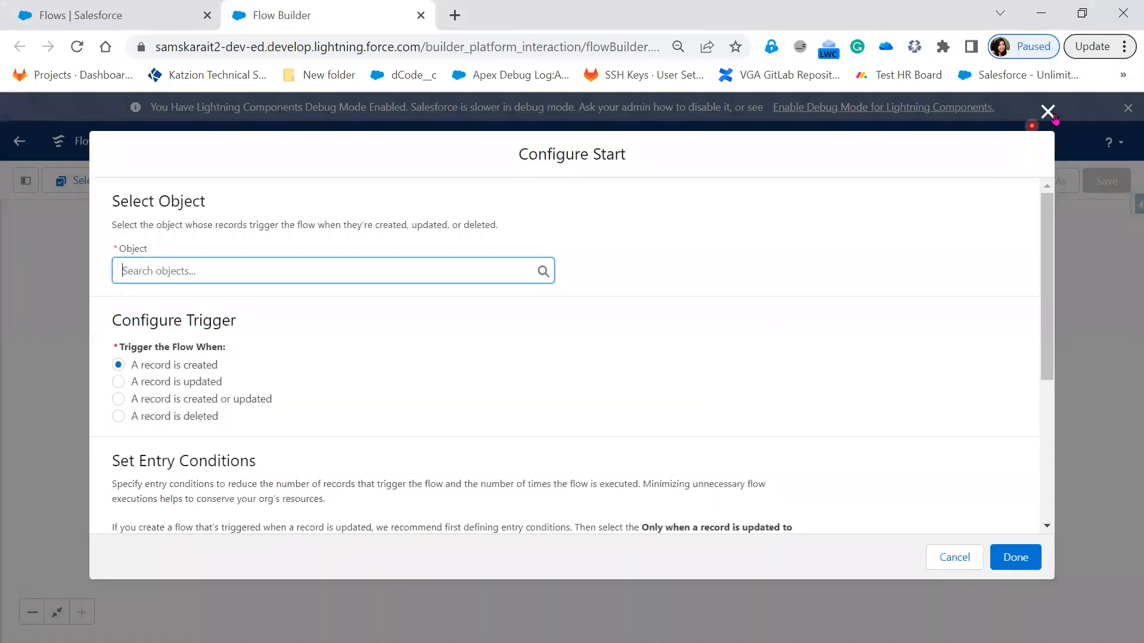
# Step: Open the list of addable elements beneath the record-triggered flow's Start element and examine the Shortcuts, Interaction, Logic and Data elements
pyautogui.click(1048, 111)
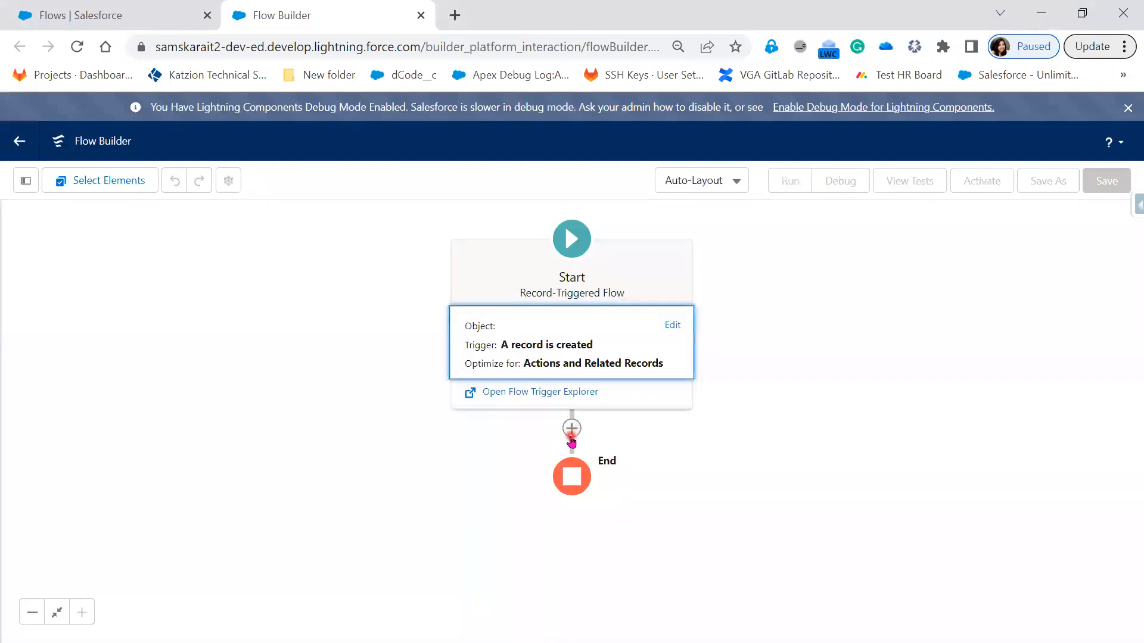
pyautogui.click(571, 436)
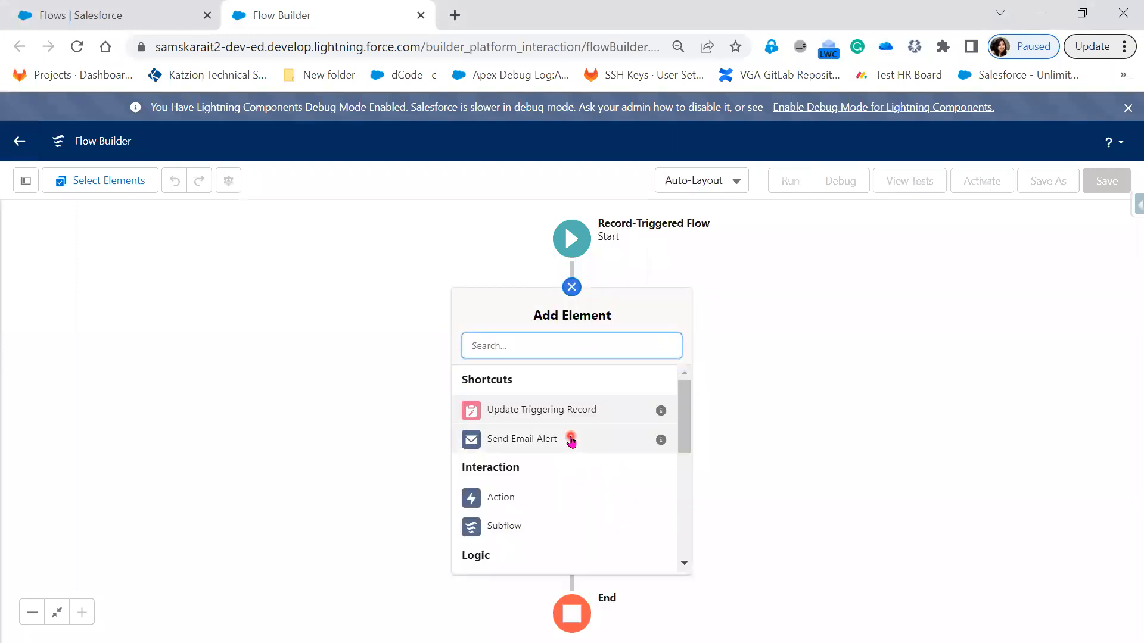
pyautogui.scroll(-2, 572, 494)
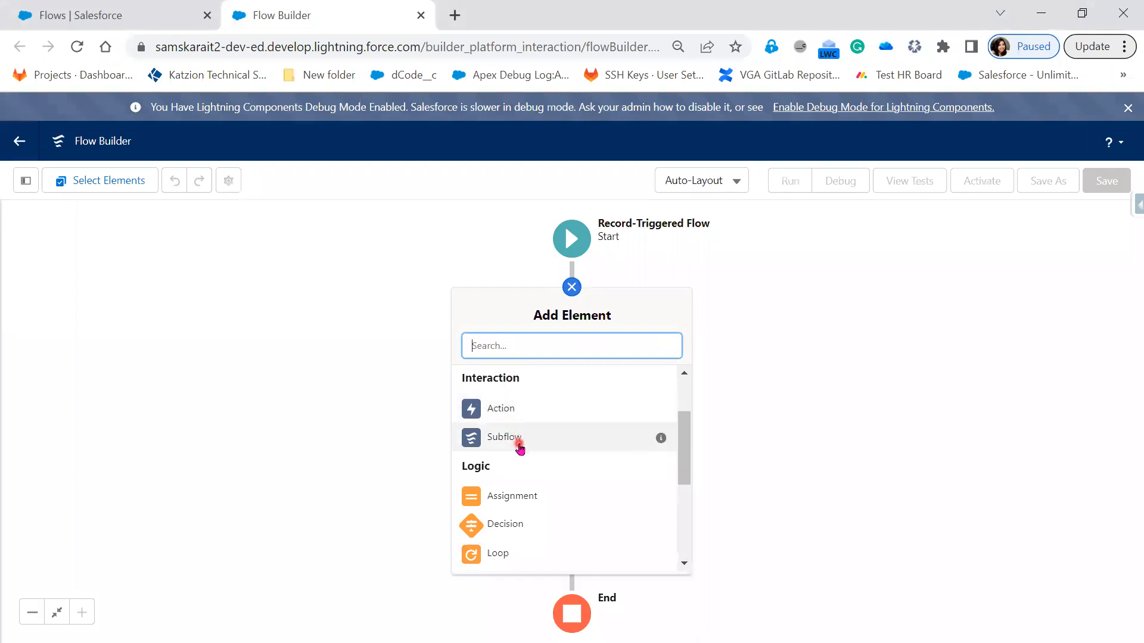
pyautogui.scroll(-2, 525, 440)
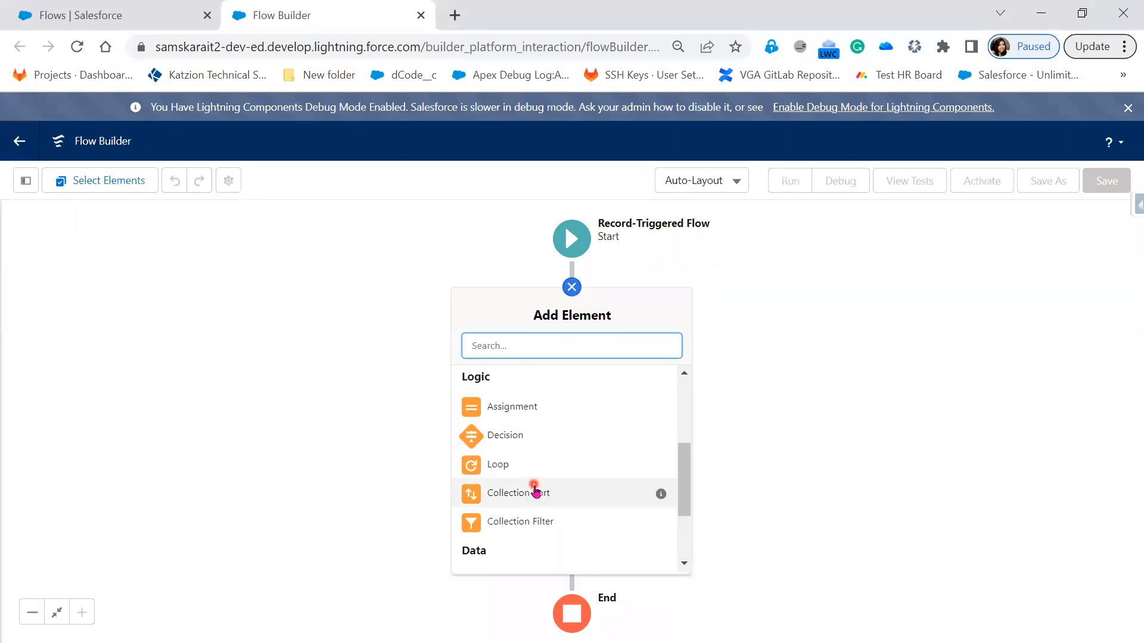
pyautogui.scroll(-2, 618, 480)
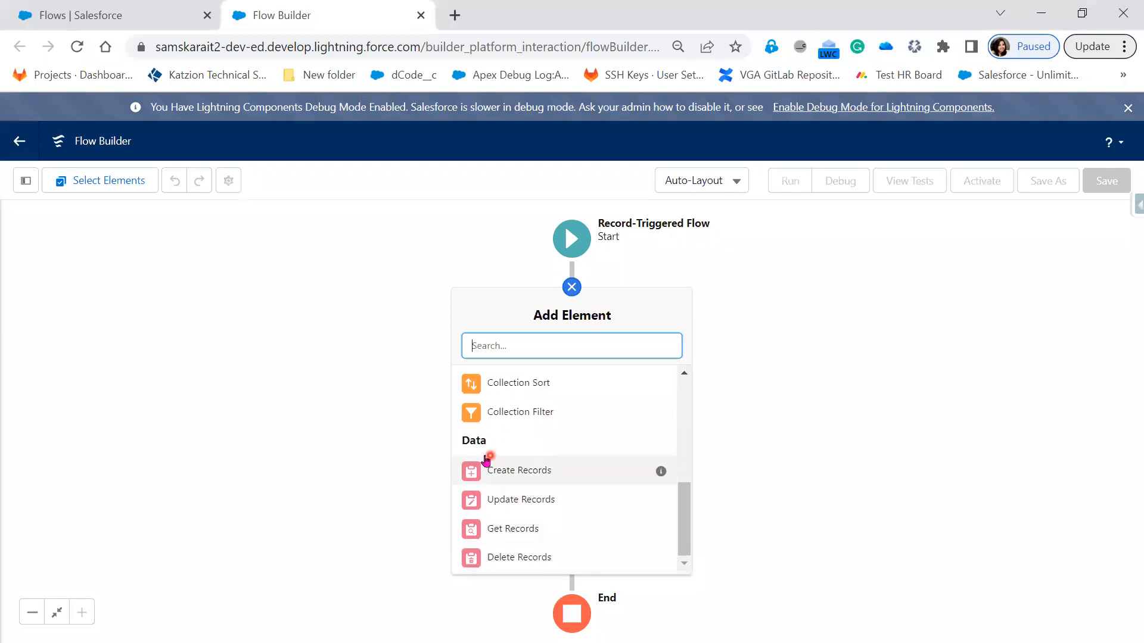
pyautogui.scroll(3, 551, 511)
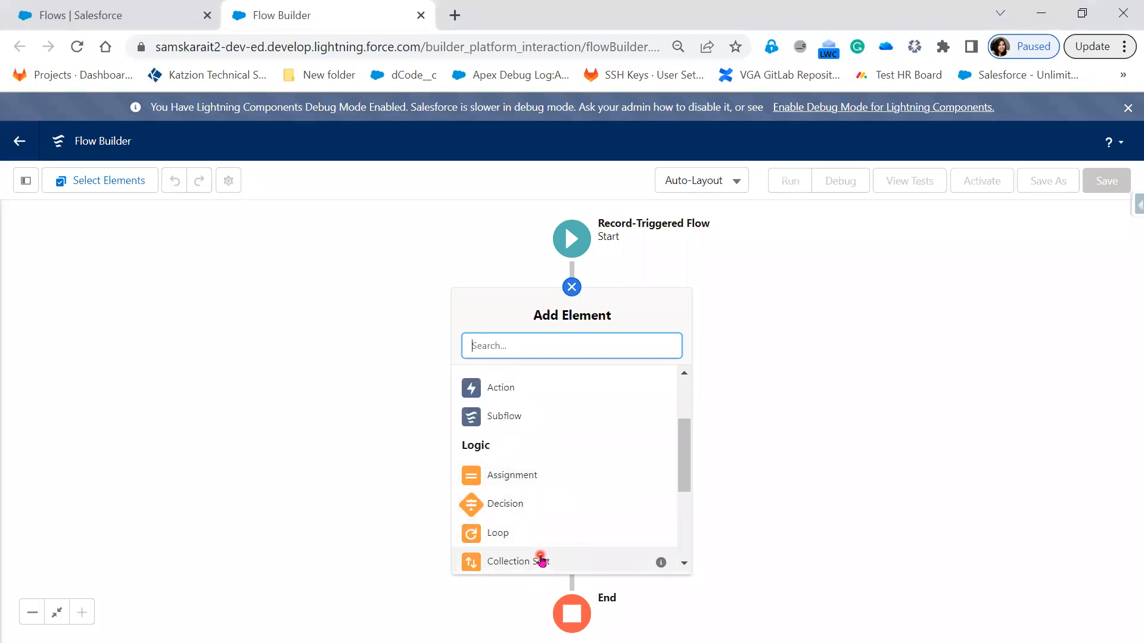
pyautogui.scroll(-3, 539, 547)
pyautogui.scroll(2, 566, 507)
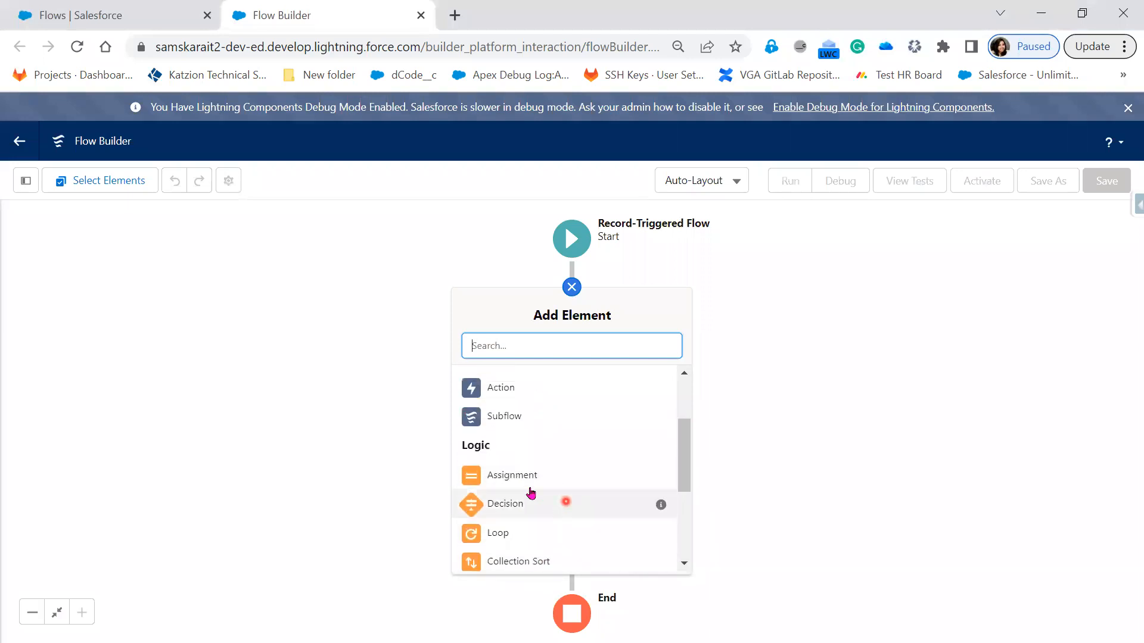
pyautogui.scroll(2, 531, 471)
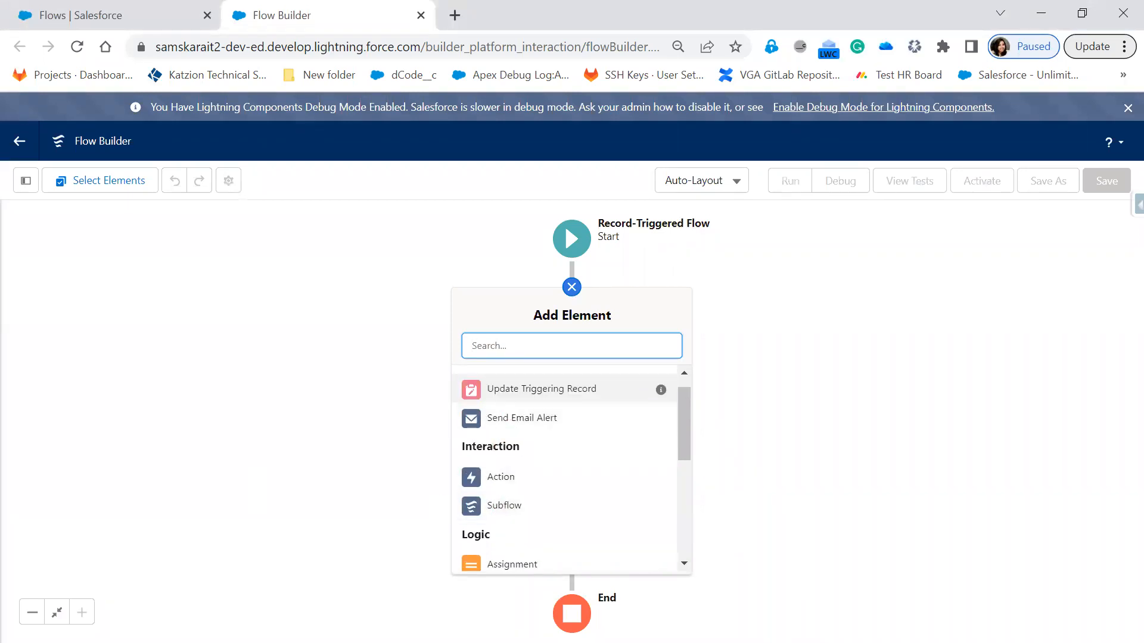
# Step: Switch to the PowerPoint slide show, reveal the Lightning Flows use case on slide 12, and return to the browser
pyautogui.hotkey('alt', 'Tab')
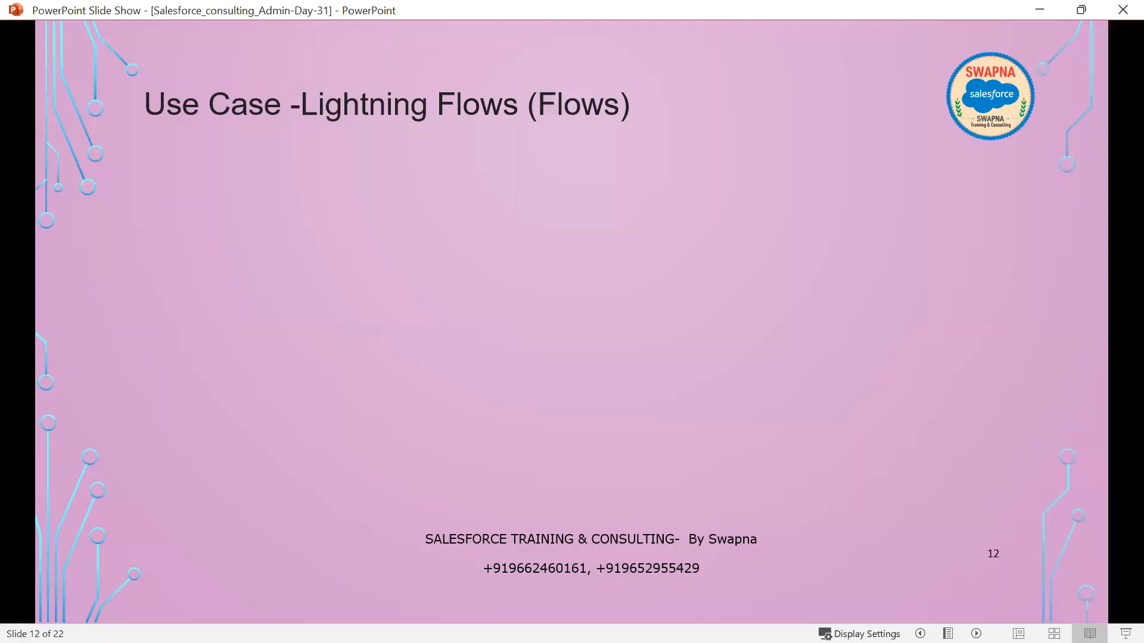
pyautogui.click(373, 440)
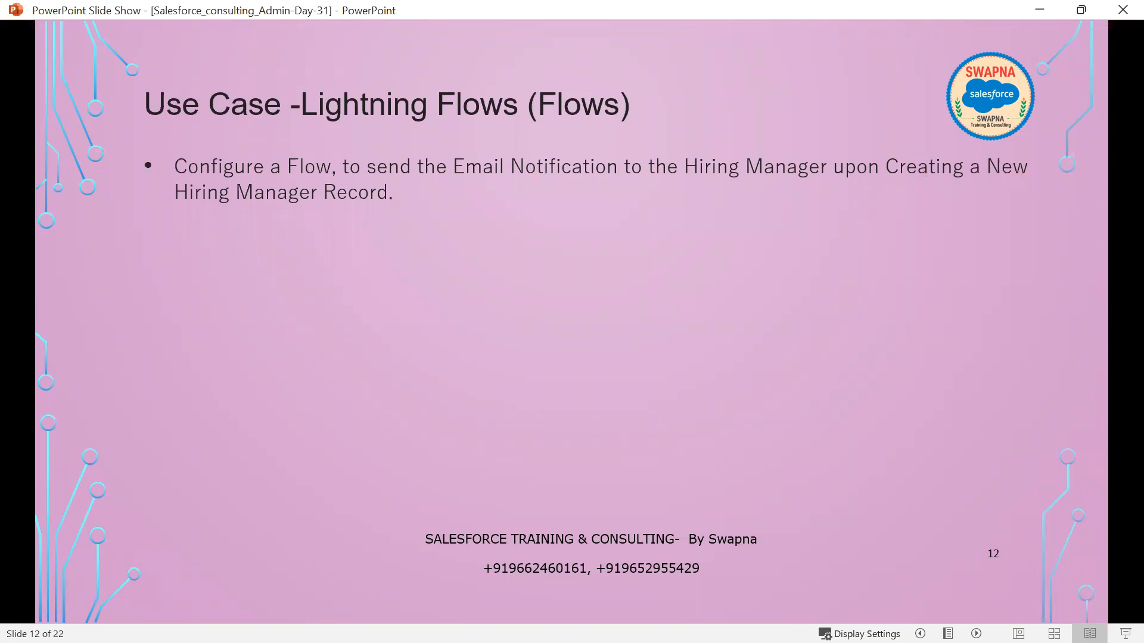
pyautogui.hotkey('alt', 'Tab')
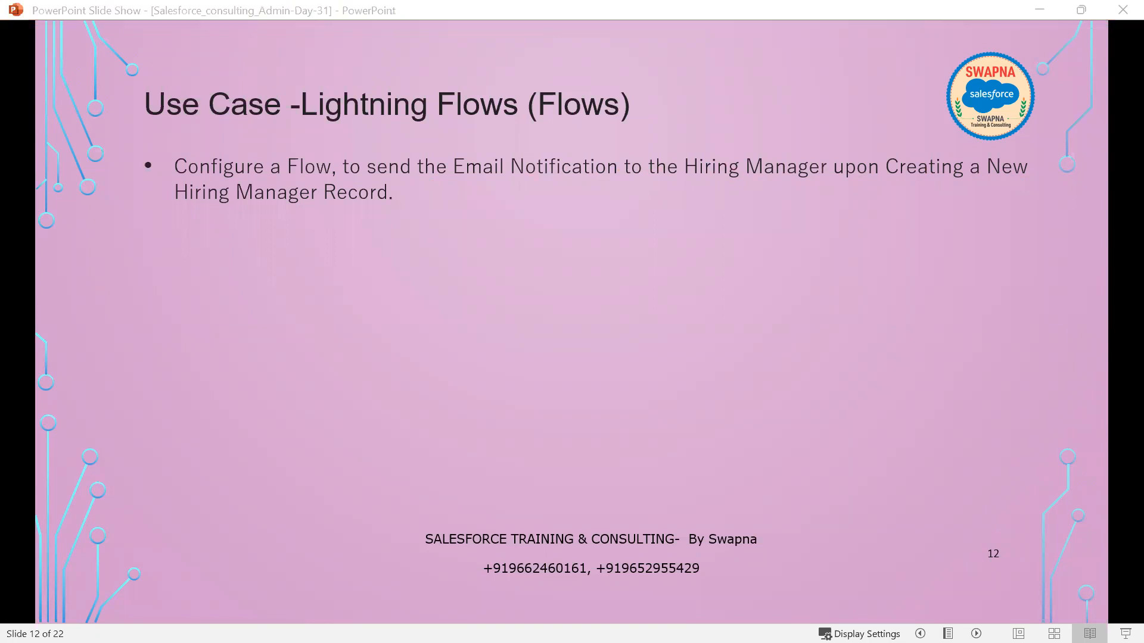
pyautogui.hotkey('alt', 'Tab')
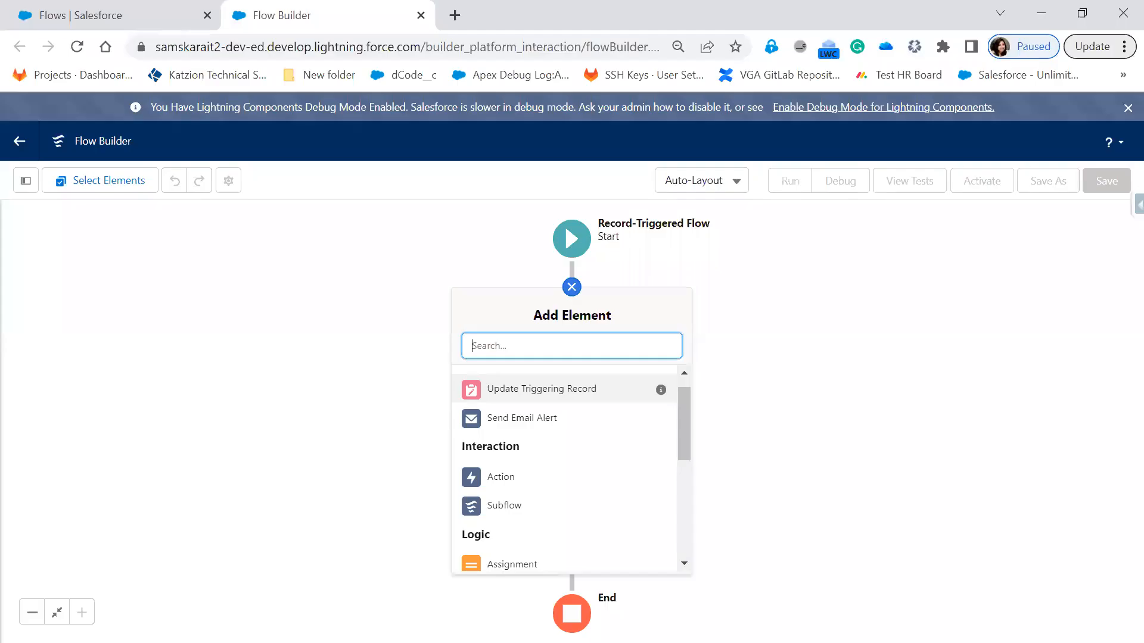
# Step: Duplicate the Salesforce Flows setup page in a second browser tab and go back to the original one
pyautogui.click(181, 7)
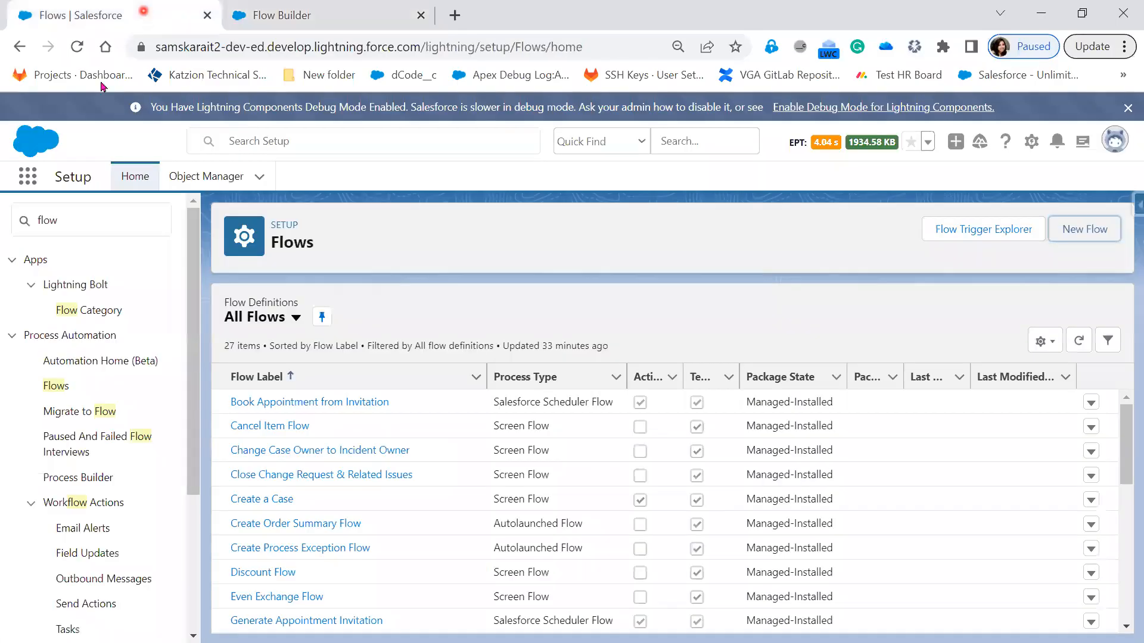
pyautogui.rightClick(30, 187)
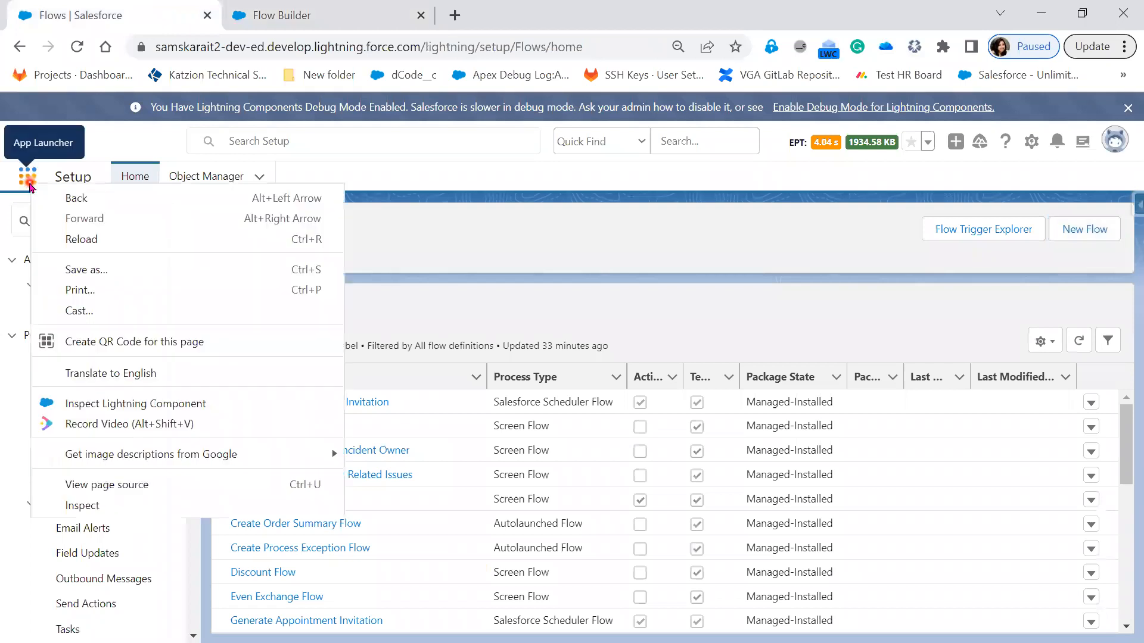
pyautogui.rightClick(143, 13)
pyautogui.press('Escape')
pyautogui.click(224, 153)
pyautogui.click(103, 13)
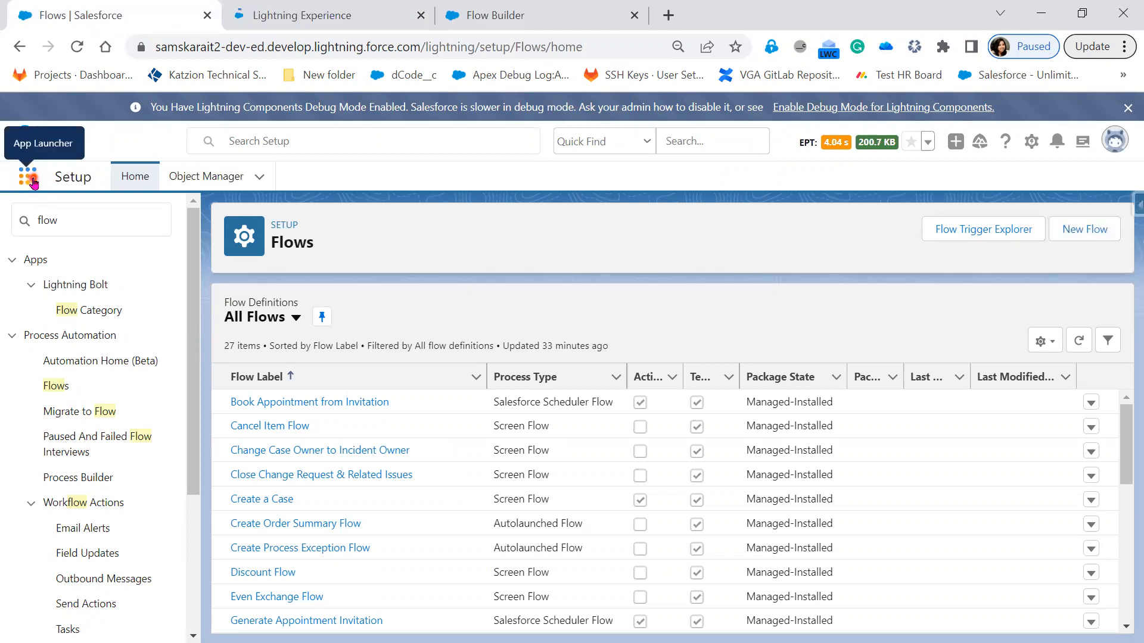
# Step: Find the Hiring managers item by searching for "Hiring", open its list, and open a blank New Hiring Manager form
pyautogui.click(28, 177)
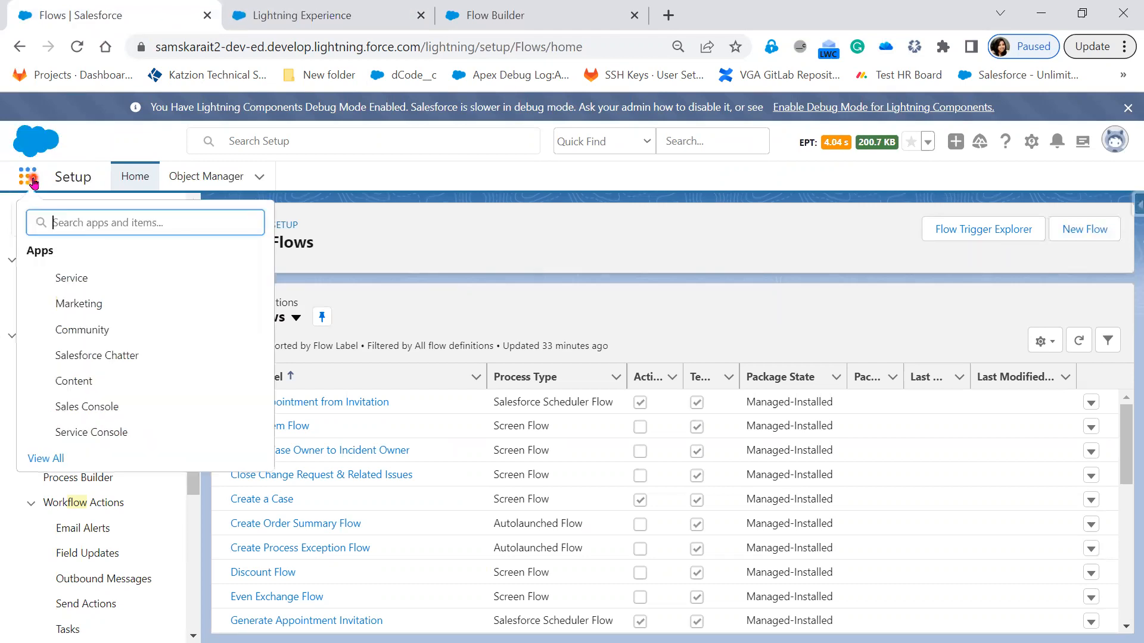
pyautogui.write('H')
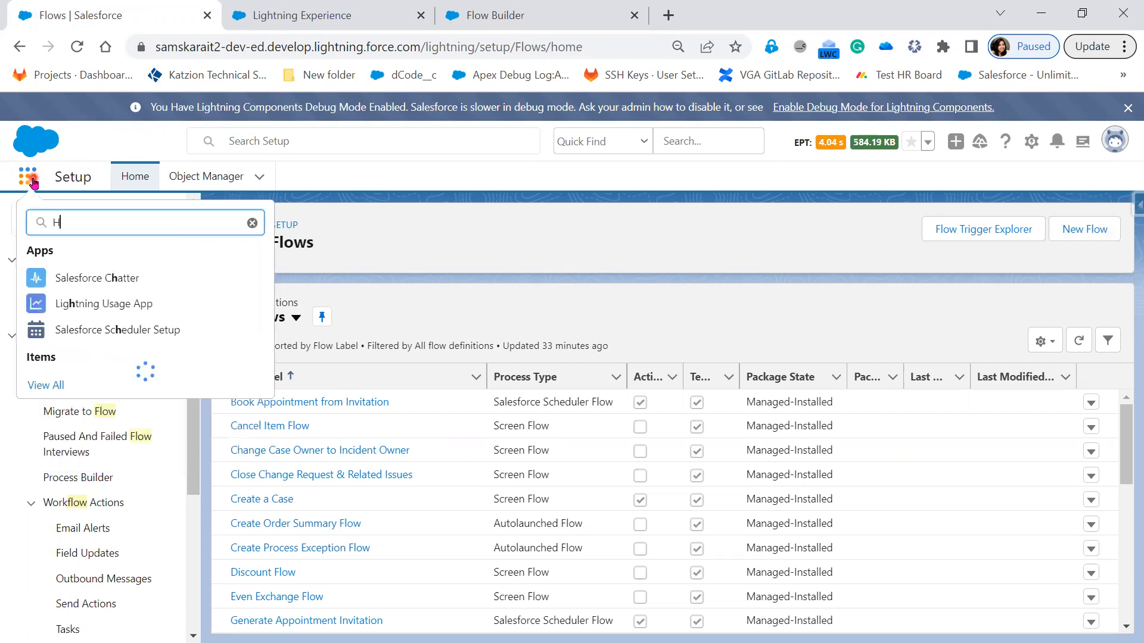
pyautogui.write('iring')
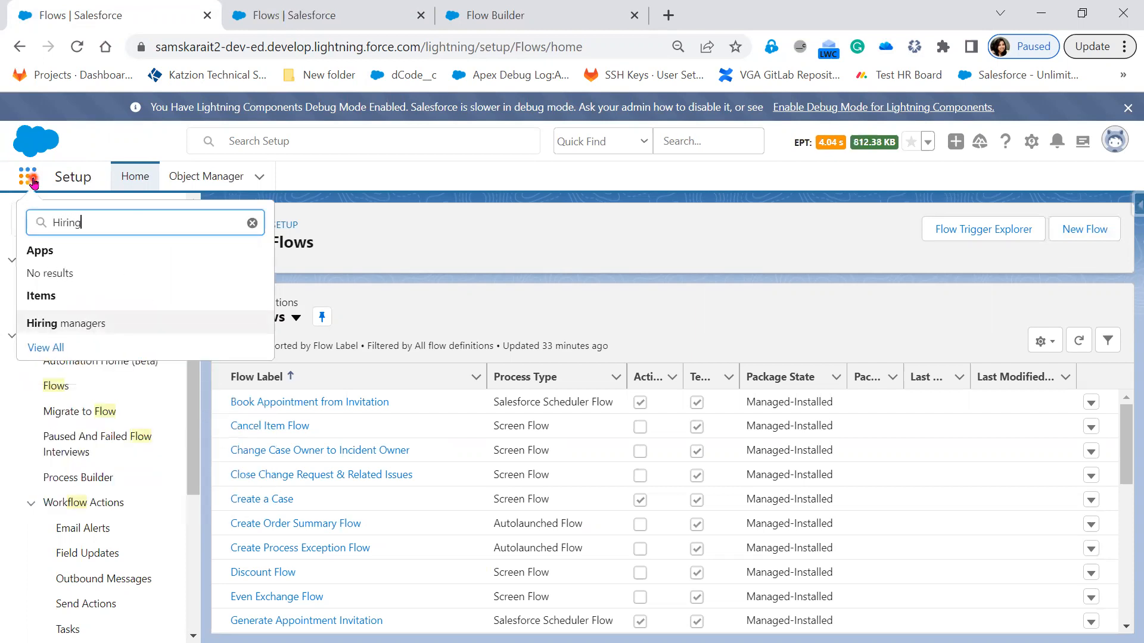
pyautogui.click(82, 324)
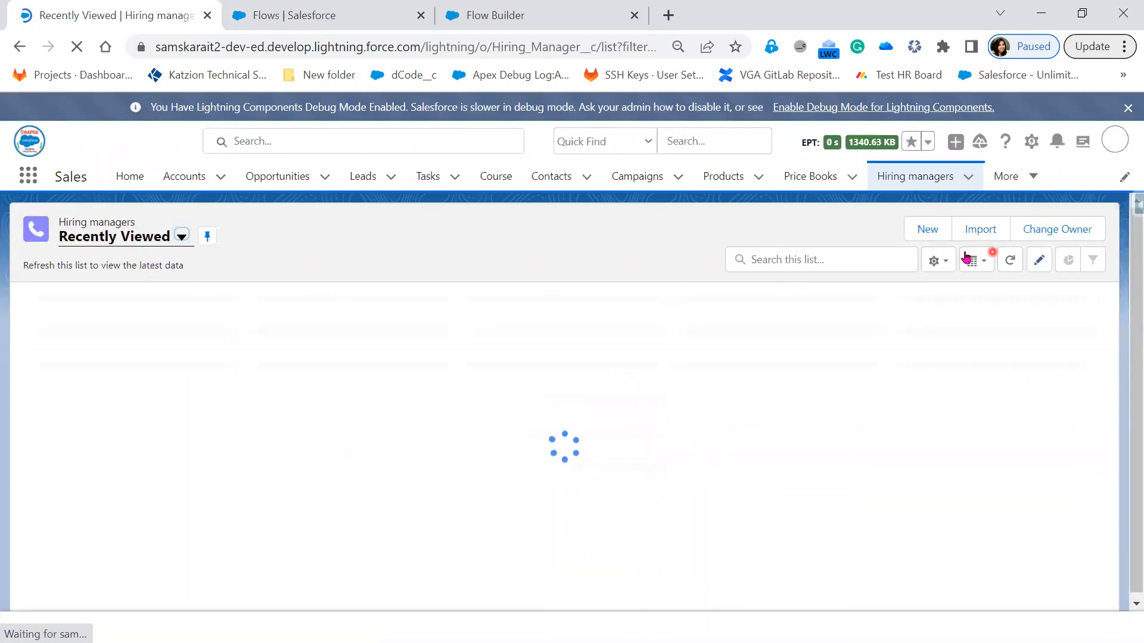
pyautogui.click(933, 235)
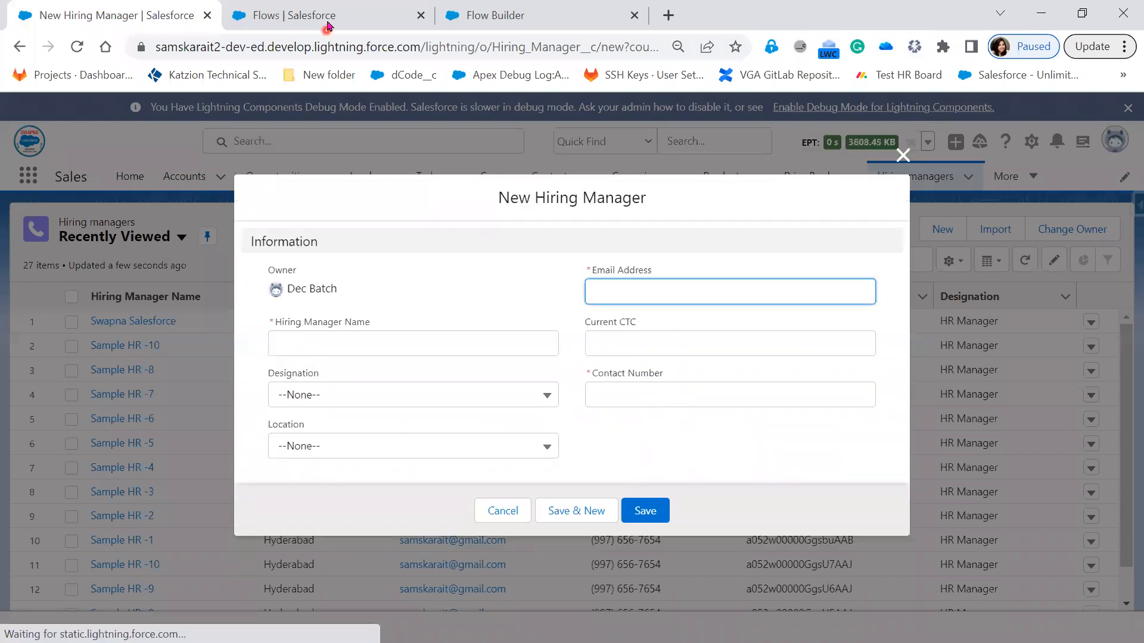
# Step: Switch to the PowerPoint slide show, reveal Step1 and Step2 of the flow use case, and return to Flow Builder
pyautogui.click(514, 15)
pyautogui.hotkey('alt', 'Tab')
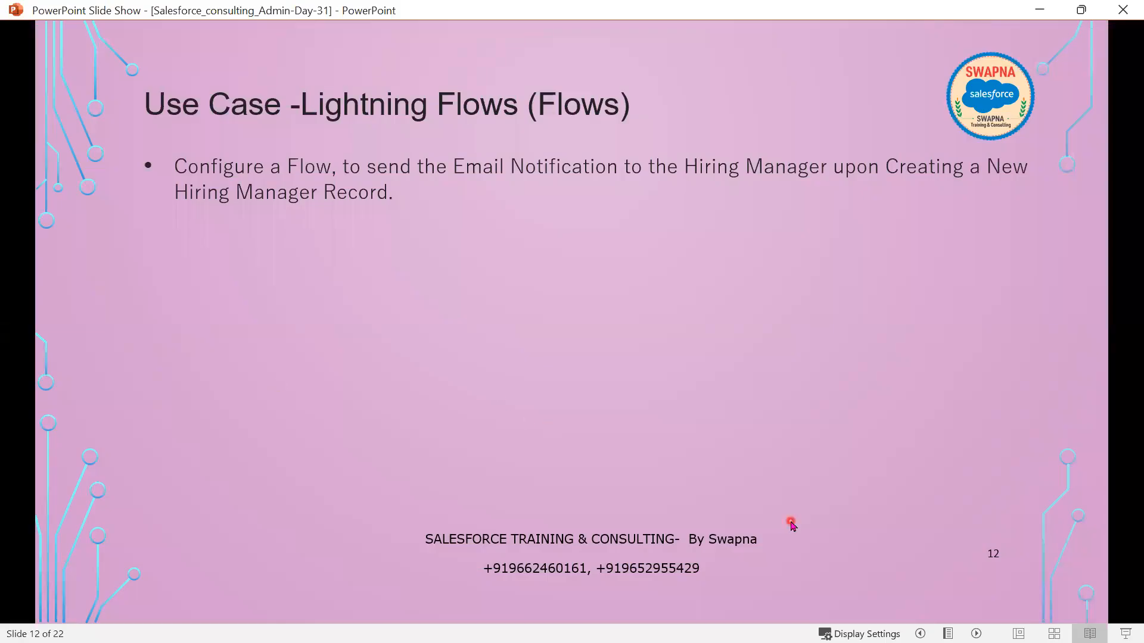
pyautogui.press('Right')
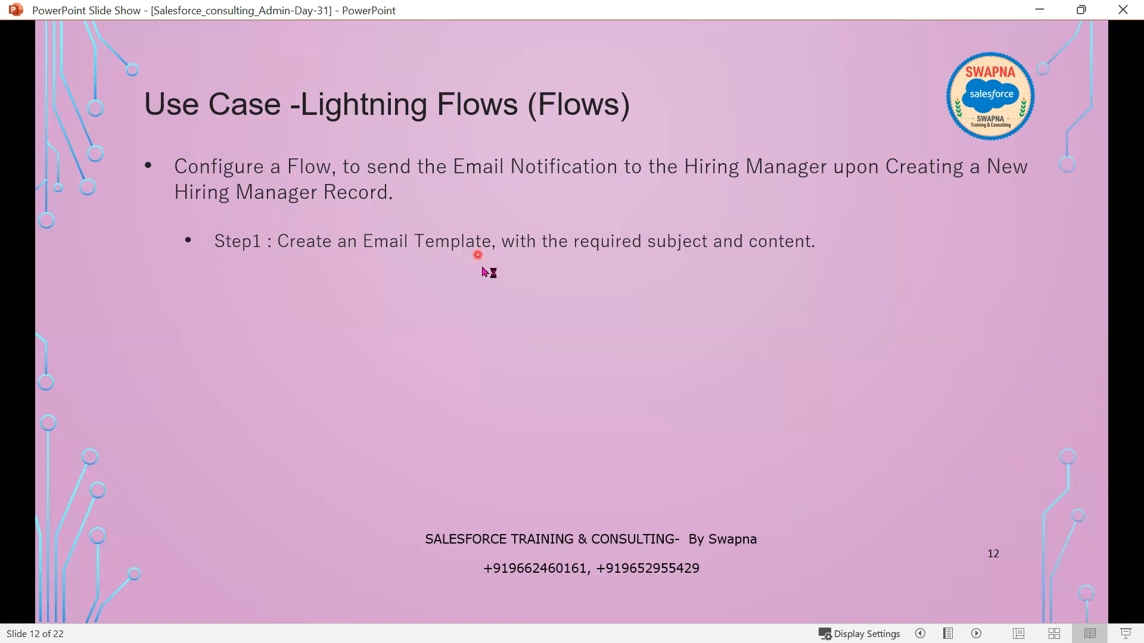
pyautogui.click(499, 399)
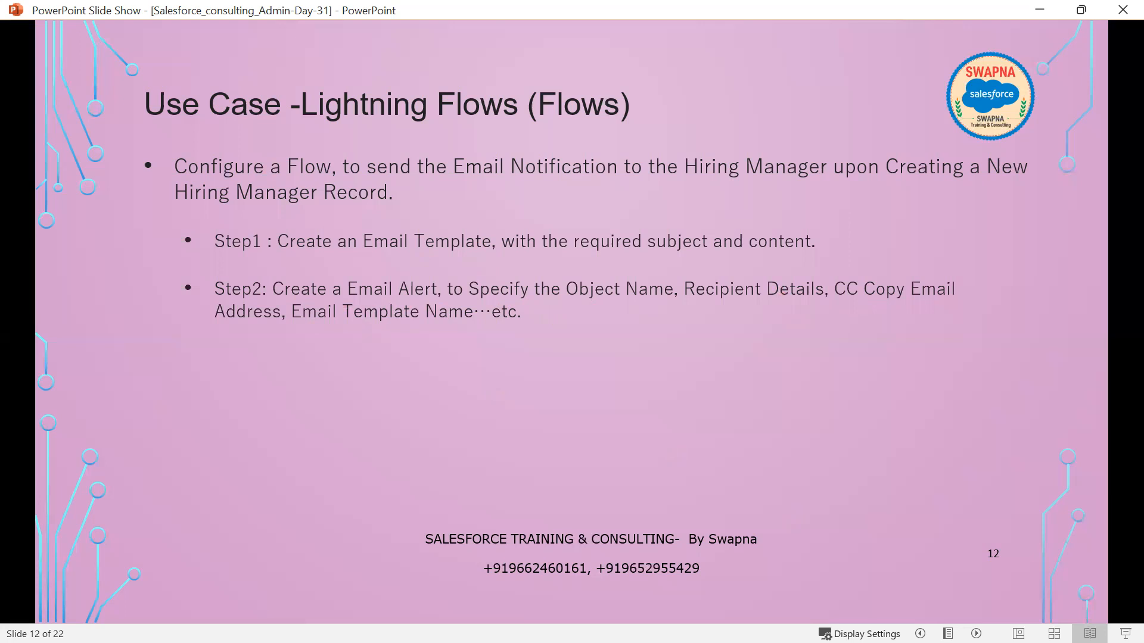
pyautogui.hotkey('alt', 'Tab')
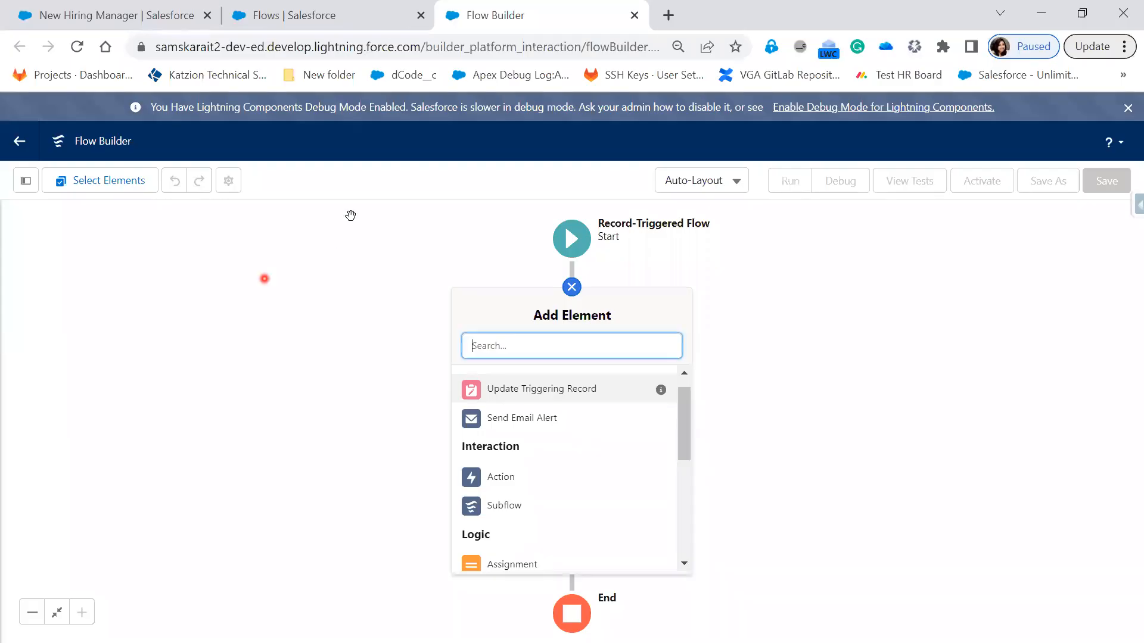
# Step: Search Setup for "Email" from the Flows page and open Classic Email Templates in a new browser tab
pyautogui.click(287, 15)
pyautogui.click(87, 218)
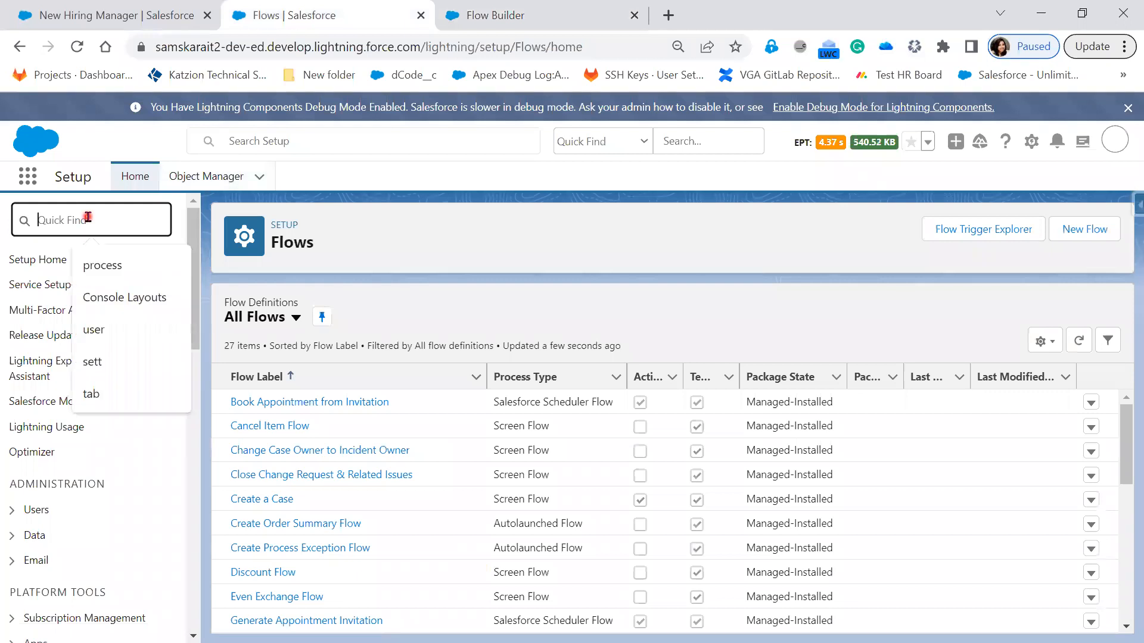
pyautogui.write('E')
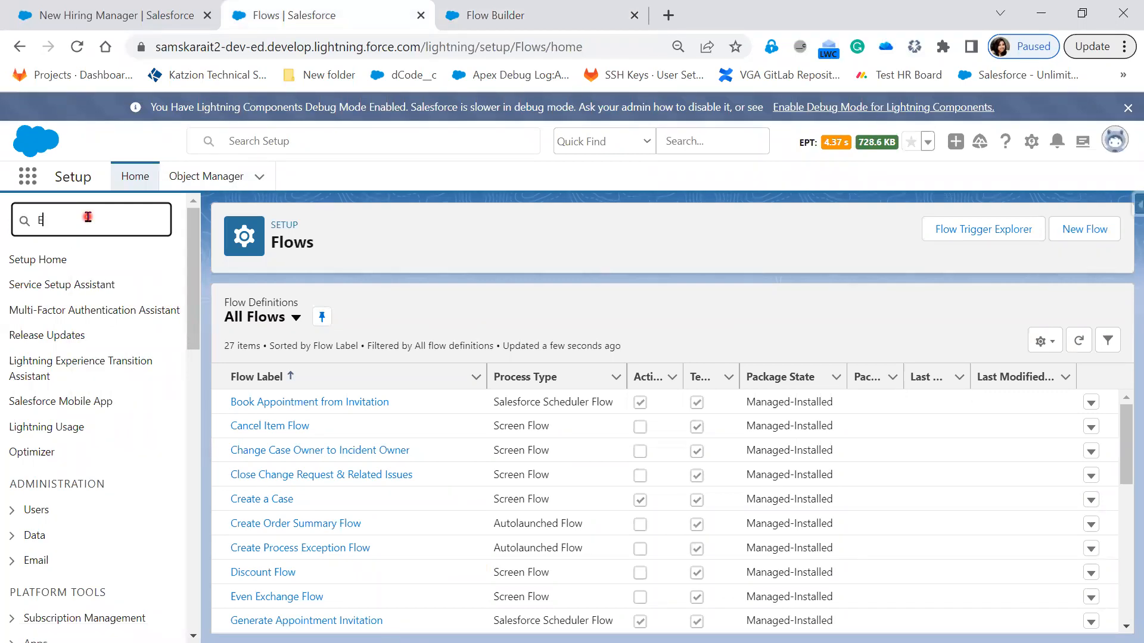
pyautogui.scroll(-10, 112, 516)
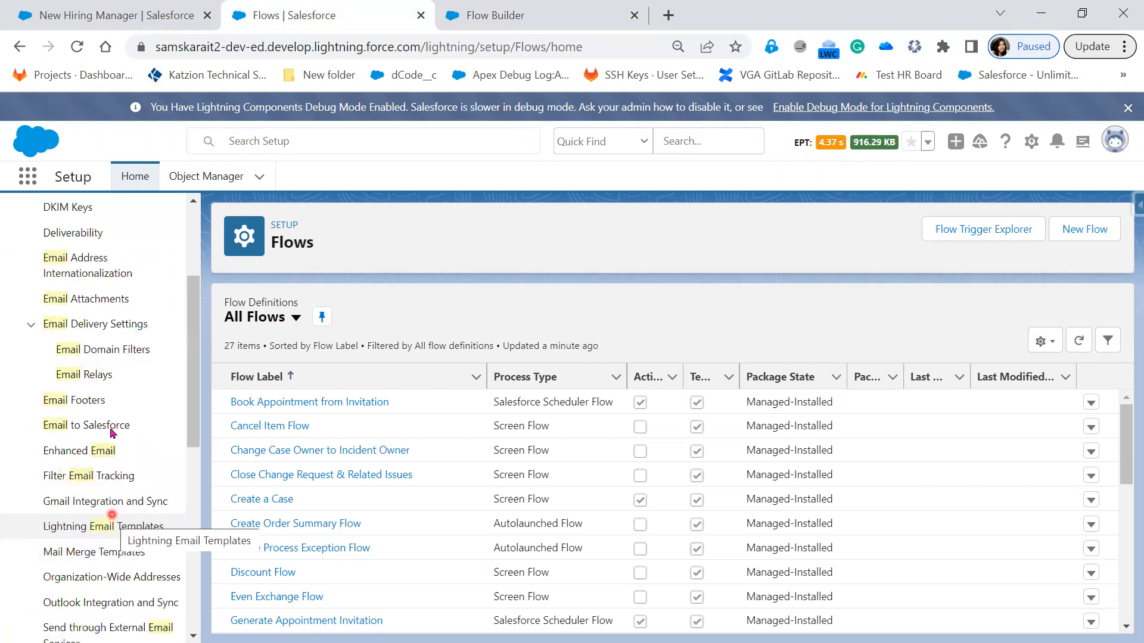
pyautogui.scroll(3, 158, 457)
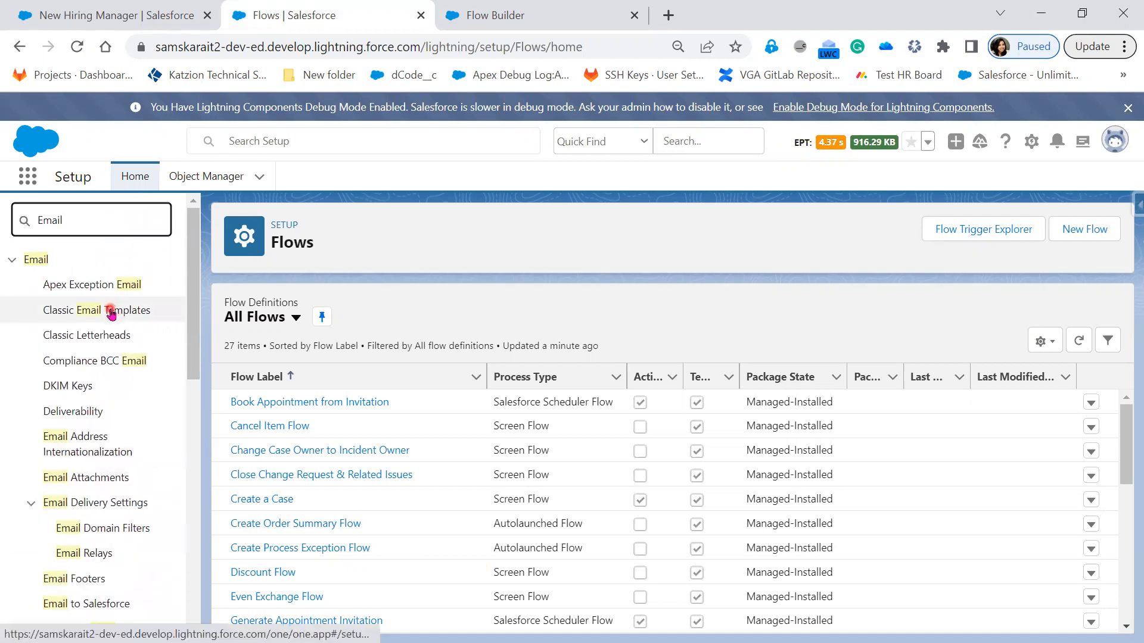
pyautogui.rightClick(137, 311)
pyautogui.click(171, 322)
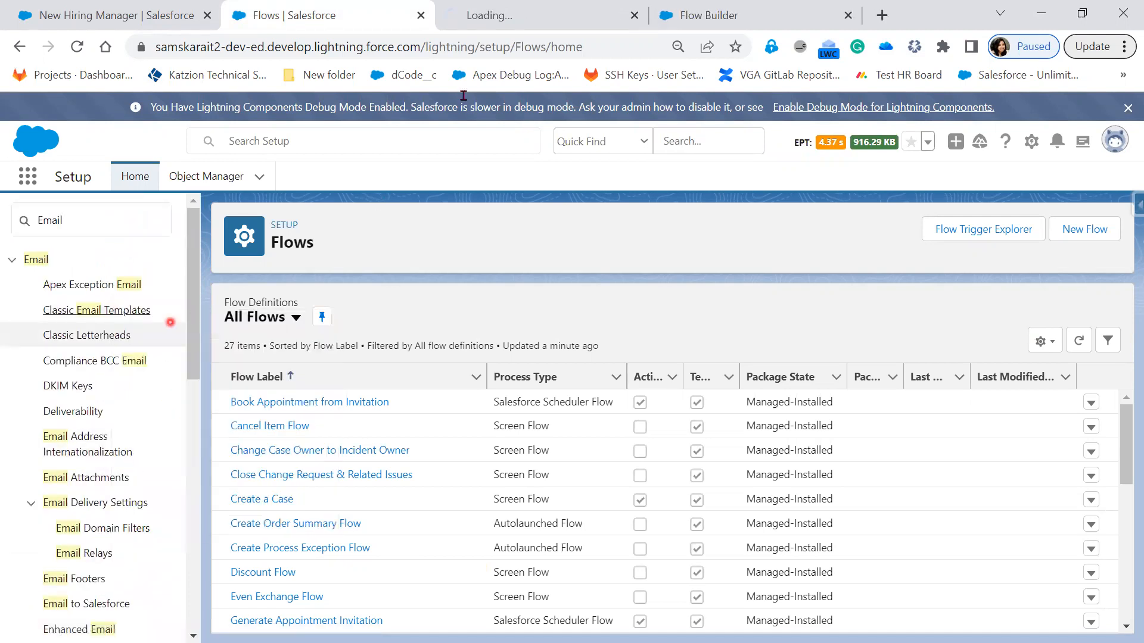
pyautogui.click(497, 15)
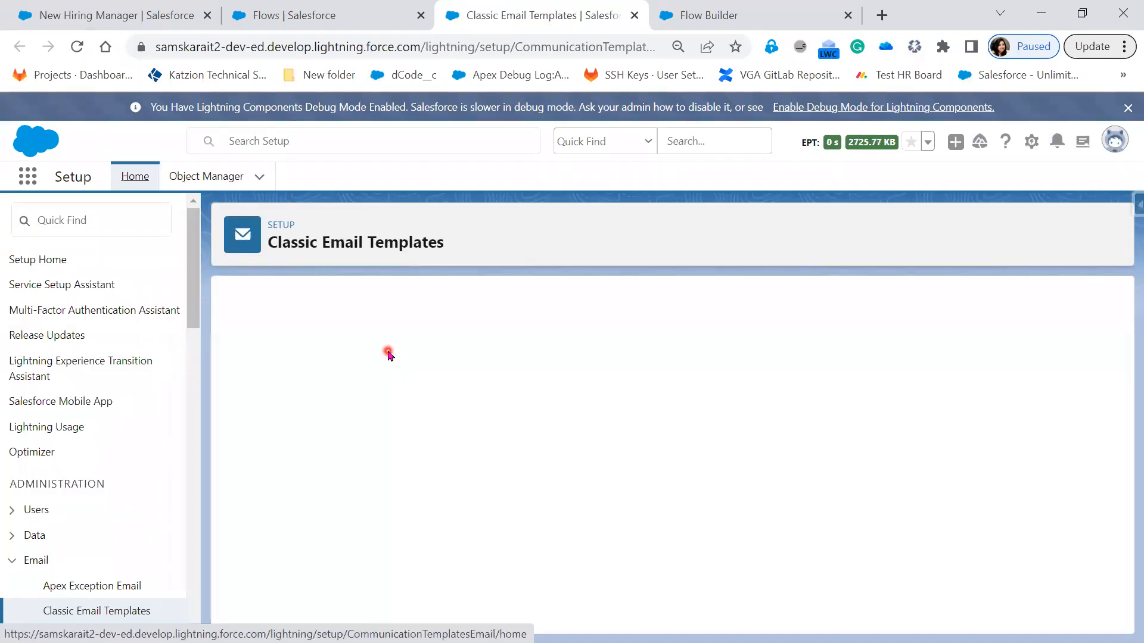
# Step: List the templates in Salesforce Folder and open the On Boarding Notification template to examine its details and subject
pyautogui.click(388, 379)
pyautogui.click(380, 413)
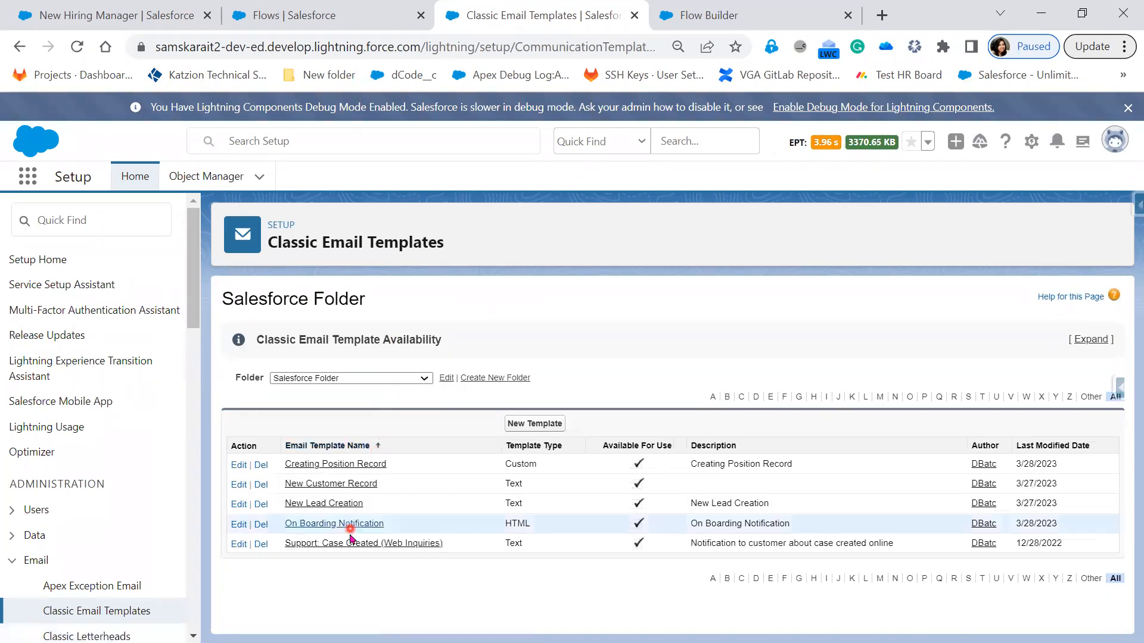
pyautogui.click(351, 527)
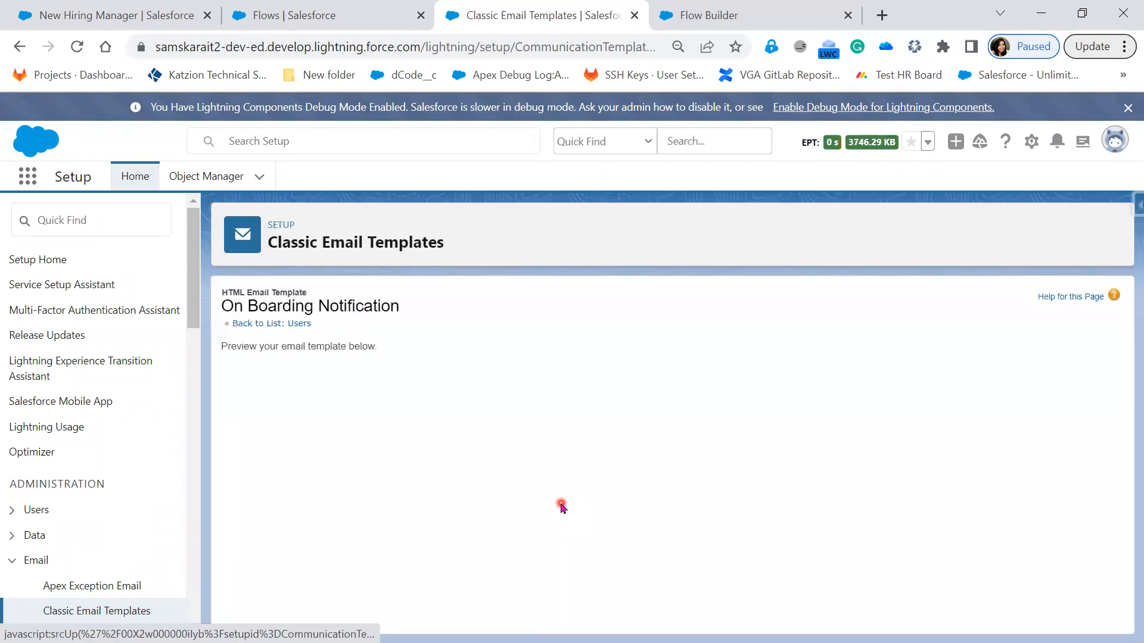
pyautogui.scroll(-3, 561, 507)
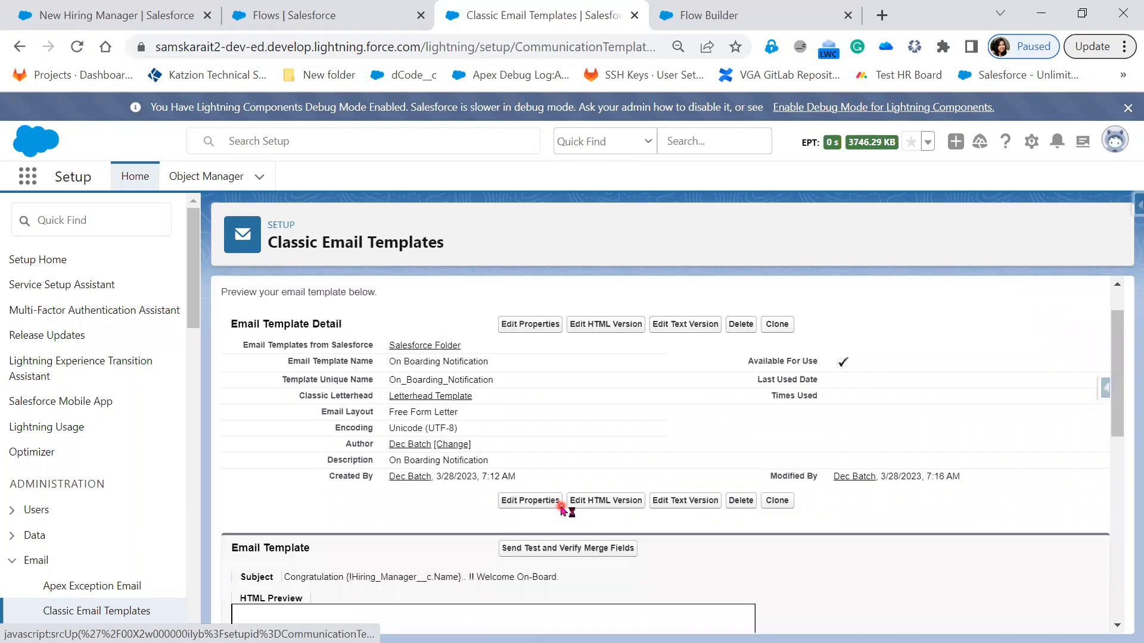
pyautogui.scroll(3, 555, 517)
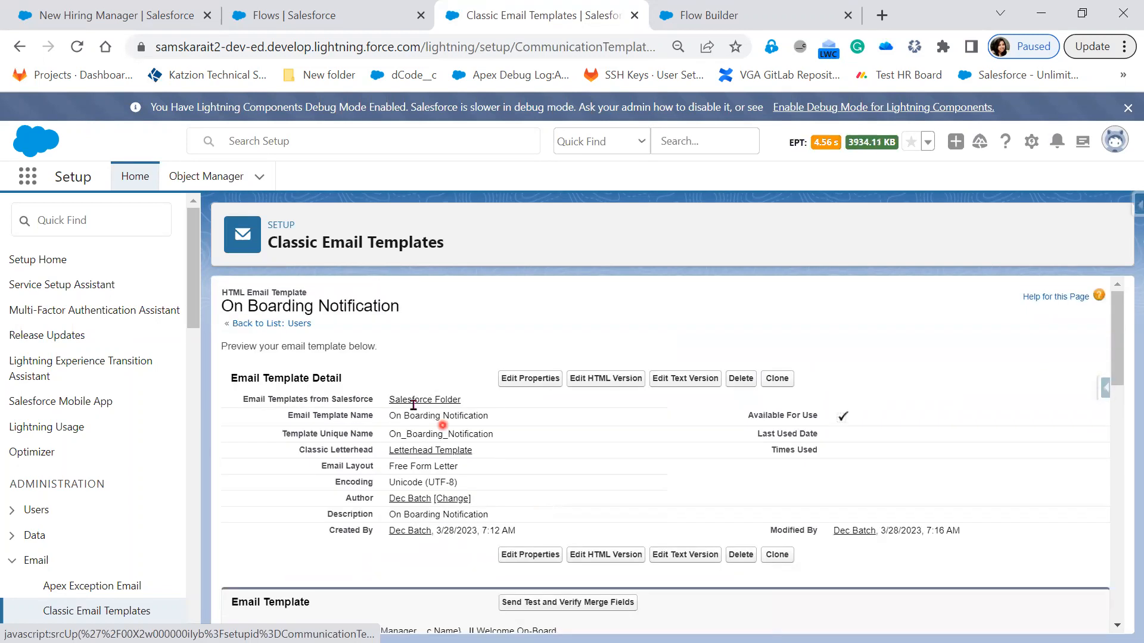
# Step: Search Setup for "Email Aler", open Email Alerts, and continue past the introduction page to the list of all alerts
pyautogui.click(73, 221)
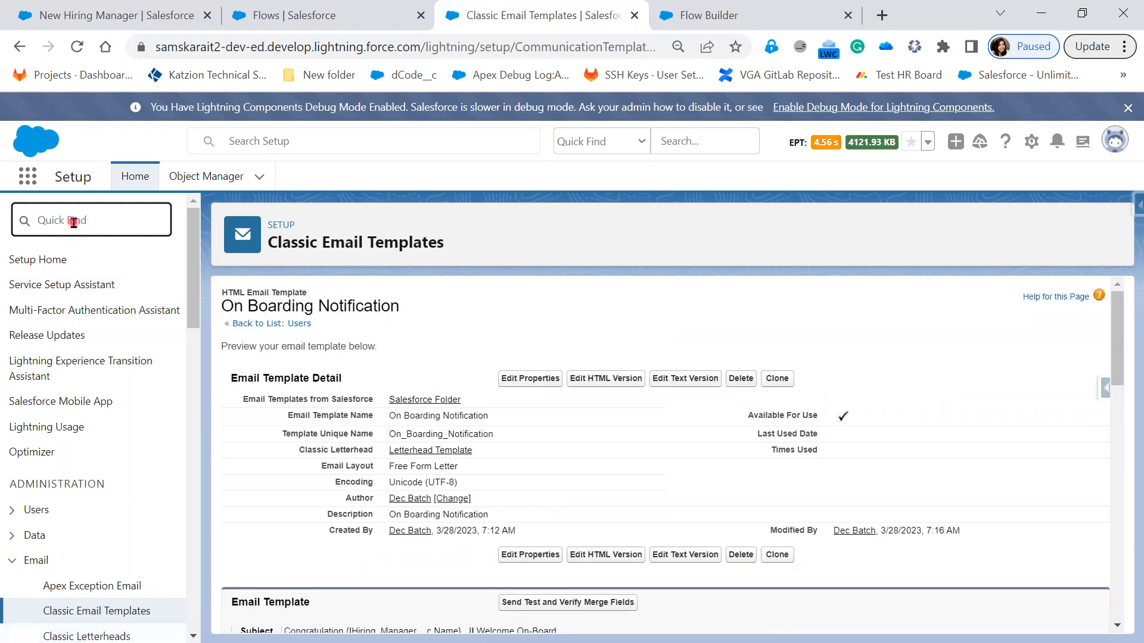
pyautogui.write('Email')
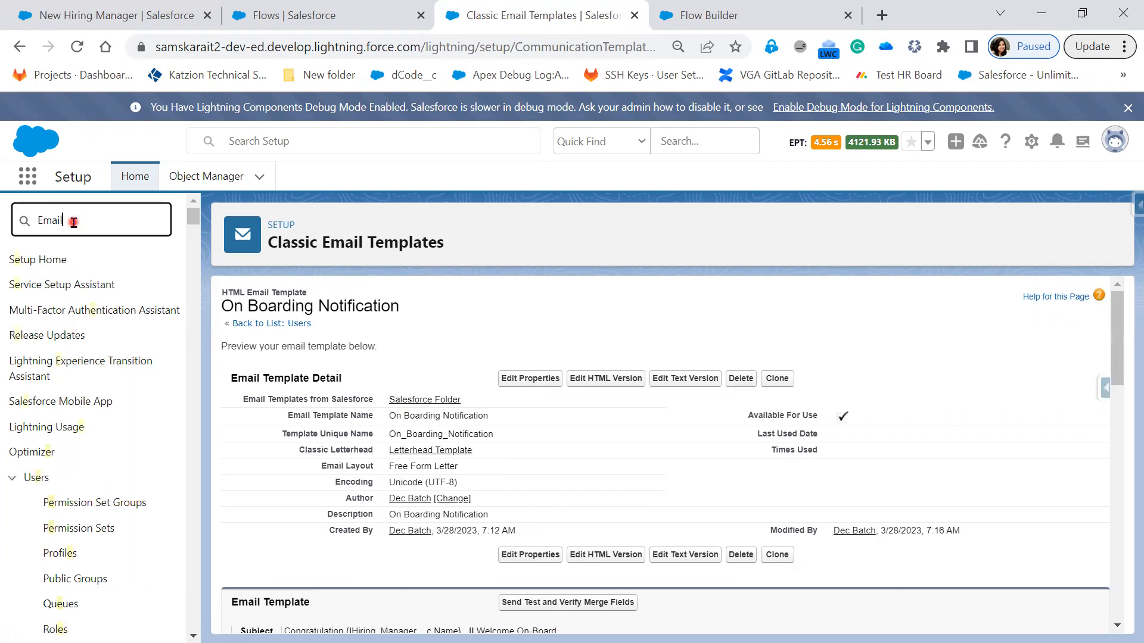
pyautogui.write(' Aler')
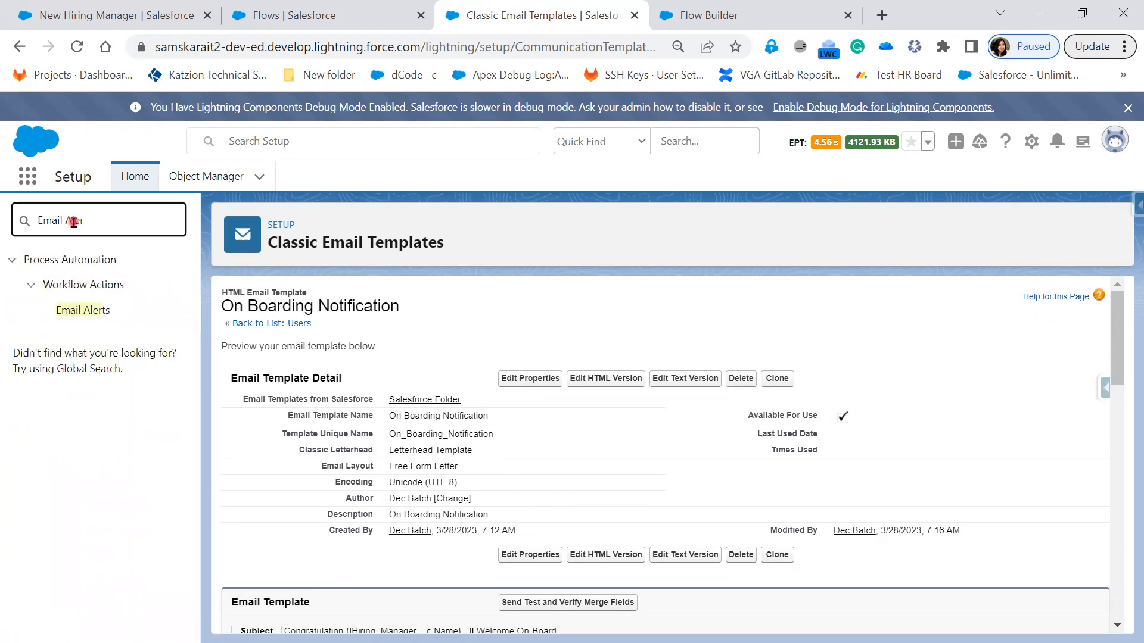
pyautogui.click(89, 316)
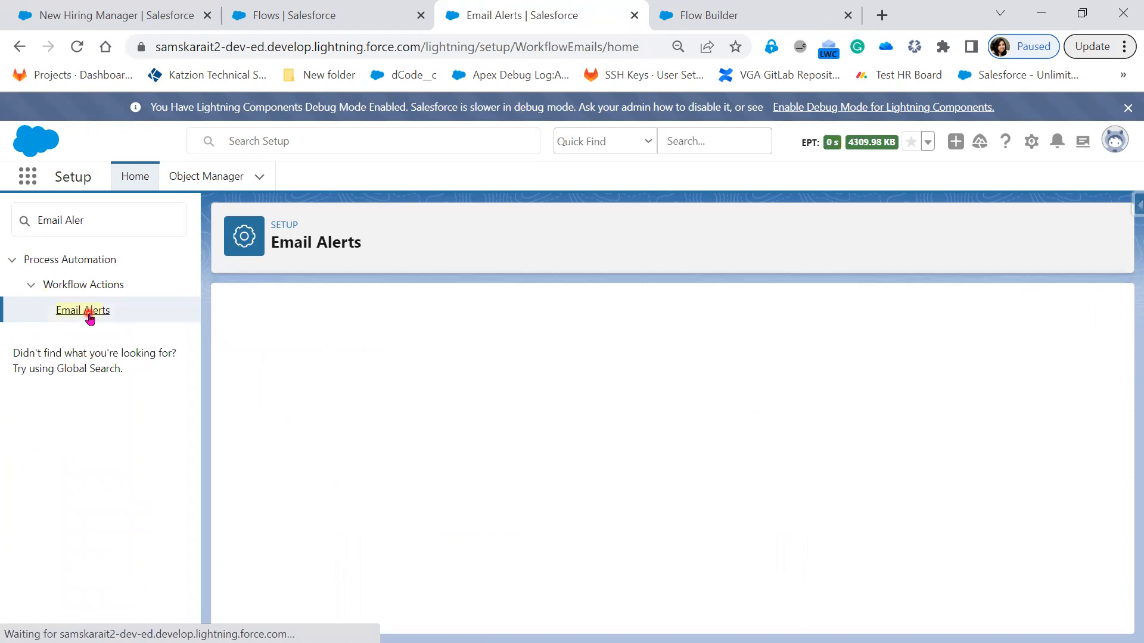
pyautogui.scroll(-3, 692, 546)
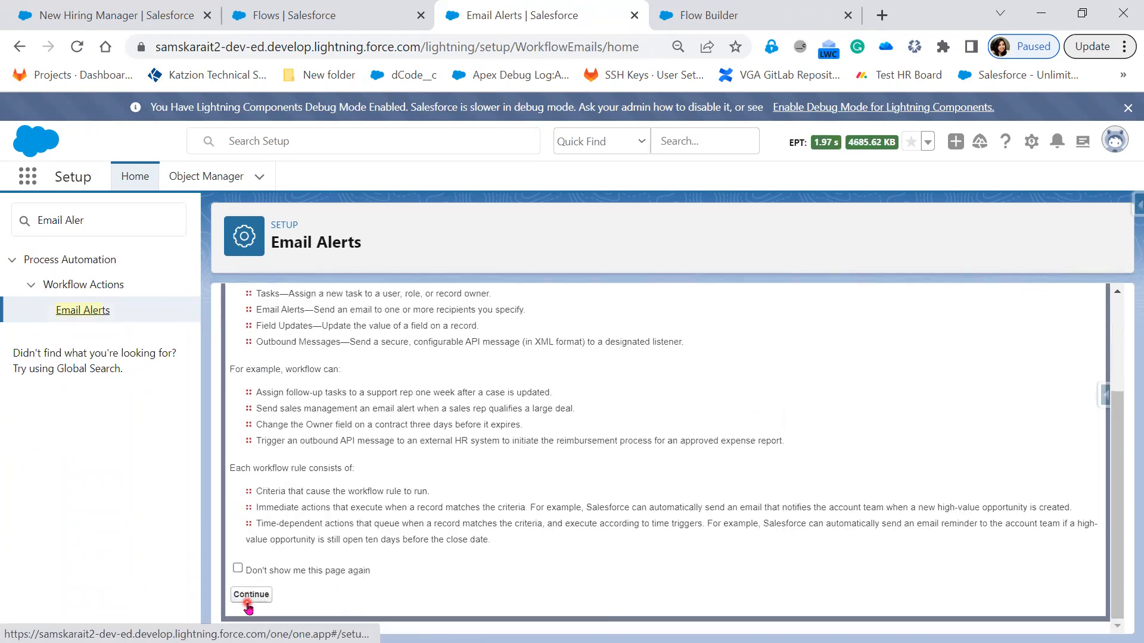
pyautogui.click(251, 596)
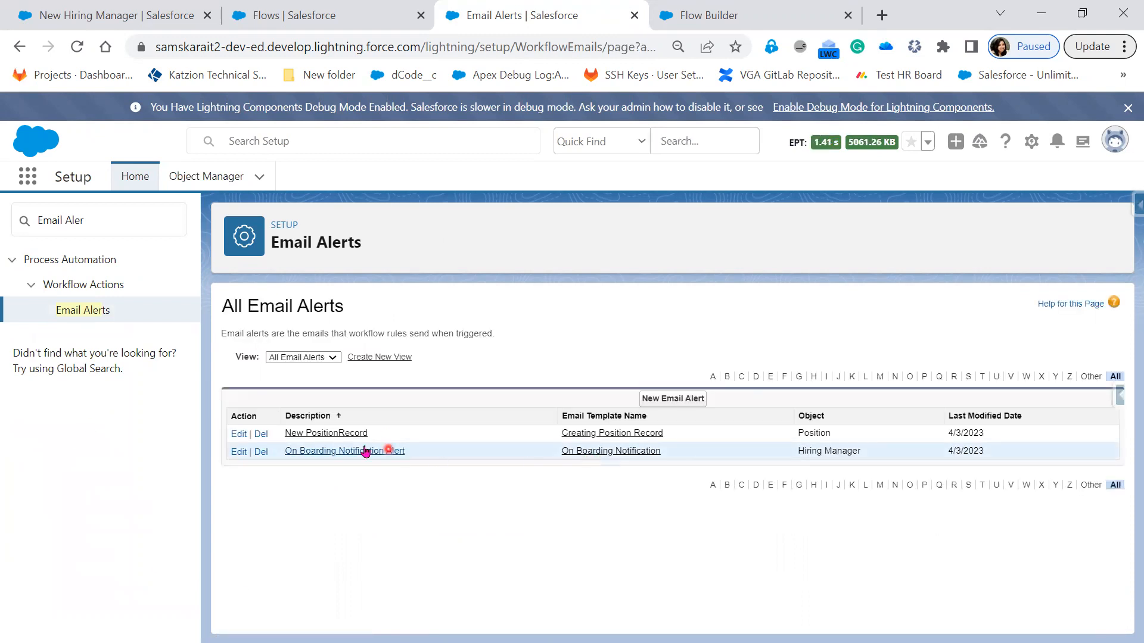
# Step: Open the On Boarding Notification Alert and examine its recipients, object and assigned email template
pyautogui.click(338, 451)
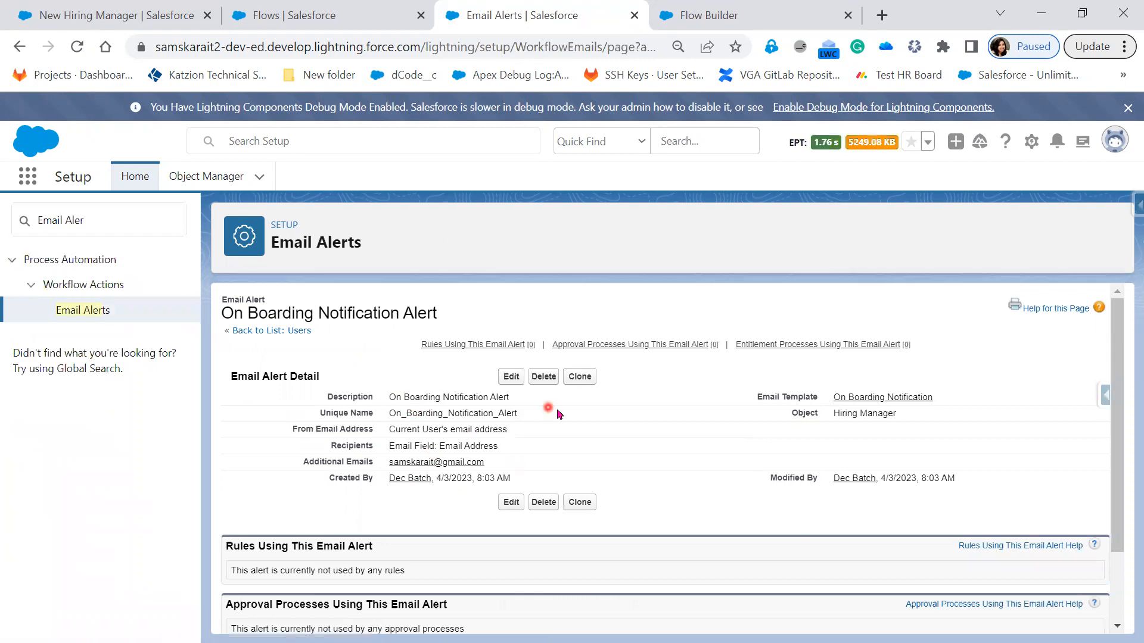
pyautogui.scroll(-2, 670, 512)
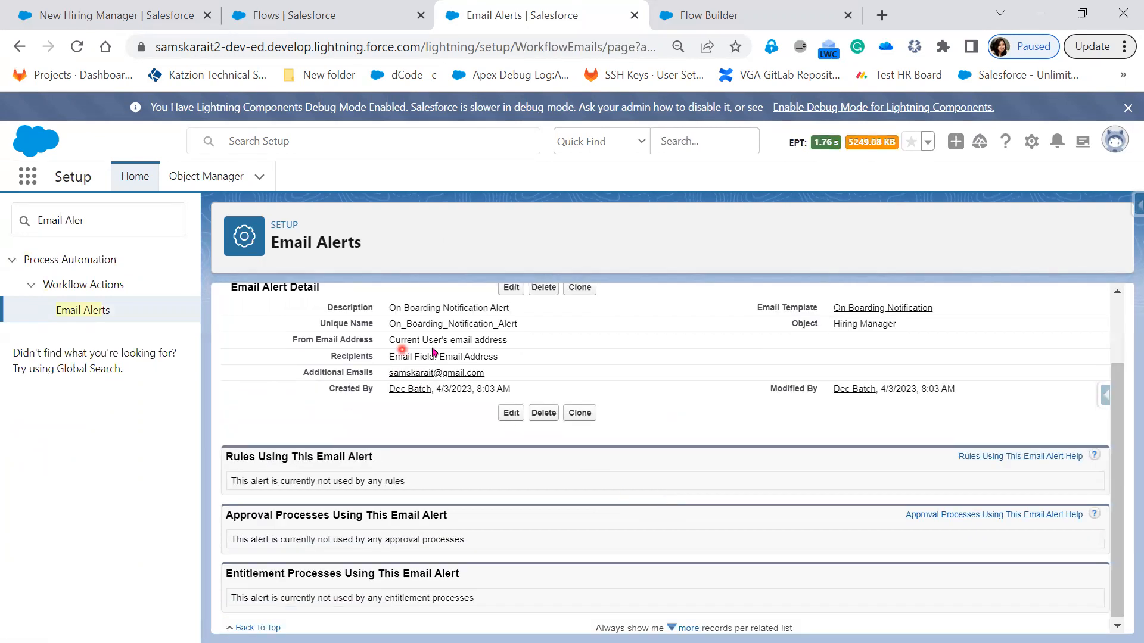
pyautogui.moveTo(948, 306); pyautogui.dragTo(823, 305)
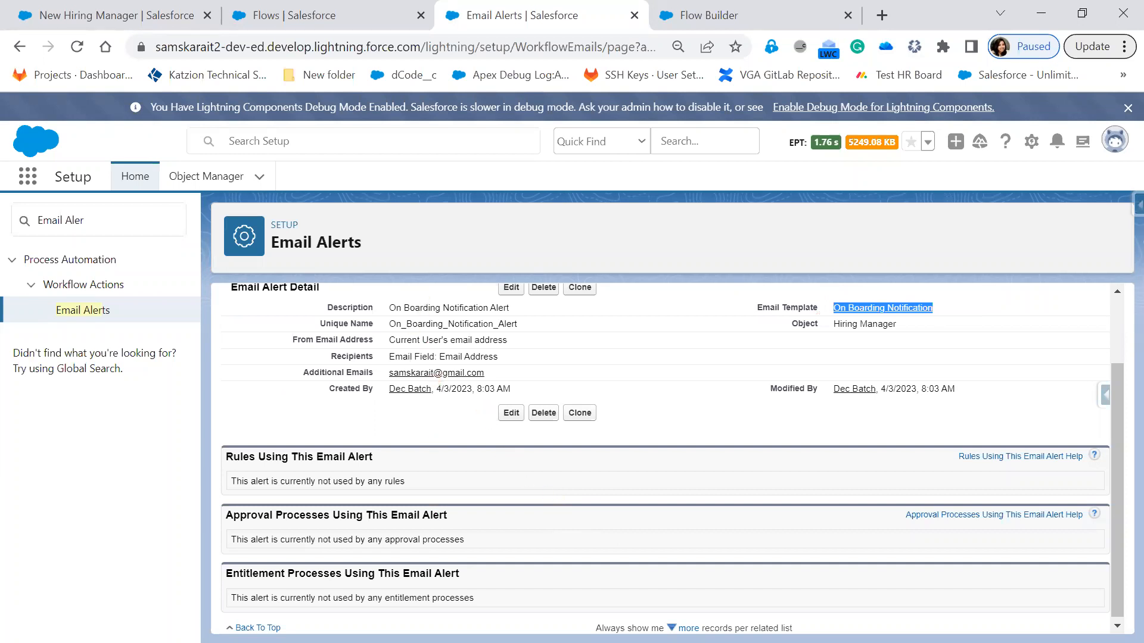
# Step: Switch to the PowerPoint slide show, reveal Step3 of the flow use case, and hide it again
pyautogui.hotkey('alt', 'Tab')
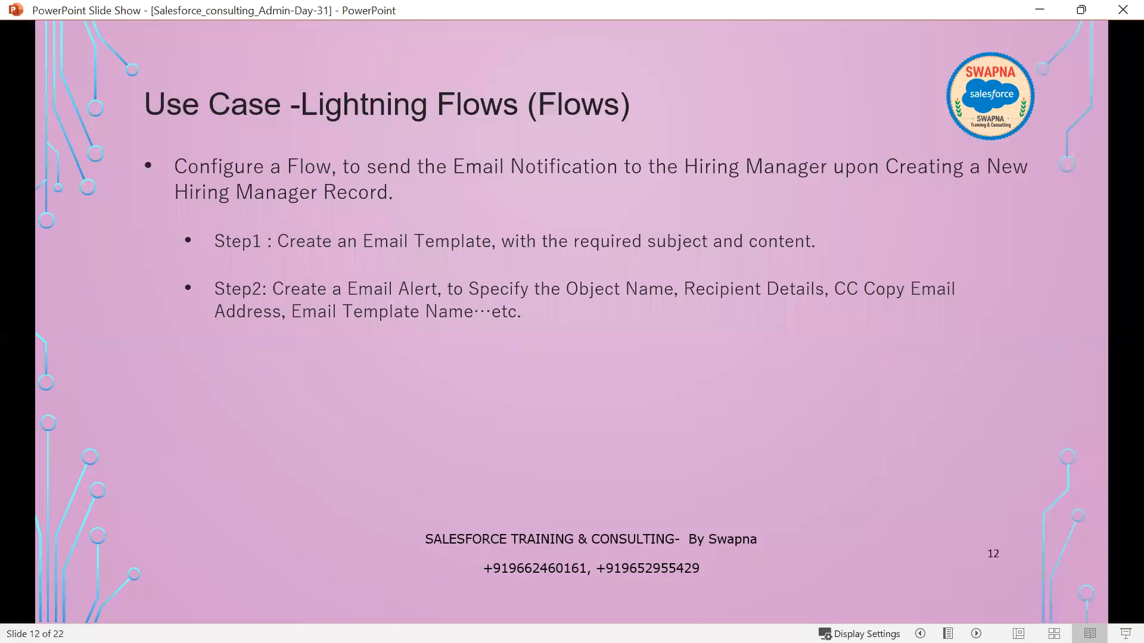
pyautogui.click(667, 447)
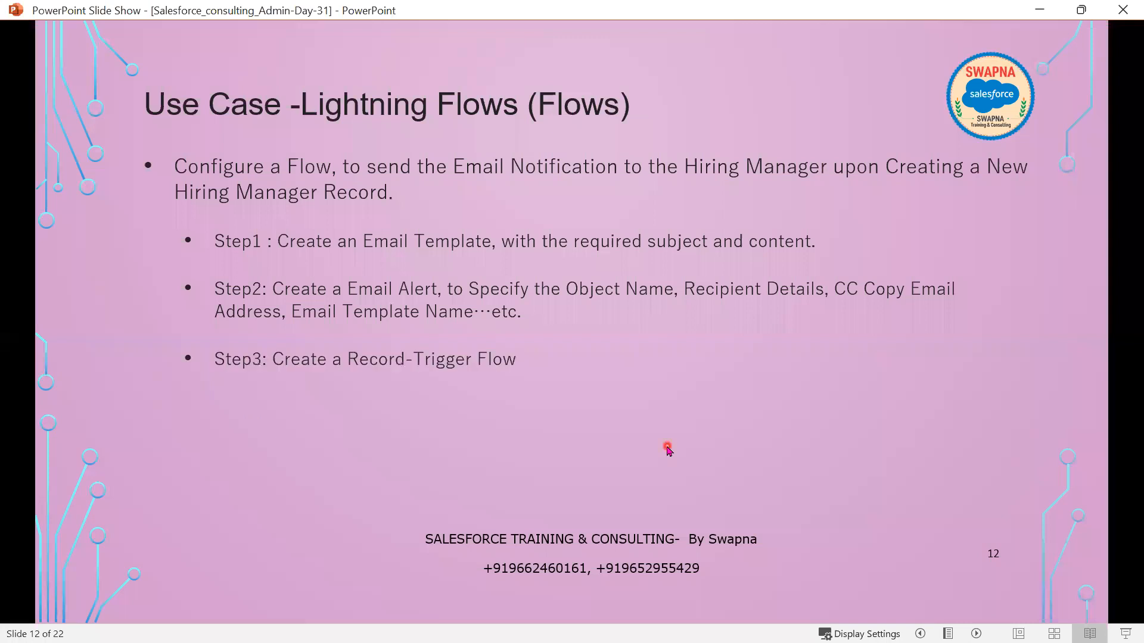
pyautogui.press('Left')
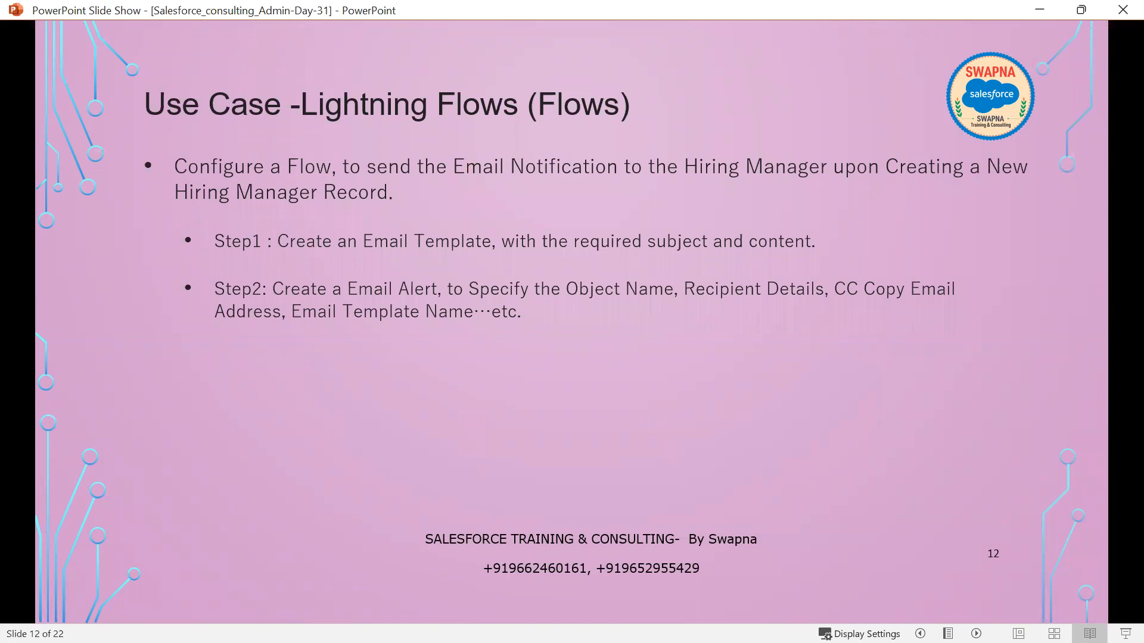
# Step: Switch to Notepad++ and clear all existing text from the new 100 document
pyautogui.hotkey('alt', 'Tab')
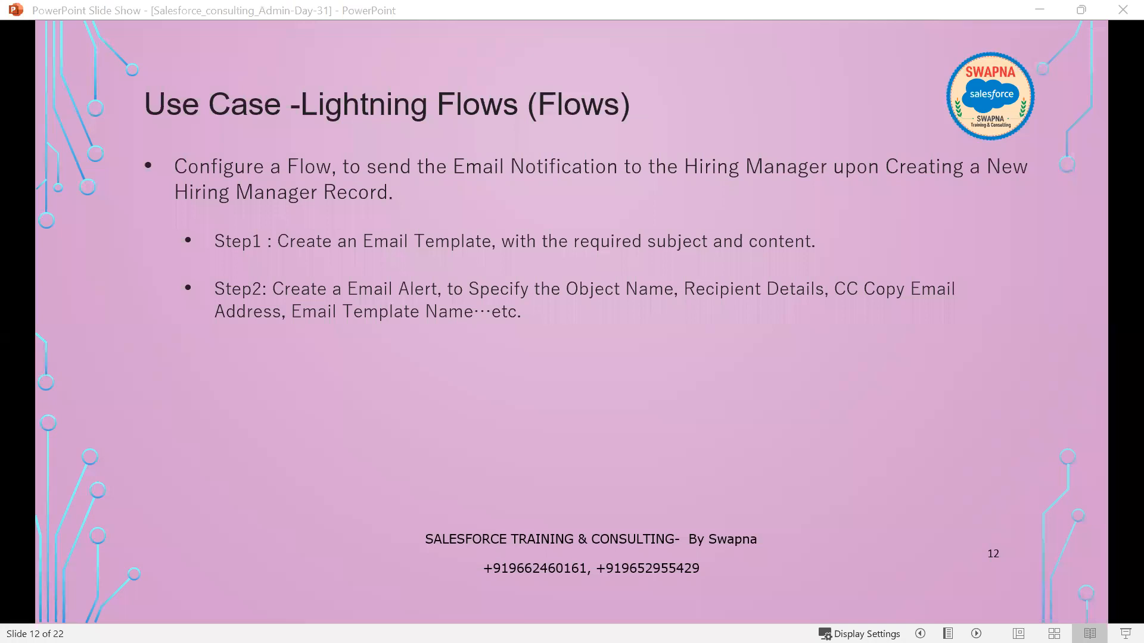
pyautogui.hotkey('alt', 'Tab')
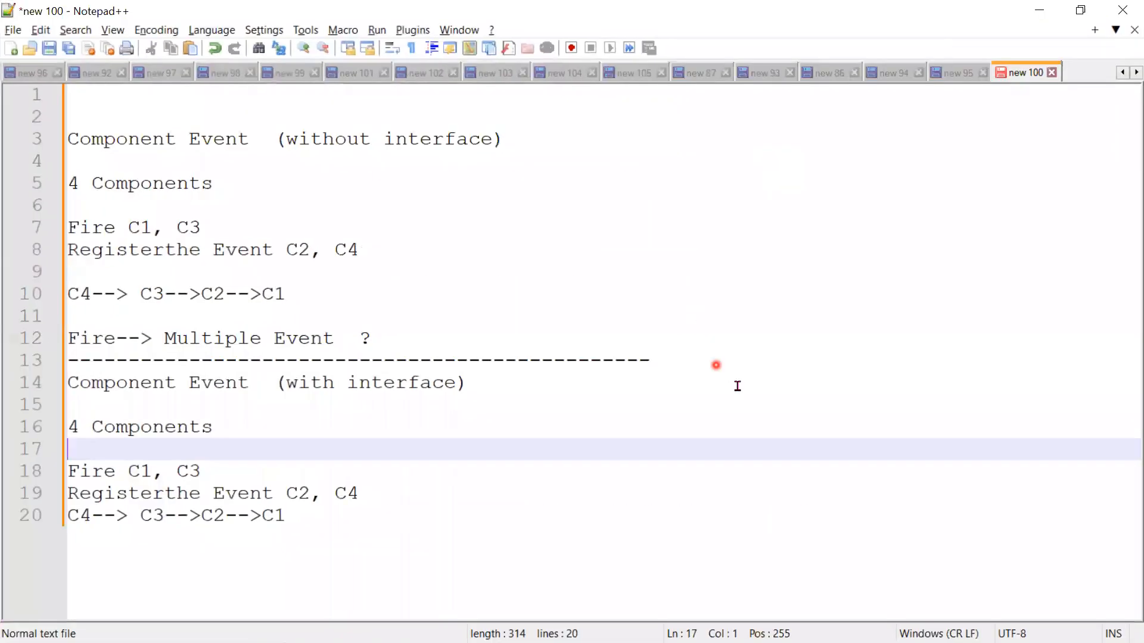
pyautogui.click(744, 411)
pyautogui.hotkey('ctrl', 'a')
pyautogui.press('Delete')
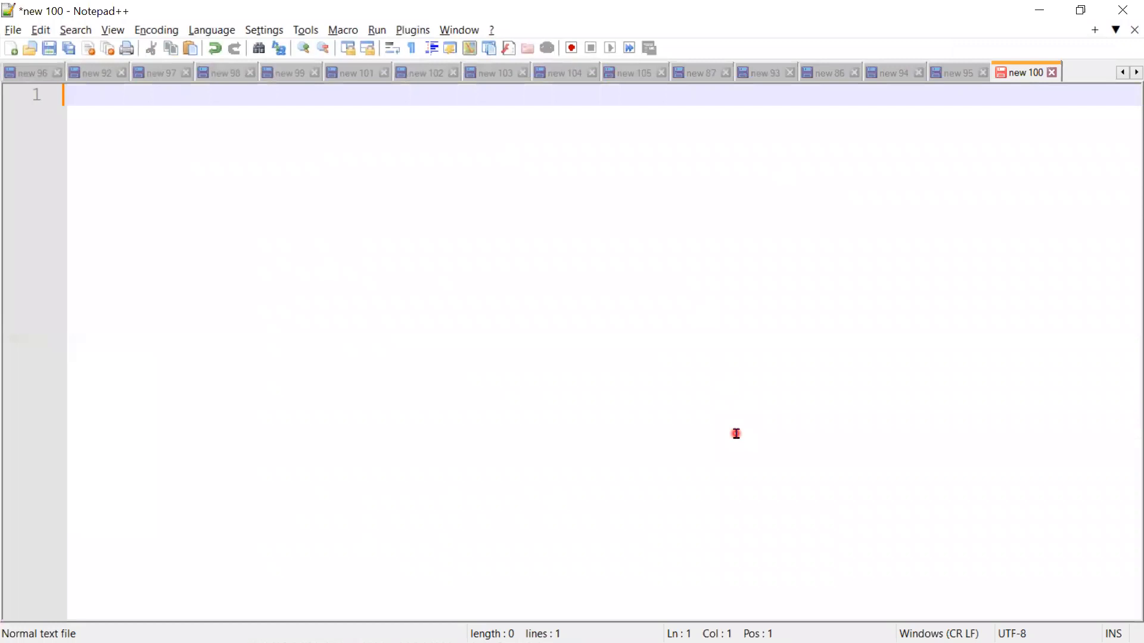
# Step: Write the heading "High Level Requirement :" on the first line and start an indented line below it
pyautogui.write('Hight')
pyautogui.press('BackSpace')
pyautogui.press('BackSpace')
pyautogui.write('Level')
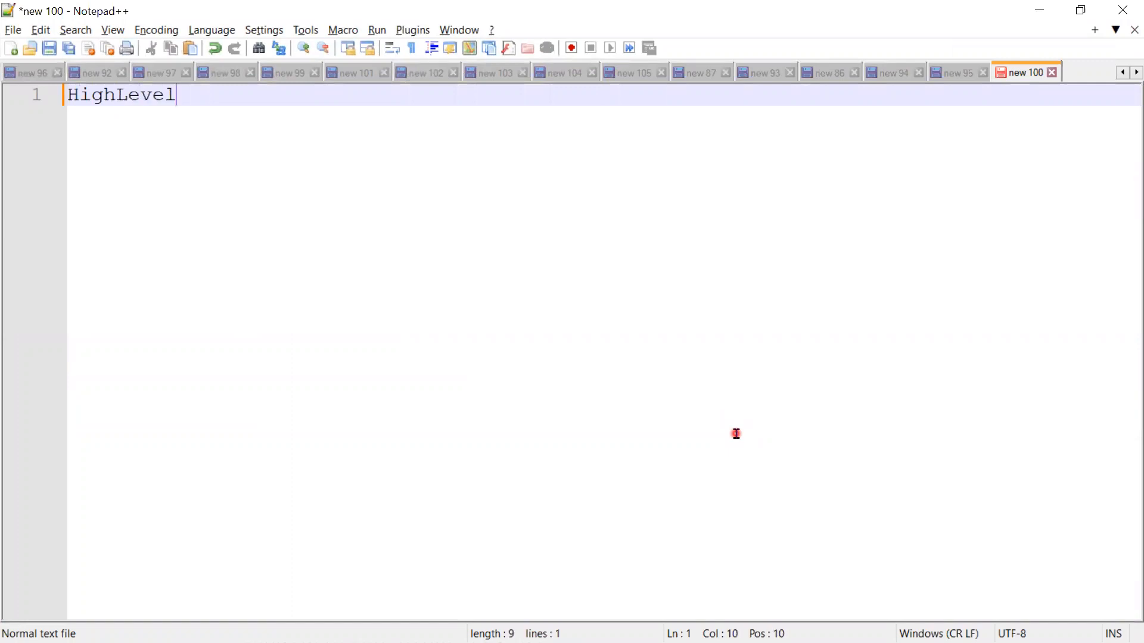
pyautogui.press('Left')
pyautogui.press('Left')
pyautogui.press('Left')
pyautogui.press('Left')
pyautogui.press('Left')
pyautogui.press('Right')
pyautogui.press('Right')
pyautogui.press('Right')
pyautogui.press('Right')
pyautogui.press('Right')
pyautogui.write('R')
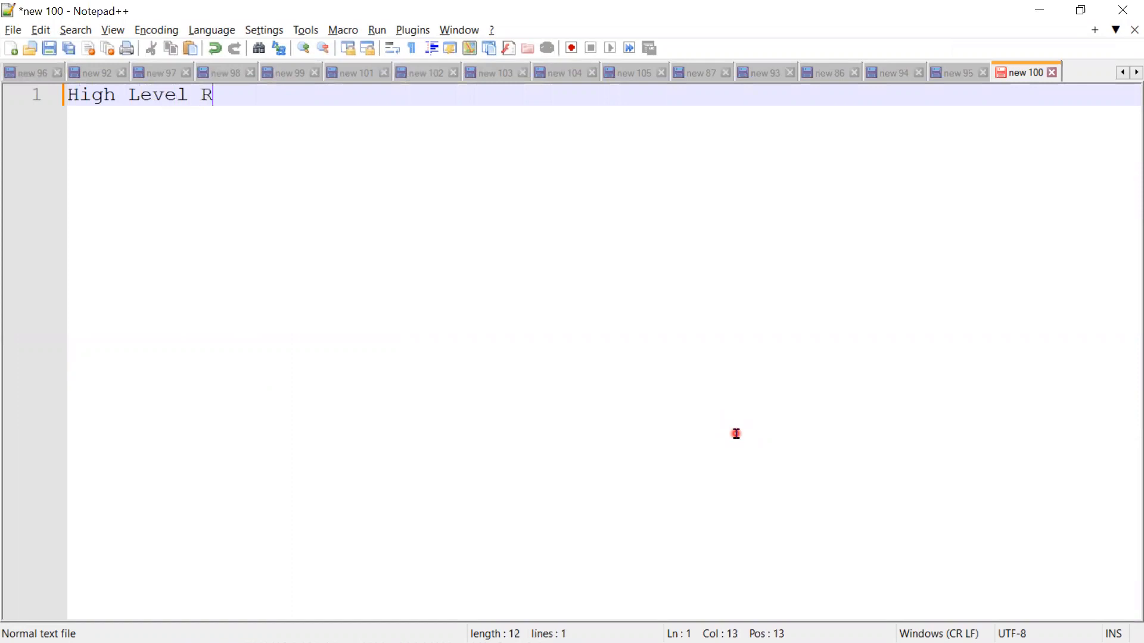
pyautogui.write('equirement ')
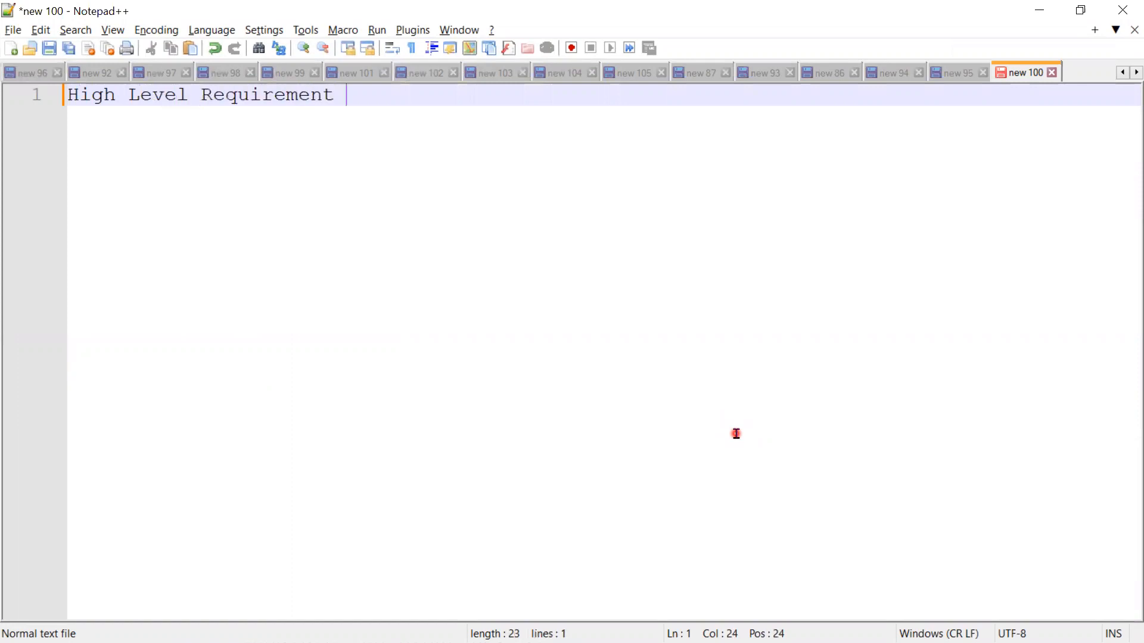
pyautogui.write(':')
pyautogui.press('Return')
pyautogui.press('Tab')
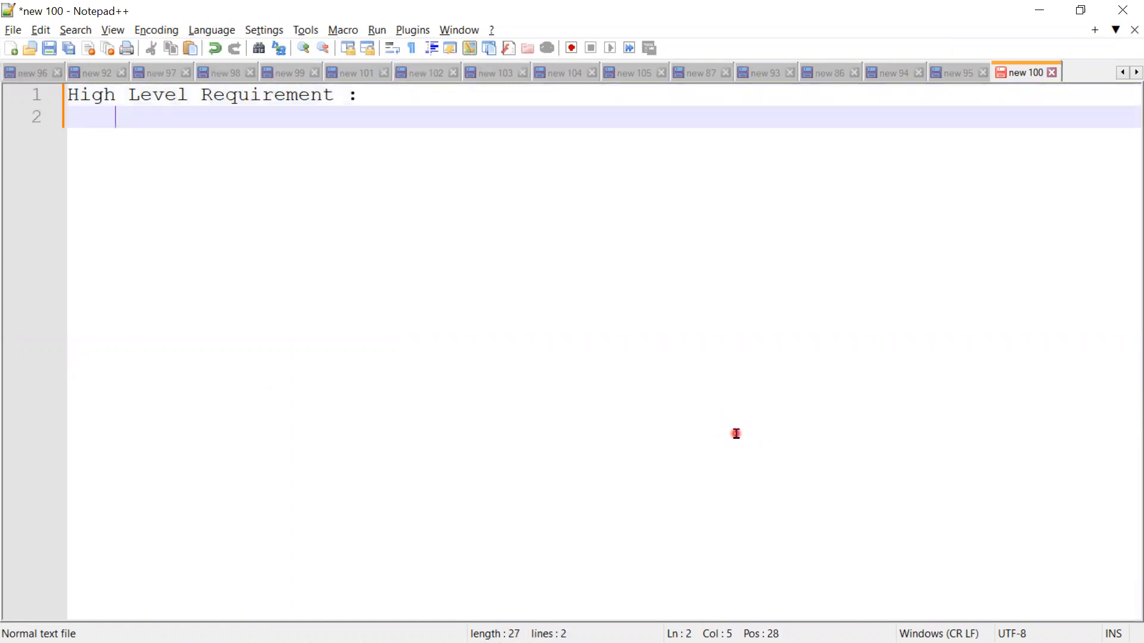
# Step: Write "upon creating HM Record, send Email Alert HM" under the heading, followed by a blank line
pyautogui.write('S')
pyautogui.press('BackSpace')
pyautogui.press('BackSpace')
pyautogui.press('Tab')
pyautogui.write('upon creati')
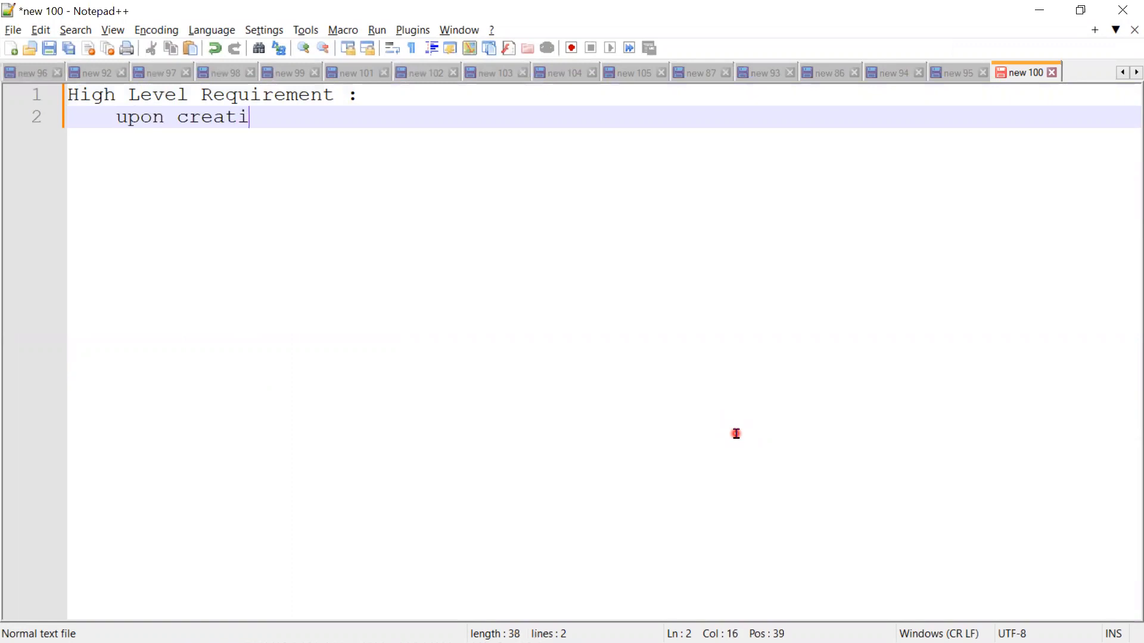
pyautogui.write('ng HM Recor')
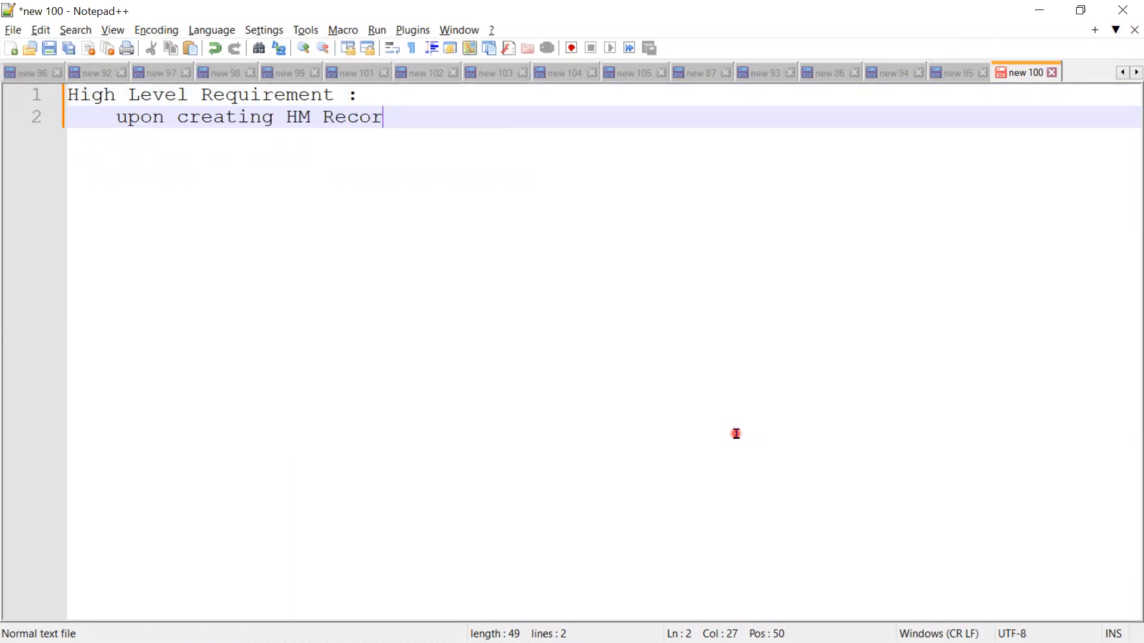
pyautogui.write('d, send Email')
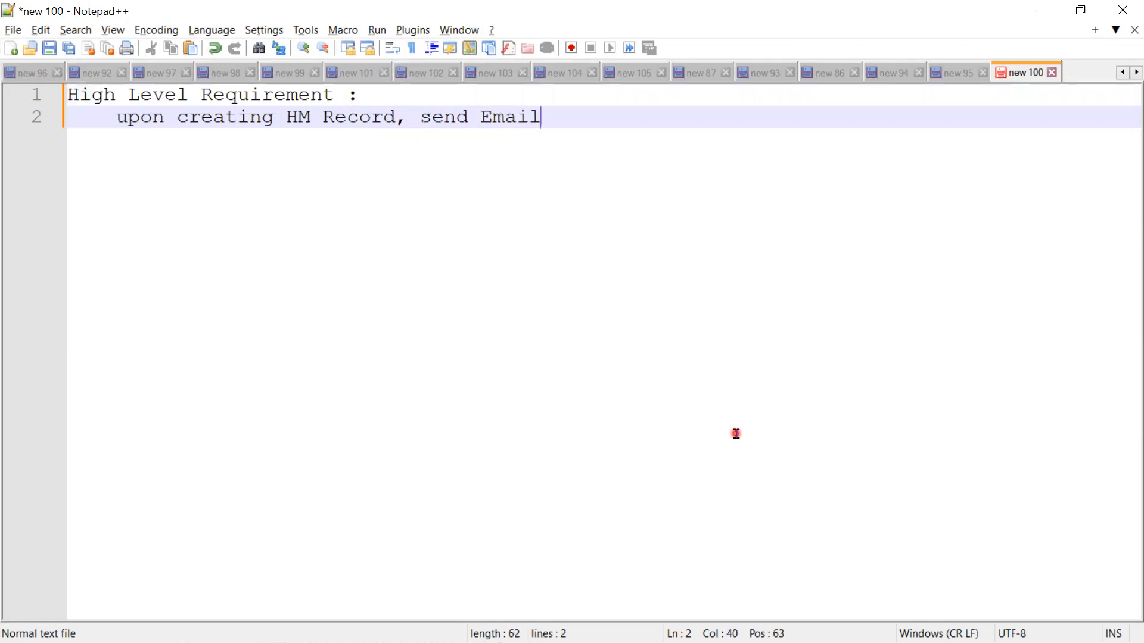
pyautogui.write(' Alert HM')
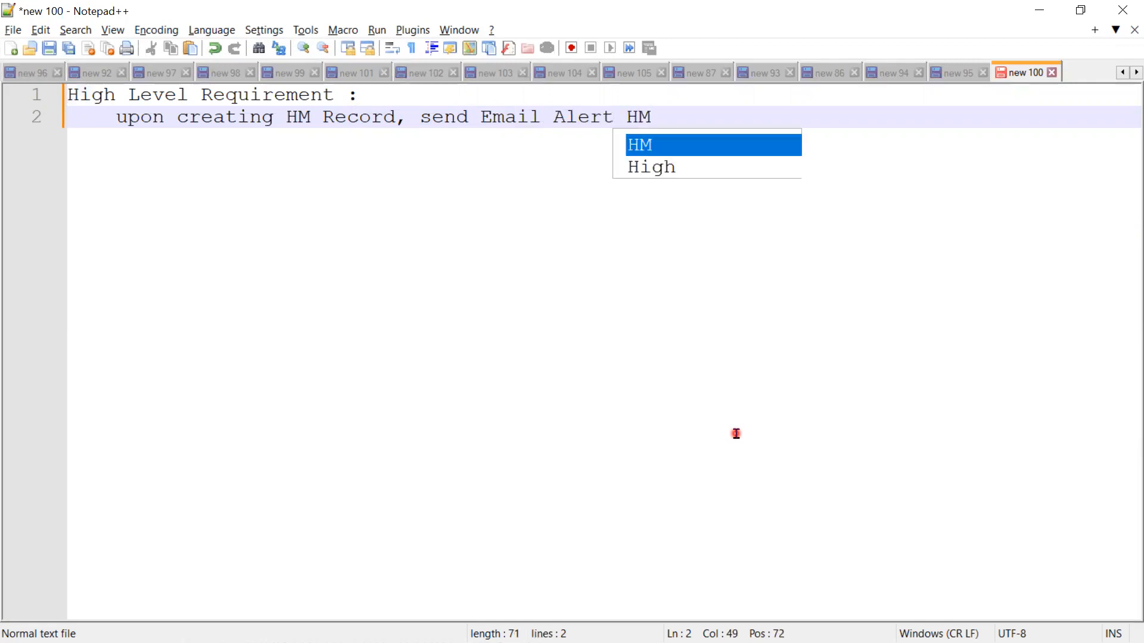
pyautogui.press('Escape')
pyautogui.press('Return')
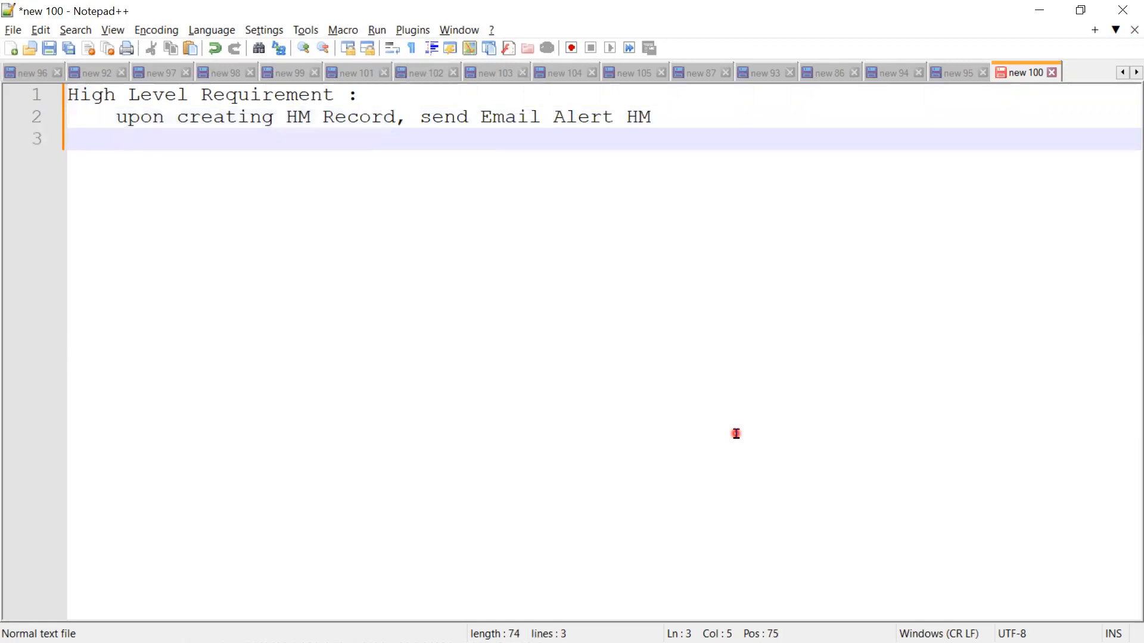
pyautogui.press('Return')
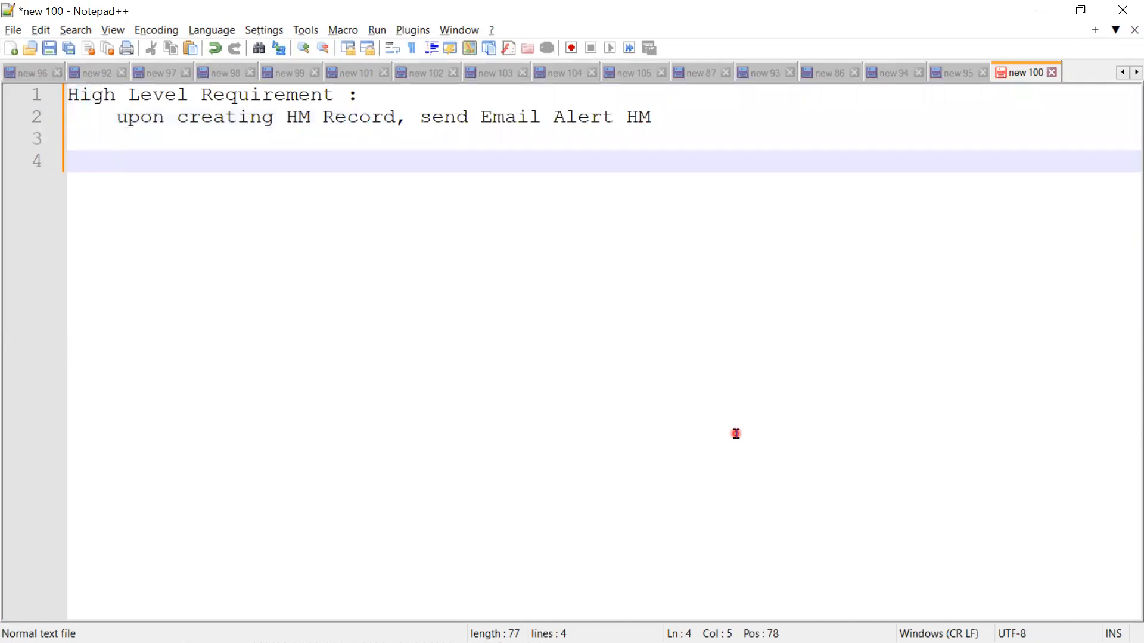
# Step: Add the unindented heading "Micro-Level Requirement:" on line 4 and start an indented line below it
pyautogui.press('BackSpace')
pyautogui.write('Micro-L')
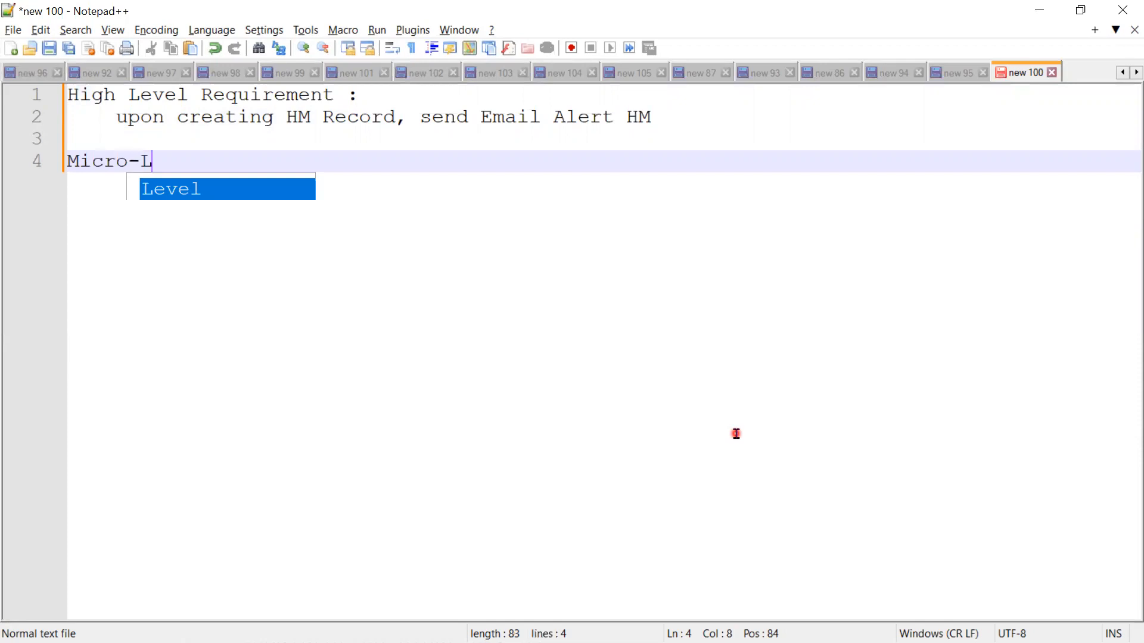
pyautogui.write('evel Re')
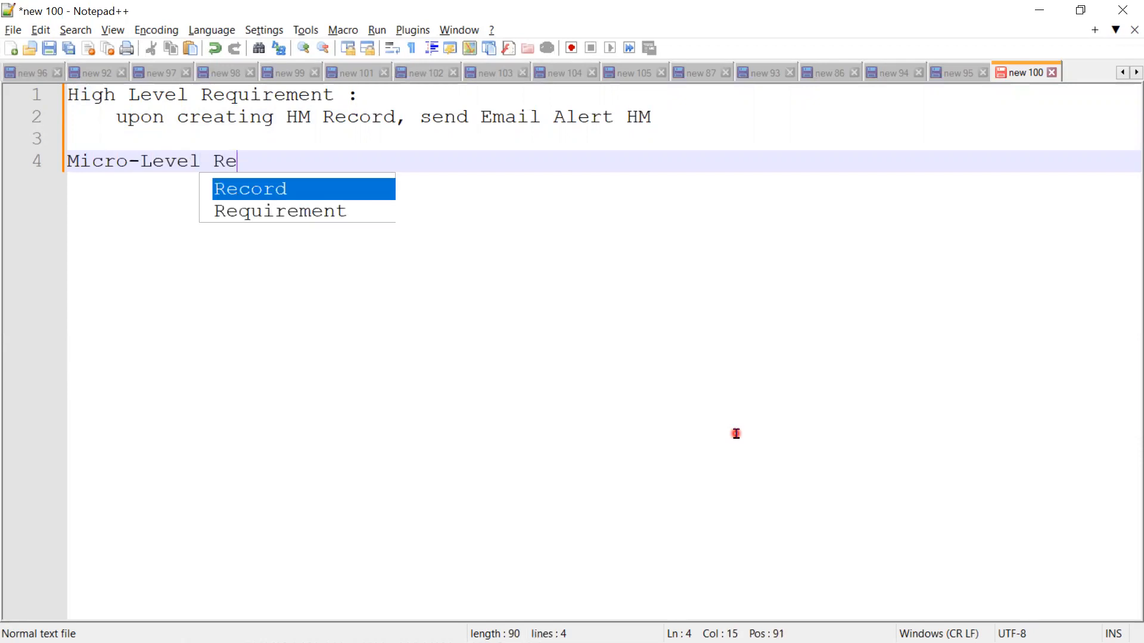
pyautogui.press('Down')
pyautogui.press('Return')
pyautogui.write(':')
pyautogui.press('Return')
pyautogui.press('Tab')
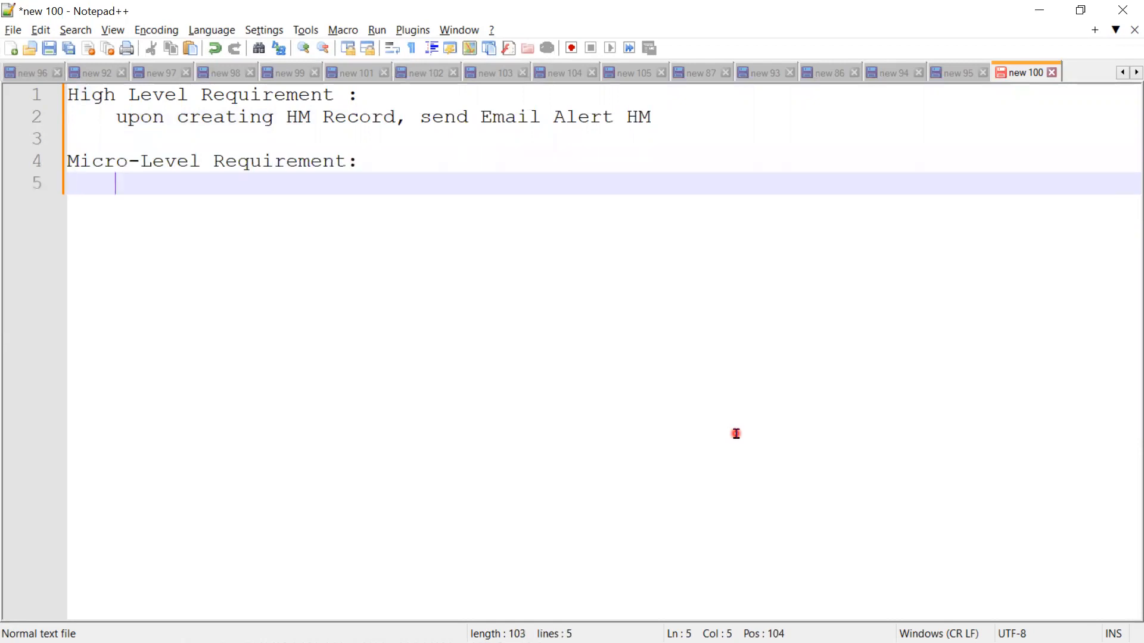
# Step: List "1) Object:" and "2) Fields:" on separate lines under the Micro-Level Requirement heading
pyautogui.write('1) Object:')
pyautogui.press('Return')
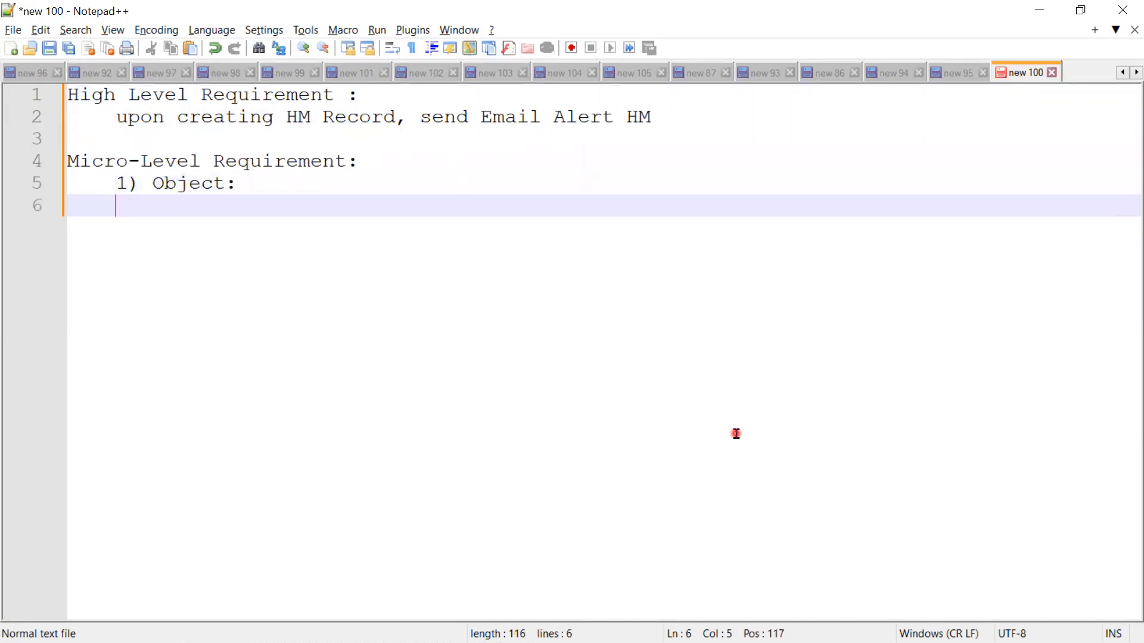
pyautogui.write('2) Fields:')
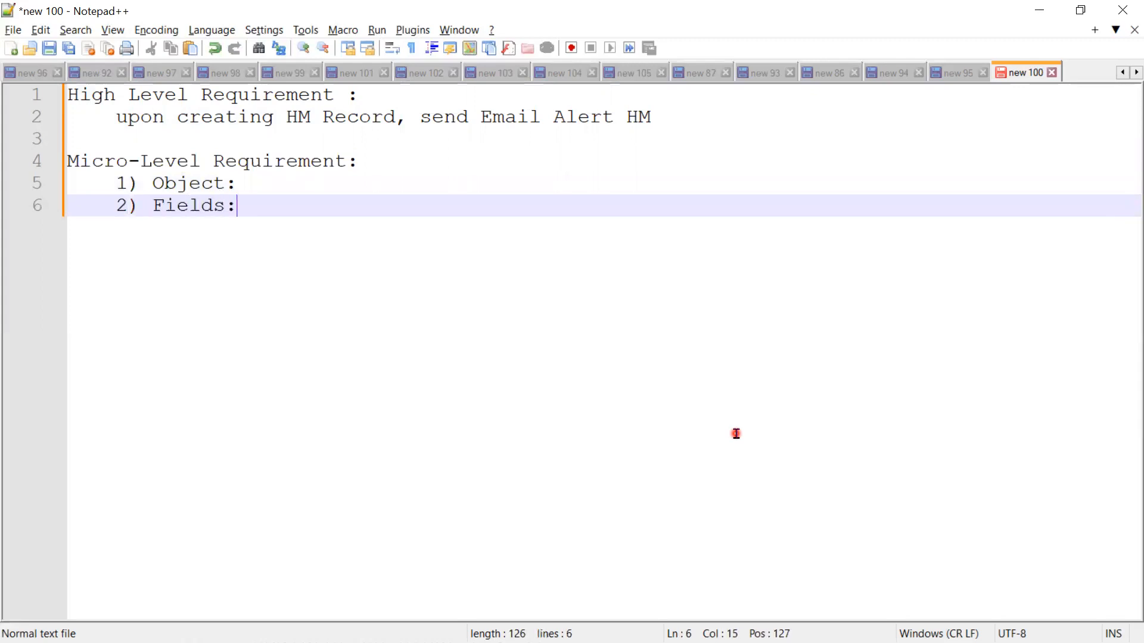
pyautogui.press('Return')
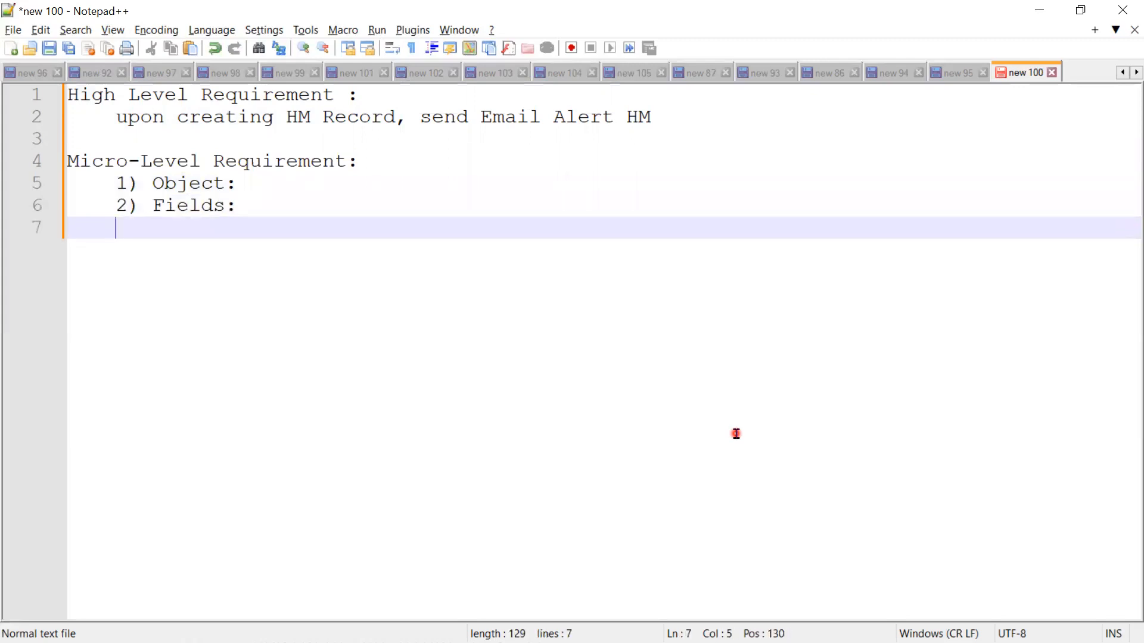
# Step: Add the third item "3) When to Fire" with spaces between its words, and start a new line
pyautogui.write('3) When')
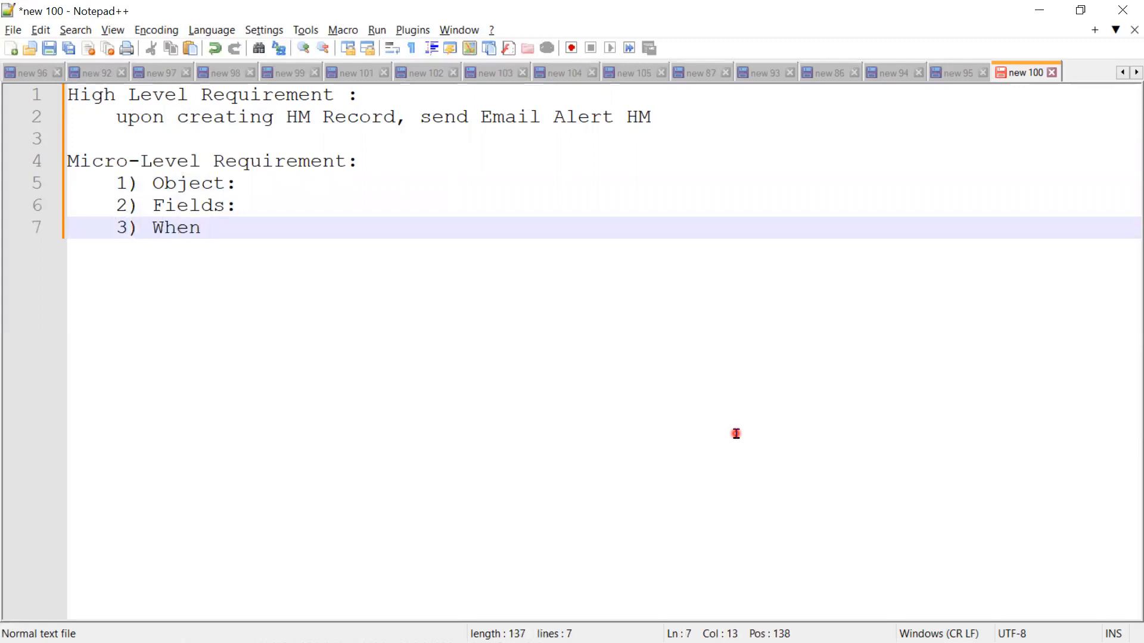
pyautogui.press('BackSpace')
pyautogui.write('toFire')
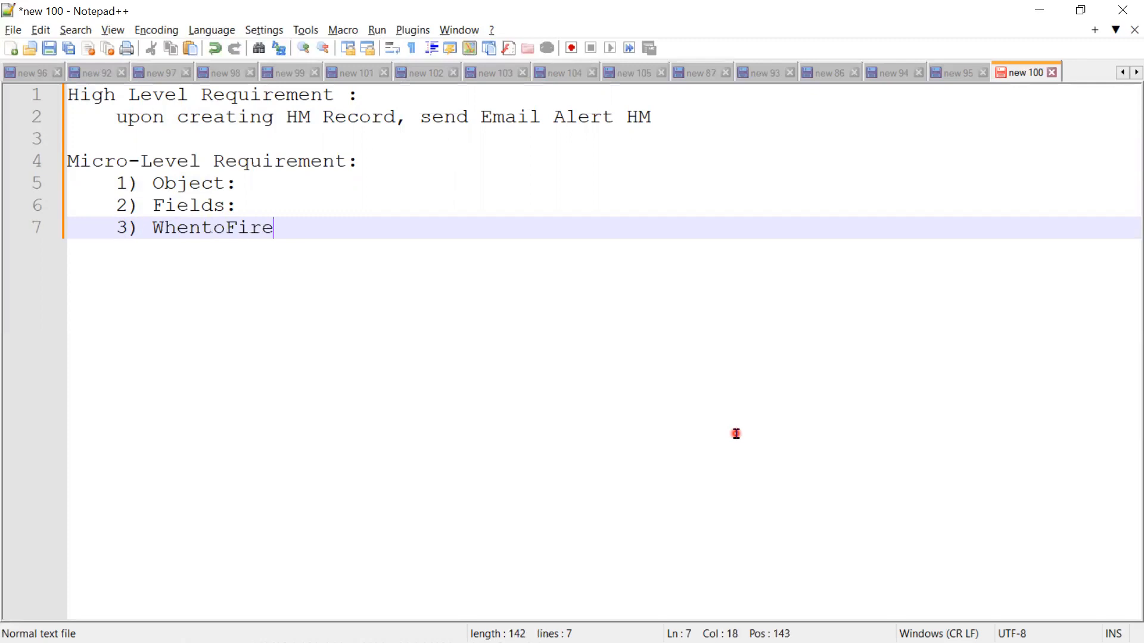
pyautogui.press('Left')
pyautogui.press('Left')
pyautogui.press('Left')
pyautogui.press('Left')
pyautogui.press('Left')
pyautogui.press('Left')
pyautogui.press('Right')
pyautogui.press('Right')
pyautogui.press('Right')
pyautogui.press('End')
pyautogui.press('Return')
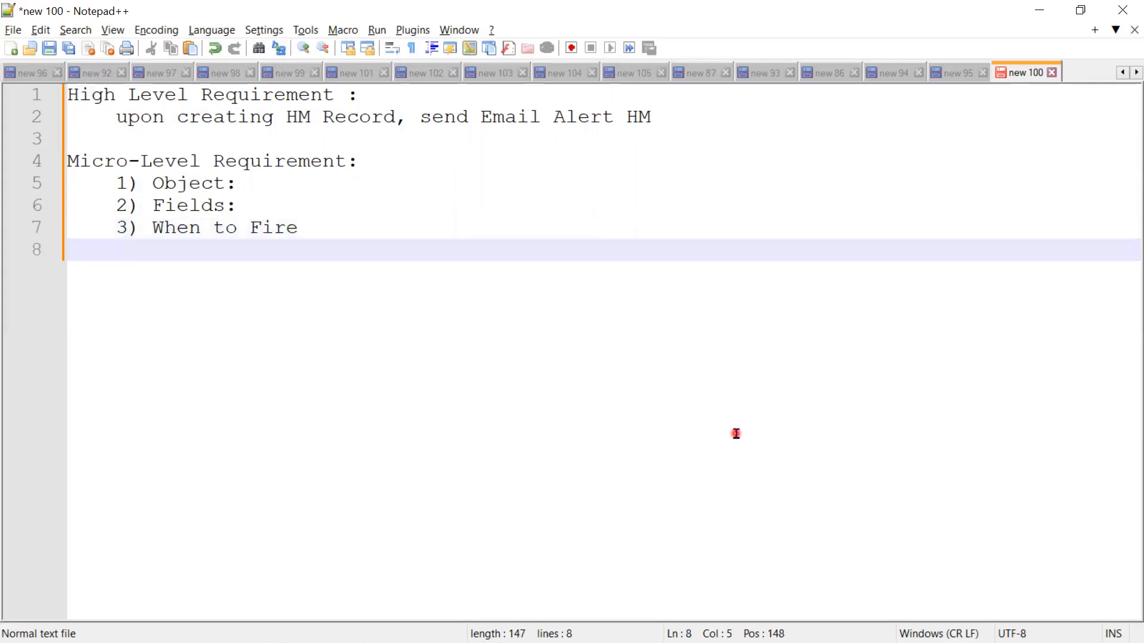
# Step: Add the fourth item "4) Email Alert" to the Micro-Level Requirement list
pyautogui.write('4) E')
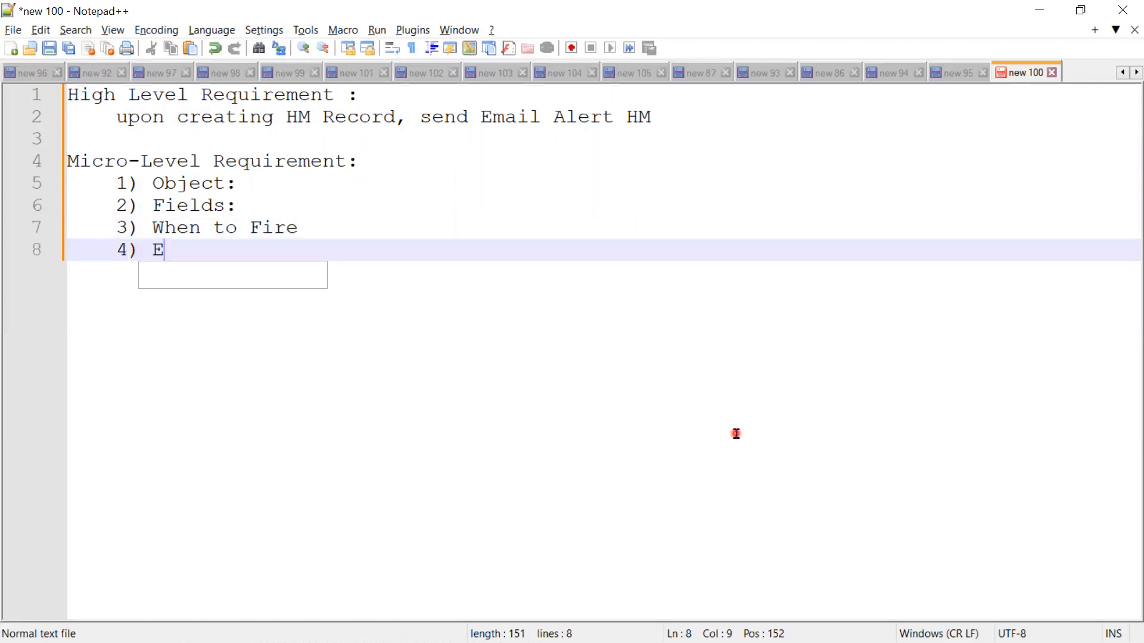
pyautogui.write('mail Al')
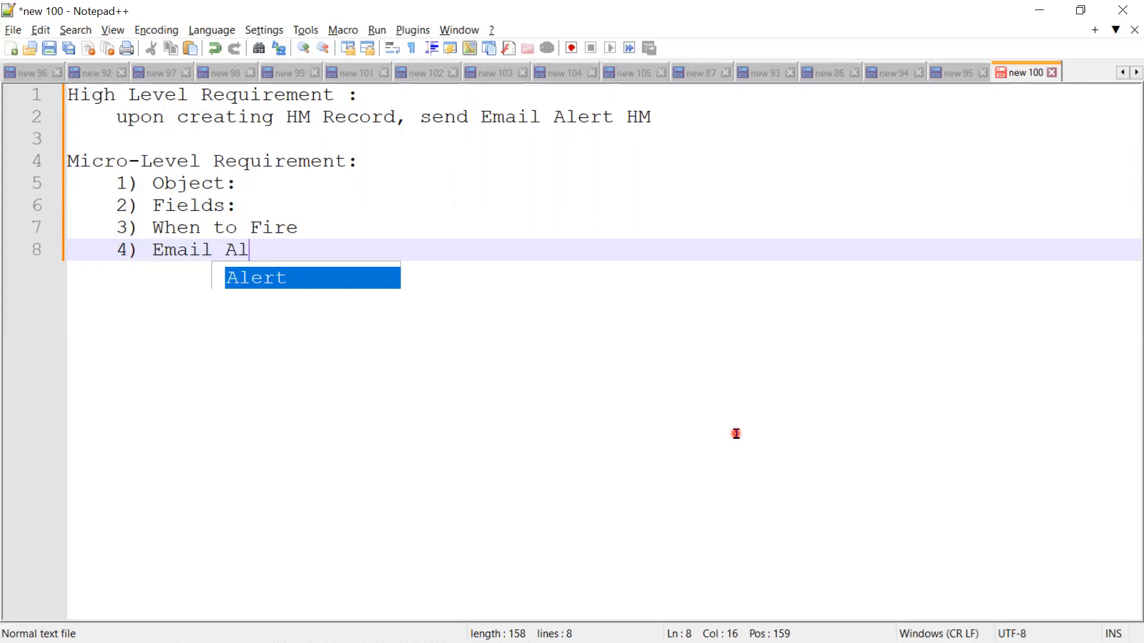
pyautogui.write('ert')
# Step: Complete the Object item with "Hiring Manager" and the Fields item with "Email Address"
pyautogui.click(254, 186)
pyautogui.write('Hiri')
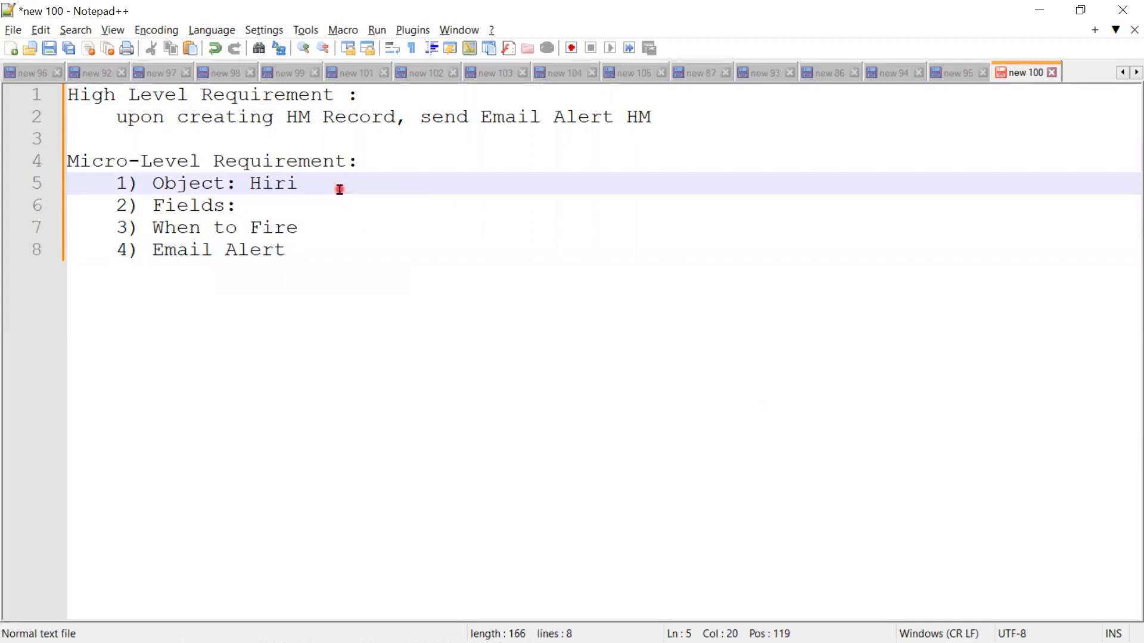
pyautogui.write('ng Manager')
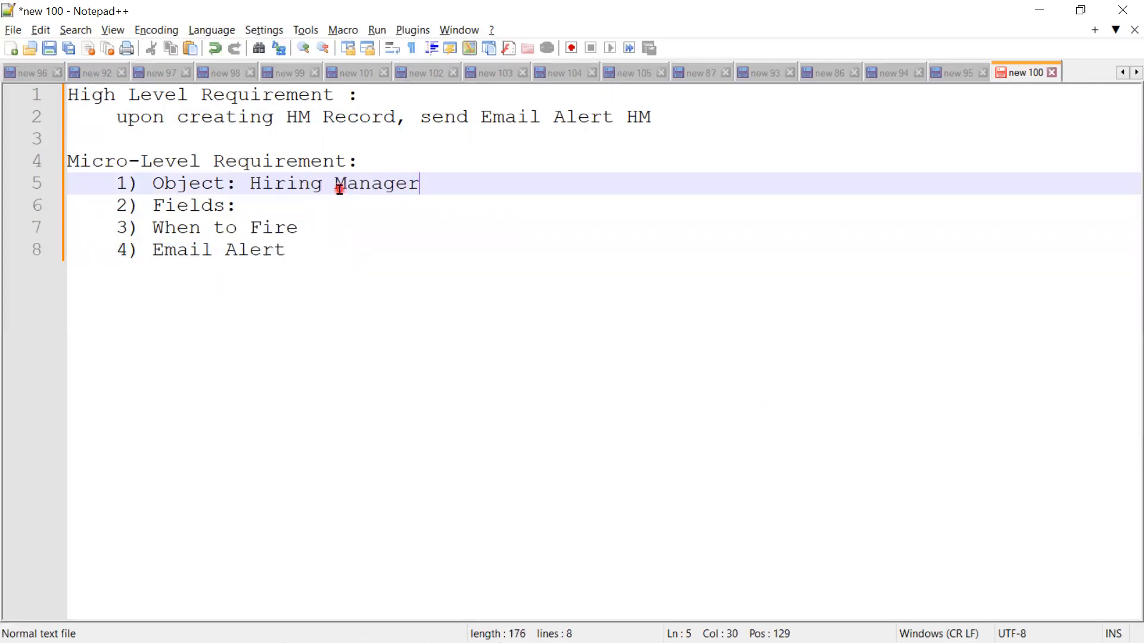
pyautogui.press('Down')
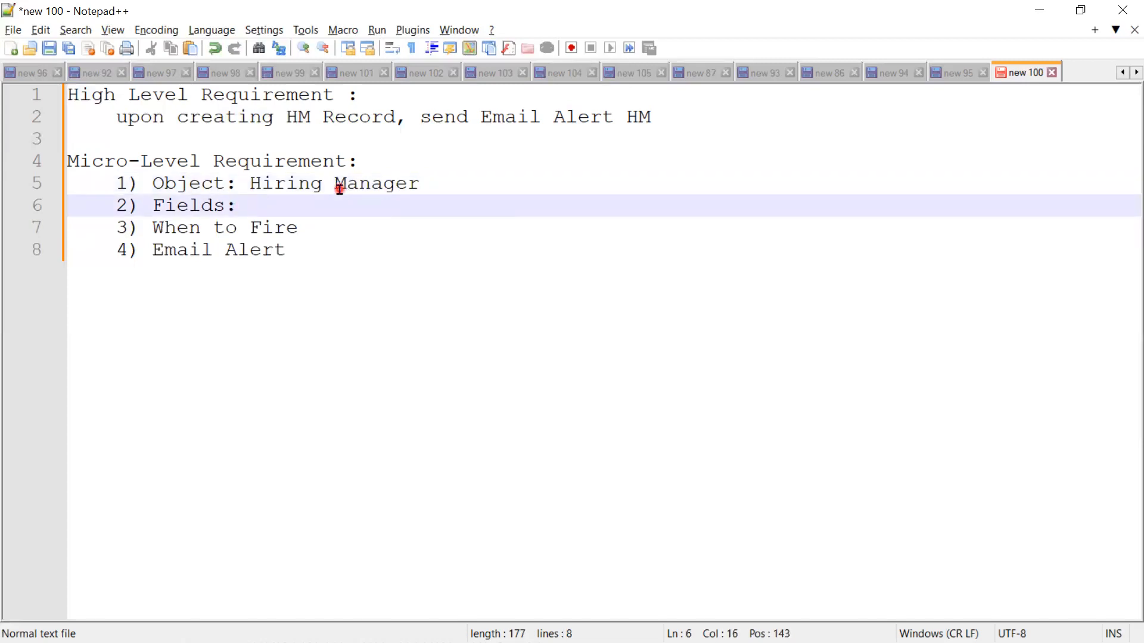
pyautogui.write('Em')
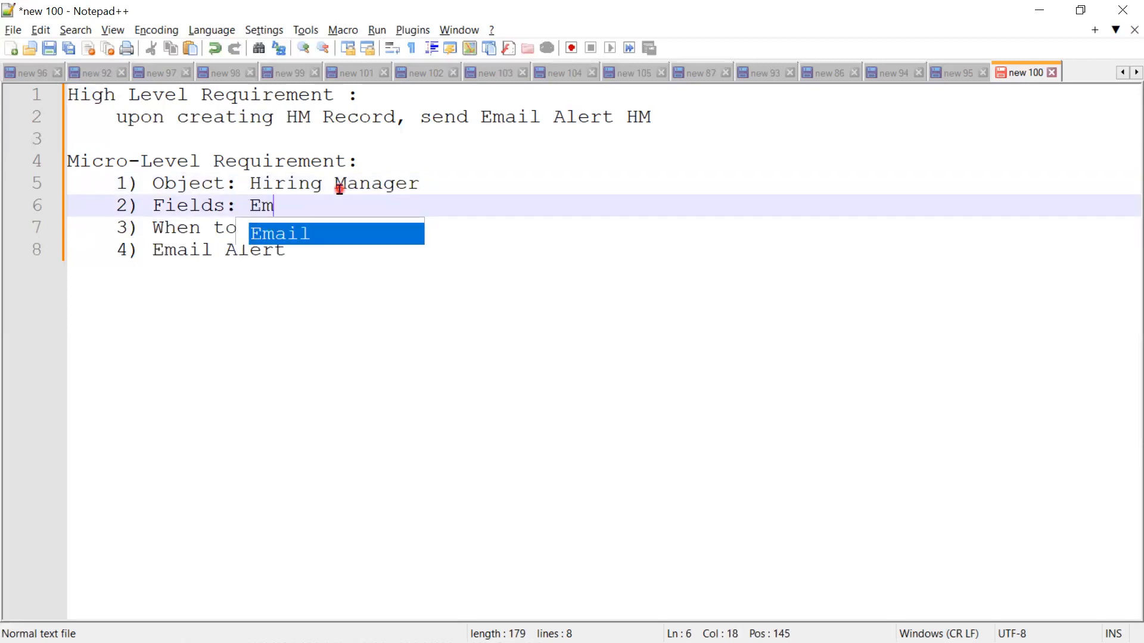
pyautogui.write('ail A')
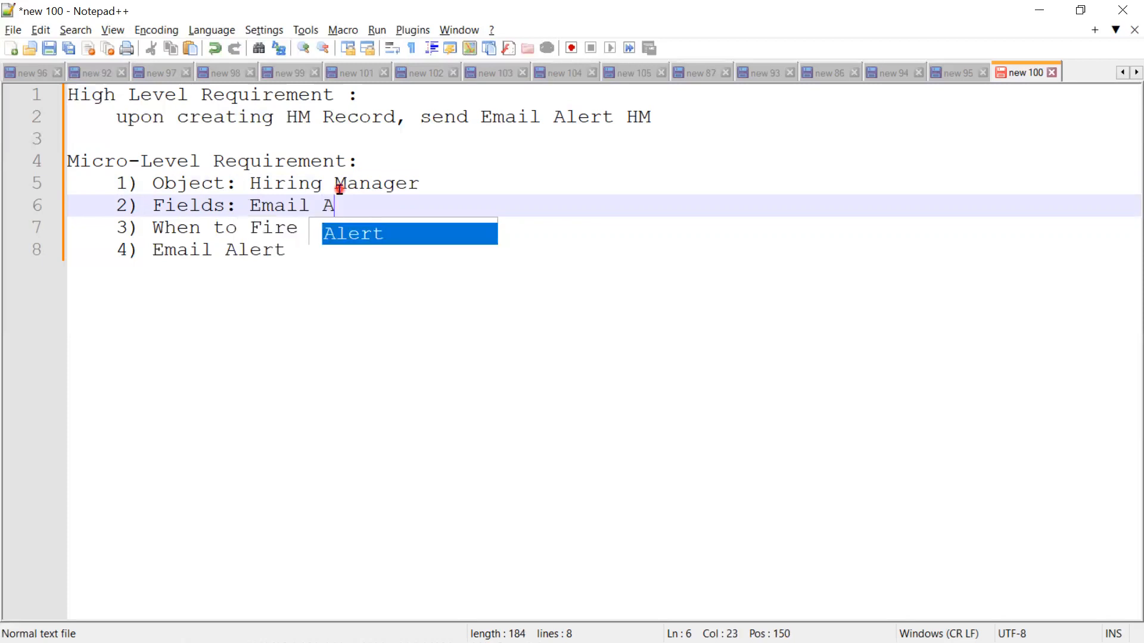
pyautogui.write('ddress')
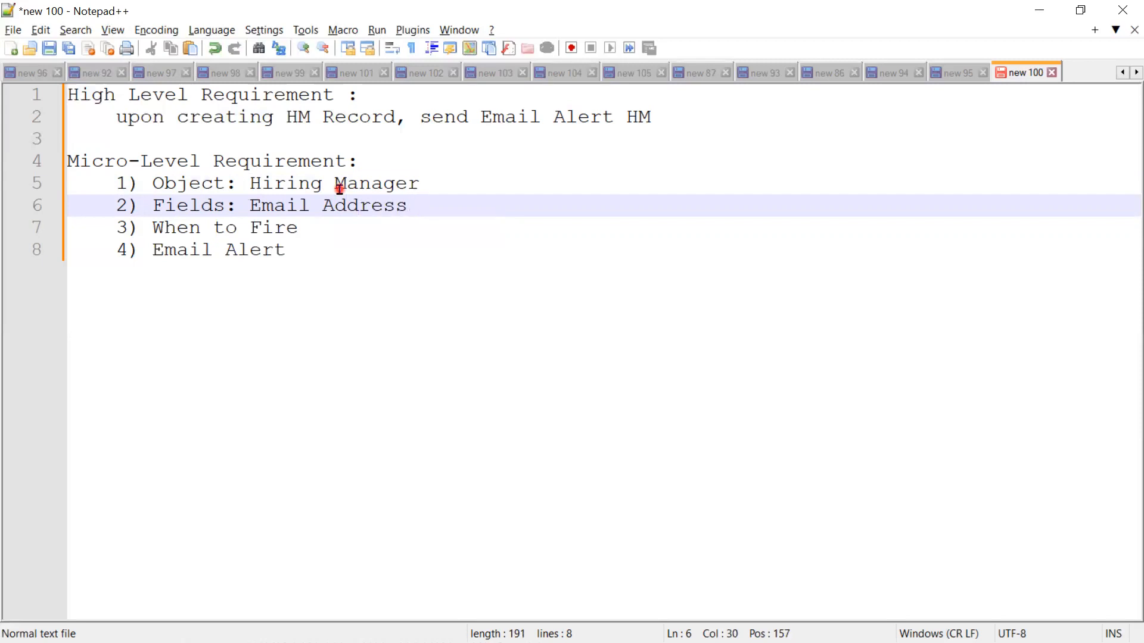
# Step: Add the further indented sub-item "a) on creation of the HM Record" on a new line under "3) When to Fire"
pyautogui.press('Down')
pyautogui.press('Return')
pyautogui.press('Tab')
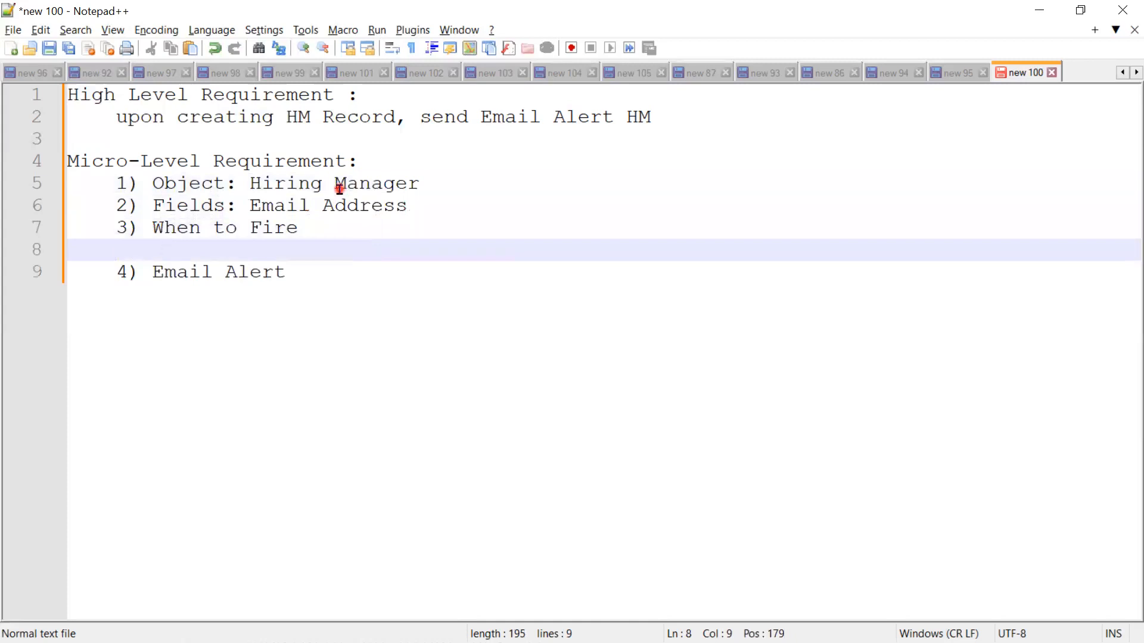
pyautogui.press('Tab')
pyautogui.write('a) on cre')
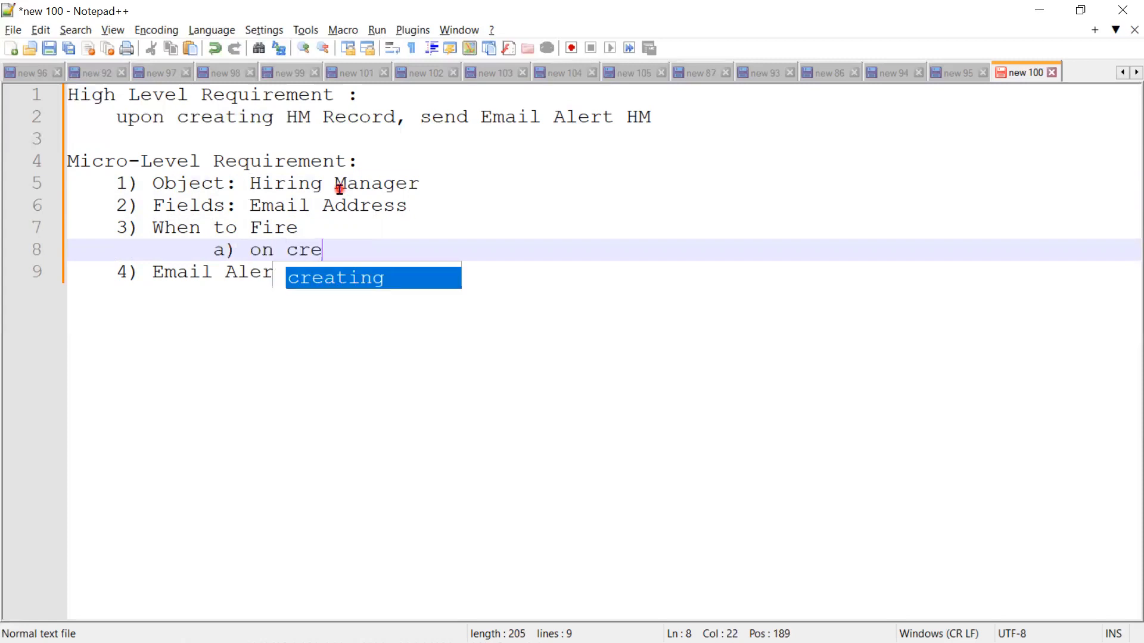
pyautogui.write('ation o')
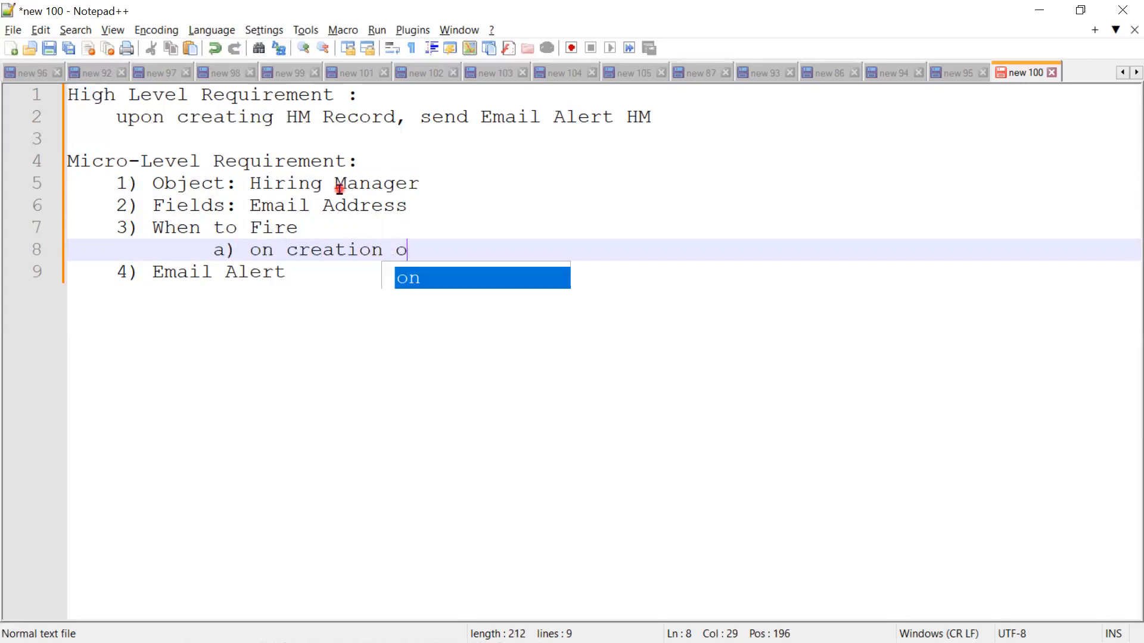
pyautogui.write('f the ')
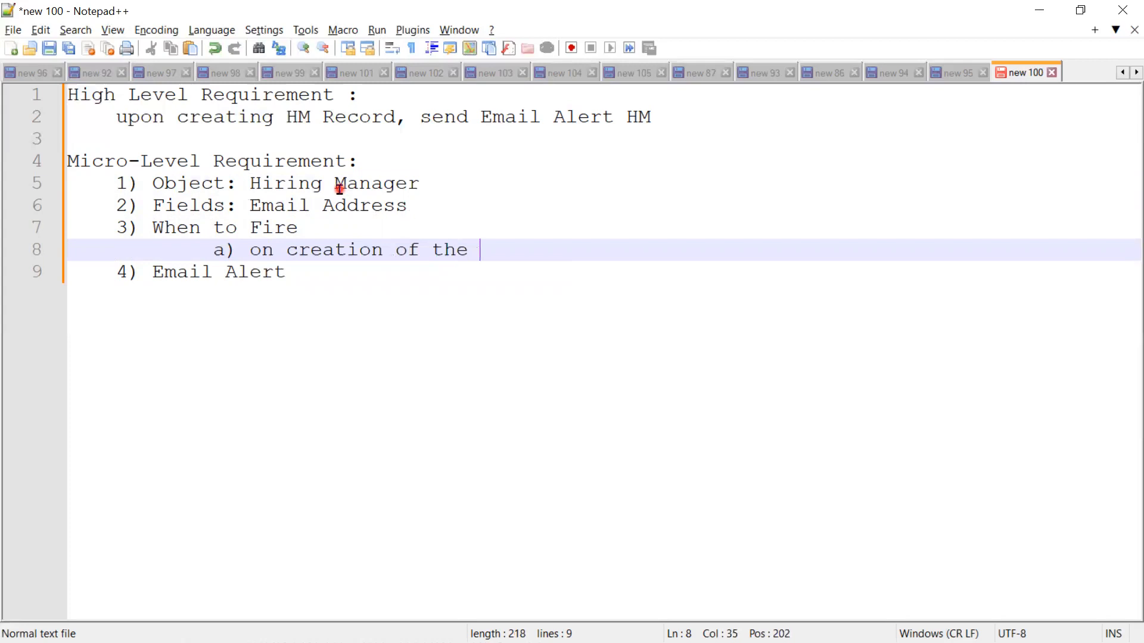
pyautogui.write('HM Record')
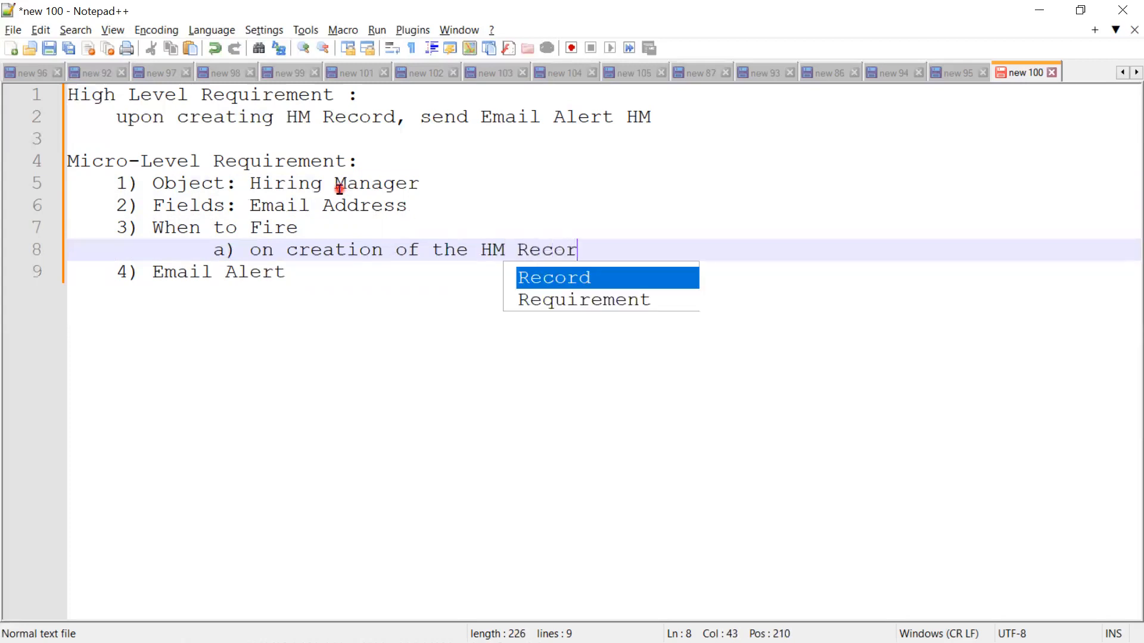
pyautogui.press('Escape')
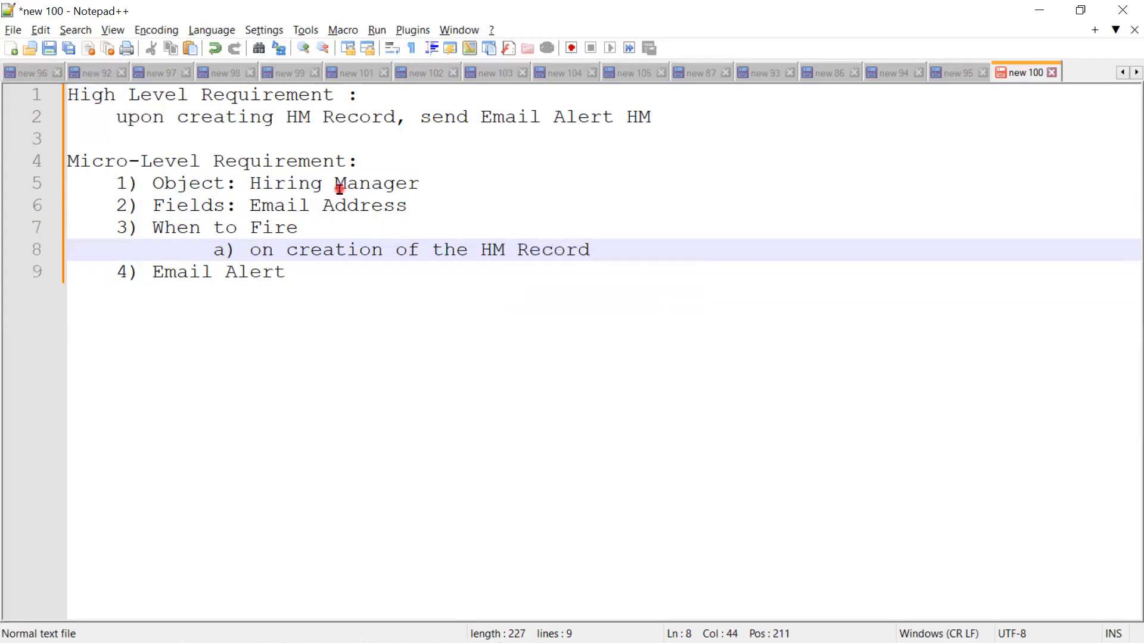
# Step: Add the second firing condition "b) Email Address!=null" below sub-item a
pyautogui.press('Return')
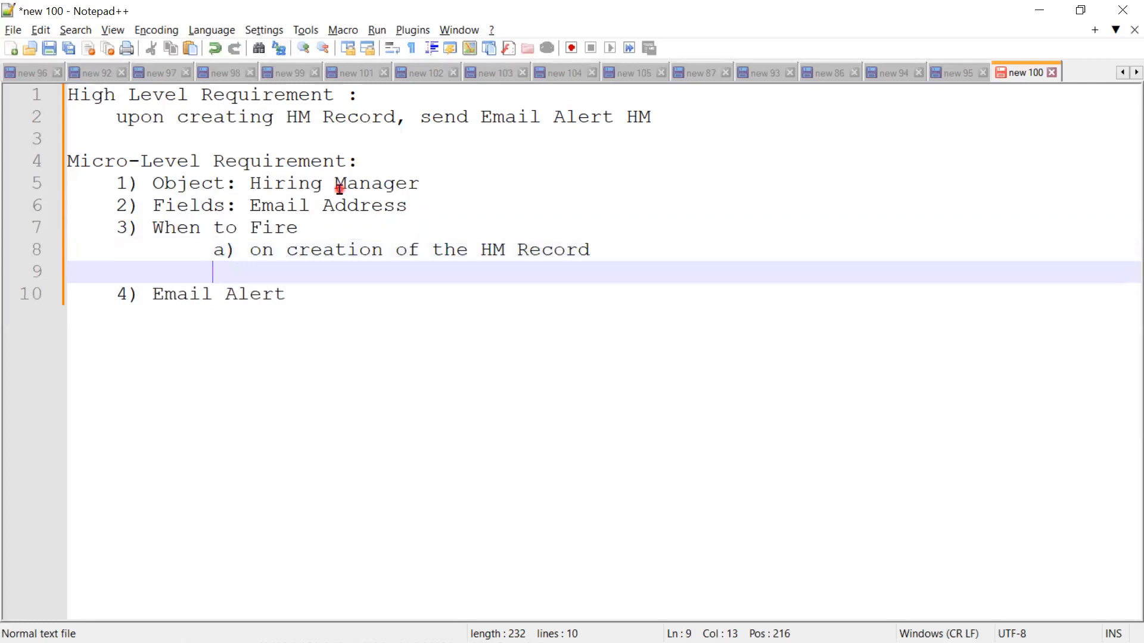
pyautogui.write('b) Email A')
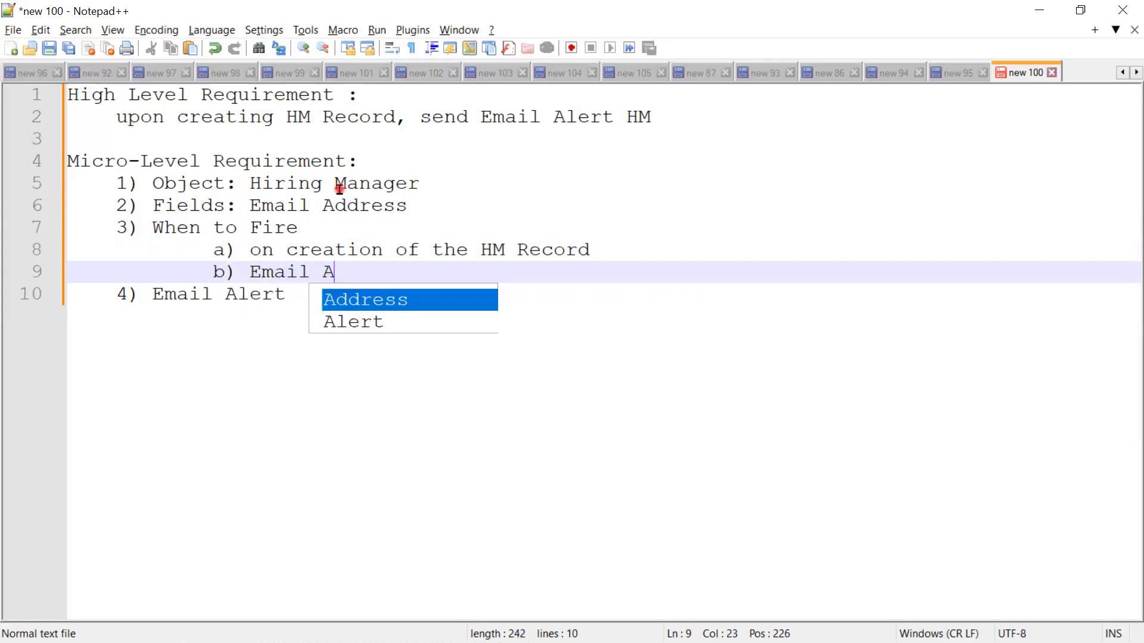
pyautogui.press('Return')
pyautogui.write('!=null')
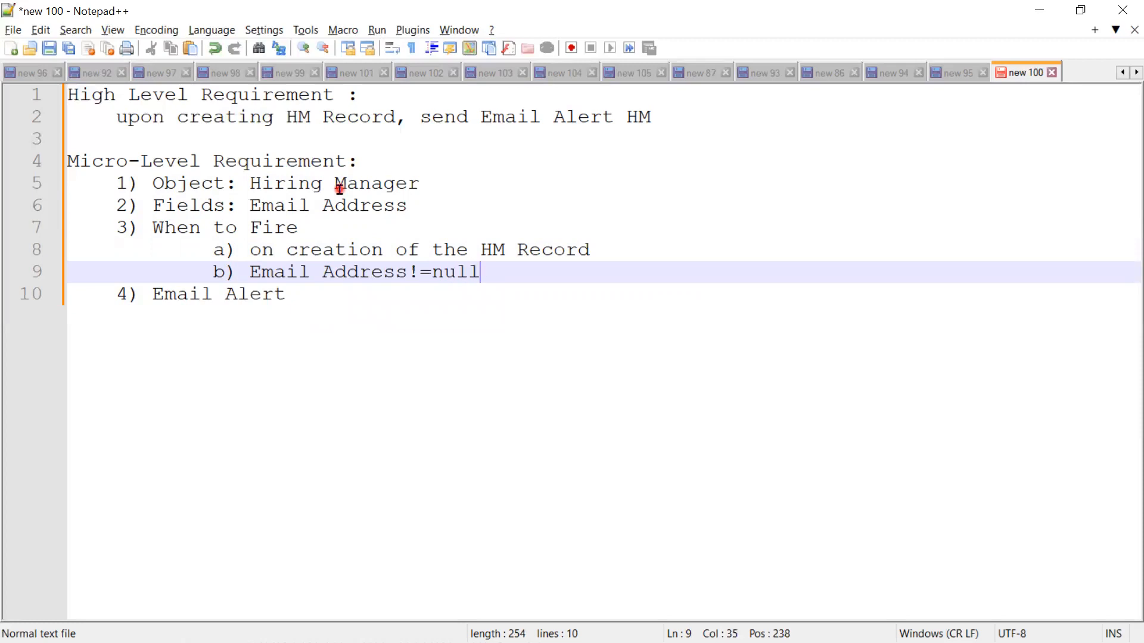
# Step: Leave a blank line after the Email Alert item and add the unindented heading "Lightning Flow :"
pyautogui.press('Down')
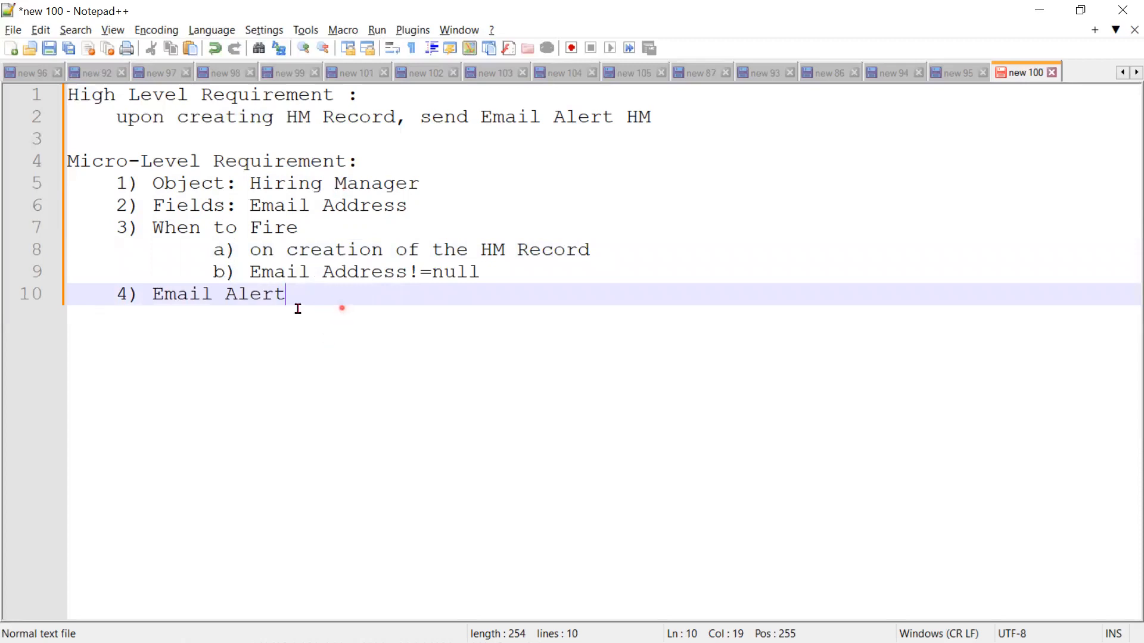
pyautogui.moveTo(296, 304); pyautogui.dragTo(61, 221)
pyautogui.moveTo(10, 159); pyautogui.dragTo(10, 161)
pyautogui.click(374, 301)
pyautogui.press('Return')
pyautogui.press('Return')
pyautogui.press('BackSpace')
pyautogui.write('Lightning Flow ')
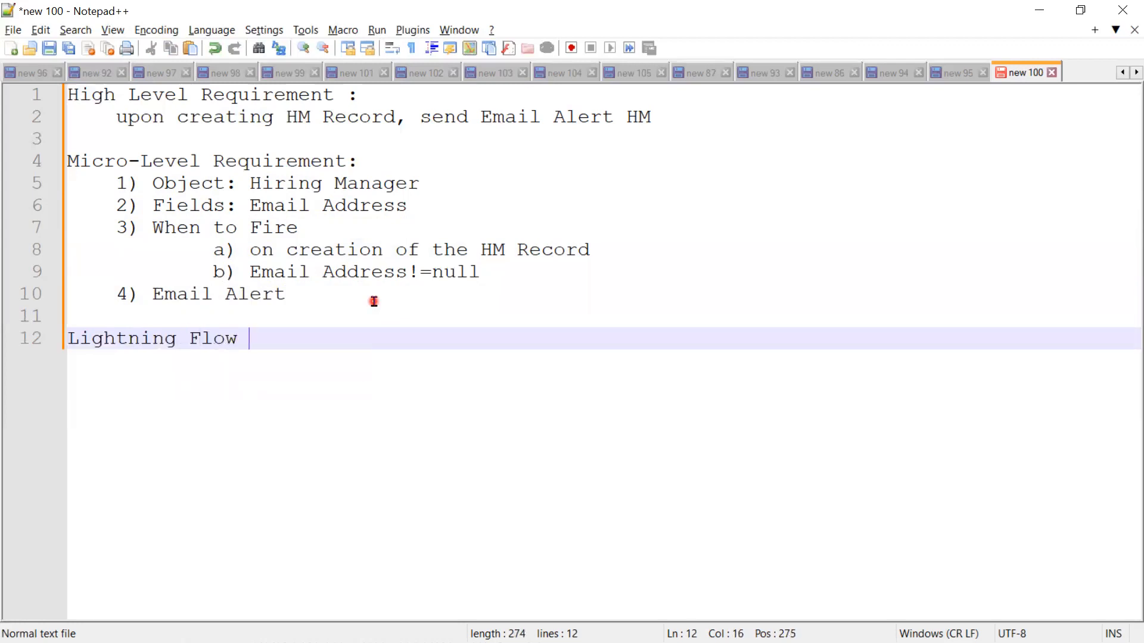
pyautogui.write(':')
# Step: Add "Screen Flow" as the first indented entry under the Lightning Flow heading
pyautogui.press('Return')
pyautogui.press('Tab')
pyautogui.write('S')
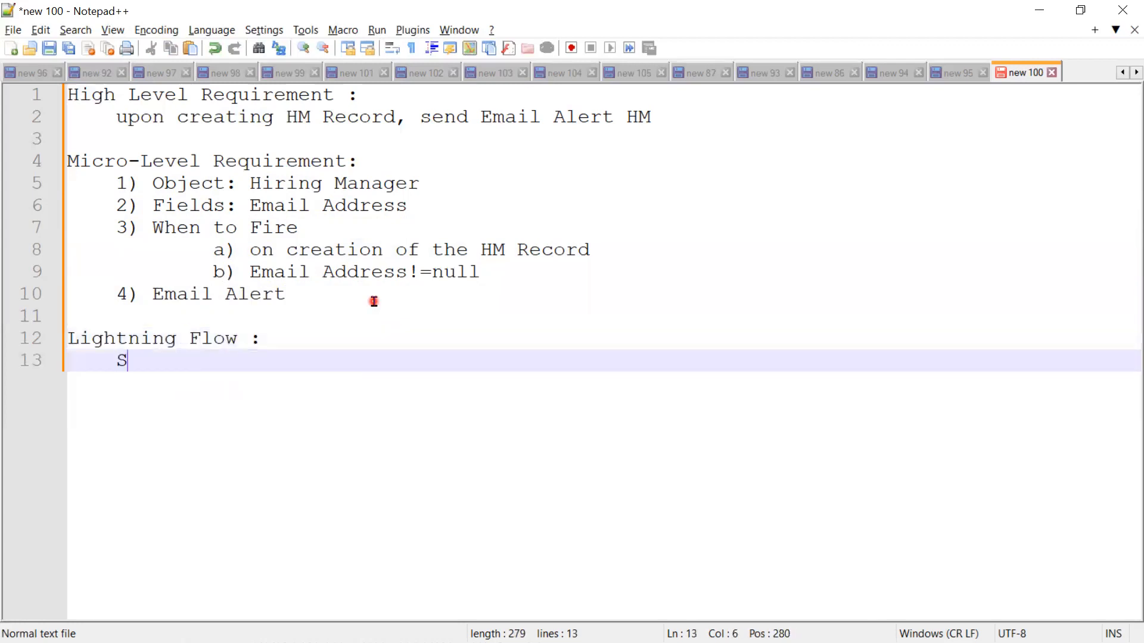
pyautogui.write('creen F')
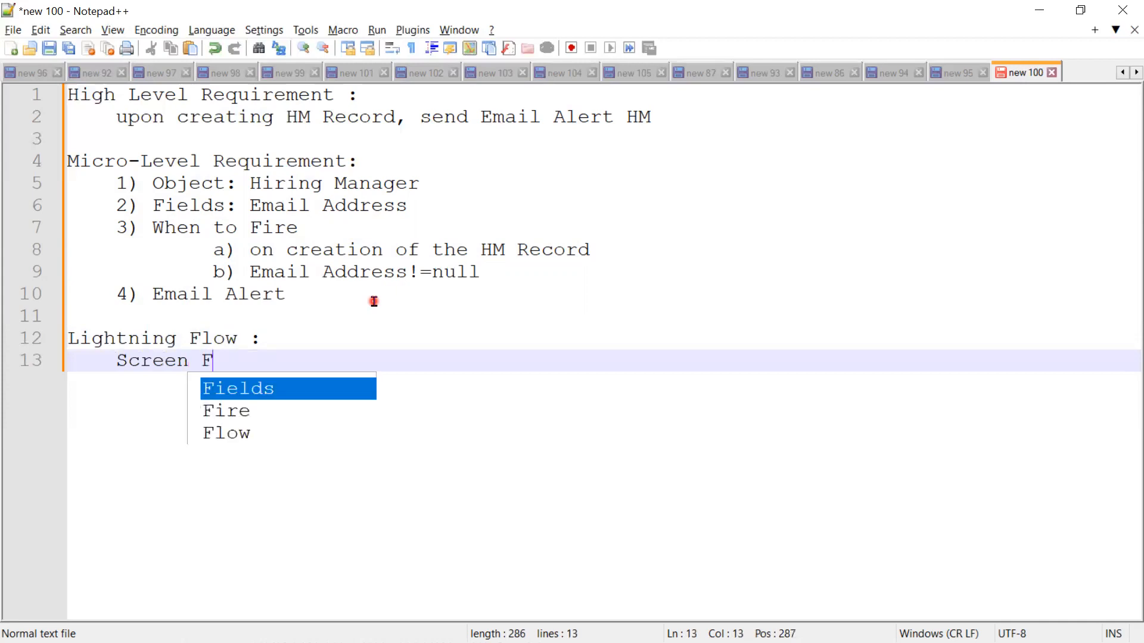
pyautogui.write('low')
# Step: Add "Record-Triggered Flow" on a new line below Screen Flow
pyautogui.press('Return')
pyautogui.write('R')
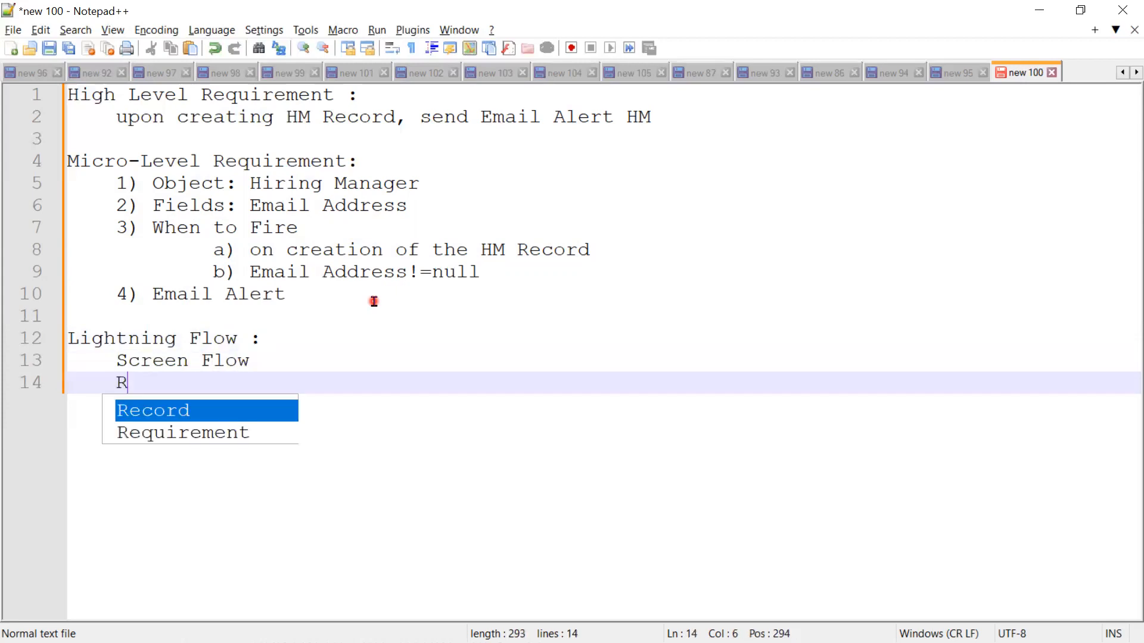
pyautogui.write('ecord-Trigger')
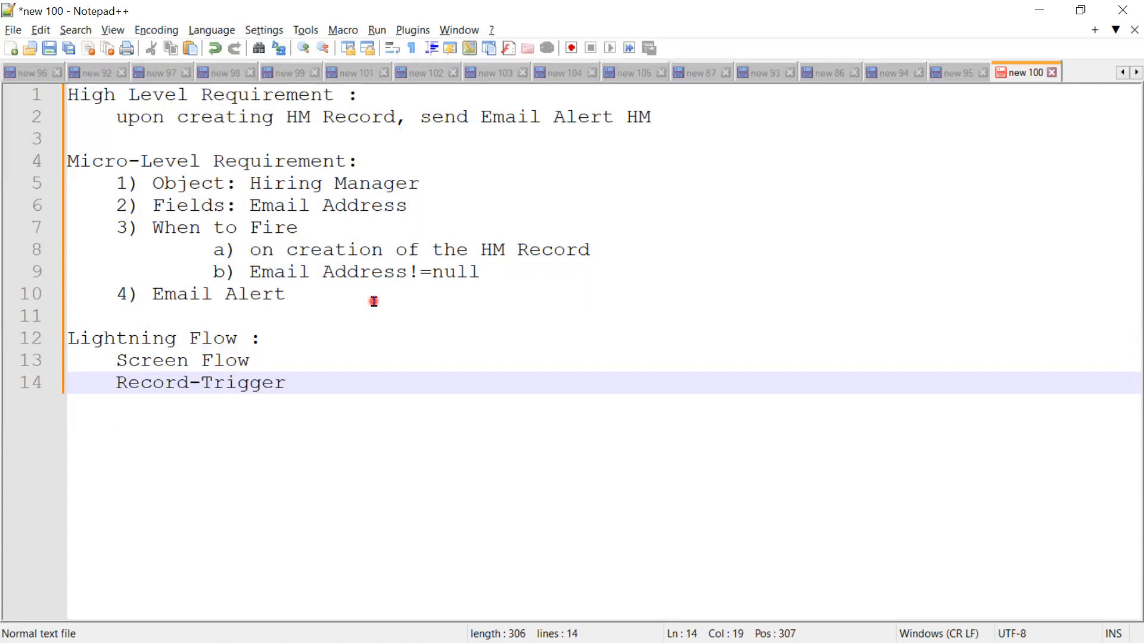
pyautogui.press('BackSpace')
pyautogui.write('e')
pyautogui.press('BackSpace')
pyautogui.write('red Flow')
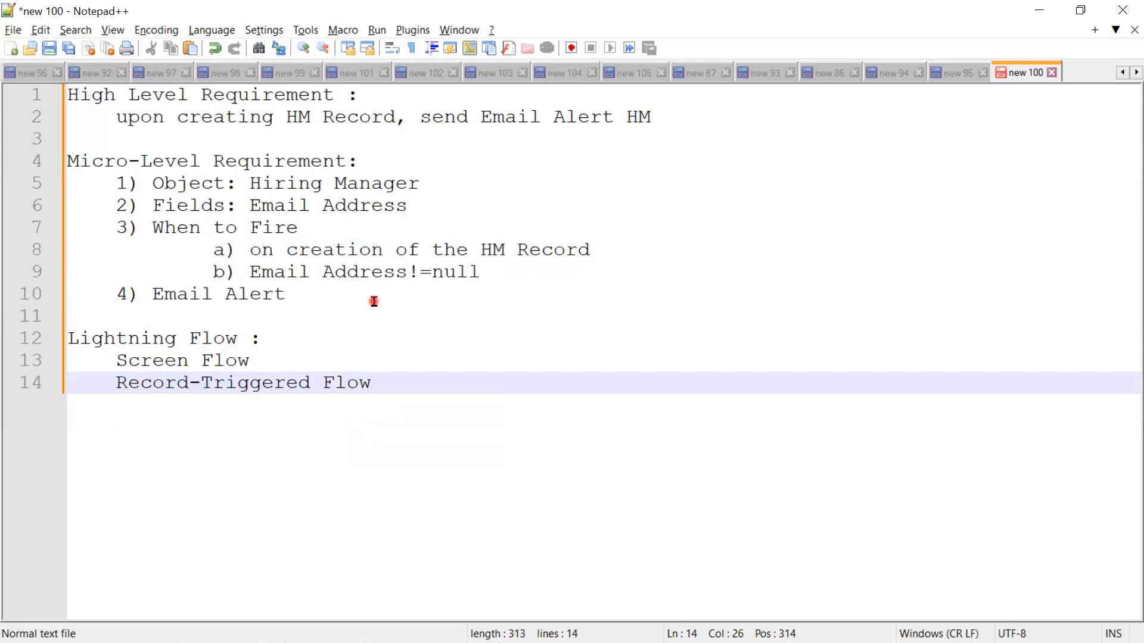
# Step: Add "Auto-Launched Flow(No Trigger)" as the third flow type, with a space between "No" and "Trigger"
pyautogui.press('Return')
pyautogui.write('Au')
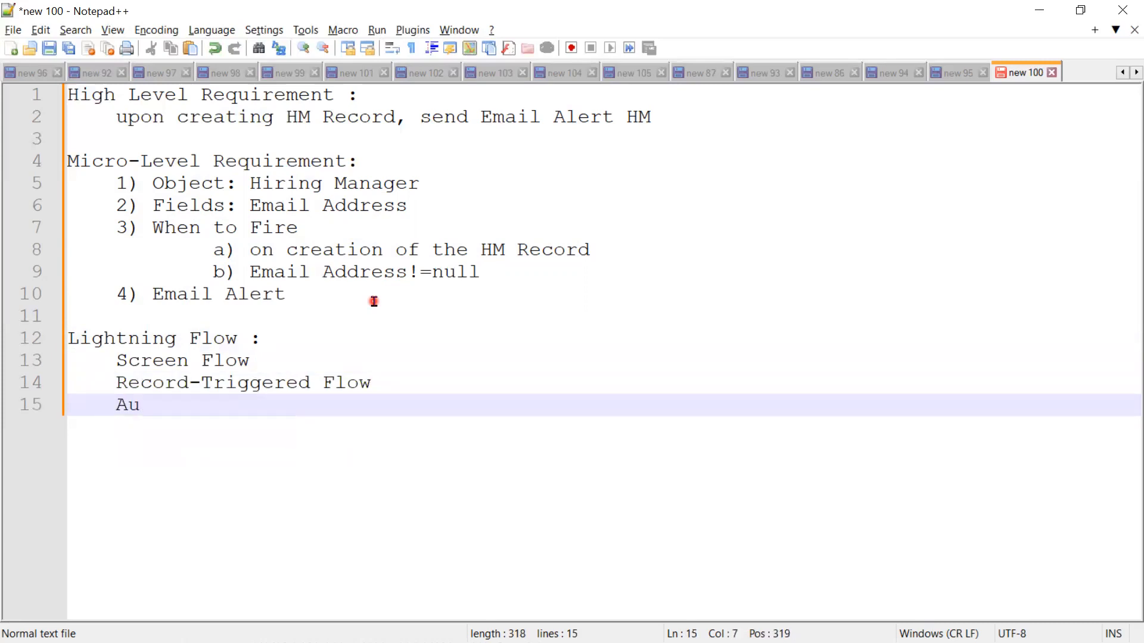
pyautogui.write('to-Launche')
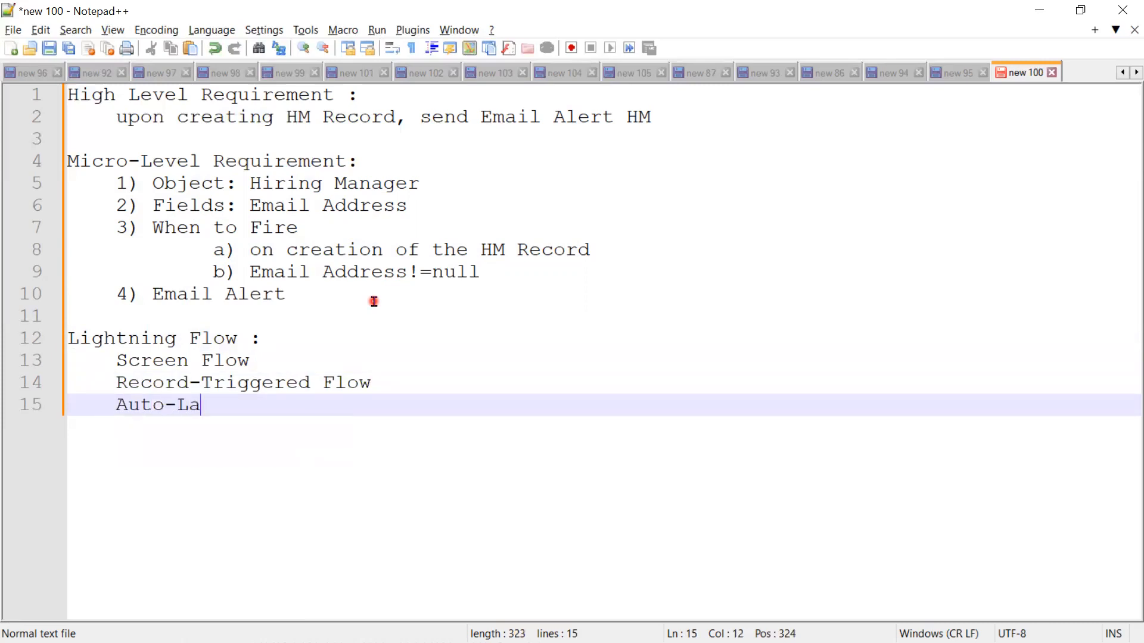
pyautogui.write('Flo')
pyautogui.press('BackSpace')
pyautogui.write('low(NoTr')
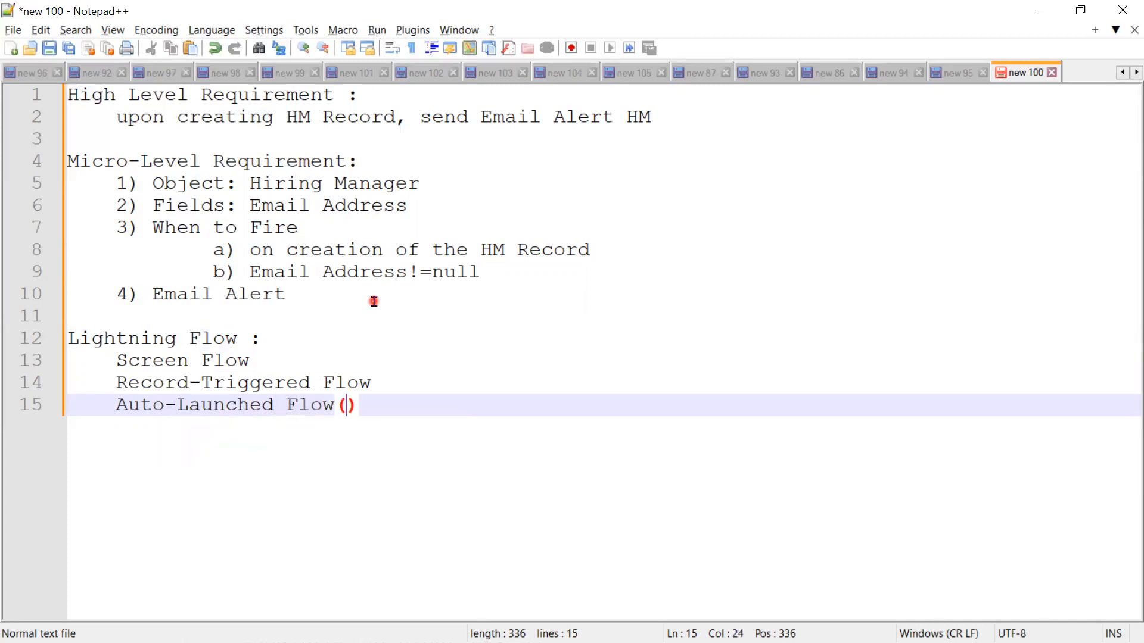
pyautogui.write('igger')
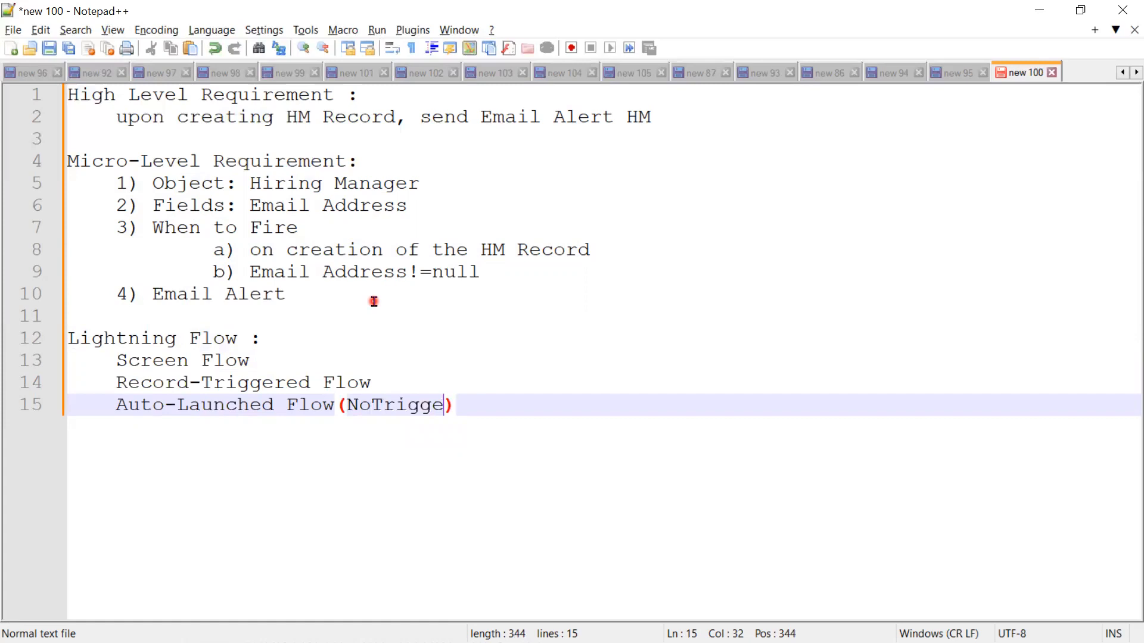
pyautogui.press('Left')
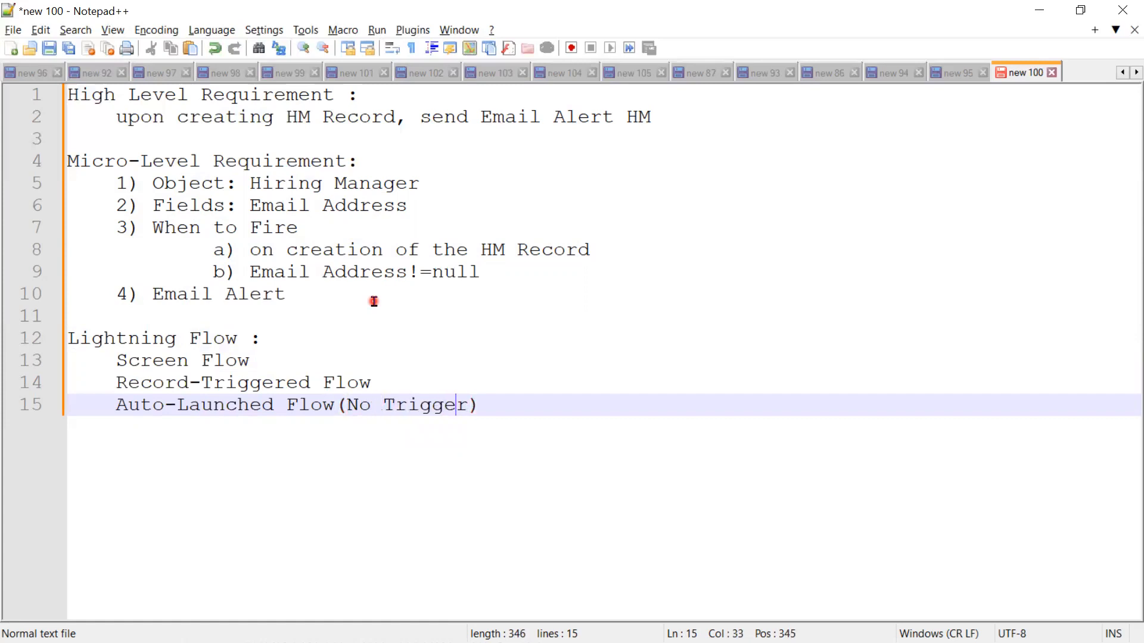
pyautogui.press('Right')
# Step: Add "Scheduled-Triggered Flow" as the fourth entry in the Lightning Flow list
pyautogui.press('Return')
pyautogui.write('Scheduled-Trigger')
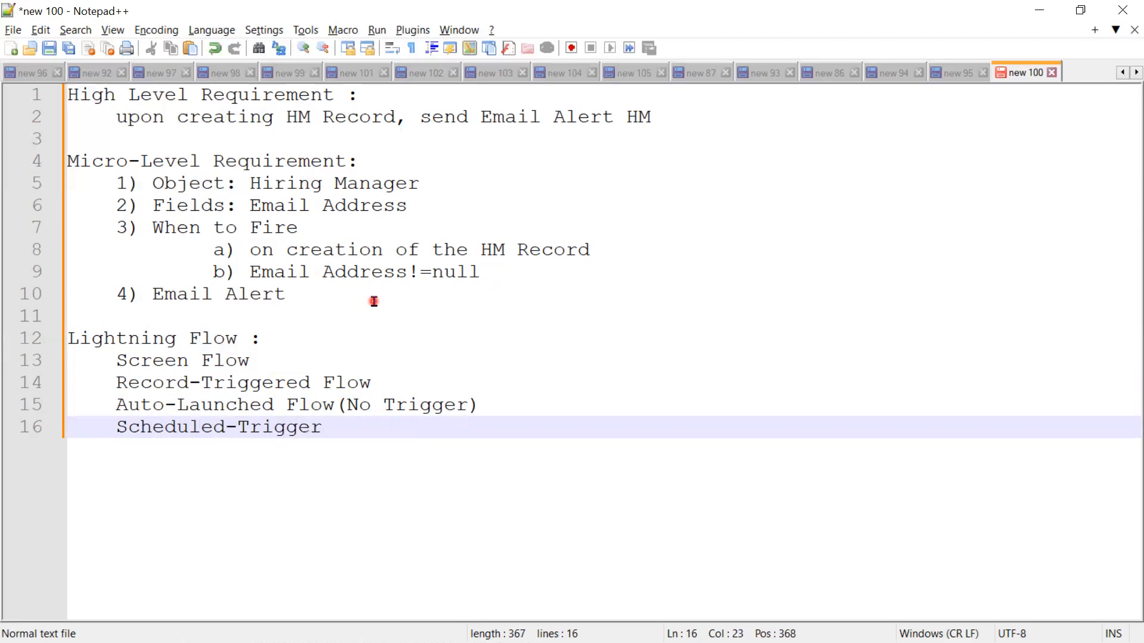
pyautogui.press('BackSpace')
pyautogui.write('ed Flow')
# Step: Add "Platform Event Flow" as the fifth flow type, start a new line, and select all five flow type lines
pyautogui.press('Return')
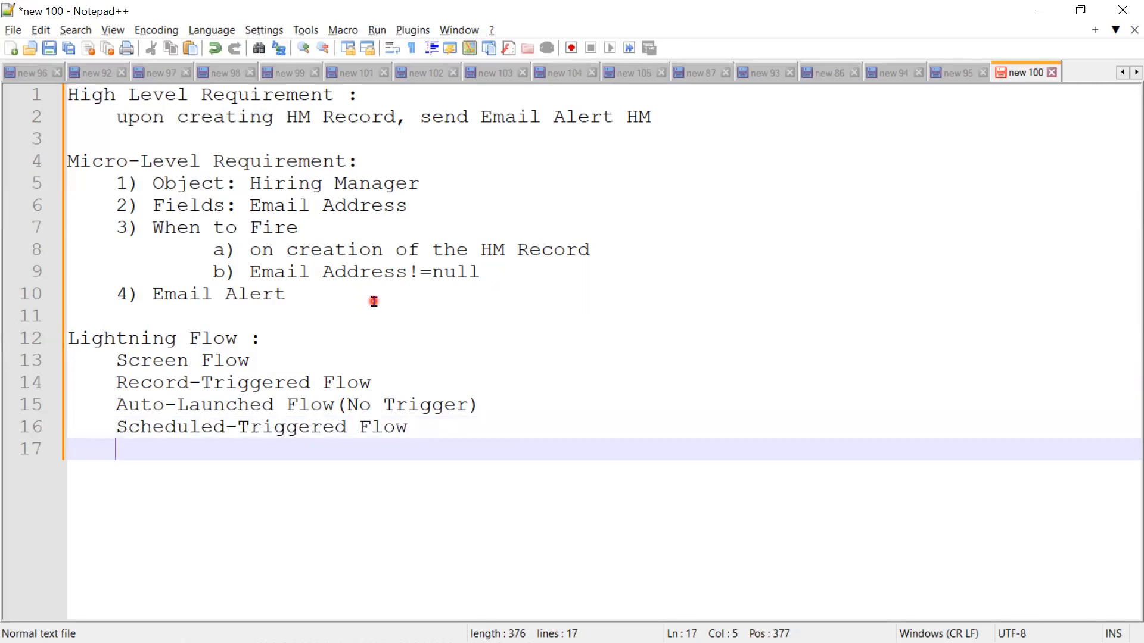
pyautogui.write('Platfo')
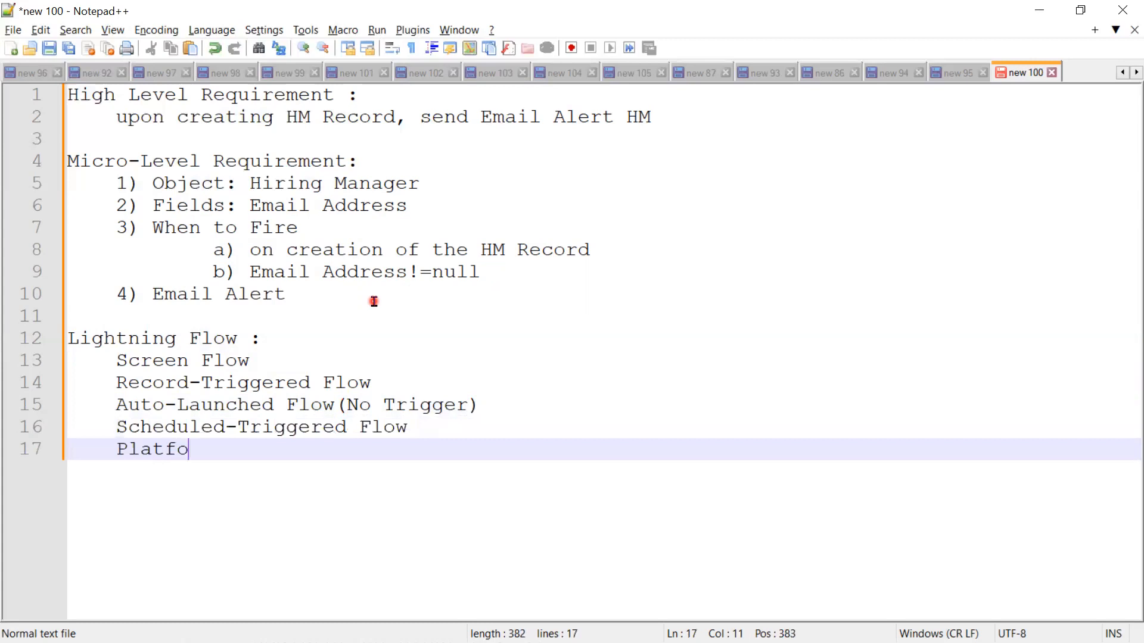
pyautogui.write('rm Event ')
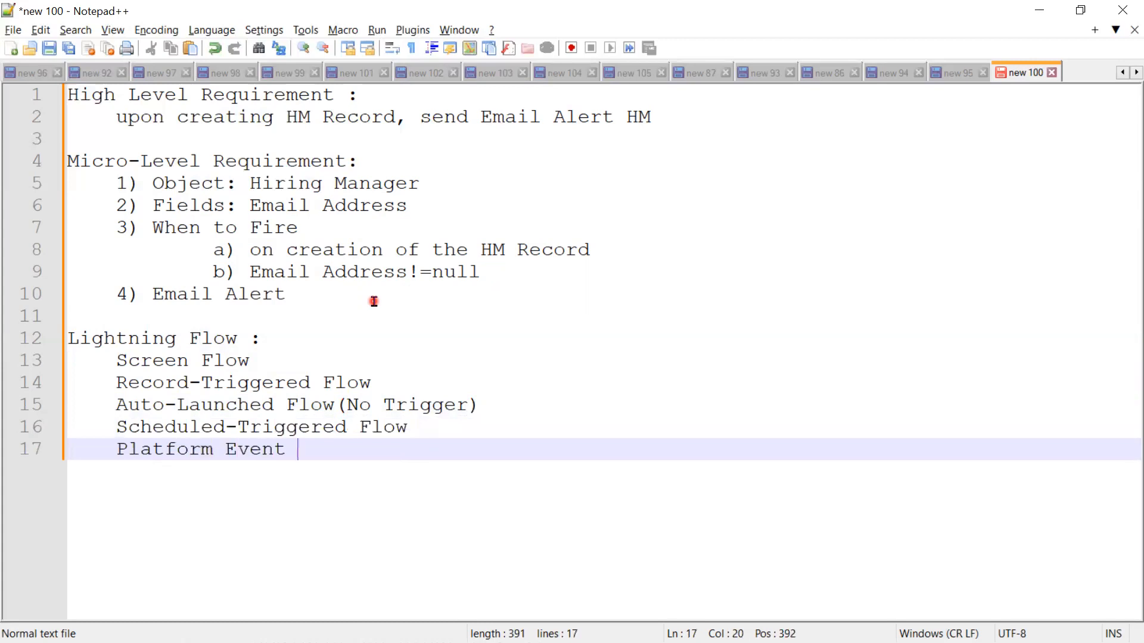
pyautogui.write('Flow')
pyautogui.press('Return')
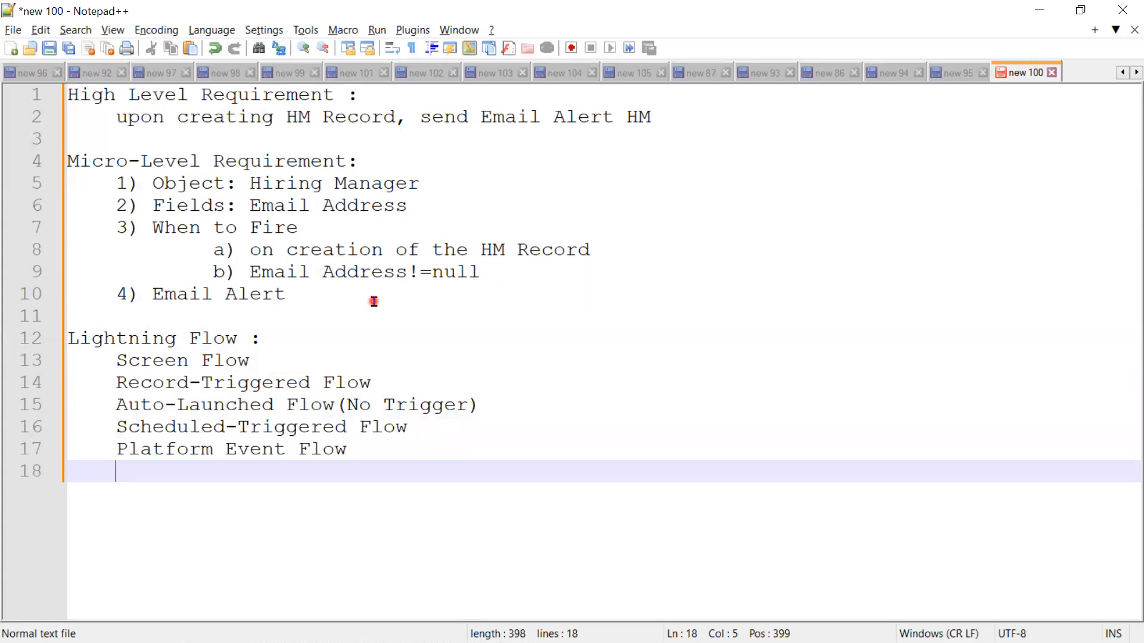
pyautogui.moveTo(395, 441); pyautogui.dragTo(15, 358)
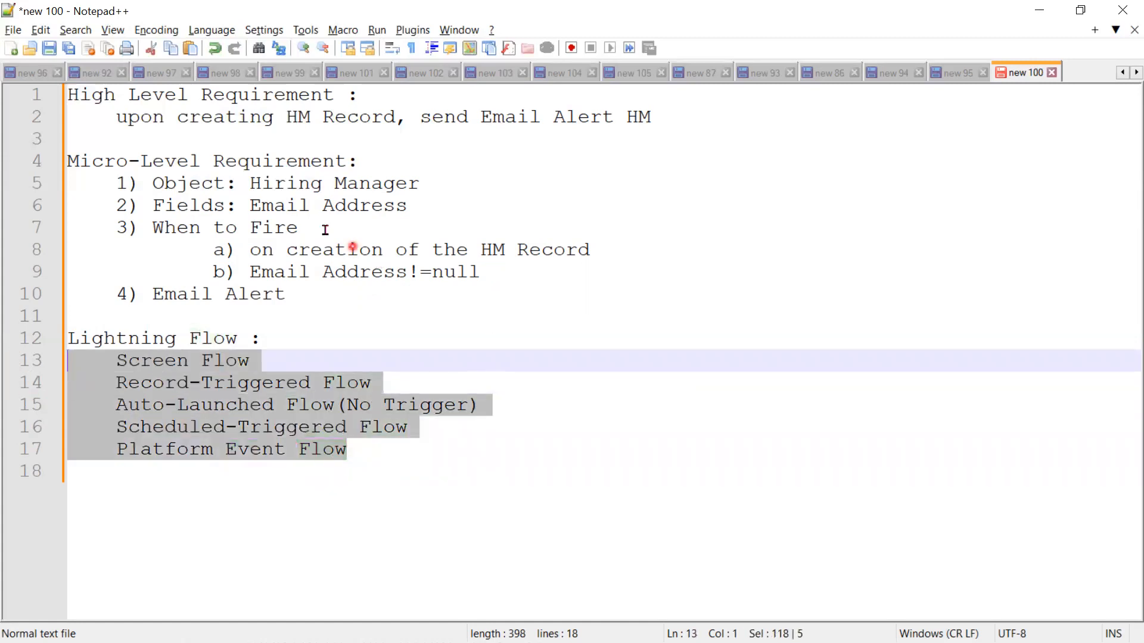
# Step: Insert "(stanadard Layout)" after "HM Record" in the High Level Requirement line
pyautogui.moveTo(702, 117); pyautogui.dragTo(94, 127)
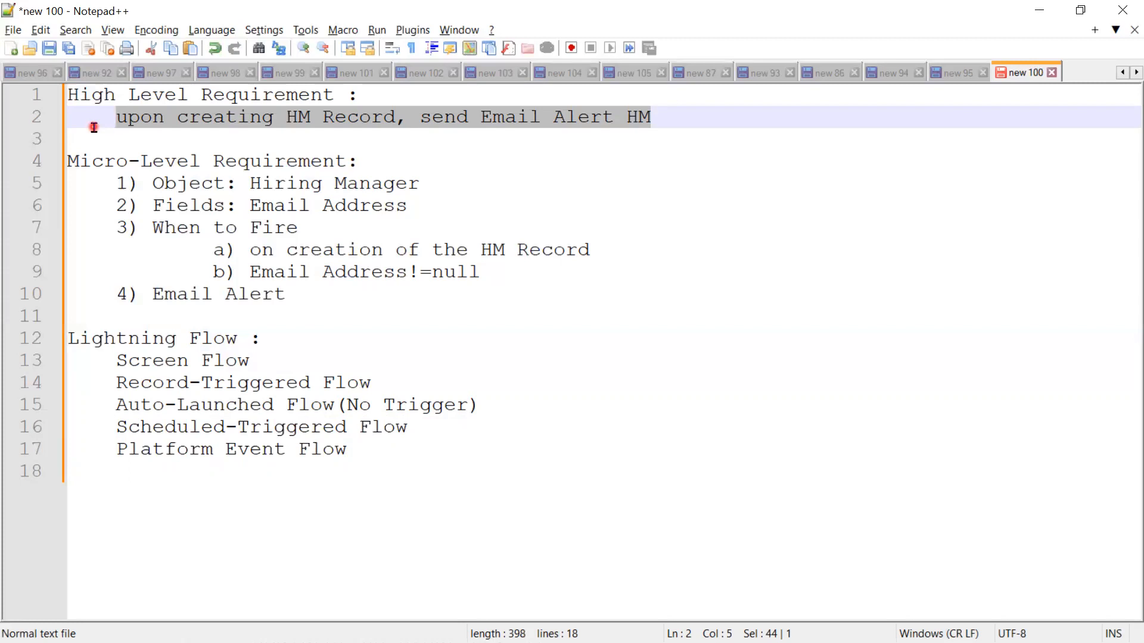
pyautogui.click(396, 119)
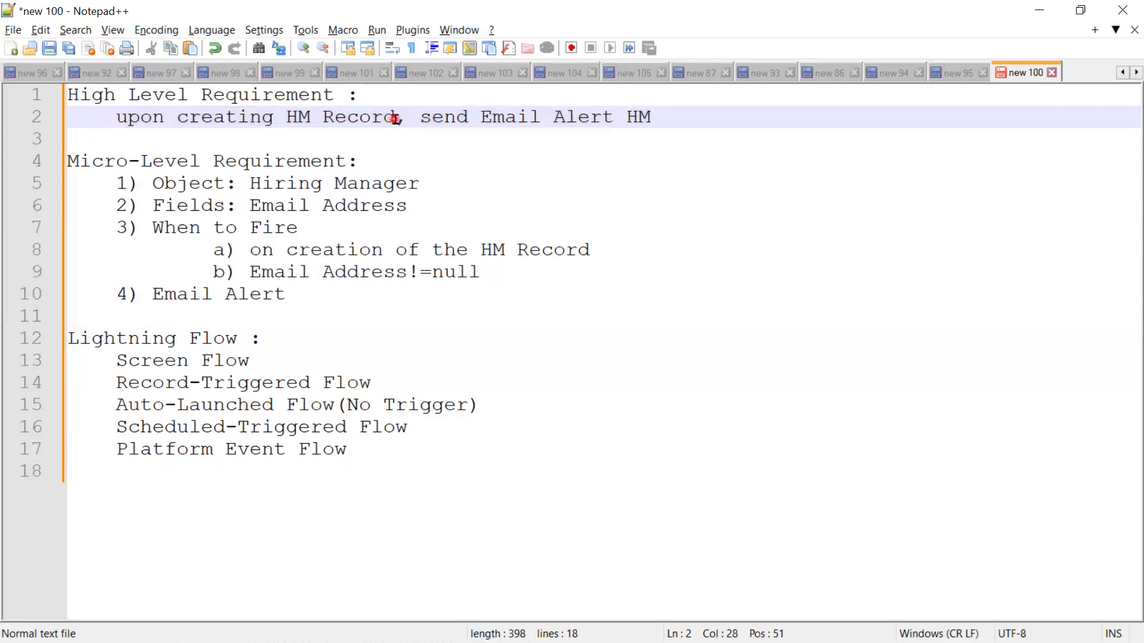
pyautogui.write('(s')
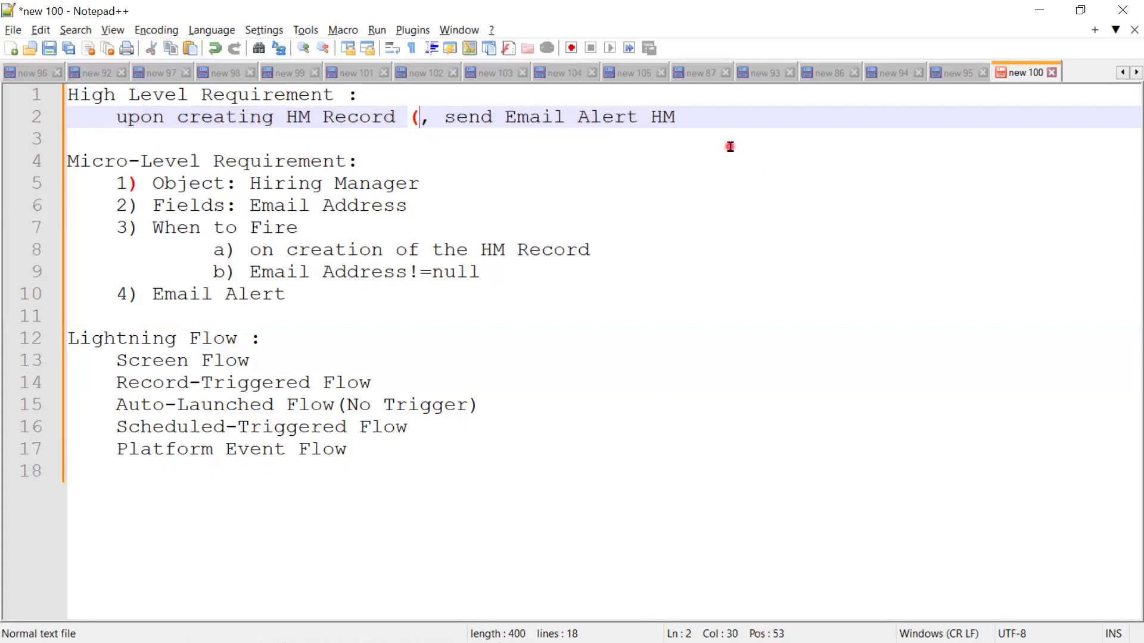
pyautogui.write('tanadrd')
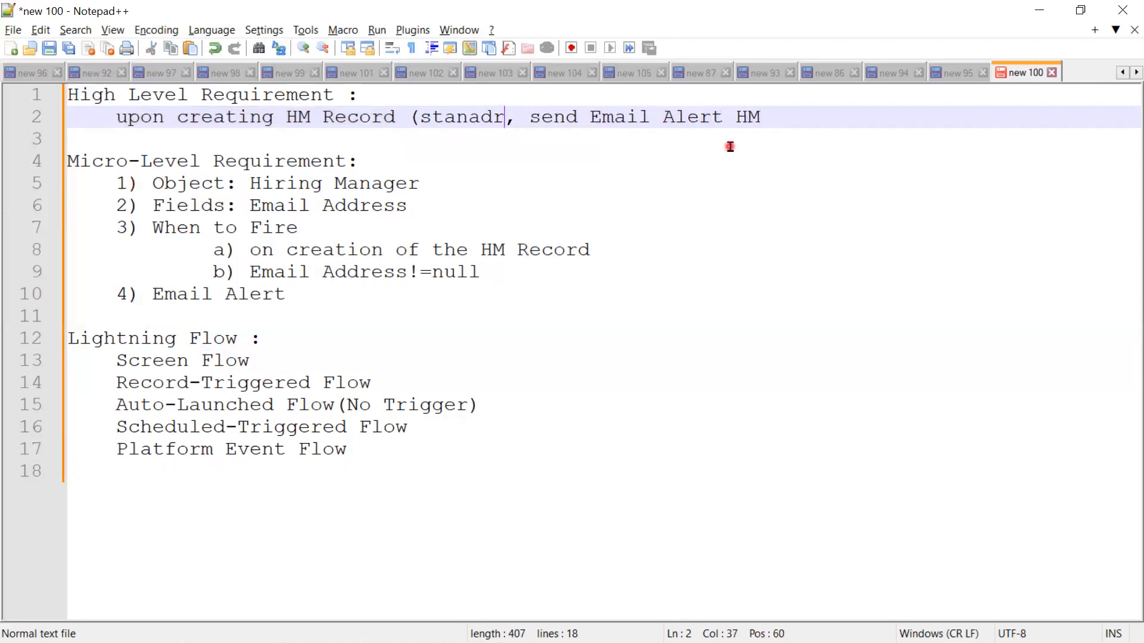
pyautogui.press('Left')
pyautogui.press('Left')
pyautogui.press('Left')
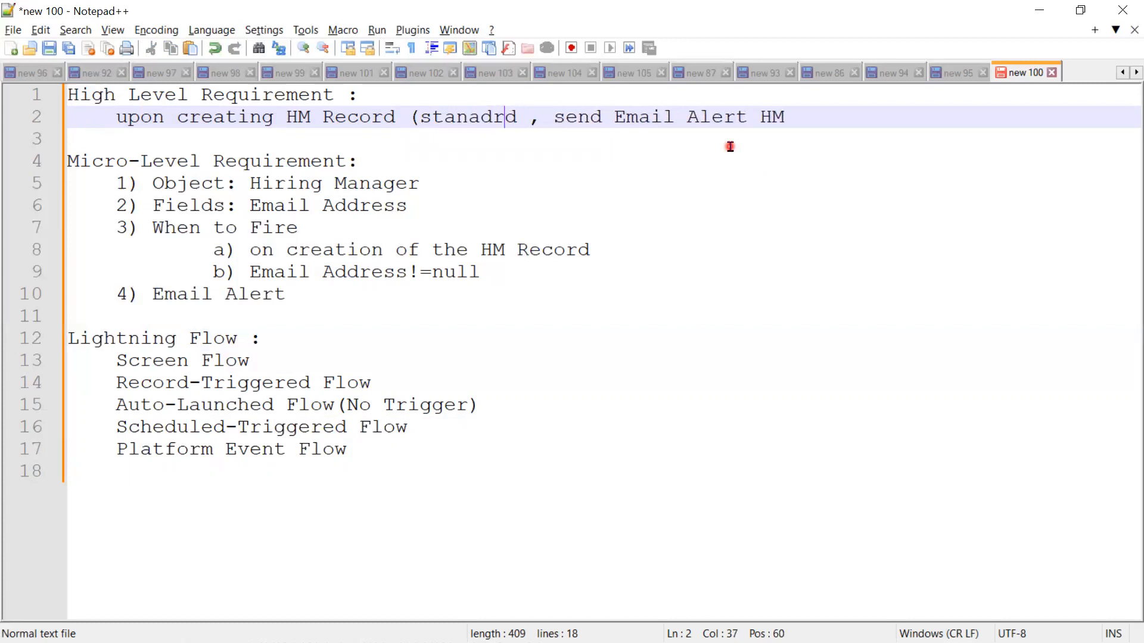
pyautogui.write('a')
pyautogui.press('Right')
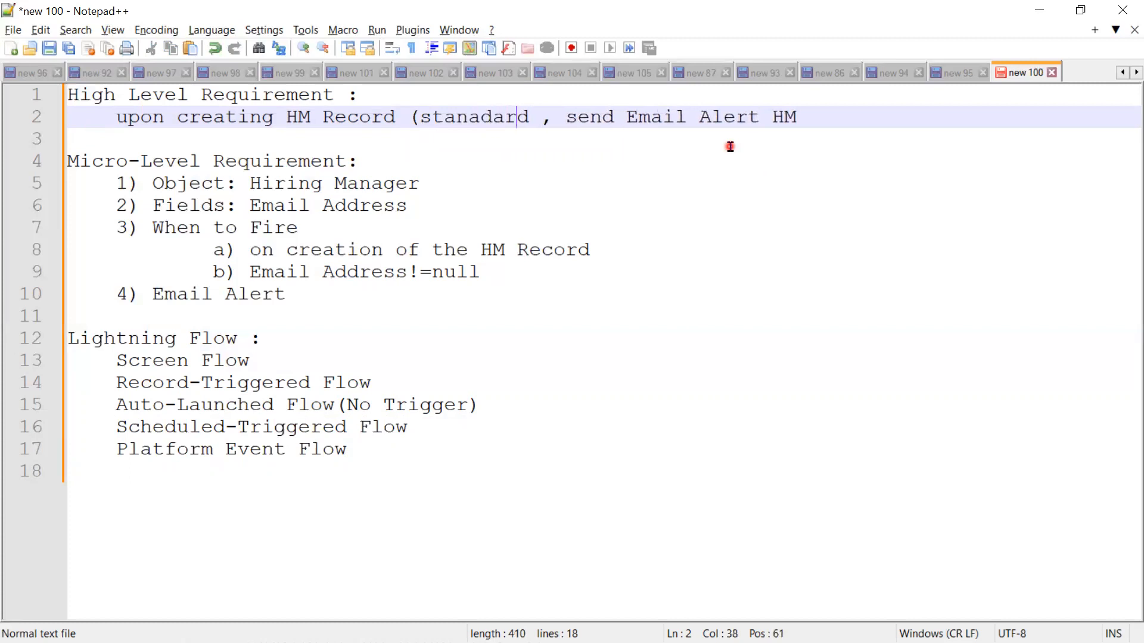
pyautogui.write('Lay ')
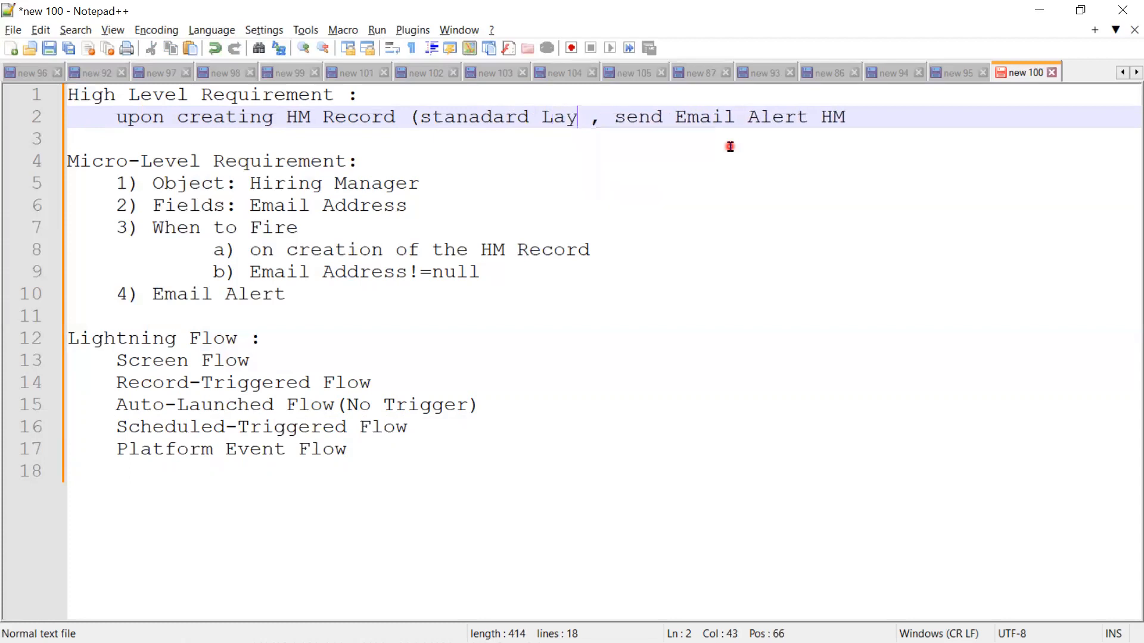
pyautogui.write('out')
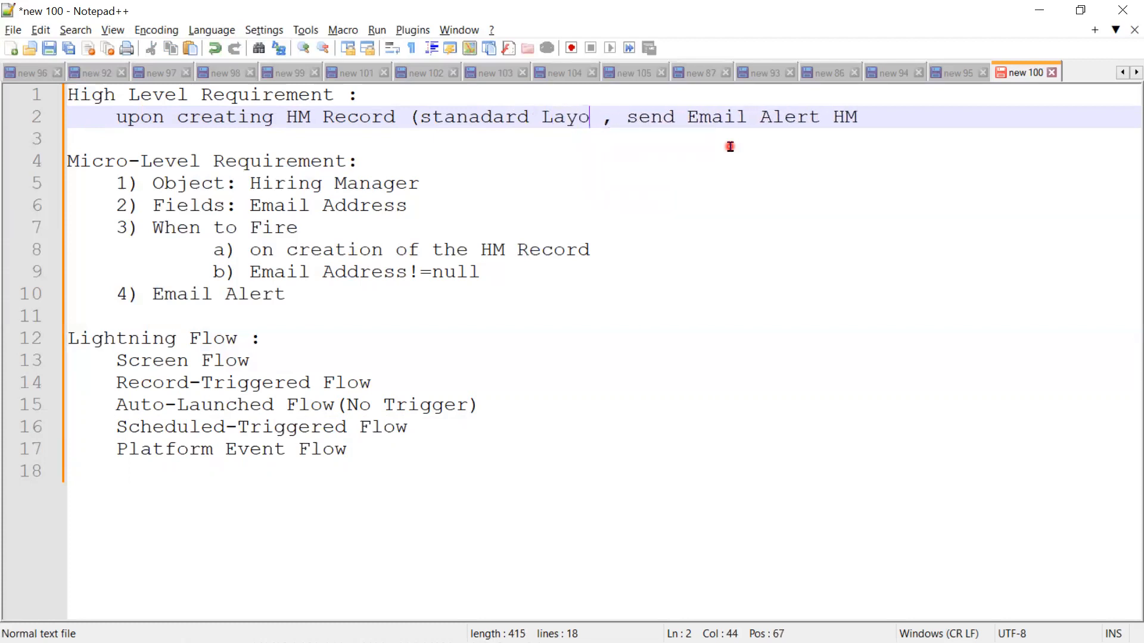
pyautogui.write(')')
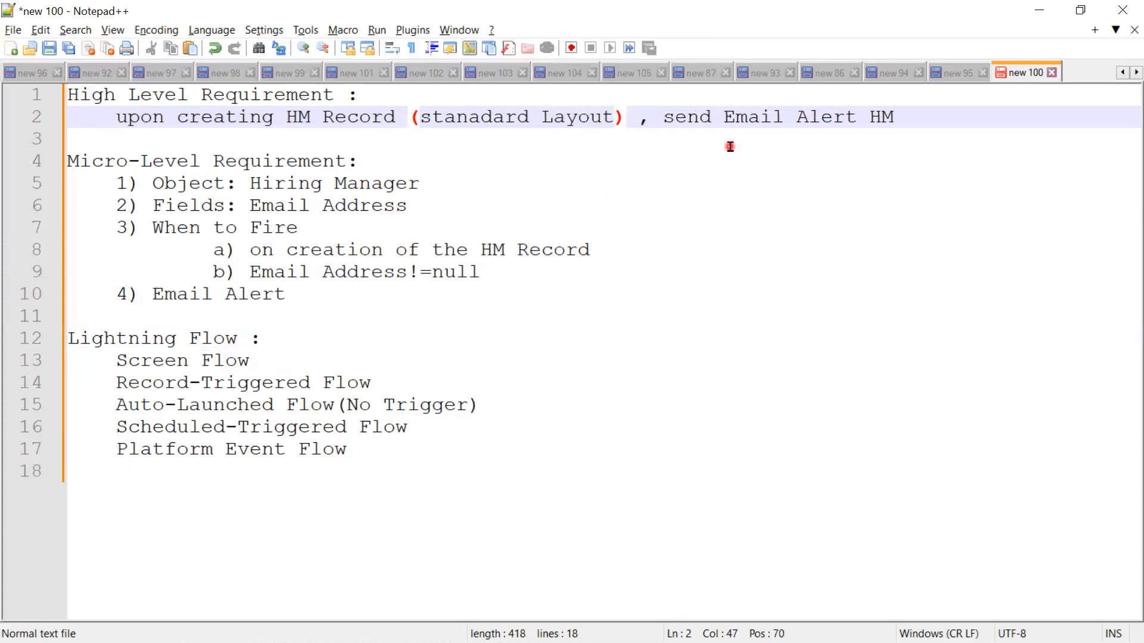
# Step: Append "(After Insert)" to the Record-Triggered Flow entry and select that entry's text
pyautogui.click(325, 365)
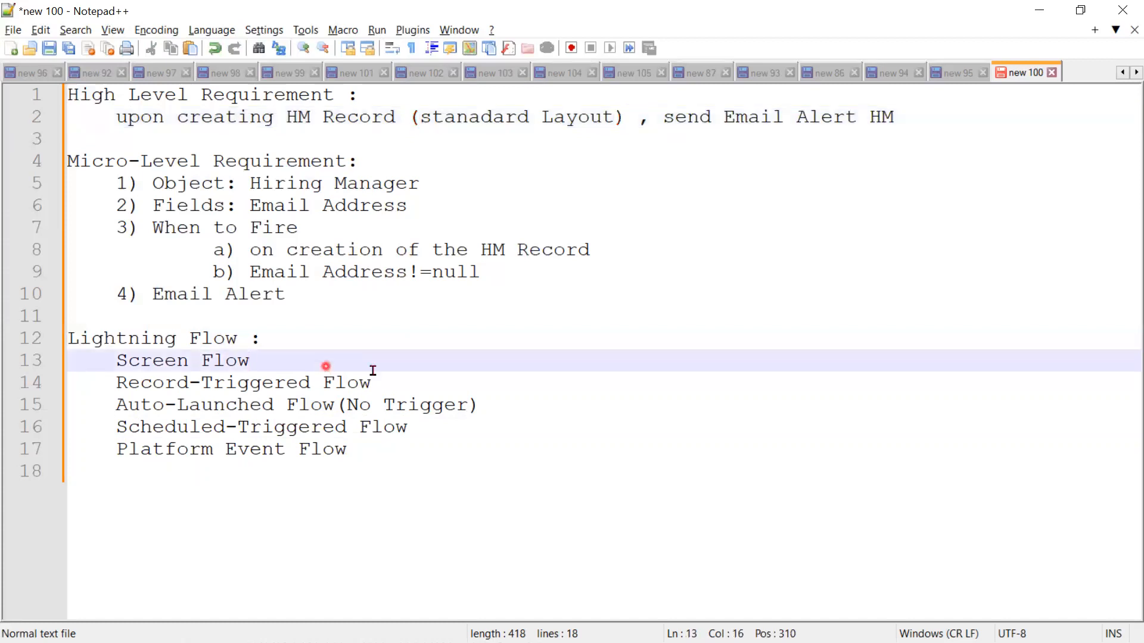
pyautogui.click(413, 379)
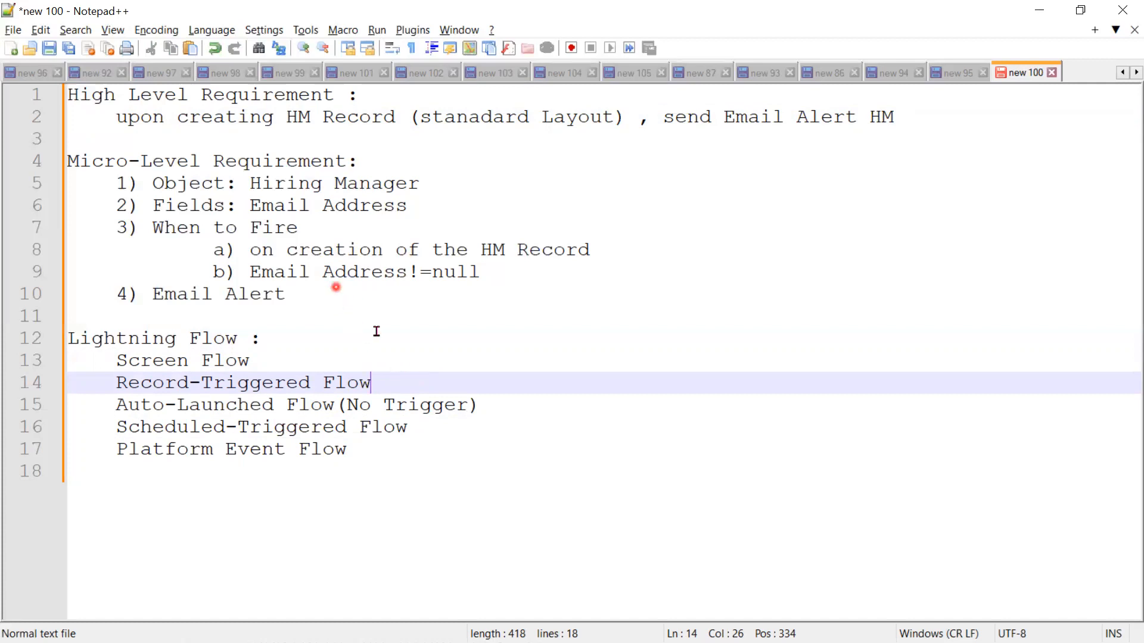
pyautogui.write('(After')
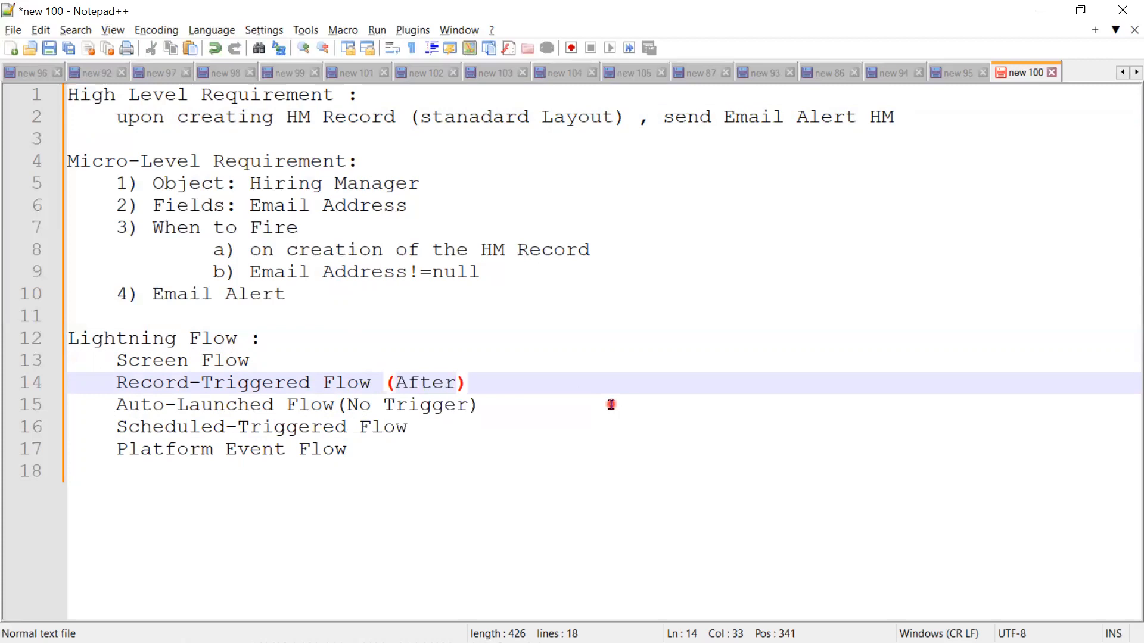
pyautogui.write(' In')
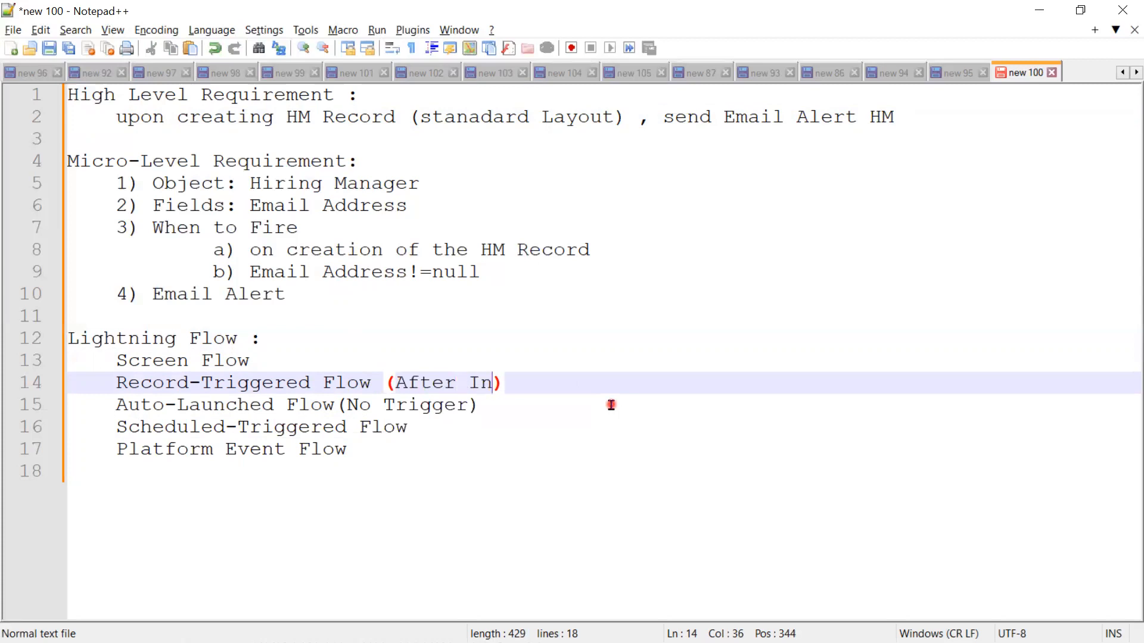
pyautogui.write('sert')
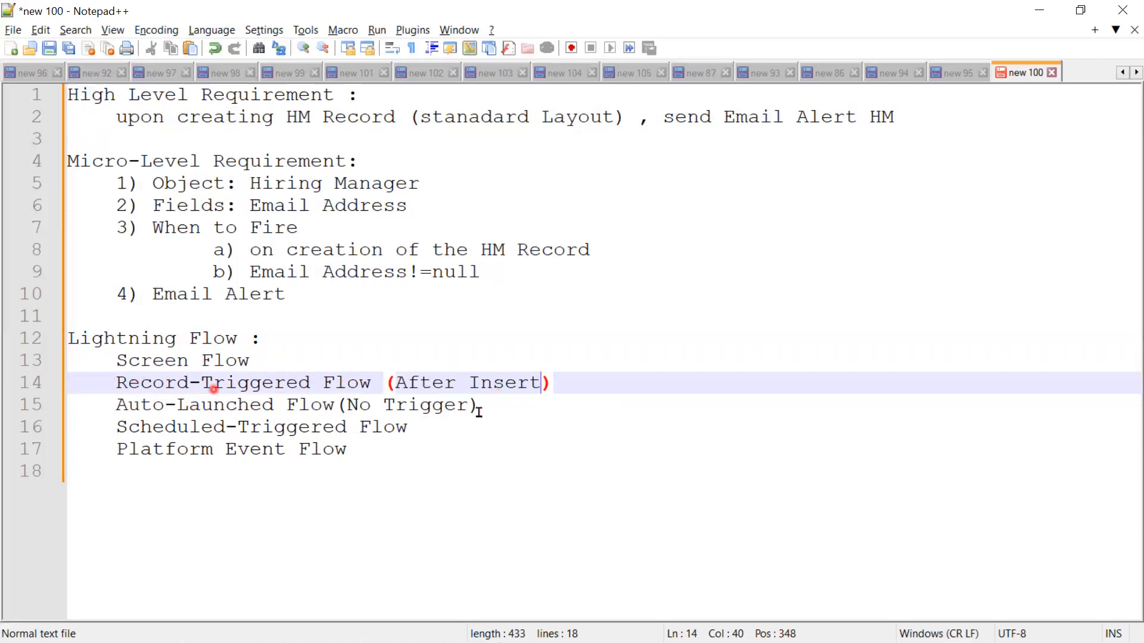
pyautogui.click(111, 384)
pyautogui.moveTo(116, 384); pyautogui.dragTo(601, 379)
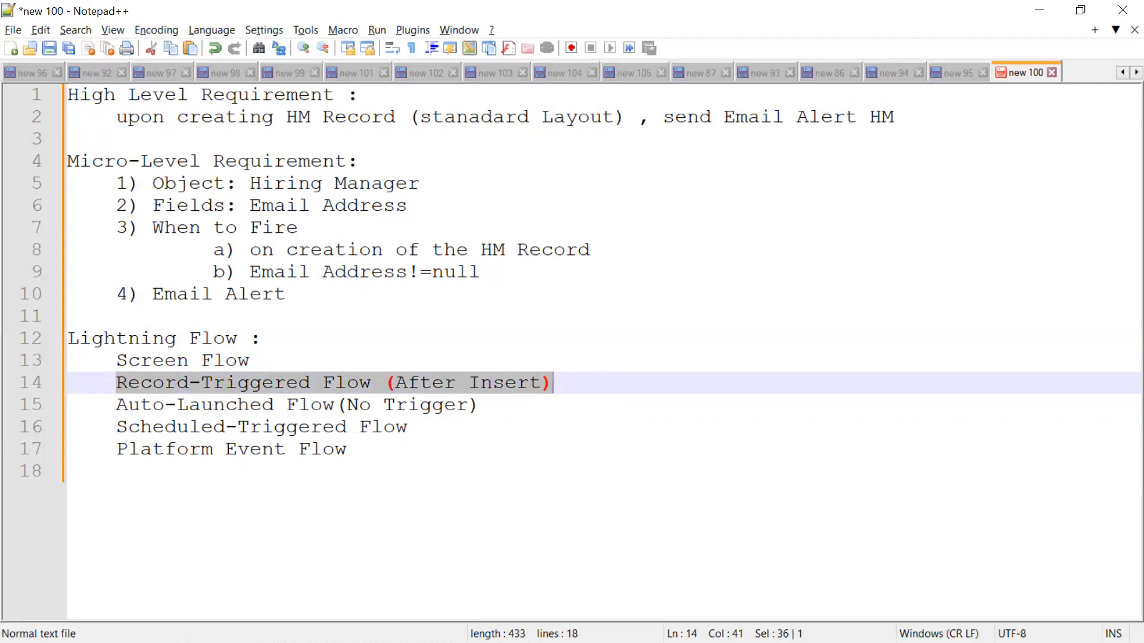
# Step: Switch to the PowerPoint slide show, reveal the record-trigger flow's event, condition and action on the use case slide, and minimize the show
pyautogui.hotkey('alt', 'Tab')
pyautogui.click(140, 426)
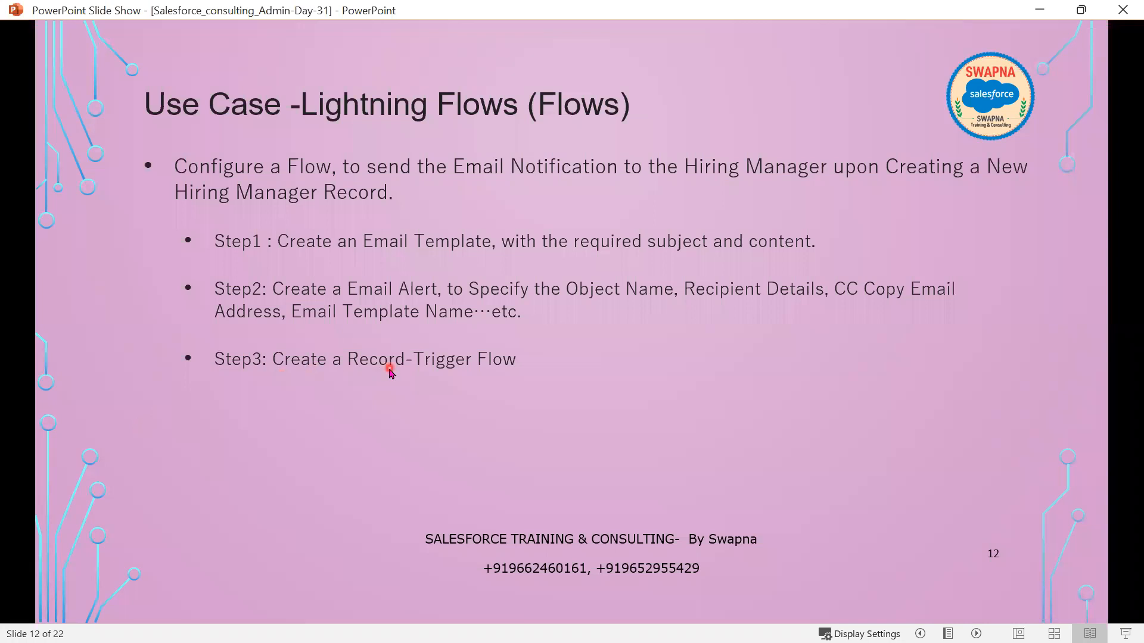
pyautogui.click(452, 398)
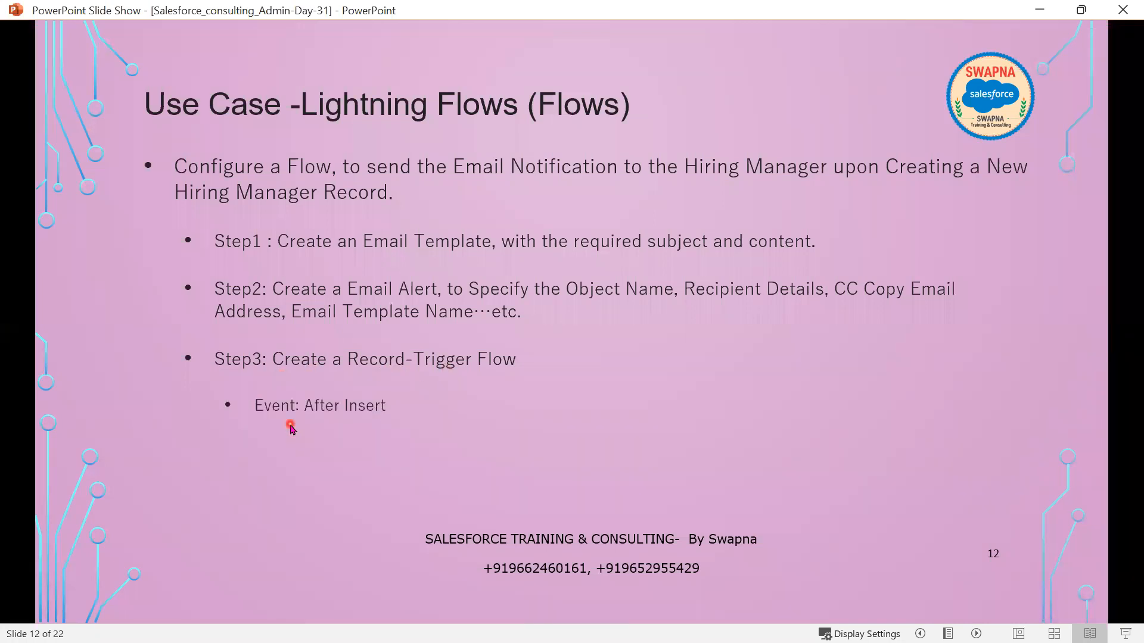
pyautogui.click(344, 425)
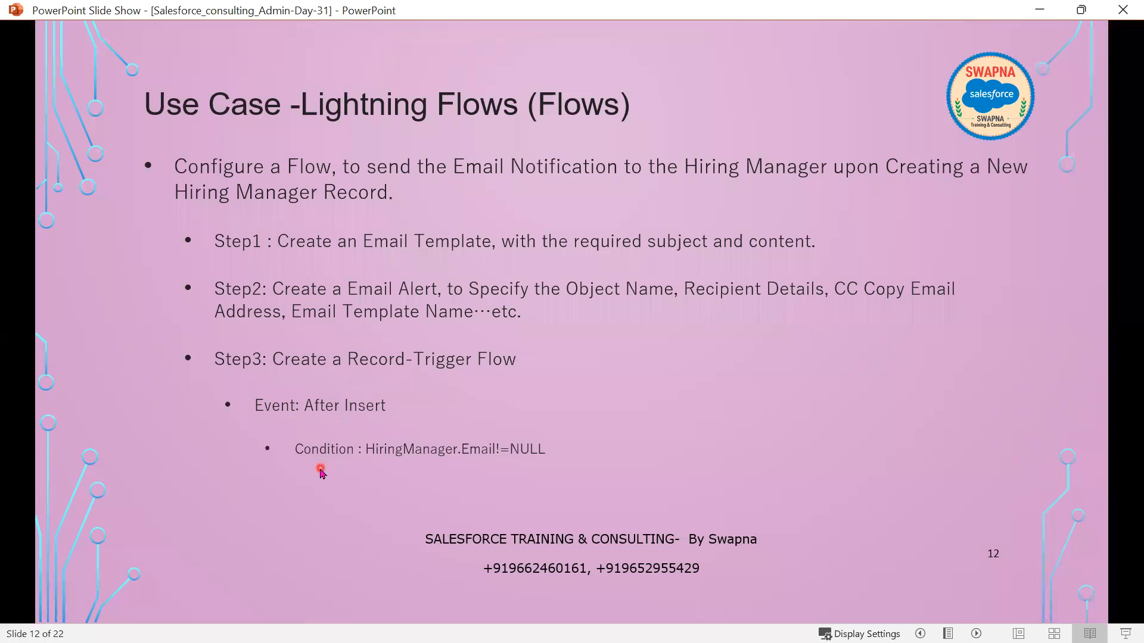
pyautogui.click(516, 469)
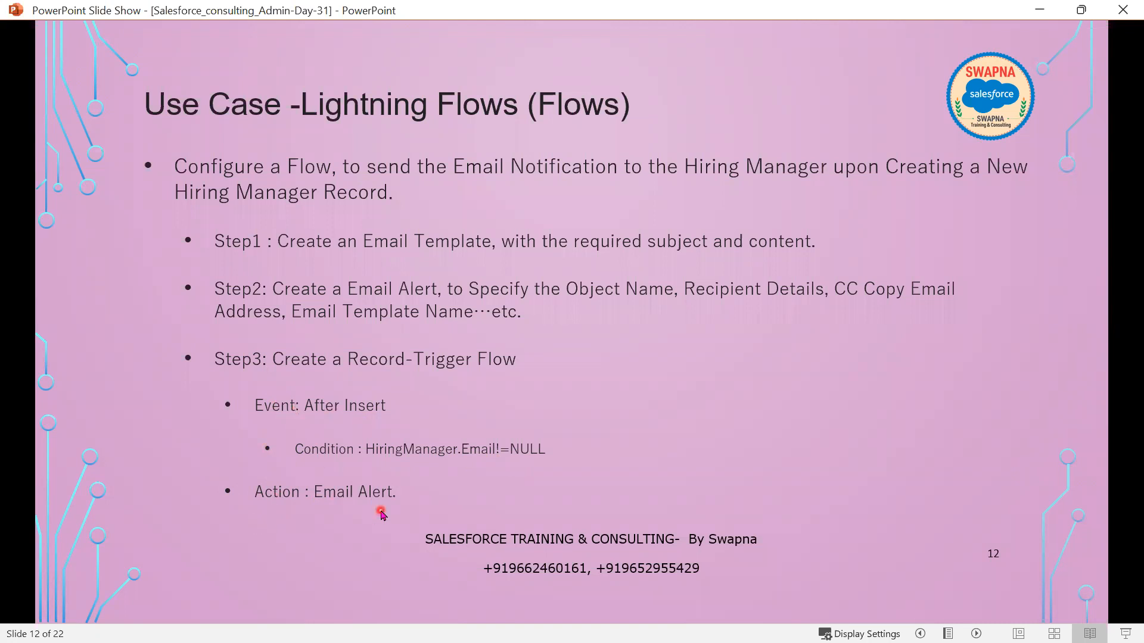
pyautogui.click(1040, 8)
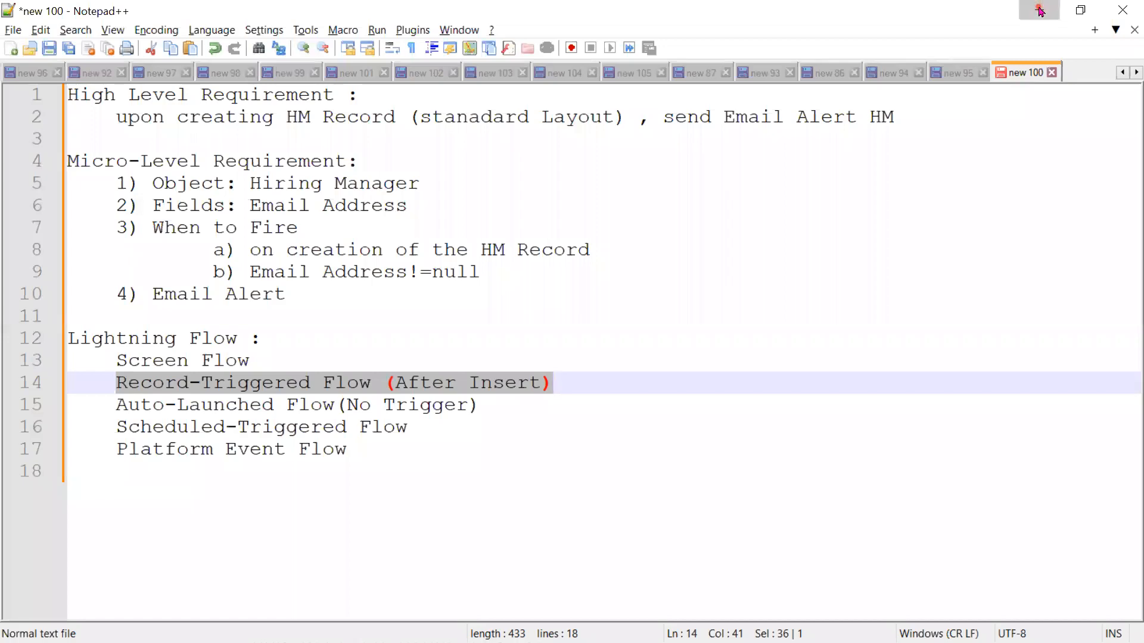
# Step: Switch to the Salesforce browser window and leave Flow Builder for the Flows list in Setup
pyautogui.click(1042, 9)
pyautogui.click(726, 21)
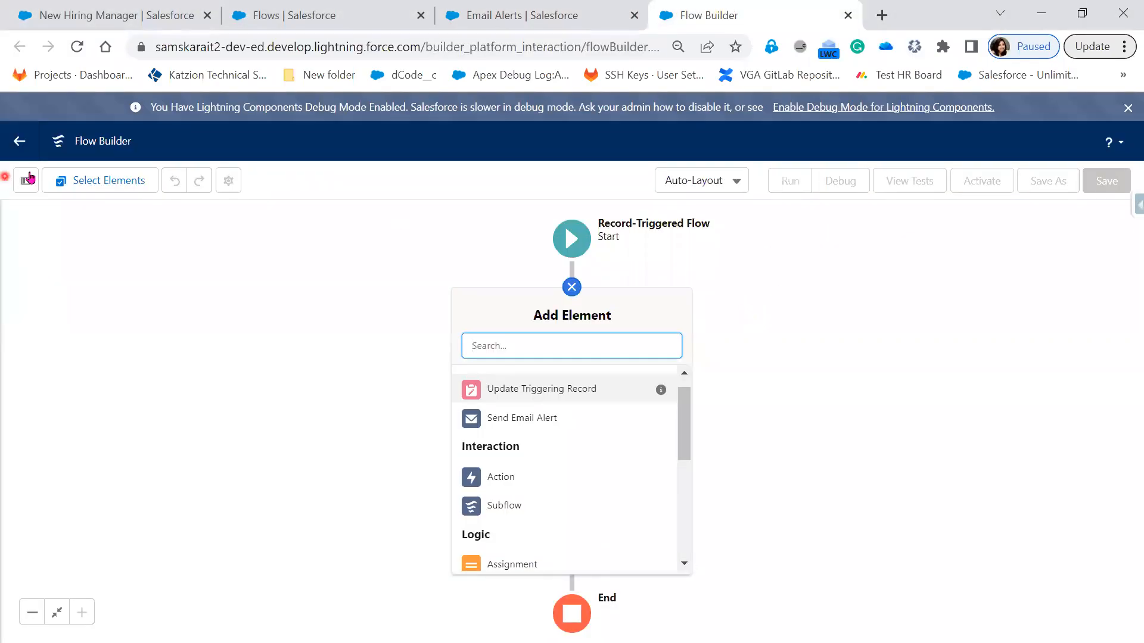
pyautogui.click(14, 142)
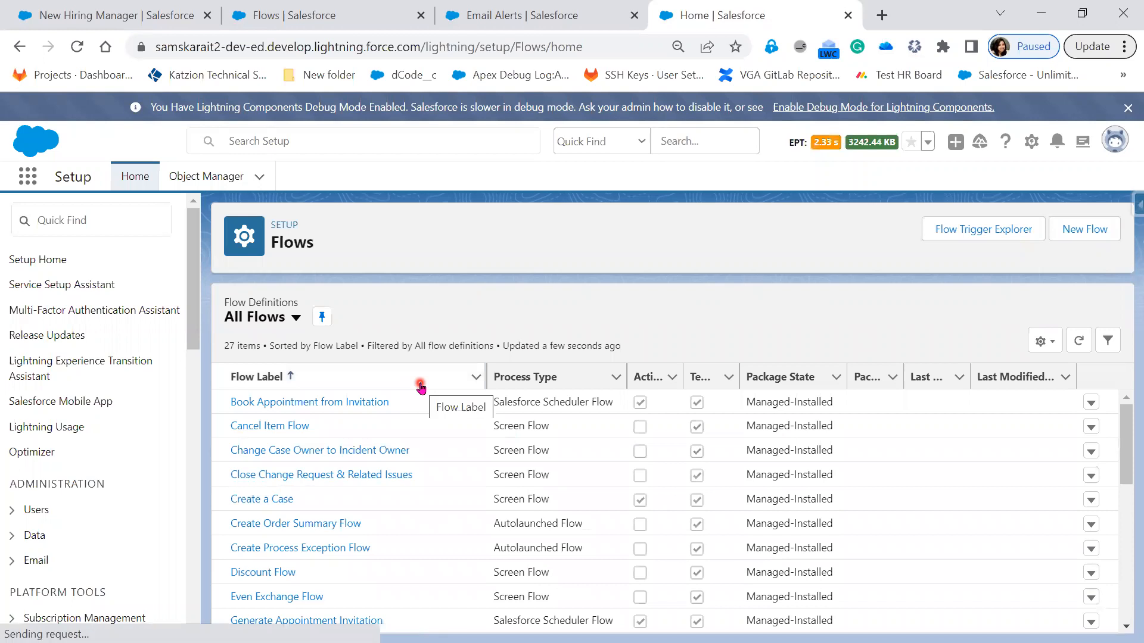
# Step: Find the Reset Password screen flow in the All Flows list and open it in Flow Builder
pyautogui.scroll(-3, 415, 587)
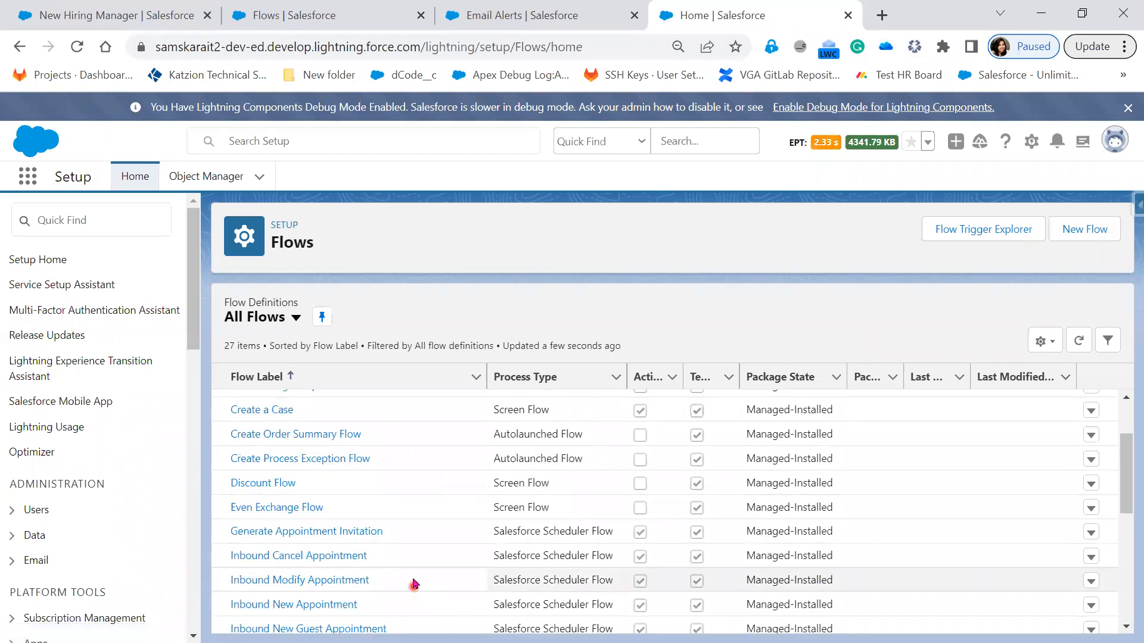
pyautogui.scroll(-5, 411, 583)
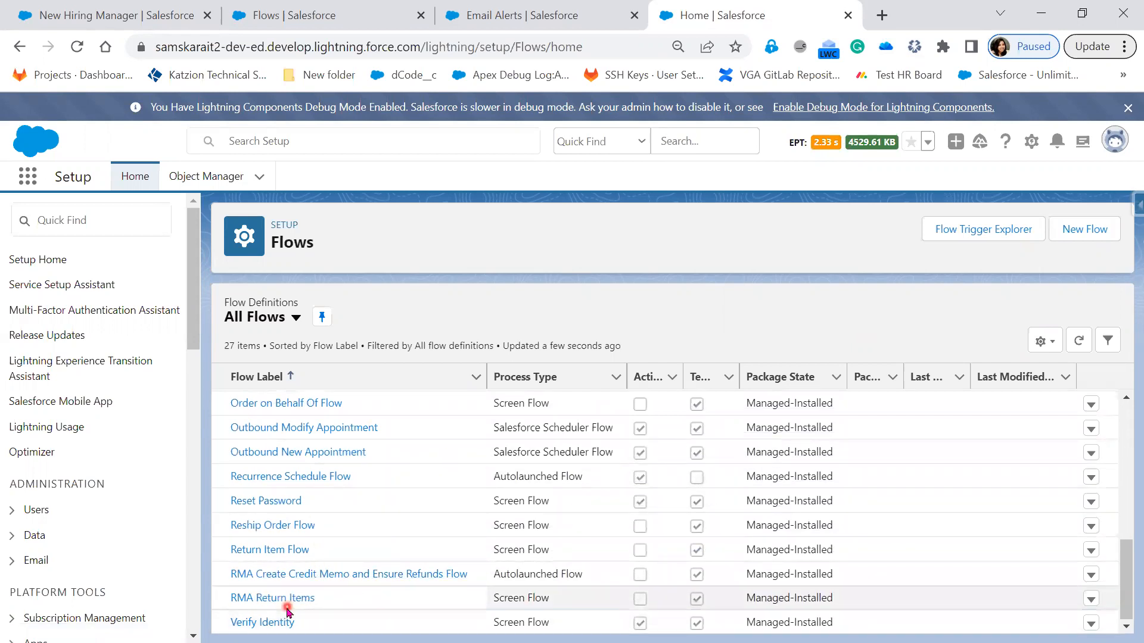
pyautogui.click(277, 502)
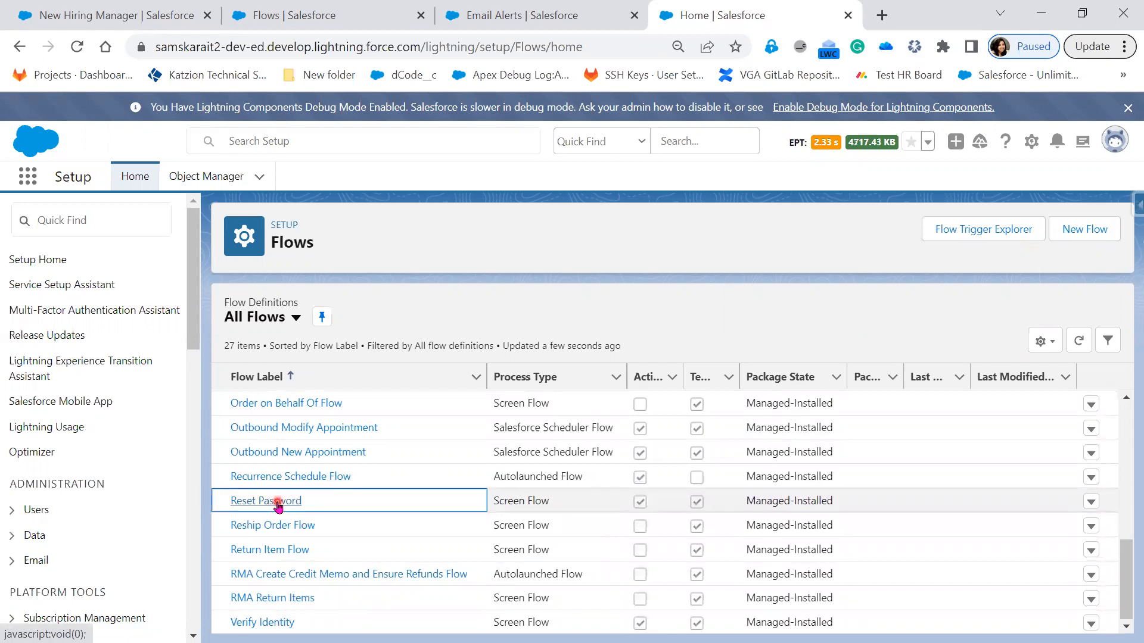
pyautogui.click(277, 503)
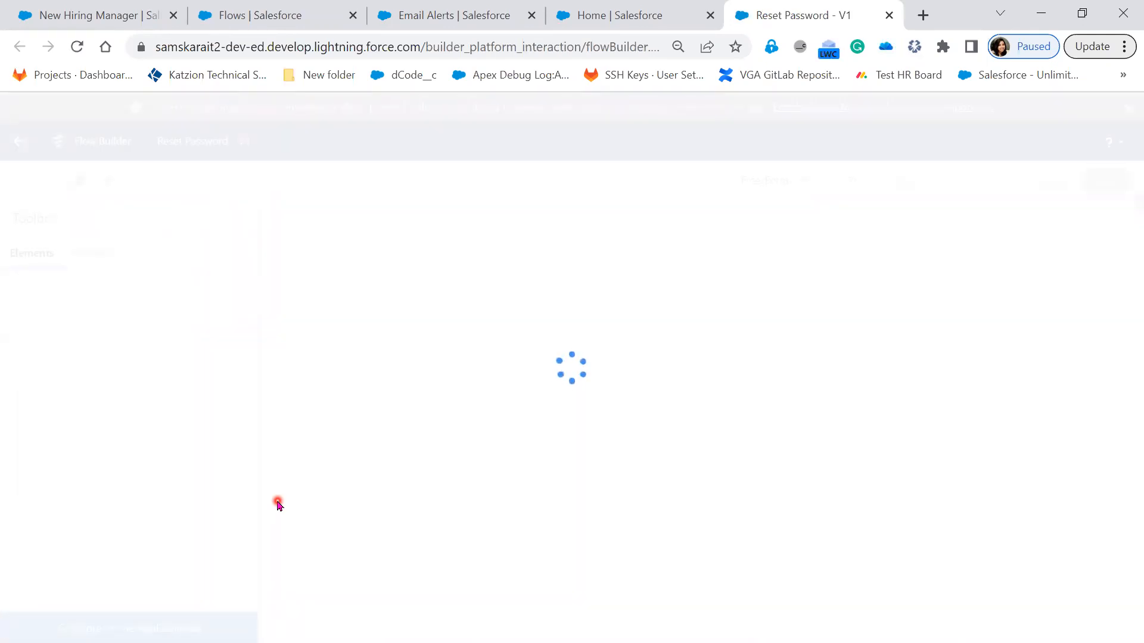
# Step: Examine the Reset Password flow's Get Records, Decision, Assignment, Screen and Send Email elements, and return to the Flows list
pyautogui.moveTo(748, 416); pyautogui.dragTo(405, 322)
pyautogui.moveTo(803, 465); pyautogui.dragTo(1055, 477)
pyautogui.moveTo(642, 276); pyautogui.dragTo(657, 379)
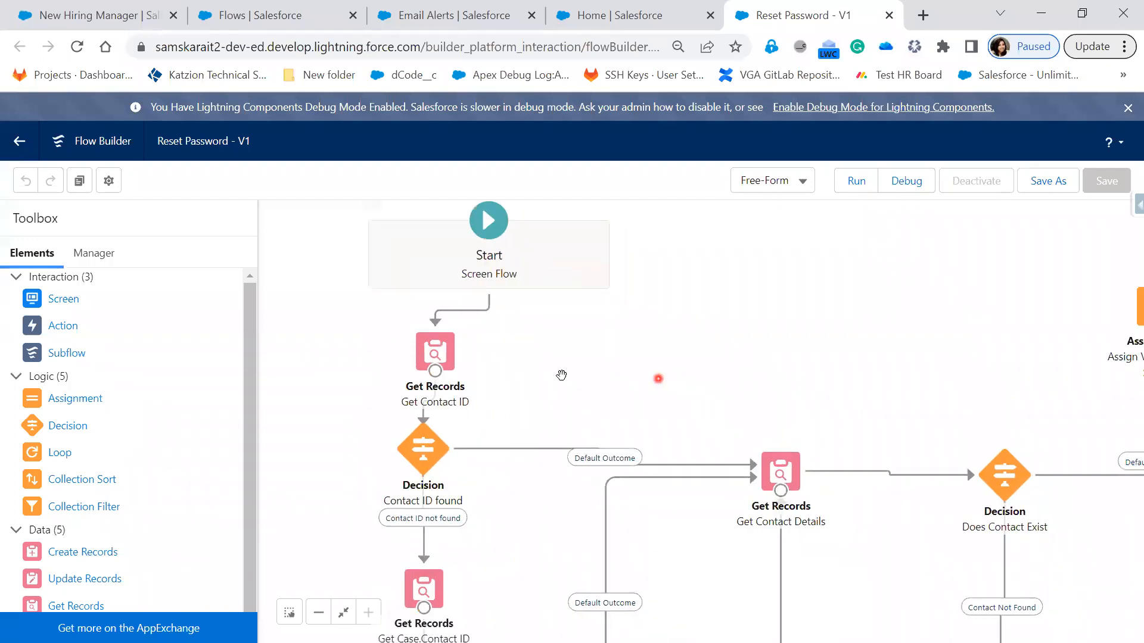
pyautogui.moveTo(739, 624); pyautogui.dragTo(498, 489)
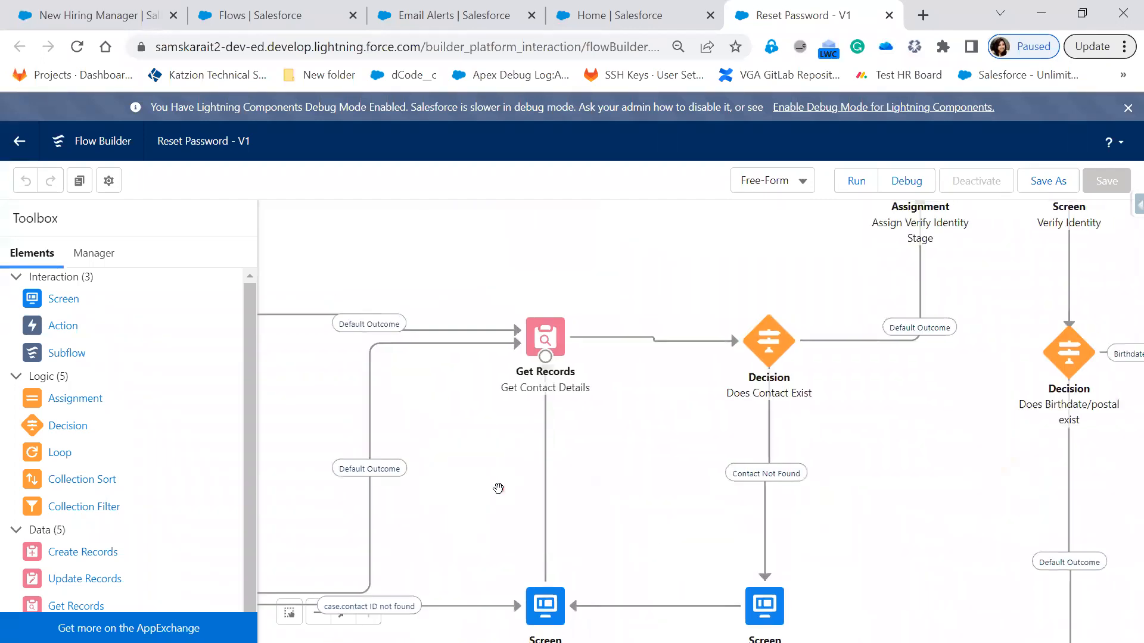
pyautogui.moveTo(695, 498); pyautogui.dragTo(669, 356)
pyautogui.moveTo(925, 497); pyautogui.dragTo(547, 619)
pyautogui.moveTo(888, 470); pyautogui.dragTo(681, 608)
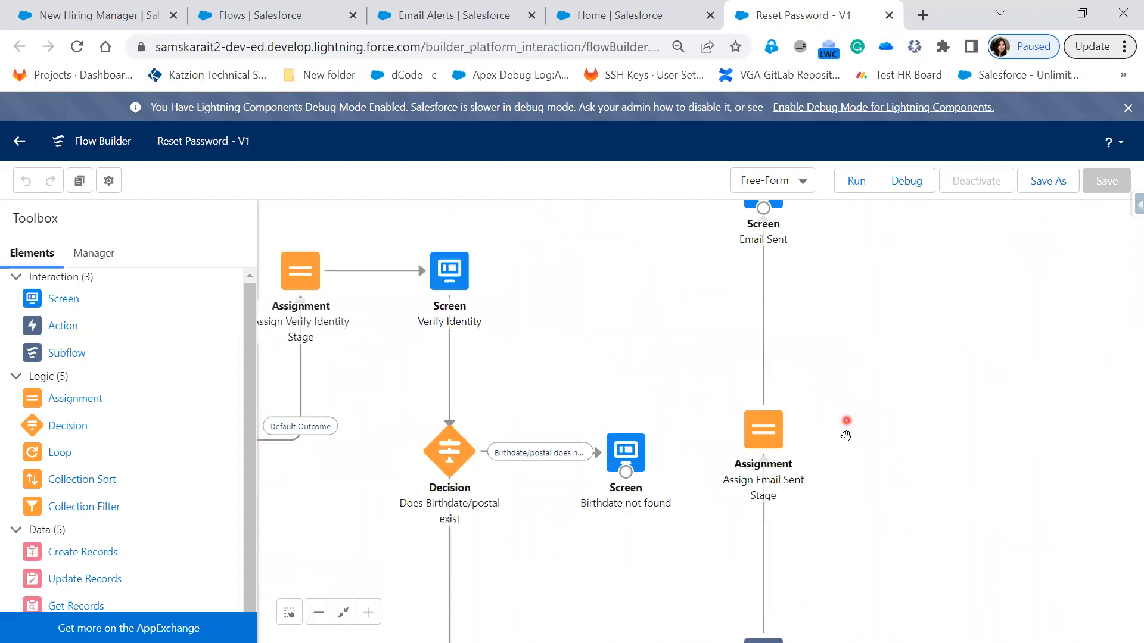
pyautogui.moveTo(888, 434); pyautogui.dragTo(879, 478)
pyautogui.moveTo(788, 521); pyautogui.dragTo(1024, 367)
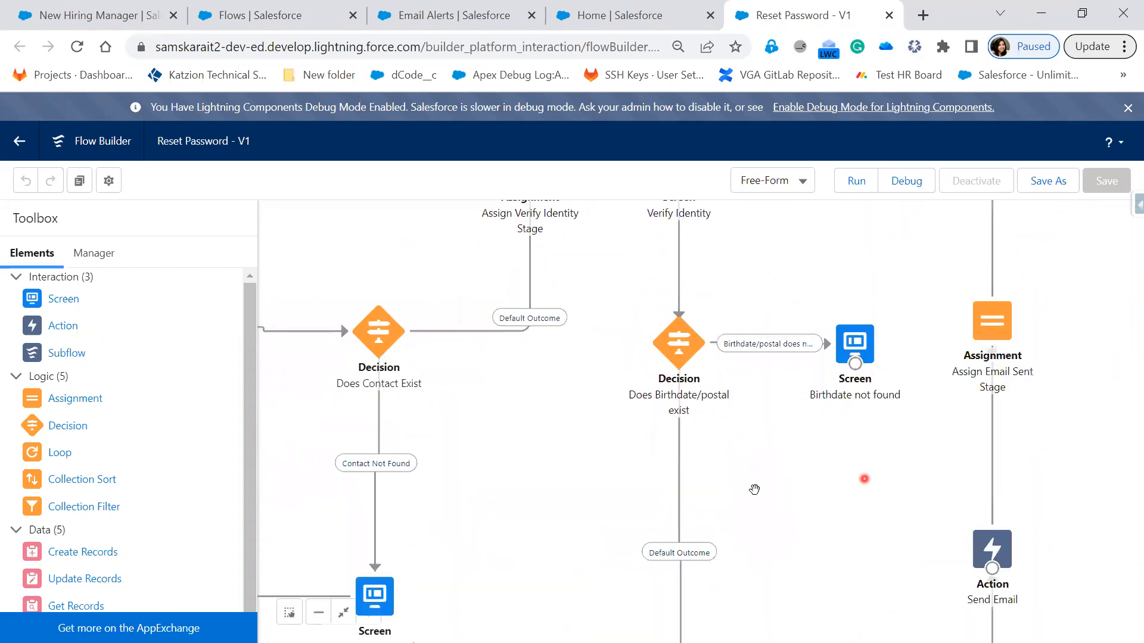
pyautogui.moveTo(923, 593); pyautogui.dragTo(938, 368)
pyautogui.moveTo(778, 421); pyautogui.dragTo(1098, 505)
pyautogui.moveTo(592, 368); pyautogui.dragTo(875, 531)
pyautogui.moveTo(482, 401); pyautogui.dragTo(562, 595)
pyautogui.moveTo(574, 439); pyautogui.dragTo(550, 434)
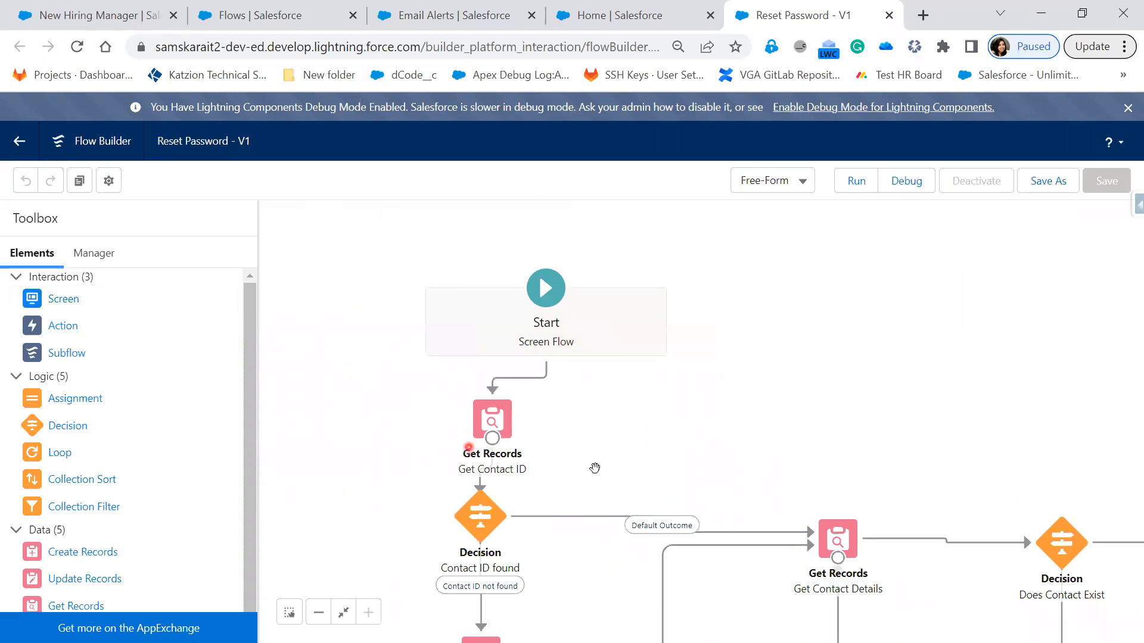
pyautogui.moveTo(566, 407); pyautogui.dragTo(456, 345)
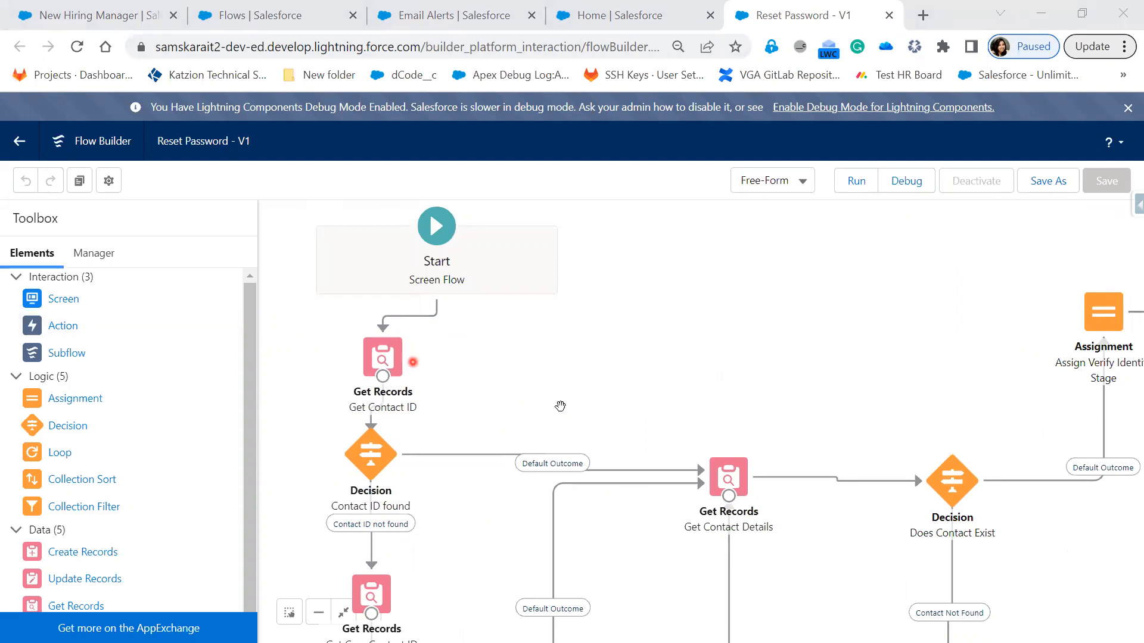
pyautogui.moveTo(695, 376); pyautogui.dragTo(359, 354)
pyautogui.moveTo(809, 429); pyautogui.dragTo(881, 550)
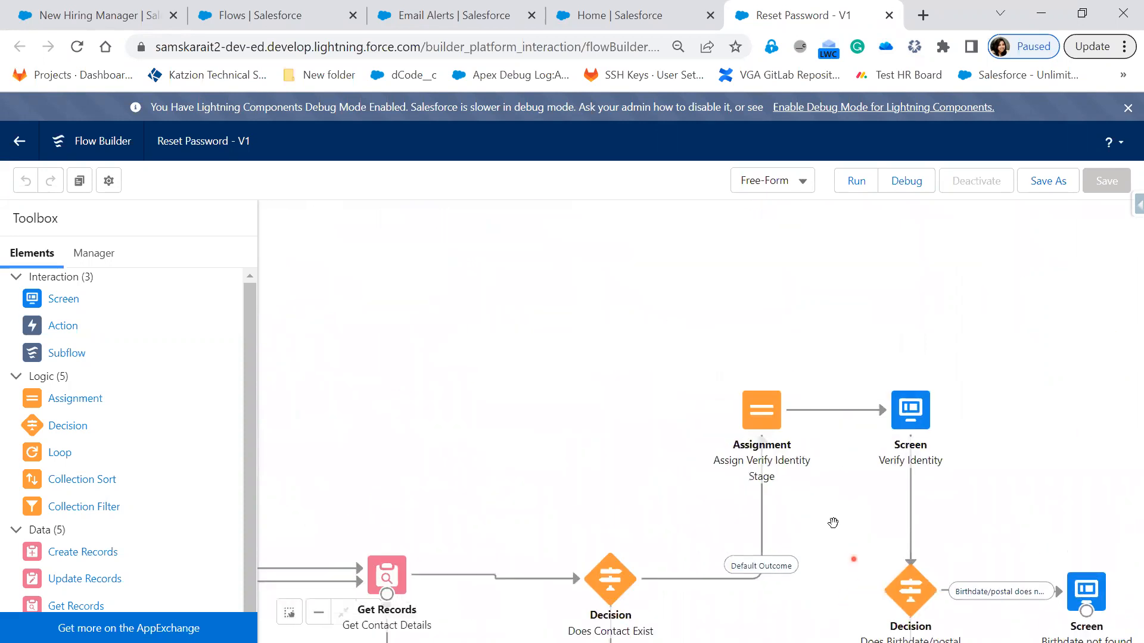
pyautogui.moveTo(412, 424); pyautogui.dragTo(731, 425)
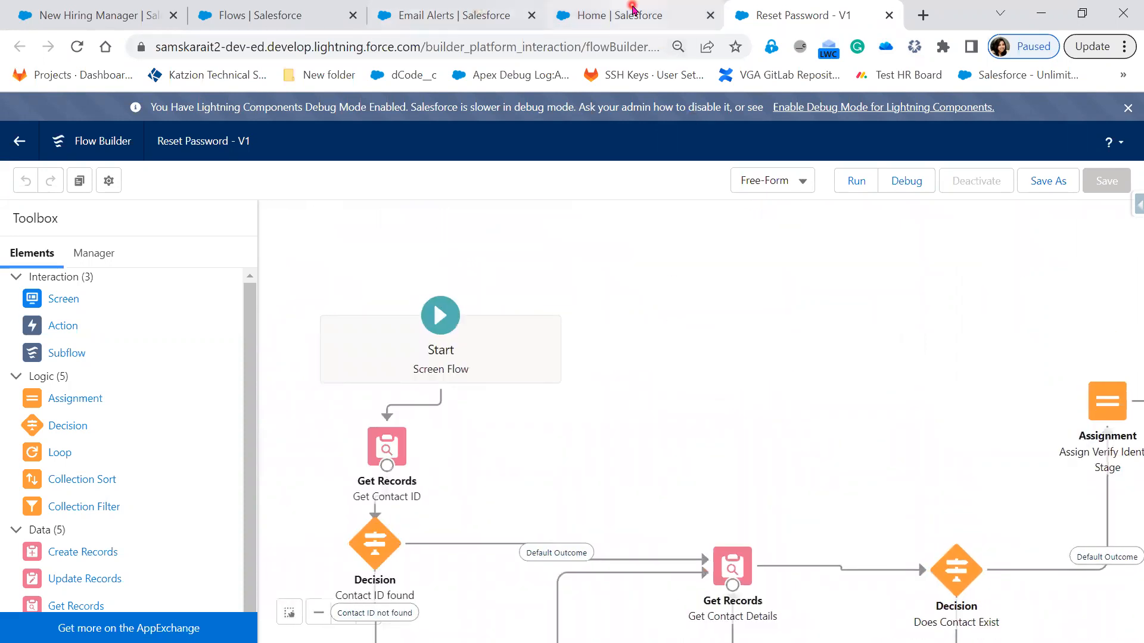
pyautogui.click(627, 18)
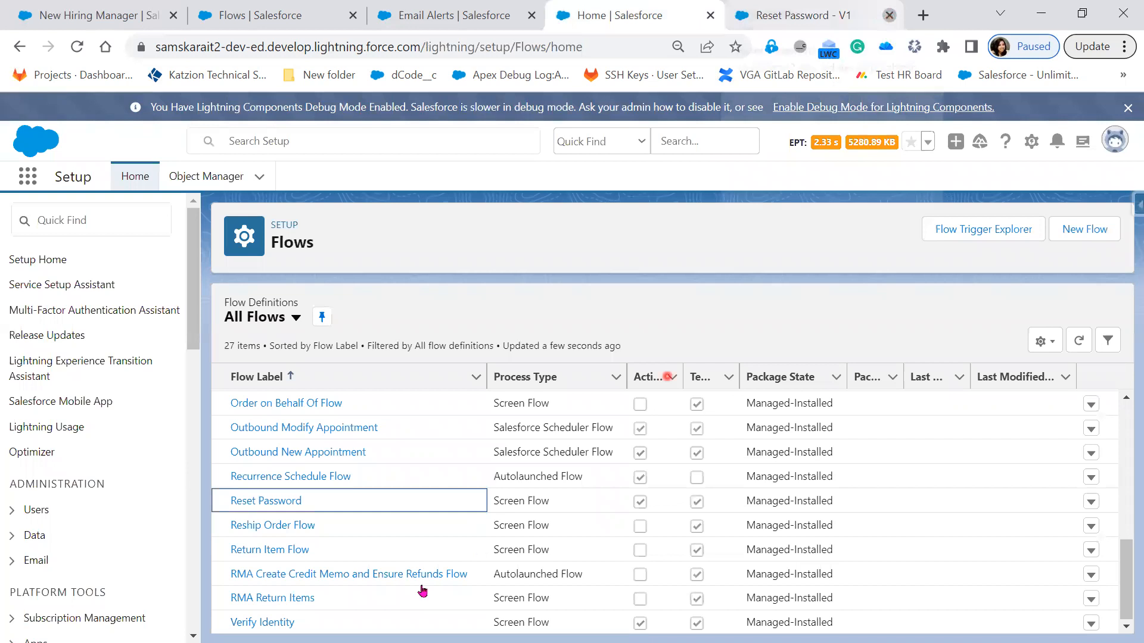
# Step: Close the Reset Password flow and examine the package state and last-modified details of New Position Record_2 in the All Flows list
pyautogui.click(889, 20)
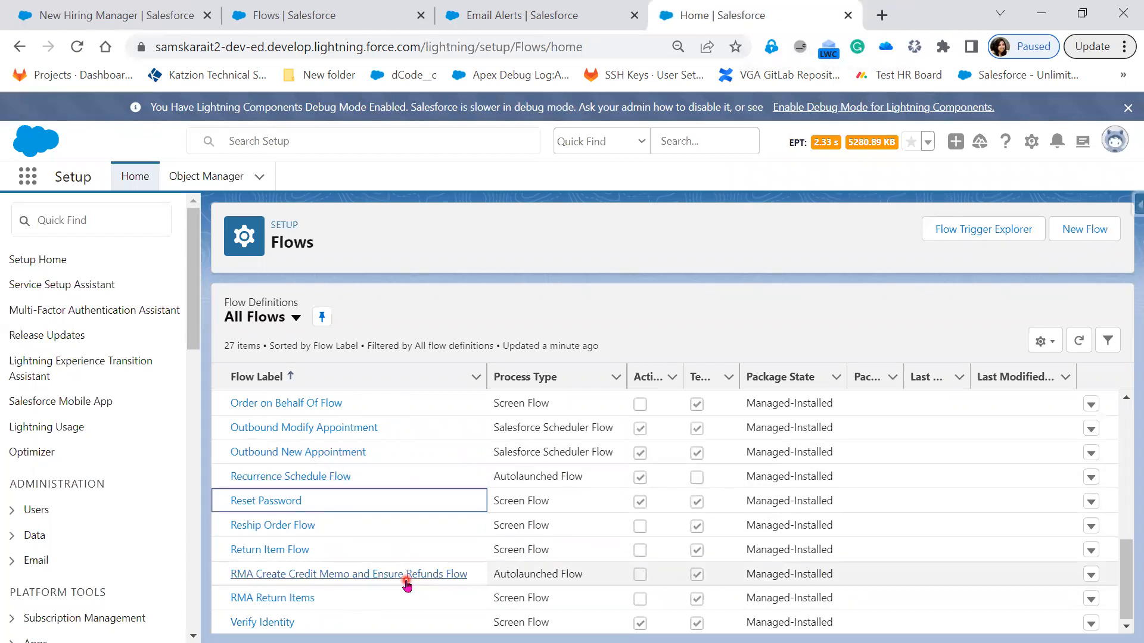
pyautogui.scroll(2, 405, 582)
pyautogui.scroll(3, 405, 584)
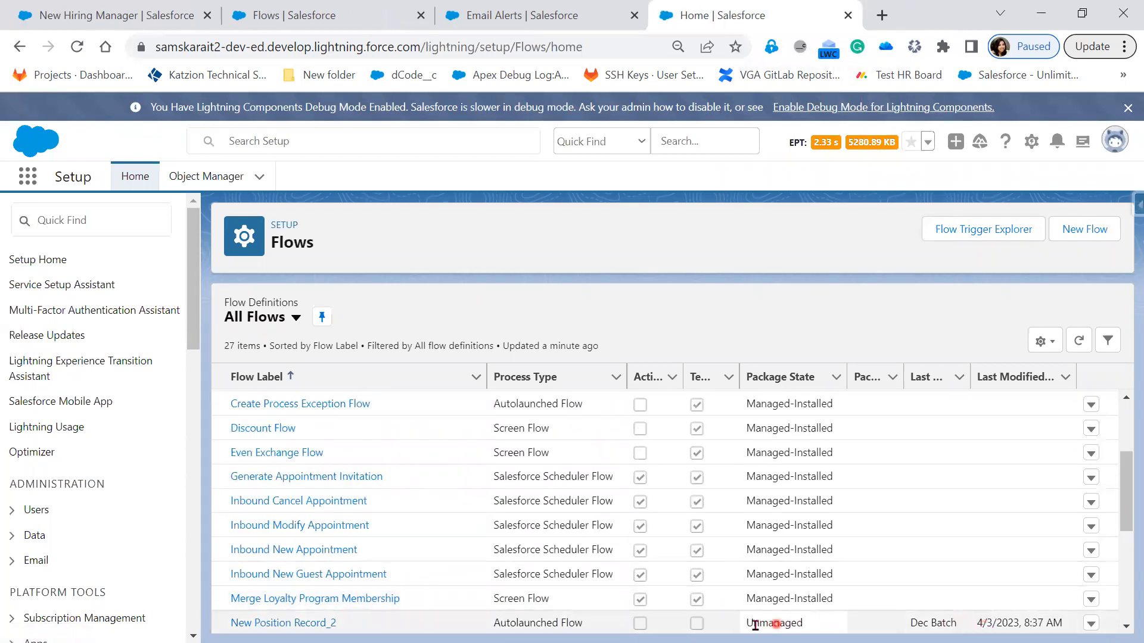
pyautogui.scroll(-1, 771, 619)
pyautogui.click(804, 550)
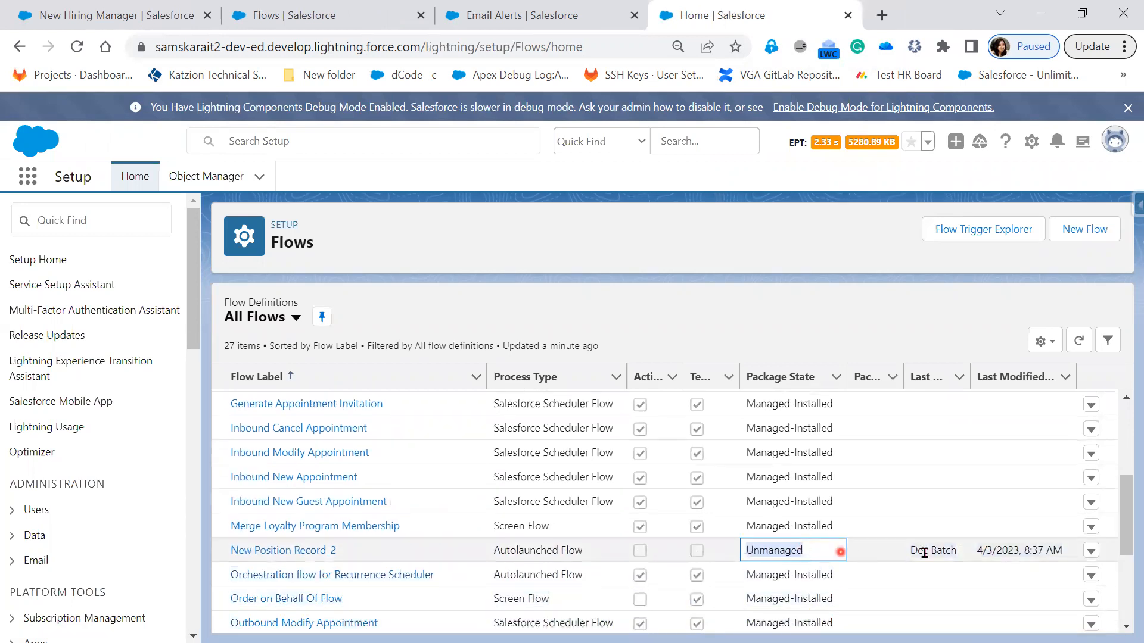
pyautogui.moveTo(939, 550); pyautogui.dragTo(1045, 551)
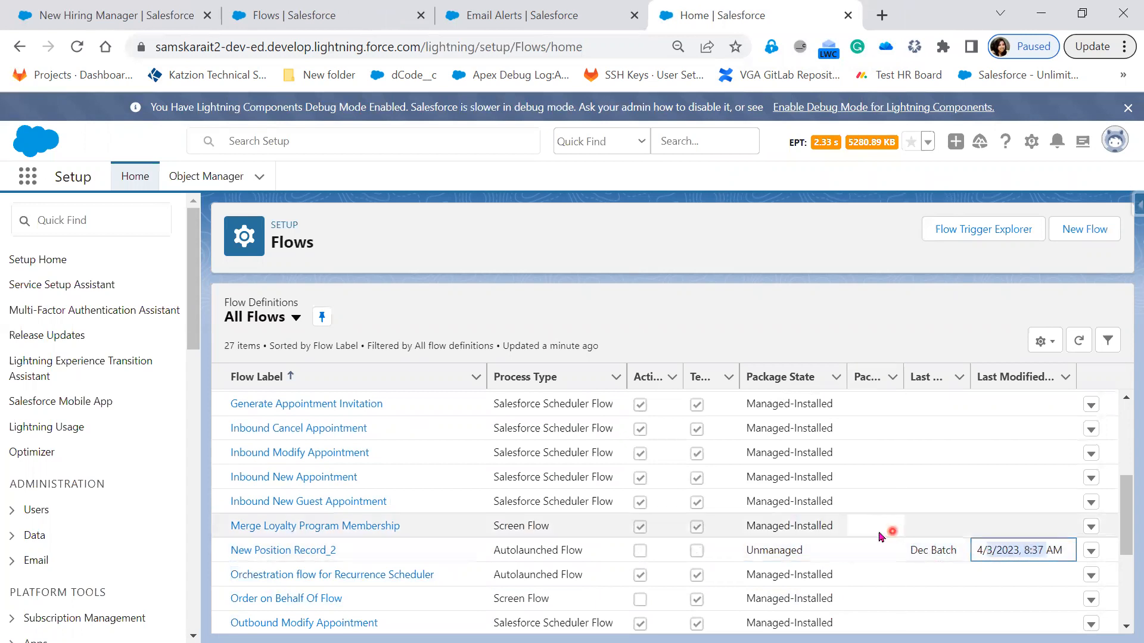
pyautogui.moveTo(834, 526); pyautogui.dragTo(708, 325)
pyautogui.click(708, 325)
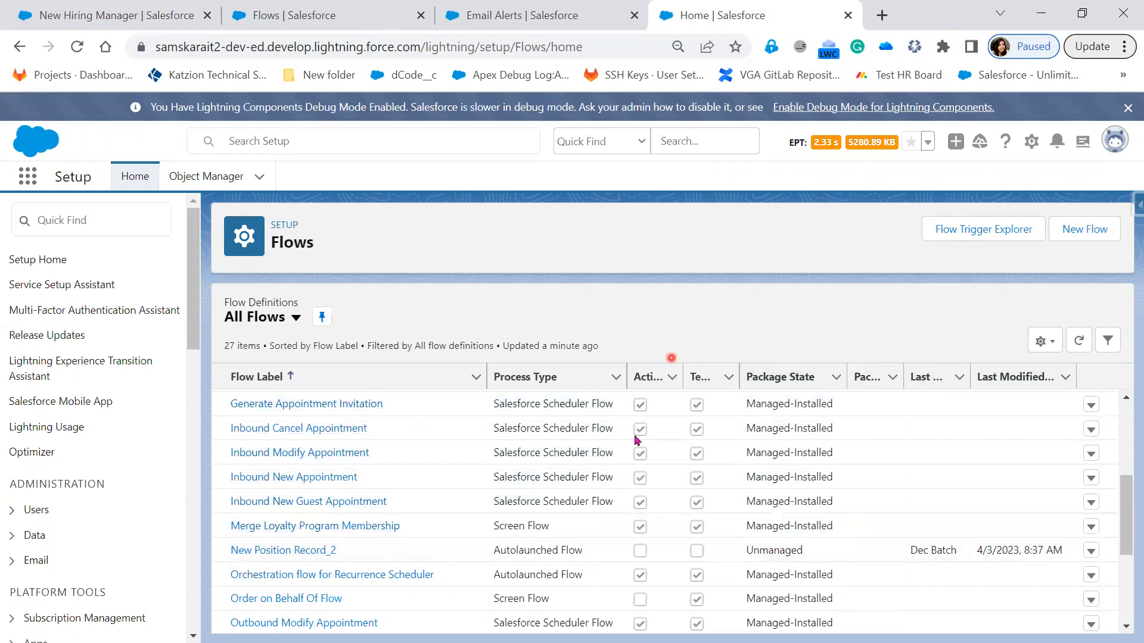
pyautogui.scroll(5, 493, 524)
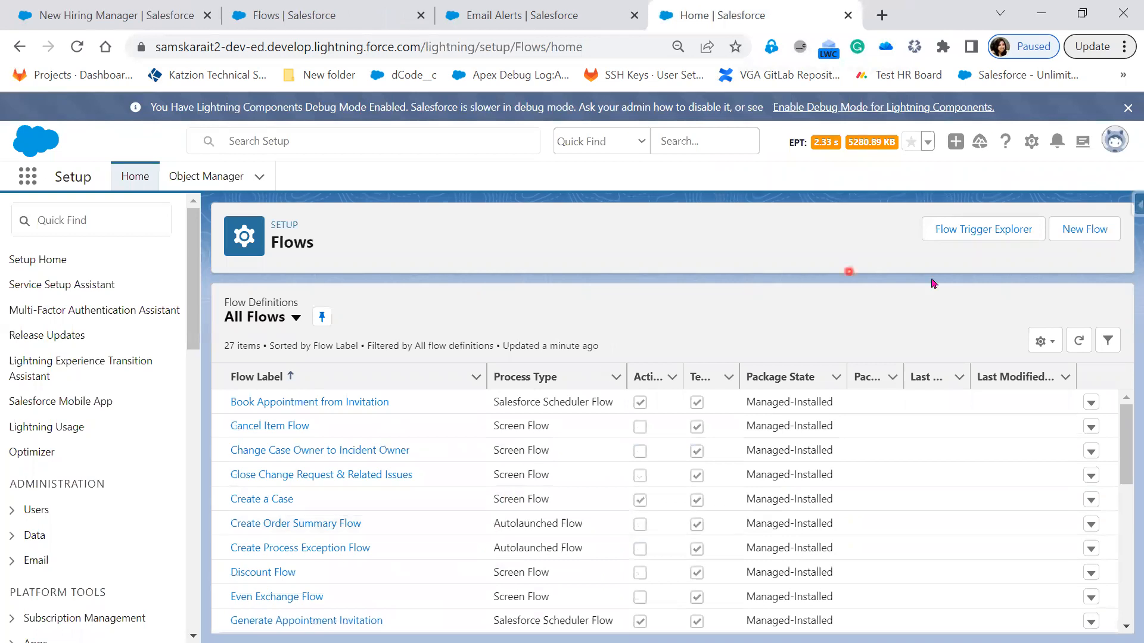
# Step: Create a new flow of the Record-Triggered Flow type
pyautogui.click(1094, 232)
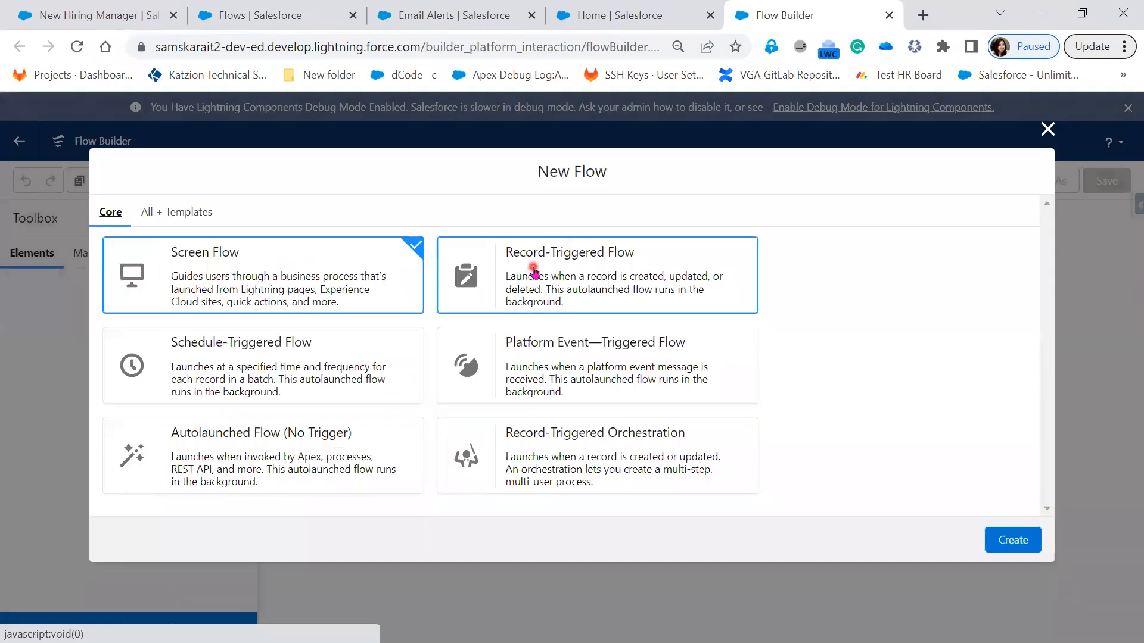
pyautogui.click(558, 293)
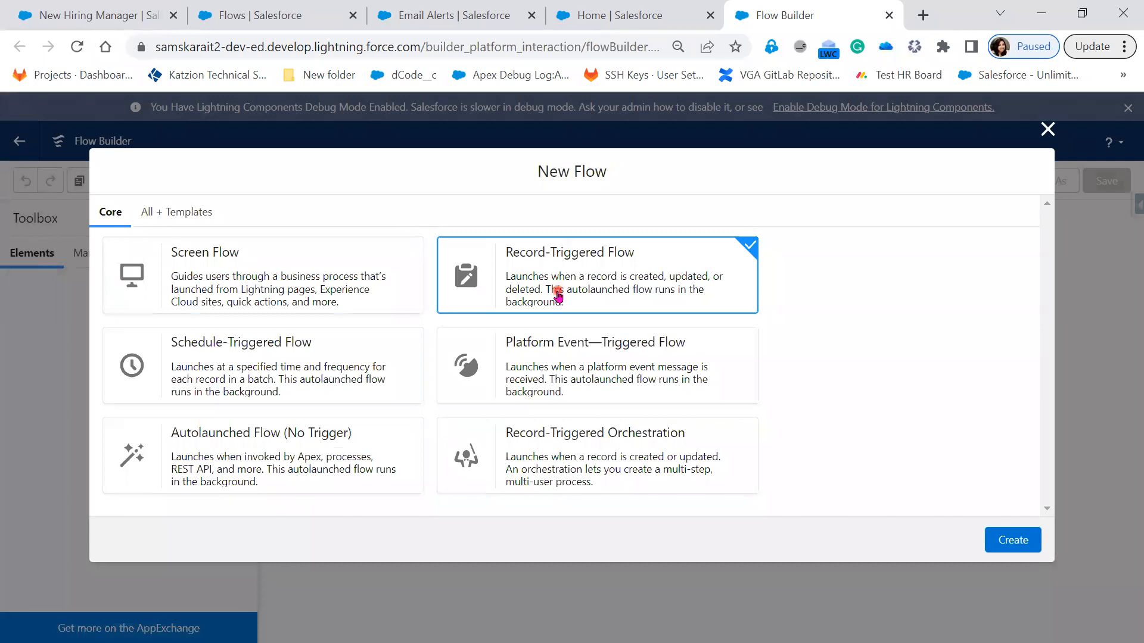
pyautogui.click(349, 284)
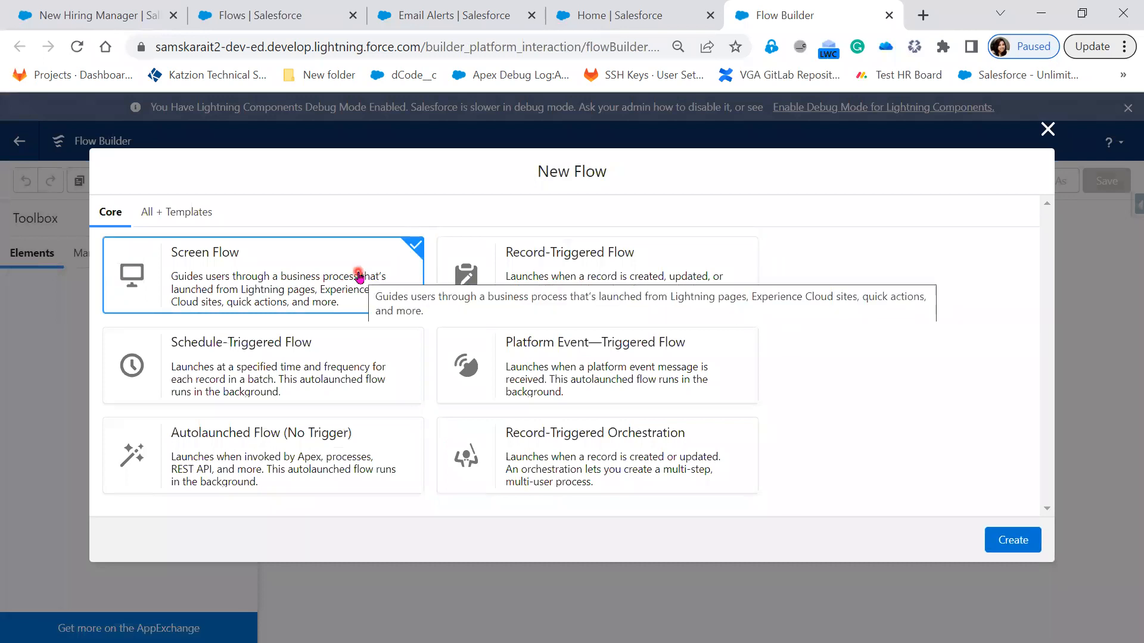
pyautogui.click(594, 270)
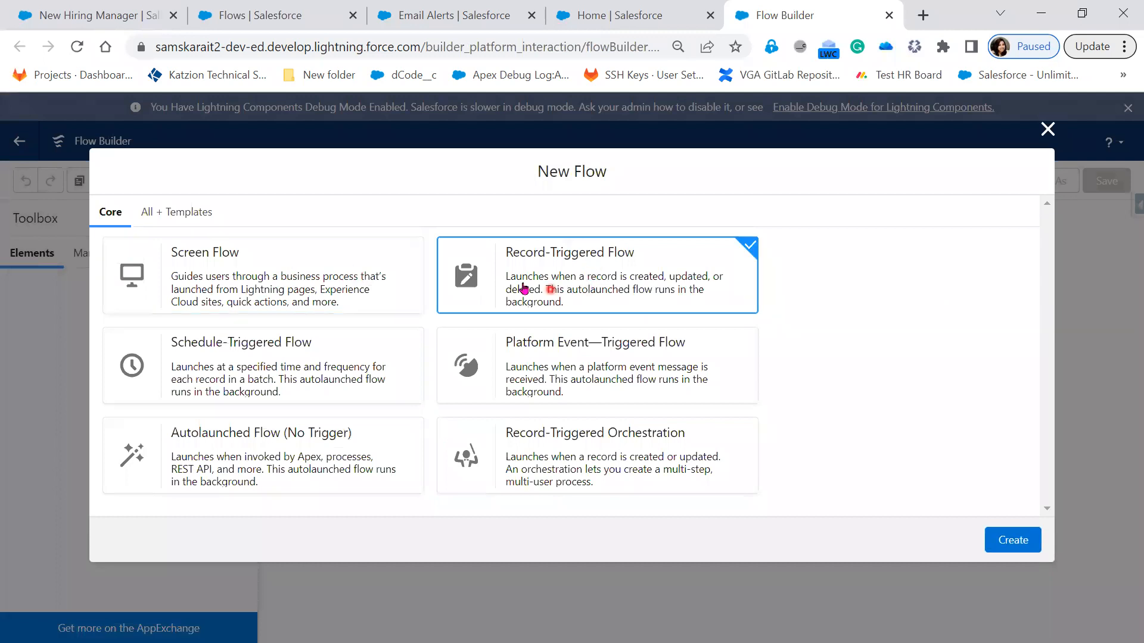
pyautogui.click(1012, 541)
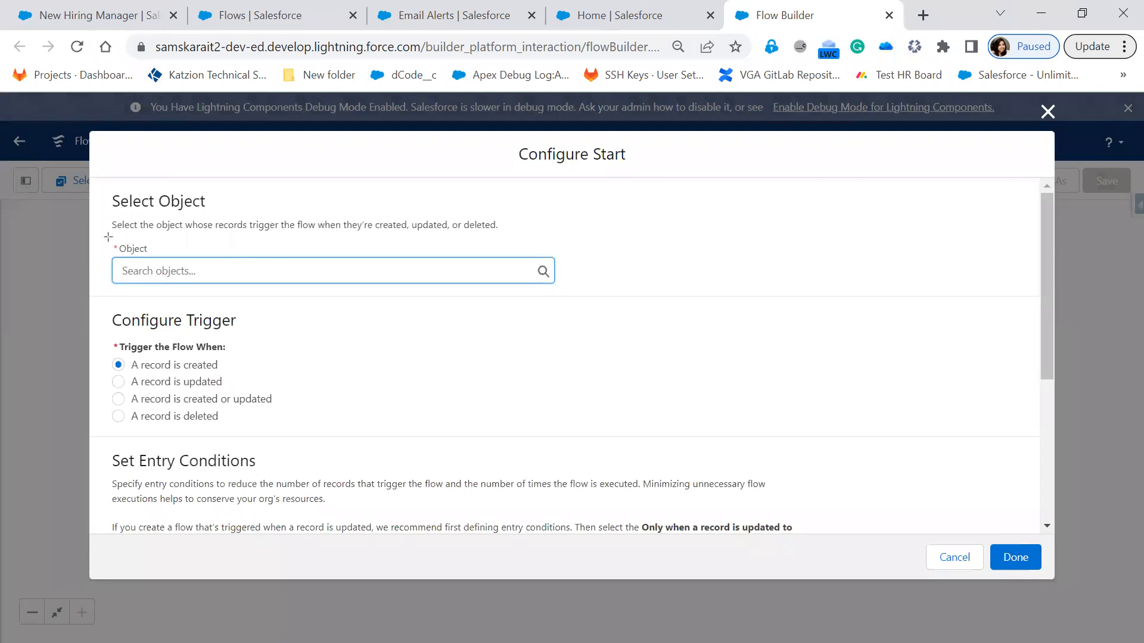
# Step: Set the flow's triggering object to Hiring Manager in the start configuration
pyautogui.moveTo(99, 240); pyautogui.dragTo(566, 302)
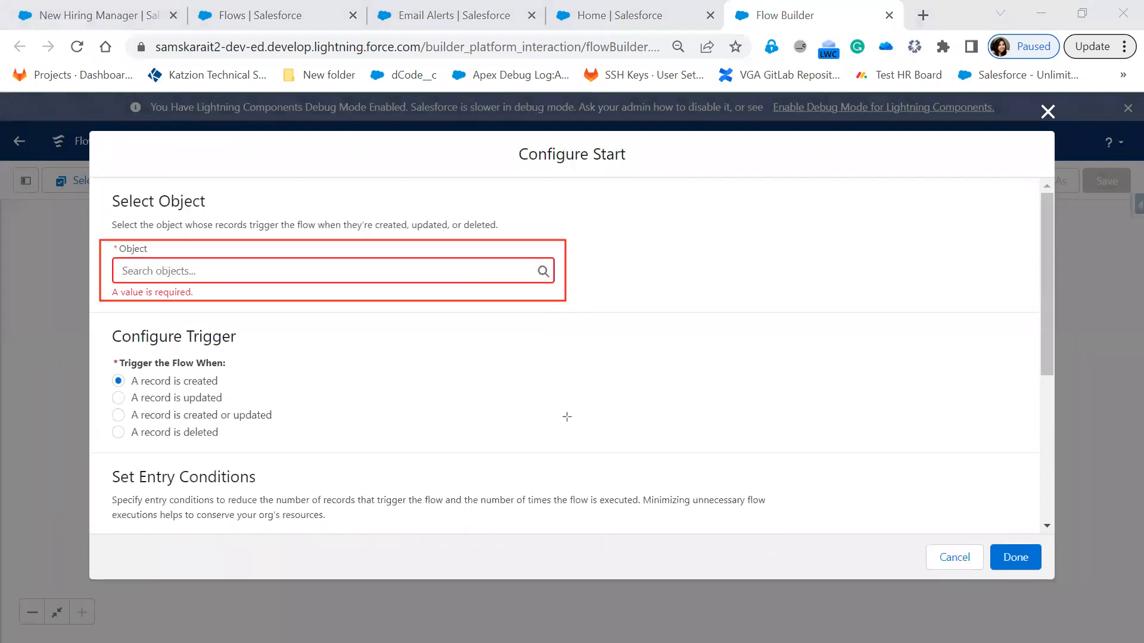
pyautogui.moveTo(91, 321)
pyautogui.mouseDown()
pyautogui.moveTo(149, 336)
pyautogui.moveTo(370, 455)
pyautogui.mouseUp()
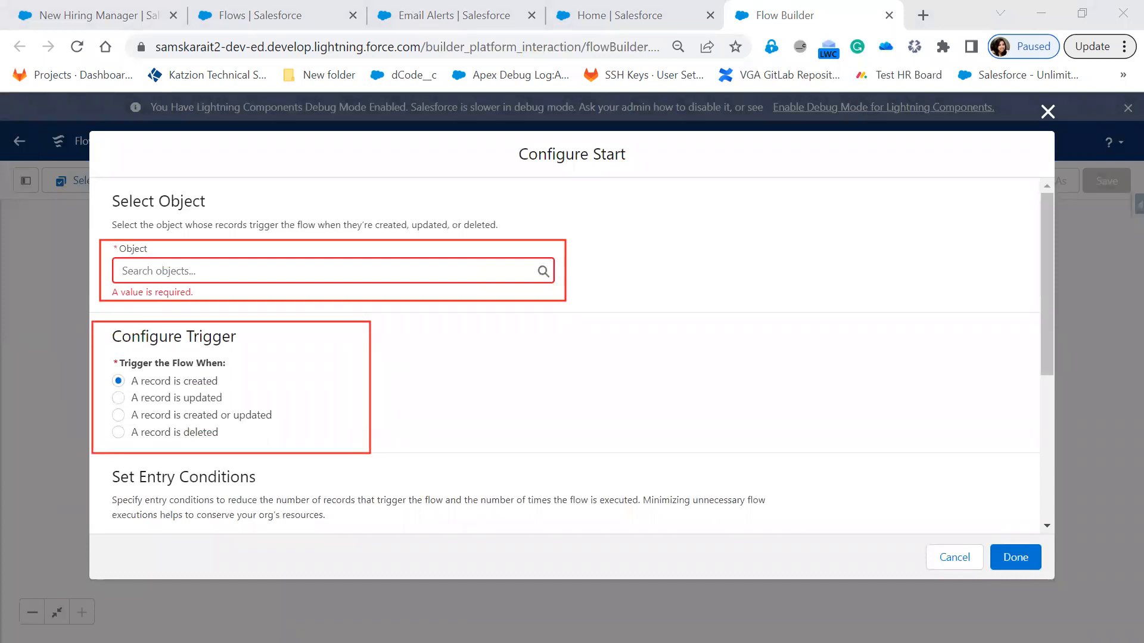
pyautogui.click(232, 269)
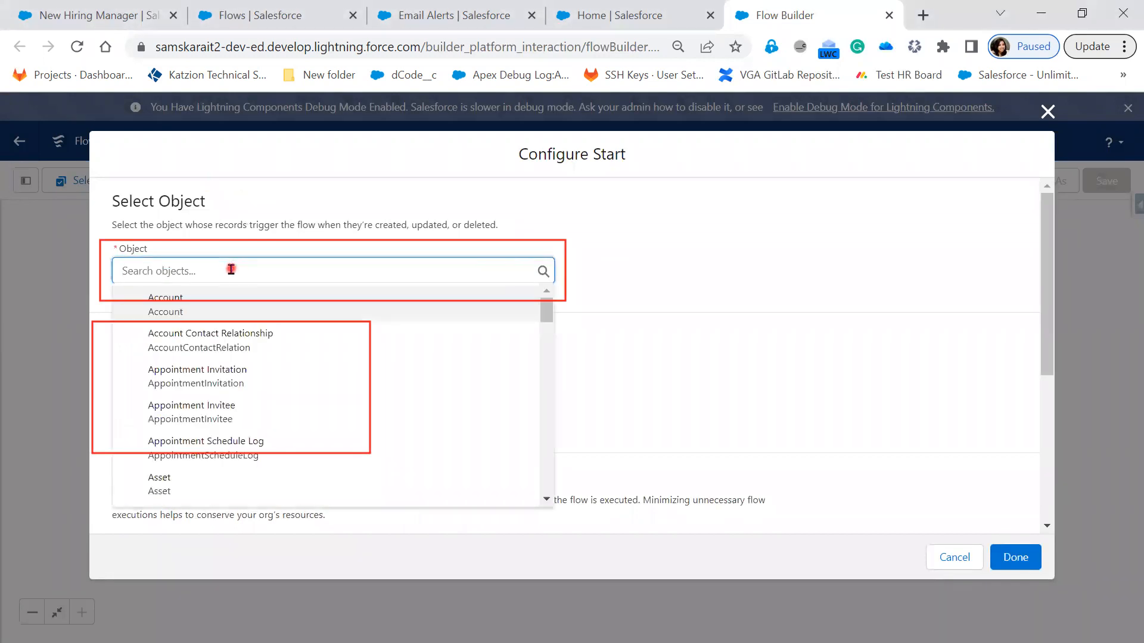
pyautogui.write('Hir')
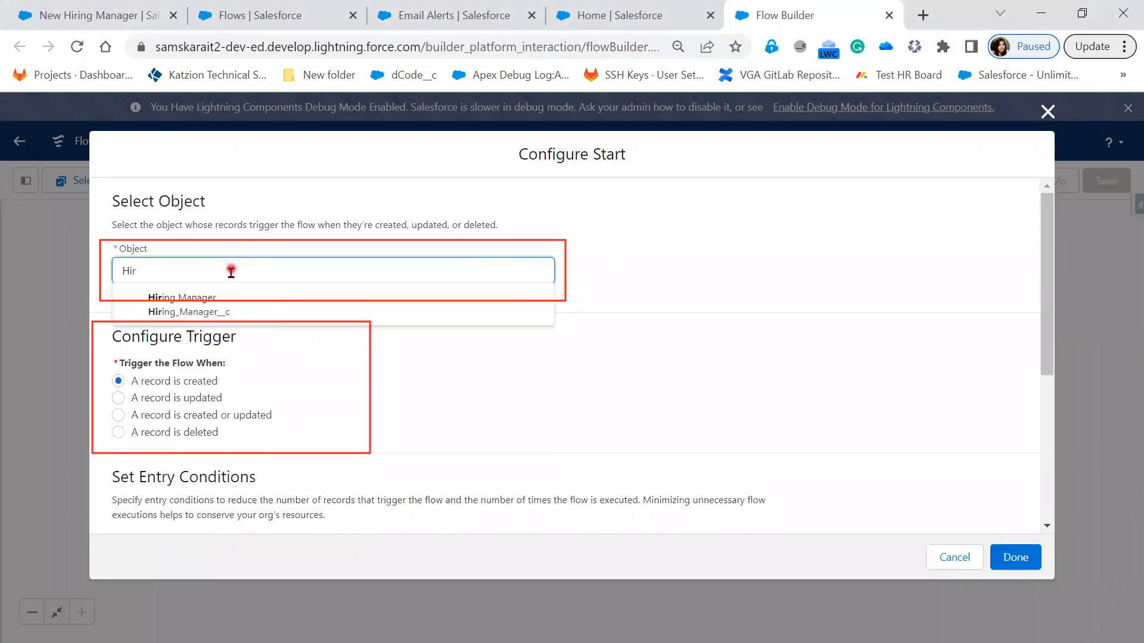
pyautogui.click(207, 312)
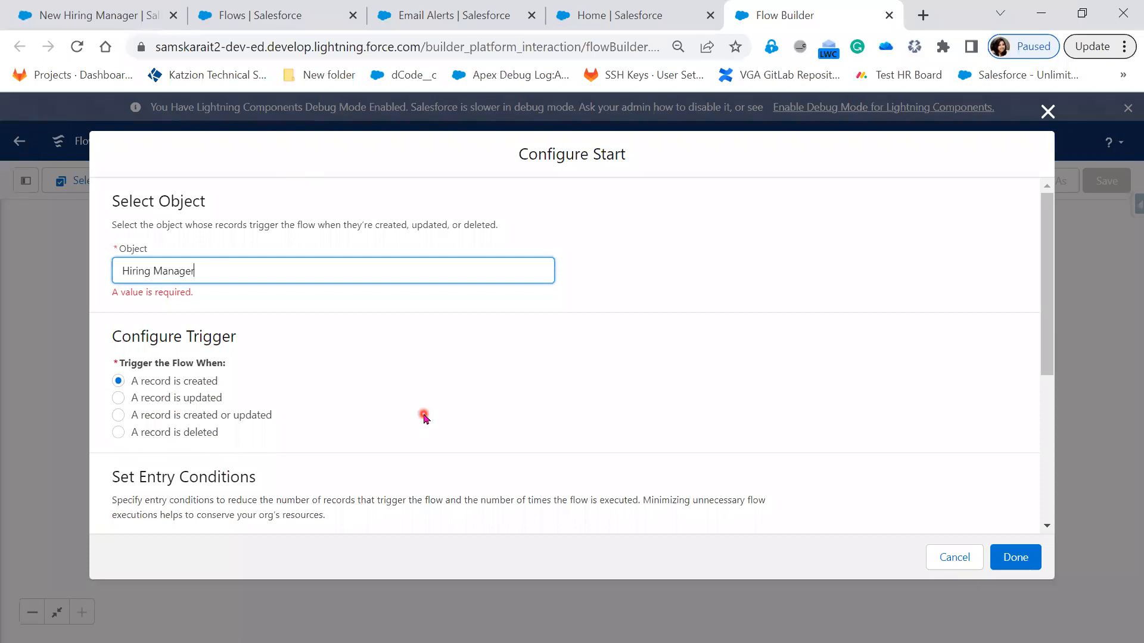
# Step: Check the Email Address!=null requirement in the Notepad++ notes, and set the flow's entry condition requirements to All Conditions Are Met (AND)
pyautogui.scroll(-2, 424, 417)
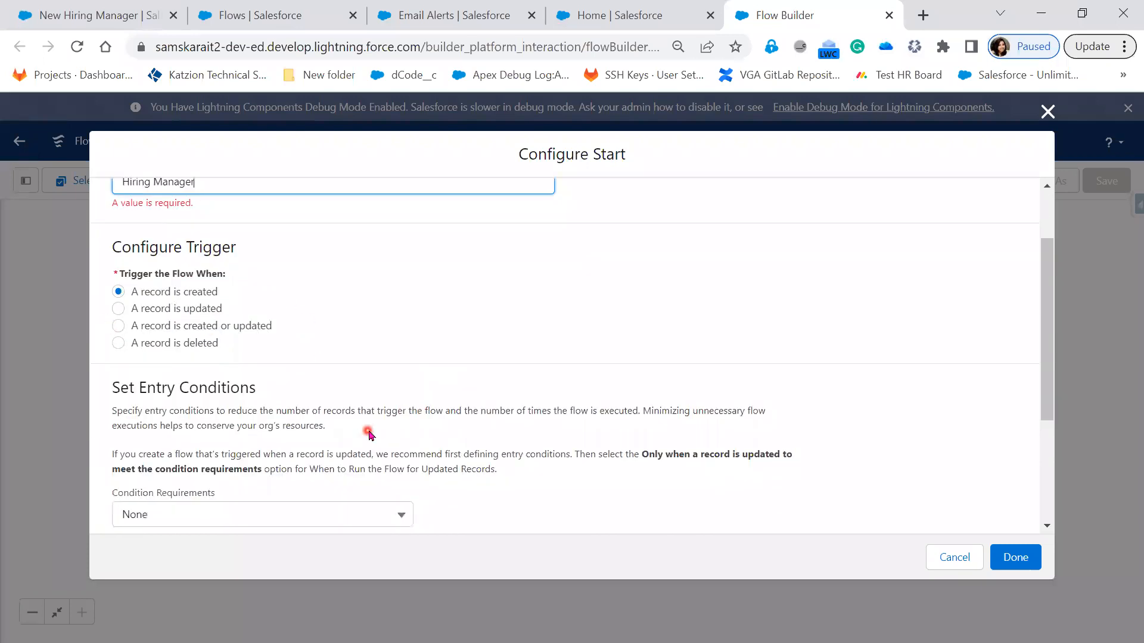
pyautogui.scroll(-1, 370, 434)
pyautogui.scroll(-2, 369, 433)
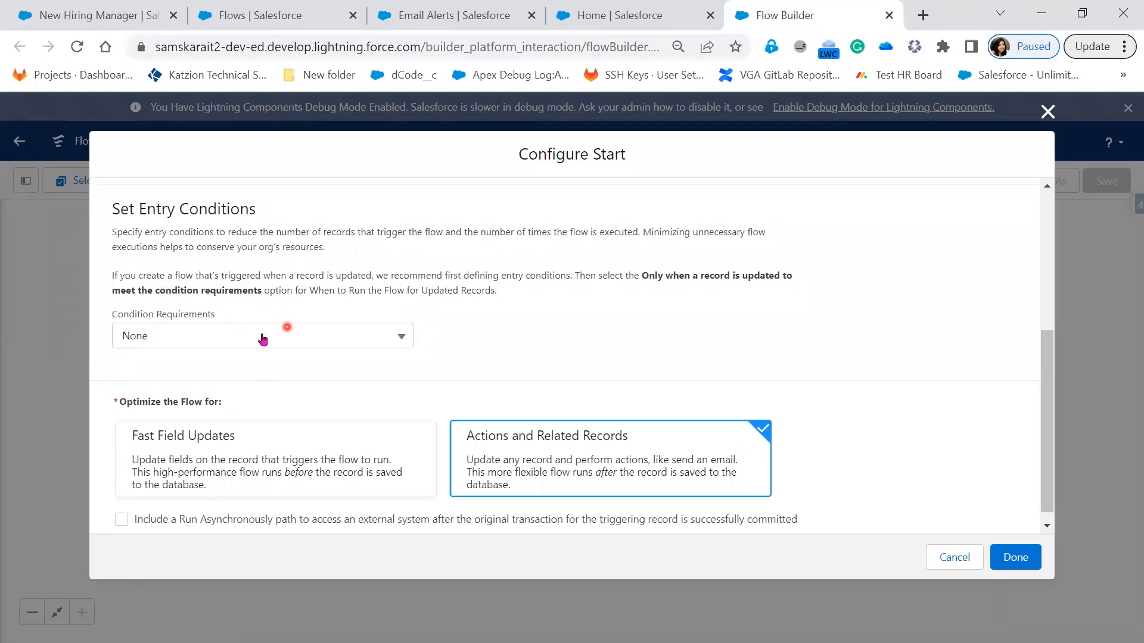
pyautogui.hotkey('alt', 'Tab')
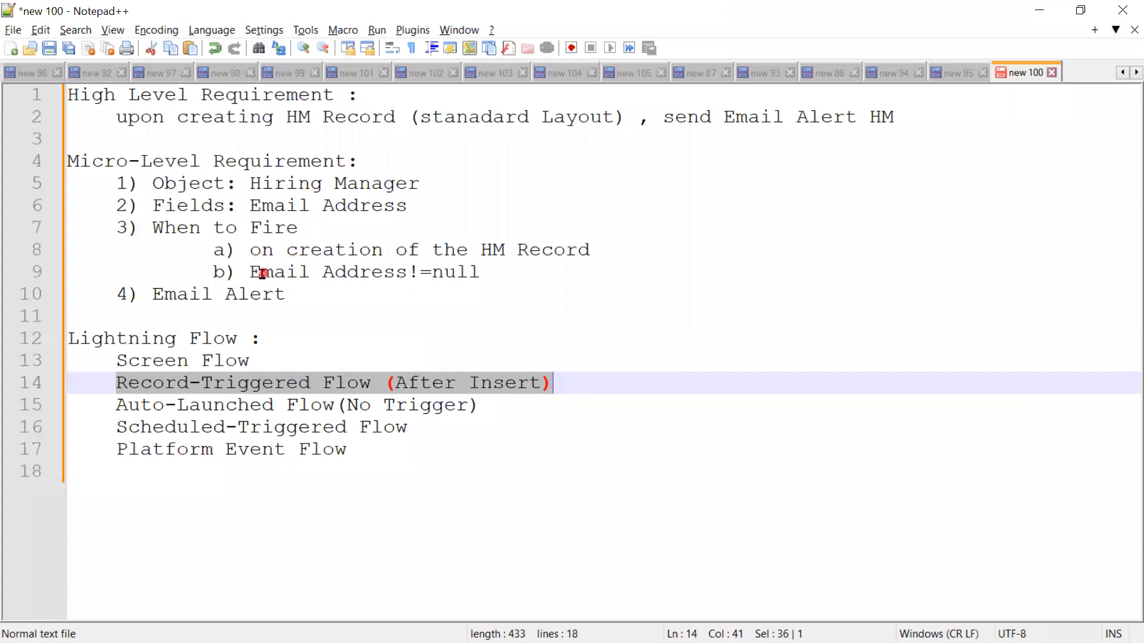
pyautogui.moveTo(249, 272); pyautogui.dragTo(529, 270)
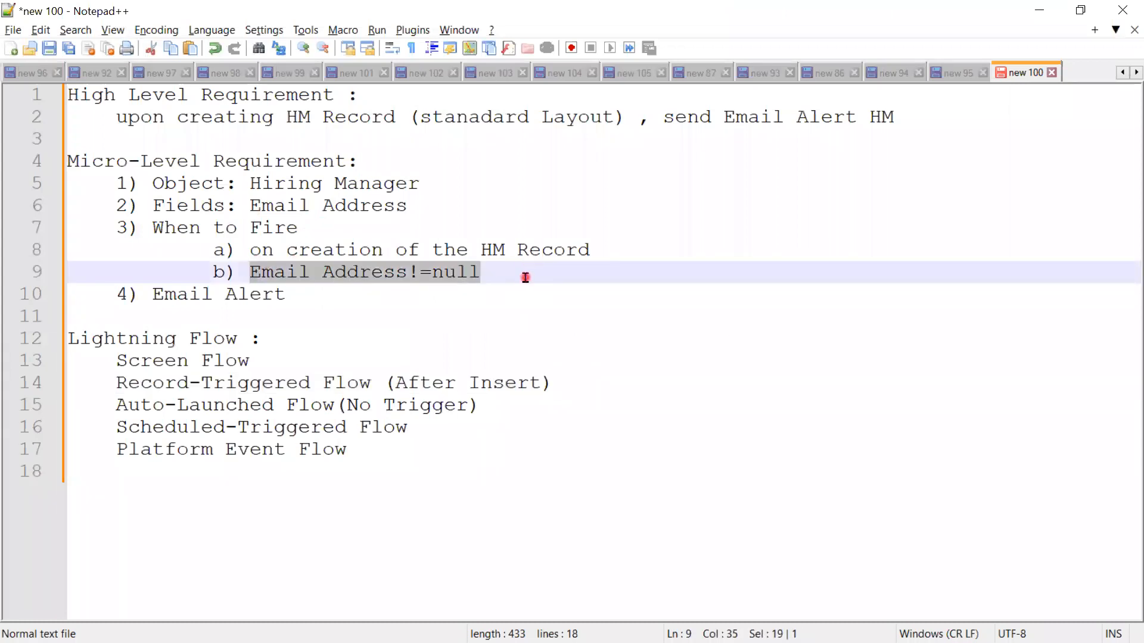
pyautogui.click(1038, 11)
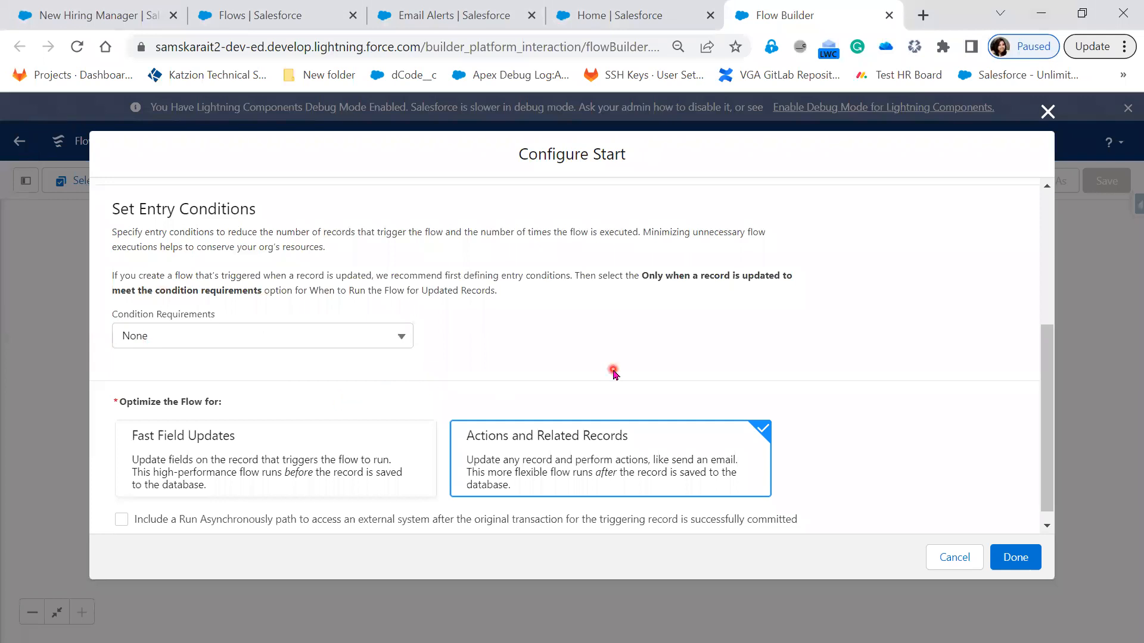
pyautogui.click(390, 337)
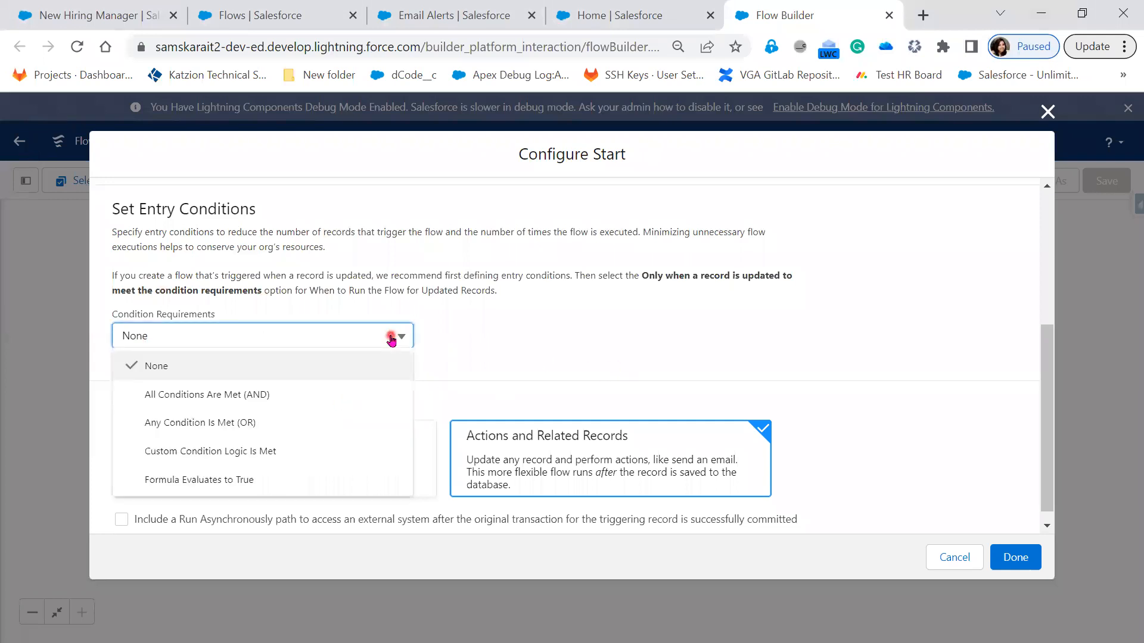
pyautogui.click(213, 397)
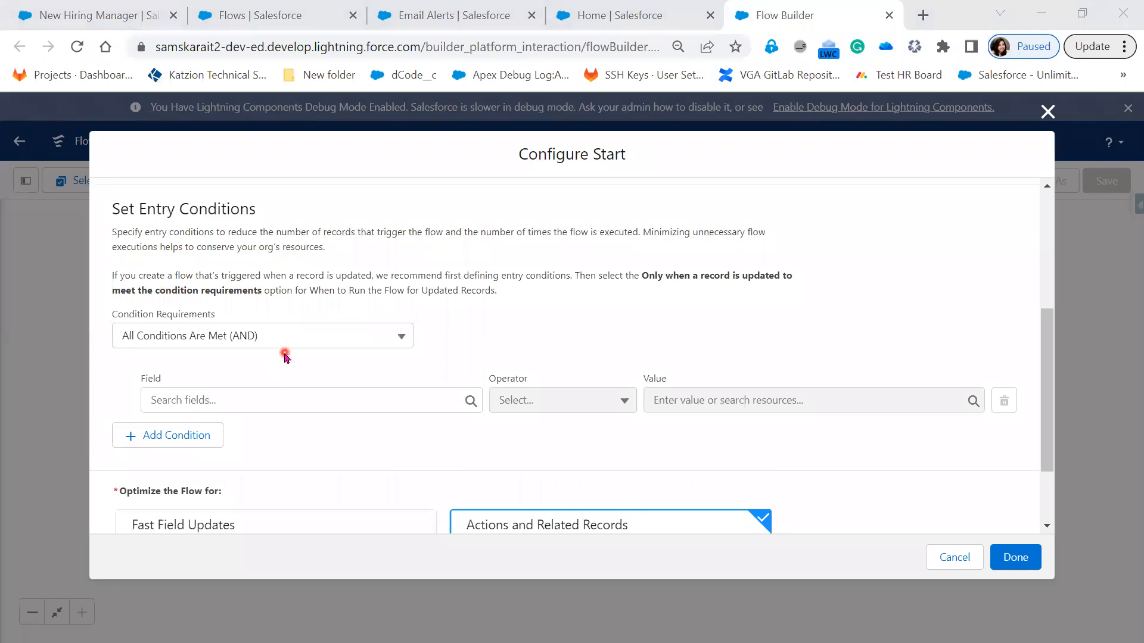
# Step: Try Formula Evaluates to True as the condition requirement and switch back to All Conditions Are Met (AND)
pyautogui.click(321, 336)
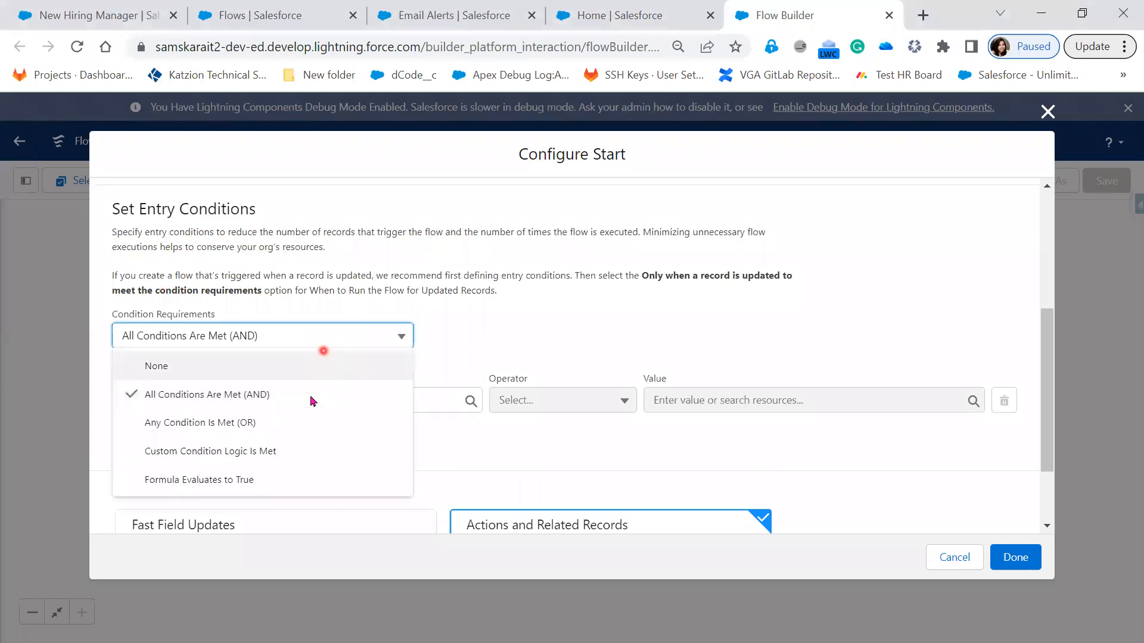
pyautogui.click(274, 423)
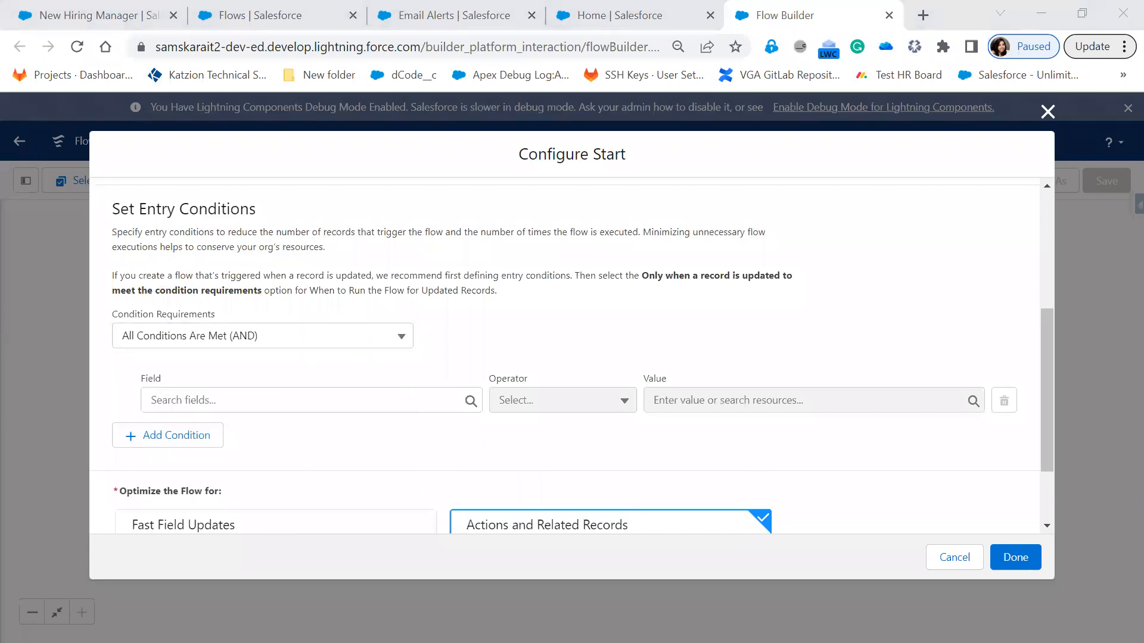
pyautogui.click(281, 344)
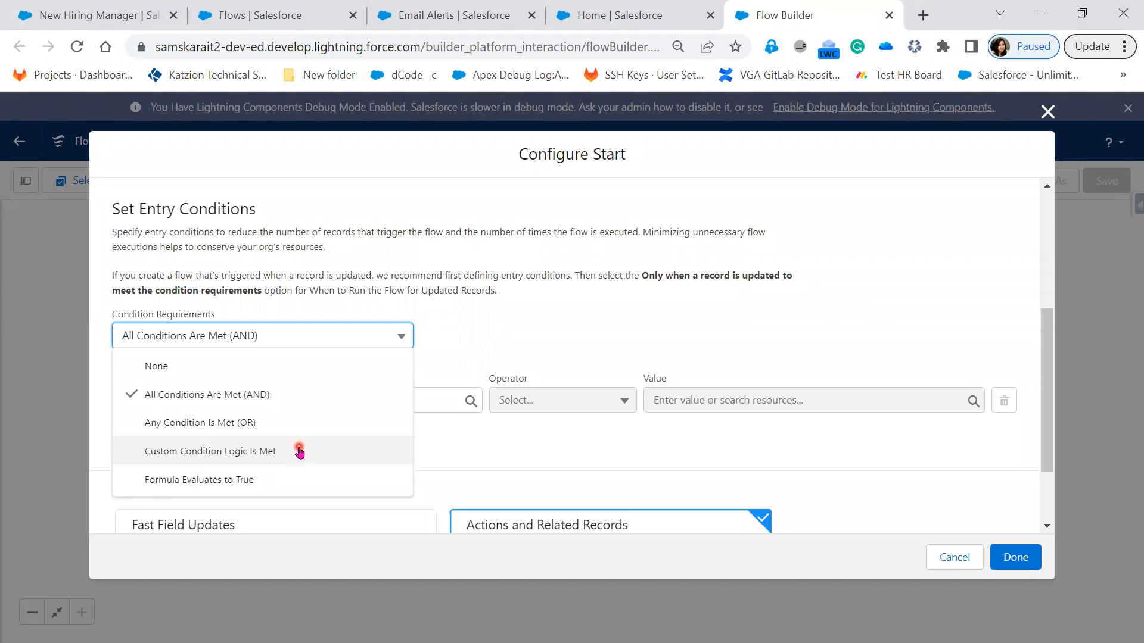
pyautogui.click(267, 486)
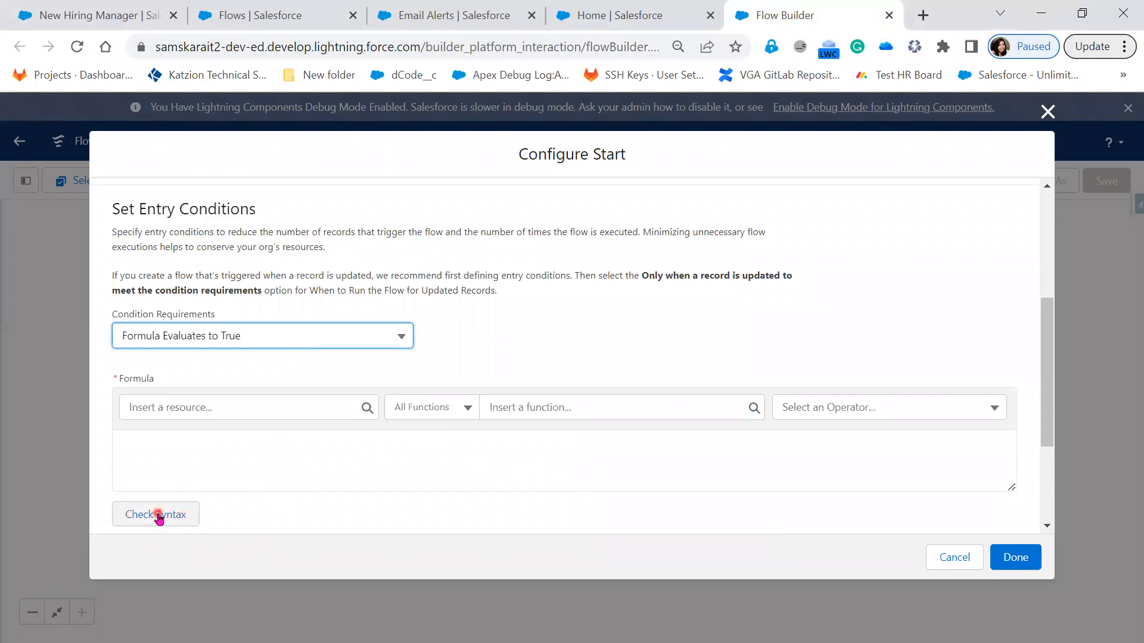
pyautogui.click(300, 335)
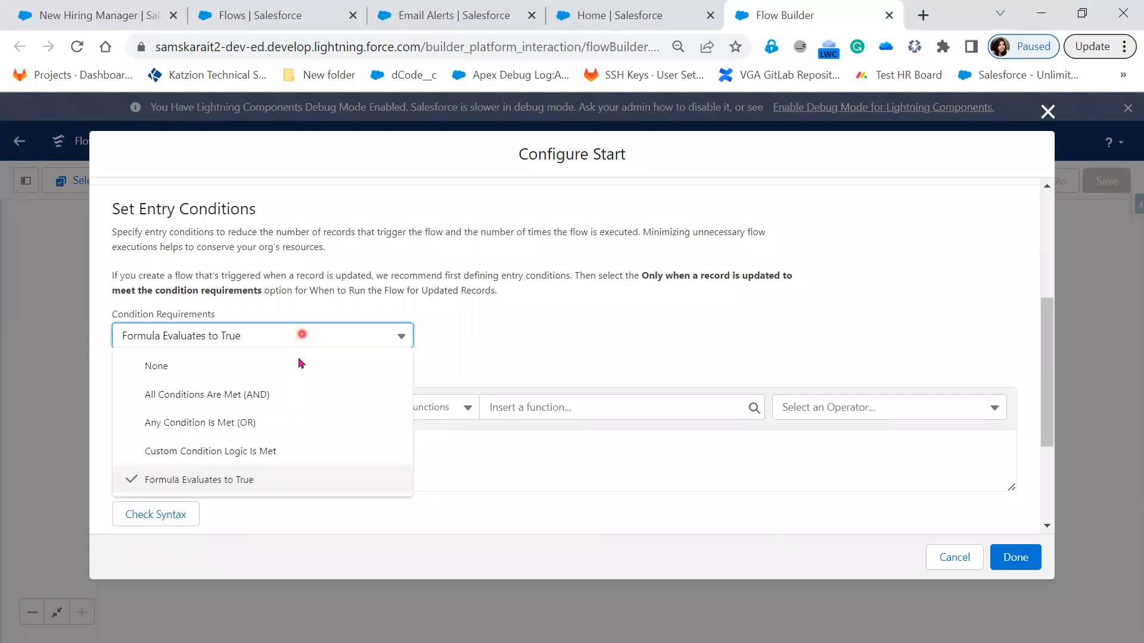
pyautogui.click(294, 392)
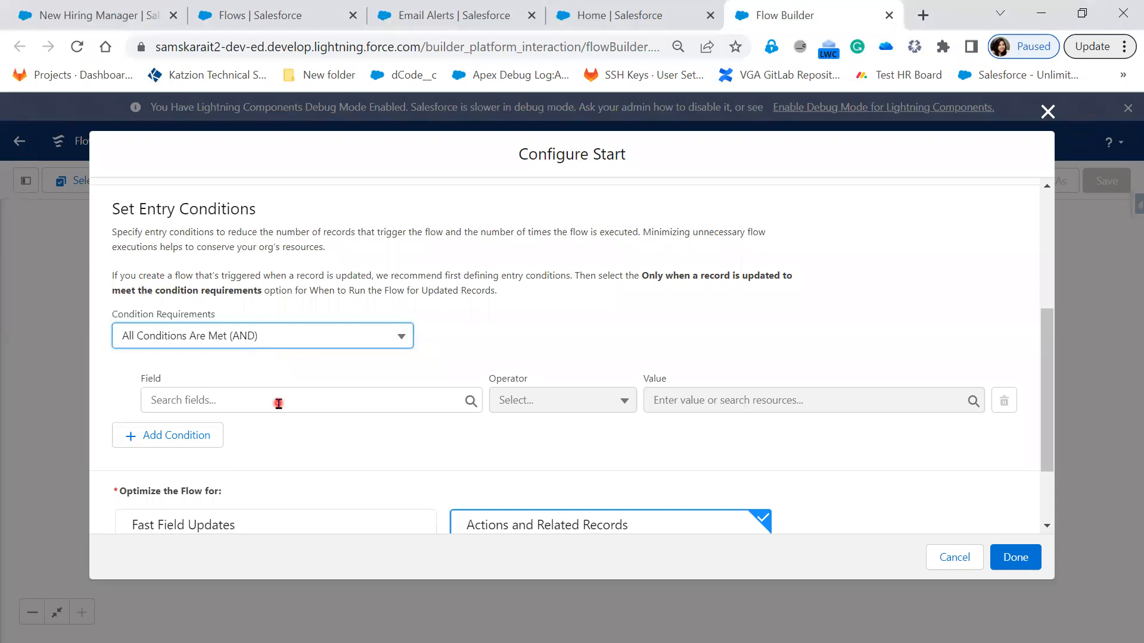
# Step: Examine the fields offered for the entry condition and check them against the flow's selected object
pyautogui.click(279, 403)
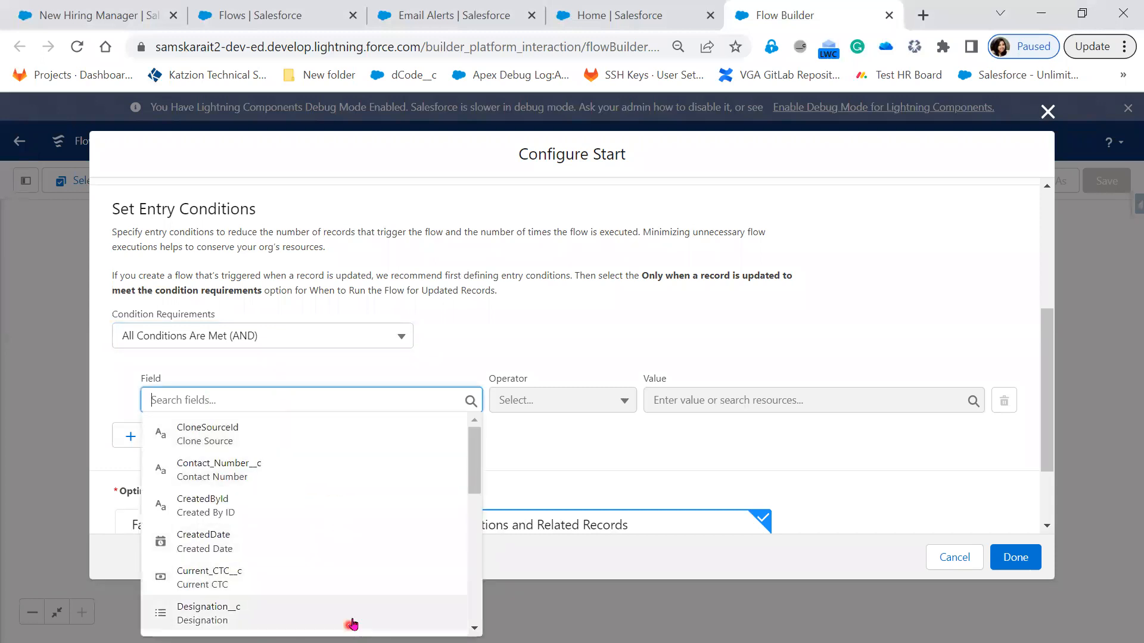
pyautogui.scroll(-2, 355, 620)
pyautogui.scroll(-1, 355, 621)
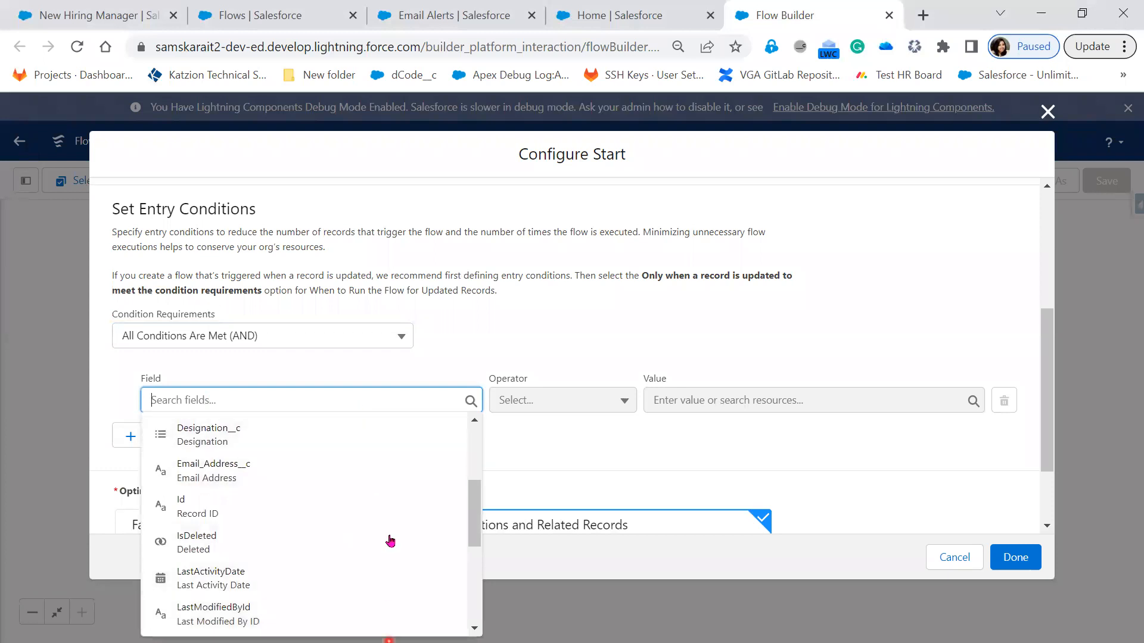
pyautogui.scroll(3, 390, 581)
pyautogui.scroll(-7, 389, 581)
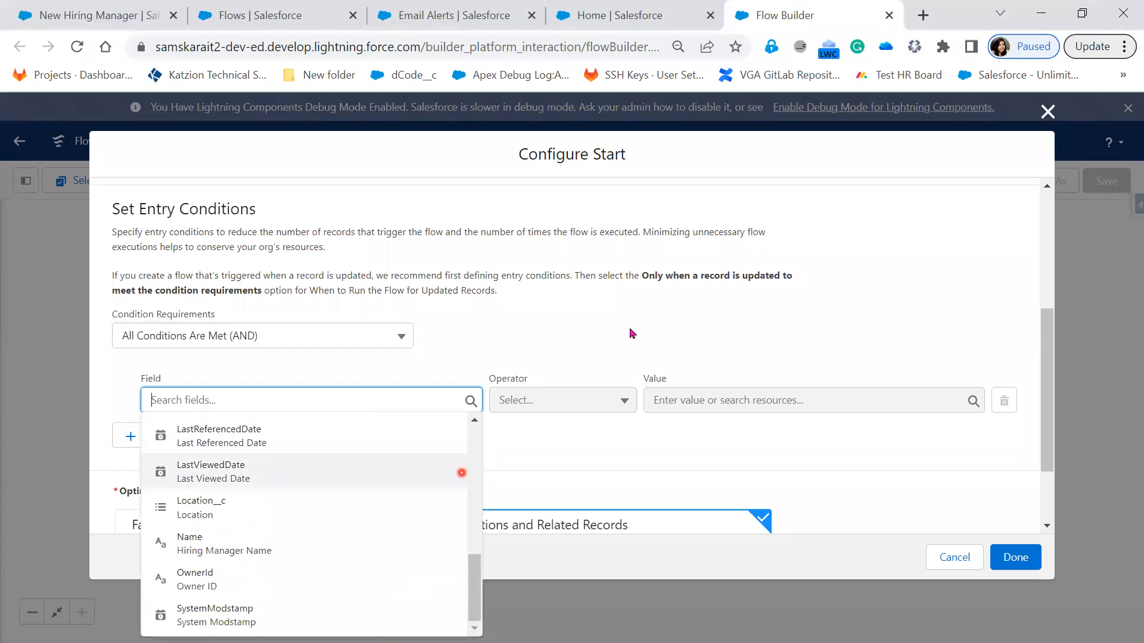
pyautogui.click(649, 310)
pyautogui.scroll(5, 510, 391)
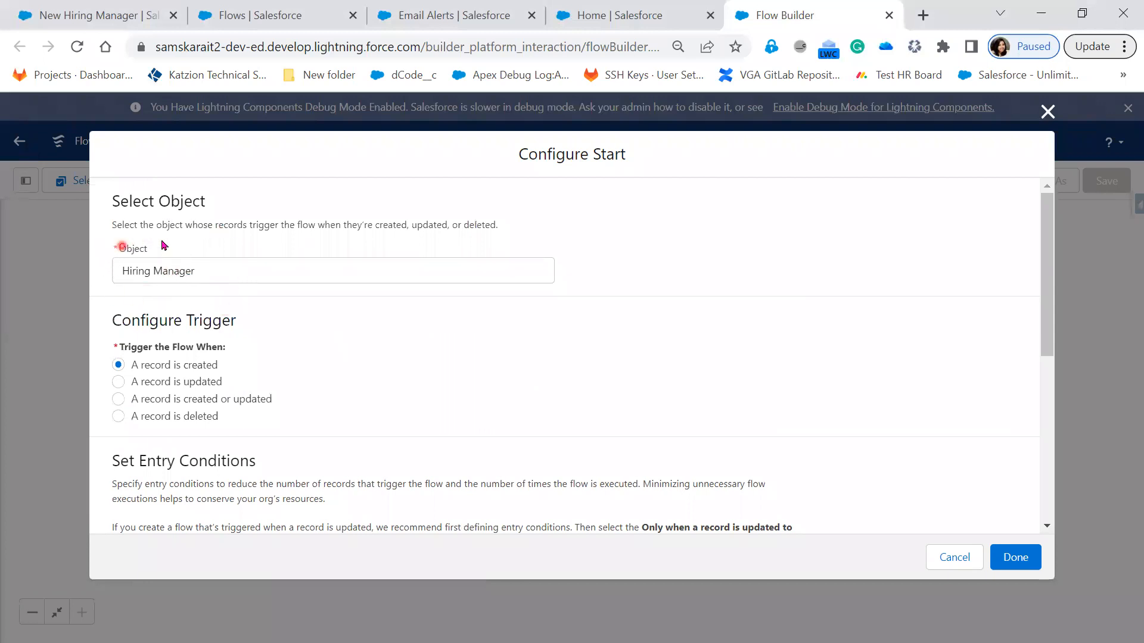
# Step: Choose Email_Address__c as the field of the flow's entry condition
pyautogui.scroll(-5, 576, 485)
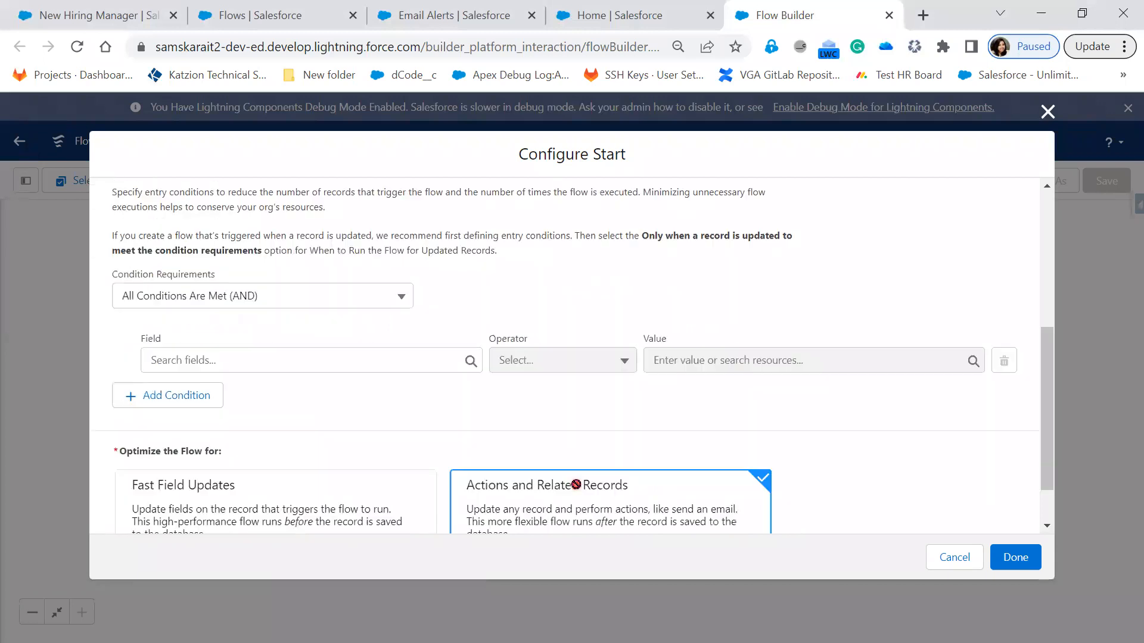
pyautogui.scroll(-1, 576, 485)
pyautogui.click(320, 300)
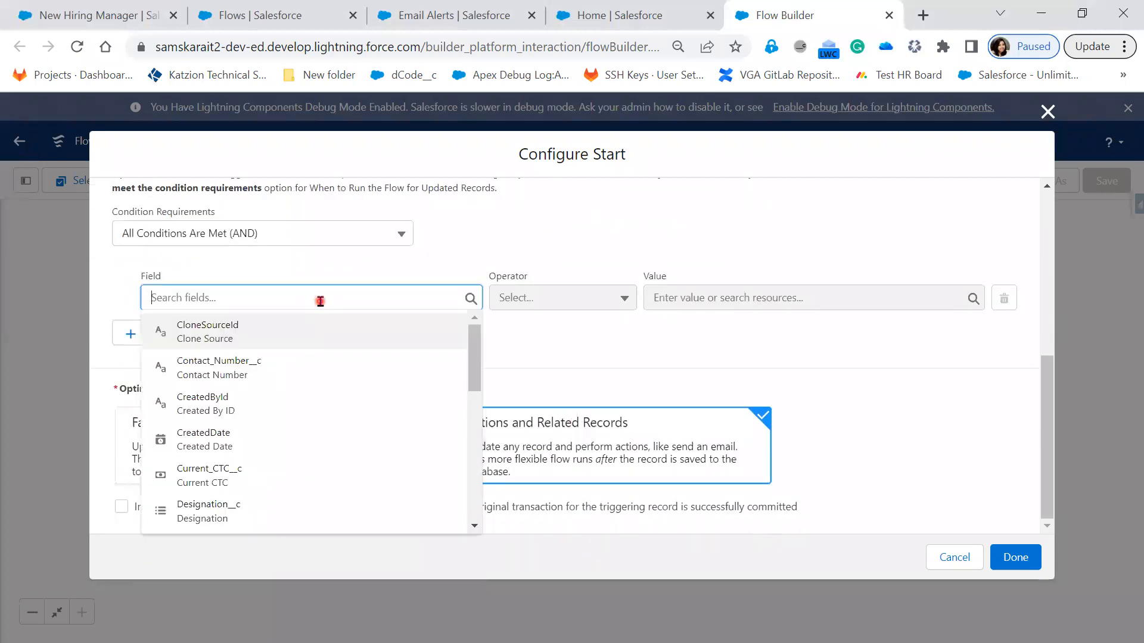
pyautogui.scroll(-5, 369, 476)
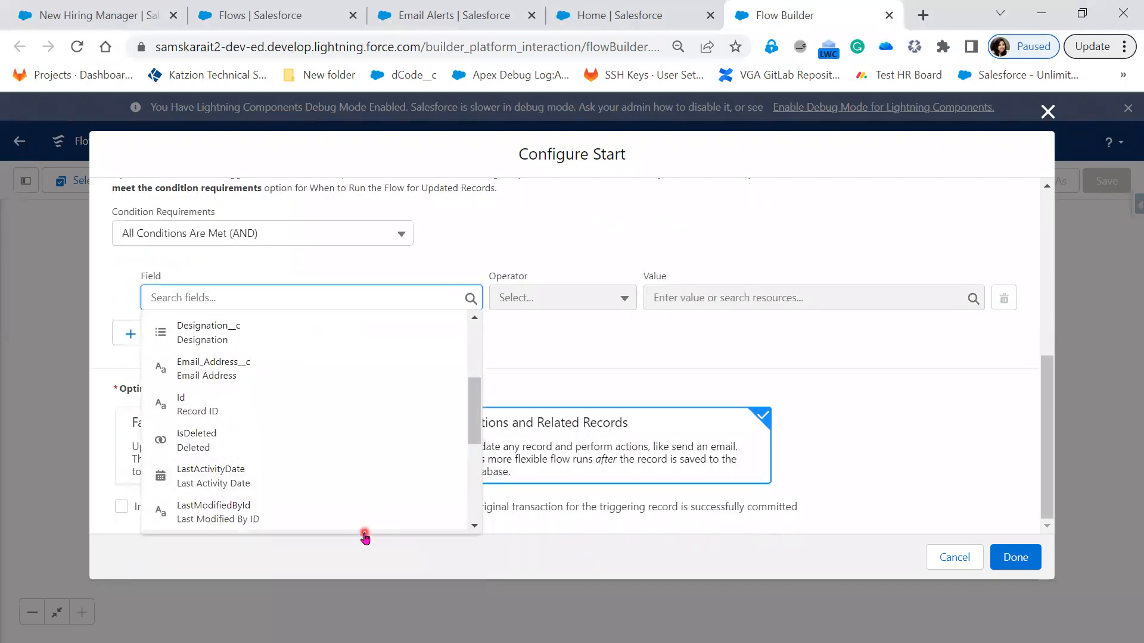
pyautogui.scroll(-1, 365, 521)
pyautogui.scroll(8, 365, 516)
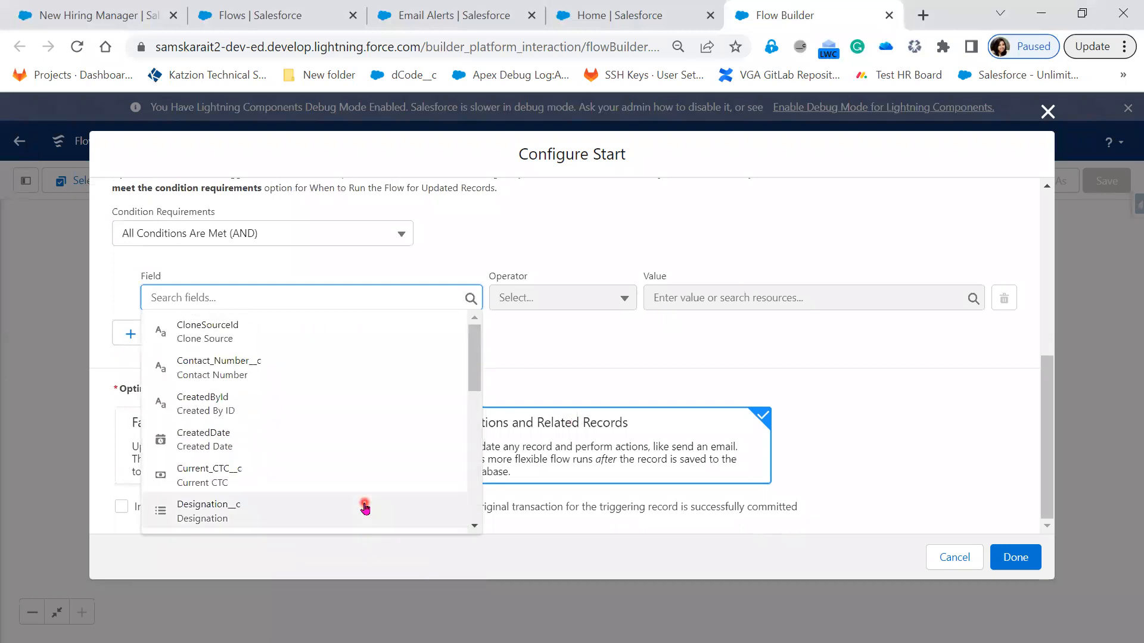
pyautogui.scroll(-5, 308, 511)
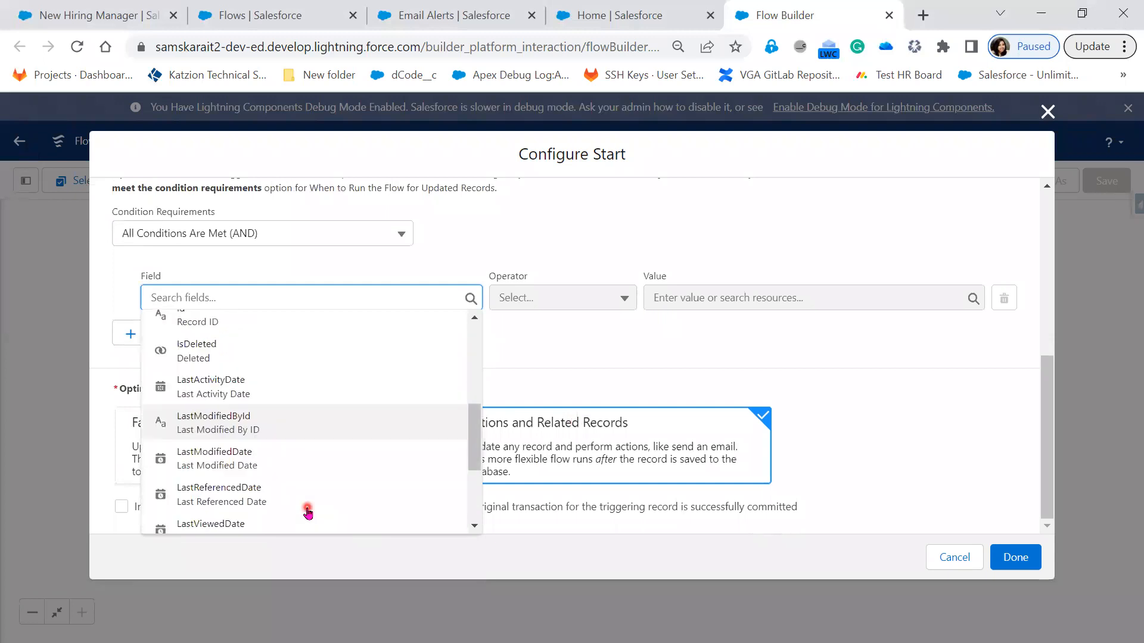
pyautogui.scroll(-3, 307, 511)
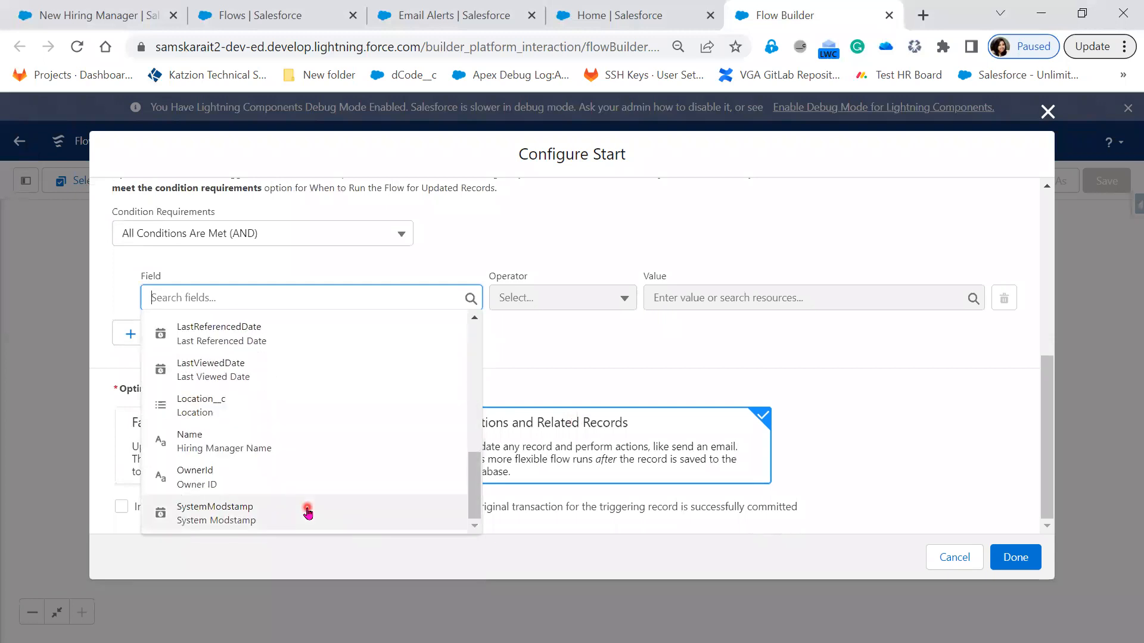
pyautogui.scroll(3, 307, 511)
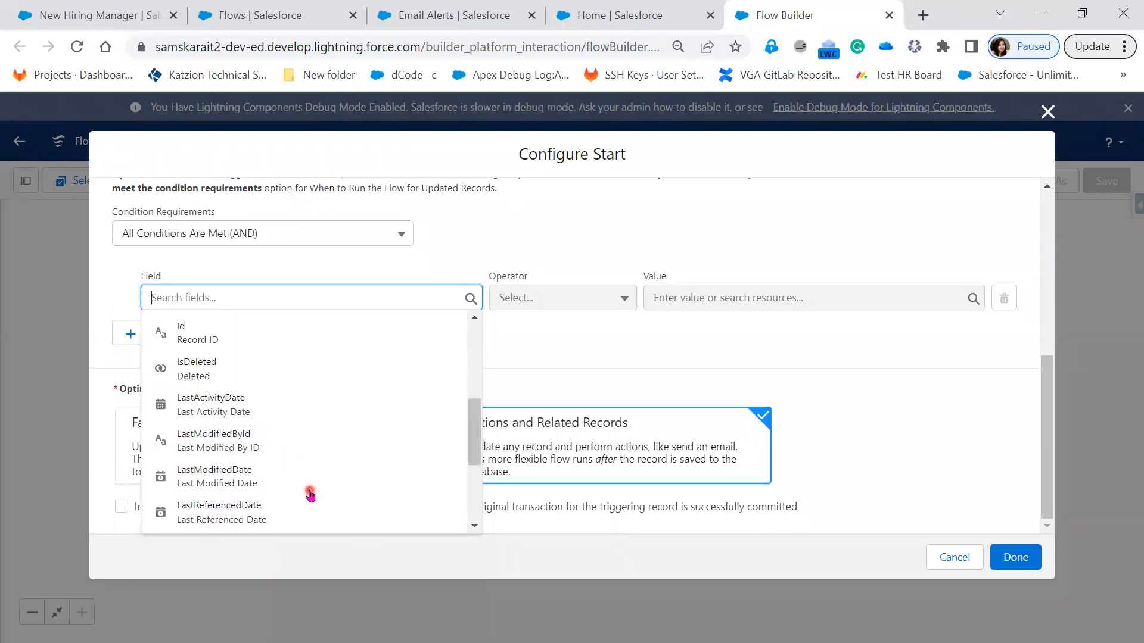
pyautogui.scroll(2, 309, 494)
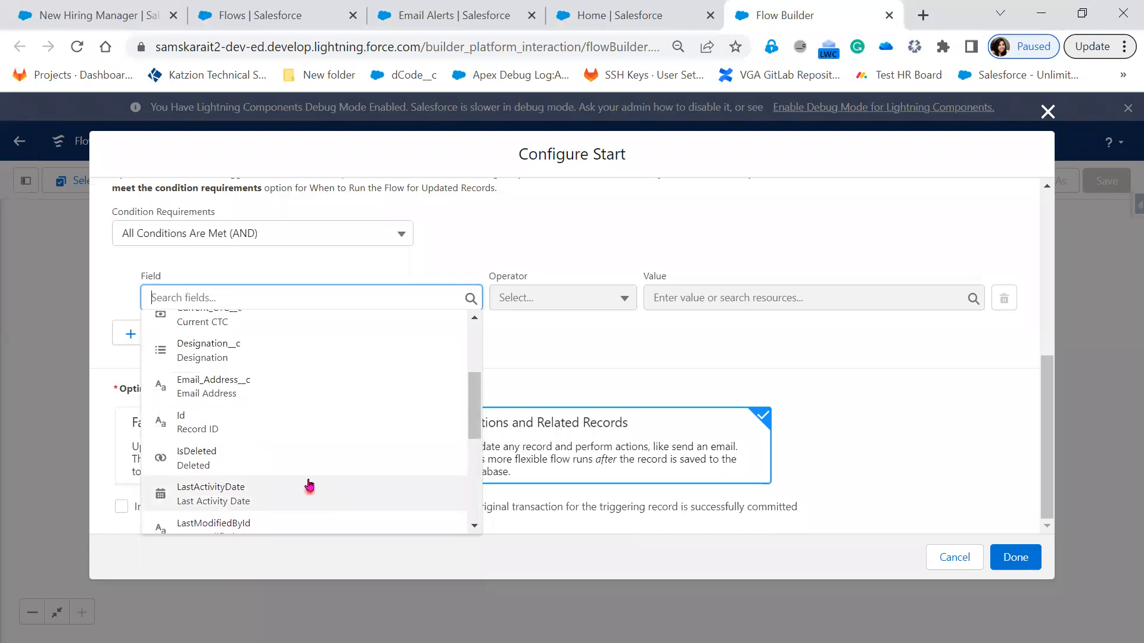
pyautogui.click(301, 395)
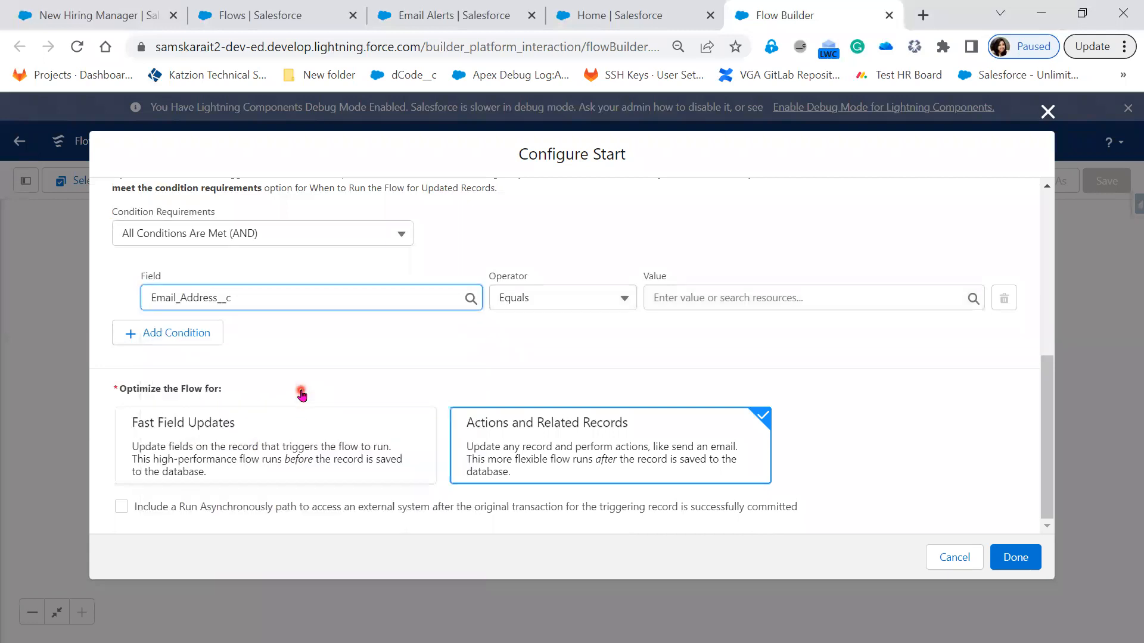
# Step: Set the operator of the email address entry condition to Does Not Equal
pyautogui.click(575, 296)
pyautogui.click(561, 369)
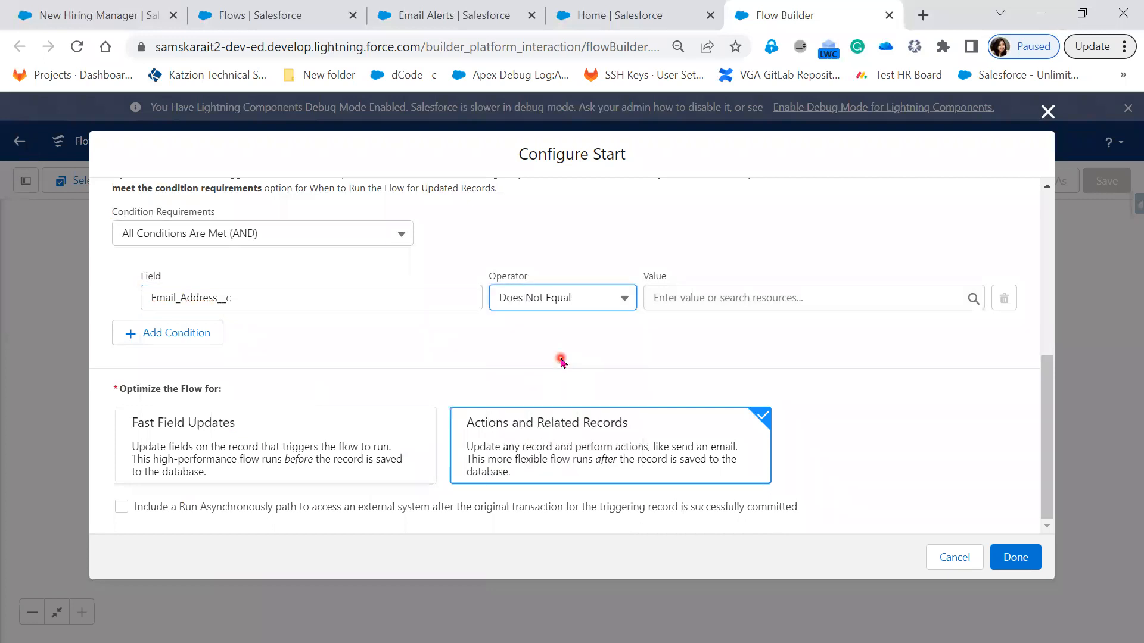
pyautogui.click(558, 303)
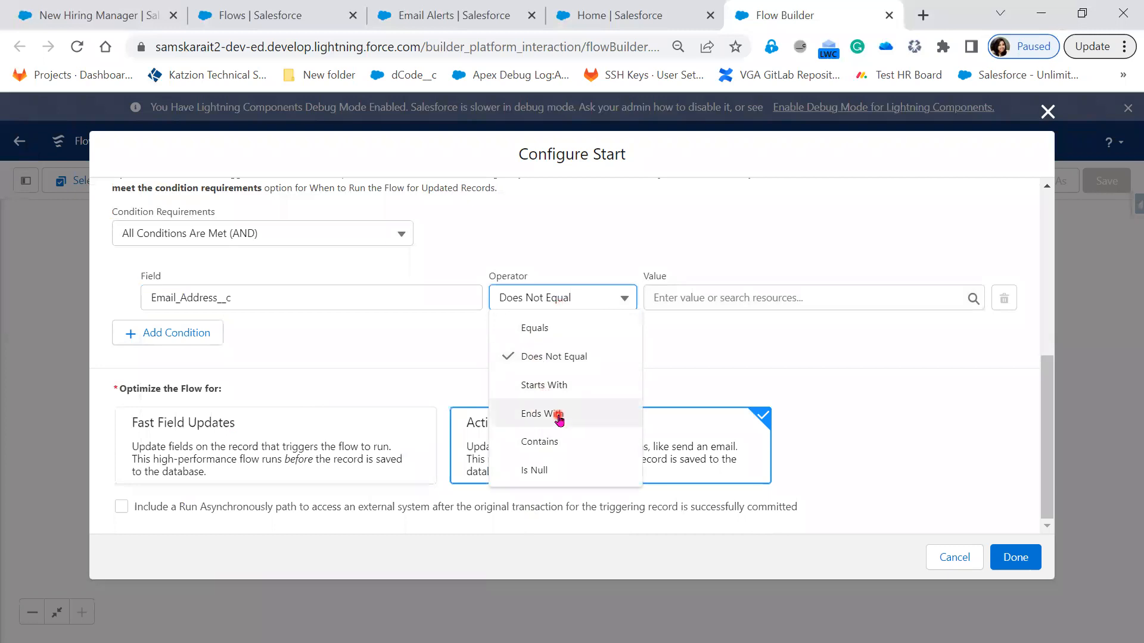
pyautogui.click(595, 361)
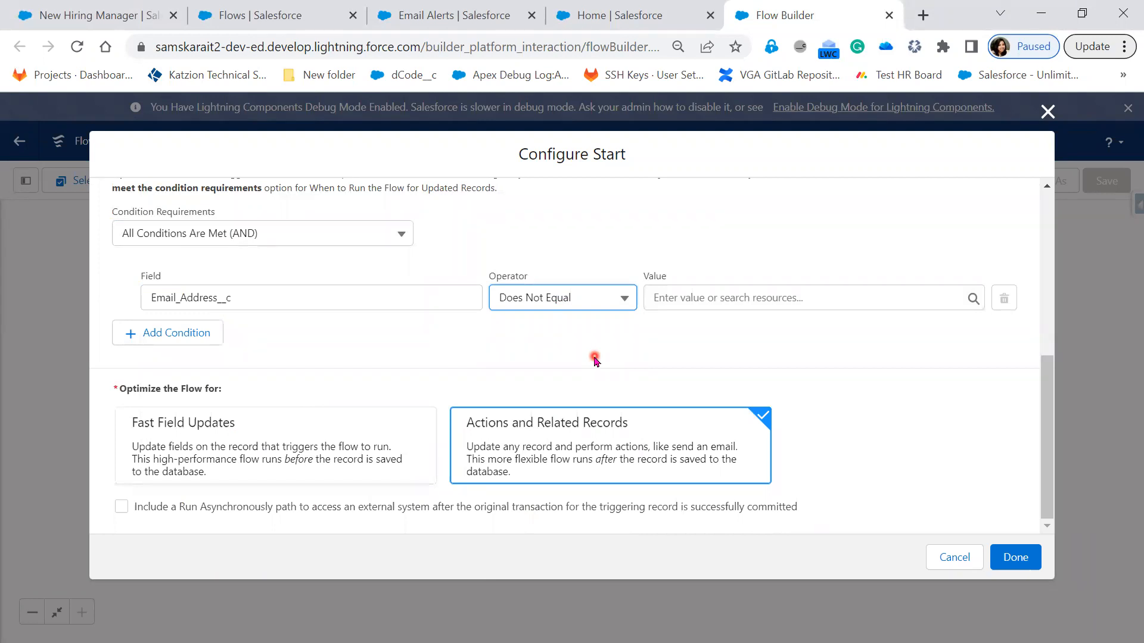
pyautogui.click(737, 345)
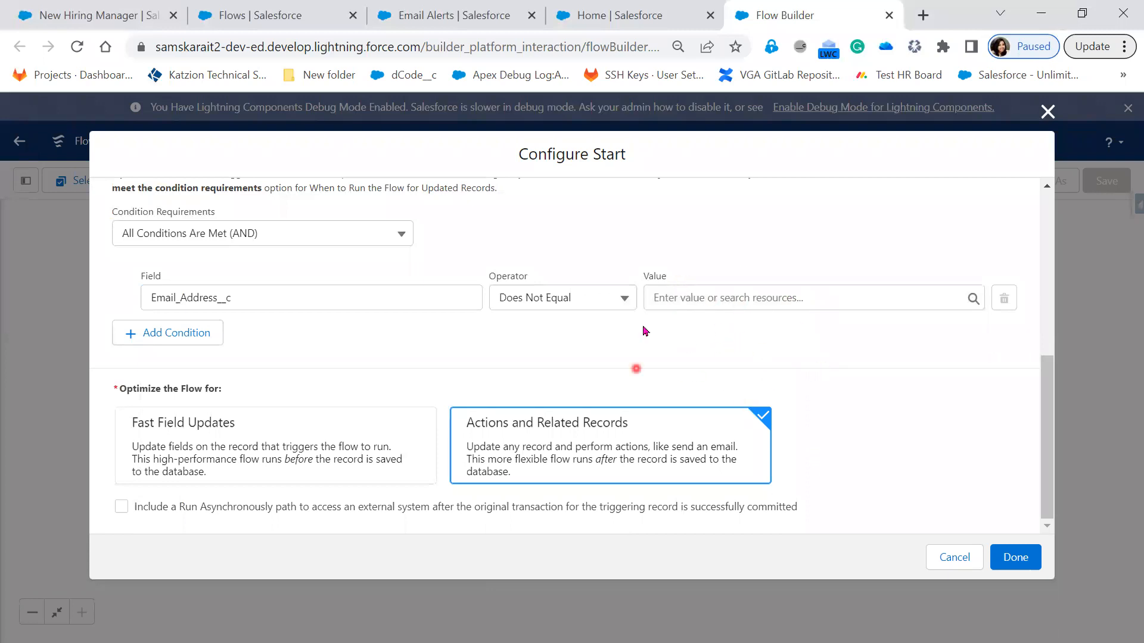
# Step: Set the value of the email address condition to $GlobalConstant.EmptyString, clearing it once and choosing it again
pyautogui.click(765, 292)
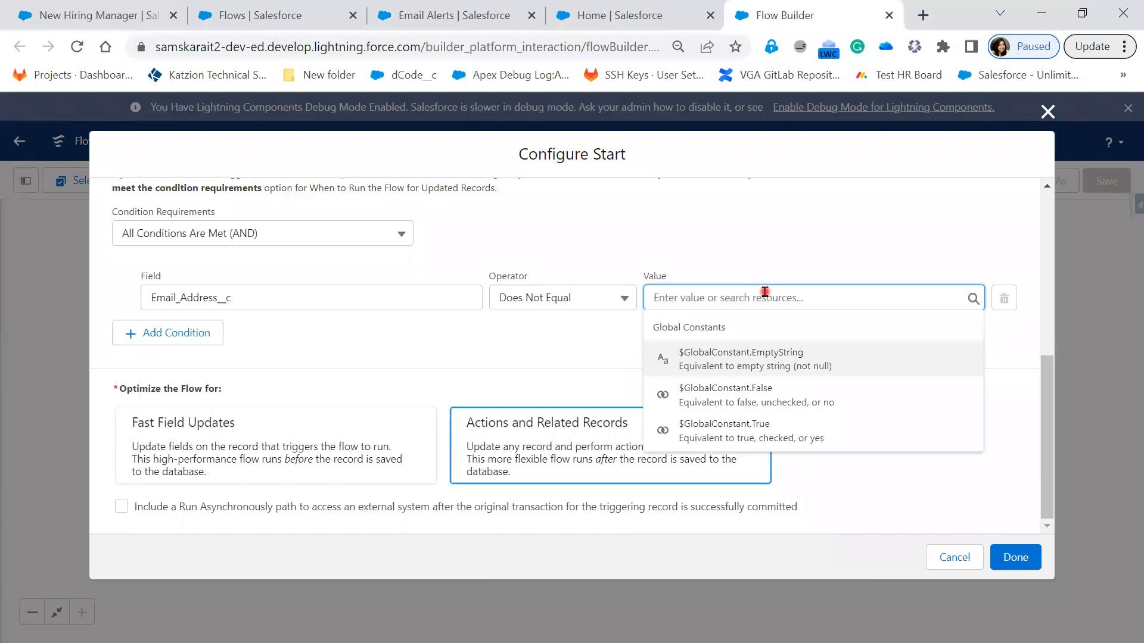
pyautogui.click(776, 359)
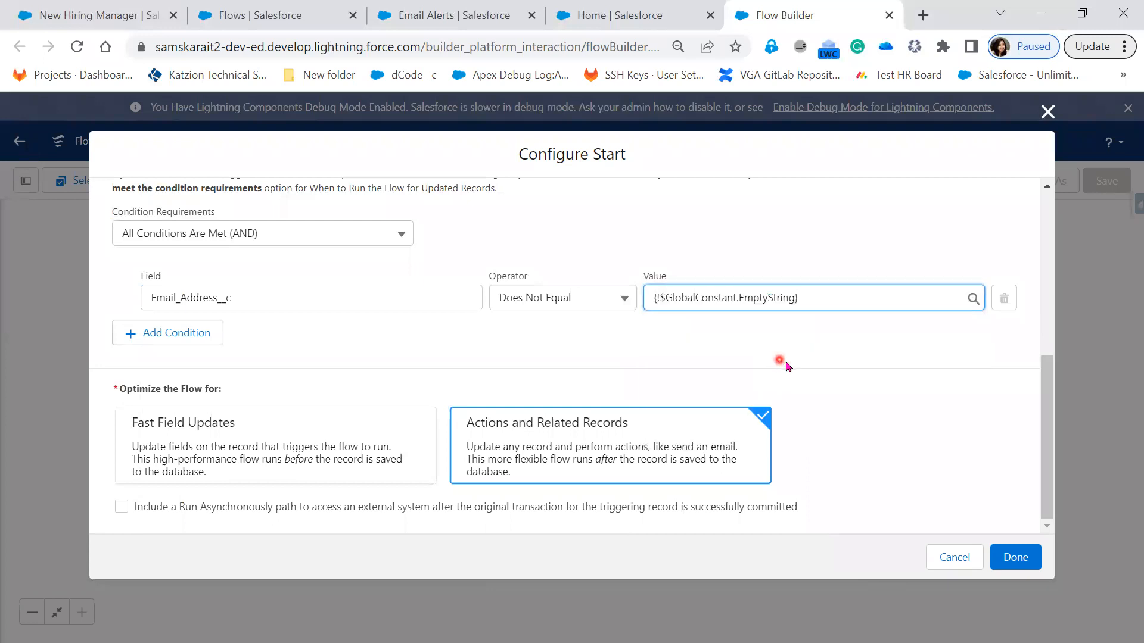
pyautogui.click(845, 403)
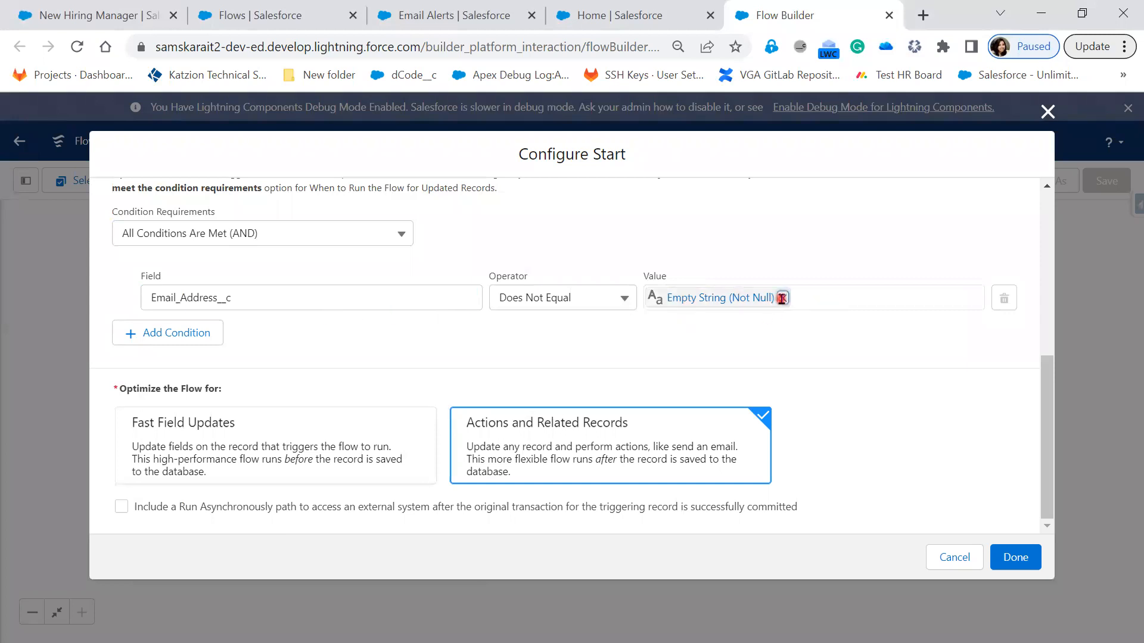
pyautogui.click(782, 298)
pyautogui.click(775, 300)
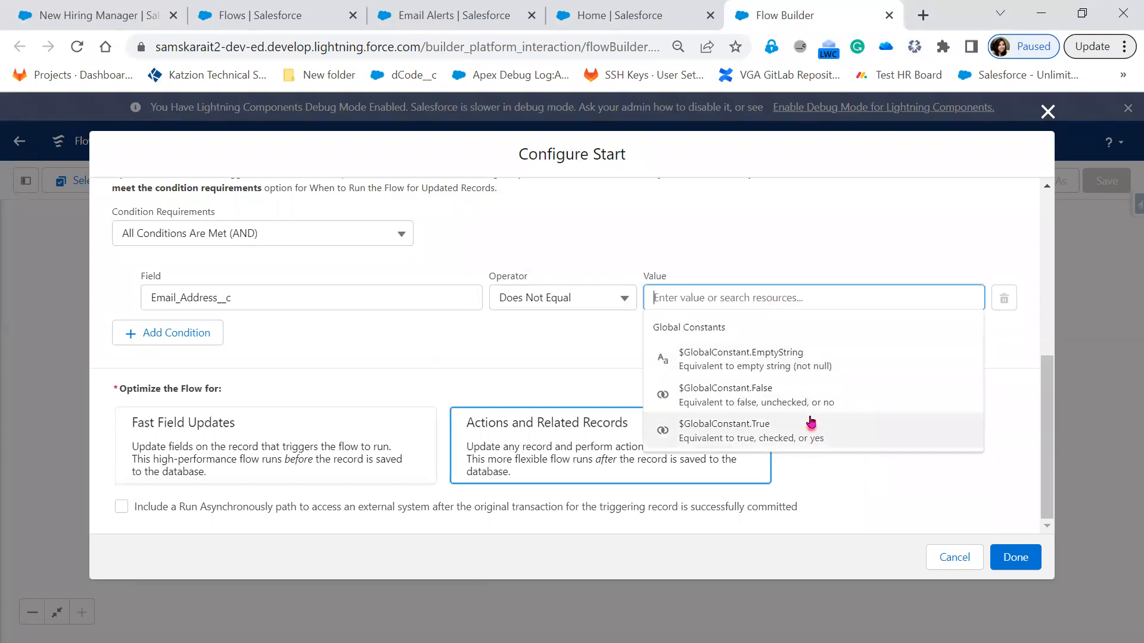
pyautogui.click(842, 364)
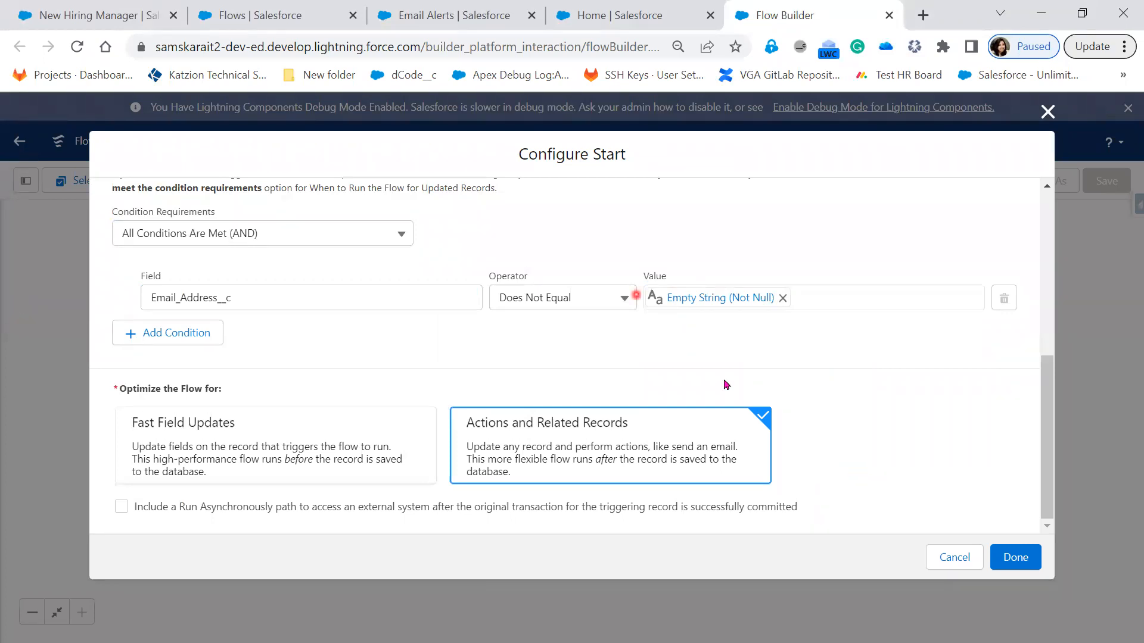
# Step: Try the Is Null operator with the value $GlobalConstant.True in the email address condition
pyautogui.scroll(2, 879, 452)
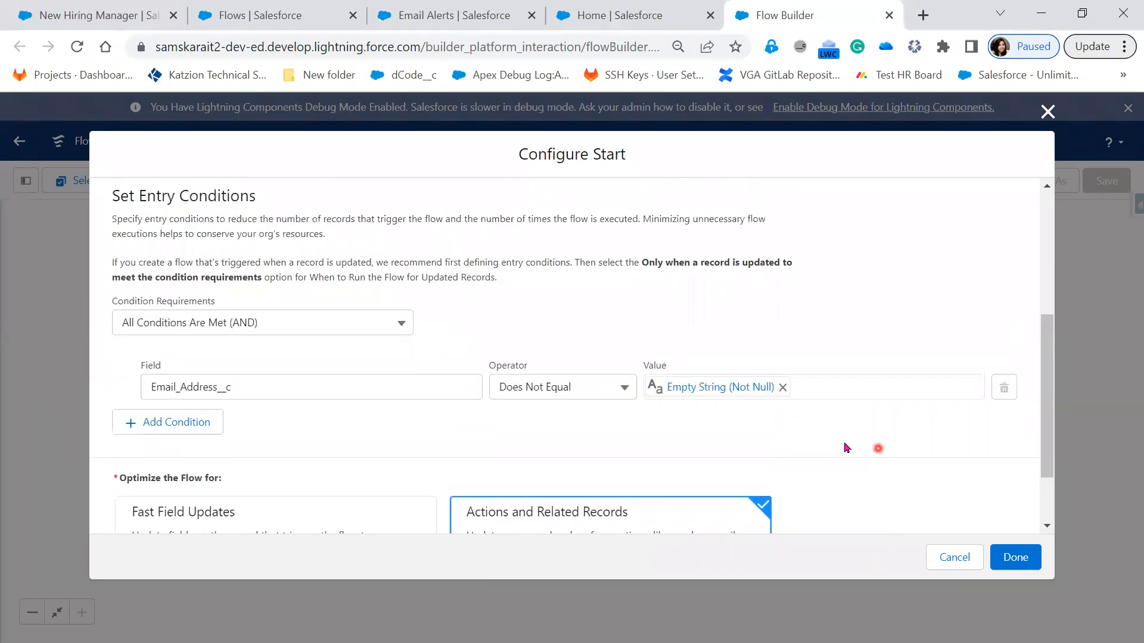
pyautogui.click(603, 385)
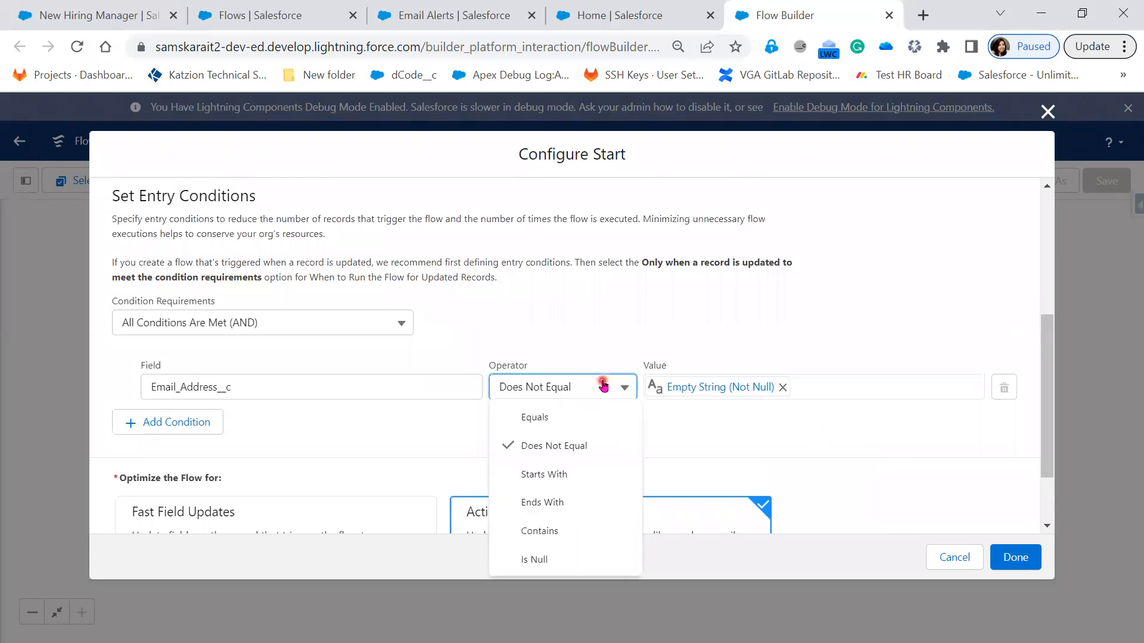
pyautogui.click(600, 563)
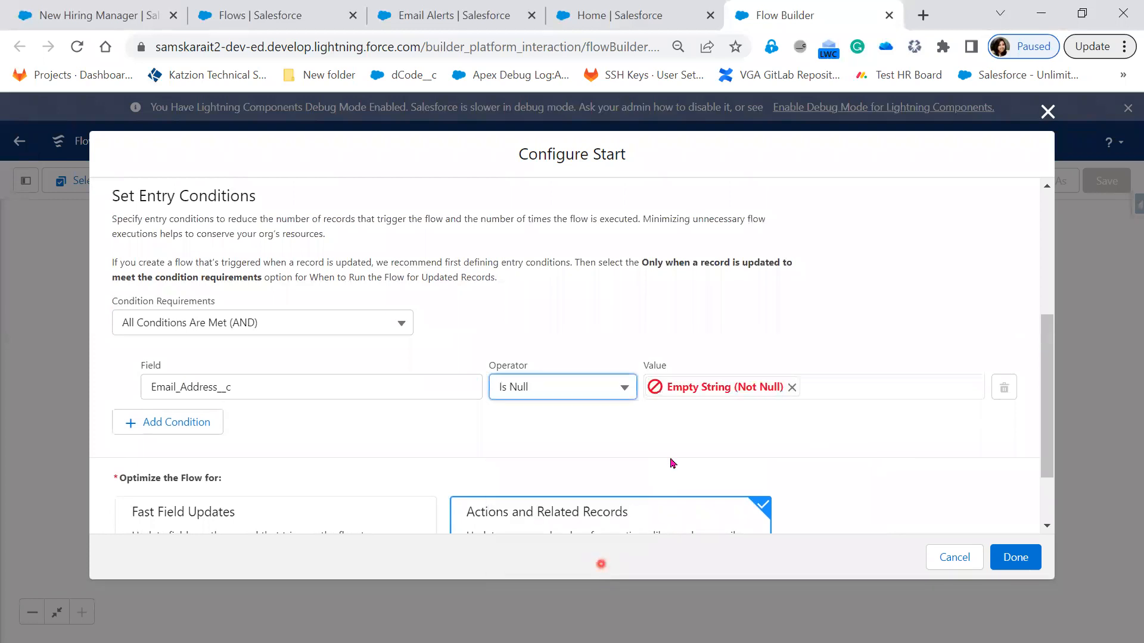
pyautogui.click(792, 387)
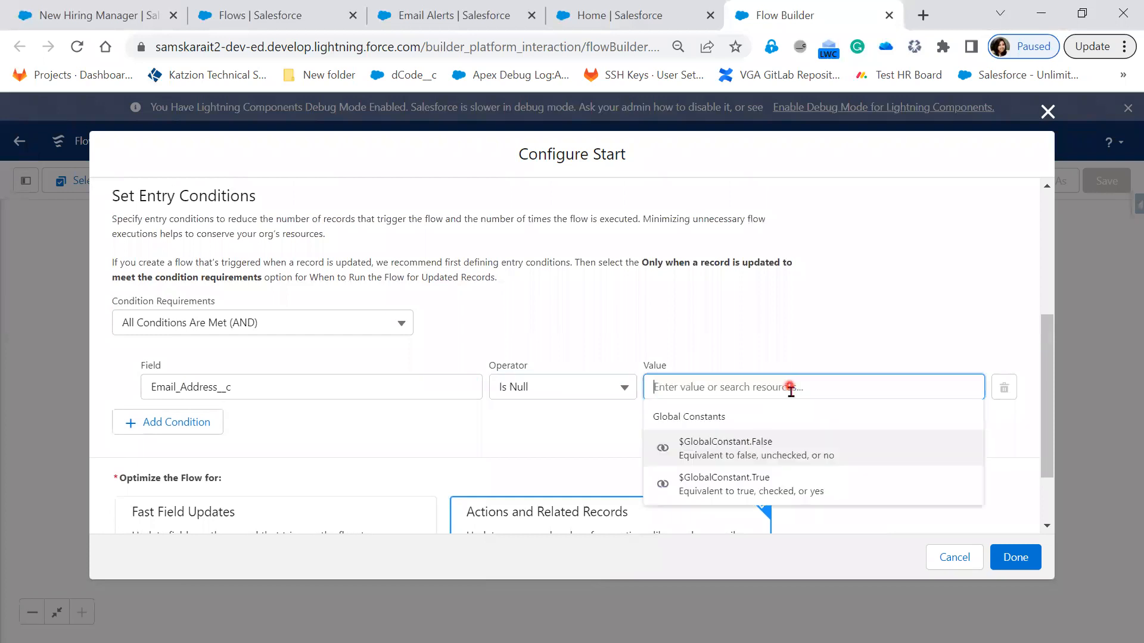
pyautogui.click(808, 487)
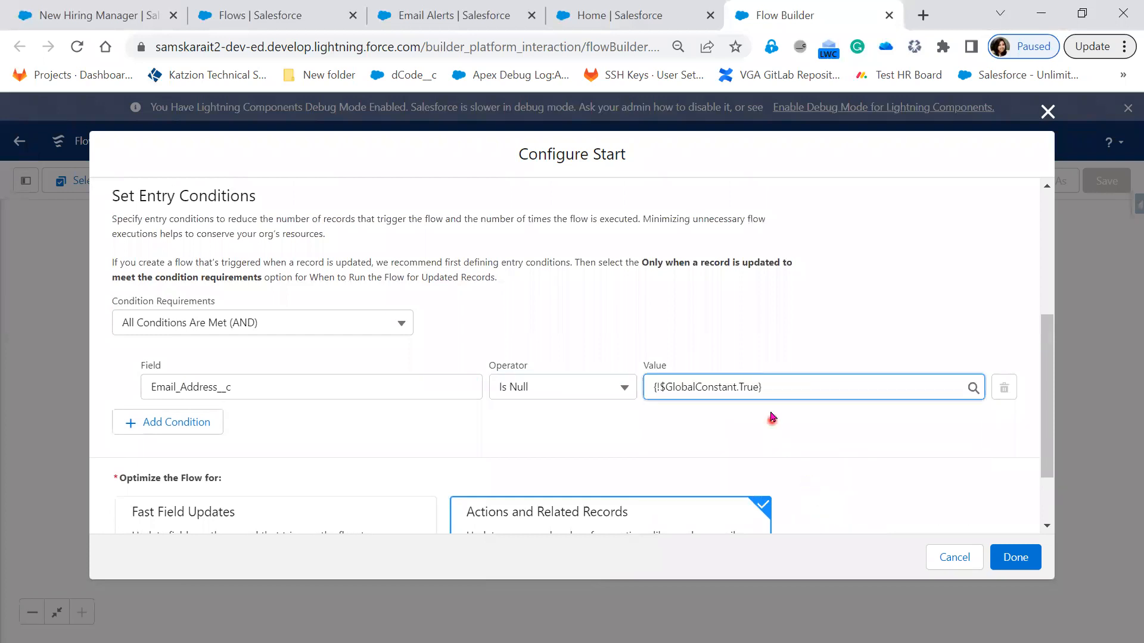
pyautogui.click(767, 389)
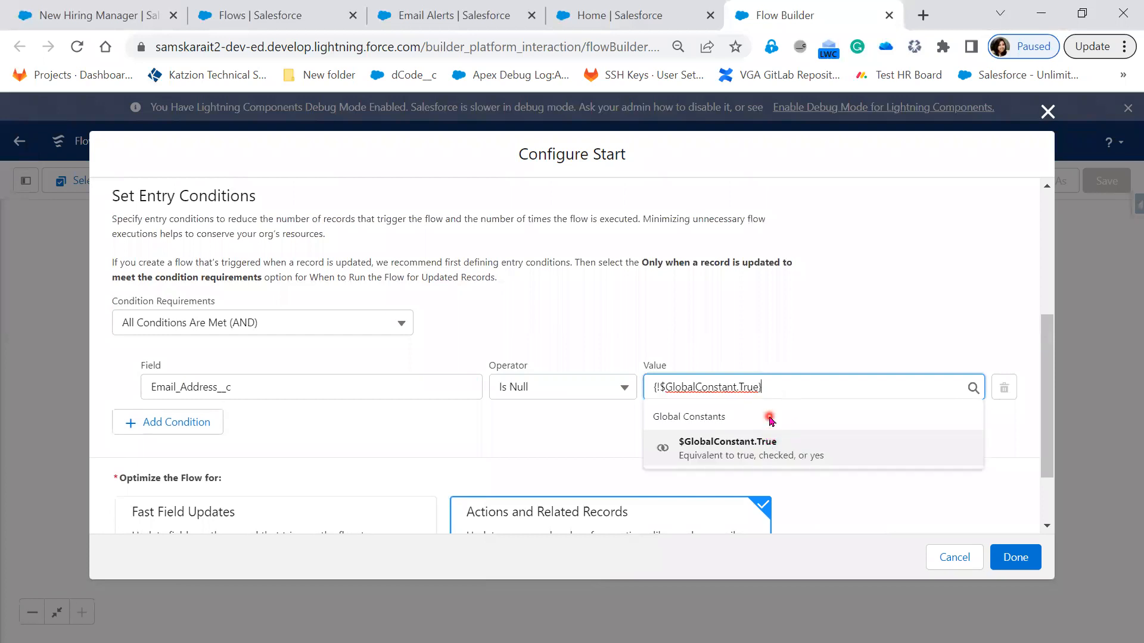
# Step: Return the email address condition to Does Not Equal $GlobalConstant.EmptyString and finish the start configuration
pyautogui.click(602, 389)
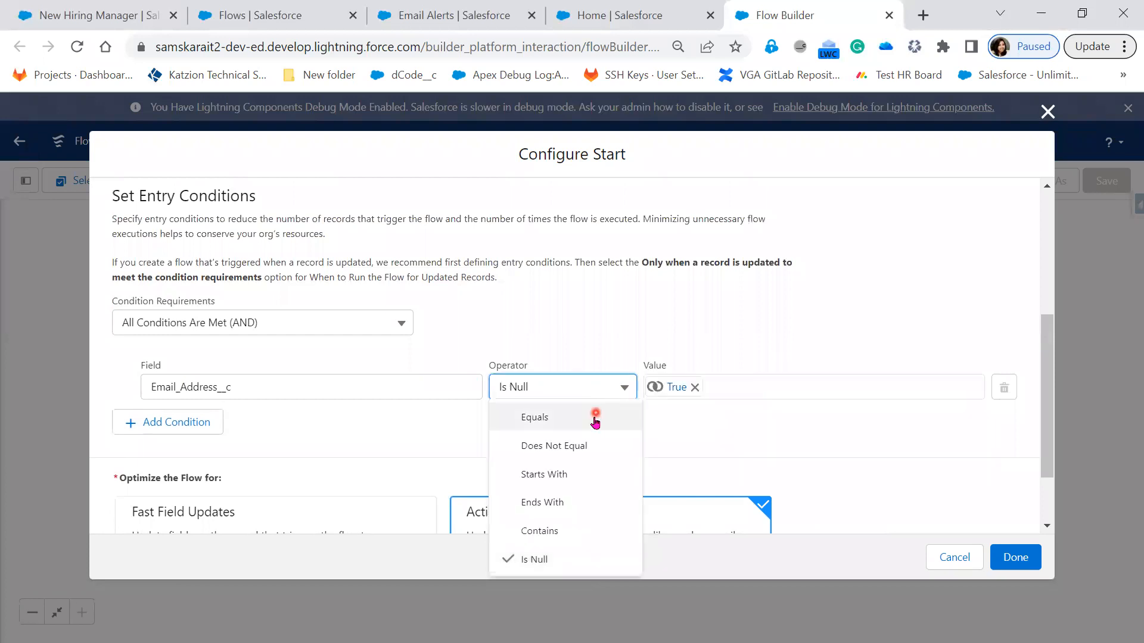
pyautogui.click(585, 455)
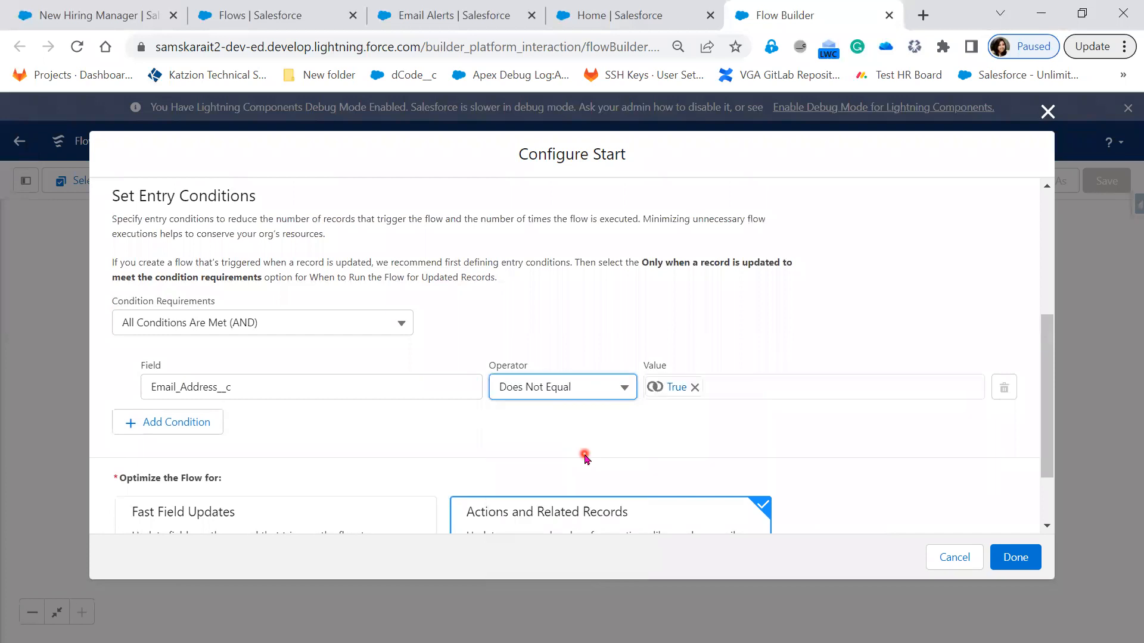
pyautogui.click(695, 388)
pyautogui.click(695, 388)
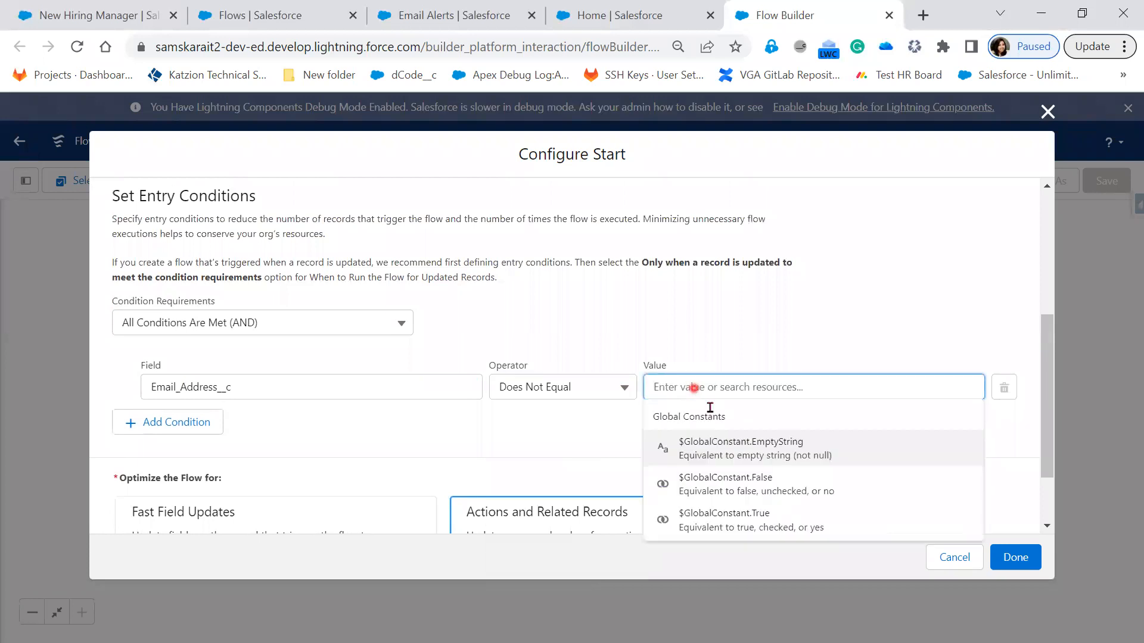
pyautogui.click(746, 451)
pyautogui.click(858, 433)
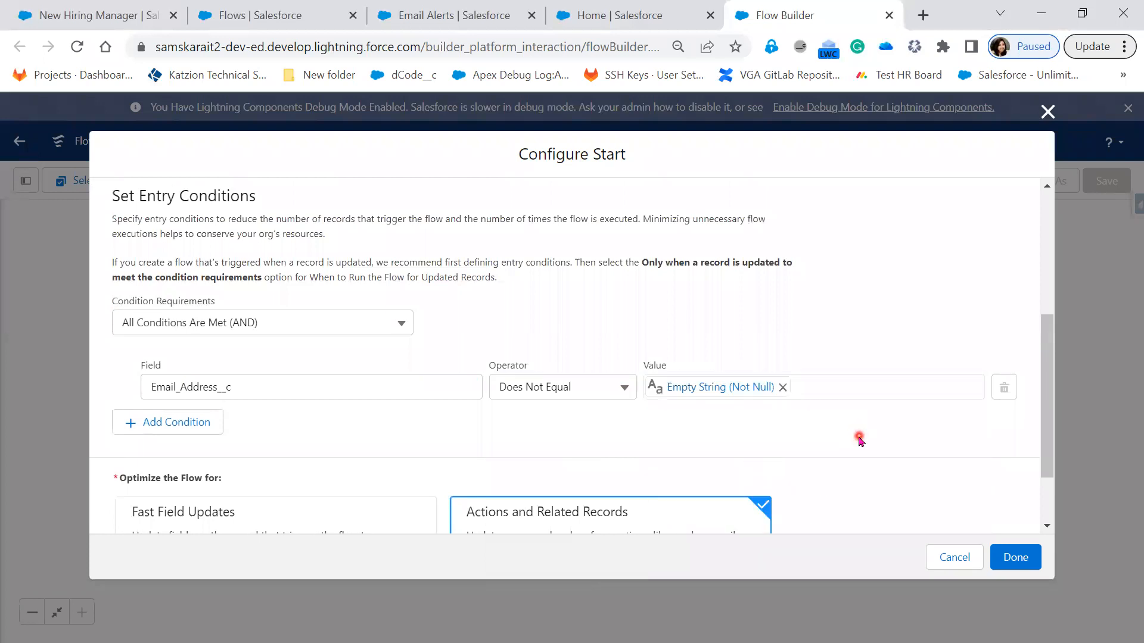
pyautogui.click(879, 469)
pyautogui.scroll(-2, 879, 469)
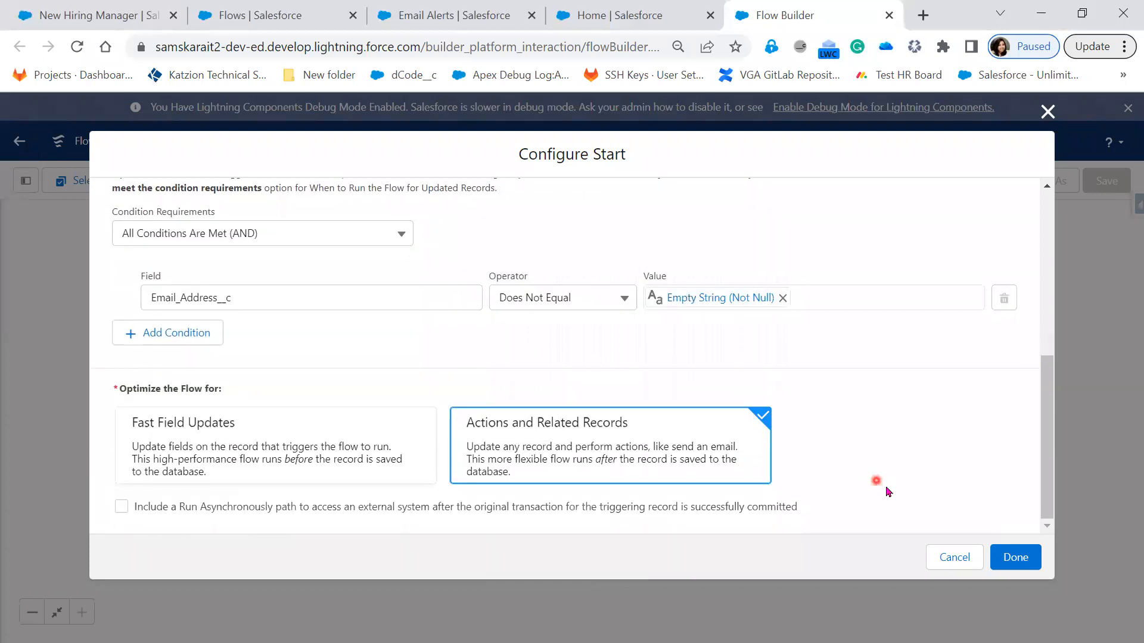
pyautogui.click(1016, 558)
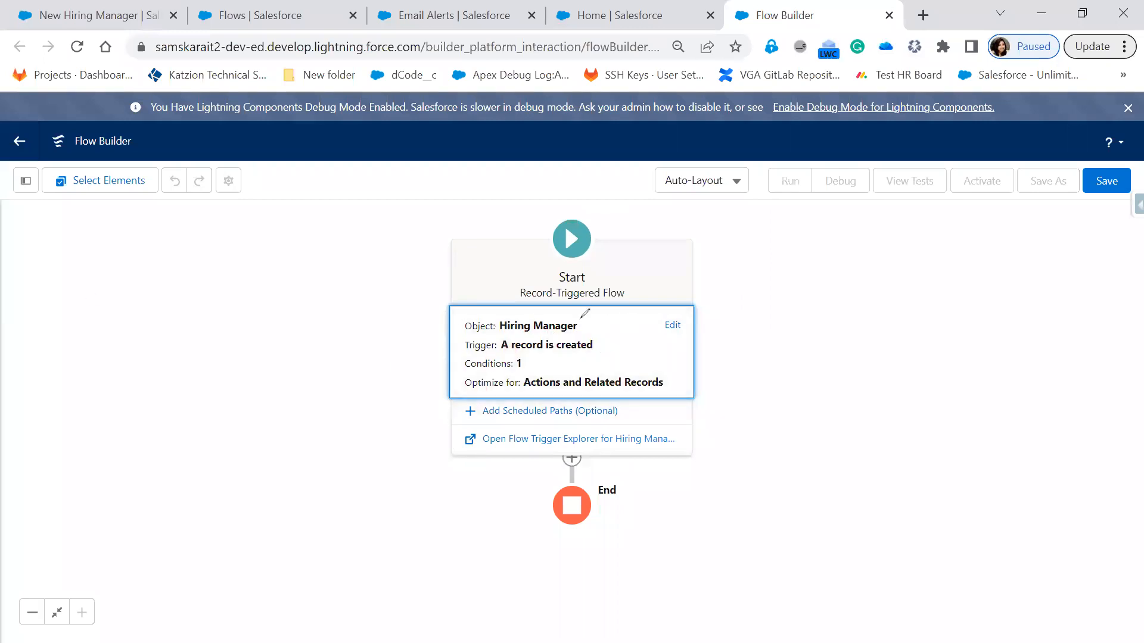
pyautogui.moveTo(584, 316)
pyautogui.mouseDown()
pyautogui.moveTo(626, 310)
pyautogui.moveTo(604, 342)
pyautogui.moveTo(622, 332)
pyautogui.mouseUp()
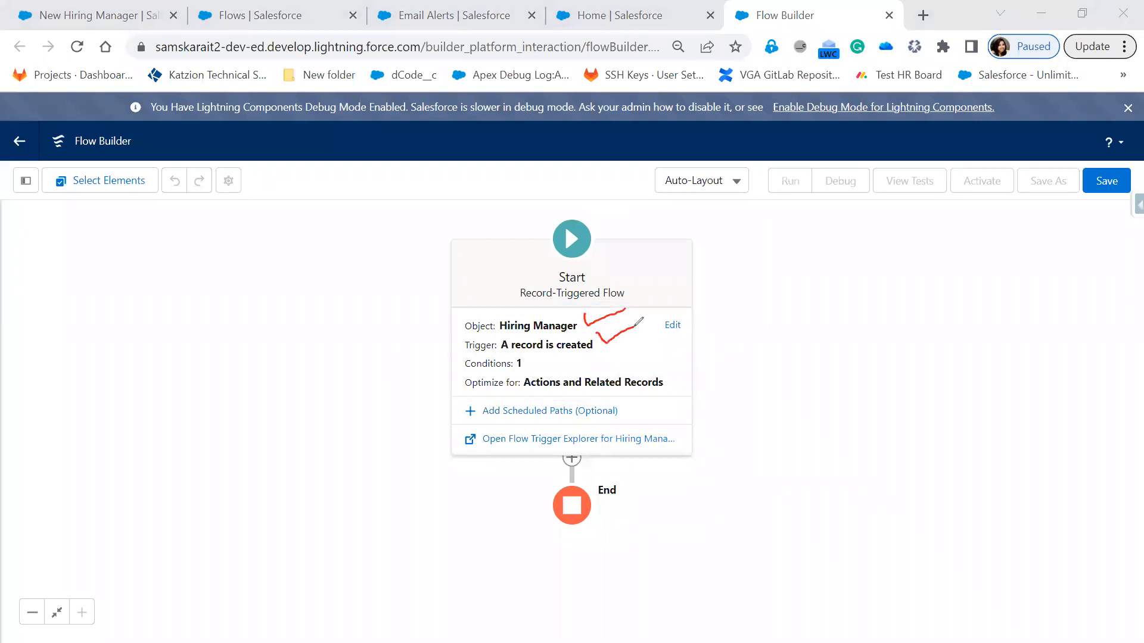
pyautogui.moveTo(528, 360)
pyautogui.mouseDown()
pyautogui.moveTo(620, 361)
pyautogui.moveTo(635, 343)
pyautogui.mouseUp()
pyautogui.click(648, 360)
pyautogui.moveTo(649, 339)
pyautogui.mouseDown()
pyautogui.moveTo(647, 354)
pyautogui.moveTo(678, 326)
pyautogui.moveTo(686, 340)
pyautogui.mouseUp()
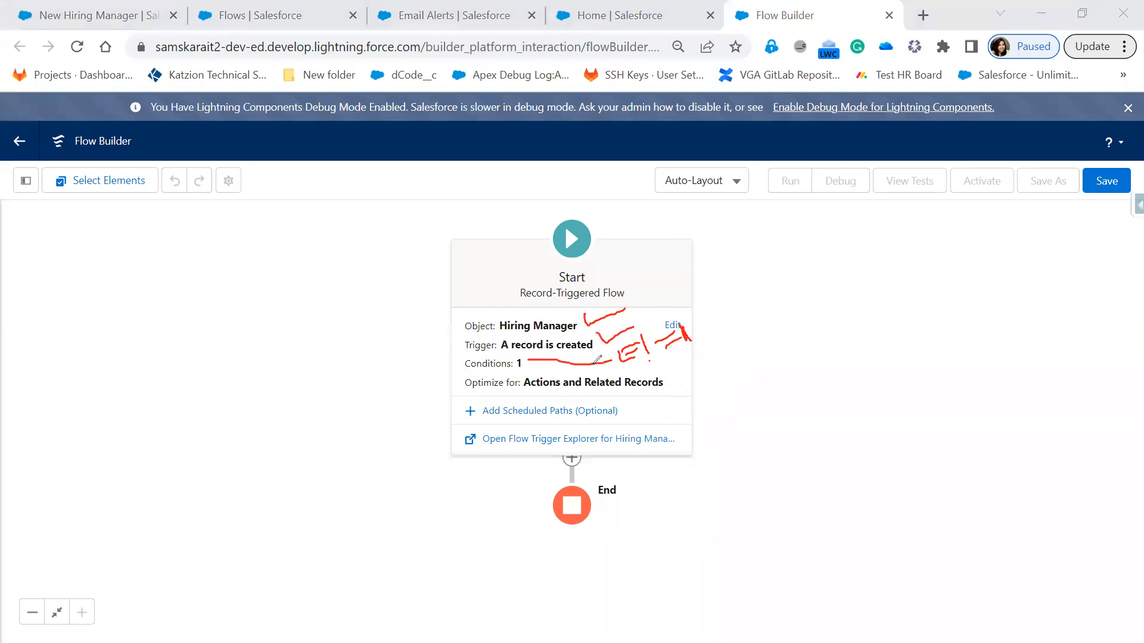
pyautogui.moveTo(459, 316)
pyautogui.mouseDown()
pyautogui.moveTo(459, 360)
pyautogui.moveTo(614, 356)
pyautogui.moveTo(543, 309)
pyautogui.moveTo(460, 319)
pyautogui.mouseUp()
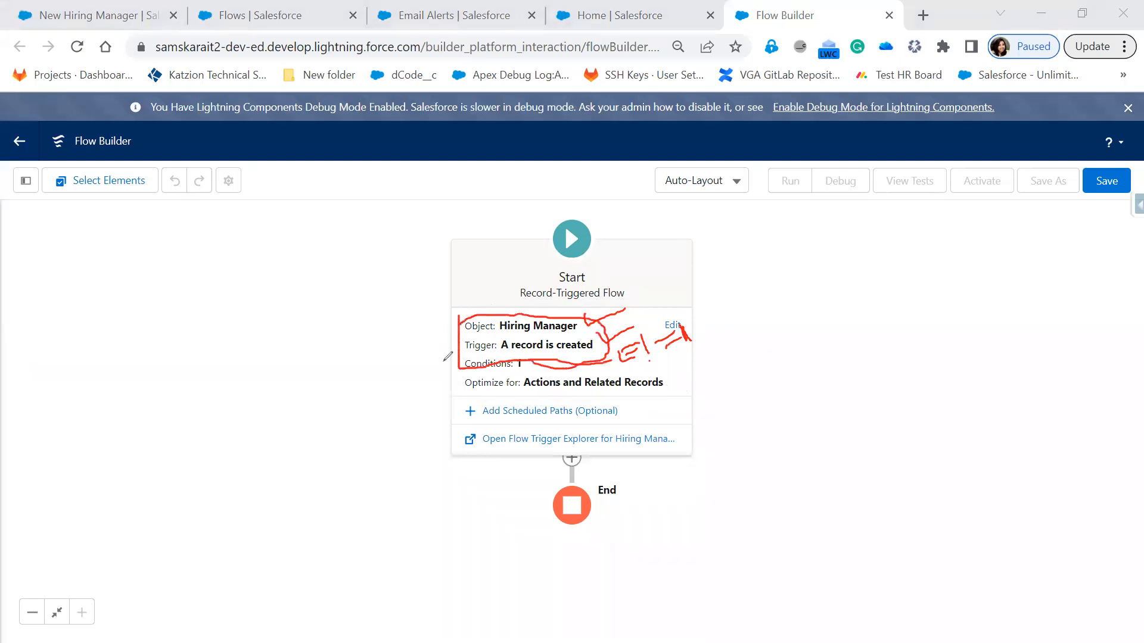
pyautogui.press('e')
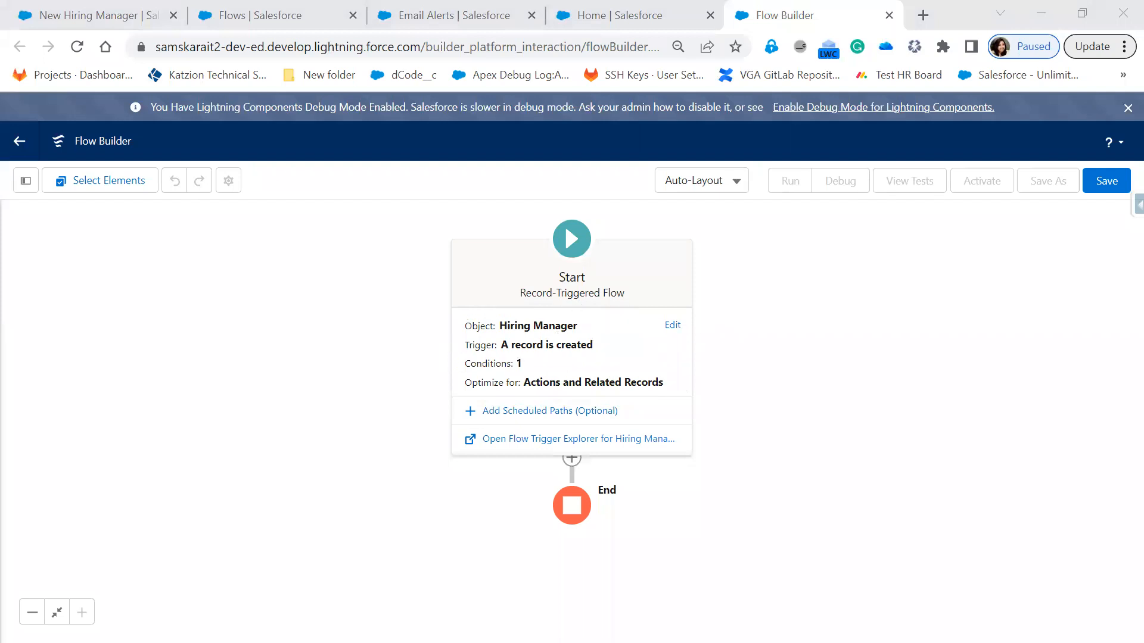
pyautogui.click(806, 334)
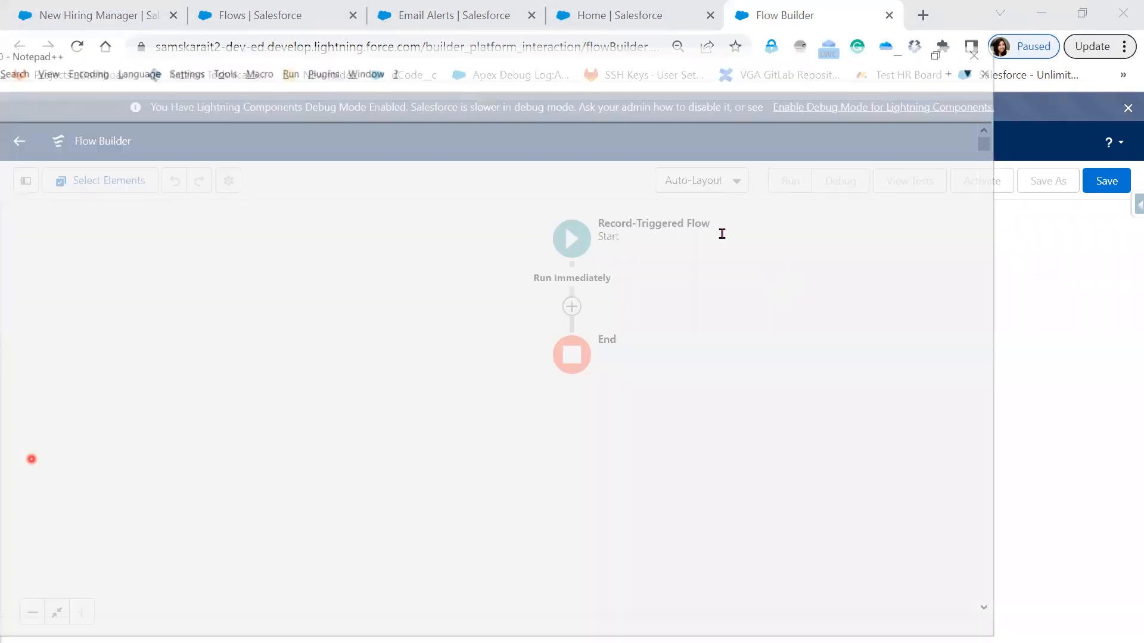
# Step: Switch to Notepad++ and append "--> Done" to the Object, Fields and When to Fire requirement lines
pyautogui.hotkey('alt', 'Tab')
pyautogui.click(433, 182)
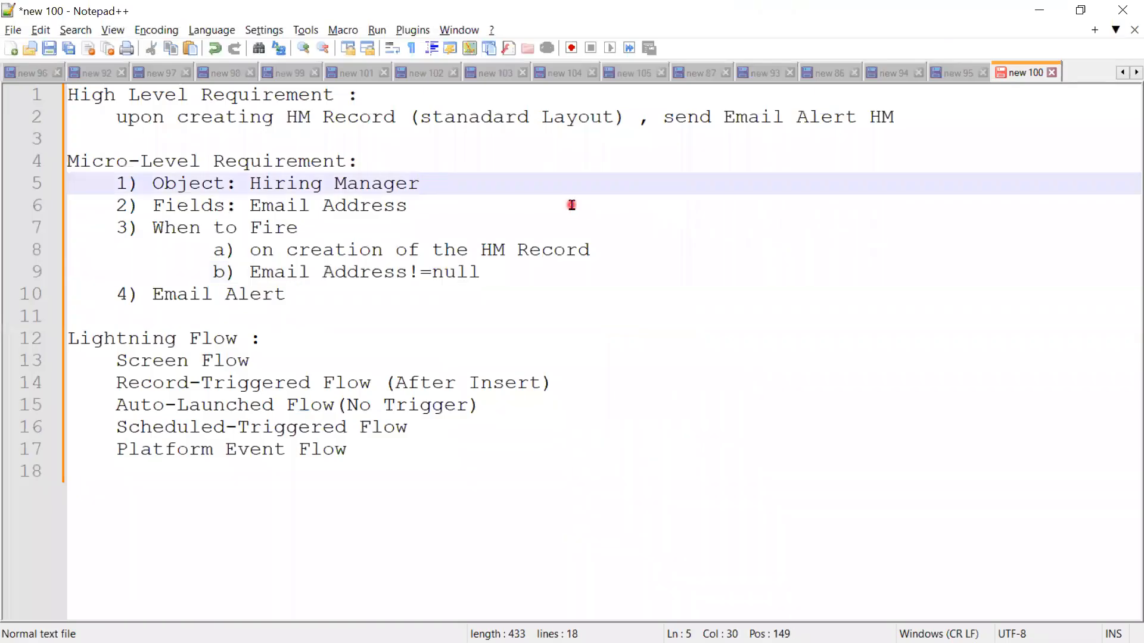
pyautogui.write('--C')
pyautogui.press('BackSpace')
pyautogui.write('> Done')
pyautogui.click(471, 204)
pyautogui.press('Tab')
pyautogui.write('--> Done')
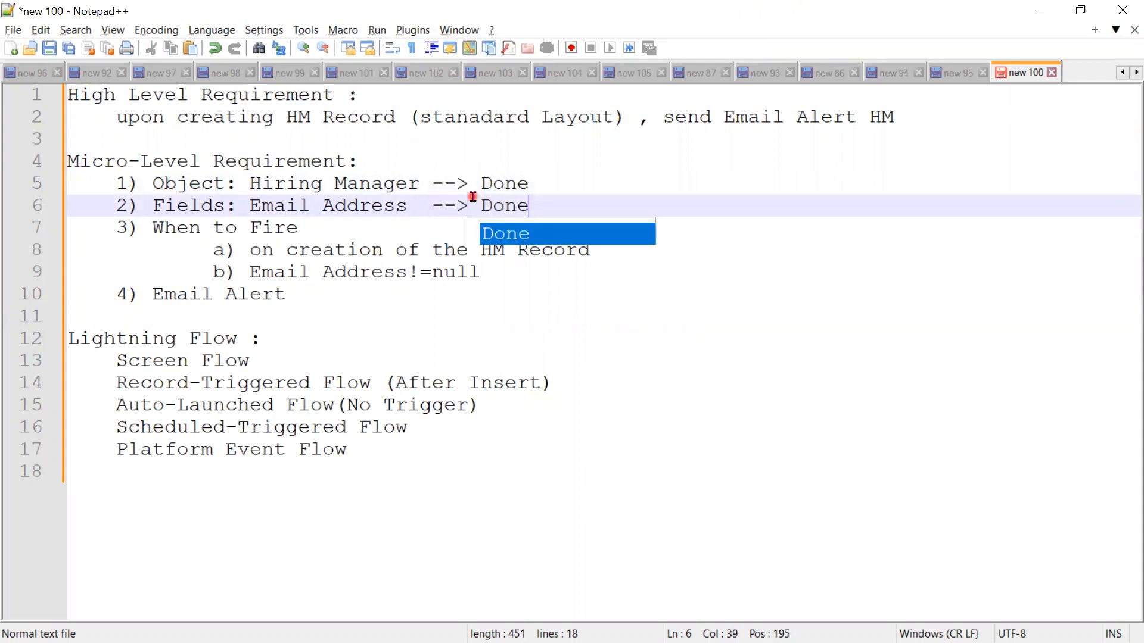
pyautogui.click(447, 228)
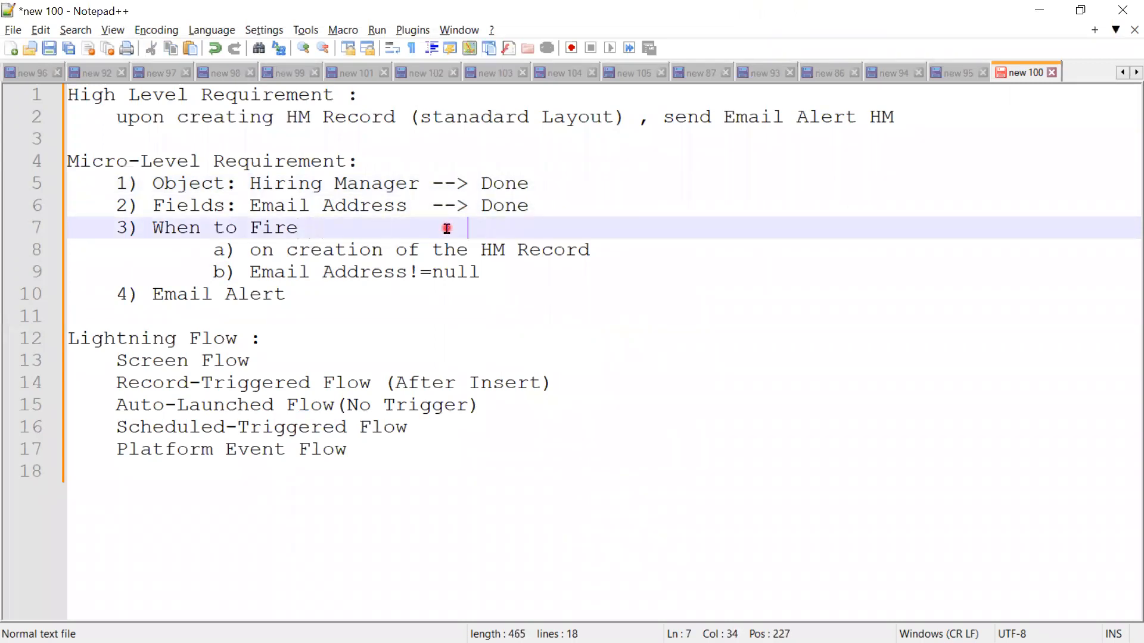
pyautogui.write('--> Done')
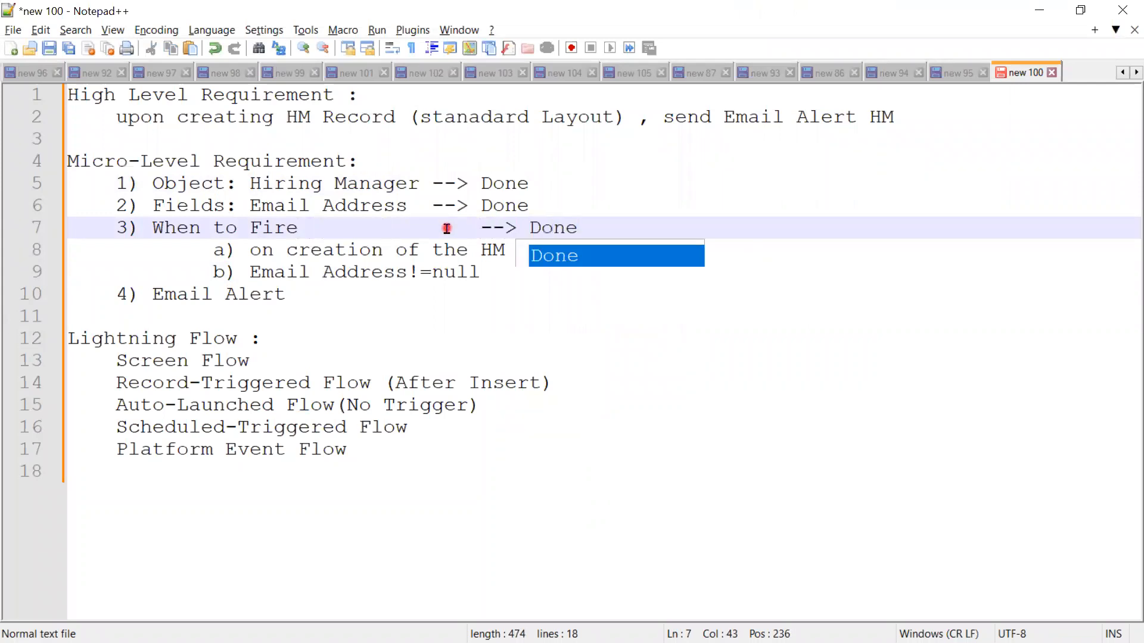
# Step: Prefix the Email Alert requirement in line 4) with "Action:" and return to Flow Builder
pyautogui.click(417, 309)
pyautogui.click(396, 285)
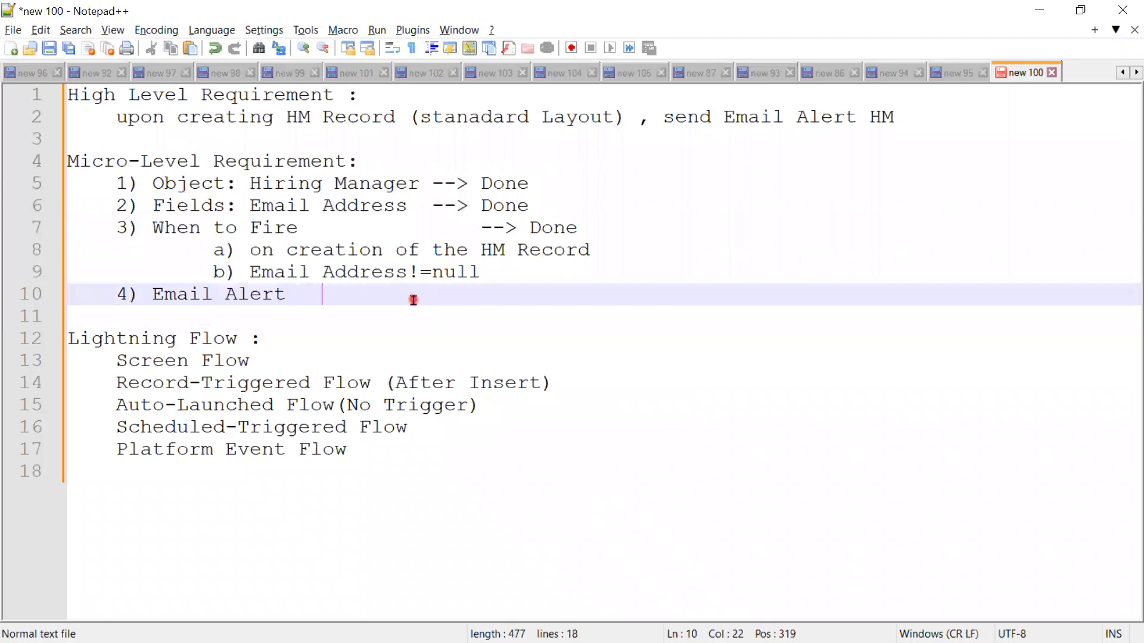
pyautogui.click(143, 295)
pyautogui.write('Action')
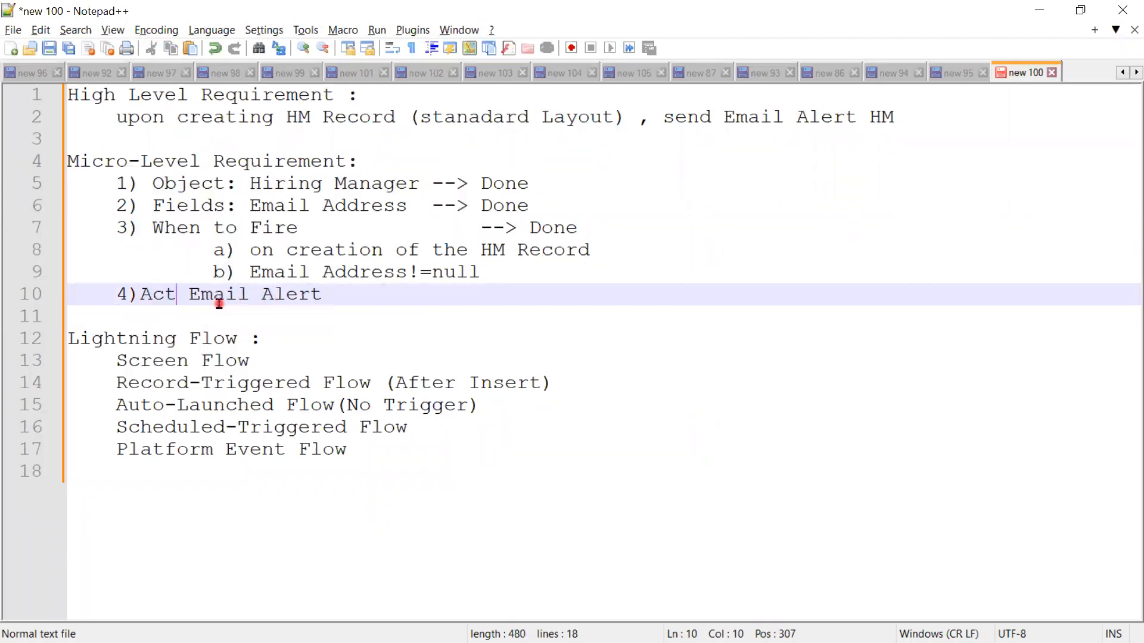
pyautogui.write(':')
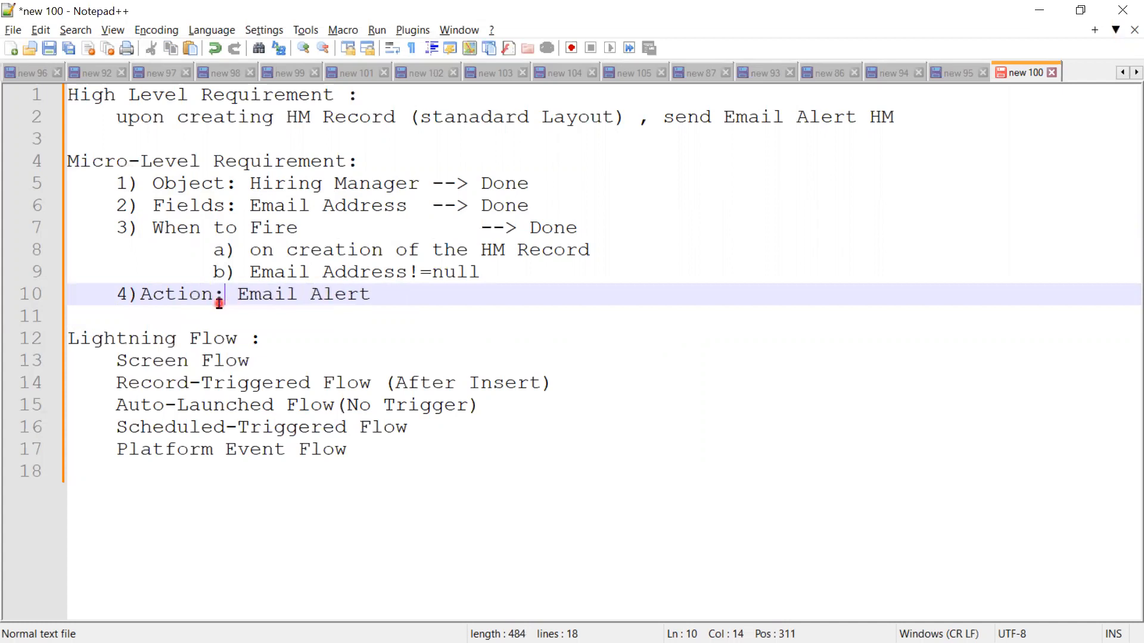
pyautogui.click(567, 290)
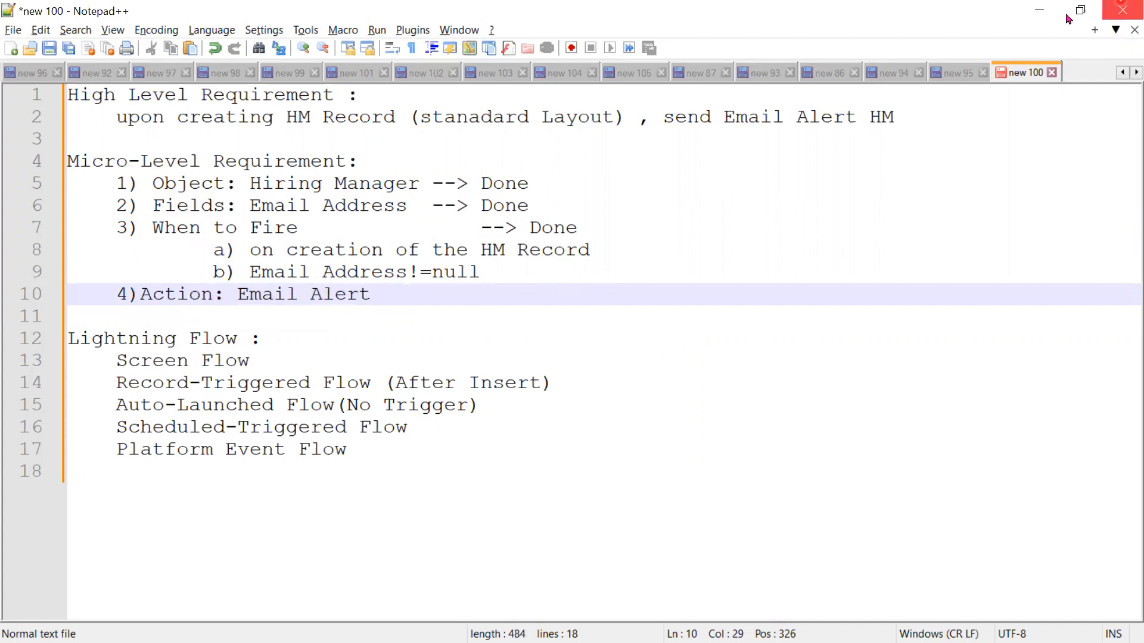
pyautogui.click(1040, 11)
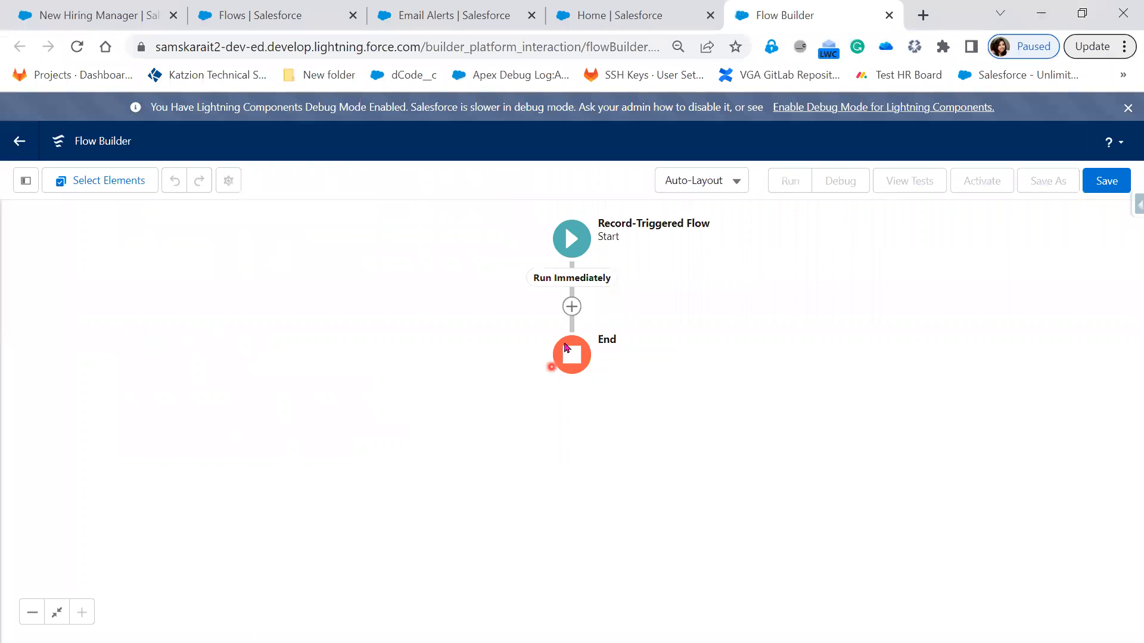
# Step: Add an Action element to the Run Immediately path, between the Start and End elements
pyautogui.click(574, 306)
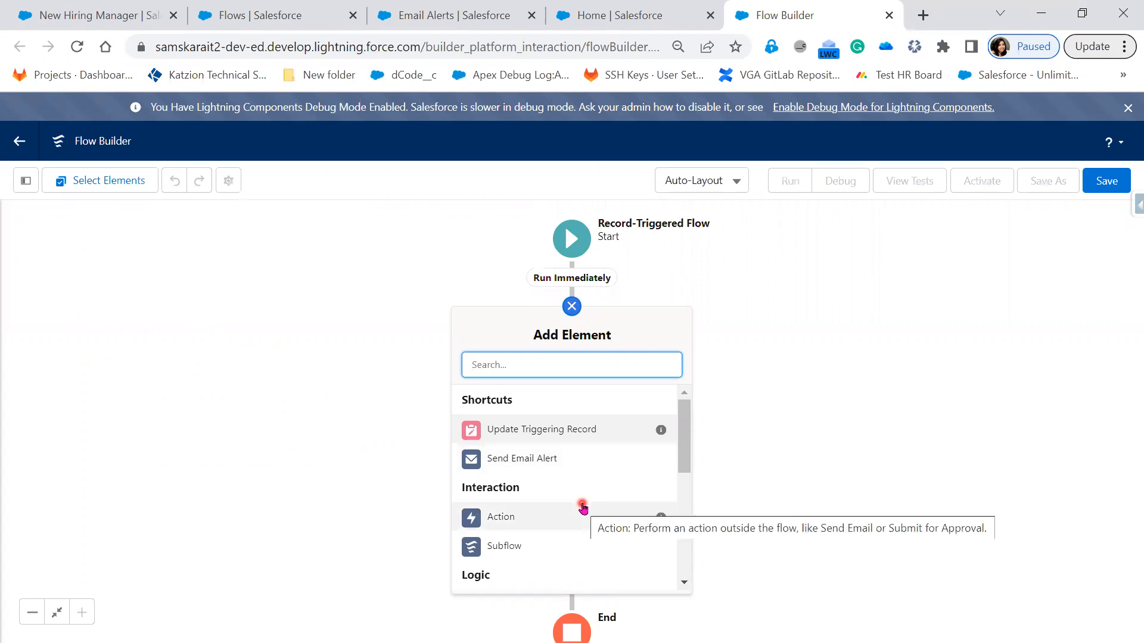
pyautogui.scroll(-3, 583, 507)
pyautogui.scroll(-2, 584, 507)
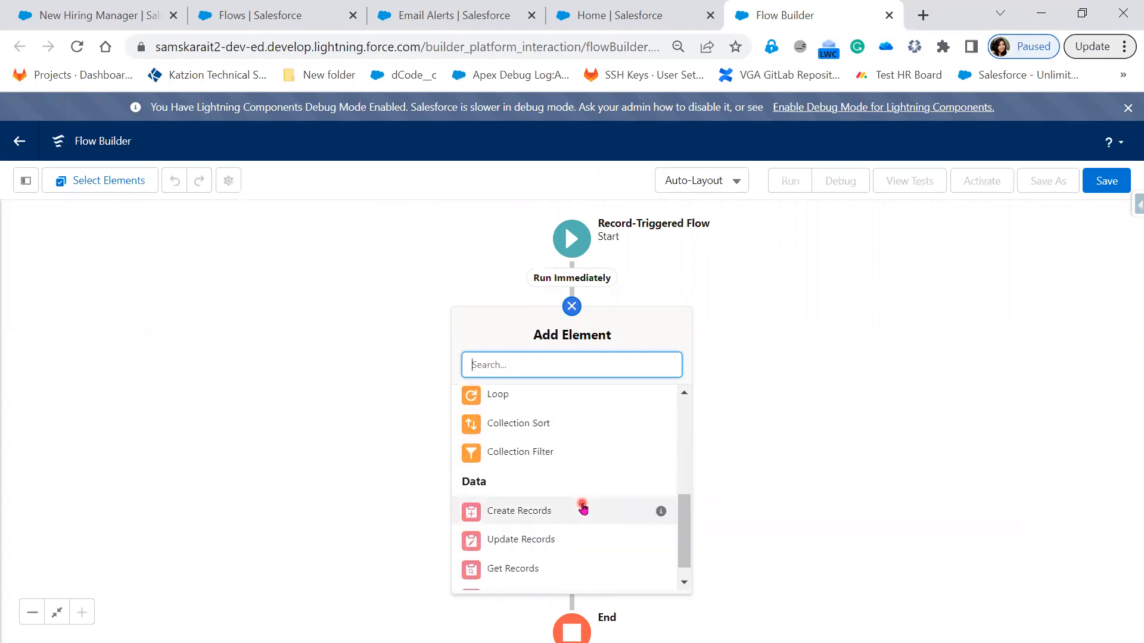
pyautogui.scroll(3, 588, 543)
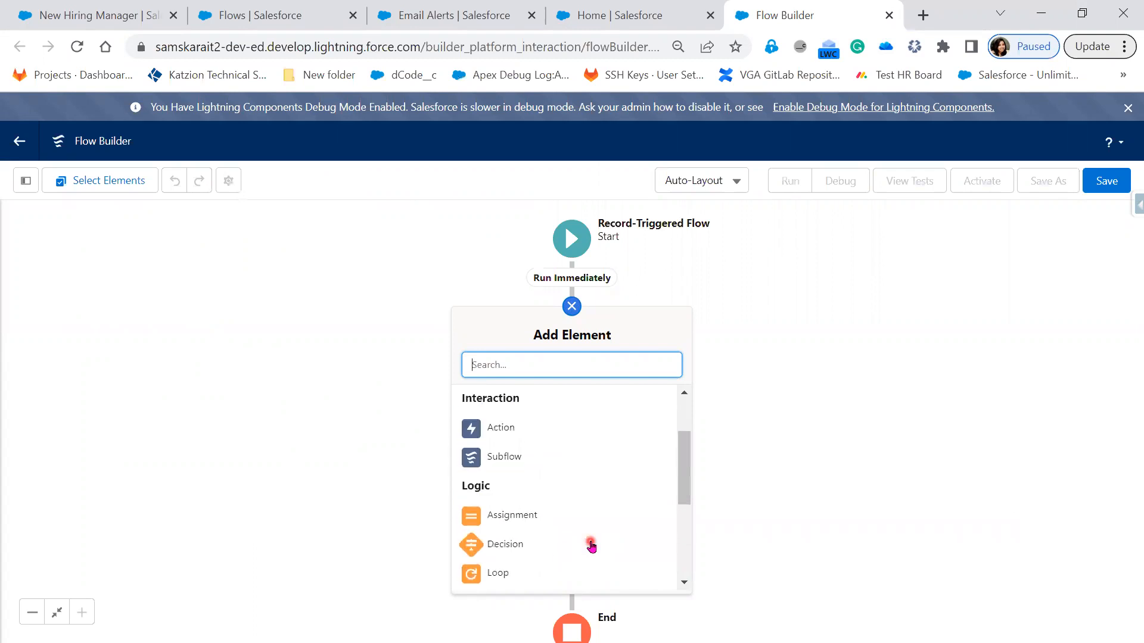
pyautogui.scroll(2, 596, 526)
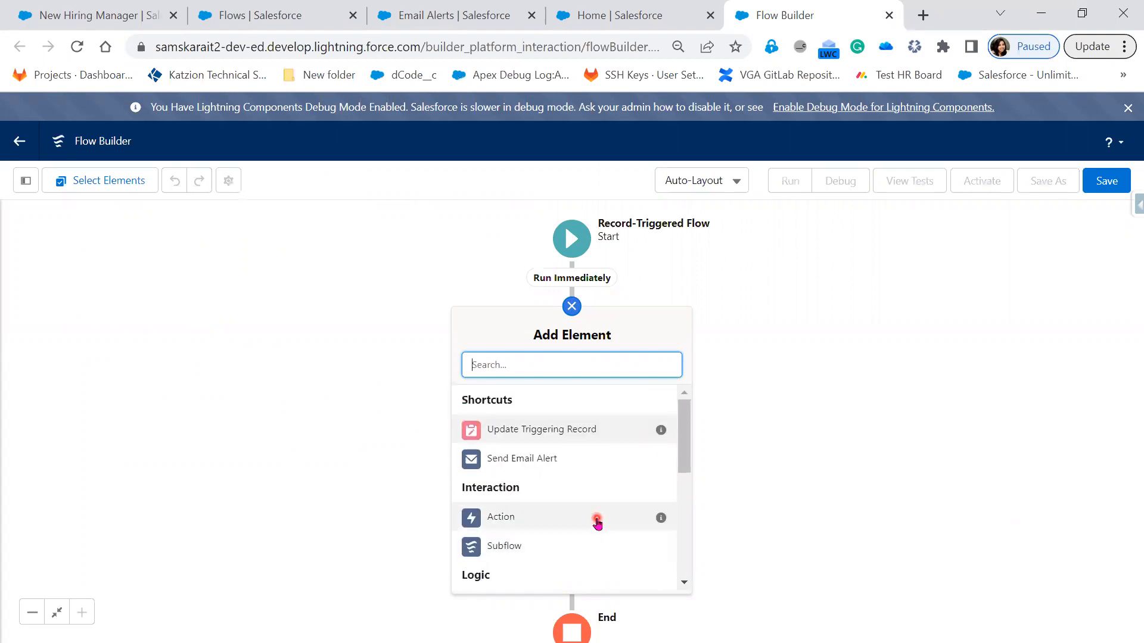
pyautogui.scroll(-1, 597, 522)
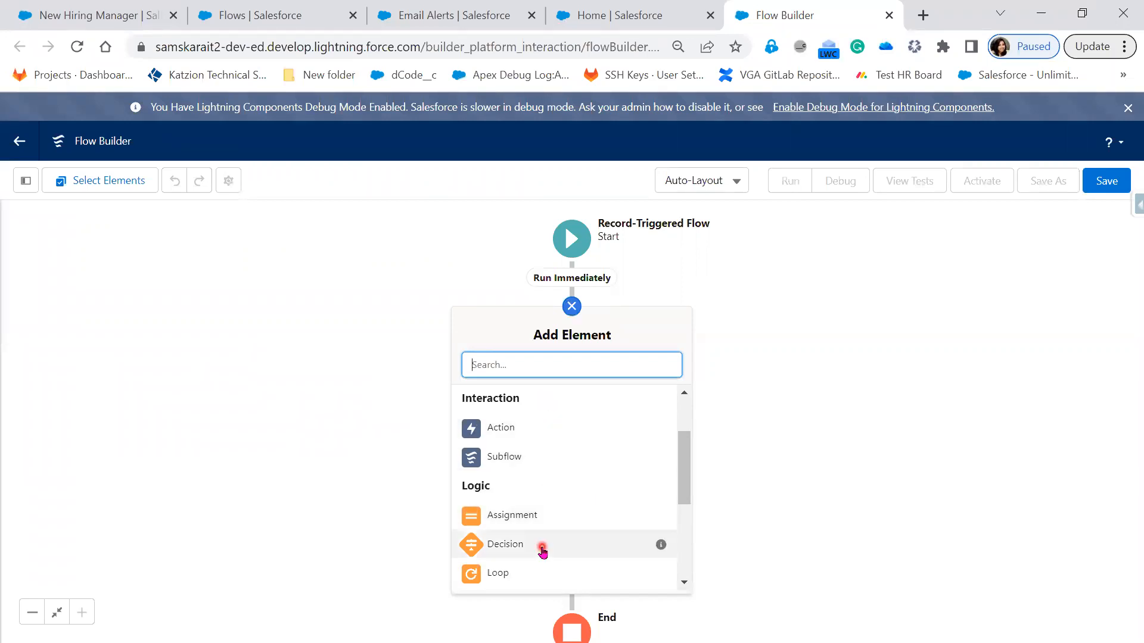
pyautogui.scroll(-2, 538, 514)
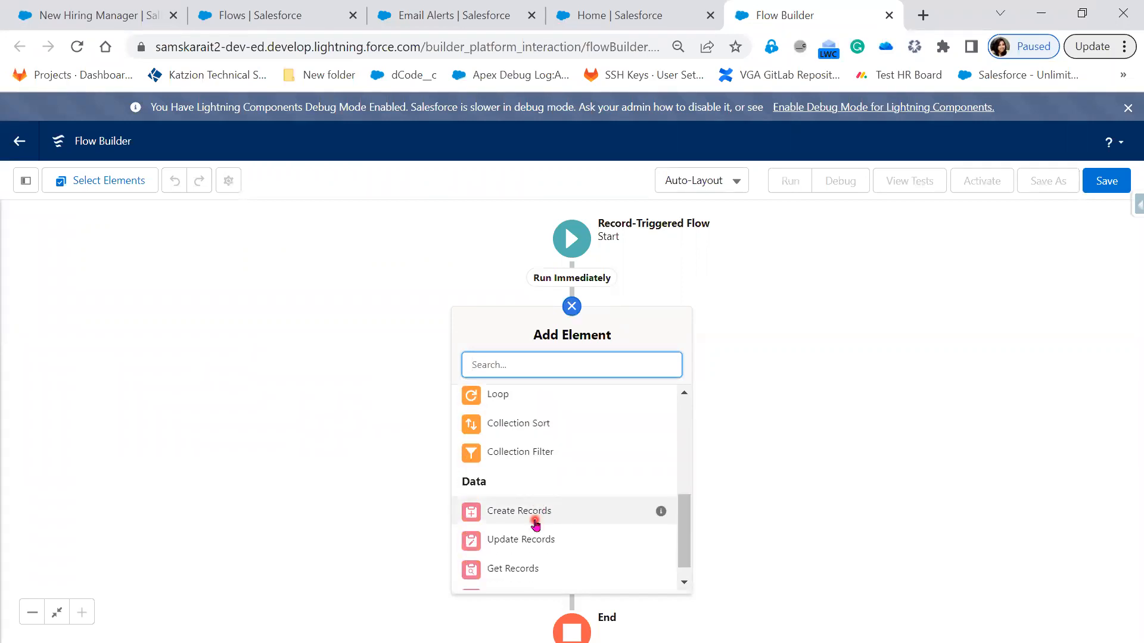
pyautogui.scroll(-1, 554, 537)
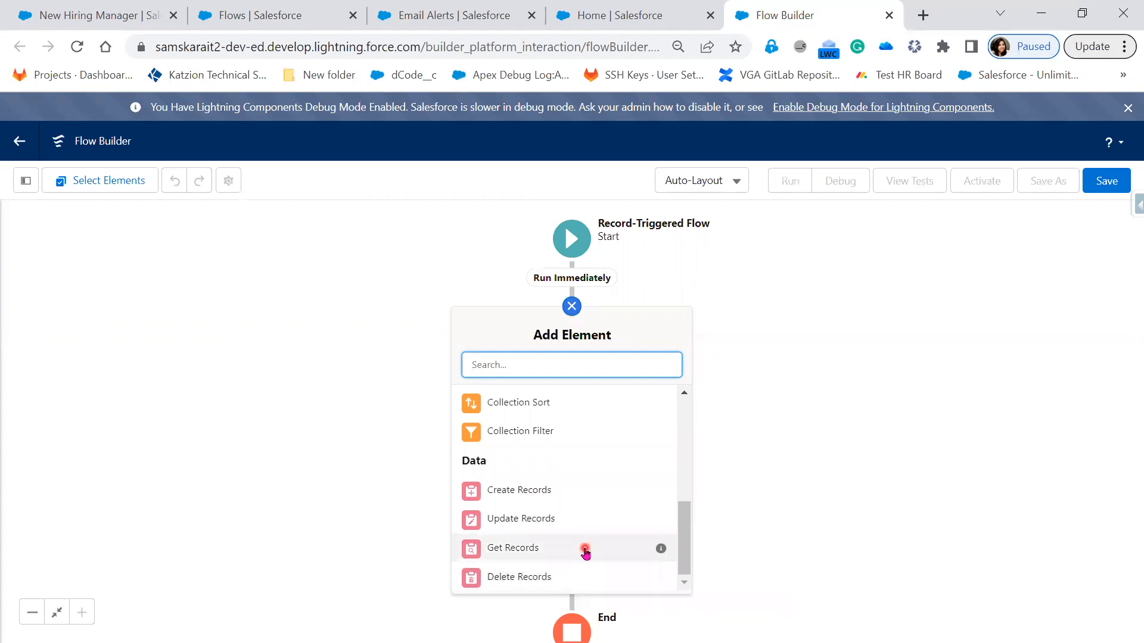
pyautogui.scroll(2, 585, 551)
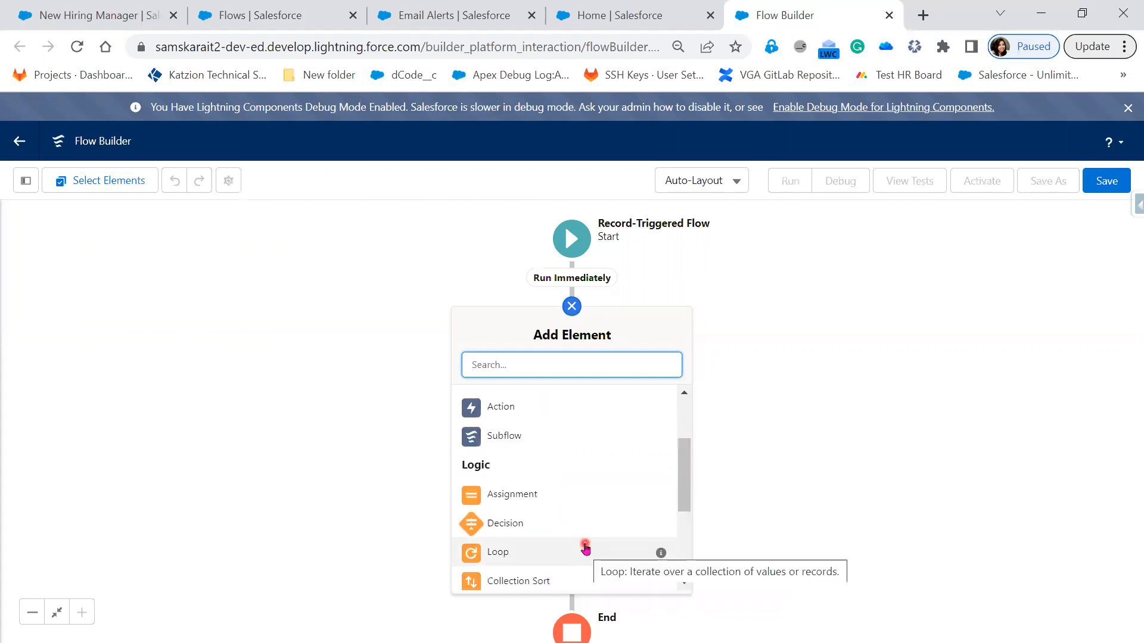
pyautogui.scroll(1, 585, 547)
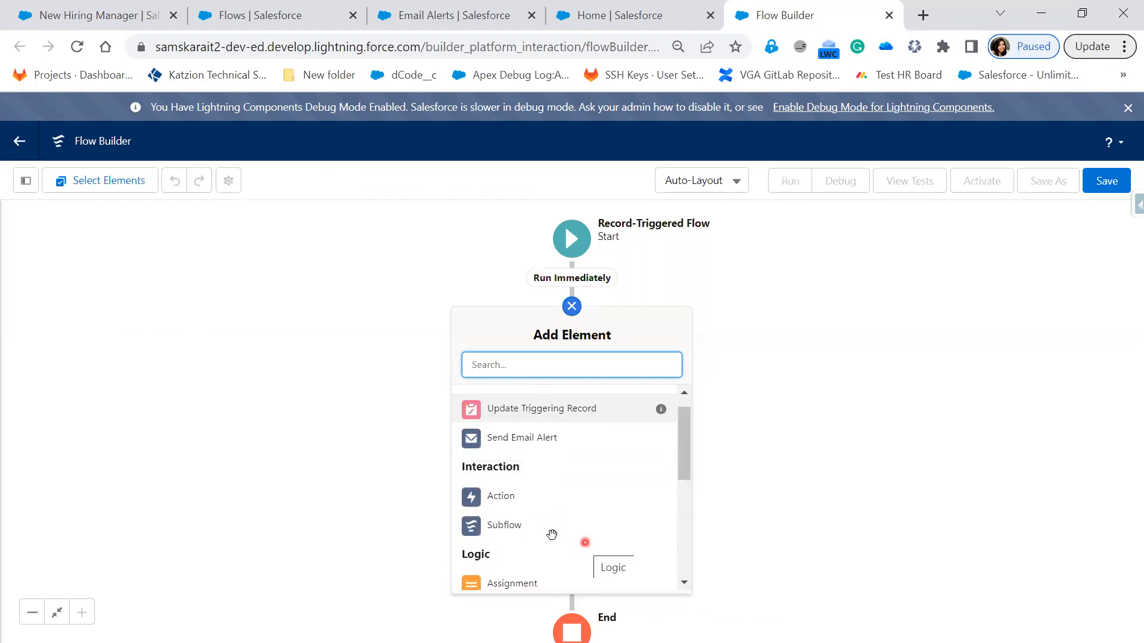
pyautogui.click(504, 495)
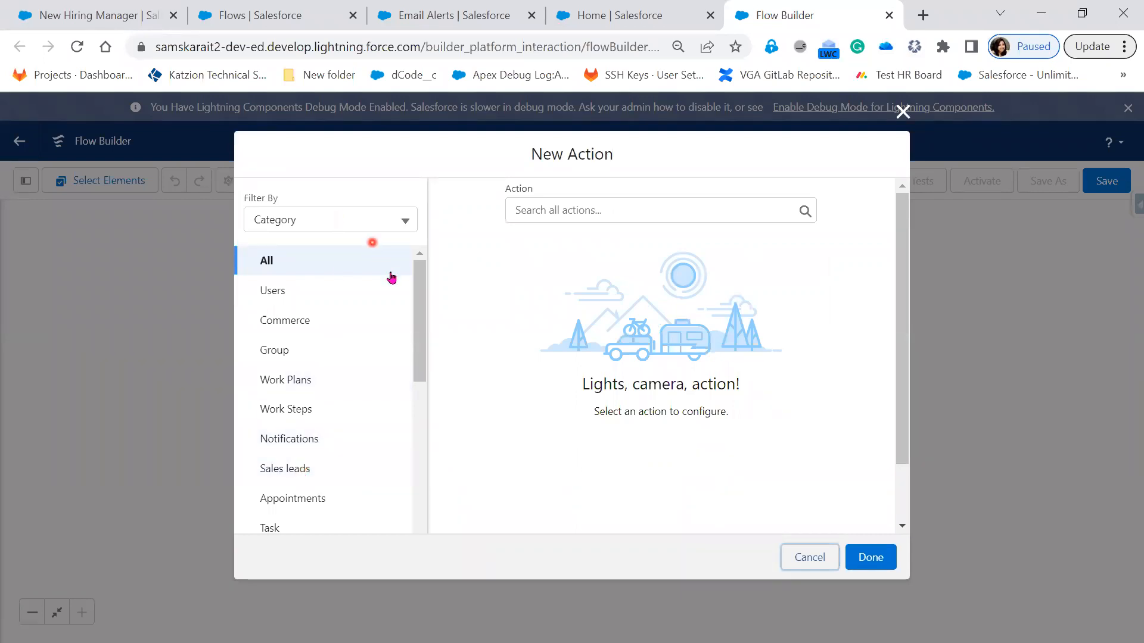
# Step: Look through the Users, Notifications and Task action categories and list the available task actions
pyautogui.moveTo(424, 307); pyautogui.dragTo(426, 278)
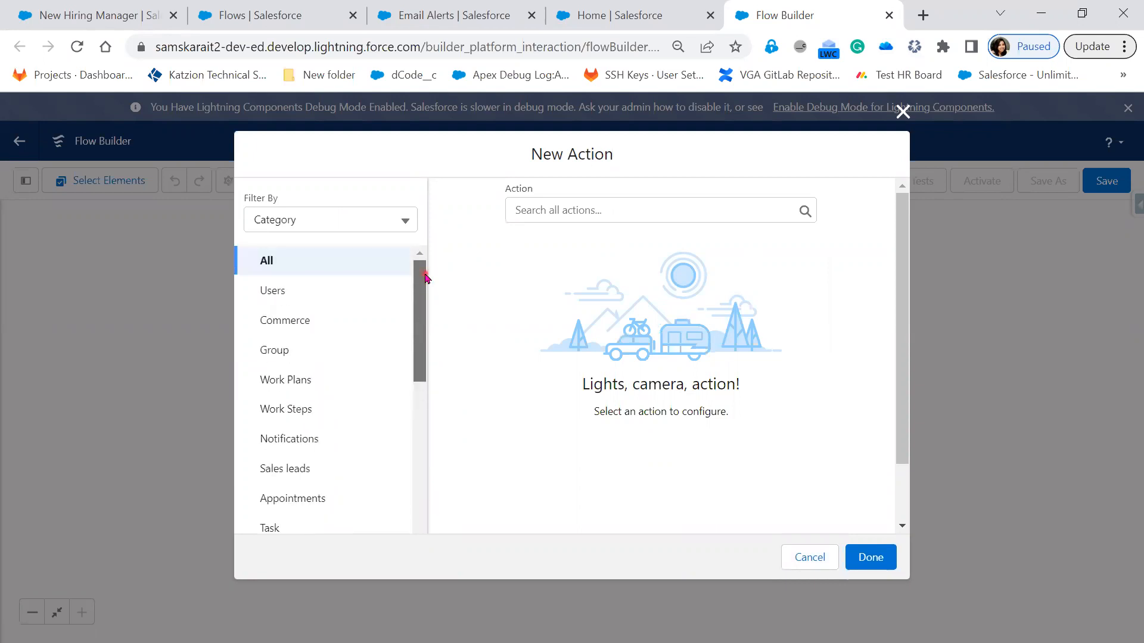
pyautogui.click(320, 299)
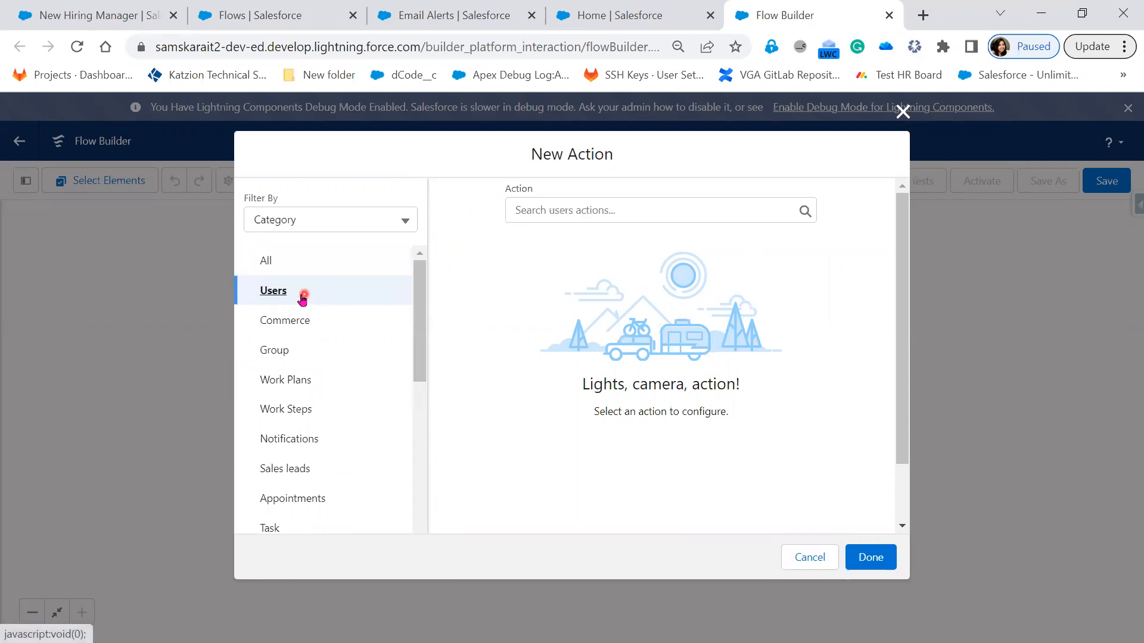
pyautogui.click(316, 443)
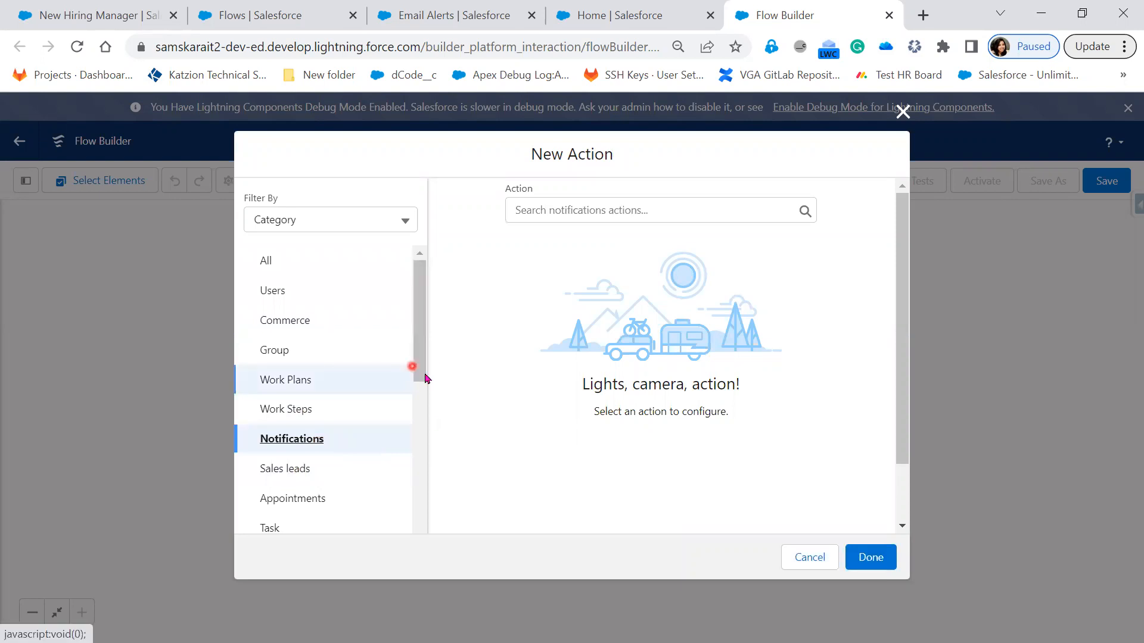
pyautogui.moveTo(421, 378); pyautogui.dragTo(427, 447)
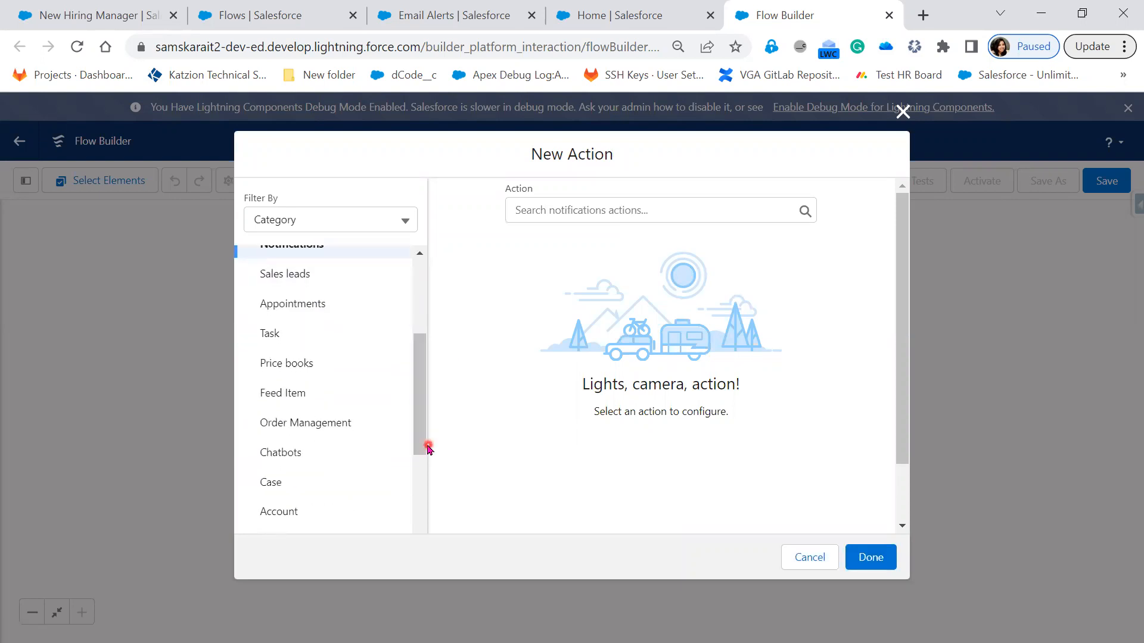
pyautogui.click(296, 335)
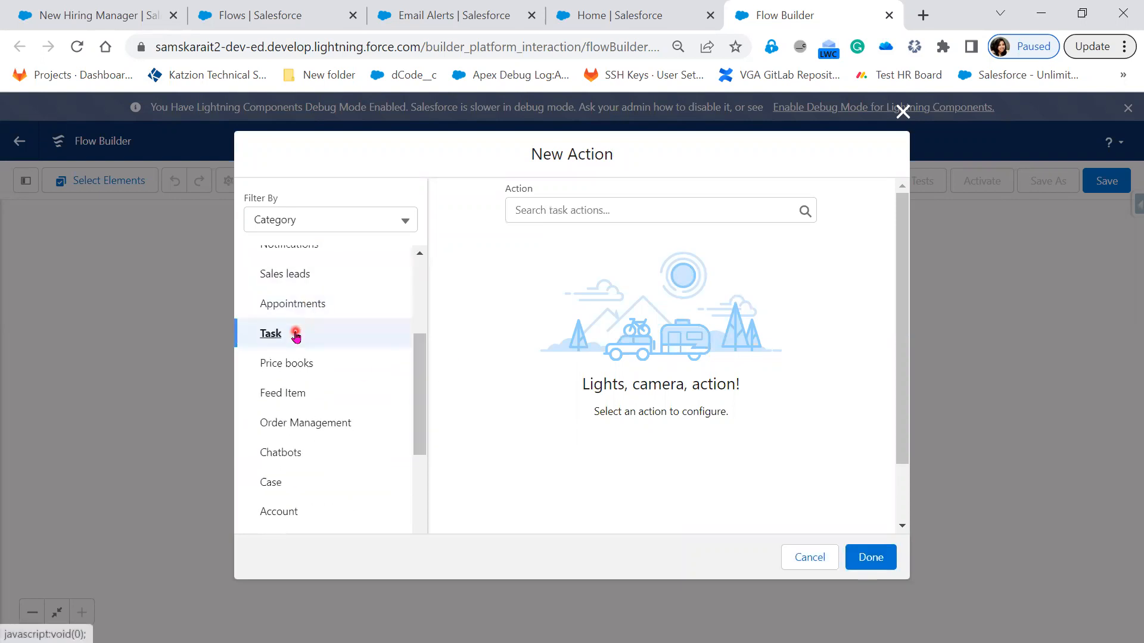
pyautogui.click(620, 215)
pyautogui.click(644, 254)
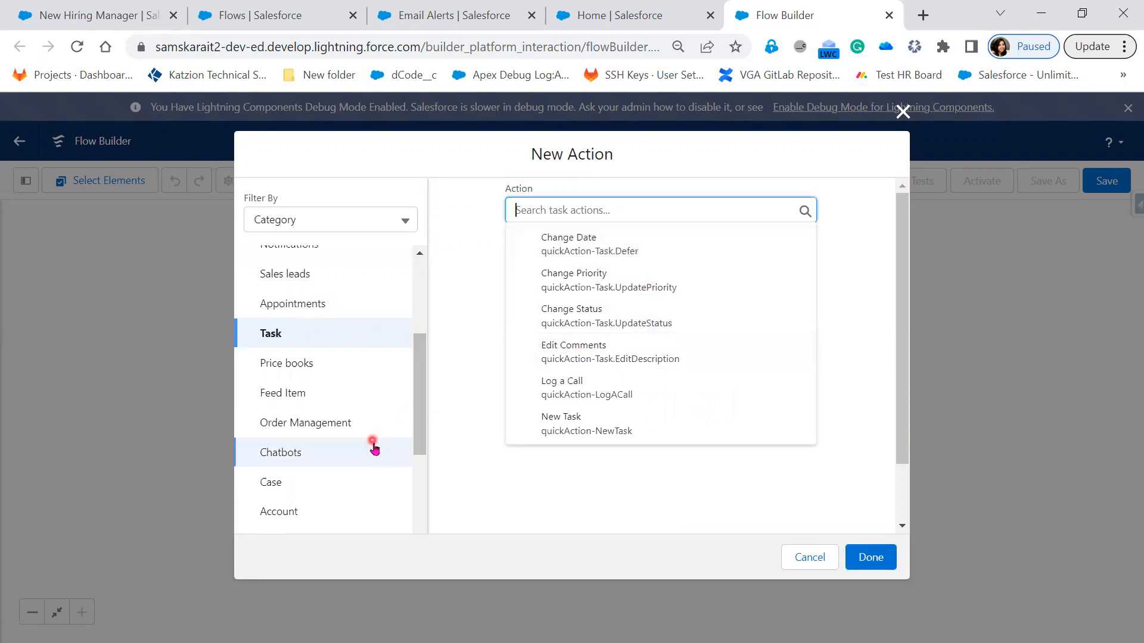
# Step: List the available Case and Account actions and examine the remaining action categories
pyautogui.click(354, 487)
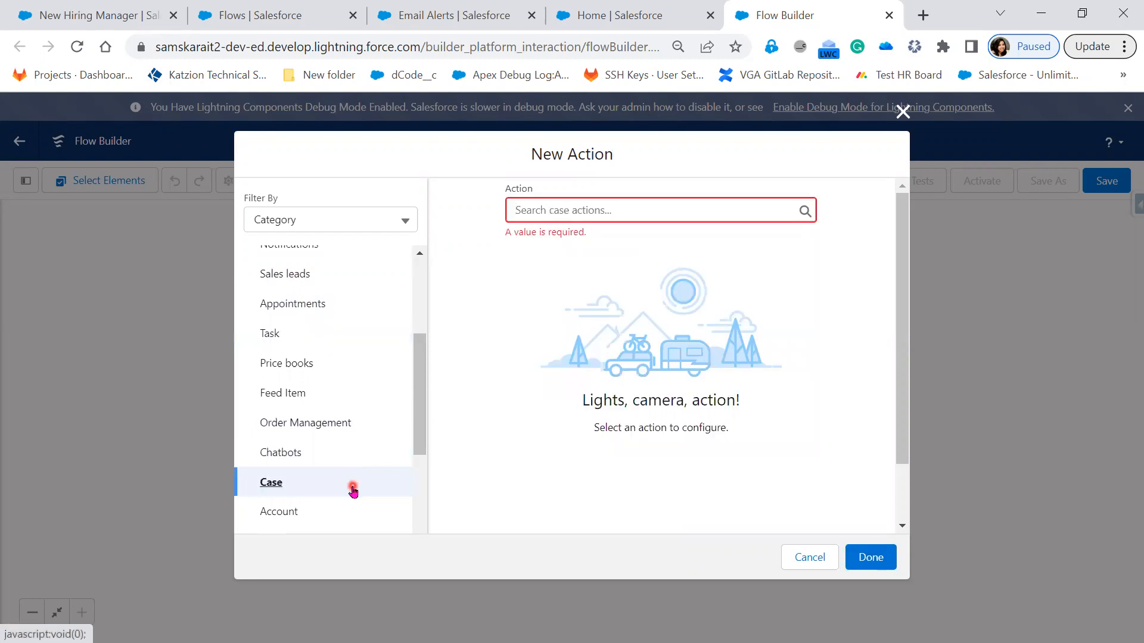
pyautogui.click(695, 206)
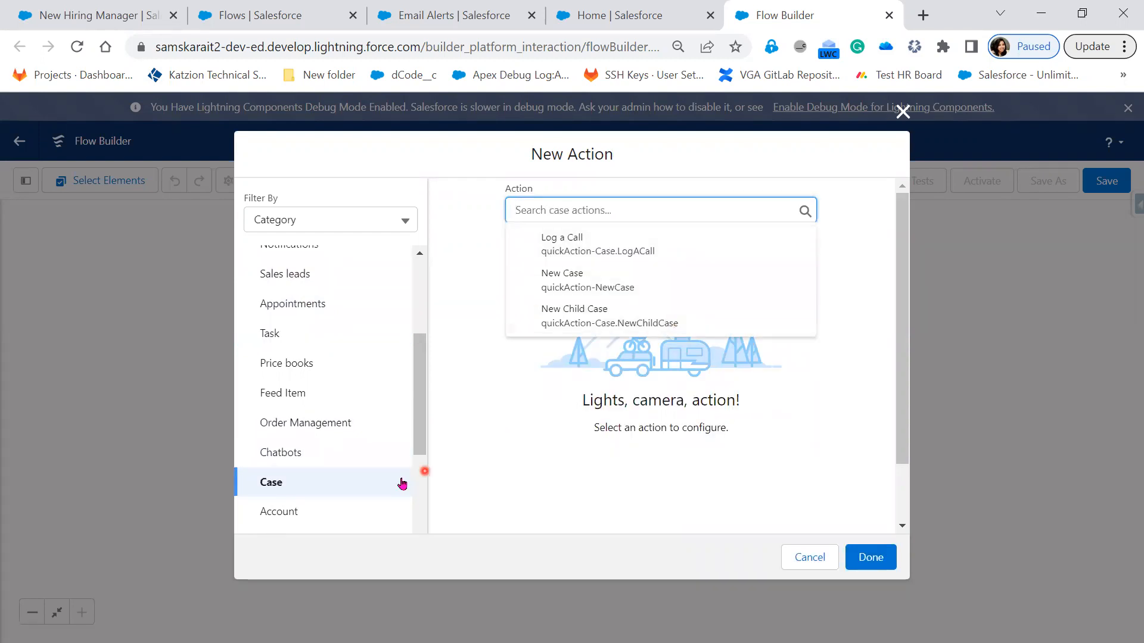
pyautogui.click(303, 517)
pyautogui.click(658, 204)
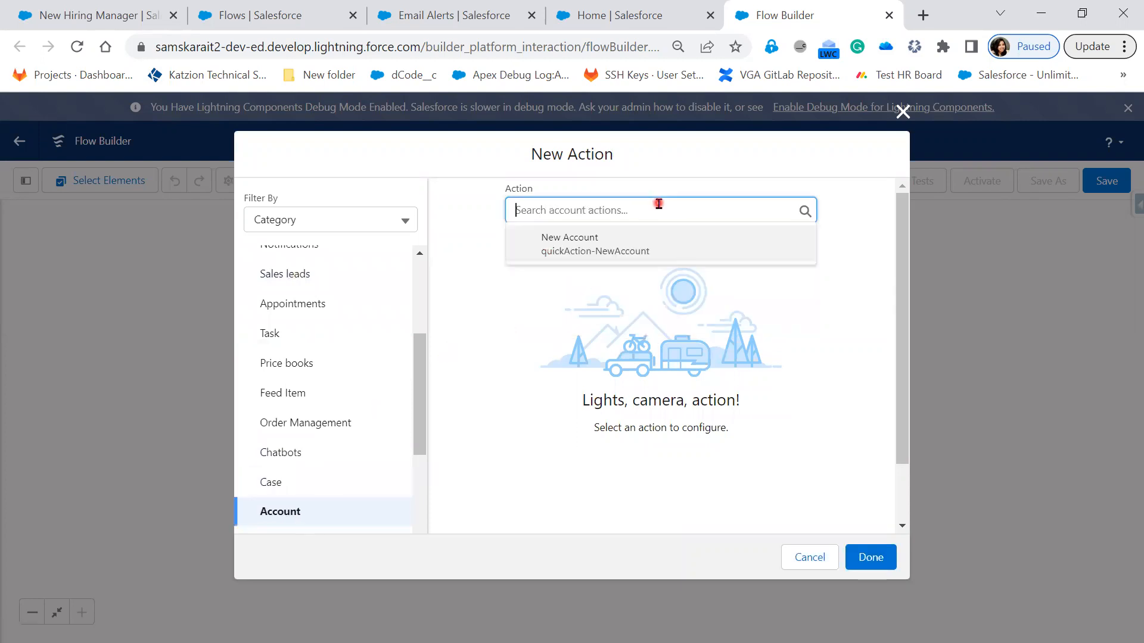
pyautogui.click(422, 423)
pyautogui.scroll(-3, 369, 381)
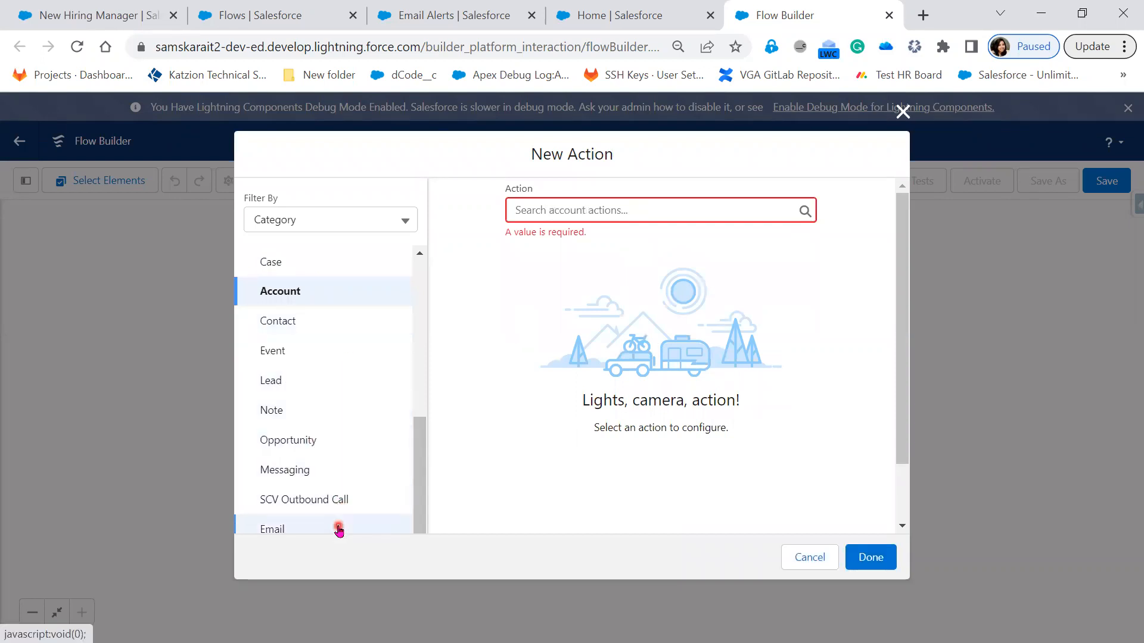
pyautogui.scroll(-1, 342, 519)
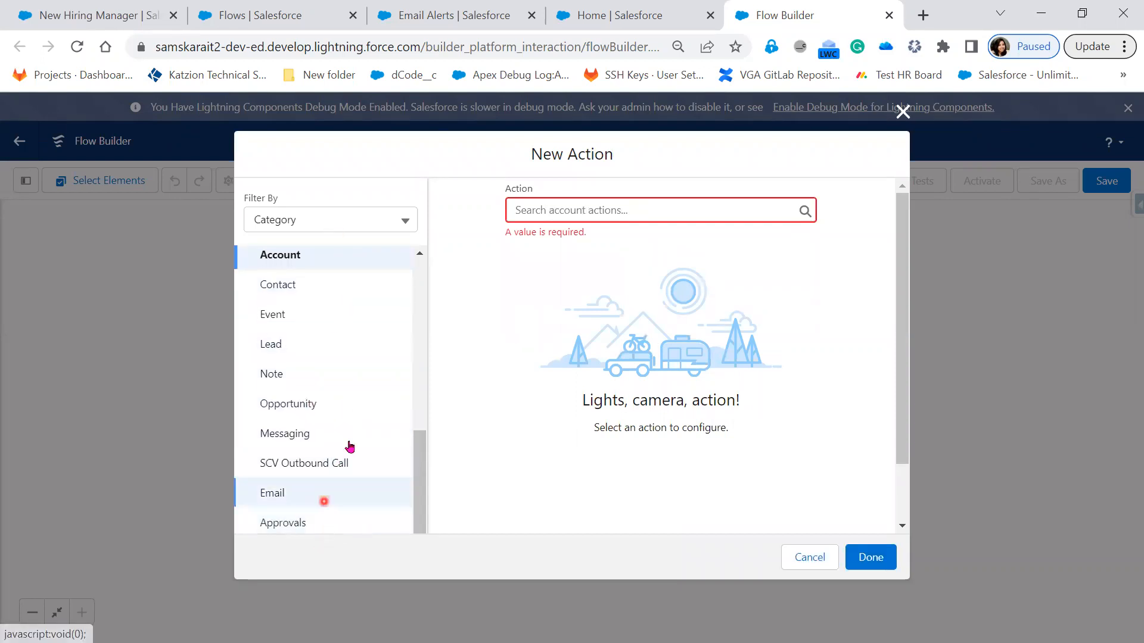
# Step: Filter the new action by Type and select the Email Alert type
pyautogui.click(403, 222)
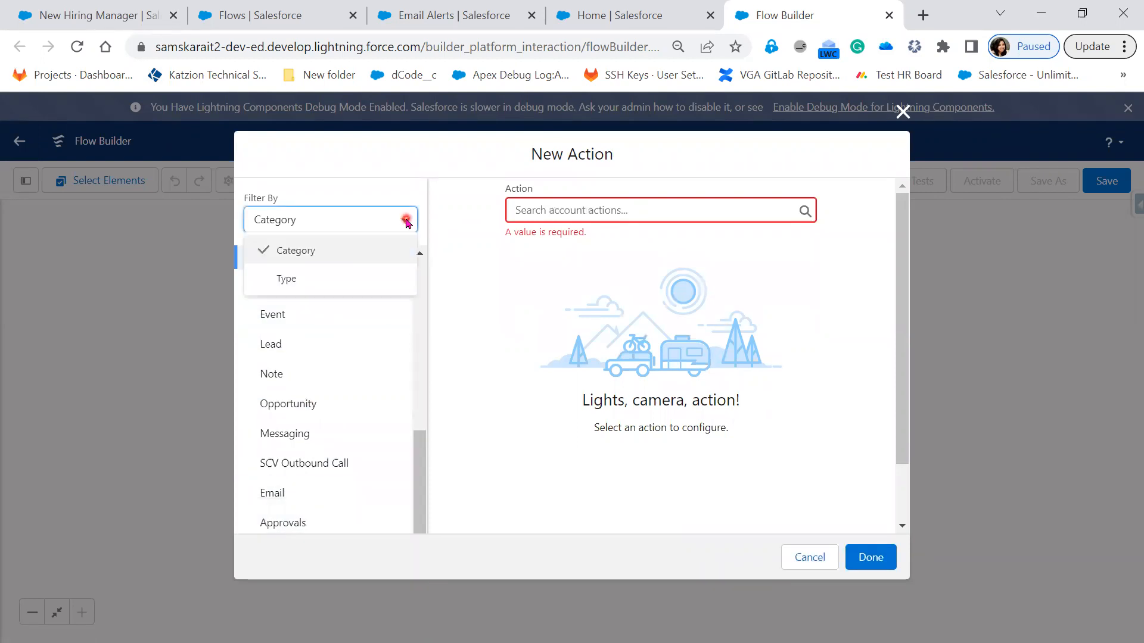
pyautogui.click(364, 291)
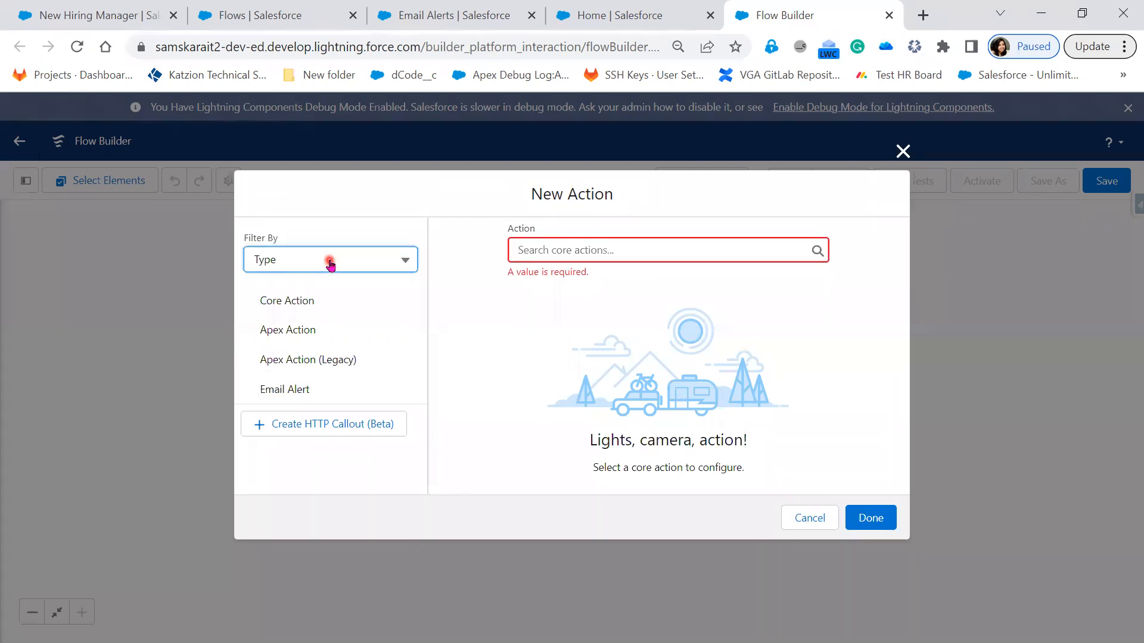
pyautogui.click(331, 305)
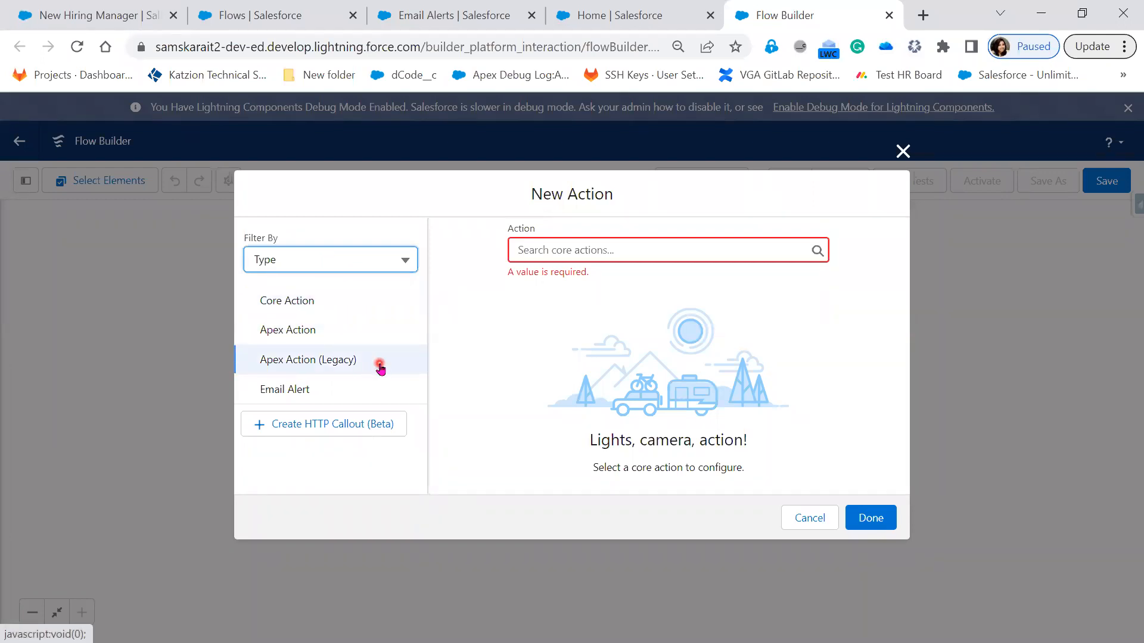
pyautogui.click(361, 395)
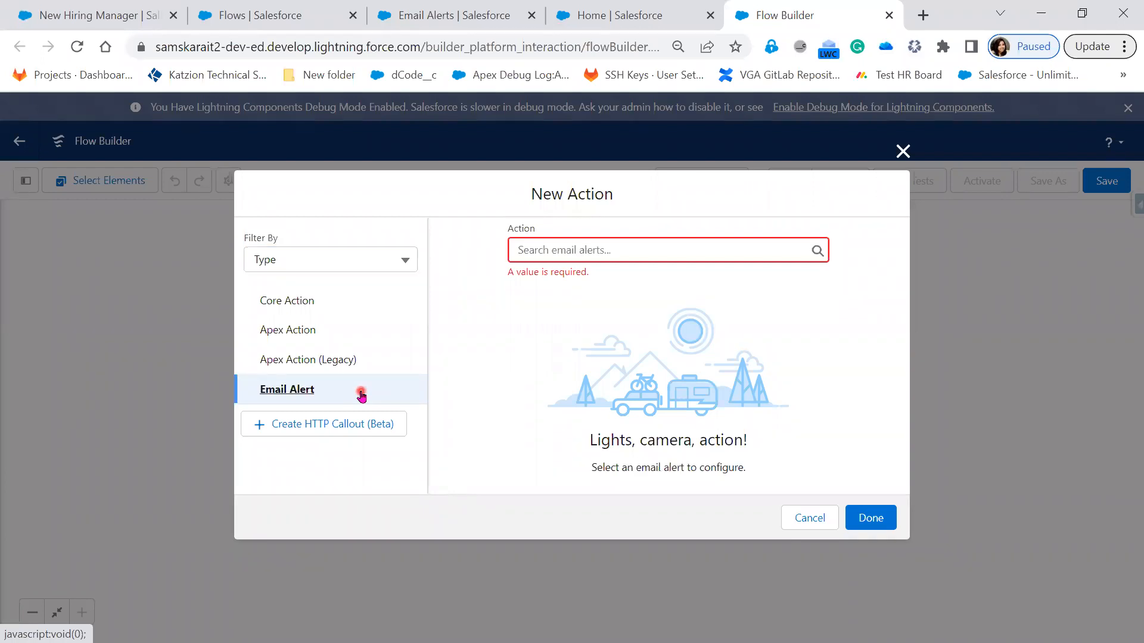
pyautogui.click(401, 260)
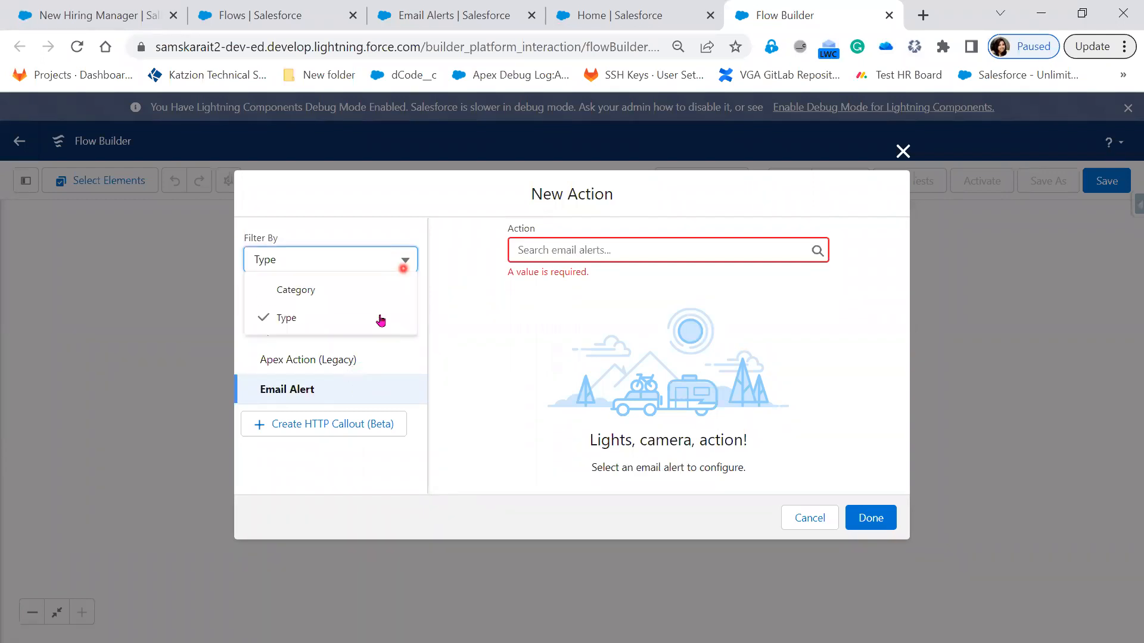
# Step: Switch the action filter back to Category and look through the Account, Contact and Event action categories
pyautogui.click(347, 293)
pyautogui.scroll(-6, 289, 383)
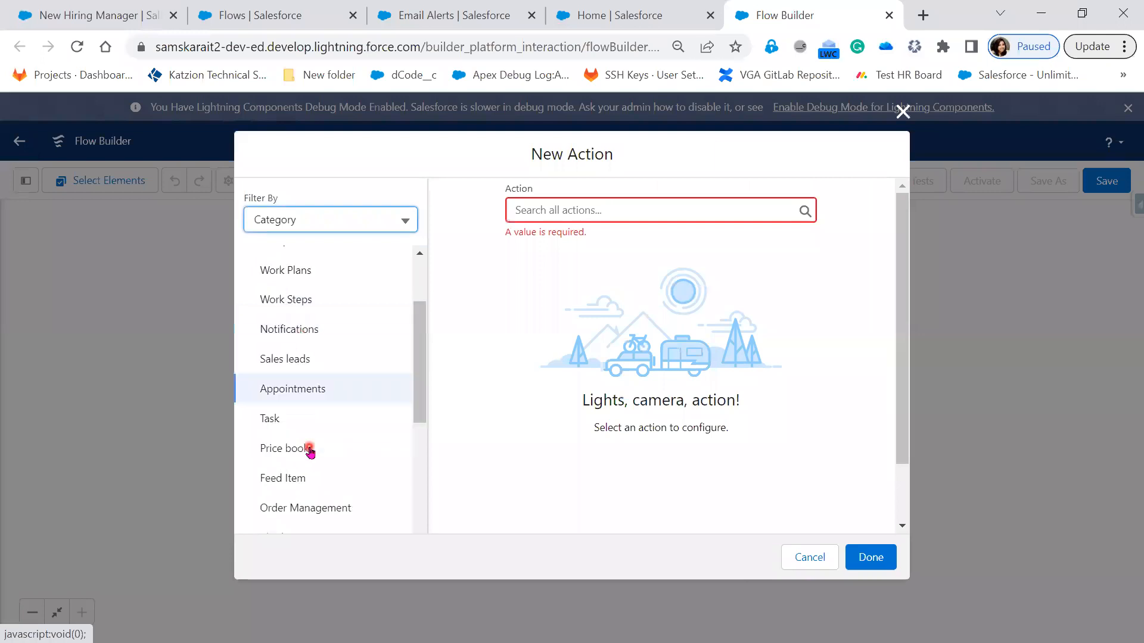
pyautogui.click(297, 352)
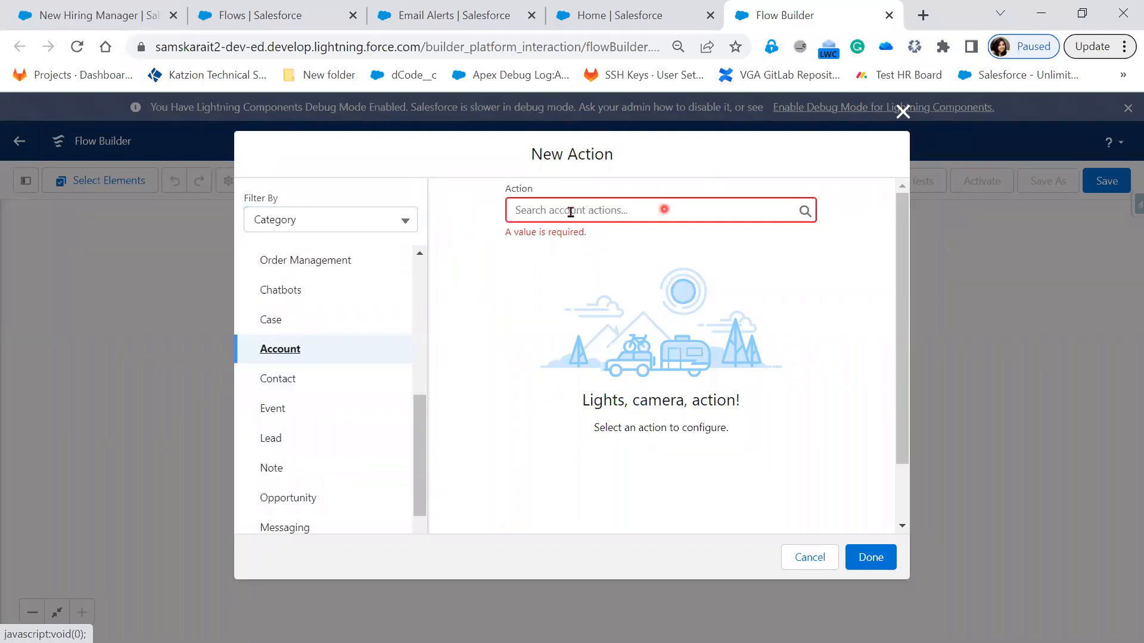
pyautogui.click(288, 382)
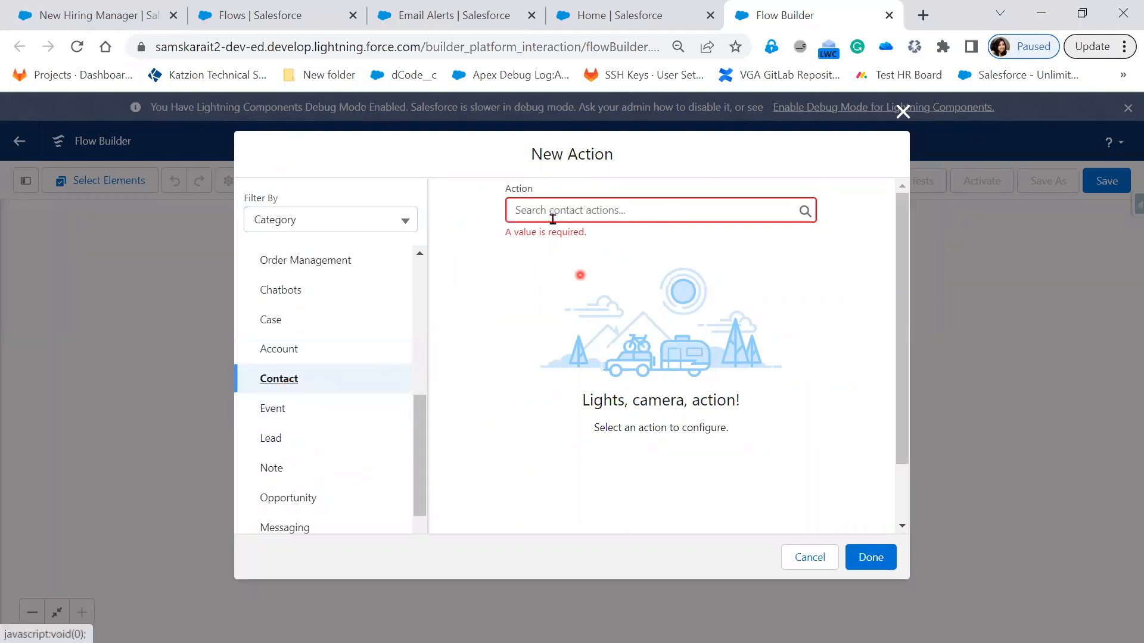
pyautogui.click(301, 410)
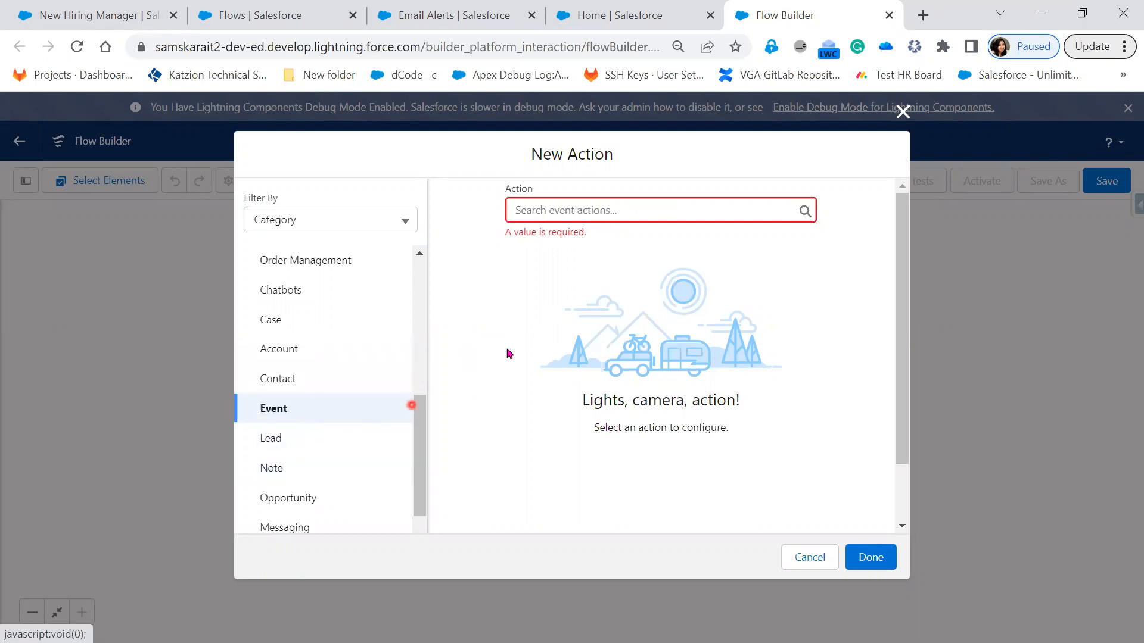
# Step: Filter the actions by Type, select Email Alert, and choose the On Boarding Notification Alert for Hiring Manager
pyautogui.click(374, 225)
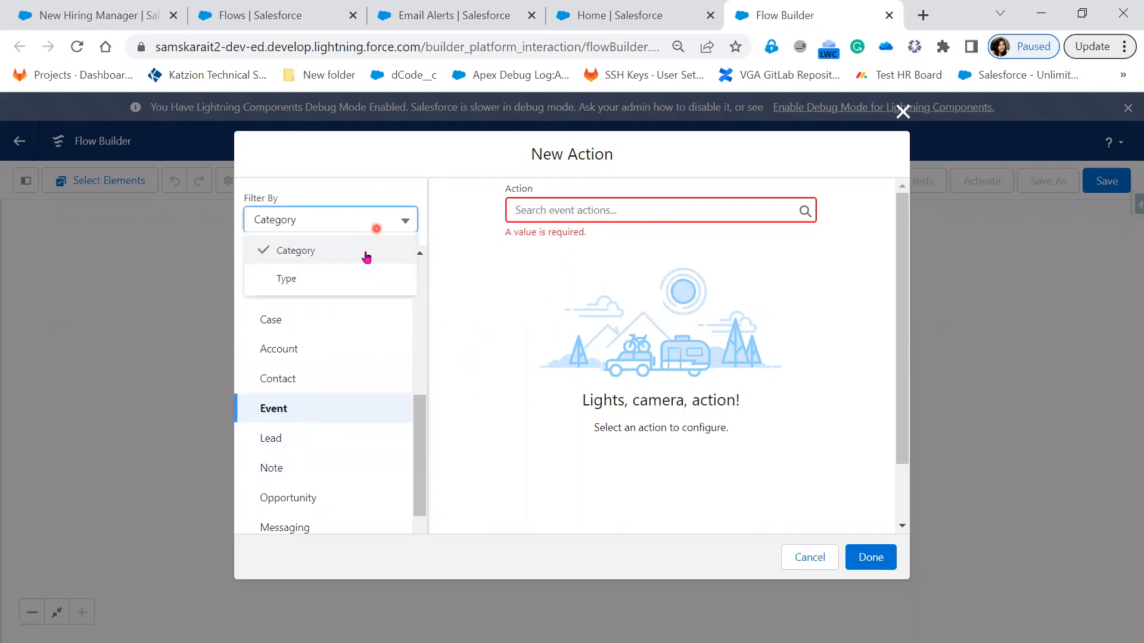
pyautogui.click(346, 280)
pyautogui.click(323, 390)
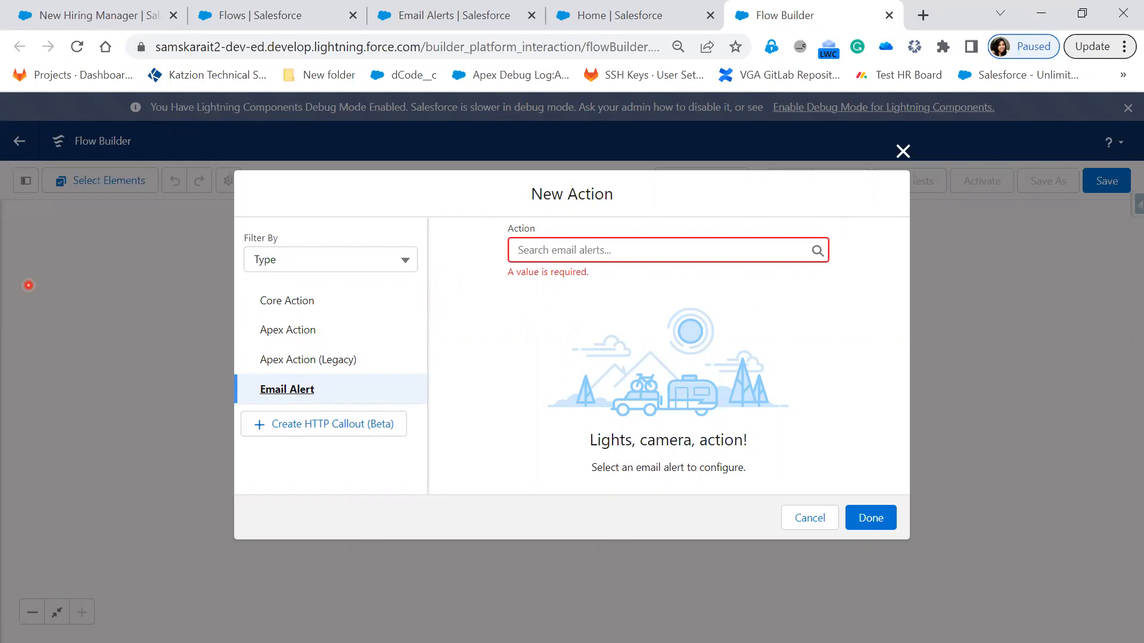
pyautogui.click(624, 254)
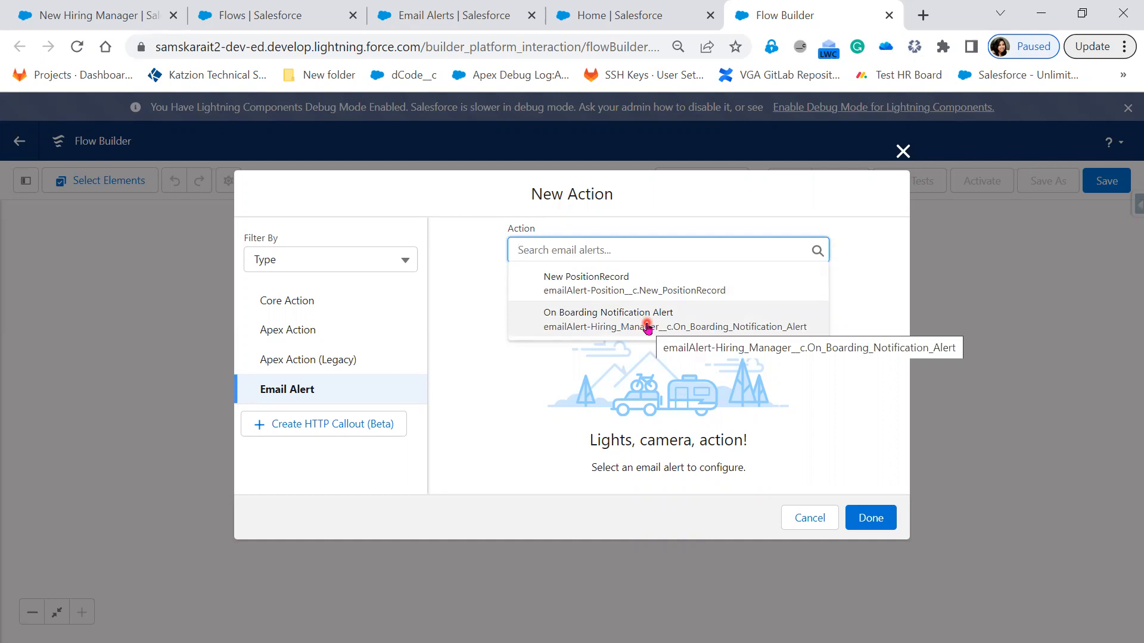
pyautogui.click(647, 327)
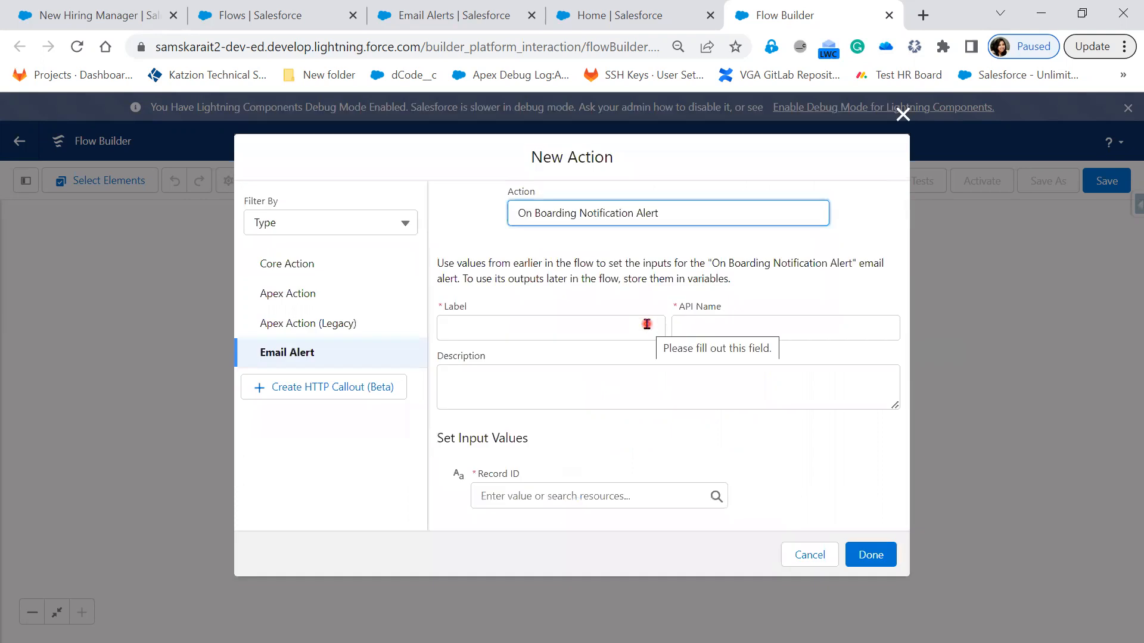
# Step: Label the email alert action "Send Email to Hiring Manager" and let its API name fill in from the label
pyautogui.click(598, 335)
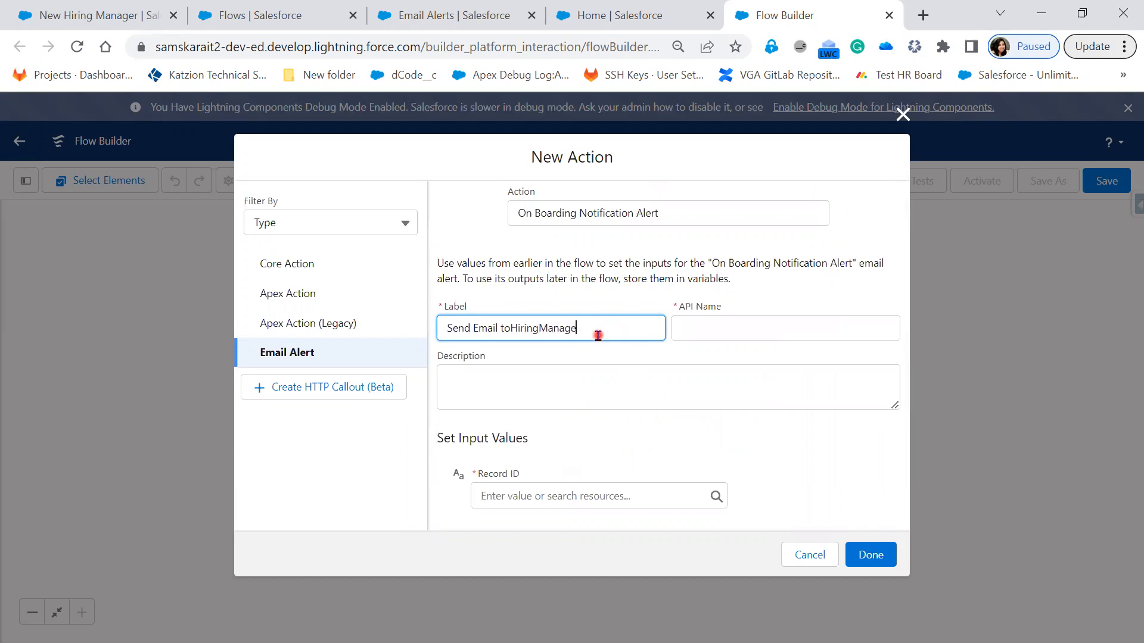
pyautogui.click(512, 326)
pyautogui.click(543, 328)
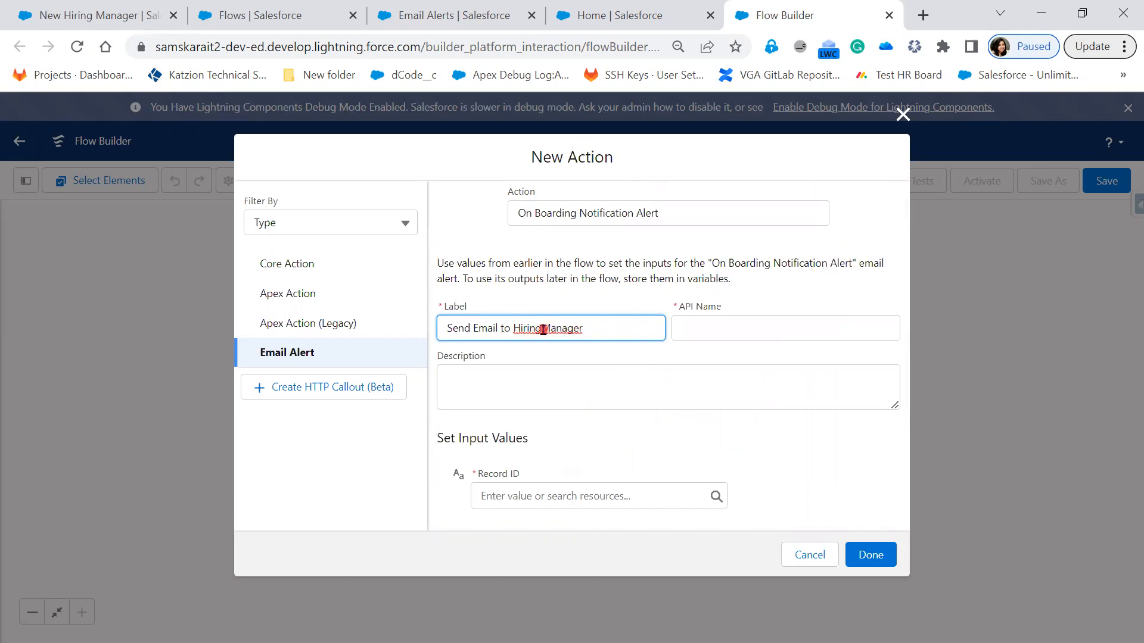
pyautogui.click(774, 328)
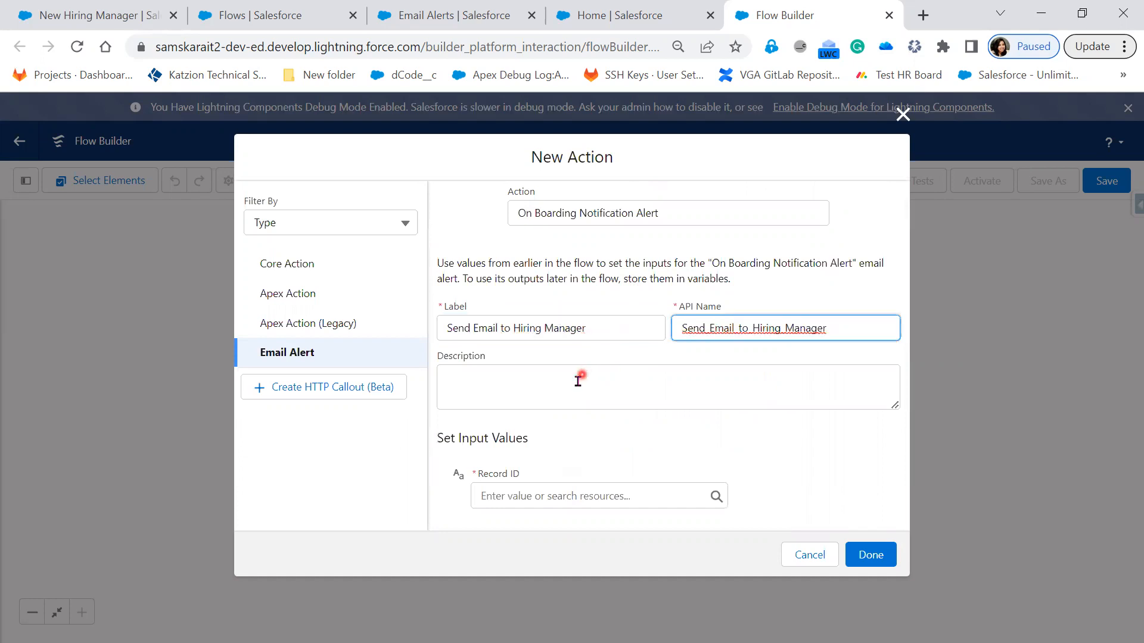
# Step: Copy the action's label into its description so it reads "Send Email to Hiring Manager"
pyautogui.moveTo(592, 327); pyautogui.dragTo(424, 327)
pyautogui.hotkey('ctrl', 'c')
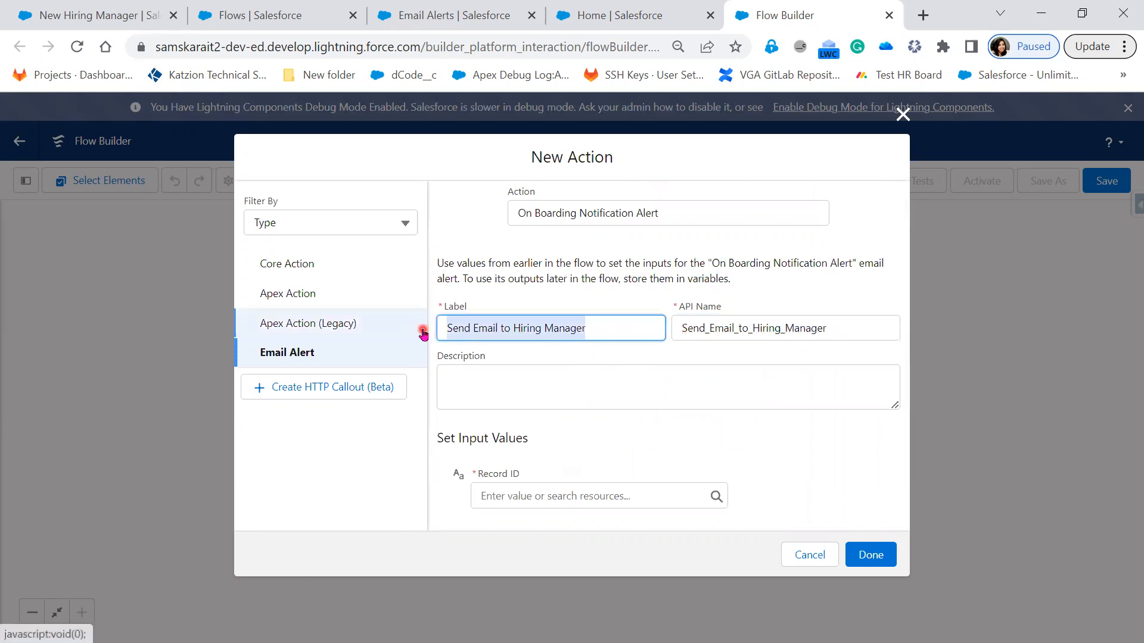
pyautogui.click(536, 374)
pyautogui.hotkey('ctrl', 'v')
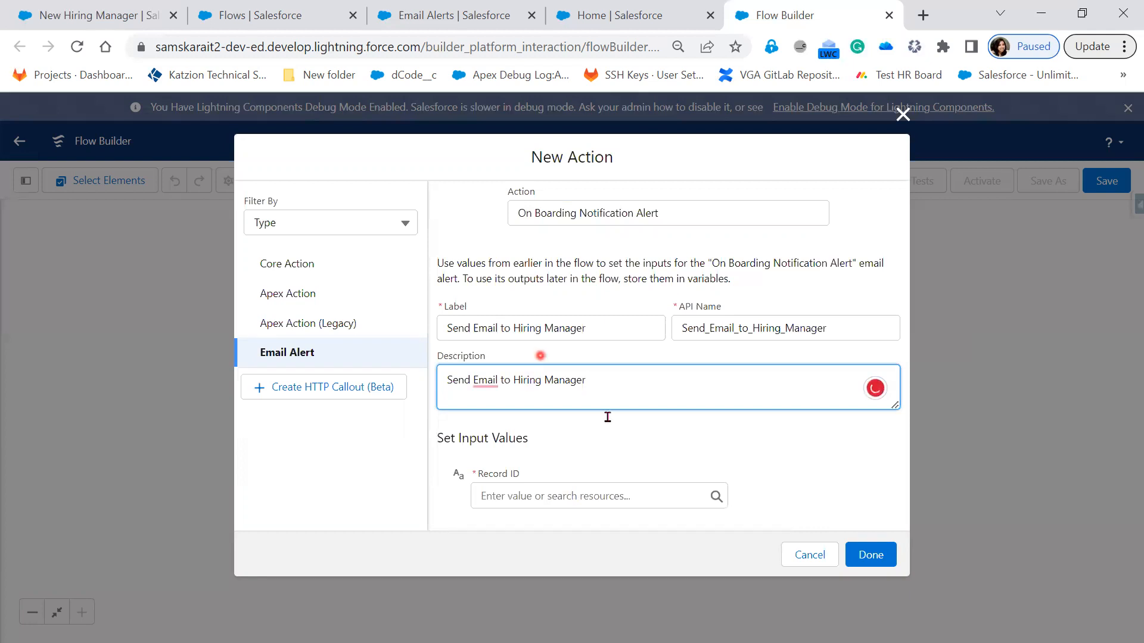
pyautogui.click(614, 444)
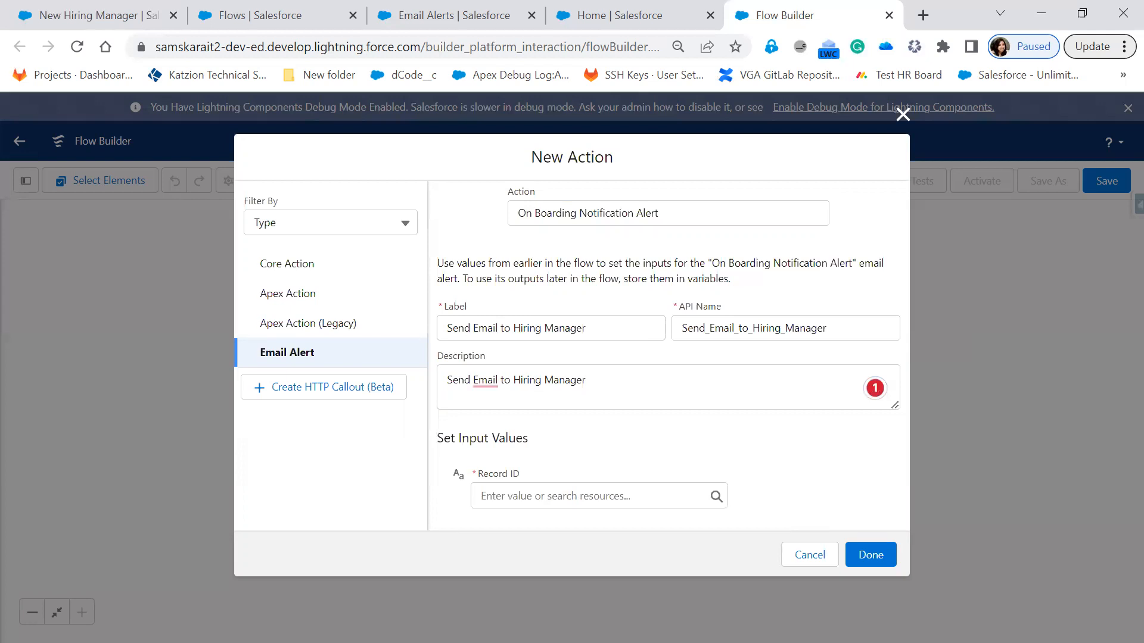
# Step: Switch to Paint and start a blank picture, discarding the unsaved Flow Builder sketch
pyautogui.hotkey('alt', 'Tab')
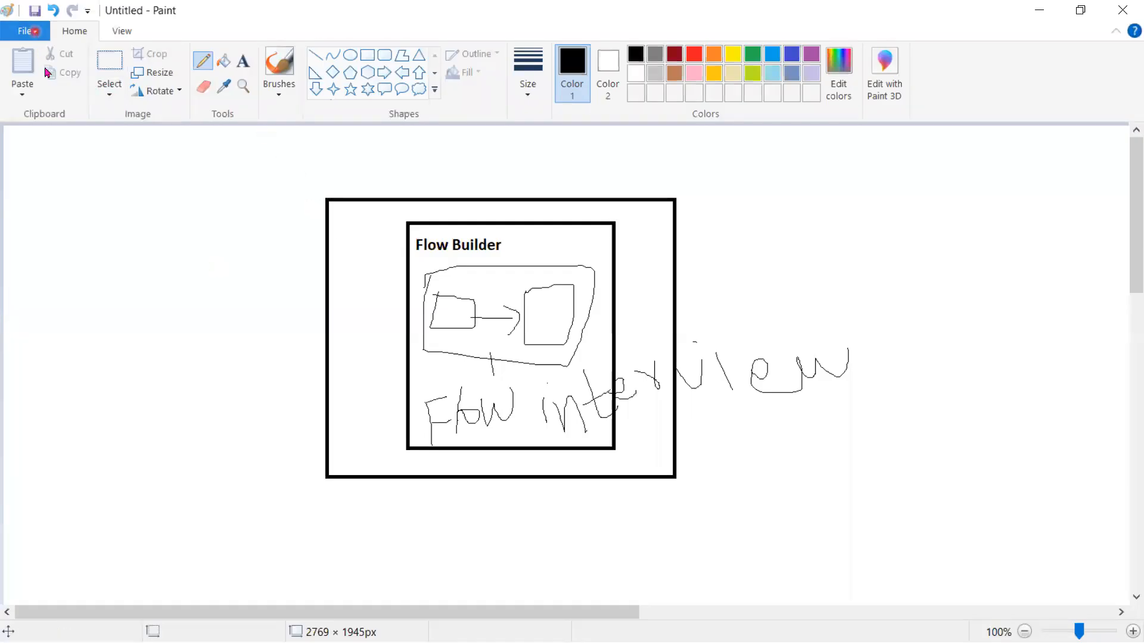
pyautogui.click(35, 31)
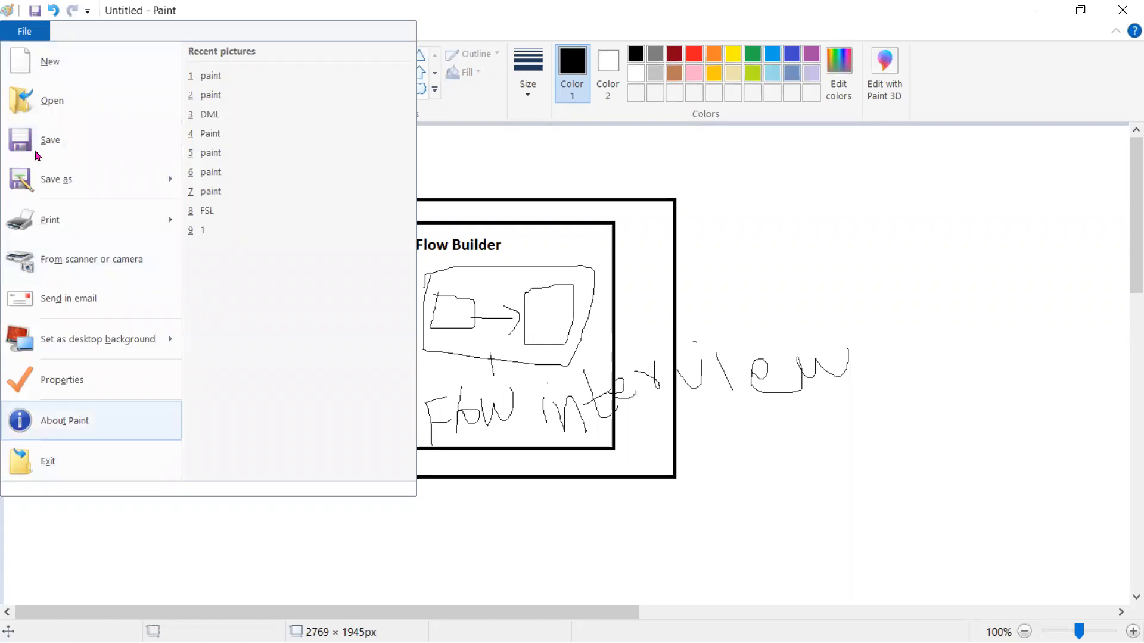
pyautogui.click(77, 61)
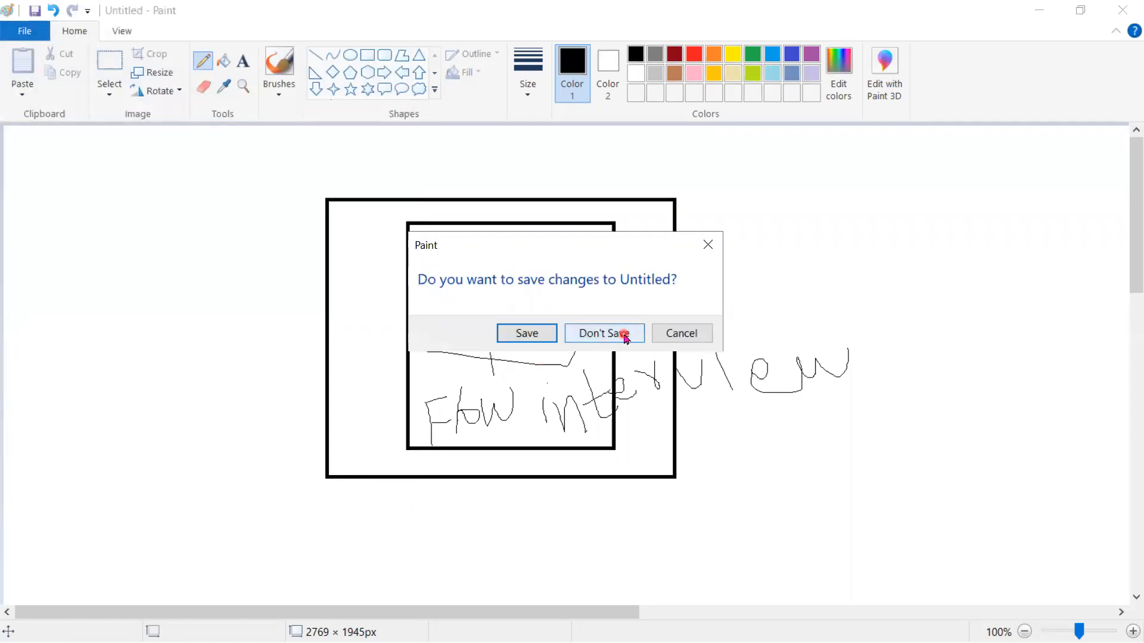
pyautogui.click(625, 337)
# Step: Draw two separate rectangles side by side on the canvas, the right one about 234 × 130 px
pyautogui.click(367, 54)
pyautogui.moveTo(172, 250); pyautogui.dragTo(340, 352)
pyautogui.moveTo(569, 249); pyautogui.dragTo(737, 344)
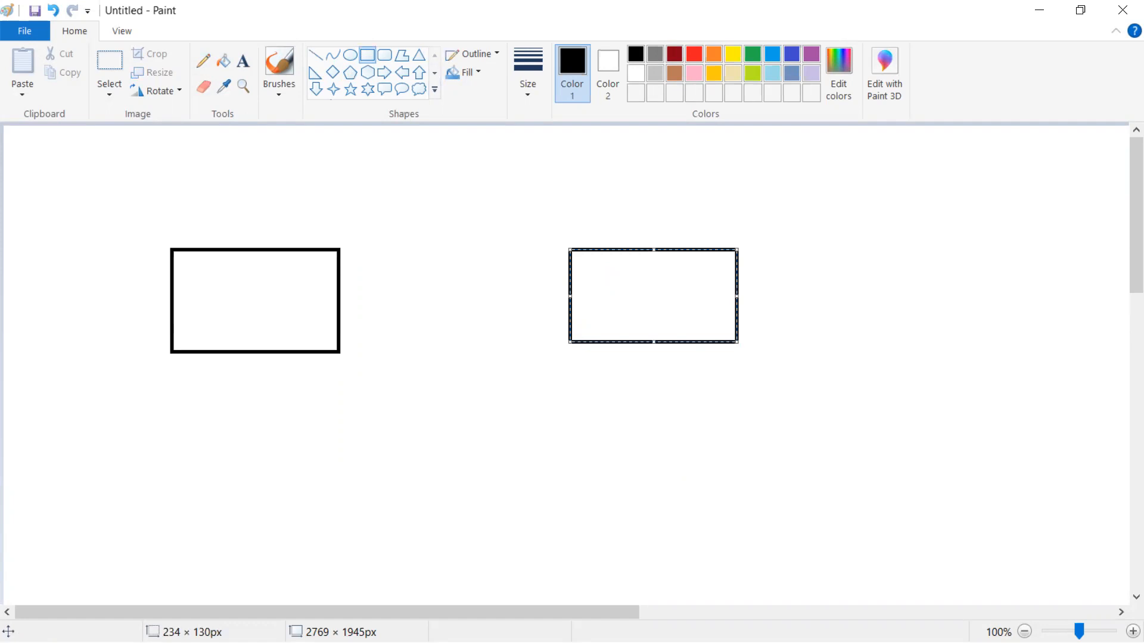
# Step: Add the text label "Record-Trigger" just above the left rectangle
pyautogui.click(33, 33)
pyautogui.click(317, 55)
pyautogui.click(249, 60)
pyautogui.click(196, 234)
pyautogui.write('Record-Trigger')
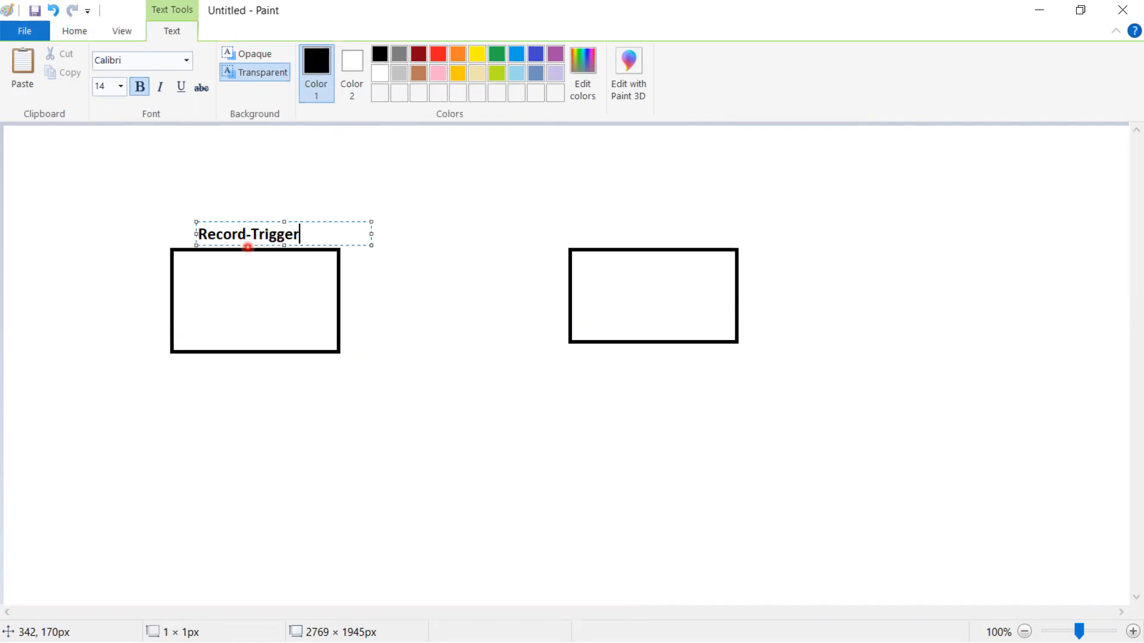
# Step: Add the text label "Email Alert" just above the right rectangle
pyautogui.click(600, 233)
pyautogui.click(600, 233)
pyautogui.write('E')
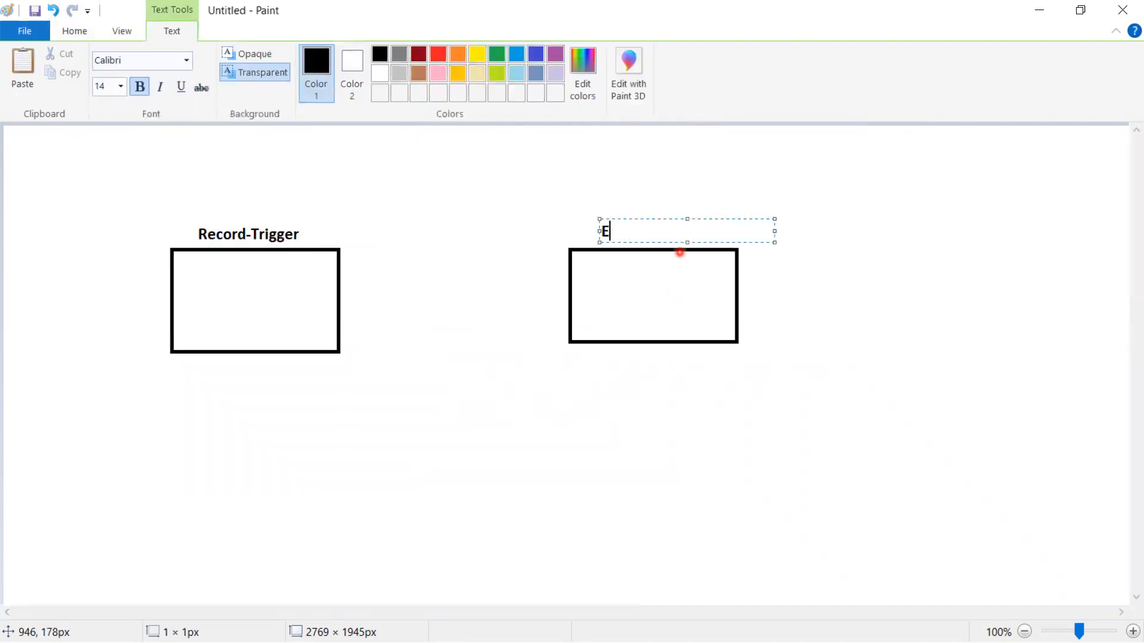
pyautogui.write('mail Alert')
pyautogui.click(270, 281)
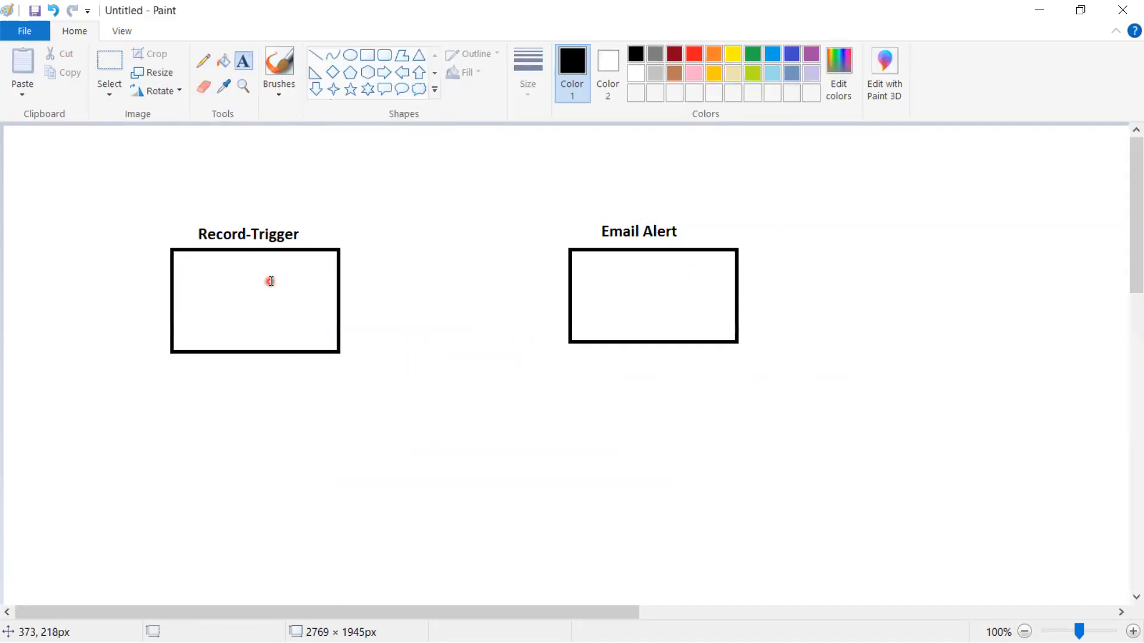
# Step: Write "Object", "When to Fire" and "Condition" on three separate lines inside the Record-Trigger rectangle
pyautogui.click(180, 263)
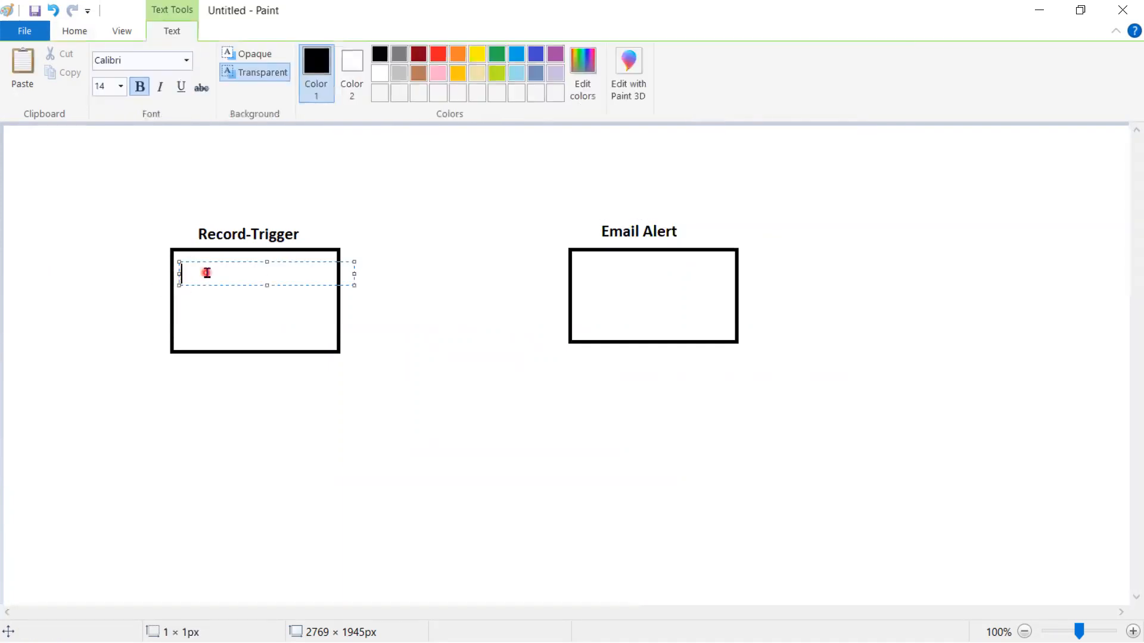
pyautogui.write('Object')
pyautogui.press('Return')
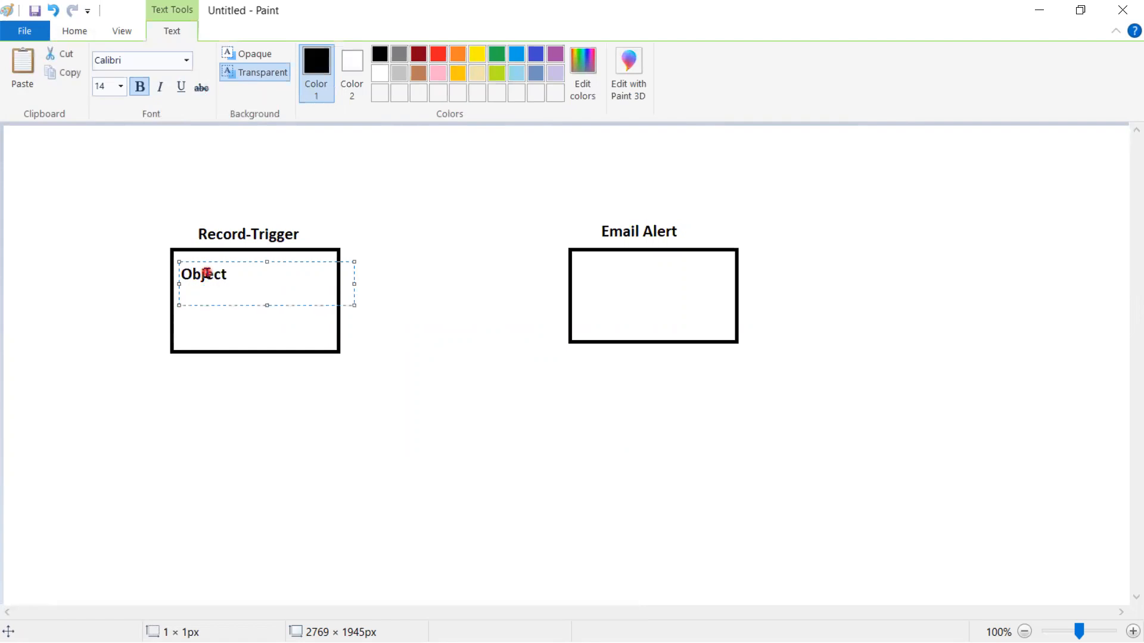
pyautogui.write('Cond')
pyautogui.press('BackSpace')
pyautogui.press('BackSpace')
pyautogui.press('BackSpace')
pyautogui.press('BackSpace')
pyautogui.write('When to Fire')
pyautogui.press('Return')
pyautogui.write('CCondition')
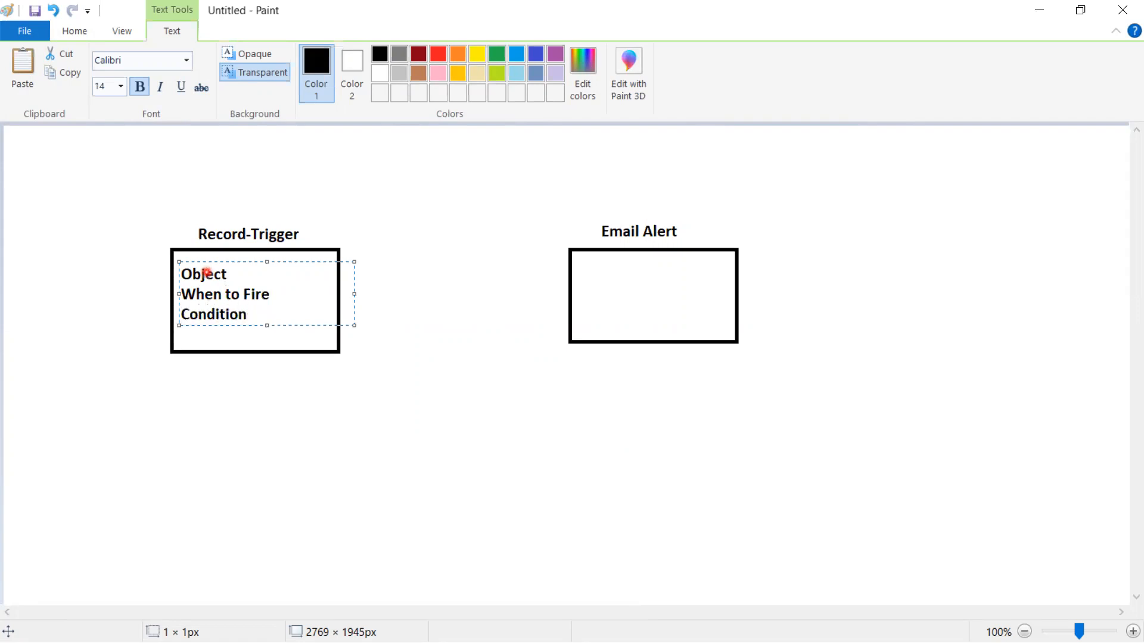
pyautogui.click(350, 355)
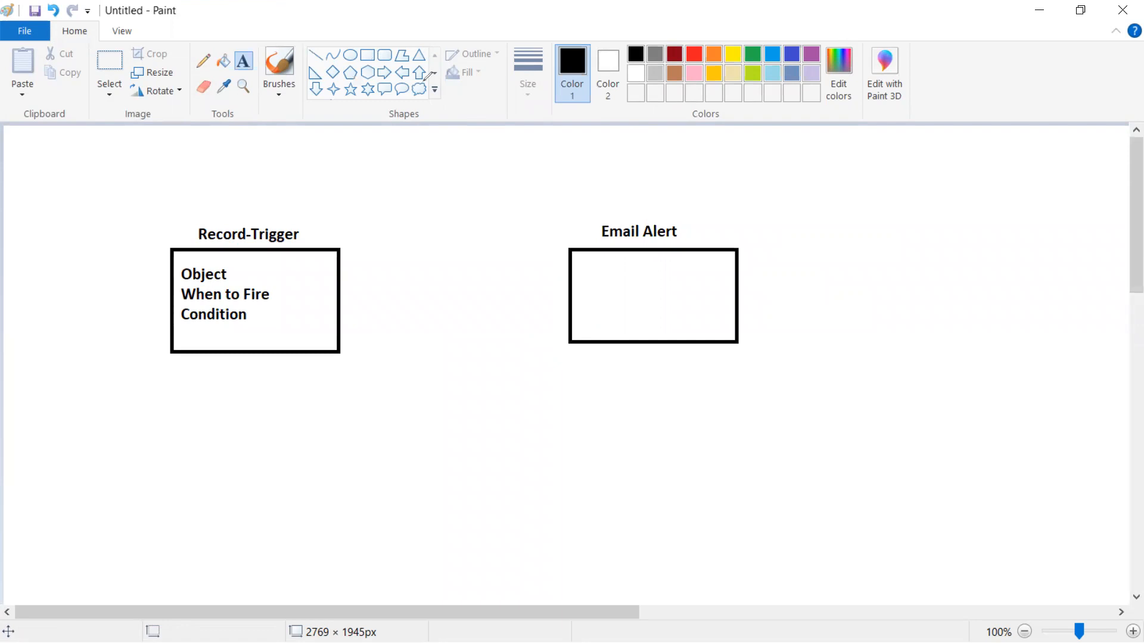
pyautogui.moveTo(330, 210)
pyautogui.mouseDown()
pyautogui.moveTo(171, 222)
pyautogui.moveTo(370, 327)
pyautogui.moveTo(310, 198)
pyautogui.mouseUp()
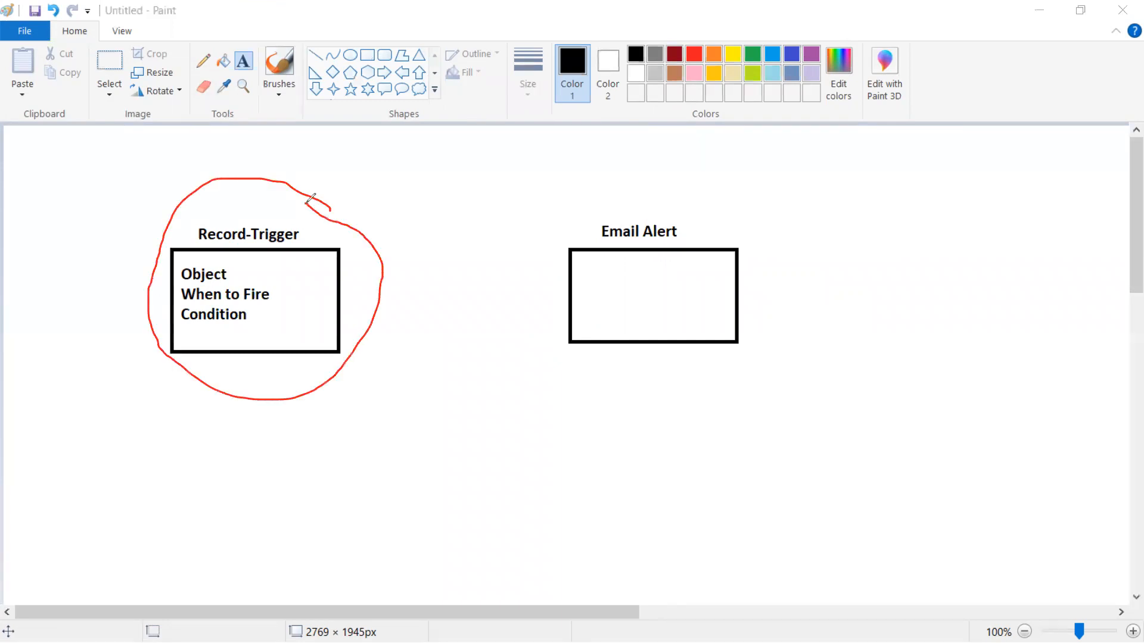
pyautogui.moveTo(569, 190)
pyautogui.mouseDown()
pyautogui.moveTo(520, 268)
pyautogui.moveTo(869, 346)
pyautogui.moveTo(529, 202)
pyautogui.mouseUp()
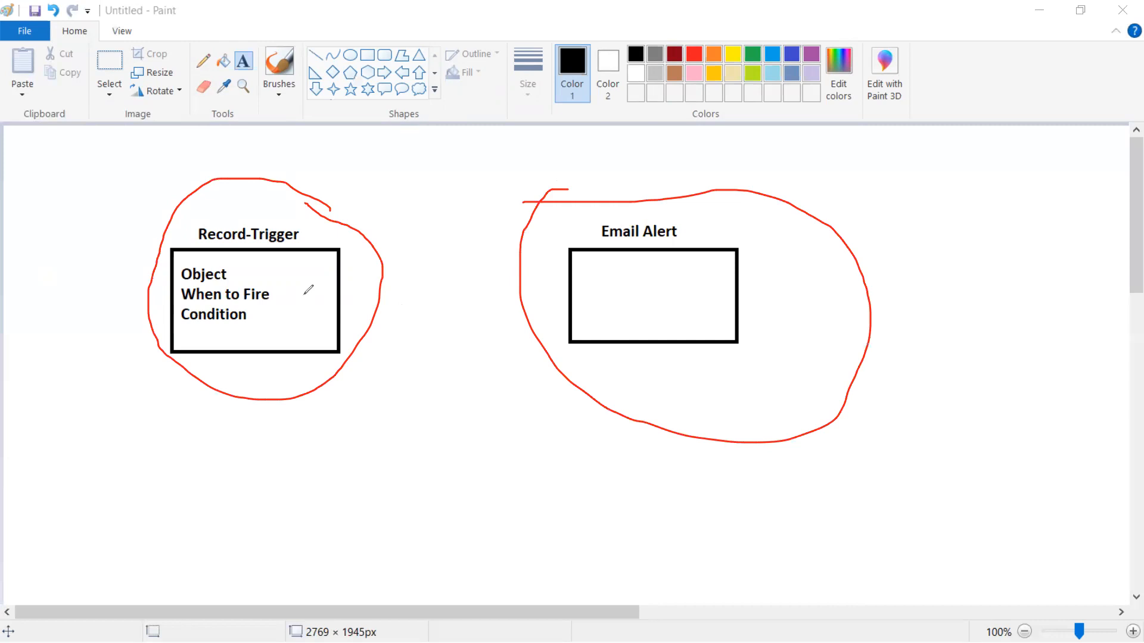
pyautogui.moveTo(303, 295); pyautogui.dragTo(597, 290)
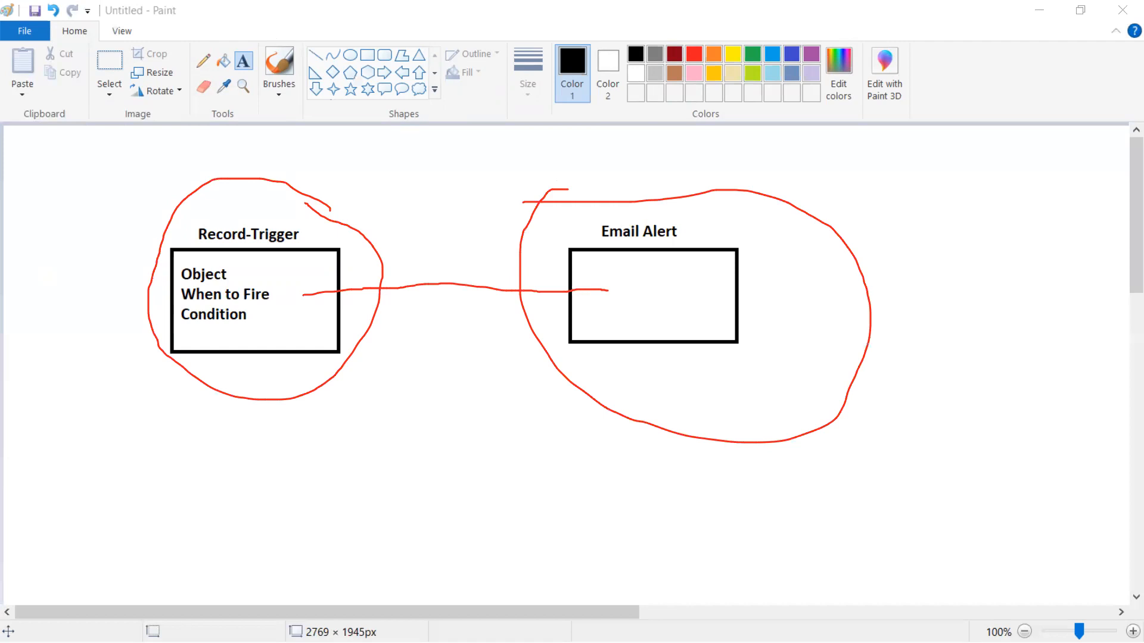
# Step: Write "Record Details" with "Record.Id" on the line below it in the gap between the two rectangles
pyautogui.click(243, 61)
pyautogui.click(454, 270)
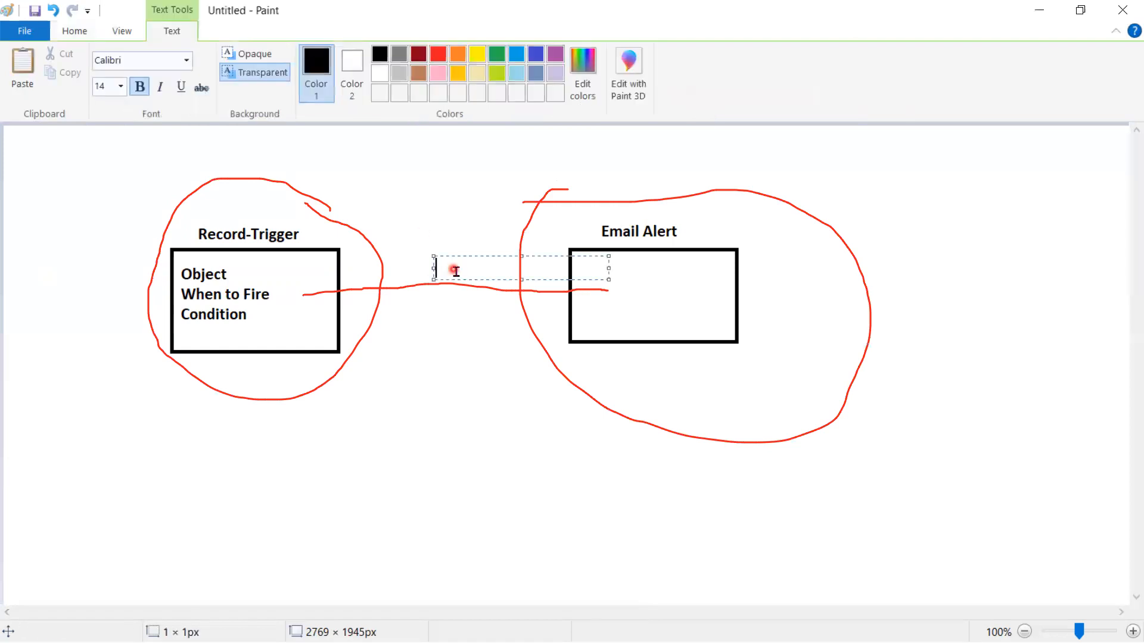
pyautogui.write('Record Details')
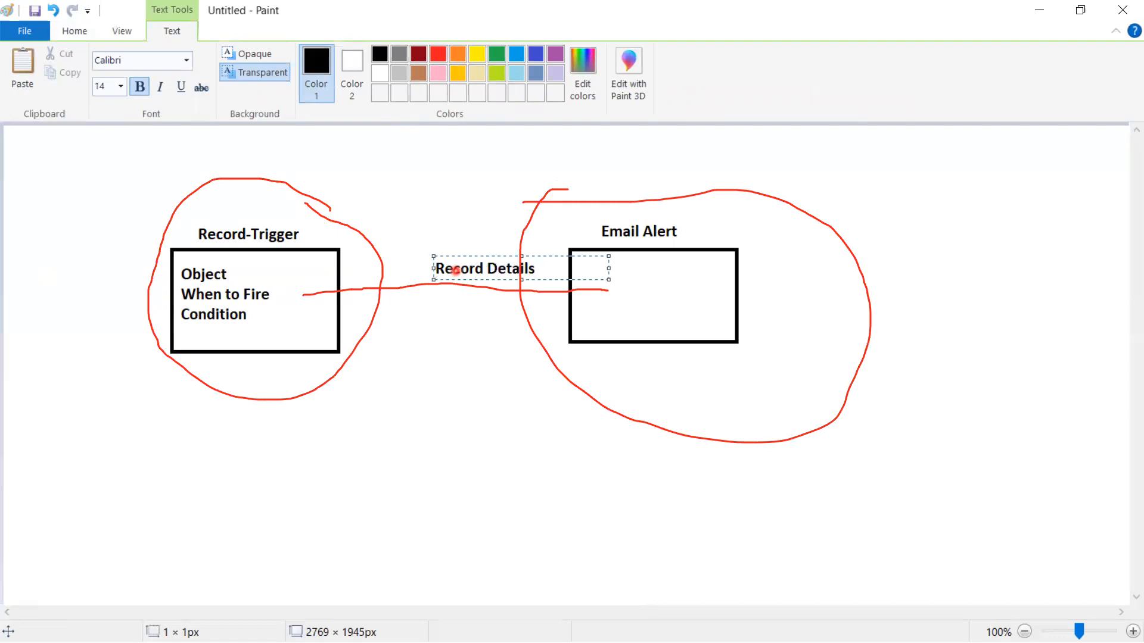
pyautogui.press('Return')
pyautogui.write('Record.Id')
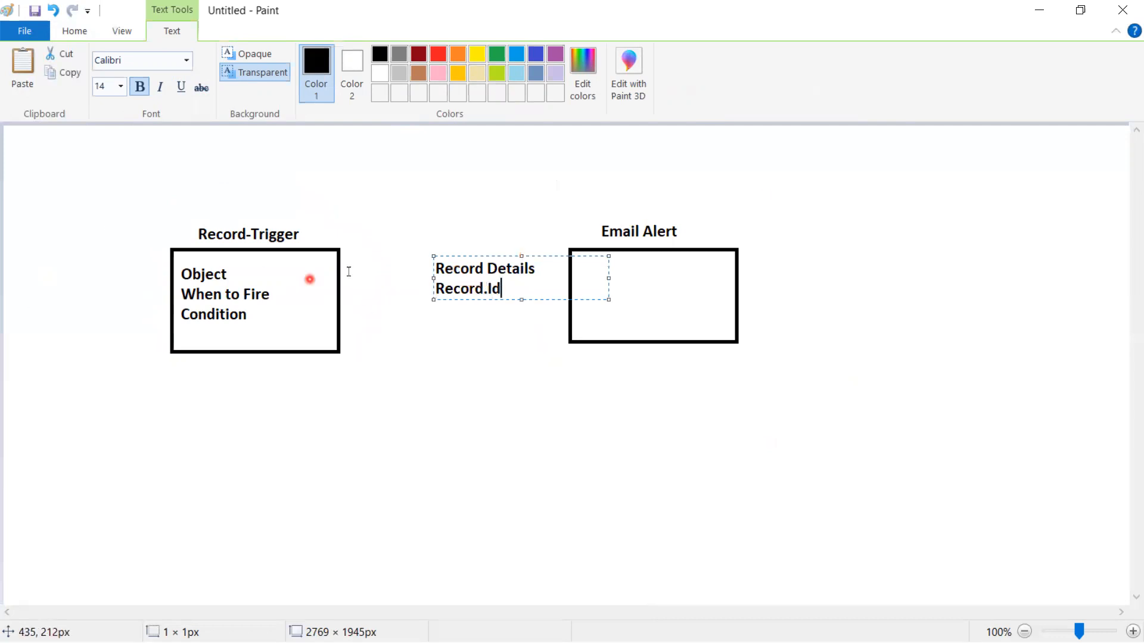
pyautogui.click(531, 366)
# Step: Draw a straight line from the Record-Trigger rectangle to the Email Alert rectangle, beneath the "Record.Id" text
pyautogui.click(316, 55)
pyautogui.moveTo(330, 303); pyautogui.dragTo(585, 302)
pyautogui.click(476, 349)
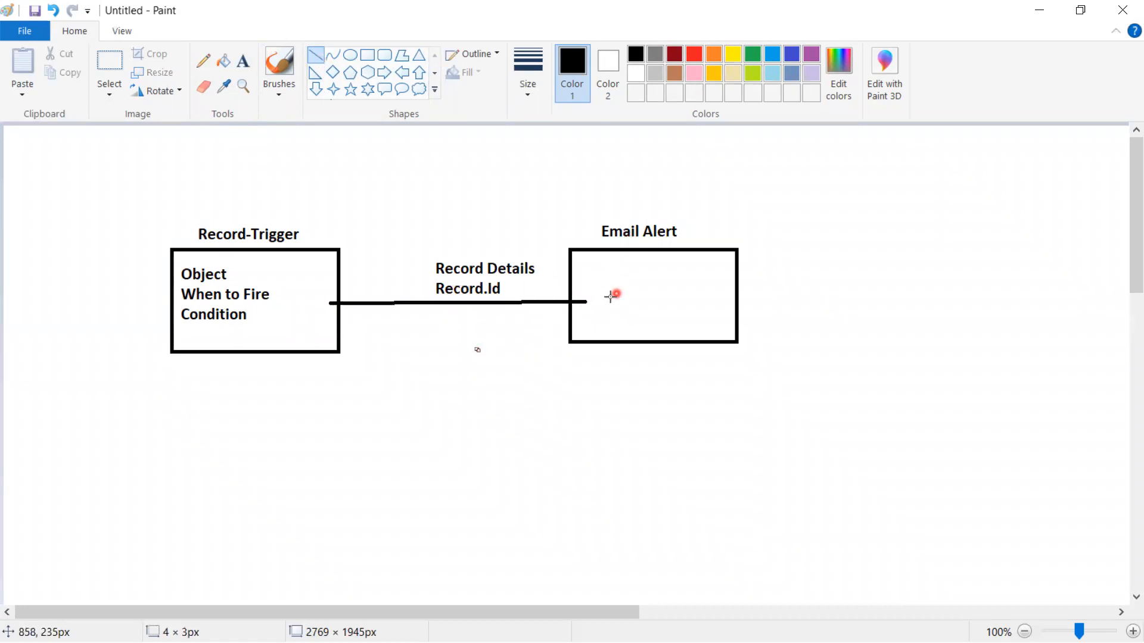
# Step: Write "Record.Id" inside the Email Alert rectangle
pyautogui.click(243, 60)
pyautogui.click(594, 277)
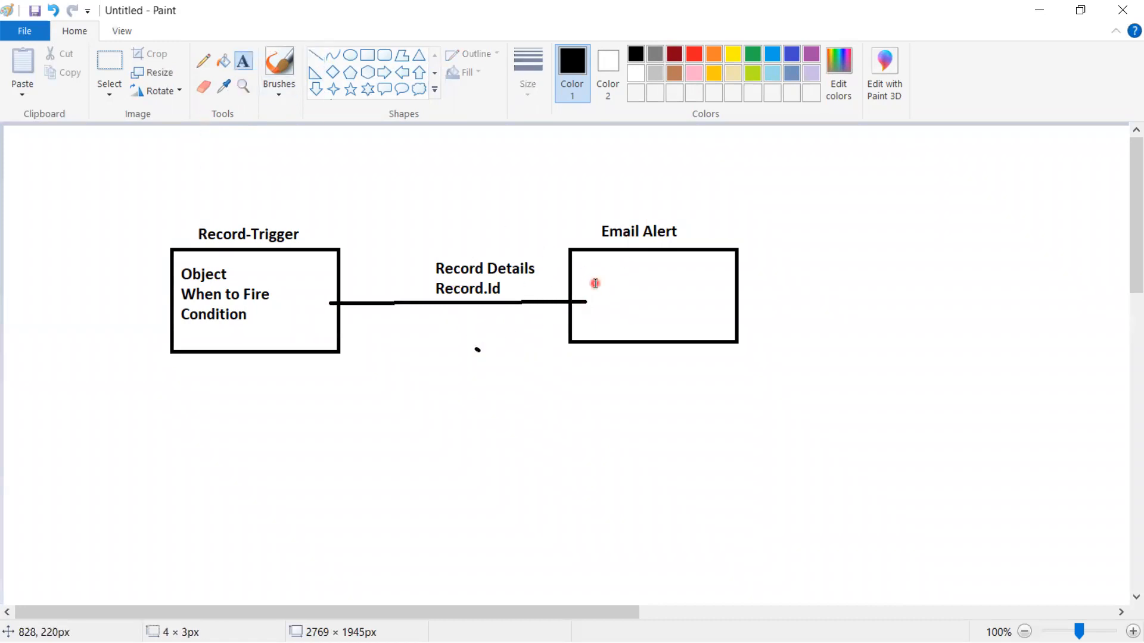
pyautogui.write('Reco')
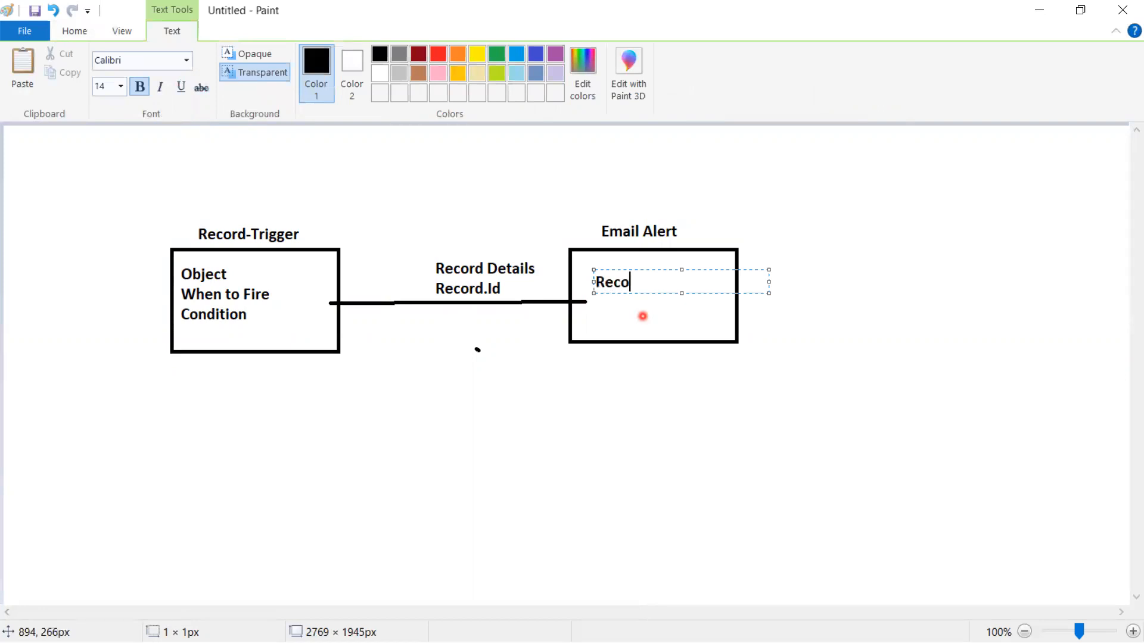
pyautogui.write('rd.Id')
pyautogui.click(587, 388)
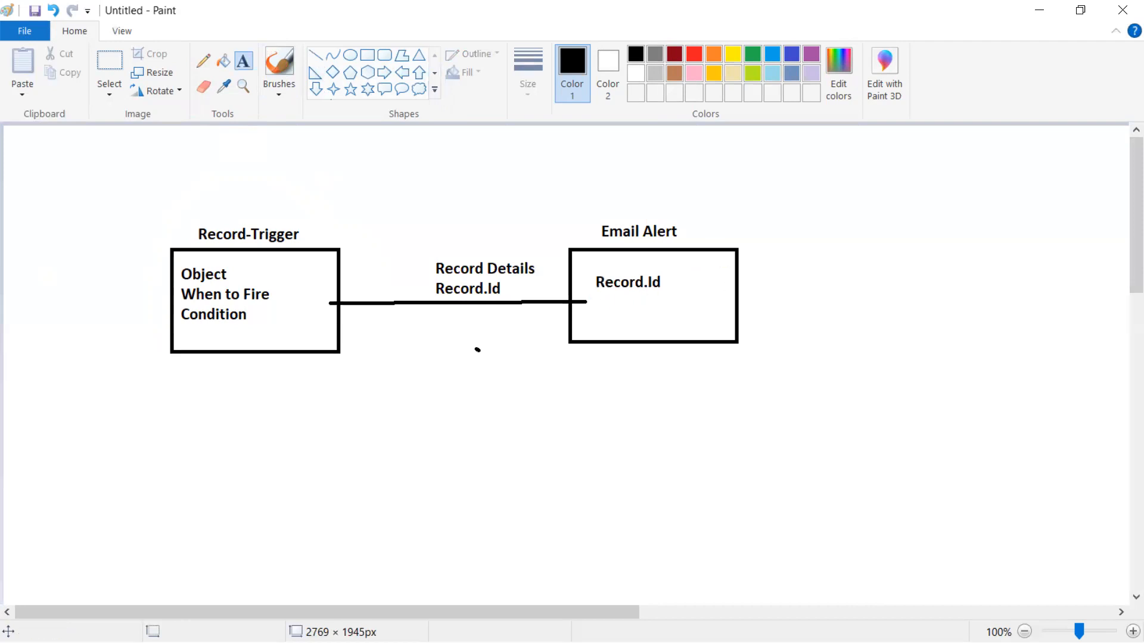
# Step: Return to Flow Builder in the browser and set the email alert's Record ID input to {!$Record.Id}
pyautogui.hotkey('alt', 'Tab')
pyautogui.hotkey('alt', 'Tab')
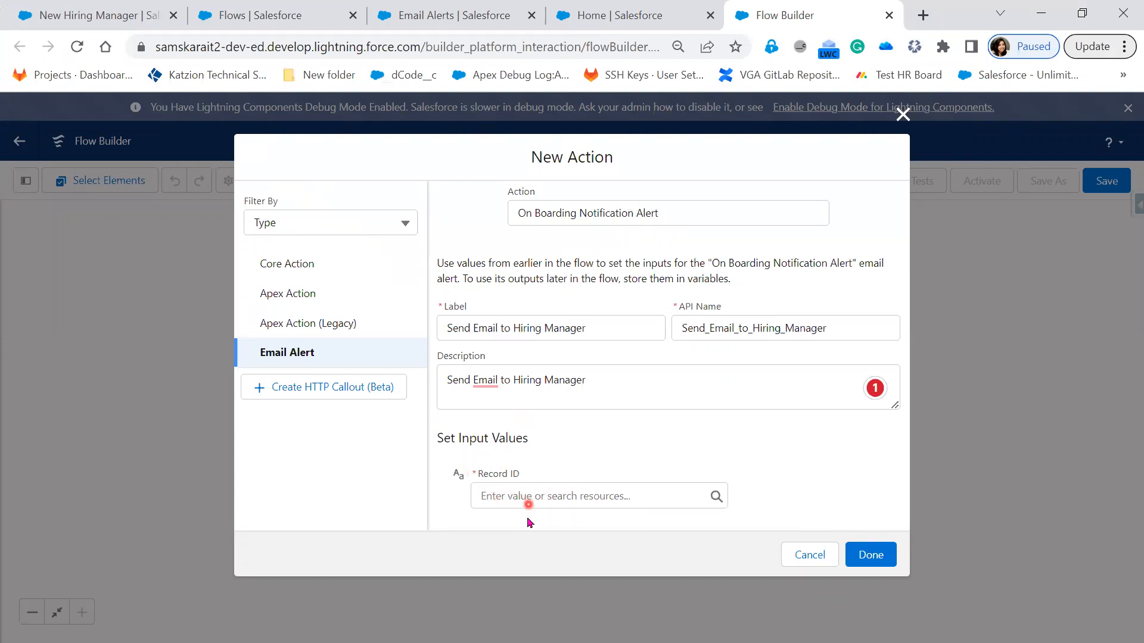
pyautogui.click(523, 492)
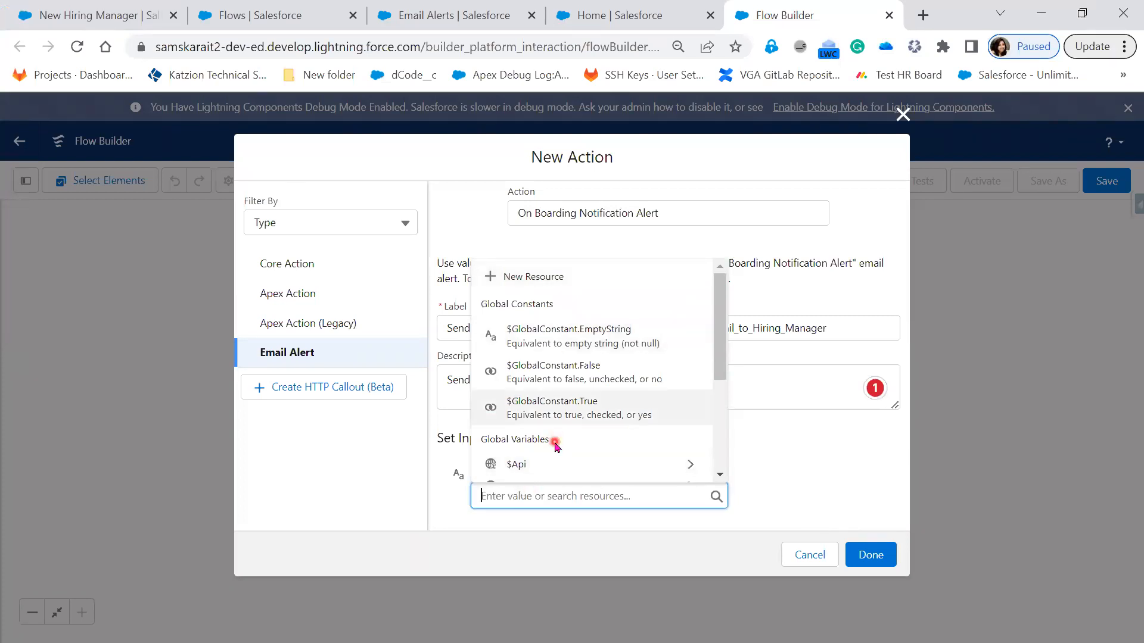
pyautogui.scroll(-2, 554, 444)
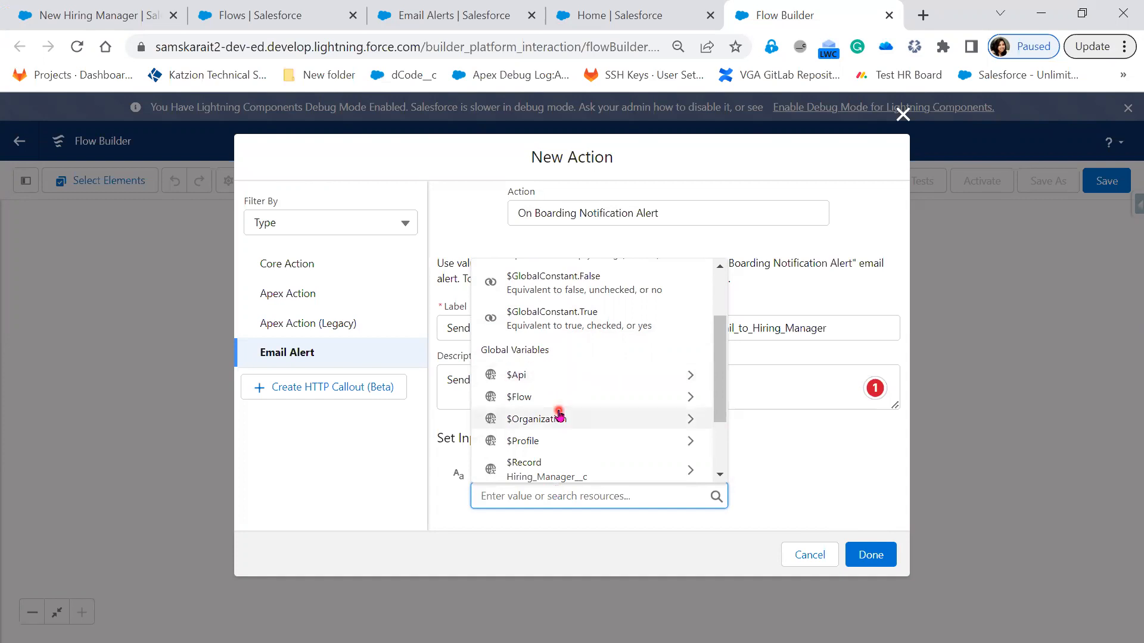
pyautogui.scroll(-2, 559, 417)
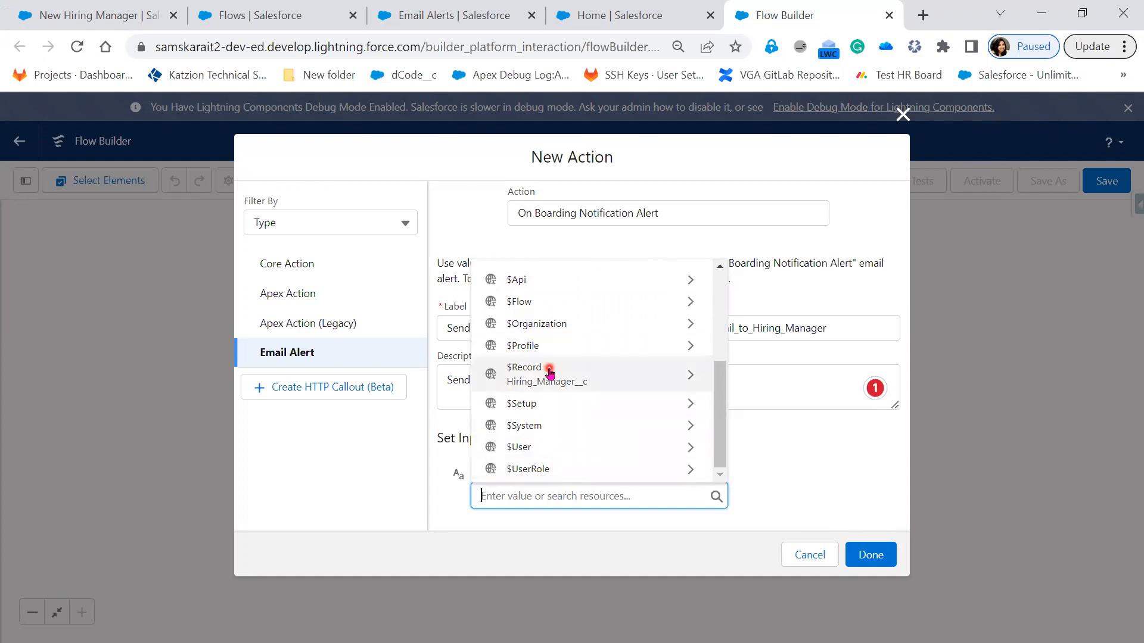
pyautogui.click(572, 379)
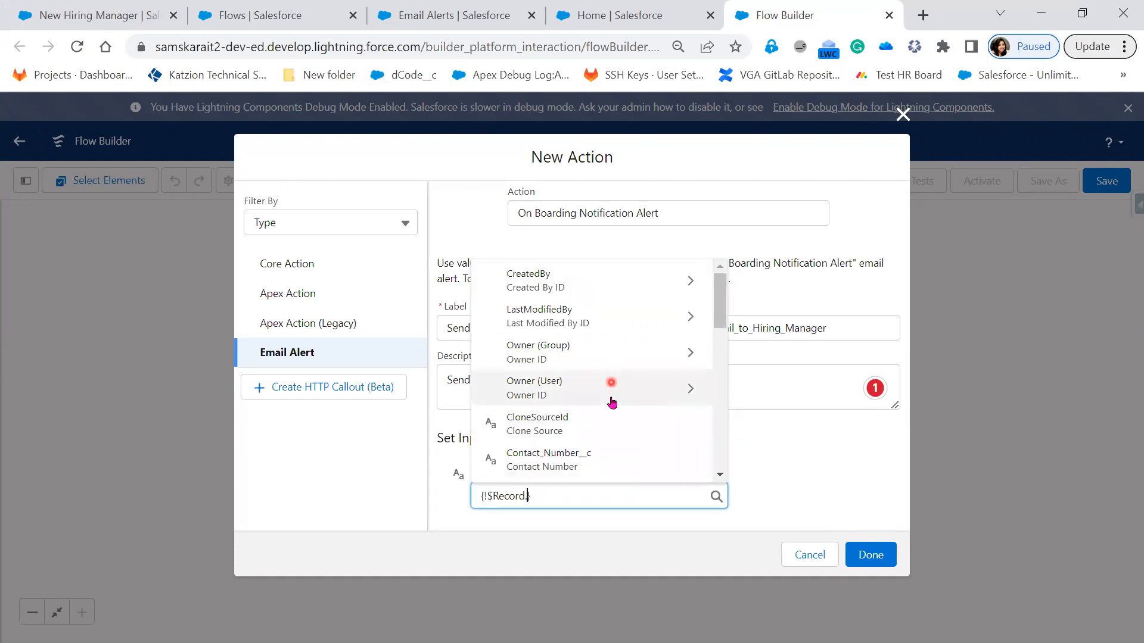
pyautogui.scroll(-5, 606, 452)
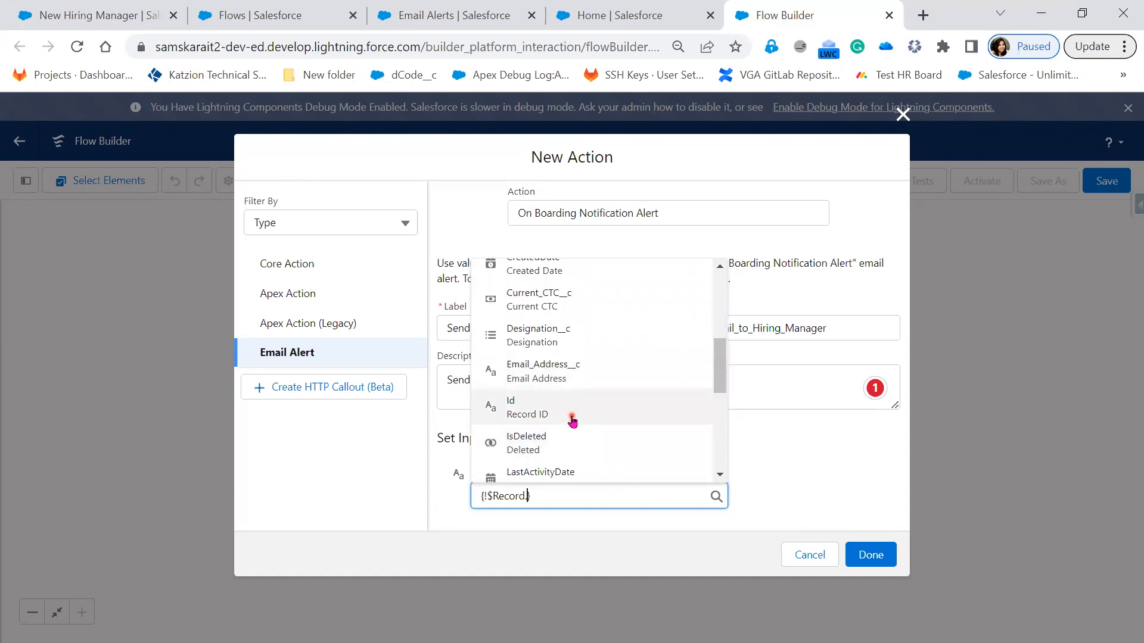
pyautogui.click(572, 420)
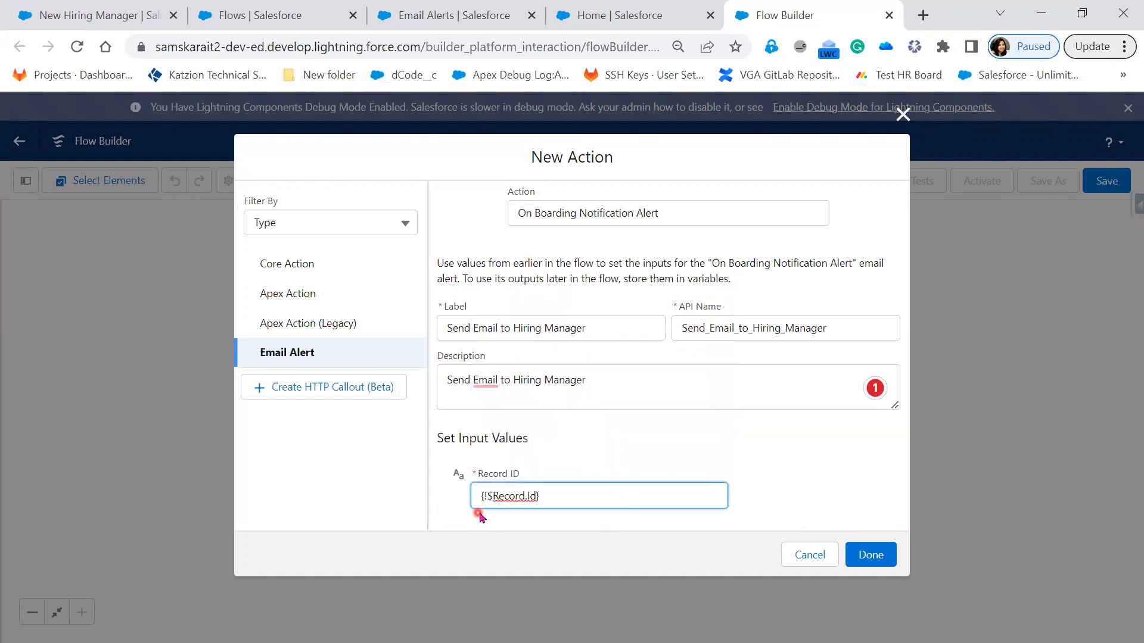
pyautogui.click(748, 486)
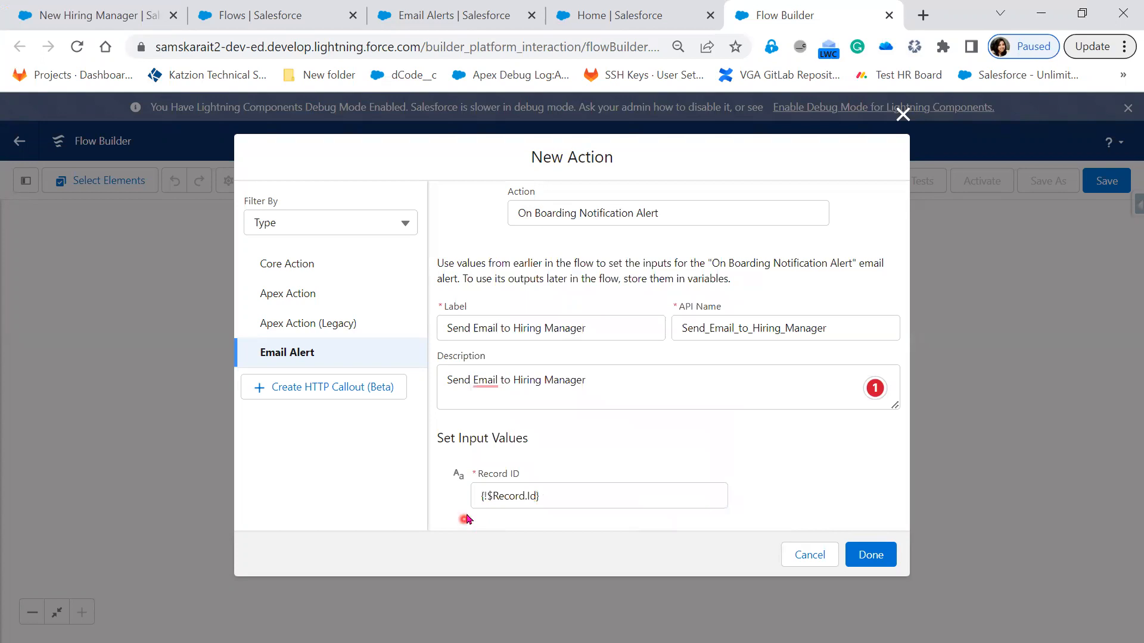
# Step: Accept the suggested correction so the action's description reads "Send an Email to Hiring Manager"
pyautogui.rightClick(492, 381)
pyautogui.click(500, 423)
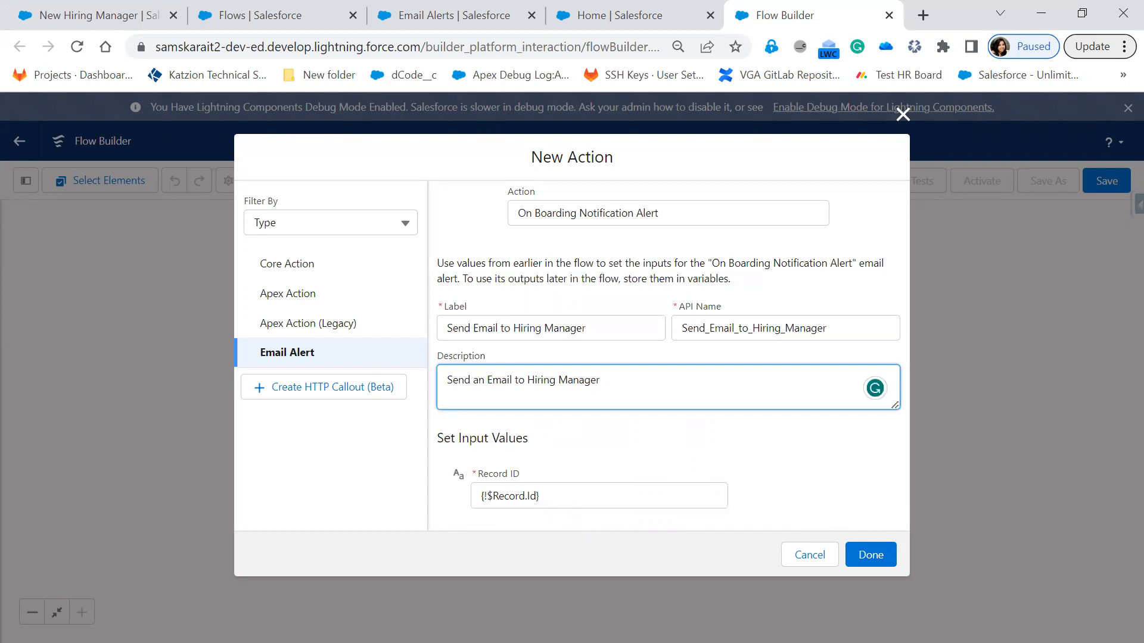
pyautogui.moveTo(46, 274)
pyautogui.mouseDown()
pyautogui.moveTo(202, 369)
pyautogui.moveTo(337, 417)
pyautogui.mouseUp()
pyautogui.moveTo(146, 292)
pyautogui.mouseDown()
pyautogui.moveTo(206, 323)
pyautogui.moveTo(224, 400)
pyautogui.moveTo(328, 411)
pyautogui.mouseUp()
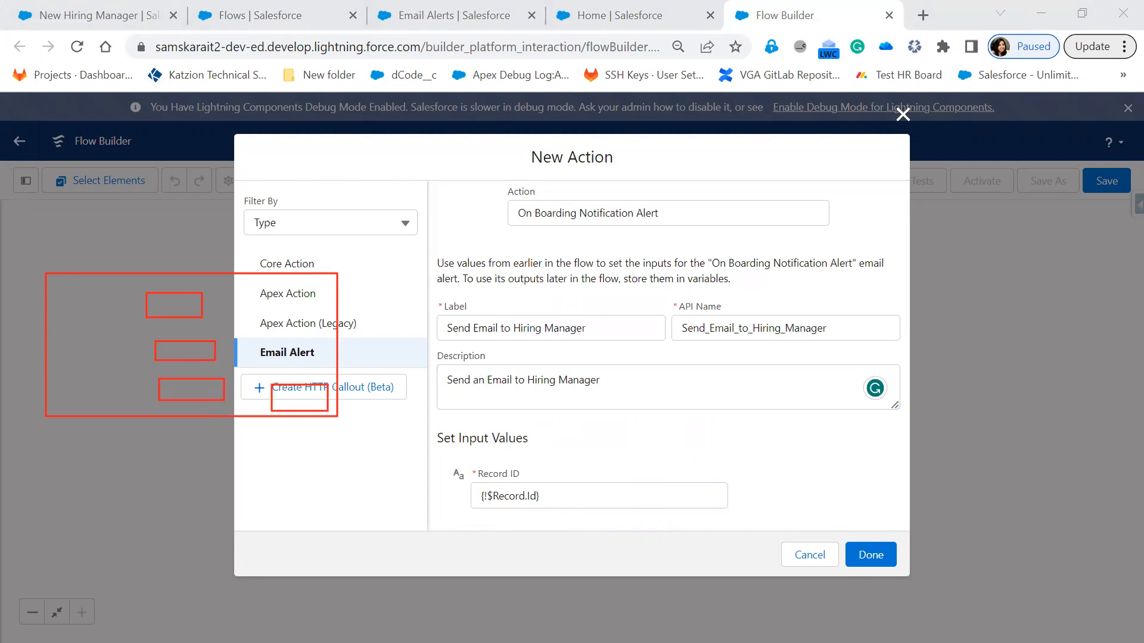
pyautogui.moveTo(342, 320); pyautogui.dragTo(598, 291)
pyautogui.moveTo(589, 242)
pyautogui.mouseDown()
pyautogui.moveTo(576, 348)
pyautogui.moveTo(875, 248)
pyautogui.moveTo(709, 227)
pyautogui.moveTo(589, 241)
pyautogui.mouseUp()
pyautogui.moveTo(656, 273)
pyautogui.mouseDown()
pyautogui.moveTo(671, 227)
pyautogui.moveTo(705, 275)
pyautogui.moveTo(699, 247)
pyautogui.moveTo(723, 276)
pyautogui.mouseUp()
pyautogui.moveTo(713, 222)
pyautogui.mouseDown()
pyautogui.moveTo(728, 224)
pyautogui.moveTo(716, 244)
pyautogui.moveTo(747, 254)
pyautogui.mouseUp()
pyautogui.moveTo(797, 203)
pyautogui.mouseDown()
pyautogui.moveTo(749, 225)
pyautogui.moveTo(784, 225)
pyautogui.mouseUp()
pyautogui.moveTo(749, 267); pyautogui.dragTo(799, 262)
pyautogui.moveTo(796, 203); pyautogui.dragTo(860, 253)
pyautogui.moveTo(832, 206); pyautogui.dragTo(798, 273)
pyautogui.moveTo(726, 302); pyautogui.dragTo(643, 373)
pyautogui.moveTo(524, 406)
pyautogui.mouseDown()
pyautogui.moveTo(420, 417)
pyautogui.moveTo(341, 403)
pyautogui.moveTo(353, 417)
pyautogui.mouseUp()
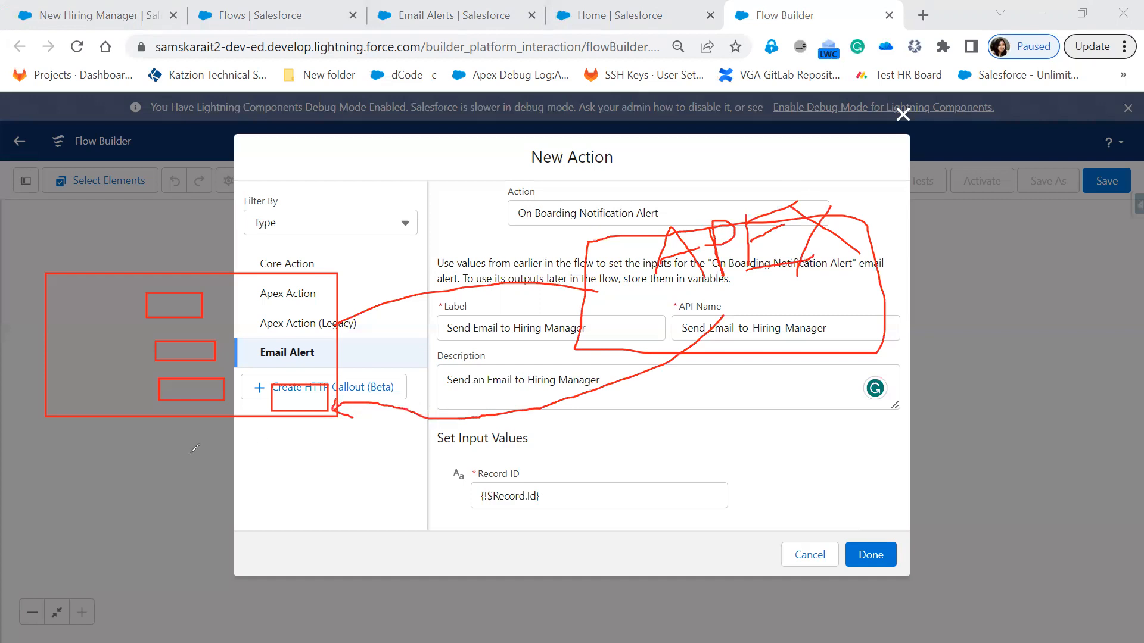
pyautogui.moveTo(57, 429)
pyautogui.mouseDown()
pyautogui.moveTo(178, 435)
pyautogui.moveTo(76, 458)
pyautogui.moveTo(60, 423)
pyautogui.mouseUp()
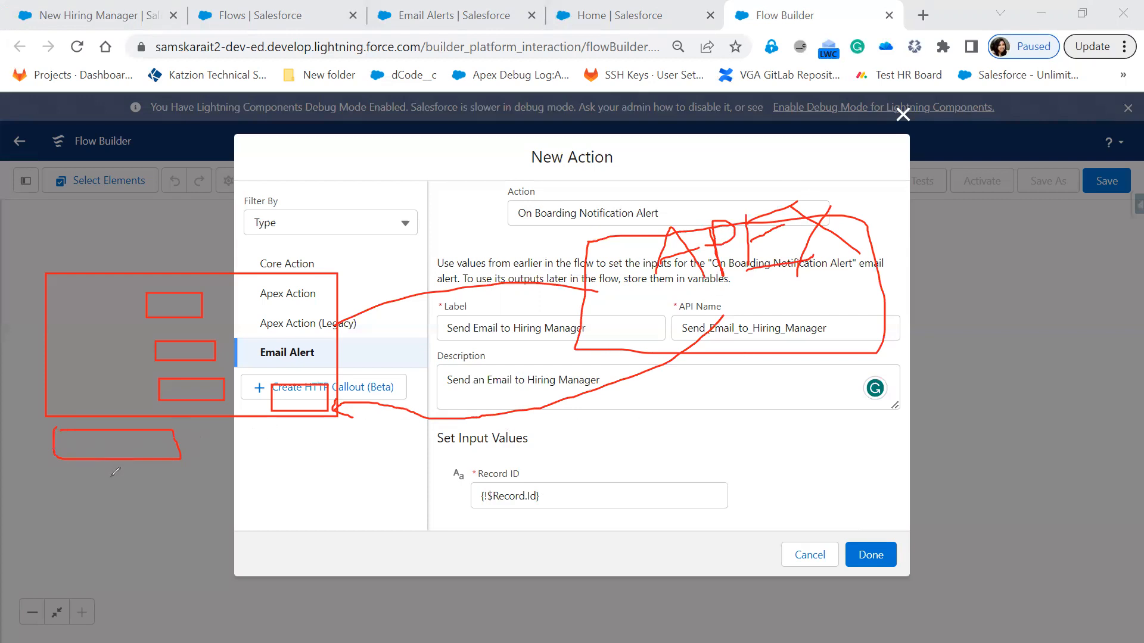
pyautogui.moveTo(93, 482); pyautogui.dragTo(132, 555)
pyautogui.moveTo(133, 475); pyautogui.dragTo(132, 507)
pyautogui.moveTo(179, 456)
pyautogui.mouseDown()
pyautogui.moveTo(194, 498)
pyautogui.moveTo(176, 523)
pyautogui.moveTo(185, 544)
pyautogui.mouseUp()
pyautogui.moveTo(222, 477)
pyautogui.mouseDown()
pyautogui.moveTo(222, 512)
pyautogui.moveTo(244, 479)
pyautogui.moveTo(264, 497)
pyautogui.mouseUp()
pyautogui.moveTo(286, 434)
pyautogui.mouseDown()
pyautogui.moveTo(315, 468)
pyautogui.moveTo(295, 522)
pyautogui.mouseUp()
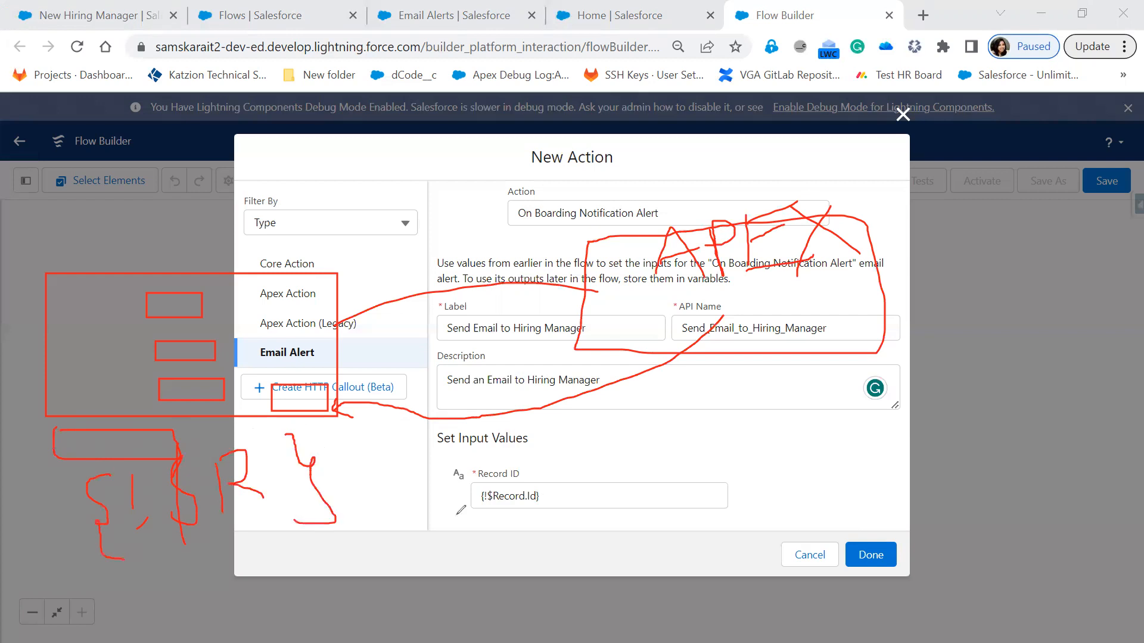
pyautogui.moveTo(477, 512)
pyautogui.mouseDown()
pyautogui.moveTo(581, 517)
pyautogui.moveTo(584, 452)
pyautogui.moveTo(456, 536)
pyautogui.moveTo(535, 532)
pyautogui.mouseUp()
pyautogui.press('Escape')
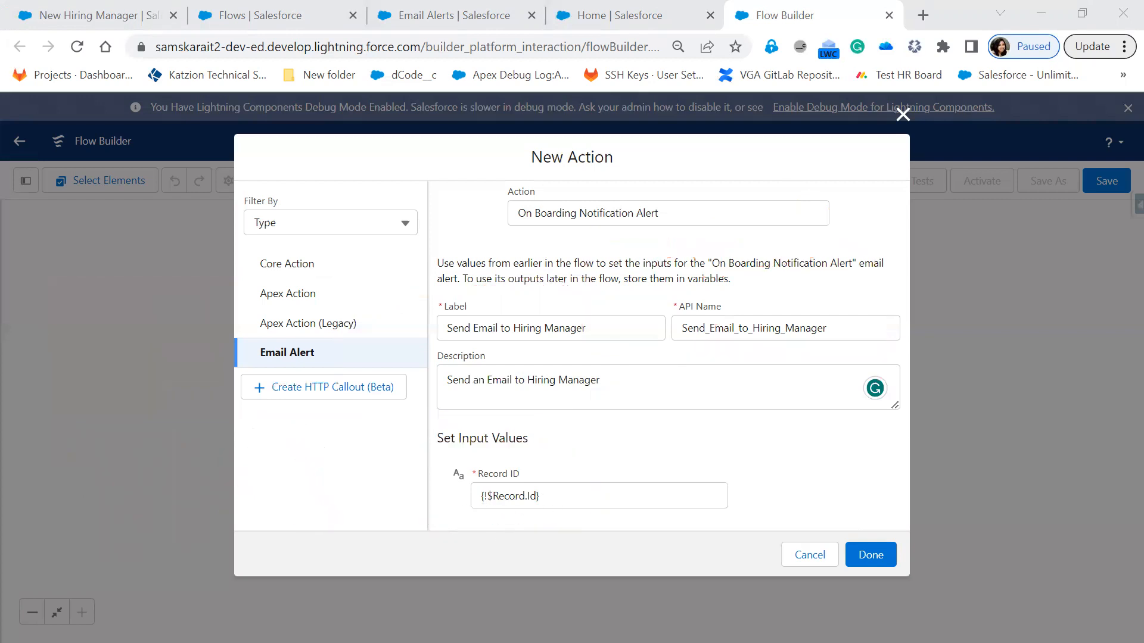
# Step: Finish adding the Send Email to Hiring Manager email alert and open the dialog for saving the flow
pyautogui.moveTo(447, 520); pyautogui.dragTo(573, 518)
pyautogui.click(876, 553)
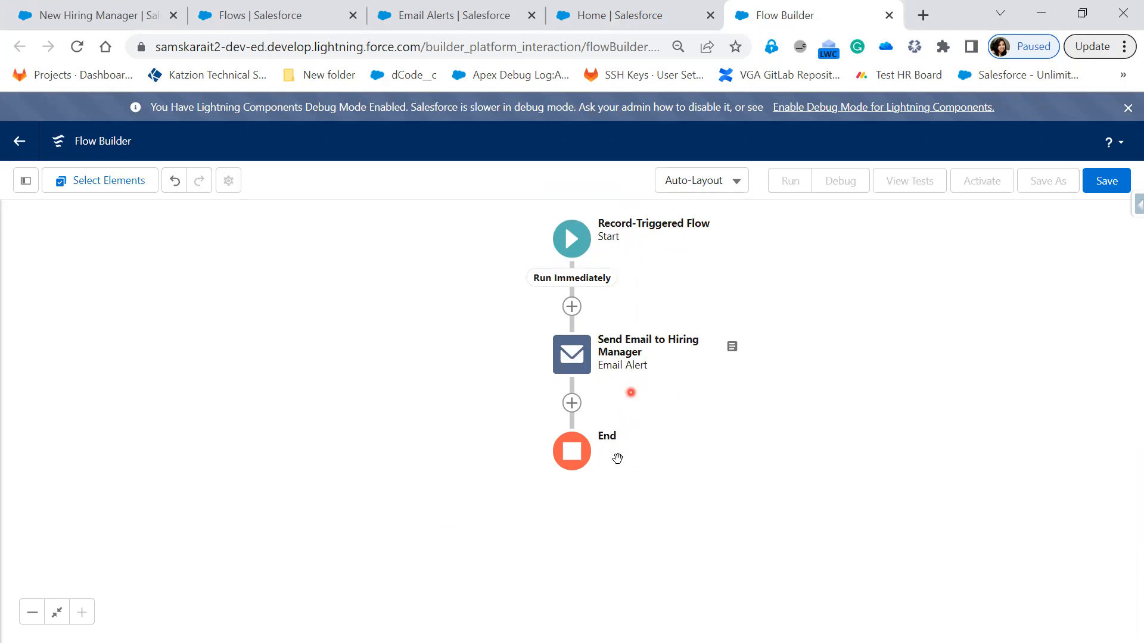
pyautogui.click(1108, 186)
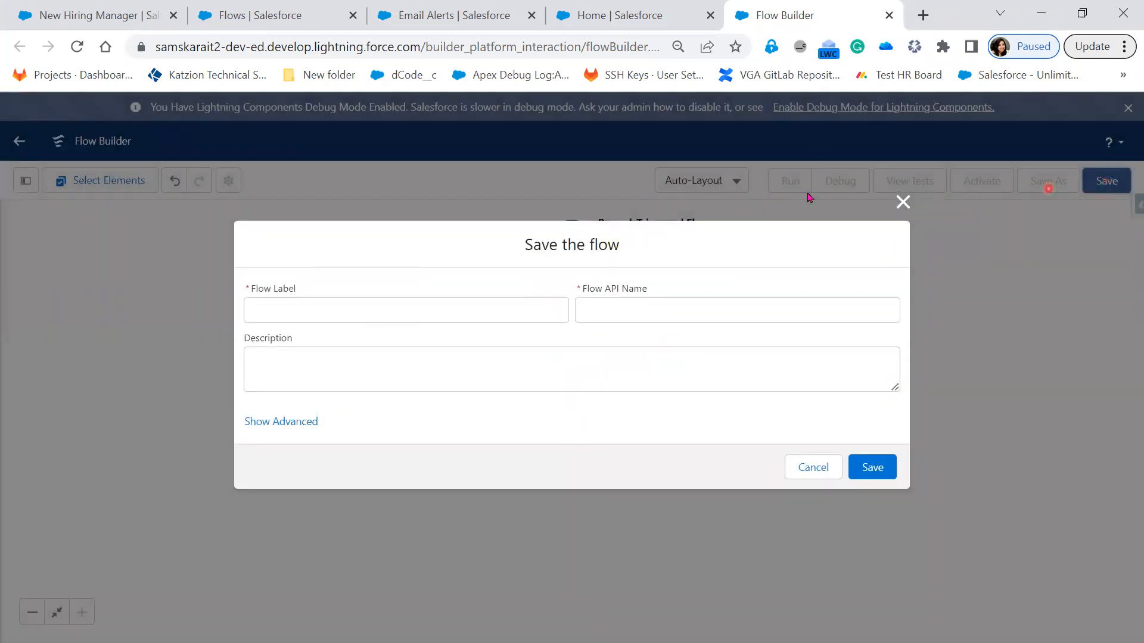
# Step: Label the flow "New Hiring Manager Record" and clear its automatically filled API name
pyautogui.click(392, 307)
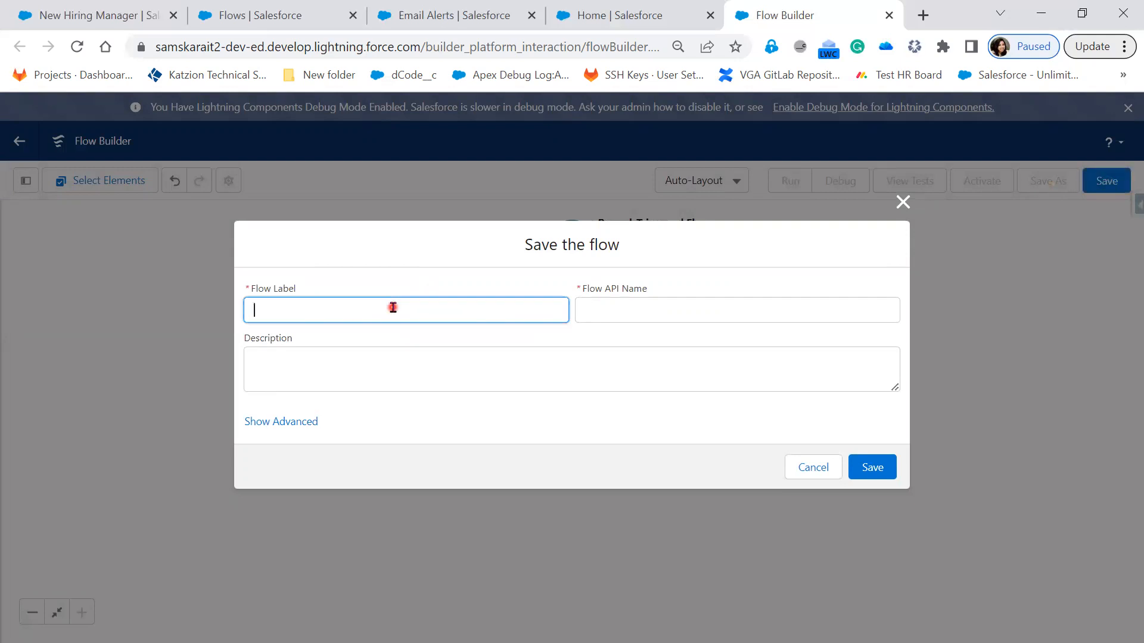
pyautogui.write('New Hiring Manager Rec')
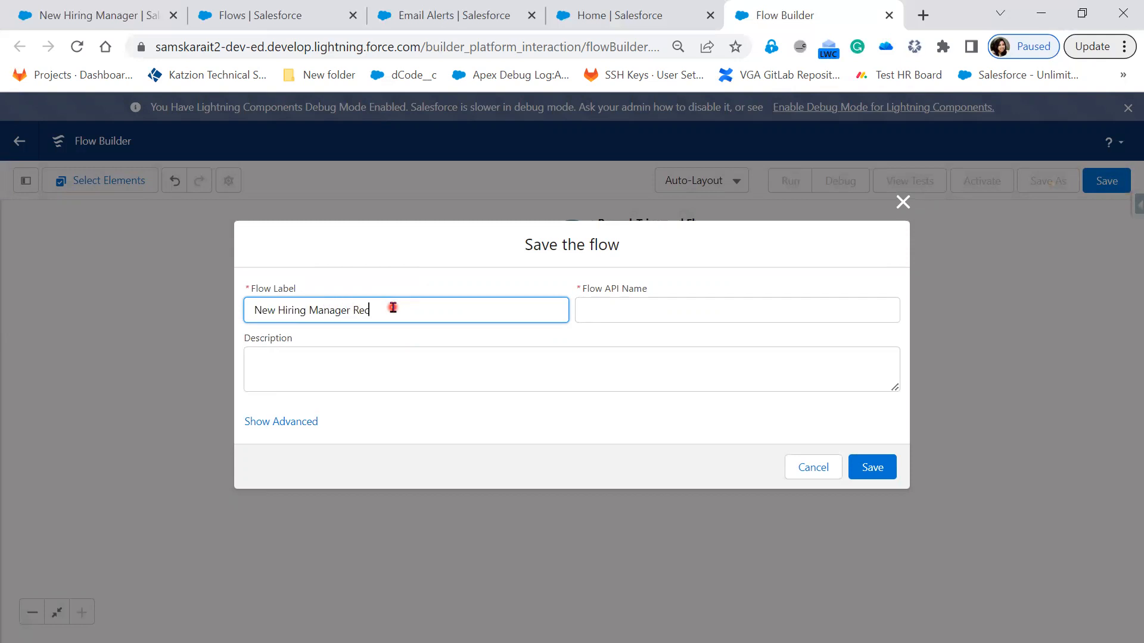
pyautogui.write('ord')
pyautogui.press('Tab')
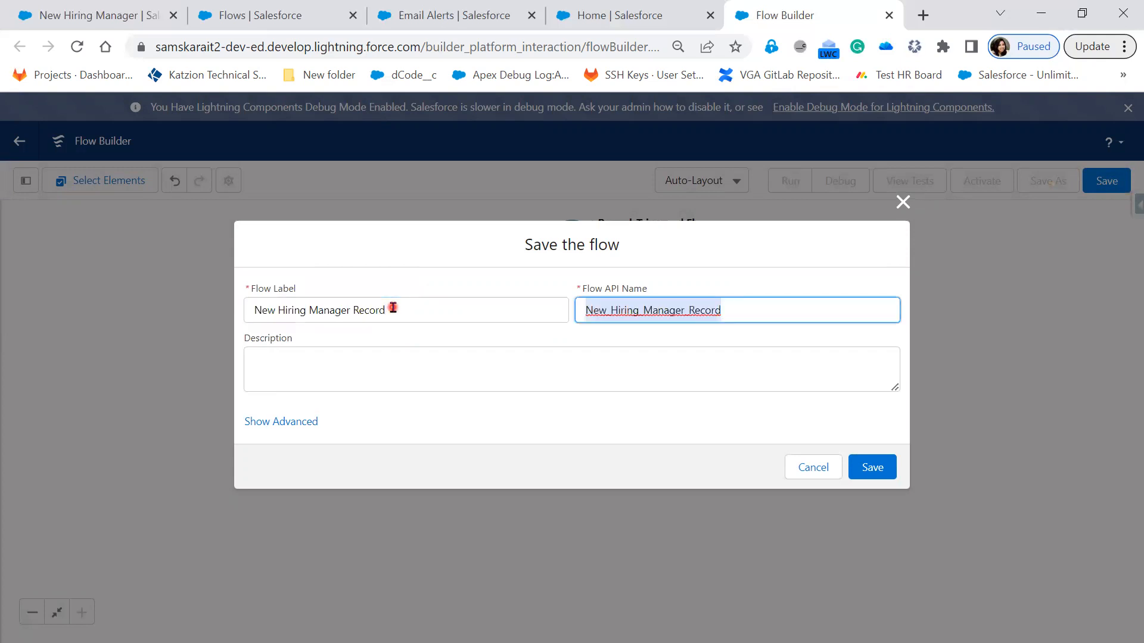
pyautogui.click(255, 310)
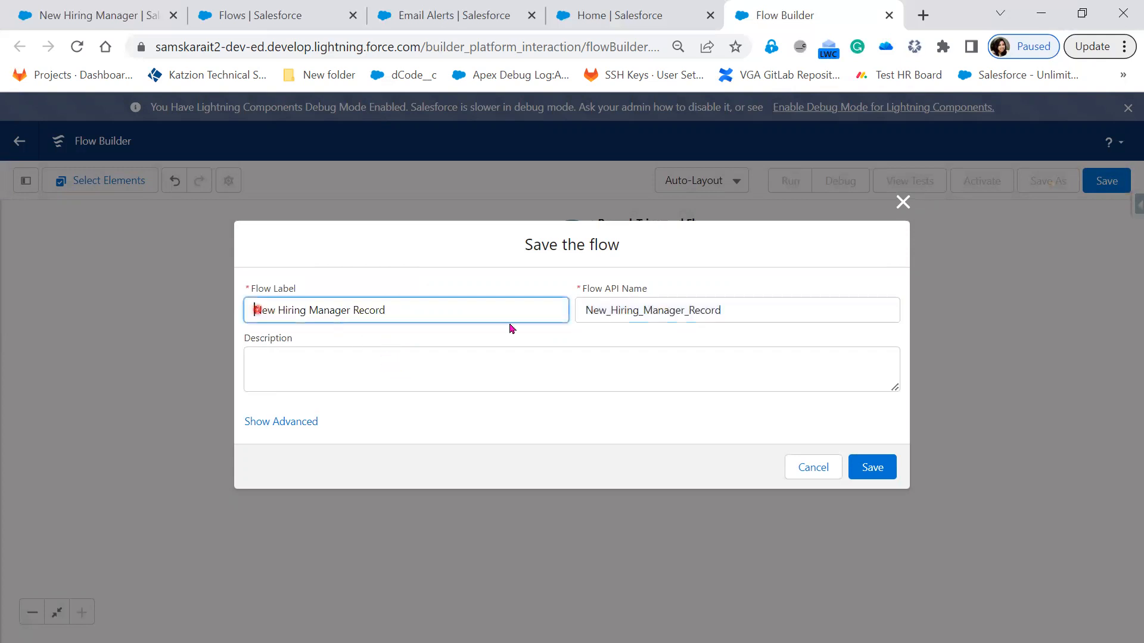
pyautogui.press('Tab')
pyautogui.press('BackSpace')
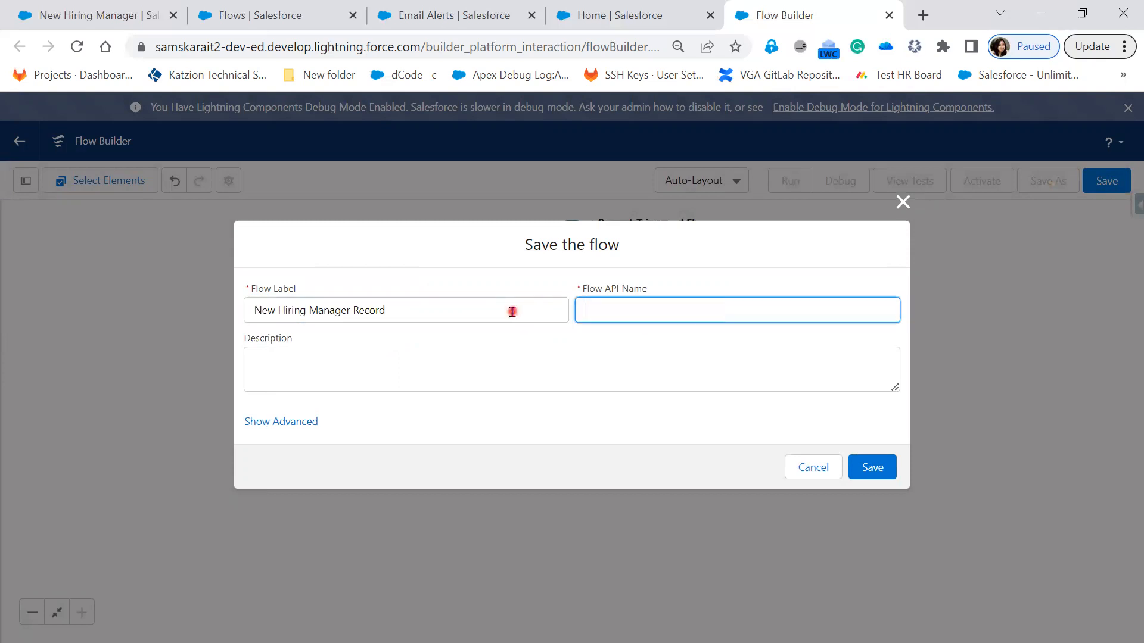
# Step: Set the flow label to "Email Alert upon creating new HM" and let the API name fill in as Email_Alert_upon_creating_new_HM
pyautogui.tripleClick(256, 301)
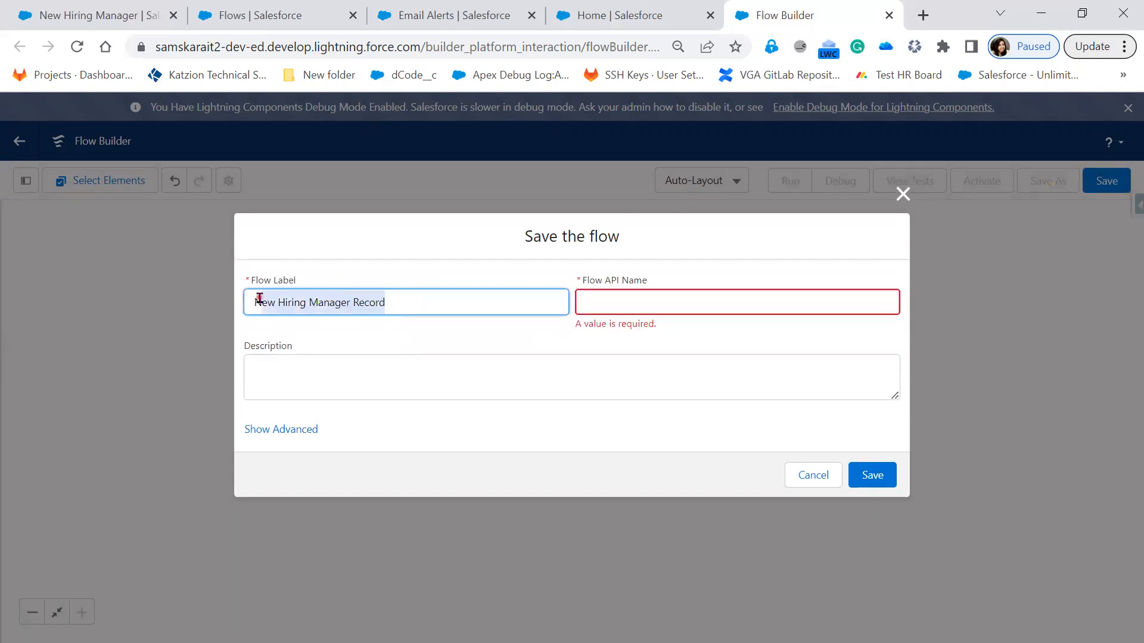
pyautogui.write('EmailAlert')
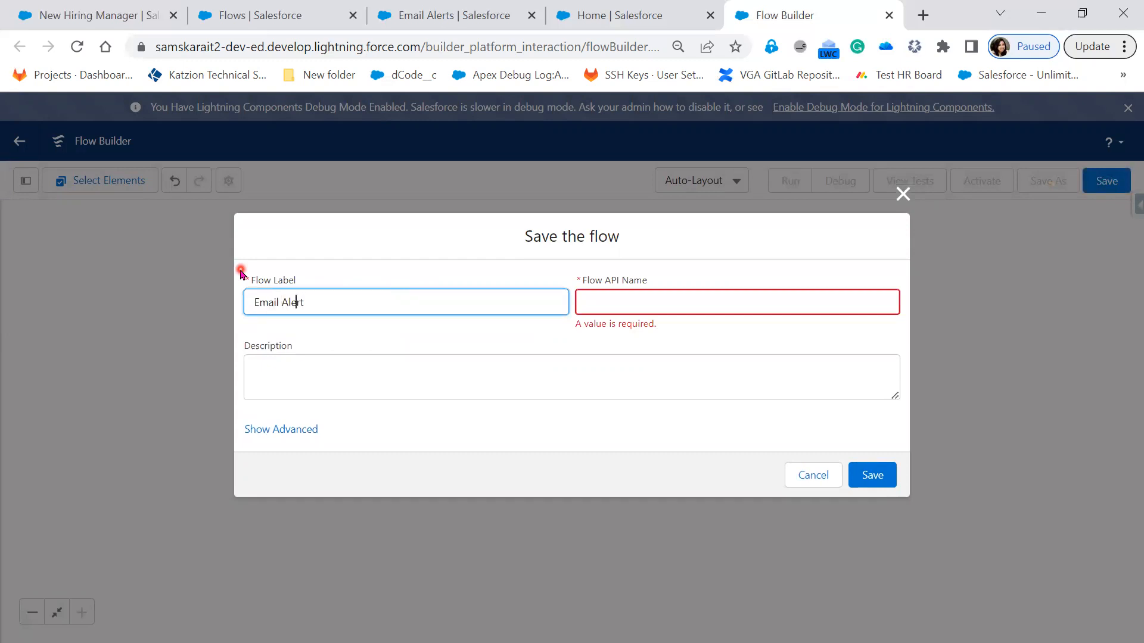
pyautogui.write('  upon')
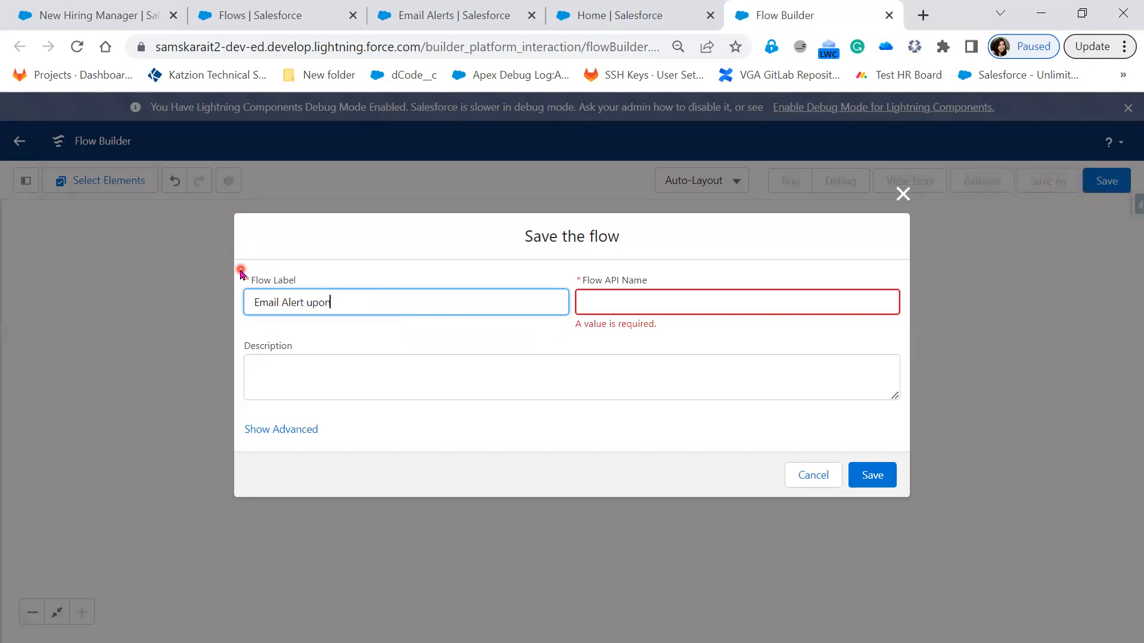
pyautogui.write('creating new HM')
pyautogui.click(330, 305)
pyautogui.press('Tab')
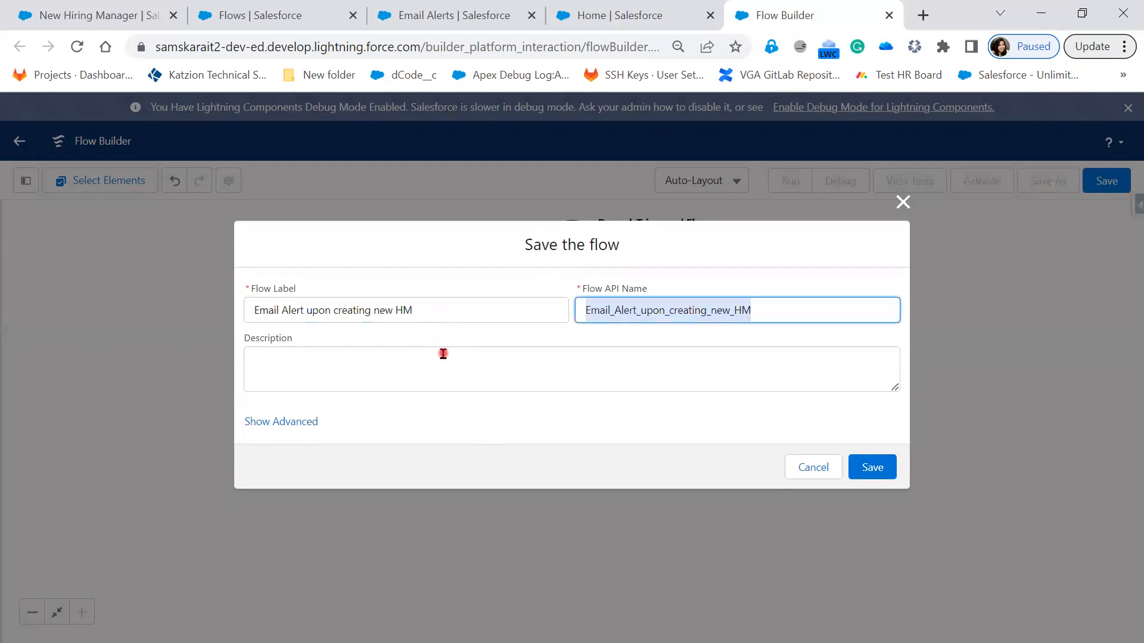
# Step: Enter the flow description "An Email Alert upon creating new Hiring Manager Record" and save the flow
pyautogui.click(444, 354)
pyautogui.moveTo(429, 311); pyautogui.dragTo(242, 319)
pyautogui.hotkey('ctrl', 'c')
pyautogui.click(346, 377)
pyautogui.hotkey('ctrl', 'v')
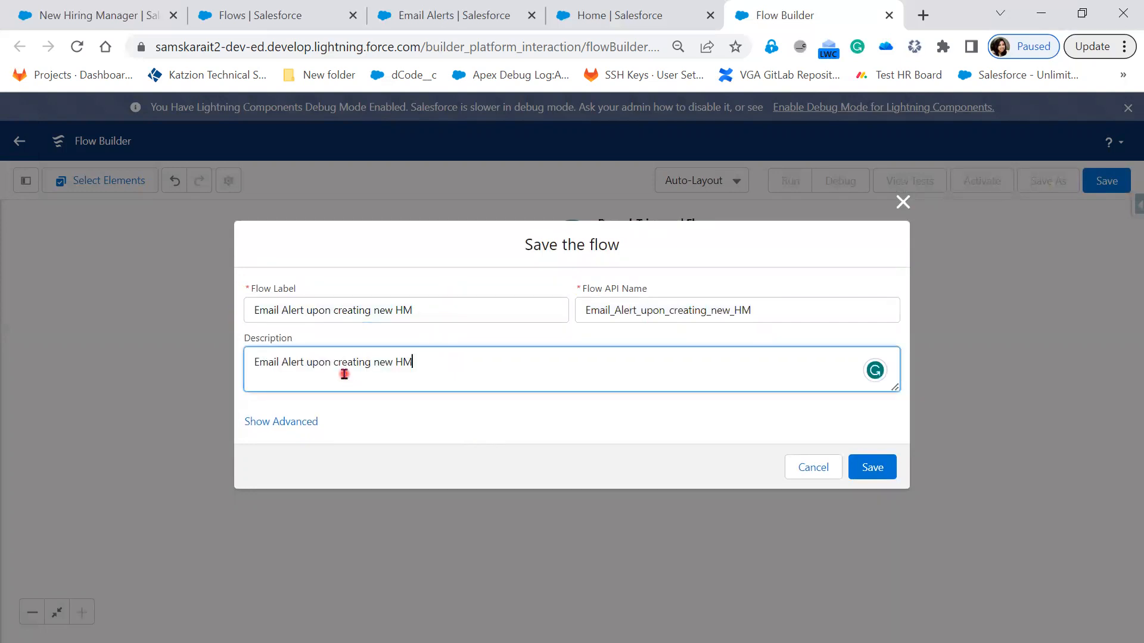
pyautogui.press('BackSpace')
pyautogui.write('iring Manager Re')
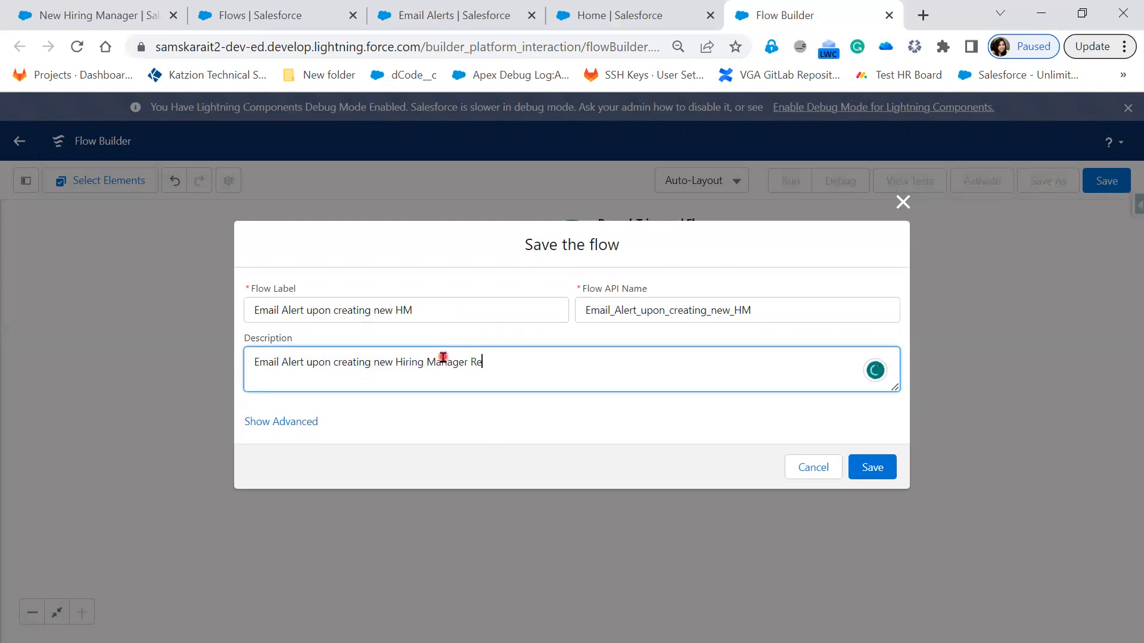
pyautogui.write('cord')
pyautogui.click(253, 363)
pyautogui.write('An')
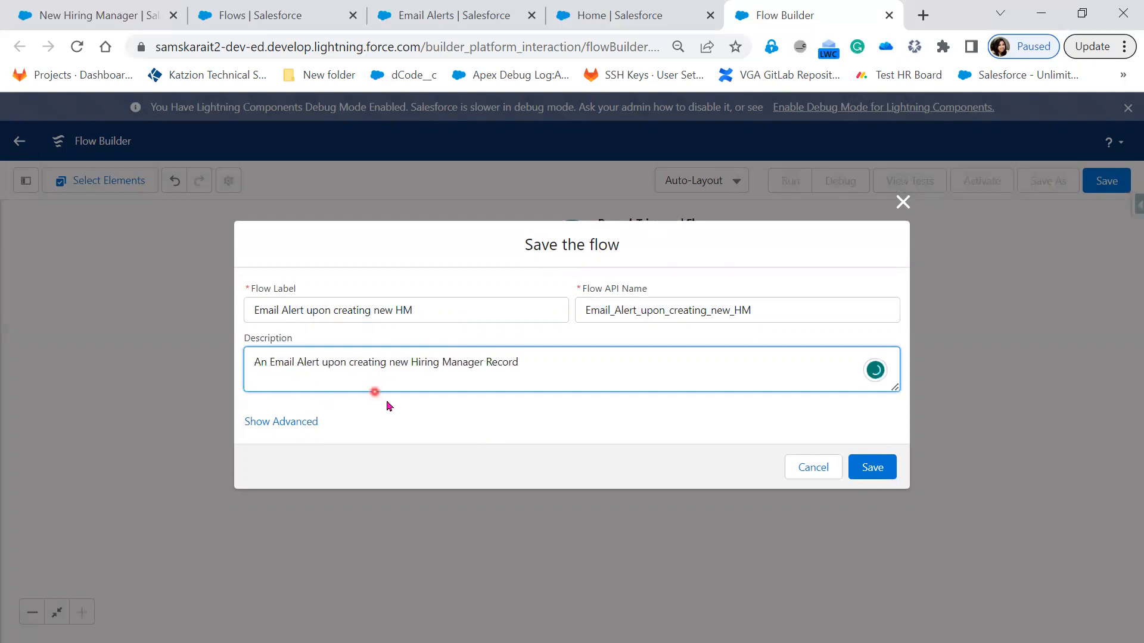
pyautogui.click(889, 474)
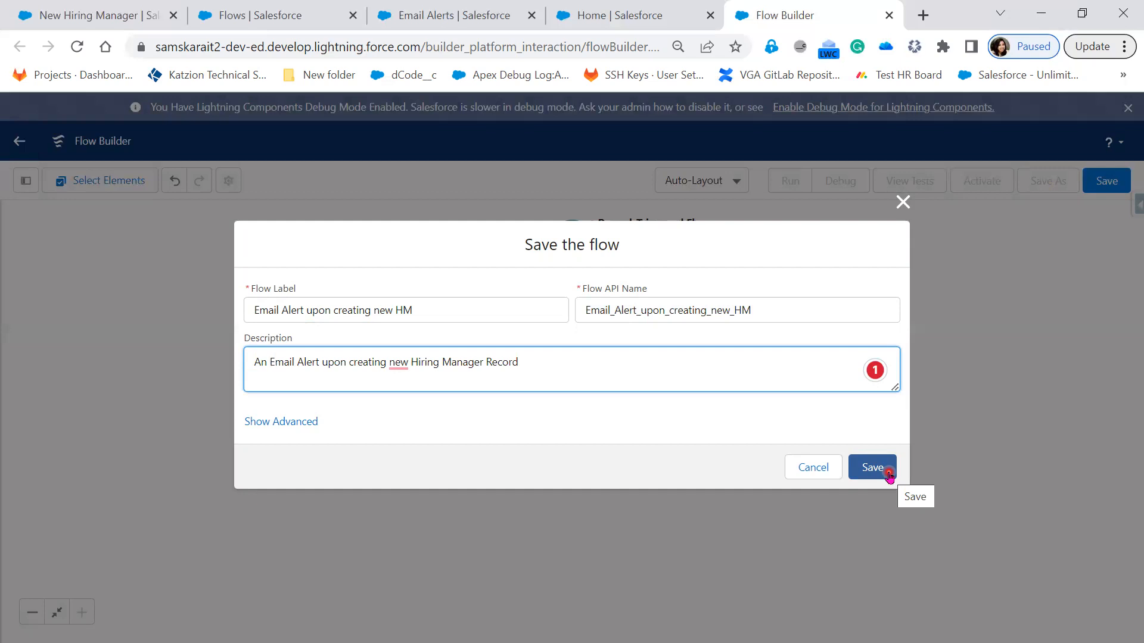
pyautogui.click(887, 473)
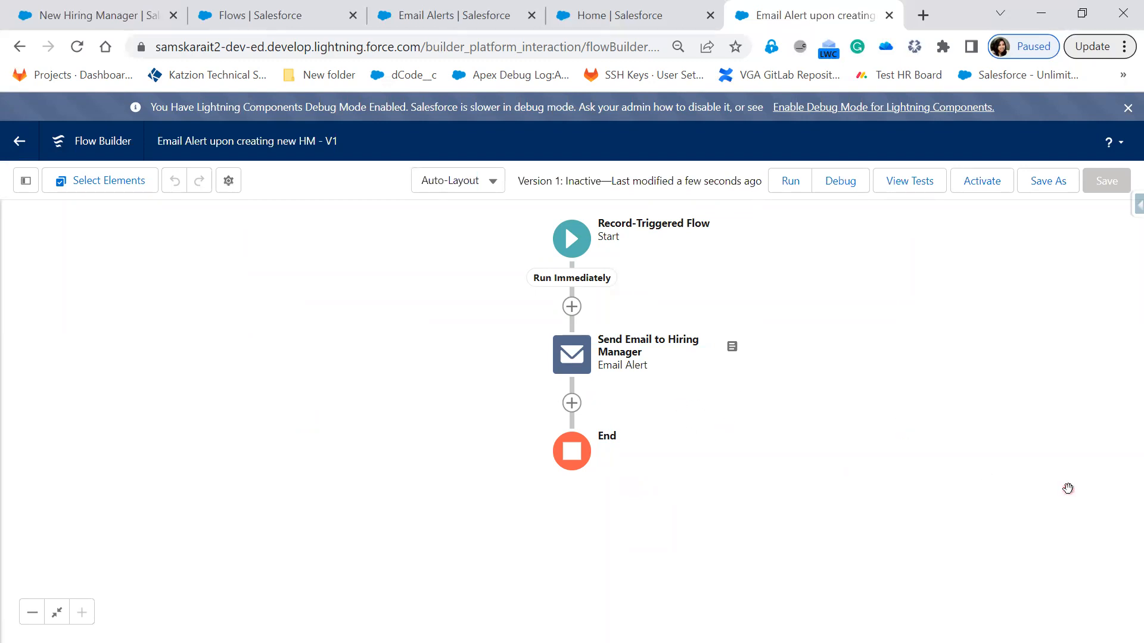
pyautogui.click(1009, 483)
pyautogui.moveTo(753, 159)
pyautogui.mouseDown()
pyautogui.moveTo(866, 190)
pyautogui.moveTo(870, 200)
pyautogui.mouseUp()
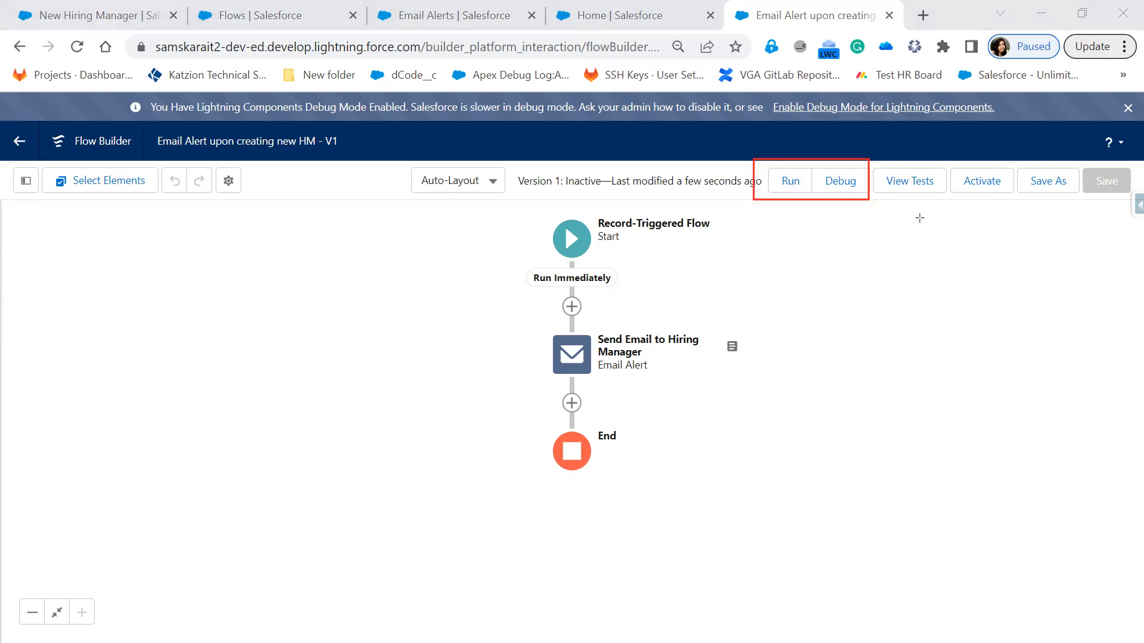
pyautogui.moveTo(870, 161)
pyautogui.mouseDown()
pyautogui.moveTo(940, 207)
pyautogui.moveTo(950, 201)
pyautogui.mouseUp()
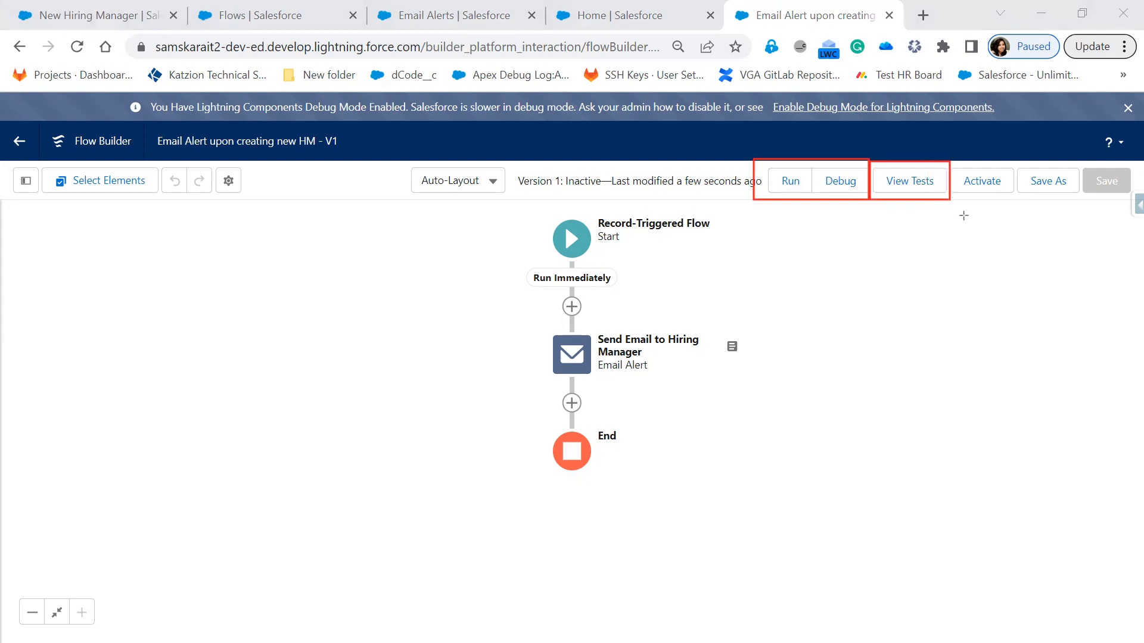
pyautogui.moveTo(945, 159); pyautogui.dragTo(1017, 203)
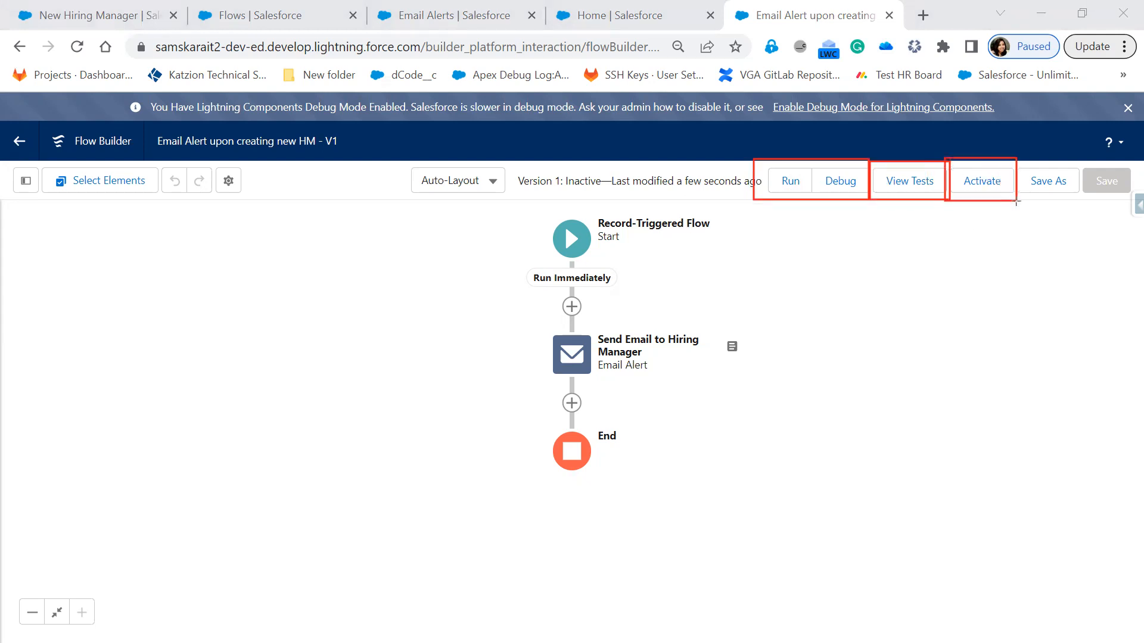
pyautogui.moveTo(1016, 161); pyautogui.dragTo(1080, 210)
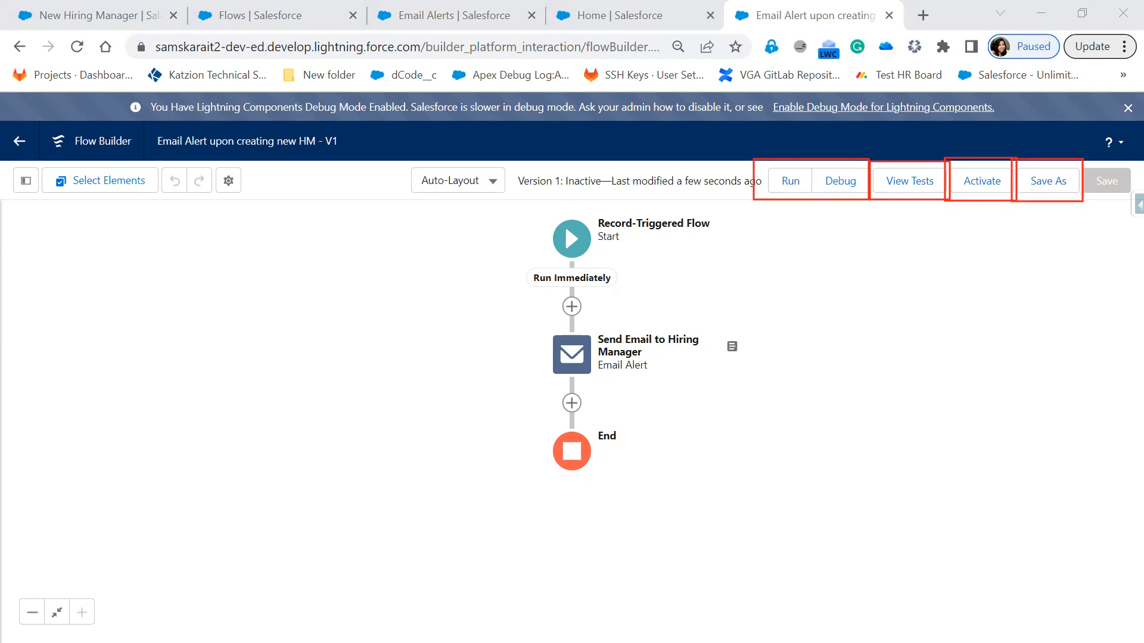
pyautogui.press('Escape')
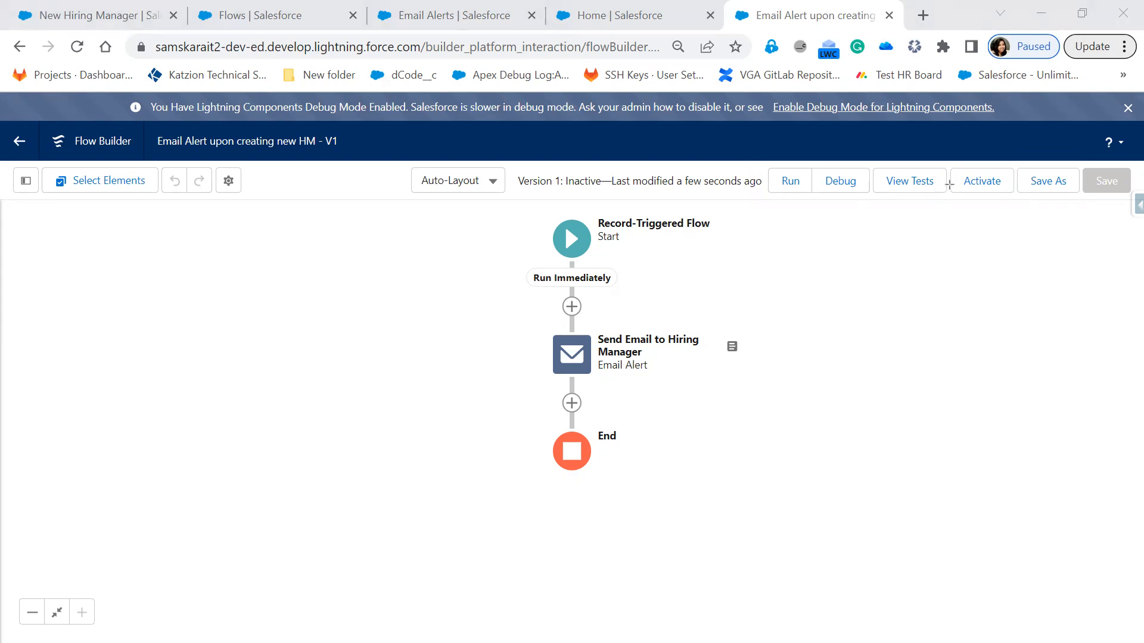
# Step: Activate version 1 of the saved "Email Alert upon creating new HM" flow
pyautogui.moveTo(948, 161)
pyautogui.mouseDown()
pyautogui.moveTo(963, 187)
pyautogui.moveTo(1019, 203)
pyautogui.mouseUp()
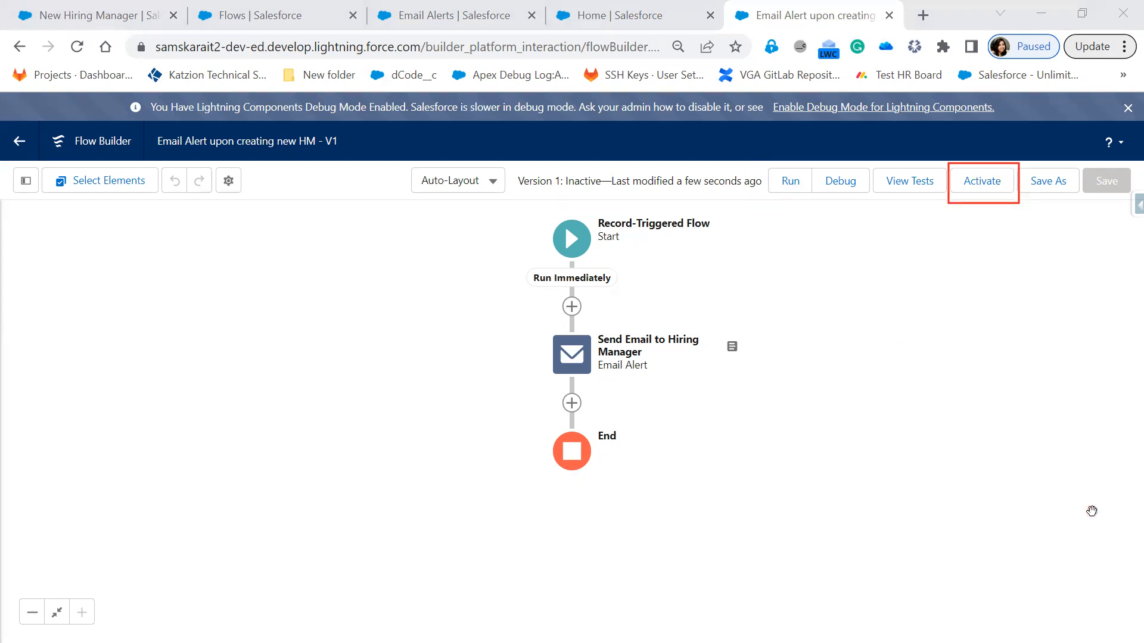
pyautogui.click(981, 181)
pyautogui.click(985, 184)
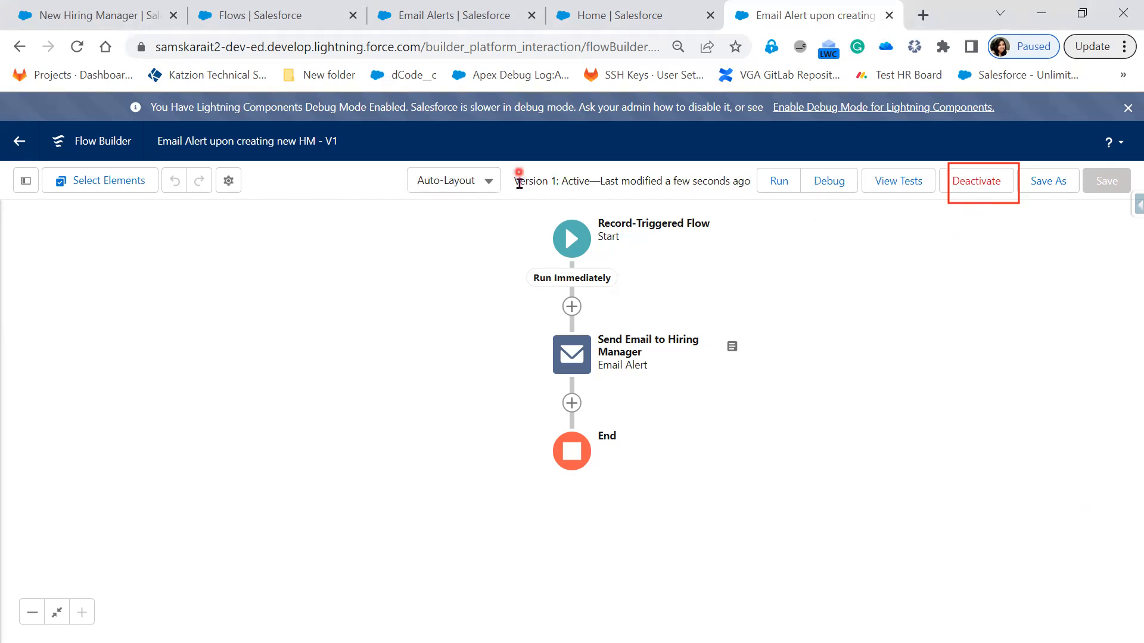
# Step: Examine the flow's version number, activation status and last-modified information
pyautogui.moveTo(513, 178); pyautogui.dragTo(594, 182)
pyautogui.moveTo(600, 180); pyautogui.dragTo(757, 204)
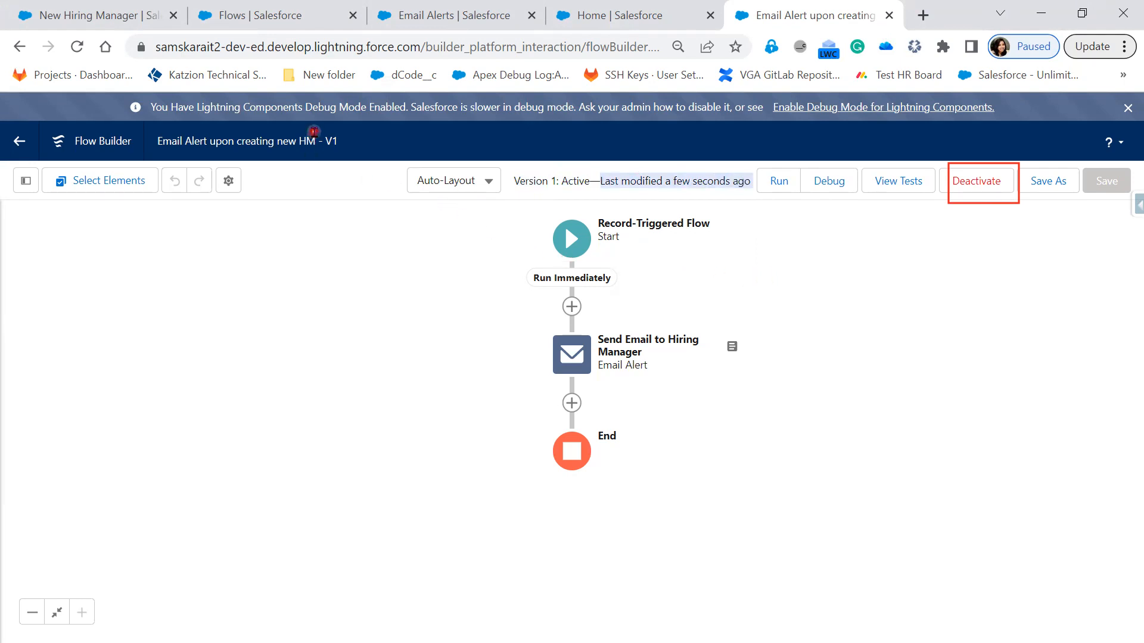
pyautogui.moveTo(332, 141); pyautogui.dragTo(353, 148)
pyautogui.click(337, 213)
pyautogui.click(543, 184)
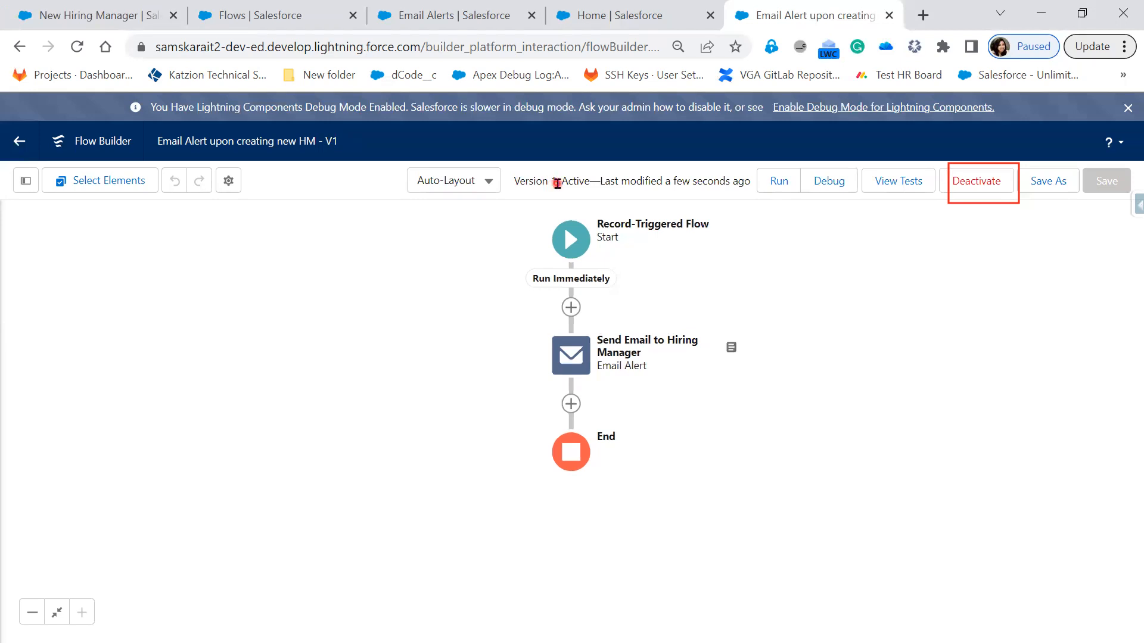
pyautogui.moveTo(557, 183); pyautogui.dragTo(512, 186)
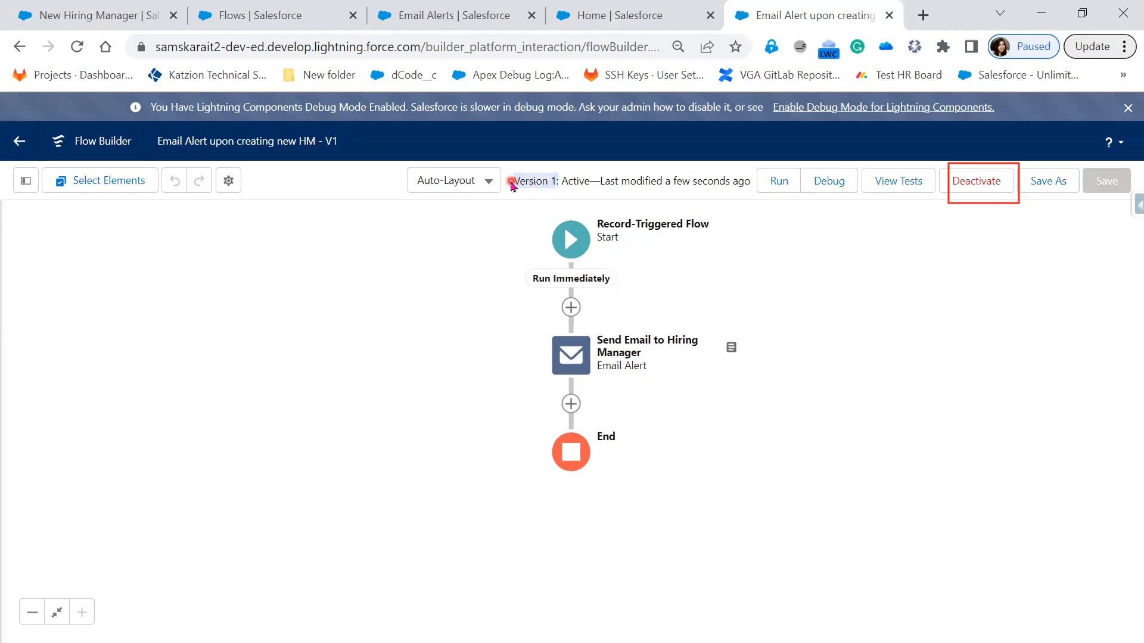
# Step: Review the email alert action's settings and the flow's Save As options, closing both without changes
pyautogui.click(586, 367)
pyautogui.click(520, 554)
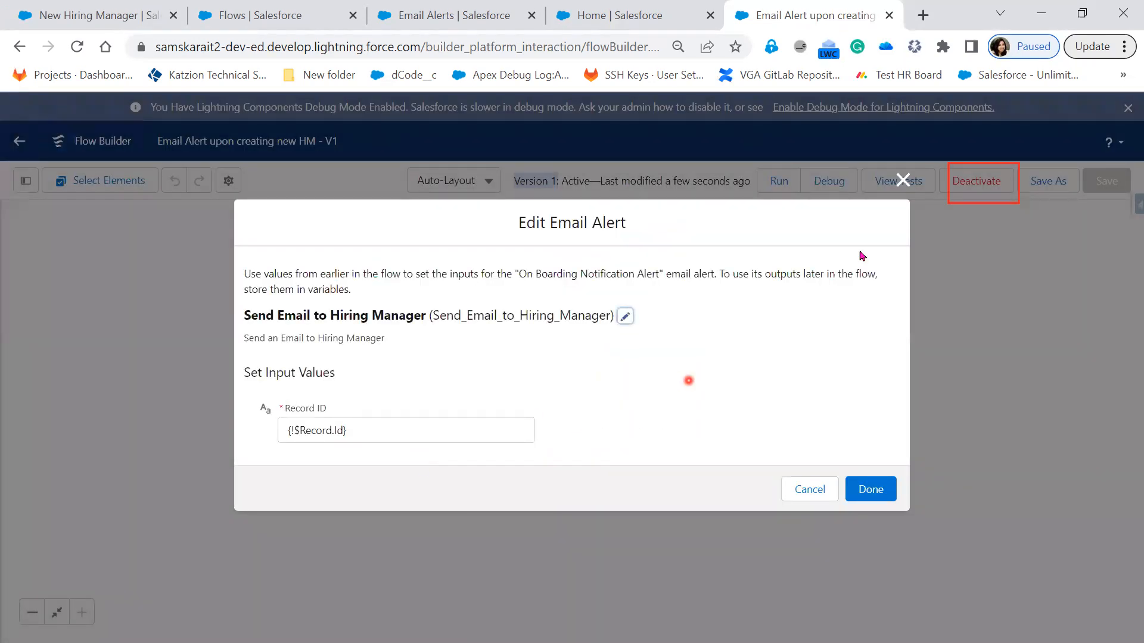
pyautogui.click(902, 180)
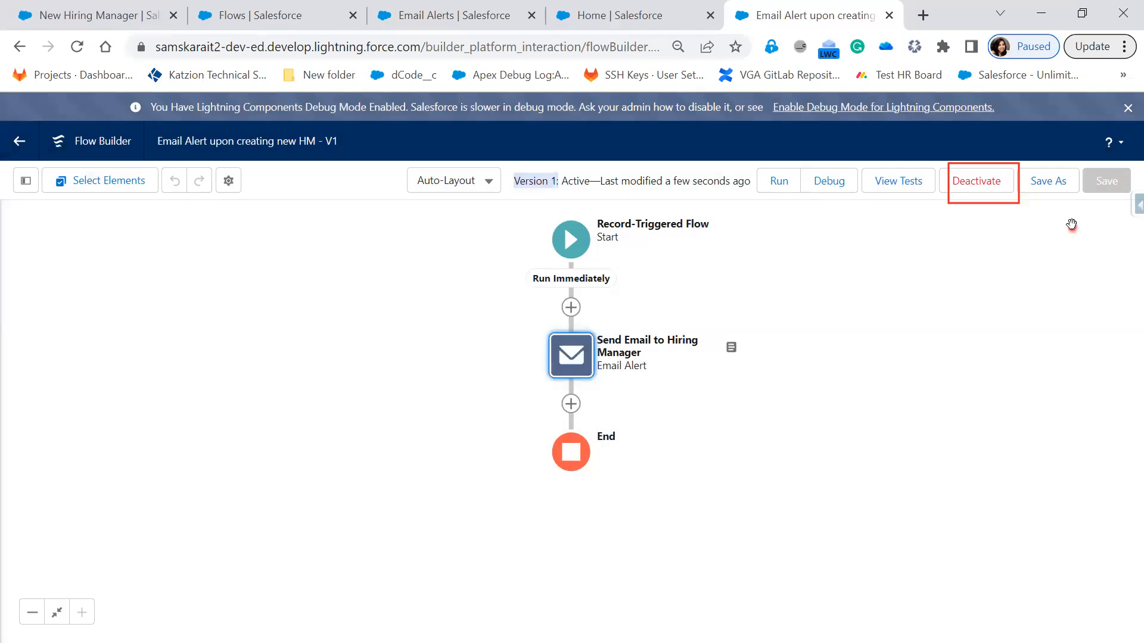
pyautogui.click(1064, 182)
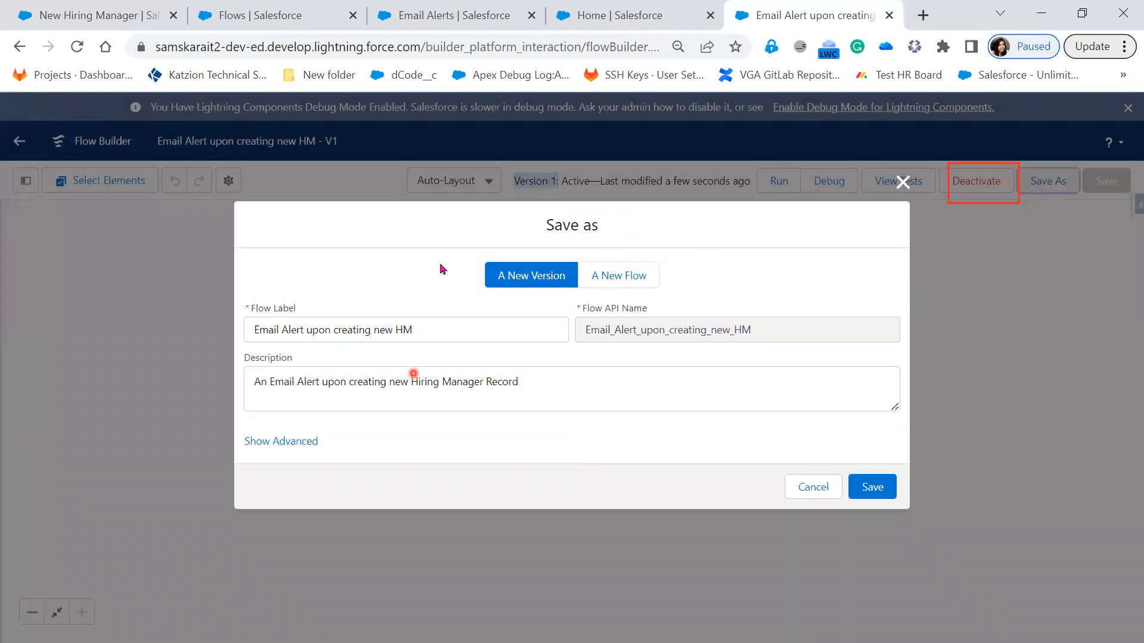
pyautogui.click(901, 181)
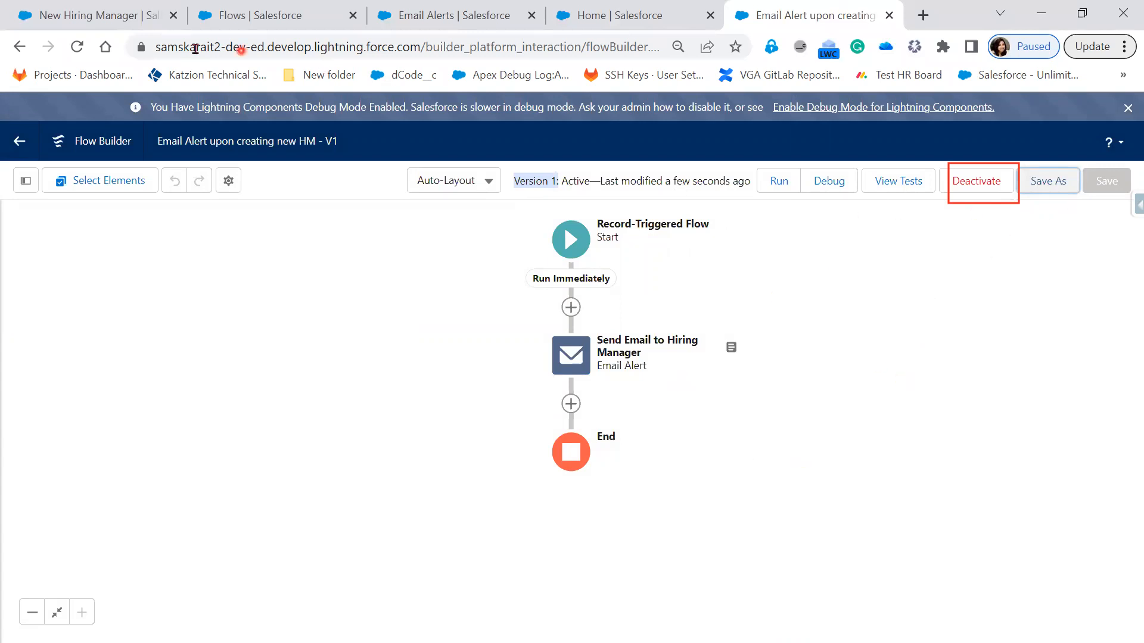
# Step: Discard the blank New Hiring Manager form and open the first record in the Recently Viewed list
pyautogui.click(66, 16)
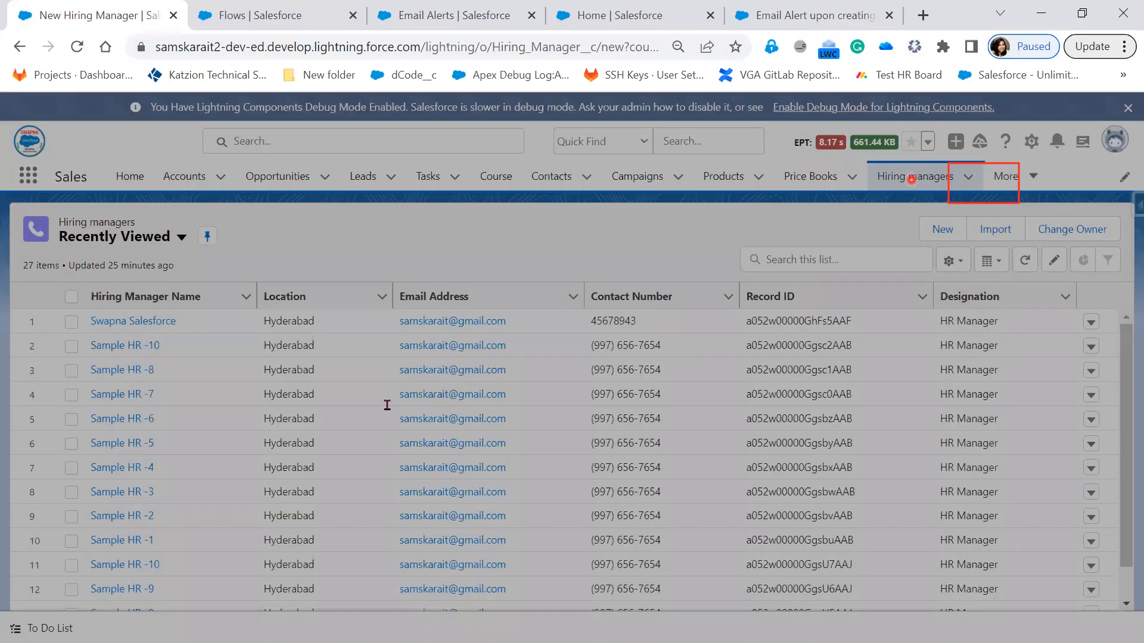
pyautogui.click(903, 147)
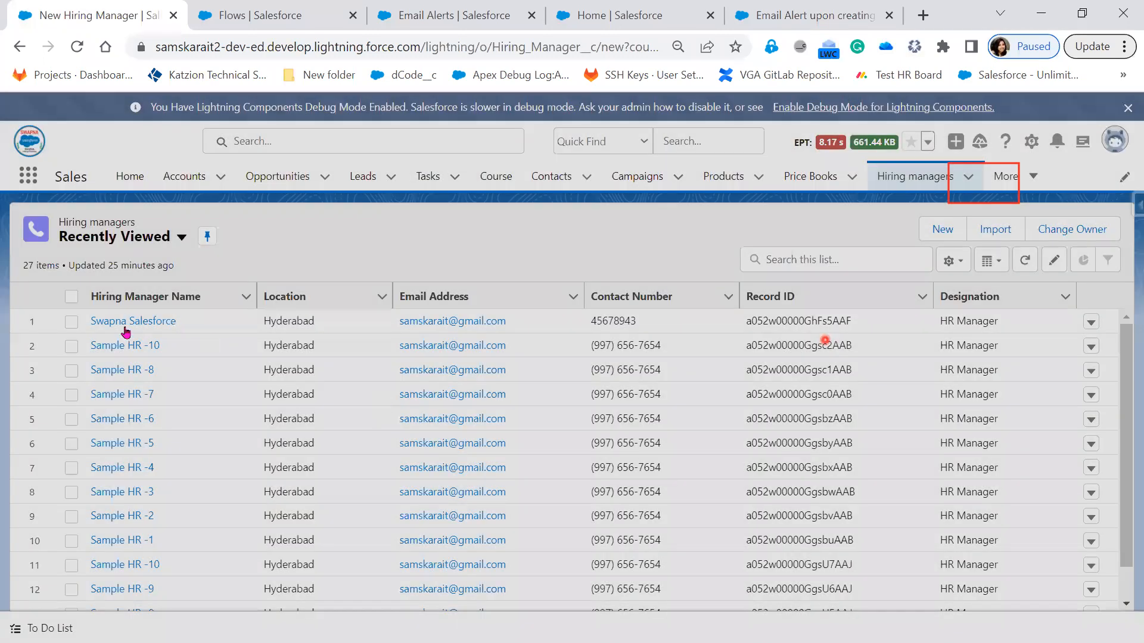
pyautogui.click(126, 327)
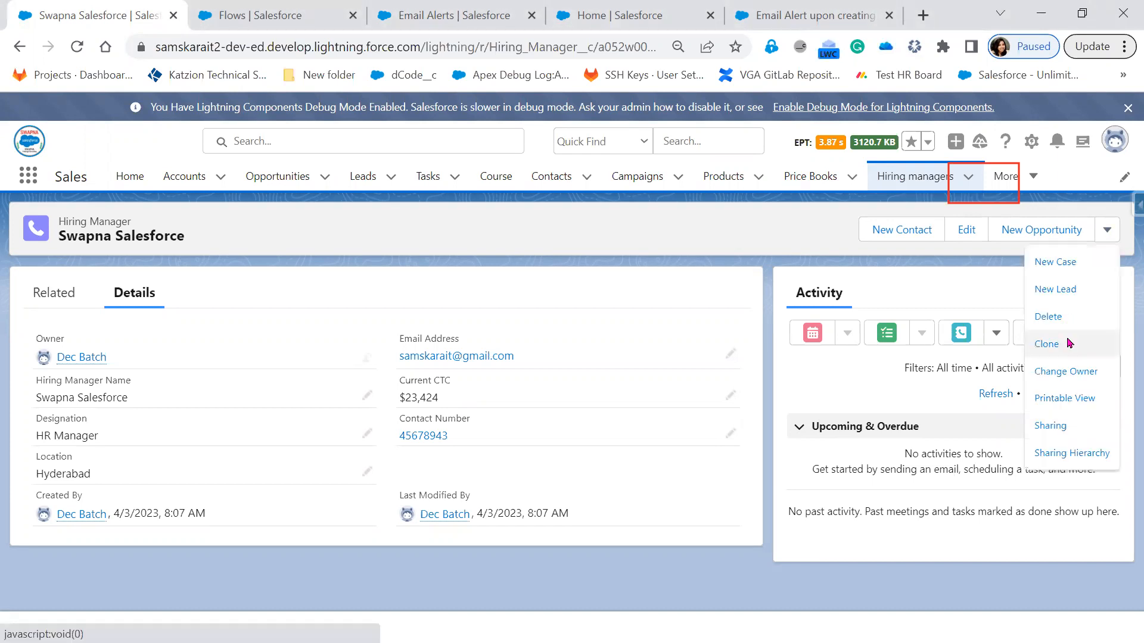
# Step: Clone the Hiring Manager record, append "123" to the Hiring Manager Name, and save the new record
pyautogui.click(1047, 344)
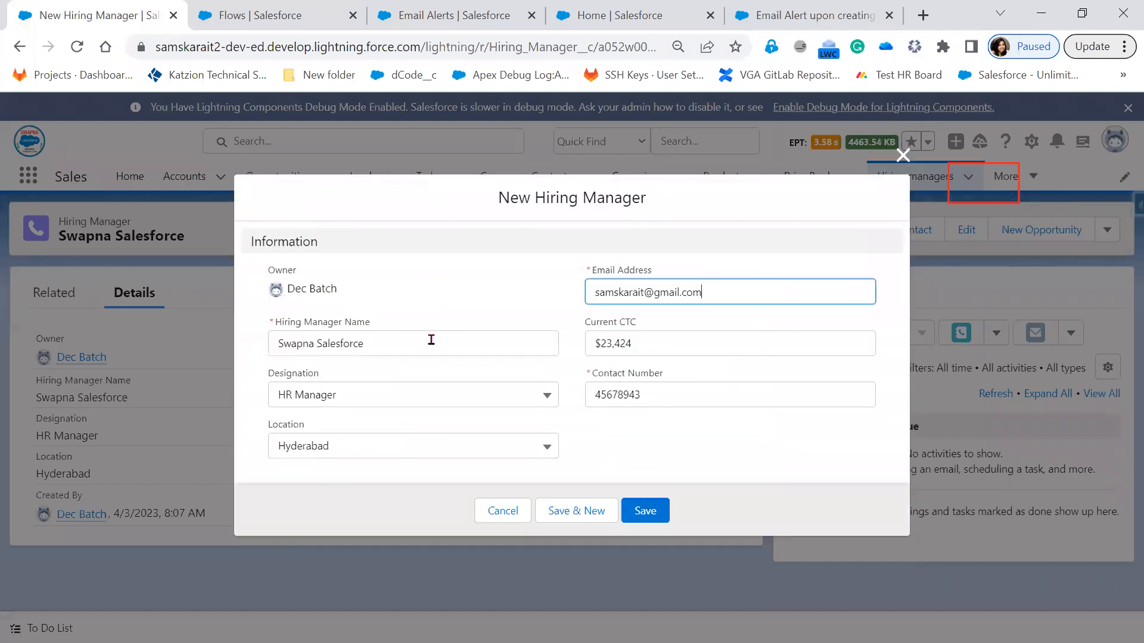
pyautogui.click(421, 342)
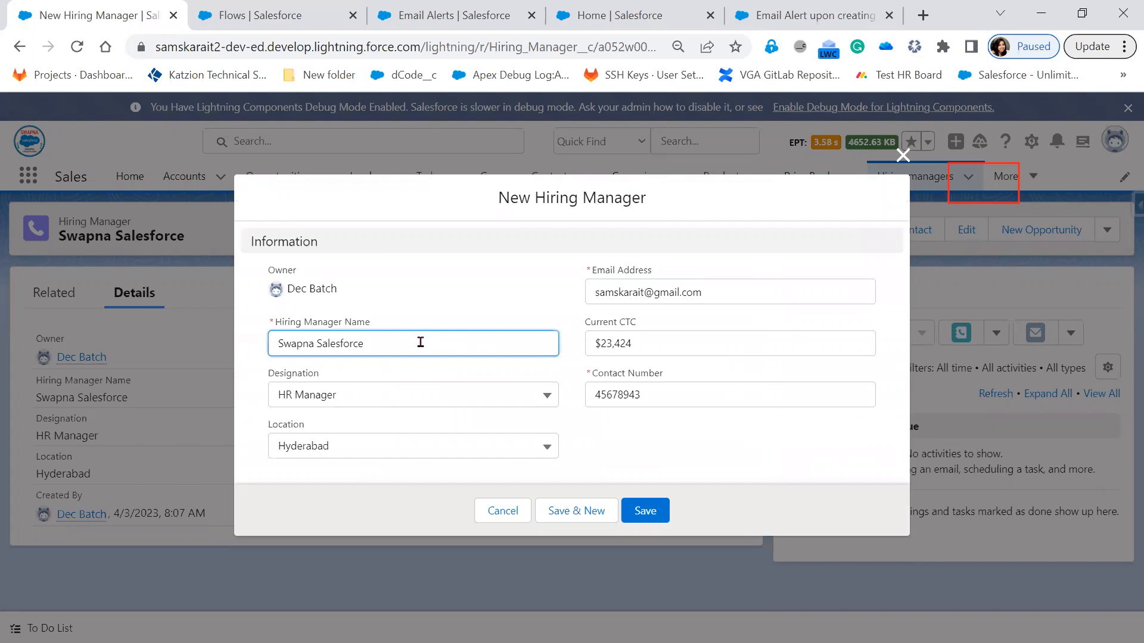
pyautogui.write('123')
pyautogui.click(654, 513)
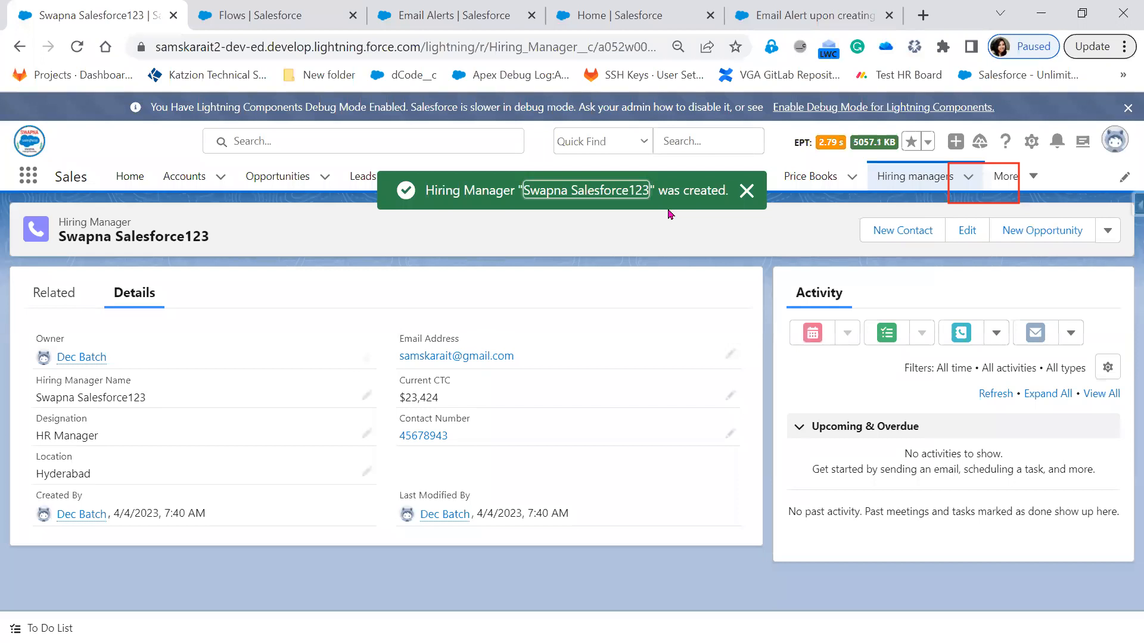
# Step: Switch to the Gmail inbox, open the newest "Welcome On-Board" email, and read its content
pyautogui.click(781, 24)
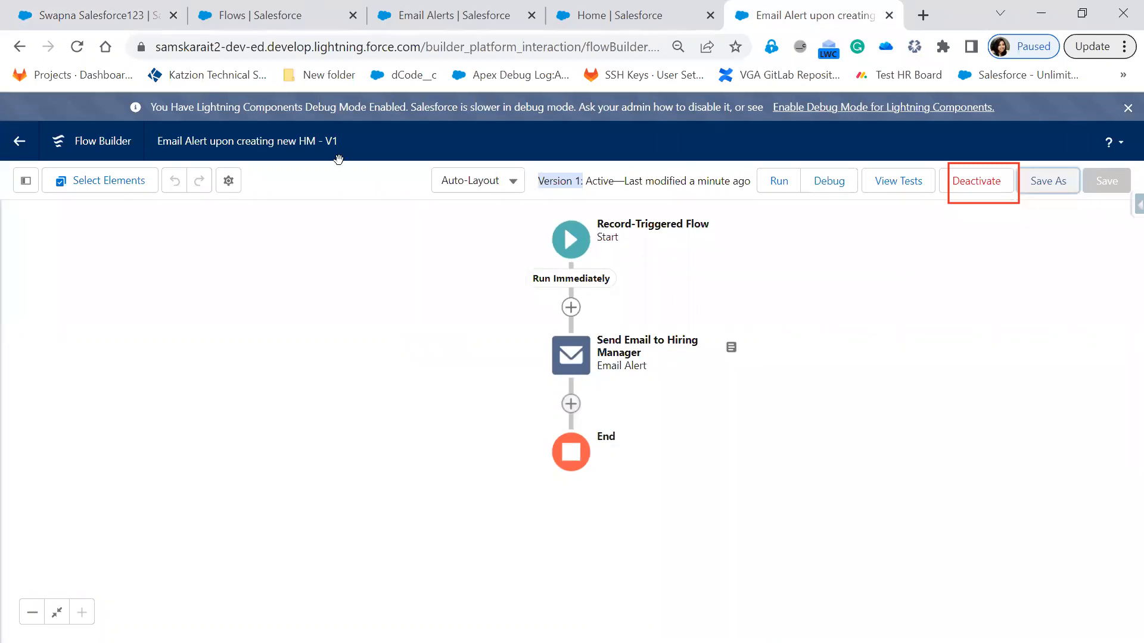
pyautogui.click(95, 15)
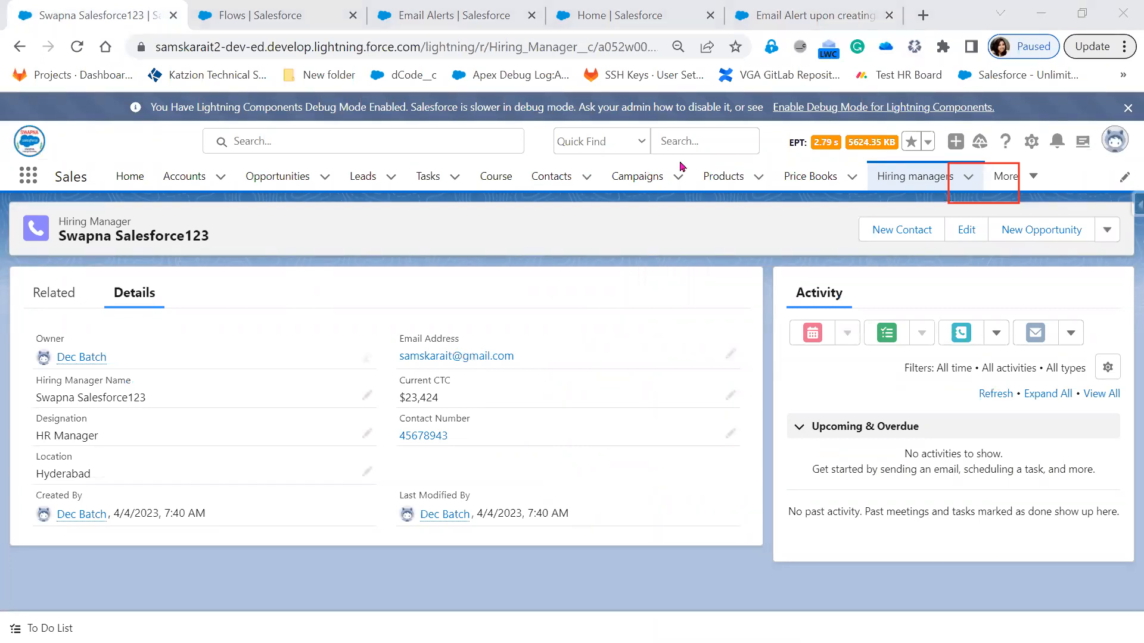
pyautogui.hotkey('alt', 'Tab')
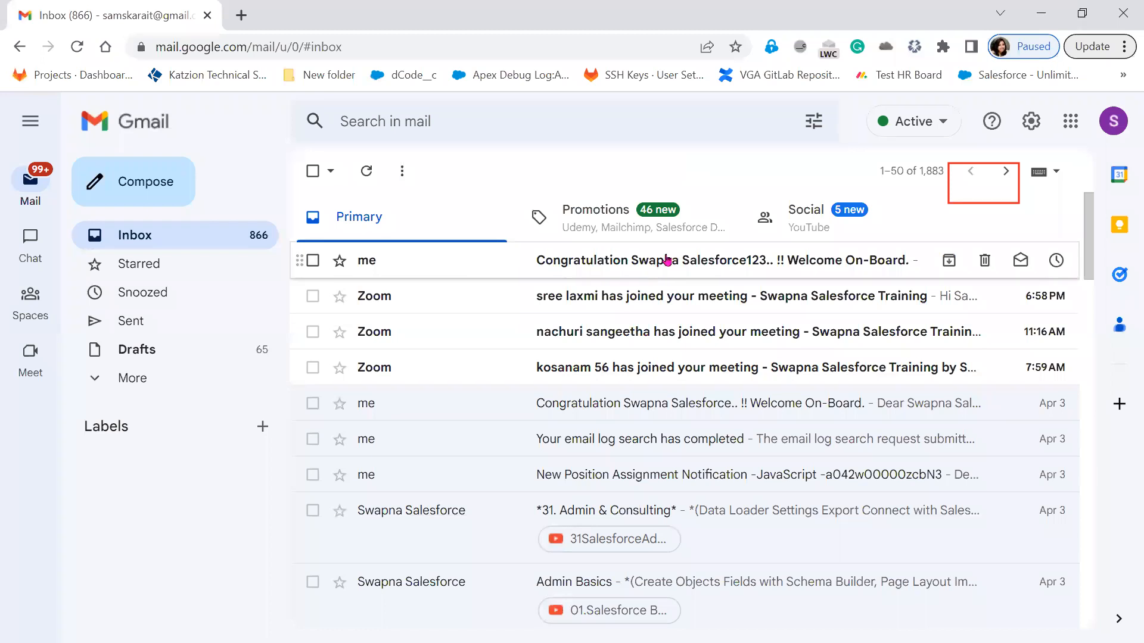
pyautogui.click(667, 260)
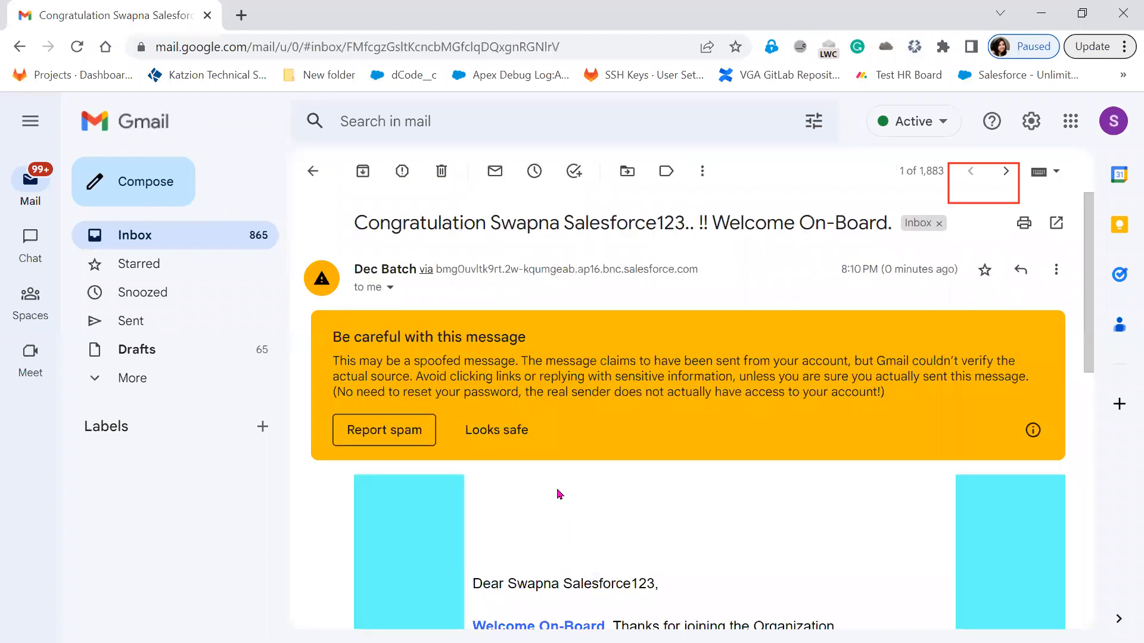
pyautogui.scroll(-5, 653, 329)
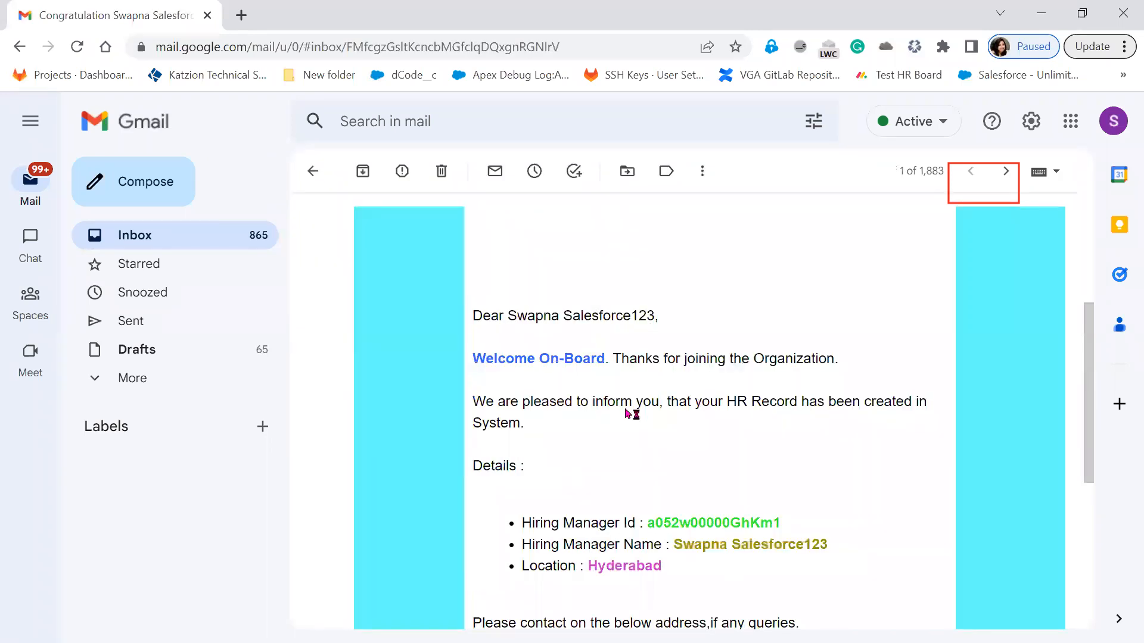
pyautogui.scroll(3, 734, 524)
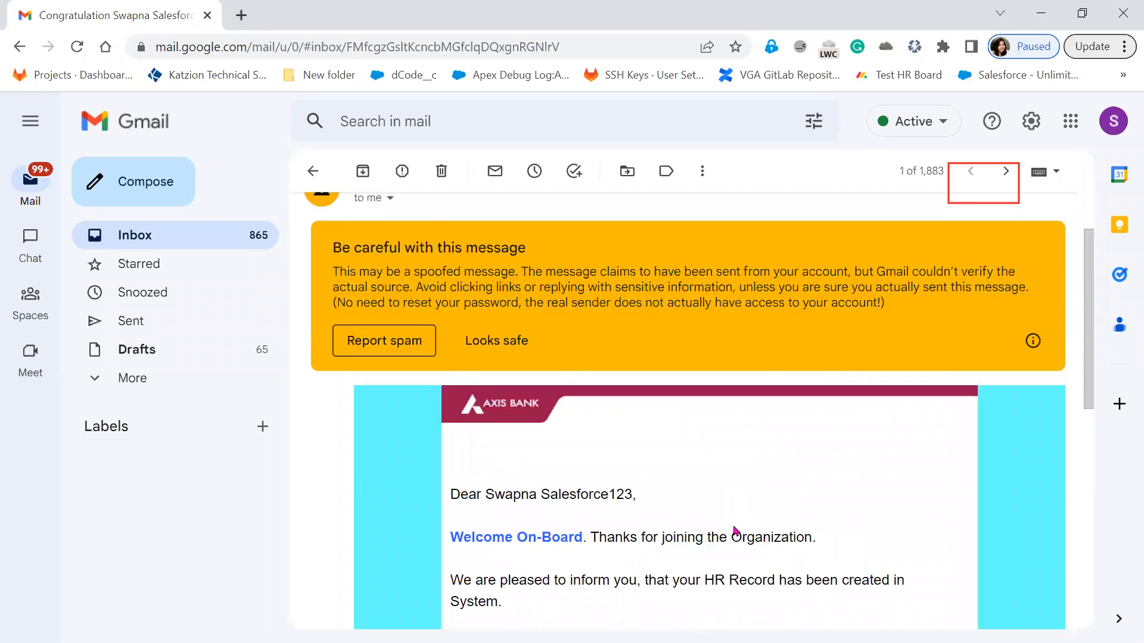
# Step: Mark the onboarding email as safe, review its Hiring Manager details and signature, and return to Salesforce
pyautogui.click(496, 340)
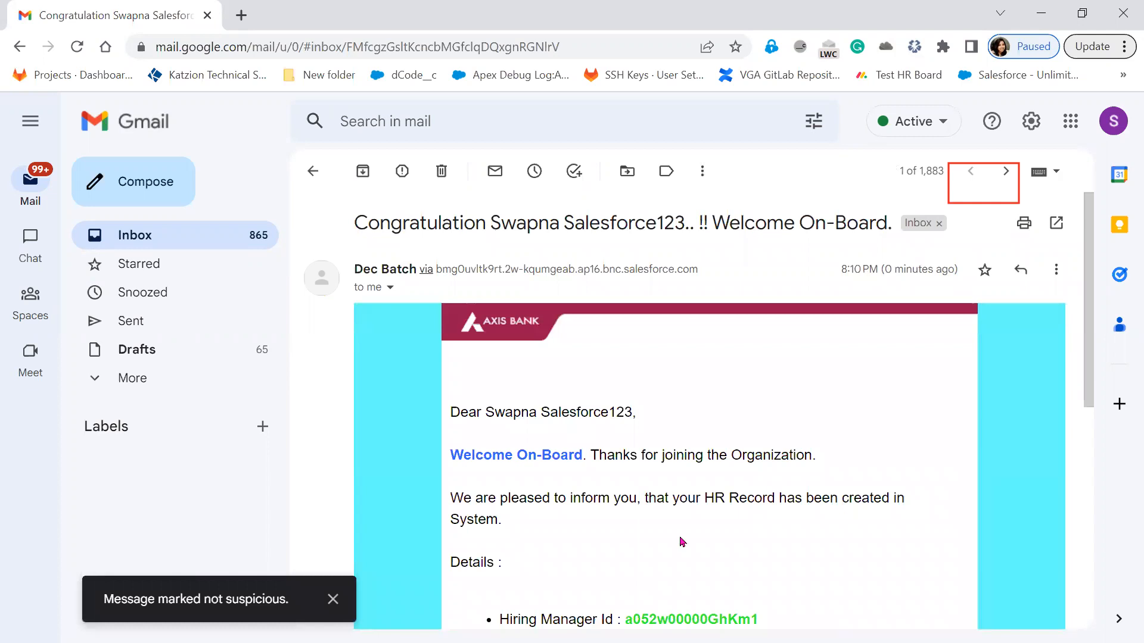
pyautogui.scroll(-4, 682, 542)
pyautogui.scroll(-1, 682, 542)
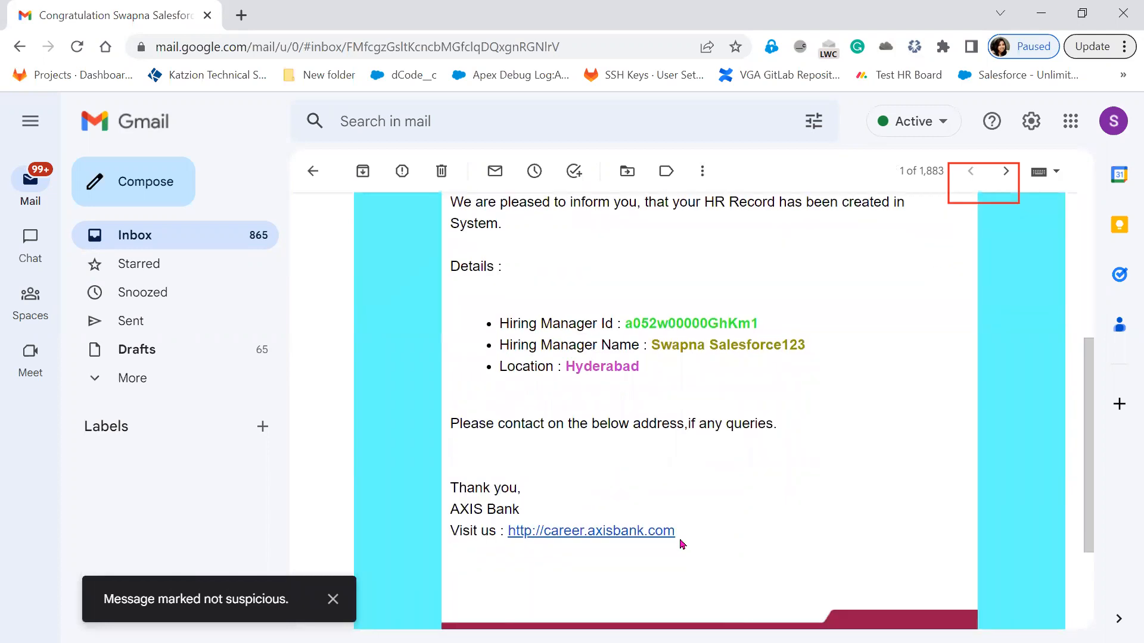
pyautogui.scroll(3, 562, 541)
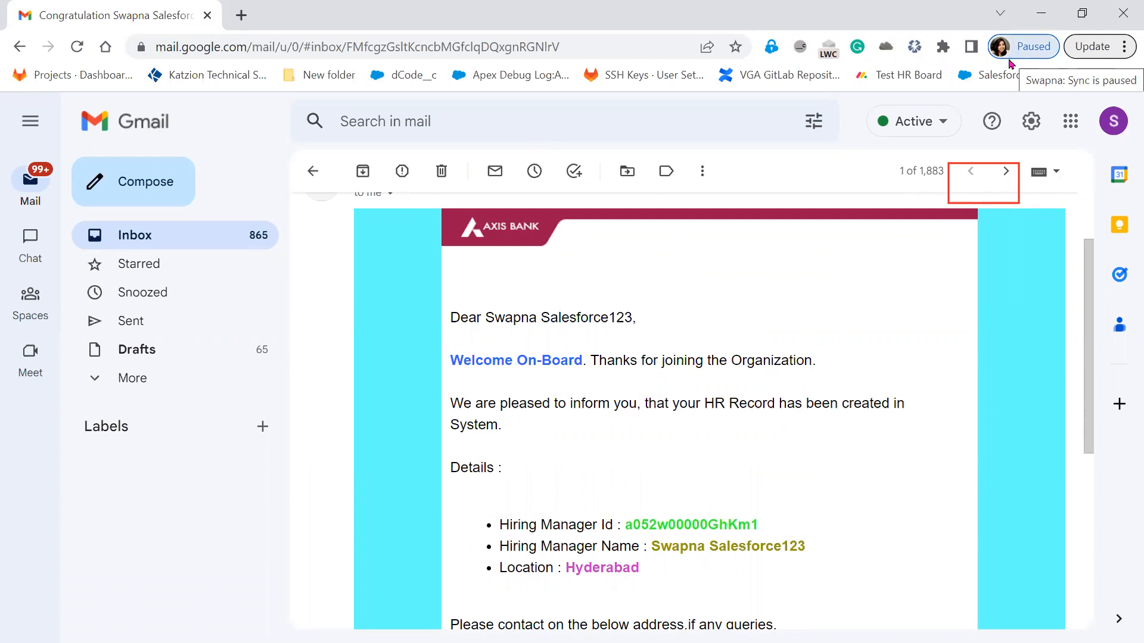
pyautogui.click(1040, 18)
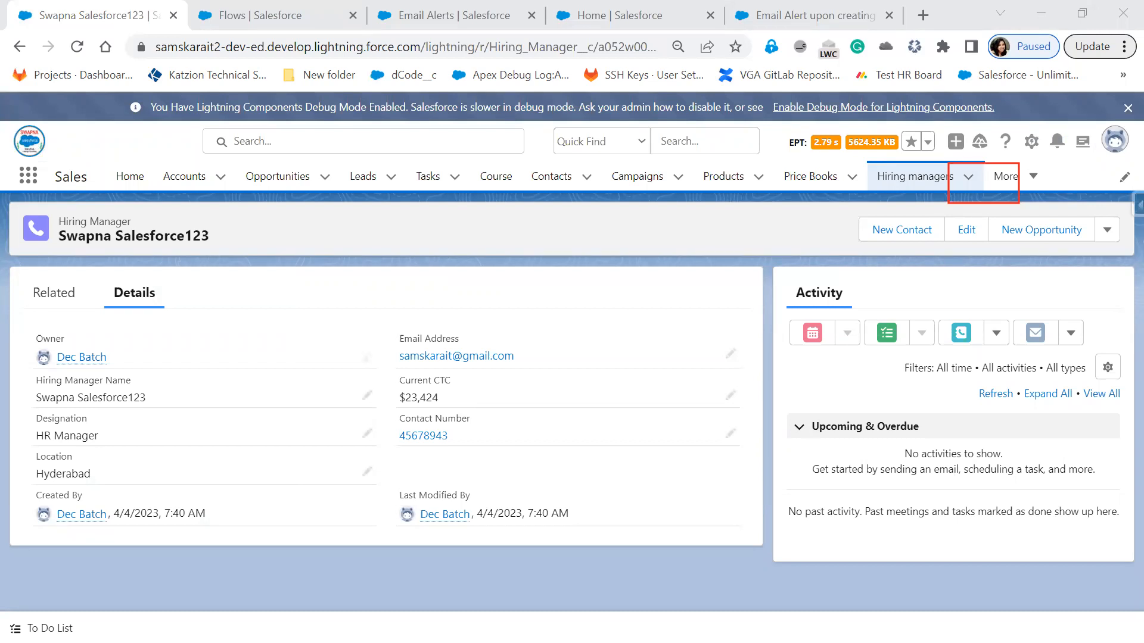
# Step: Revisit the email alert flow and switch to the PowerPoint slide describing the Lightning Flows use case
pyautogui.press('Escape')
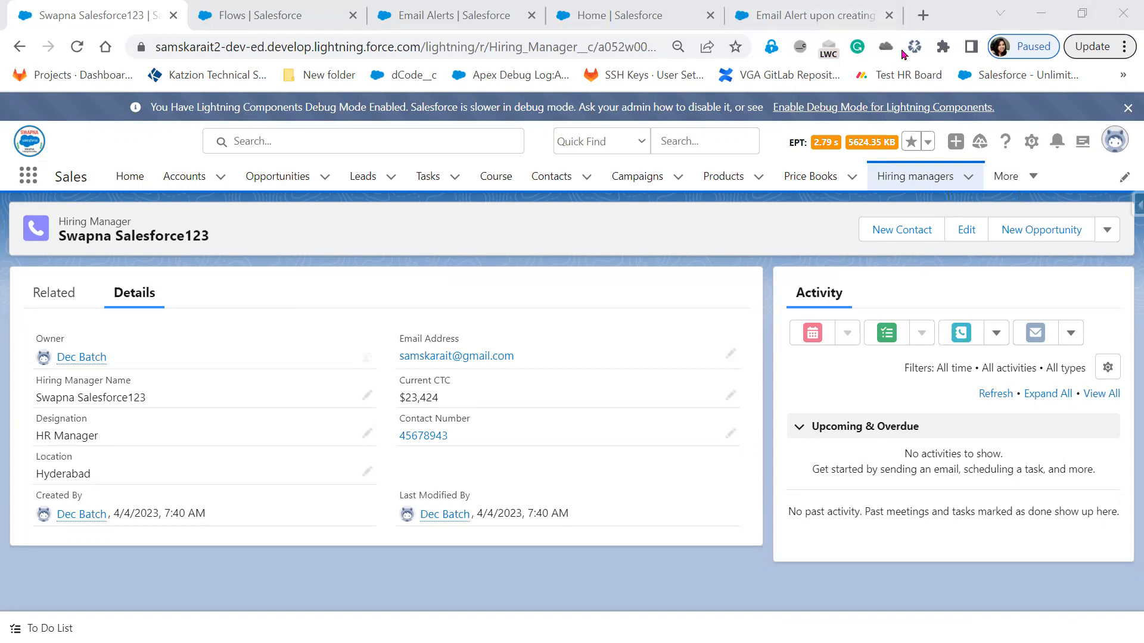
pyautogui.click(808, 16)
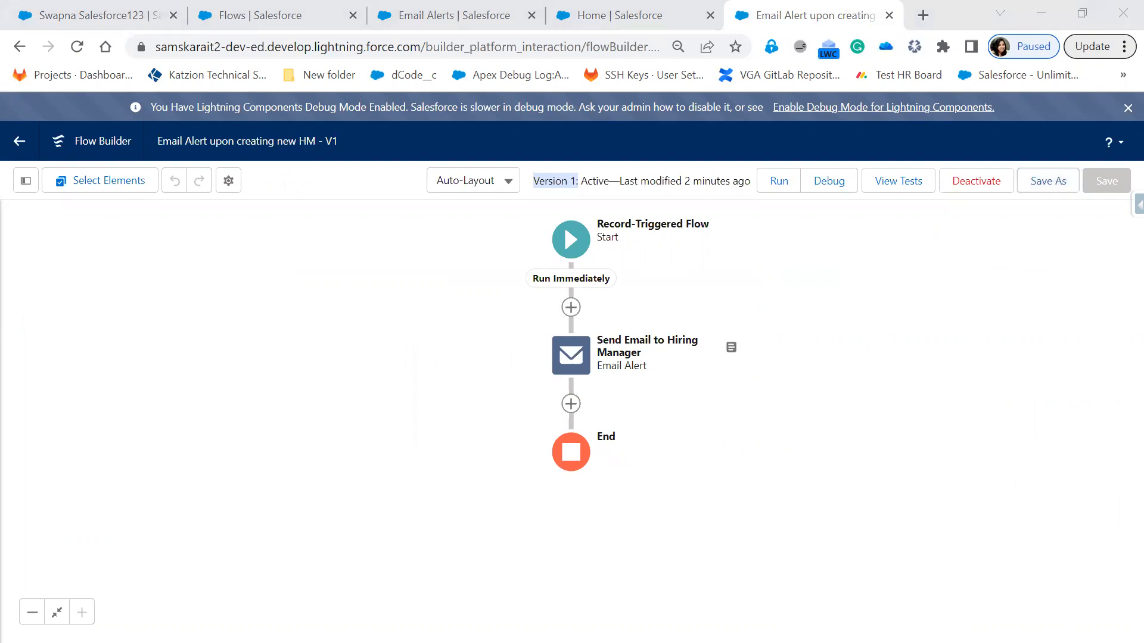
pyautogui.hotkey('alt', 'Tab')
pyautogui.click(550, 303)
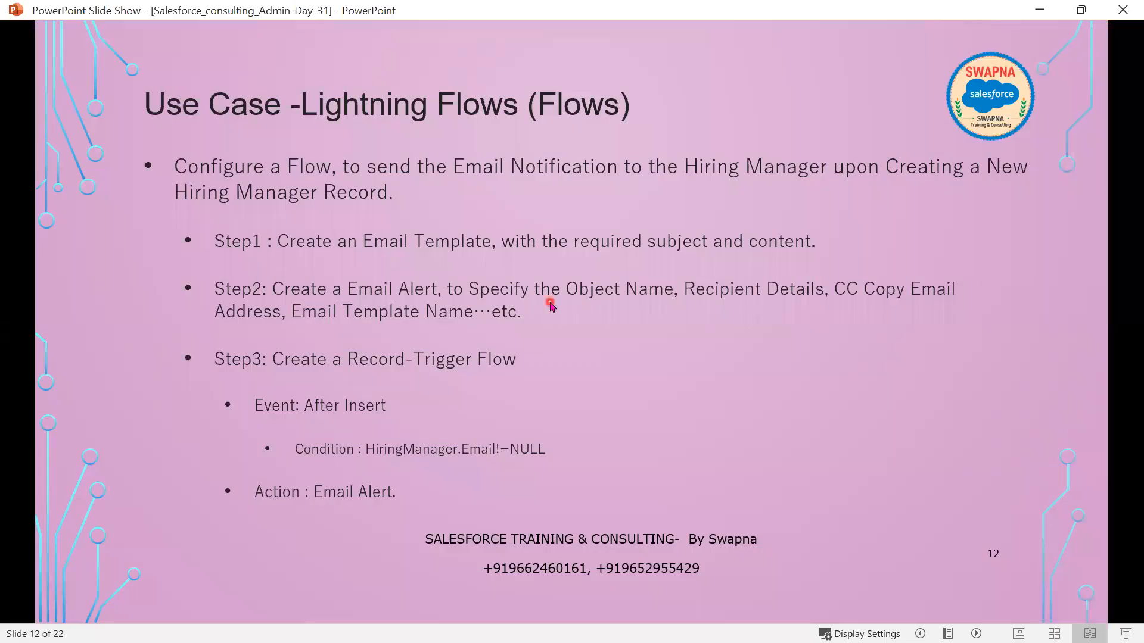
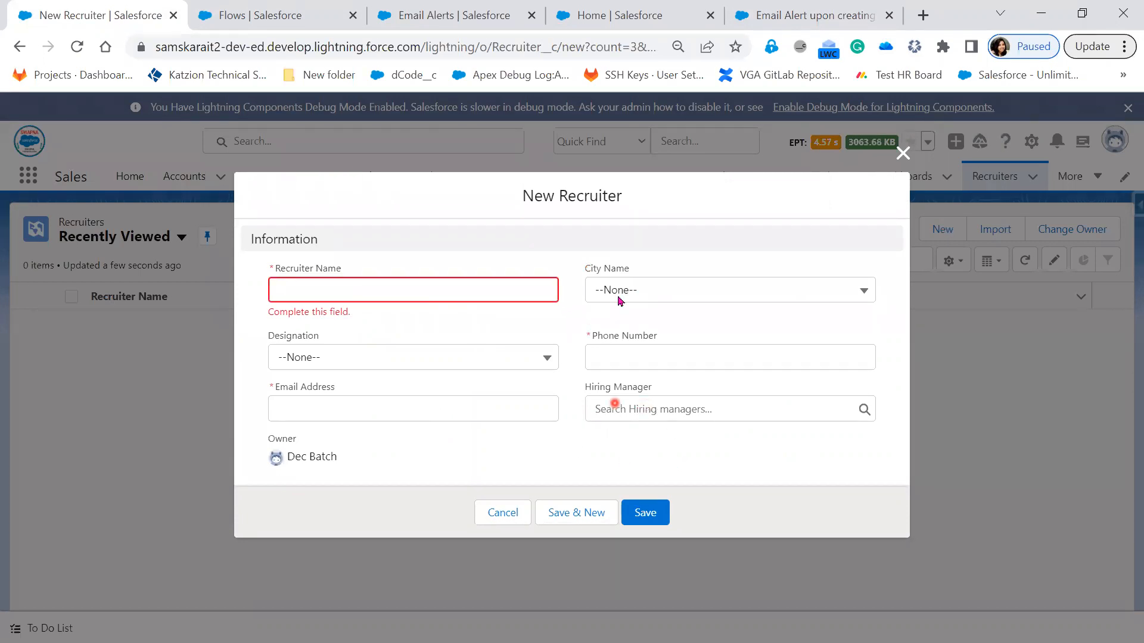
# Step: Fill in the new recruiter's name as R1, the city as Hyderabad and the designation as HR Executive
pyautogui.click(640, 290)
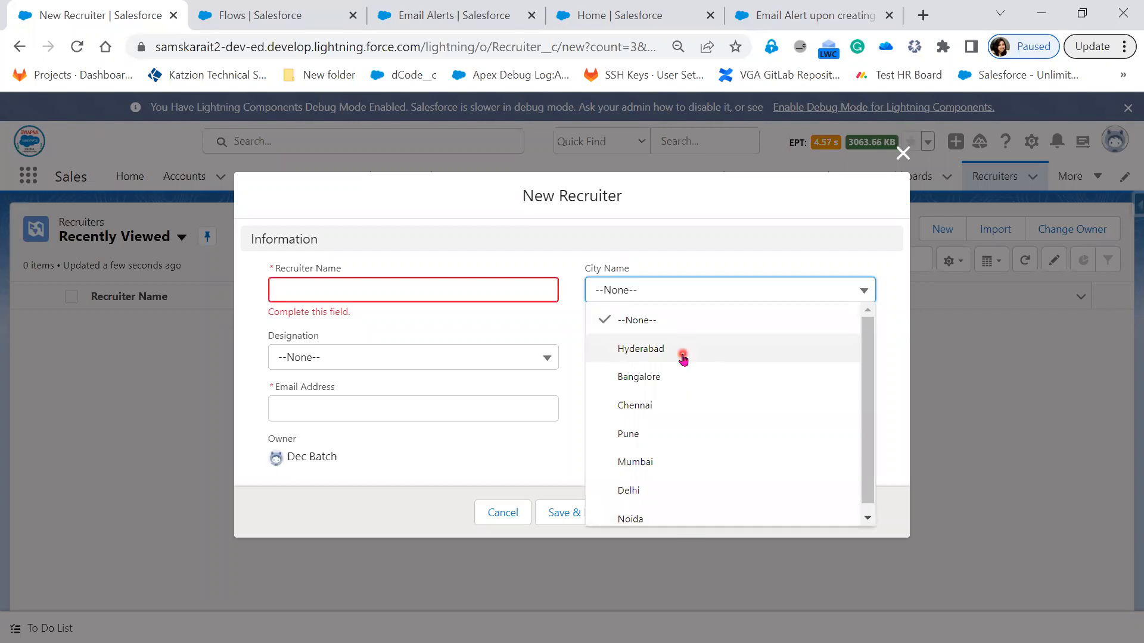
pyautogui.click(450, 365)
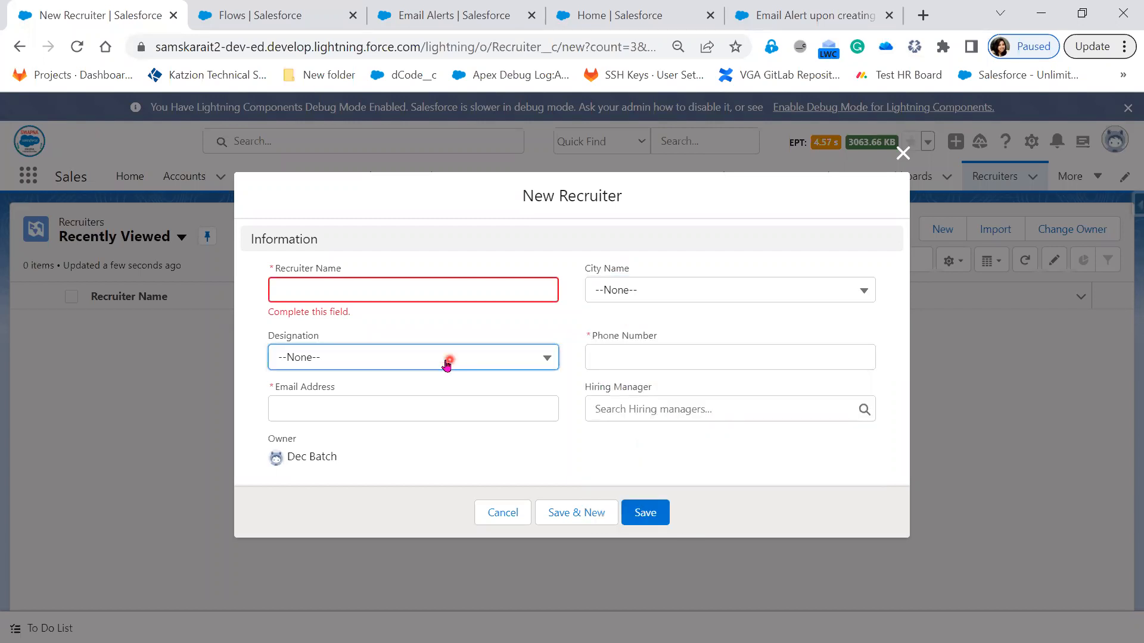
pyautogui.click(448, 360)
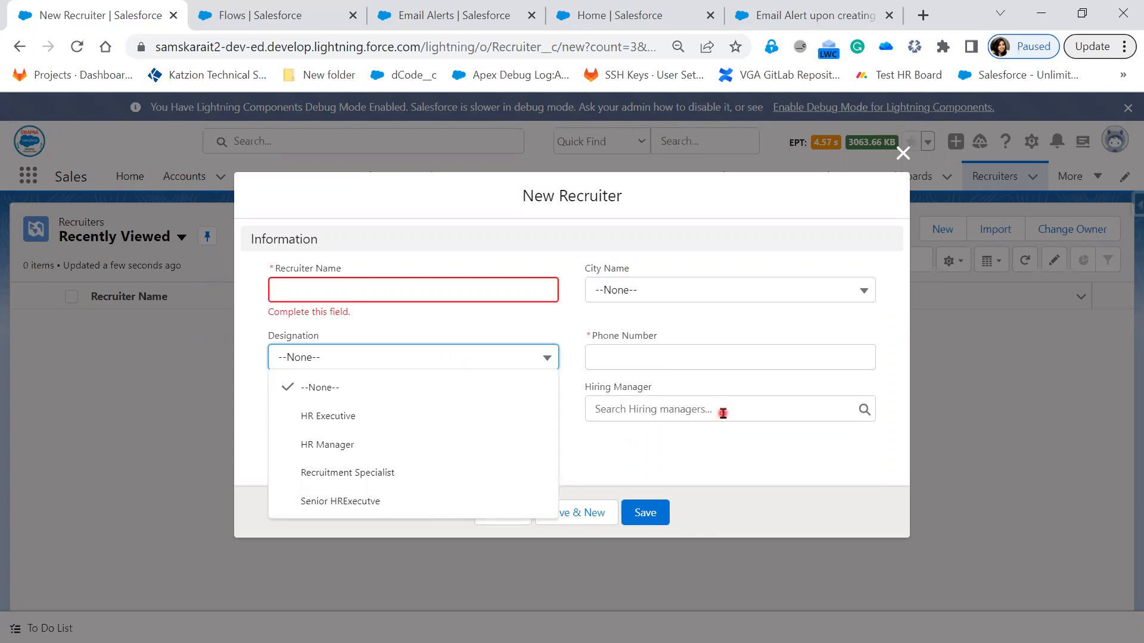
pyautogui.click(399, 283)
pyautogui.write('R1')
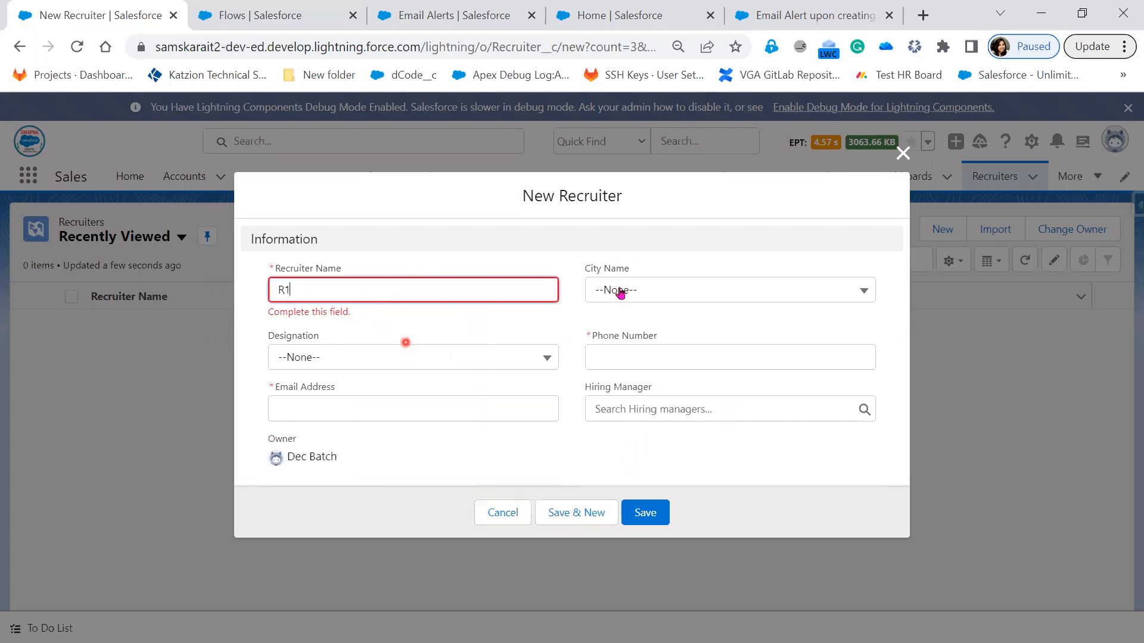
pyautogui.click(643, 291)
pyautogui.click(641, 353)
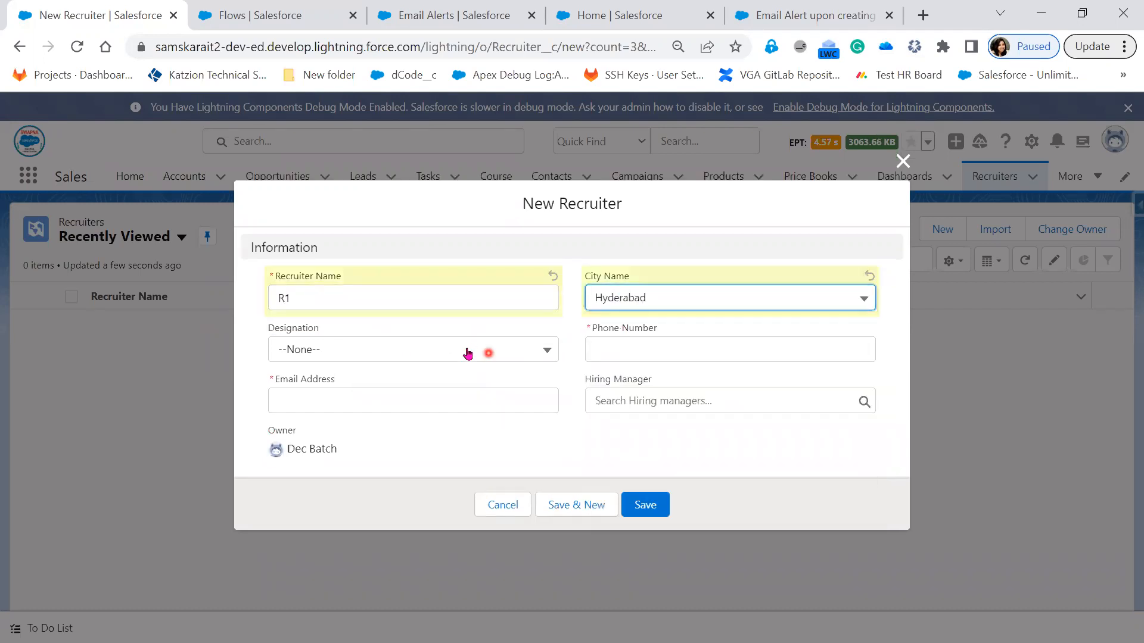
pyautogui.click(489, 352)
pyautogui.click(425, 407)
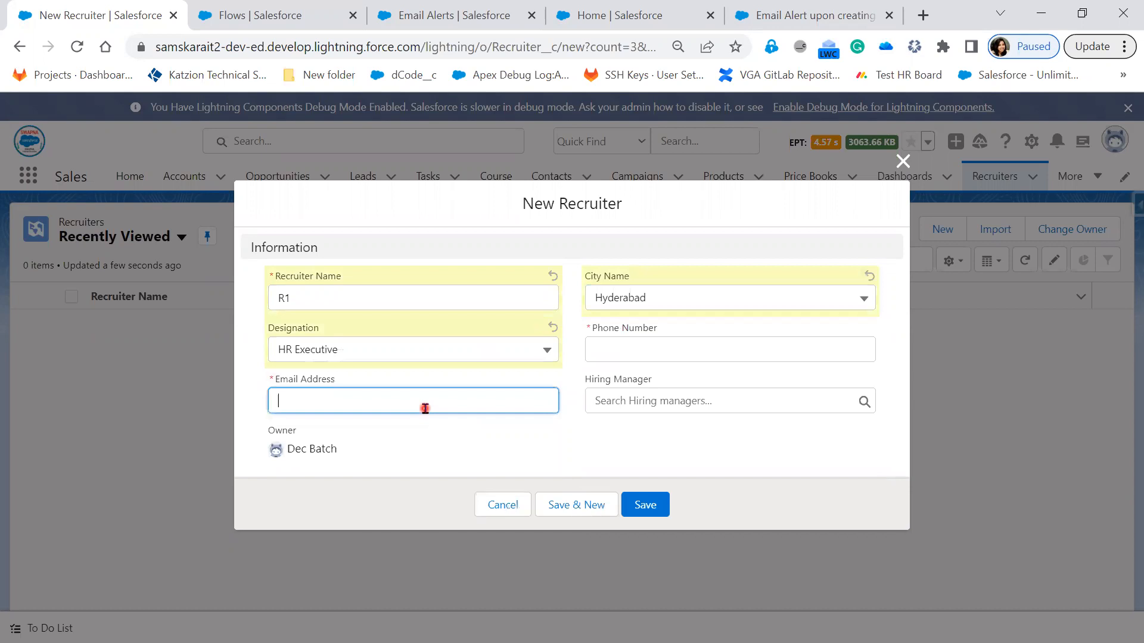
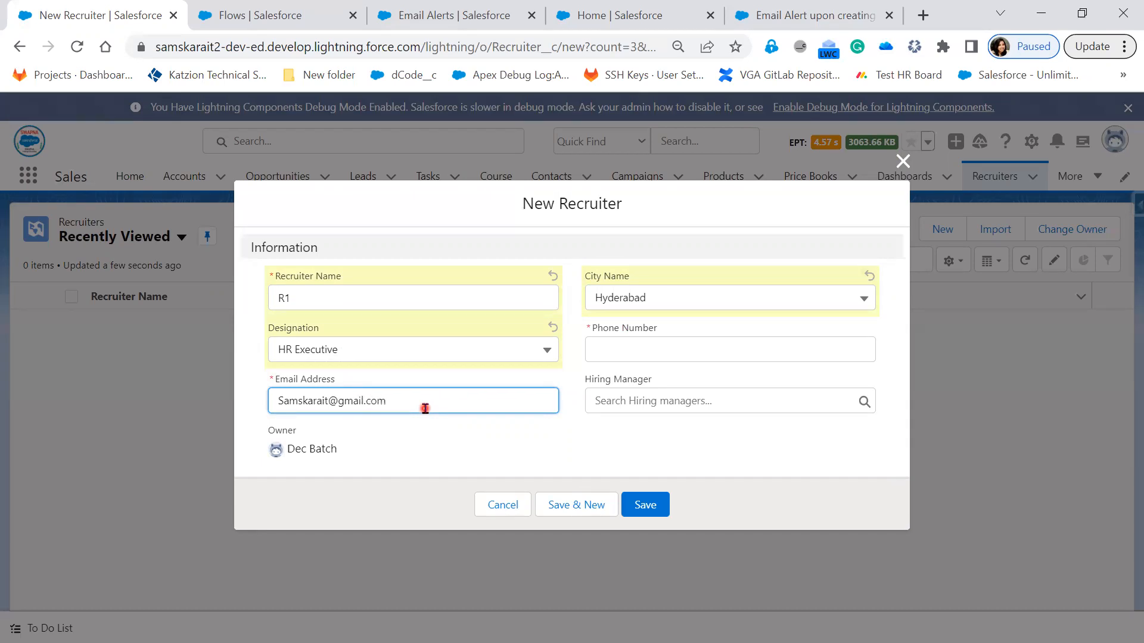
# Step: Enter the recruiter's email address and assign the cloned hiring manager whose name ends in 123
pyautogui.click(704, 397)
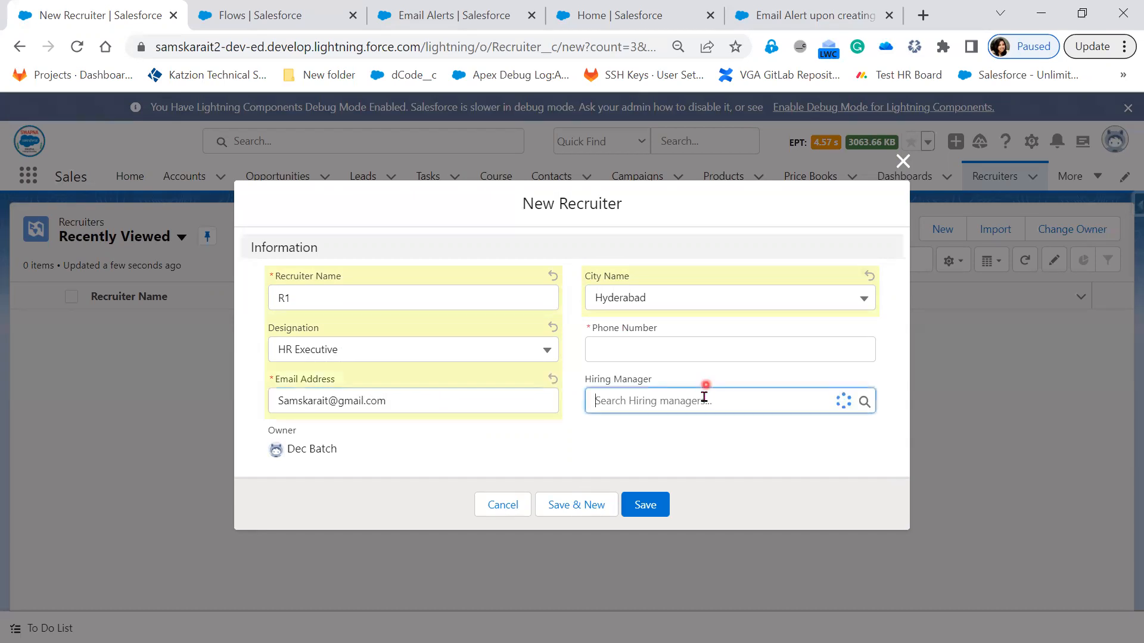
pyautogui.click(695, 463)
# Step: Enter the required phone number for the recruiter and save the new record
pyautogui.click(645, 499)
pyautogui.click(640, 352)
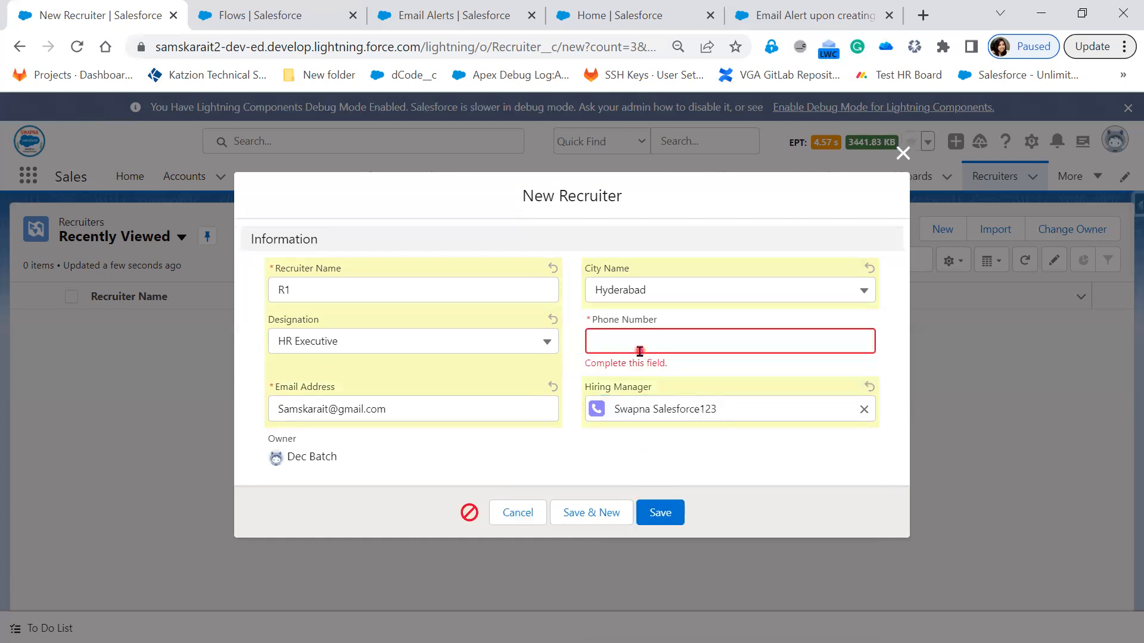
pyautogui.click(651, 320)
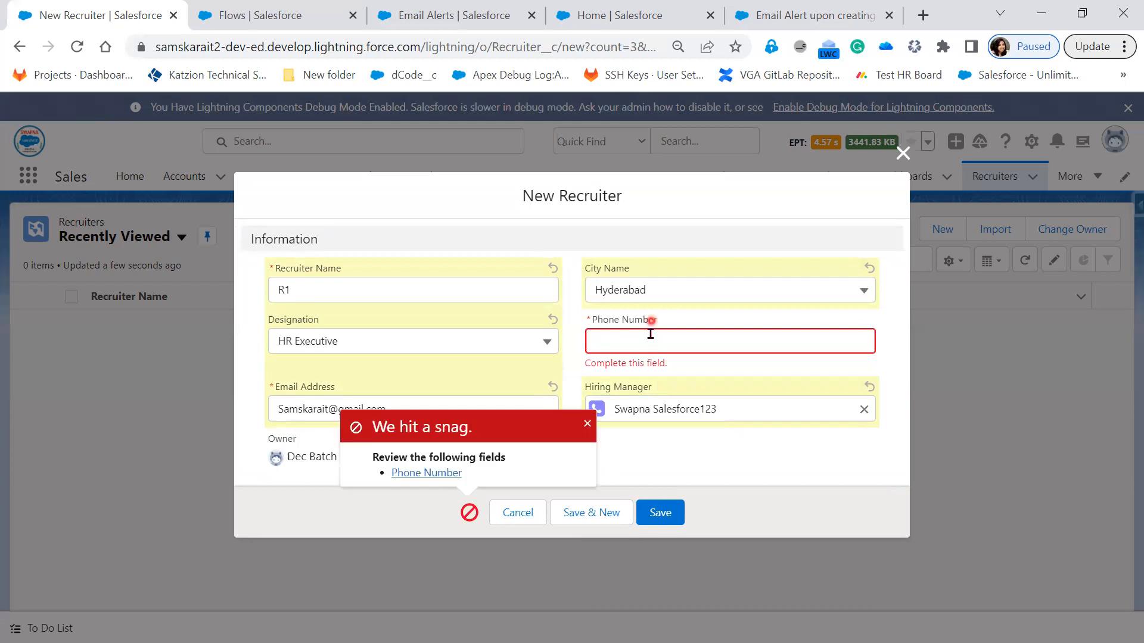
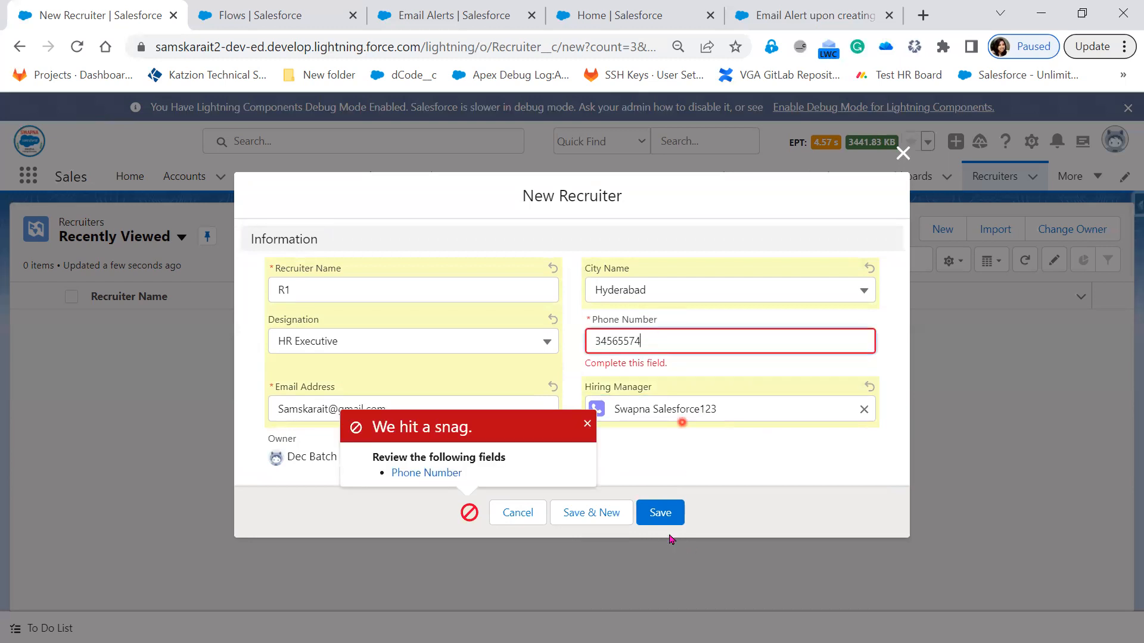
pyautogui.click(670, 523)
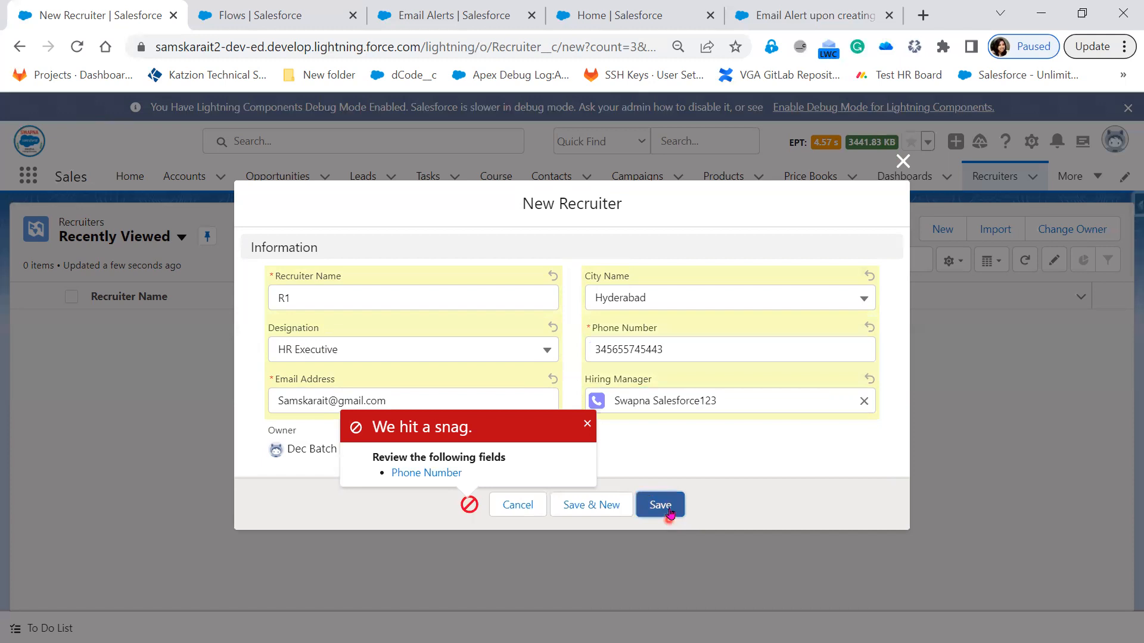
pyautogui.click(670, 512)
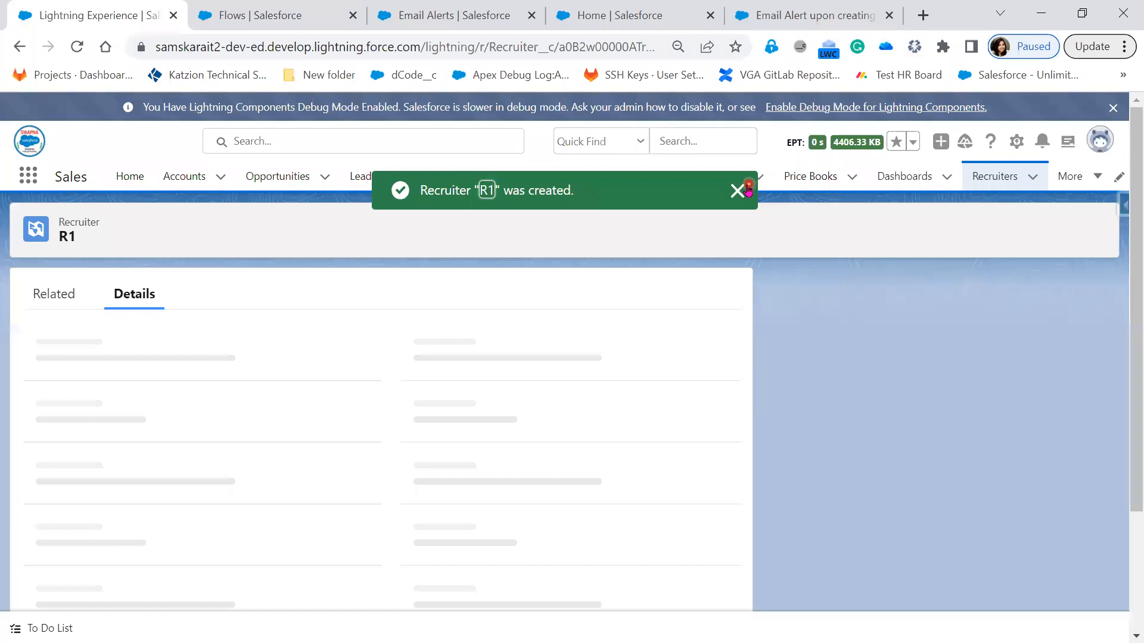
pyautogui.click(748, 189)
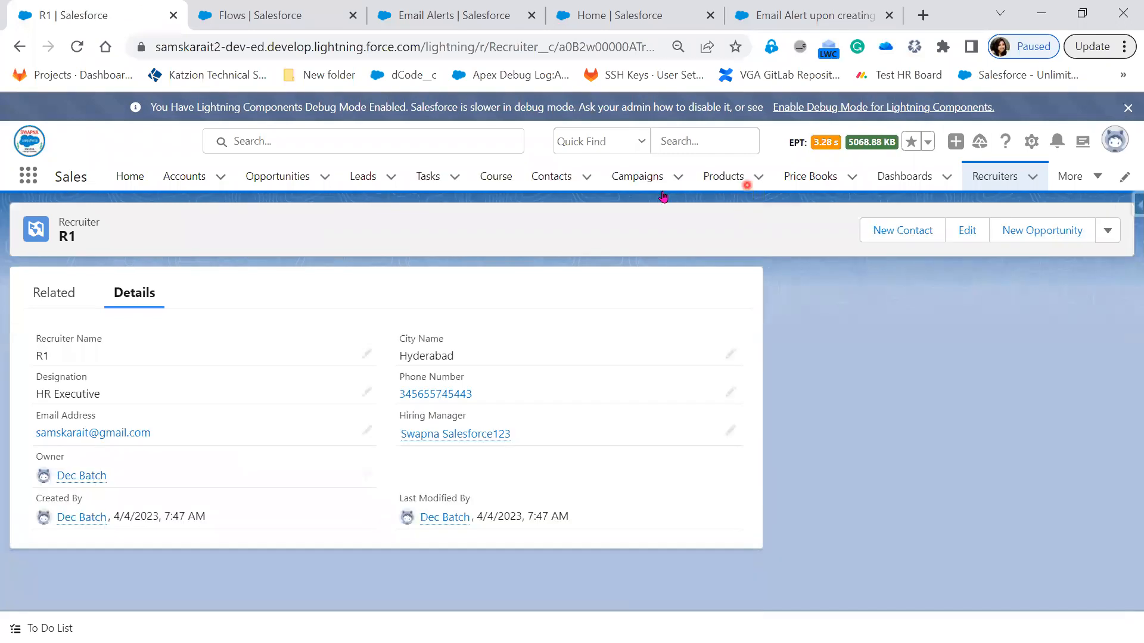
# Step: Review the R1 recruiter's related and detail information and examine the related lists on its hiring manager's record
pyautogui.click(54, 296)
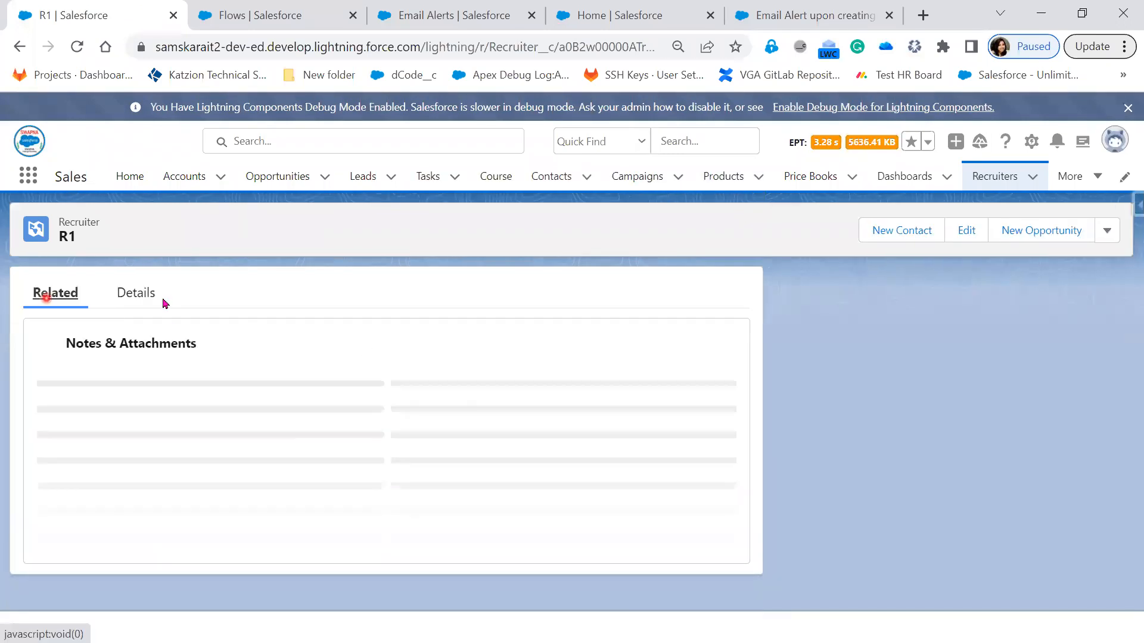
pyautogui.click(162, 298)
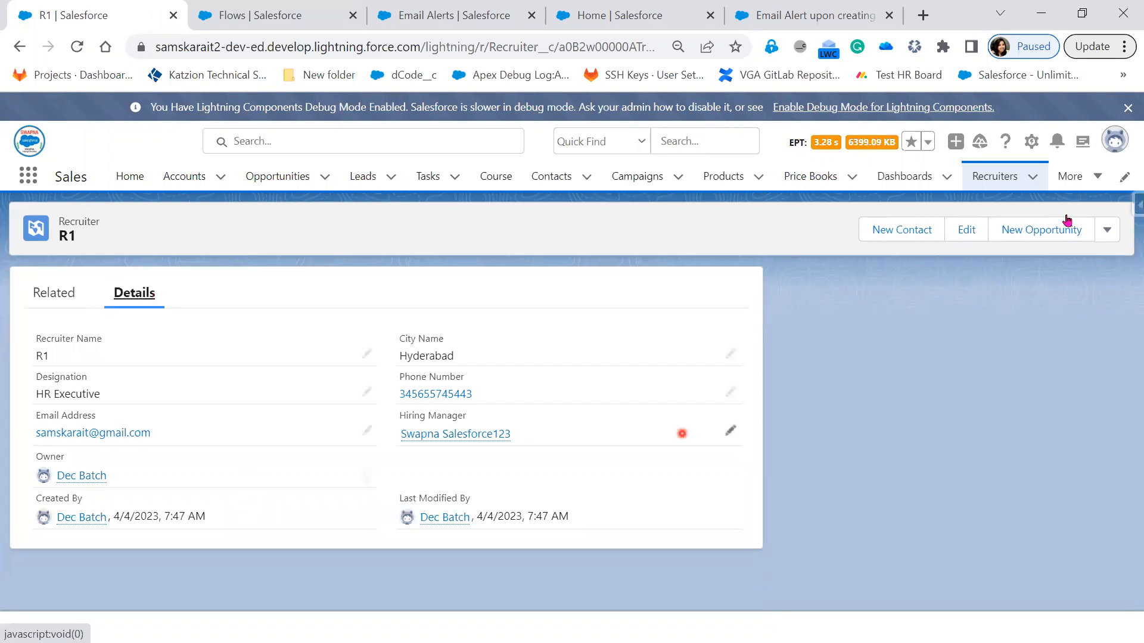
pyautogui.click(1078, 175)
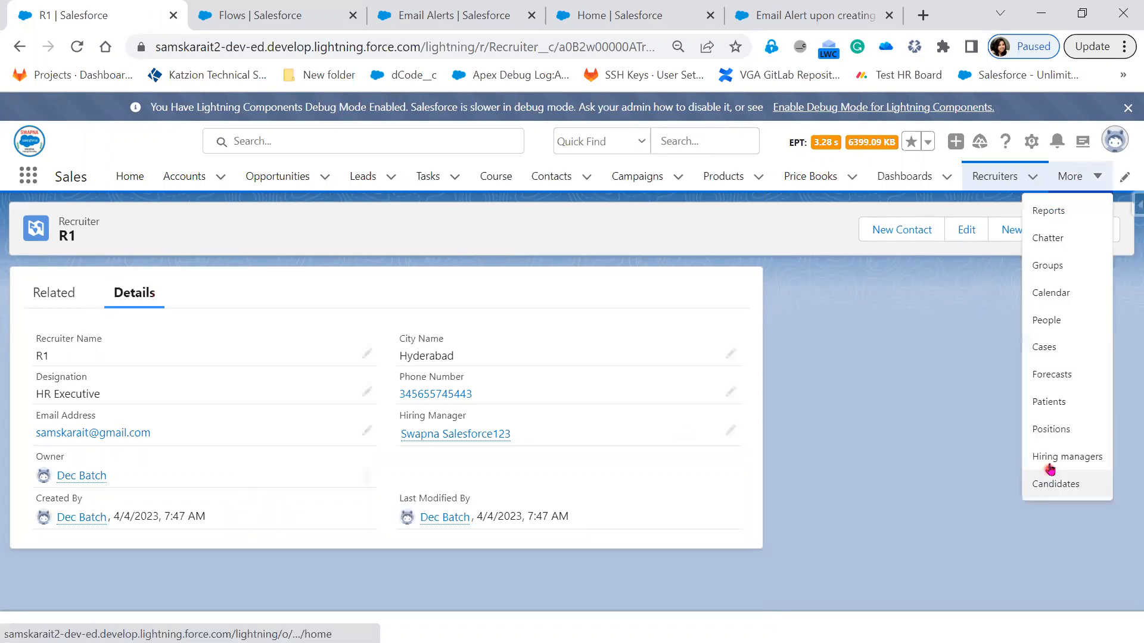
pyautogui.click(1049, 457)
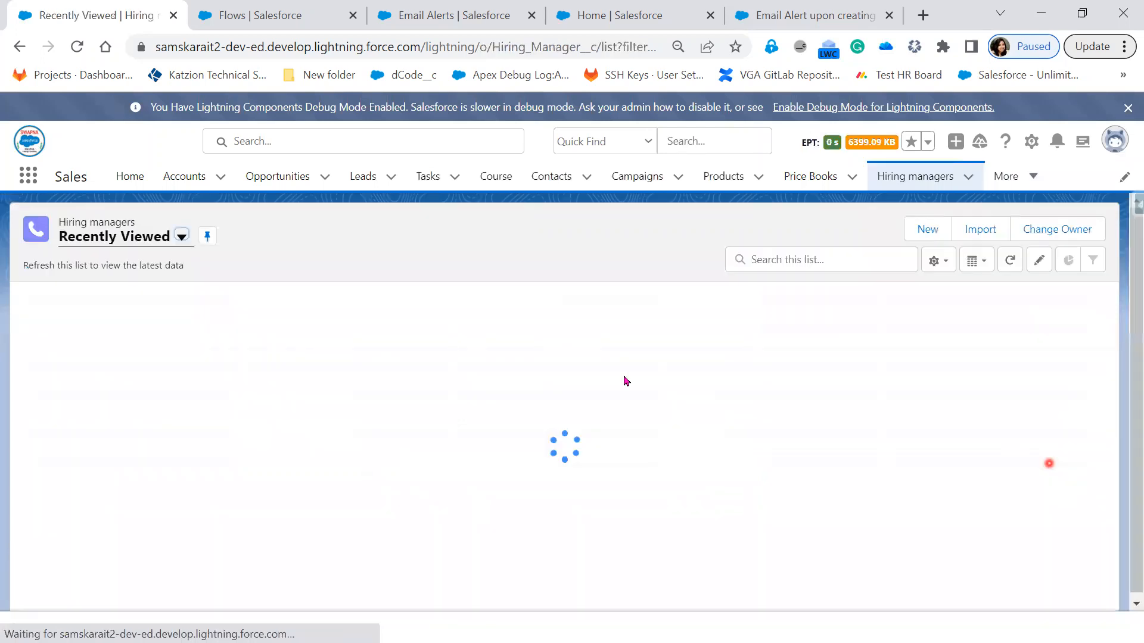
pyautogui.click(156, 321)
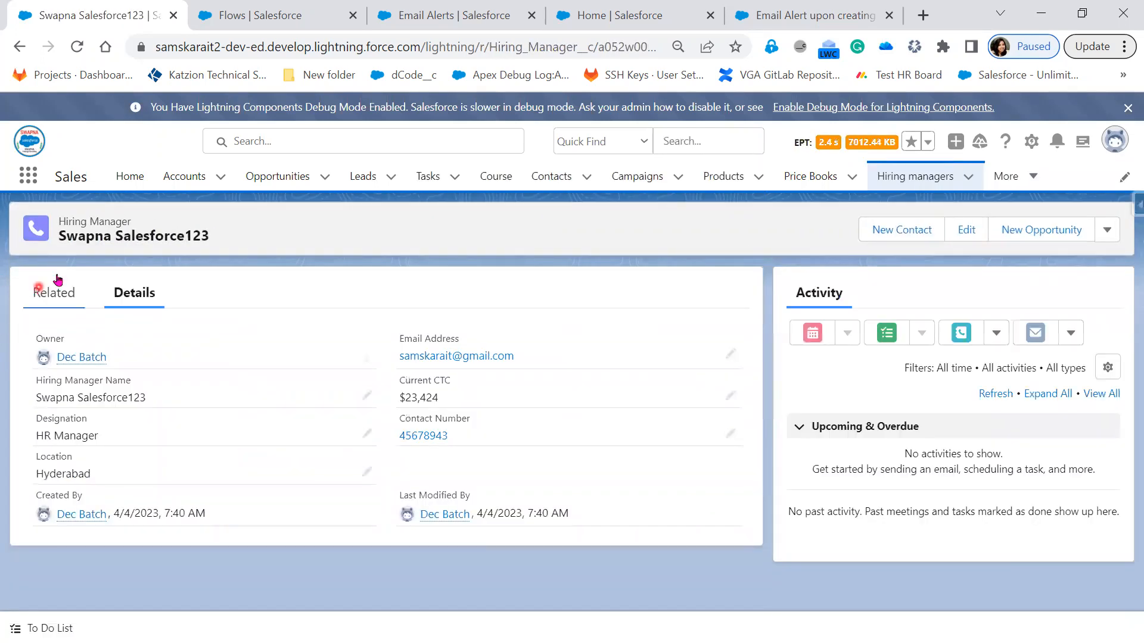
pyautogui.click(52, 288)
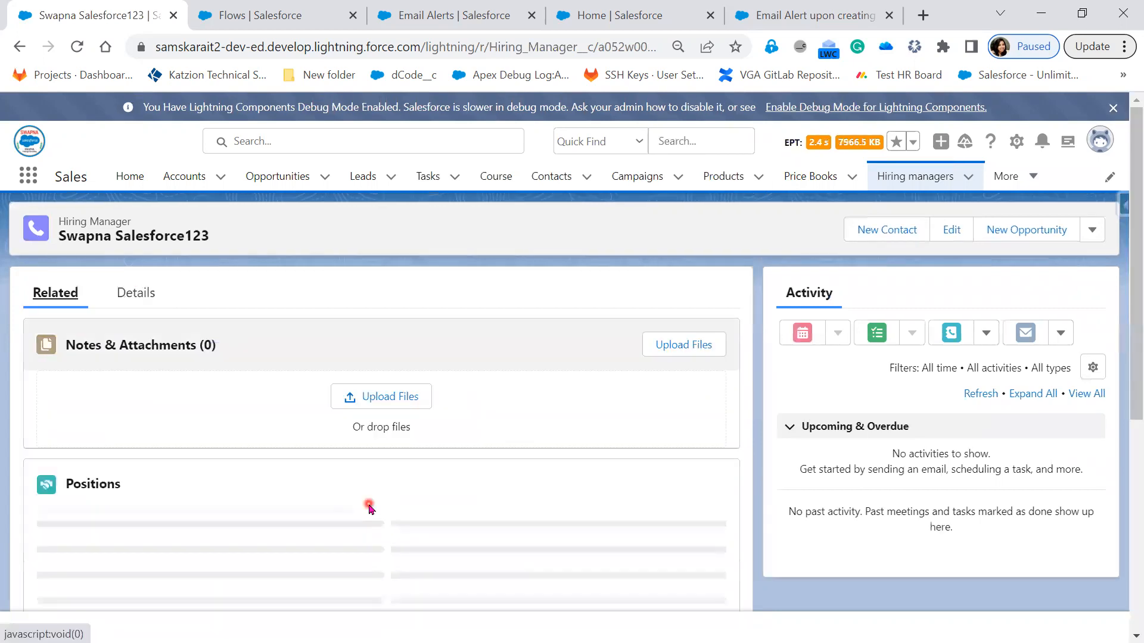
pyautogui.scroll(-1, 158, 532)
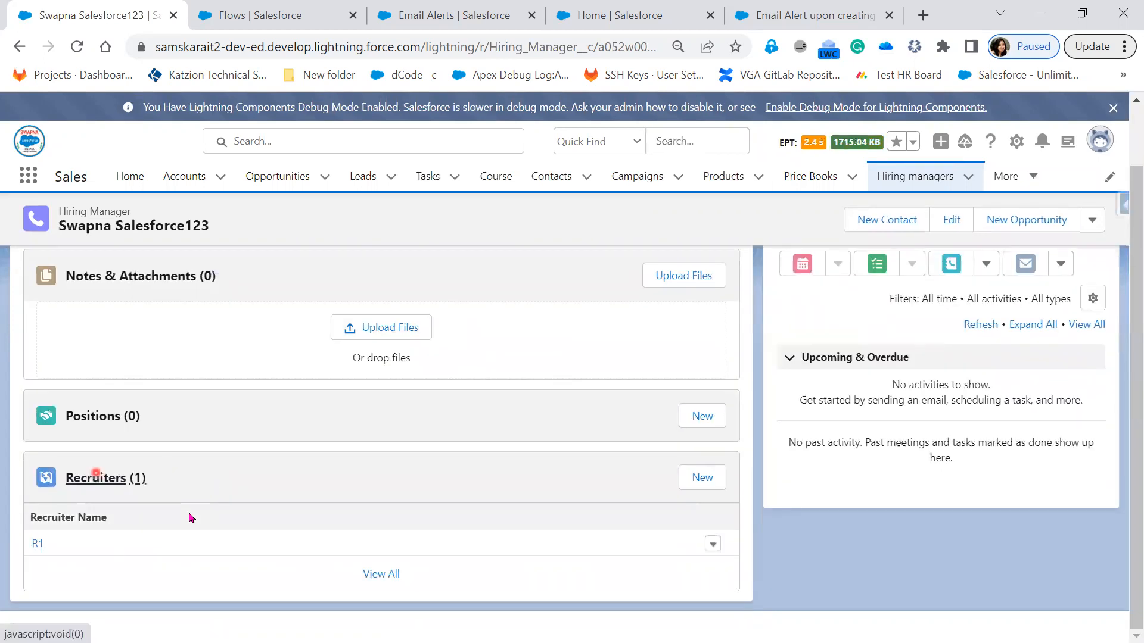
pyautogui.scroll(1, 189, 512)
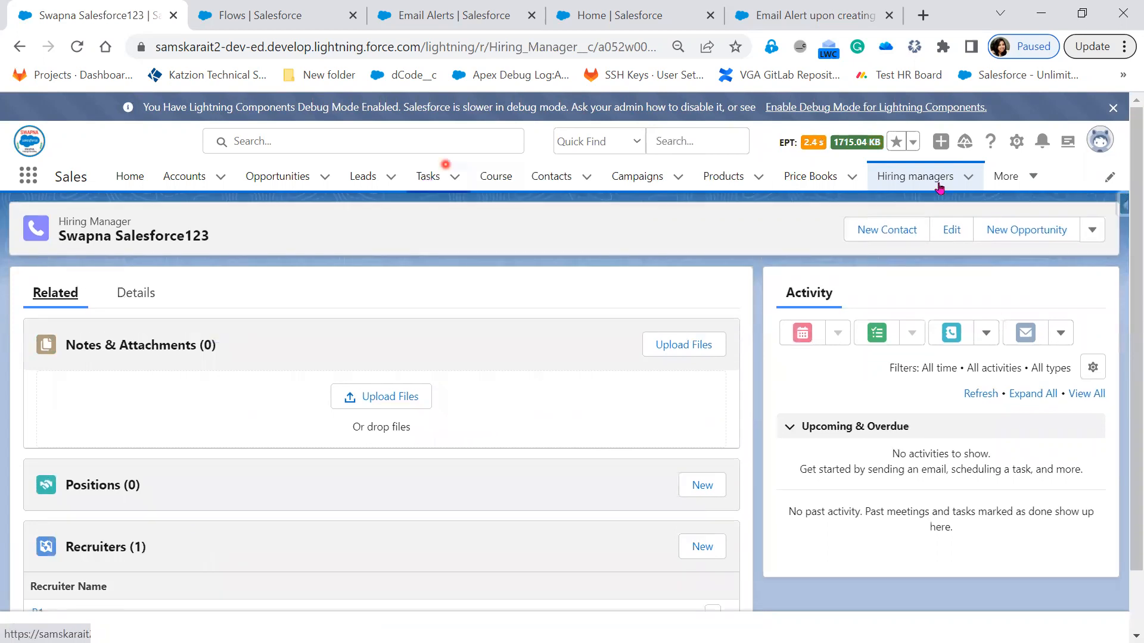
# Step: Examine a blank New Hiring Manager form and revisit the email alert flow in Flow Builder
pyautogui.click(936, 179)
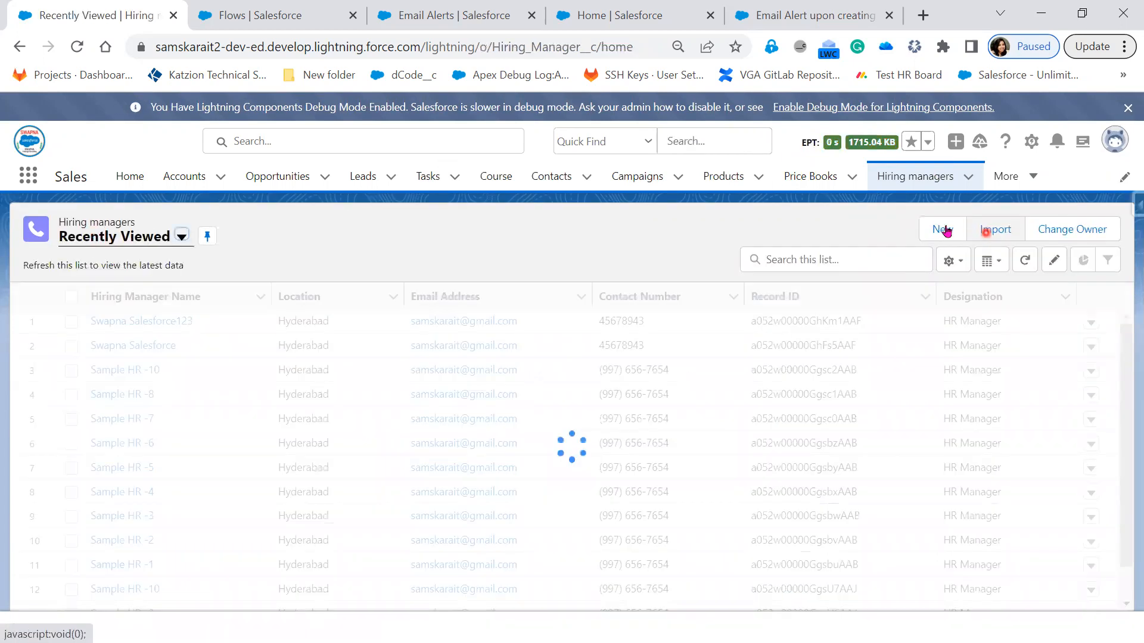
pyautogui.click(946, 230)
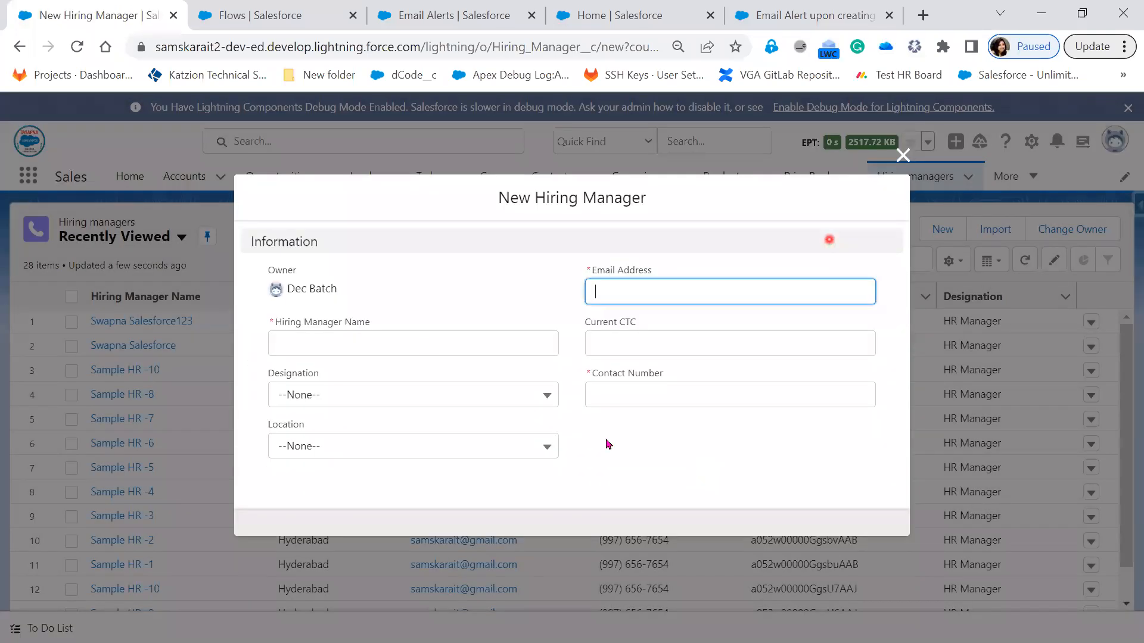
pyautogui.click(697, 423)
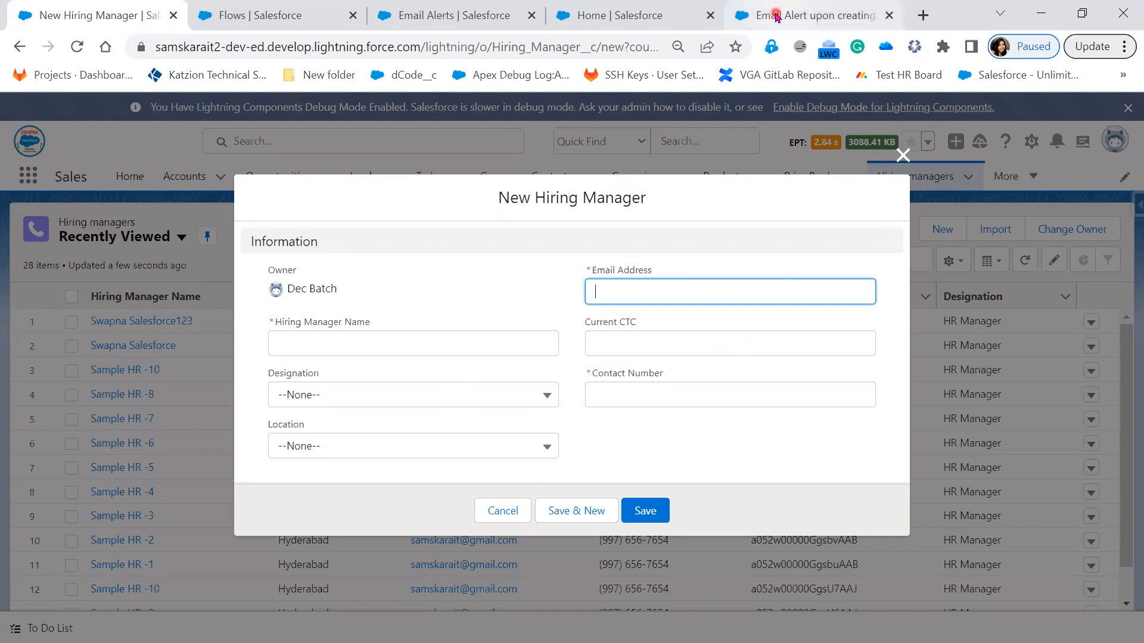
pyautogui.moveTo(777, 16)
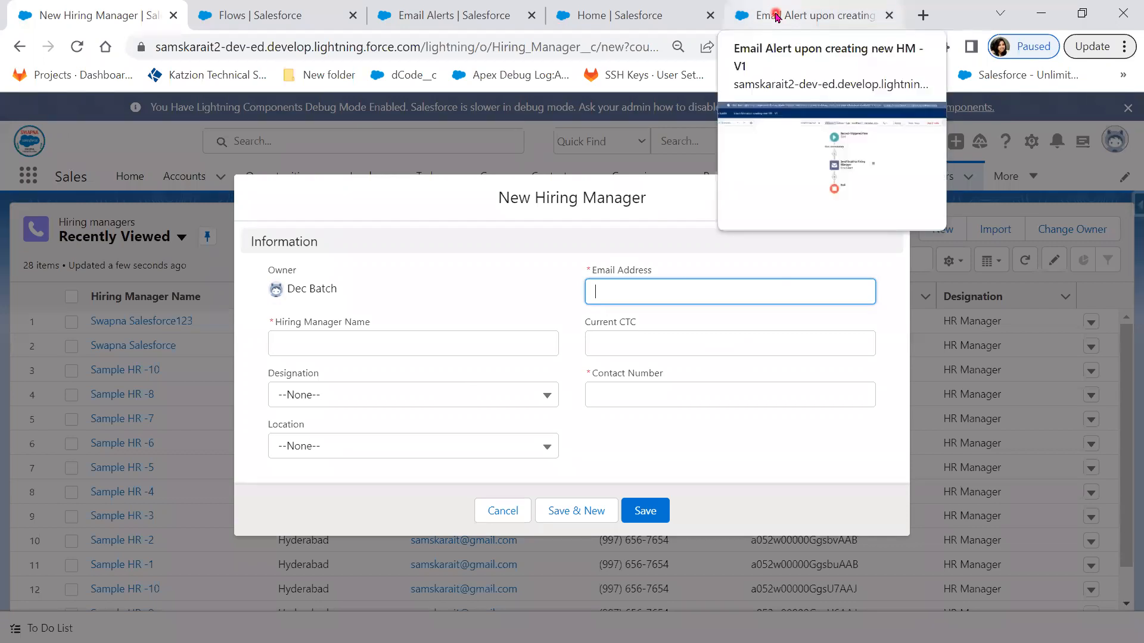
pyautogui.click(776, 16)
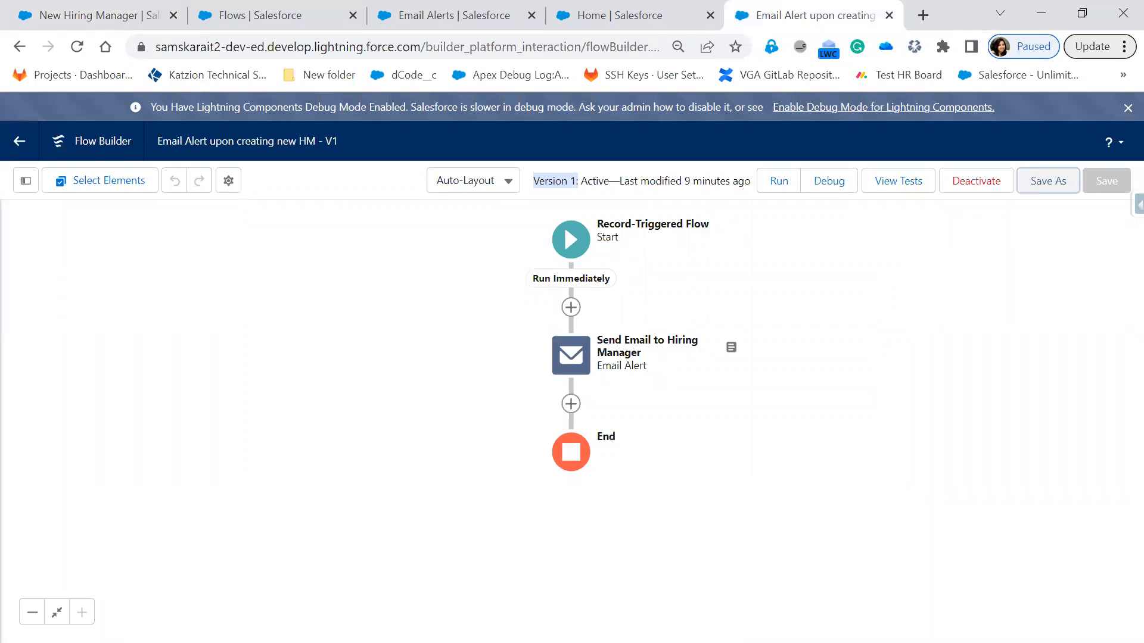
# Step: Switch to Notepad++ and add the heading "High Level Requirement :" below the list of Lightning Flow types
pyautogui.hotkey('alt', 'Tab')
pyautogui.click(250, 512)
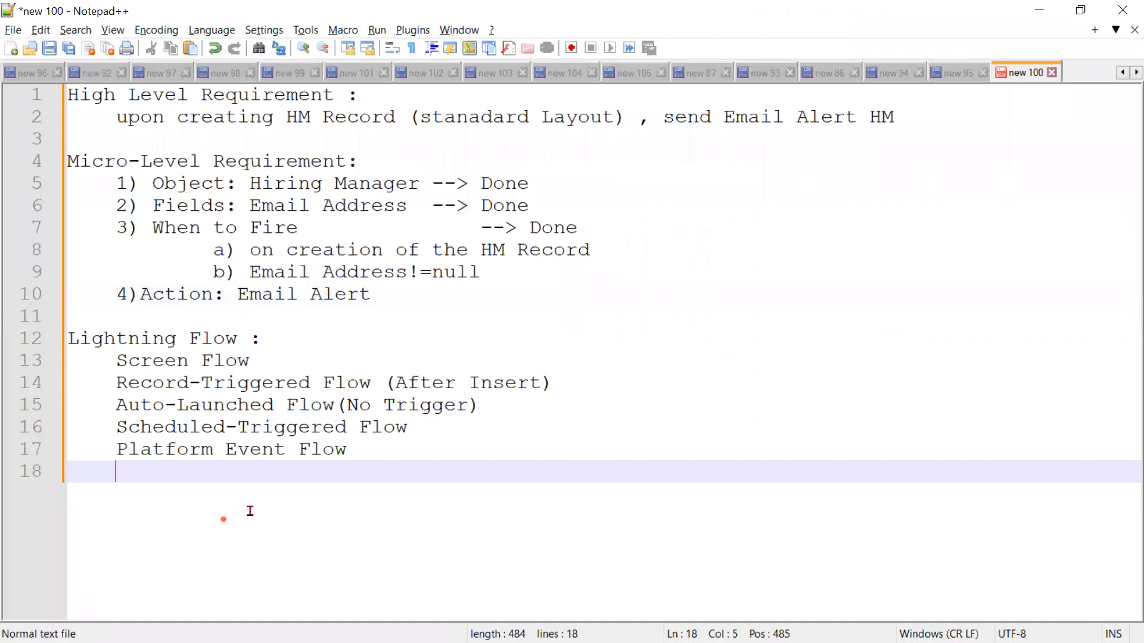
pyautogui.press('Return')
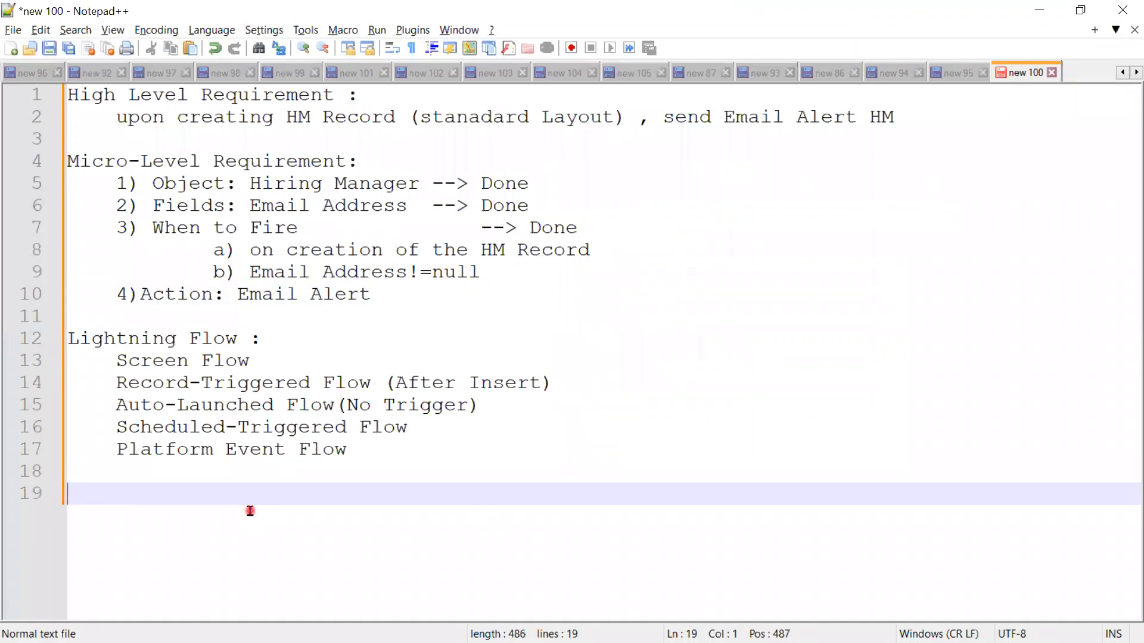
pyautogui.write('Hight')
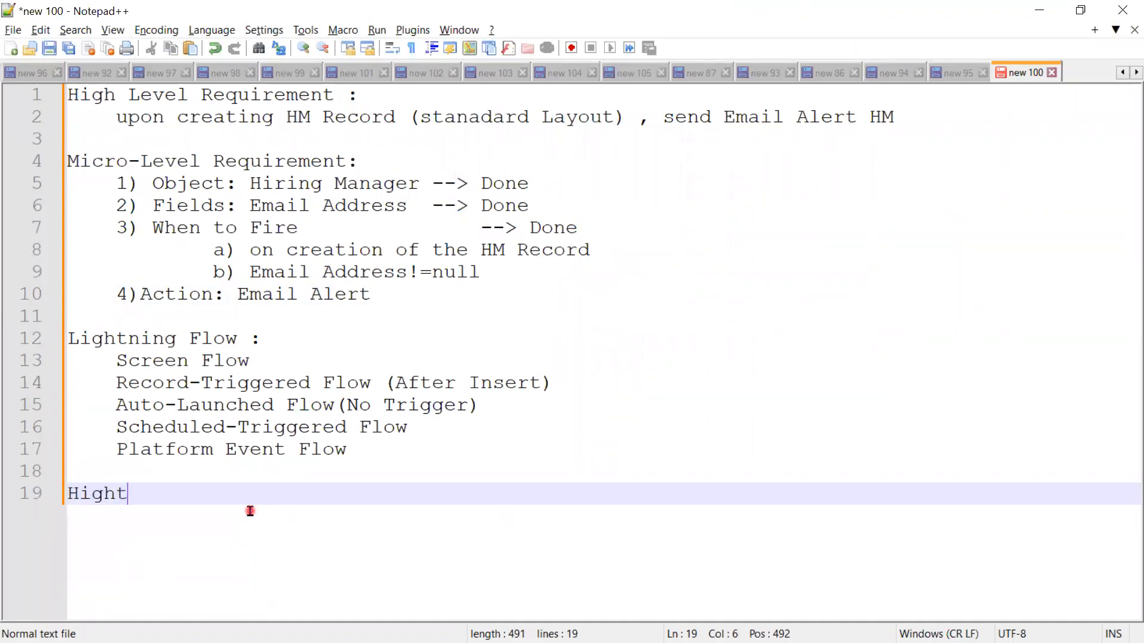
pyautogui.press('BackSpace')
pyautogui.write('Level')
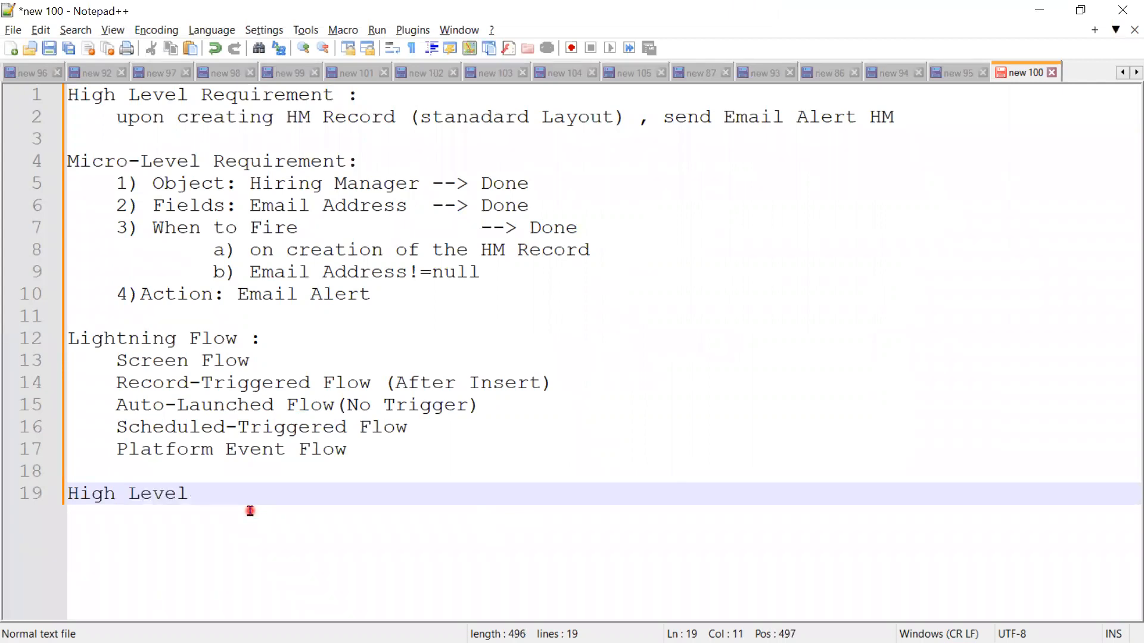
pyautogui.write(' Re')
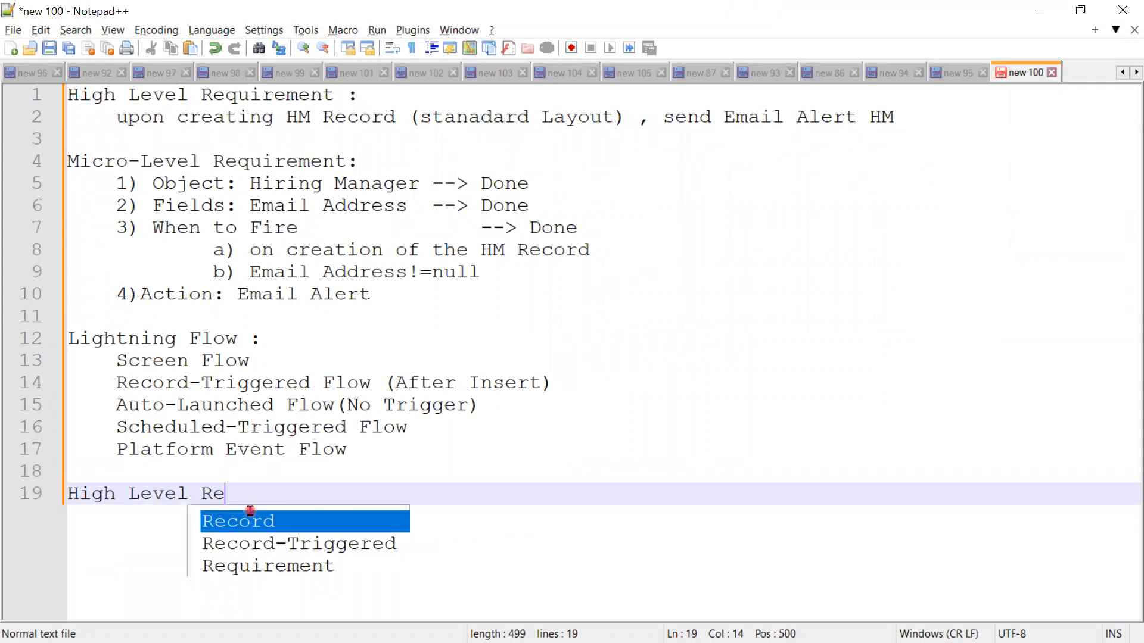
pyautogui.write('quirement :')
pyautogui.press('Return')
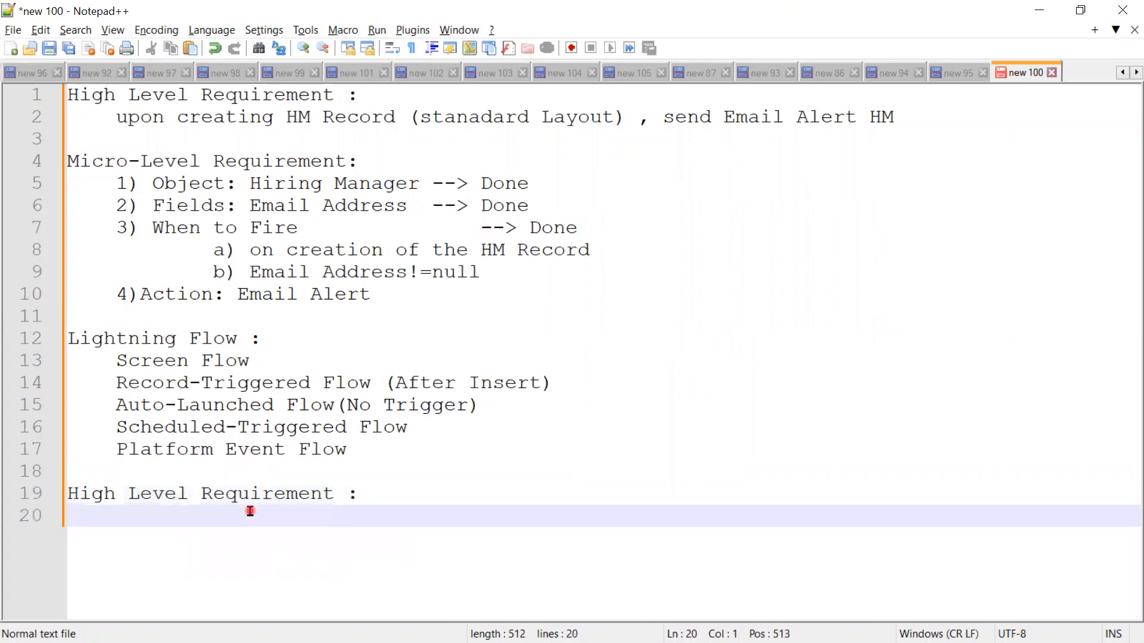
# Step: Write the indented line "upon creating HM Record, the child Record(Recruiter) should be created" under the second High Level Requirement heading
pyautogui.press('Tab')
pyautogui.write('upon c')
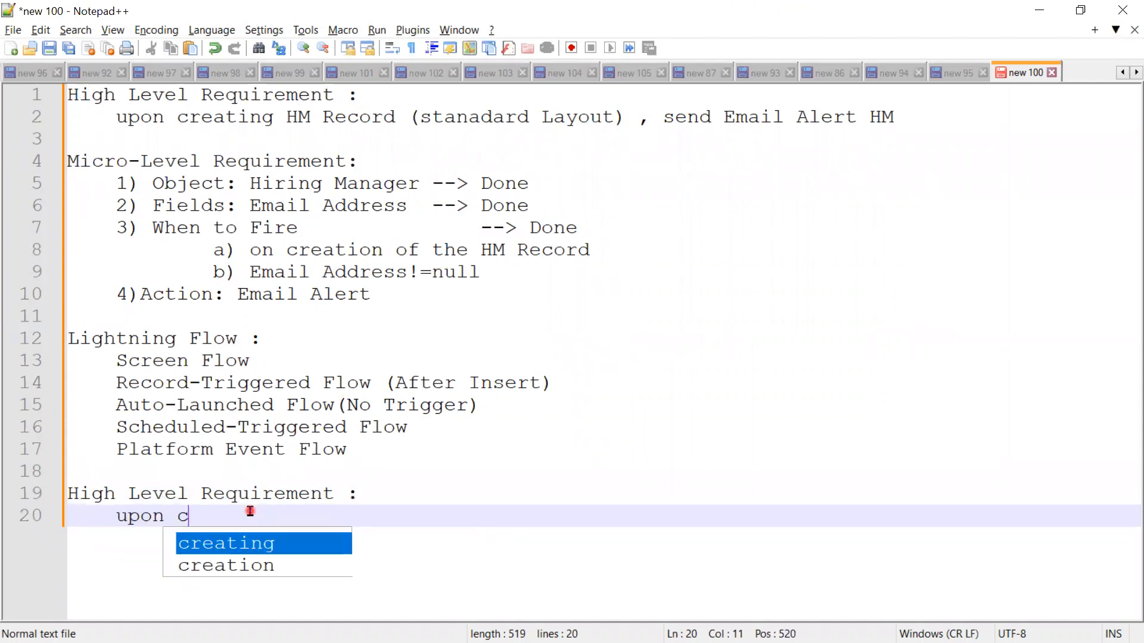
pyautogui.write('reating HM')
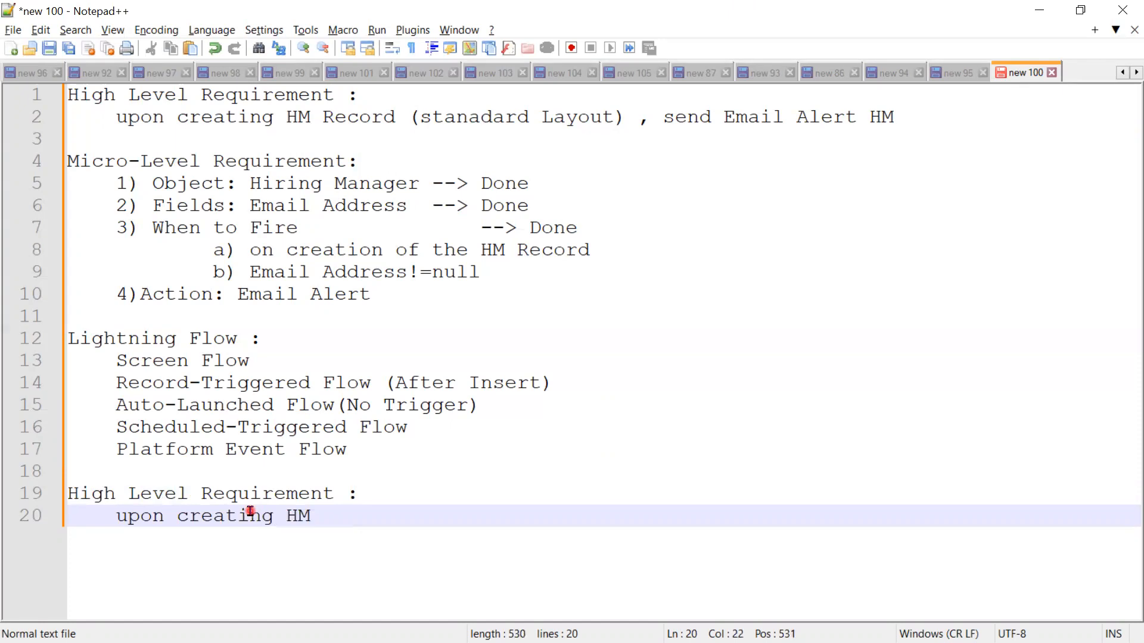
pyautogui.write(' Record, the chi')
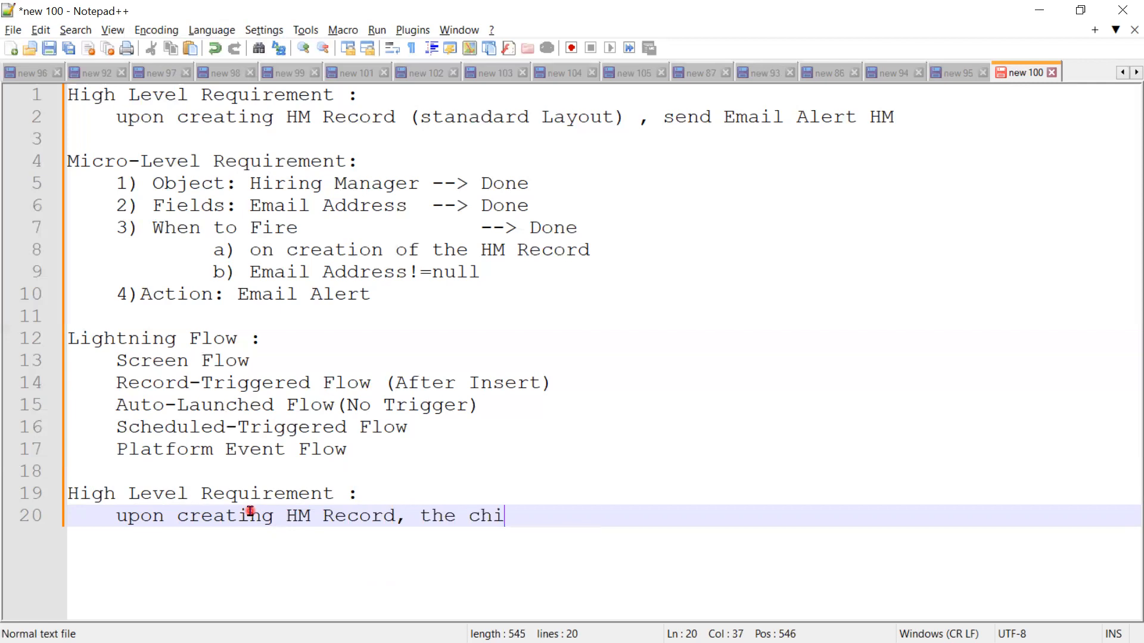
pyautogui.write('ld Re')
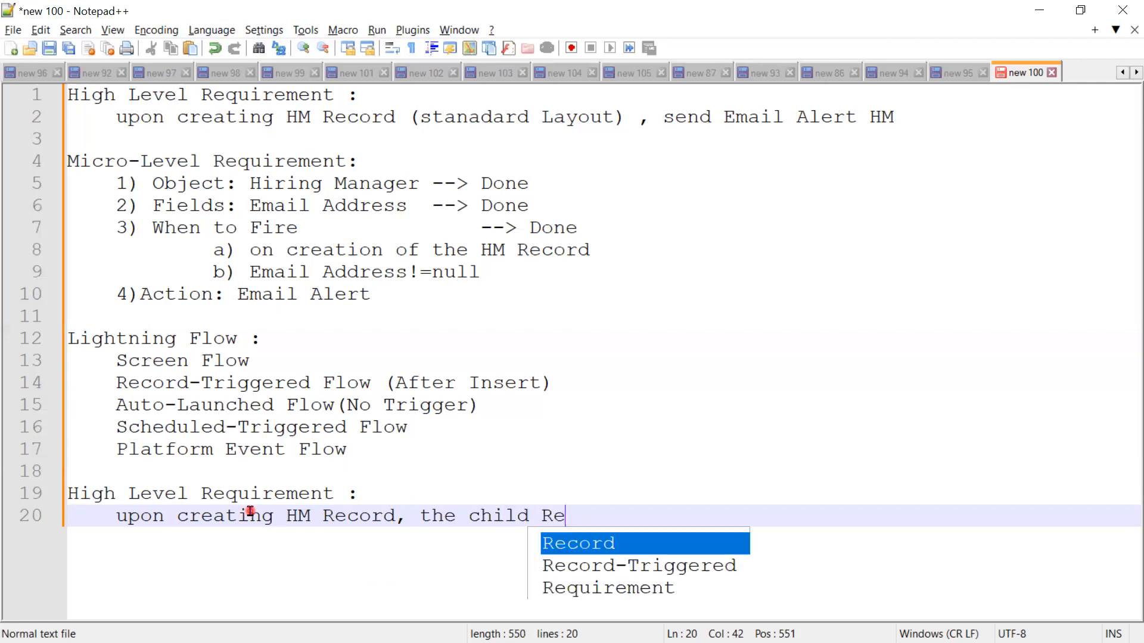
pyautogui.write('cord(Rec')
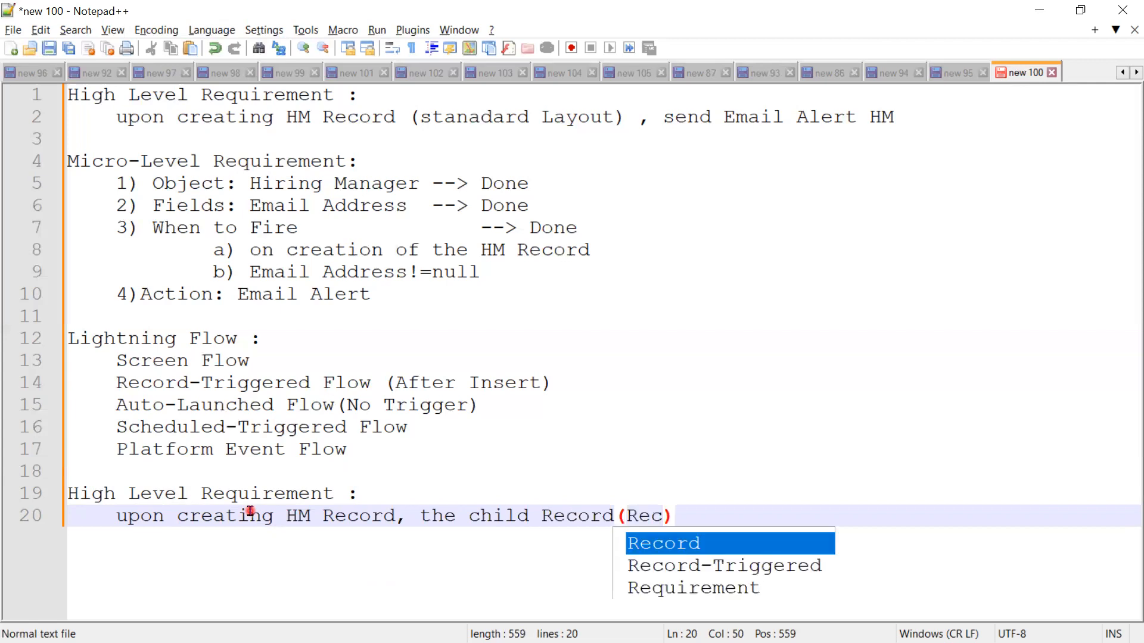
pyautogui.write('ruite')
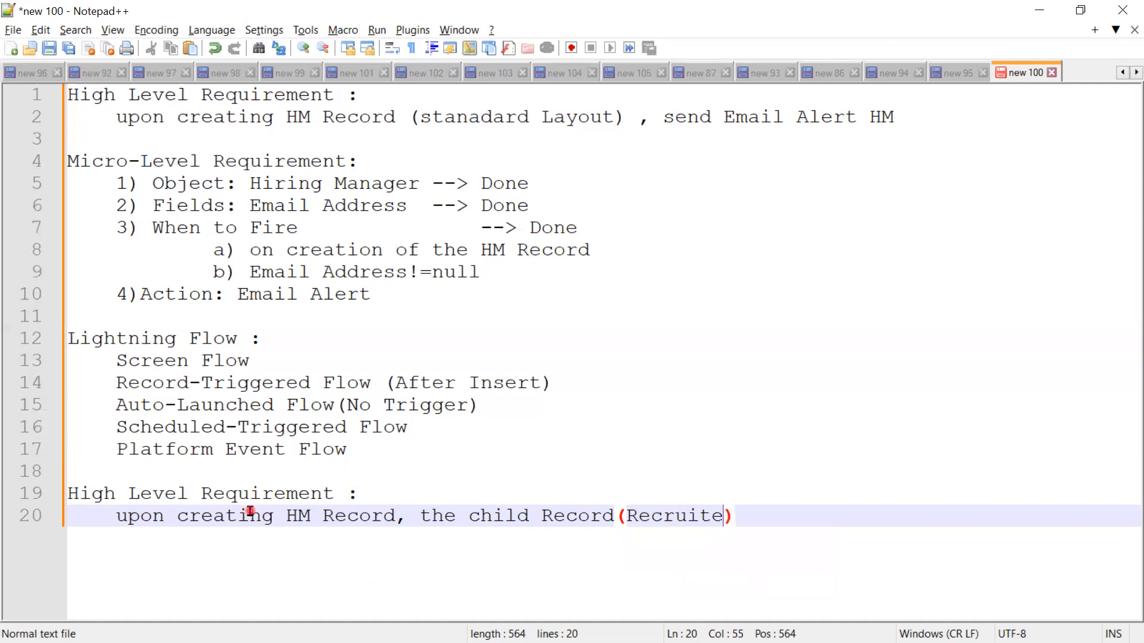
pyautogui.write('r')
pyautogui.press('Right')
pyautogui.write('should')
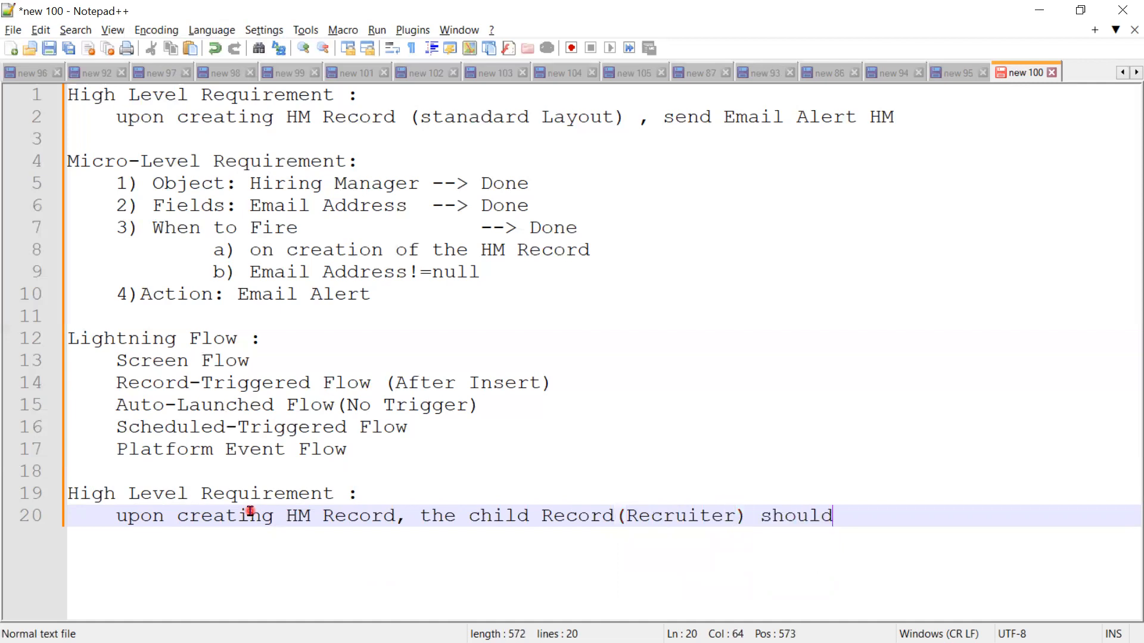
pyautogui.write(' be cre')
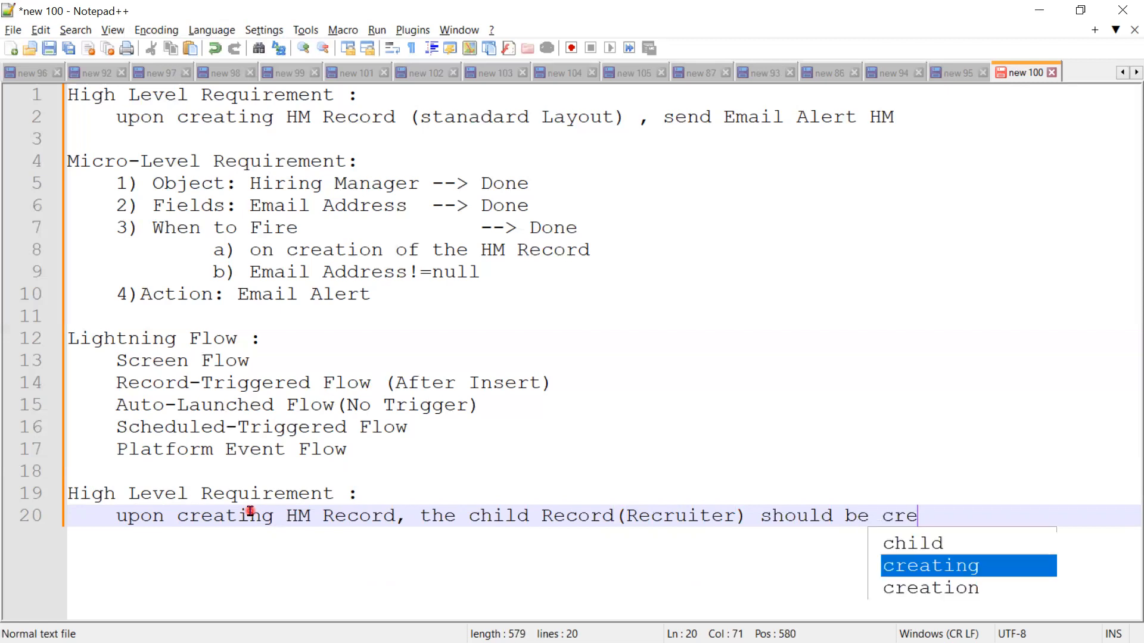
pyautogui.write('ated')
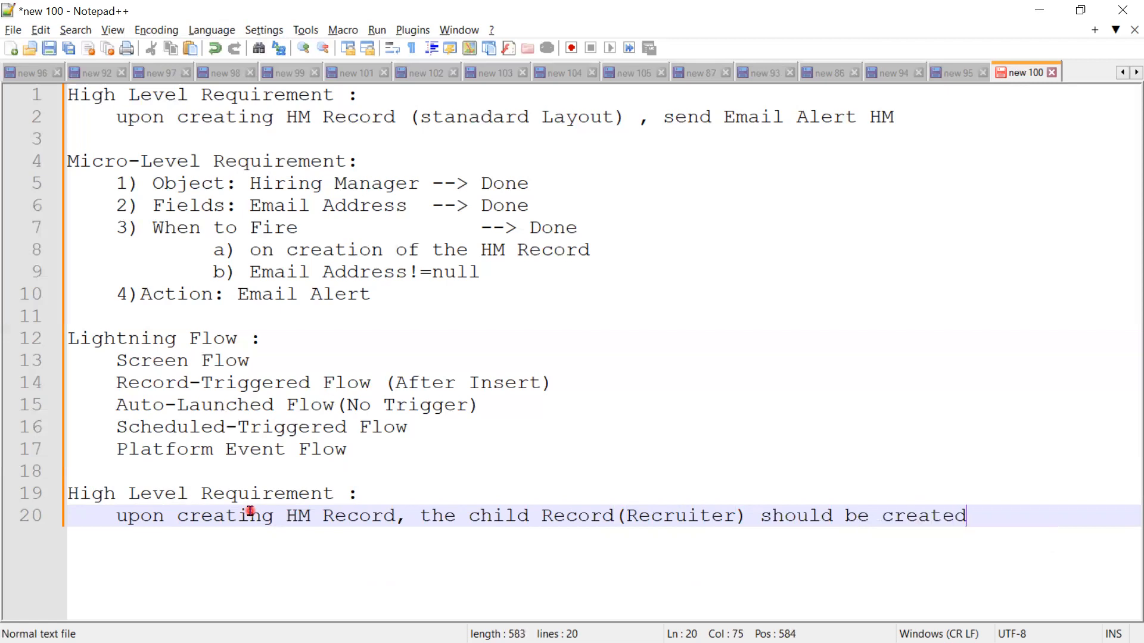
# Step: Add the heading "Micro-Level Requirement:" after a blank line below the new high-level requirement
pyautogui.press('Return')
pyautogui.press('Return')
pyautogui.press('BackSpace')
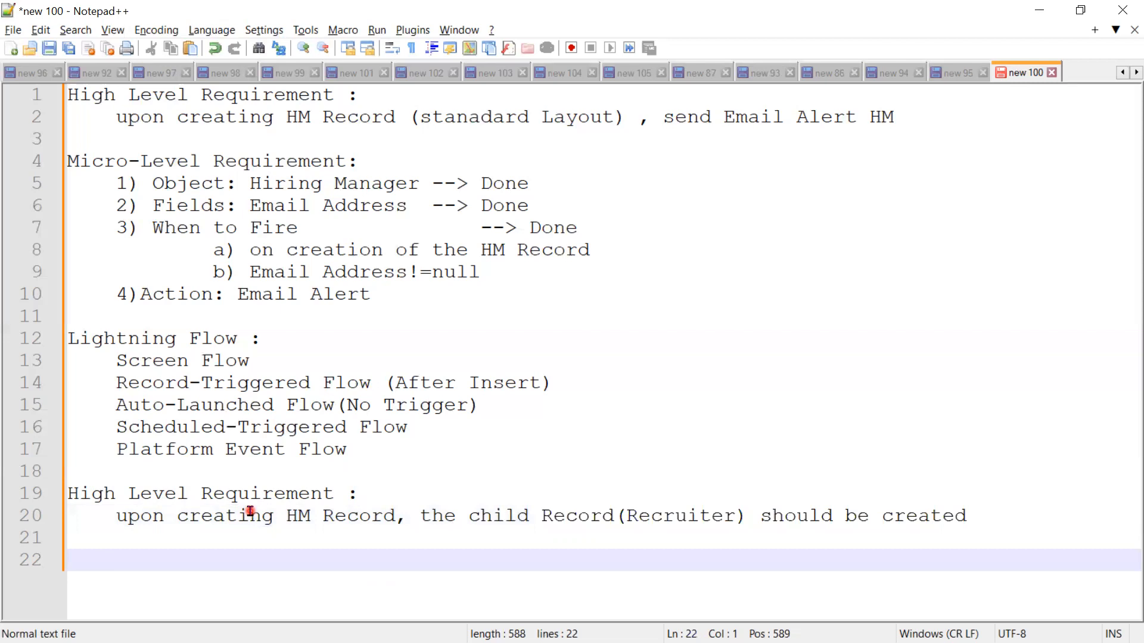
pyautogui.write('Micr')
pyautogui.press('Return')
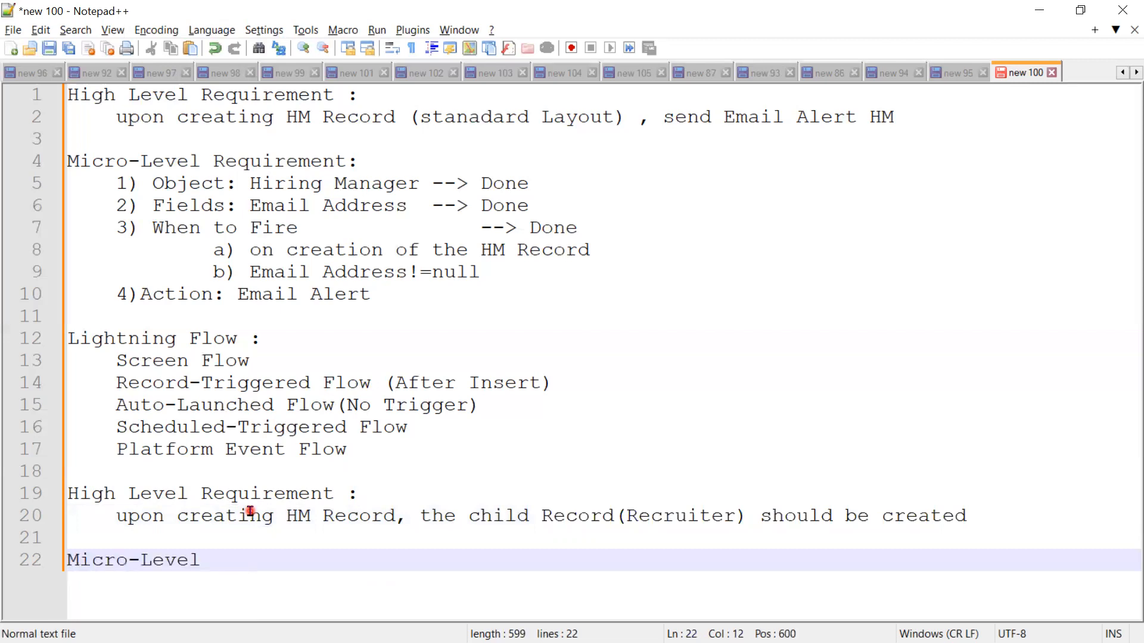
pyautogui.write('Re')
pyautogui.press('Down')
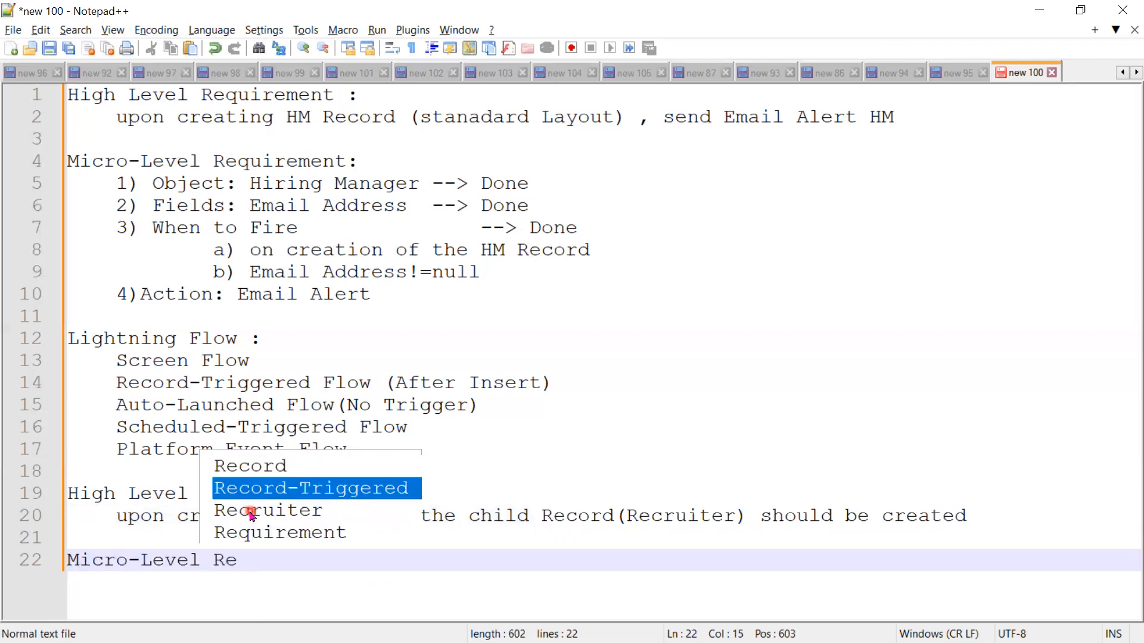
pyautogui.write('q')
pyautogui.press('Return')
pyautogui.write(':')
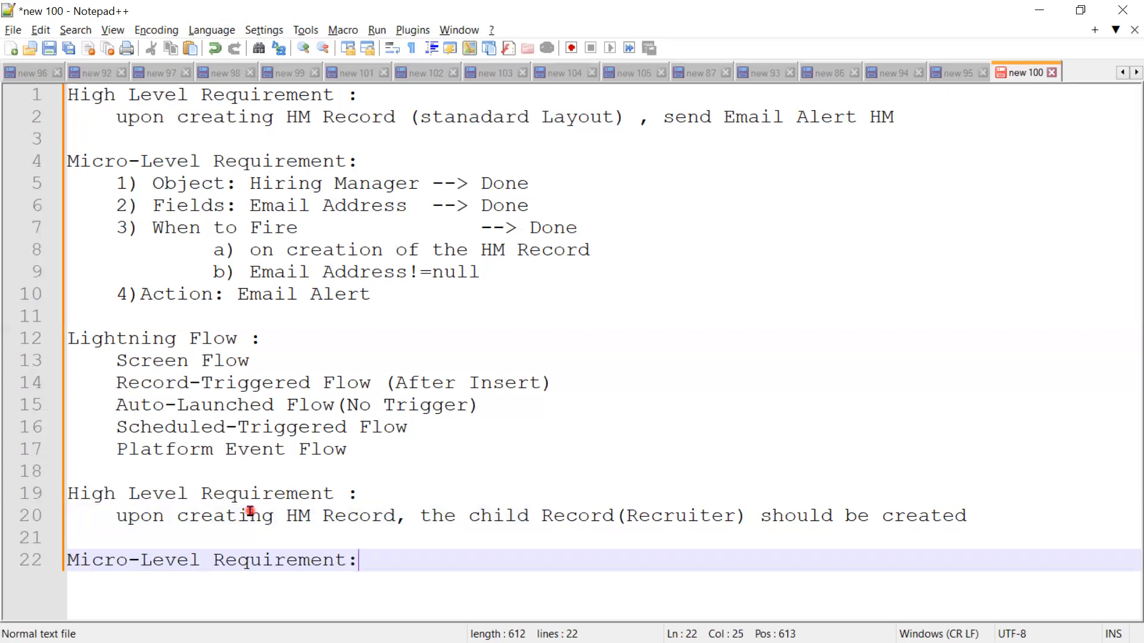
# Step: List "1)Object" and "2) Fields" as double-indented items under the new Micro-Level Requirement heading
pyautogui.press('Return')
pyautogui.press('Tab')
pyautogui.press('Tab')
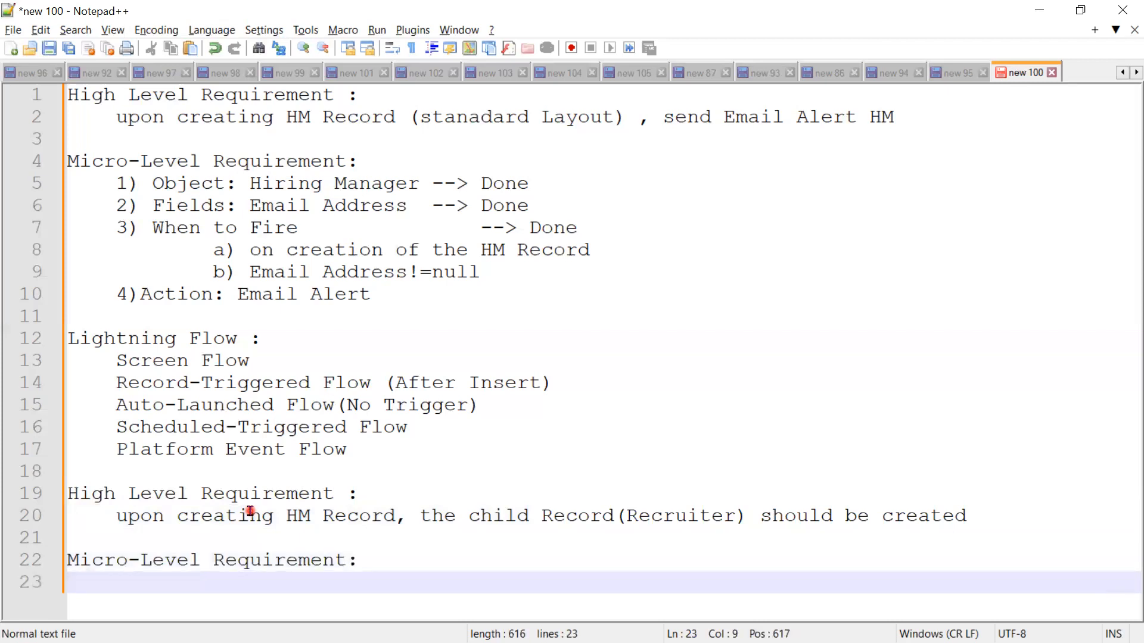
pyautogui.write('1)Ob')
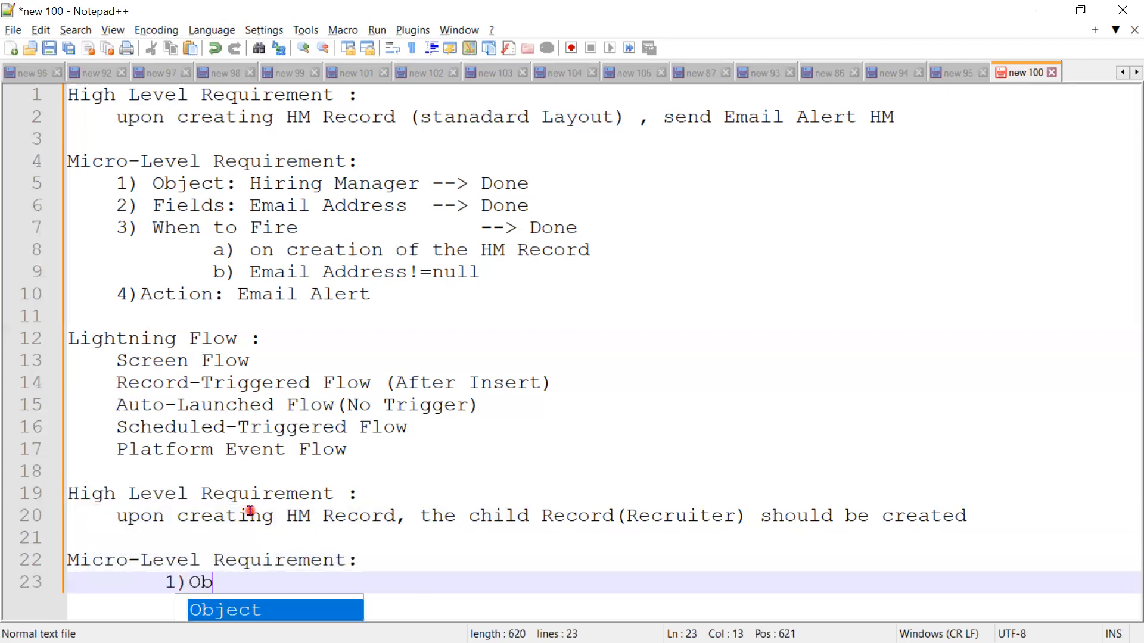
pyautogui.write('ject')
pyautogui.press('Return')
pyautogui.press('Return')
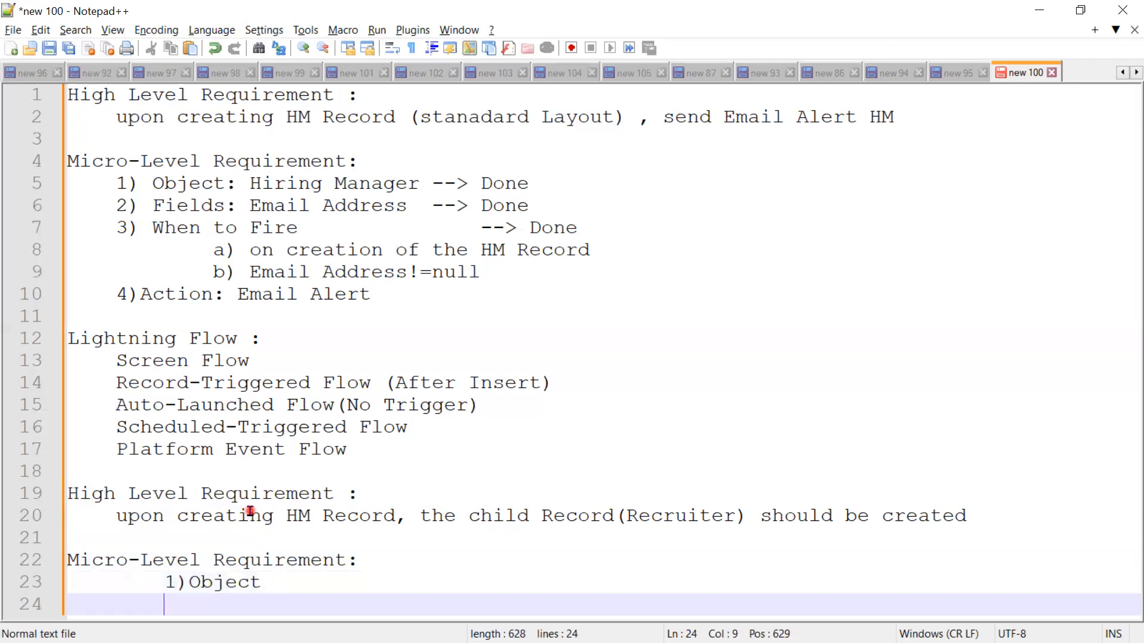
pyautogui.write('2) F')
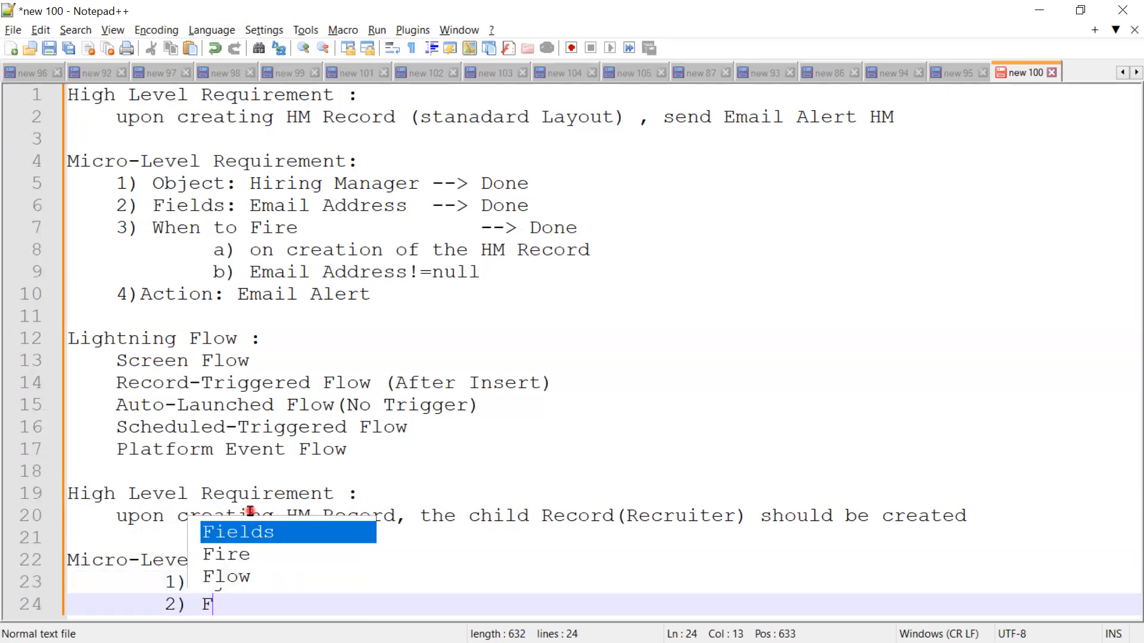
pyautogui.write('ields')
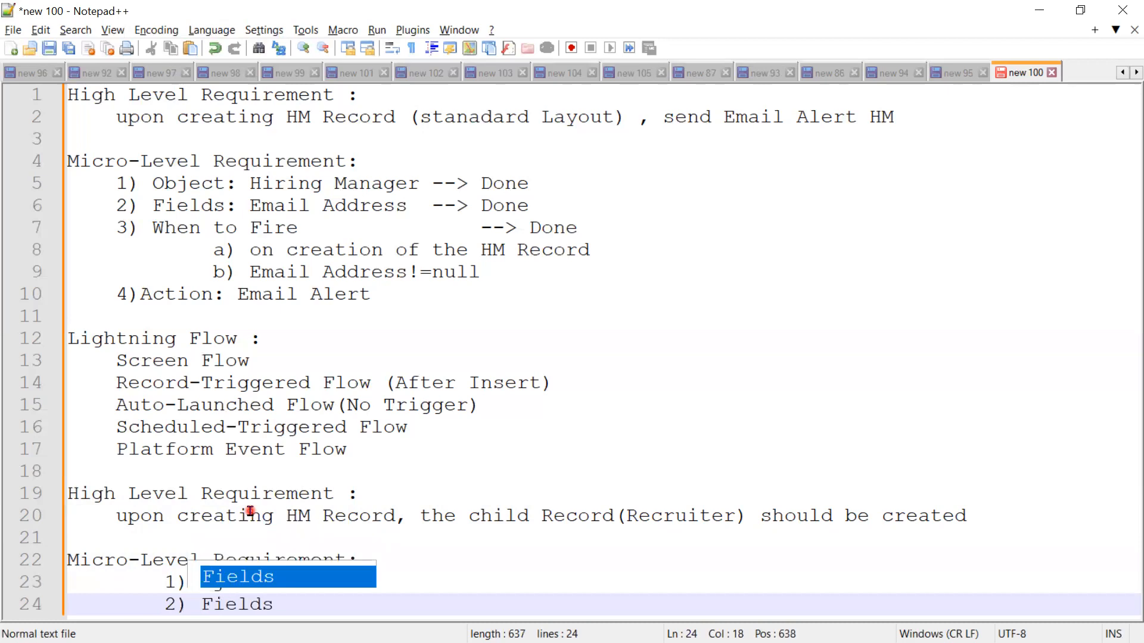
# Step: Continue the numbered list with the items "3) When to Fire" and "4) Action"
pyautogui.press('Return')
pyautogui.press('Return')
pyautogui.write('3')
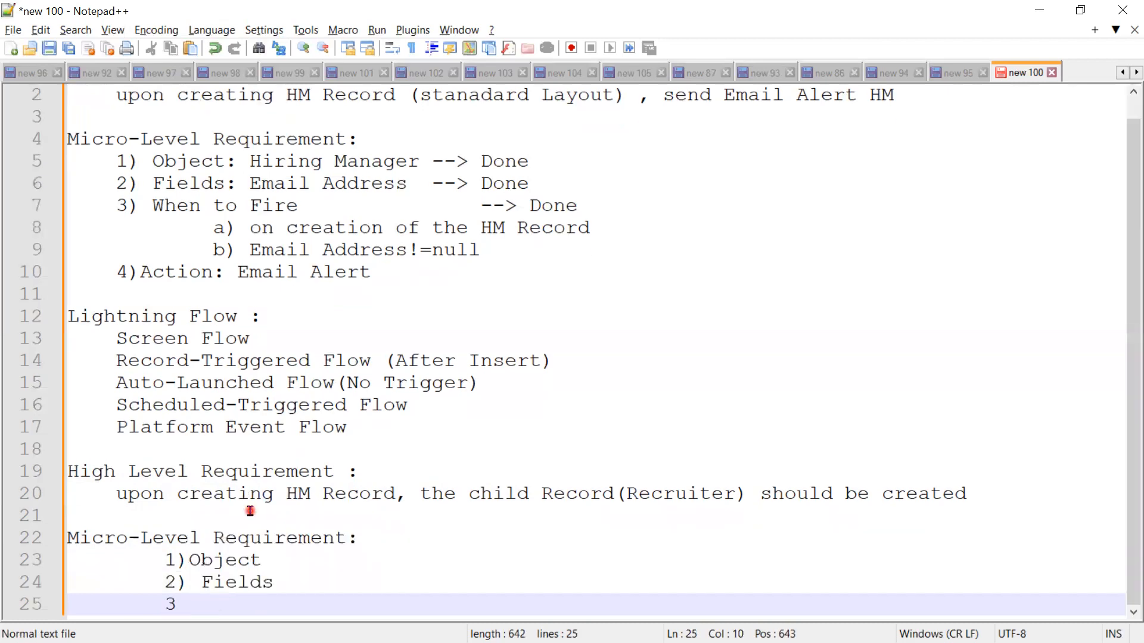
pyautogui.write(') When t')
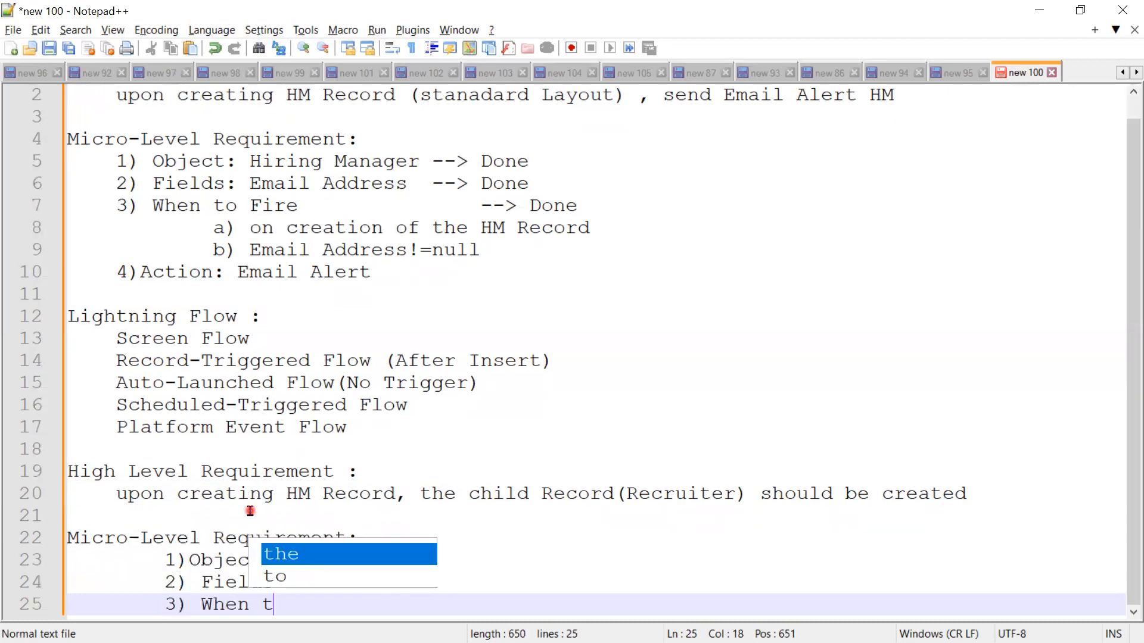
pyautogui.write('o Fir')
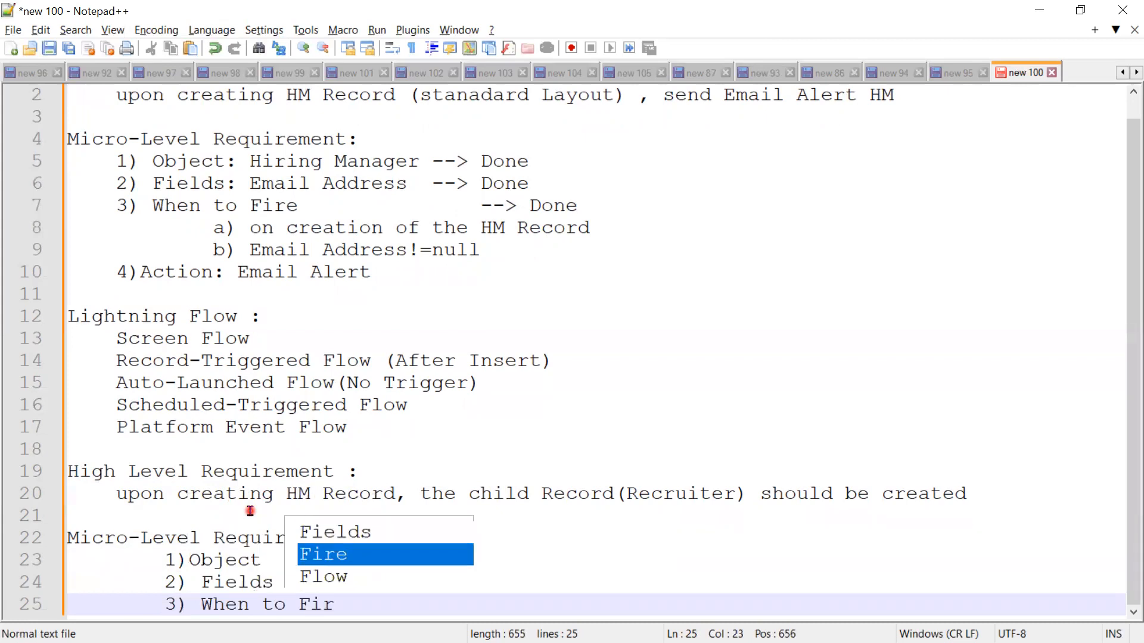
pyautogui.write('e')
pyautogui.press('Return')
pyautogui.write('4')
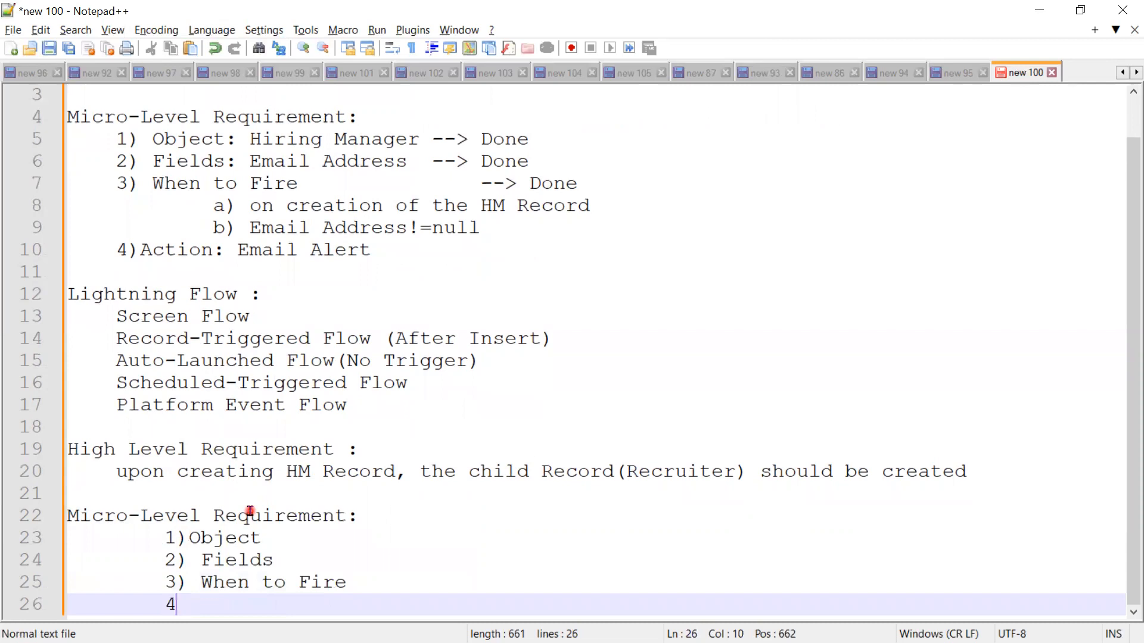
pyautogui.write(') Actio')
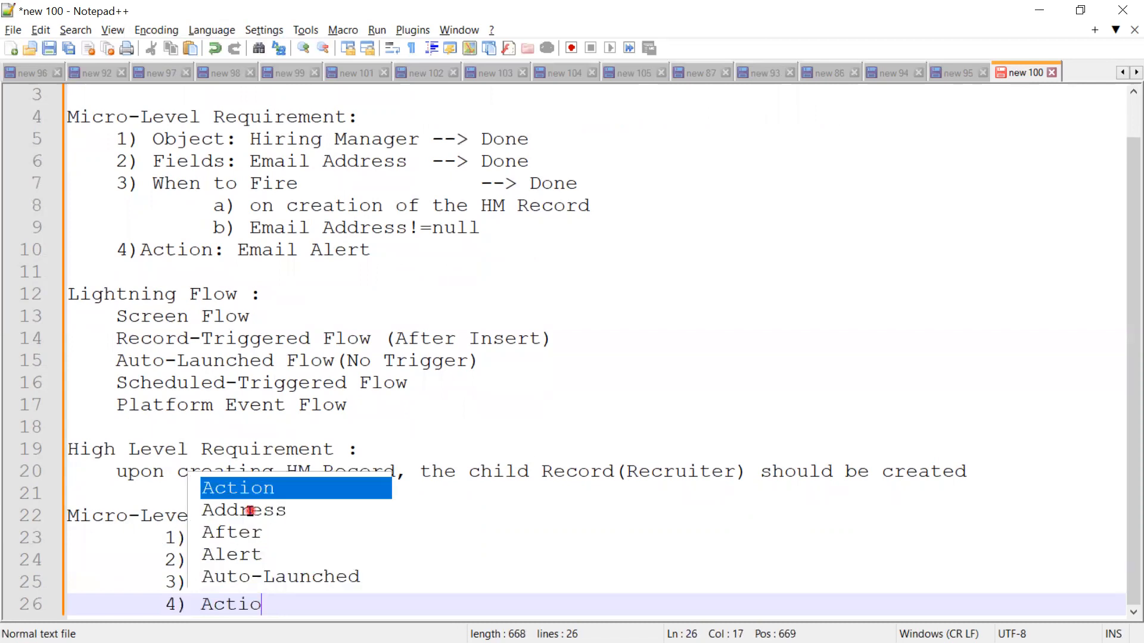
pyautogui.write('n')
# Step: Complete the new list's Object item with ": Hiring Manager"
pyautogui.click(302, 539)
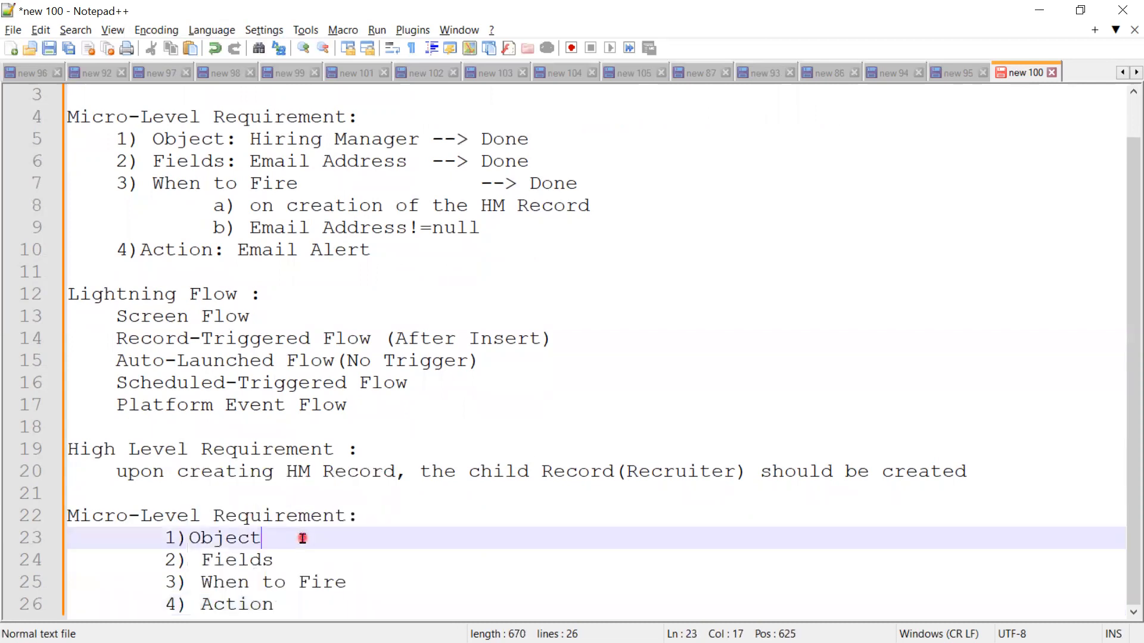
pyautogui.write(': Hirin')
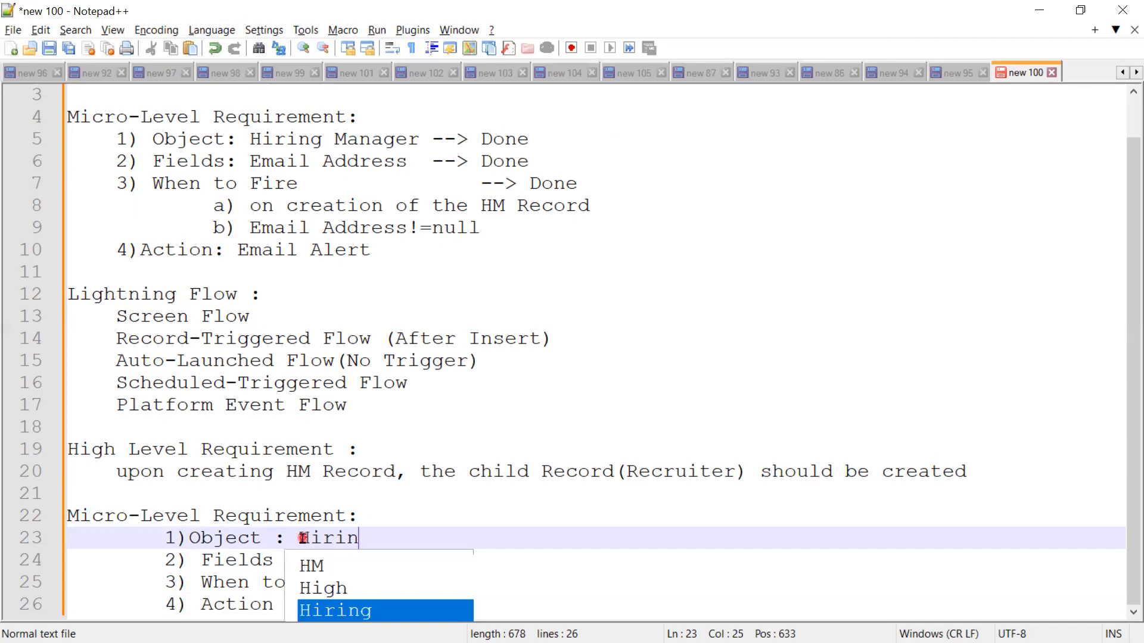
pyautogui.write('g Manage')
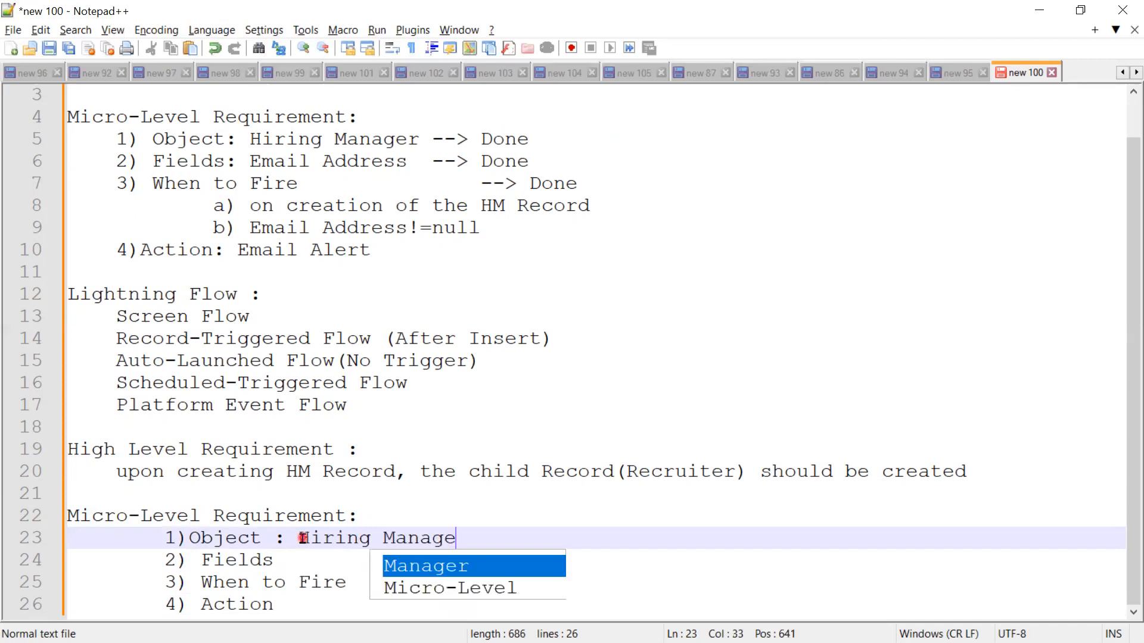
pyautogui.write('r')
# Step: Complete the new list's Fields item with ": all Fields in the child Record"
pyautogui.click(307, 559)
pyautogui.write(': ')
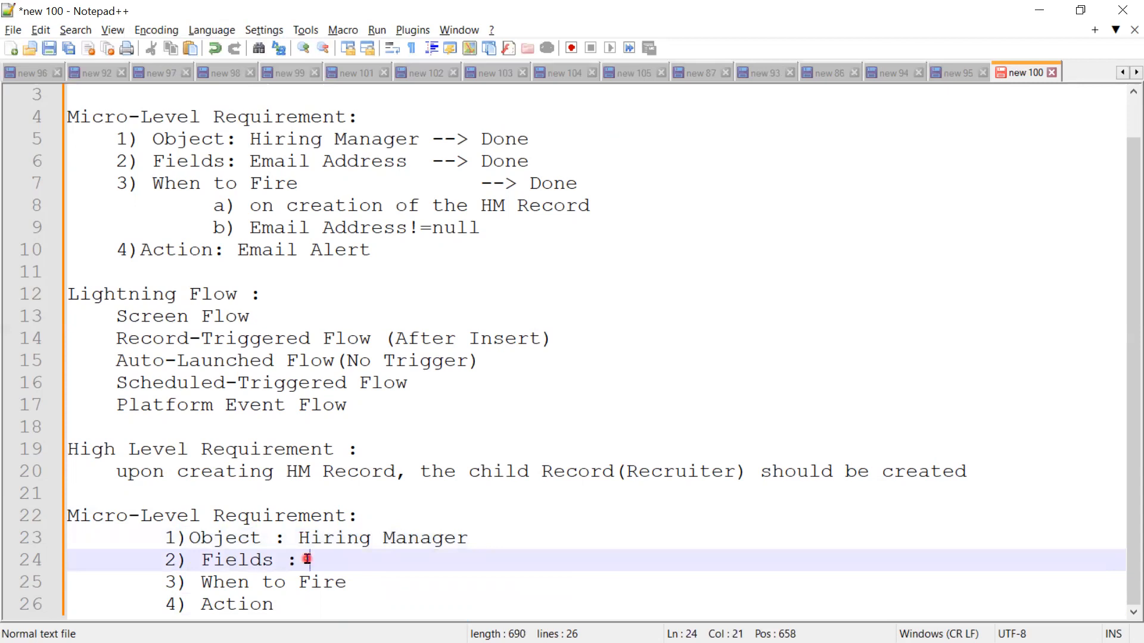
pyautogui.write('allFiel')
pyautogui.press('BackSpace')
pyautogui.press('BackSpace')
pyautogui.press('BackSpace')
pyautogui.press('BackSpace')
pyautogui.write('Fi')
pyautogui.write('elds ')
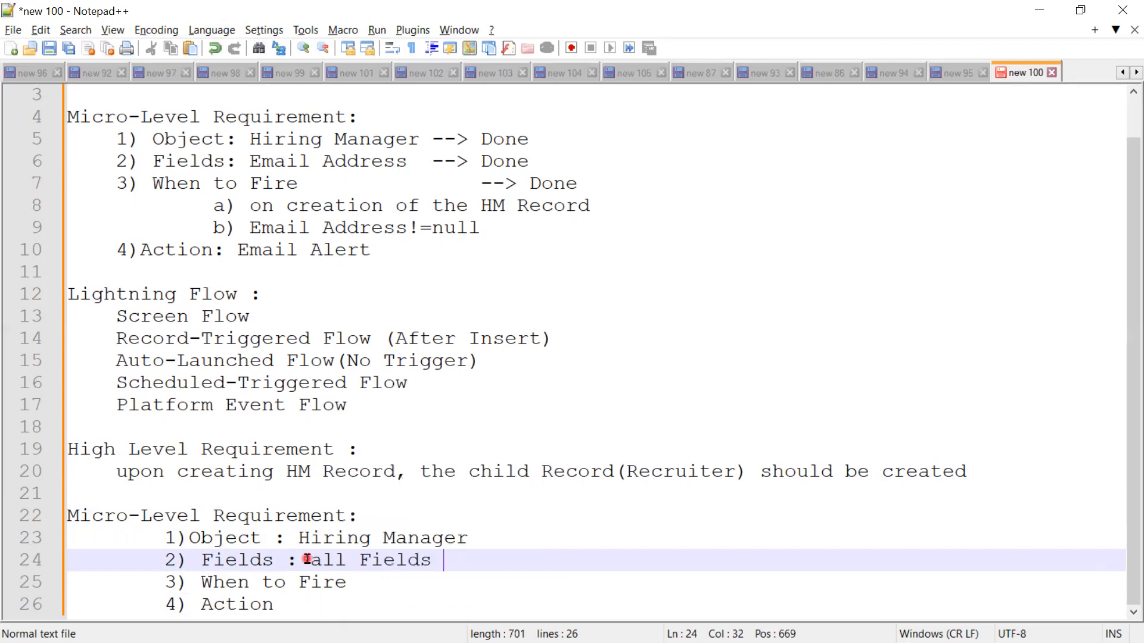
pyautogui.write('in the chi')
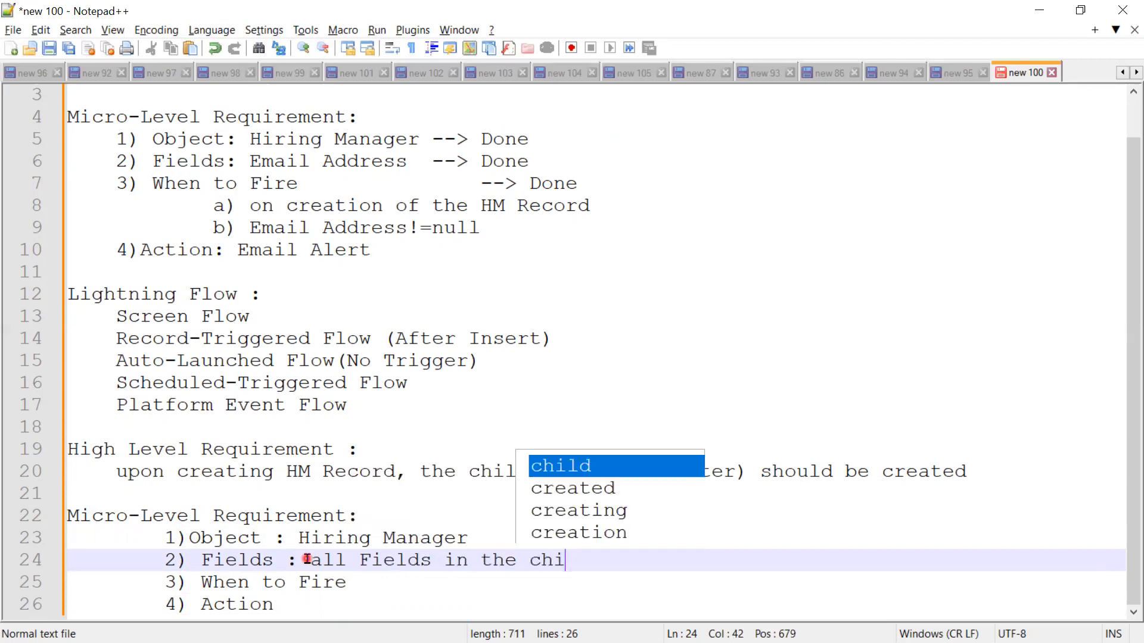
pyautogui.write('ld')
pyautogui.write('Record')
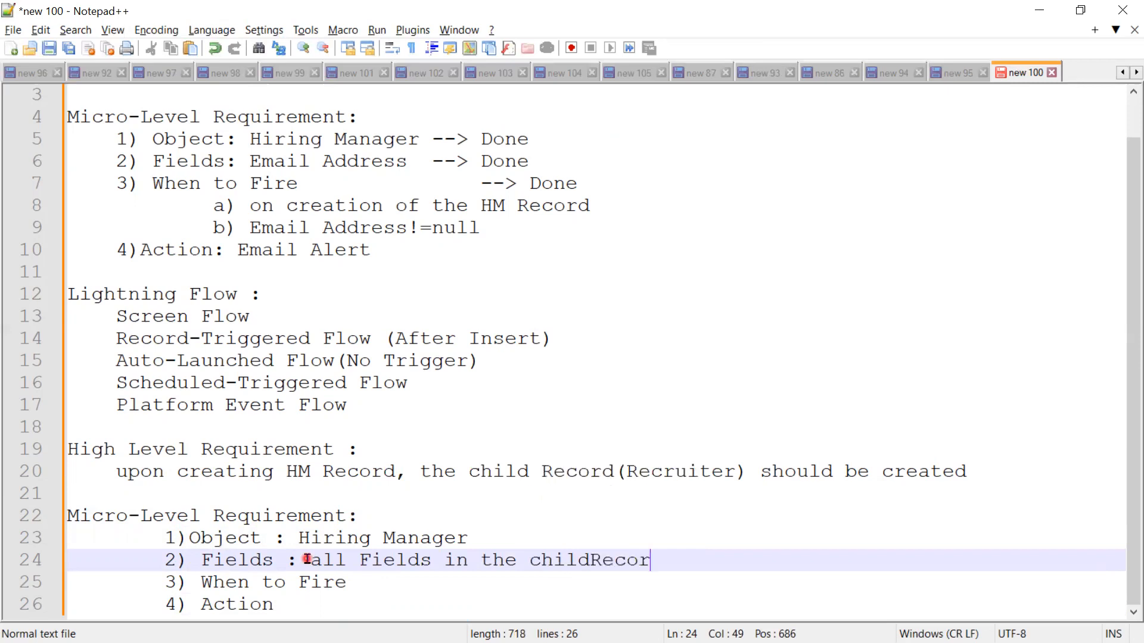
pyautogui.click(596, 560)
# Step: Add the further indented sub-item "a) on creation HM Record" under "3) When to Fire" in the new micro-level list
pyautogui.click(381, 583)
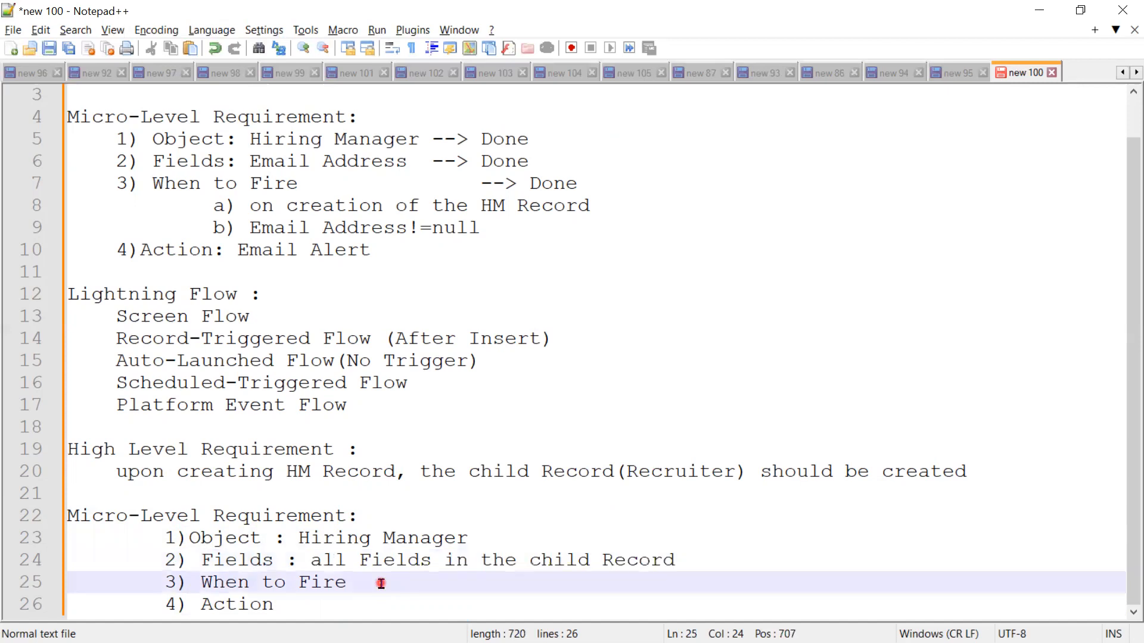
pyautogui.press('Return')
pyautogui.press('Tab')
pyautogui.scroll(-1, 381, 584)
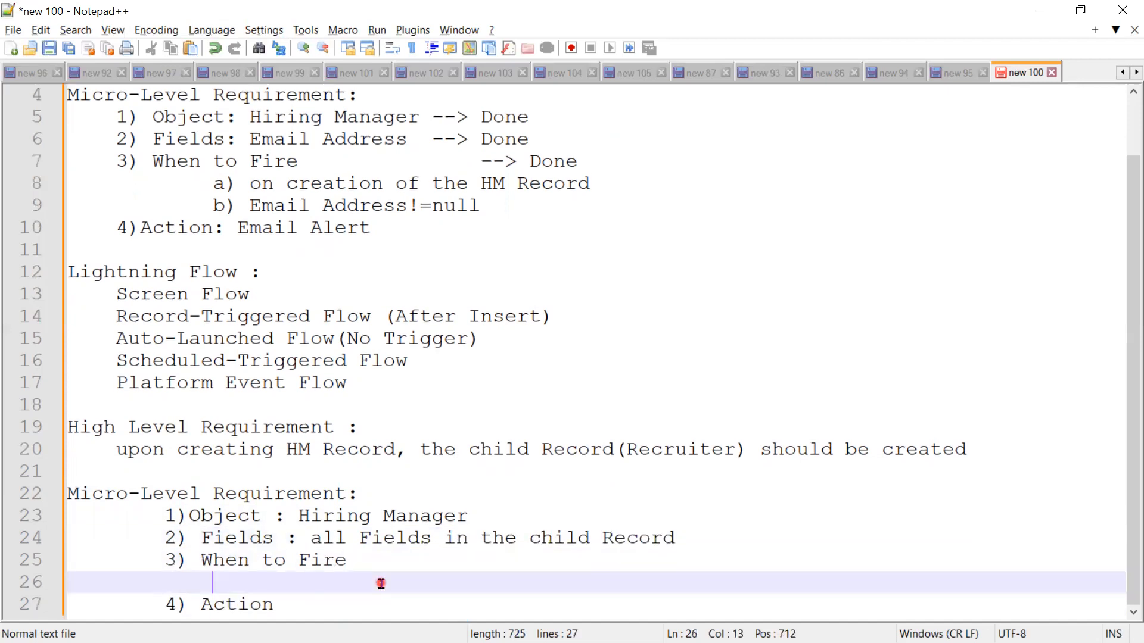
pyautogui.write('a')
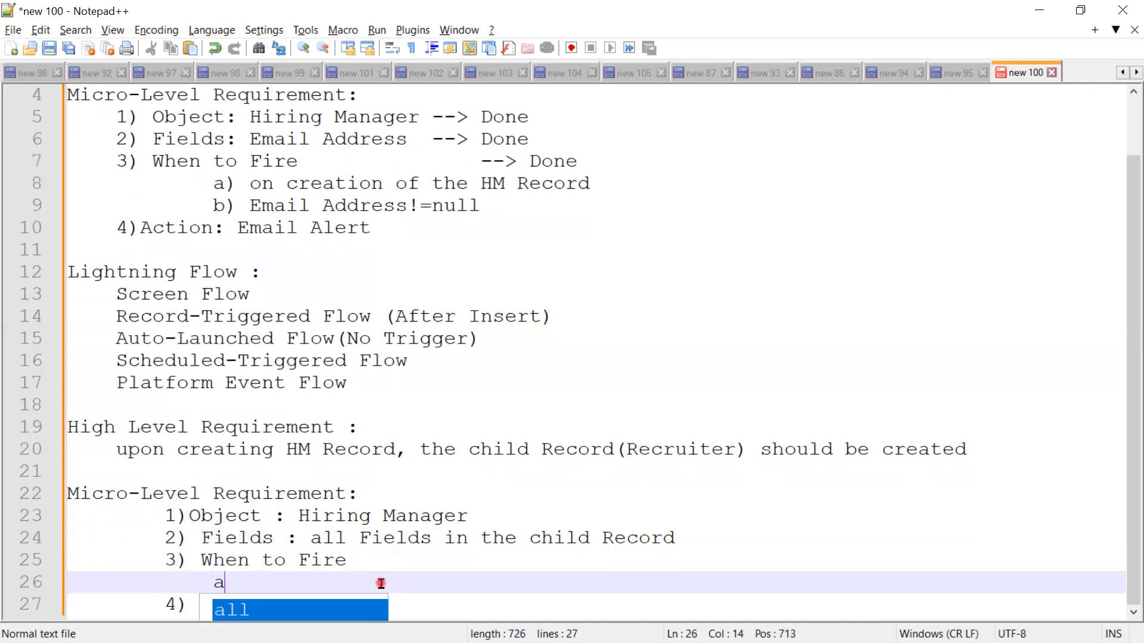
pyautogui.write(') c')
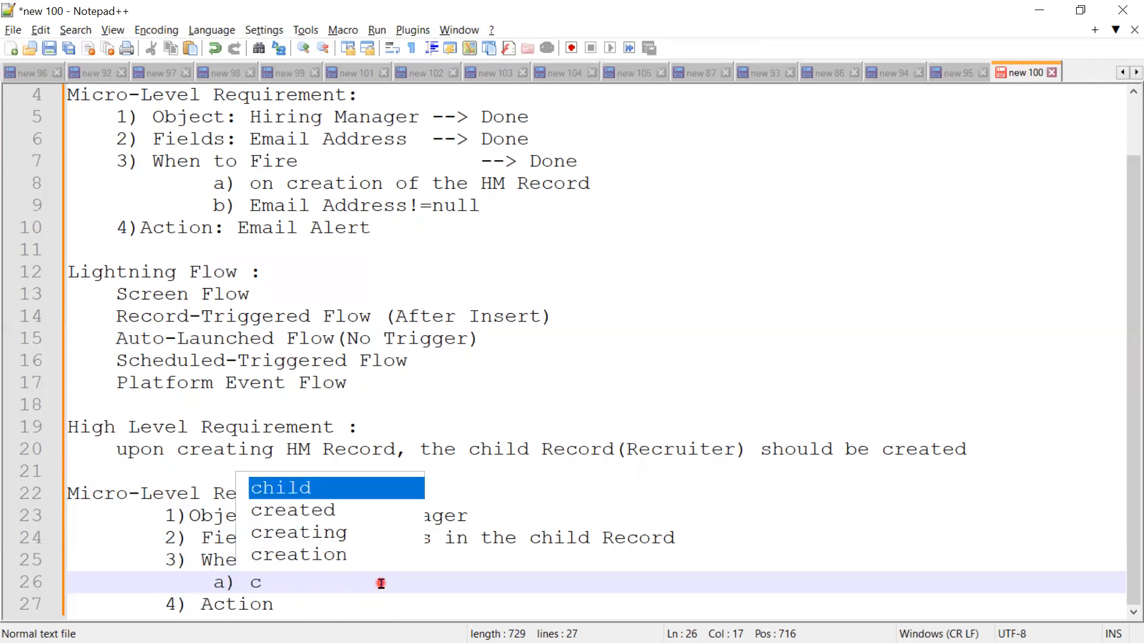
pyautogui.press('BackSpace')
pyautogui.write('on ')
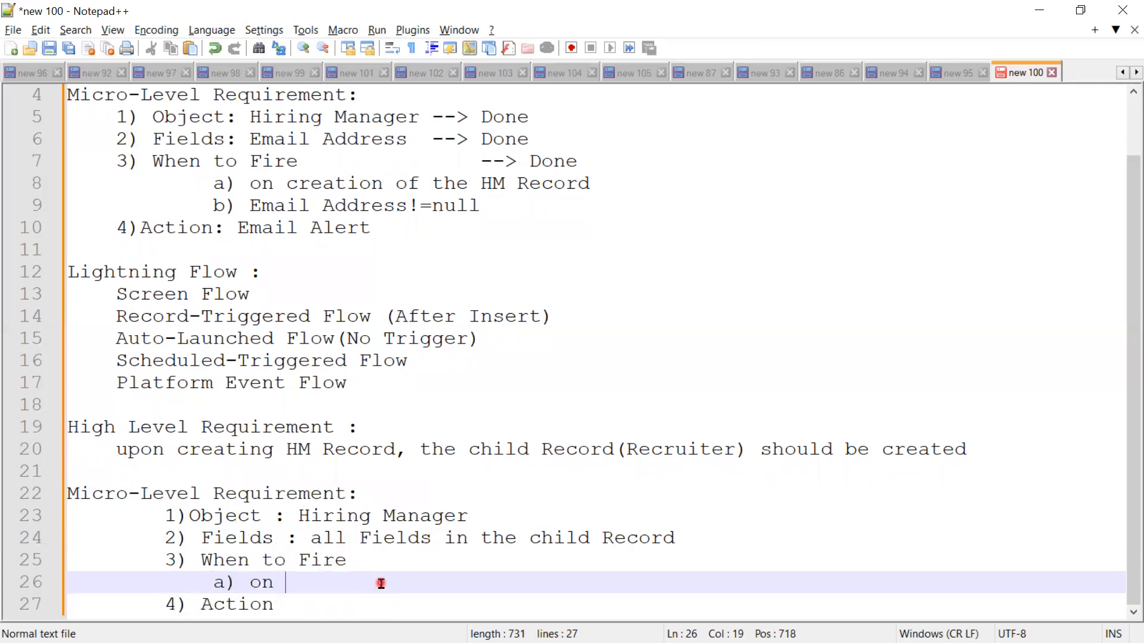
pyautogui.write('crea')
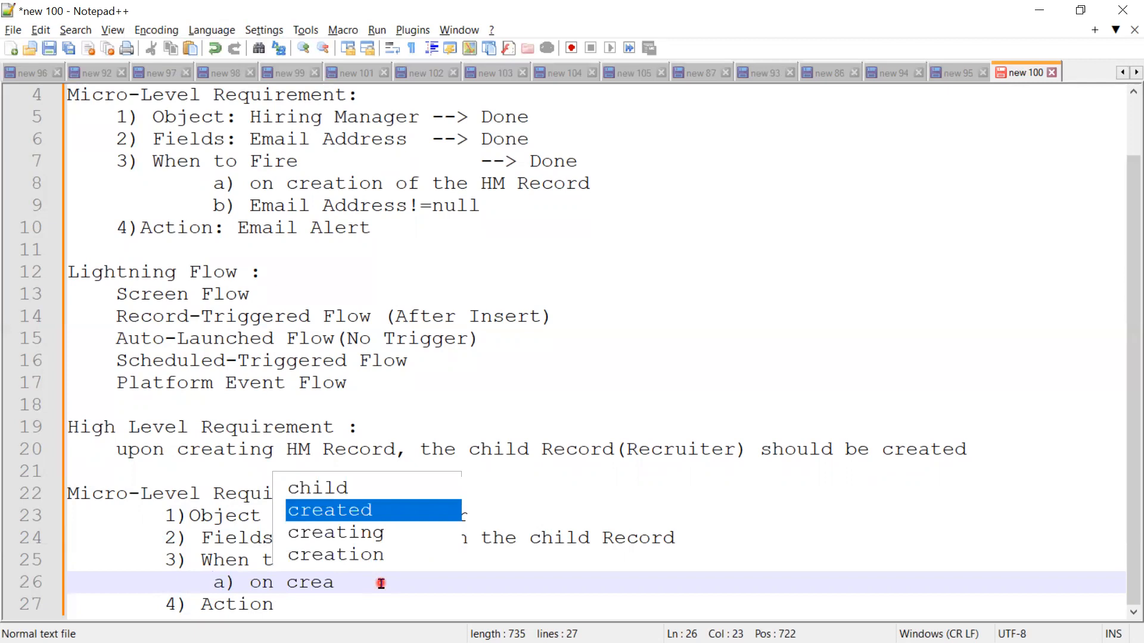
pyautogui.press('Down')
pyautogui.press('Down')
pyautogui.press('Return')
pyautogui.write('creation')
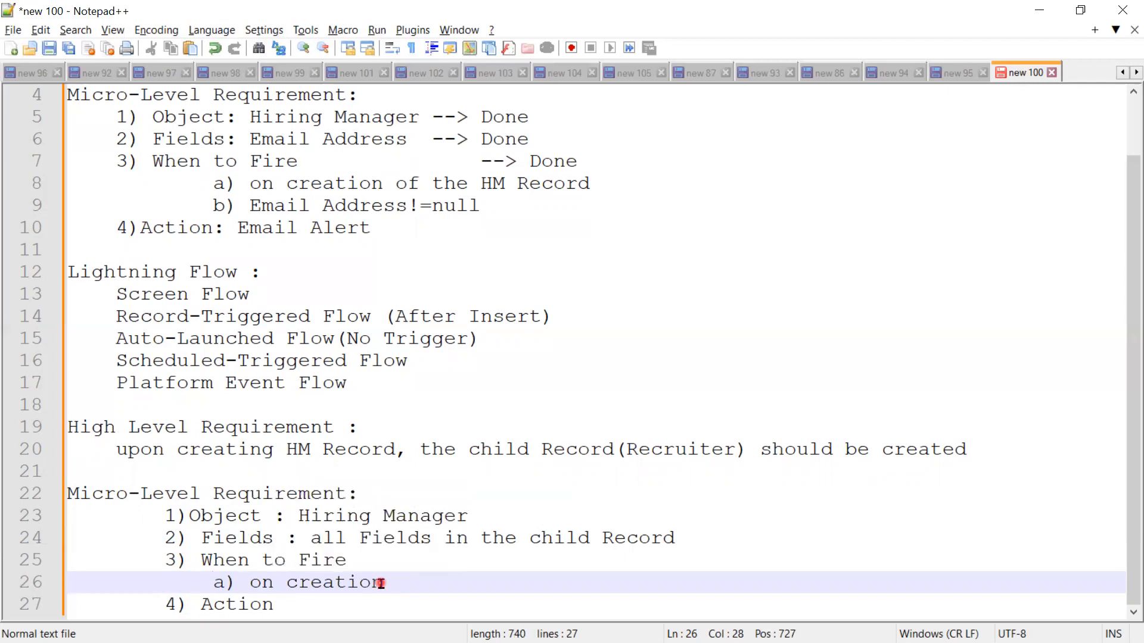
pyautogui.write(' HM Re')
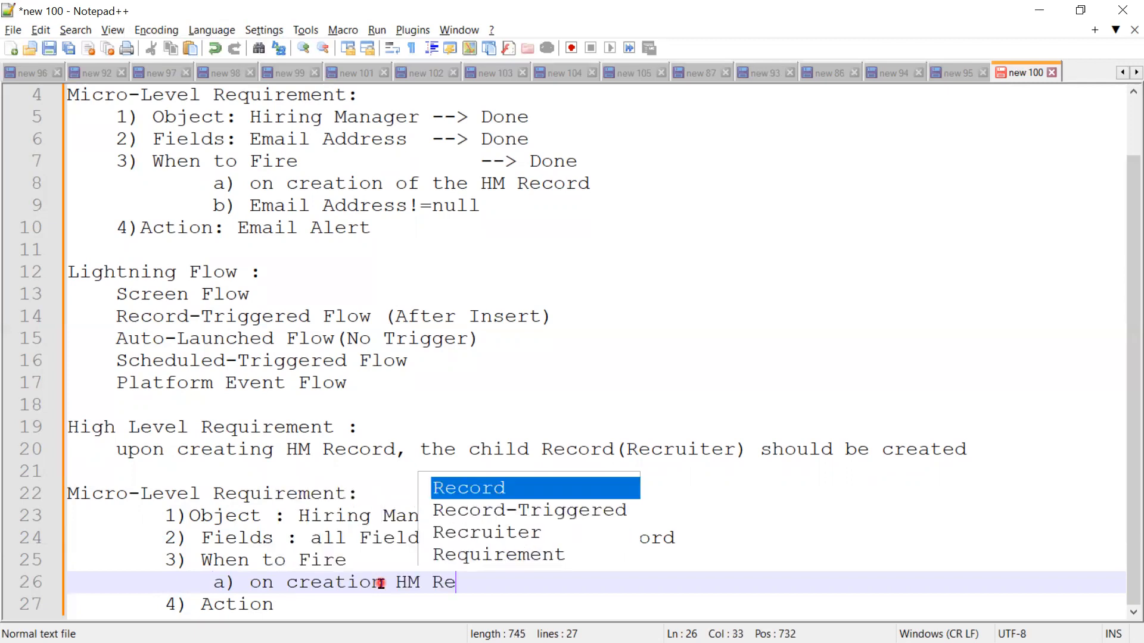
pyautogui.write('cord')
pyautogui.press('Return')
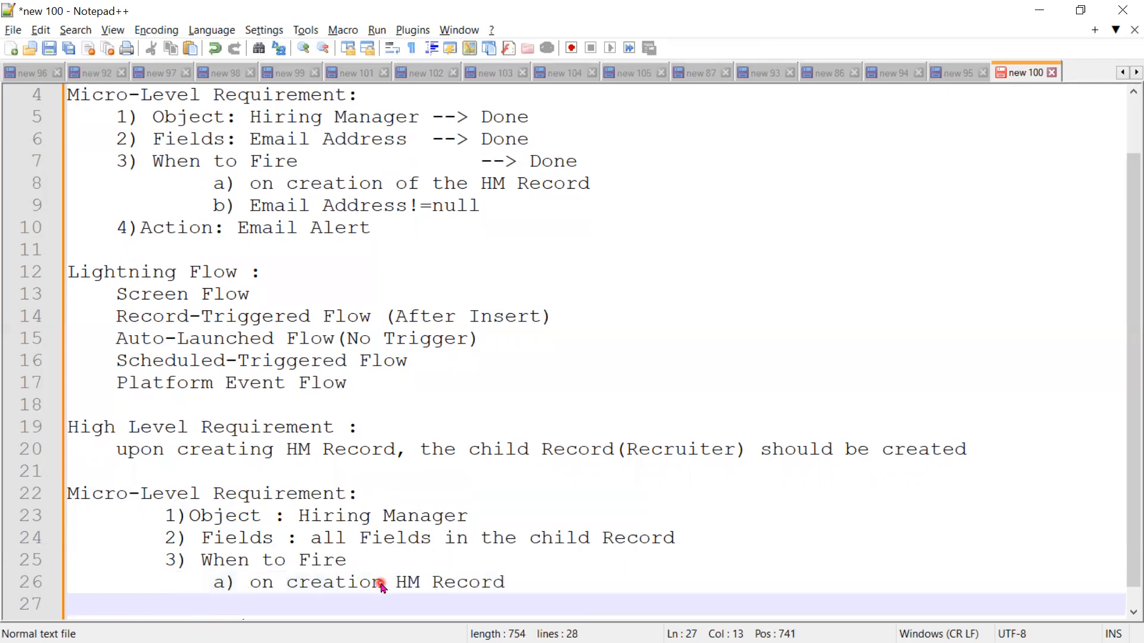
# Step: Start sub-item "b)" under the new When to Fire item and consult the Lightning Flows use-case slide in PowerPoint
pyautogui.write('b)')
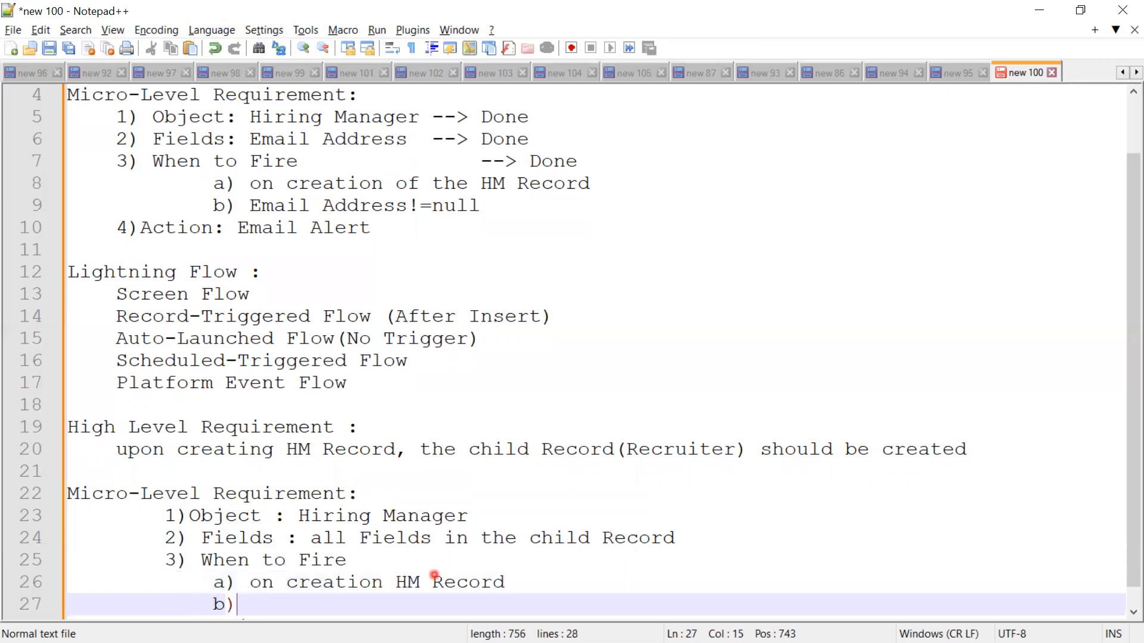
pyautogui.scroll(-1, 435, 575)
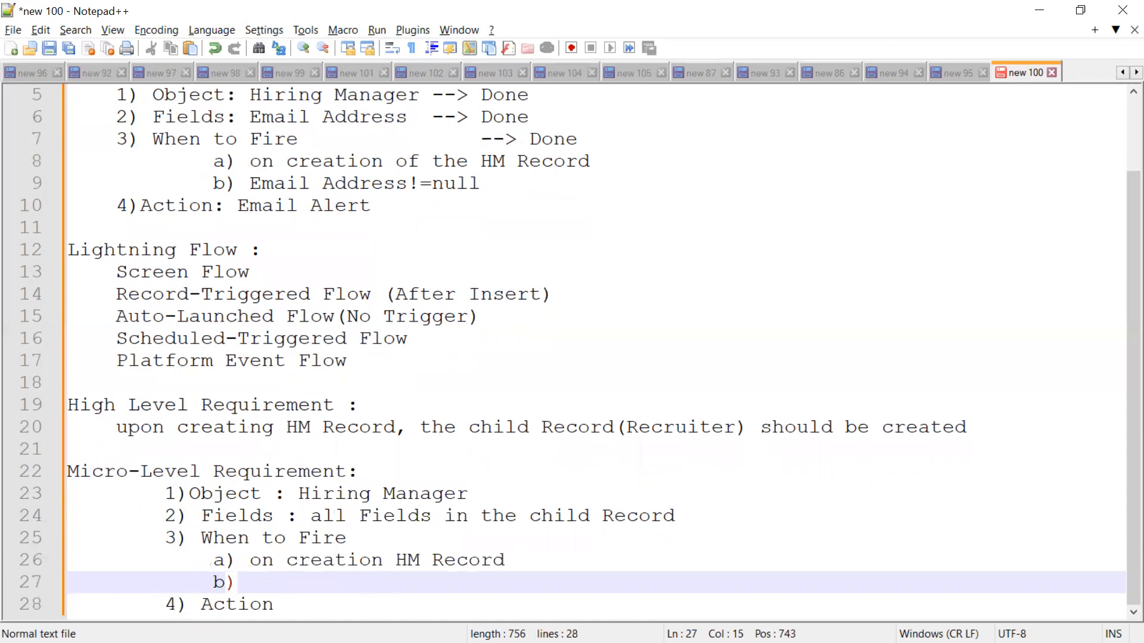
pyautogui.hotkey('alt', 'Tab')
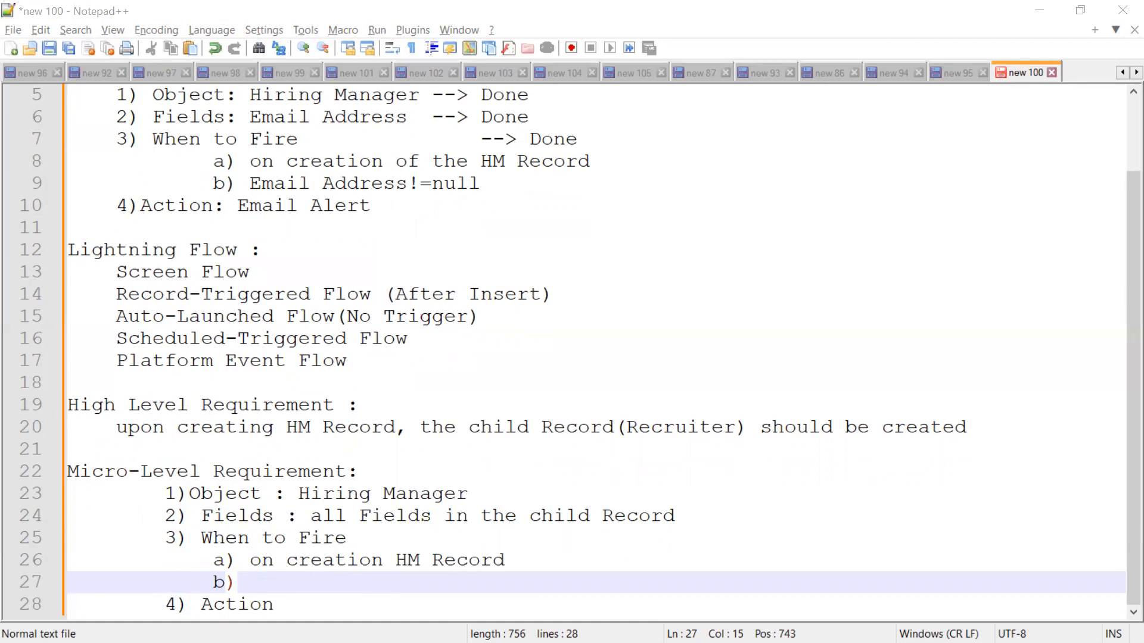
pyautogui.hotkey('alt', 'Tab')
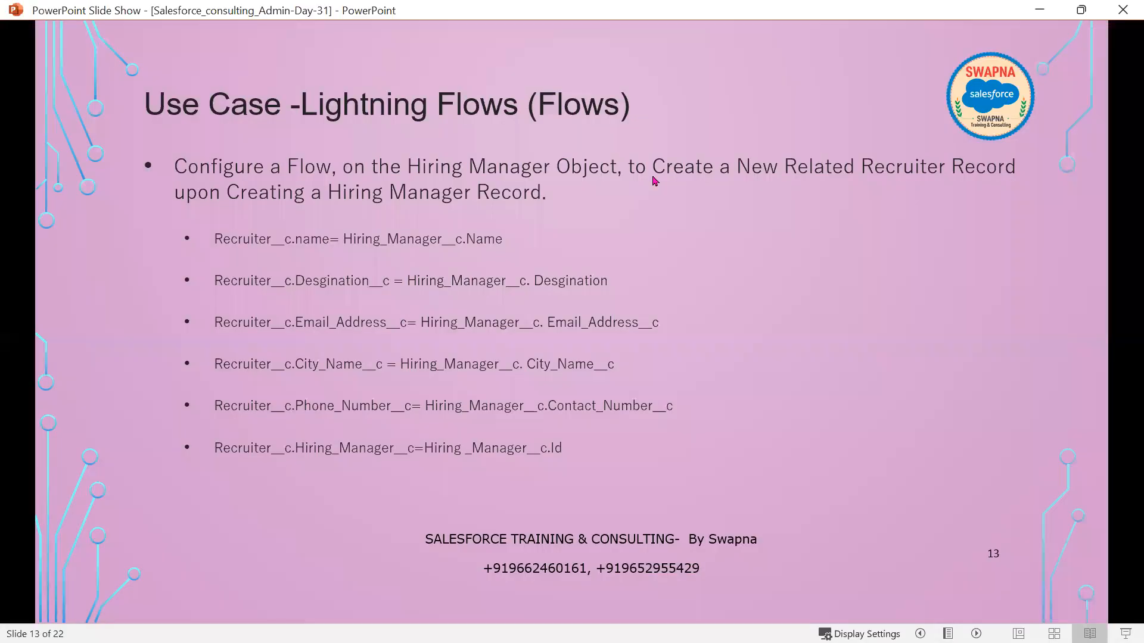
pyautogui.click(1029, 11)
pyautogui.click(330, 585)
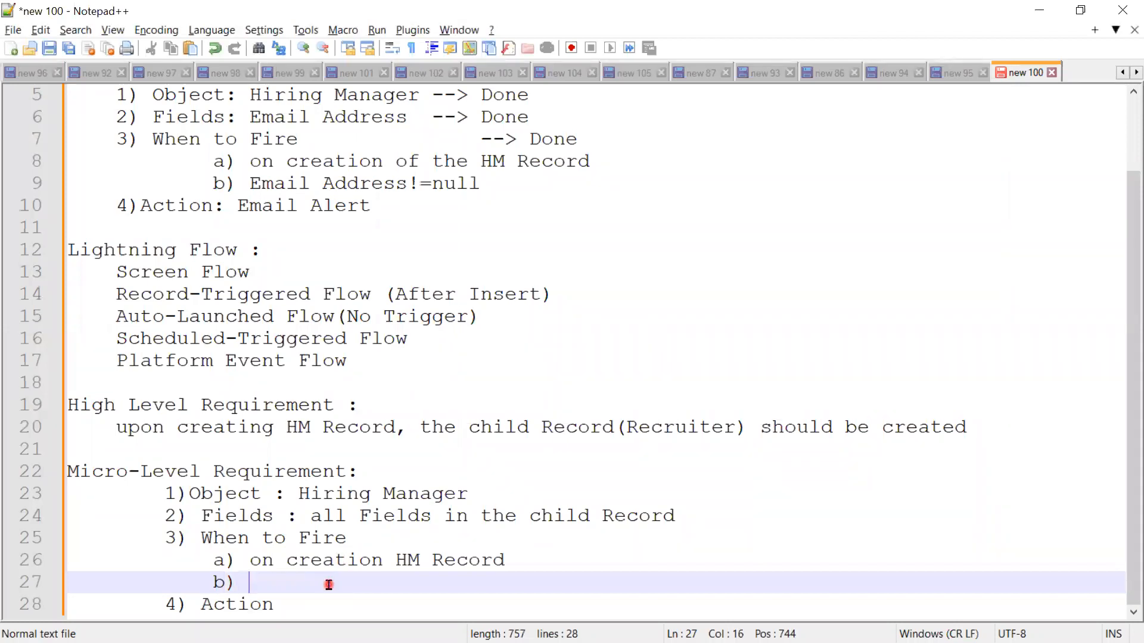
# Step: Enter "Loction= Hyderabad" as the text of sub-item b) and add an empty line beneath it
pyautogui.write('Loction=Hyder')
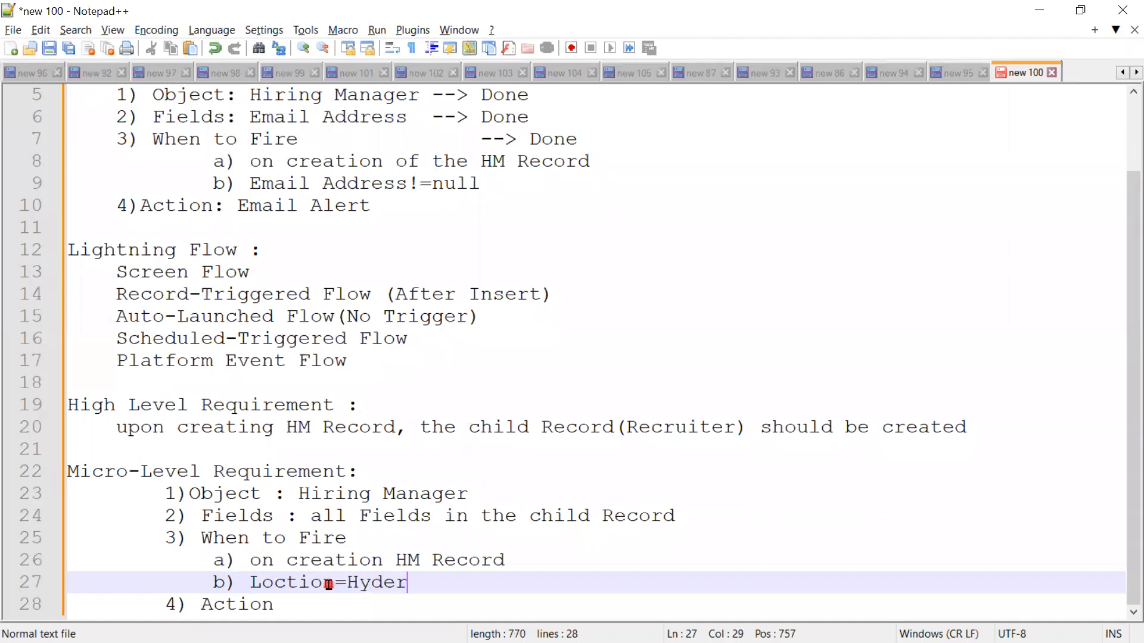
pyautogui.write('abad')
pyautogui.click(348, 585)
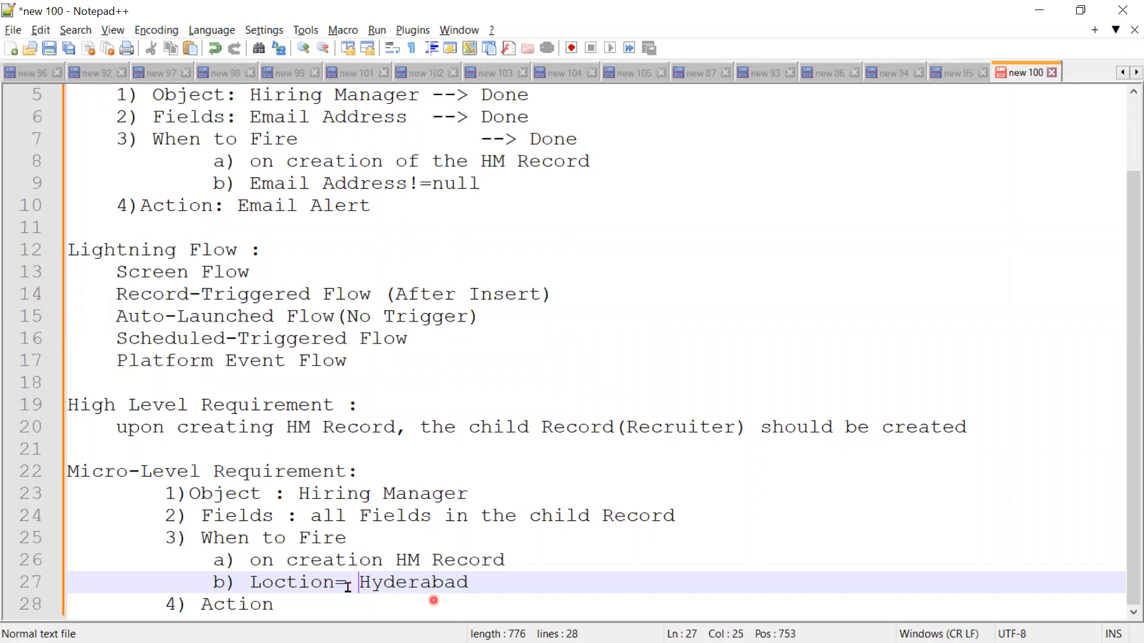
pyautogui.click(531, 590)
pyautogui.press('Return')
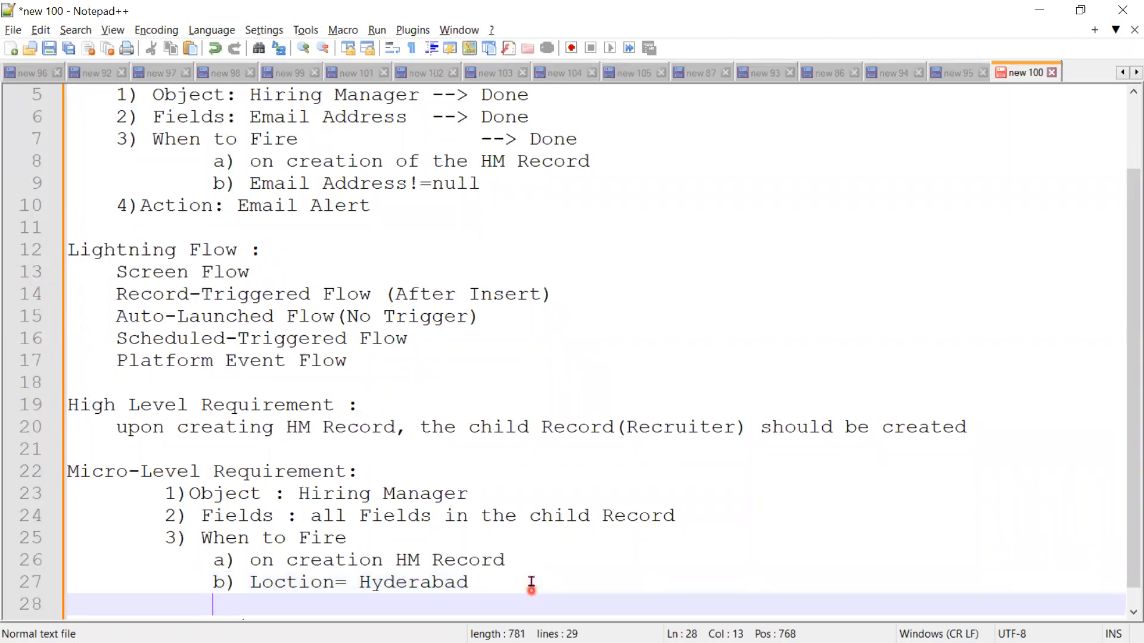
# Step: Extend the Hyderabad condition in sub-item b) with "&& Email Address !=null"
pyautogui.click(532, 583)
pyautogui.write('&&')
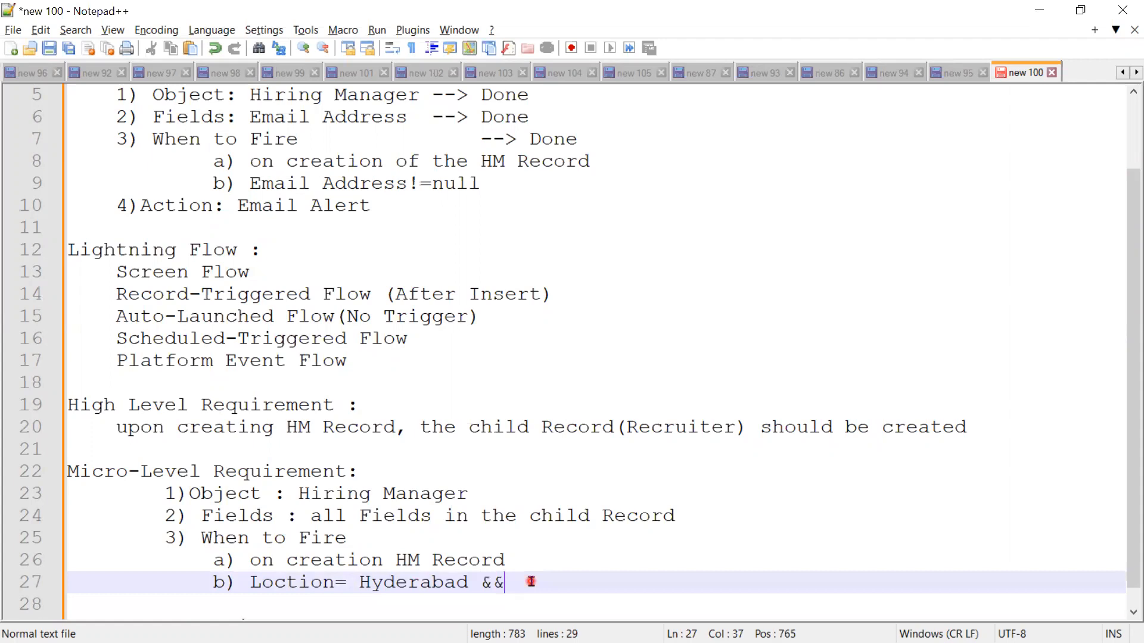
pyautogui.write(' Email Add')
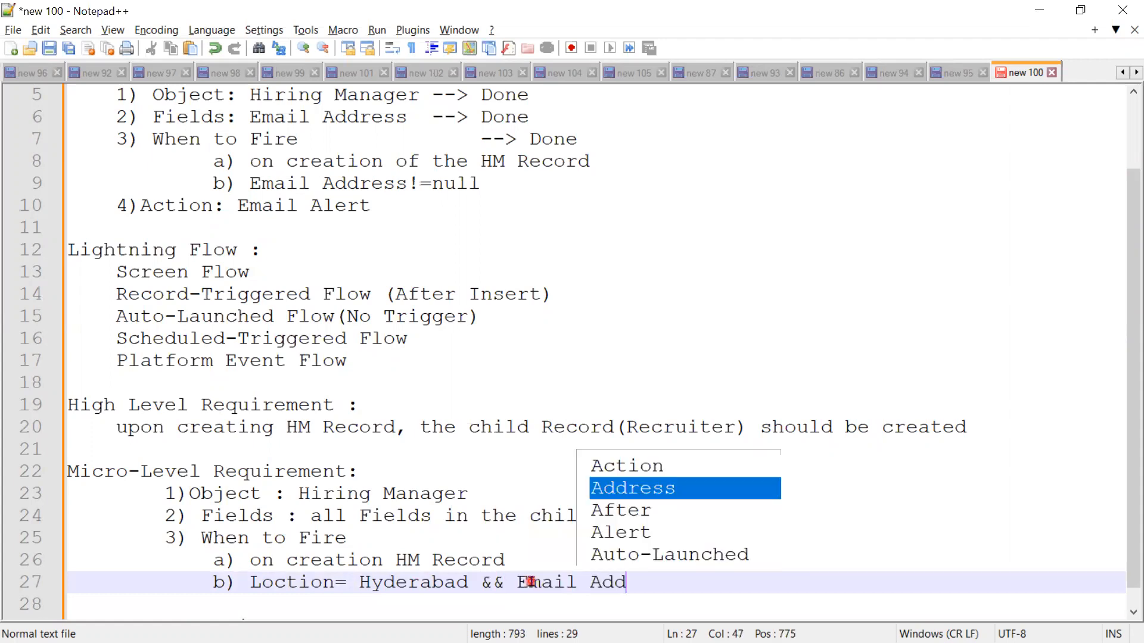
pyautogui.write('ress !')
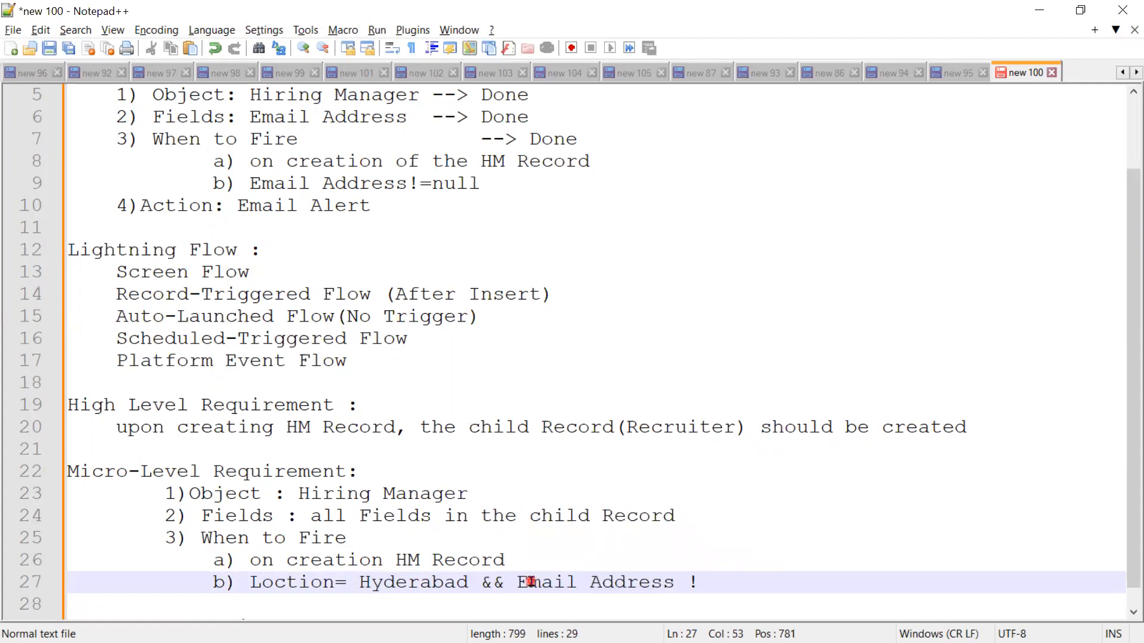
pyautogui.write('=null')
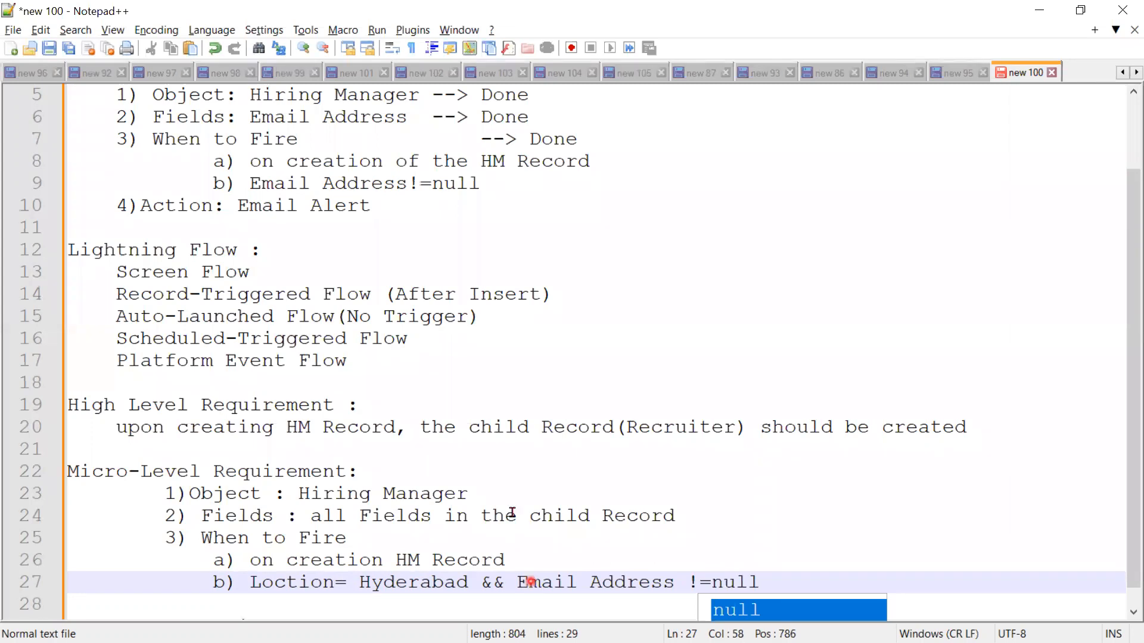
pyautogui.click(607, 549)
# Step: Complete the new list's "4) Action" item with ": Create Record"
pyautogui.scroll(-1, 607, 548)
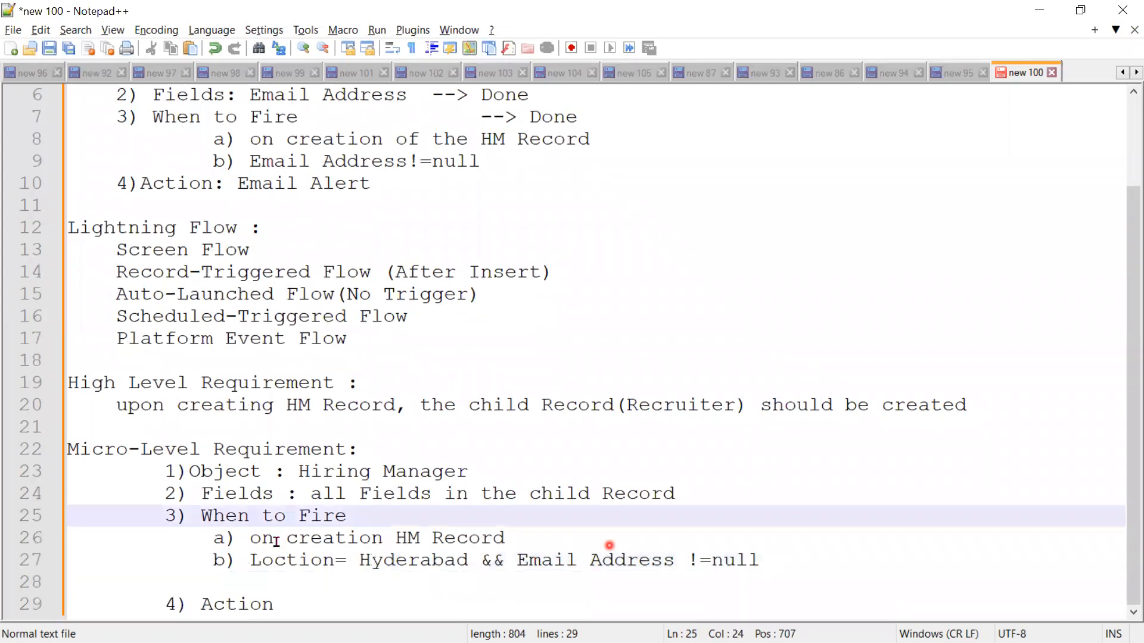
pyautogui.click(294, 613)
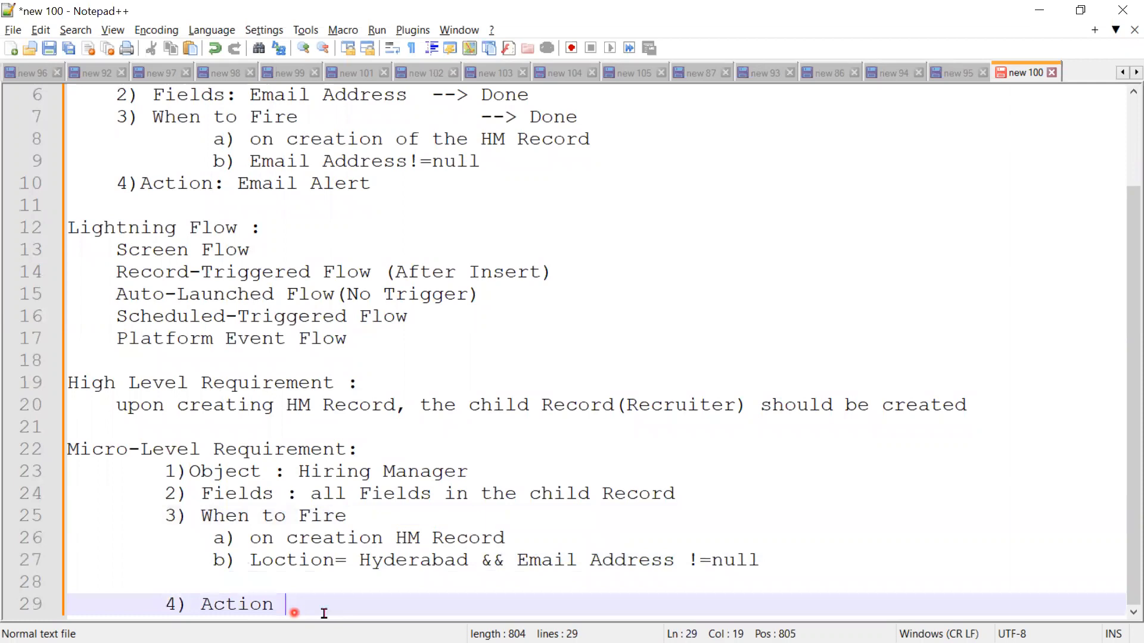
pyautogui.write(': Create ')
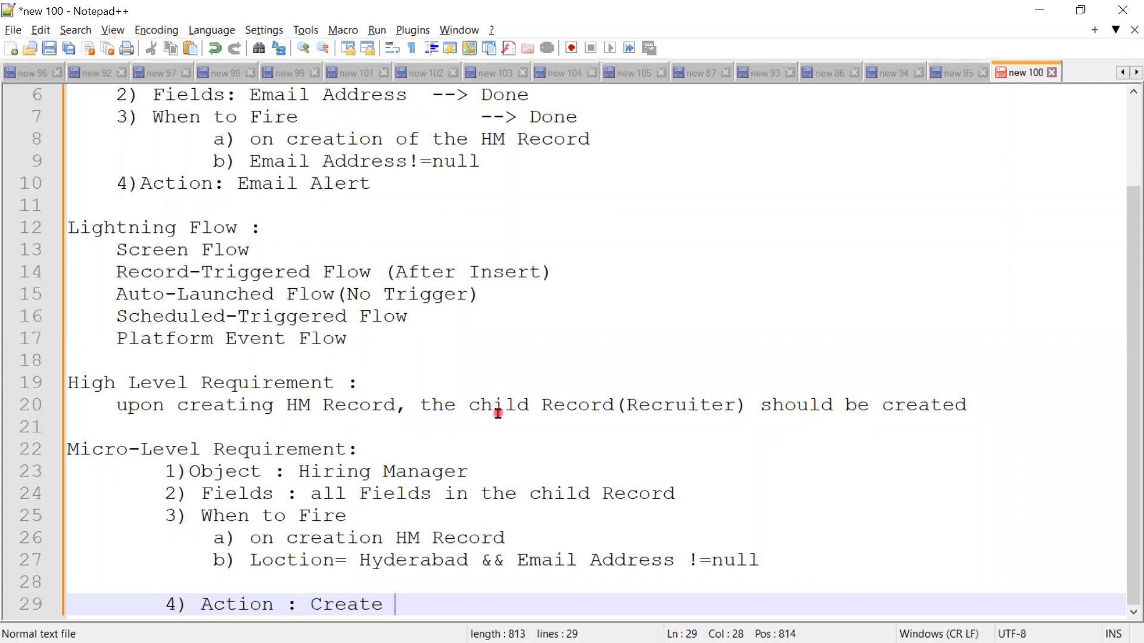
pyautogui.write('Record')
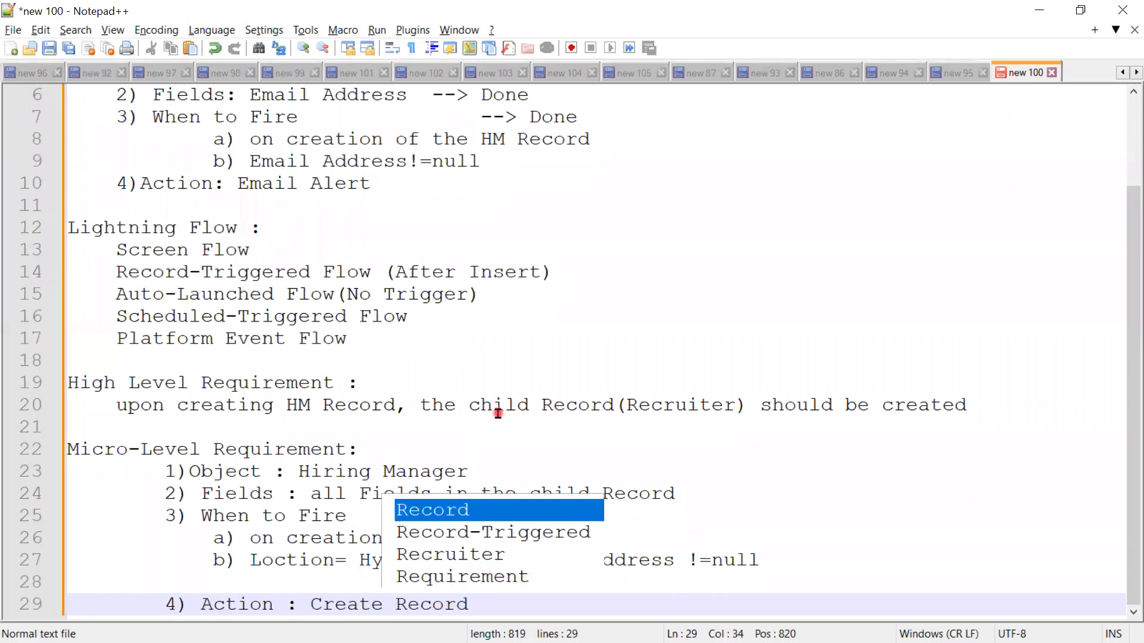
pyautogui.click(670, 426)
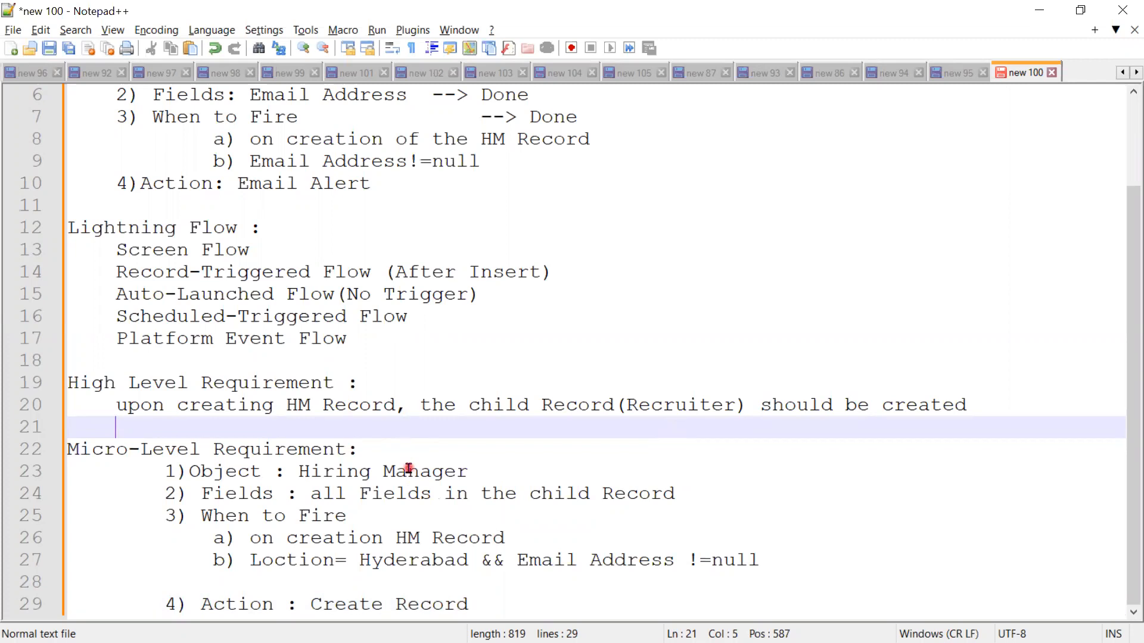
# Step: Insert "(Standard Layout)" after "HM Record" in the High Level Requirement sentence
pyautogui.click(396, 408)
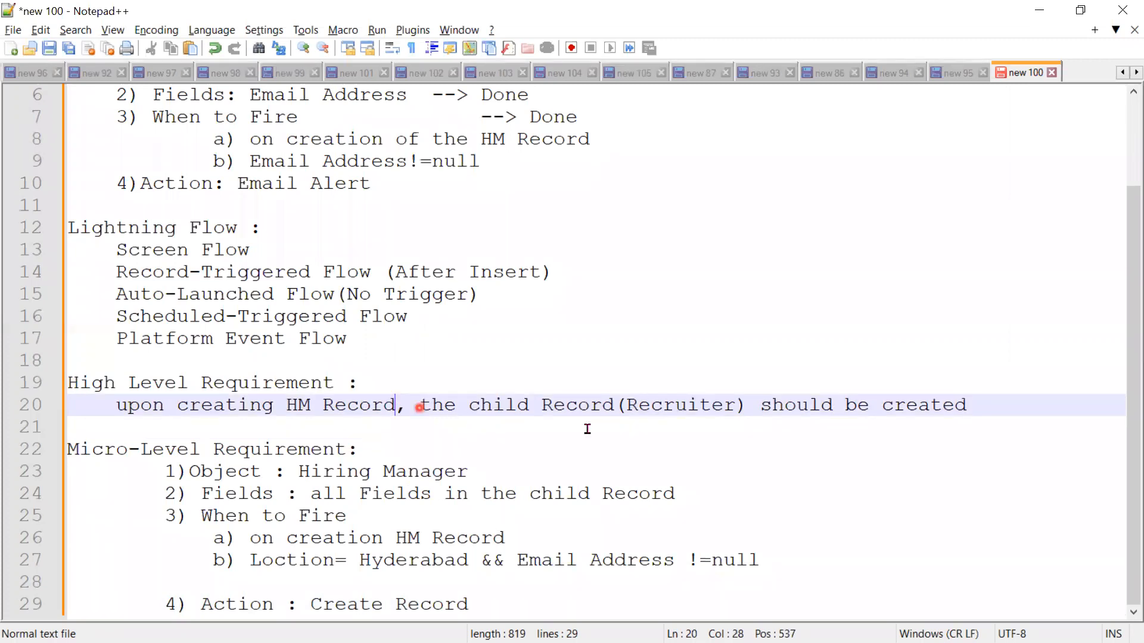
pyautogui.write('(Sta')
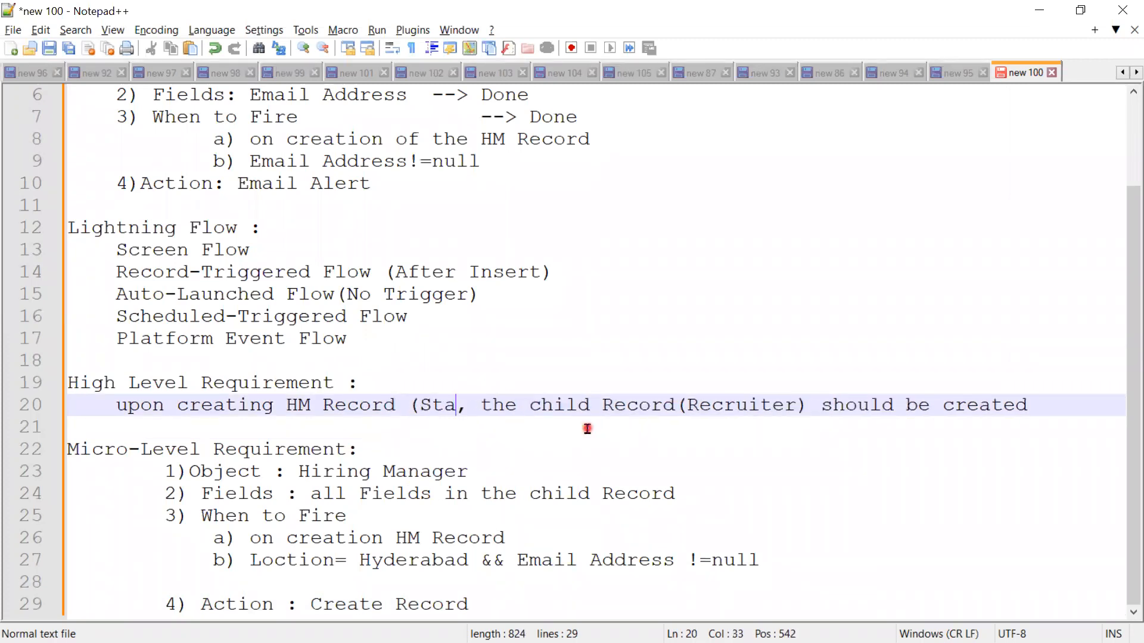
pyautogui.write('ndard Lay')
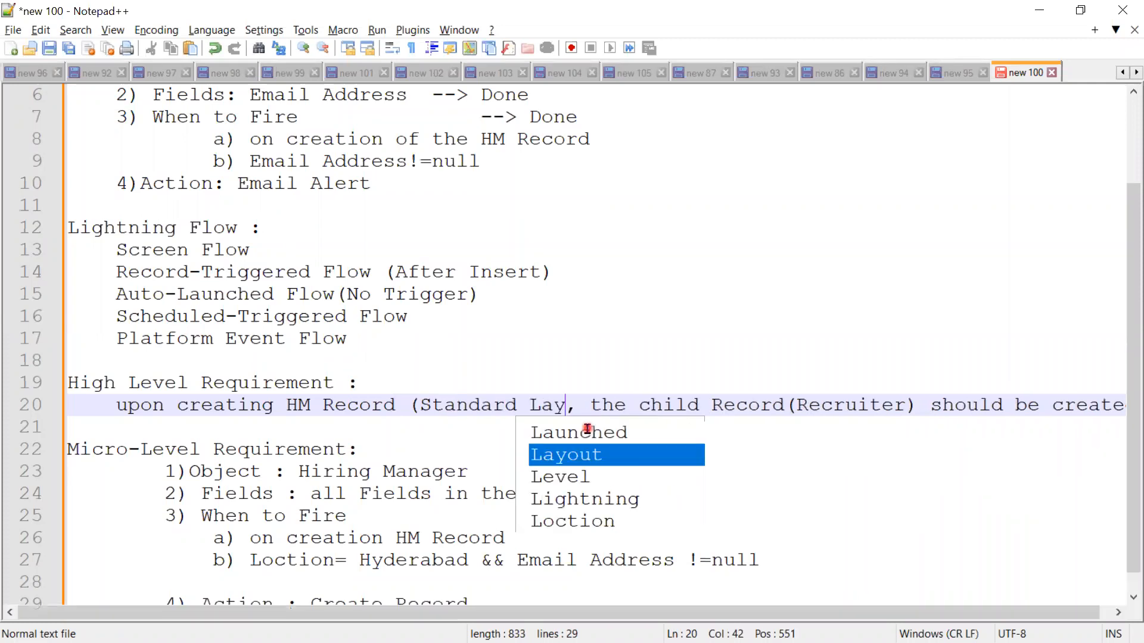
pyautogui.write('p')
pyautogui.press('BackSpace')
pyautogui.write('ou')
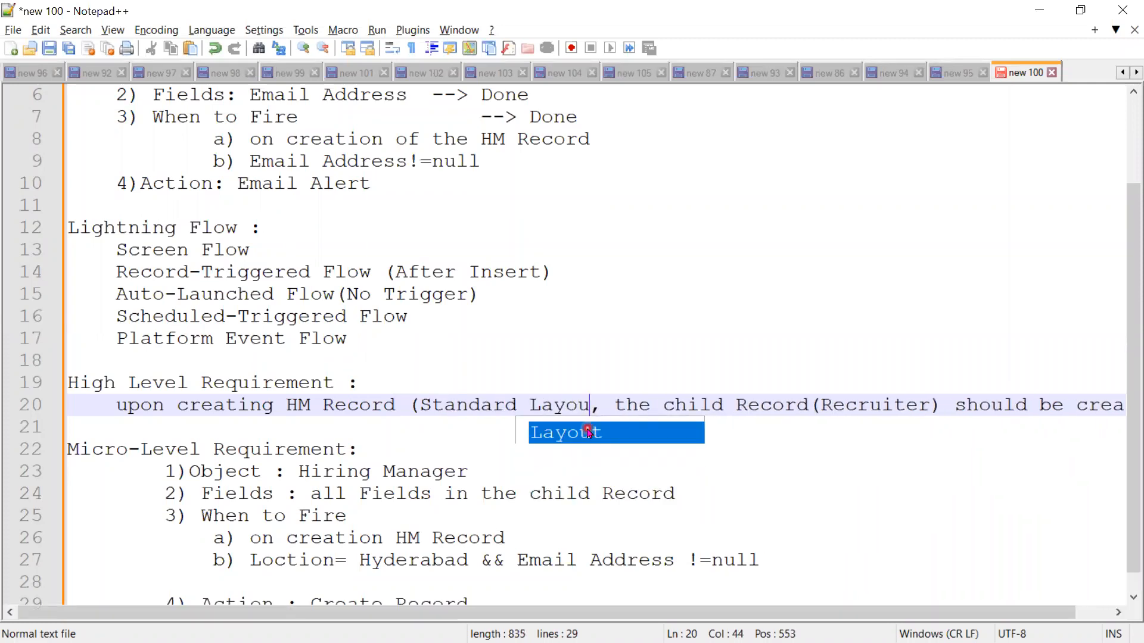
pyautogui.write('t)')
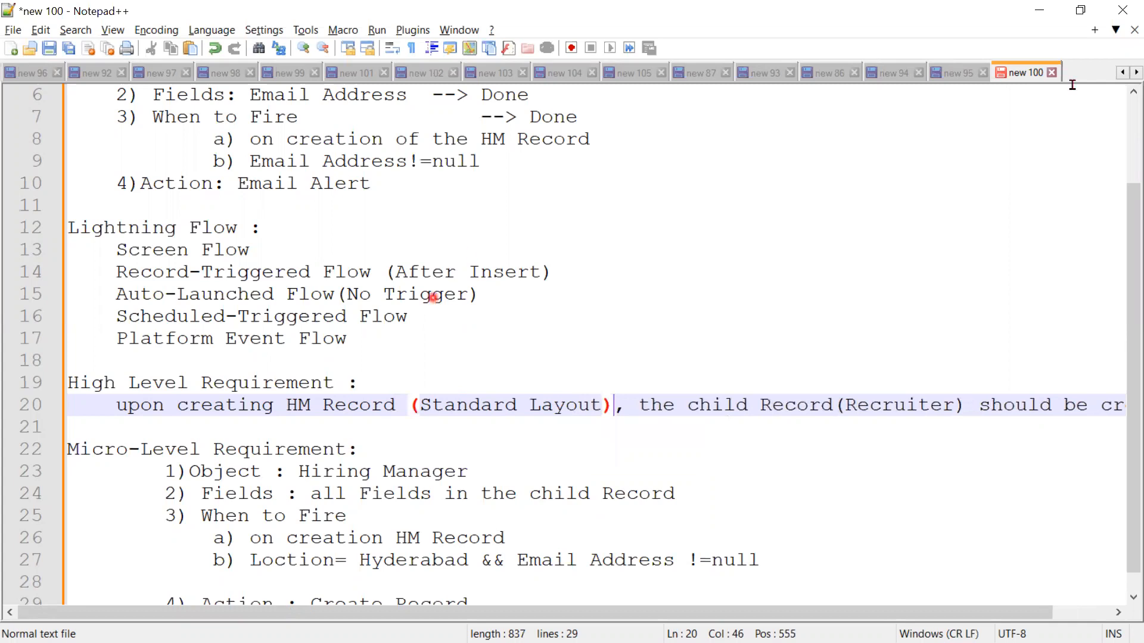
# Step: Switch to Salesforce in the browser, leave the open flow for the Flows list, and create a new Record-Triggered Flow
pyautogui.click(1039, 18)
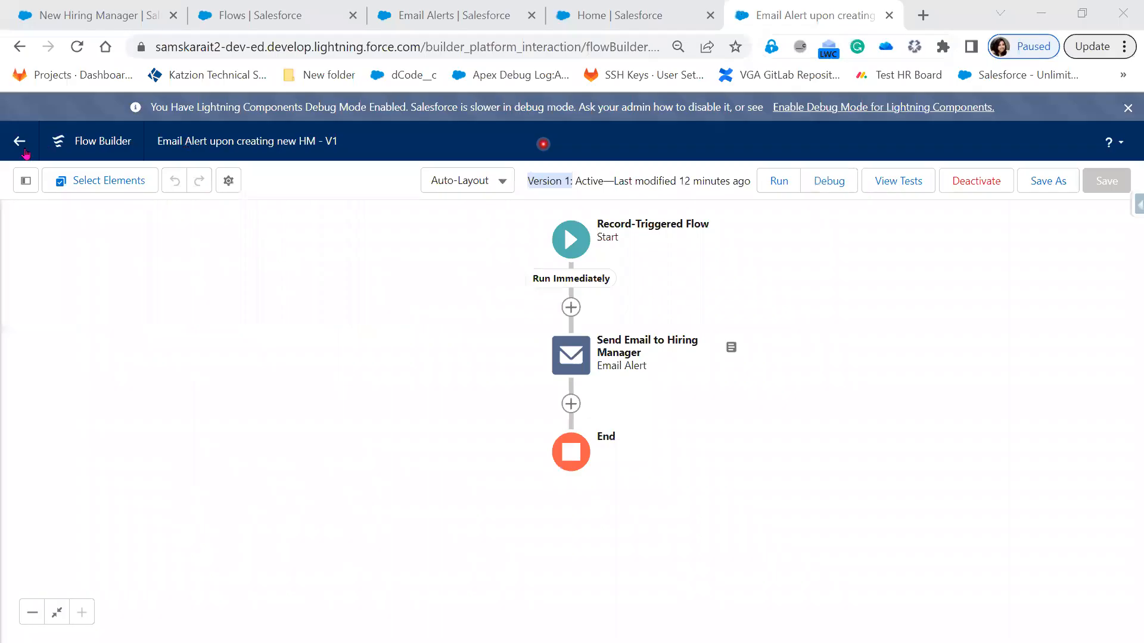
pyautogui.click(23, 143)
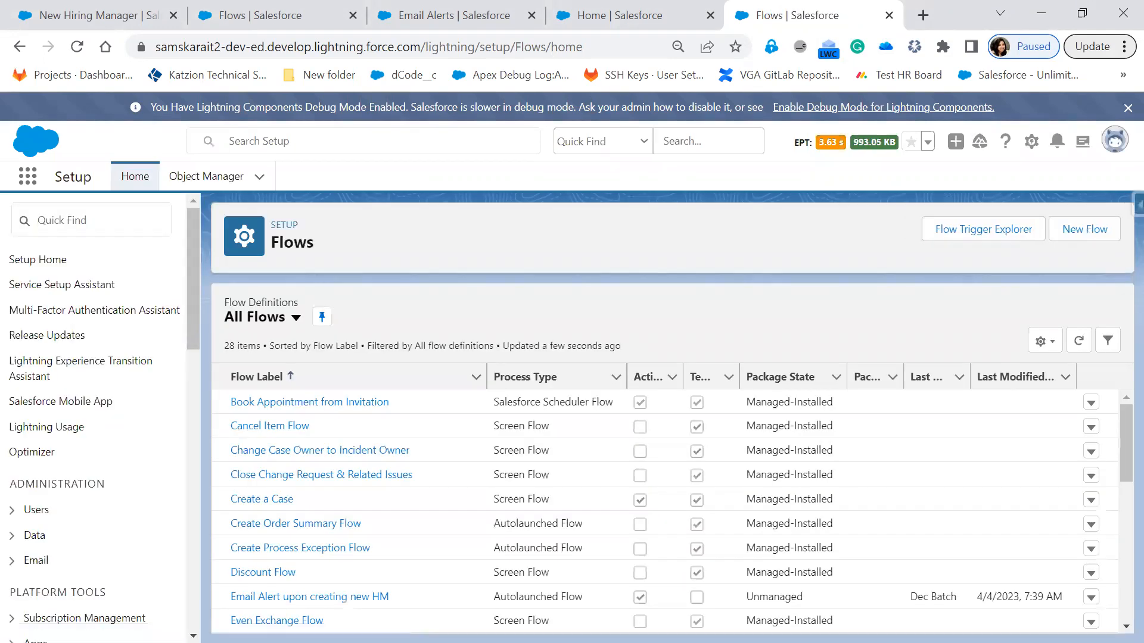
pyautogui.click(1084, 240)
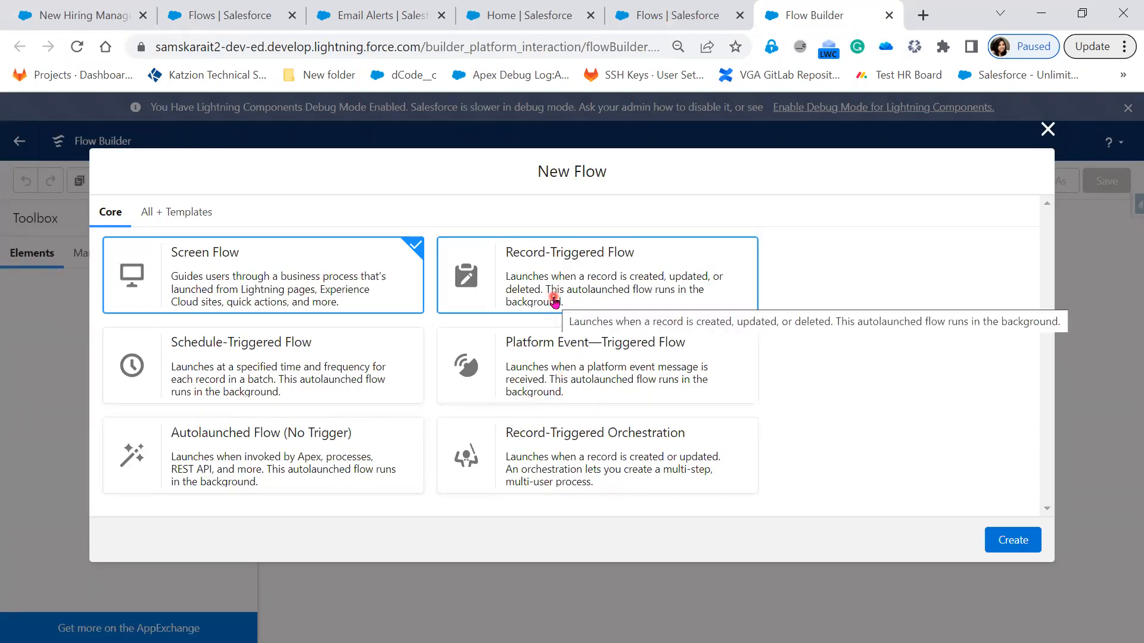
pyautogui.click(555, 302)
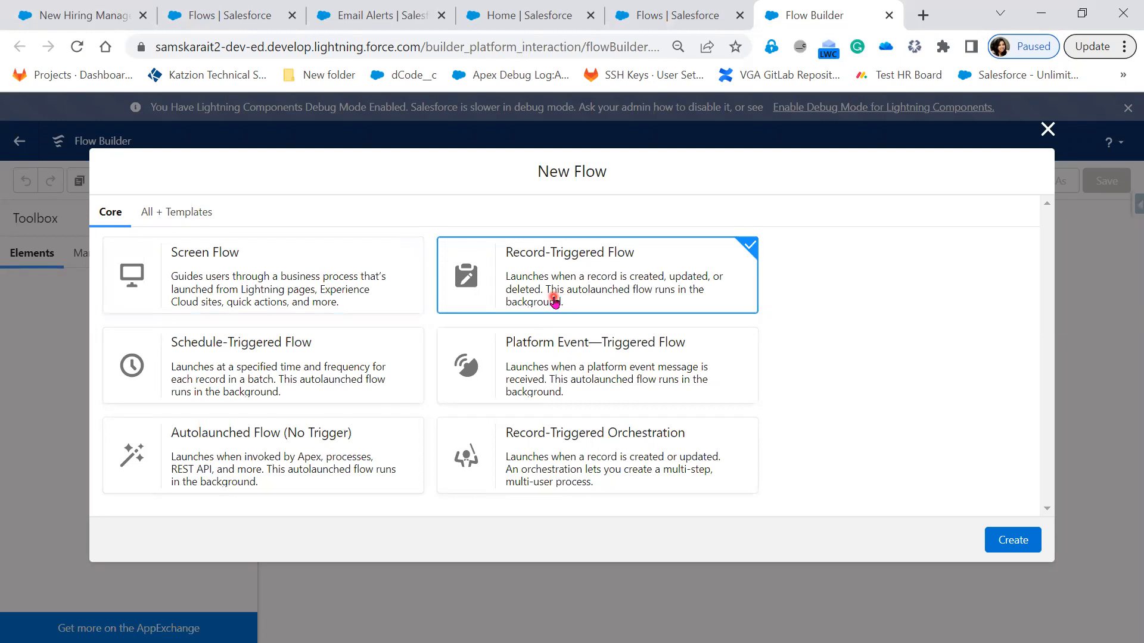
pyautogui.click(1001, 539)
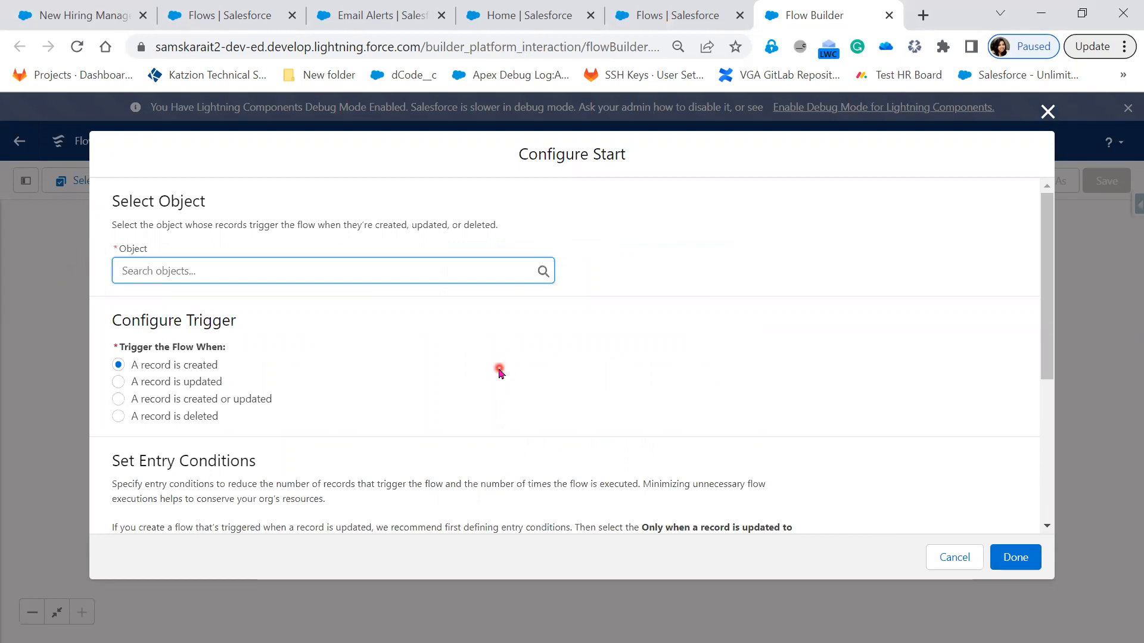
# Step: Choose Hiring Manager as the triggering object and set the condition requirements to All Conditions Are Met (AND)
pyautogui.write('Hiri')
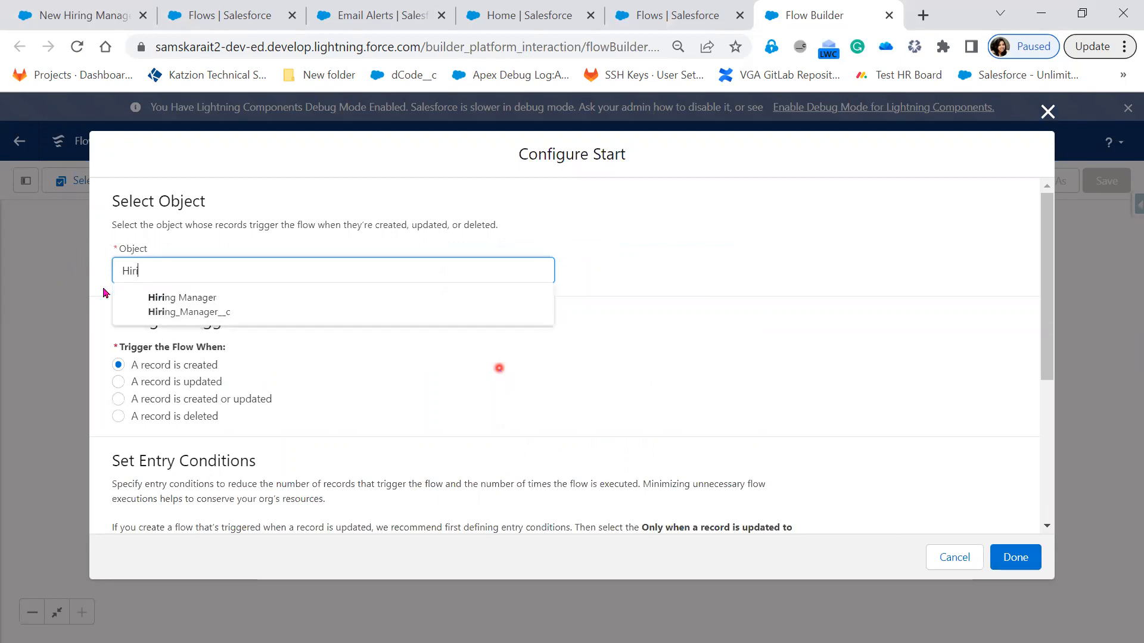
pyautogui.click(195, 301)
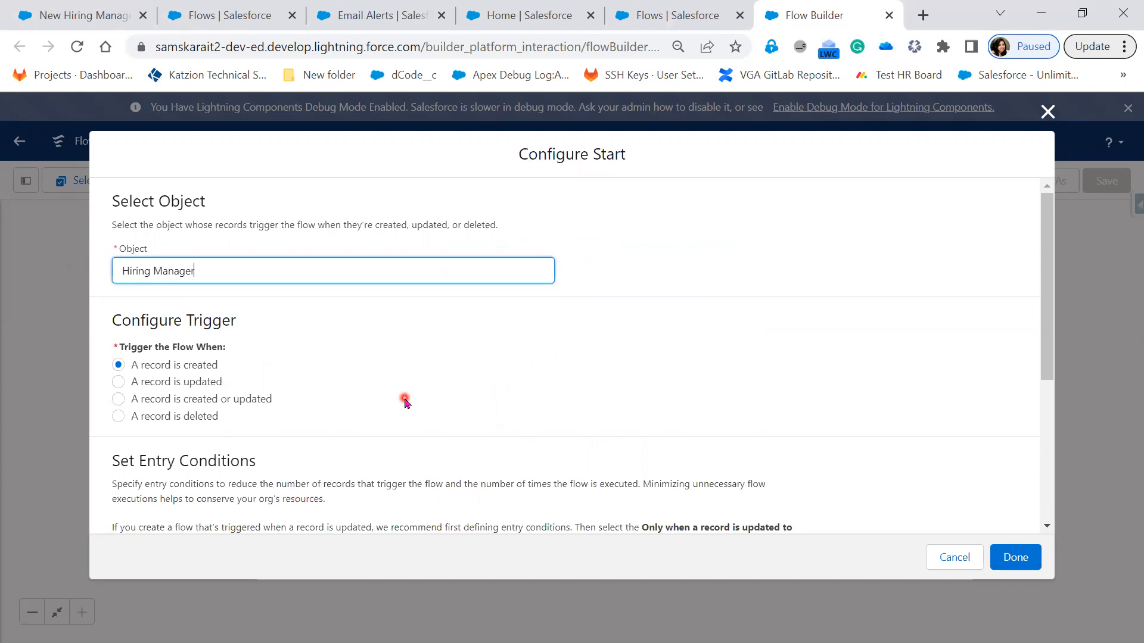
pyautogui.scroll(-5, 405, 400)
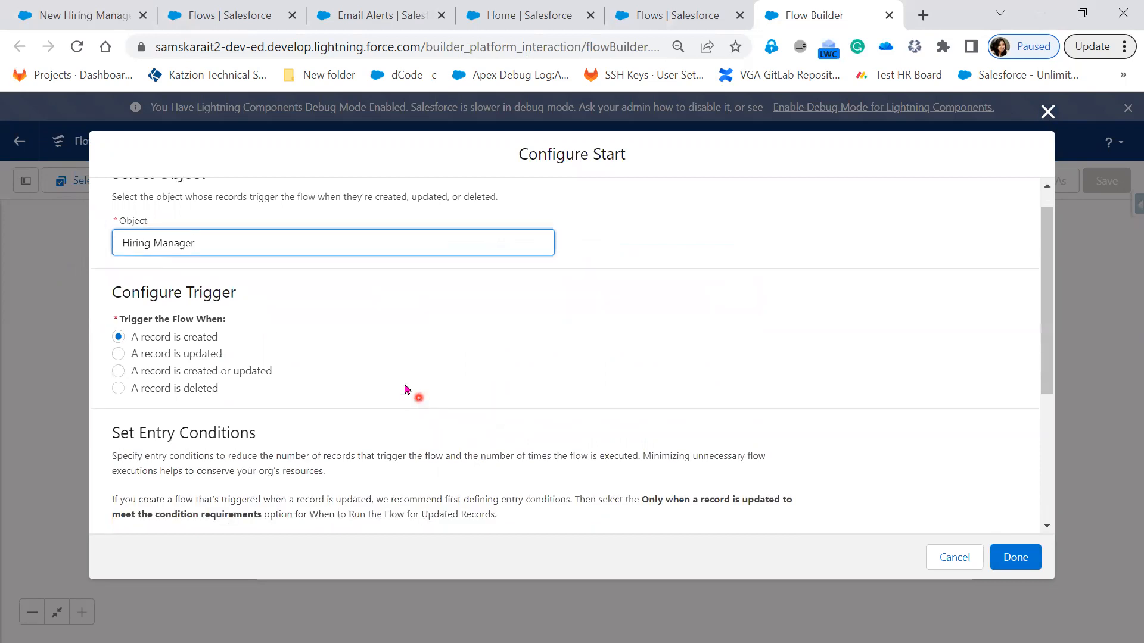
pyautogui.click(349, 386)
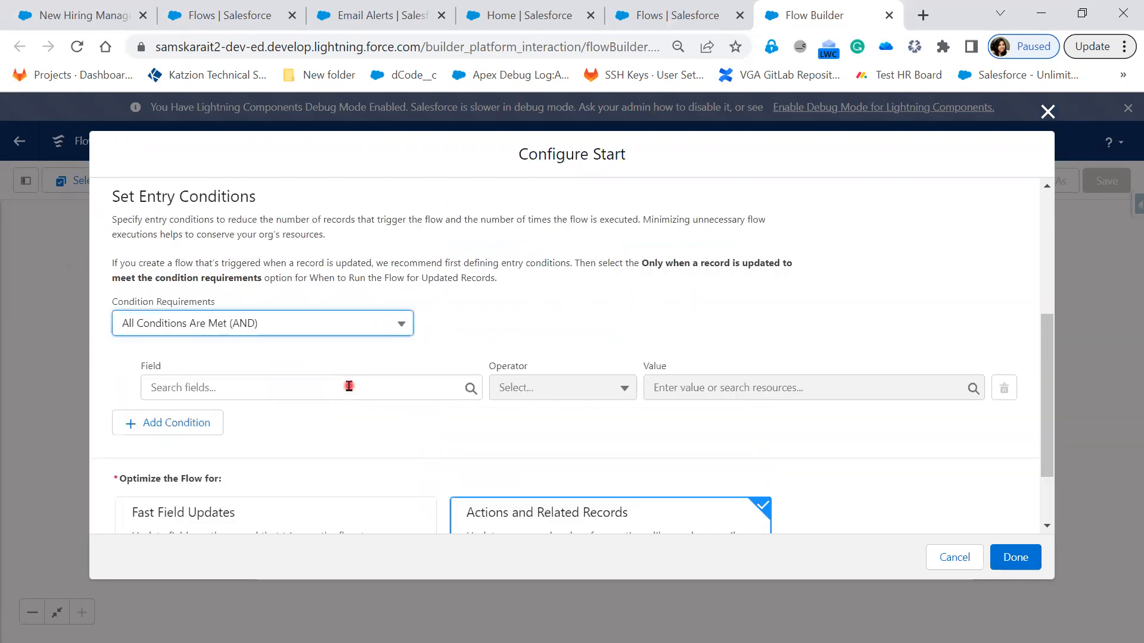
# Step: Define the first entry condition as Location__c Equals Hyderabad
pyautogui.click(349, 387)
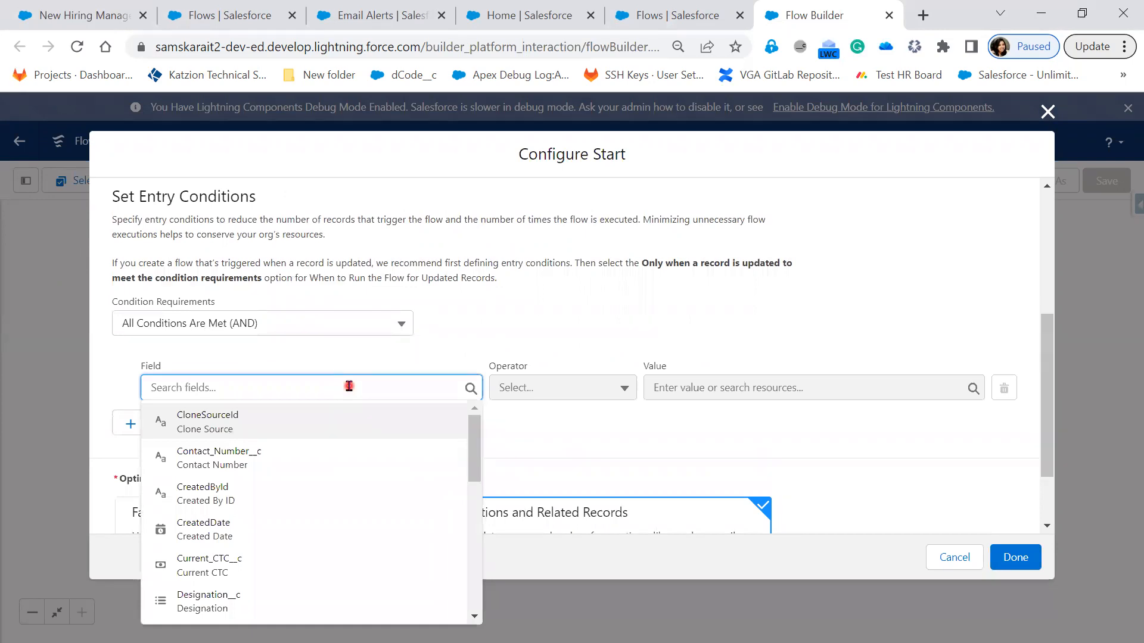
pyautogui.write('Loca')
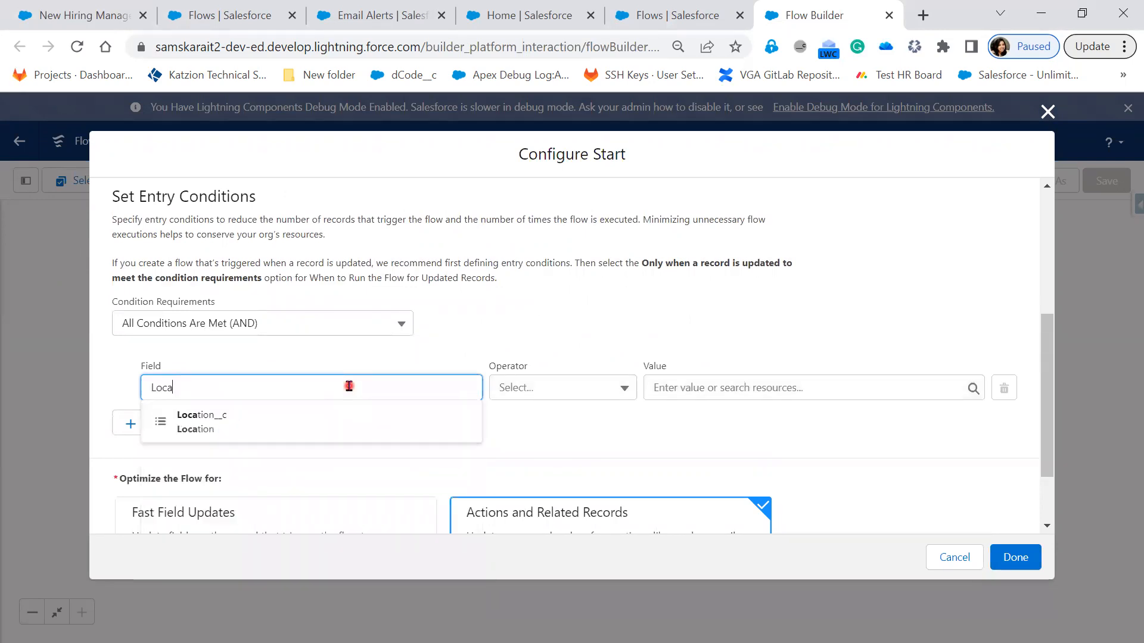
pyautogui.press('Return')
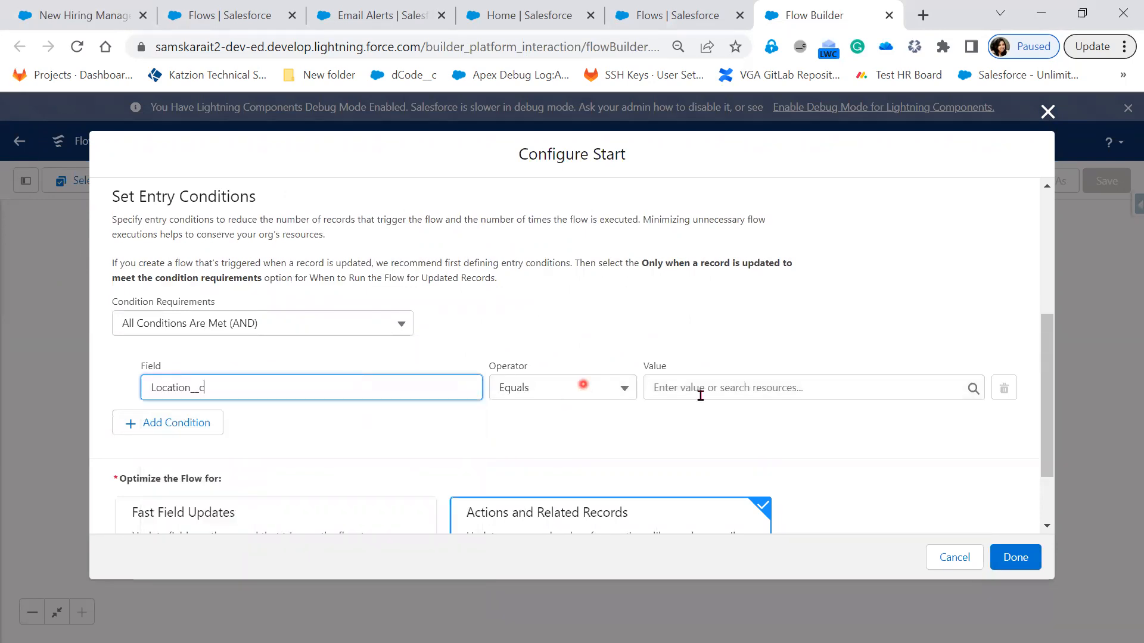
pyautogui.click(700, 392)
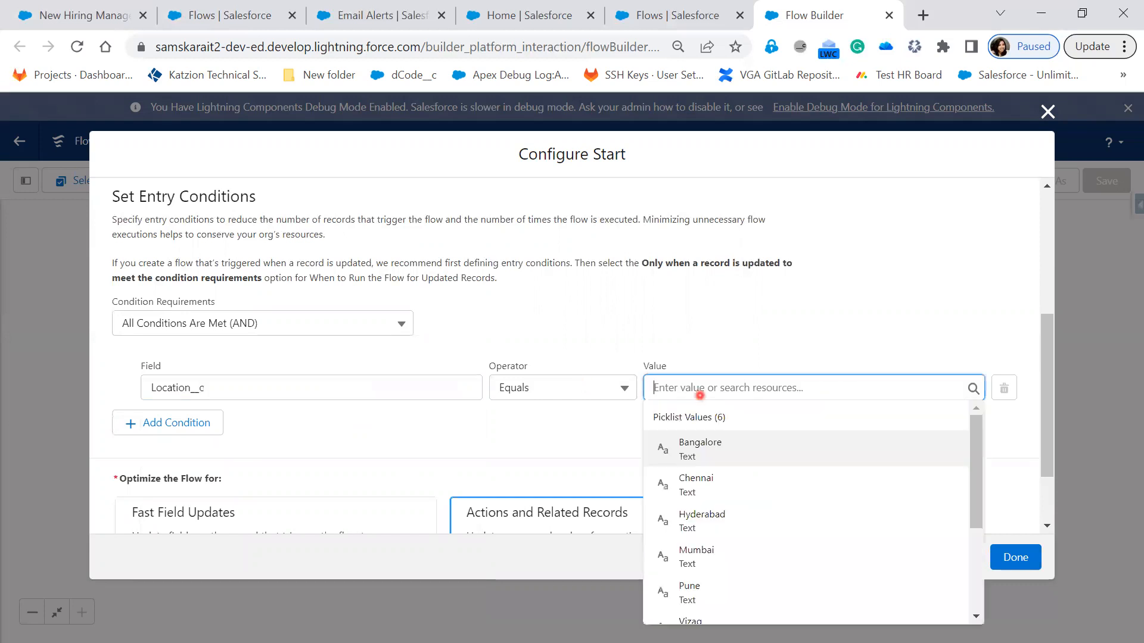
pyautogui.click(730, 391)
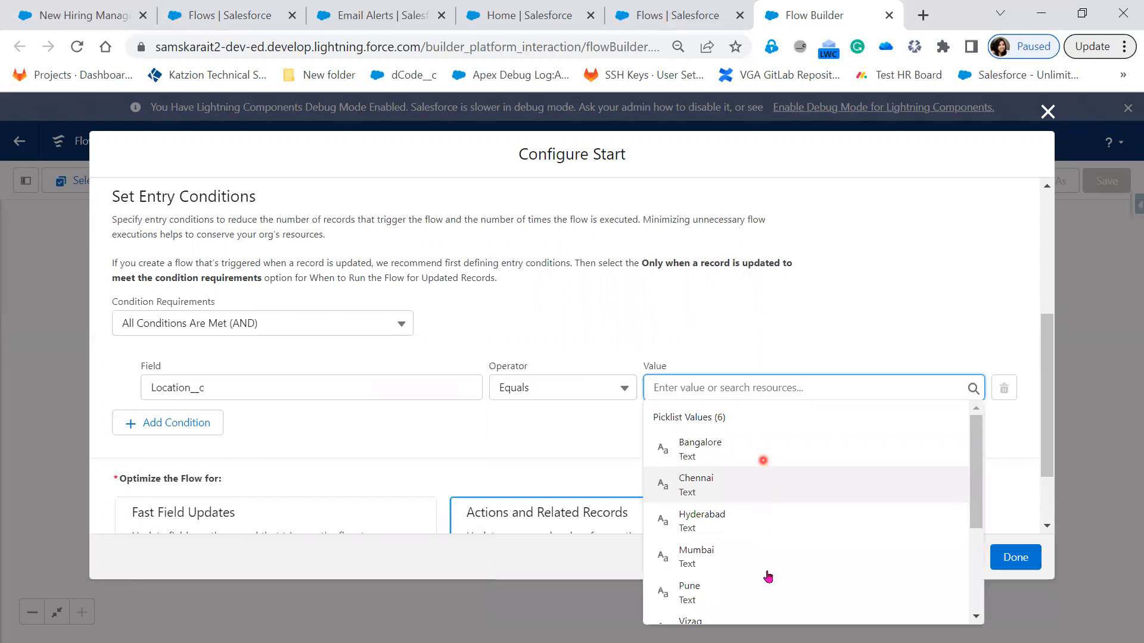
pyautogui.scroll(-3, 766, 570)
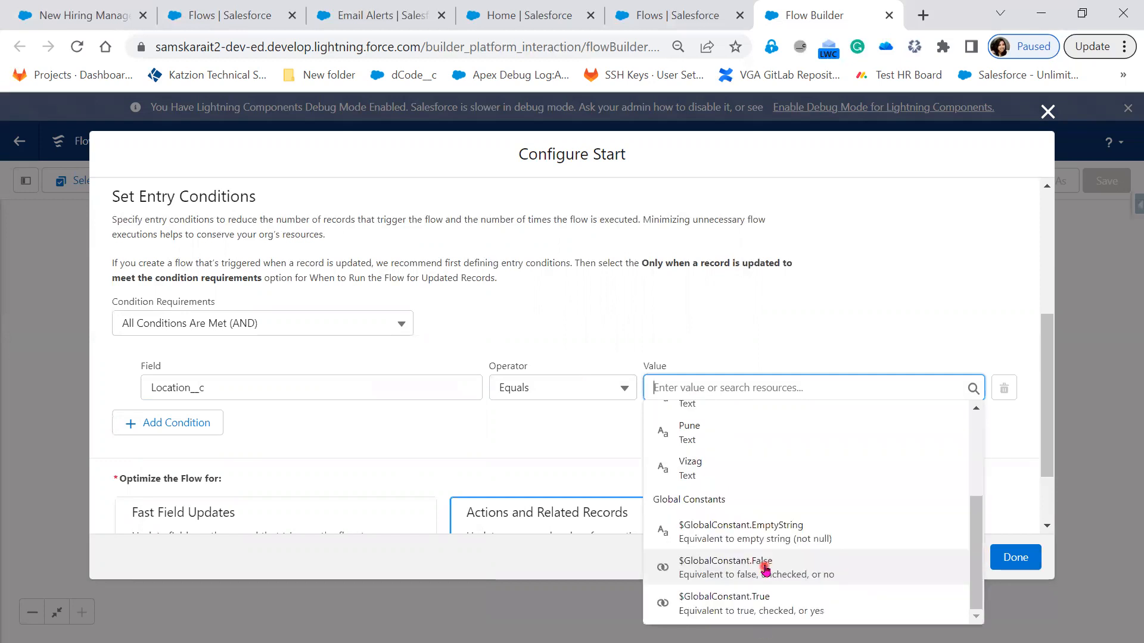
pyautogui.scroll(3, 757, 539)
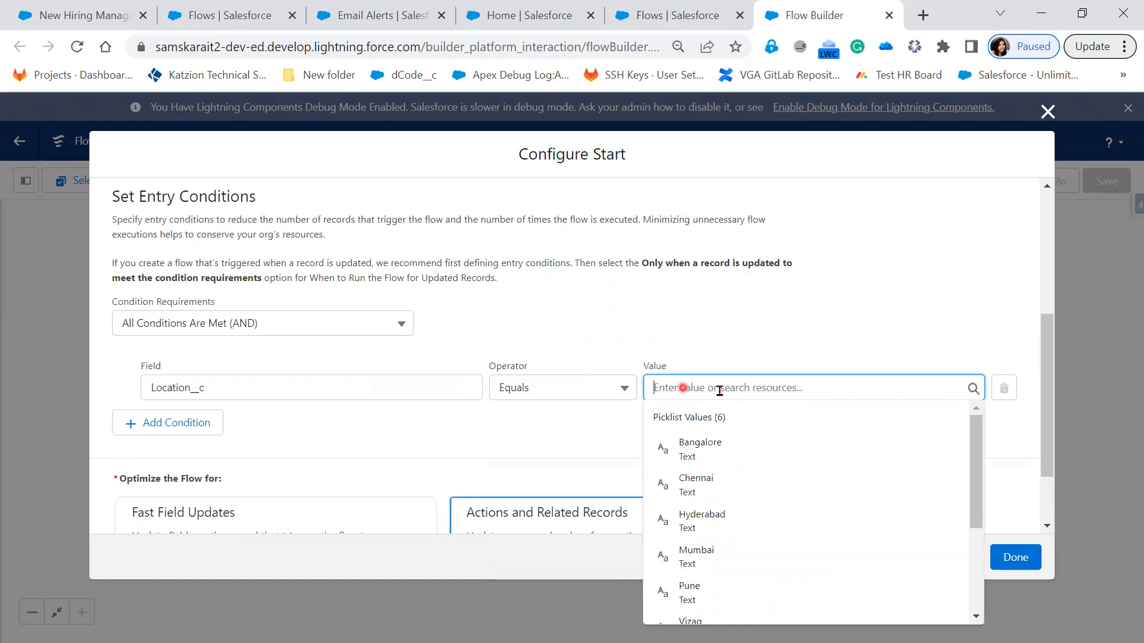
pyautogui.click(716, 529)
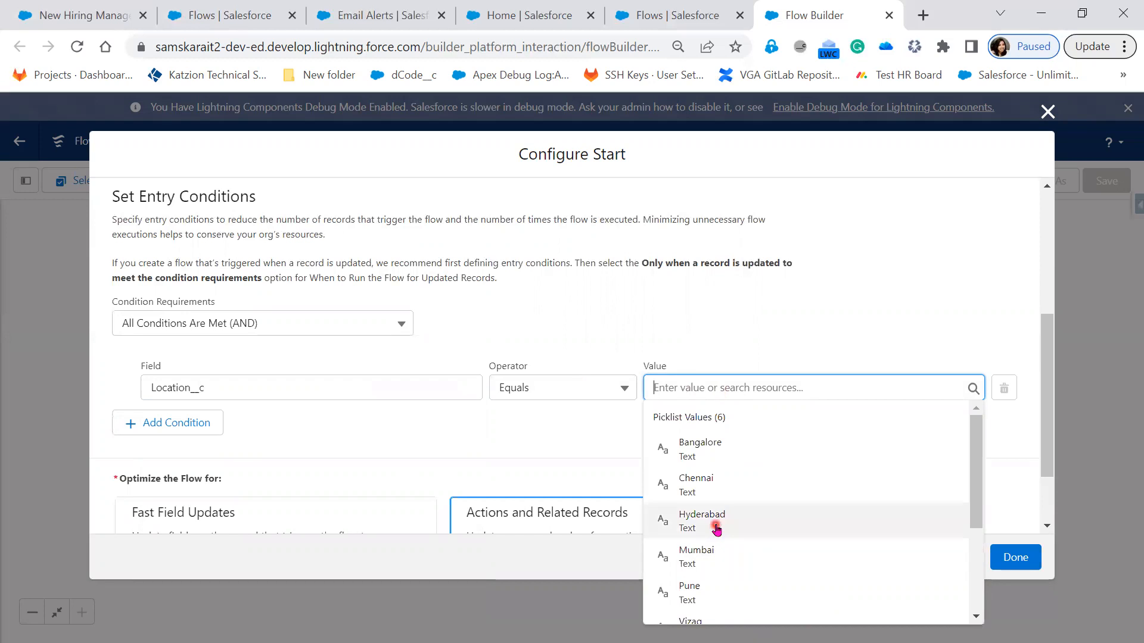
pyautogui.click(931, 390)
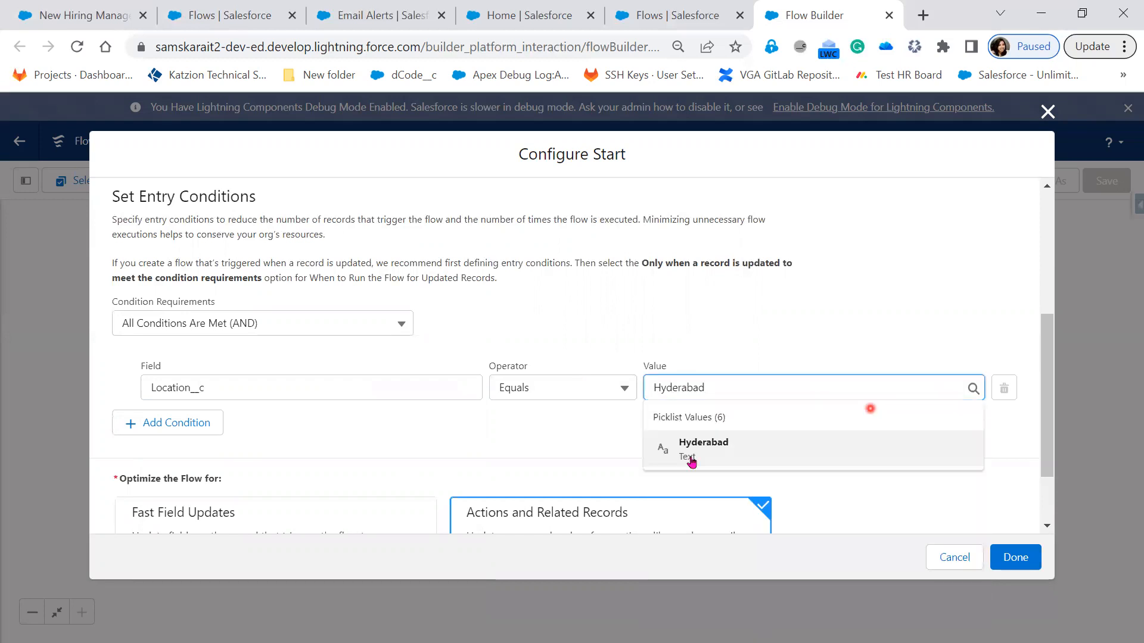
pyautogui.click(691, 457)
# Step: Add a second entry condition, Email_Address__c Does Not Equal $GlobalConstant.EmptyString, and finish the start configuration
pyautogui.click(168, 424)
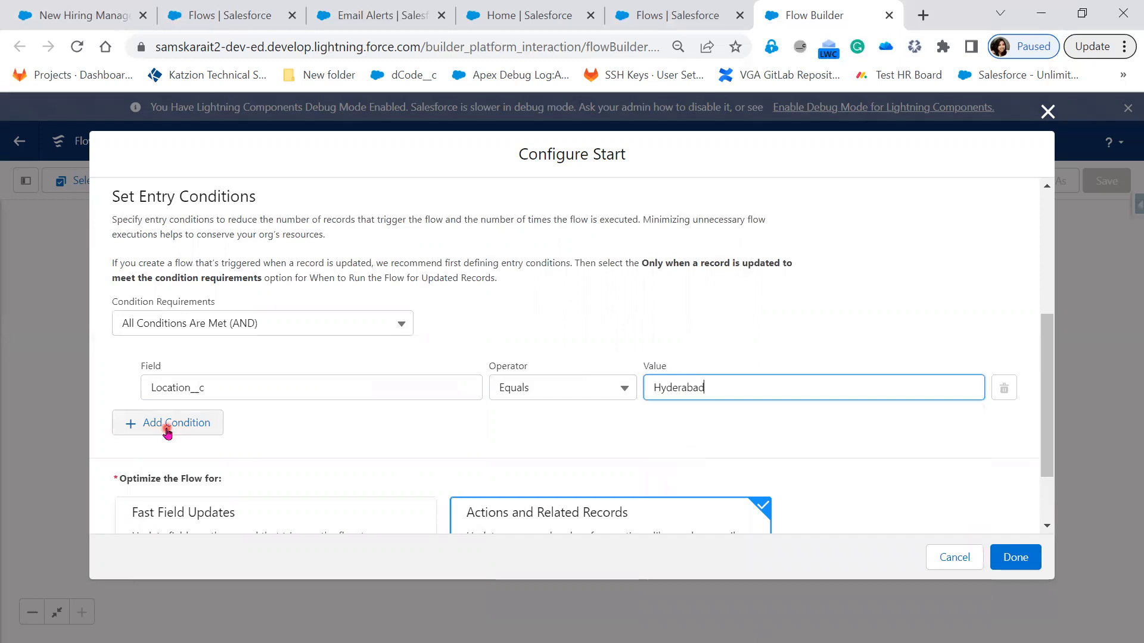
pyautogui.click(212, 441)
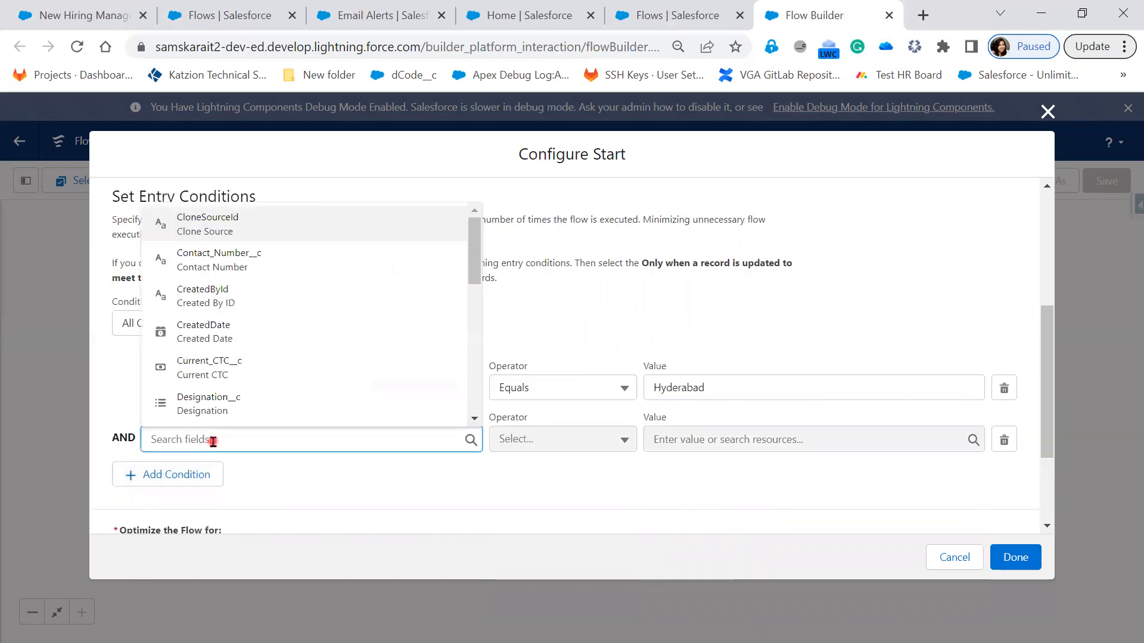
pyautogui.write('Emai')
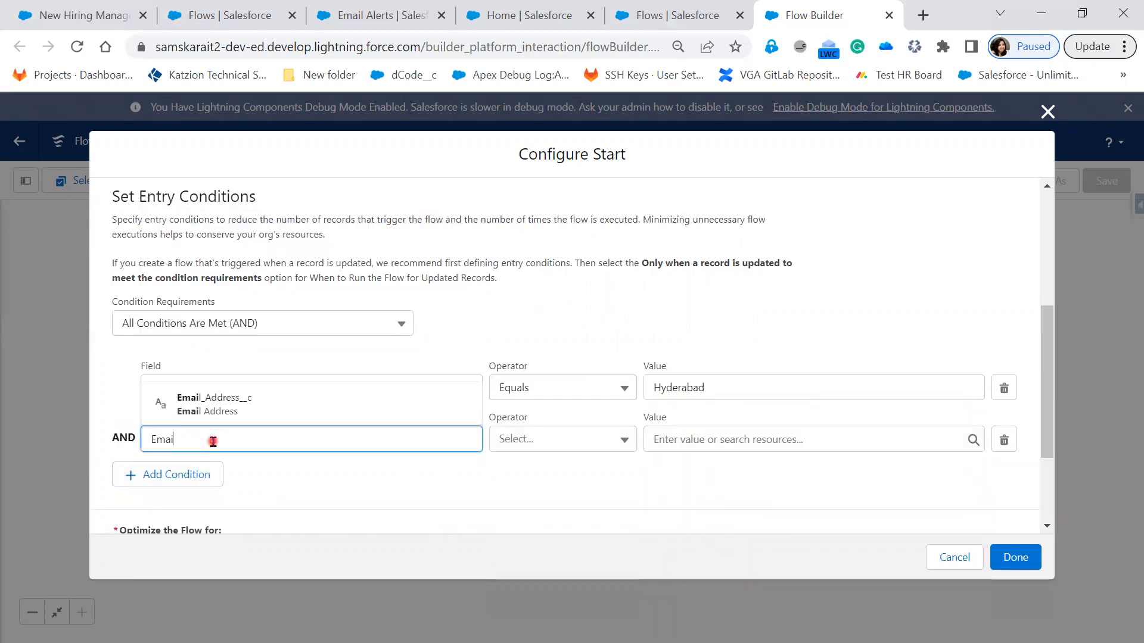
pyautogui.click(240, 416)
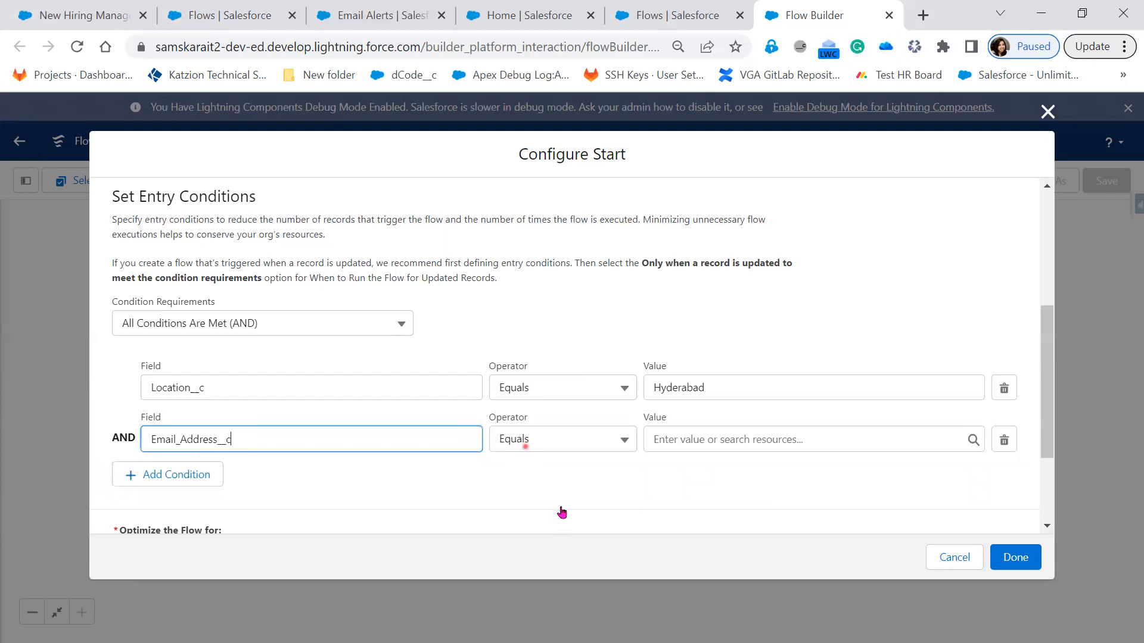
pyautogui.click(525, 447)
pyautogui.click(562, 499)
pyautogui.click(718, 446)
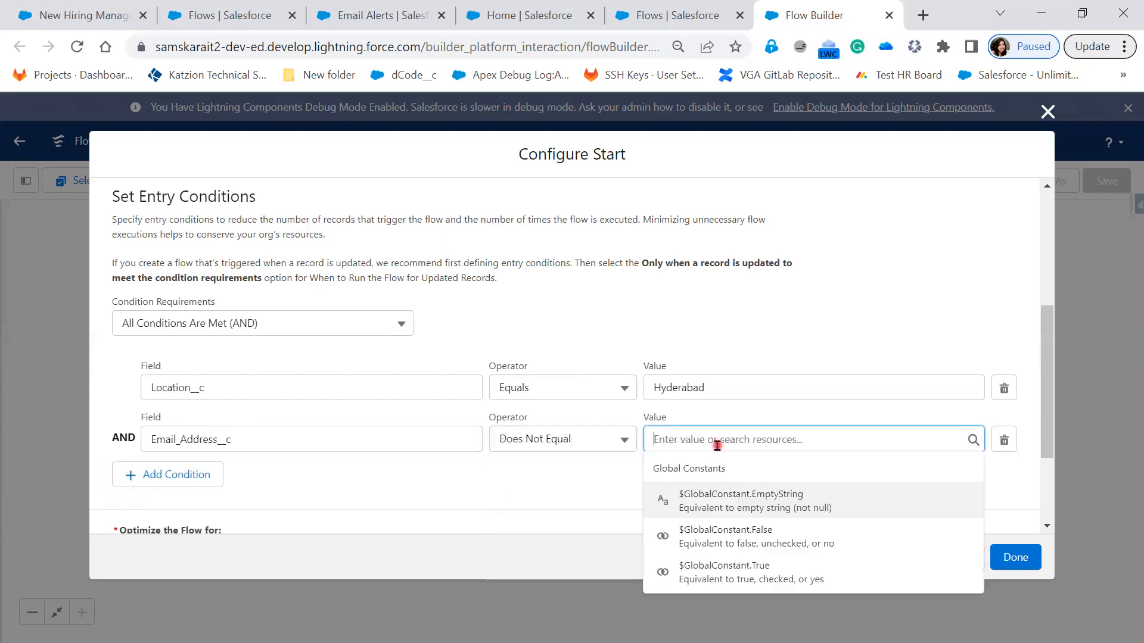
pyautogui.click(725, 495)
pyautogui.click(727, 498)
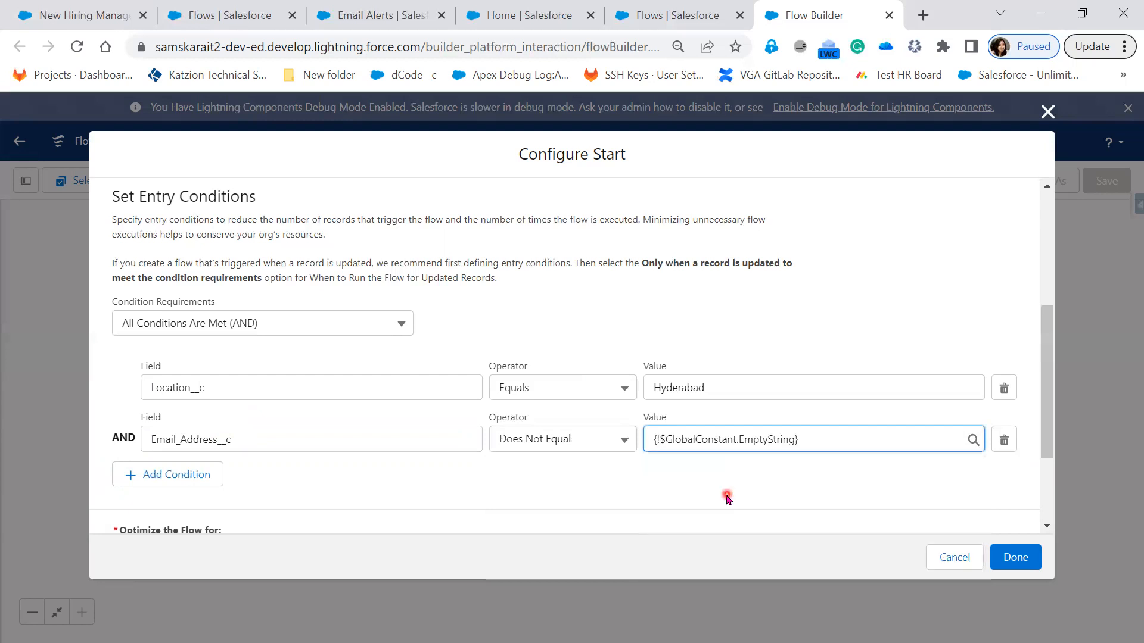
pyautogui.scroll(-3, 727, 498)
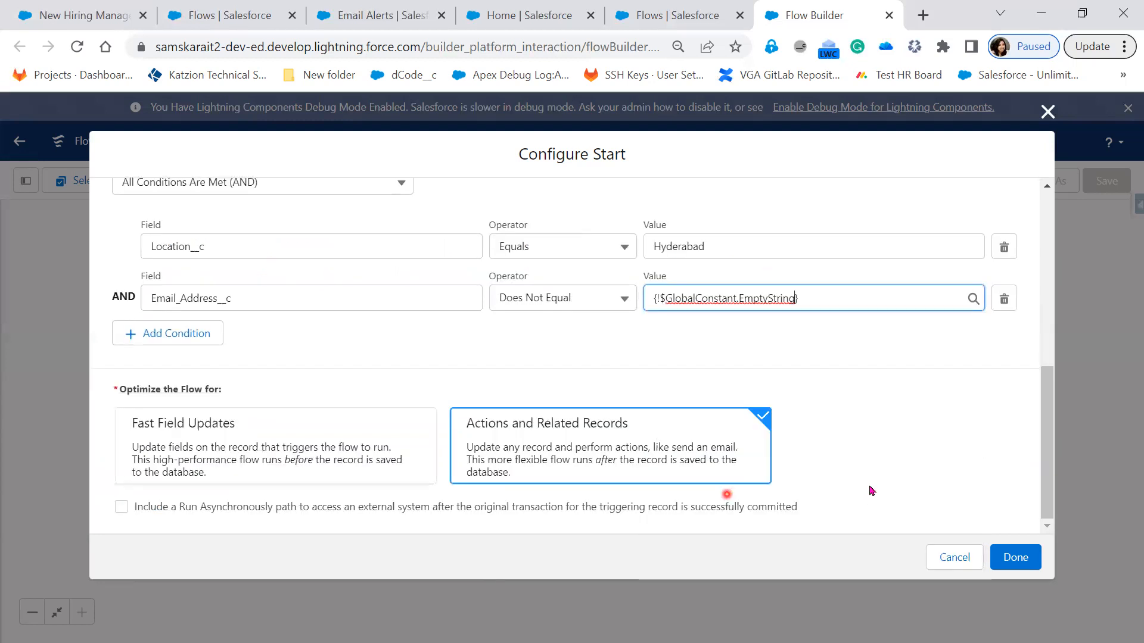
pyautogui.click(1011, 558)
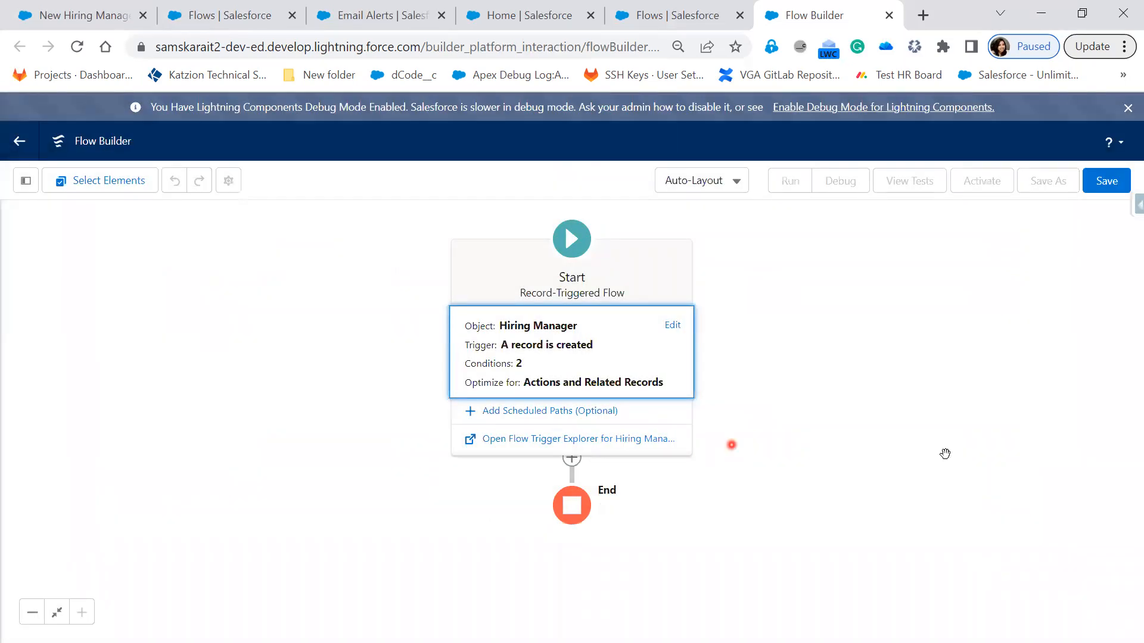
# Step: Add a Create Records element between the flow's start and end
pyautogui.click(841, 461)
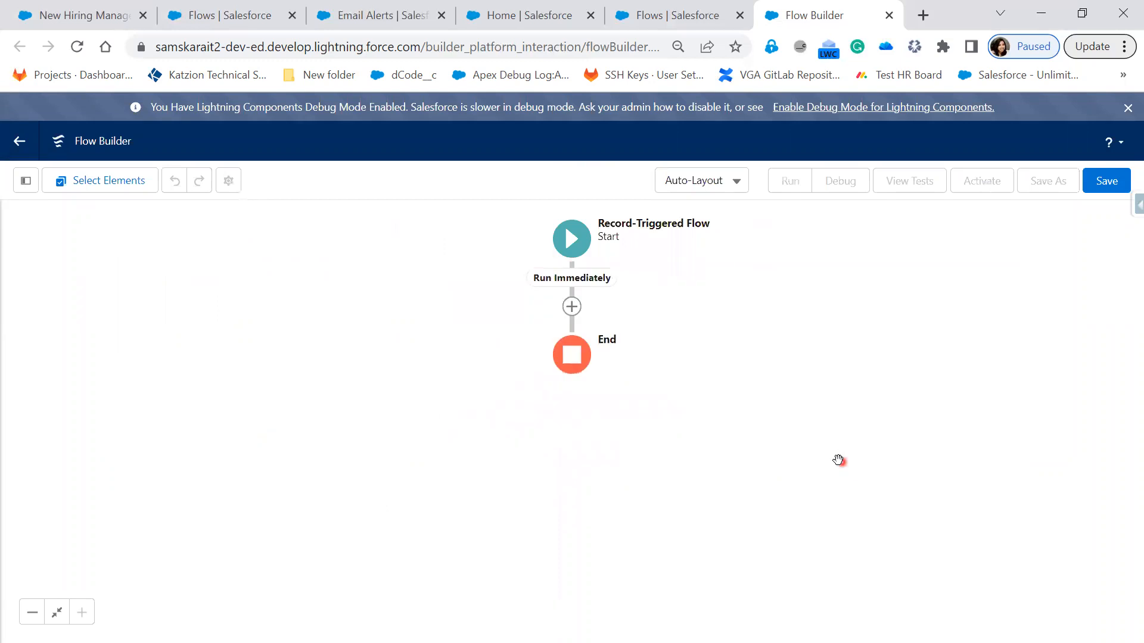
pyautogui.click(572, 307)
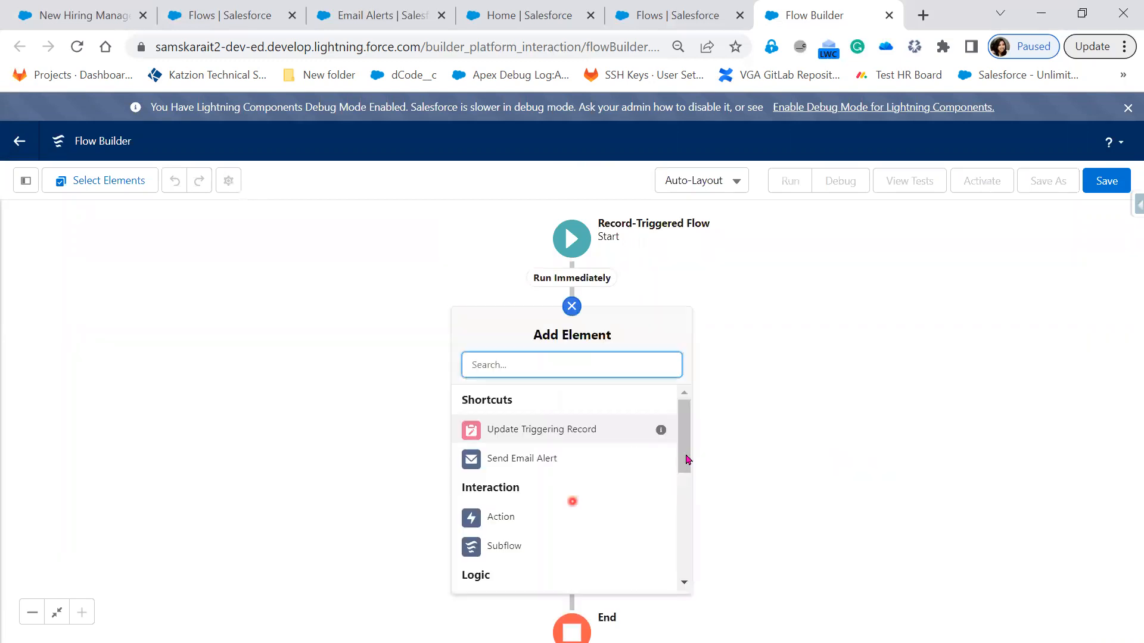
pyautogui.moveTo(685, 477)
pyautogui.mouseDown()
pyautogui.moveTo(685, 569)
pyautogui.moveTo(688, 489)
pyautogui.mouseUp()
pyautogui.click(688, 542)
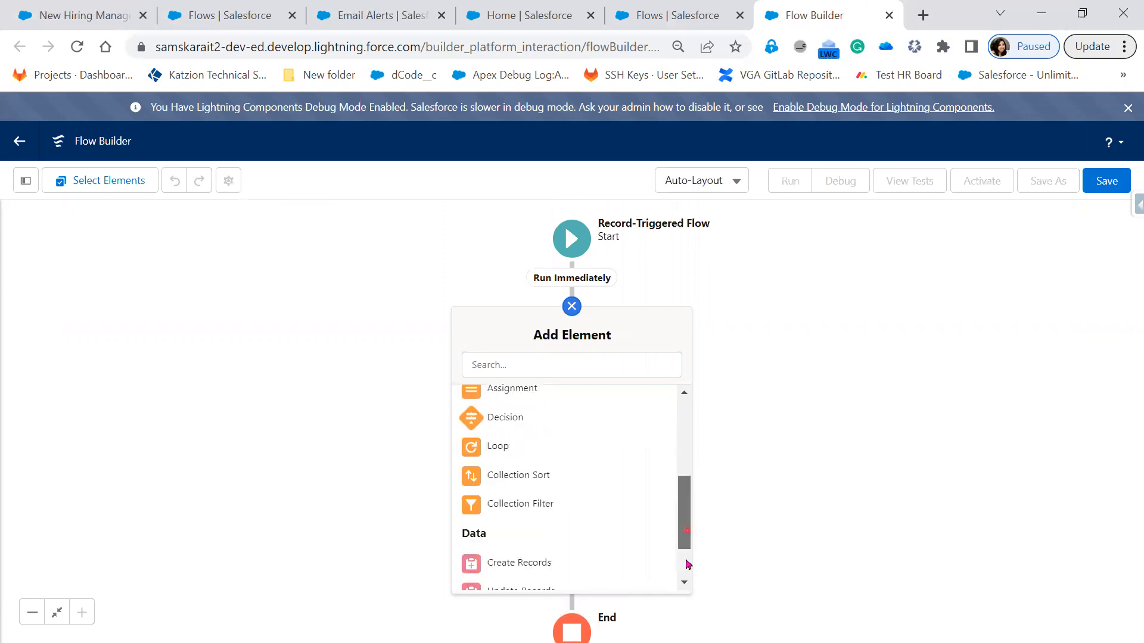
pyautogui.click(688, 572)
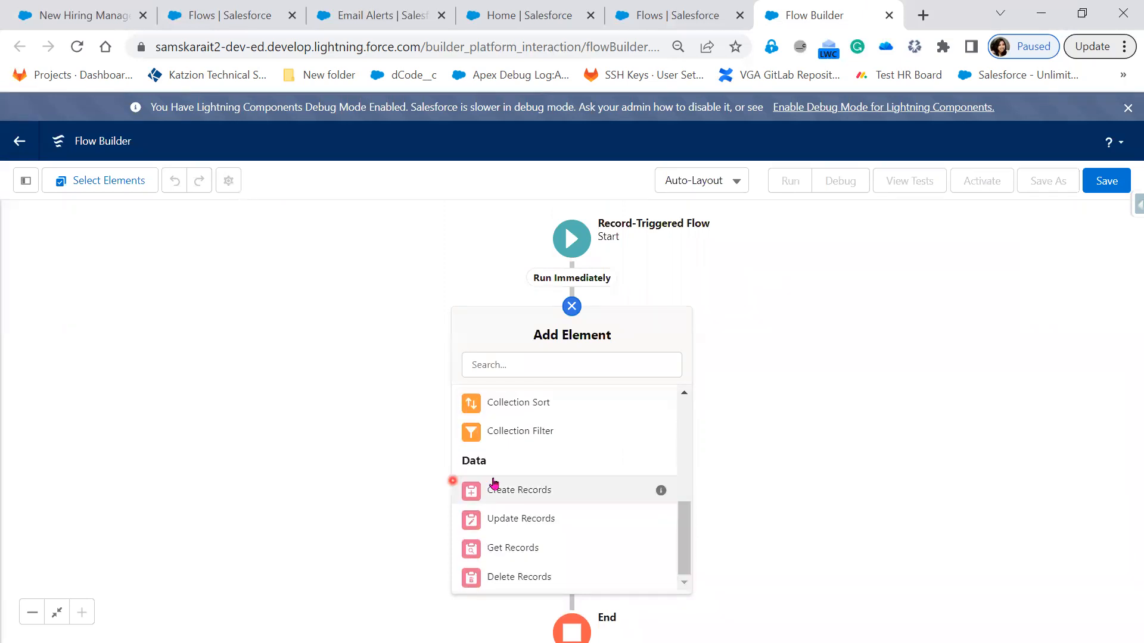
pyautogui.click(554, 502)
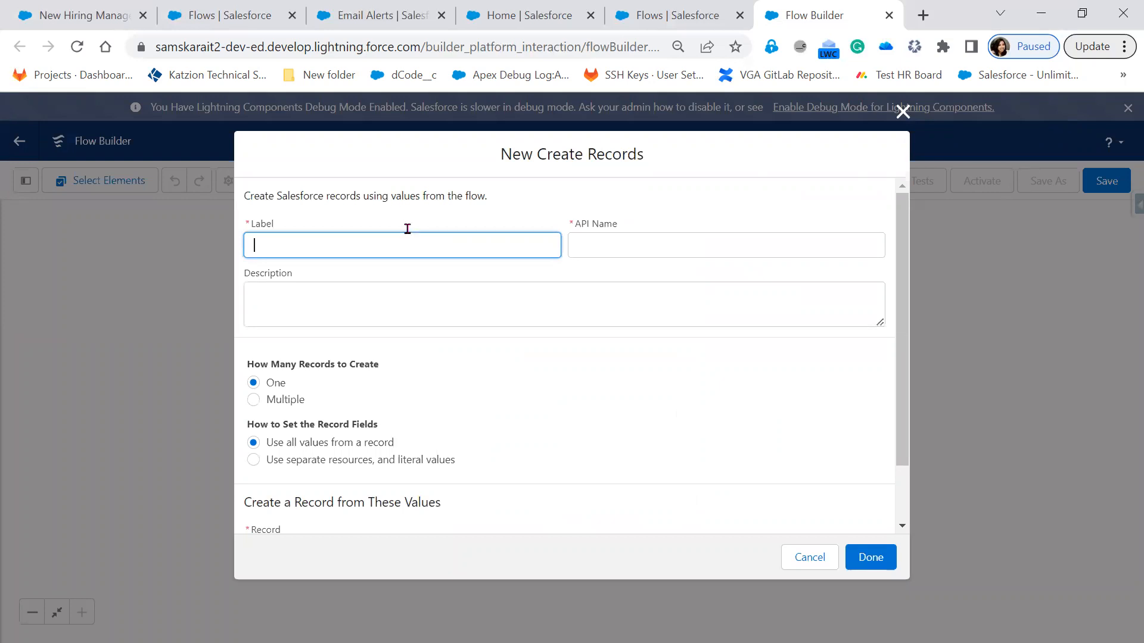
# Step: Label the new element "Create related Recruiter Record" and let its API name fill in from the label
pyautogui.click(369, 244)
pyautogui.write('Create related Rec')
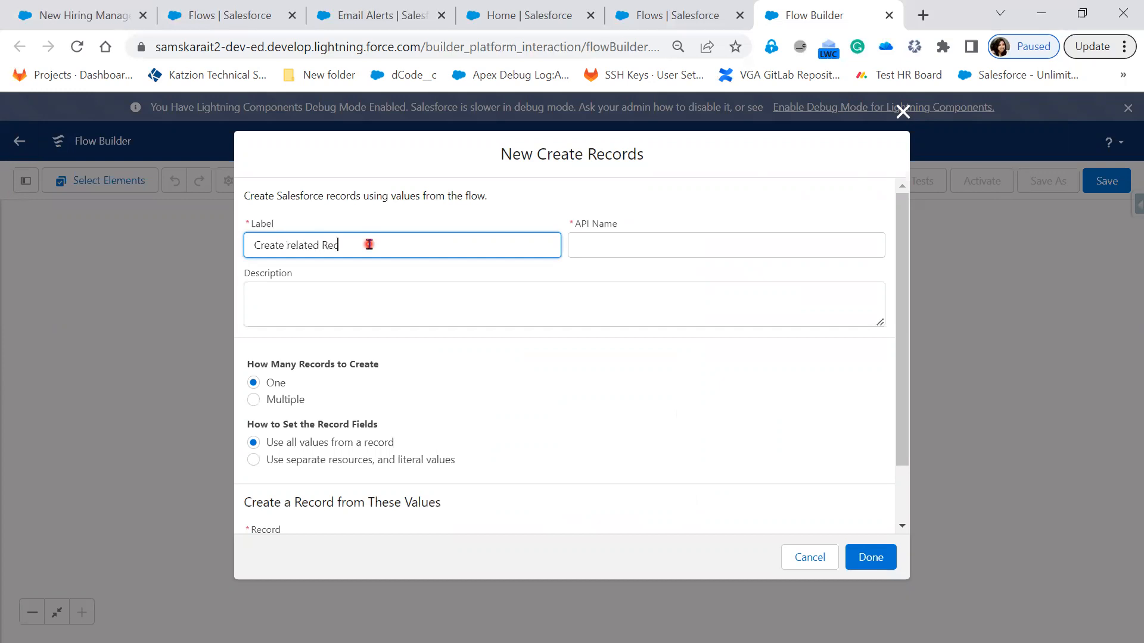
pyautogui.write('ruiter Record')
pyautogui.press('Tab')
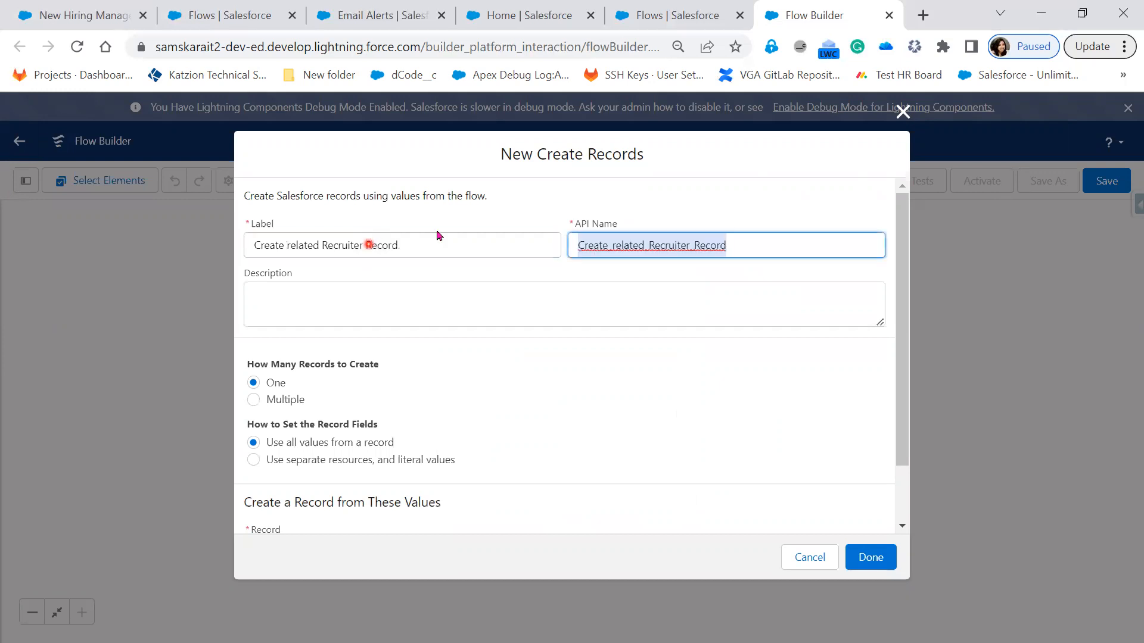
# Step: Copy the element's label "Create related Recruiter Record" into its description
pyautogui.hotkey('shift', 'Tab')
pyautogui.hotkey('ctrl', 'c')
pyautogui.press('Tab')
pyautogui.press('Tab')
pyautogui.hotkey('ctrl', 'v')
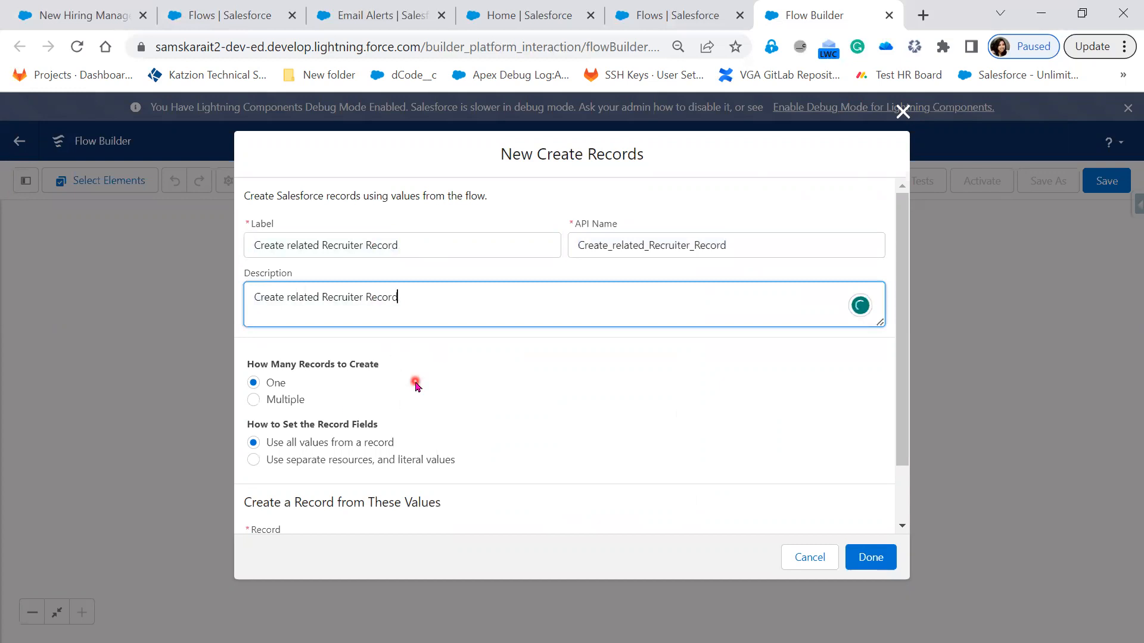
pyautogui.scroll(-1, 505, 399)
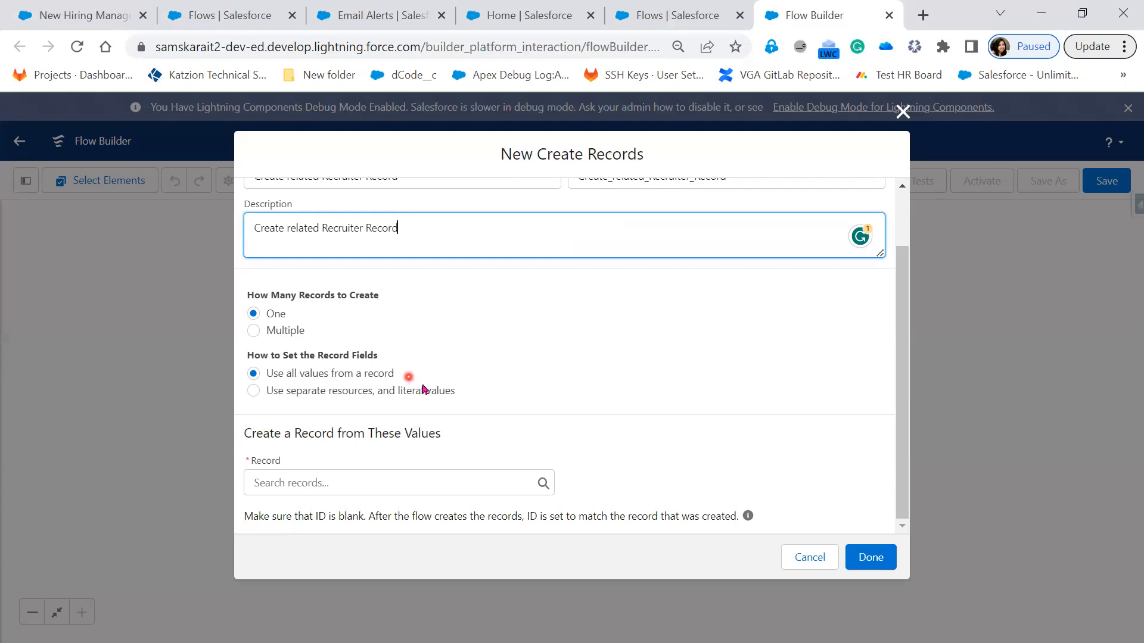
# Step: Set the new record's fields to come from separate resources and literal values
pyautogui.click(434, 392)
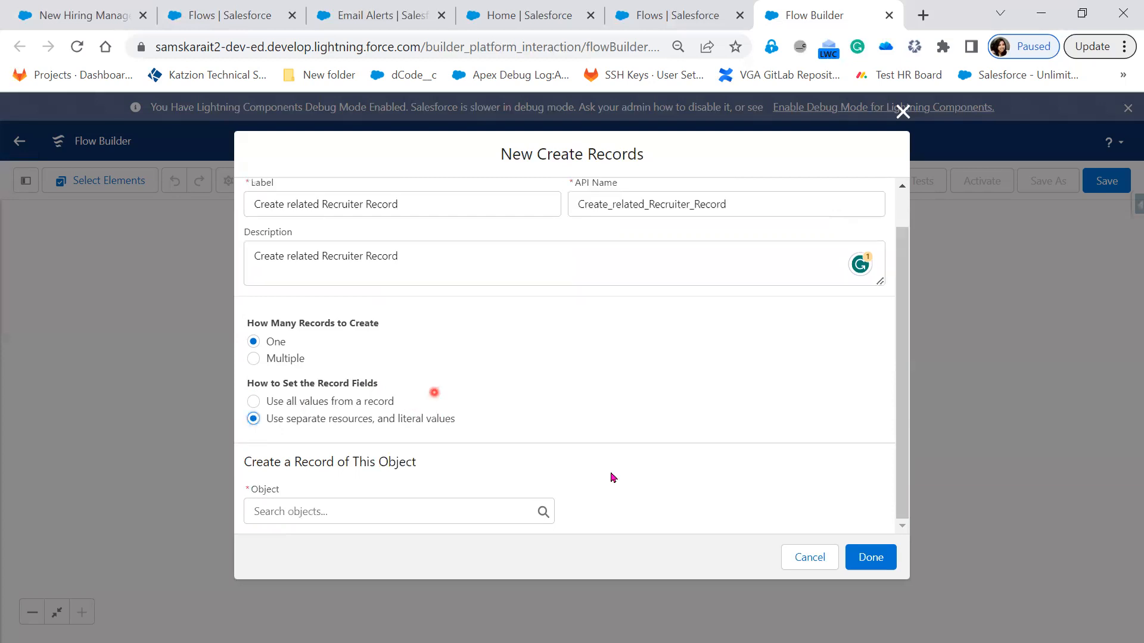
pyautogui.click(611, 475)
pyautogui.click(328, 470)
pyautogui.click(447, 427)
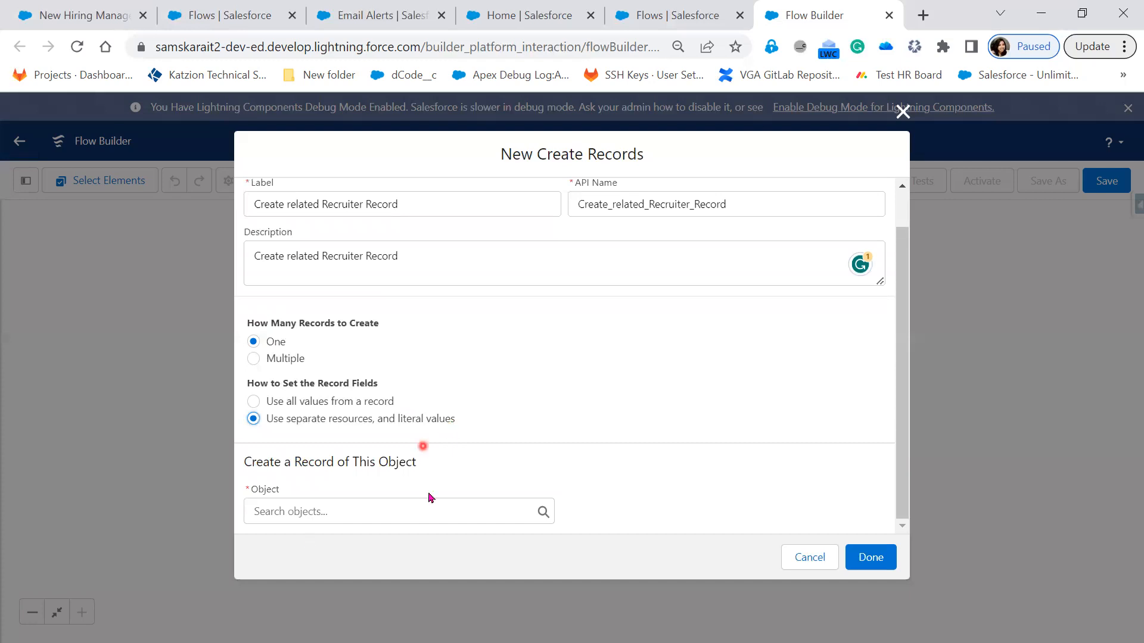
# Step: Choose Recruiter (Recruiter__c) as the object of the record to create
pyautogui.click(410, 507)
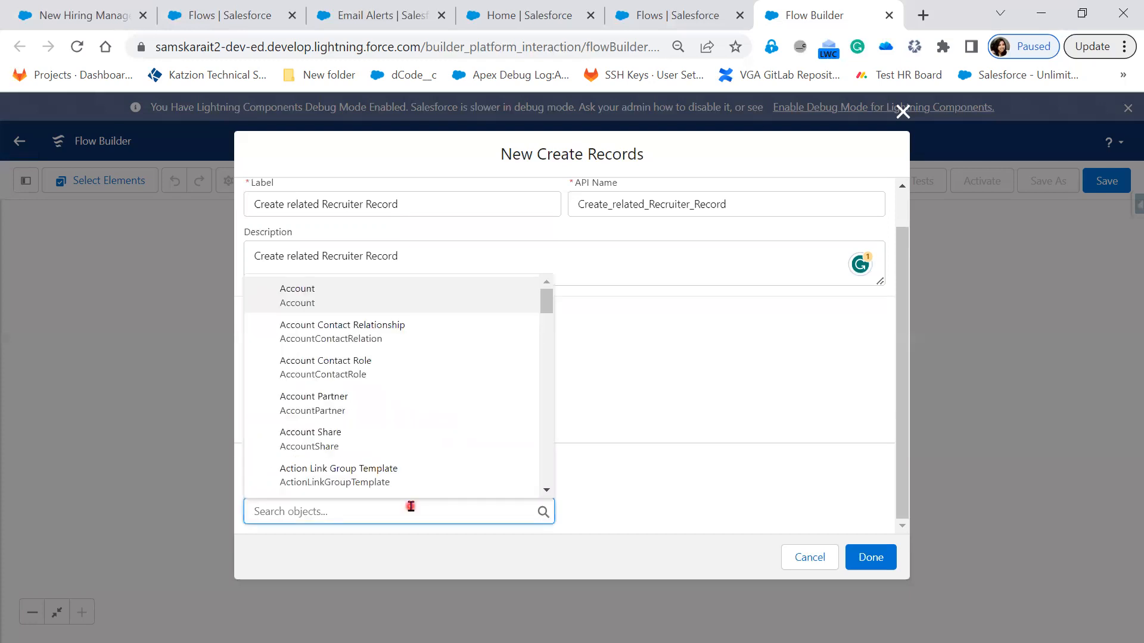
pyautogui.write('Re')
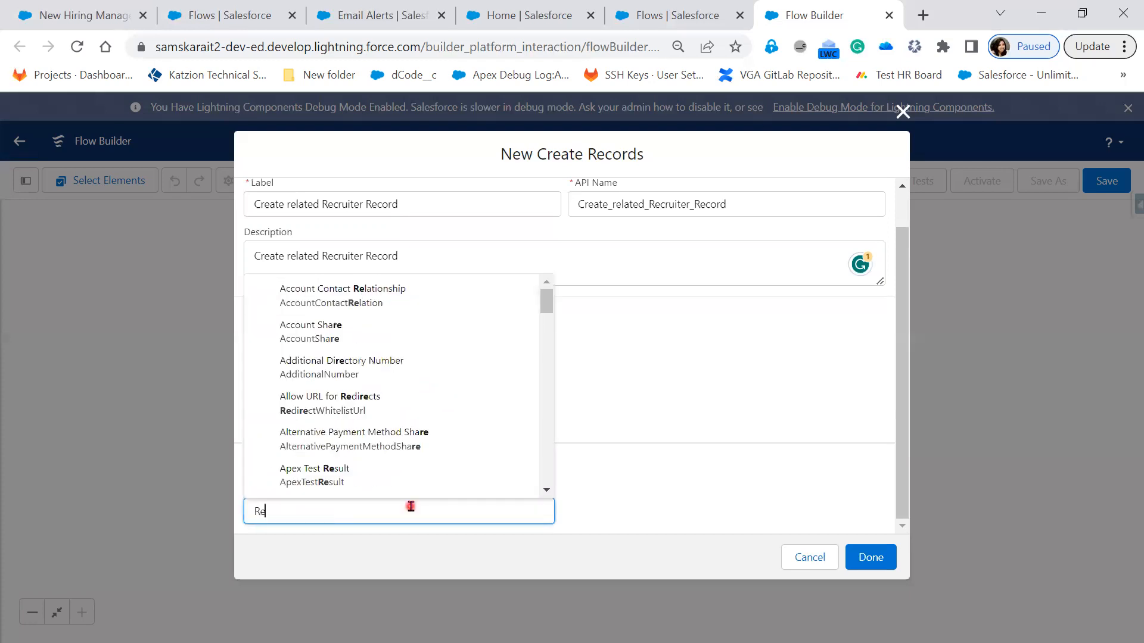
pyautogui.write('cruiter')
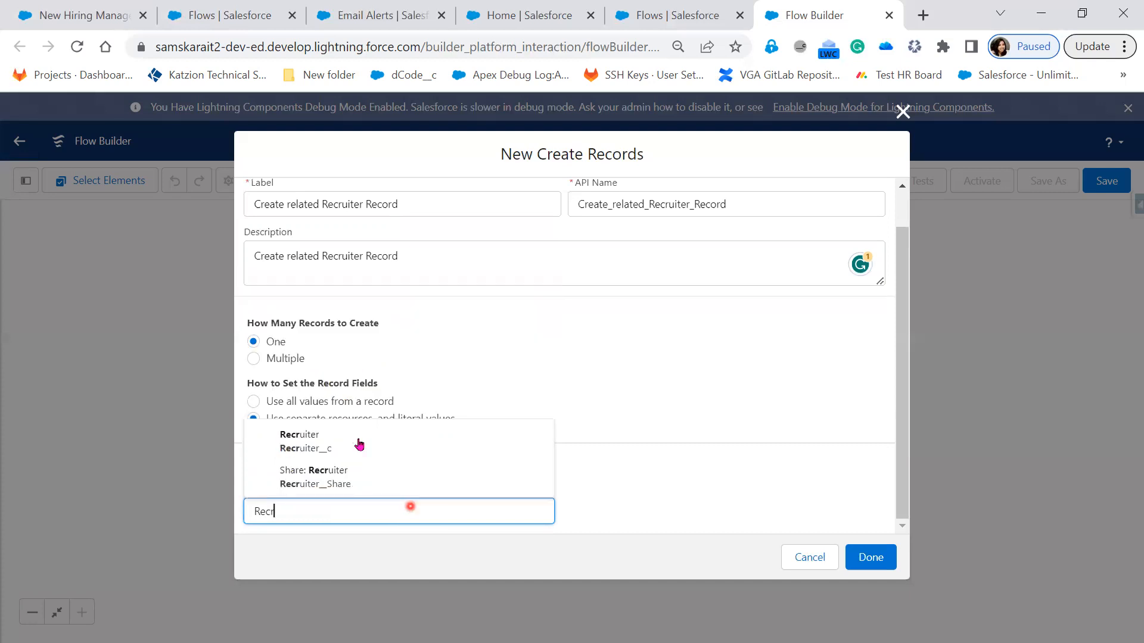
pyautogui.press('Return')
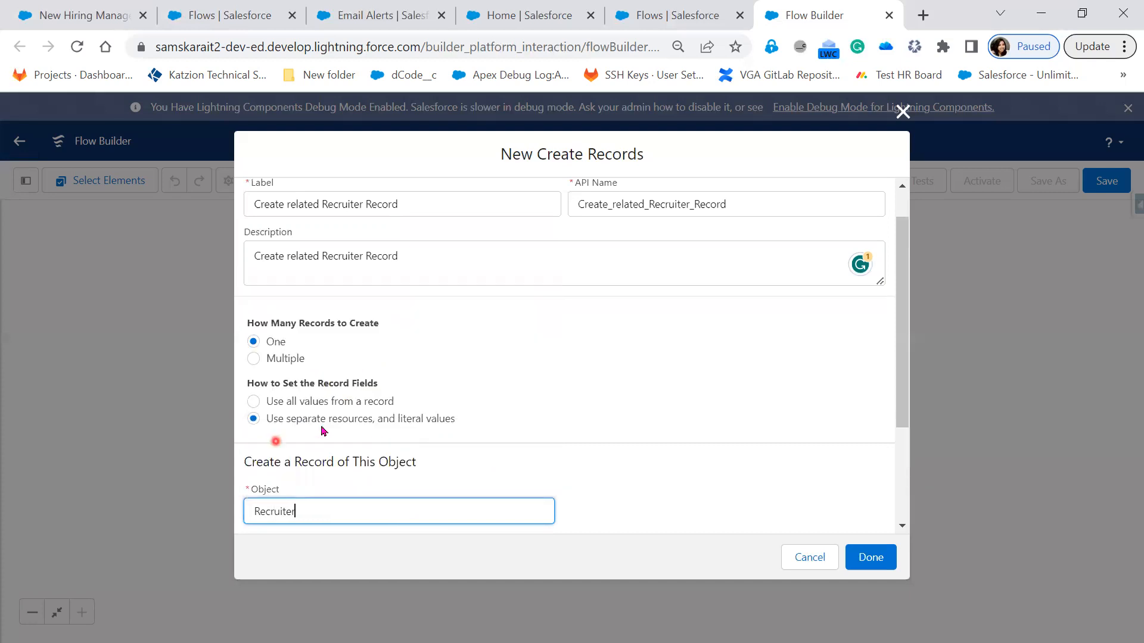
# Step: Choose Name as the first Recruiter field to set
pyautogui.scroll(-3, 551, 443)
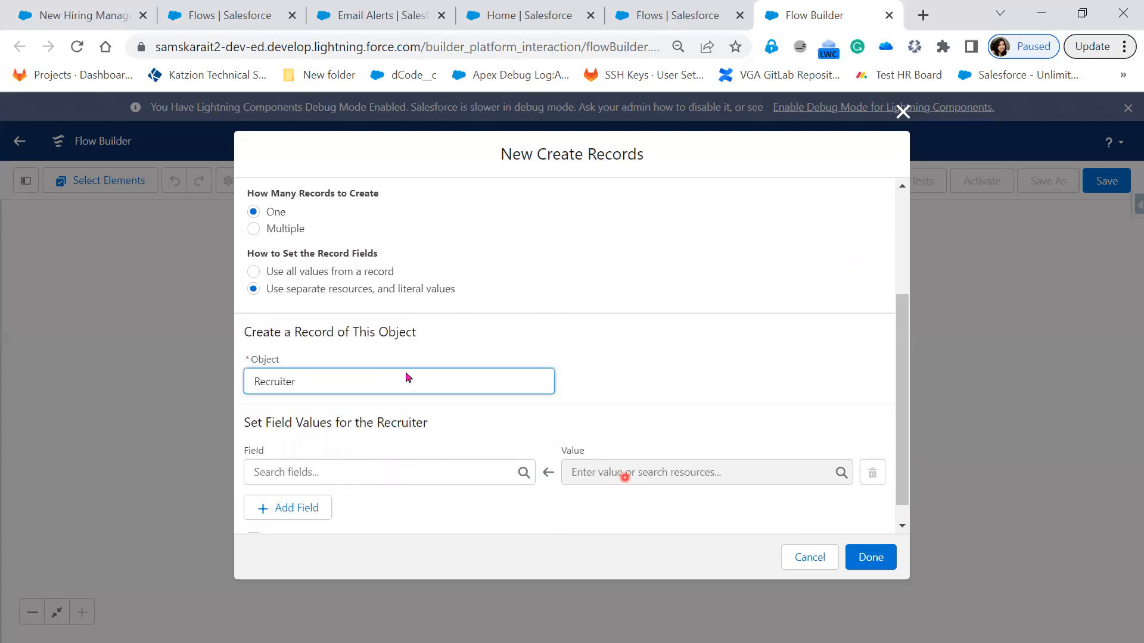
pyautogui.scroll(-1, 331, 447)
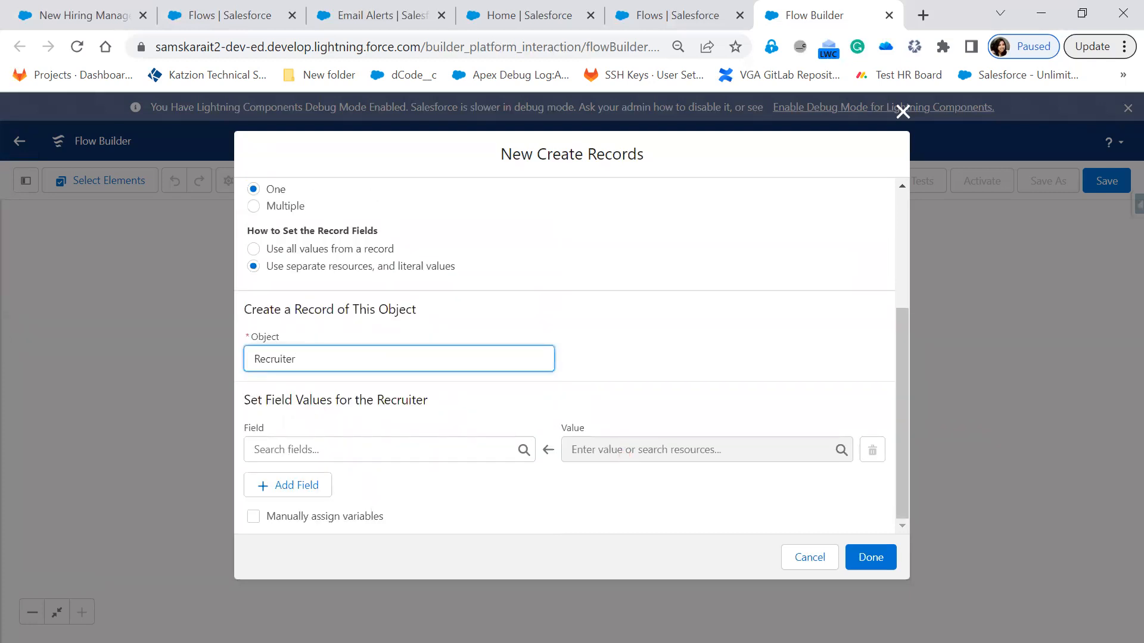
pyautogui.click(414, 450)
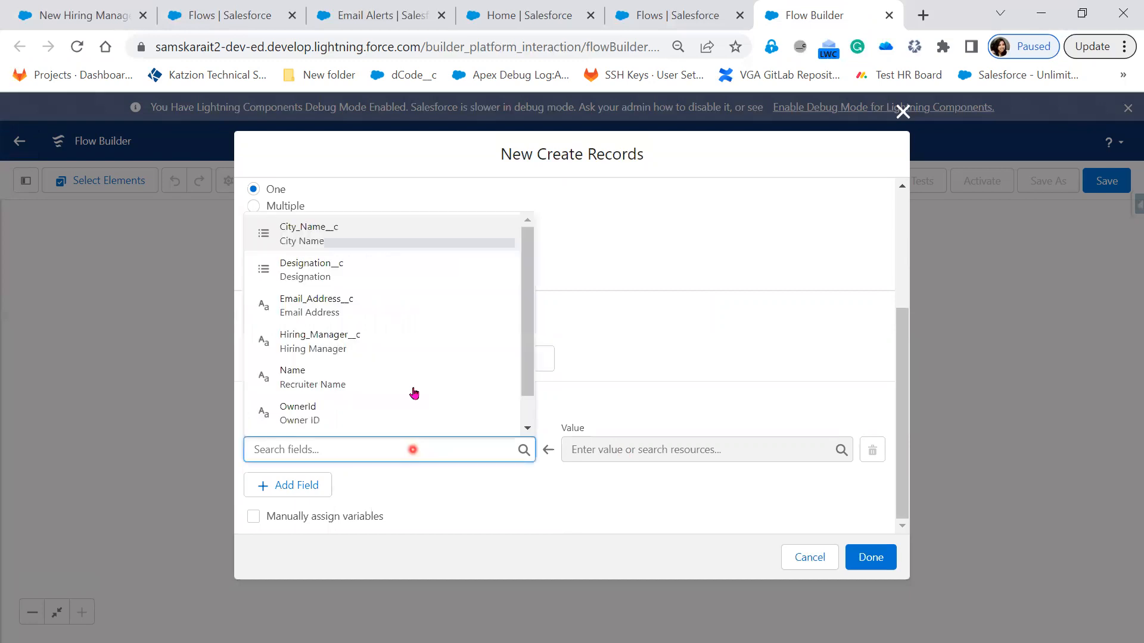
pyautogui.scroll(-1, 409, 409)
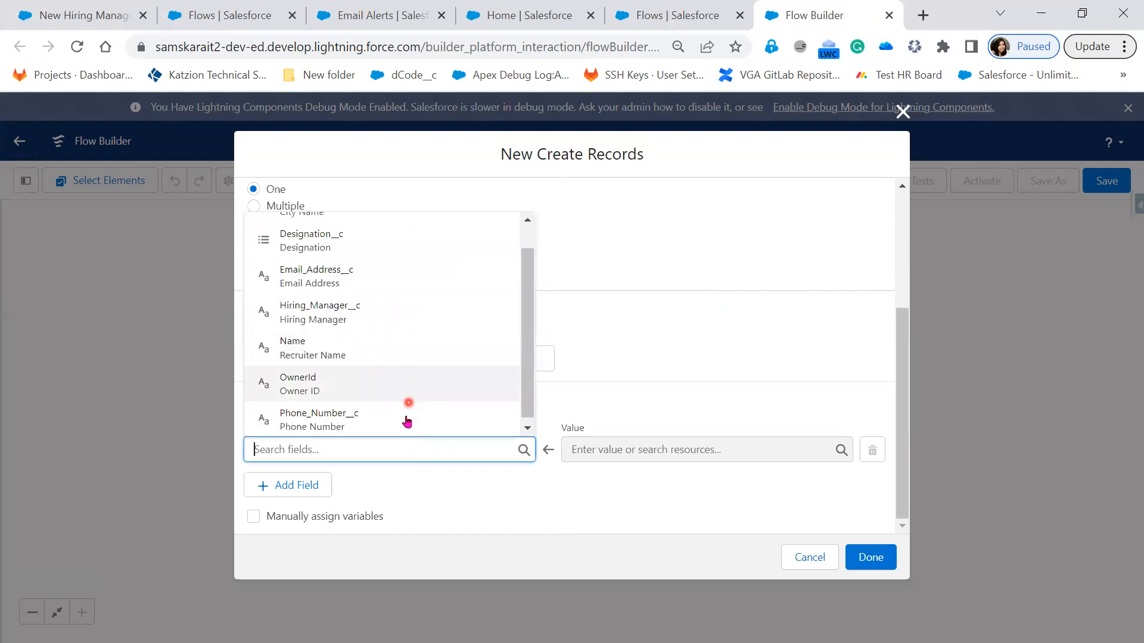
pyautogui.scroll(1, 382, 390)
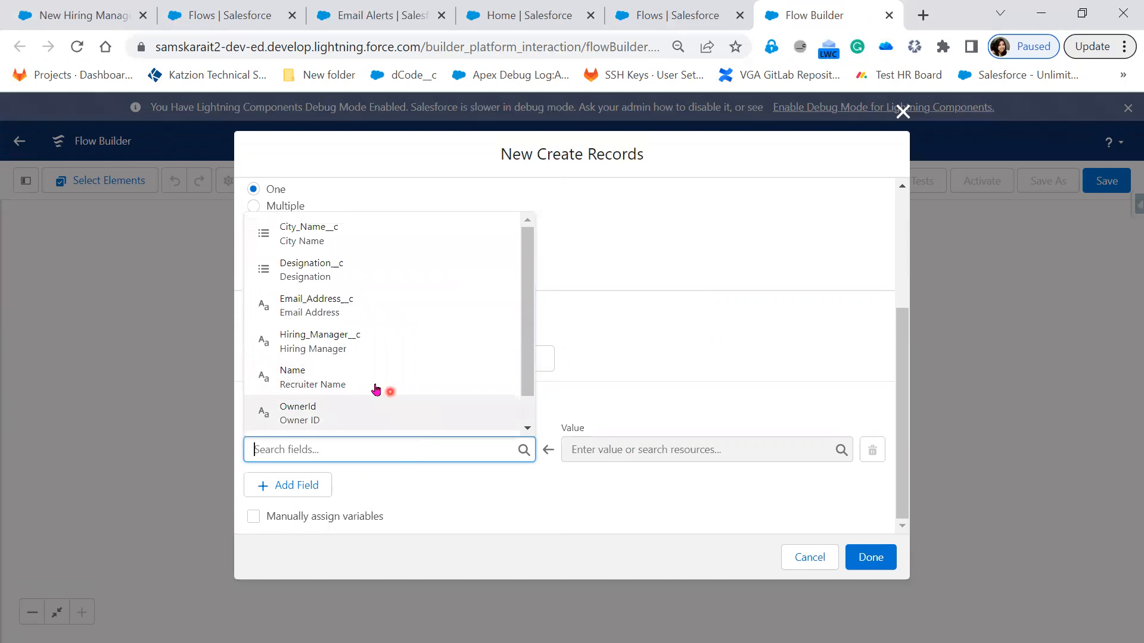
pyautogui.click(376, 388)
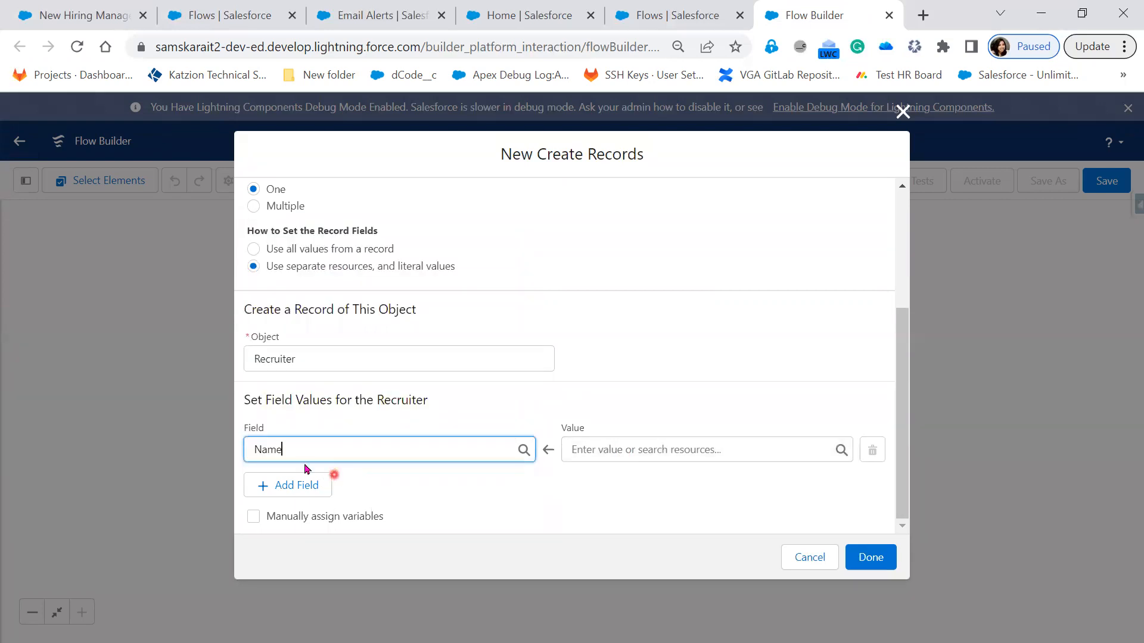
# Step: Assign the triggering record's Hiring Manager Name ({!$Record.Name}) to the Recruiter's Name field
pyautogui.click(657, 452)
pyautogui.scroll(-2, 699, 403)
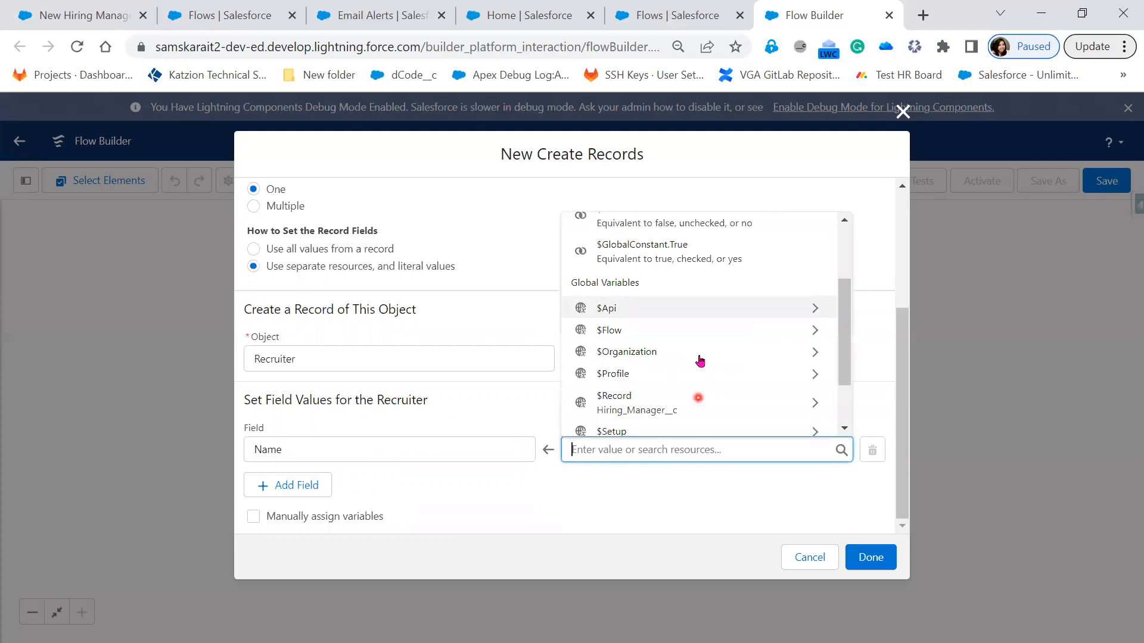
pyautogui.scroll(-1, 699, 346)
pyautogui.click(700, 338)
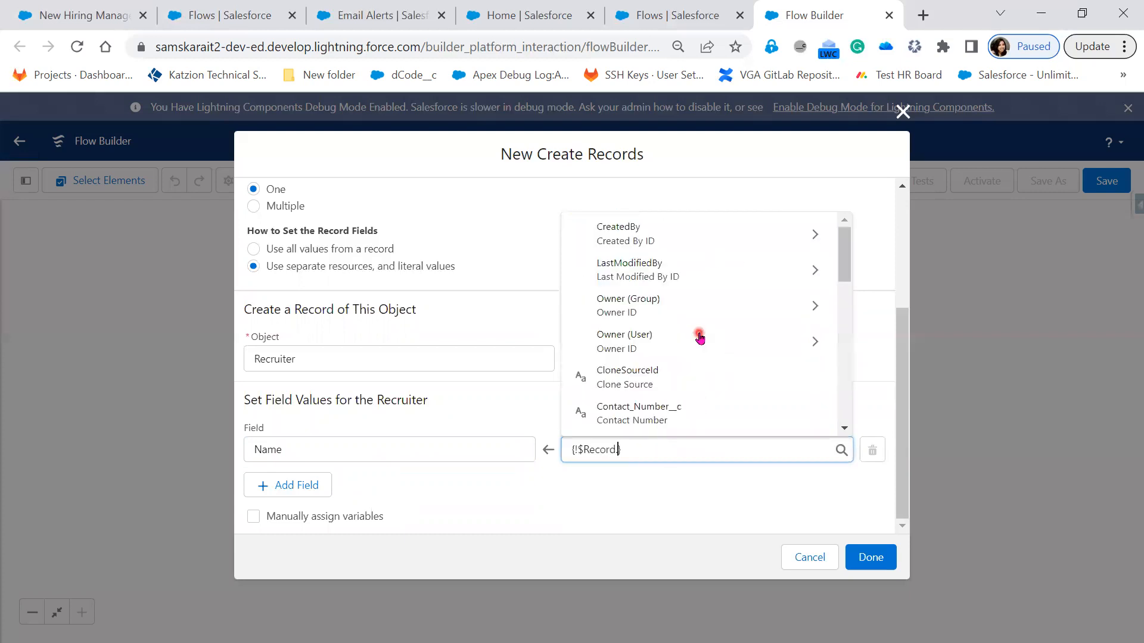
pyautogui.scroll(-3, 705, 396)
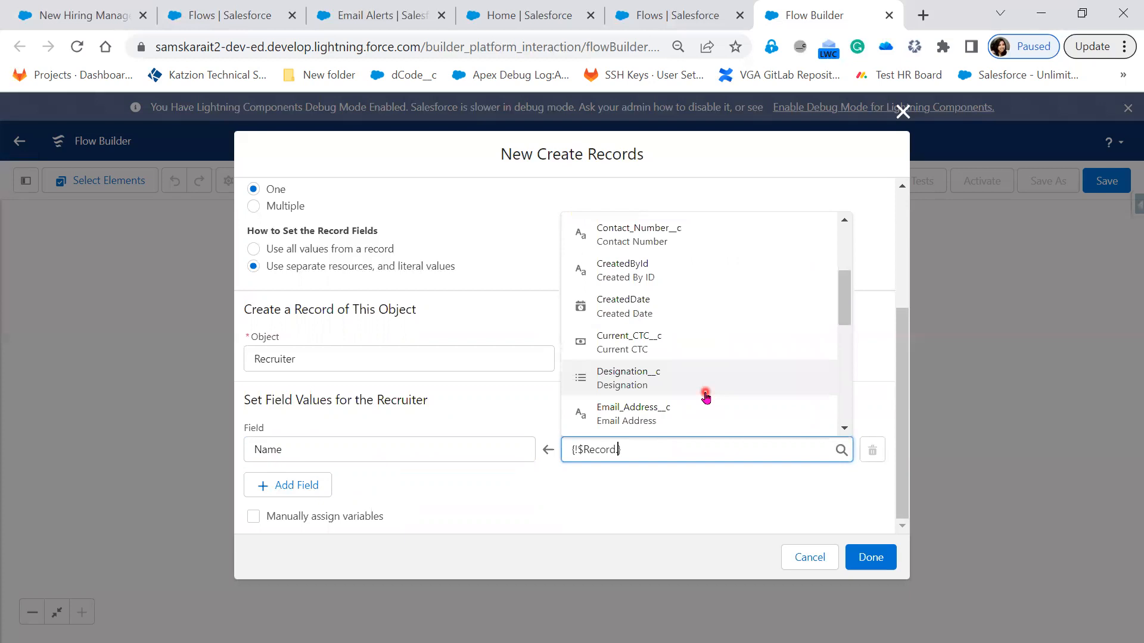
pyautogui.scroll(-2, 691, 348)
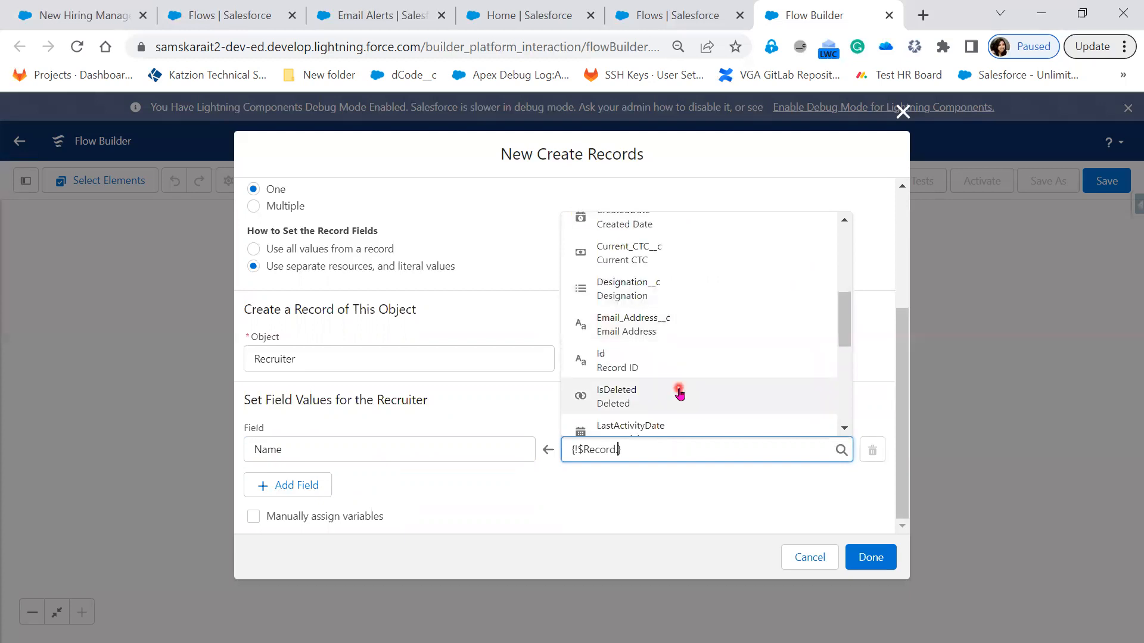
pyautogui.write('.')
pyautogui.scroll(-2, 670, 355)
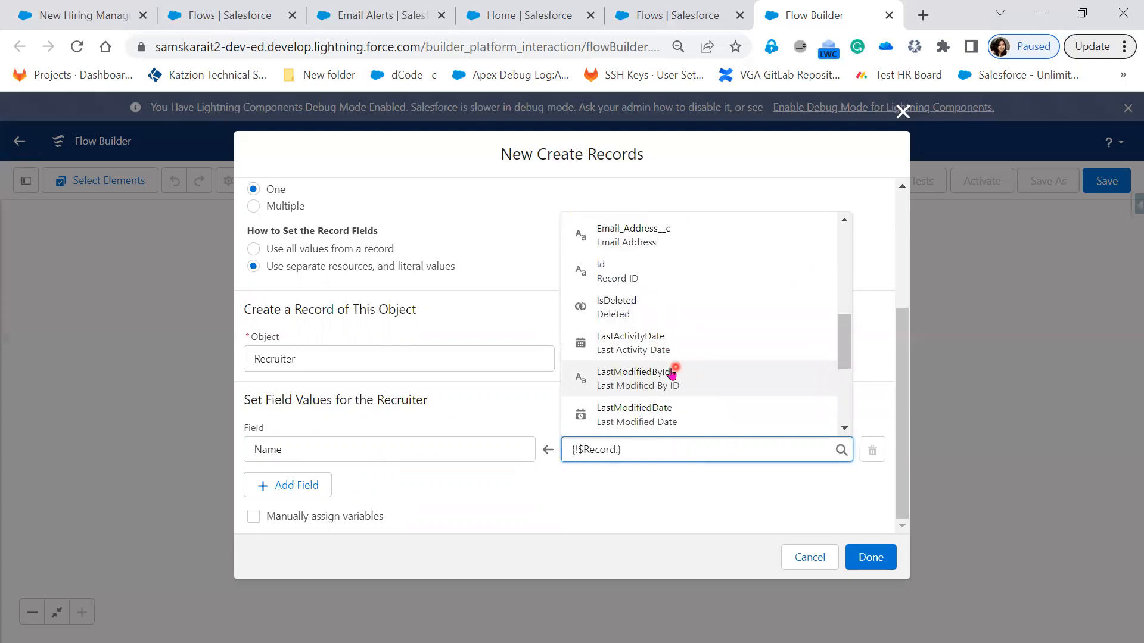
pyautogui.scroll(3, 672, 392)
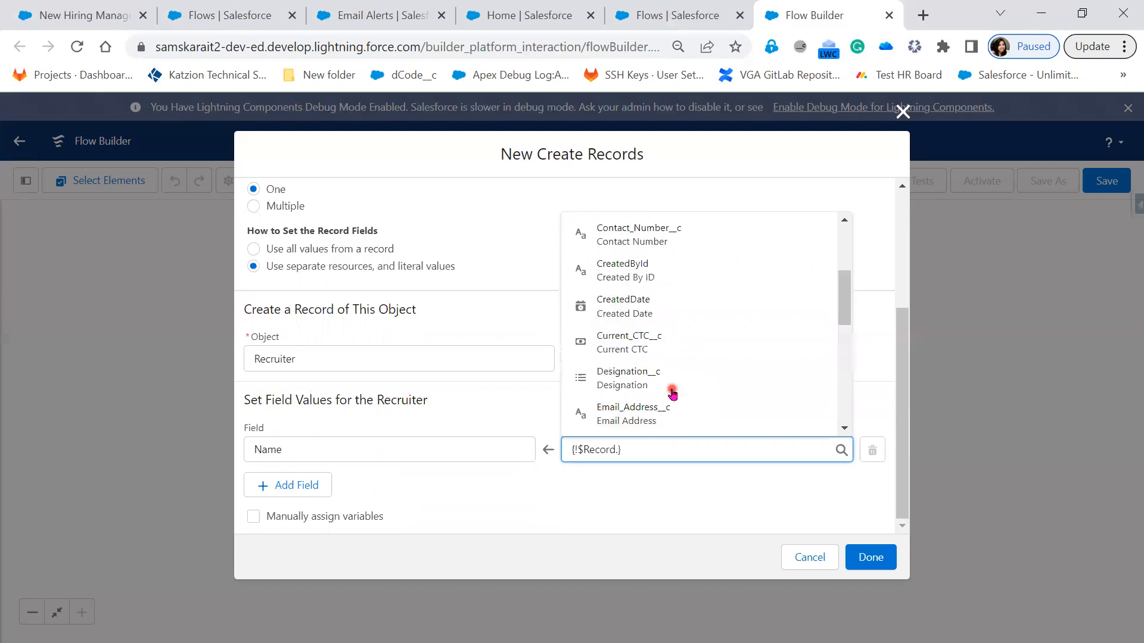
pyautogui.scroll(3, 672, 392)
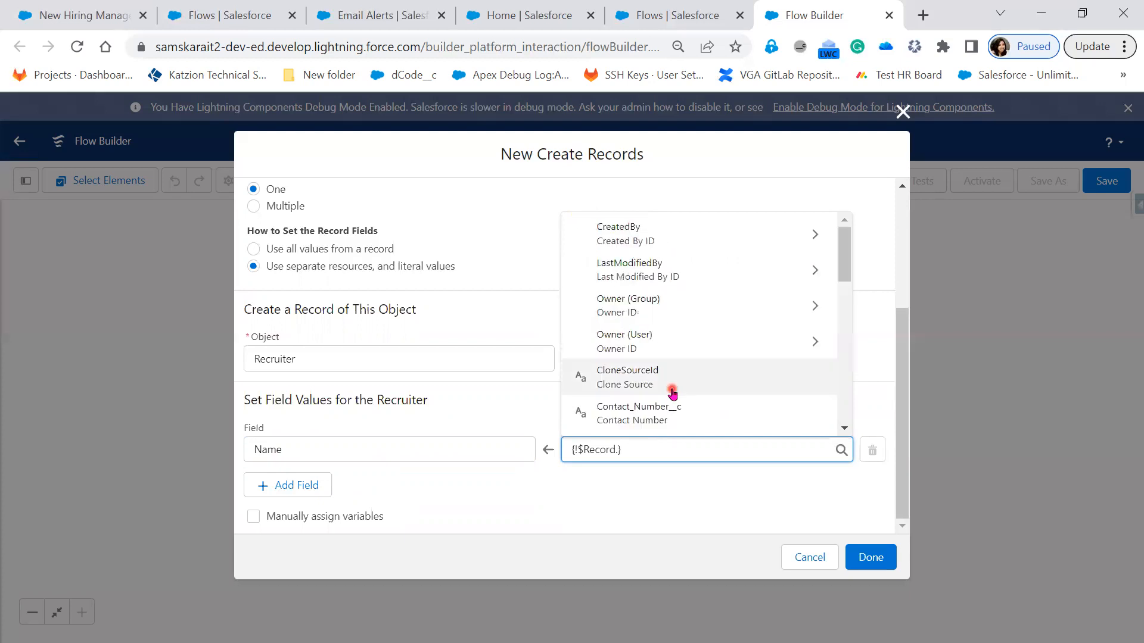
pyautogui.scroll(-3, 672, 392)
pyautogui.scroll(-3, 672, 392)
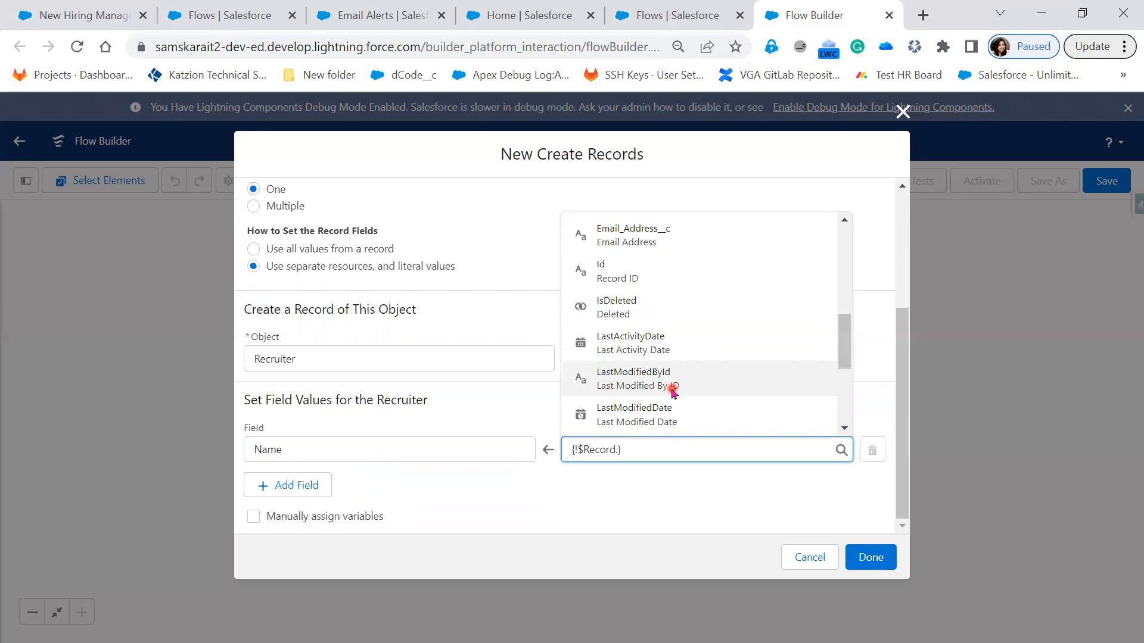
pyautogui.scroll(-3, 672, 392)
pyautogui.click(670, 347)
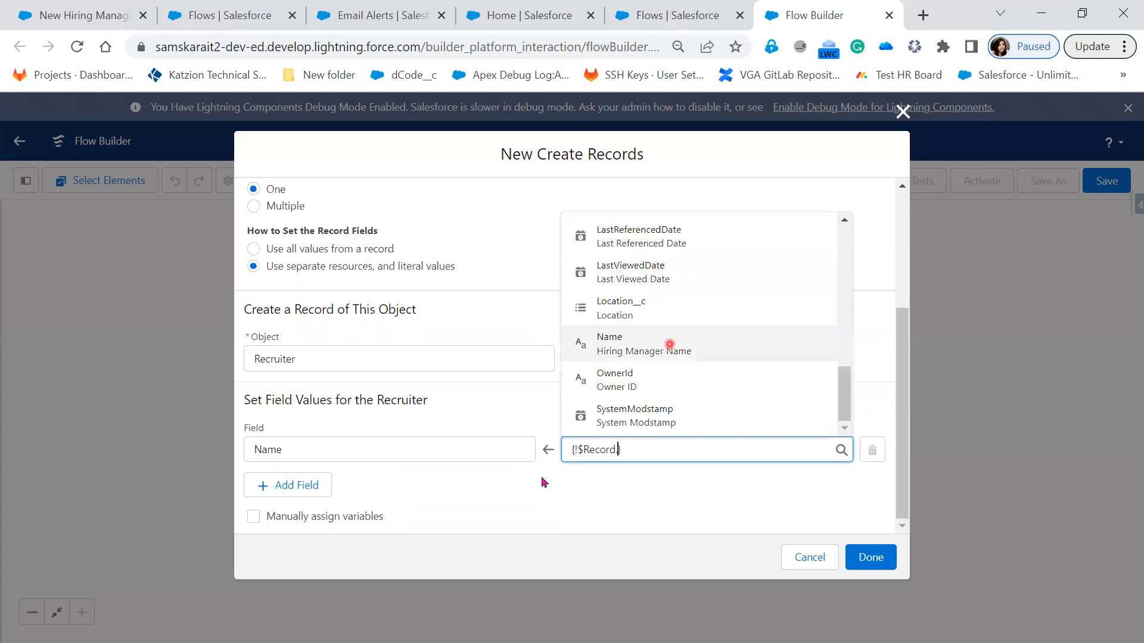
pyautogui.click(697, 489)
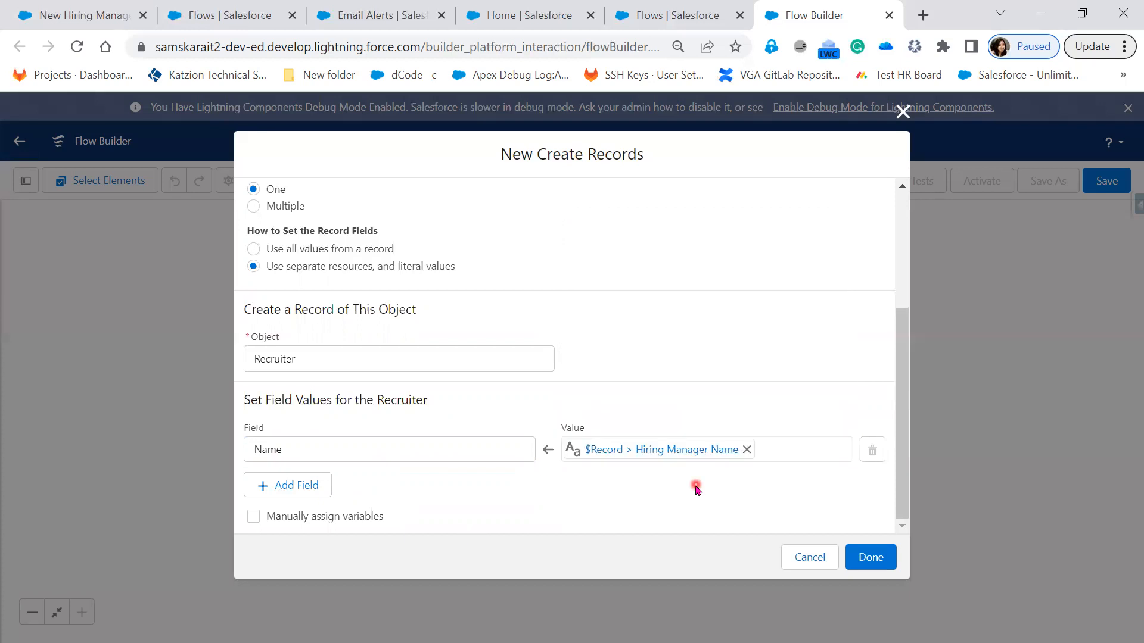
# Step: Add a second field assignment that sets the Recruiter's Designation__c to $Record > Designation
pyautogui.click(291, 494)
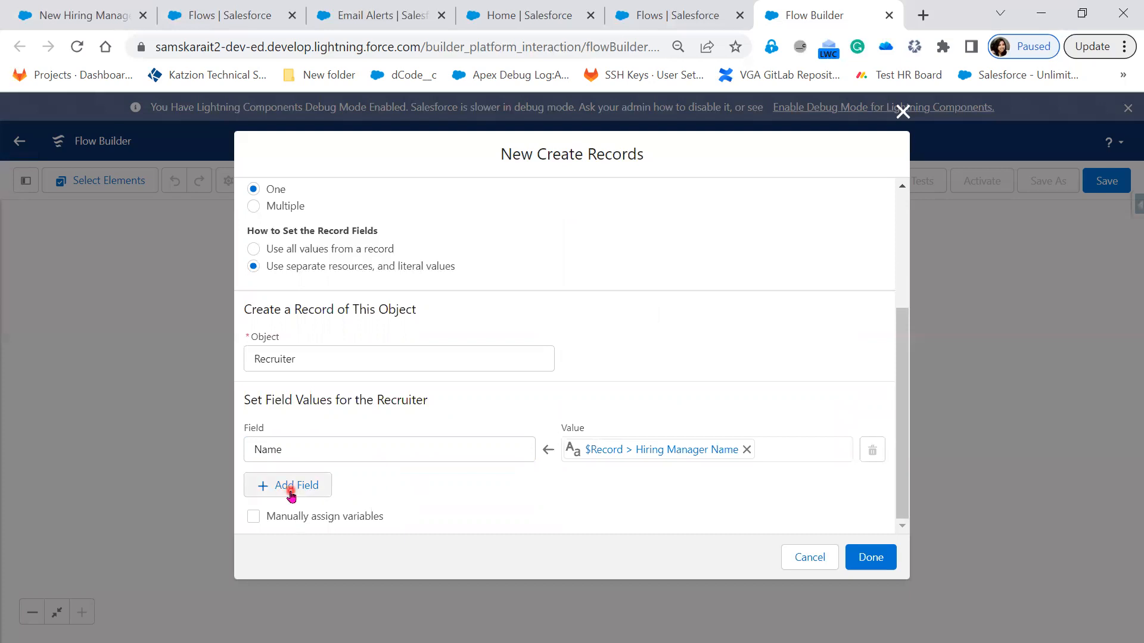
pyautogui.scroll(-1, 393, 456)
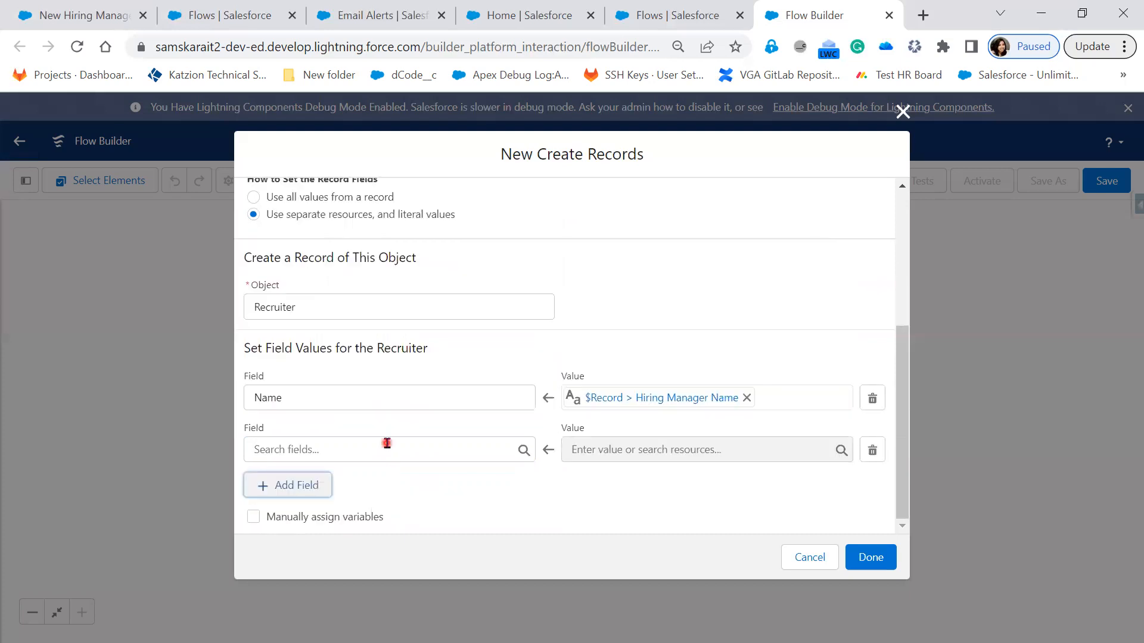
pyautogui.click(387, 444)
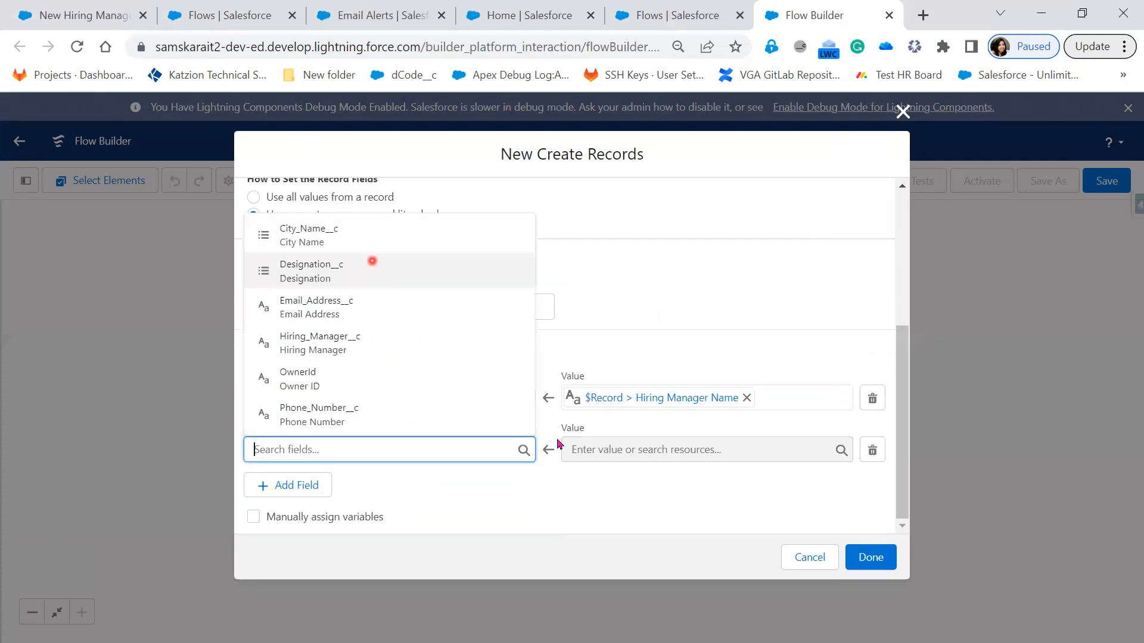
pyautogui.click(373, 261)
pyautogui.click(619, 451)
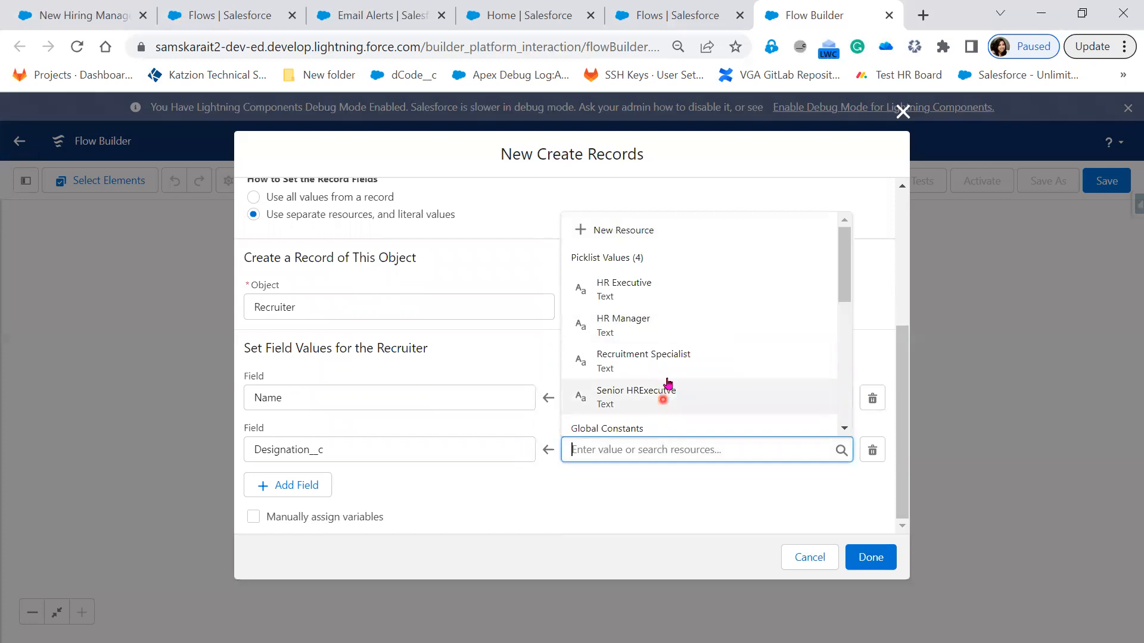
pyautogui.scroll(-3, 668, 381)
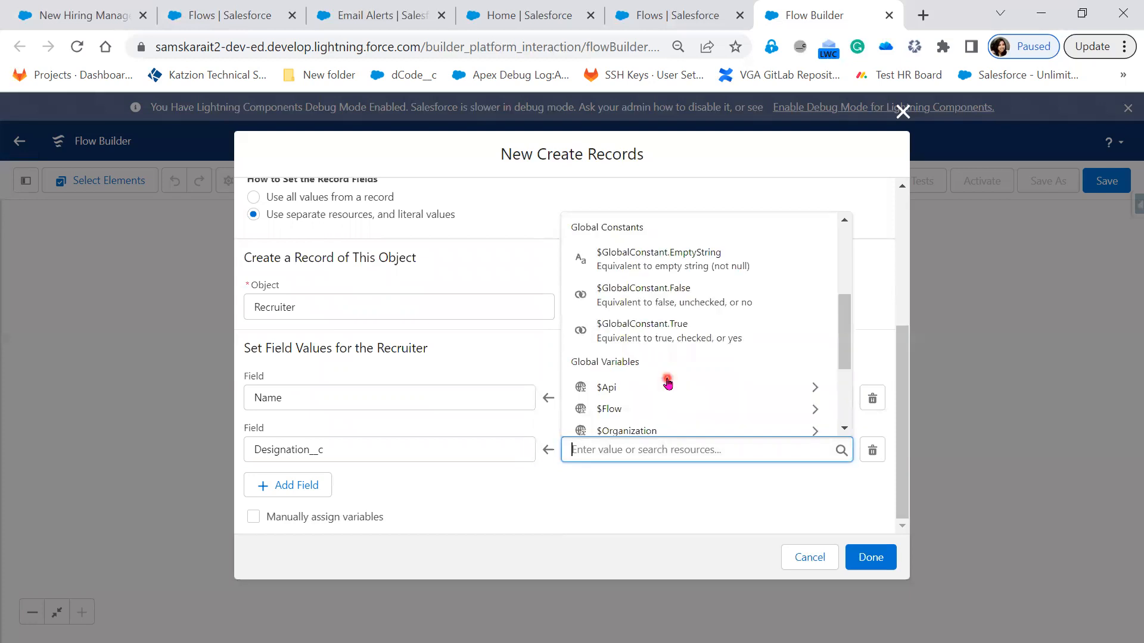
pyautogui.scroll(-2, 685, 333)
pyautogui.click(685, 333)
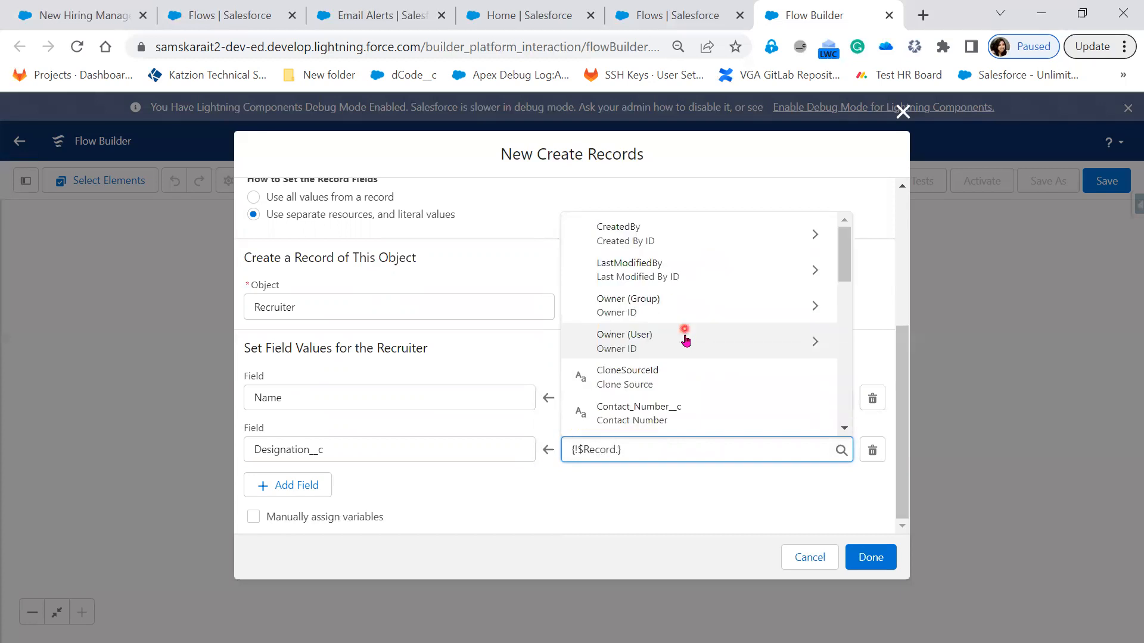
pyautogui.scroll(-1, 700, 411)
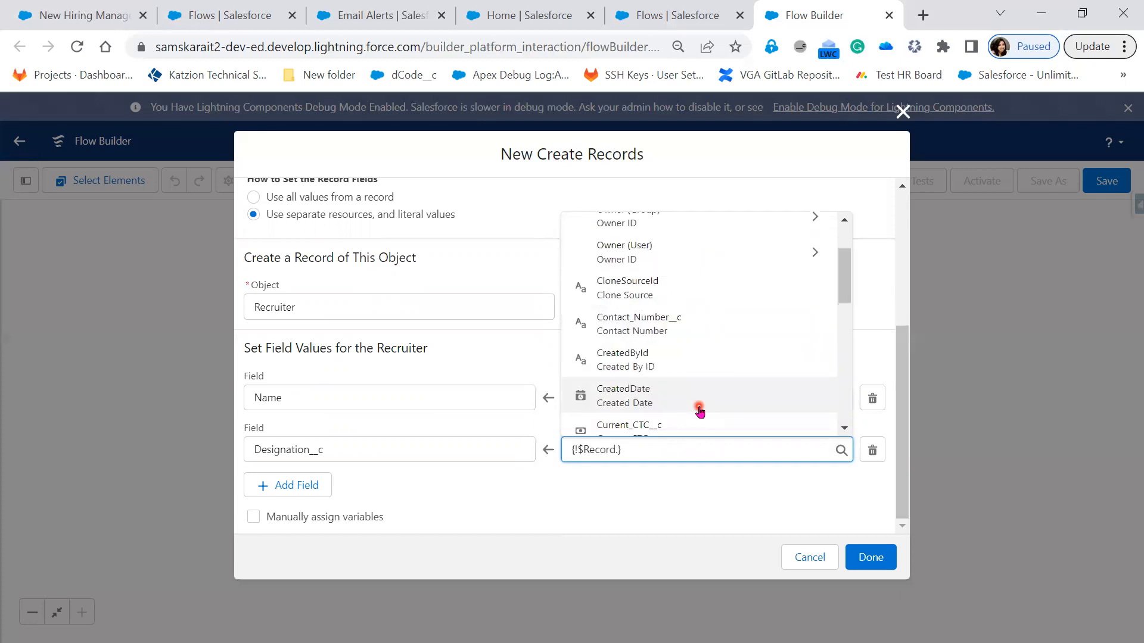
pyautogui.scroll(-1, 700, 411)
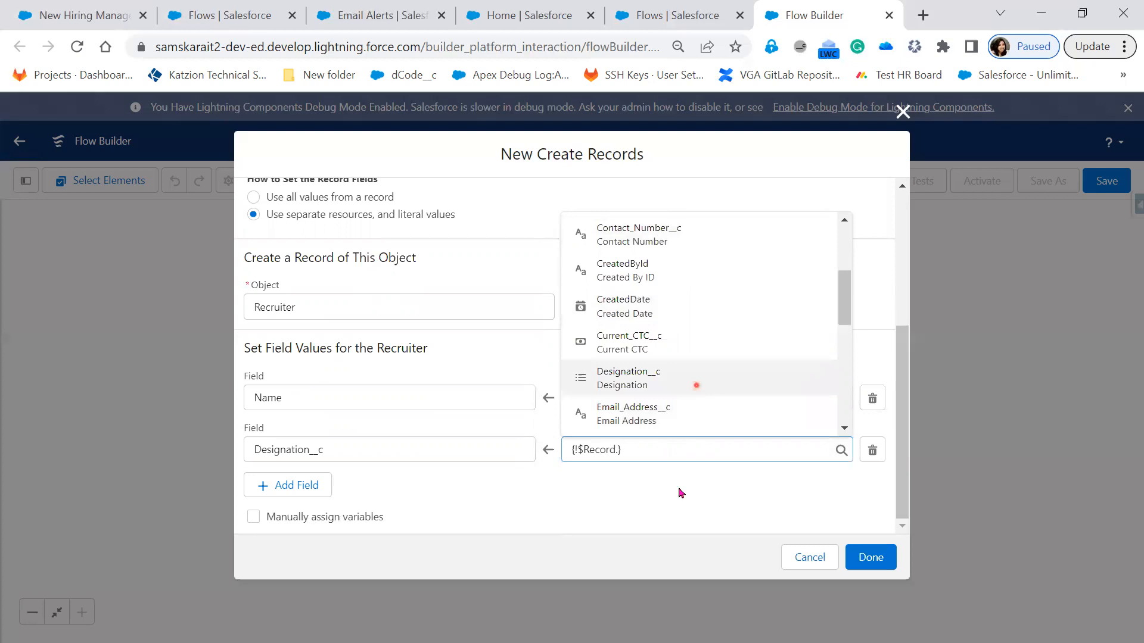
pyautogui.click(696, 385)
pyautogui.click(680, 492)
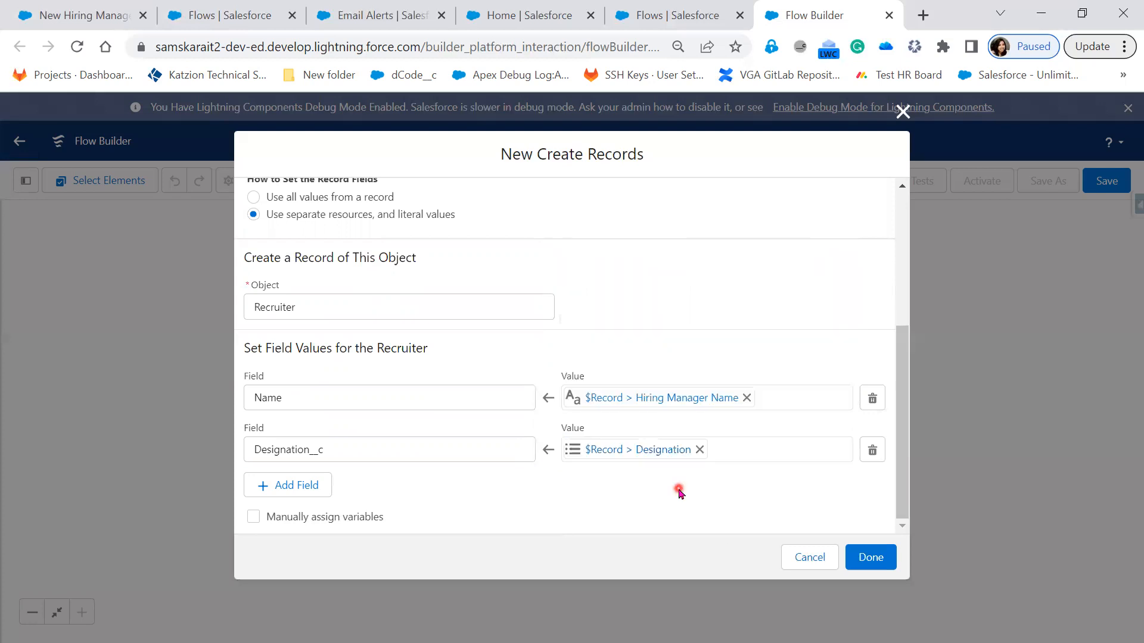
# Step: Add a third field assignment that sets the Recruiter's Email_Address__c to $Record > Email Address
pyautogui.click(299, 494)
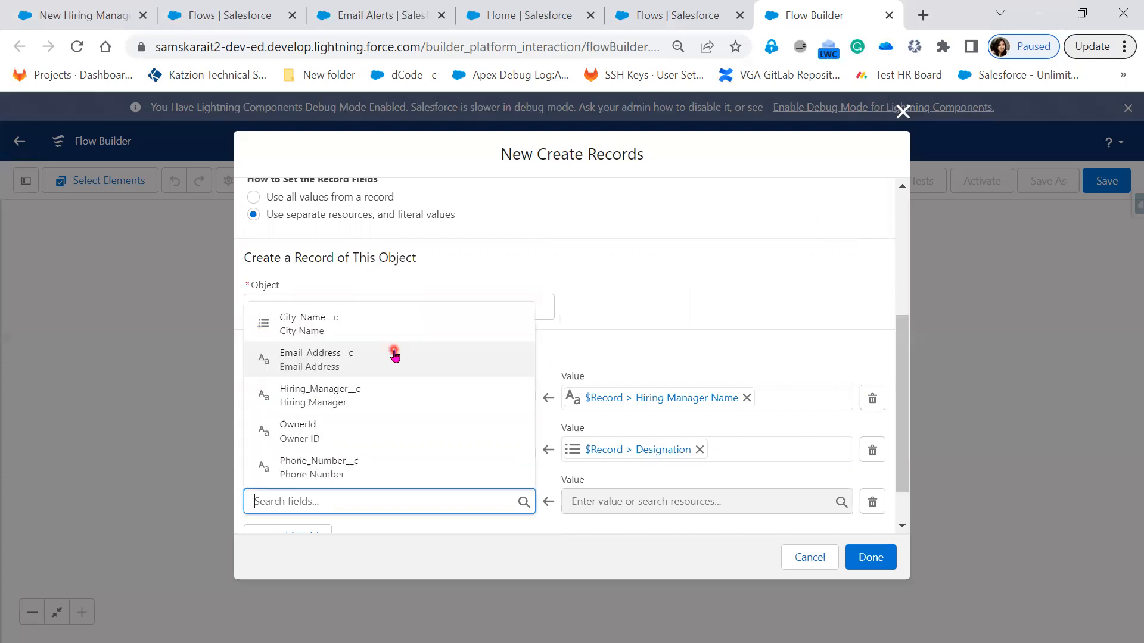
pyautogui.click(394, 350)
pyautogui.scroll(-1, 417, 465)
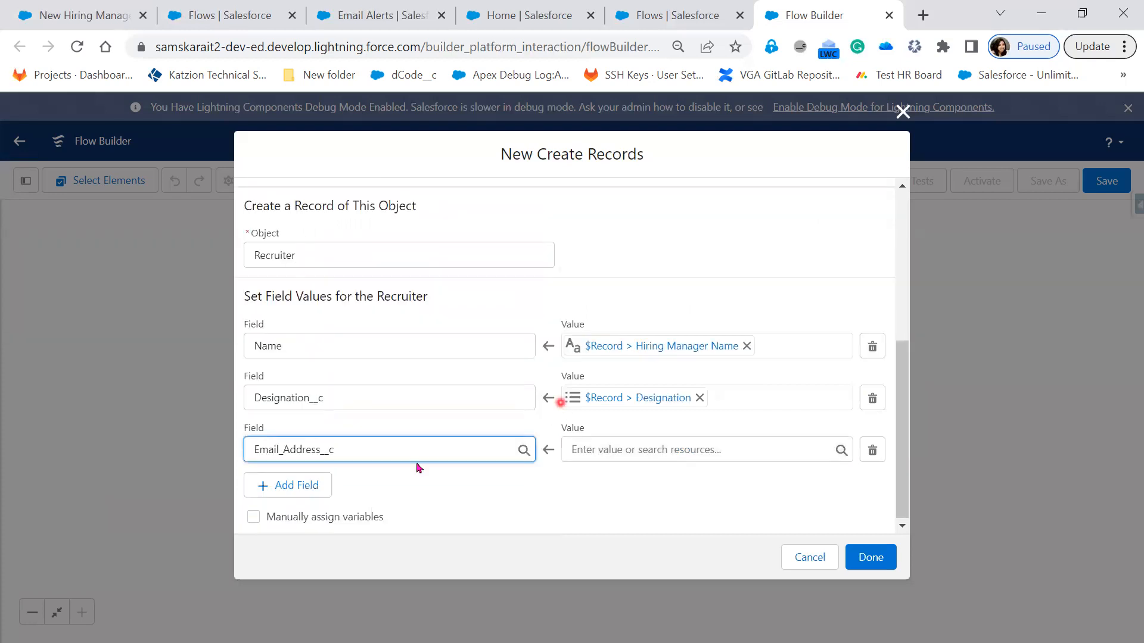
pyautogui.click(618, 441)
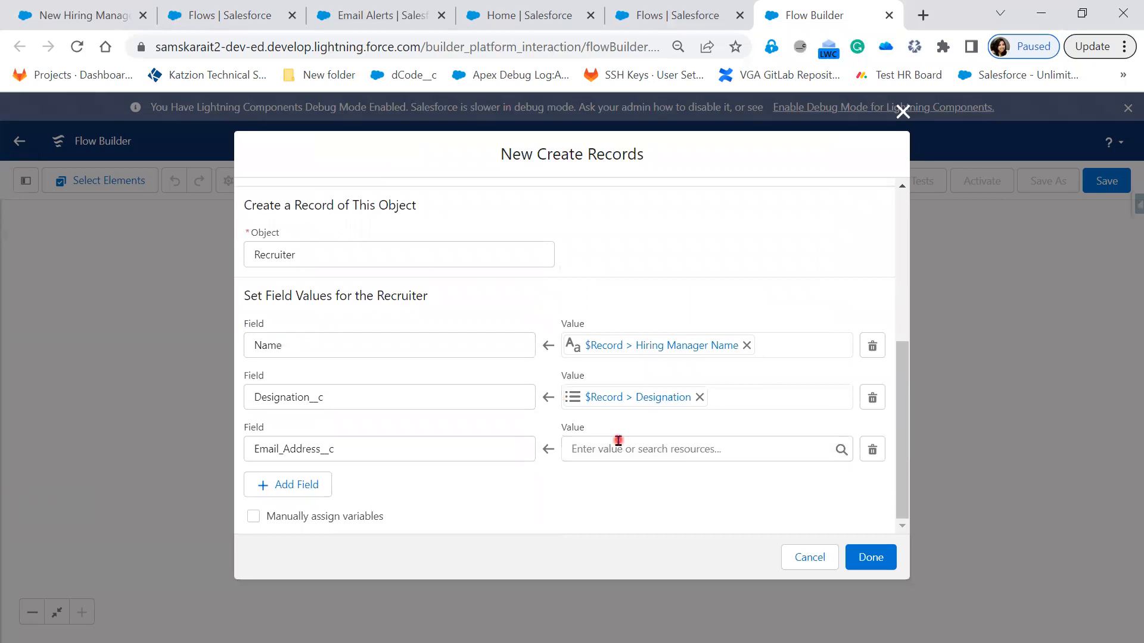
pyautogui.scroll(-3, 724, 387)
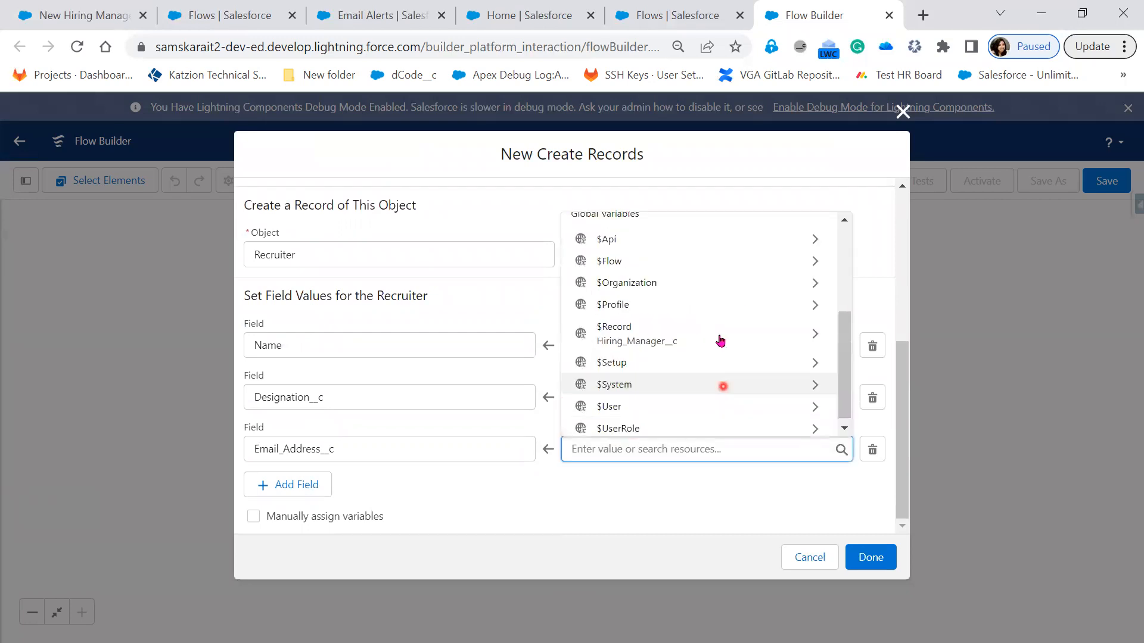
pyautogui.click(720, 341)
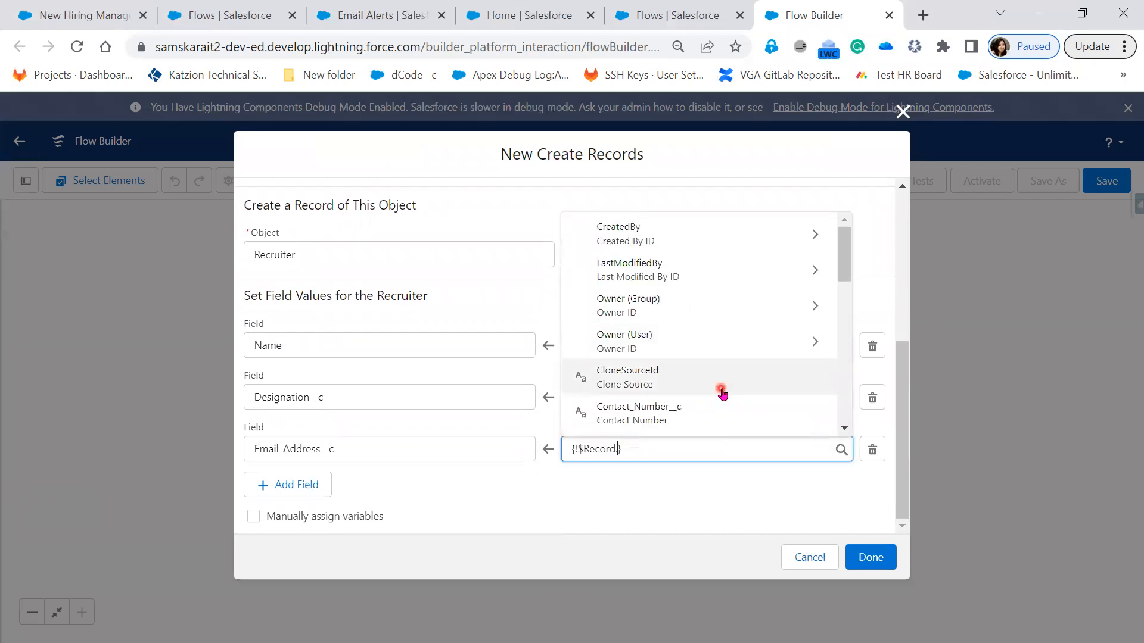
pyautogui.scroll(-2, 719, 403)
pyautogui.scroll(-2, 712, 411)
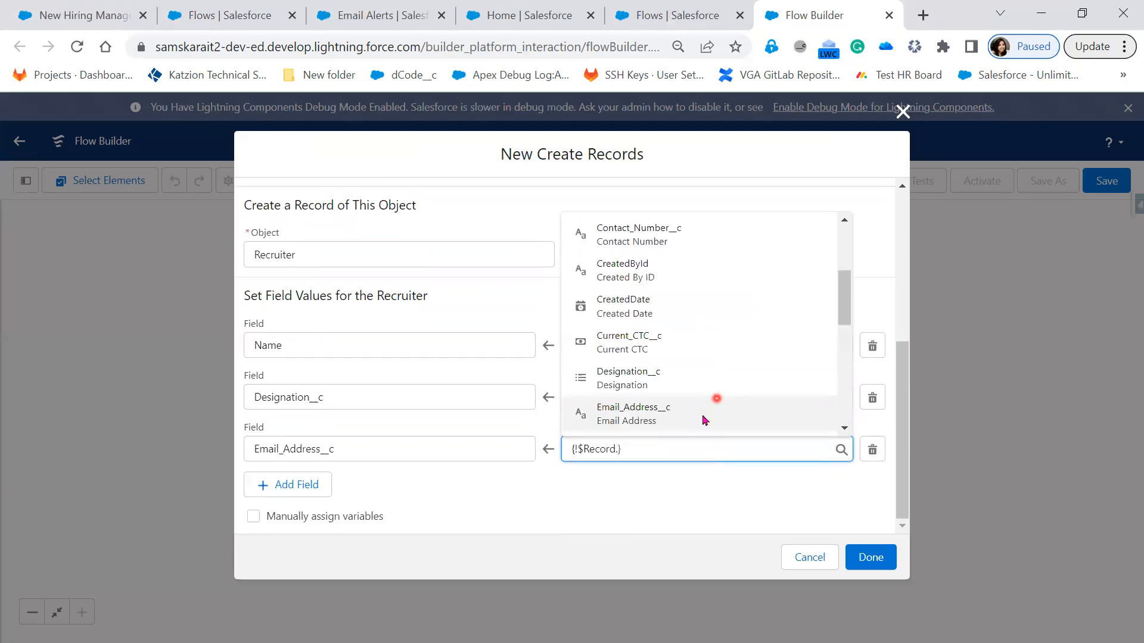
# Step: Add a fourth field assignment that sets the Recruiter's City_Name__c to $Record > Location
pyautogui.click(292, 485)
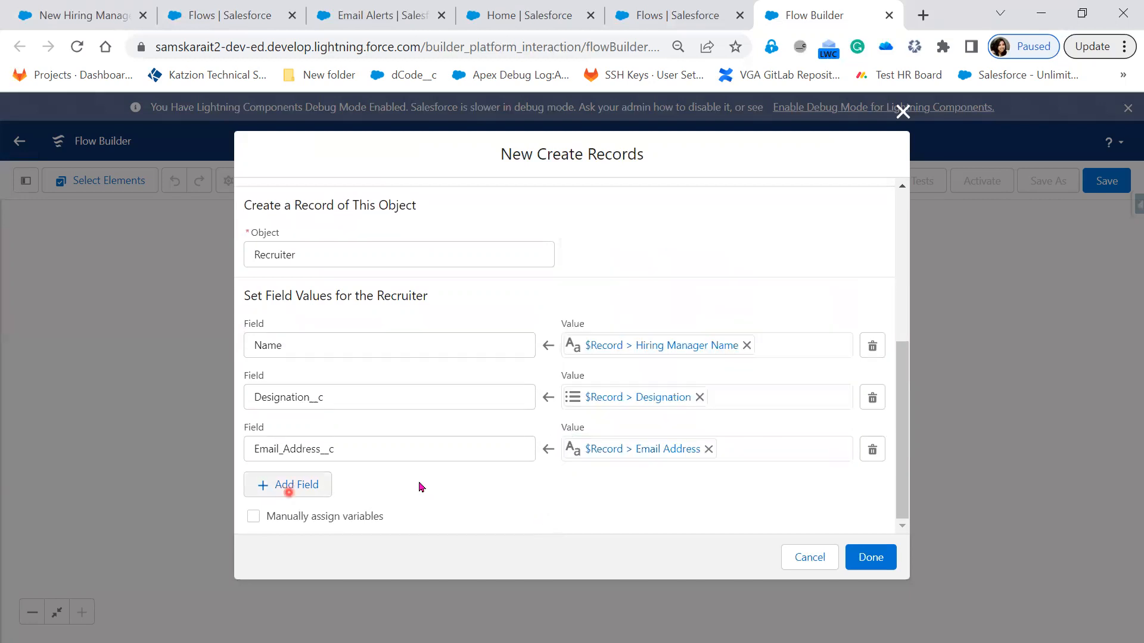
pyautogui.click(453, 478)
pyautogui.scroll(-1, 404, 449)
pyautogui.click(404, 449)
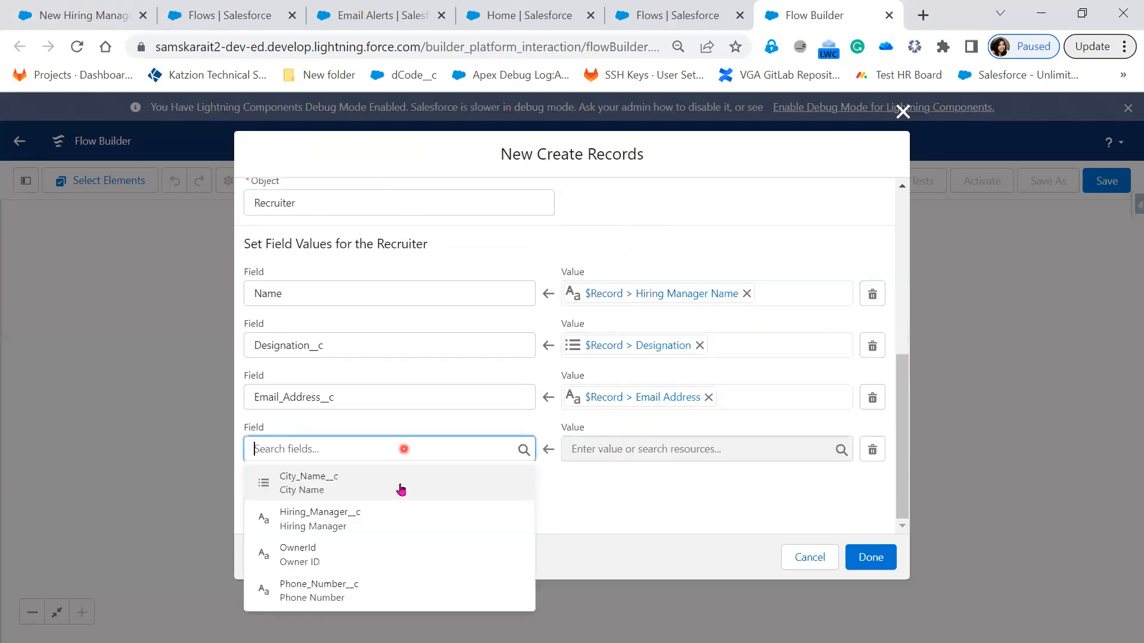
pyautogui.click(398, 483)
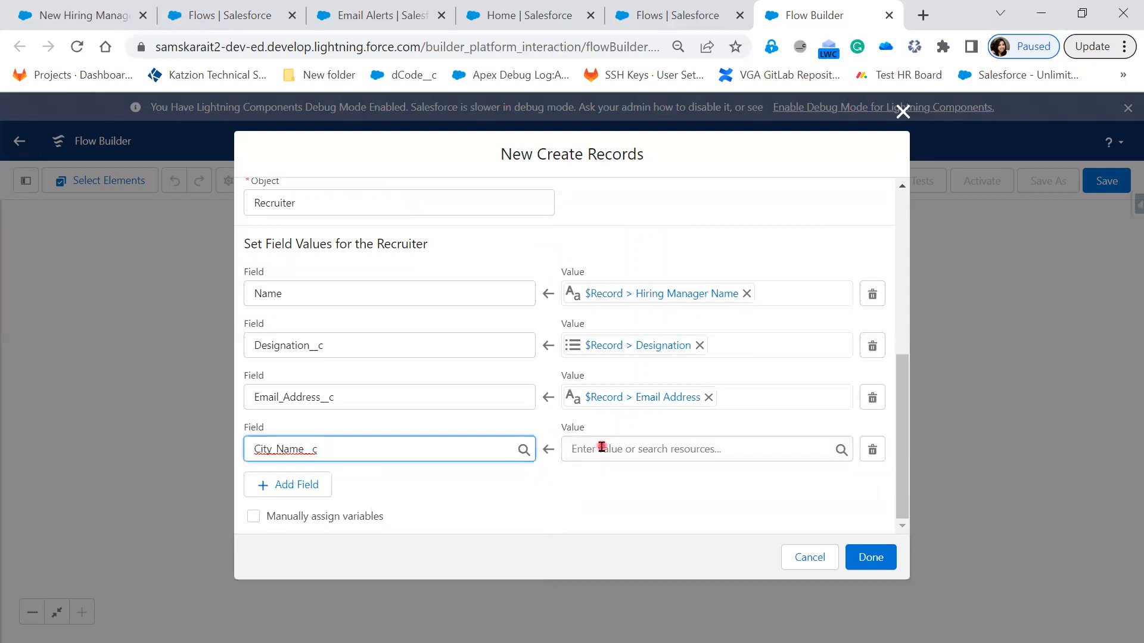
pyautogui.click(602, 448)
pyautogui.scroll(-2, 685, 397)
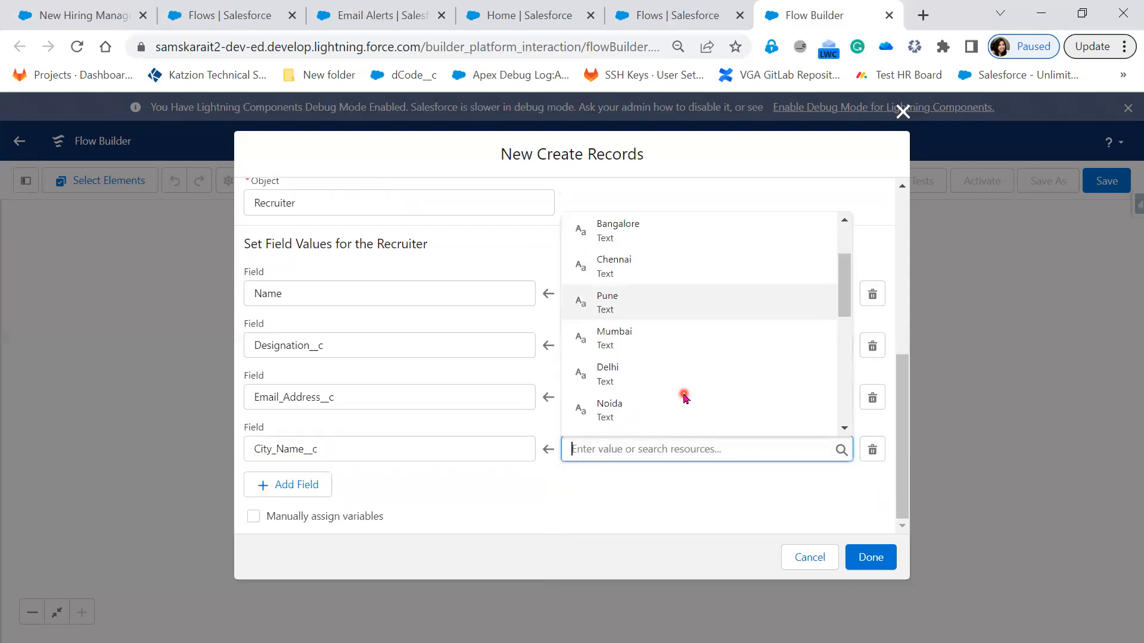
pyautogui.scroll(2, 659, 299)
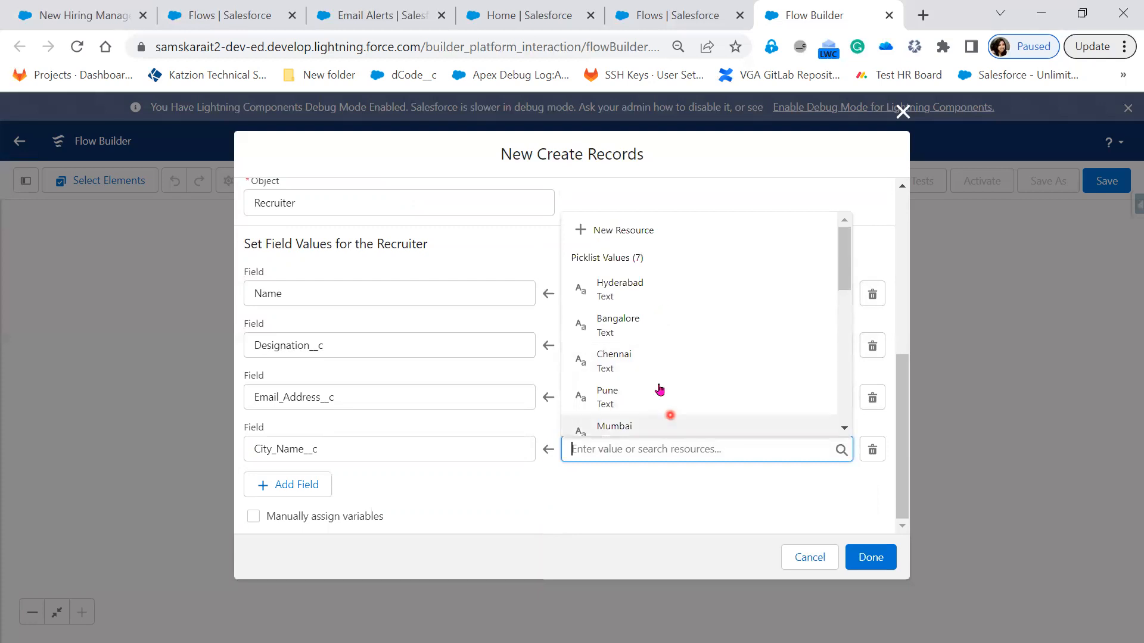
pyautogui.scroll(-3, 663, 399)
pyautogui.scroll(-3, 666, 375)
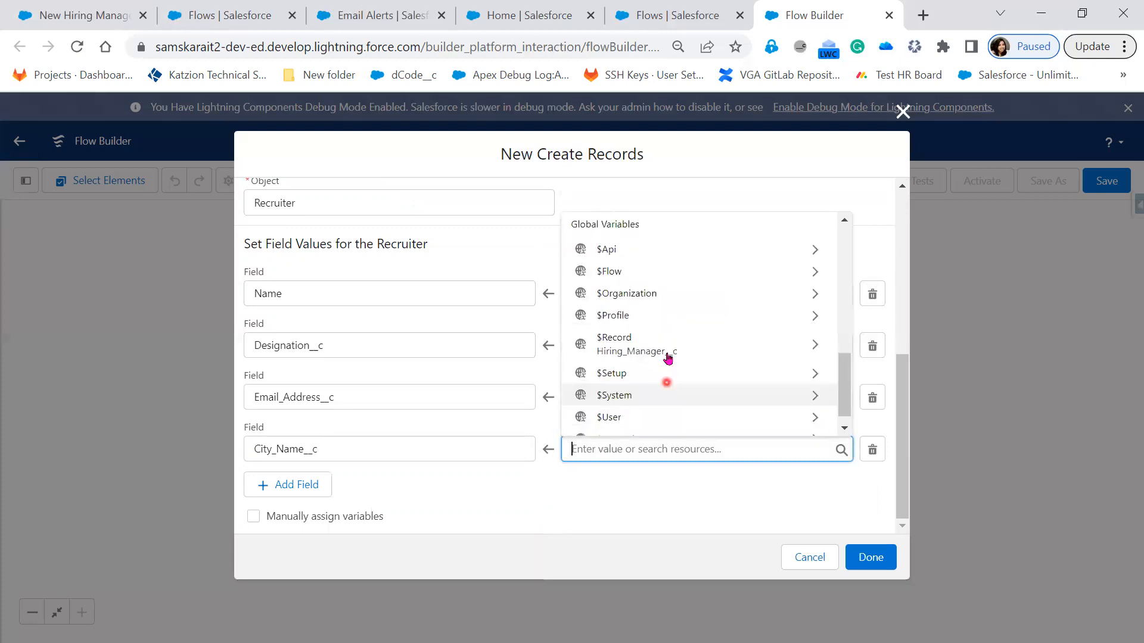
pyautogui.click(667, 352)
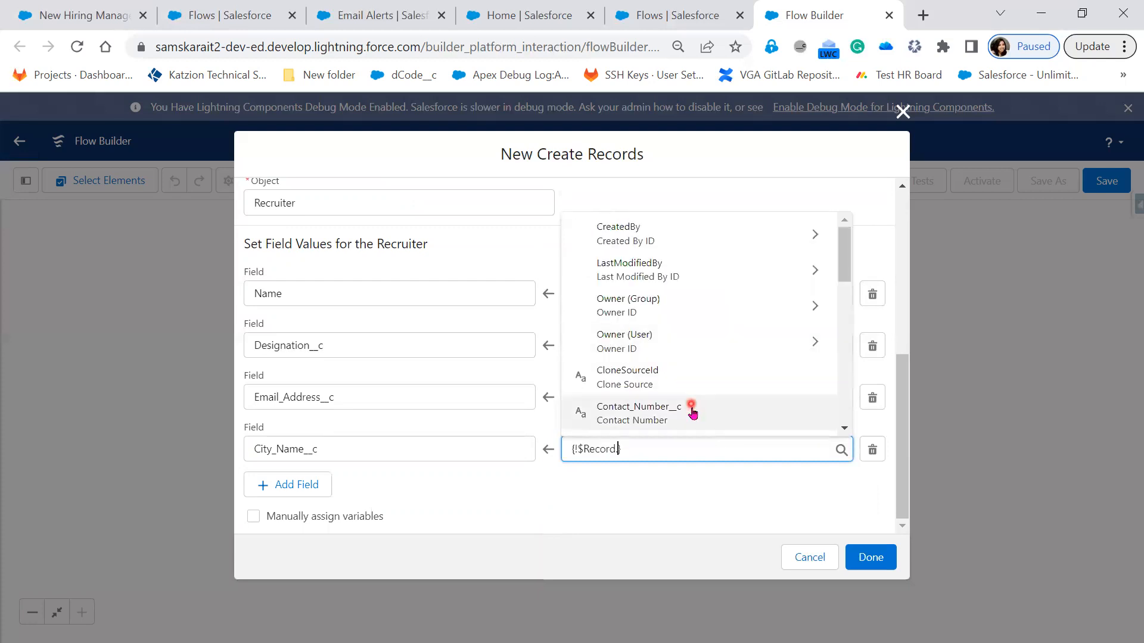
pyautogui.scroll(-1, 692, 411)
pyautogui.scroll(-1, 692, 411)
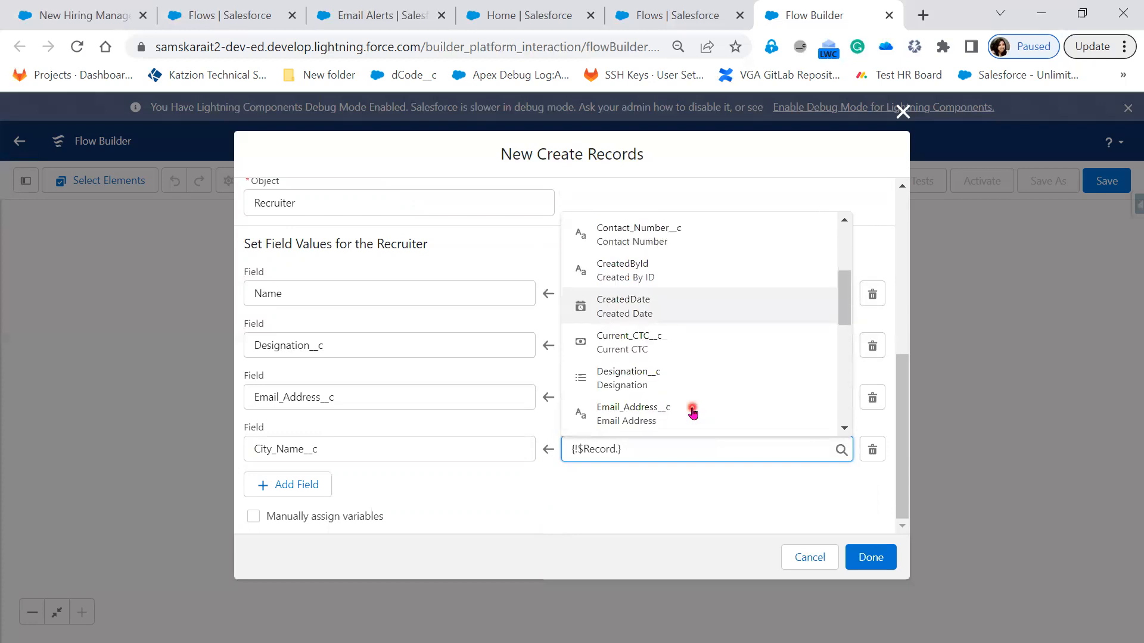
pyautogui.scroll(-1, 693, 412)
pyautogui.scroll(-1, 692, 411)
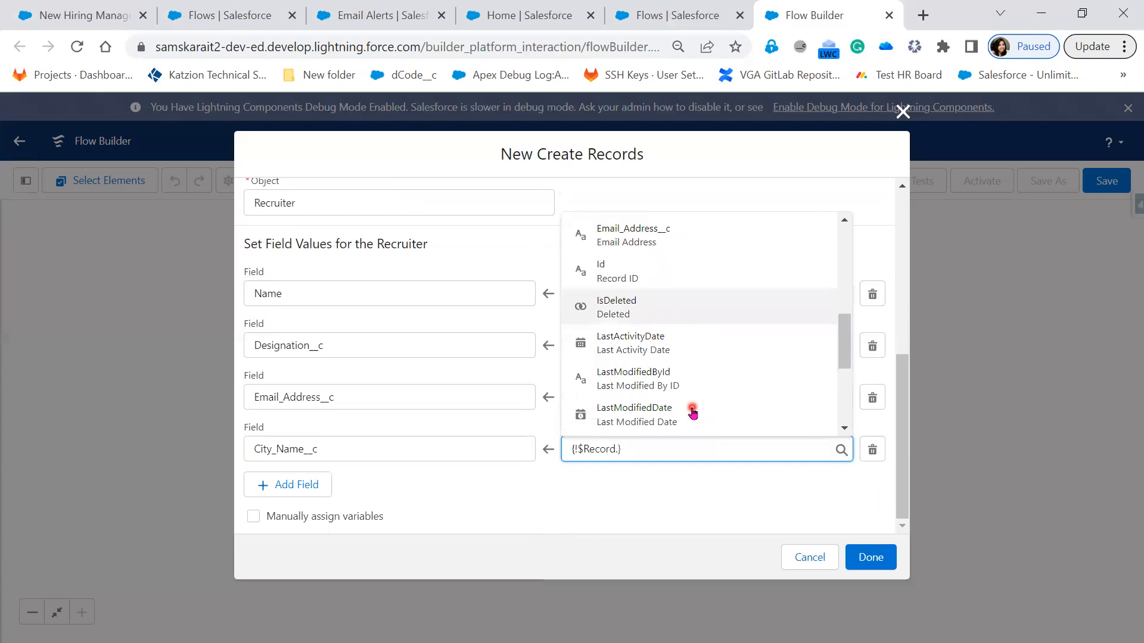
pyautogui.scroll(-1, 693, 411)
pyautogui.scroll(-1, 681, 360)
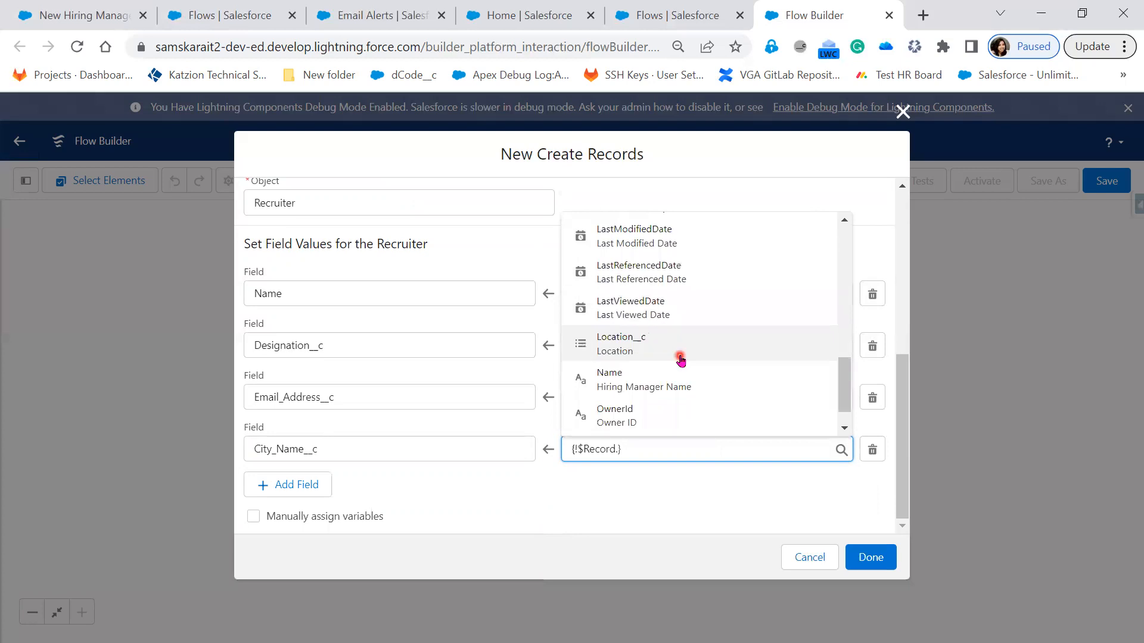
pyautogui.click(681, 357)
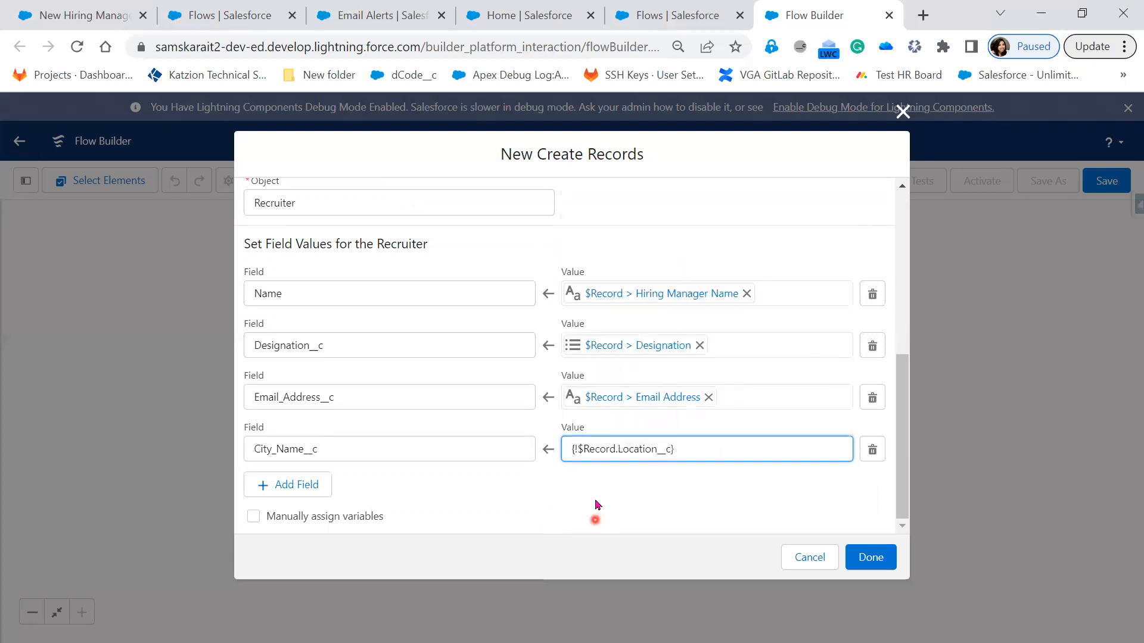
# Step: Add a fifth field assignment that sets the Recruiter's Phone_Number__c to $Record > Contact Number
pyautogui.click(294, 482)
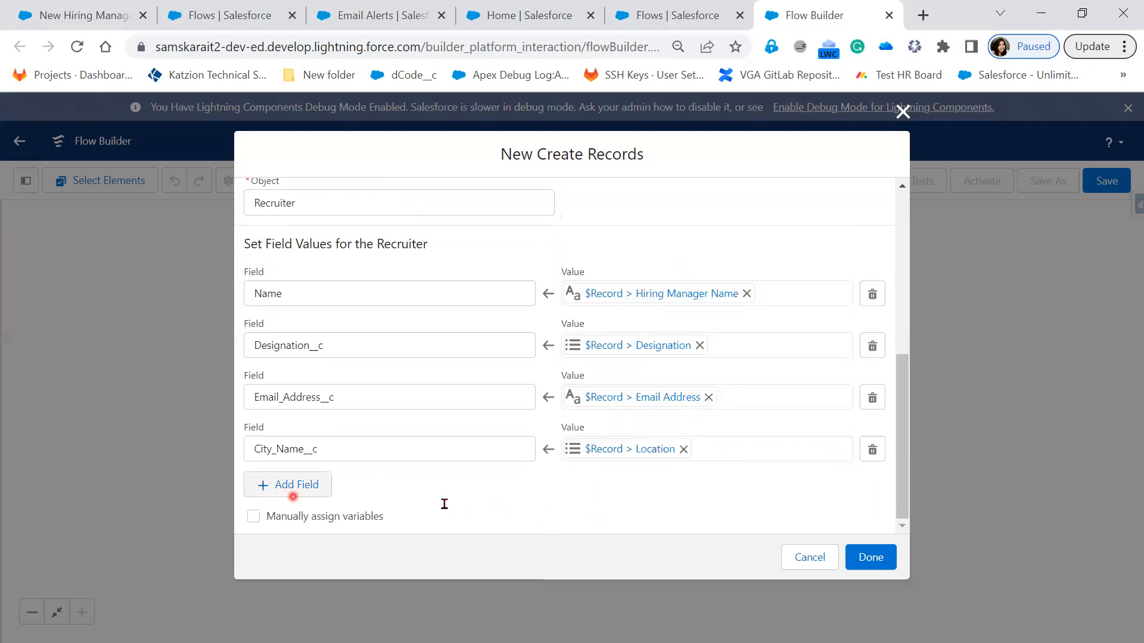
pyautogui.scroll(-1, 390, 448)
pyautogui.click(389, 448)
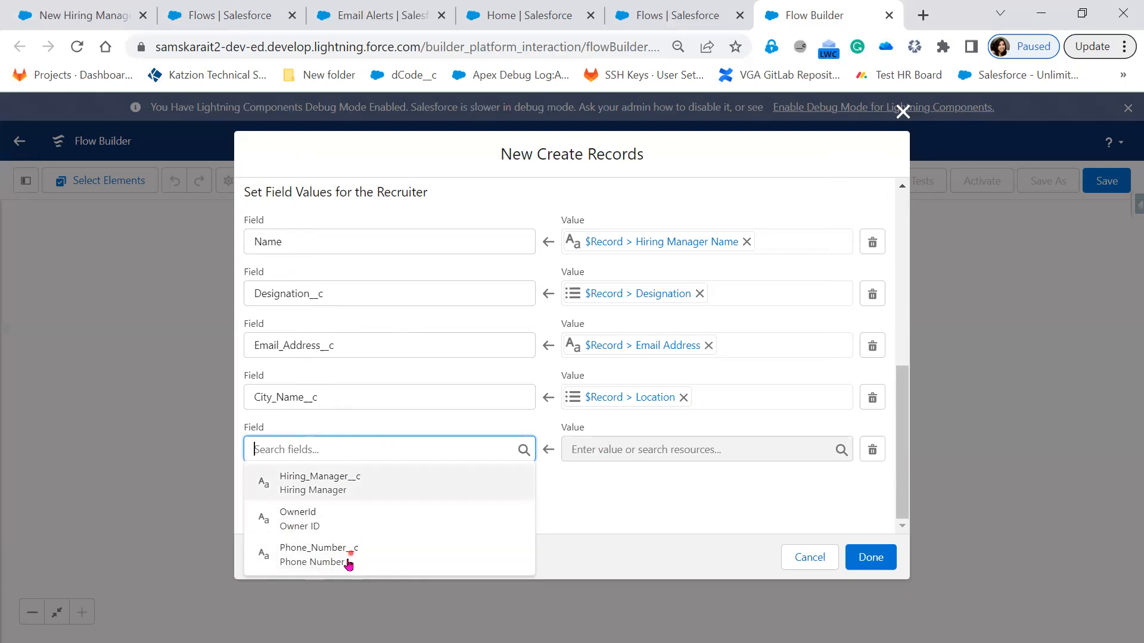
pyautogui.click(314, 555)
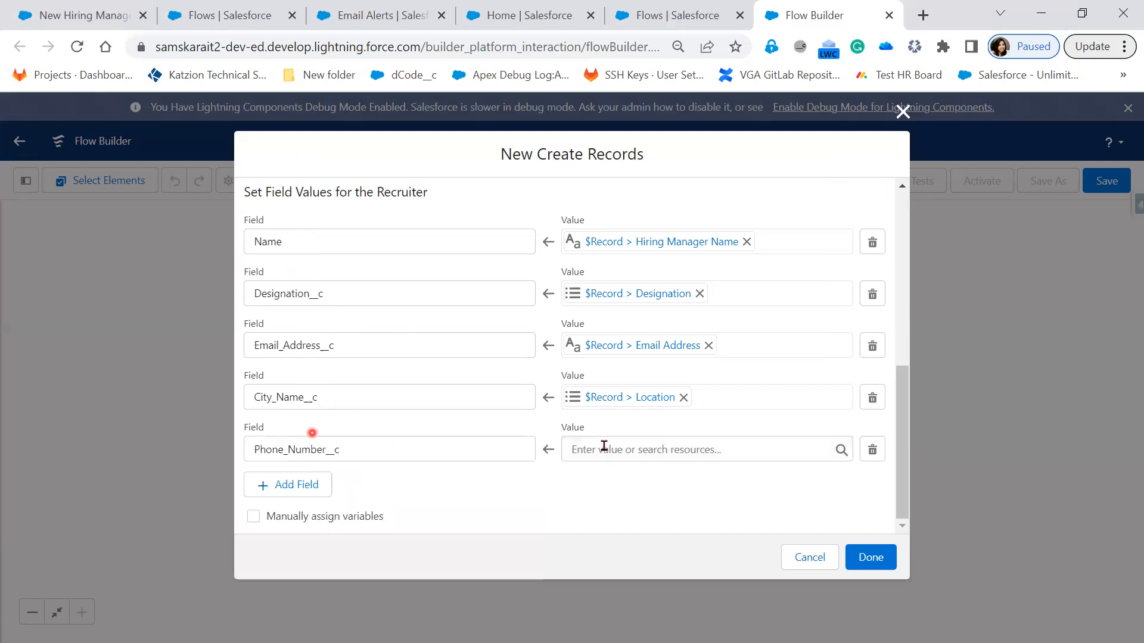
pyautogui.click(604, 448)
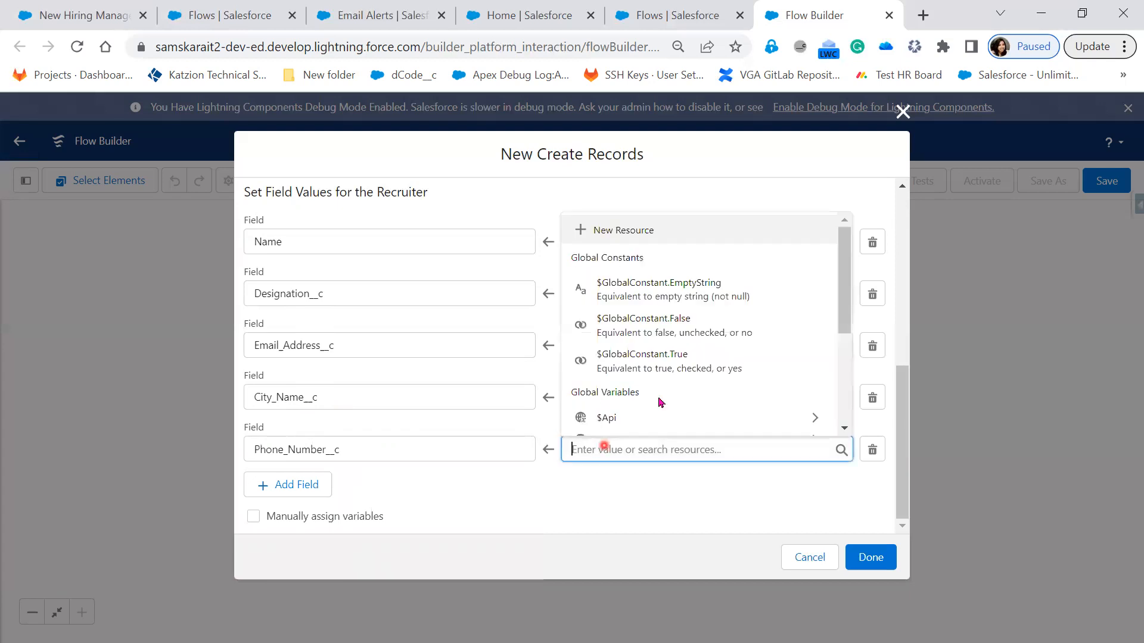
pyautogui.scroll(-3, 669, 338)
pyautogui.click(669, 338)
pyautogui.scroll(-1, 675, 393)
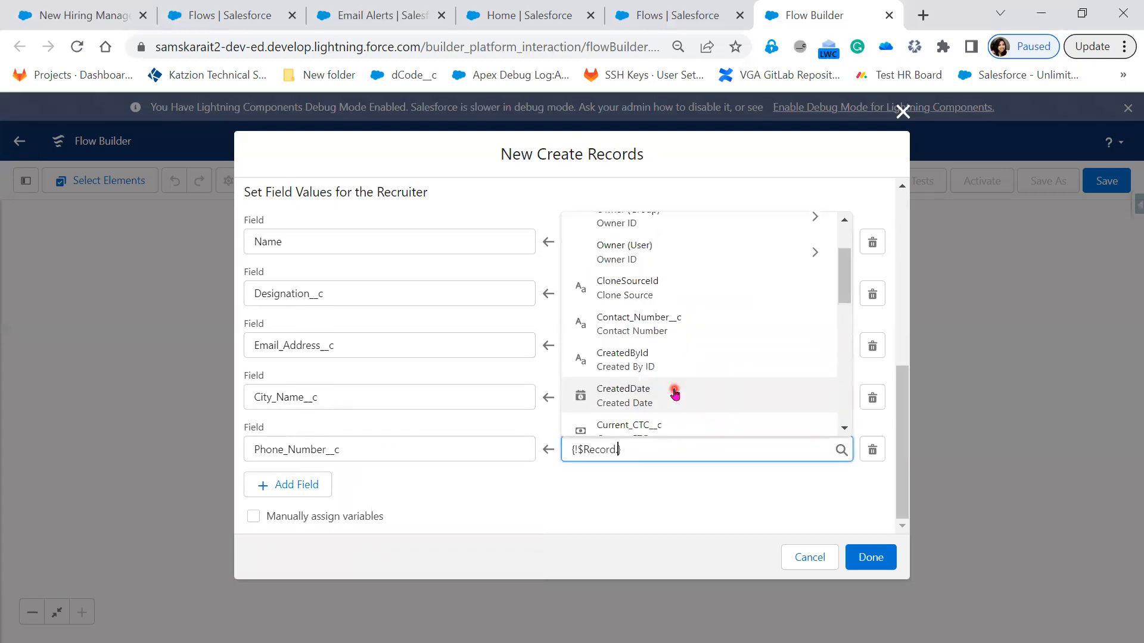
pyautogui.scroll(-1, 675, 393)
pyautogui.scroll(-3, 675, 393)
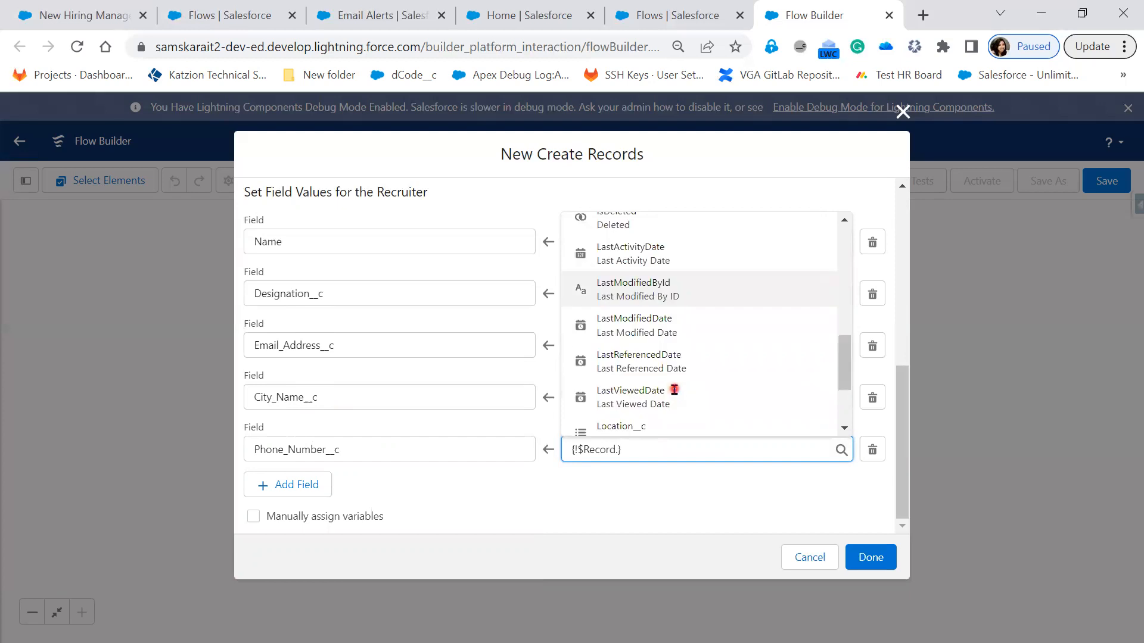
pyautogui.scroll(-1, 675, 393)
pyautogui.scroll(3, 674, 393)
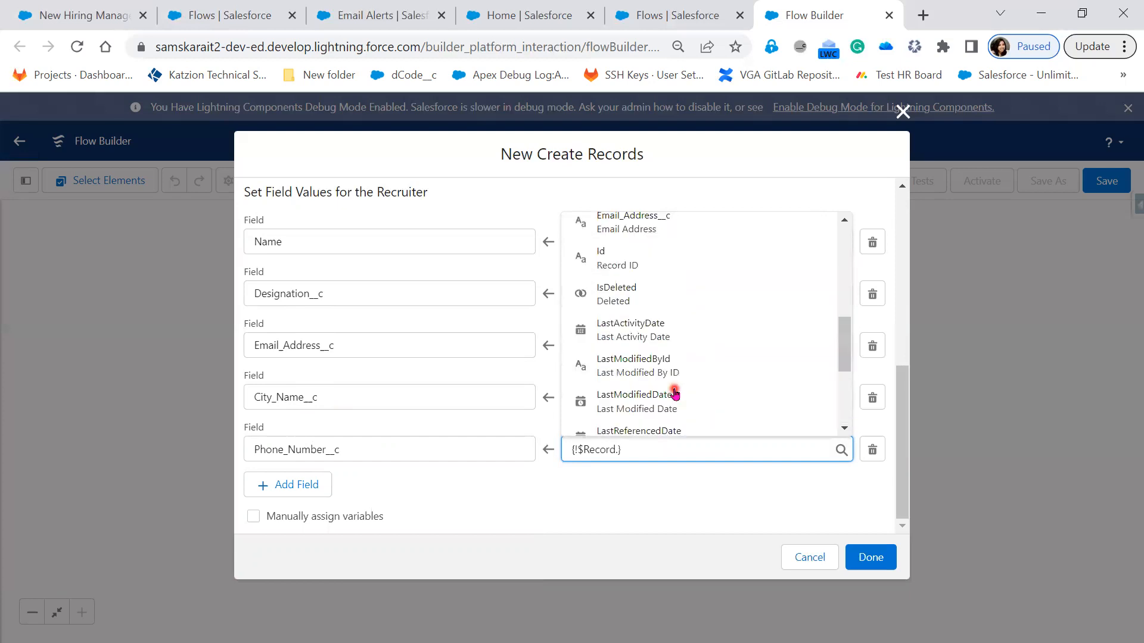
pyautogui.scroll(3, 675, 393)
pyautogui.scroll(2, 675, 393)
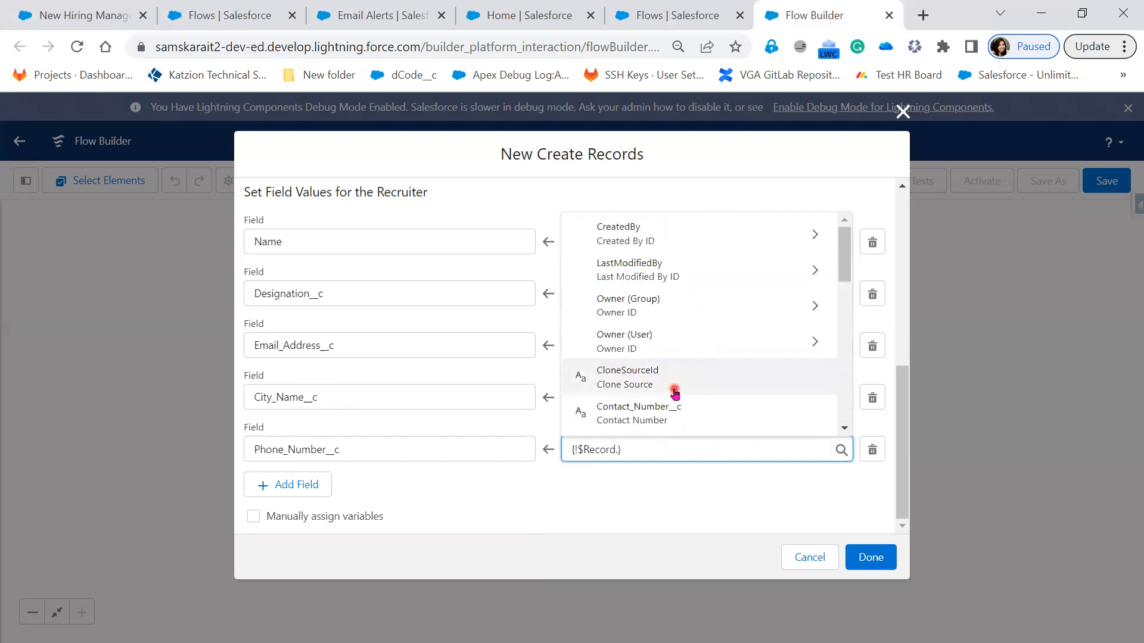
pyautogui.scroll(-3, 675, 393)
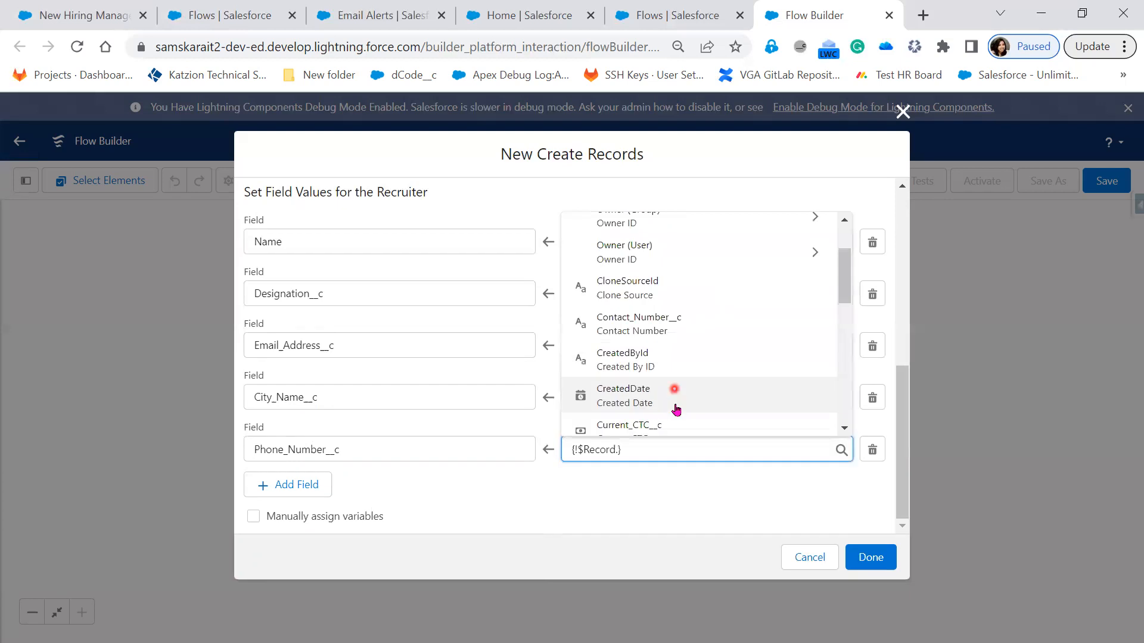
pyautogui.click(684, 318)
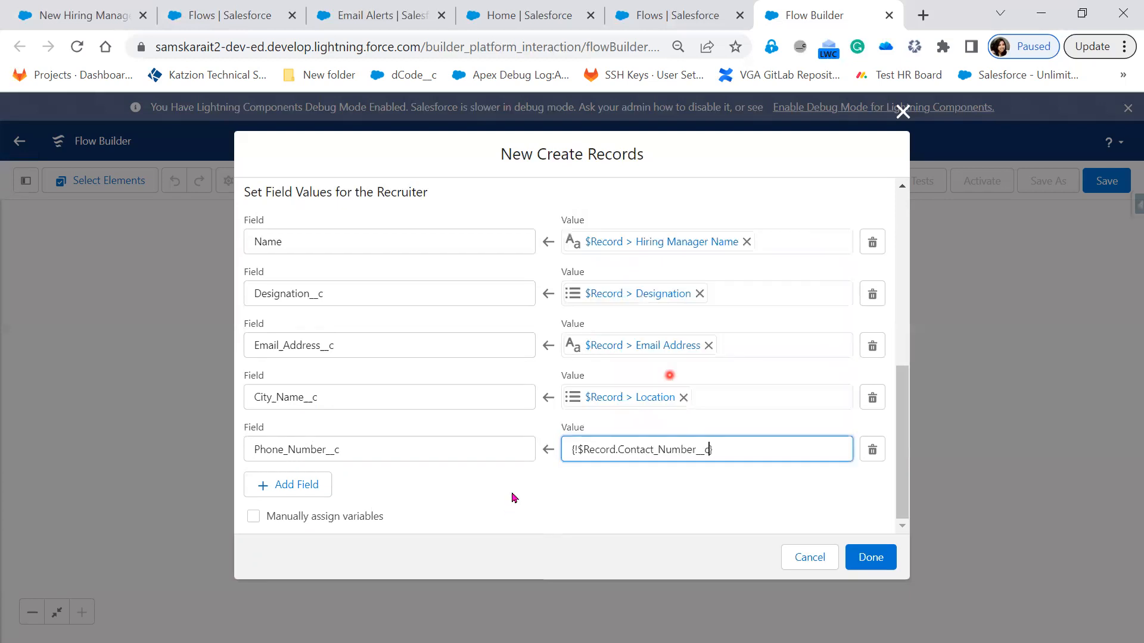
# Step: Add a sixth field assignment that sets the Recruiter's Hiring_Manager__c to $Record > Record ID, and finish the Create Records element
pyautogui.click(266, 490)
pyautogui.click(358, 497)
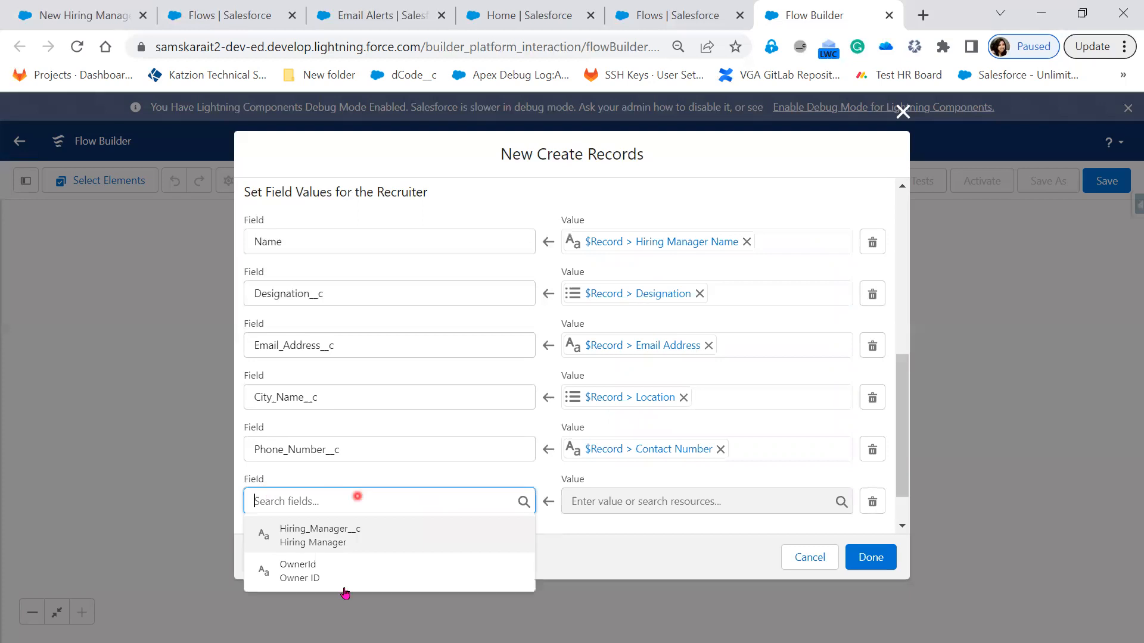
pyautogui.click(377, 543)
pyautogui.click(585, 443)
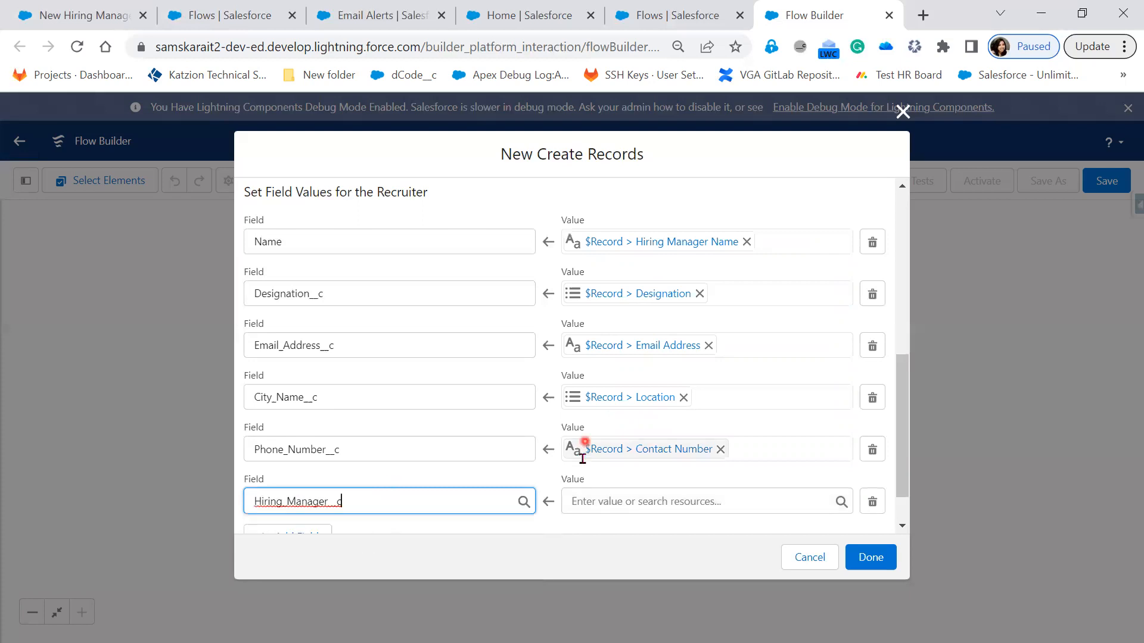
pyautogui.scroll(-1, 585, 443)
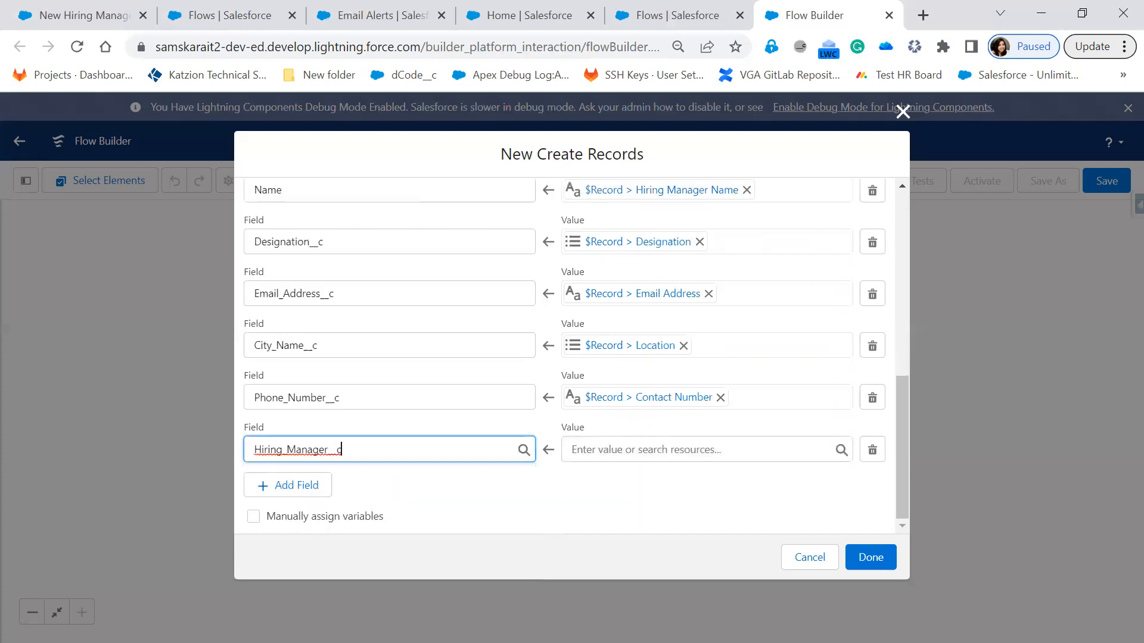
pyautogui.click(659, 453)
pyautogui.click(662, 445)
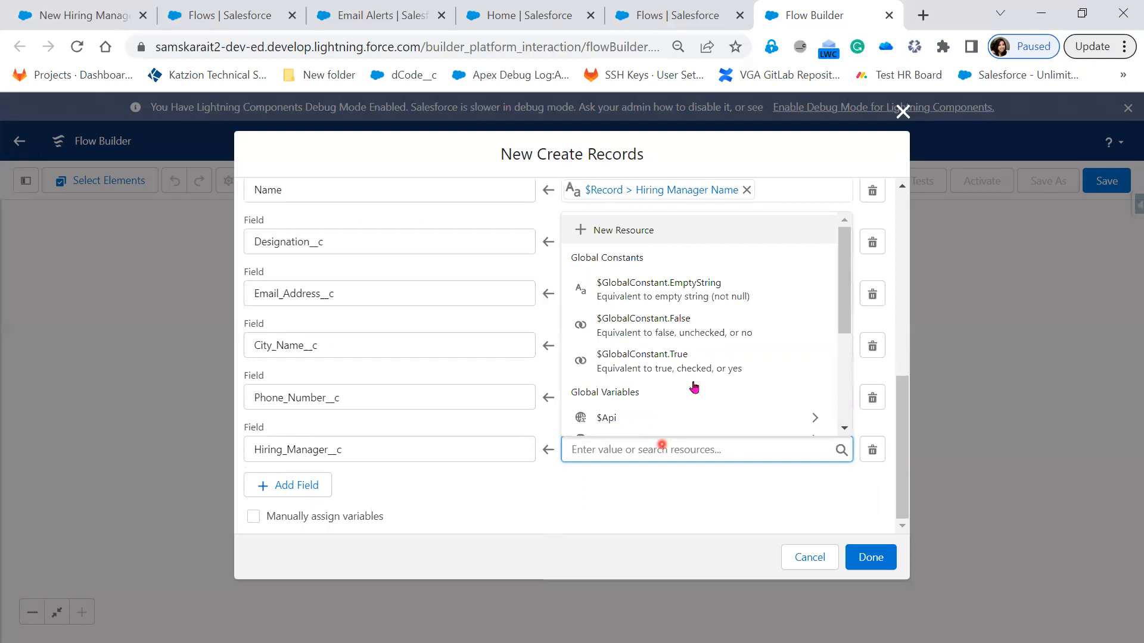
pyautogui.scroll(-3, 698, 364)
pyautogui.click(700, 343)
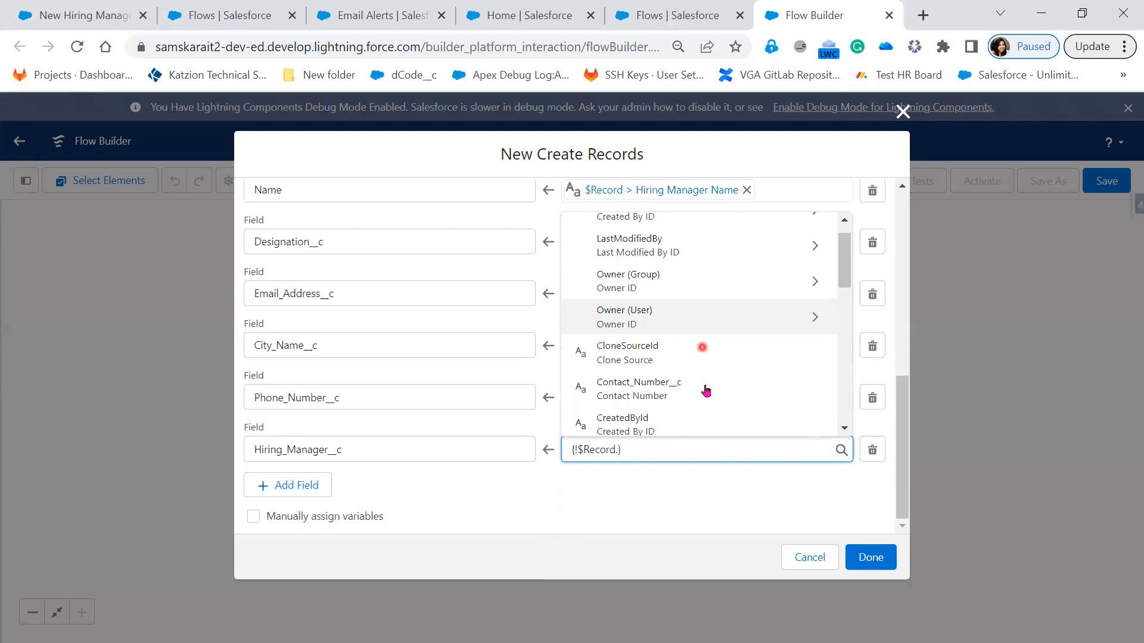
pyautogui.scroll(-5, 707, 391)
pyautogui.click(655, 276)
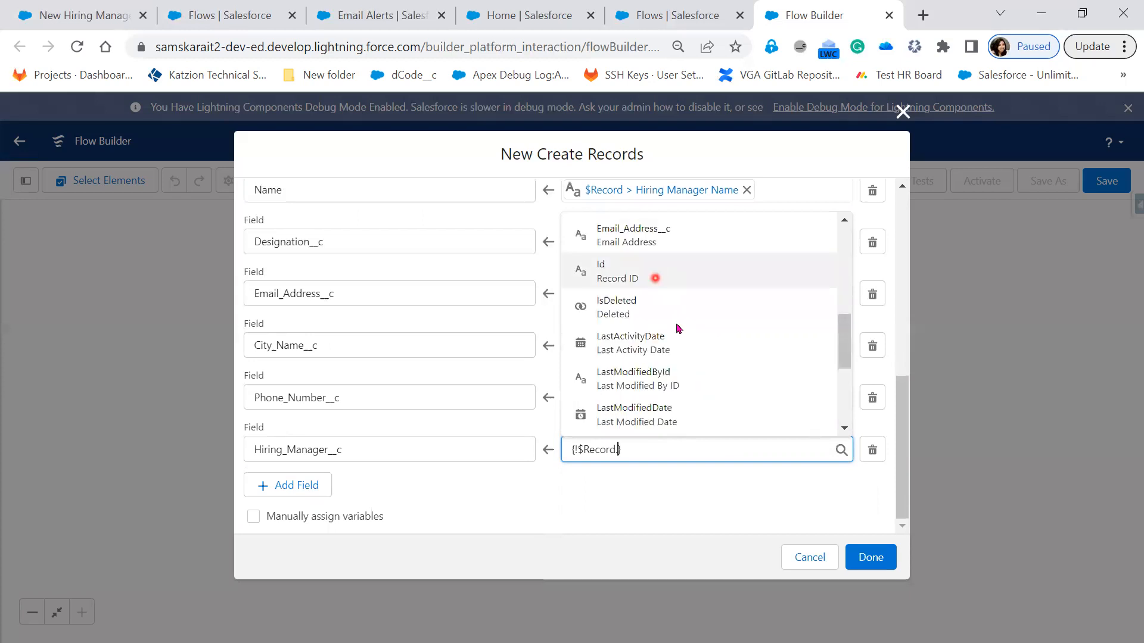
pyautogui.click(564, 539)
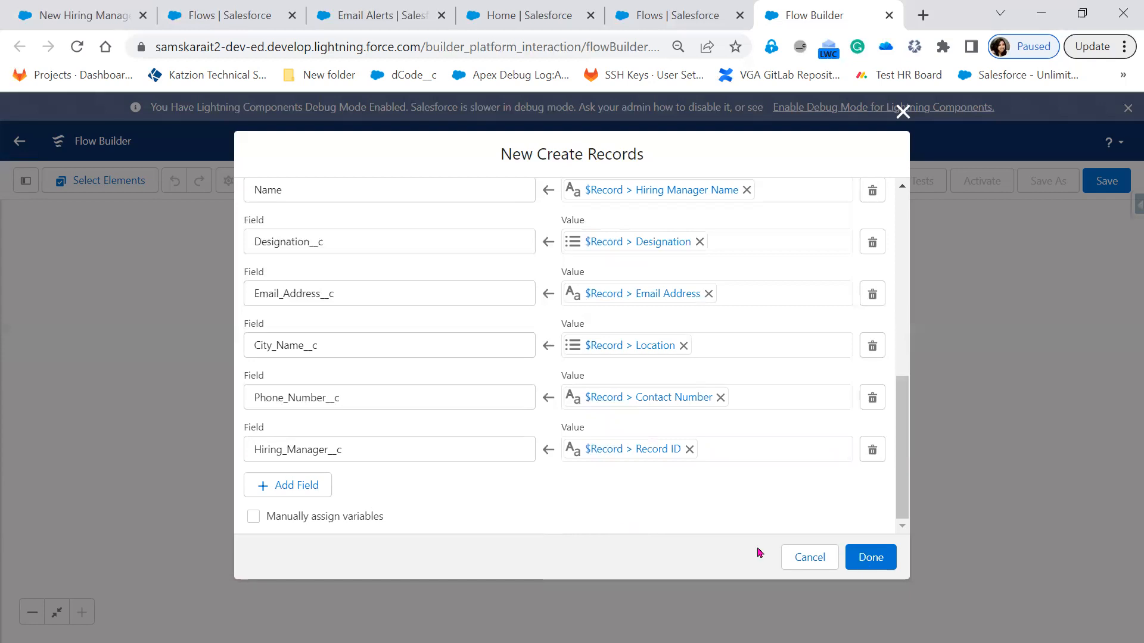
pyautogui.click(885, 561)
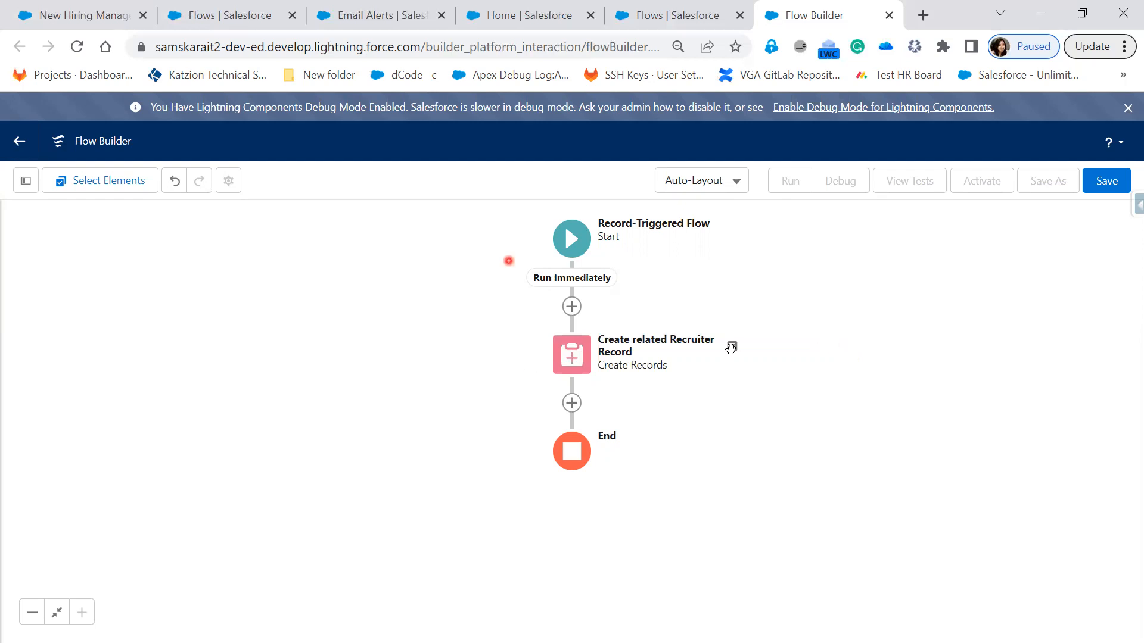
# Step: Start saving the flow with the label Create Recruiter Record and the API name Create_Recruiter_Record
pyautogui.click(1118, 188)
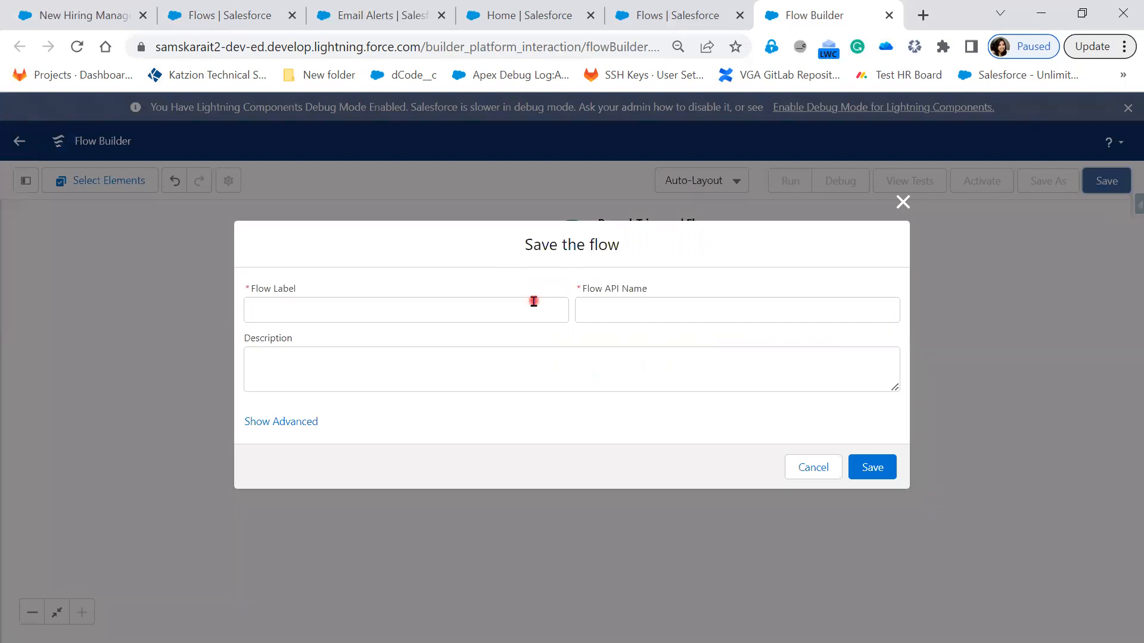
pyautogui.click(533, 302)
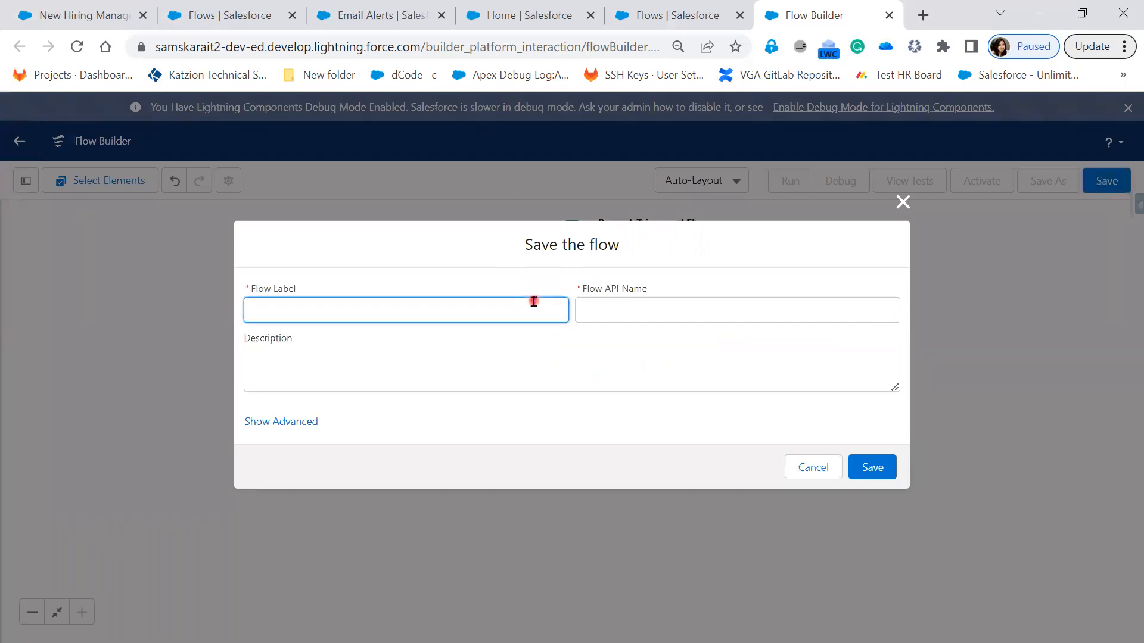
pyautogui.write('Create Recruiter Record')
pyautogui.press('Tab')
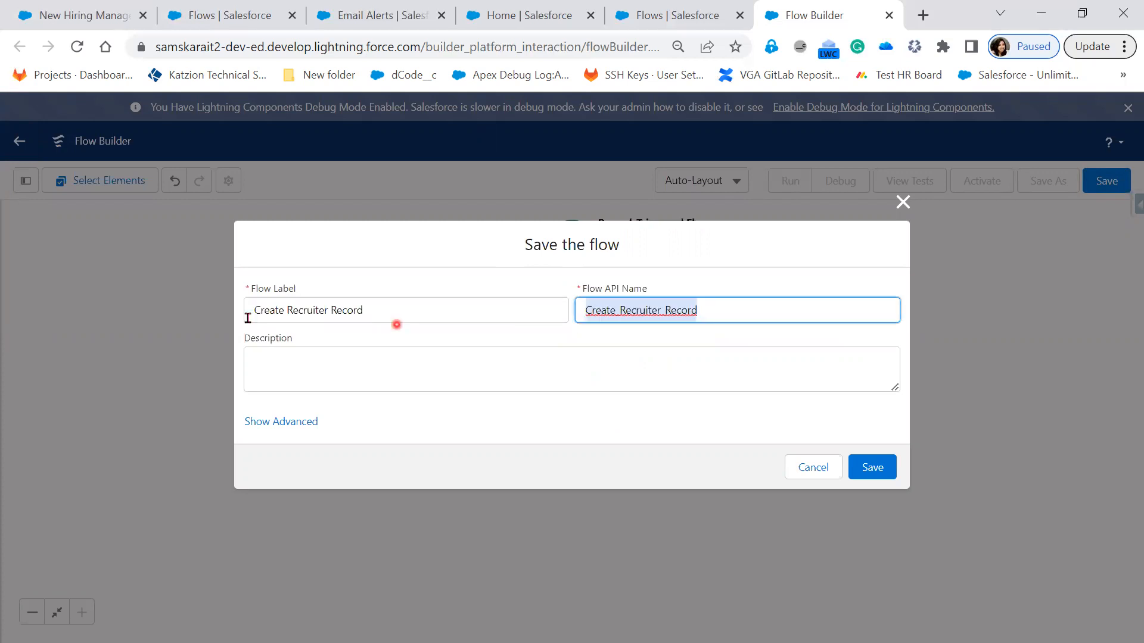
# Step: Copy the flow label into the description so that it reads Create Recruiter Record
pyautogui.moveTo(393, 318); pyautogui.dragTo(235, 319)
pyautogui.hotkey('ctrl', 'c')
pyautogui.click(322, 368)
pyautogui.hotkey('ctrl', 'v')
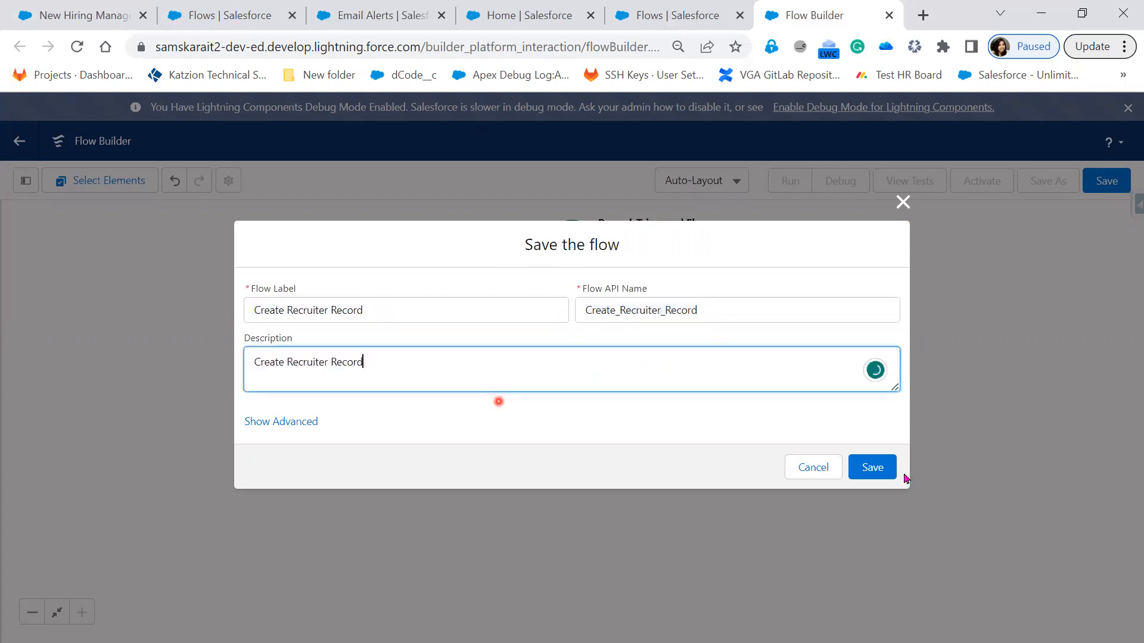
# Step: Save the new flow and activate its first version
pyautogui.click(882, 470)
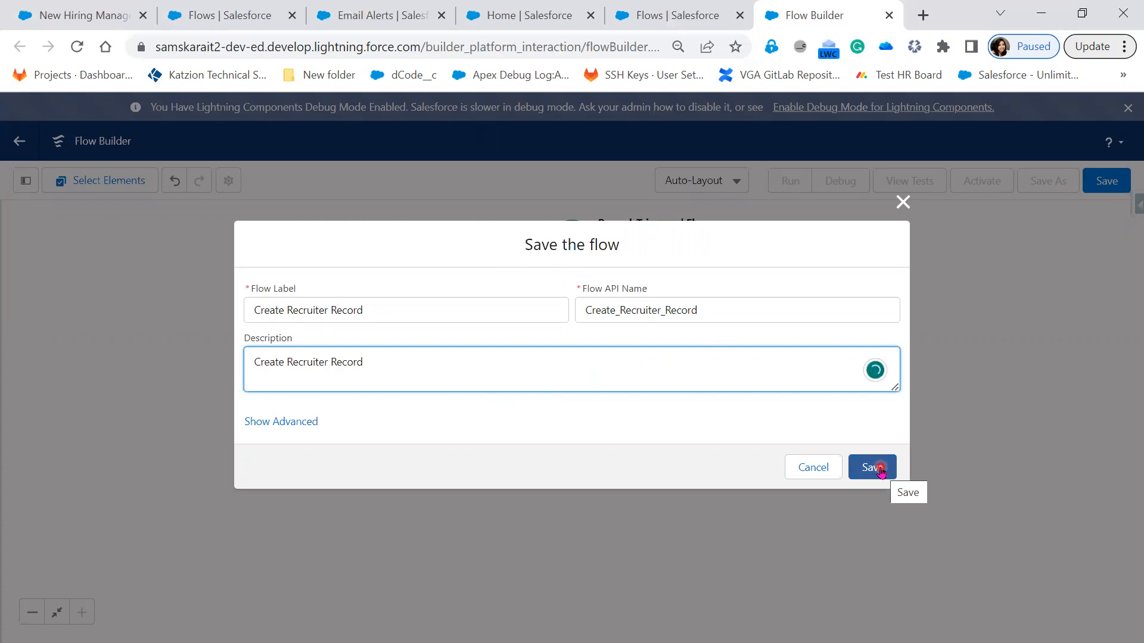
pyautogui.click(881, 470)
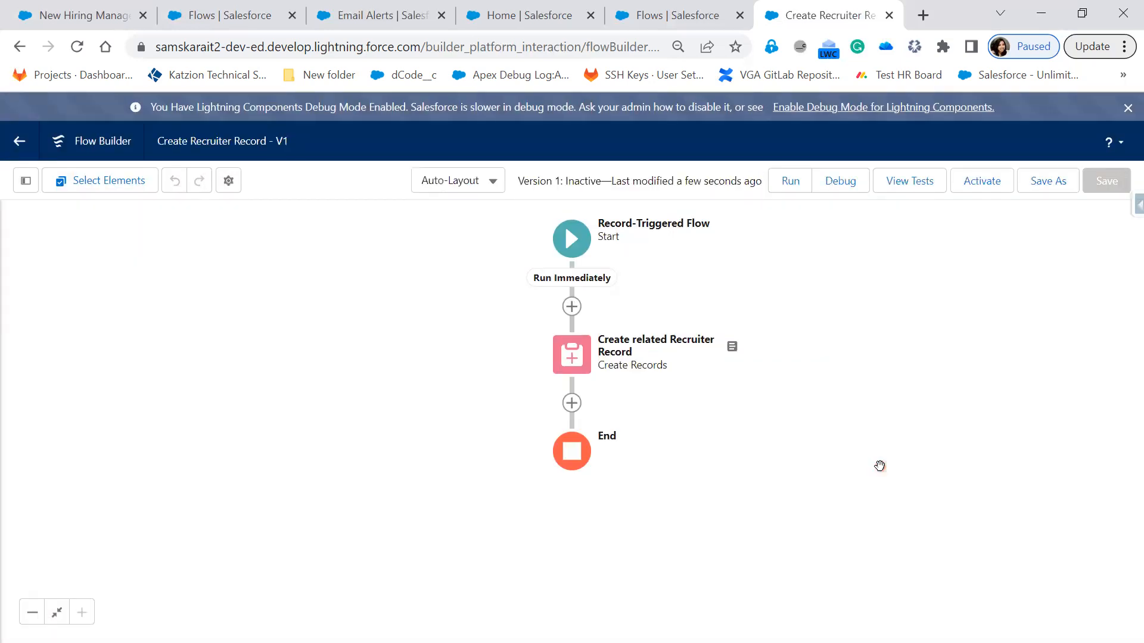
pyautogui.click(971, 186)
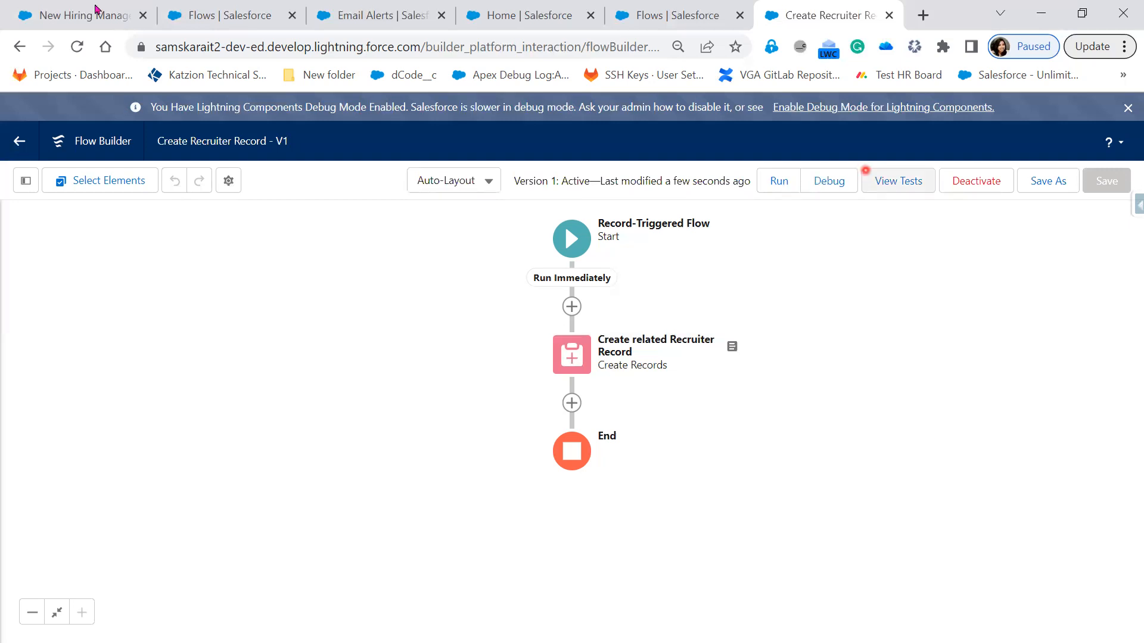
pyautogui.click(835, 189)
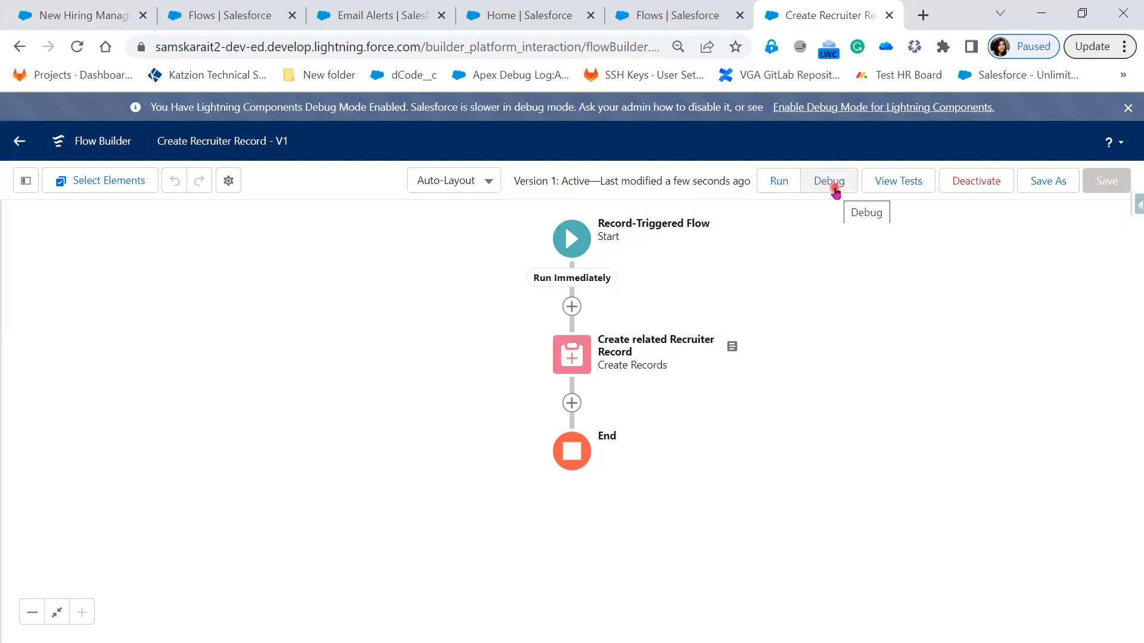
pyautogui.click(834, 190)
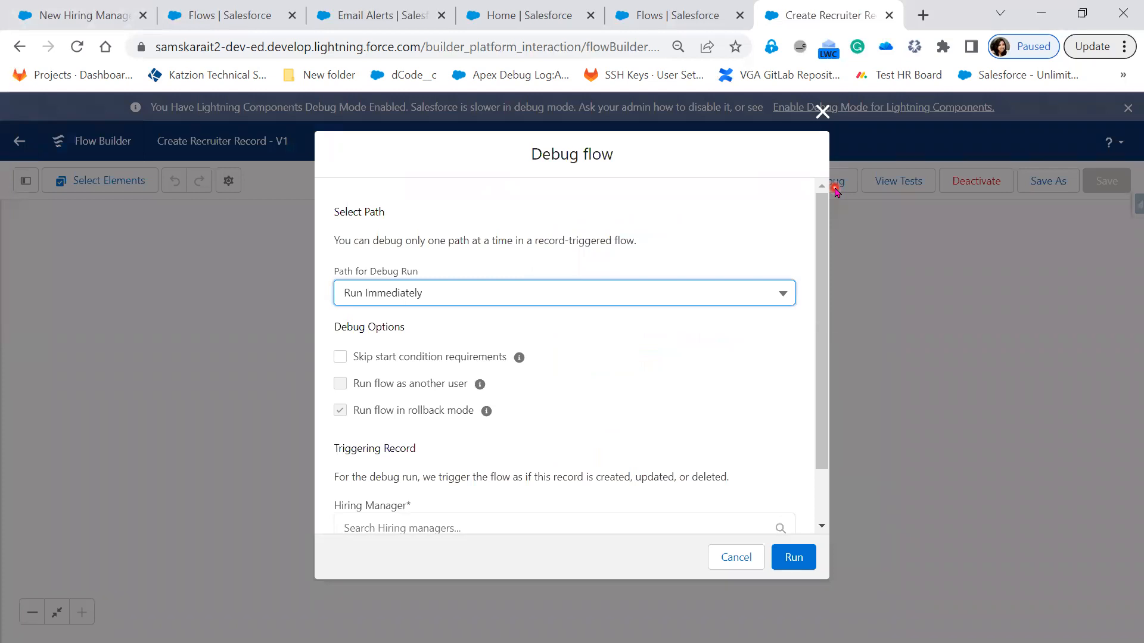
pyautogui.click(823, 112)
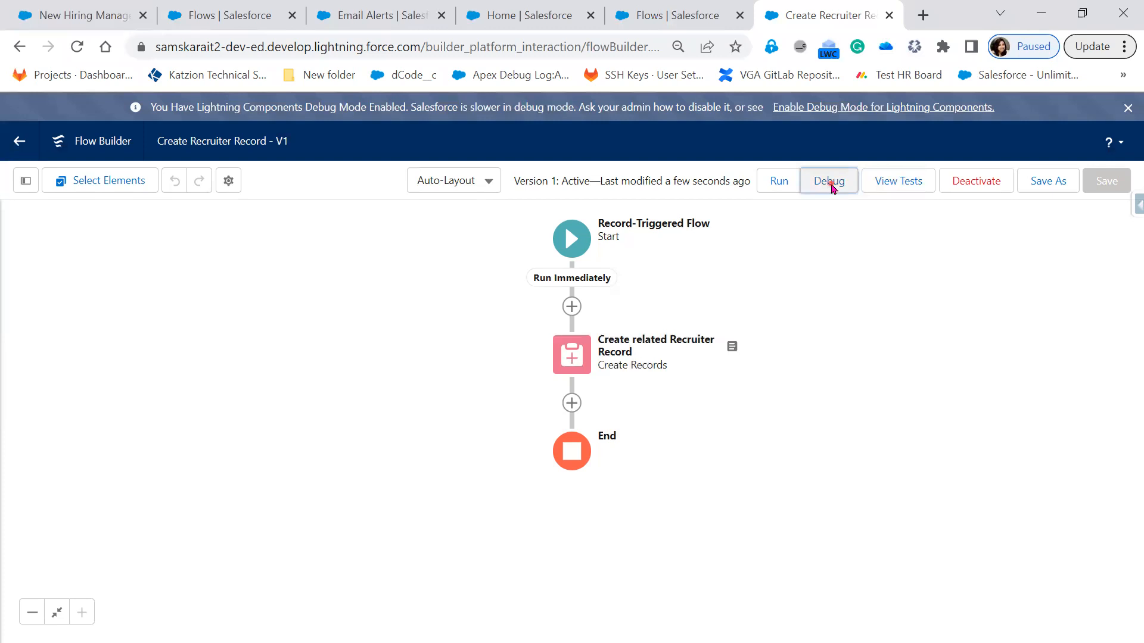
pyautogui.click(832, 184)
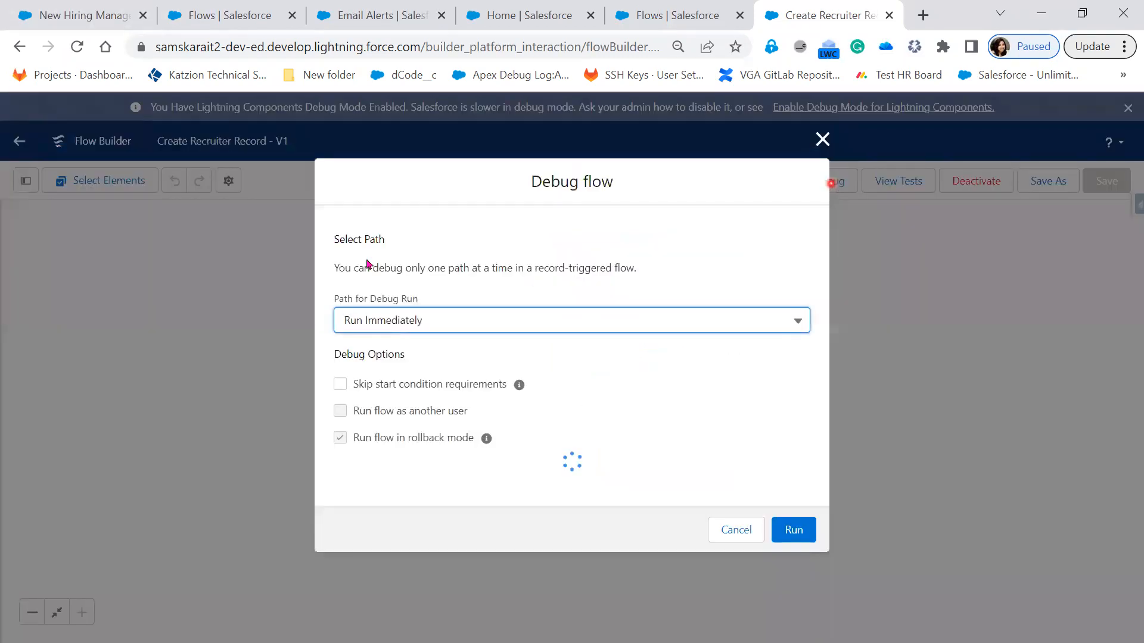
pyautogui.click(414, 294)
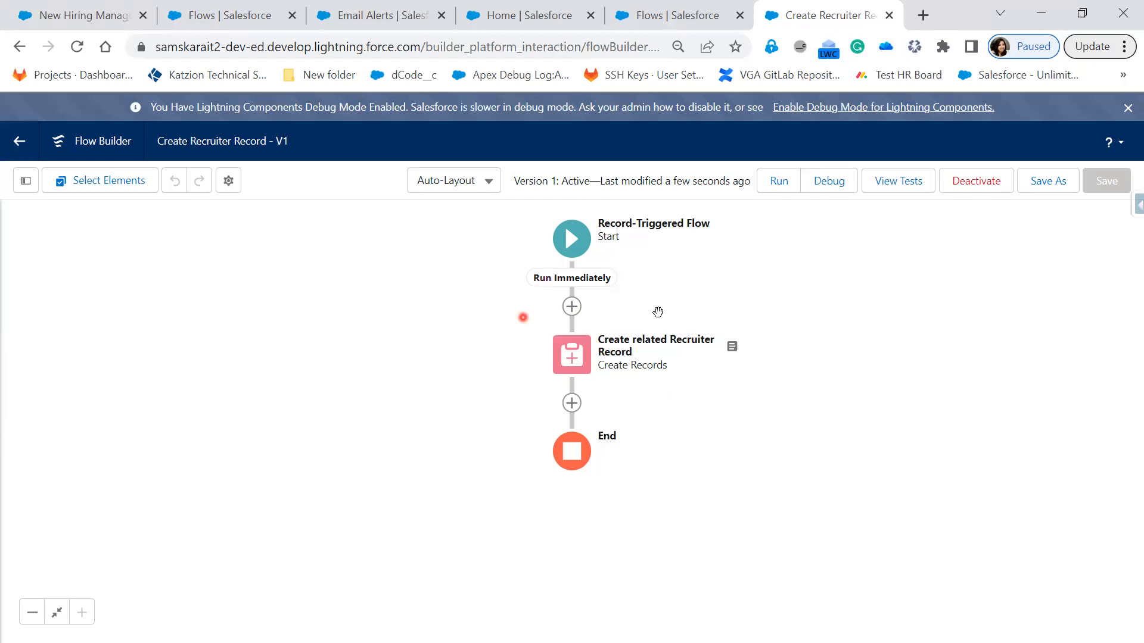
# Step: Run a debug of the flow on the Run Immediately path, with the first suggested Hiring Manager as the triggering record
pyautogui.click(842, 183)
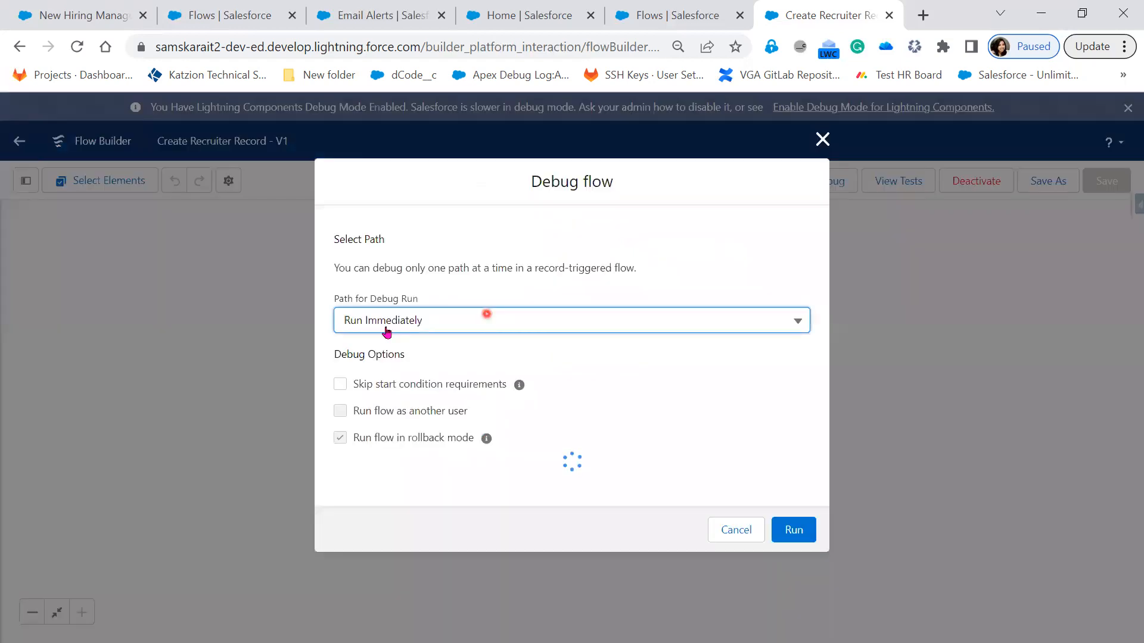
pyautogui.click(448, 301)
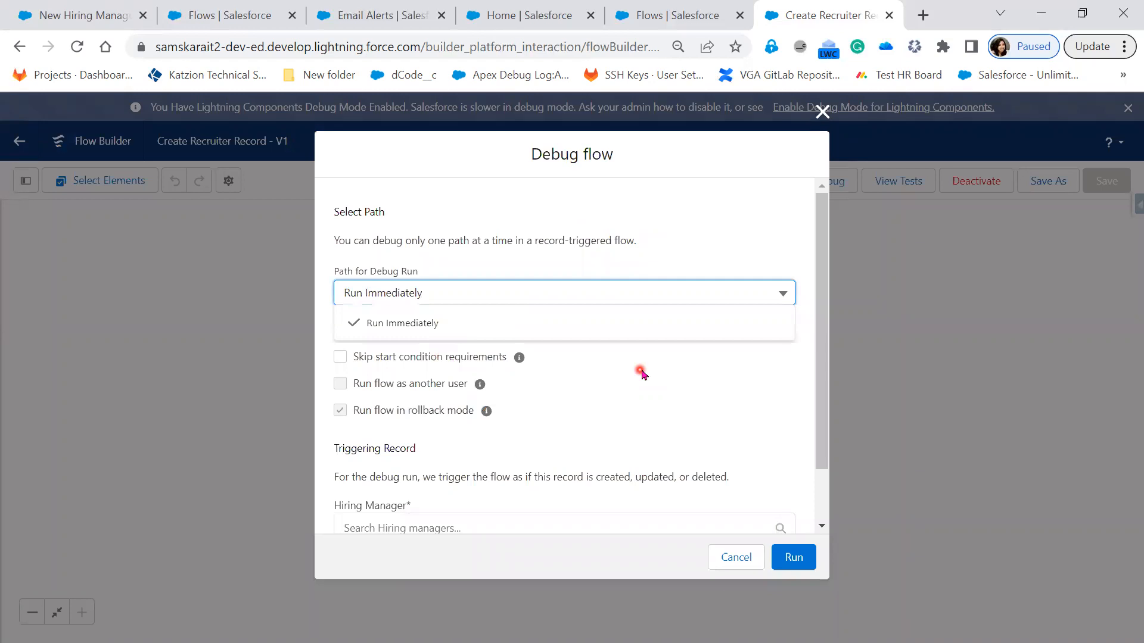
pyautogui.click(642, 373)
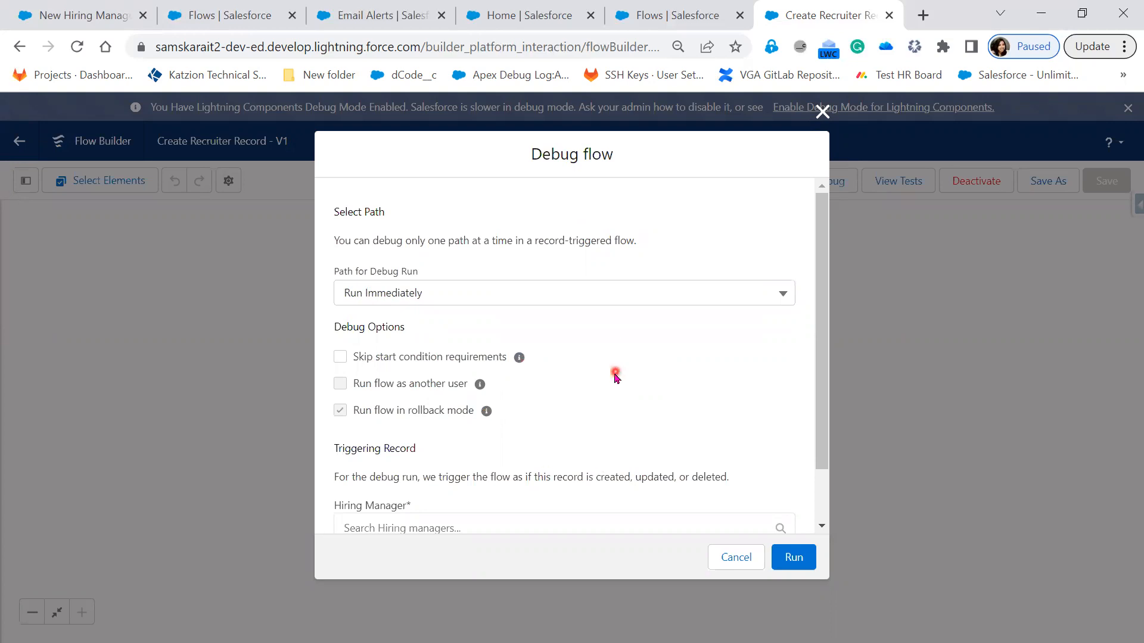
pyautogui.scroll(-1, 615, 375)
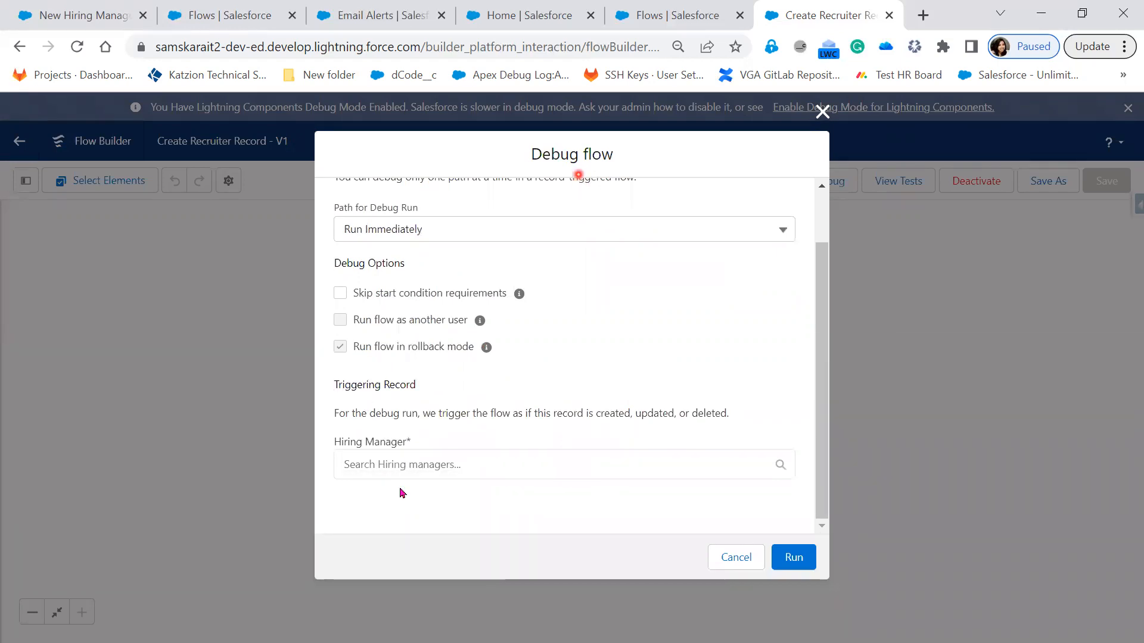
pyautogui.click(401, 464)
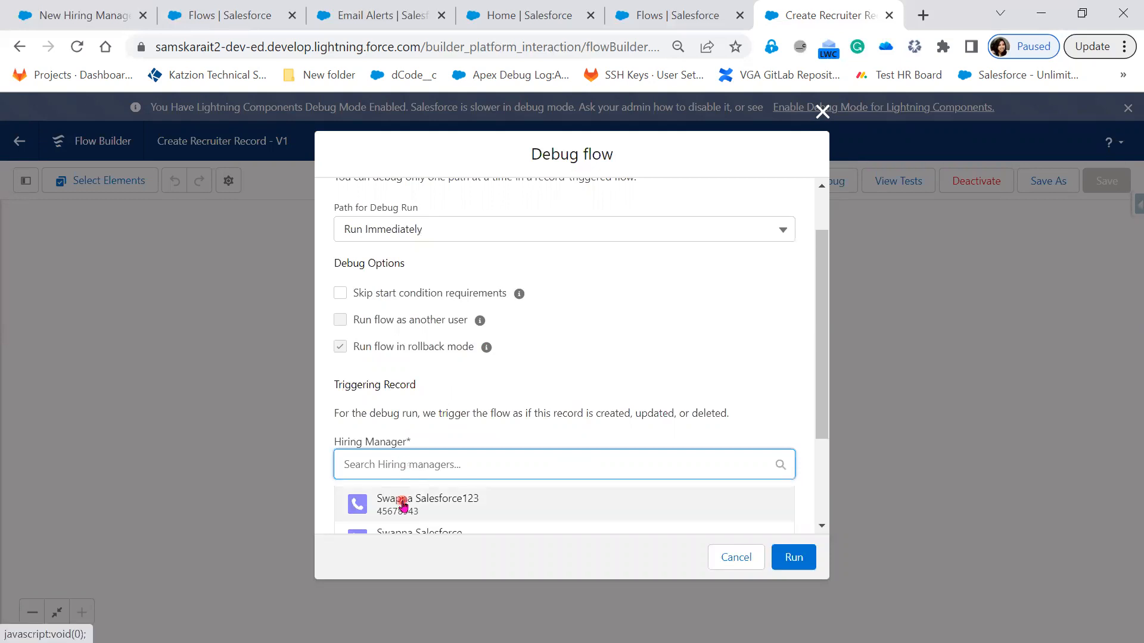
pyautogui.click(405, 512)
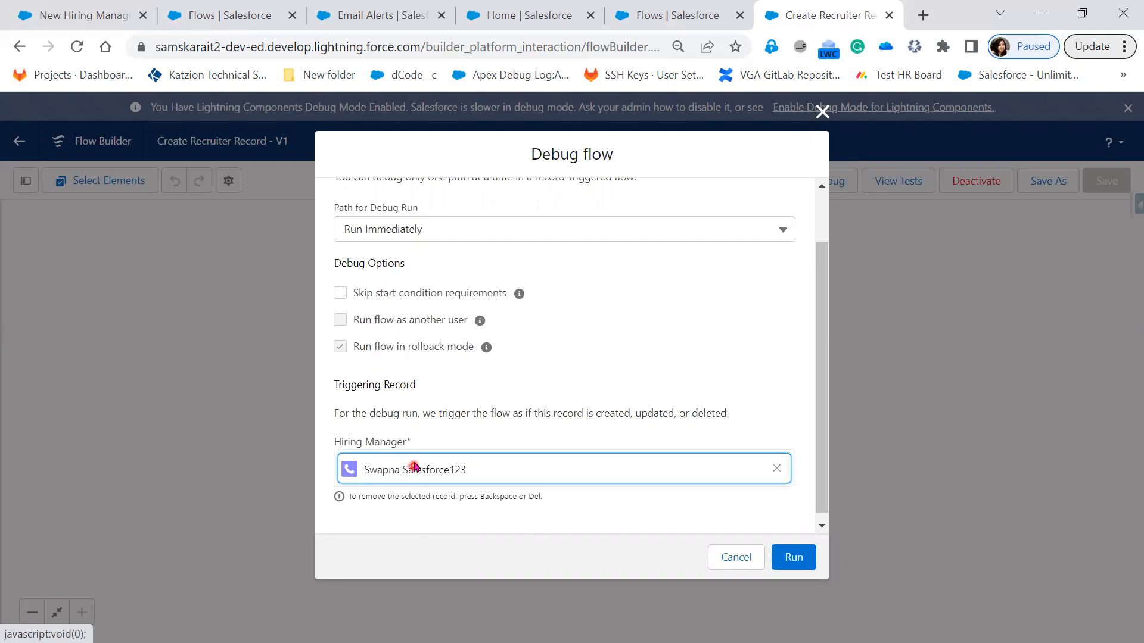
pyautogui.click(794, 558)
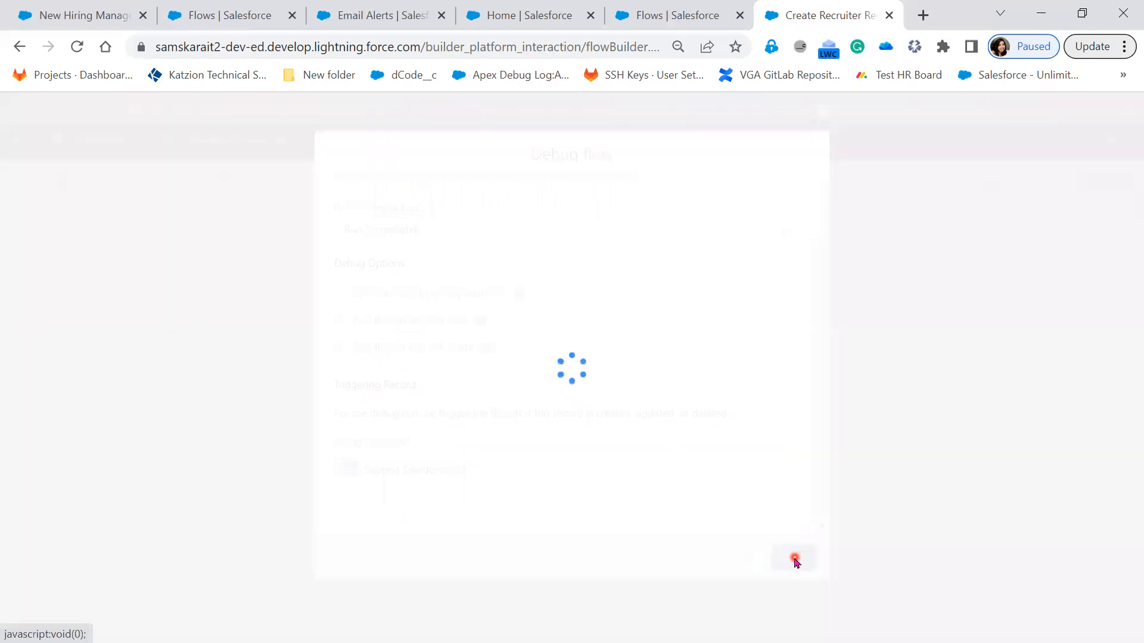
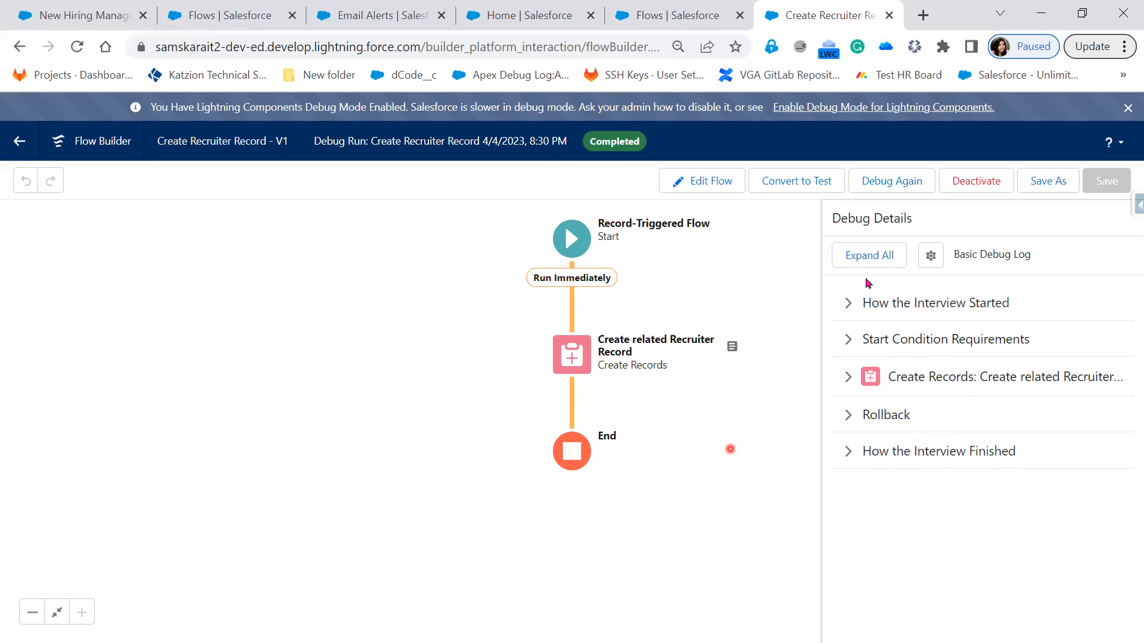
# Step: Expand all debug details and examine how the interview started and which start condition requirements were evaluated
pyautogui.click(860, 257)
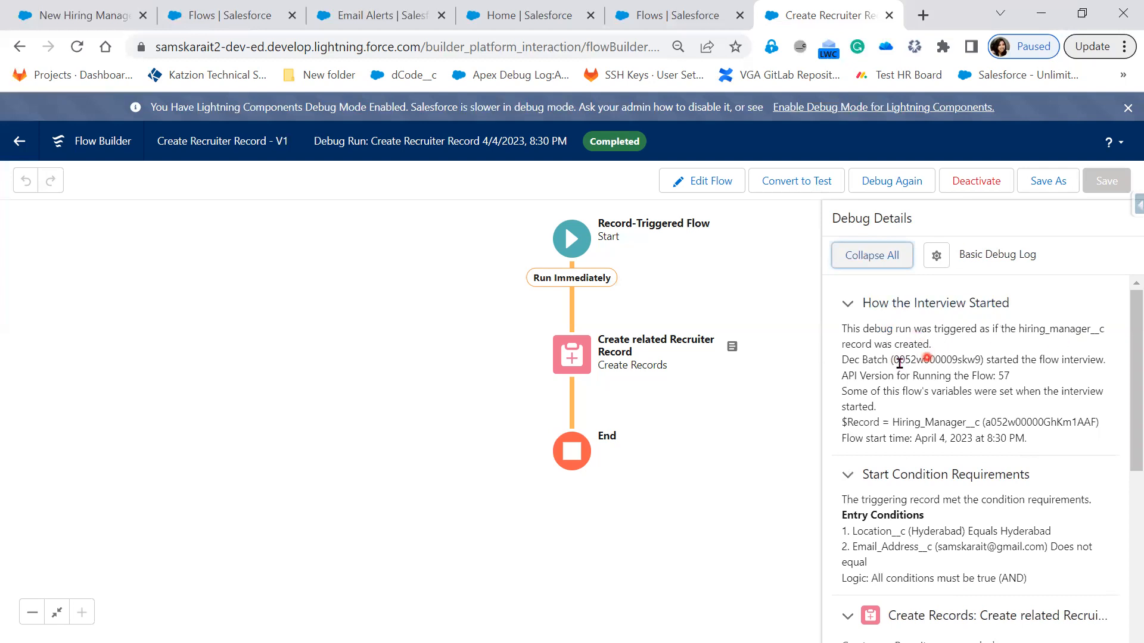
pyautogui.doubleClick(979, 360)
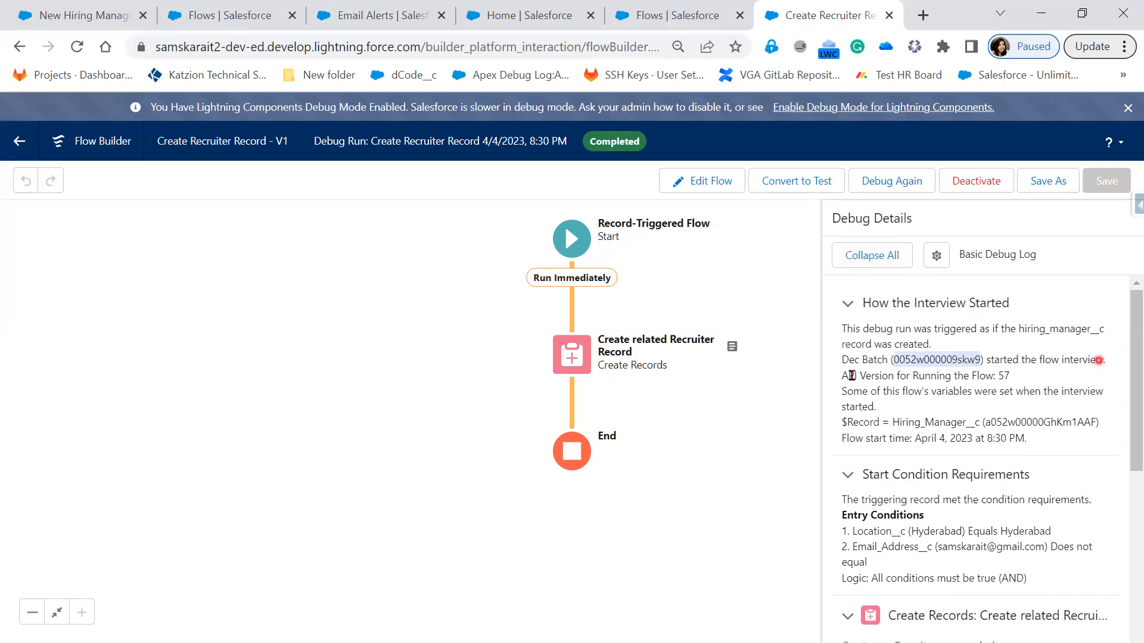
pyautogui.doubleClick(1004, 376)
pyautogui.moveTo(860, 377); pyautogui.dragTo(833, 388)
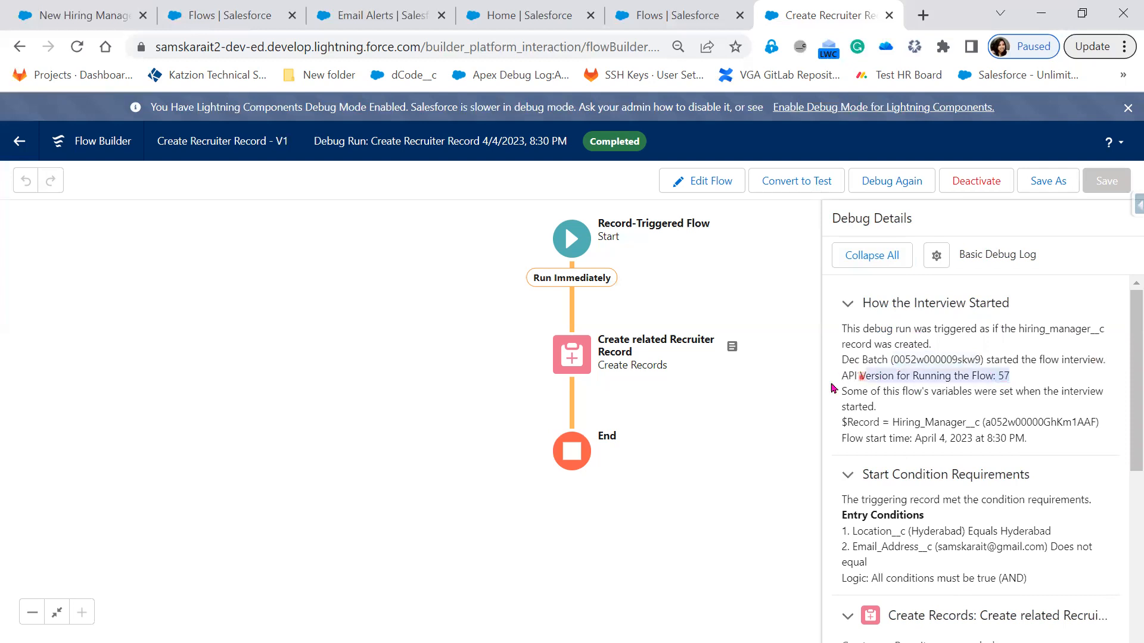
pyautogui.click(921, 390)
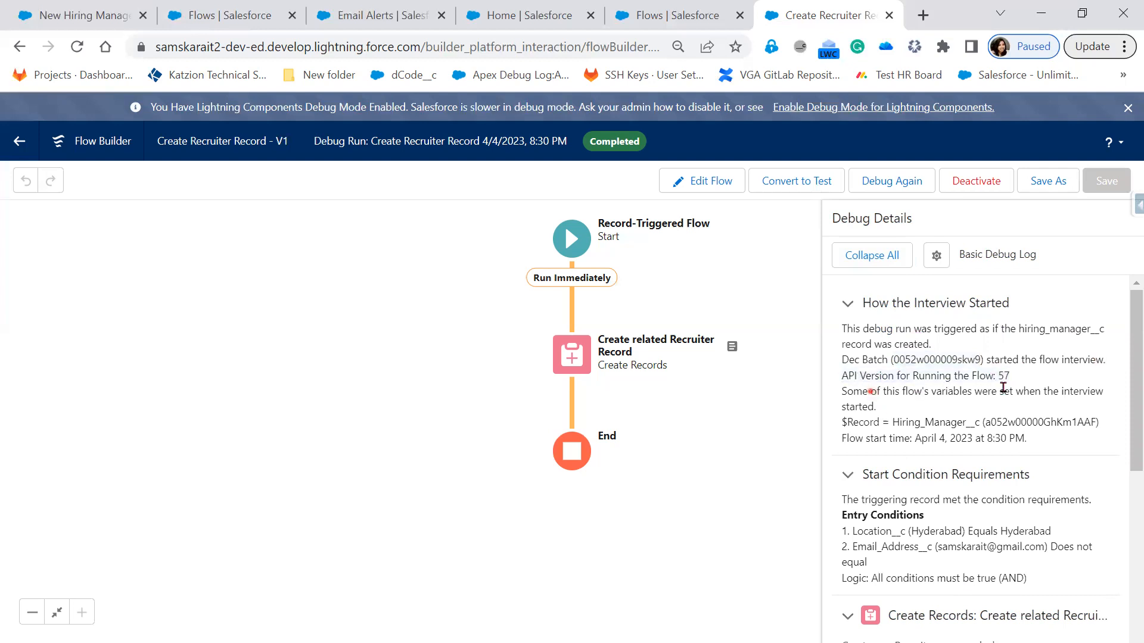
pyautogui.moveTo(1073, 388); pyautogui.dragTo(1101, 390)
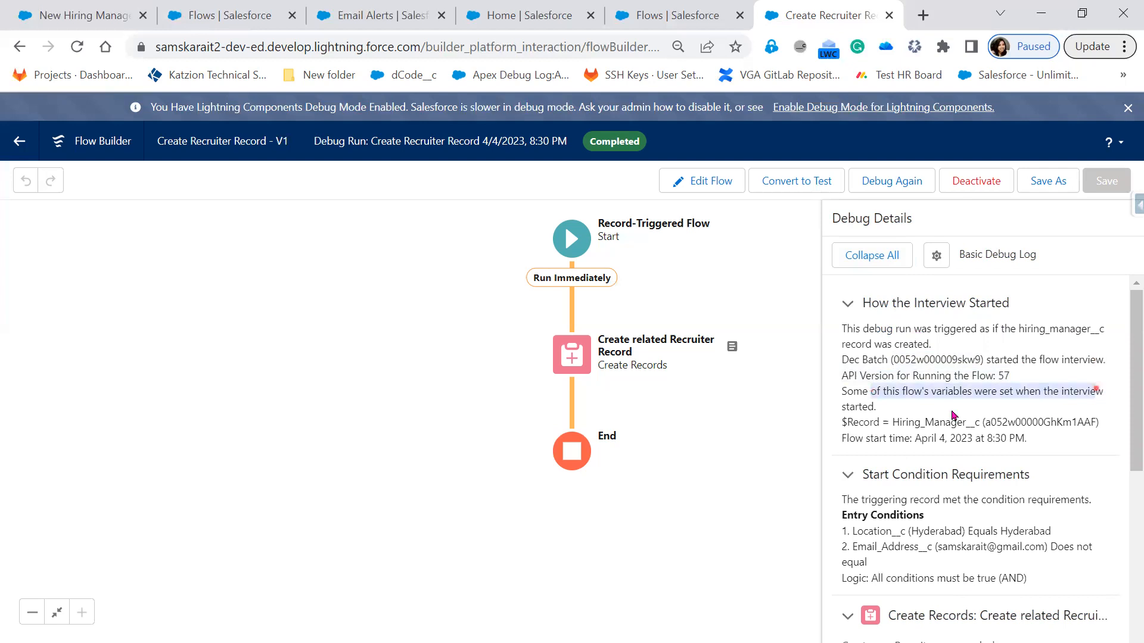
pyautogui.moveTo(943, 415); pyautogui.dragTo(945, 413)
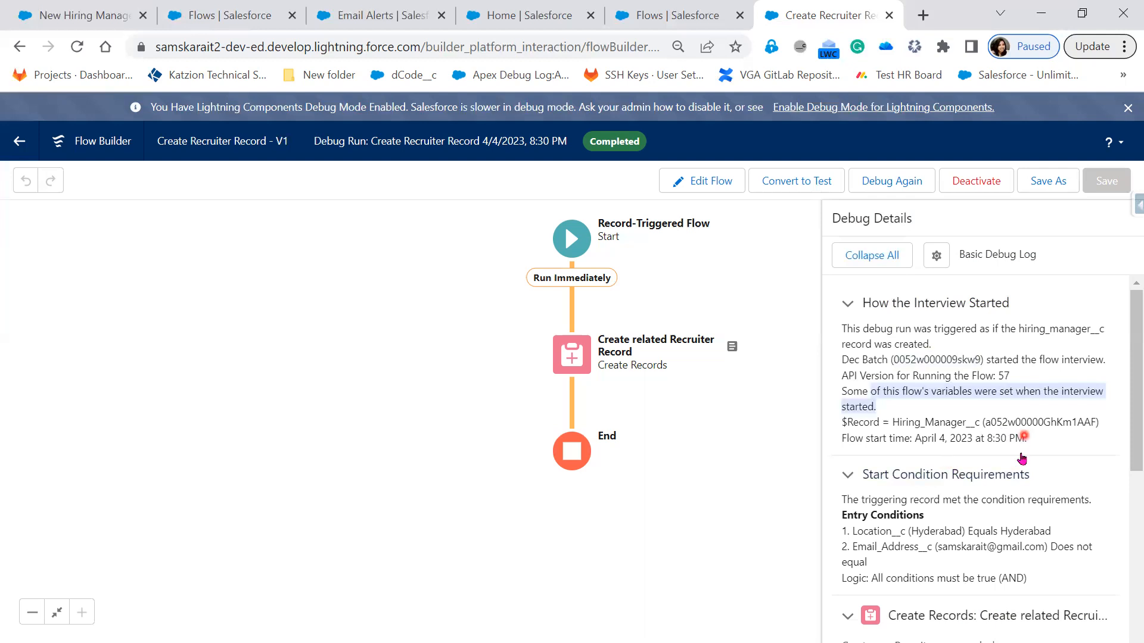
pyautogui.scroll(-3, 943, 354)
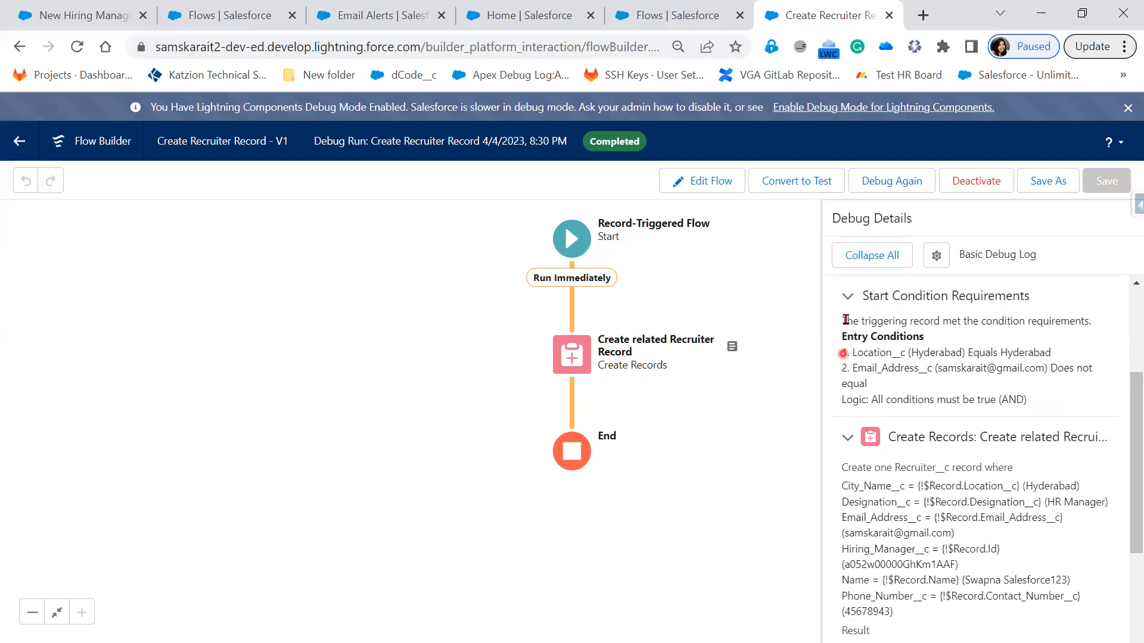
pyautogui.moveTo(987, 320); pyautogui.dragTo(1089, 321)
pyautogui.moveTo(851, 353); pyautogui.dragTo(1075, 365)
pyautogui.moveTo(844, 377); pyautogui.dragTo(845, 374)
pyautogui.moveTo(926, 370); pyautogui.dragTo(1032, 403)
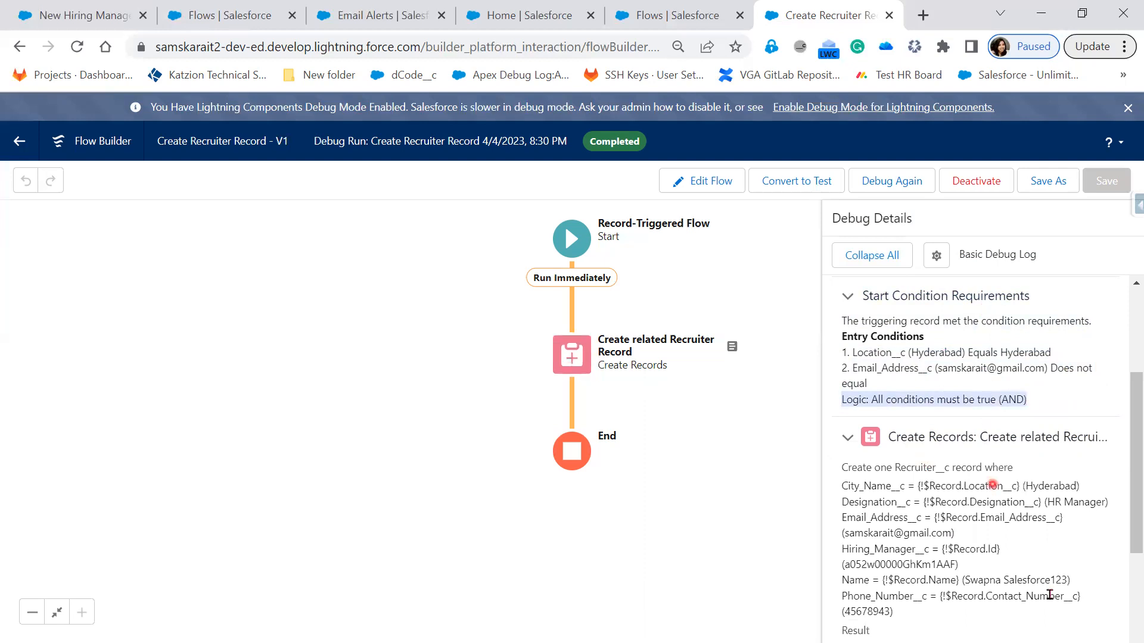
# Step: Examine the Create Records field mappings and result, the rollback note, and how the interview finished
pyautogui.scroll(-1, 1022, 575)
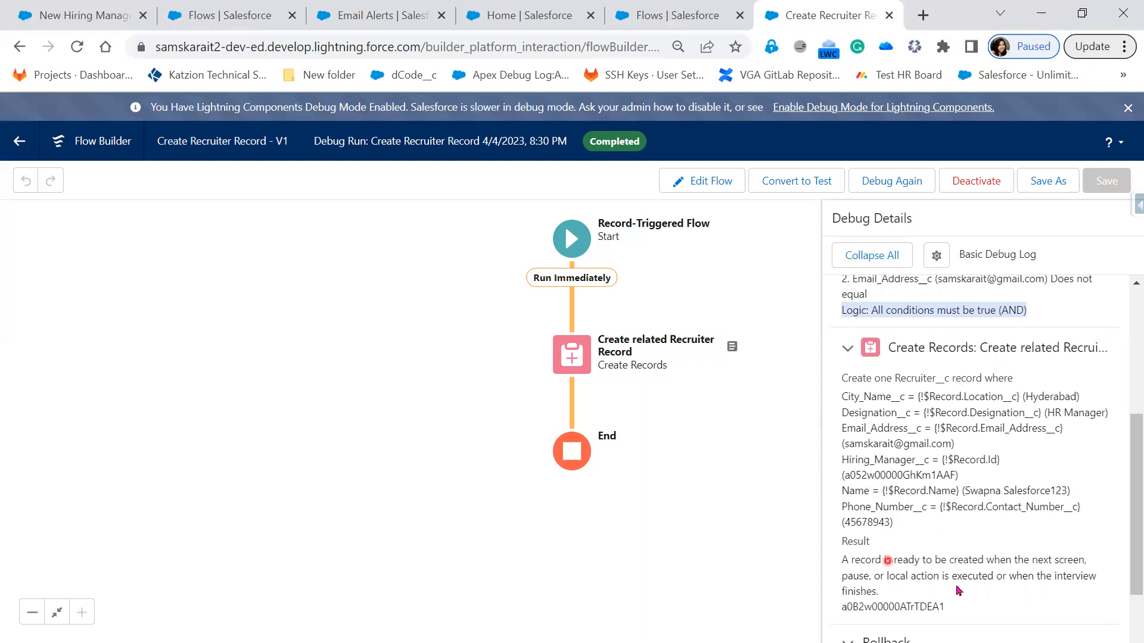
pyautogui.scroll(-2, 876, 439)
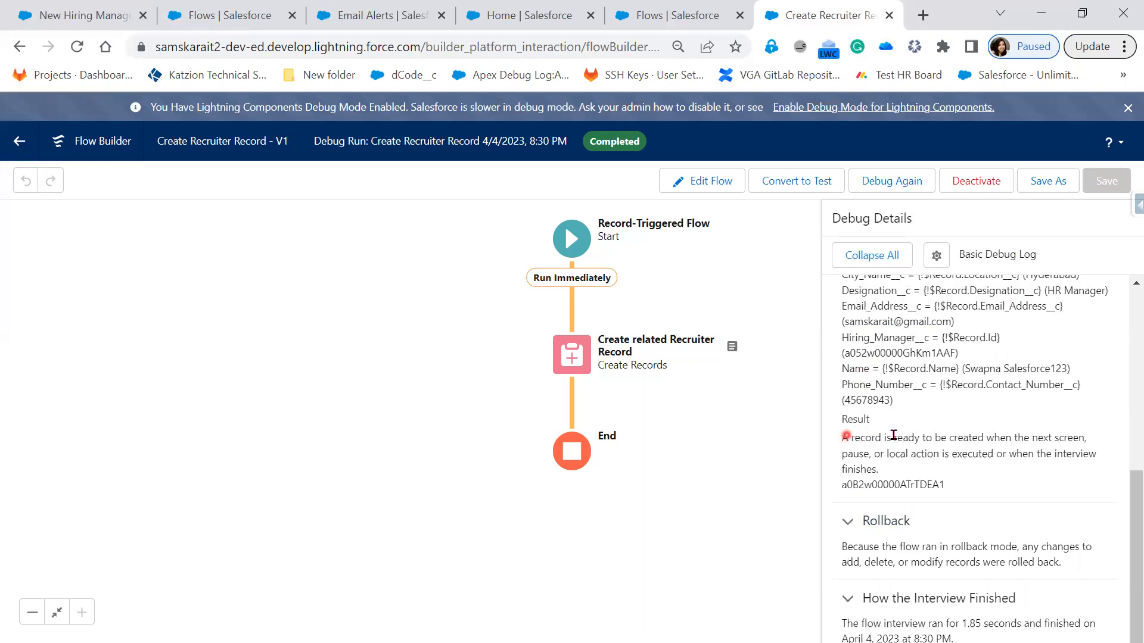
pyautogui.moveTo(843, 438); pyautogui.dragTo(1029, 435)
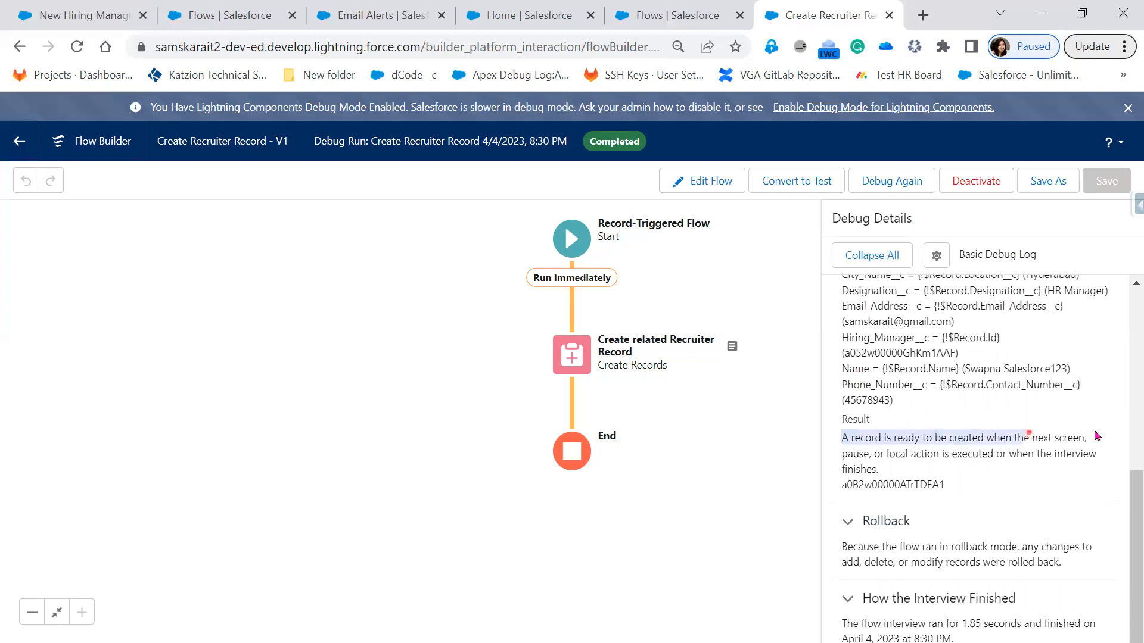
pyautogui.moveTo(930, 455); pyautogui.dragTo(1101, 476)
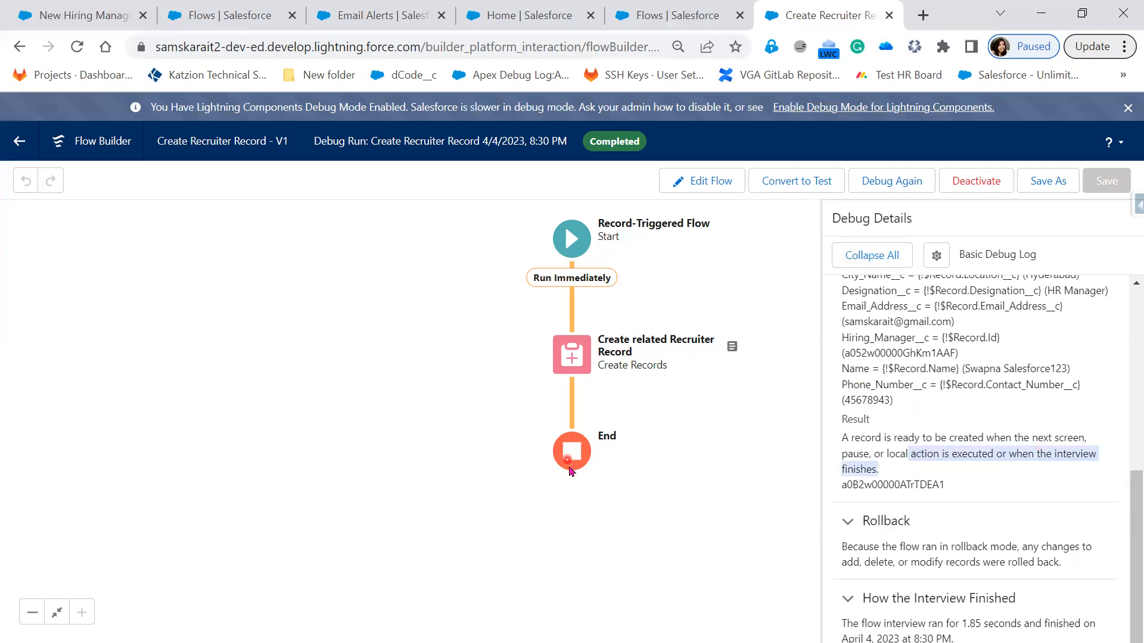
pyautogui.click(982, 516)
pyautogui.click(733, 466)
pyautogui.moveTo(1075, 562)
pyautogui.mouseDown()
pyautogui.moveTo(796, 600)
pyautogui.moveTo(839, 557)
pyautogui.moveTo(863, 586)
pyautogui.mouseUp()
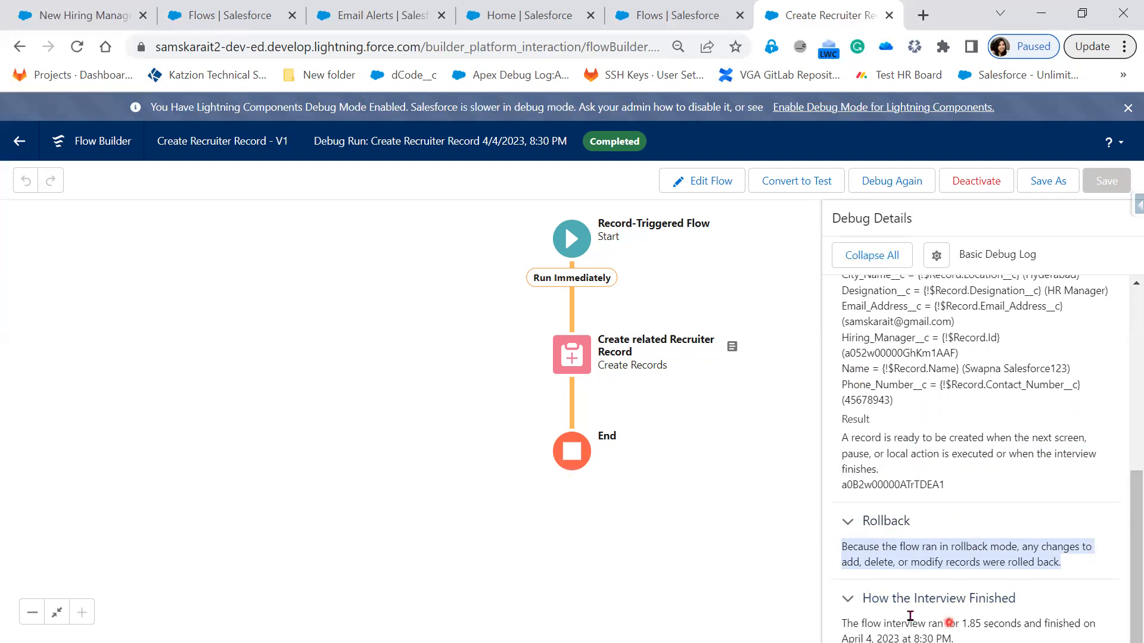
pyautogui.moveTo(844, 626); pyautogui.dragTo(1053, 625)
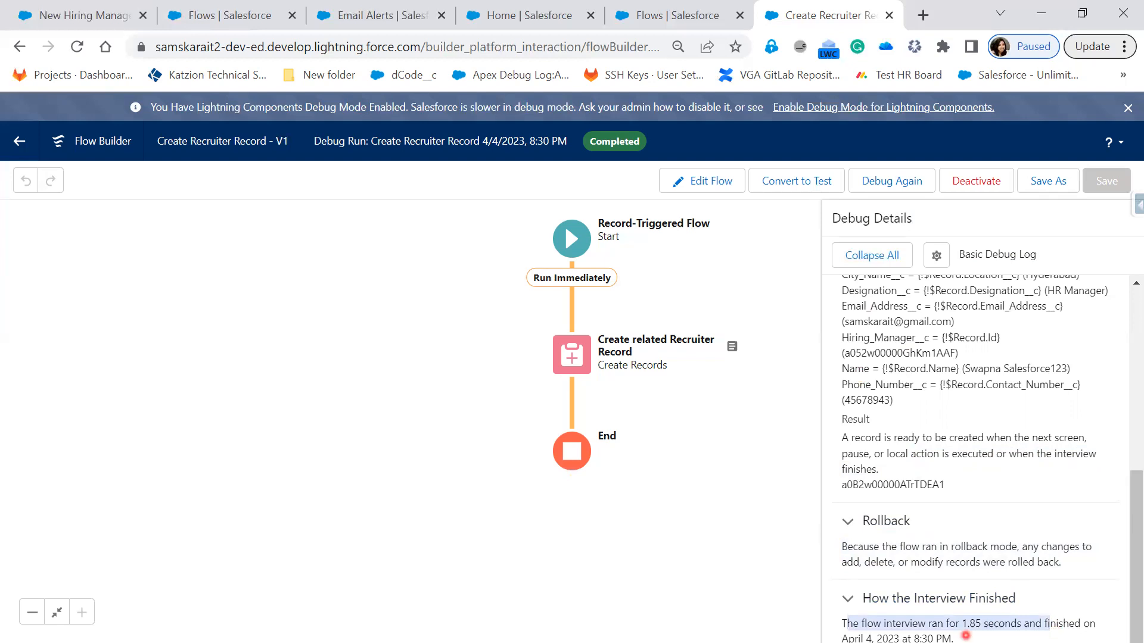
pyautogui.moveTo(966, 636); pyautogui.dragTo(840, 623)
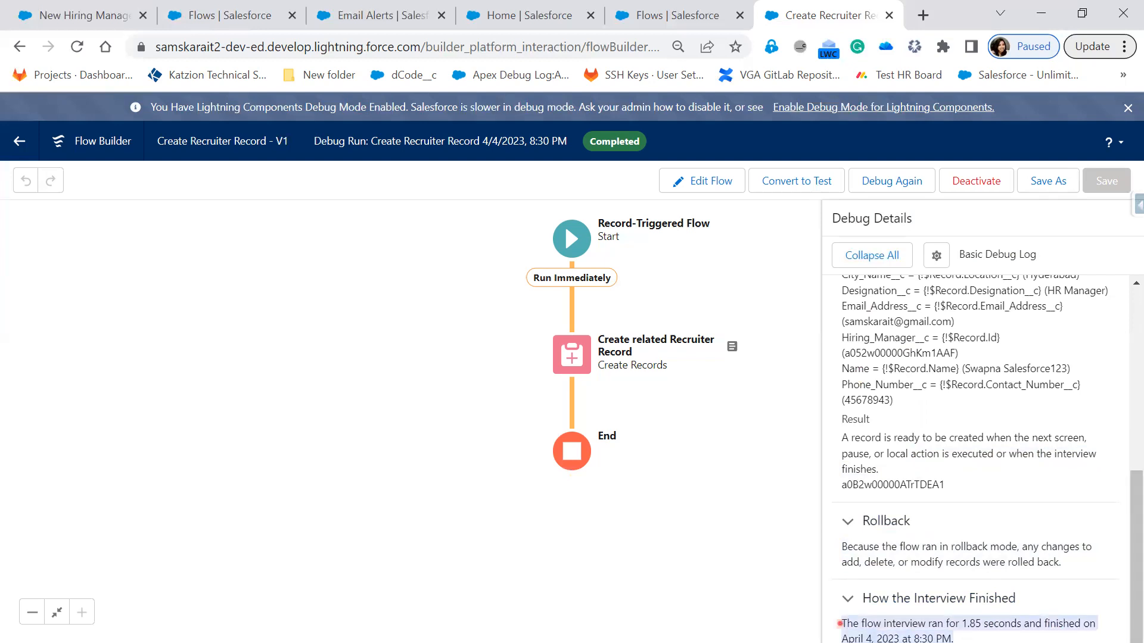
# Step: Collapse the debug details and enable Show API Names, Show Governor Limit Consumption and Show Transaction Boundaries
pyautogui.scroll(5, 1021, 531)
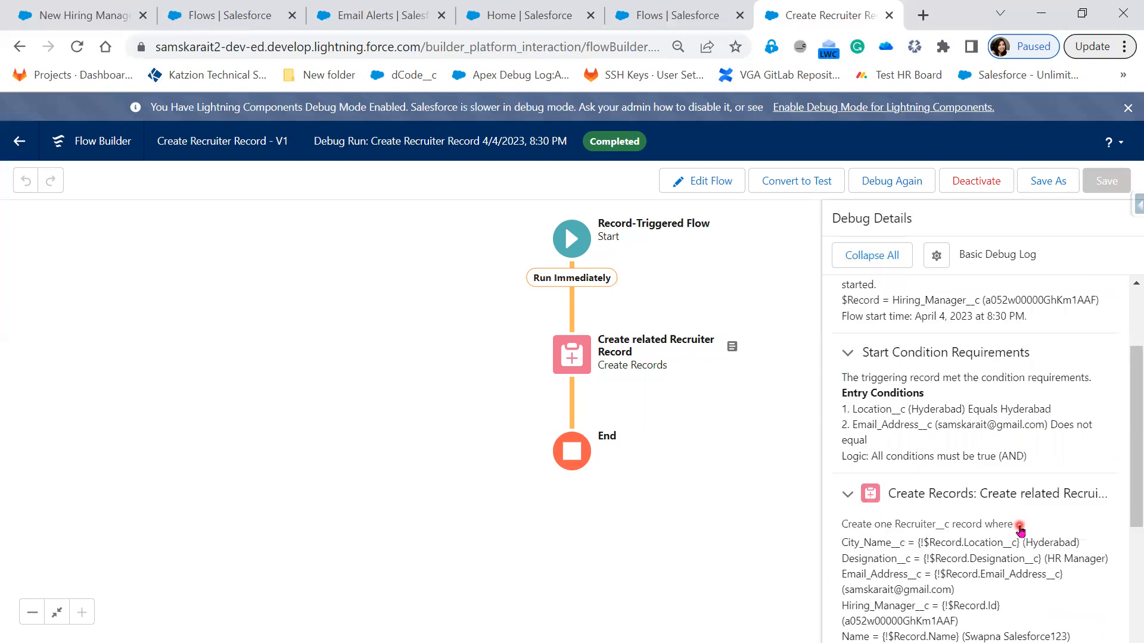
pyautogui.scroll(5, 894, 280)
pyautogui.click(858, 265)
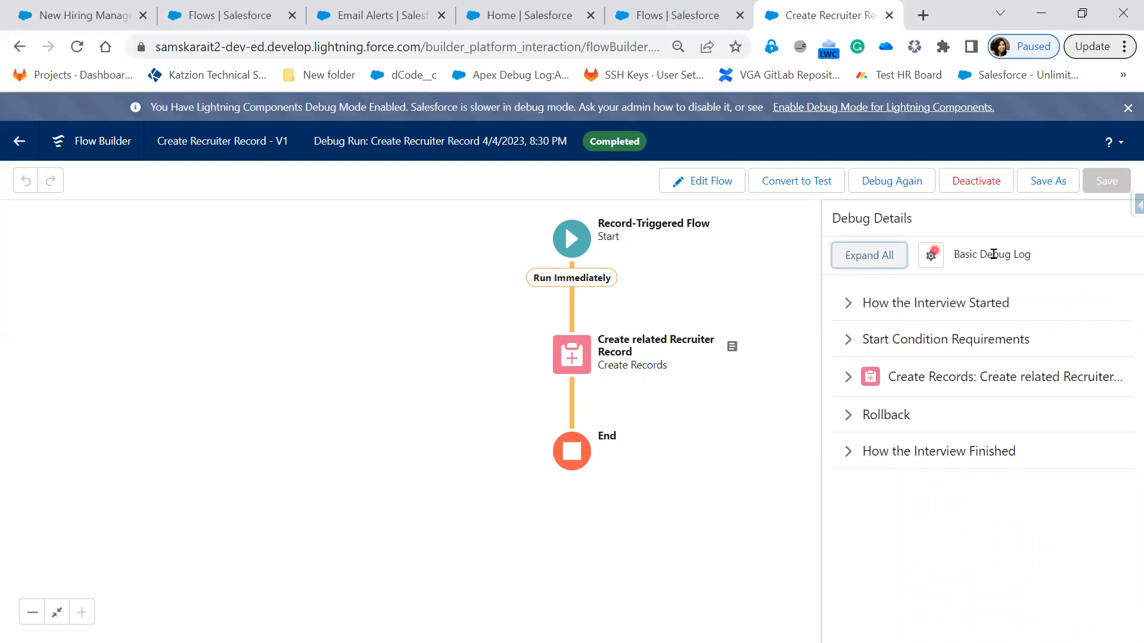
pyautogui.click(930, 257)
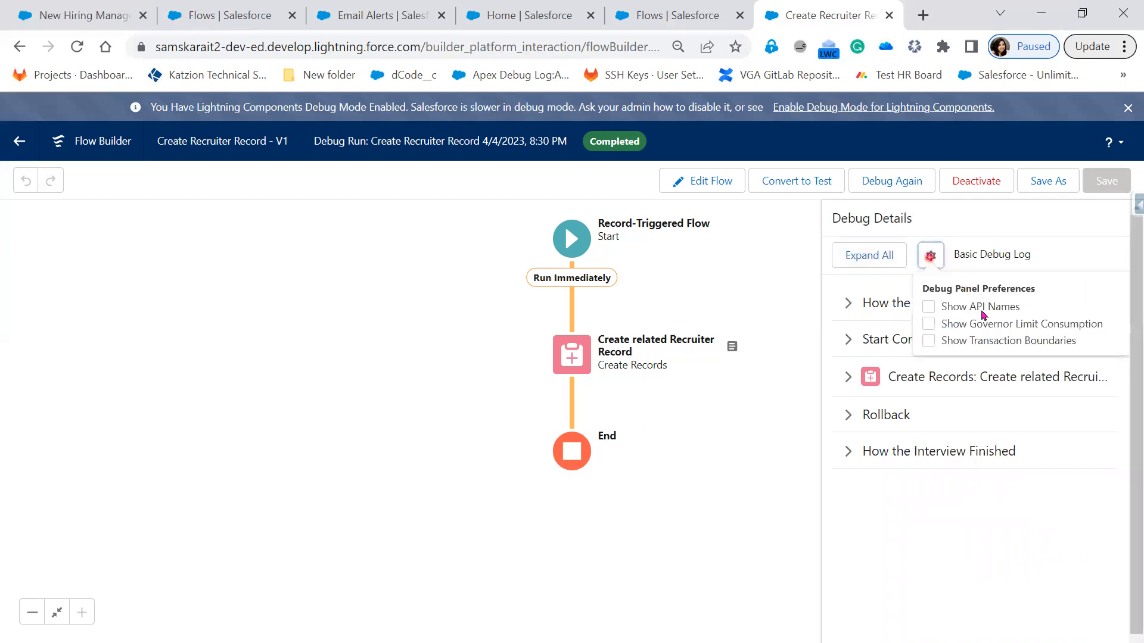
pyautogui.click(928, 307)
pyautogui.click(929, 325)
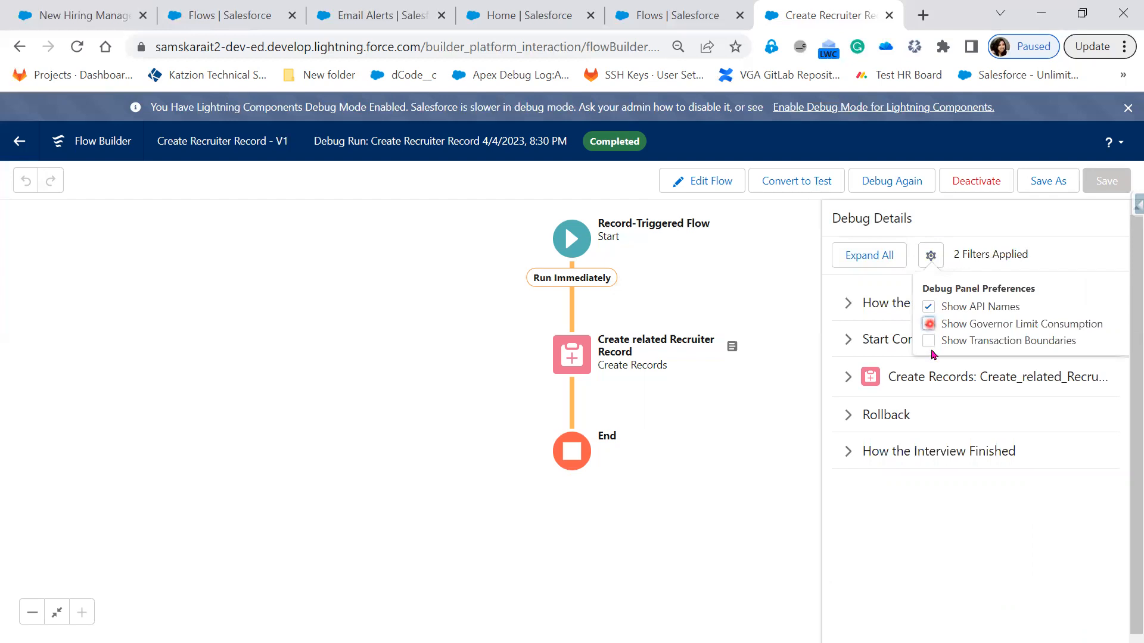
pyautogui.click(931, 346)
pyautogui.click(999, 267)
# Step: Expand all debug details, including the Create Records element, and examine its governor limit consumption for DML statements and rows
pyautogui.click(981, 485)
pyautogui.click(861, 257)
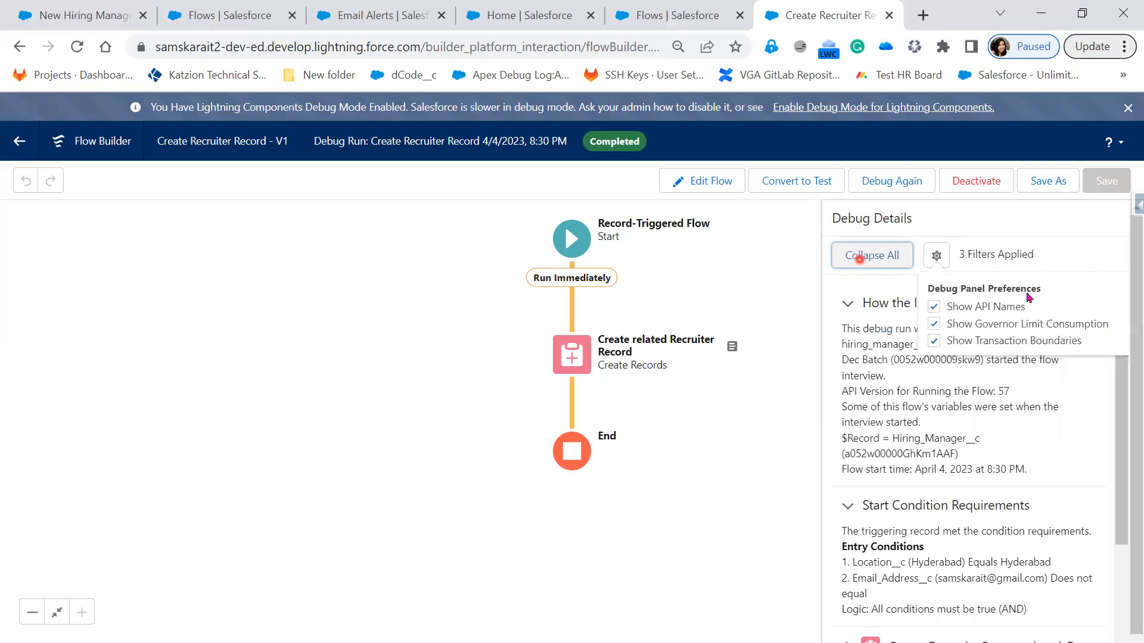
pyautogui.click(938, 261)
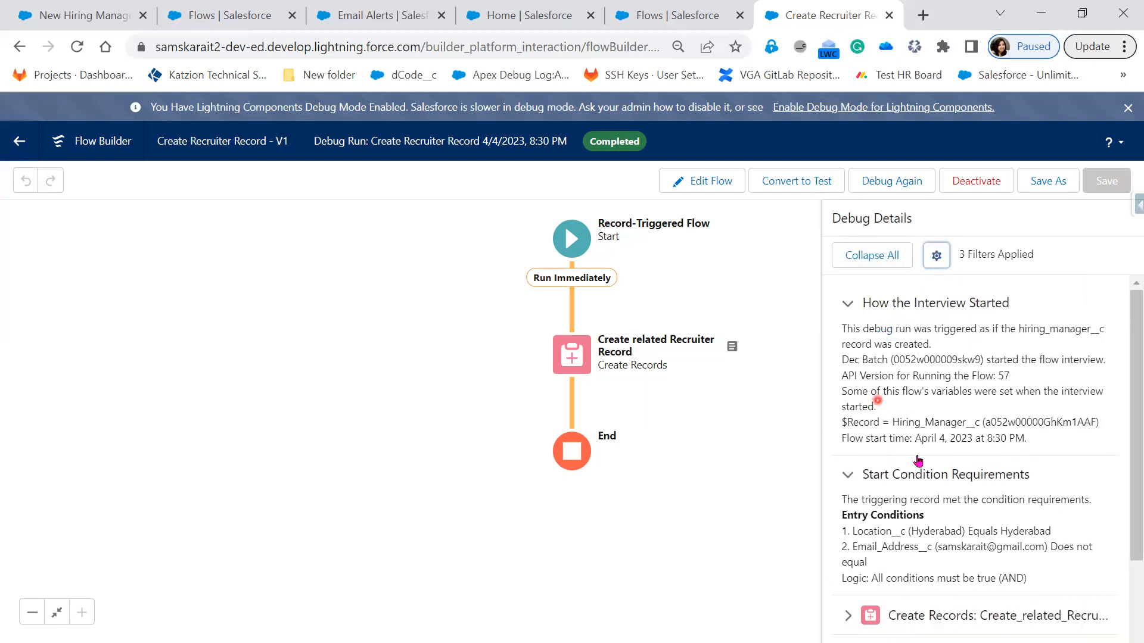
pyautogui.scroll(-2, 991, 479)
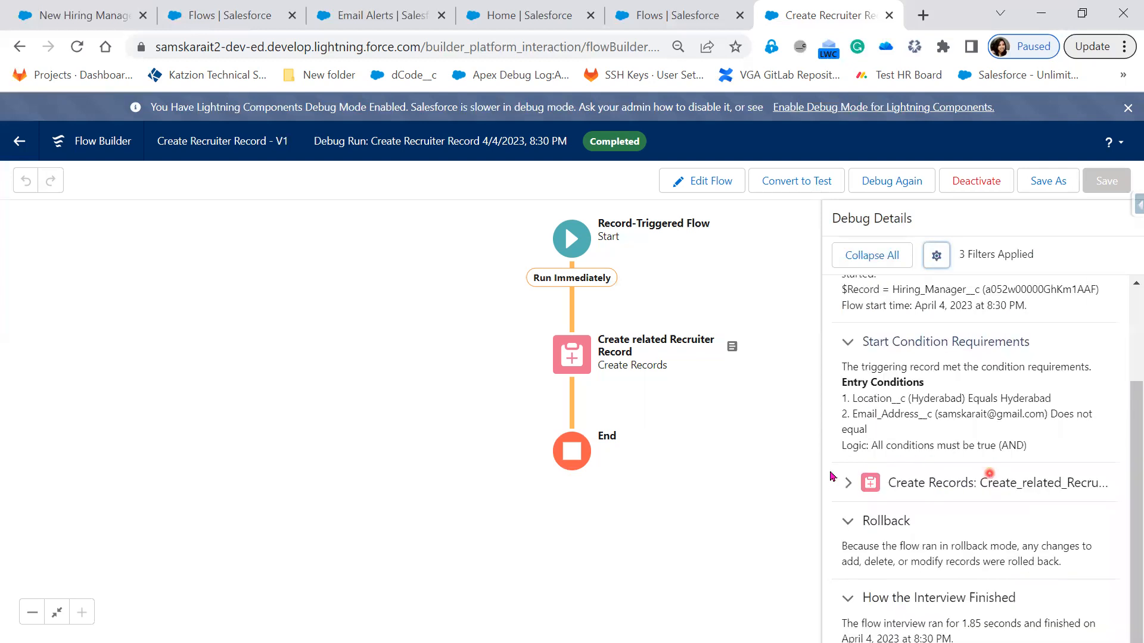
pyautogui.click(1031, 487)
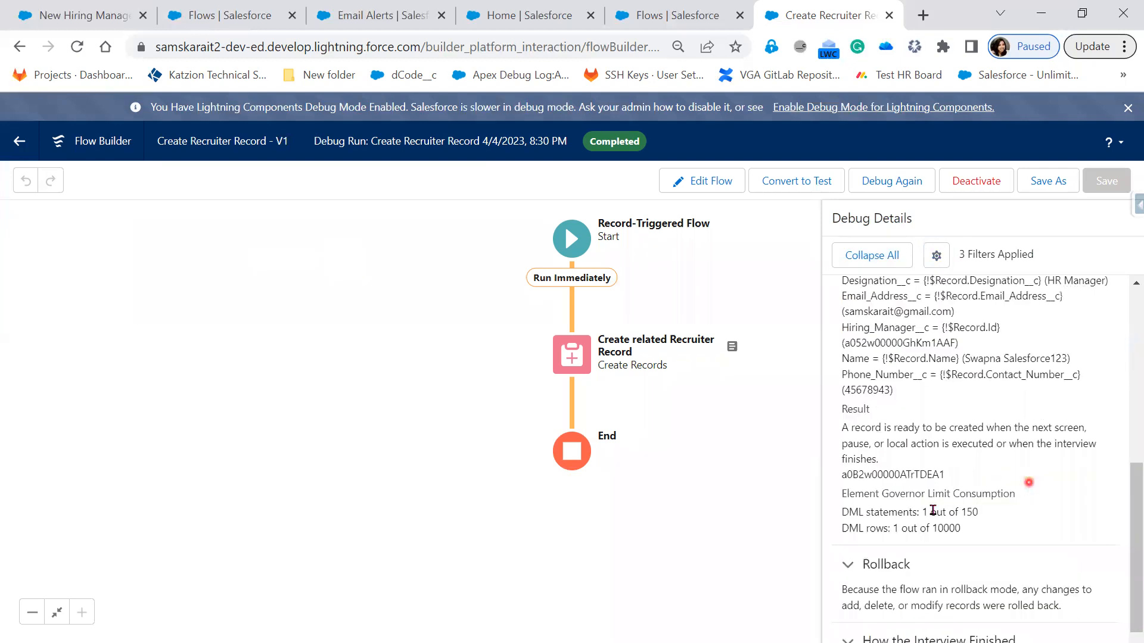
pyautogui.moveTo(848, 493); pyautogui.dragTo(1015, 493)
pyautogui.tripleClick(989, 529)
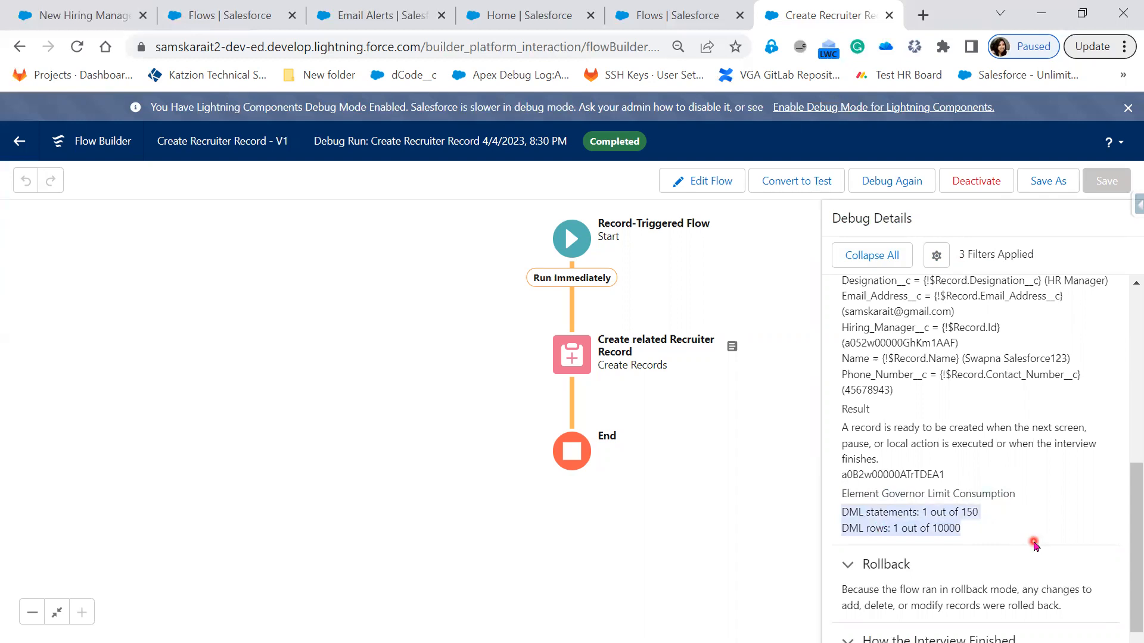
pyautogui.scroll(2, 1035, 545)
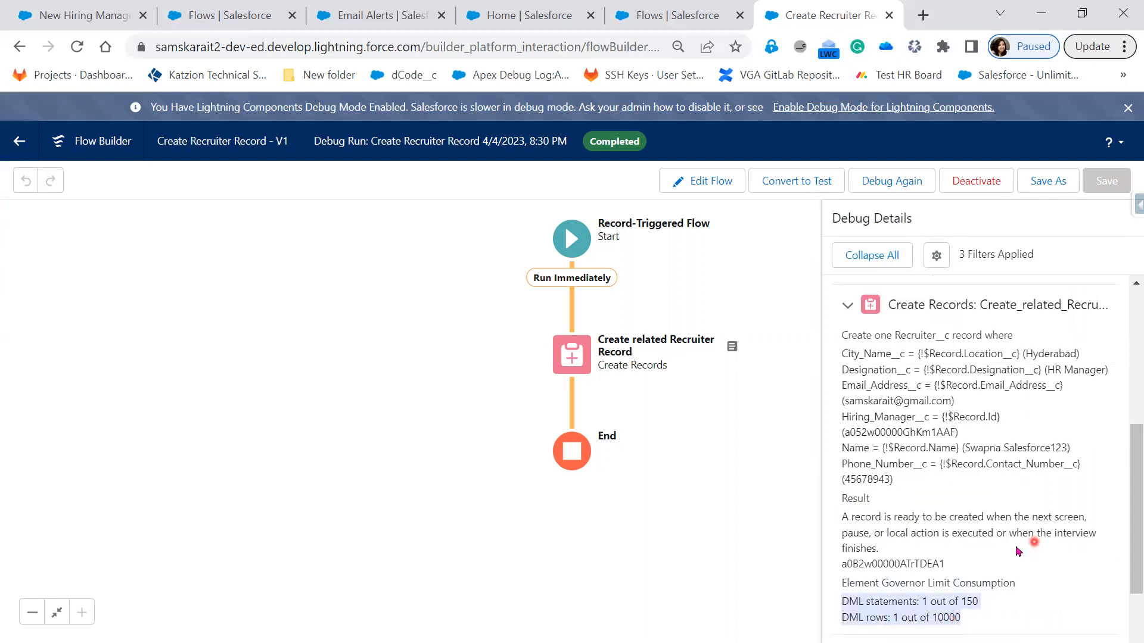
pyautogui.scroll(-2, 1024, 524)
pyautogui.scroll(1, 1025, 524)
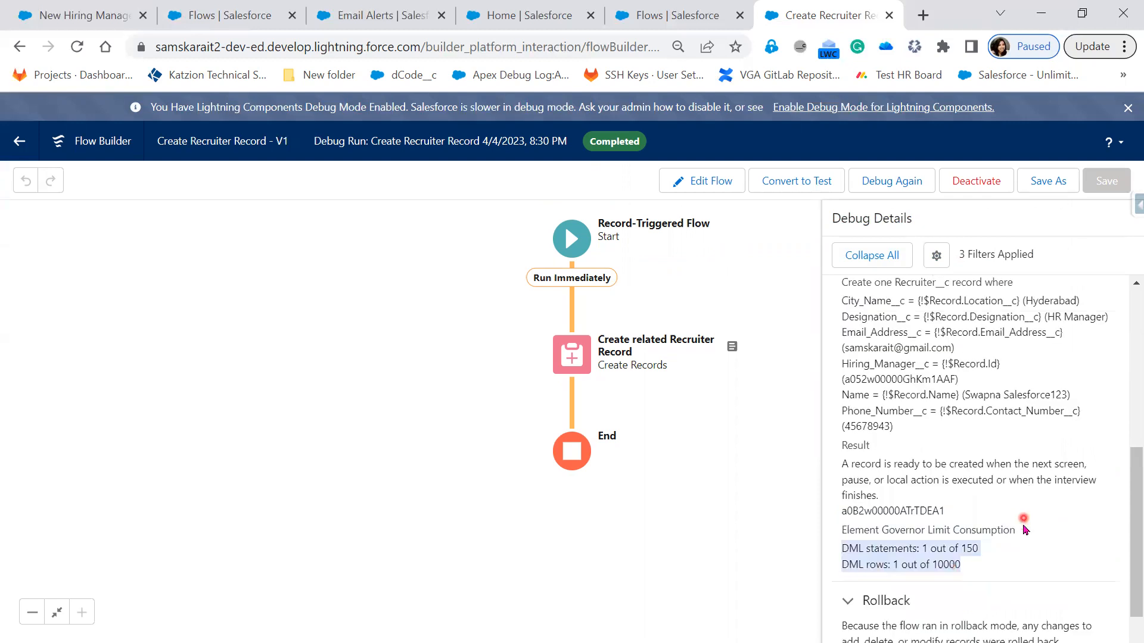
pyautogui.scroll(5, 1025, 529)
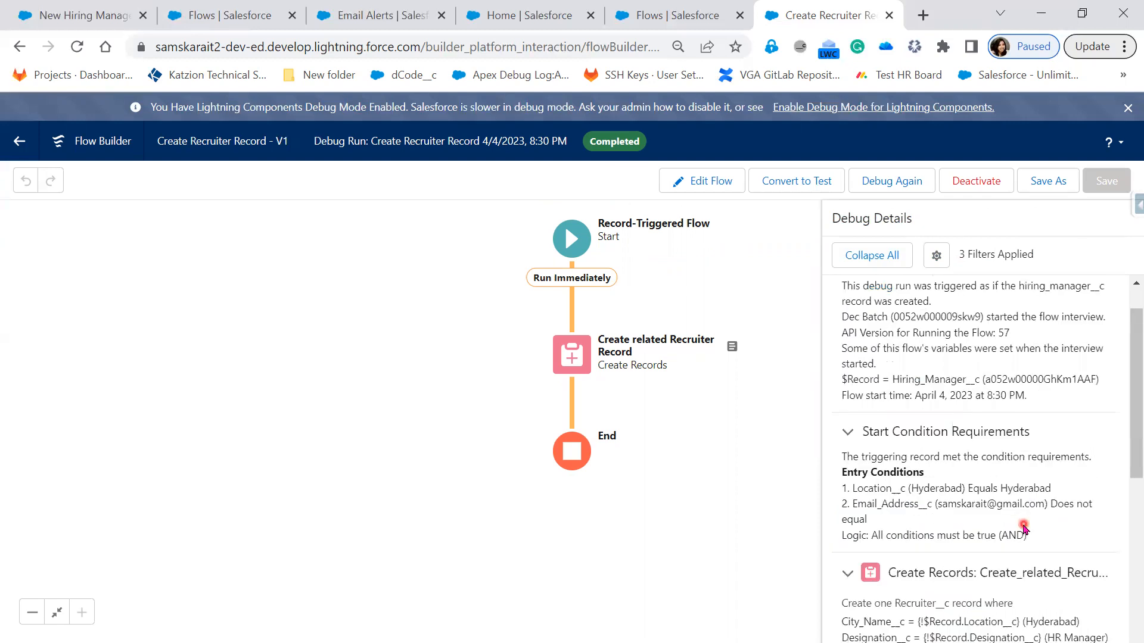
pyautogui.scroll(1, 1024, 528)
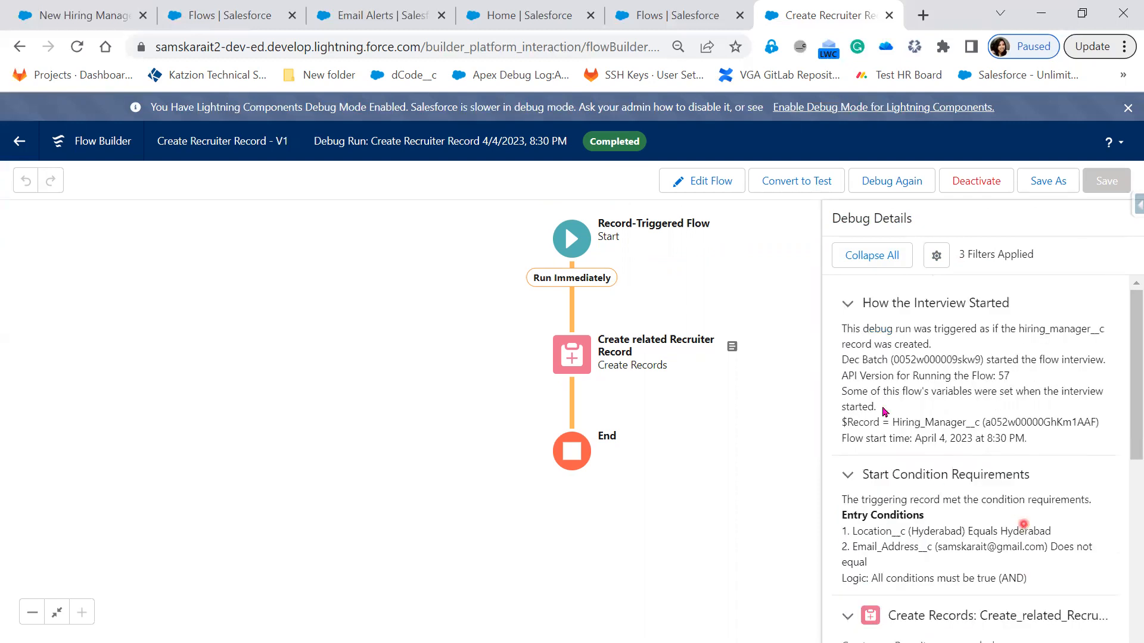
# Step: Turn off Show Governor Limit Consumption in the debug panel preferences
pyautogui.click(936, 266)
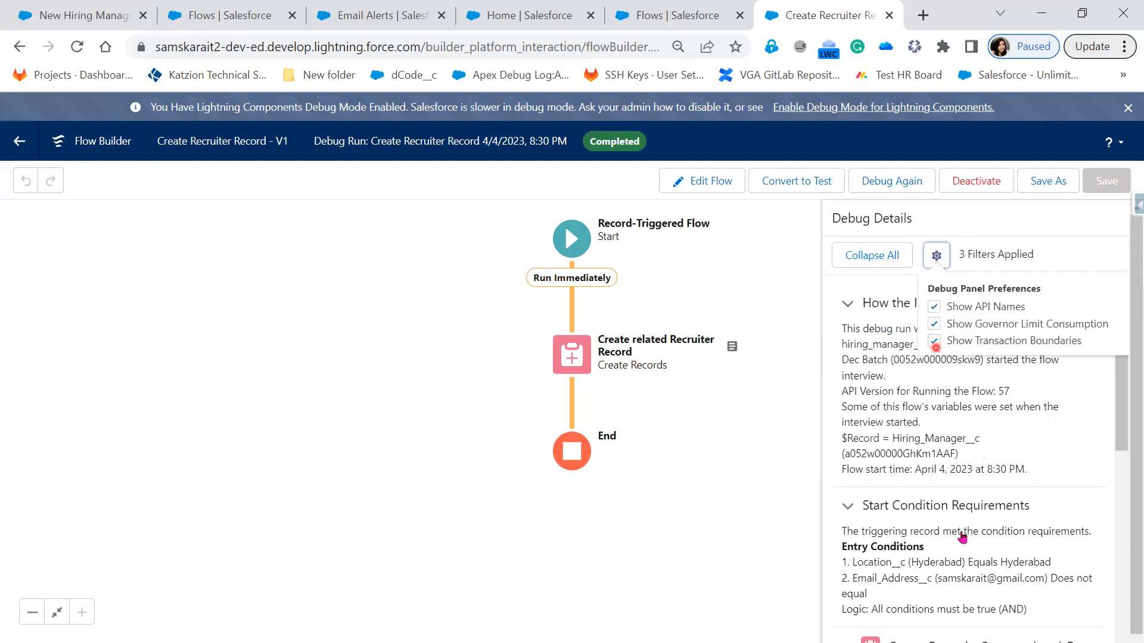
pyautogui.scroll(-4, 968, 544)
pyautogui.scroll(-3, 968, 544)
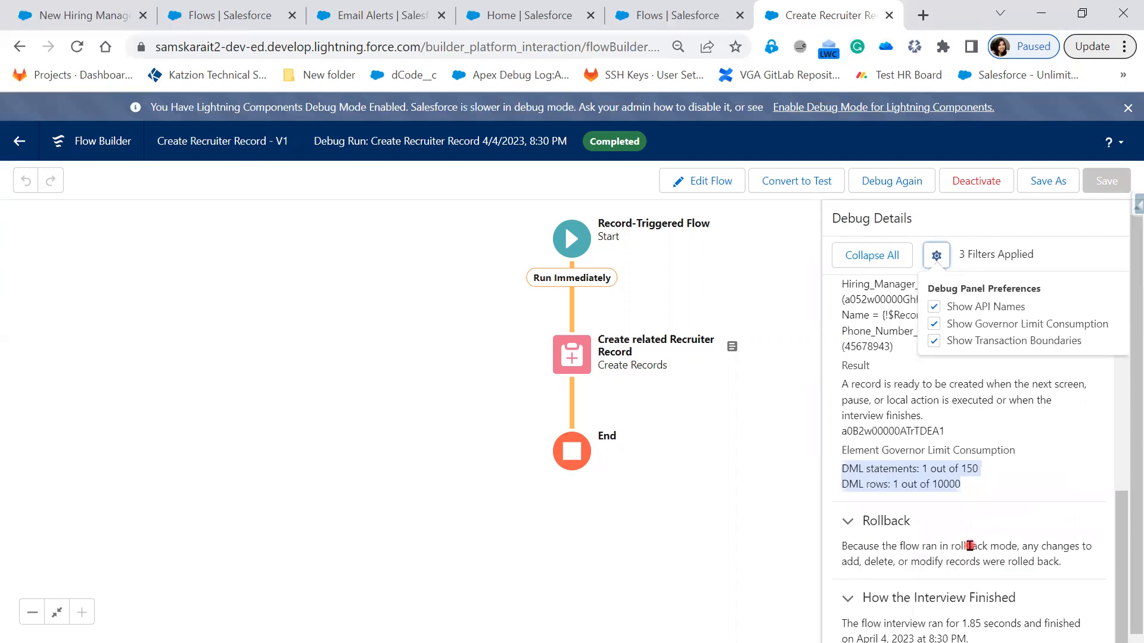
pyautogui.scroll(-1, 969, 546)
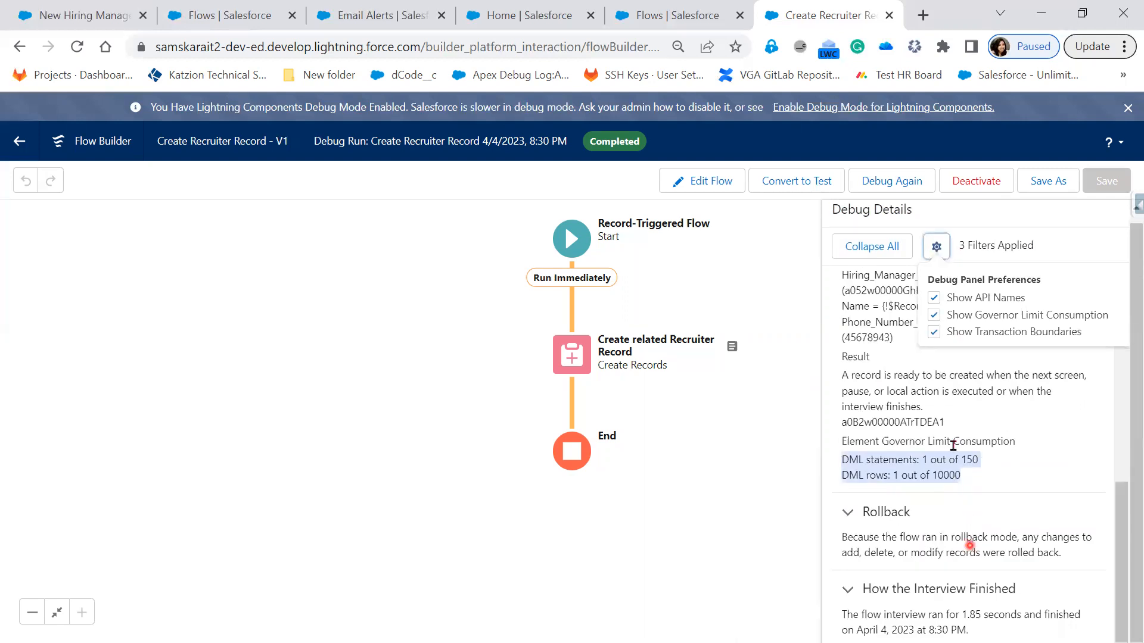
pyautogui.scroll(1, 944, 324)
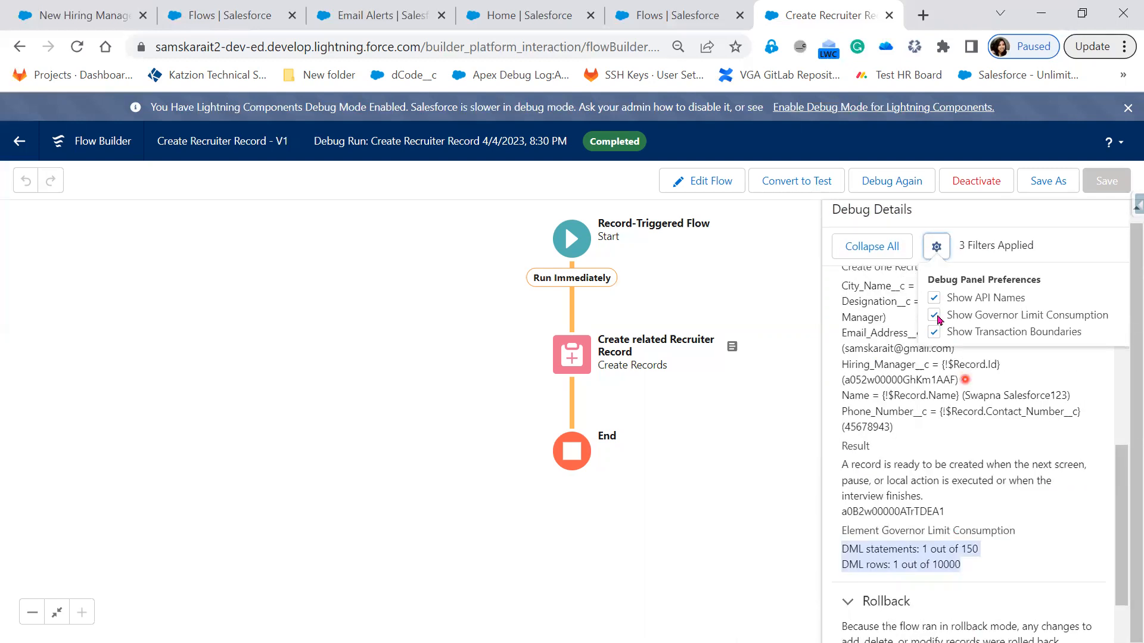
pyautogui.click(935, 315)
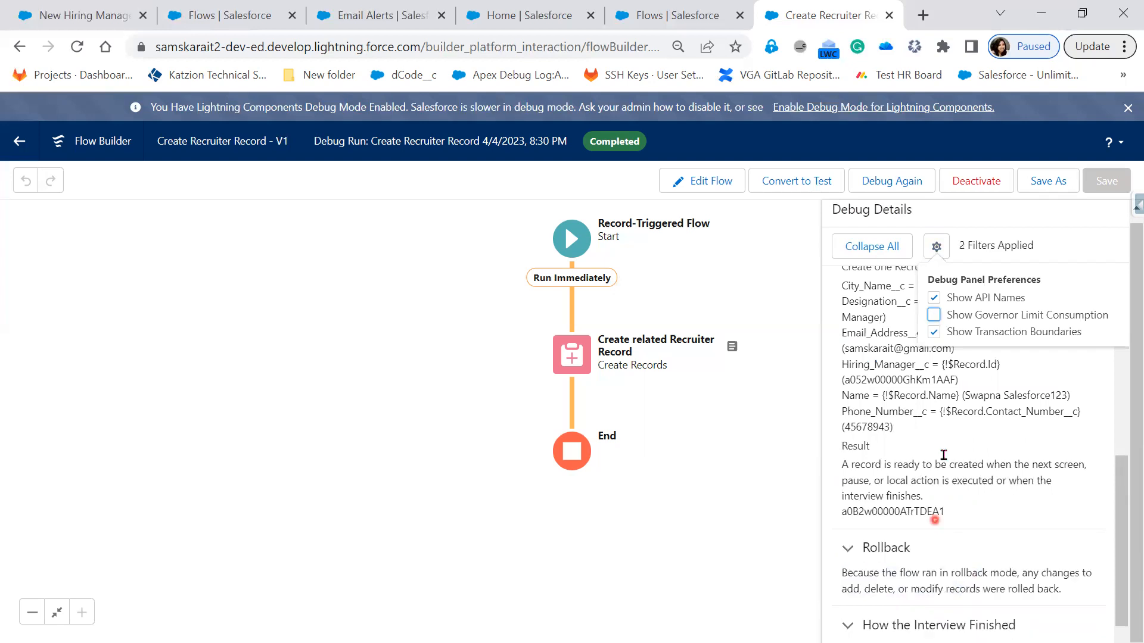
# Step: Switch Show Transaction Boundaries off and on again to compare its effect on the debug details
pyautogui.click(935, 333)
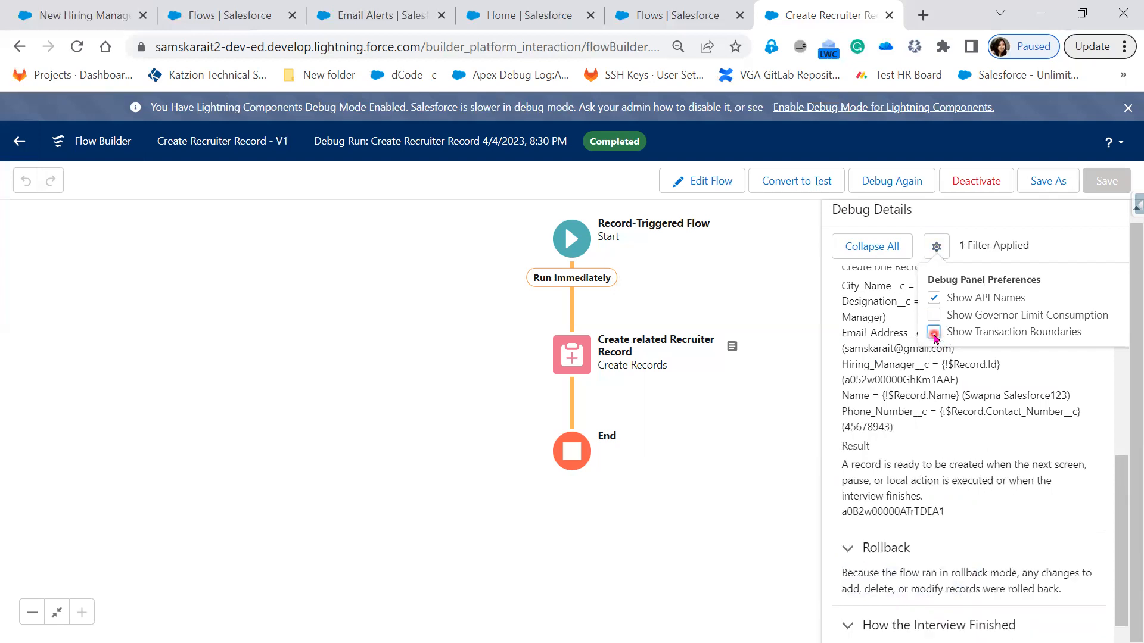
pyautogui.click(935, 333)
pyautogui.scroll(3, 971, 494)
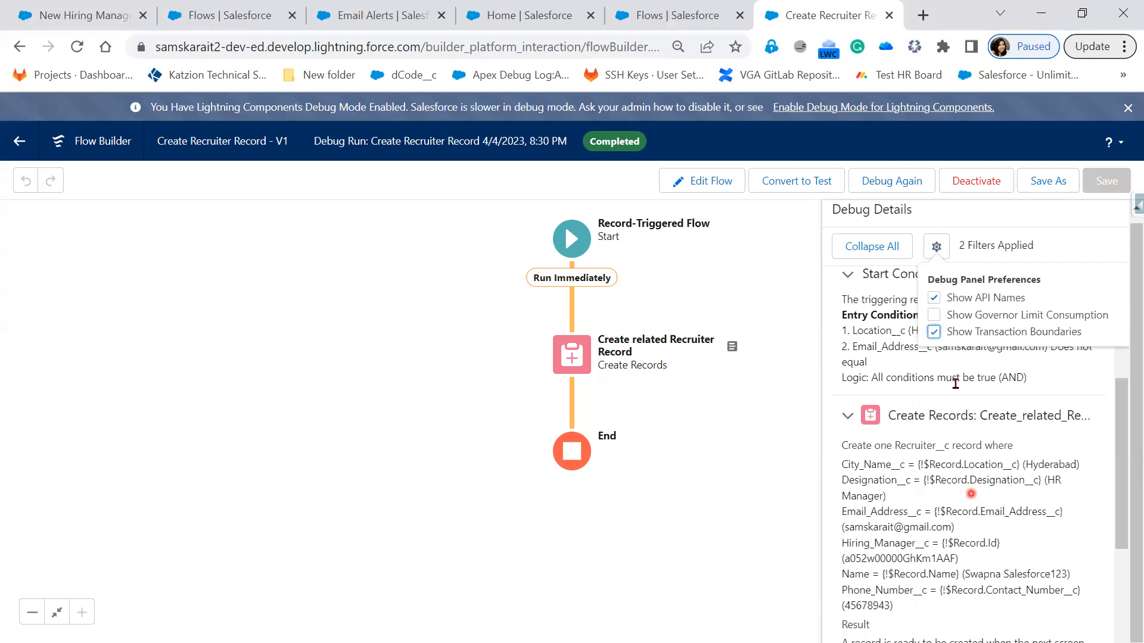
# Step: Toggle Show Transaction Boundaries off and back on once more while rechecking the beginning of the debug details
pyautogui.scroll(3, 950, 332)
pyautogui.click(934, 342)
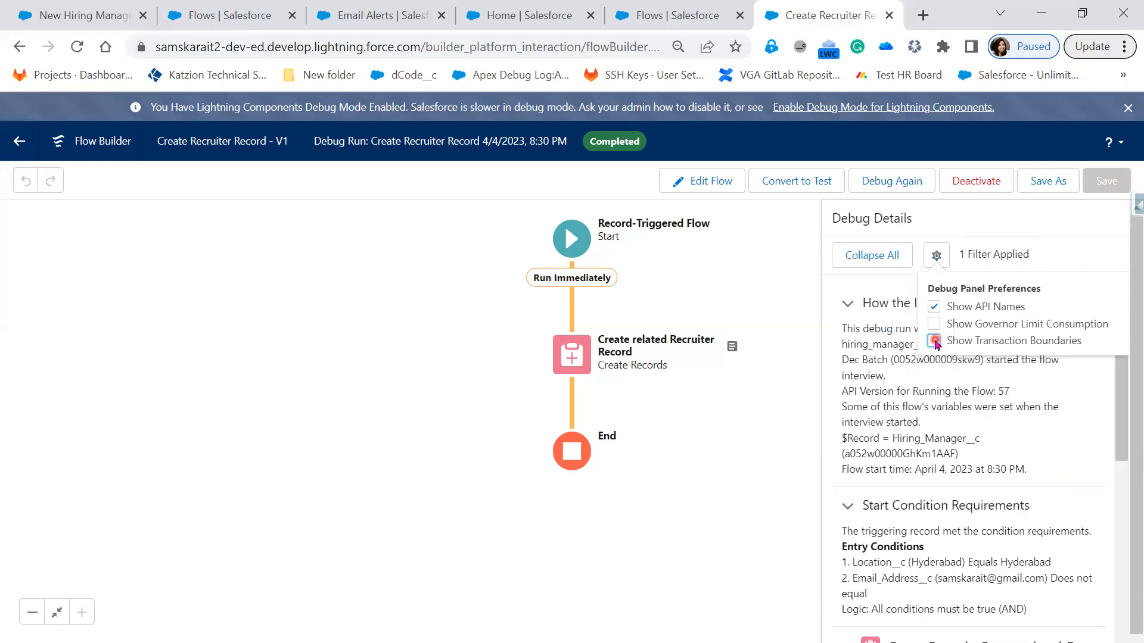
pyautogui.click(934, 341)
# Step: Compare the Create Records details with and without Show API Names, leave that preference turned off and close the preferences
pyautogui.click(934, 308)
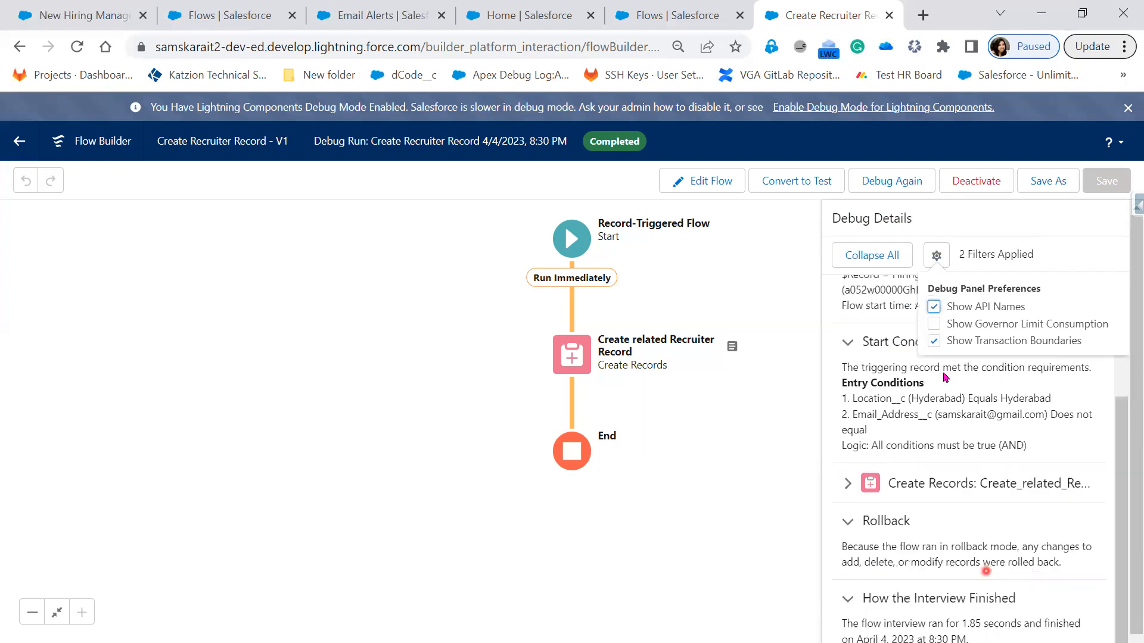
pyautogui.click(849, 484)
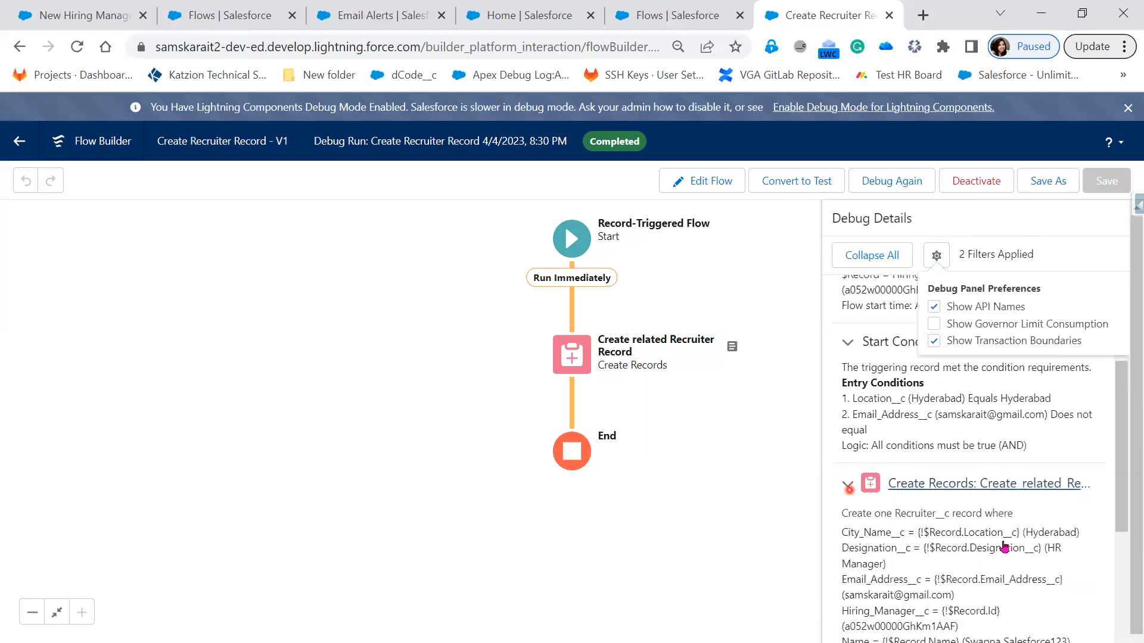
pyautogui.scroll(-3, 1002, 541)
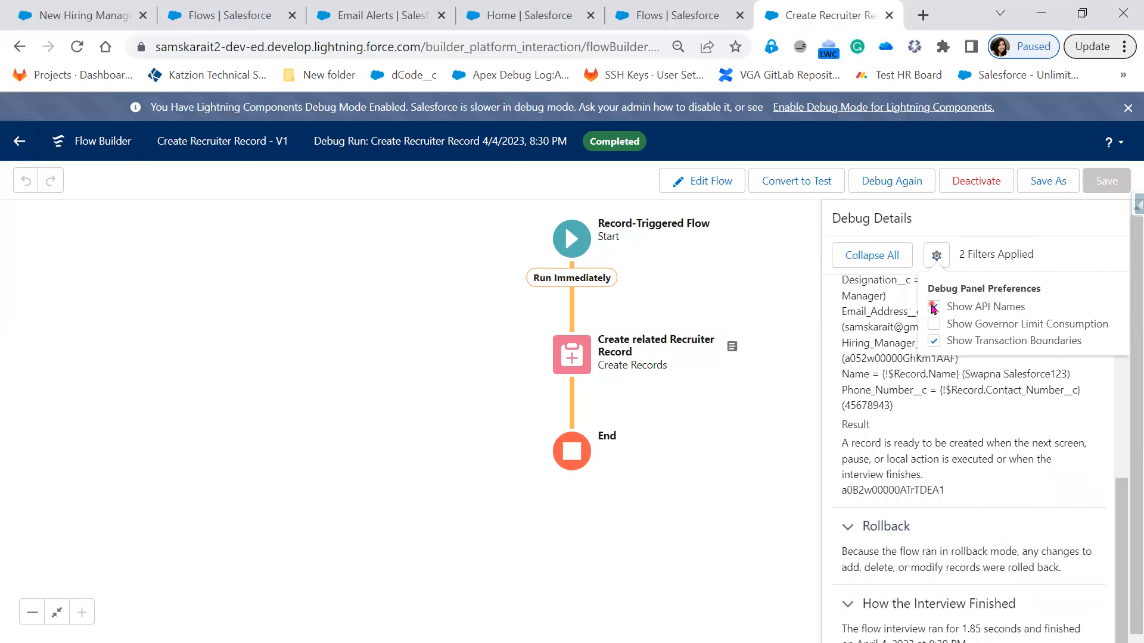
pyautogui.click(933, 307)
pyautogui.click(849, 485)
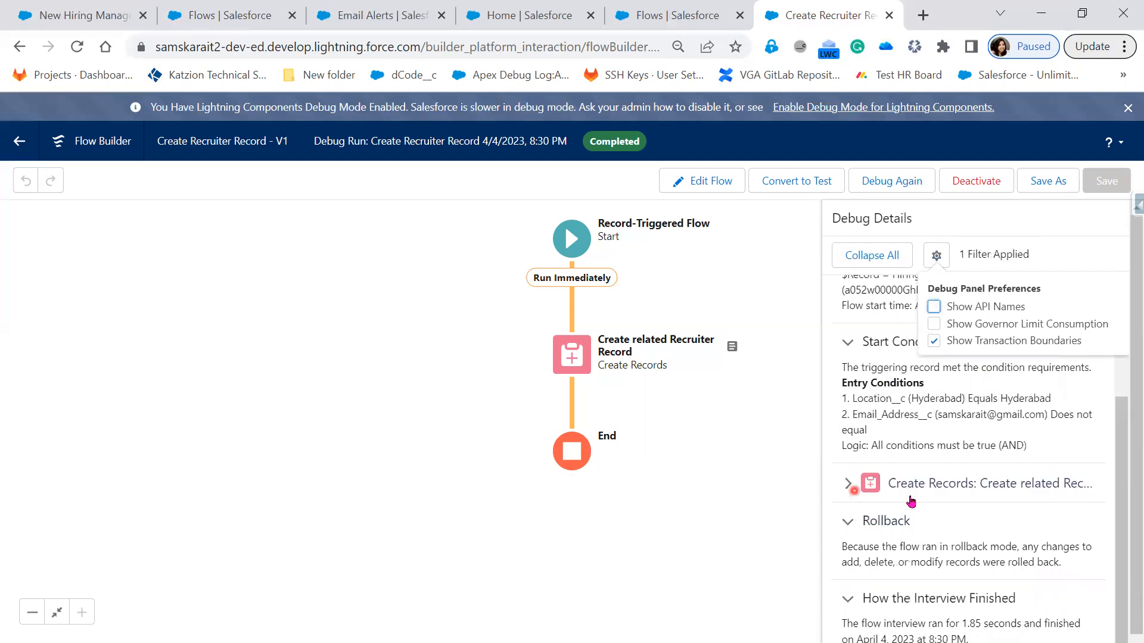
pyautogui.doubleClick(937, 310)
pyautogui.click(937, 255)
pyautogui.click(787, 517)
pyautogui.click(544, 305)
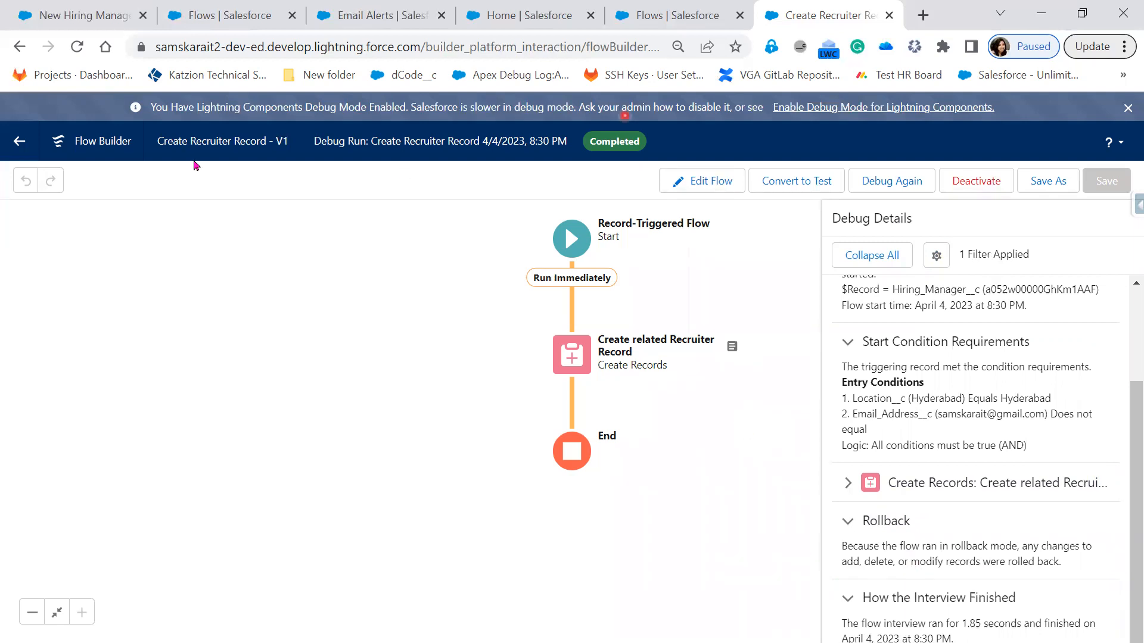
# Step: Convert the debug run to a test and review the New Test sections and the trigger and path settings
pyautogui.click(656, 13)
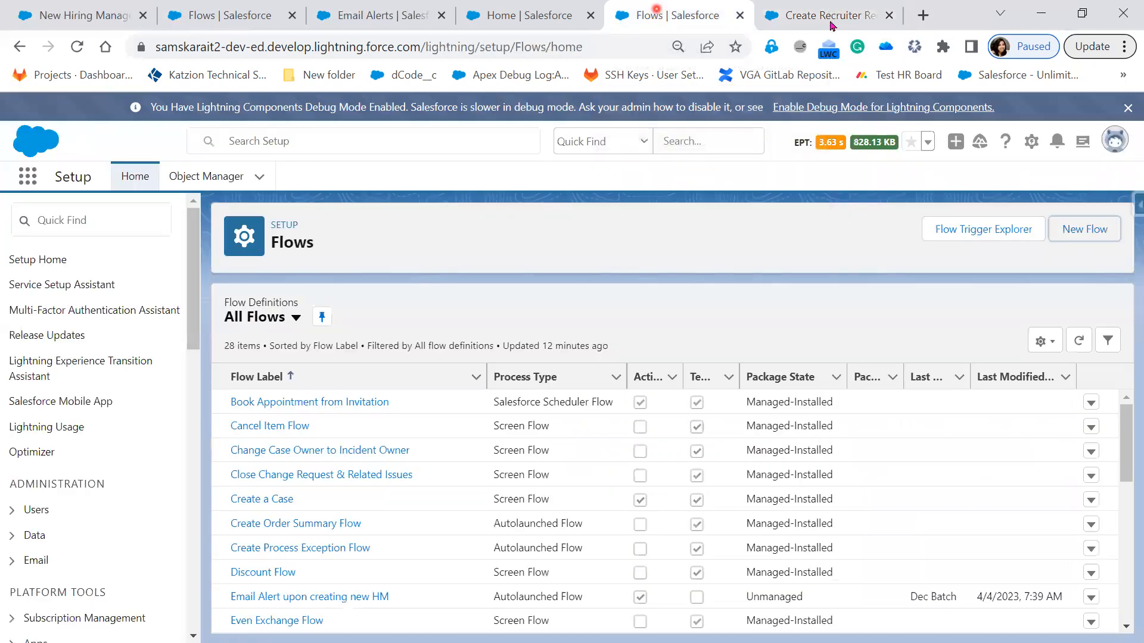
pyautogui.click(829, 15)
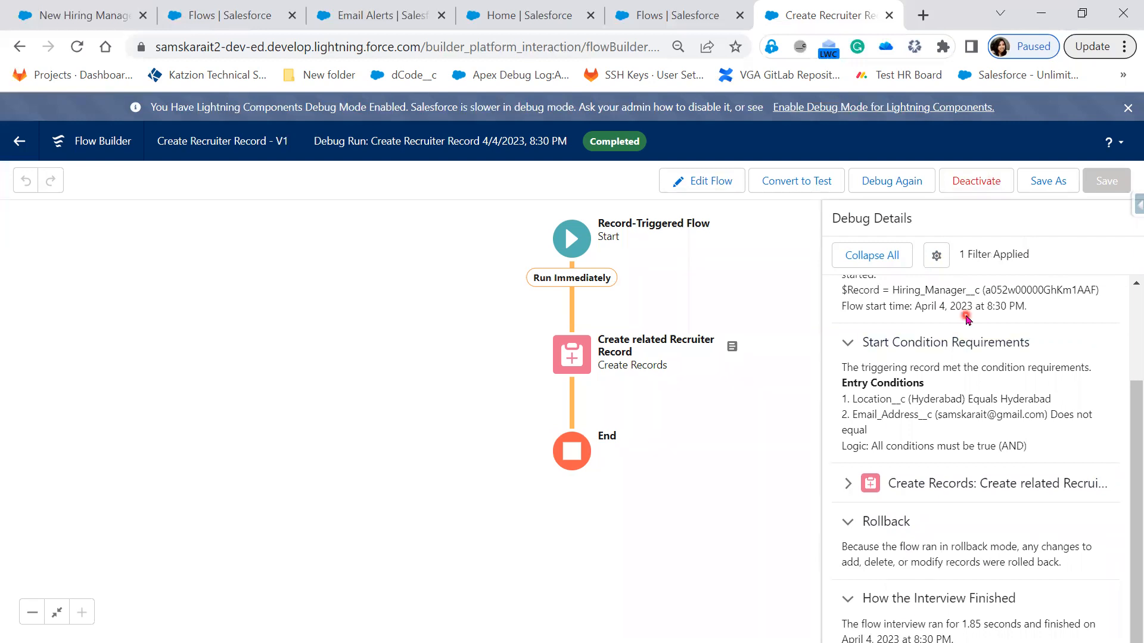
pyautogui.click(797, 182)
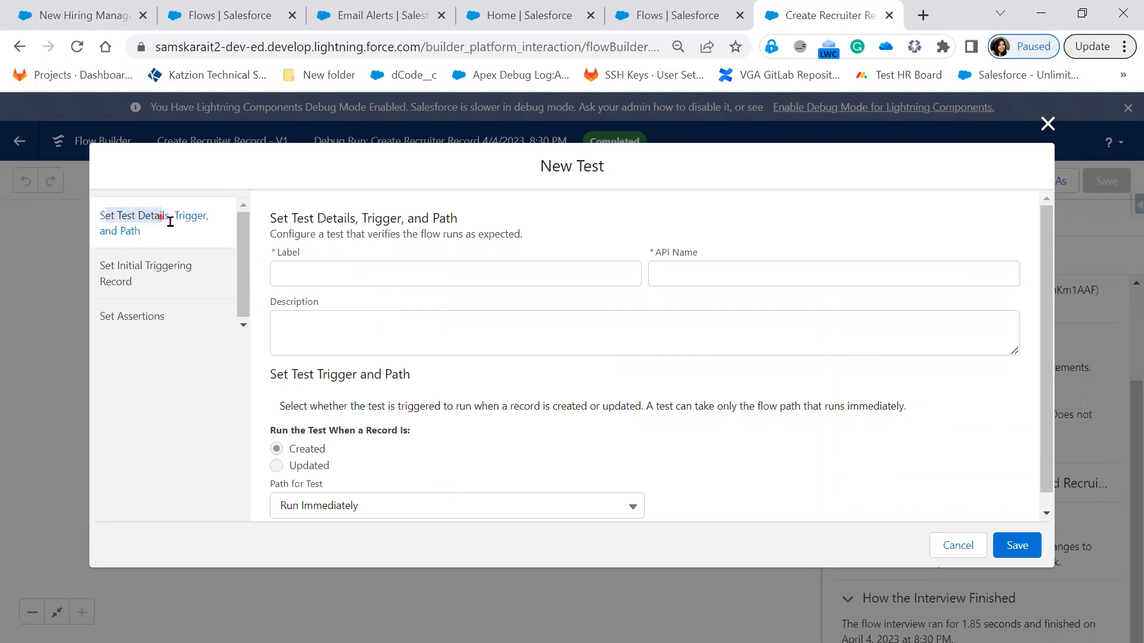
pyautogui.moveTo(105, 231); pyautogui.dragTo(140, 231)
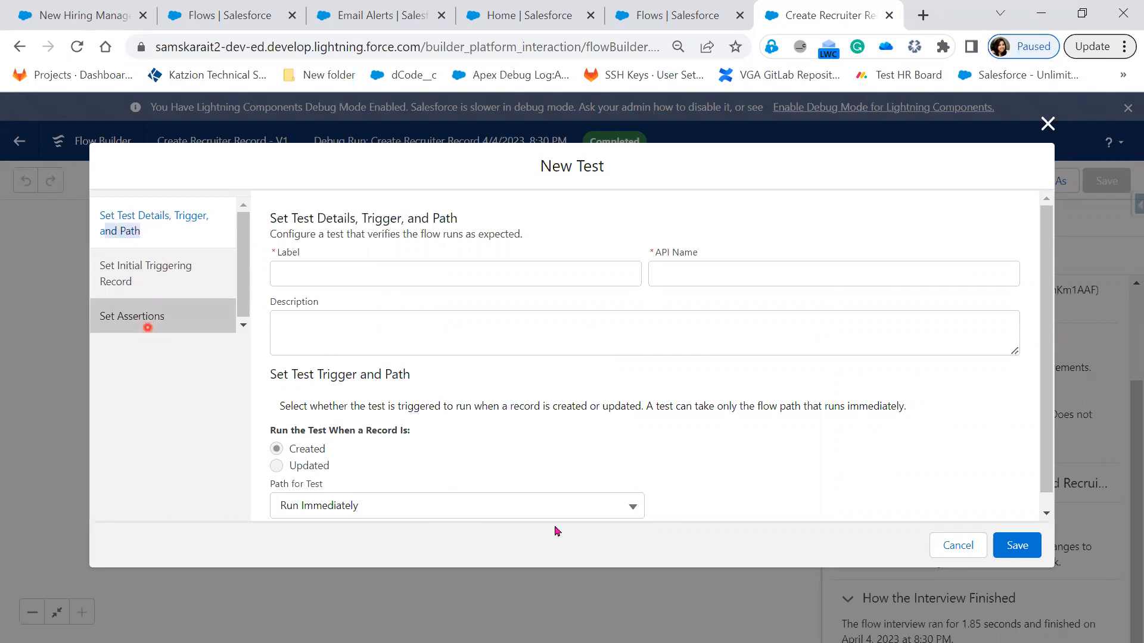
pyautogui.scroll(-1, 611, 451)
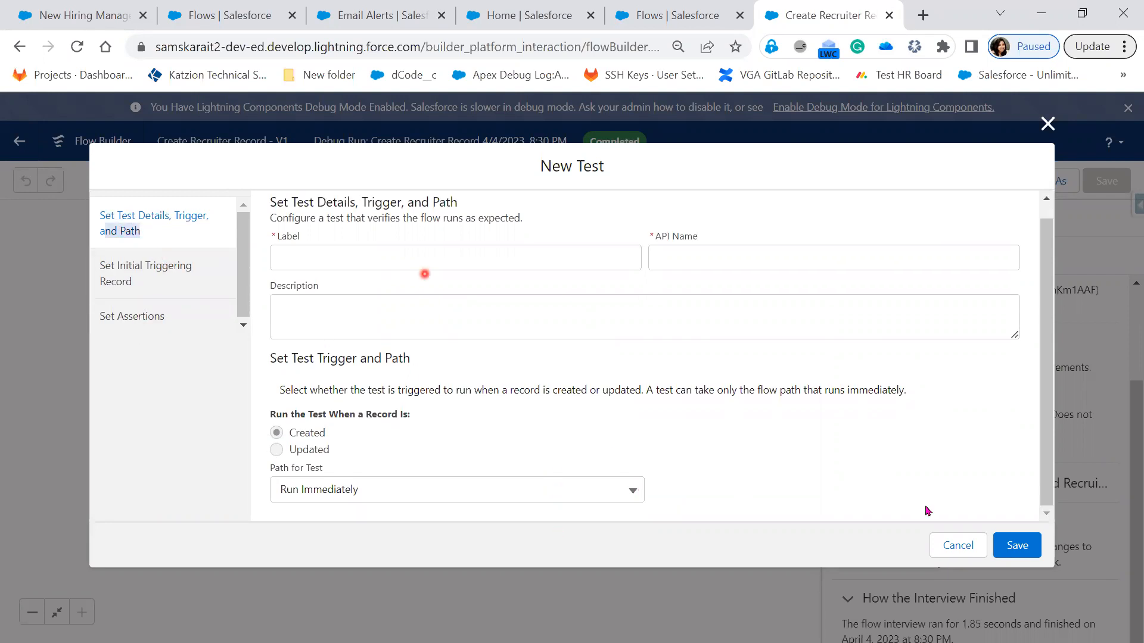
# Step: Try to save the new test with the label Recruiter
pyautogui.click(450, 252)
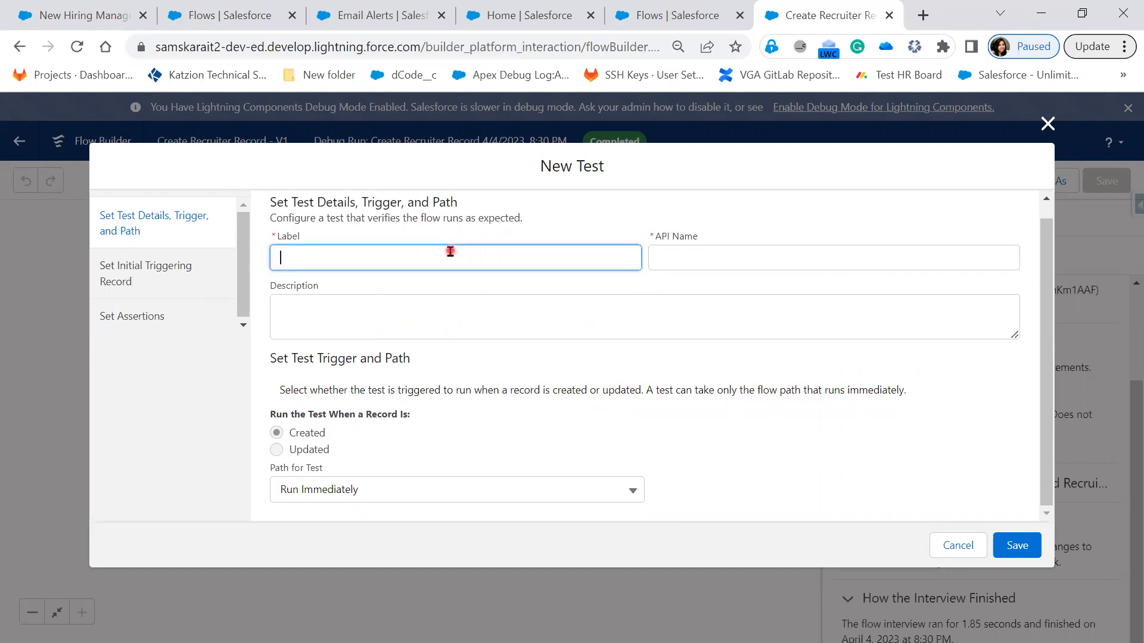
pyautogui.write('Recruiter')
pyautogui.press('Tab')
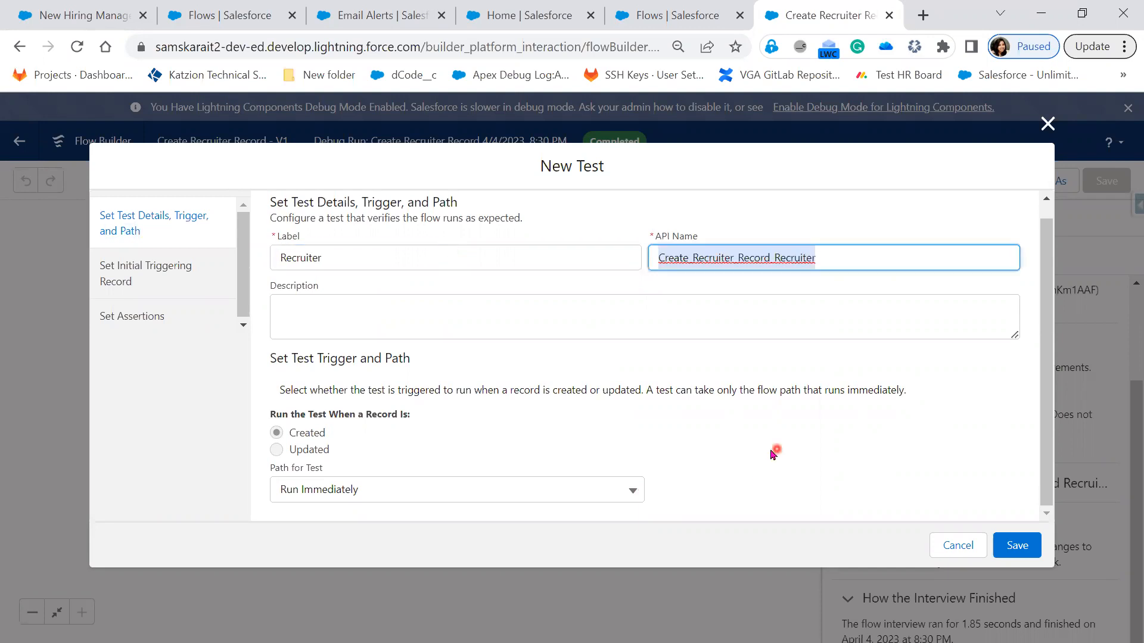
pyautogui.click(410, 420)
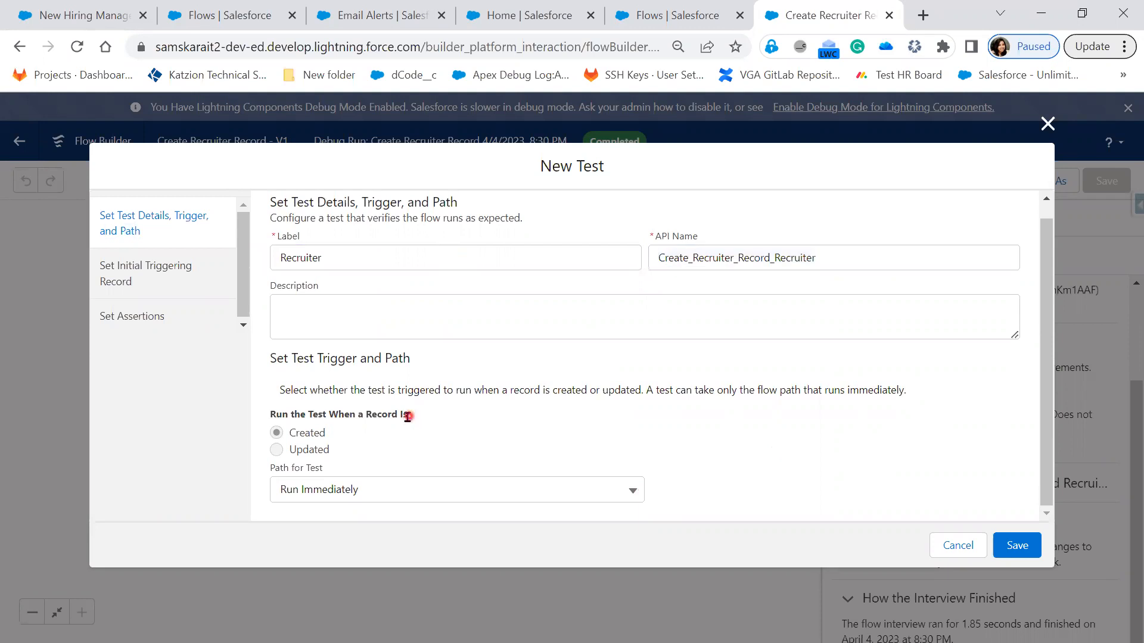
pyautogui.click(697, 320)
pyautogui.click(1029, 555)
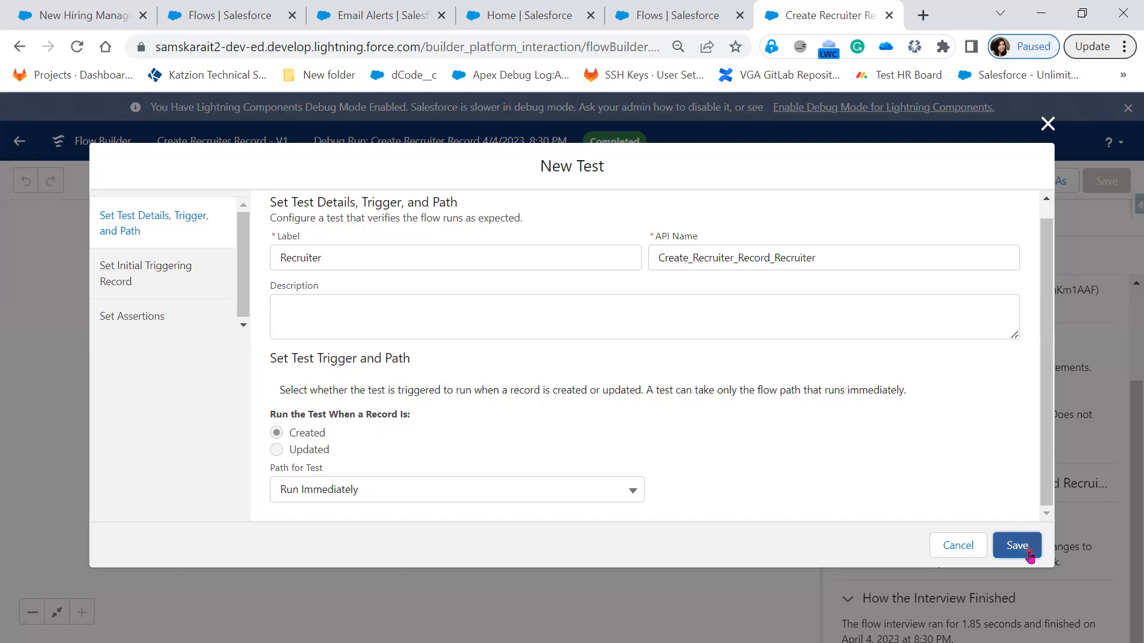
# Step: Look through the resources available for the test's first assertion and discard the new test
pyautogui.click(181, 317)
pyautogui.click(296, 333)
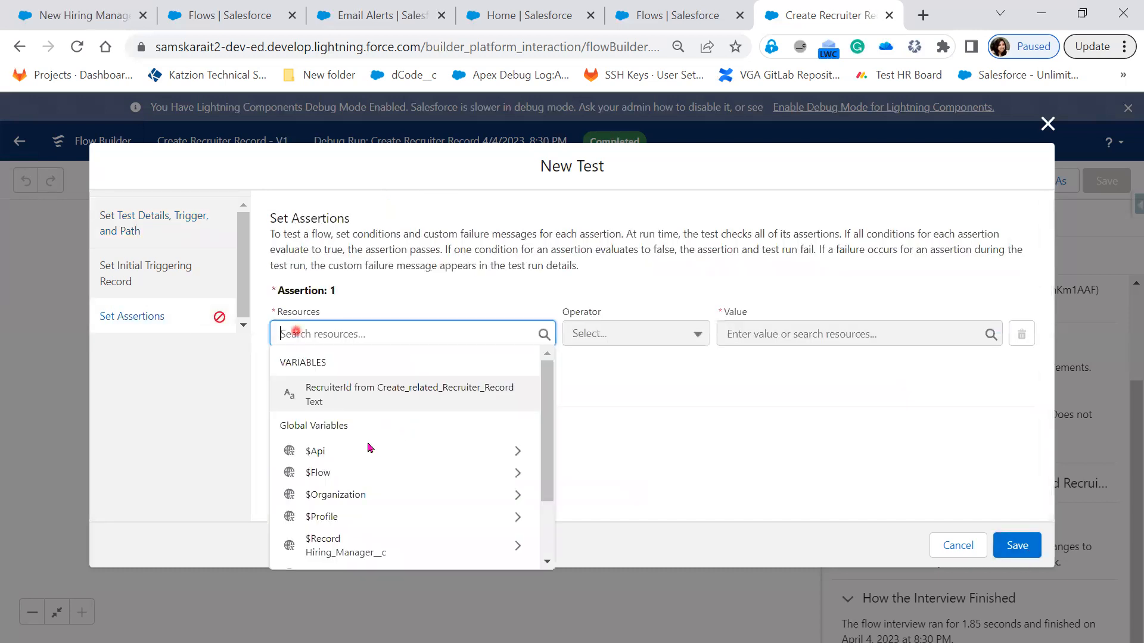
pyautogui.click(1068, 94)
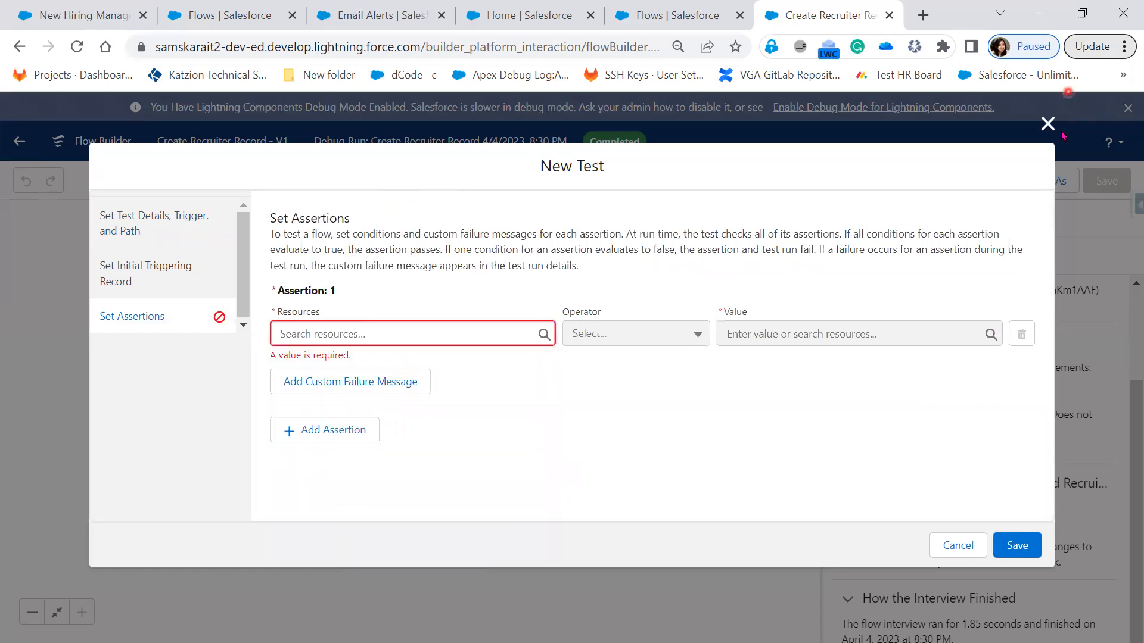
pyautogui.click(1051, 131)
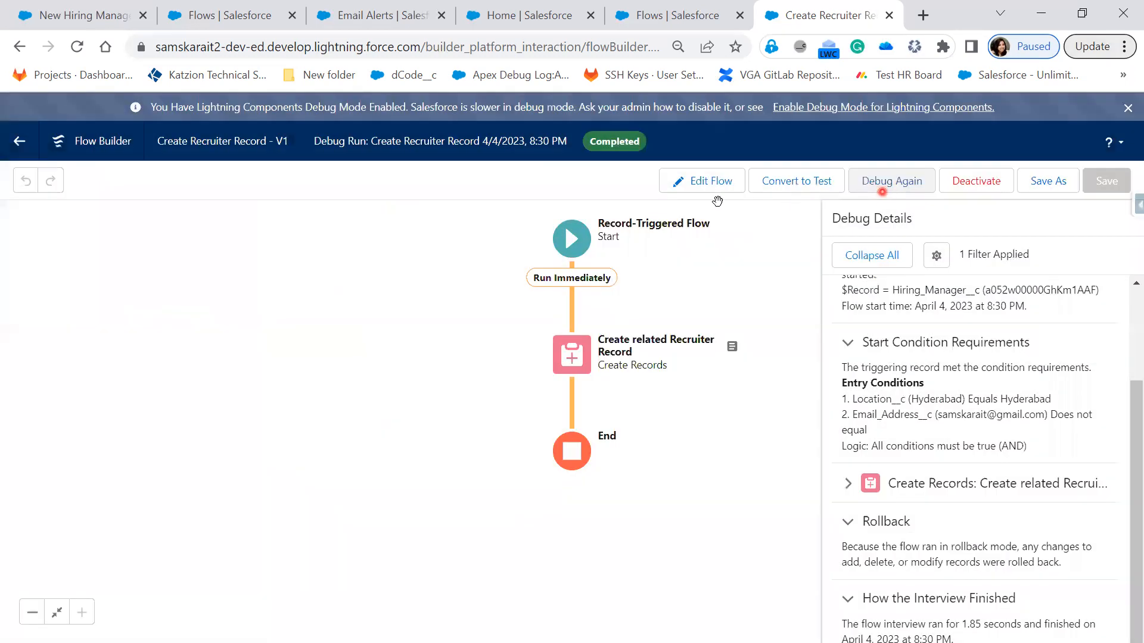
# Step: Leave the debug run and return to editing the Create Recruiter Record flow
pyautogui.click(721, 204)
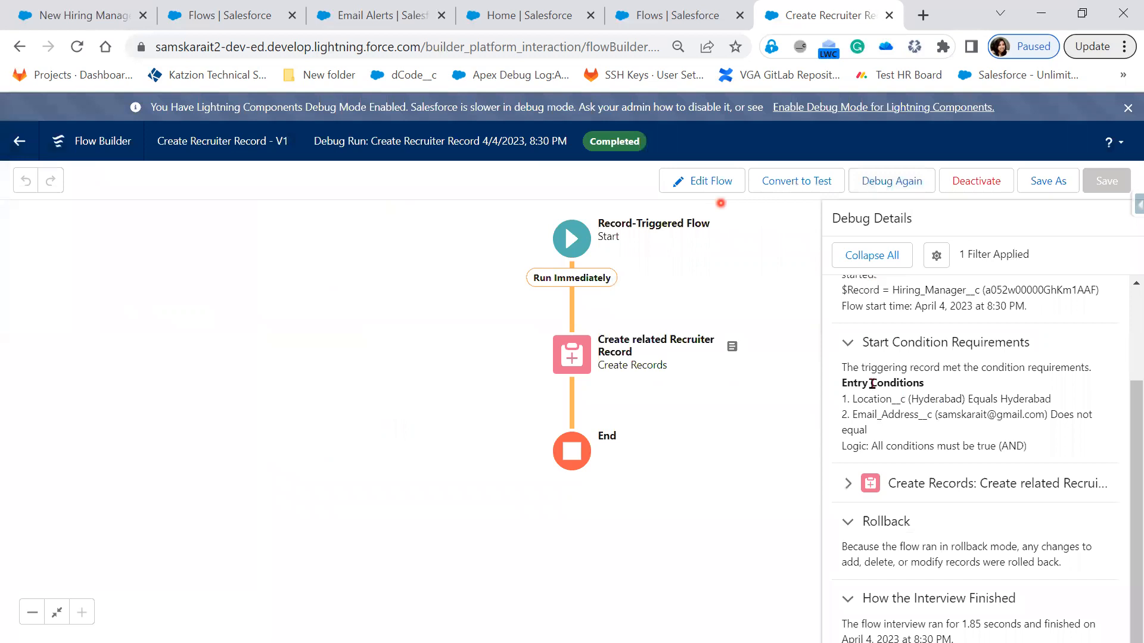
pyautogui.click(871, 178)
pyautogui.click(712, 182)
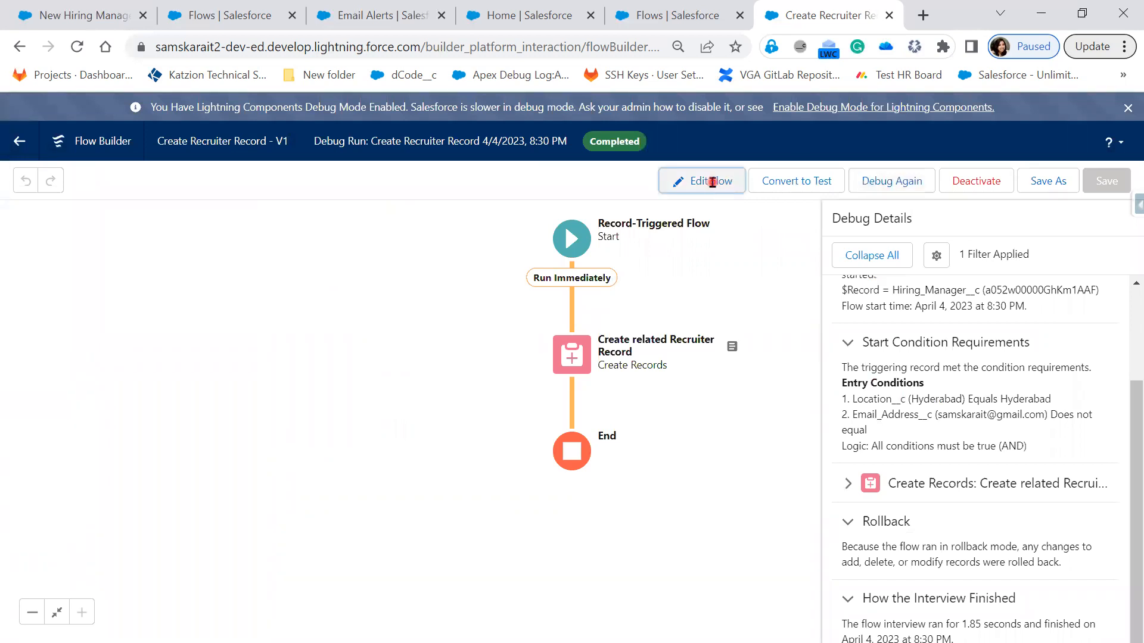
pyautogui.click(904, 285)
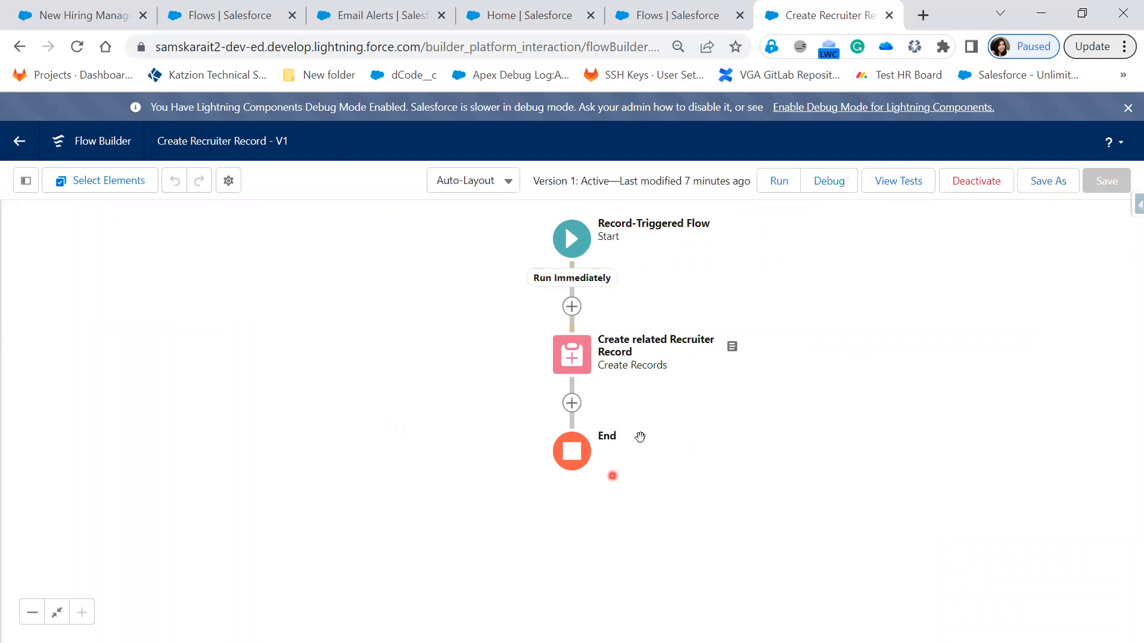
# Step: Discard the blank New Hiring Manager form, open the first Hiring Manager in Recently Viewed and start cloning it
pyautogui.click(96, 21)
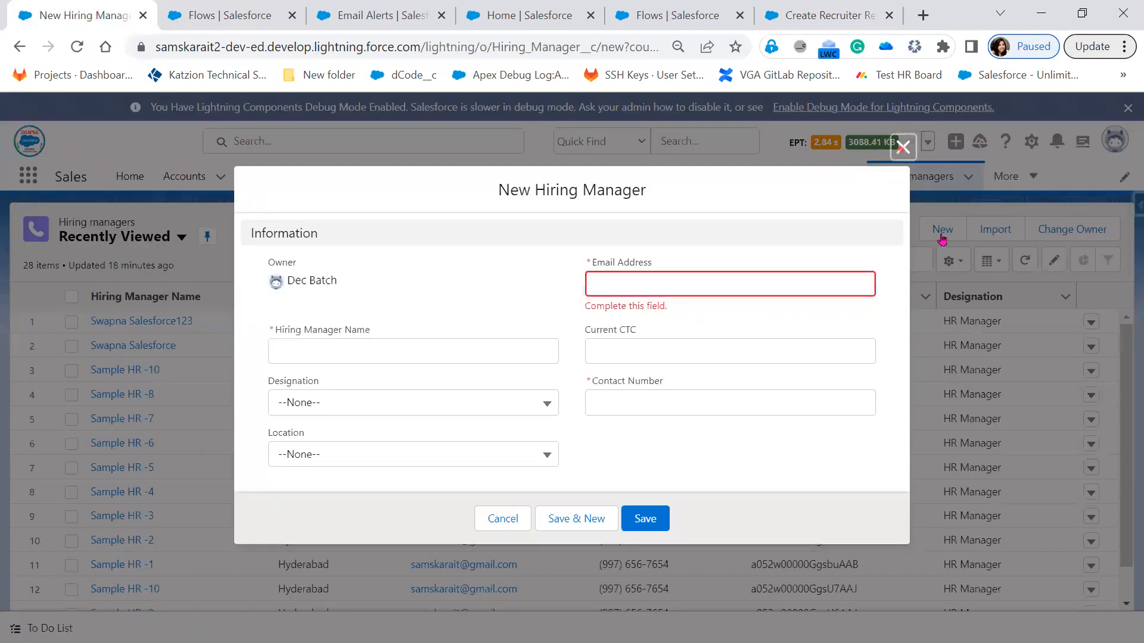
pyautogui.press('Escape')
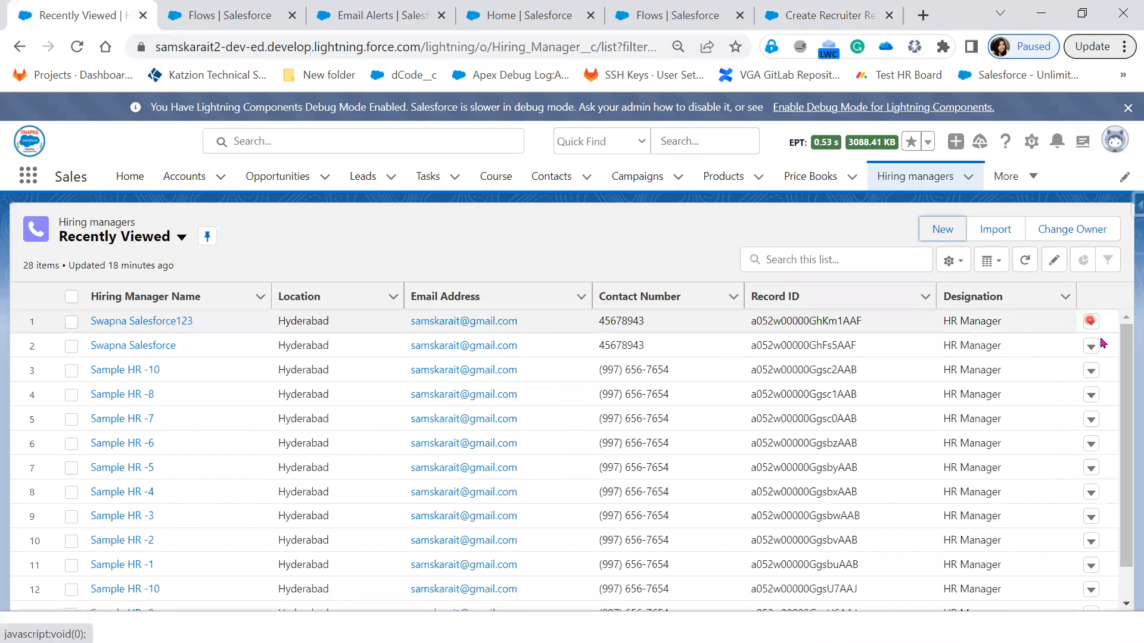
pyautogui.click(1091, 322)
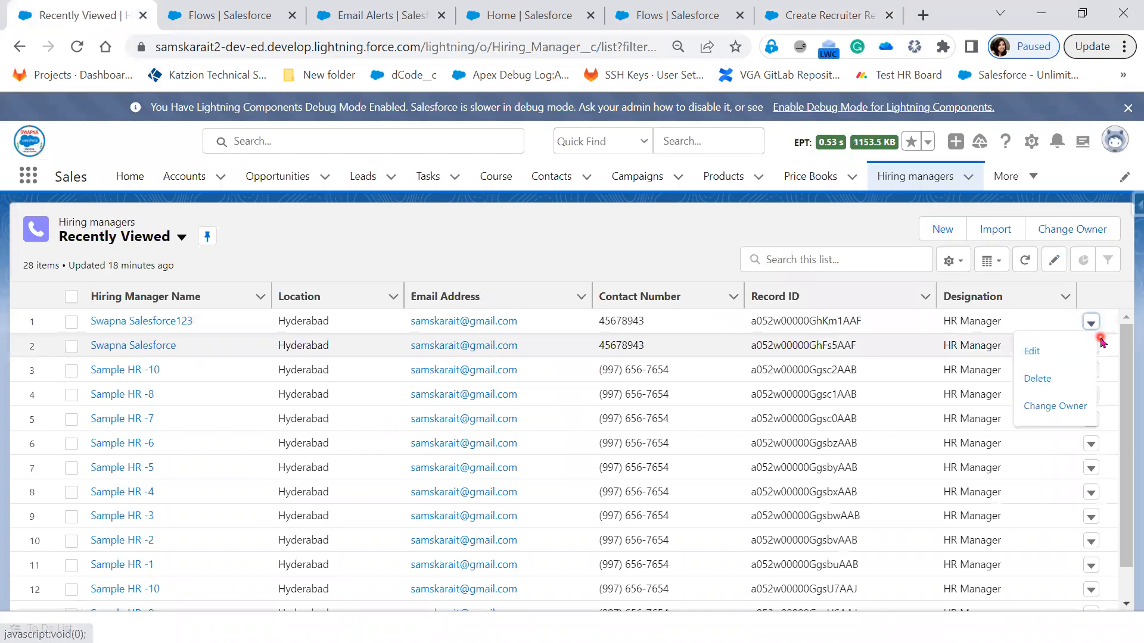
pyautogui.click(151, 322)
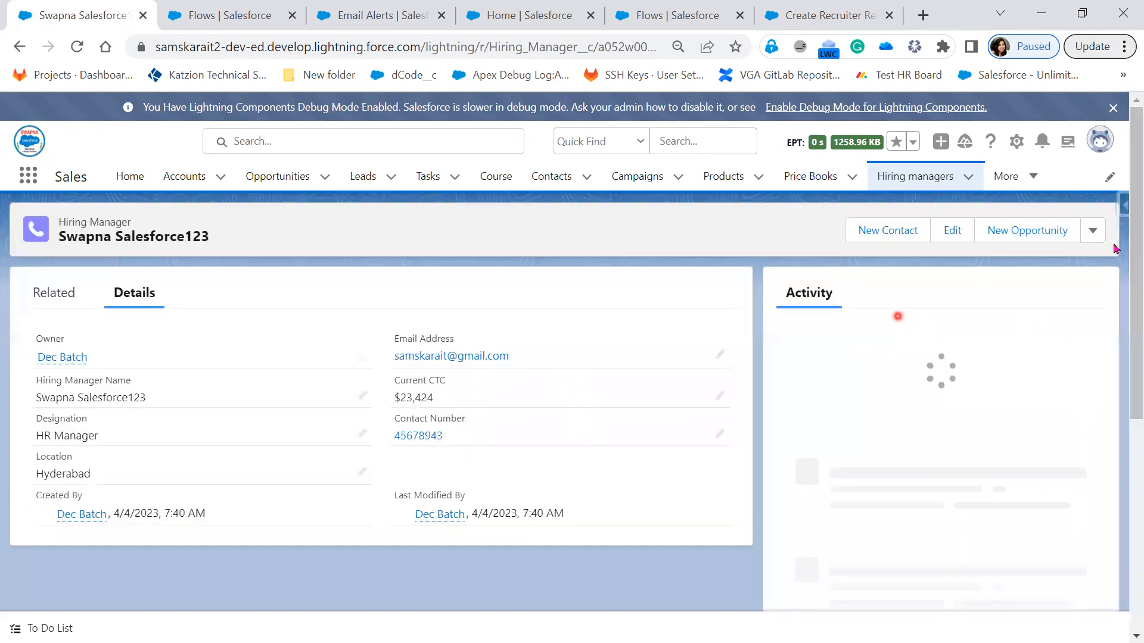
pyautogui.click(1098, 237)
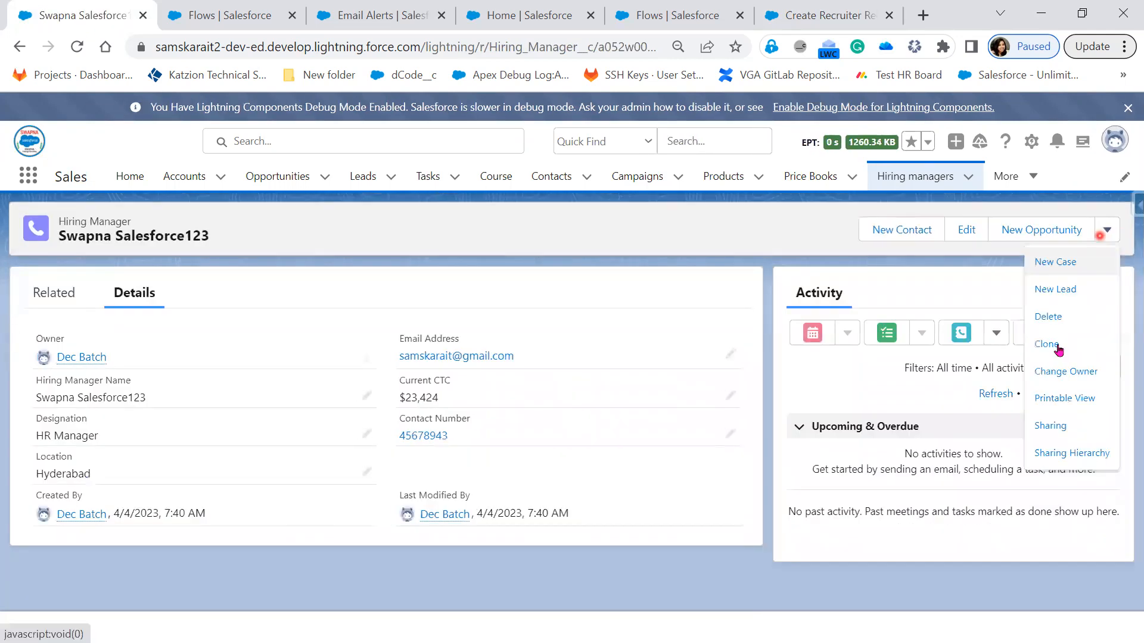
pyautogui.click(1058, 347)
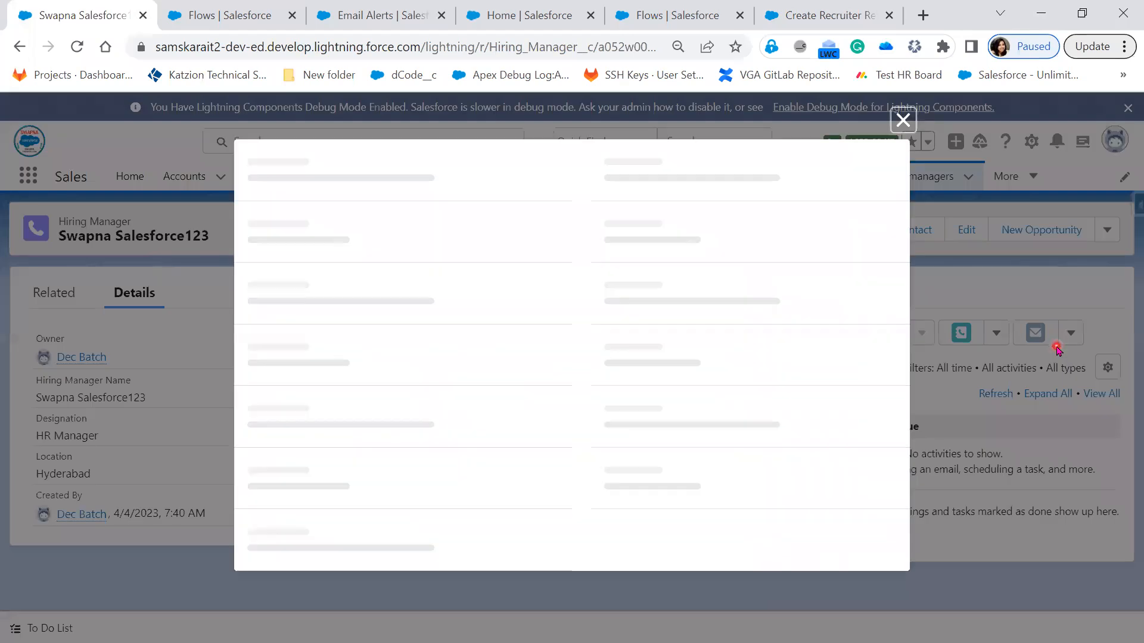
# Step: Shorten the cloned Hiring Manager's name to Salesforce123 and save the new record
pyautogui.click(363, 344)
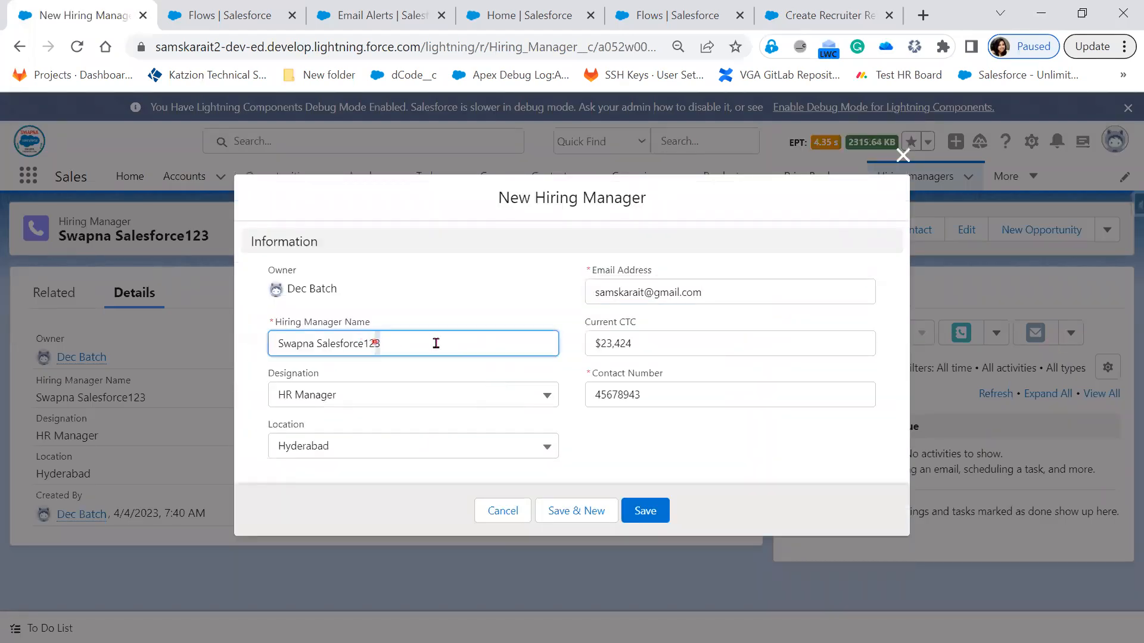
pyautogui.keyDown('shift'); pyautogui.click(446, 344); pyautogui.keyUp('shift')
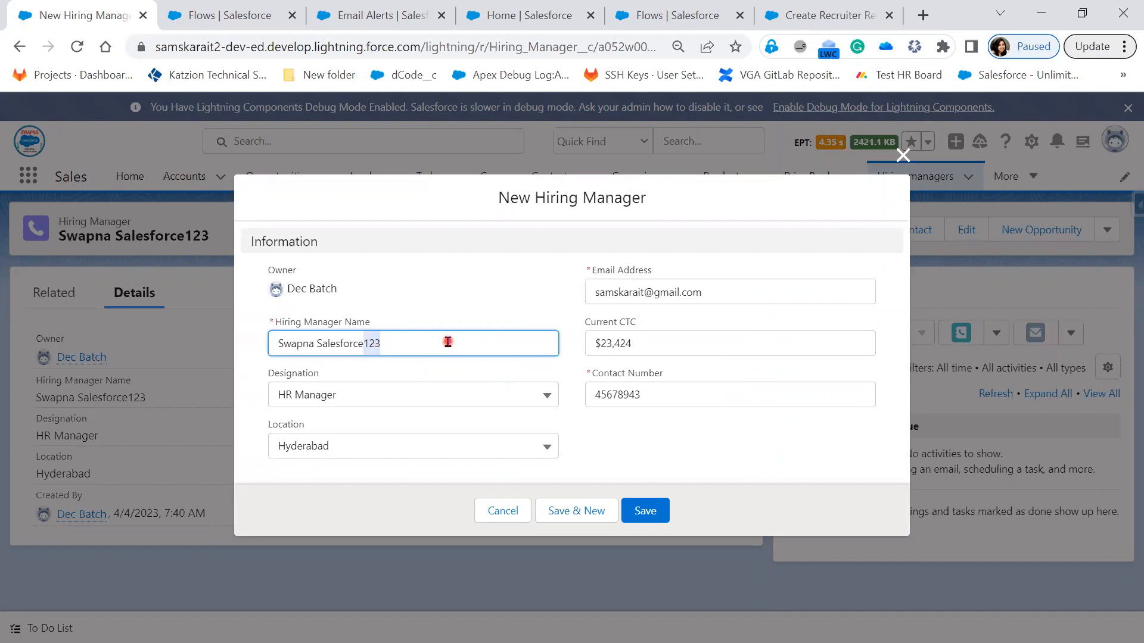
pyautogui.moveTo(373, 345); pyautogui.dragTo(309, 345)
pyautogui.doubleClick(306, 343)
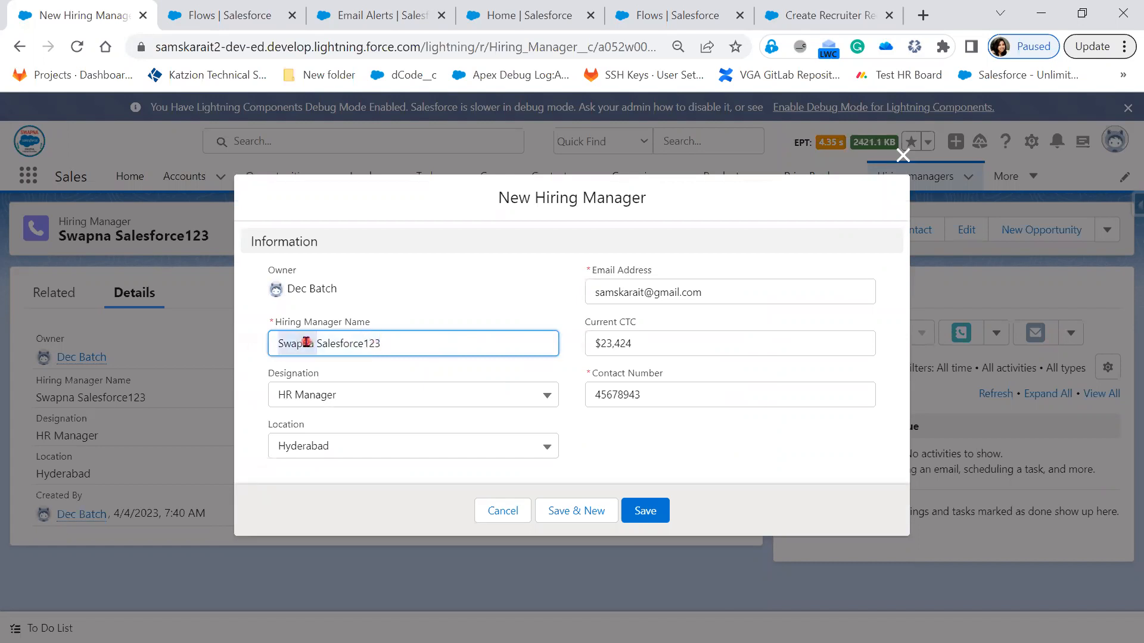
pyautogui.press('BackSpace')
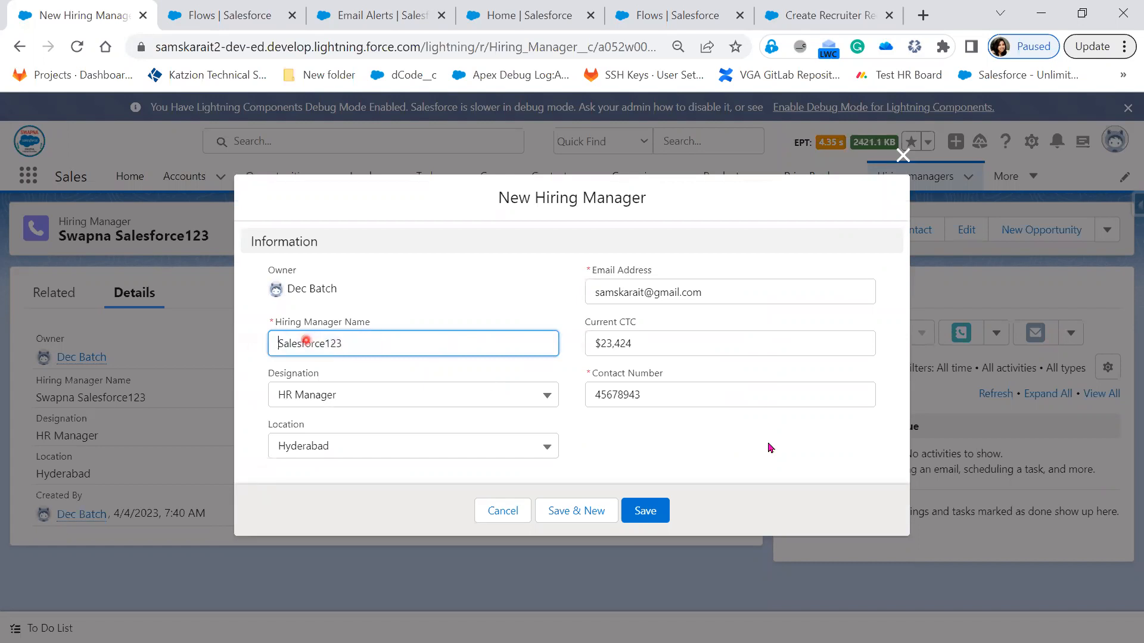
pyautogui.click(663, 512)
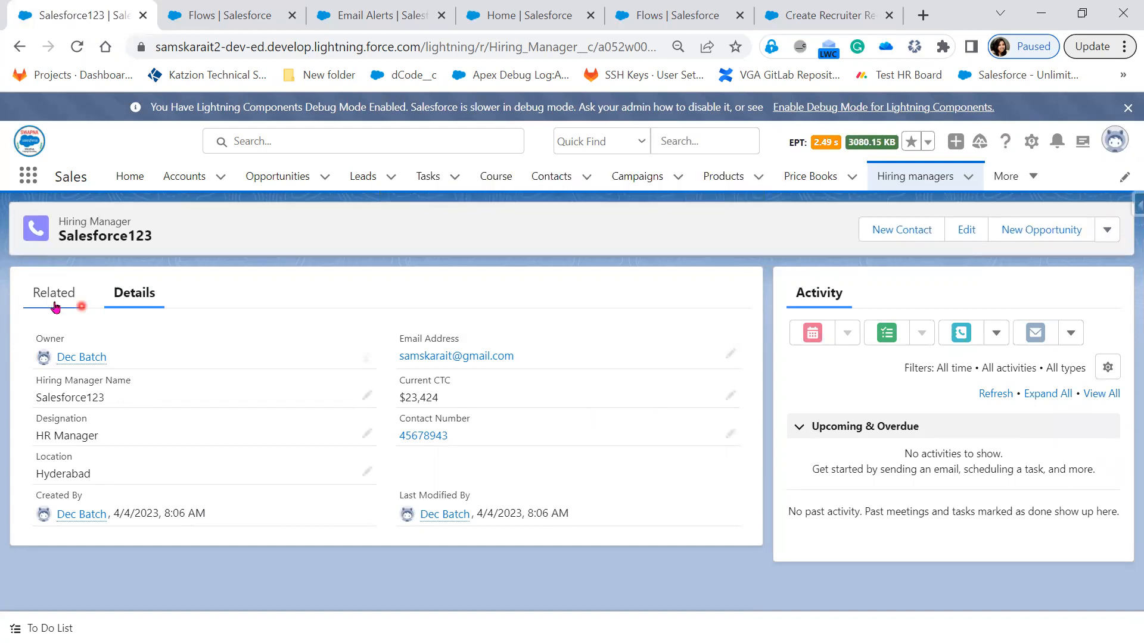
# Step: Check the Recruiters related list on the Salesforce123 Hiring Manager and open the Recruiters object's list of recently viewed records
pyautogui.click(82, 305)
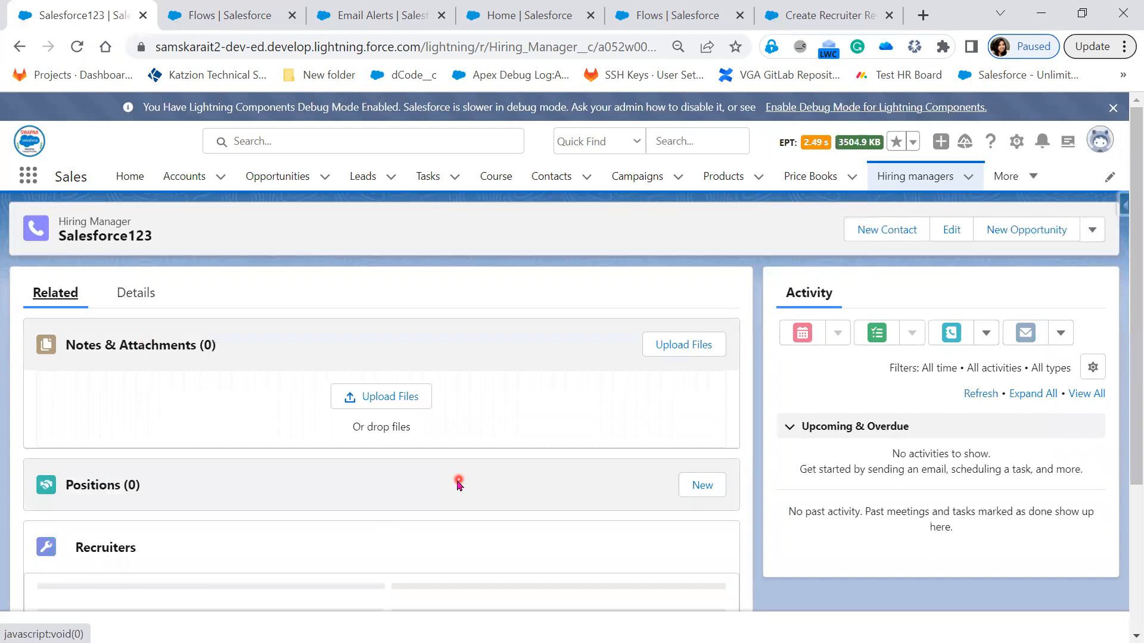
pyautogui.scroll(-1, 69, 556)
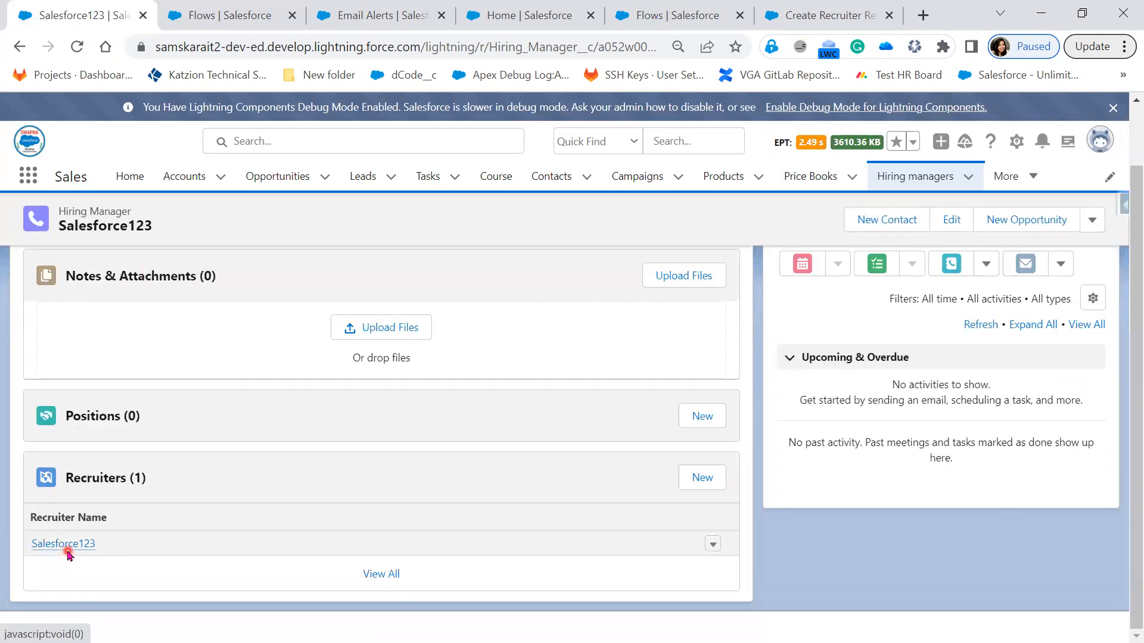
pyautogui.click(1016, 177)
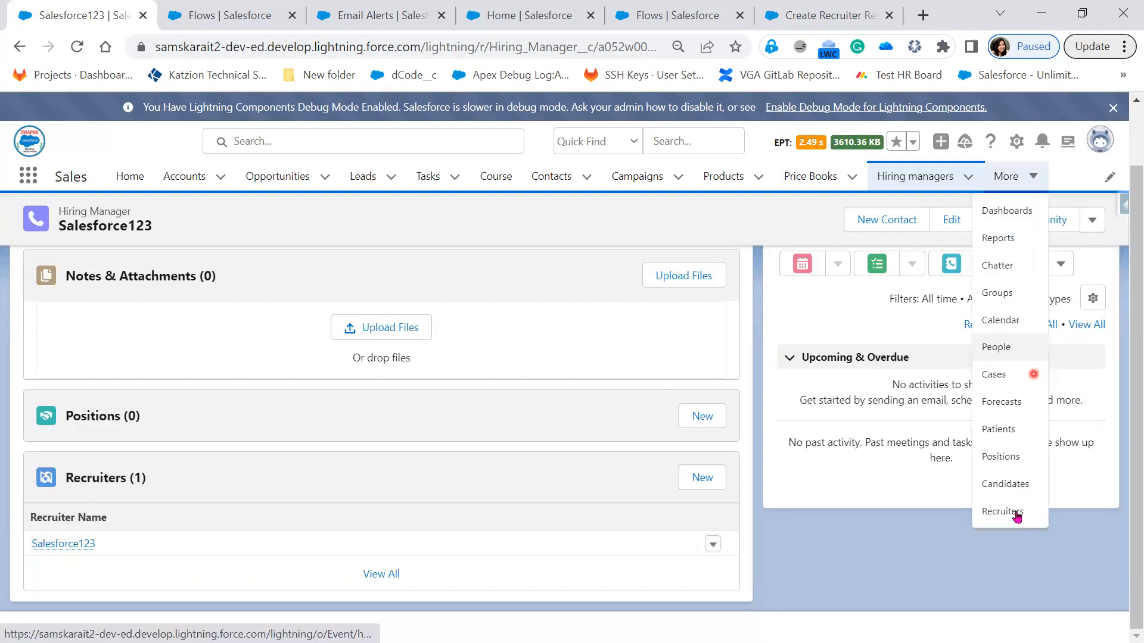
pyautogui.click(1003, 511)
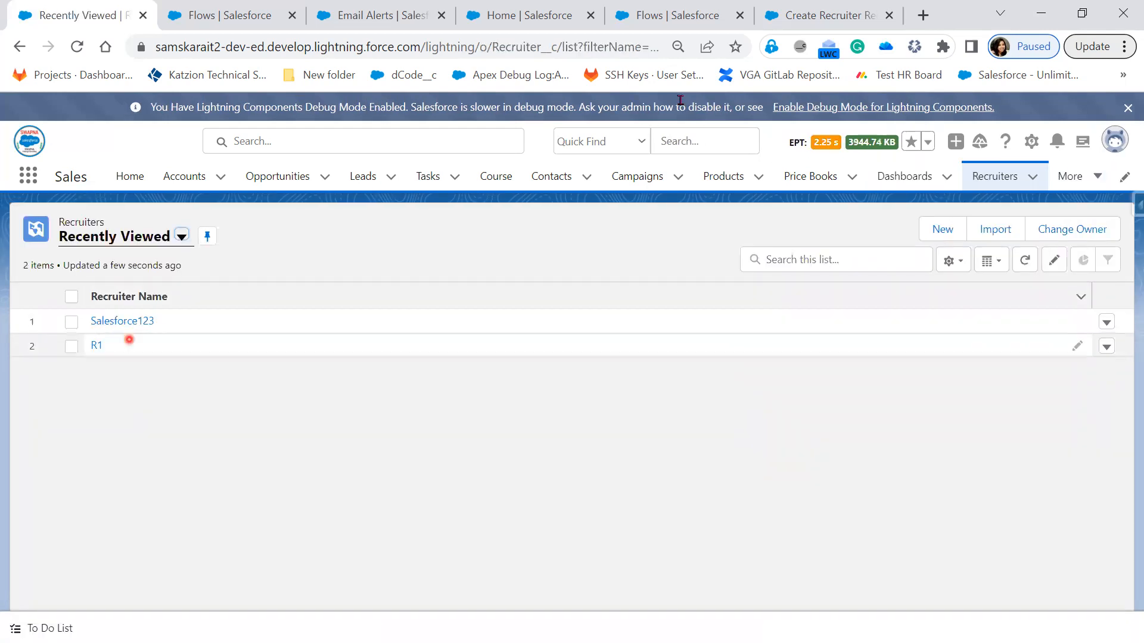
pyautogui.click(675, 19)
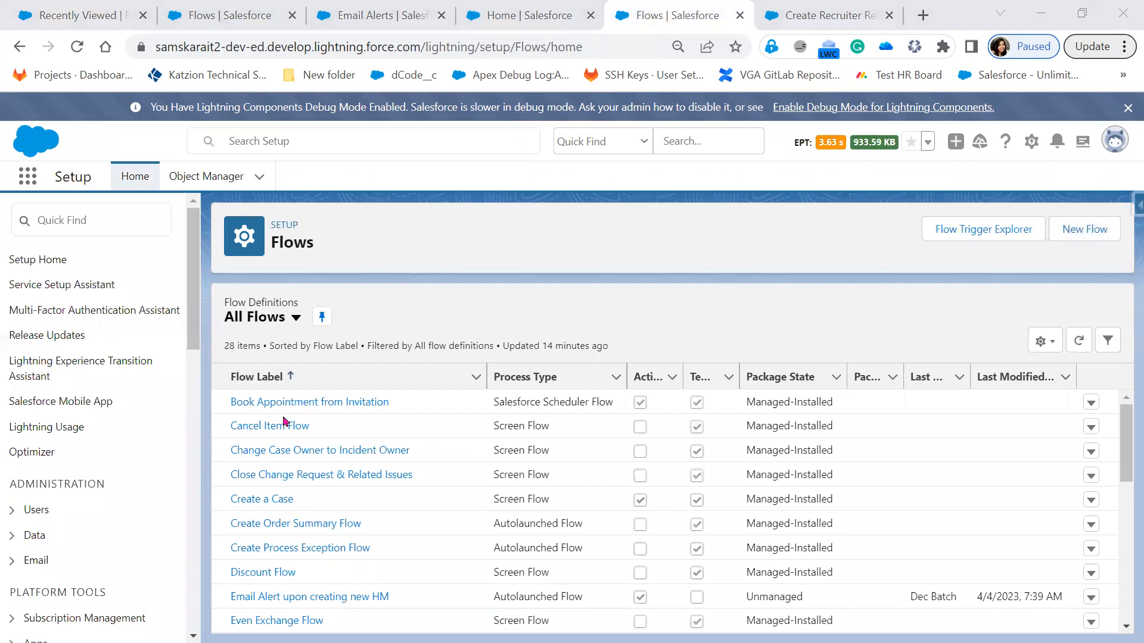
pyautogui.hotkey('alt', 'Tab')
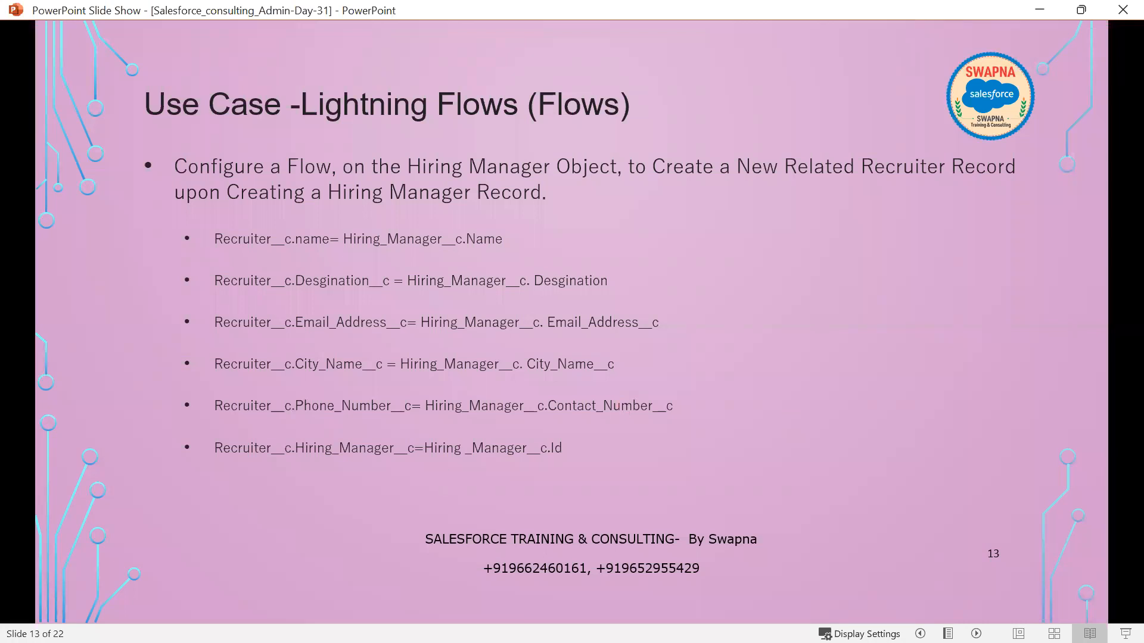
pyautogui.hotkey('alt', 'Tab')
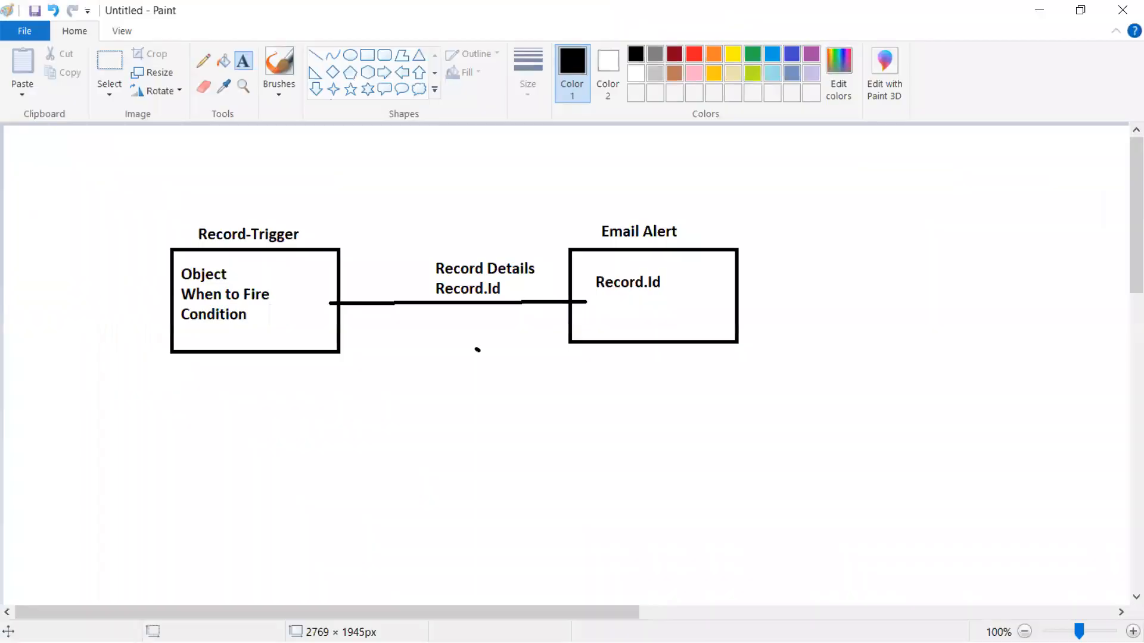
pyautogui.hotkey('alt', 'Tab')
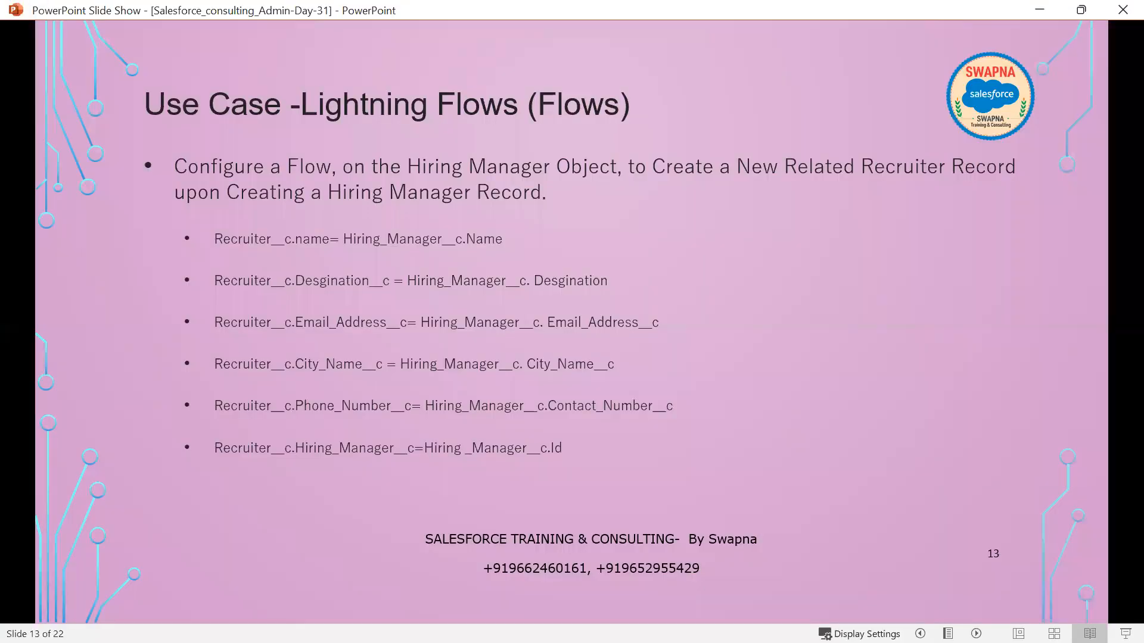
pyautogui.hotkey('alt', 'Tab')
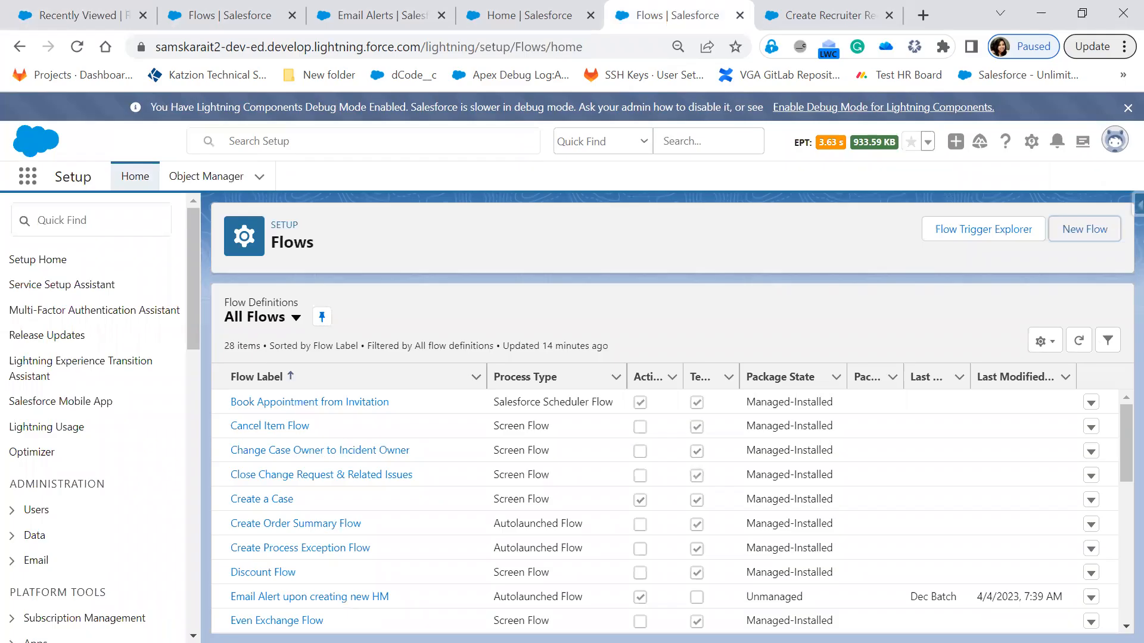
pyautogui.hotkey('alt', 'Tab')
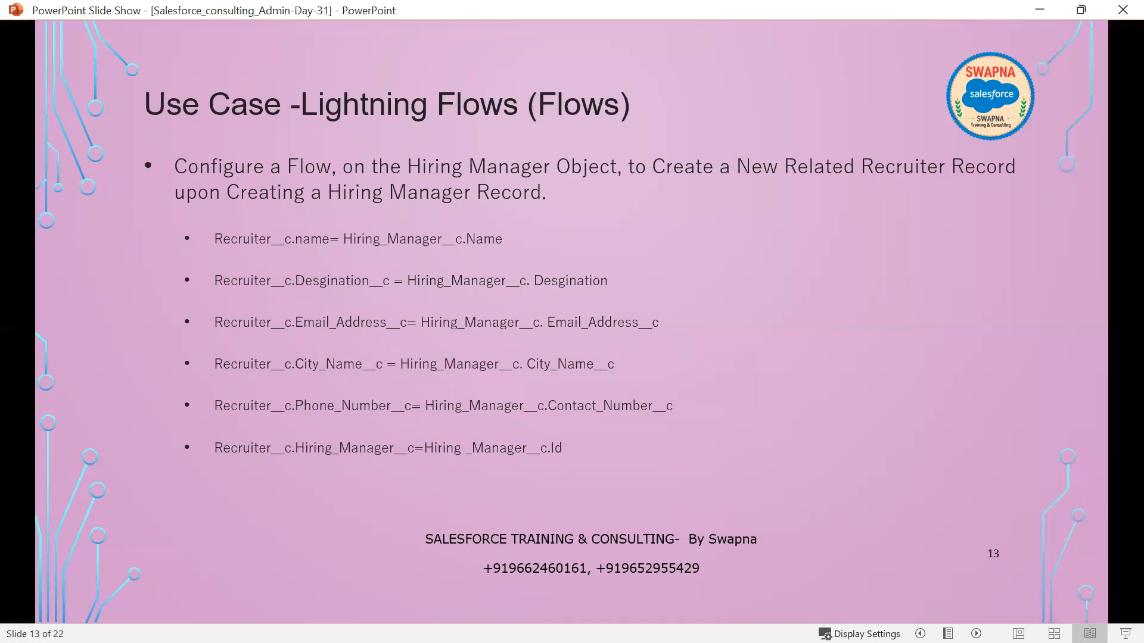
pyautogui.hotkey('alt', 'Tab')
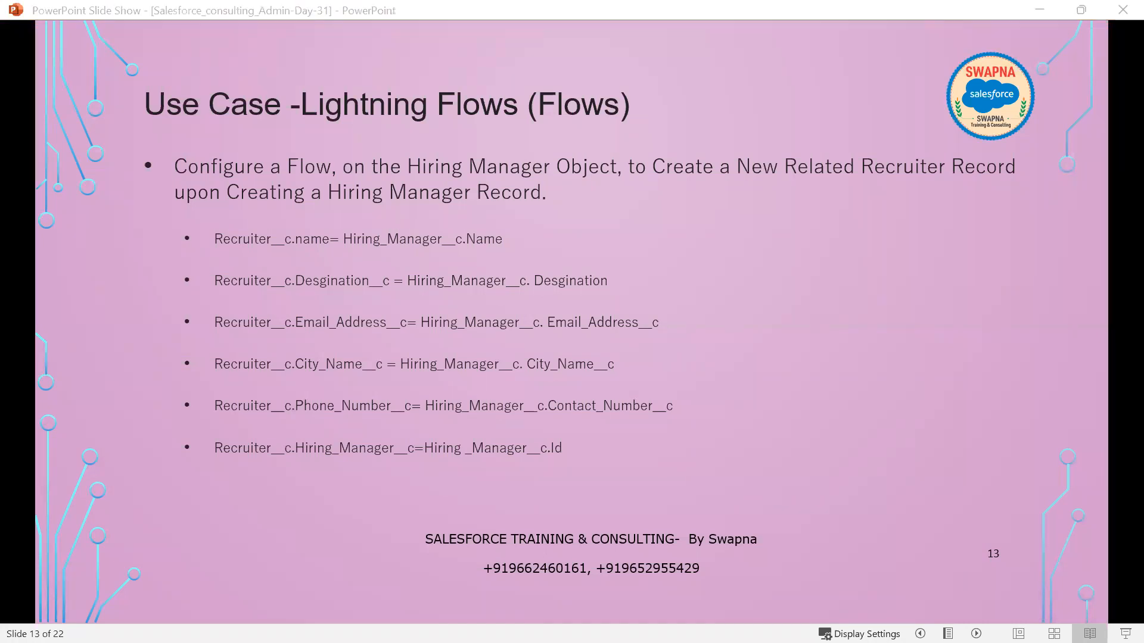
# Step: Switch to Gmail to check the inbox for the new Hiring Manager's welcome email, and return to the Salesforce Flows list
pyautogui.click(697, 400)
pyautogui.hotkey('alt', 'Tab')
pyautogui.click(304, 175)
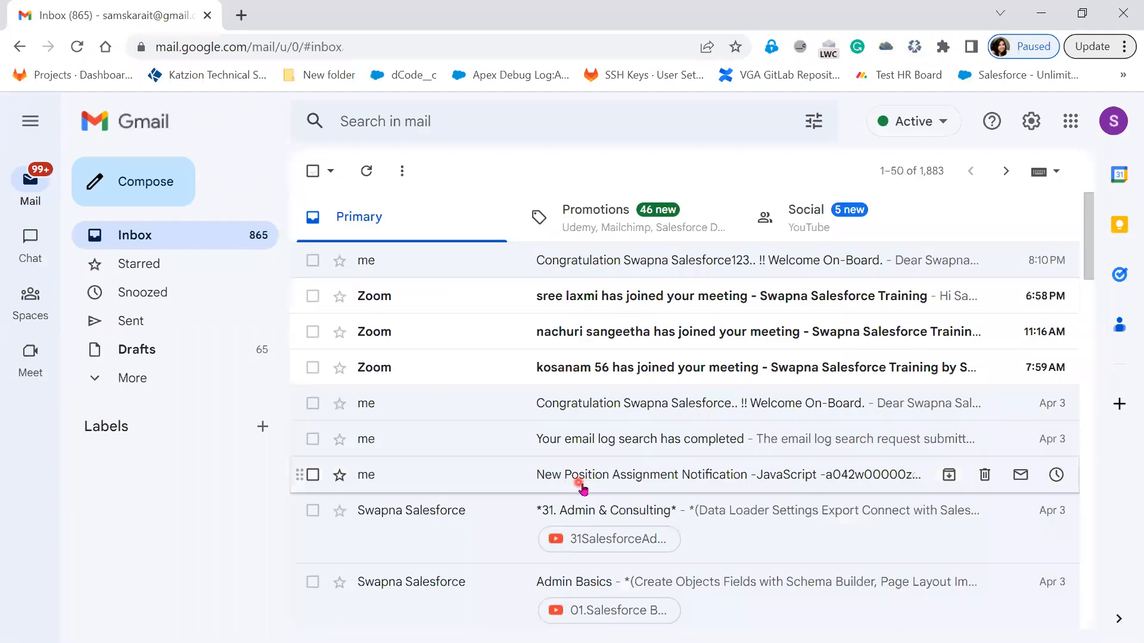
pyautogui.click(1031, 19)
pyautogui.hotkey('alt', 'Tab')
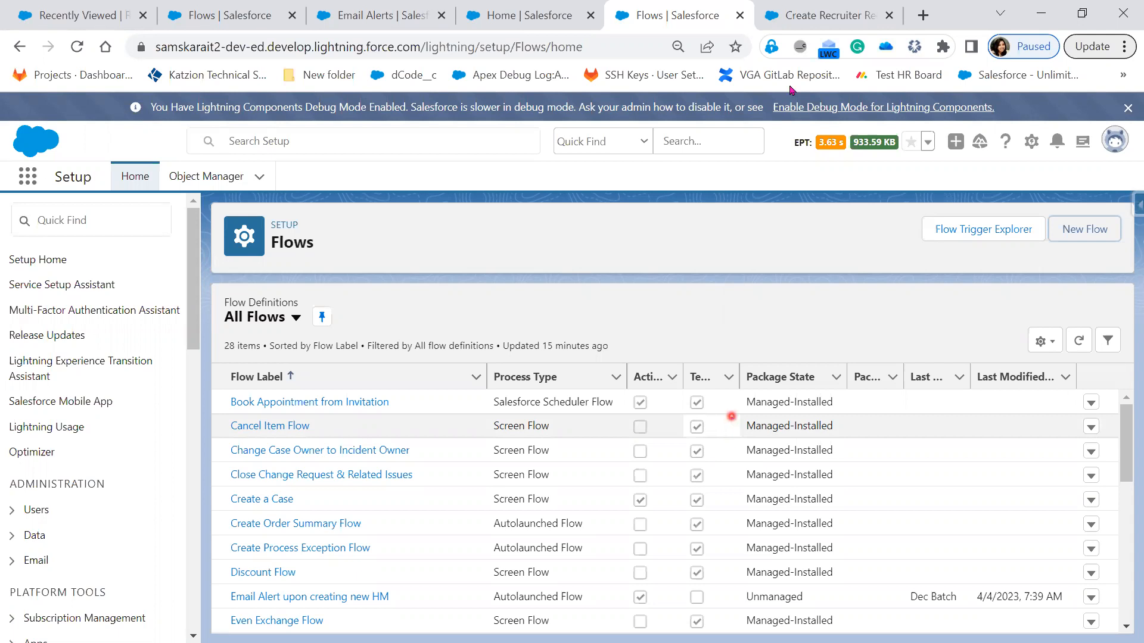
pyautogui.click(816, 27)
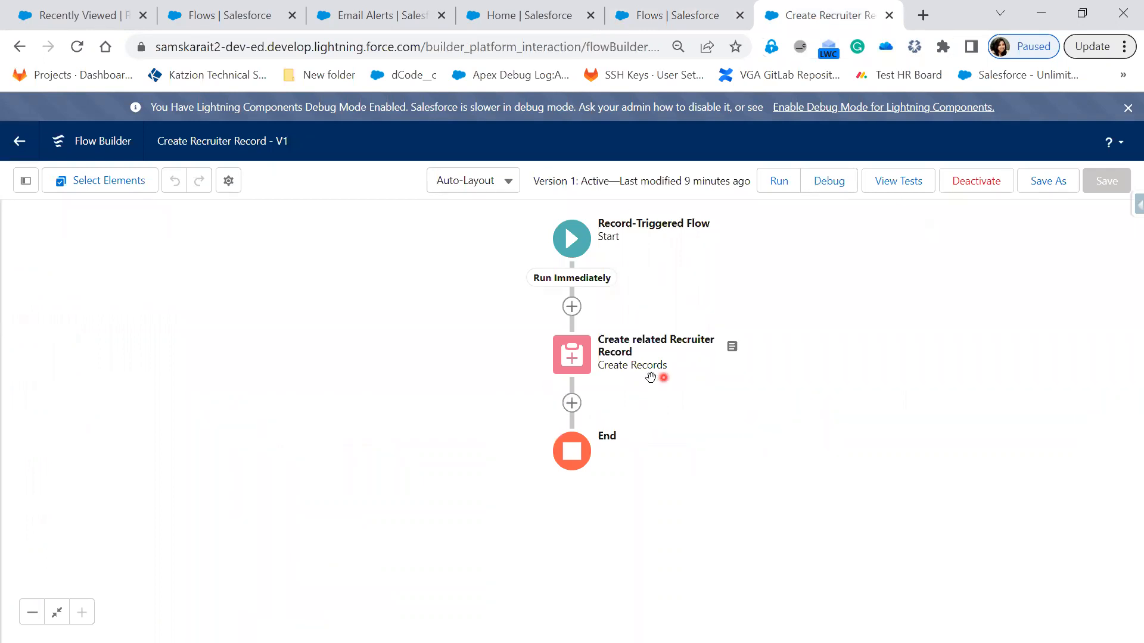
pyautogui.click(572, 404)
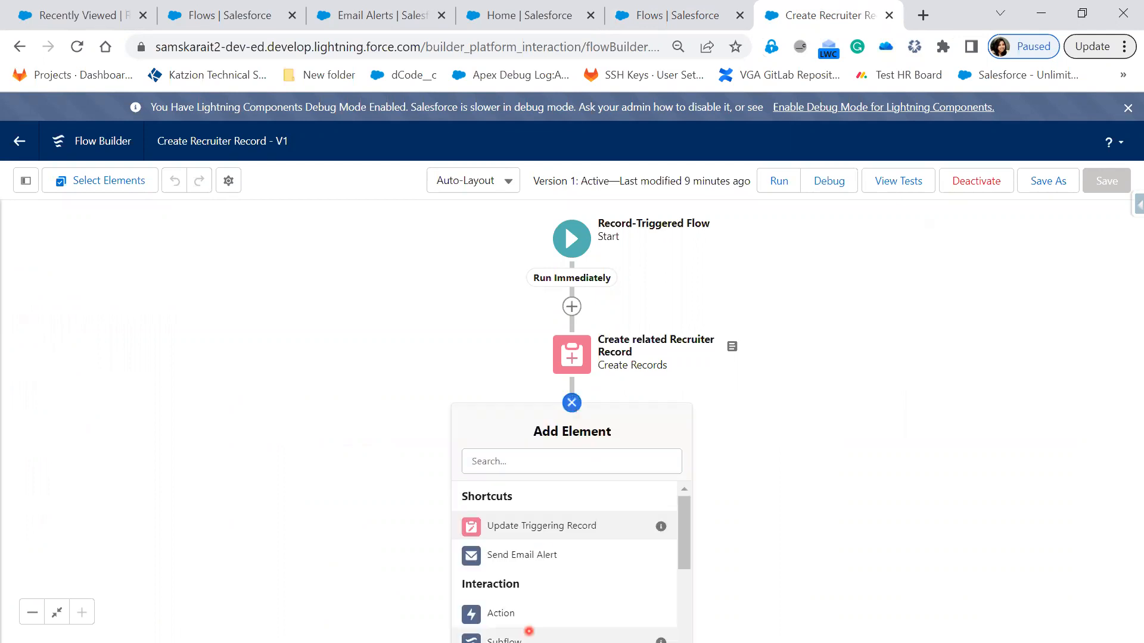
pyautogui.click(529, 631)
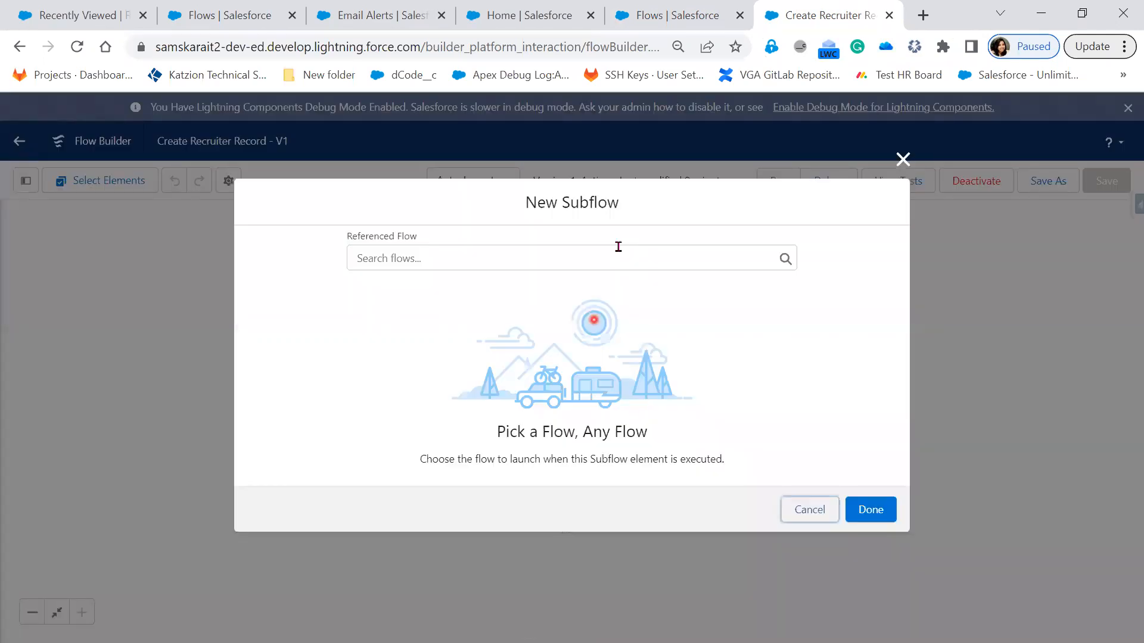
pyautogui.click(617, 254)
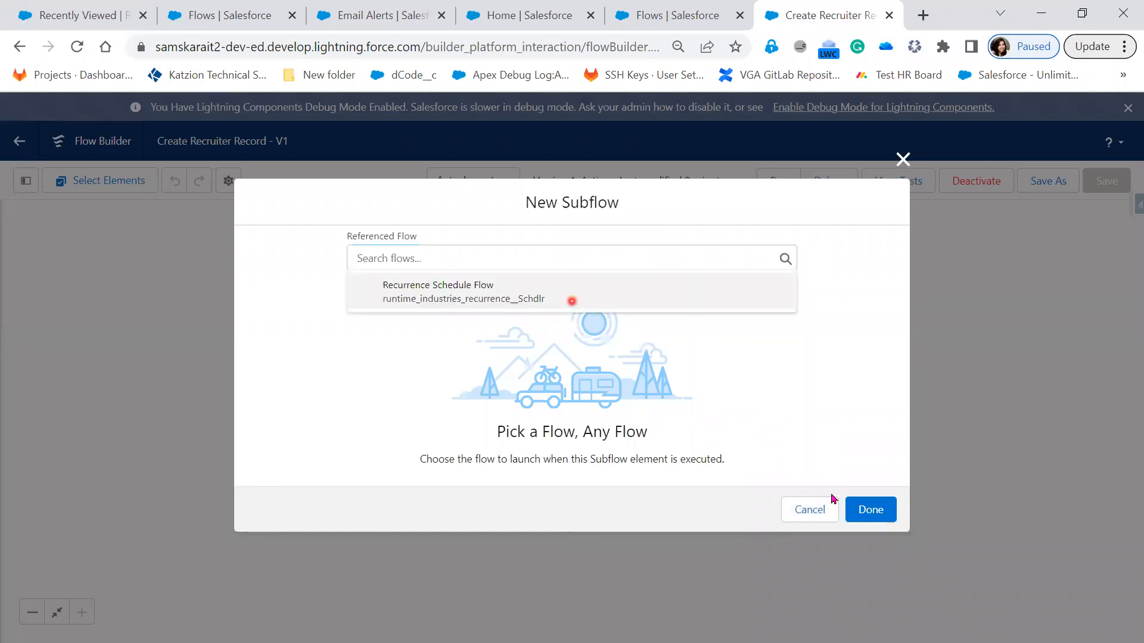
pyautogui.click(572, 301)
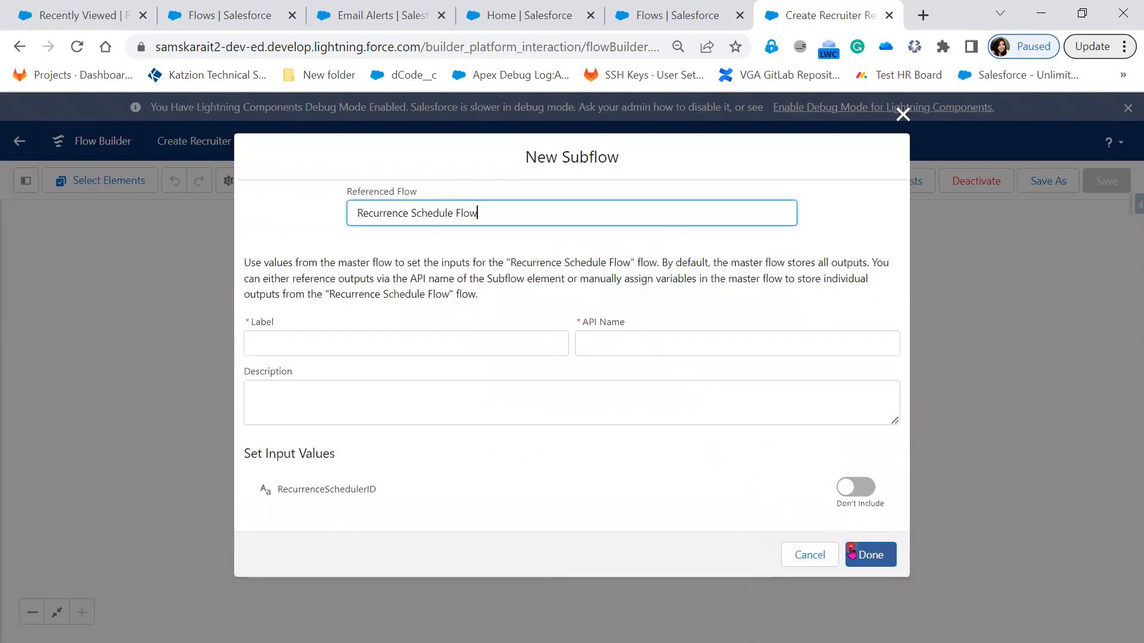
pyautogui.click(790, 555)
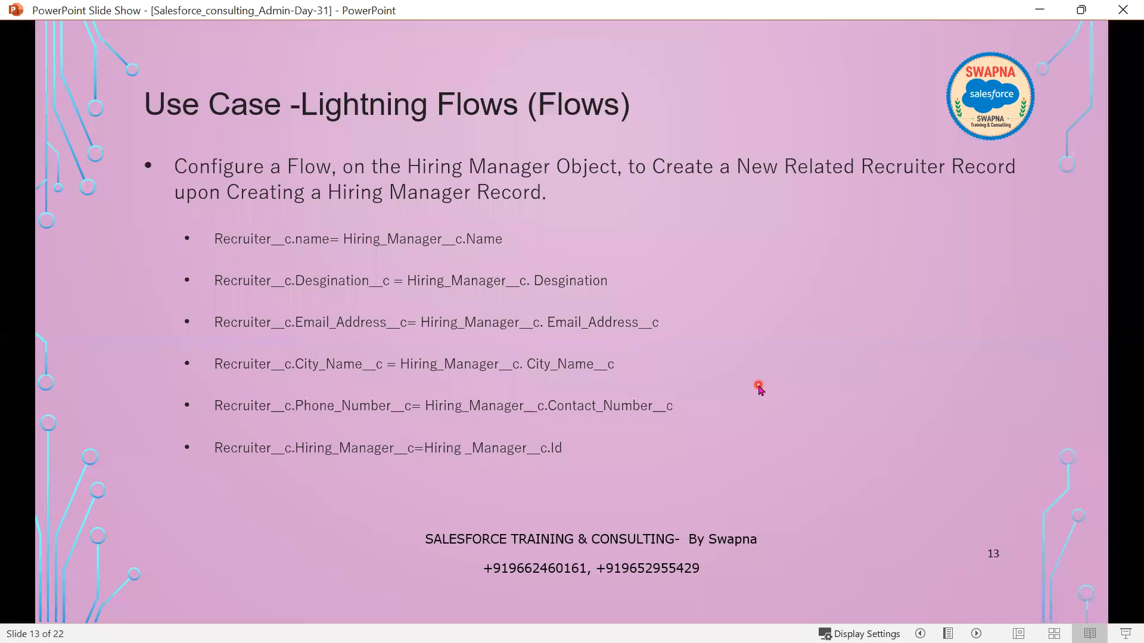
# Step: Switch to the PowerPoint slide show and advance to the use case on removing the related Recruiter with its parent Hiring Manager
pyautogui.click(758, 387)
pyautogui.click(758, 386)
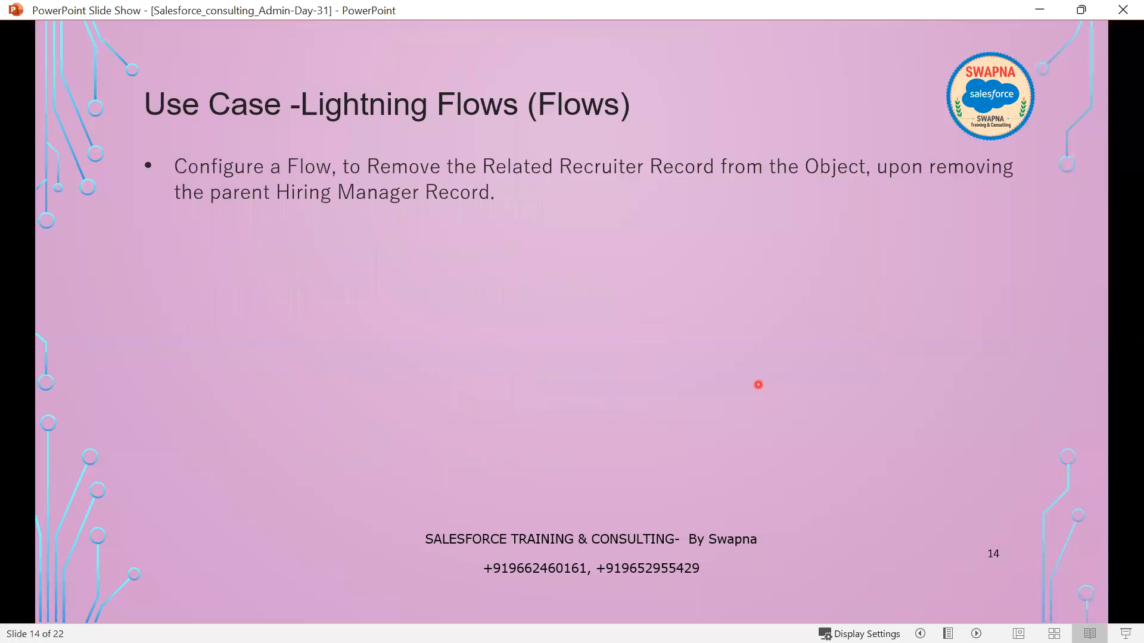
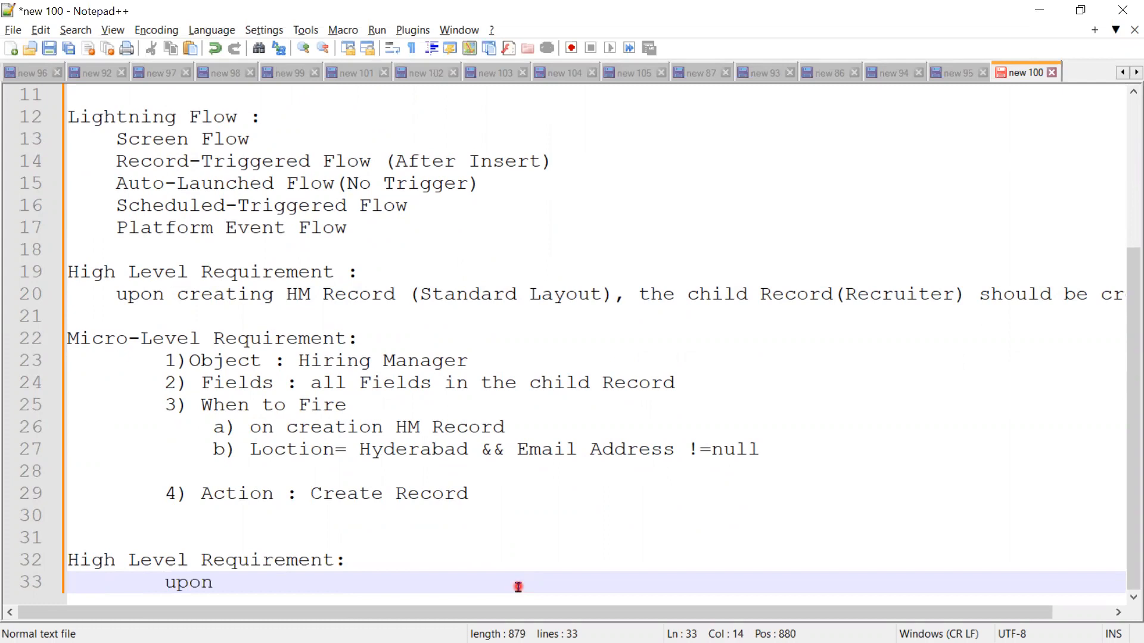
# Step: Complete the second high-level requirement as "upon Deleting the HM Record, delete All child Record (Recuriter) should be deleted"
pyautogui.write('ing t')
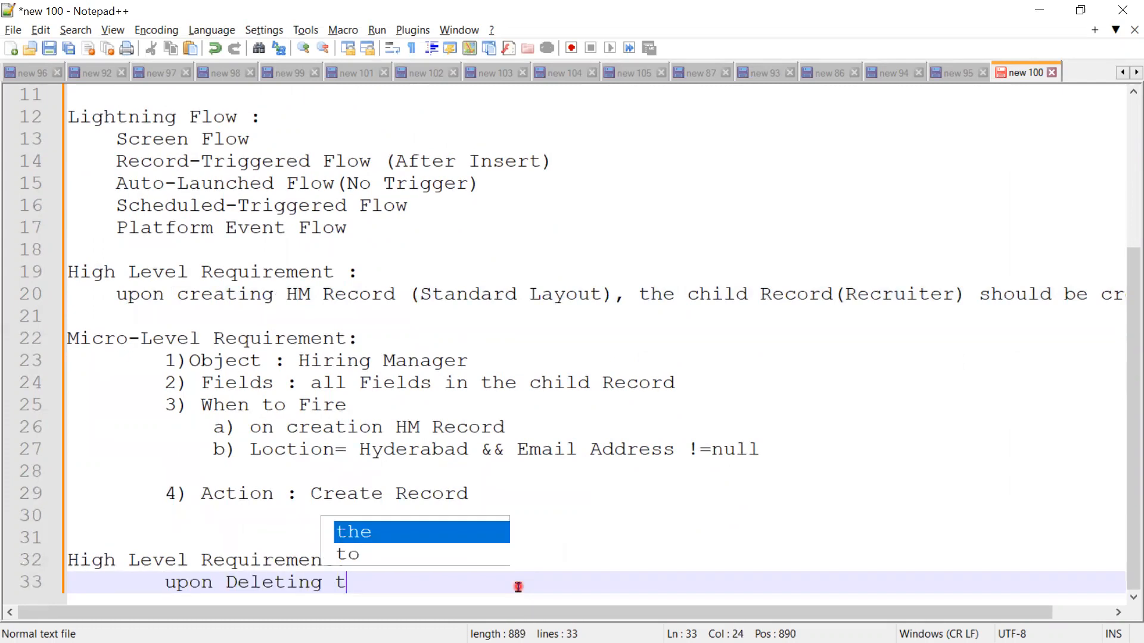
pyautogui.write('he HM Re')
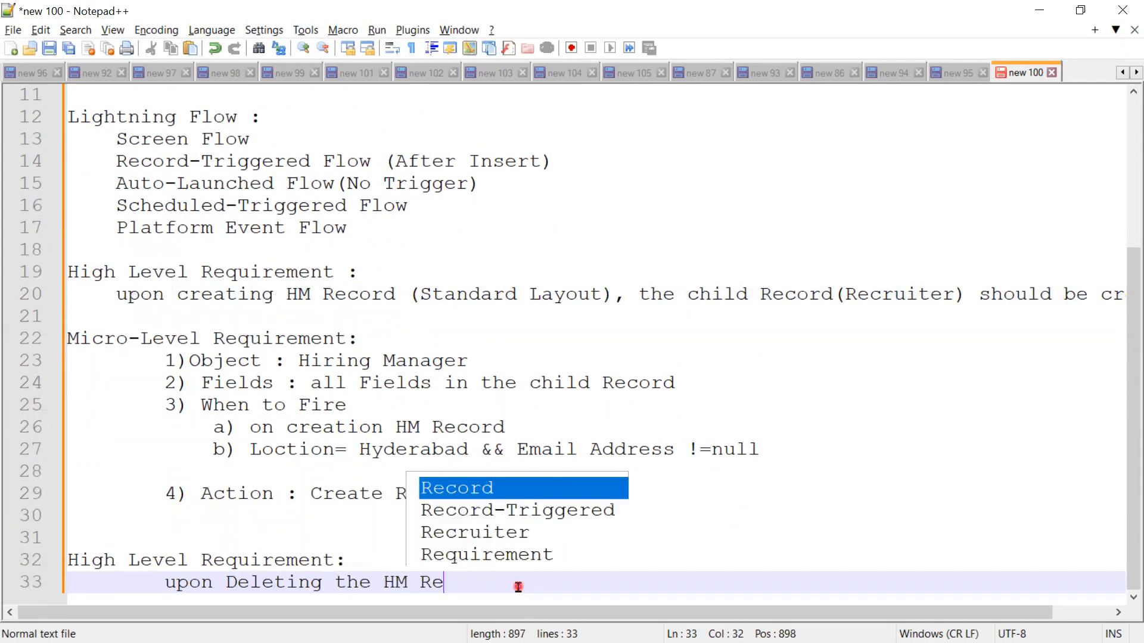
pyautogui.write('cord, delete')
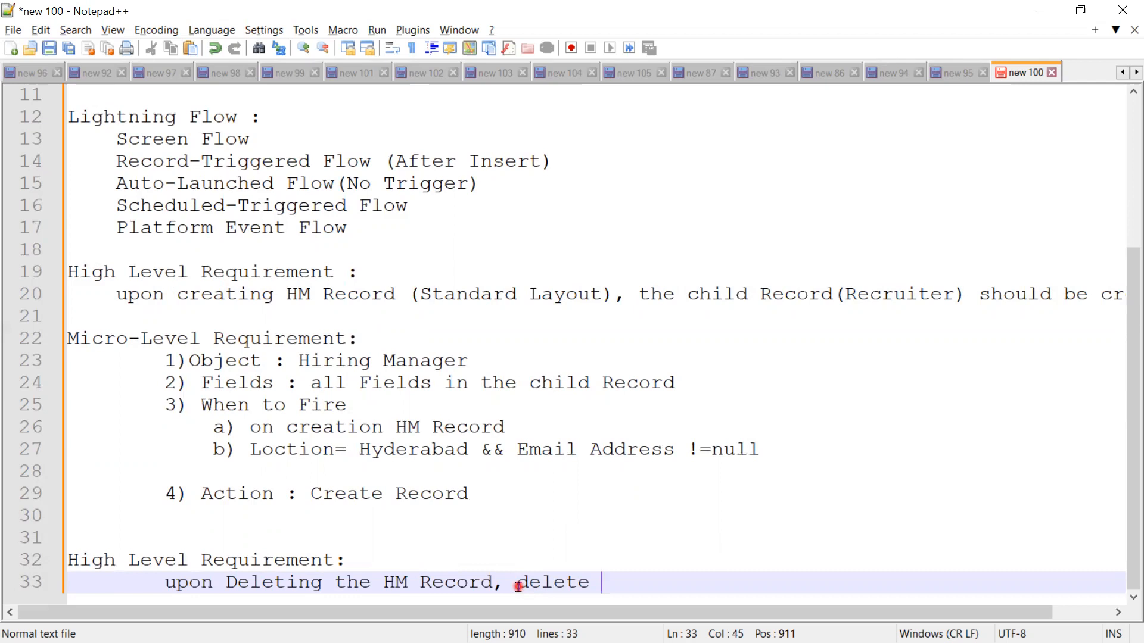
pyautogui.write(' All child ')
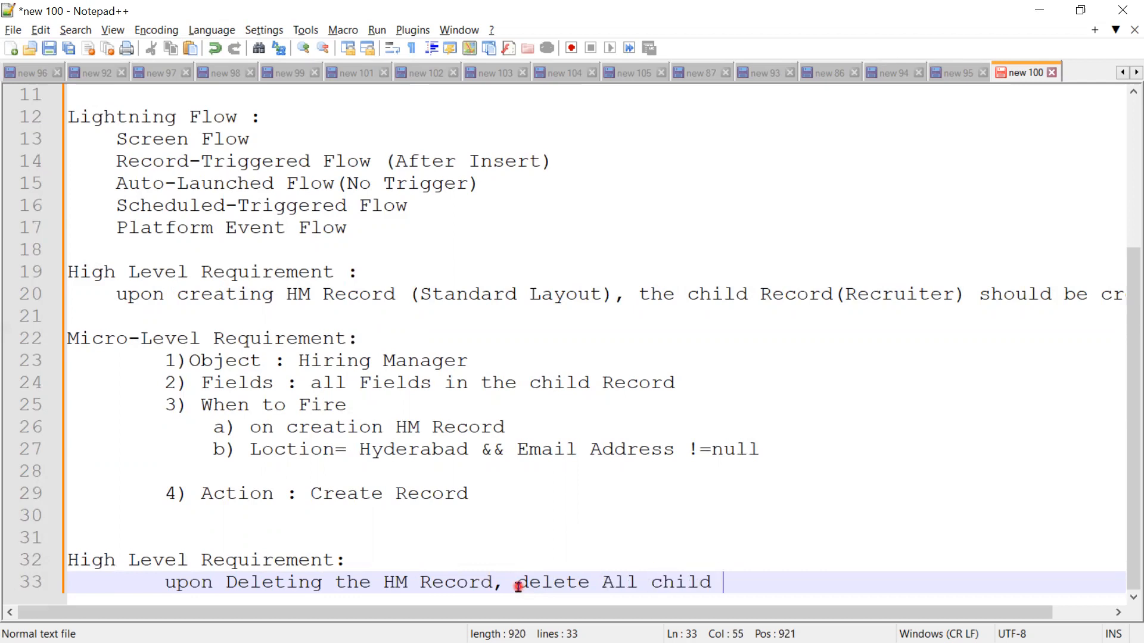
pyautogui.write('Record (Re')
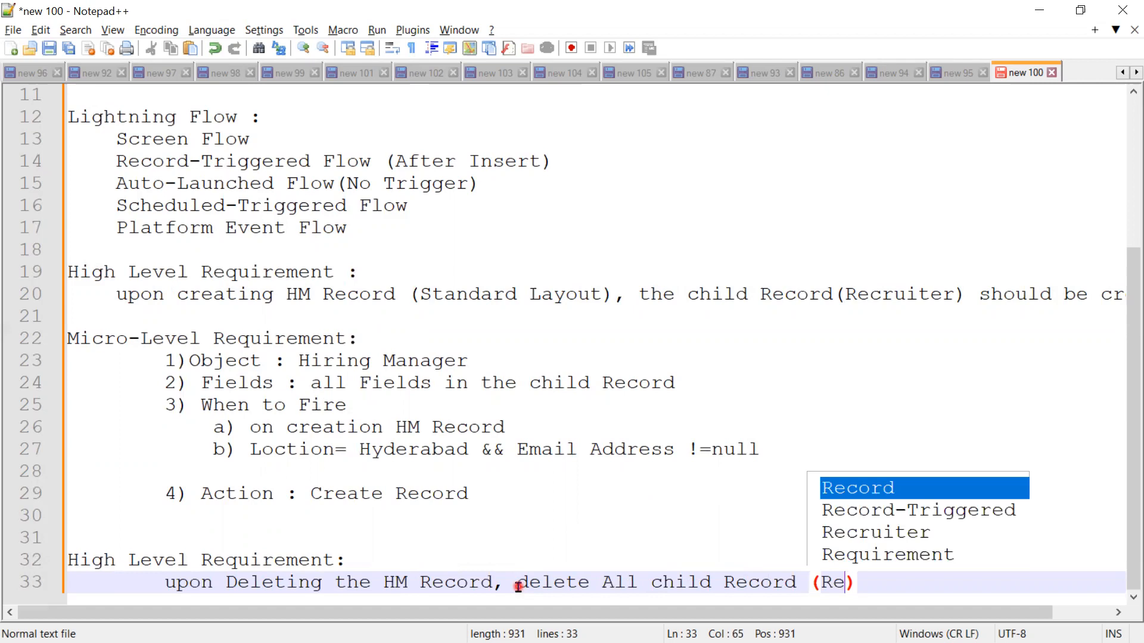
pyautogui.write('curiter')
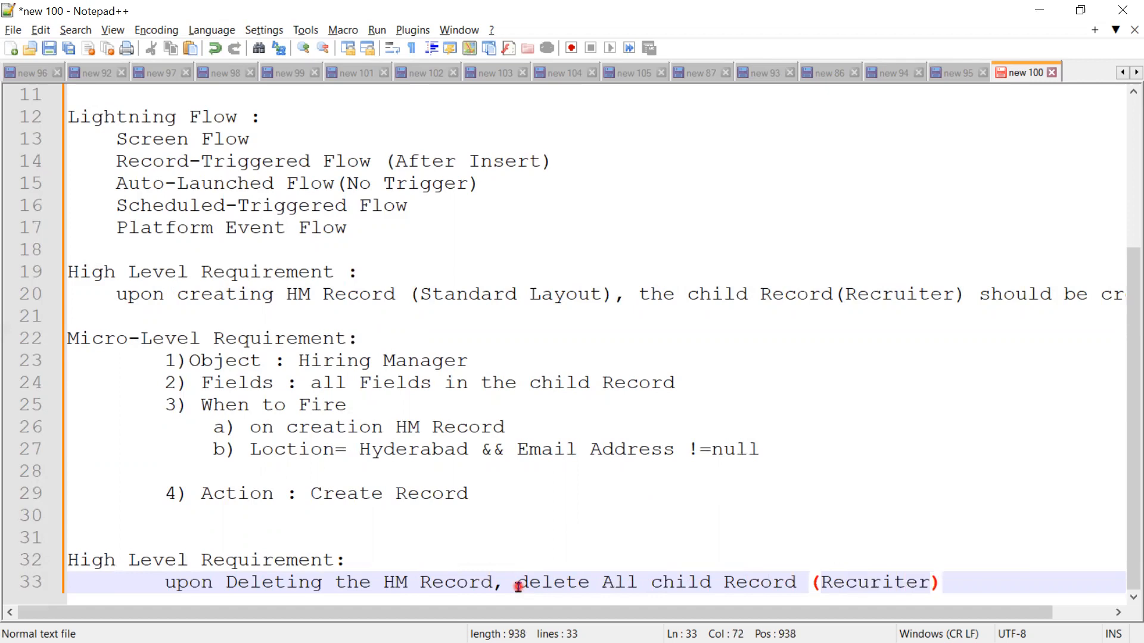
pyautogui.write(') should ')
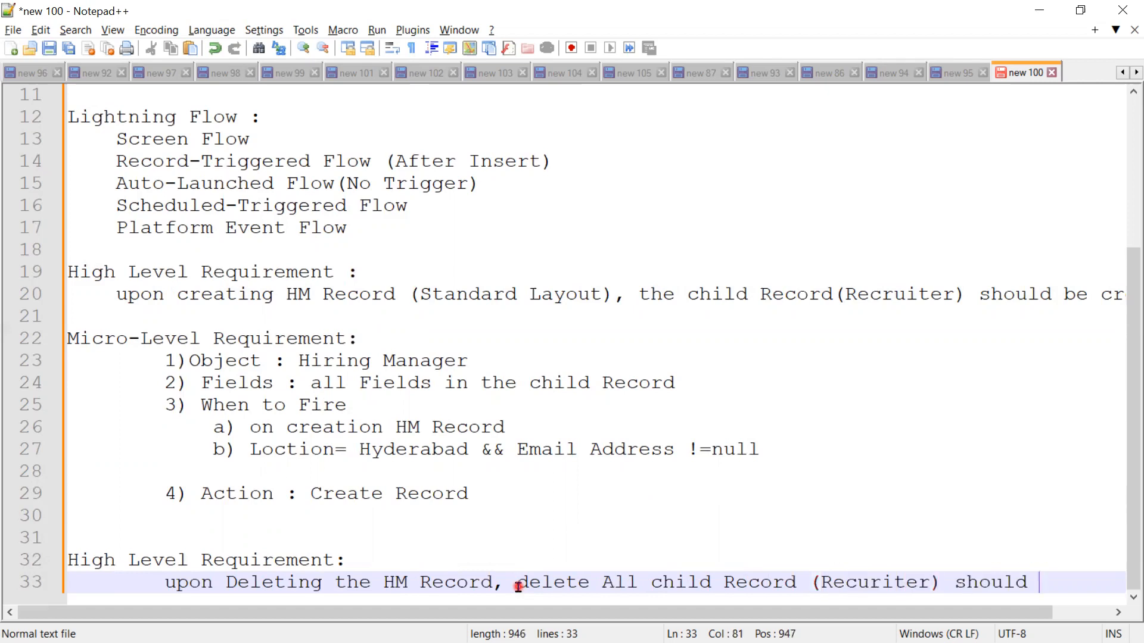
pyautogui.write('bedeleted')
pyautogui.press('Left')
pyautogui.press('Left')
pyautogui.press('Left')
pyautogui.press('Left')
pyautogui.press('Left')
pyautogui.press('Left')
pyautogui.press('Left')
pyautogui.press('End')
# Step: Add the unindented heading "Micro-Level Requirement:" below the deletion requirement, separated by a blank line
pyautogui.press('Return')
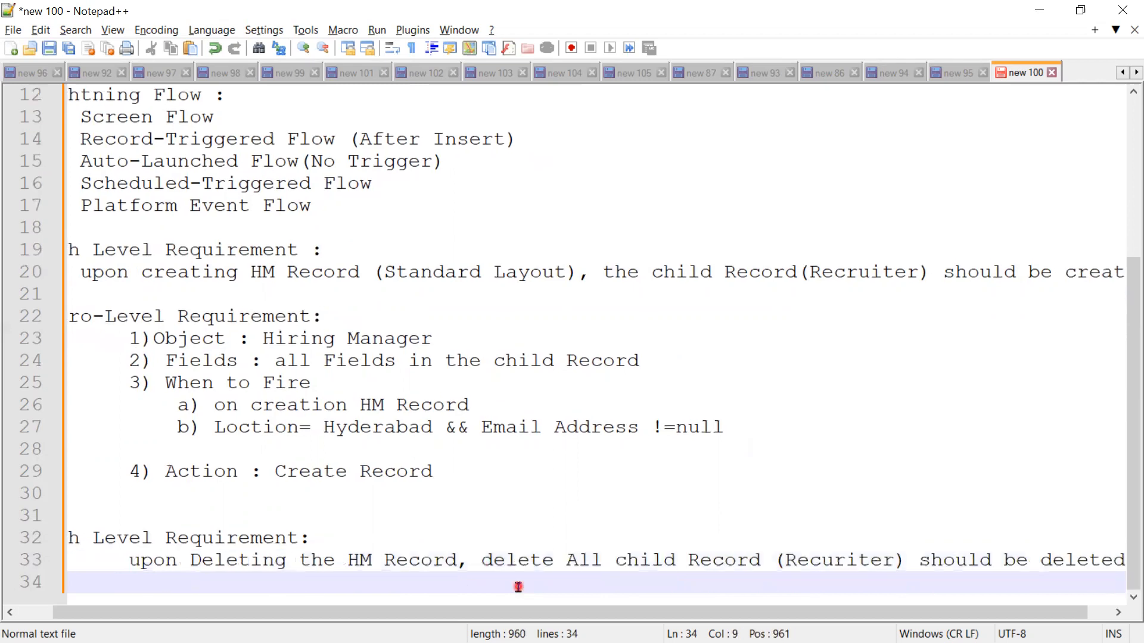
pyautogui.press('Return')
pyautogui.press('BackSpace')
pyautogui.press('BackSpace')
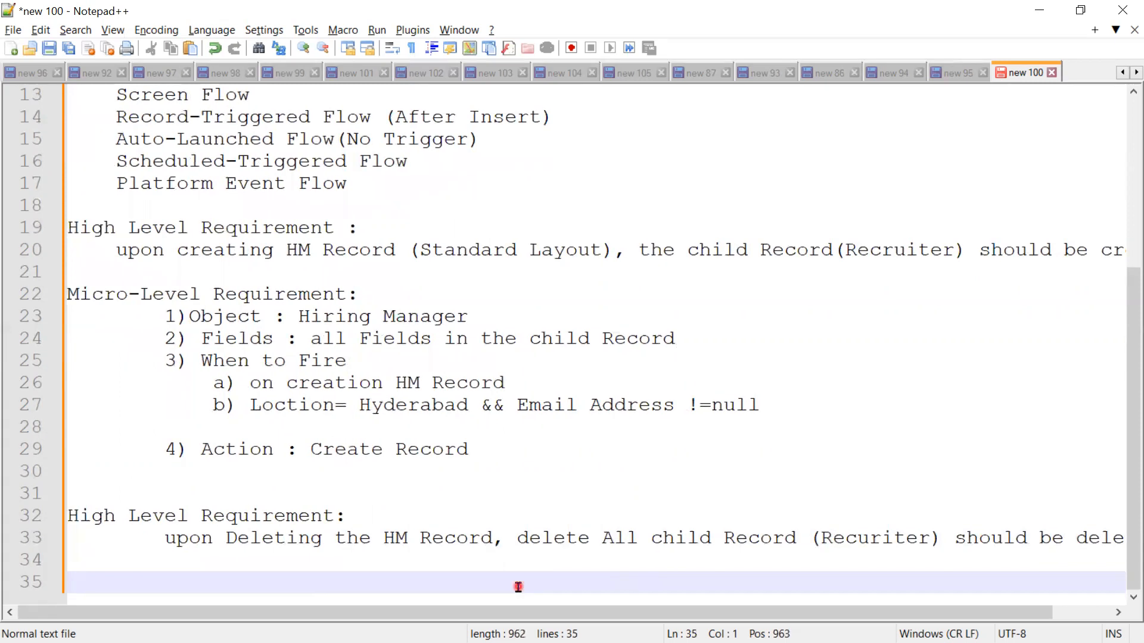
pyautogui.write('Micro-Leve')
pyautogui.press('BackSpace')
pyautogui.write('l ')
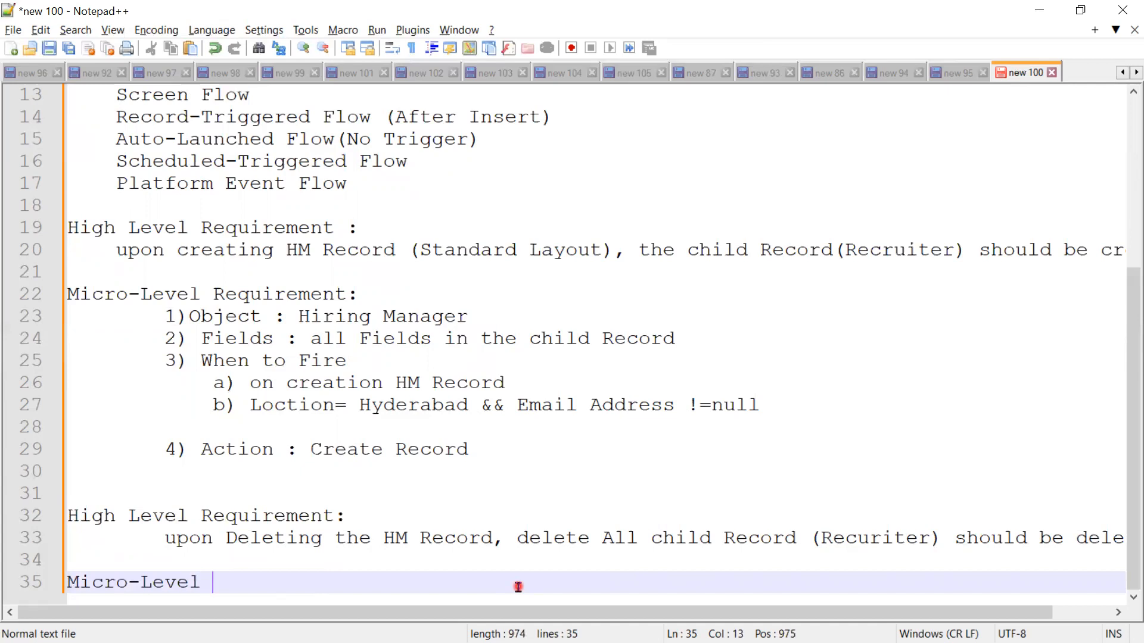
pyautogui.write('Rec')
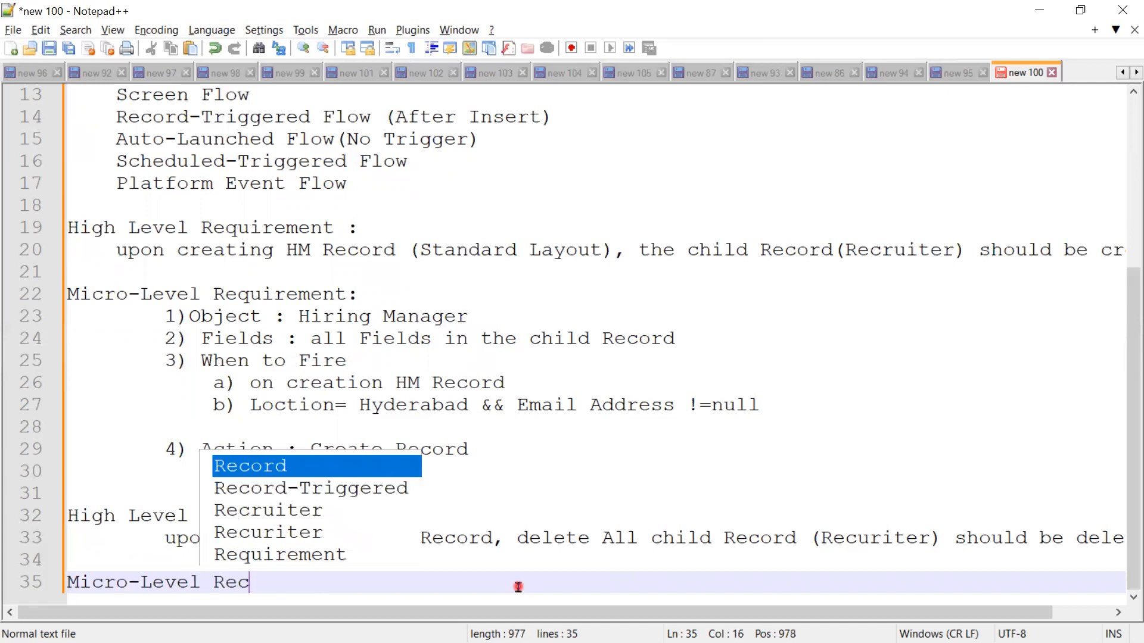
pyautogui.press('Down')
pyautogui.press('Down')
pyautogui.press('Down')
pyautogui.press('Down')
pyautogui.press('Return')
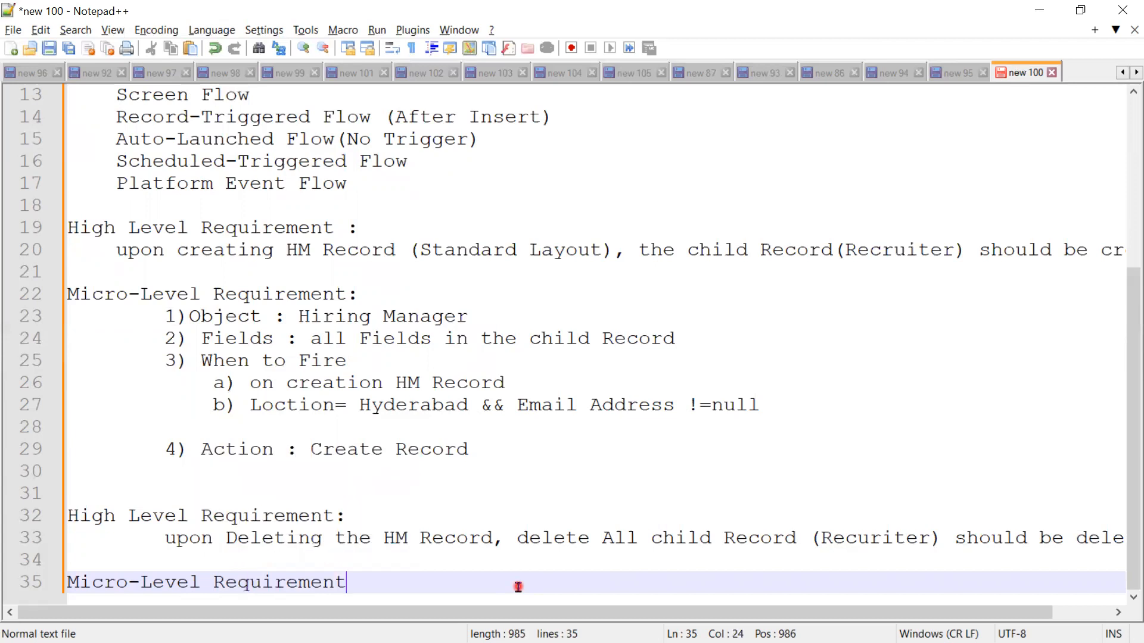
pyautogui.write(':')
# Step: Add the indented items "1) Object:" and "2) Fields" under the new Micro-Level Requirement heading
pyautogui.press('Return')
pyautogui.press('Tab')
pyautogui.press('Tab')
pyautogui.write('1)')
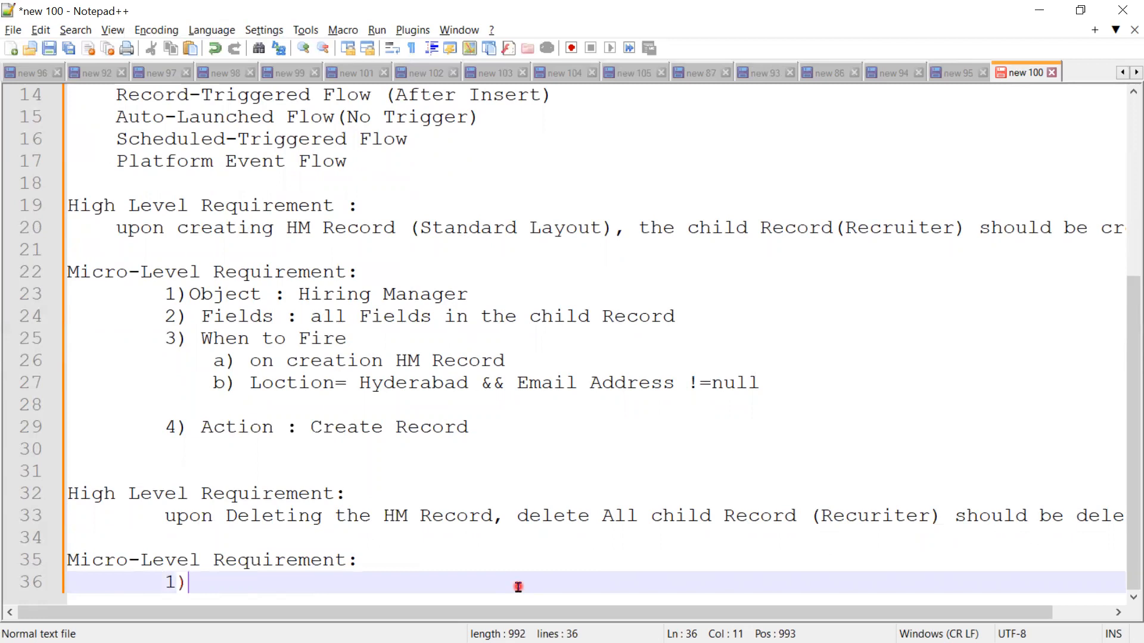
pyautogui.write('Object:')
pyautogui.press('Return')
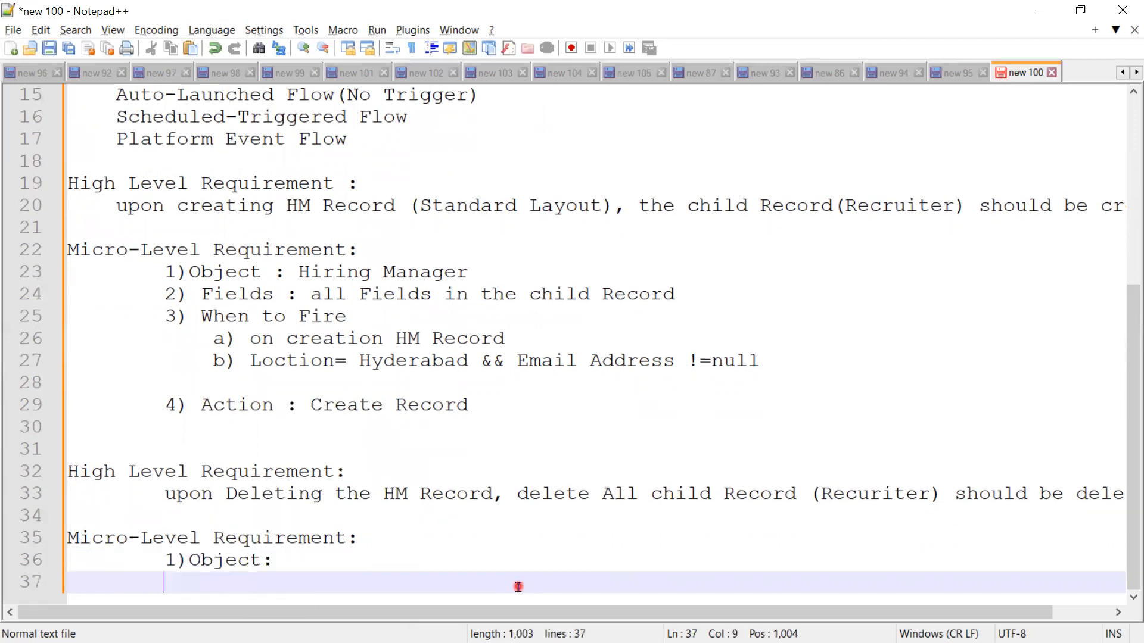
pyautogui.write('2)')
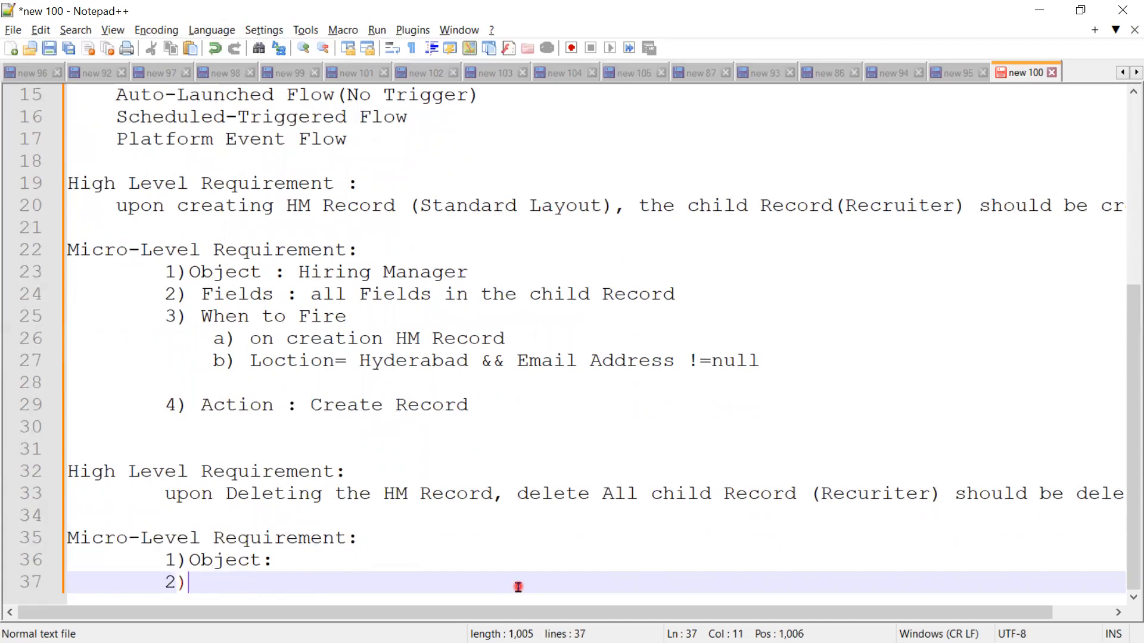
pyautogui.press('Up')
pyautogui.press('Down')
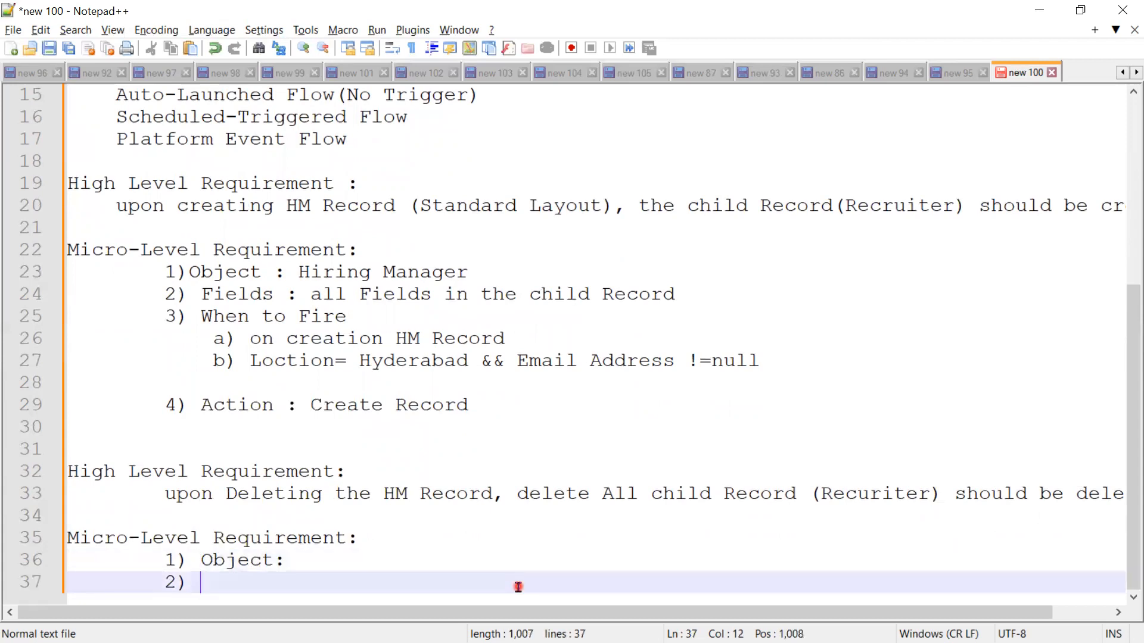
pyautogui.write('Fields')
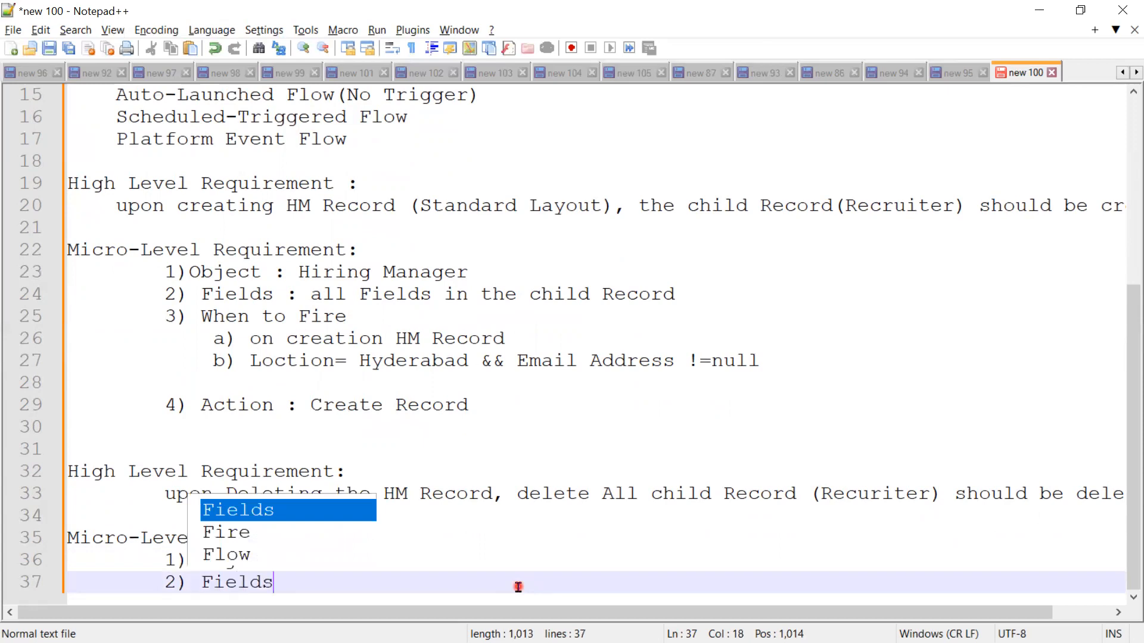
# Step: Add the items "3) When to Fire" and "4) Action :" below the Fields item
pyautogui.press('Return')
pyautogui.write('3)')
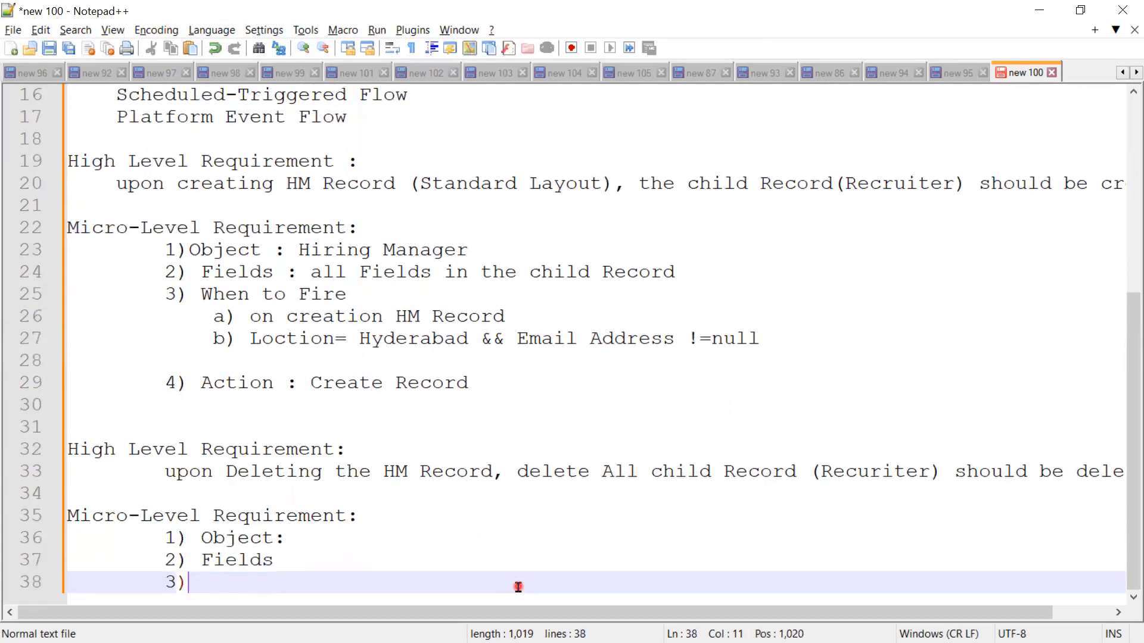
pyautogui.write(' Whent')
pyautogui.press('BackSpace')
pyautogui.write('t')
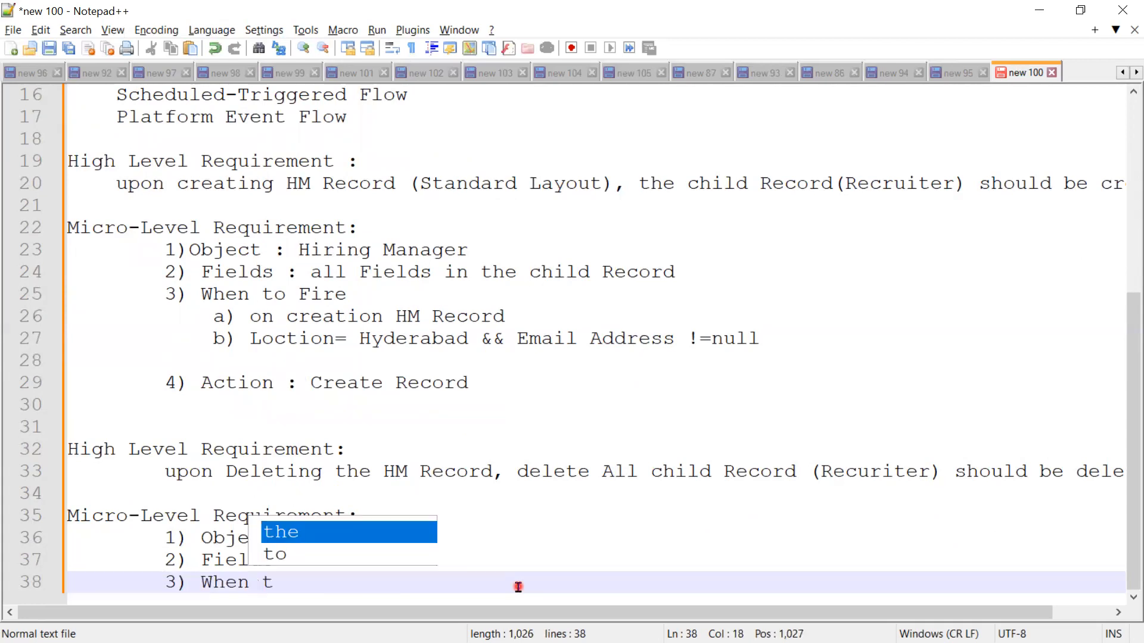
pyautogui.write('o')
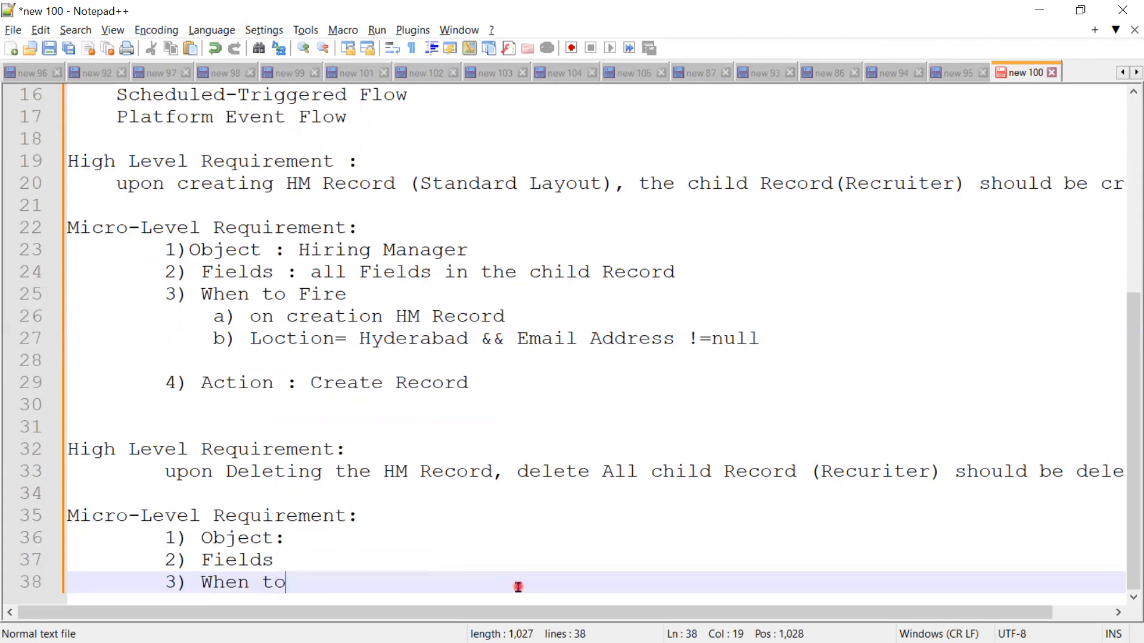
pyautogui.write(' Fire')
pyautogui.press('Return')
pyautogui.press('Tab')
pyautogui.press('BackSpace')
pyautogui.press('BackSpace')
pyautogui.press('BackSpace')
pyautogui.press('BackSpace')
pyautogui.press('Return')
pyautogui.write('4)')
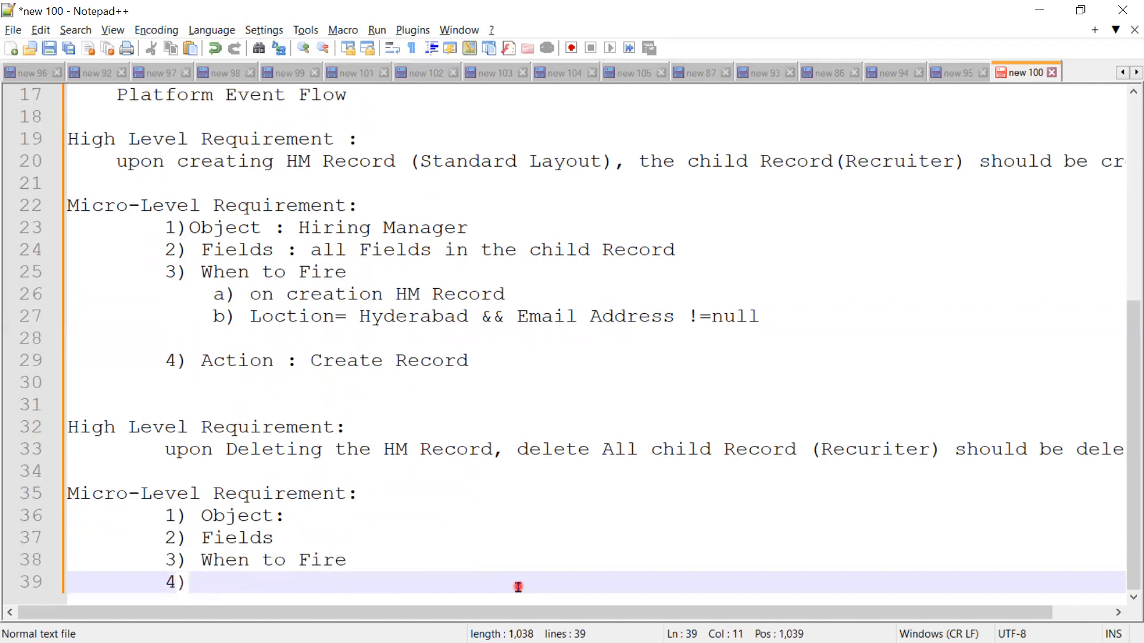
pyautogui.write(' Act')
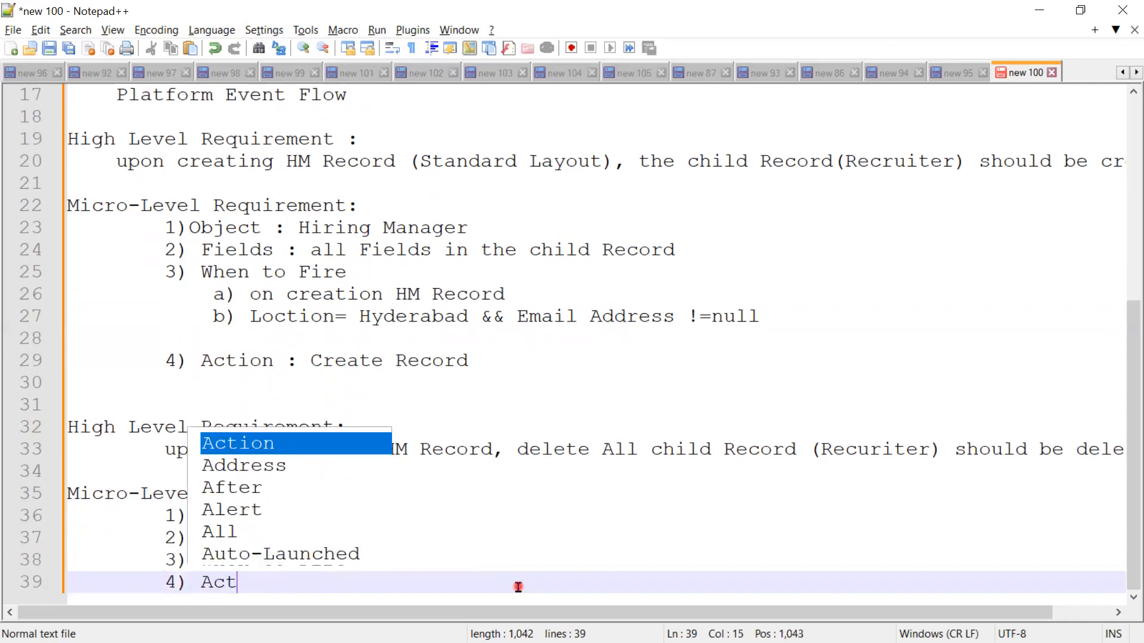
pyautogui.write('ion :')
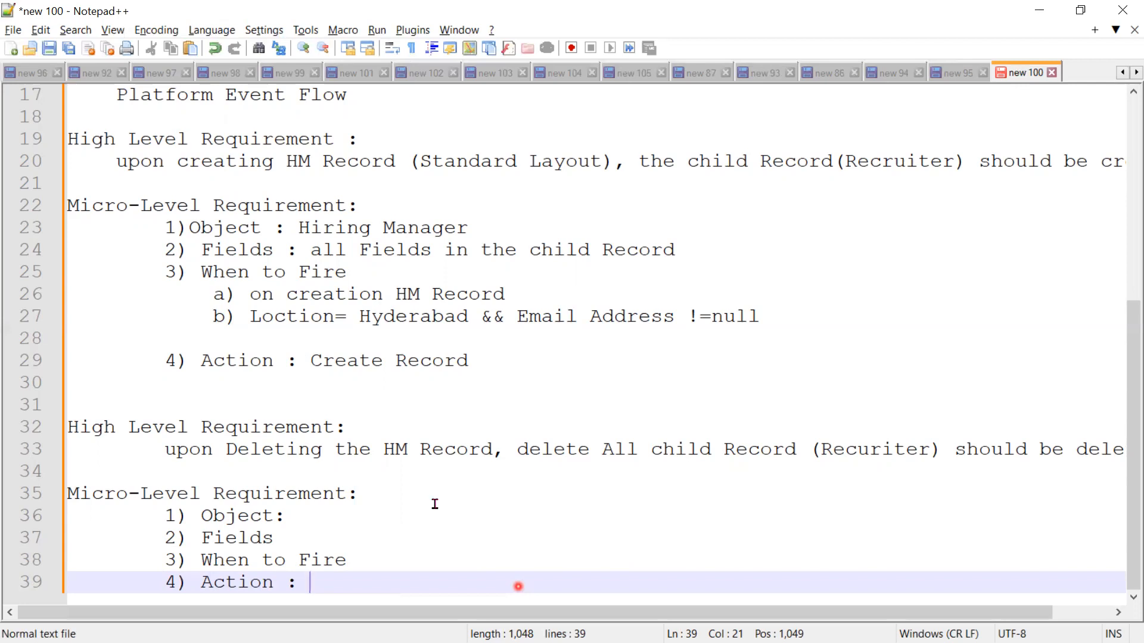
# Step: Fill in the Object item of the new micro-level requirement with "Hiring manager"
pyautogui.click(347, 511)
pyautogui.moveTo(156, 451); pyautogui.dragTo(205, 451)
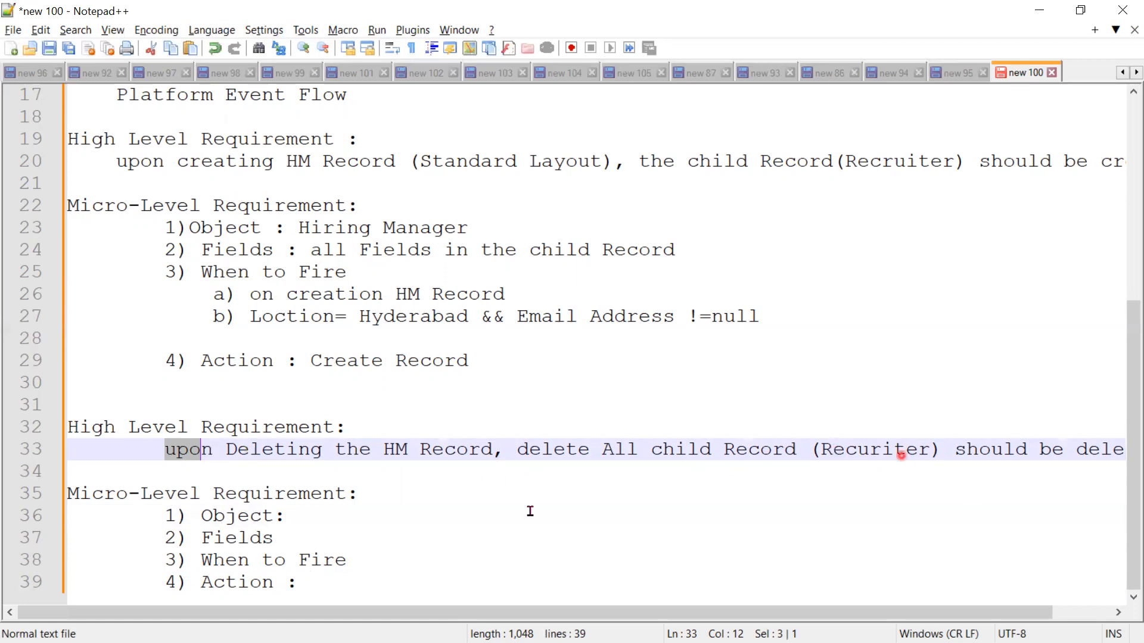
pyautogui.click(326, 514)
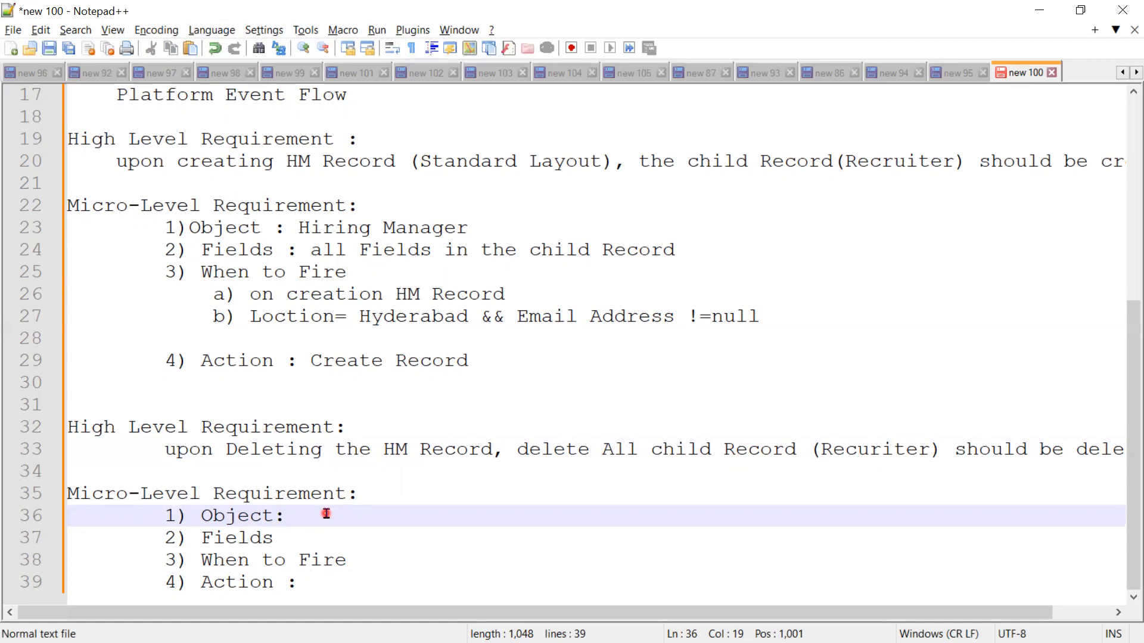
pyautogui.write('Hiring')
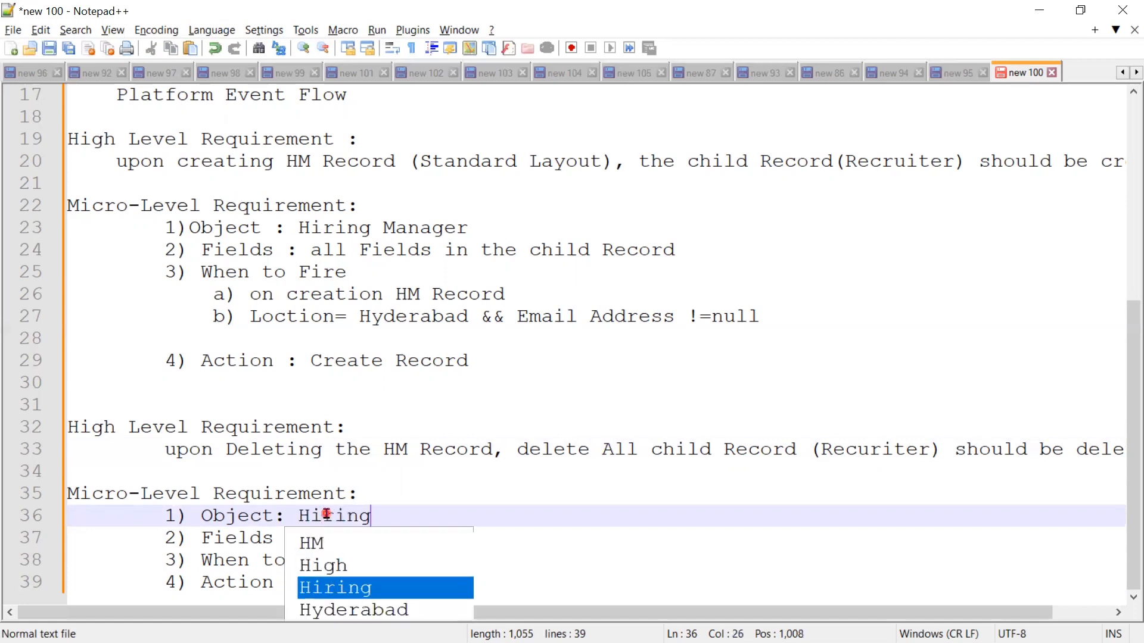
pyautogui.write(' manager')
pyautogui.click(302, 535)
pyautogui.write(':')
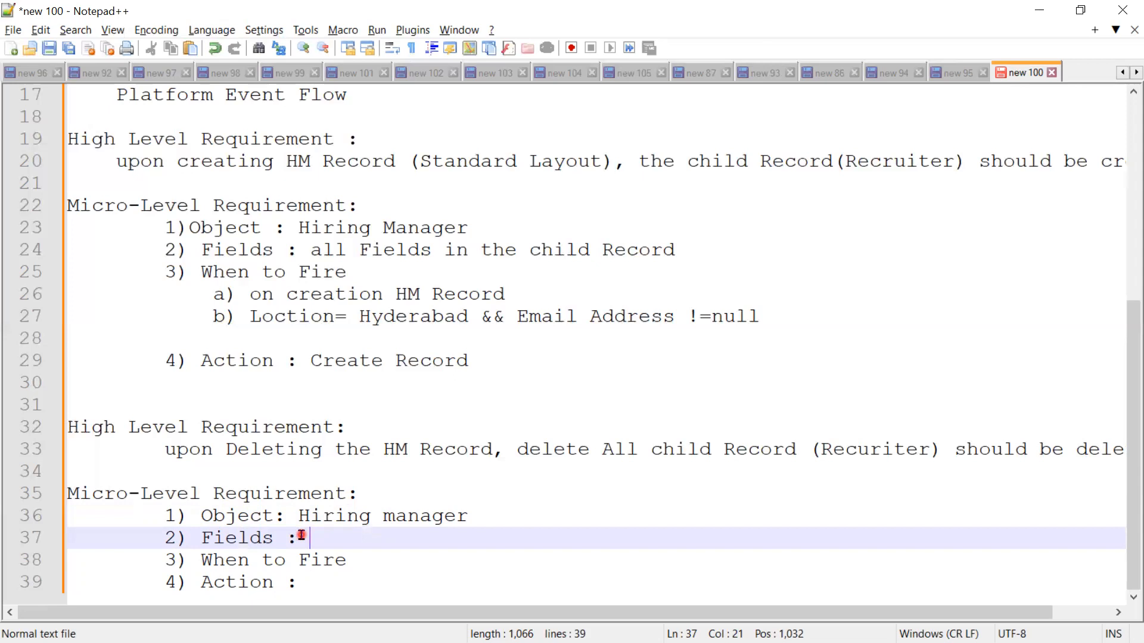
pyautogui.press('BackSpace')
pyautogui.press('BackSpace')
# Step: Add the indented sub-item "a) deleting the HM record" under the new "3) When to Fire" item
pyautogui.click(362, 563)
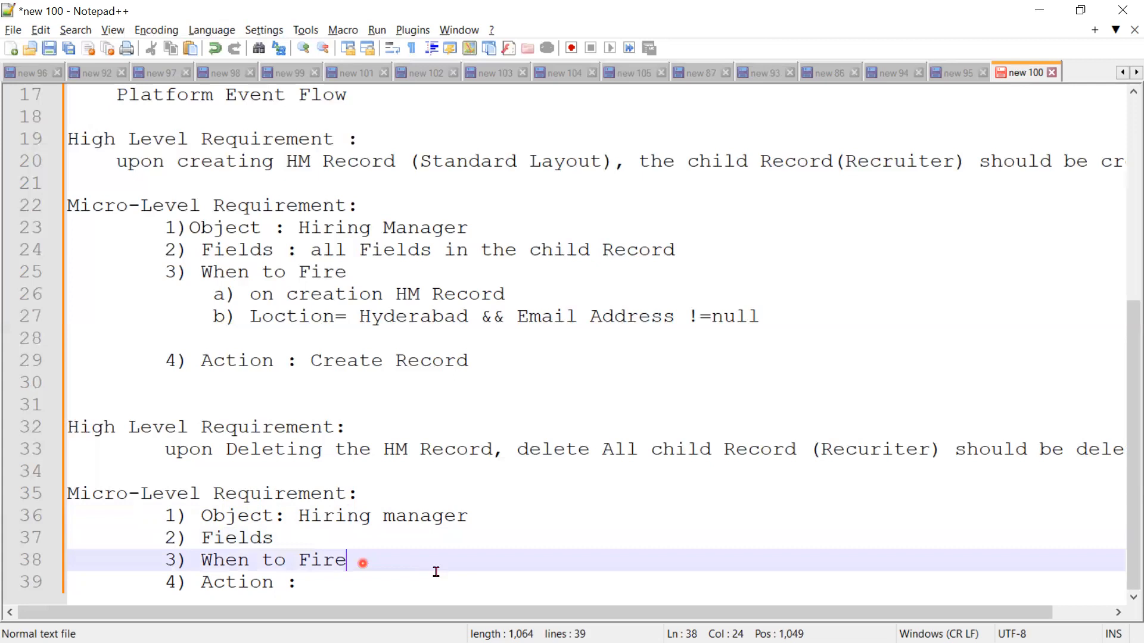
pyautogui.press('Return')
pyautogui.press('Tab')
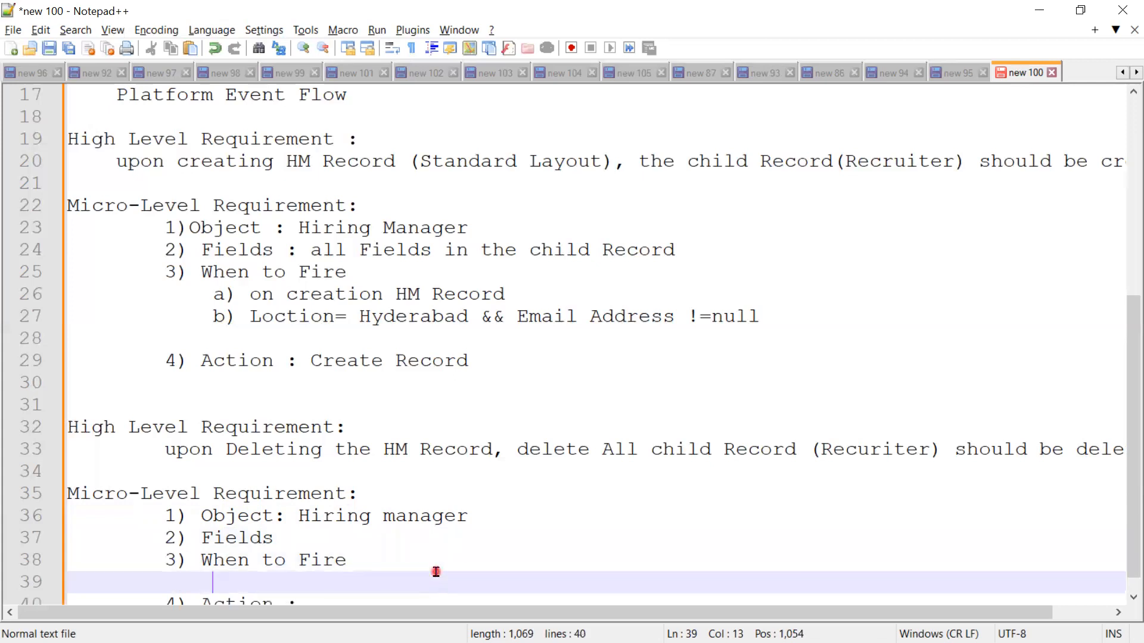
pyautogui.write('a')
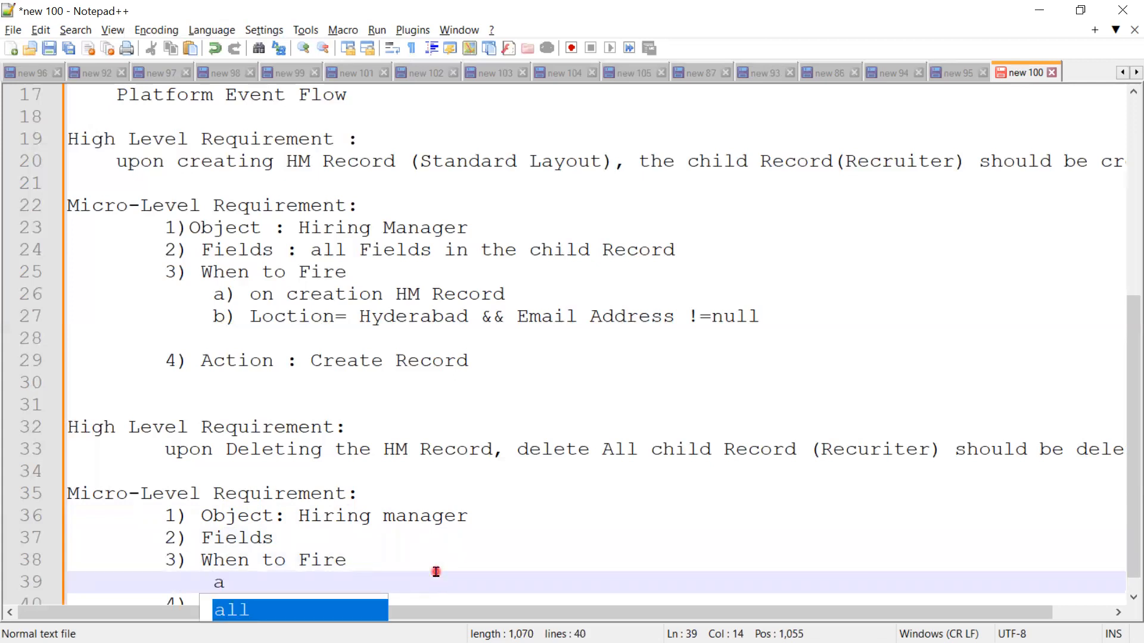
pyautogui.write(')')
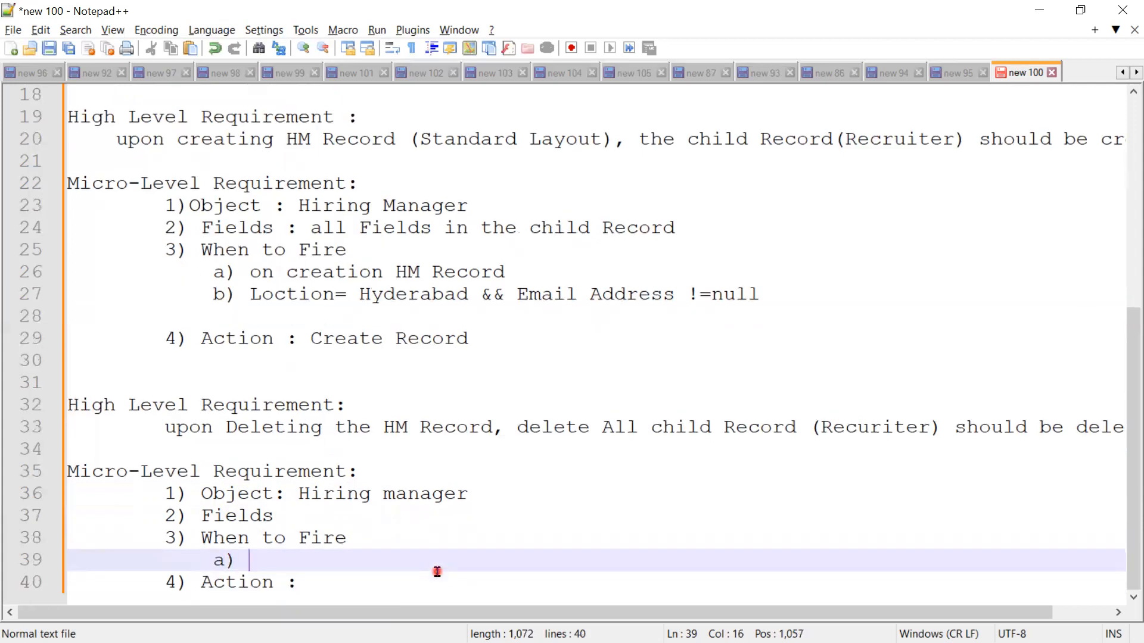
pyautogui.write(' deleting')
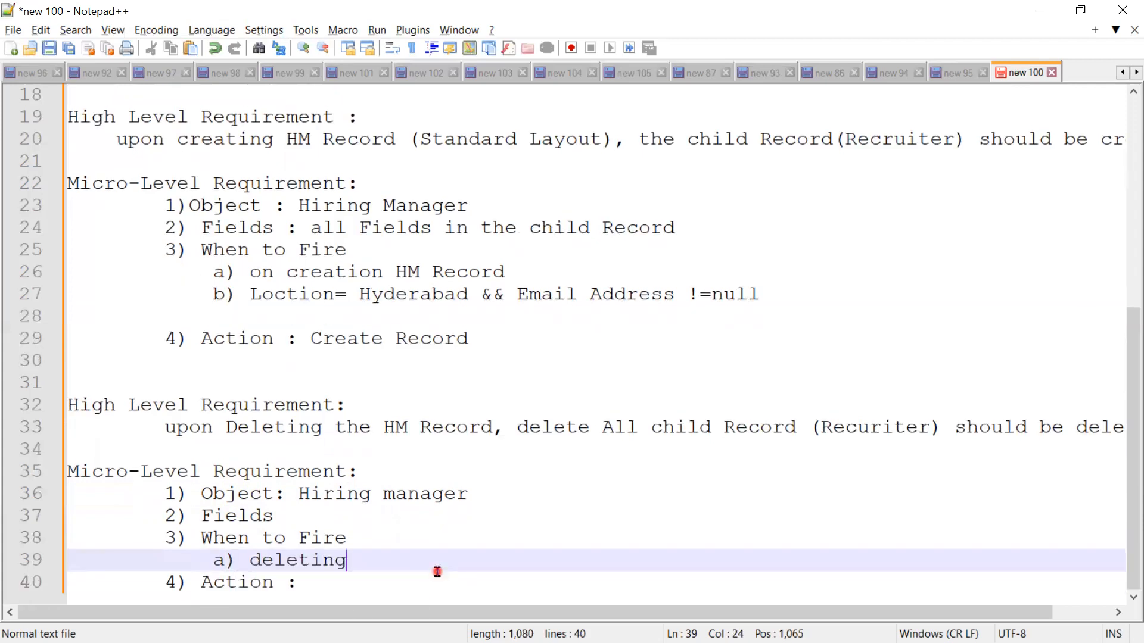
pyautogui.write(' the H')
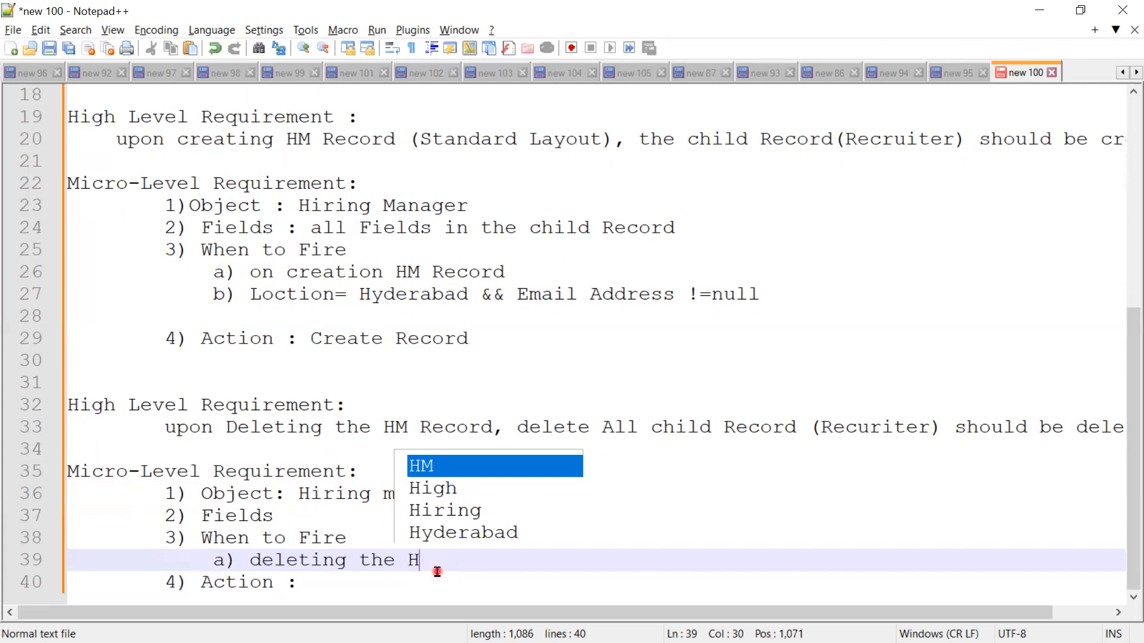
pyautogui.write('M record')
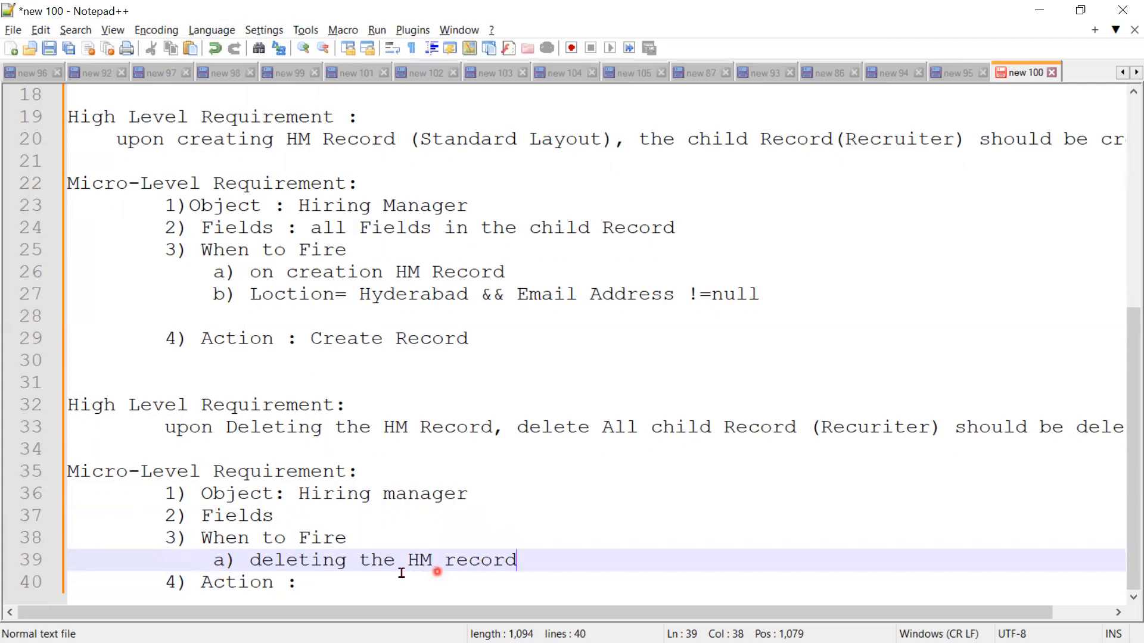
# Step: Fill in the Action item of the new micro-level requirement with "Delete Record"
pyautogui.click(370, 599)
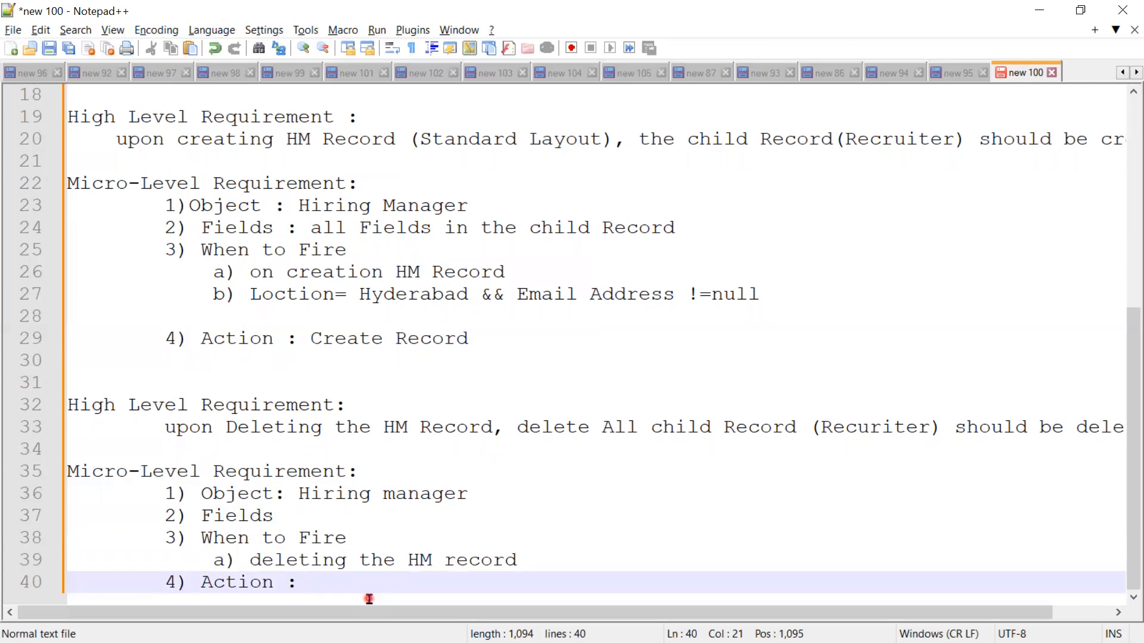
pyautogui.write('Delet')
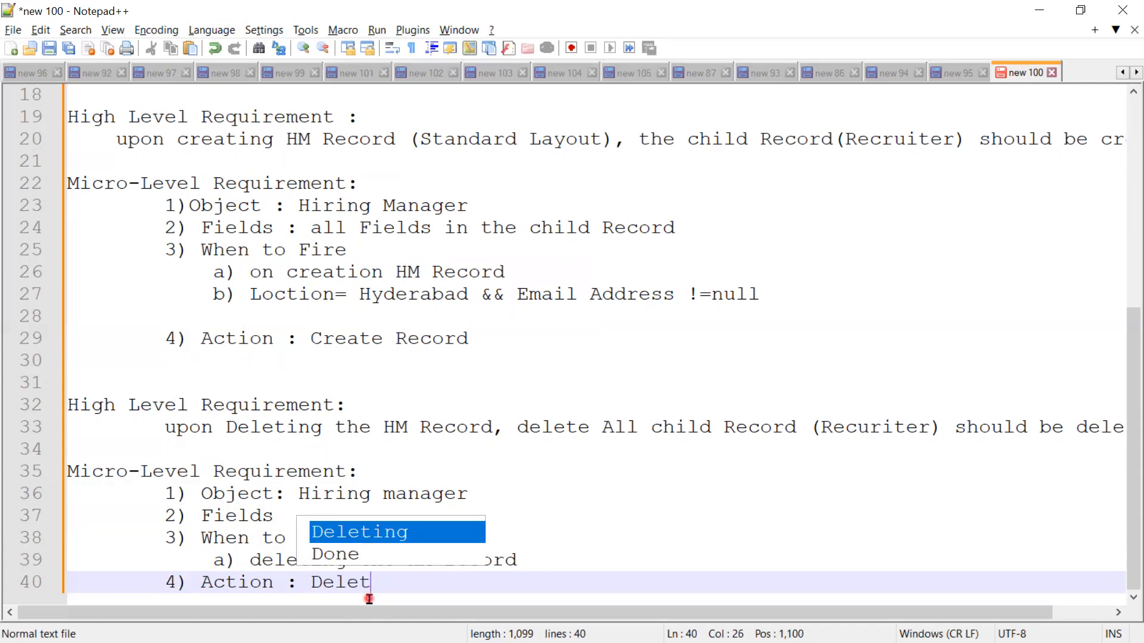
pyautogui.write('e Record')
pyautogui.click(266, 573)
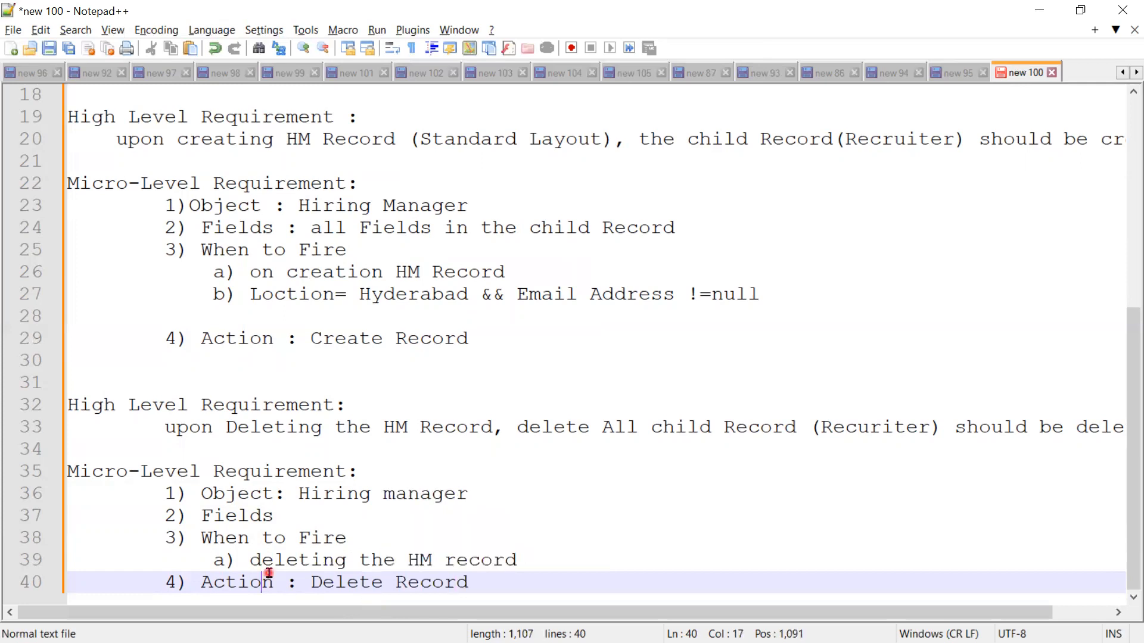
# Step: Extend the parenthesised note on the Record-Triggered Flow line to read "After Insert/After Delete"
pyautogui.scroll(3, 269, 573)
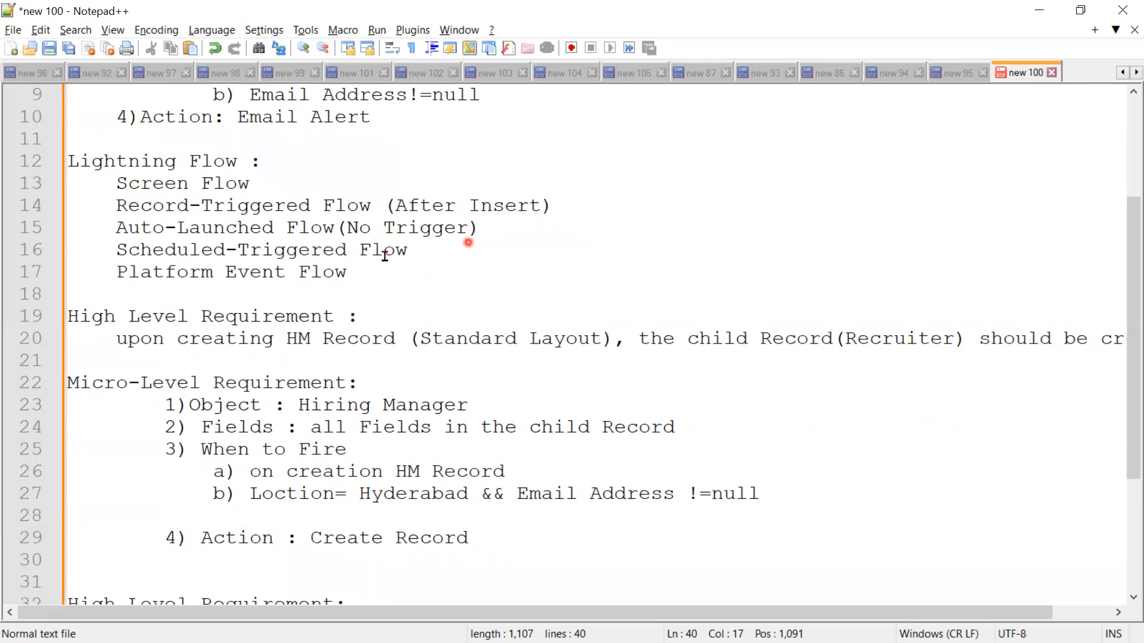
pyautogui.click(546, 205)
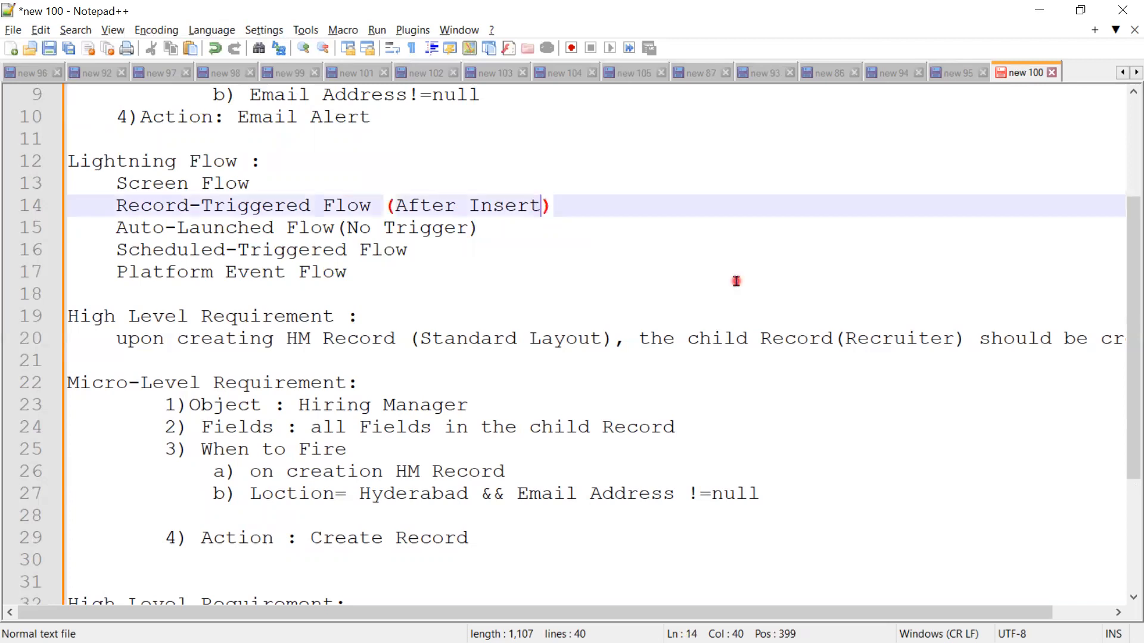
pyautogui.write('/')
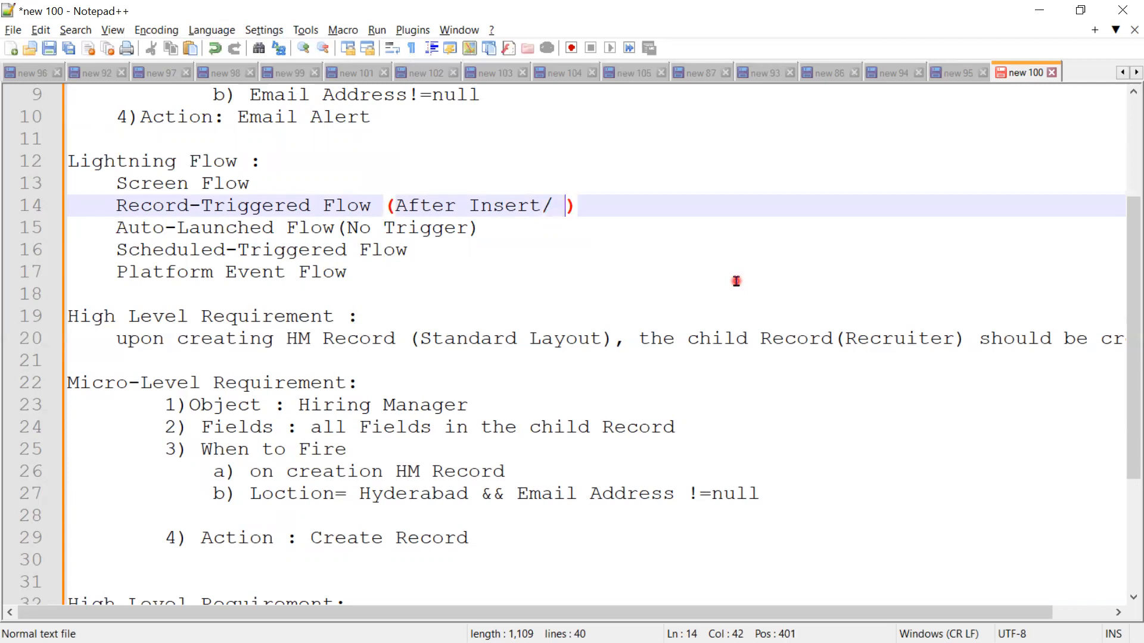
pyautogui.press('BackSpace')
pyautogui.write('A')
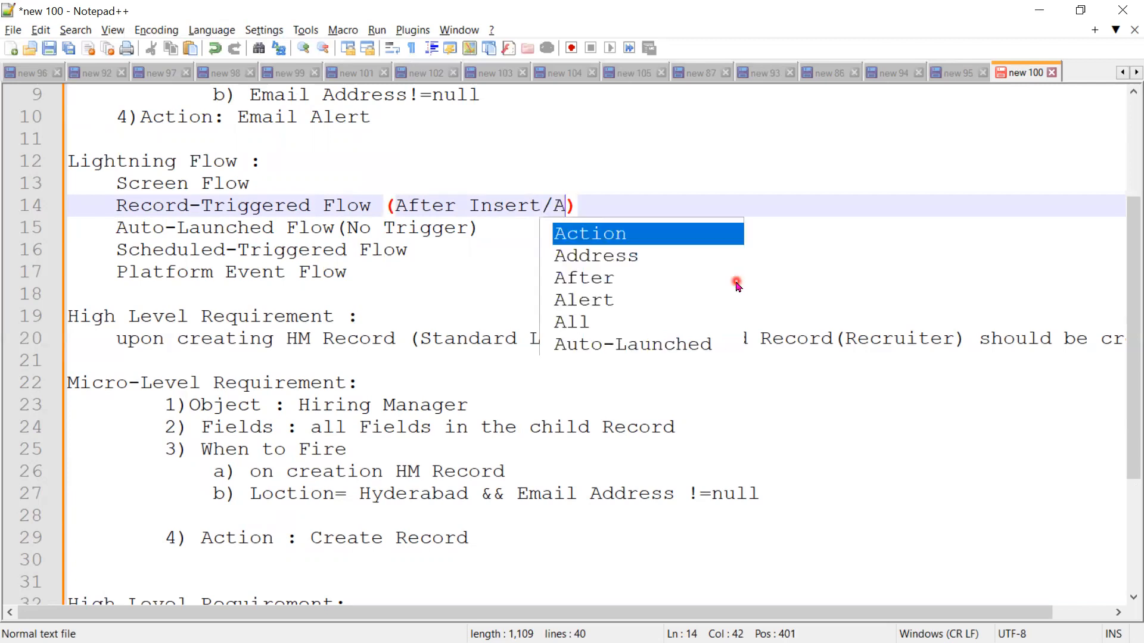
pyautogui.write('fter ')
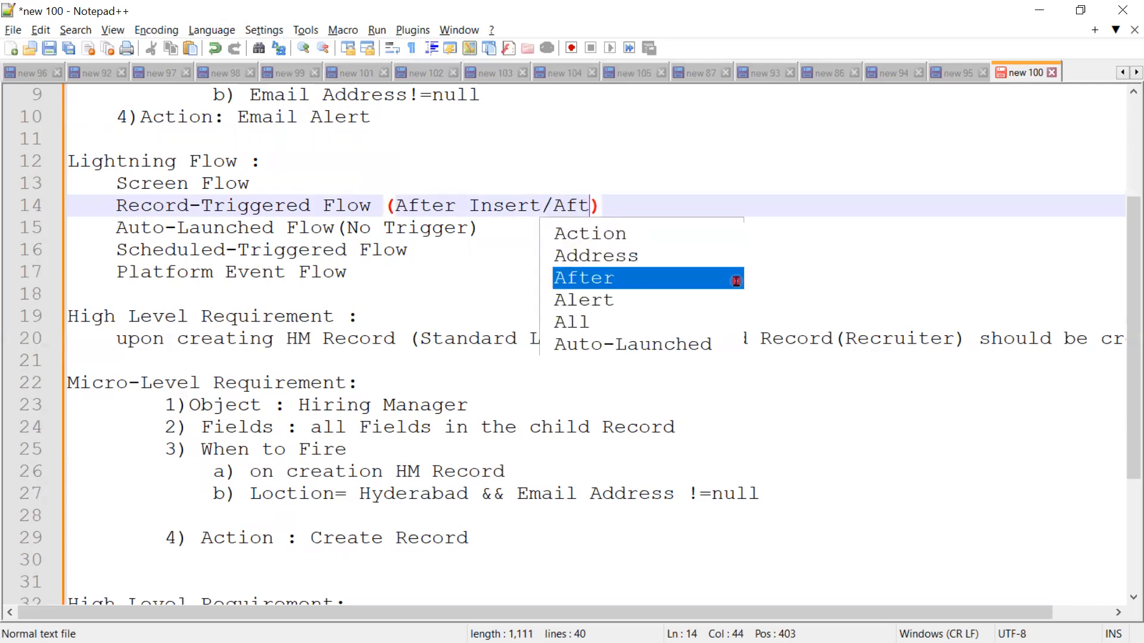
pyautogui.write('Dete')
pyautogui.press('BackSpace')
pyautogui.press('BackSpace')
pyautogui.write('l')
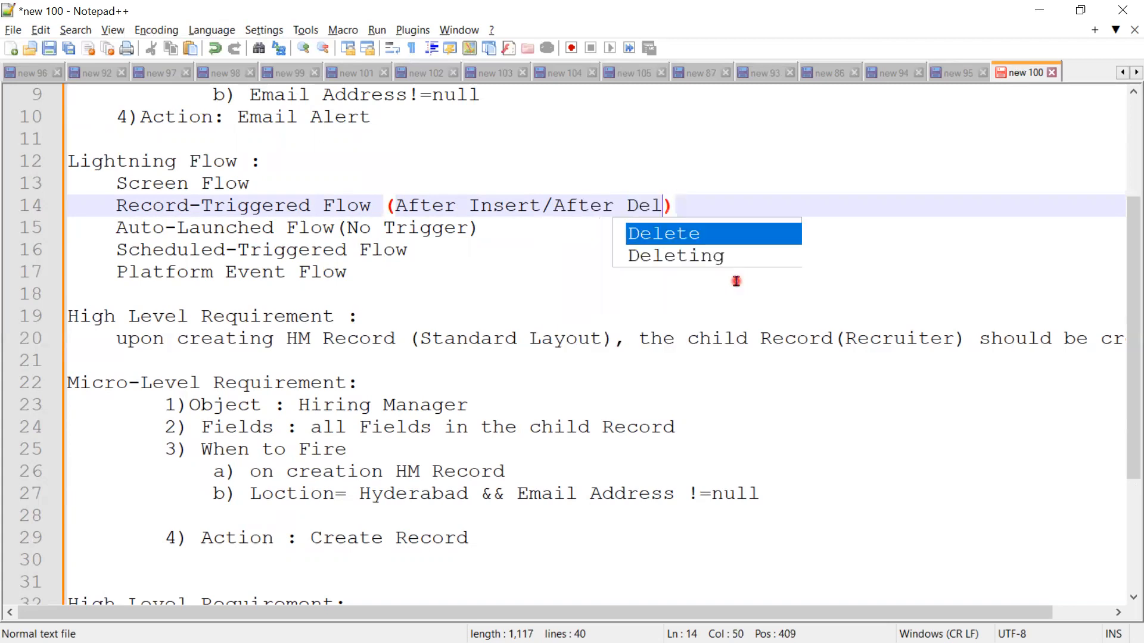
pyautogui.write('ete')
pyautogui.click(492, 346)
pyautogui.scroll(-1, 487, 445)
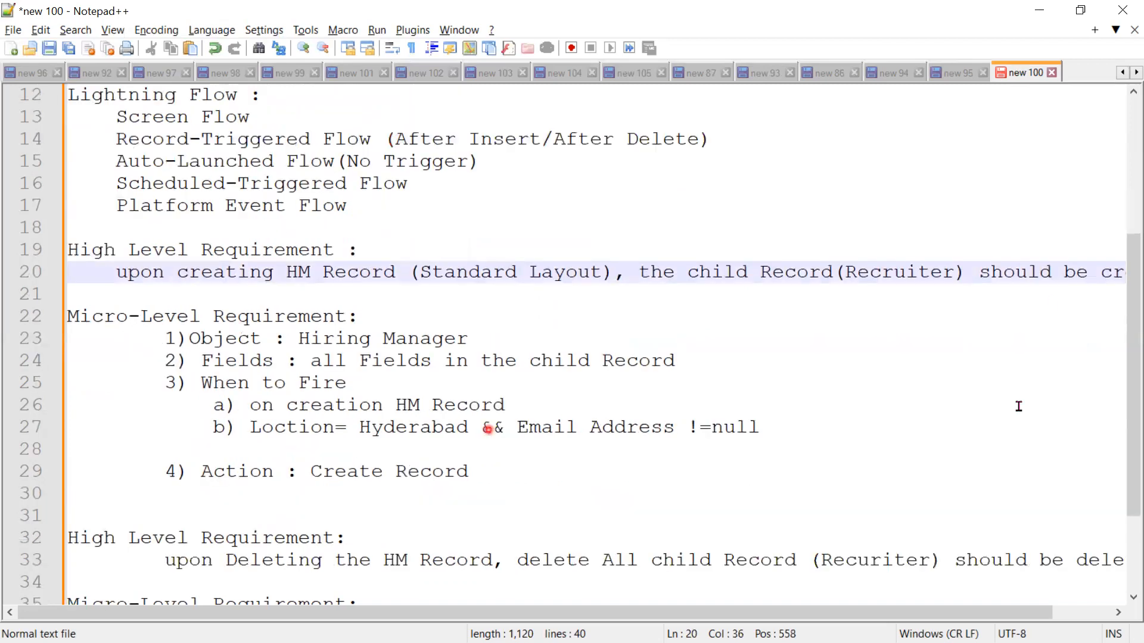
pyautogui.scroll(-2, 1017, 404)
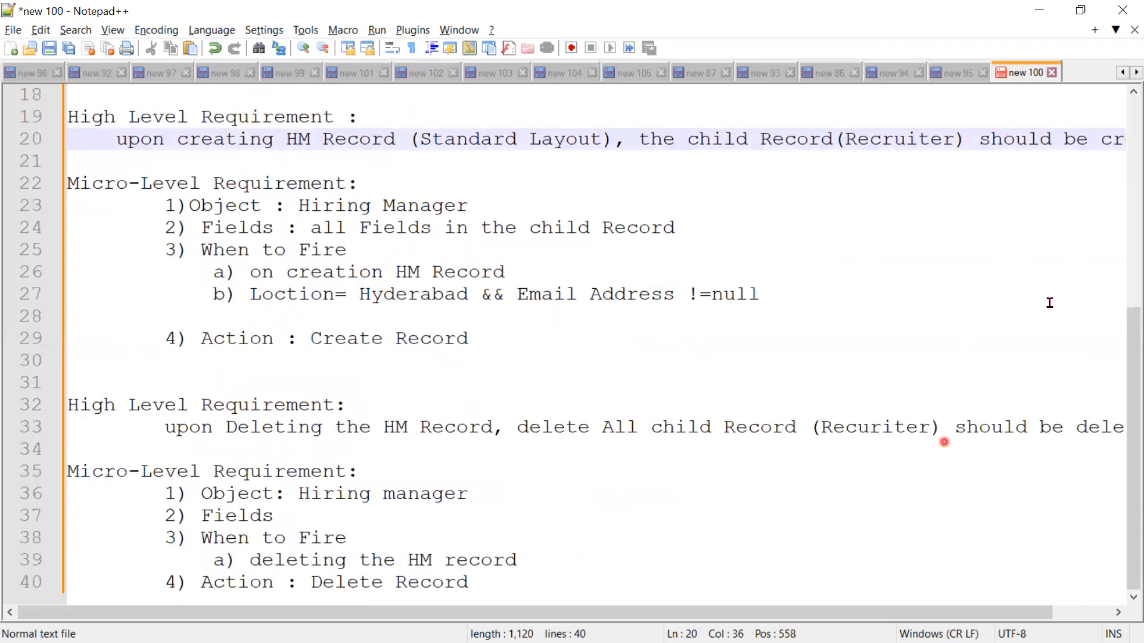
# Step: Switch to Salesforce in the browser, close the Create Recruiter Record flow and start a new flow from the Flows setup page
pyautogui.click(1042, 13)
pyautogui.click(1042, 12)
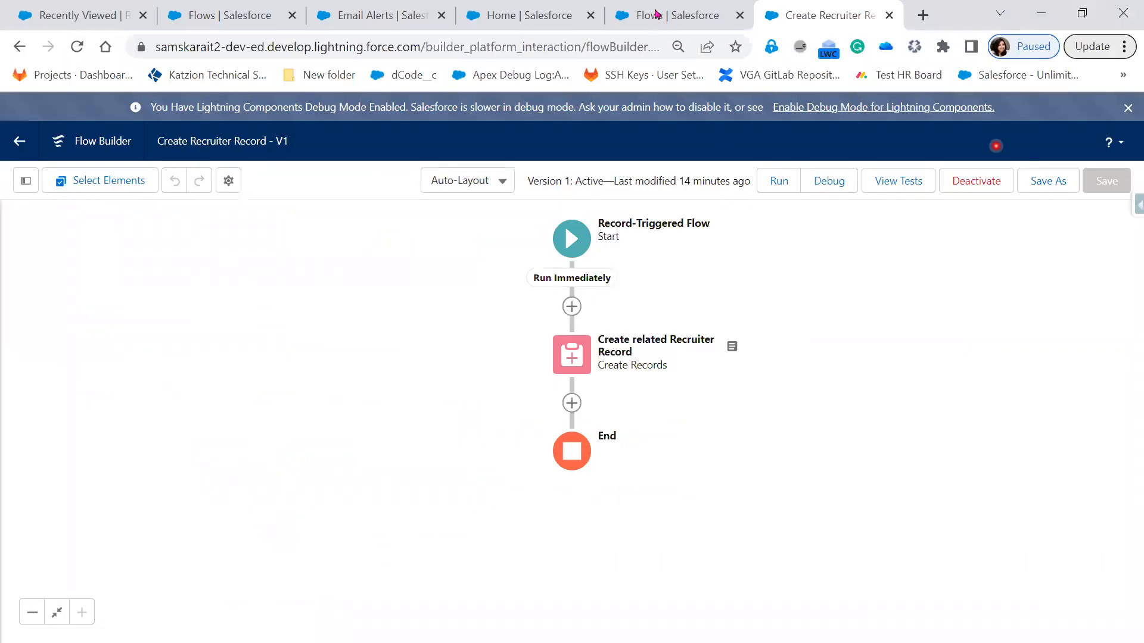
pyautogui.click(889, 16)
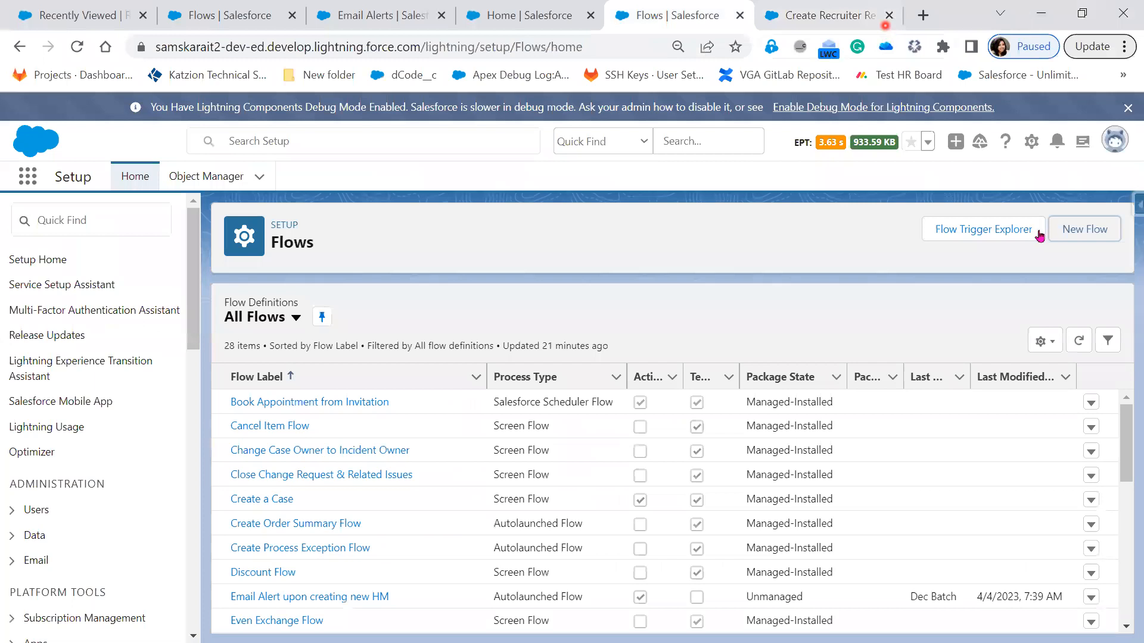
pyautogui.click(1095, 232)
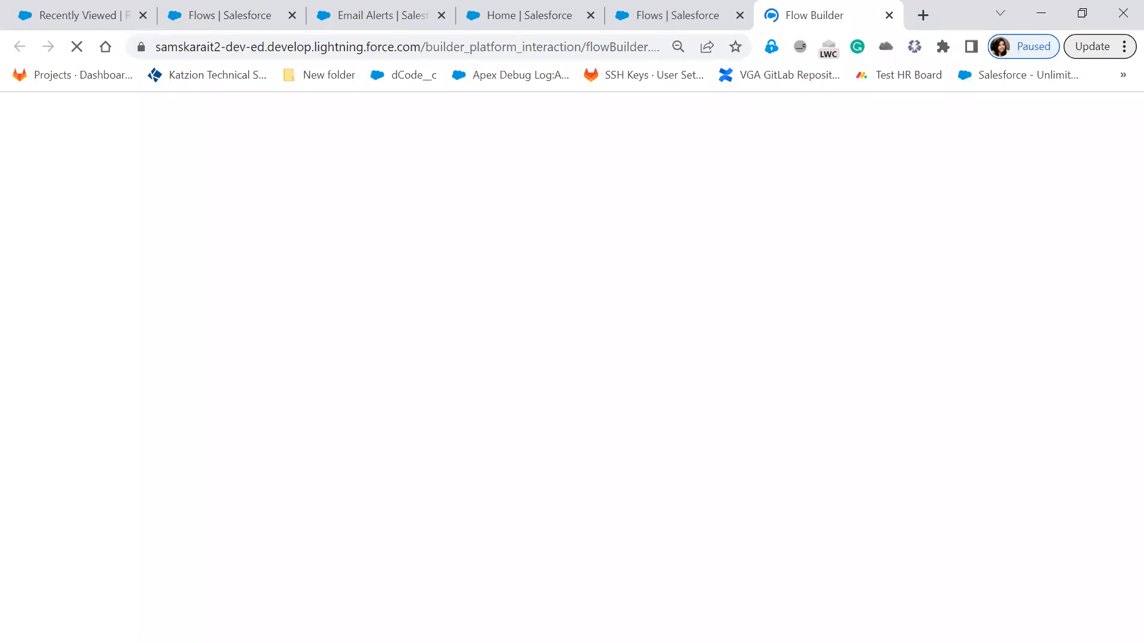
# Step: Return to the Notepad++ requirements and start an unindented item "1)" below the Delete Record action, leaving two blank lines between
pyautogui.hotkey('alt', 'Tab')
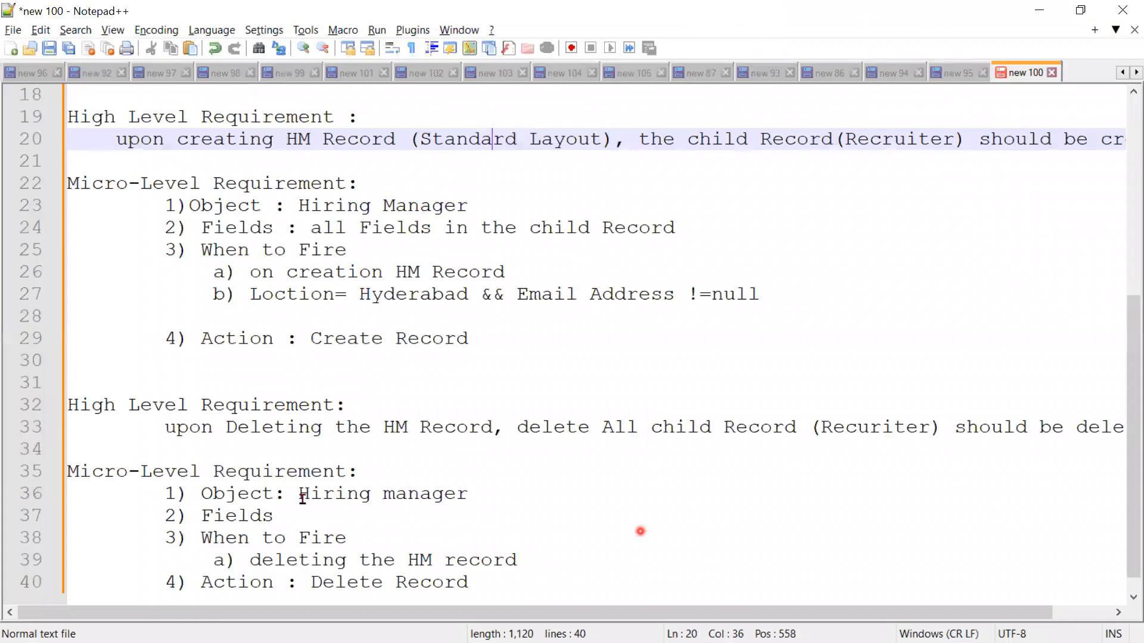
pyautogui.click(502, 593)
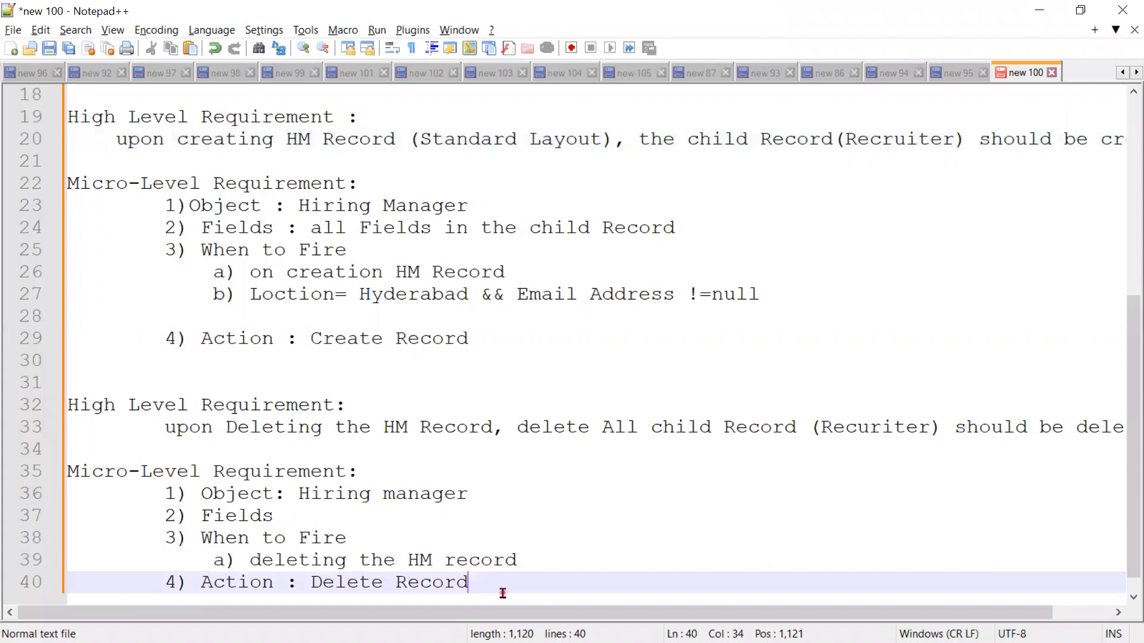
pyautogui.press('Return')
pyautogui.press('Return')
pyautogui.press('Return')
pyautogui.press('BackSpace')
pyautogui.press('BackSpace')
pyautogui.write('1)')
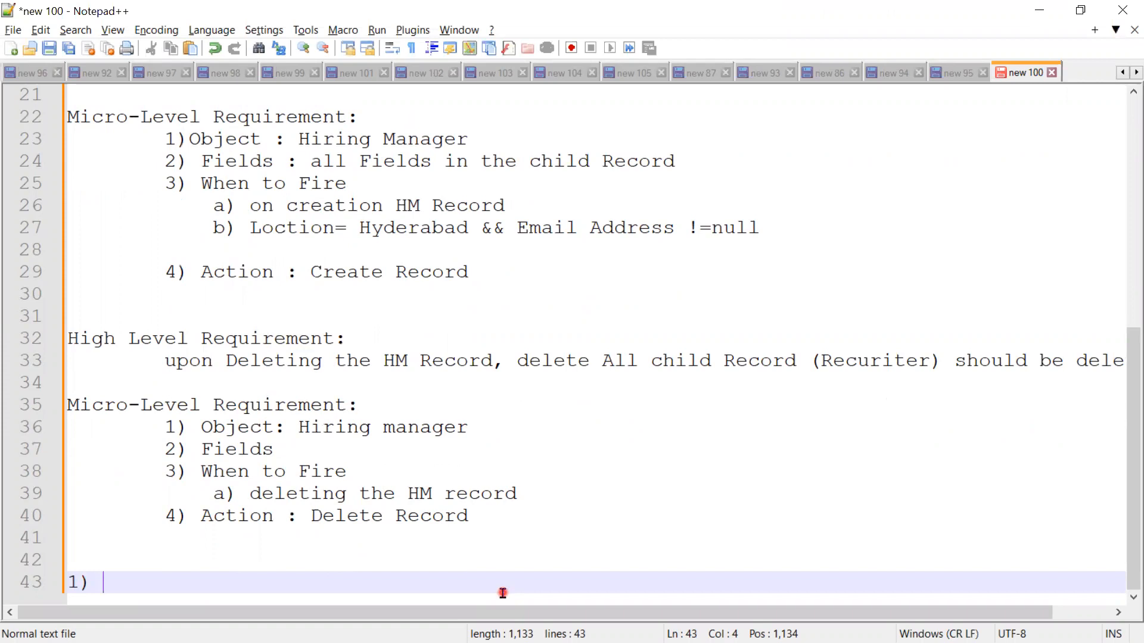
# Step: Write "Get the Hiring manager Record ID , which is Delete" as the text of item 1
pyautogui.write('Get t')
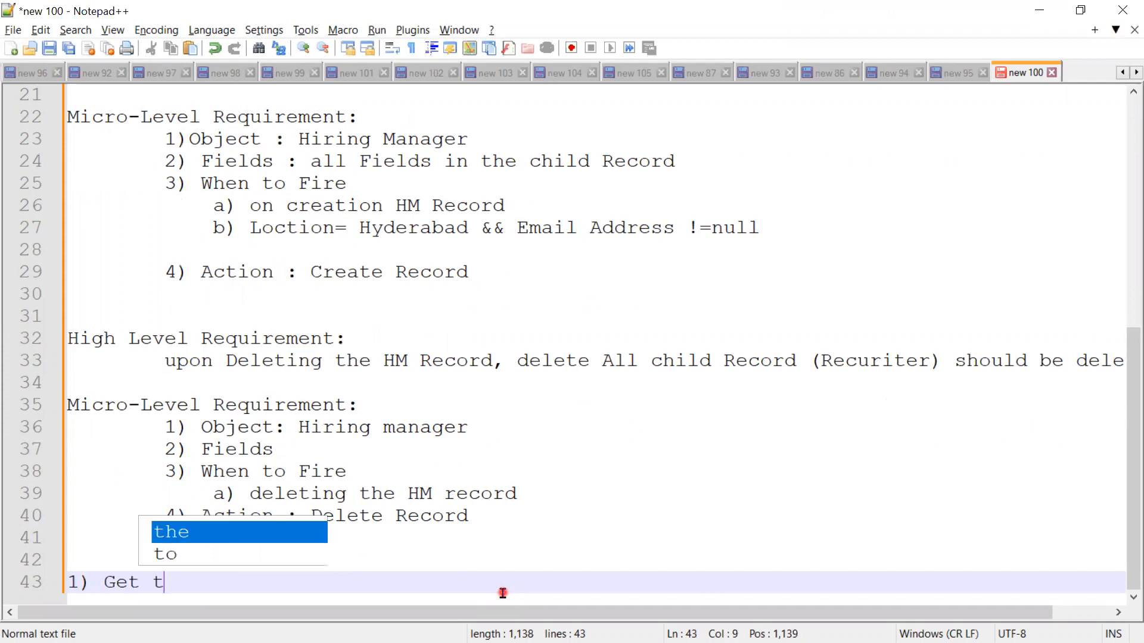
pyautogui.write('he H')
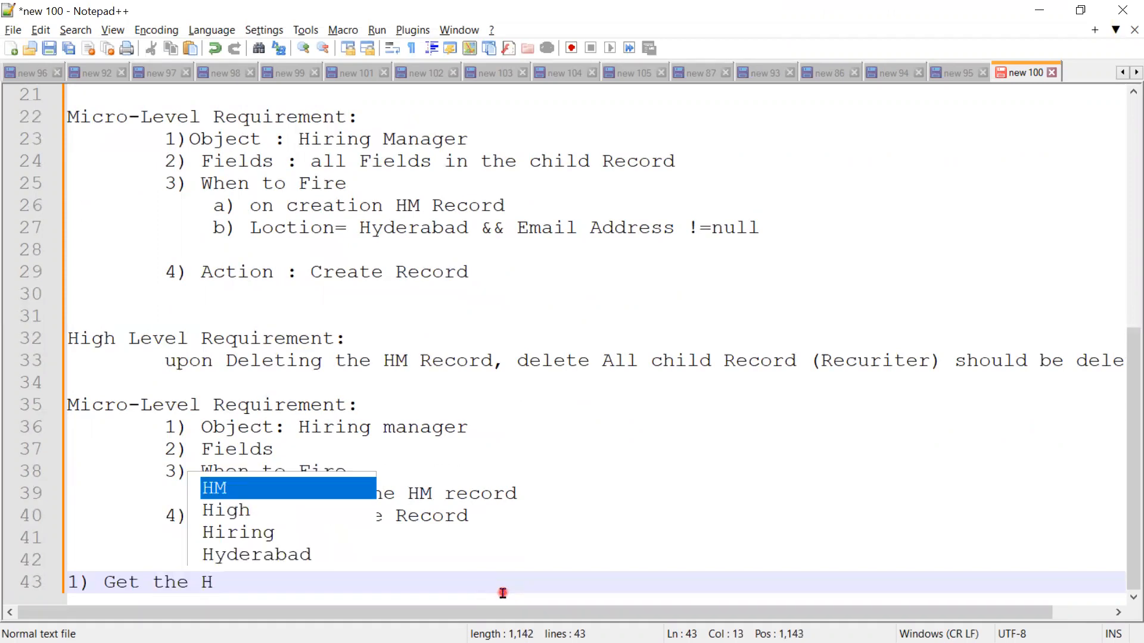
pyautogui.write('iring')
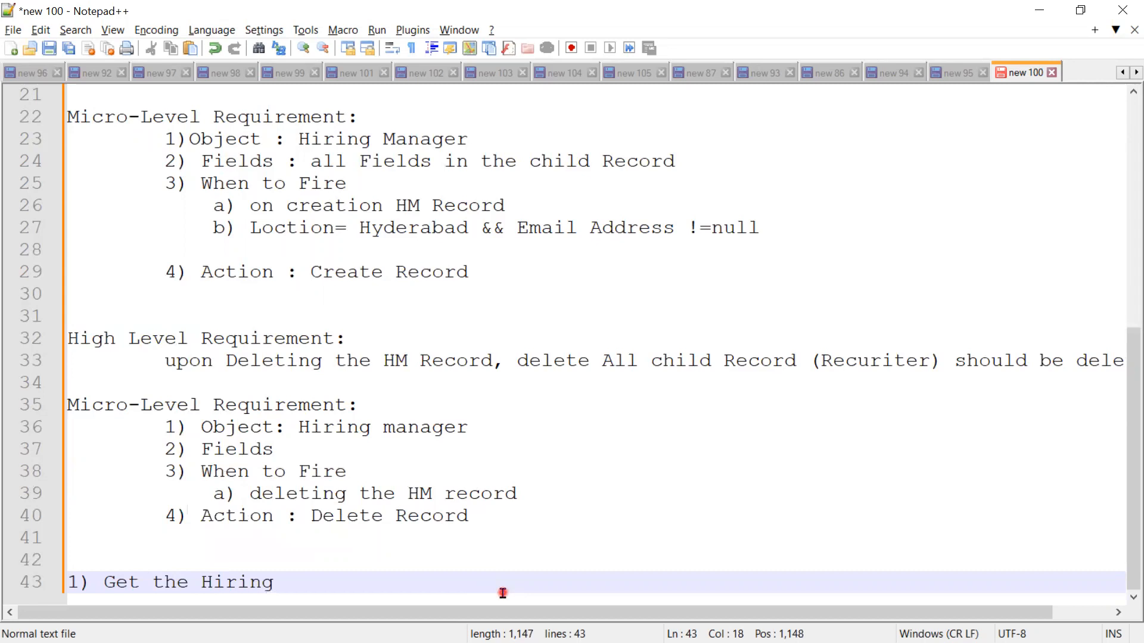
pyautogui.write(' ma')
pyautogui.press('Return')
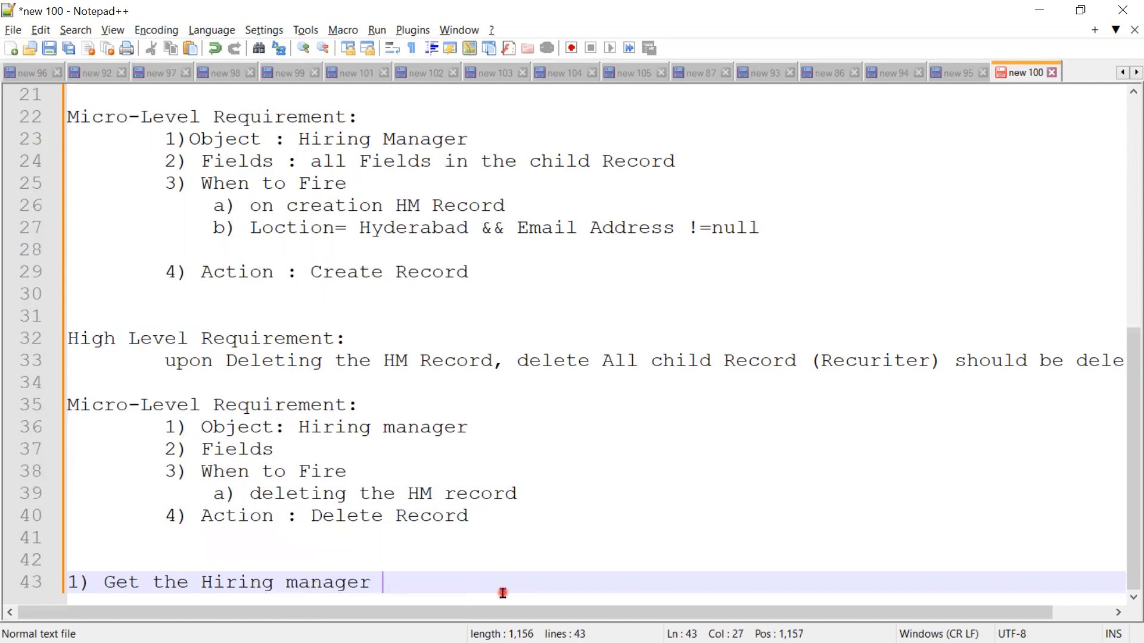
pyautogui.write('Record I')
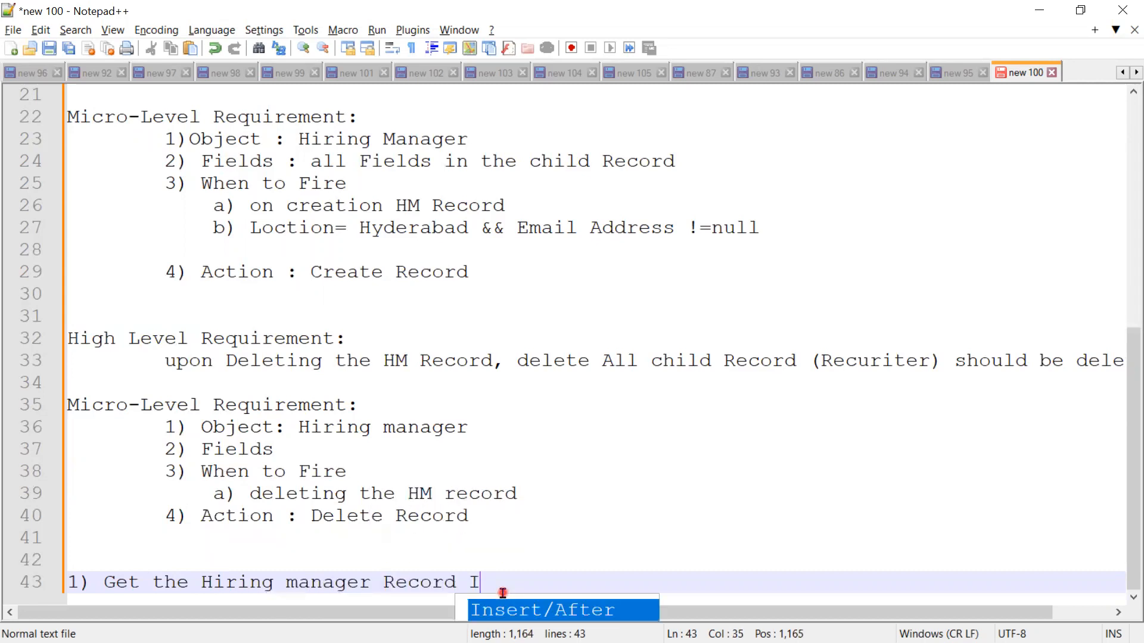
pyautogui.write('D , which is')
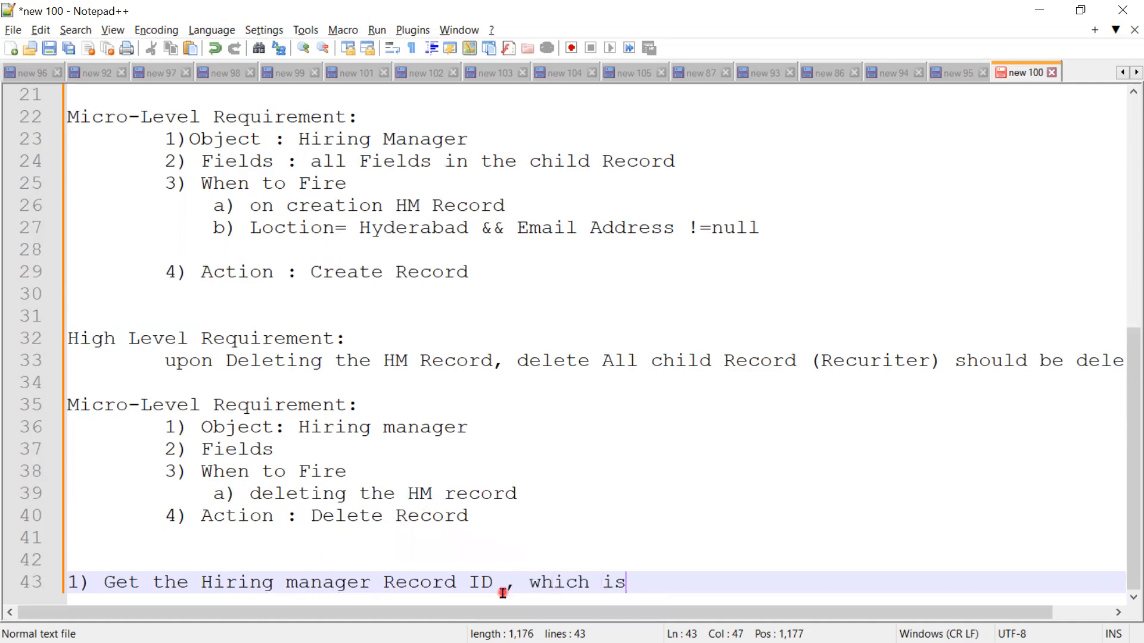
pyautogui.write(' Delete')
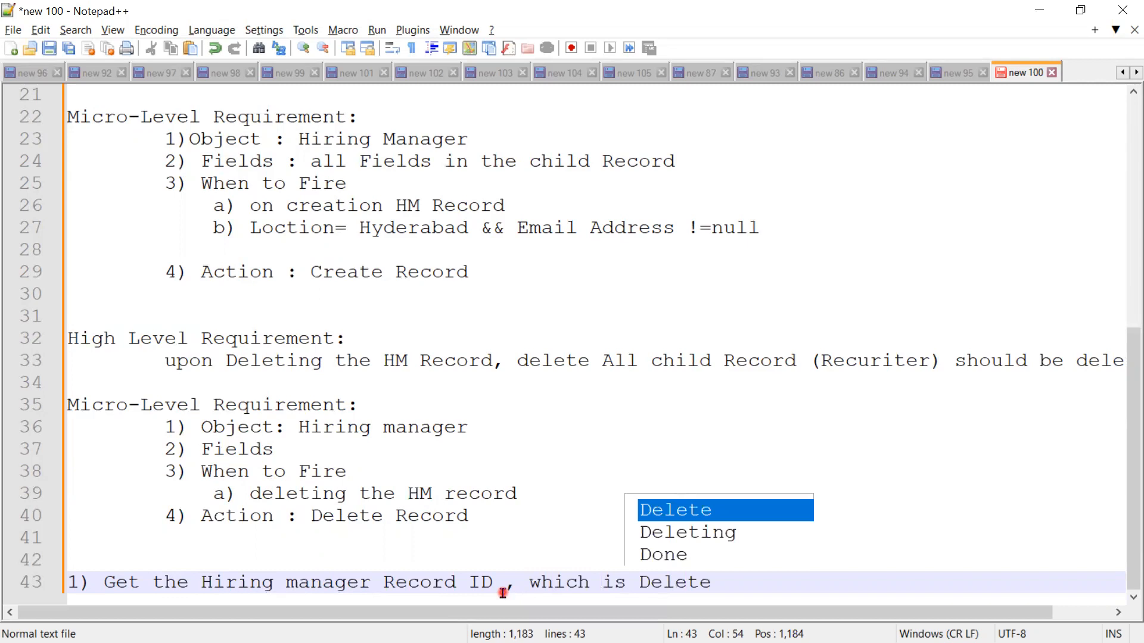
pyautogui.press('Return')
pyautogui.press('Return')
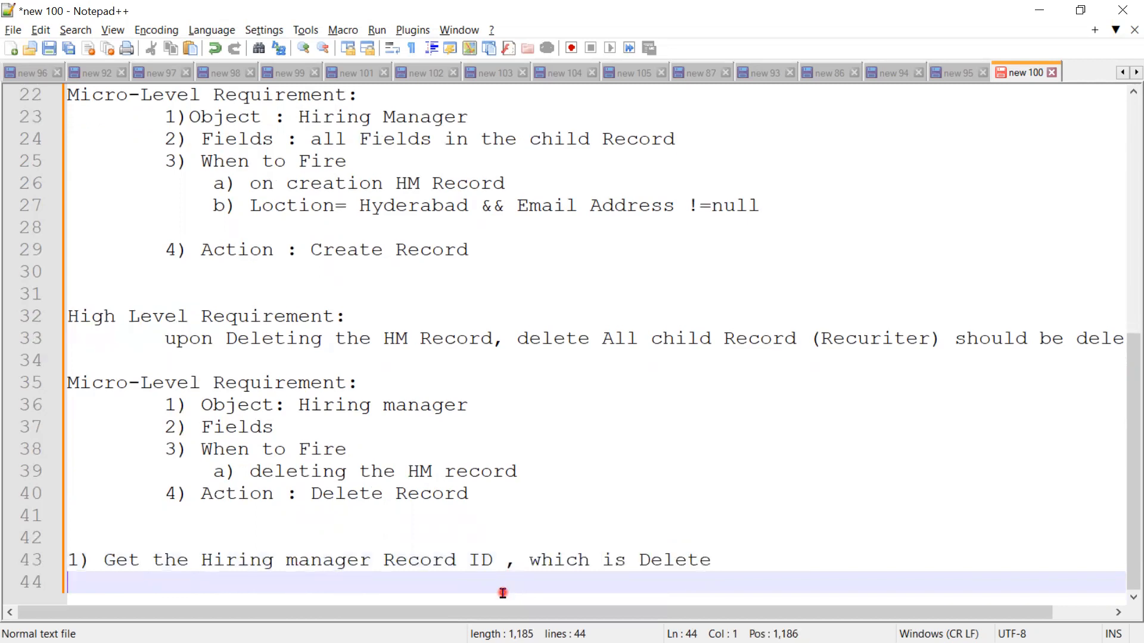
# Step: Add the item "2) Get all the Related Recuriter Records" on a new line below item 1
pyautogui.write('2) Get all th')
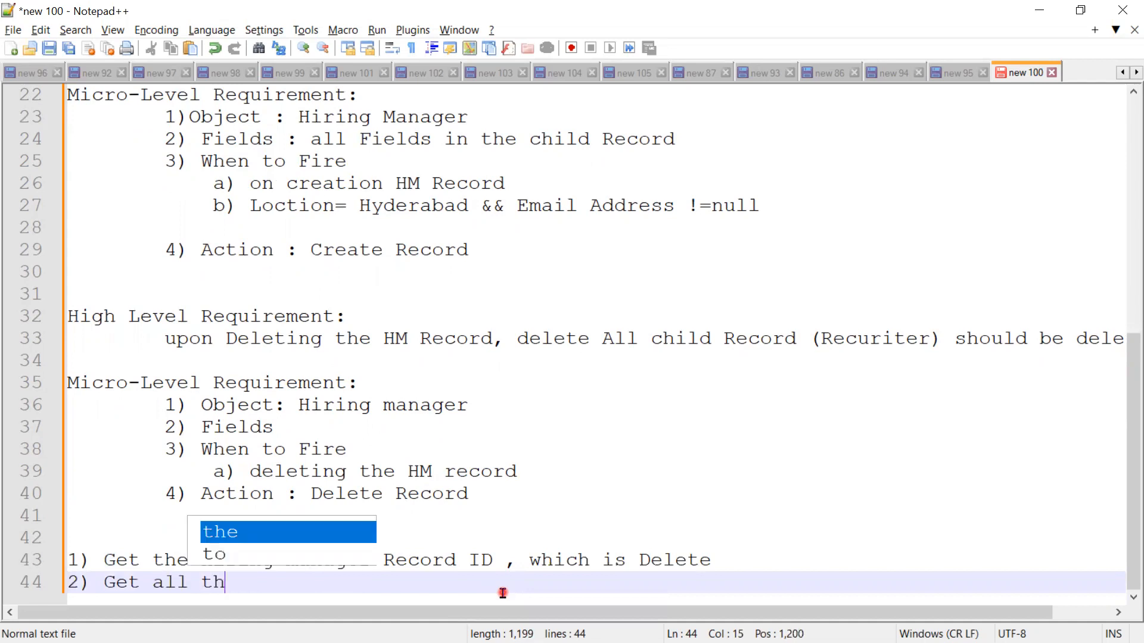
pyautogui.write('e Related')
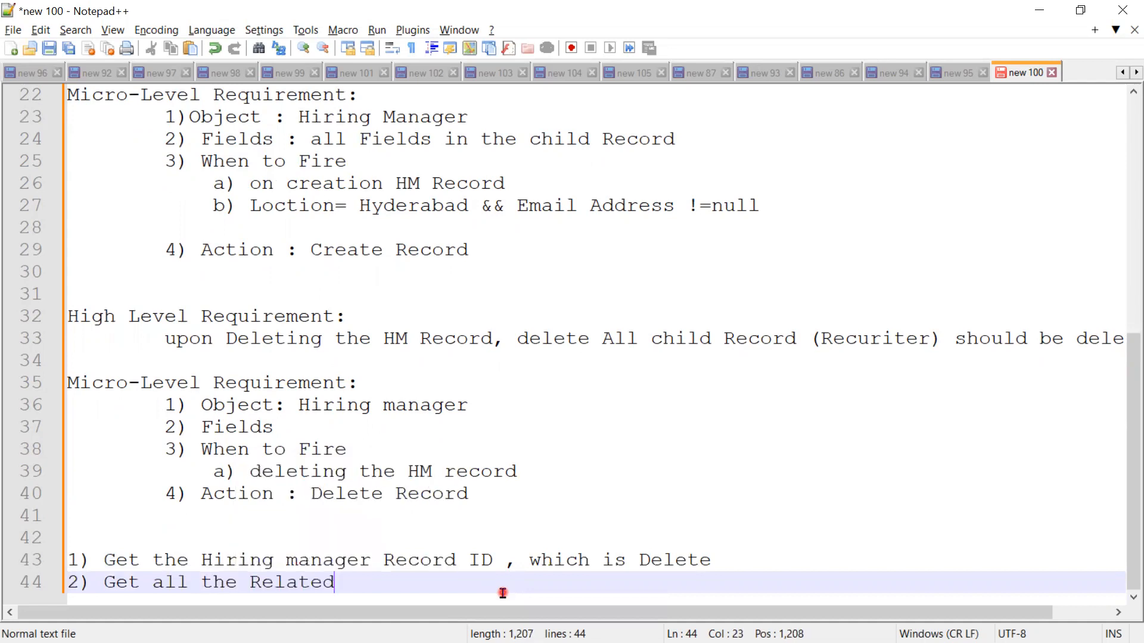
pyautogui.write(' Recu')
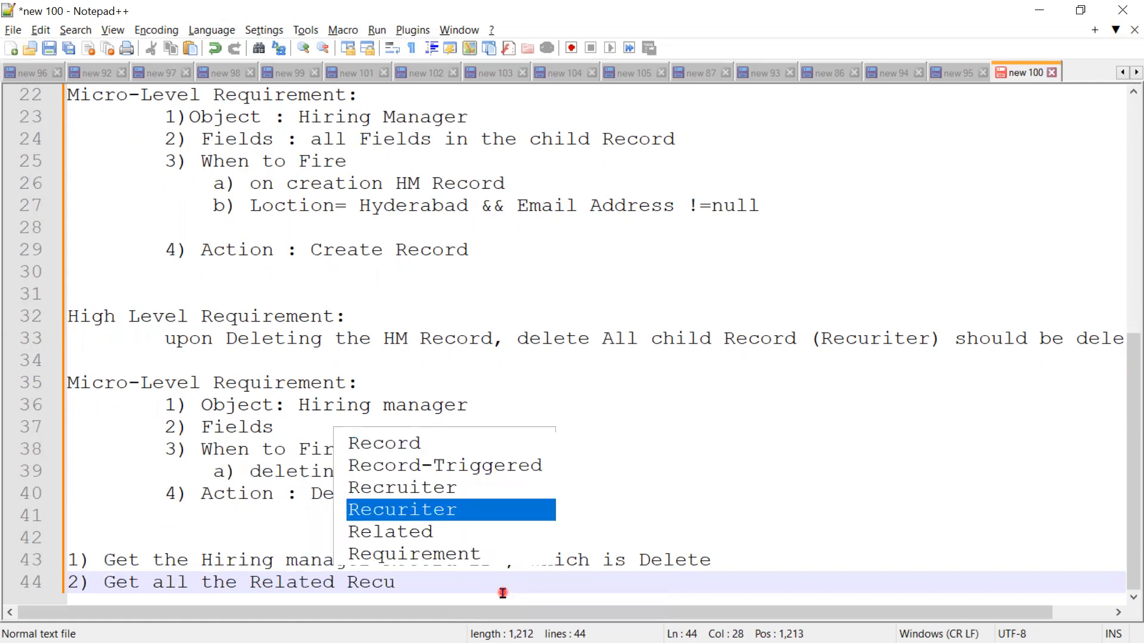
pyautogui.press('Return')
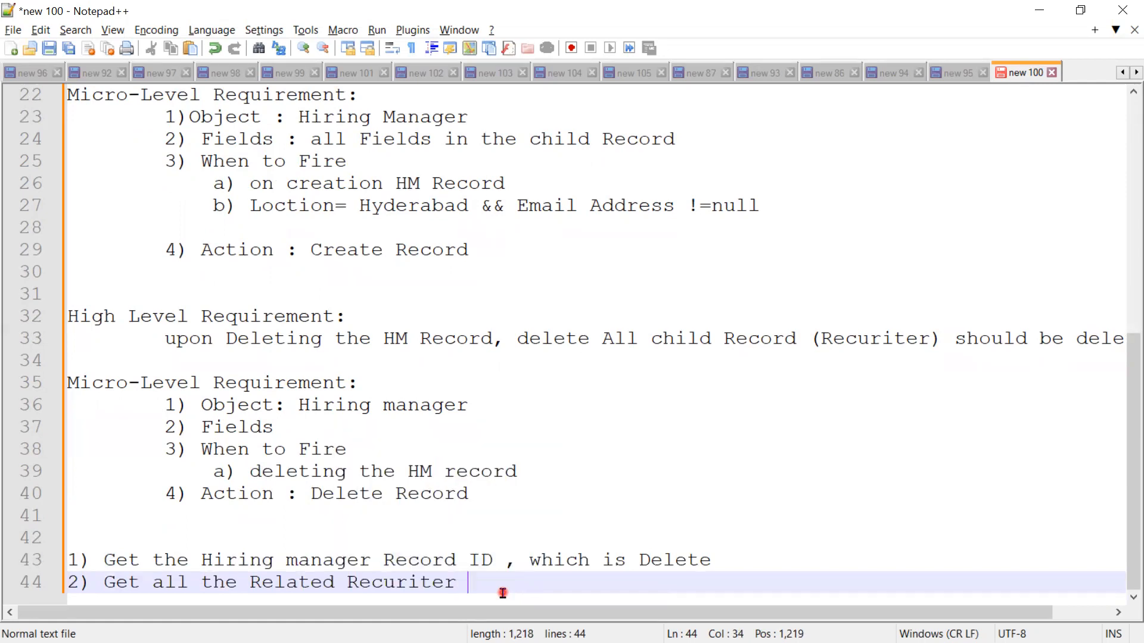
pyautogui.write('Recor')
pyautogui.write('ds ')
pyautogui.write('f')
pyautogui.write('or')
# Step: Extend item 2 with "from the Recruiter Object (SOQL)"
pyautogui.press('BackSpace')
pyautogui.press('BackSpace')
pyautogui.write('rom ')
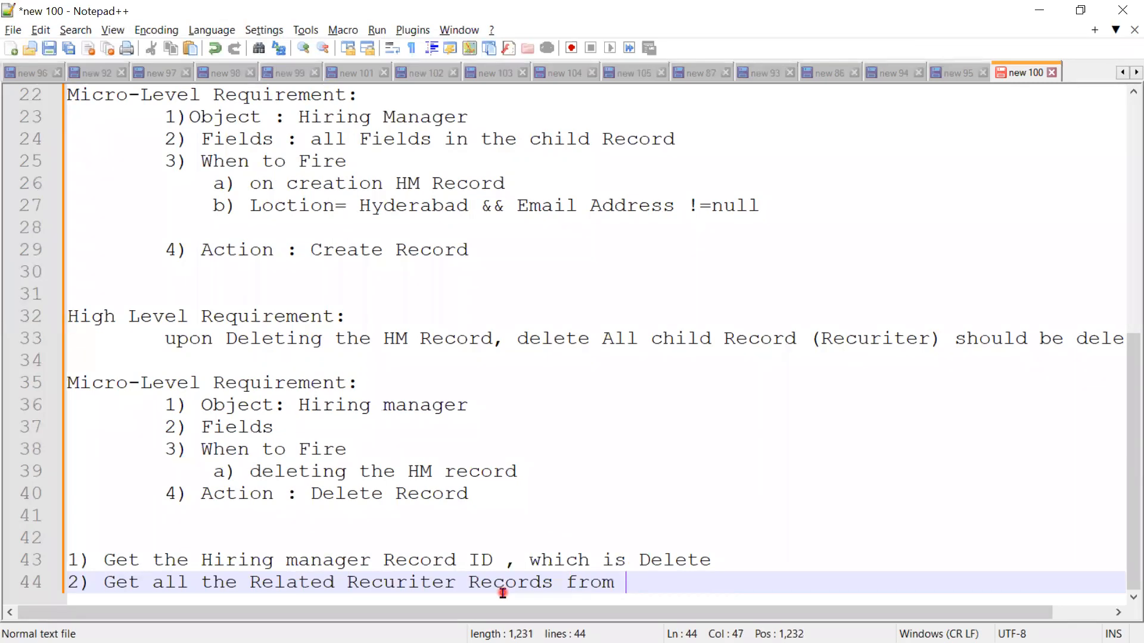
pyautogui.write('the Recru')
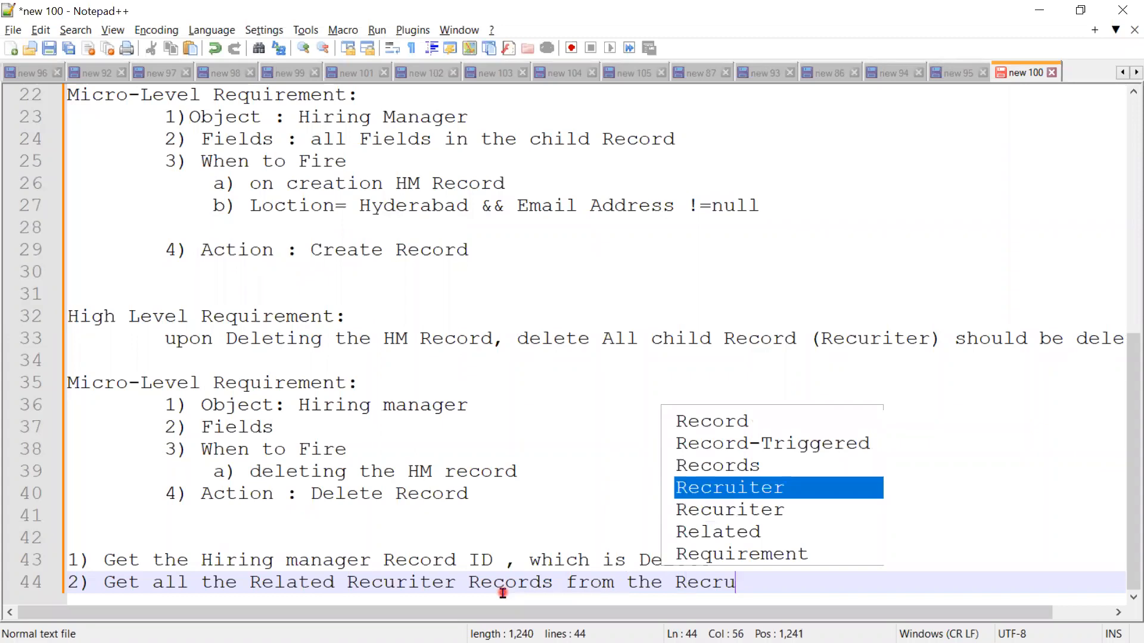
pyautogui.press('Return')
pyautogui.write('Object')
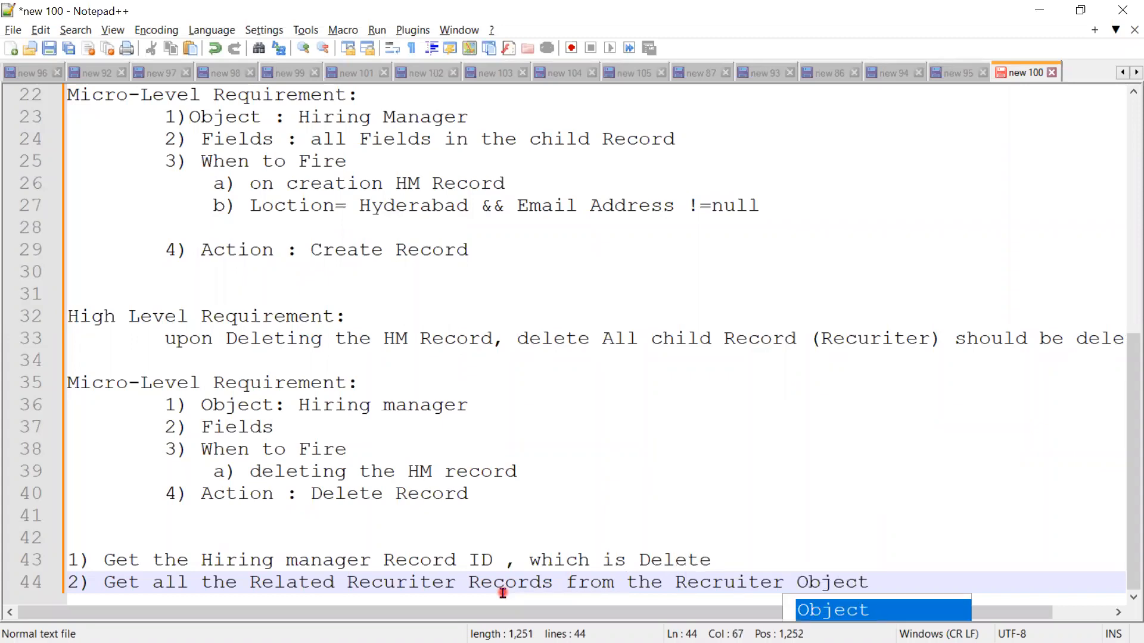
pyautogui.write(' (S')
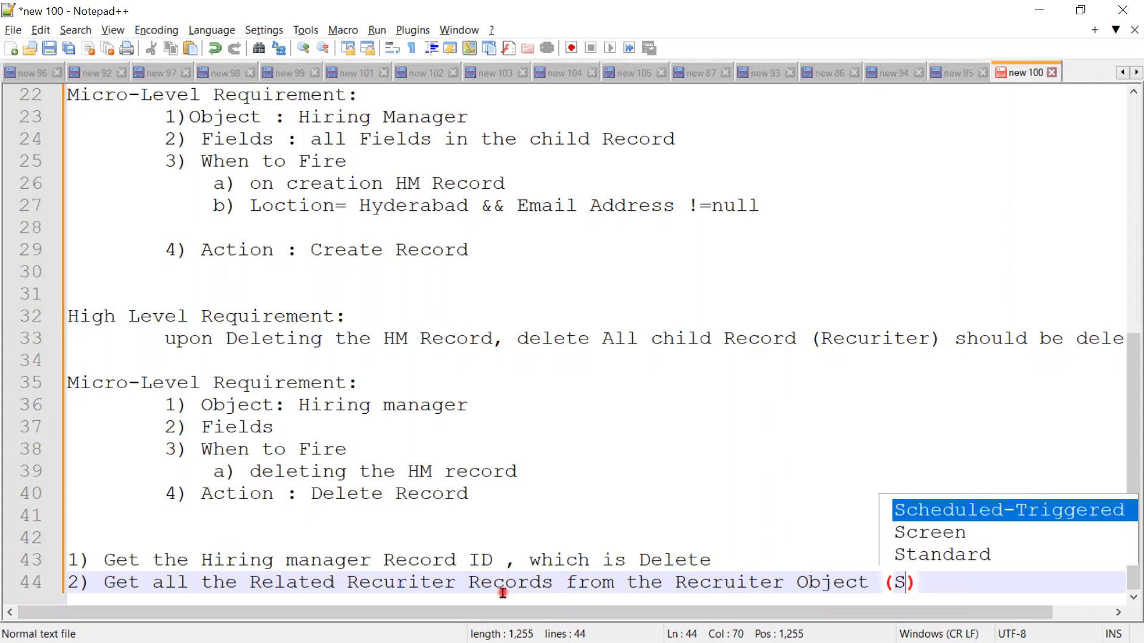
pyautogui.write('OQL)')
# Step: Add the item "3) Delete all List child Records" on a new line below item 2
pyautogui.press('Return')
pyautogui.write('3) ')
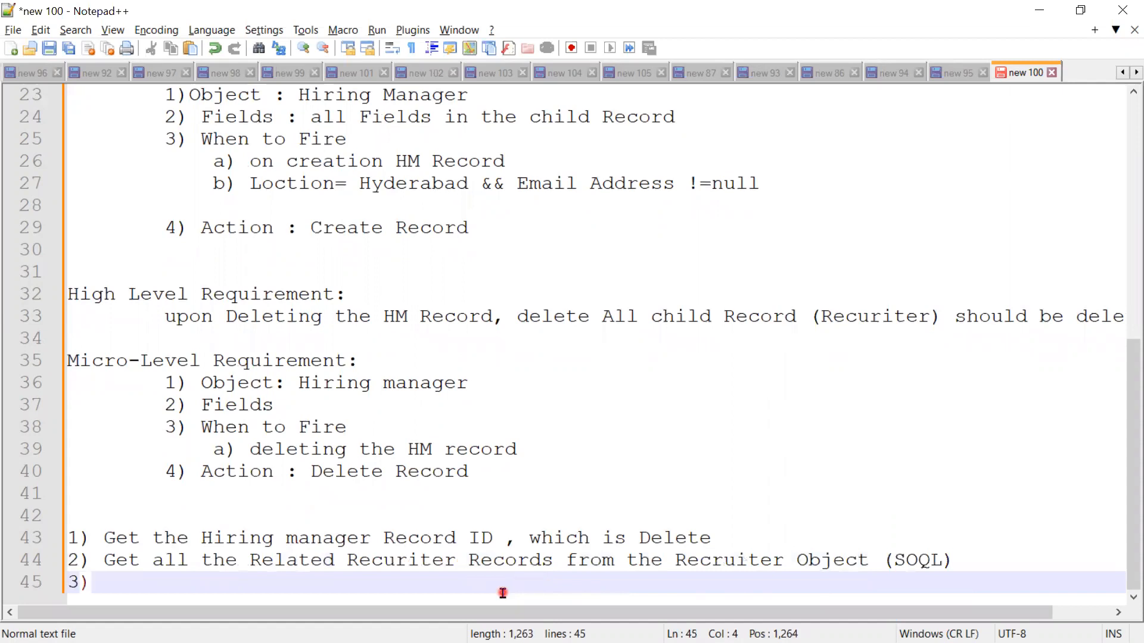
pyautogui.write('Delete')
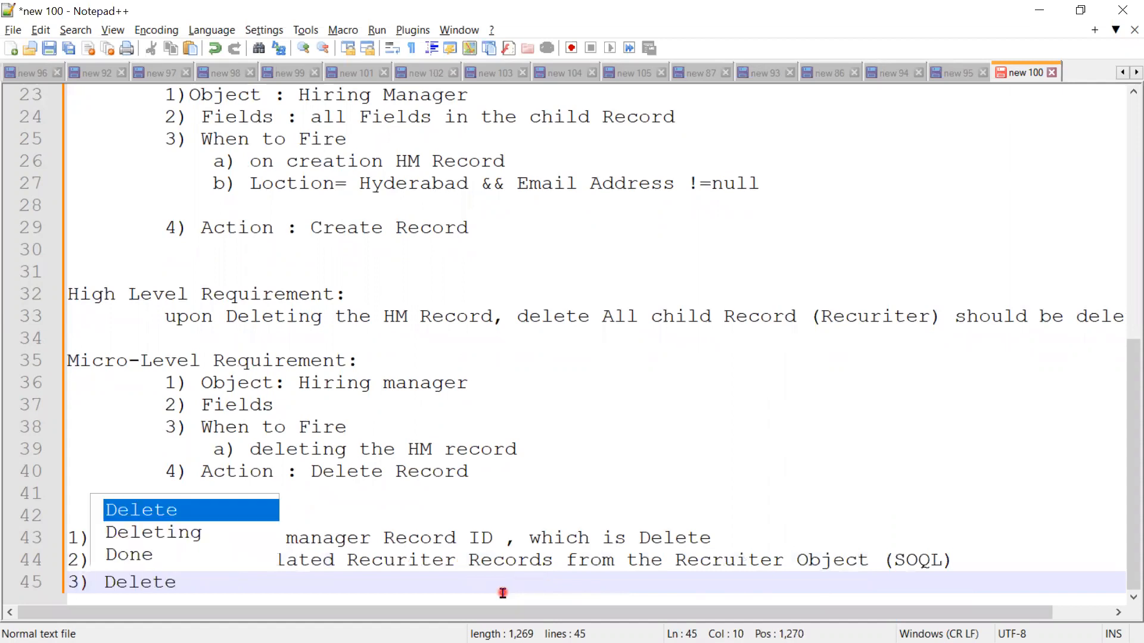
pyautogui.write(' all List chi')
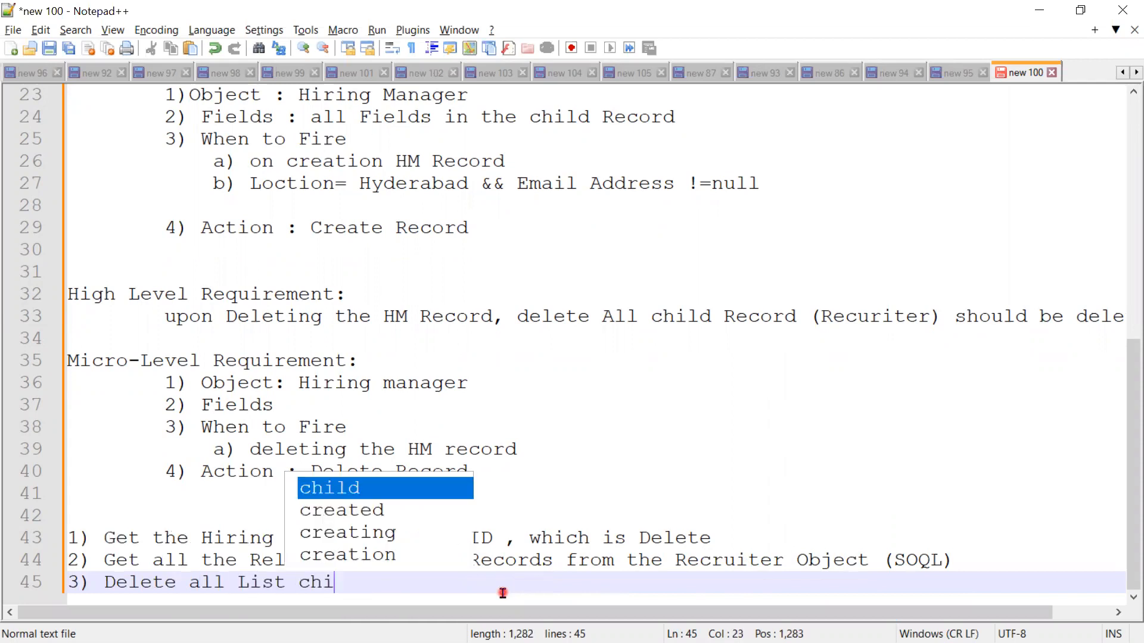
pyautogui.write('ld Records')
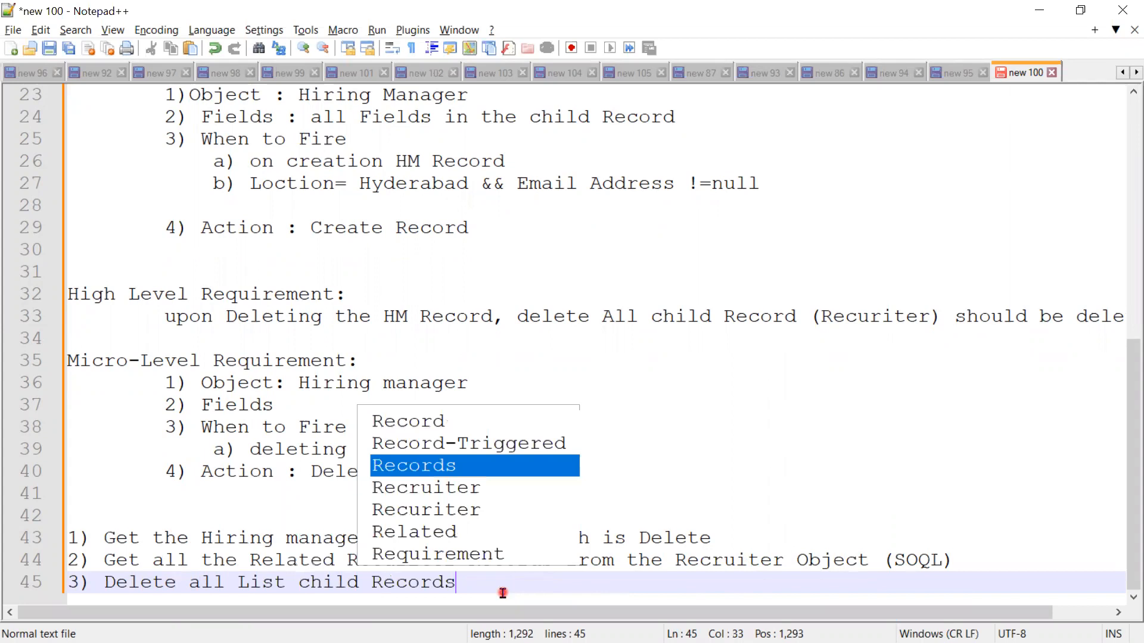
pyautogui.write(' (Recr')
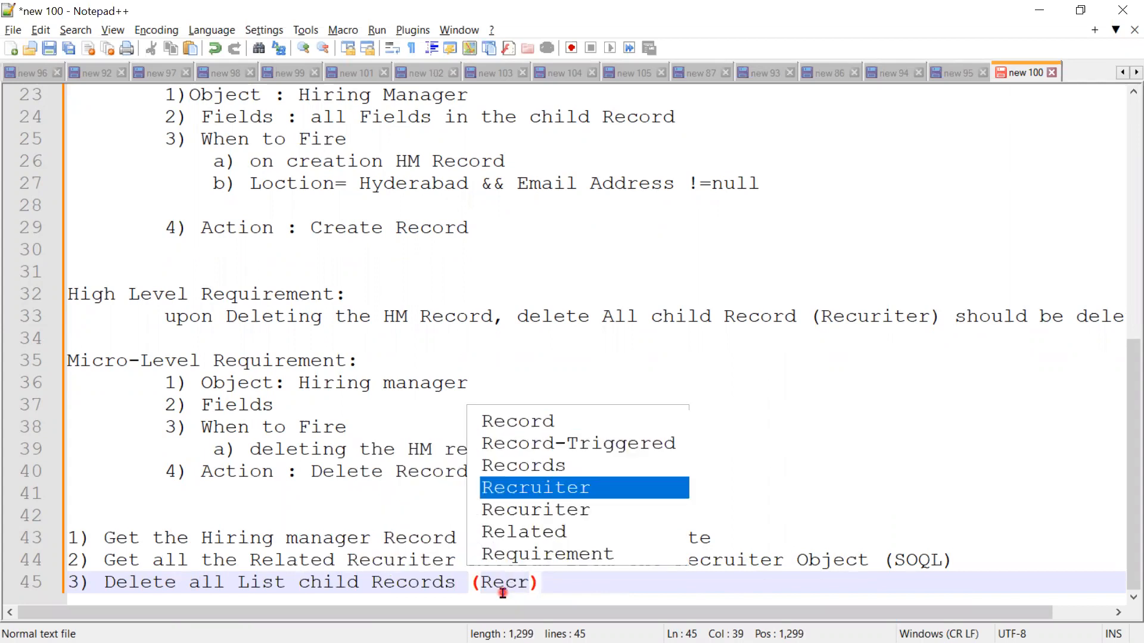
# Step: Append "(Recruiter)" to the end of item 3
pyautogui.press('Return')
pyautogui.click(680, 454)
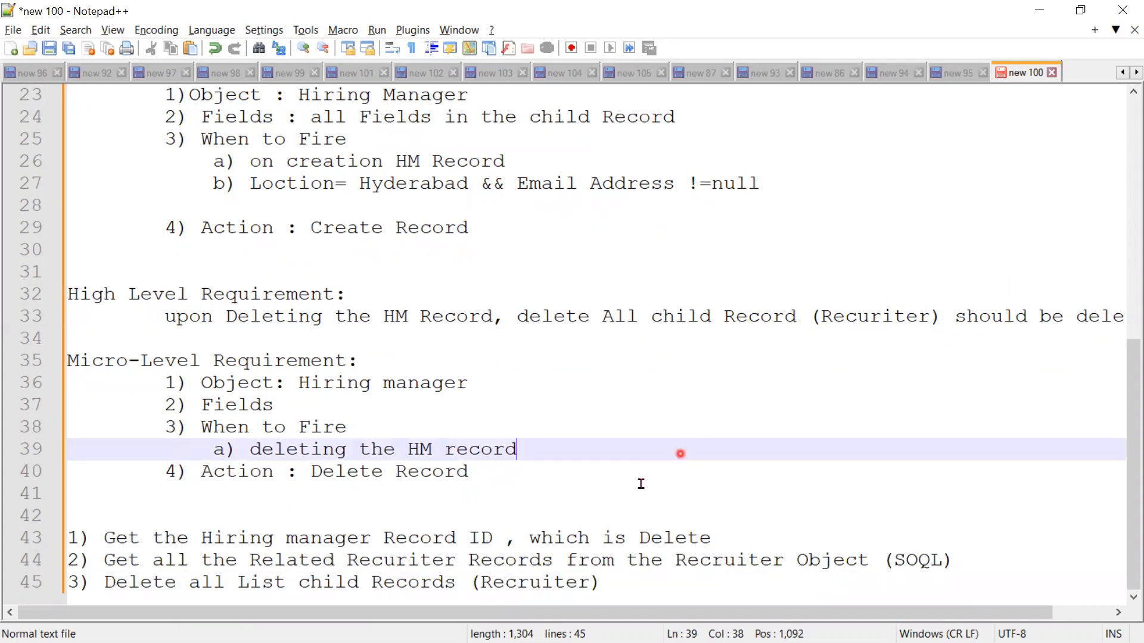
# Step: Correct "Recuriter" to "Recruiter" in item 2 and select the three numbered logic items
pyautogui.click(398, 560)
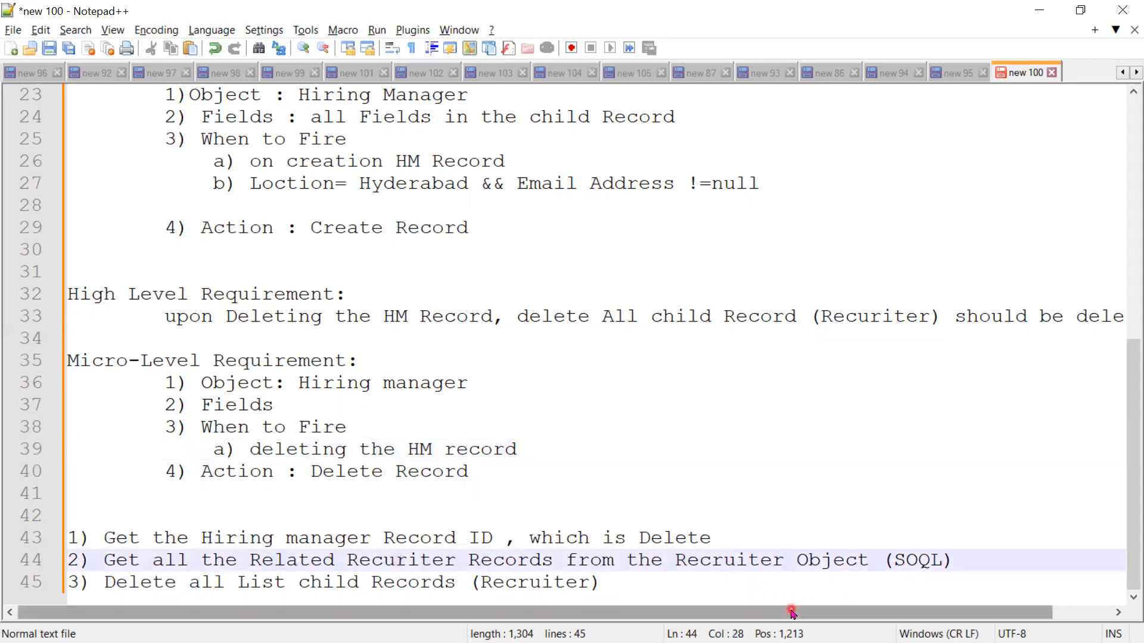
pyautogui.press('BackSpace')
pyautogui.press('Right')
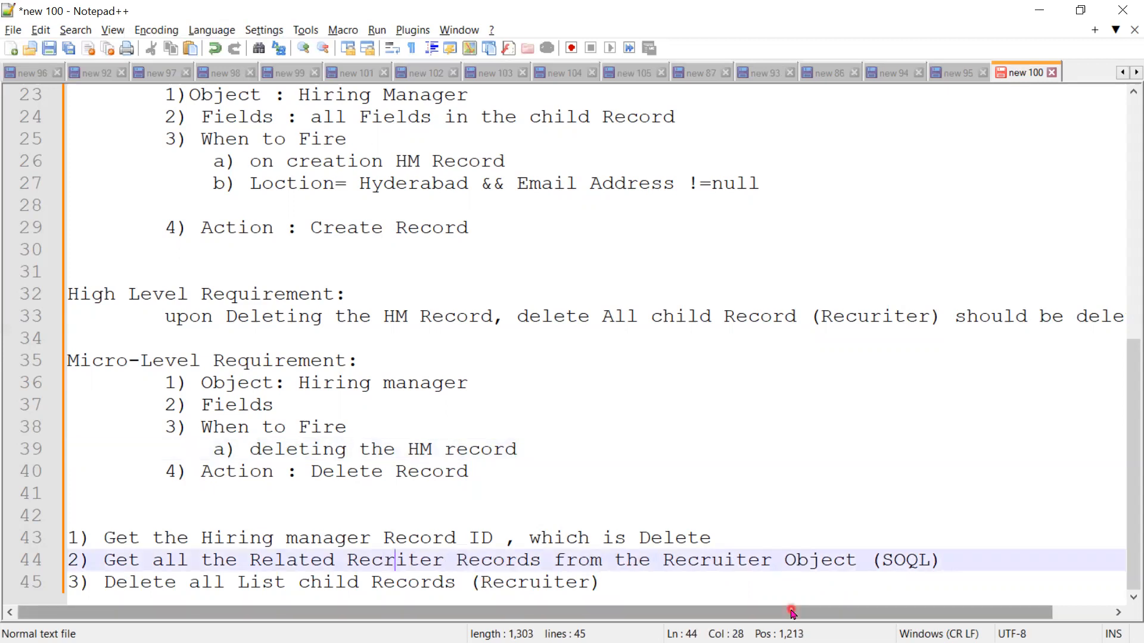
pyautogui.write('u')
pyautogui.click(693, 602)
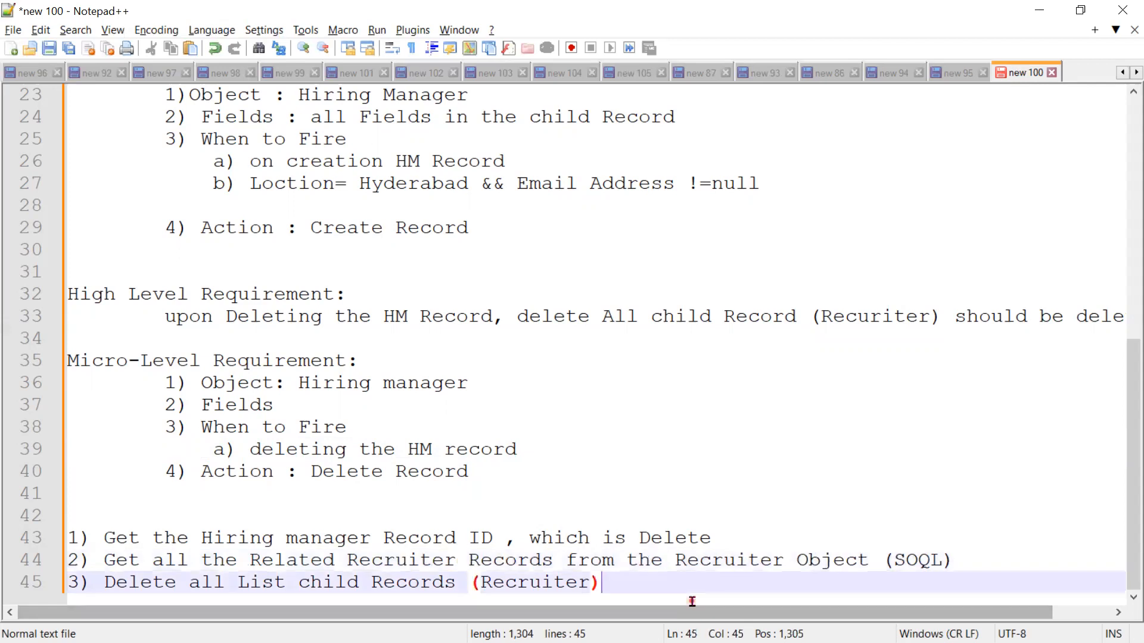
pyautogui.hotkey('shift', 'Up')
pyautogui.hotkey('shift', 'Up')
pyautogui.hotkey('shift', 'Home')
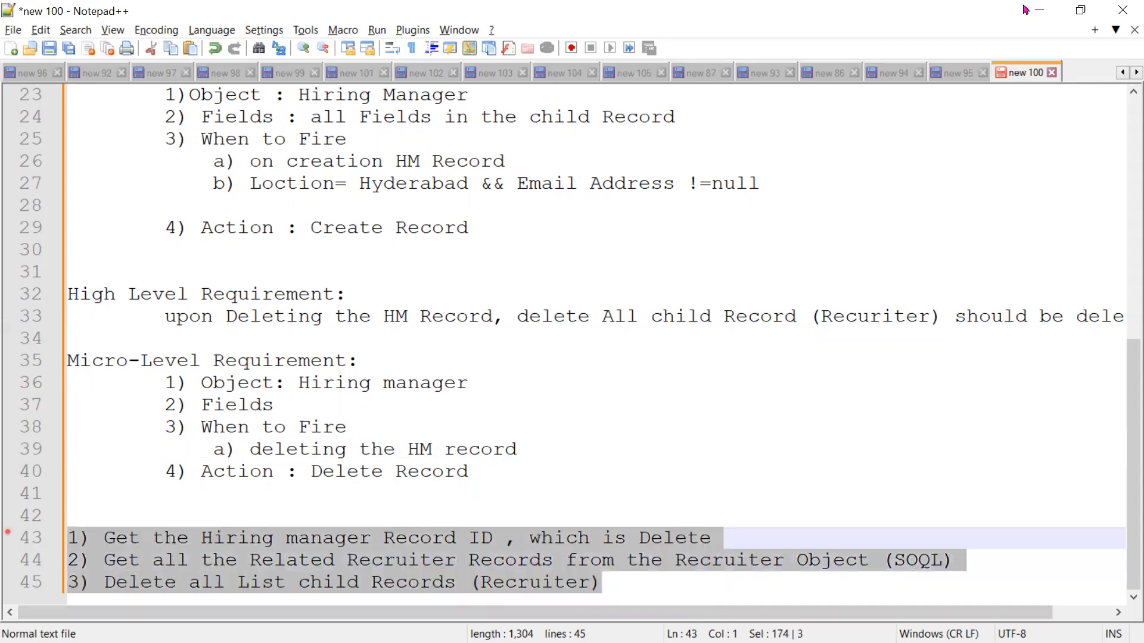
# Step: Switch to Salesforce Flow Builder and create a new Record-Triggered Flow
pyautogui.click(1024, 10)
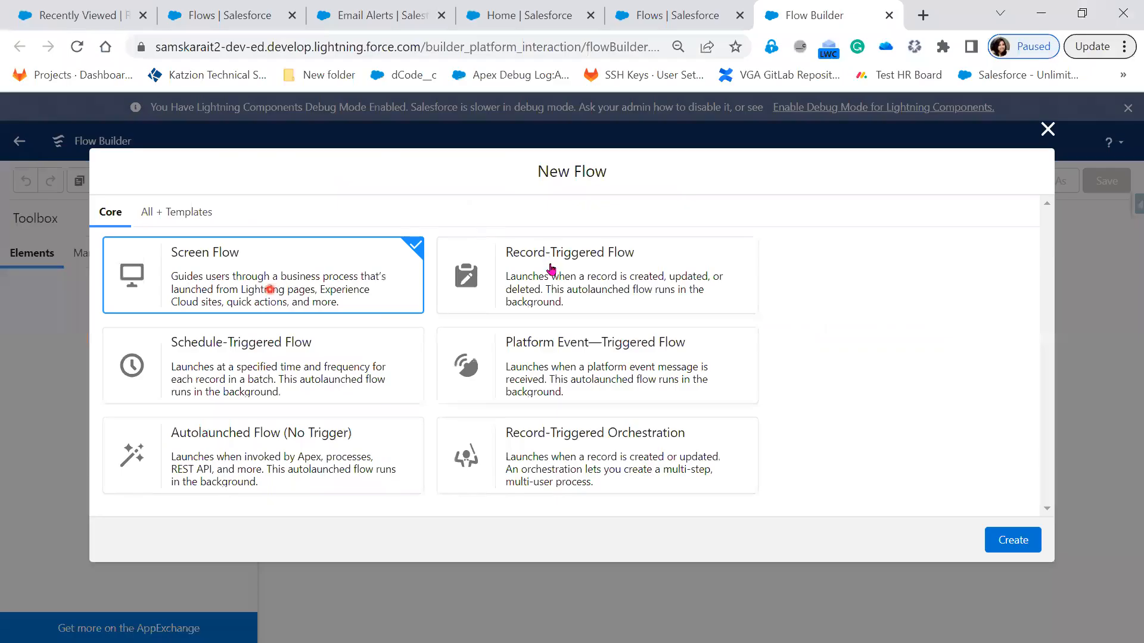
pyautogui.click(551, 269)
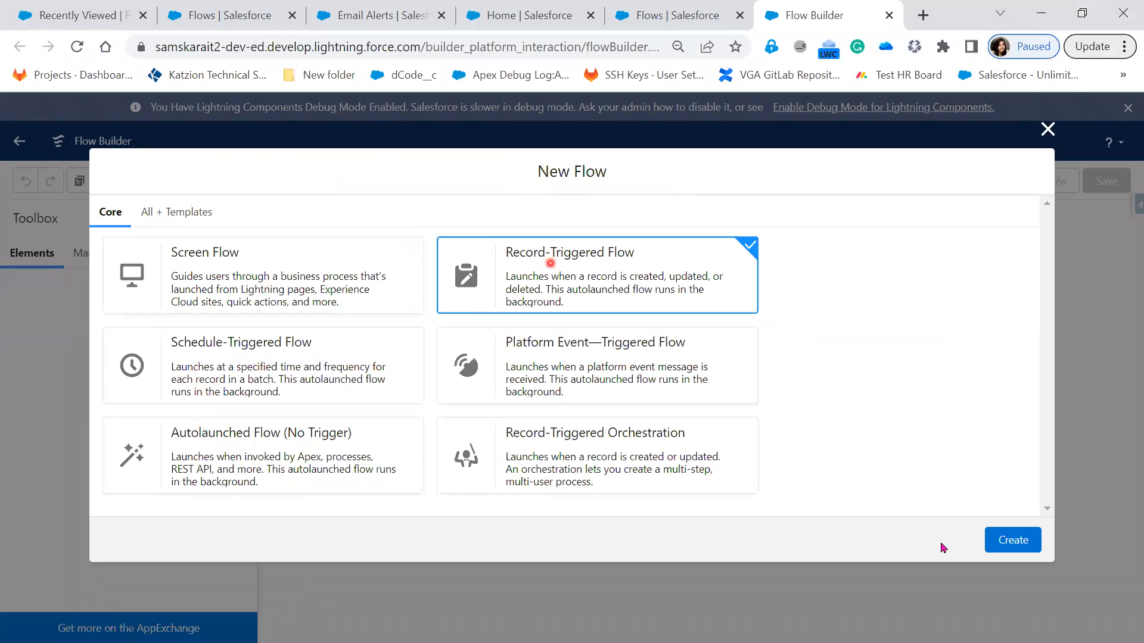
pyautogui.click(1008, 547)
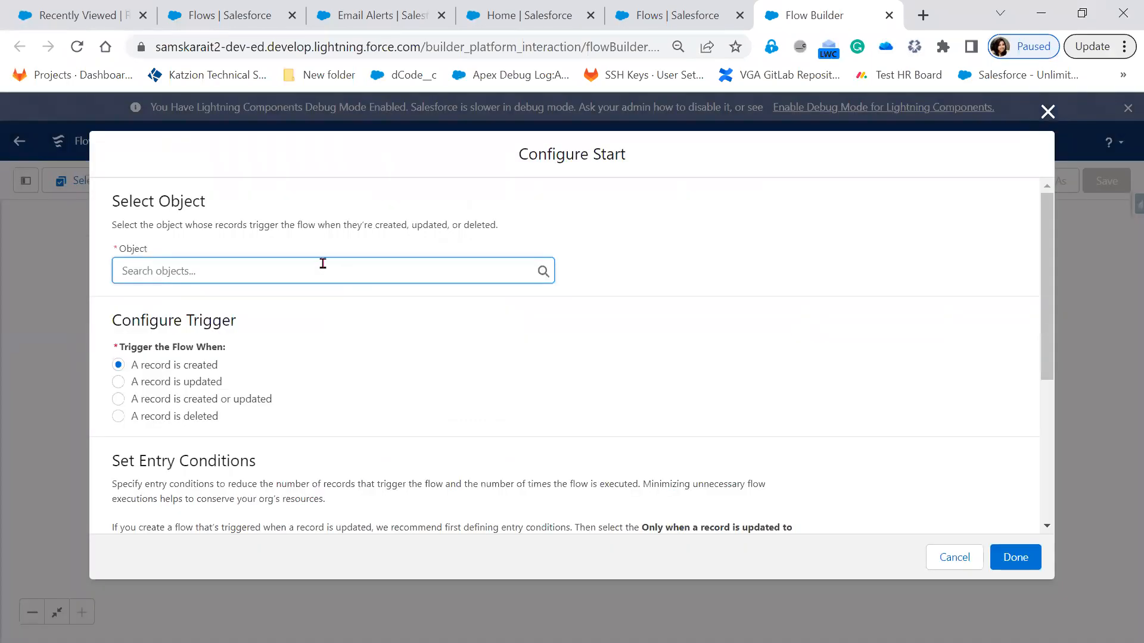
# Step: Set Hiring Manager as the object whose records trigger the flow
pyautogui.click(322, 263)
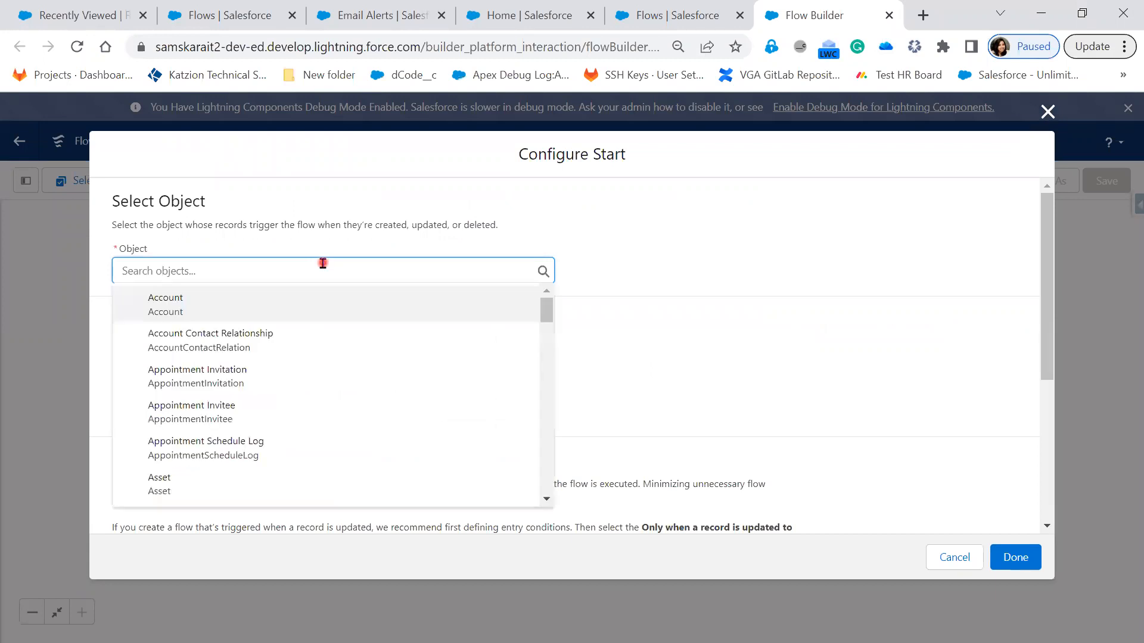
pyautogui.write('Hiring')
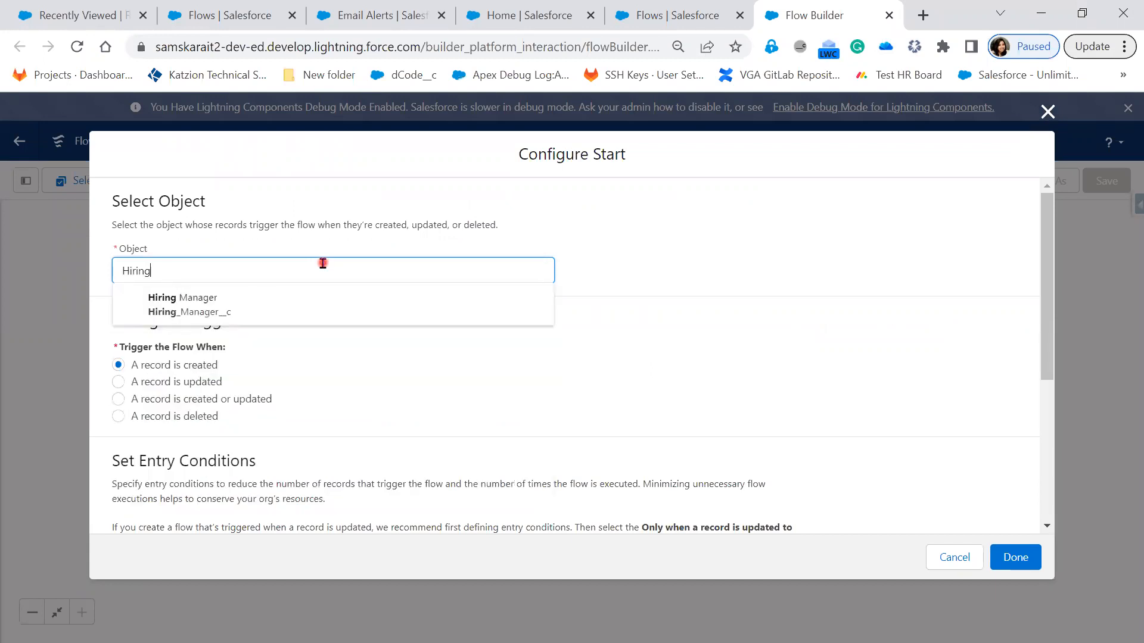
pyautogui.click(316, 311)
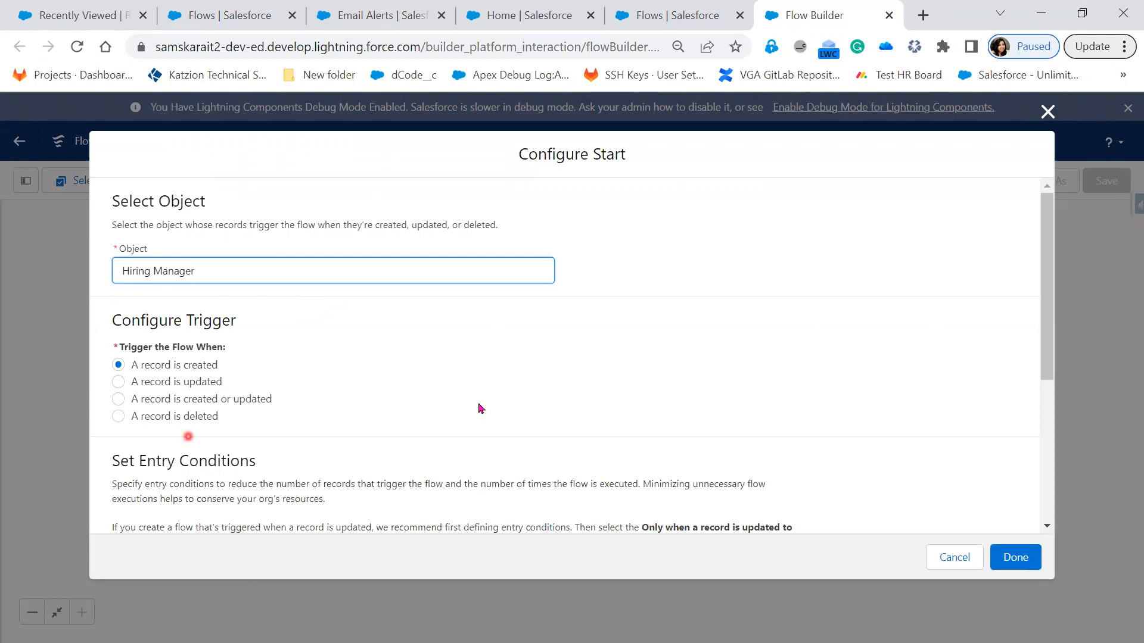
# Step: Trigger the flow when a record is deleted, keep the entry condition requirements at None, and finish the start configuration
pyautogui.click(174, 416)
pyautogui.scroll(-5, 548, 408)
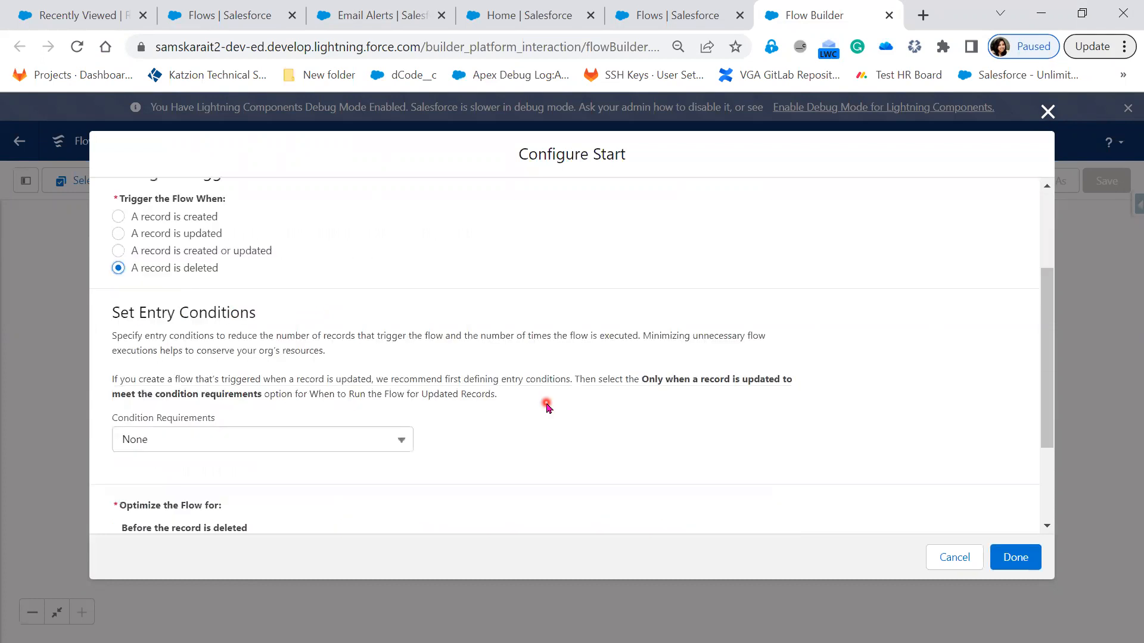
pyautogui.click(378, 322)
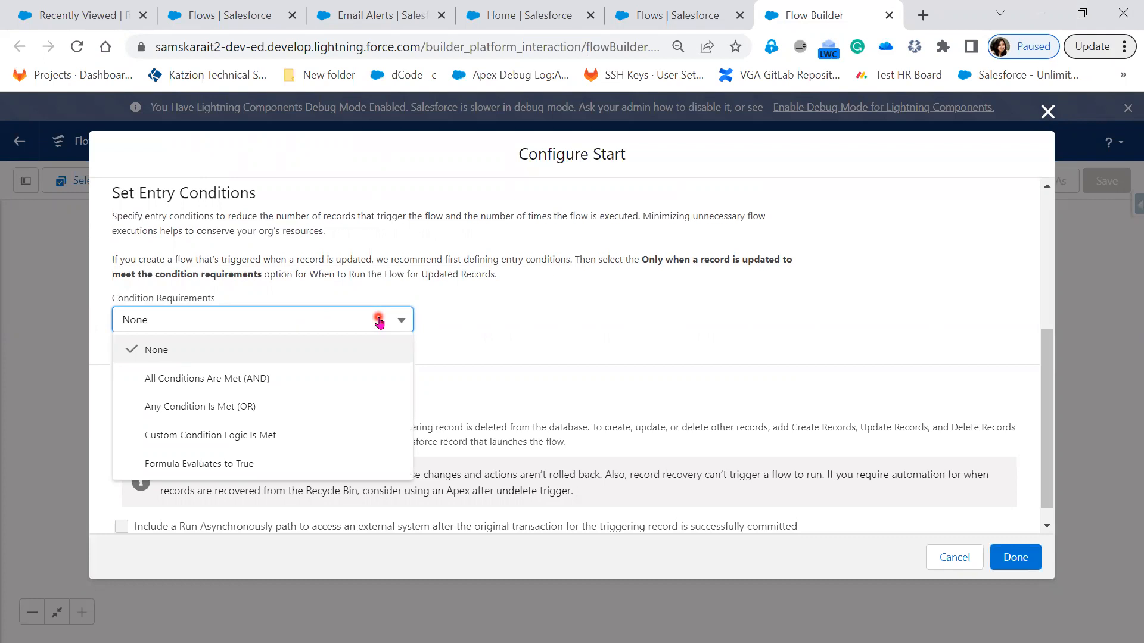
pyautogui.click(603, 317)
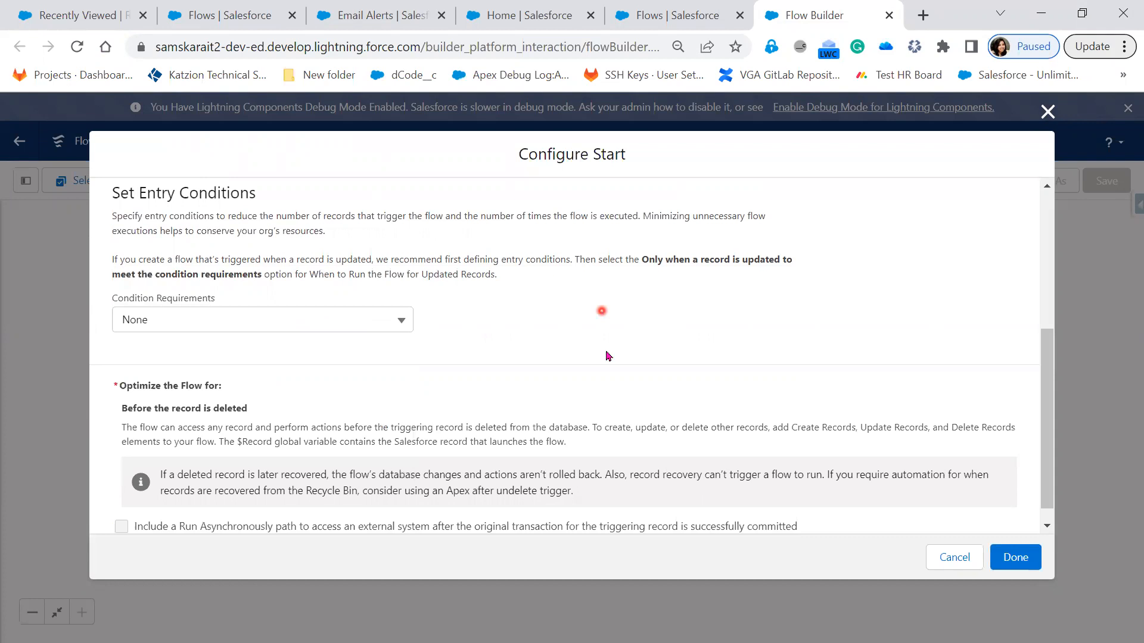
pyautogui.scroll(3, 607, 354)
pyautogui.scroll(1, 607, 355)
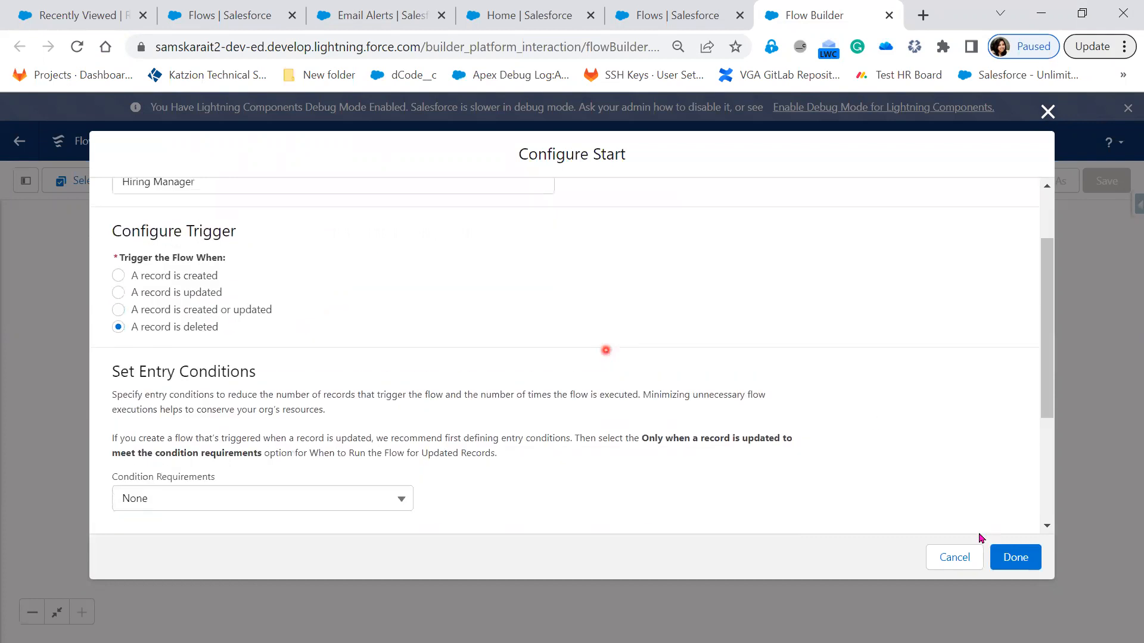
pyautogui.click(1026, 564)
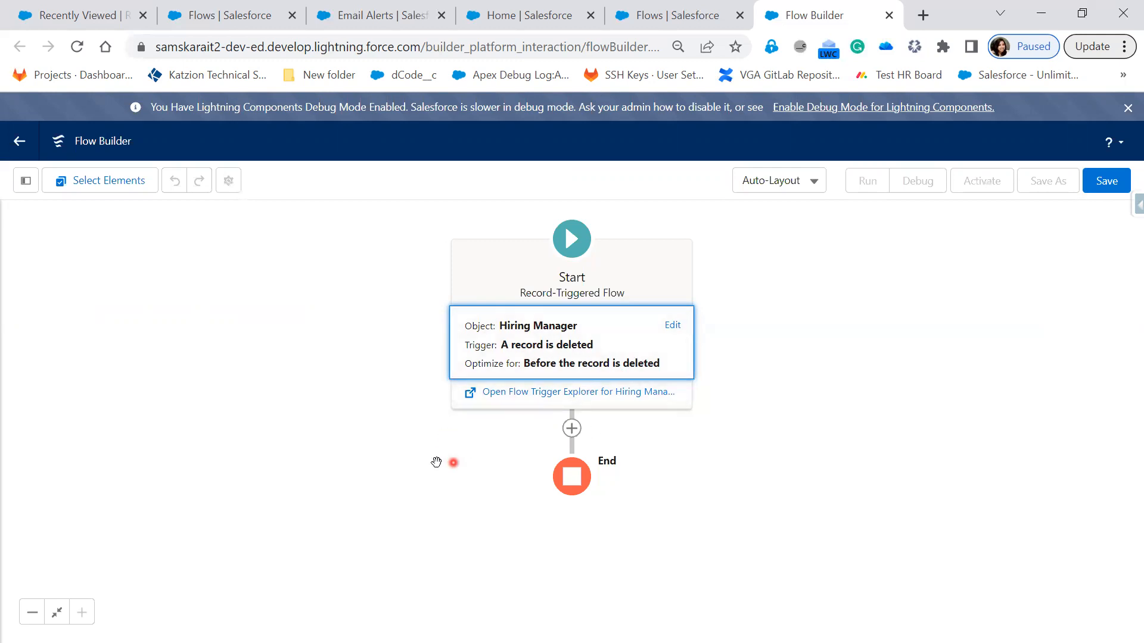
# Step: Add a Get Records element between the Start and End of the flow
pyautogui.click(572, 429)
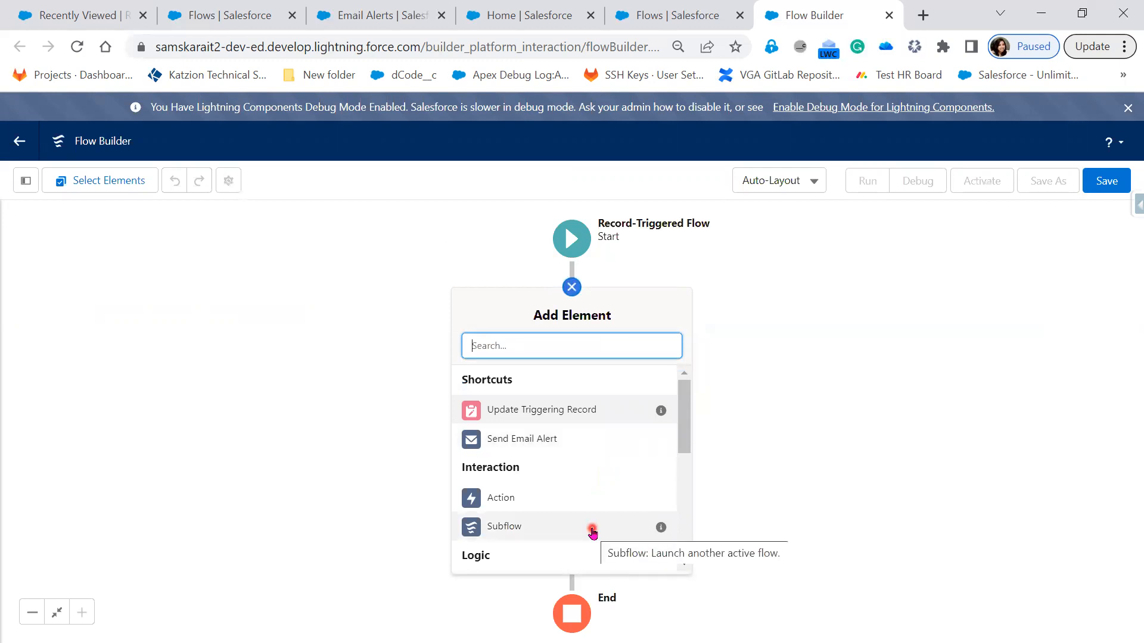
pyautogui.scroll(-1, 591, 532)
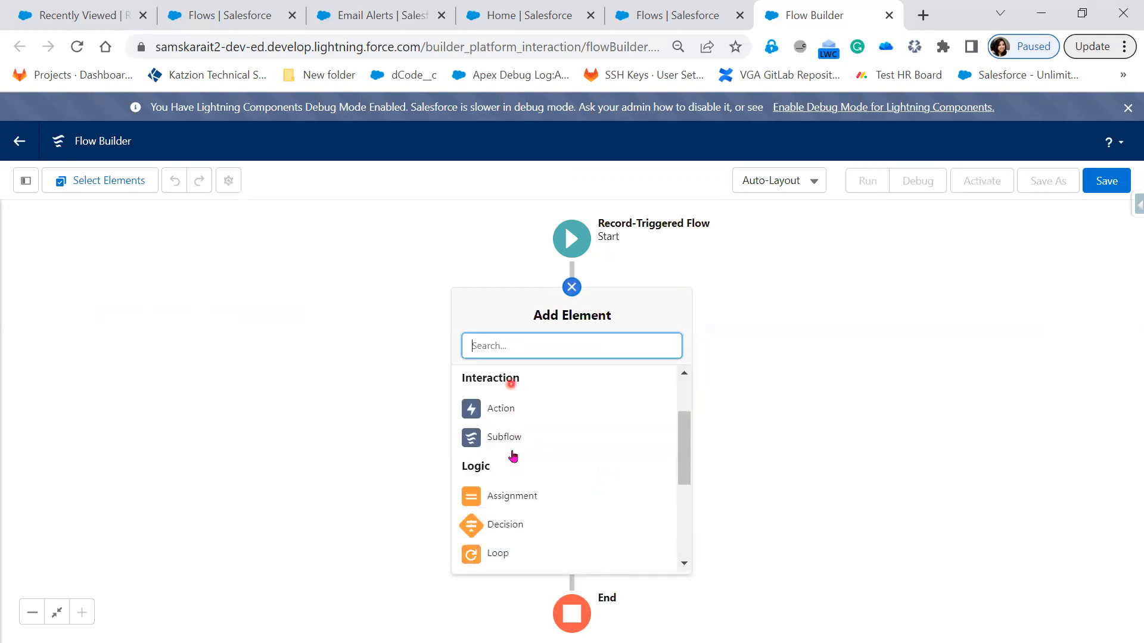
pyautogui.scroll(-2, 539, 529)
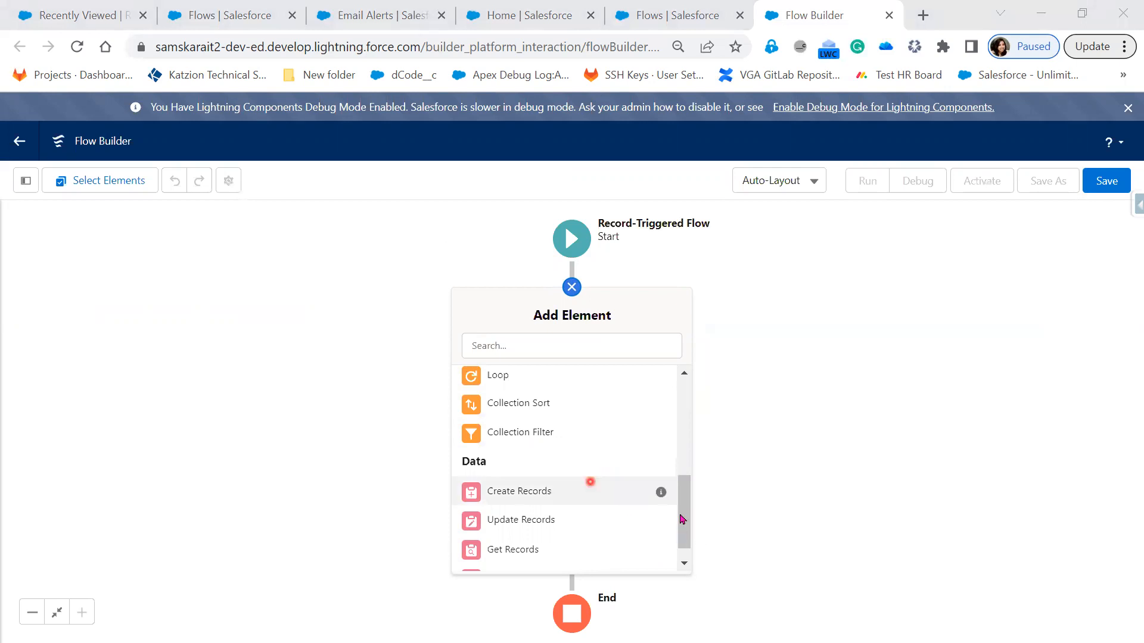
pyautogui.moveTo(680, 516); pyautogui.dragTo(677, 457)
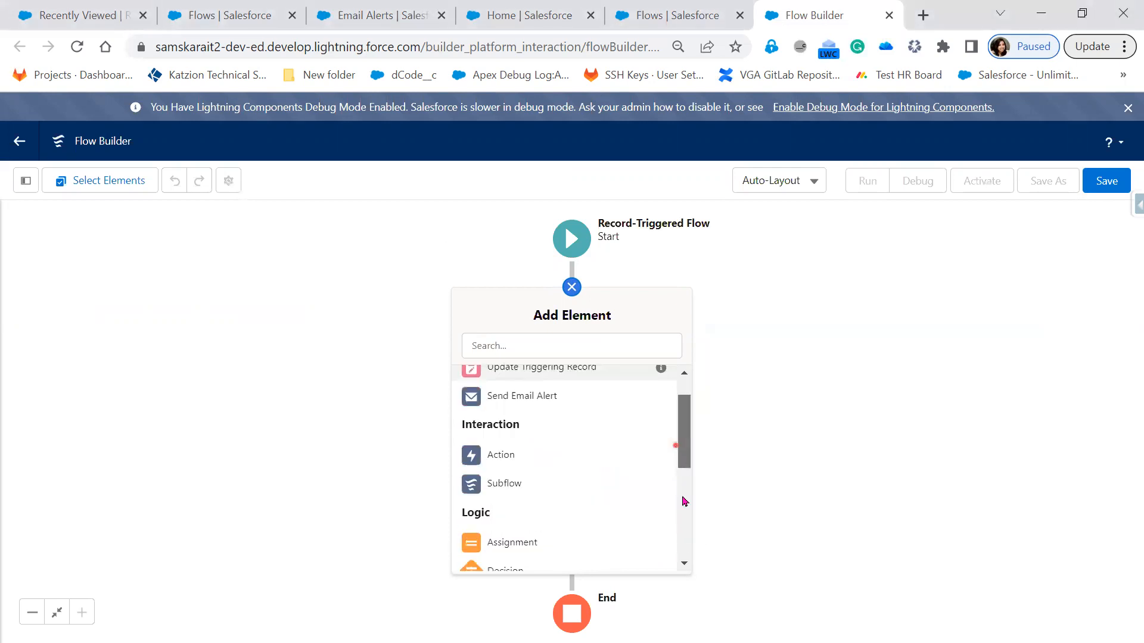
pyautogui.moveTo(683, 502); pyautogui.dragTo(685, 527)
pyautogui.moveTo(686, 546)
pyautogui.mouseDown()
pyautogui.moveTo(686, 444)
pyautogui.moveTo(694, 555)
pyautogui.mouseUp()
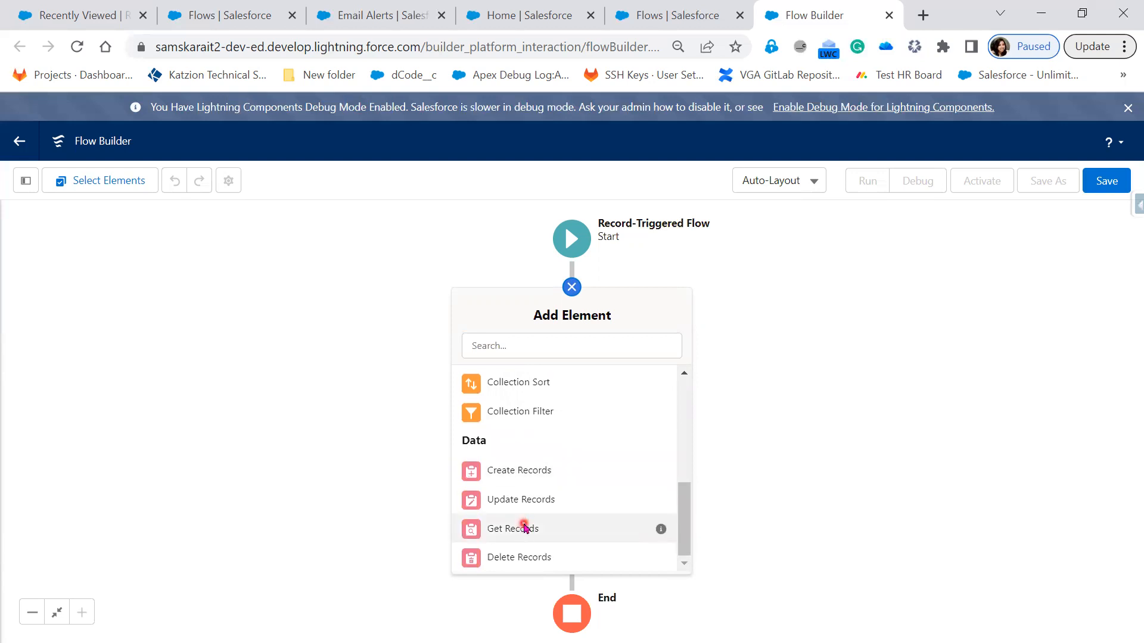
pyautogui.click(524, 527)
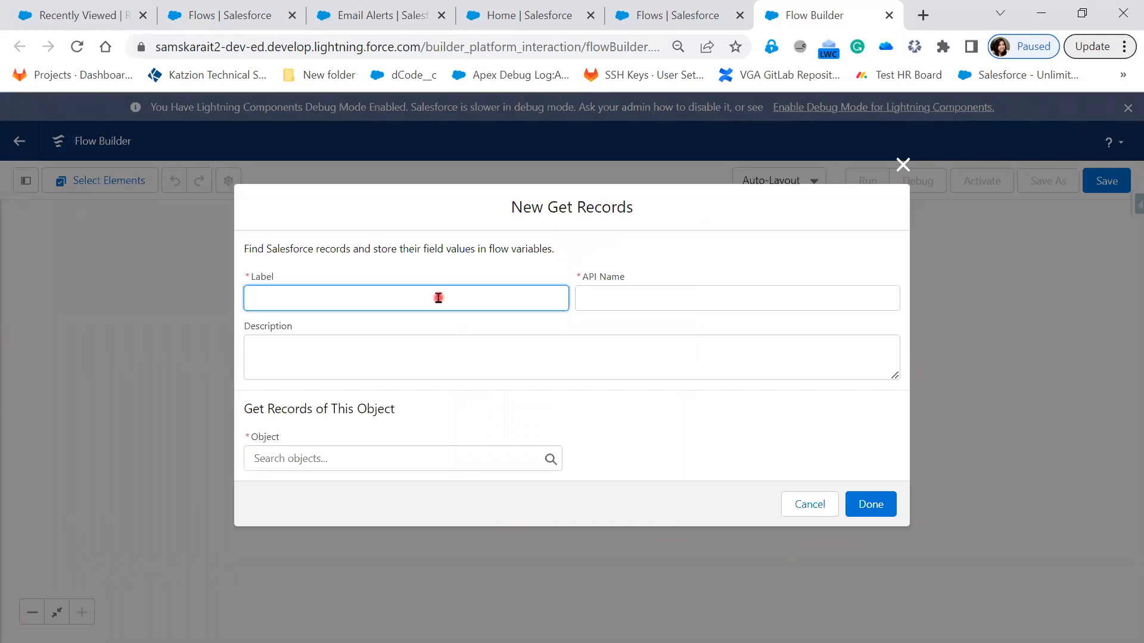
# Step: Label the Get Records element "Get Related RecruiterRecords"
pyautogui.write('Get Related RecruiterRecords')
pyautogui.press('Tab')
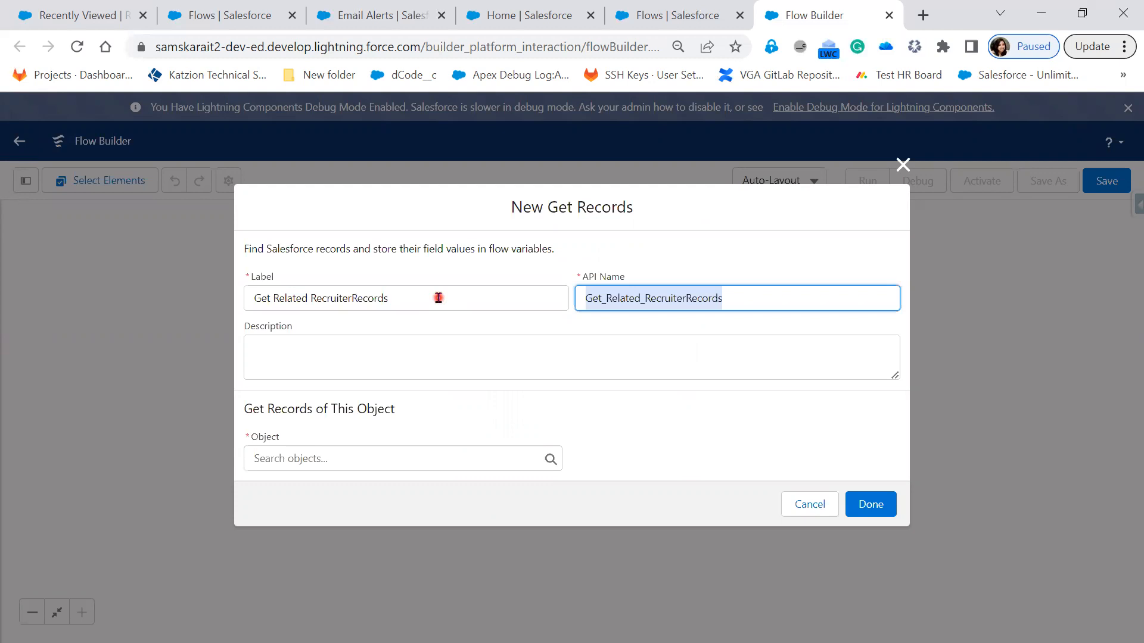
# Step: Copy the label into the element's description and space it as "Get Related Recruiter Records"
pyautogui.moveTo(452, 301); pyautogui.dragTo(250, 298)
pyautogui.hotkey('ctrl', 'c')
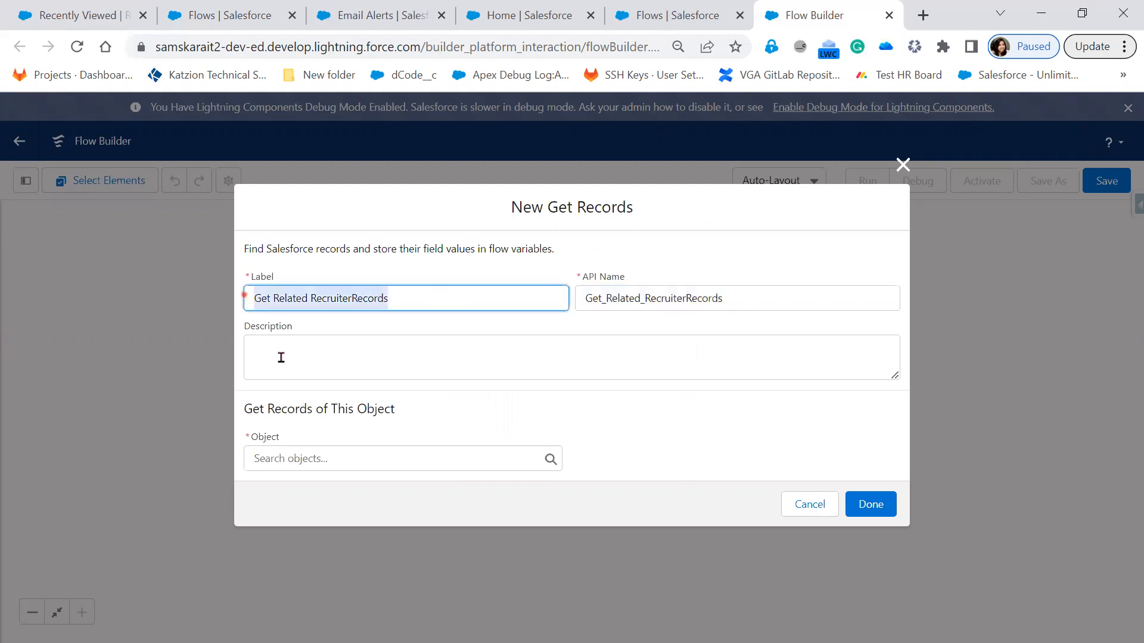
pyautogui.click(312, 353)
pyautogui.hotkey('ctrl', 'v')
pyautogui.click(352, 350)
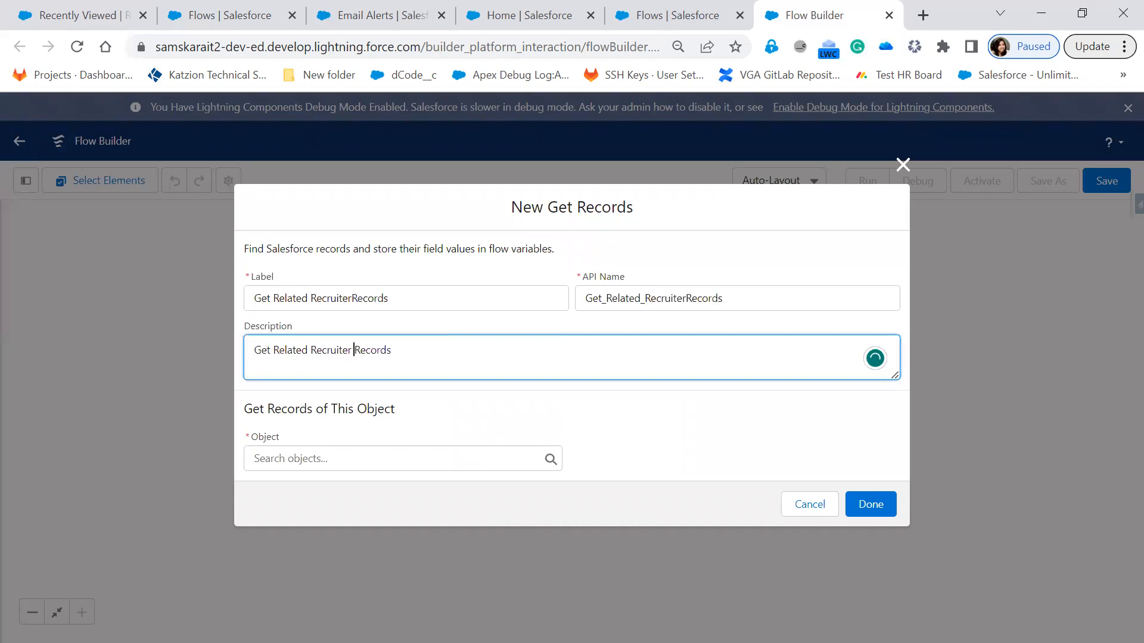
# Step: Set Recruiter as the object whose records the element gets
pyautogui.click(448, 457)
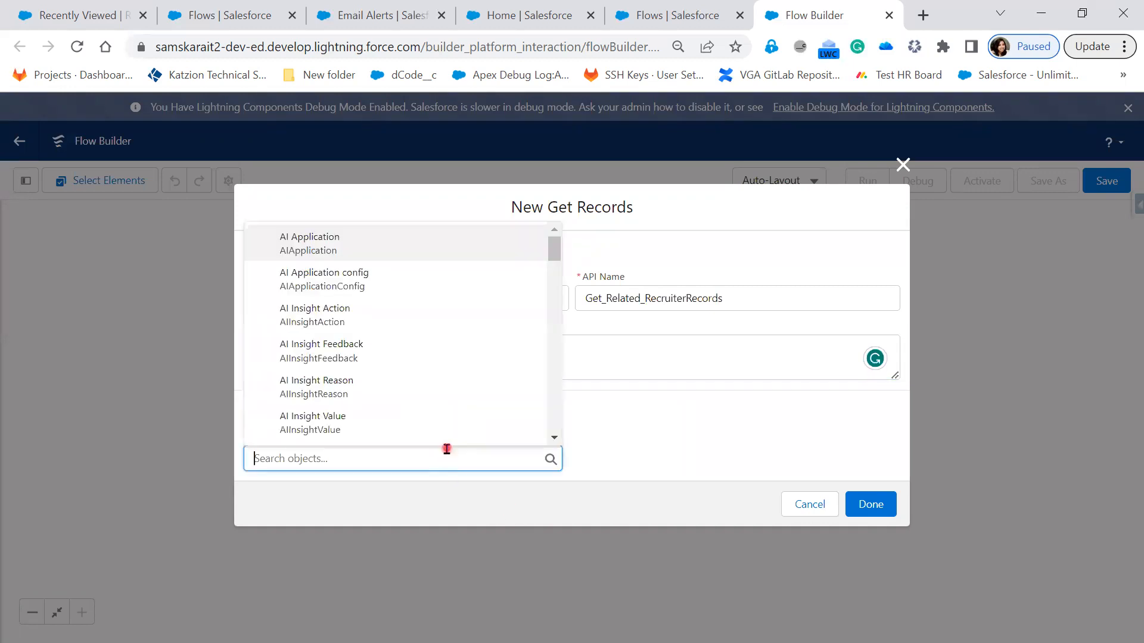
pyautogui.write('Recr')
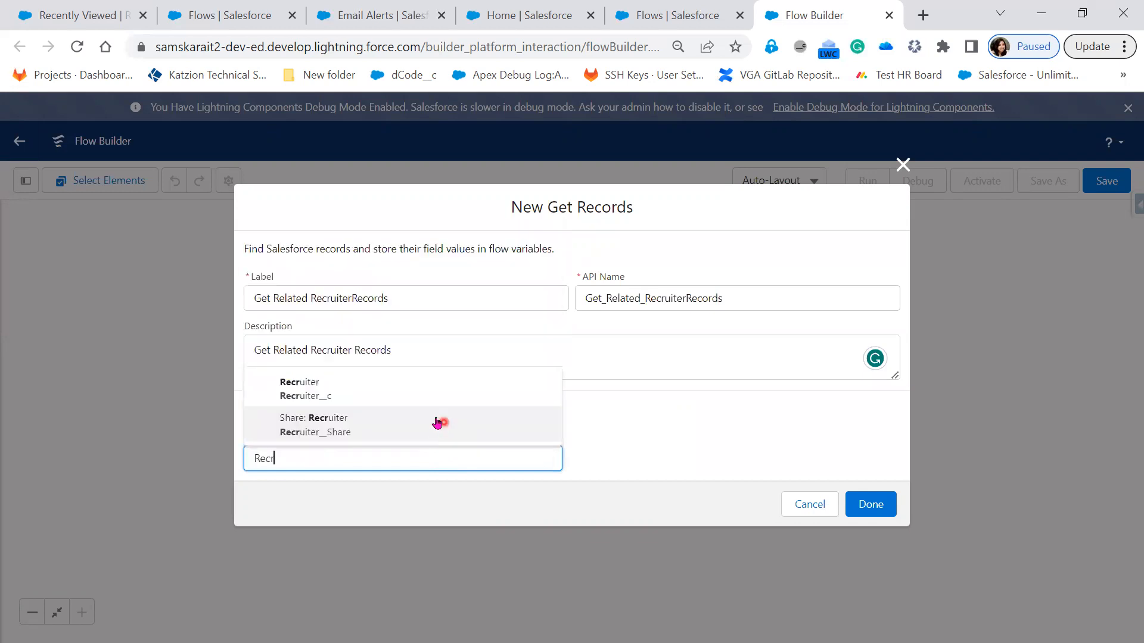
pyautogui.click(404, 400)
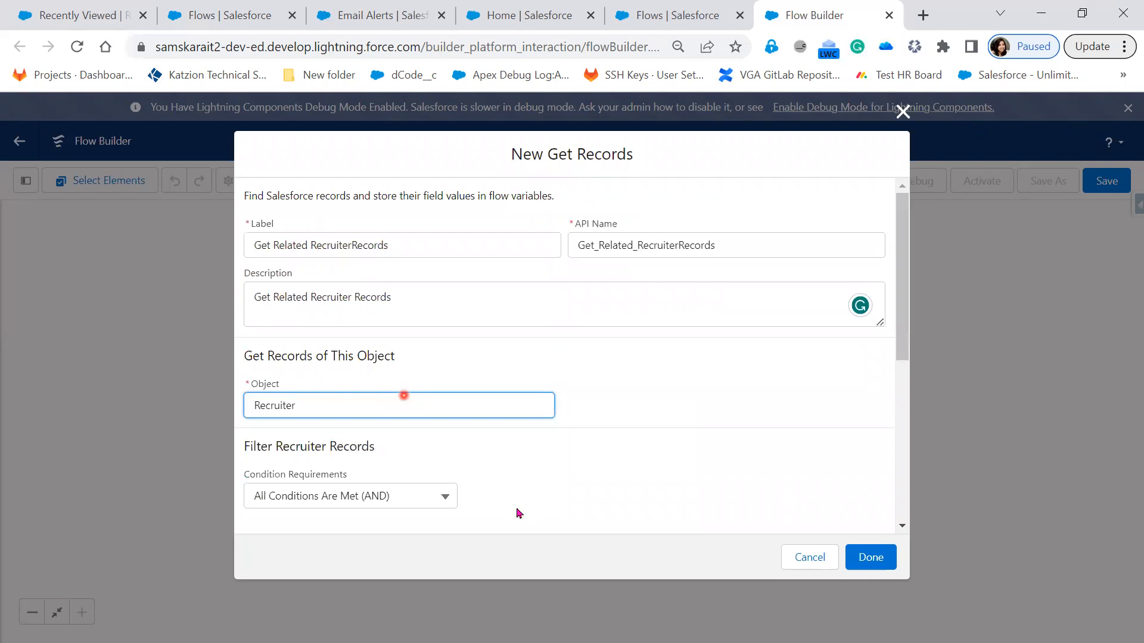
# Step: Filter the Recruiter records where Hiring_Manager__c equals $Record > Record ID, and finish the Get Records element
pyautogui.scroll(-3, 513, 509)
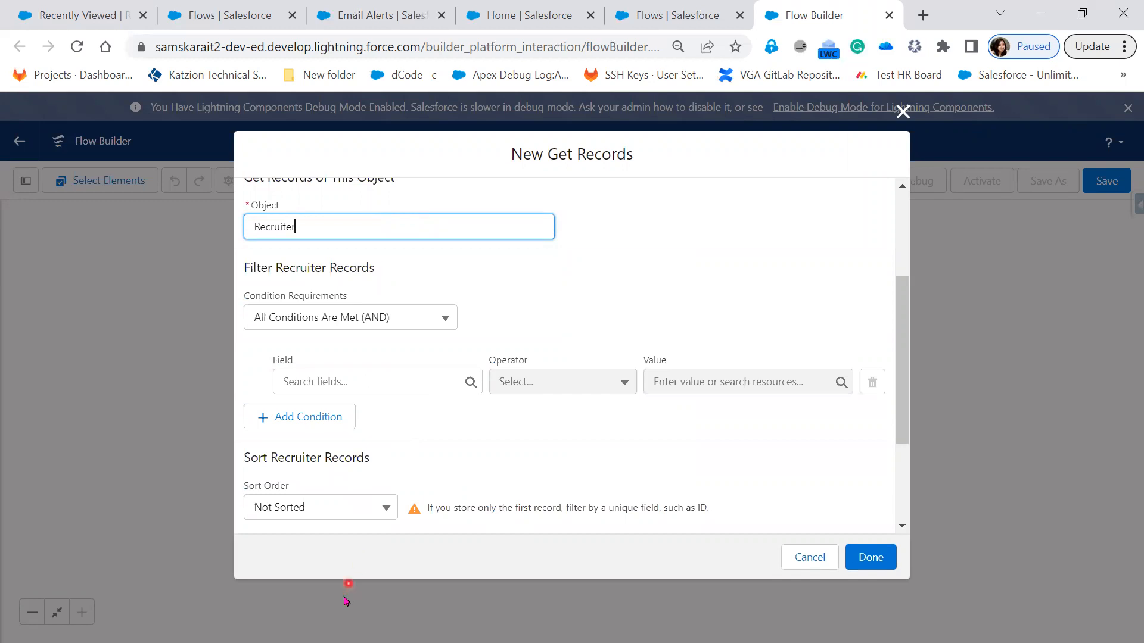
pyautogui.click(398, 381)
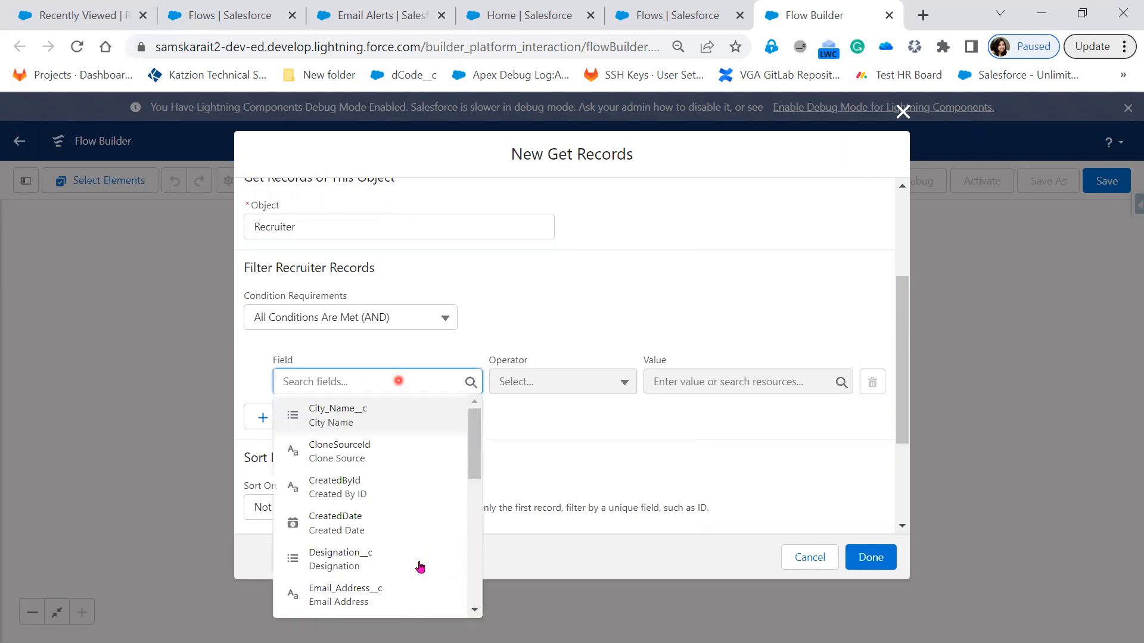
pyautogui.scroll(-3, 420, 567)
pyautogui.click(386, 447)
pyautogui.click(693, 381)
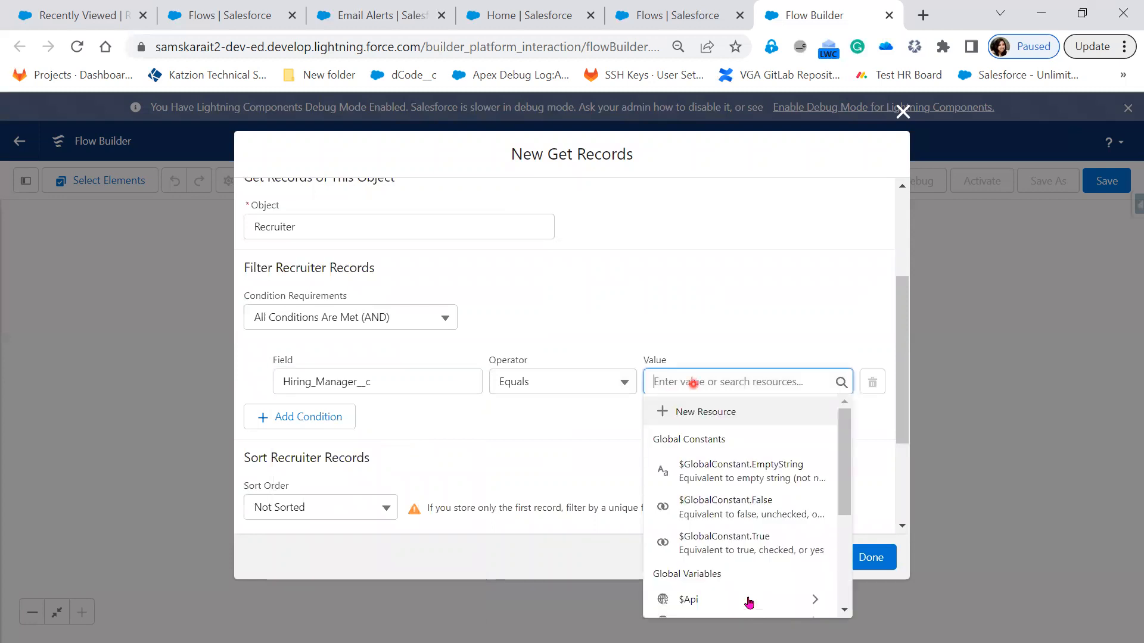
pyautogui.scroll(-3, 749, 603)
pyautogui.click(742, 513)
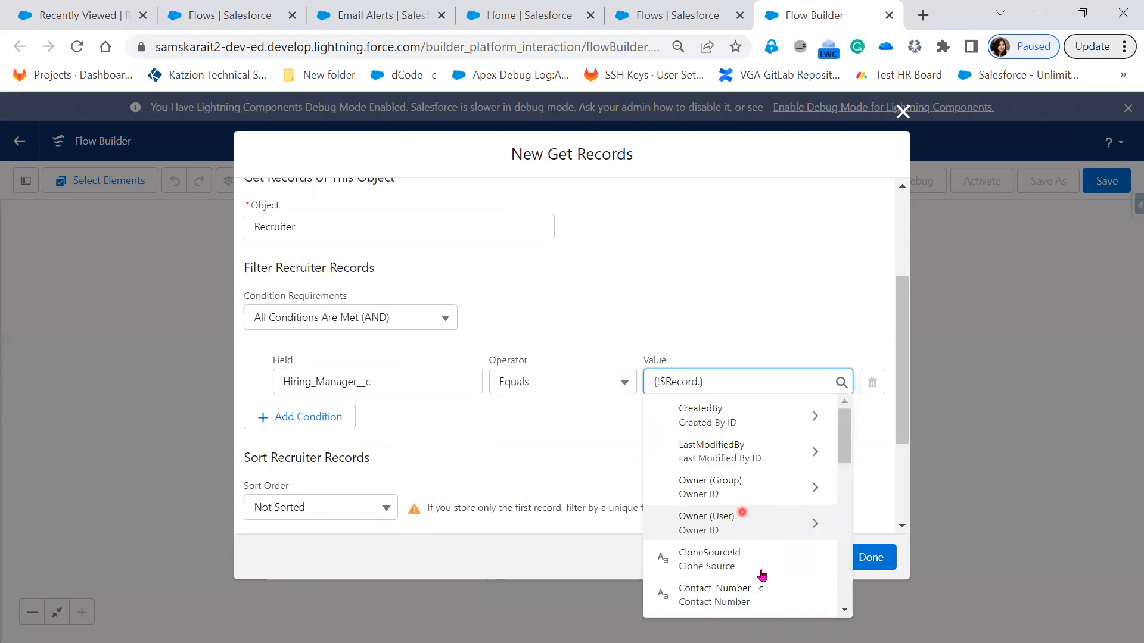
pyautogui.scroll(-3, 763, 575)
pyautogui.click(732, 544)
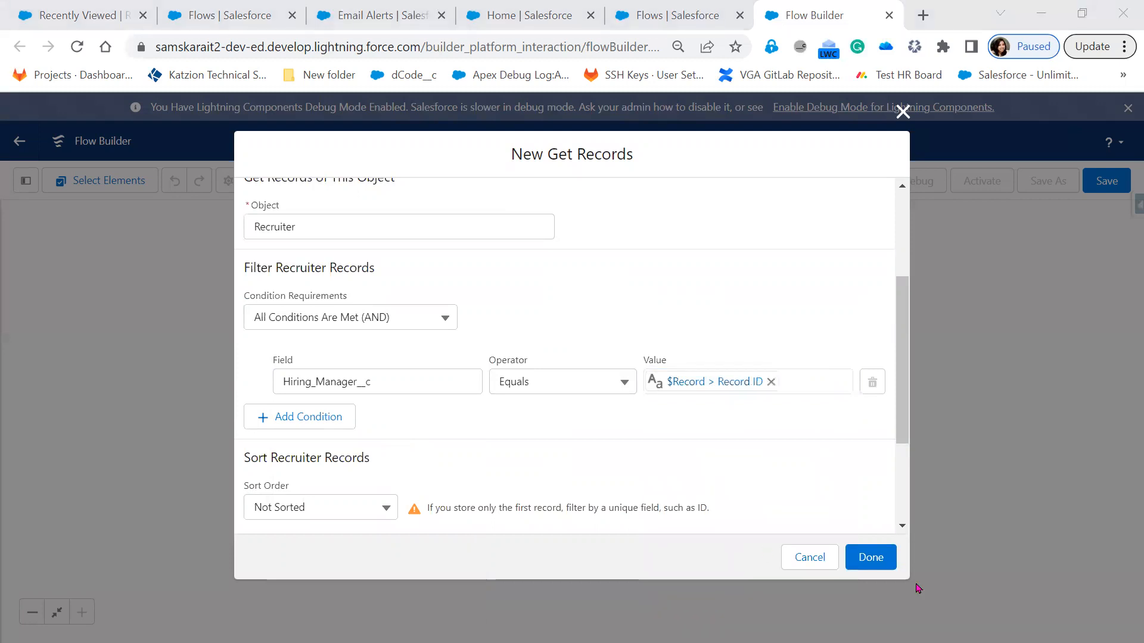
pyautogui.click(874, 558)
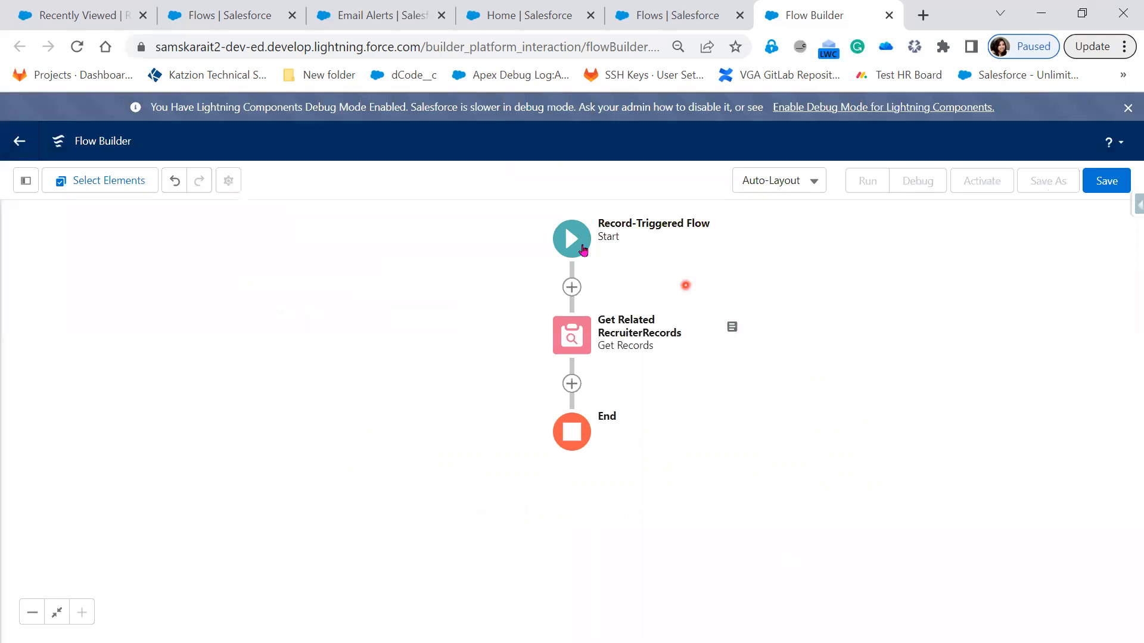
# Step: Review the object, trigger, entry conditions and optimization settings in the flow's Start element
pyautogui.click(578, 244)
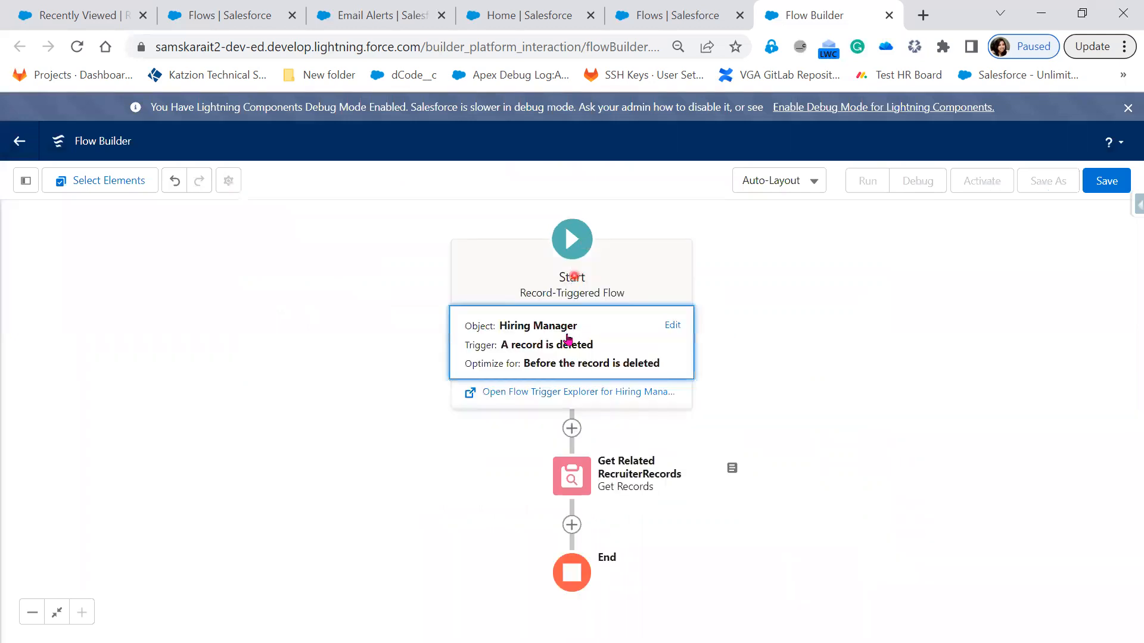
pyautogui.click(568, 337)
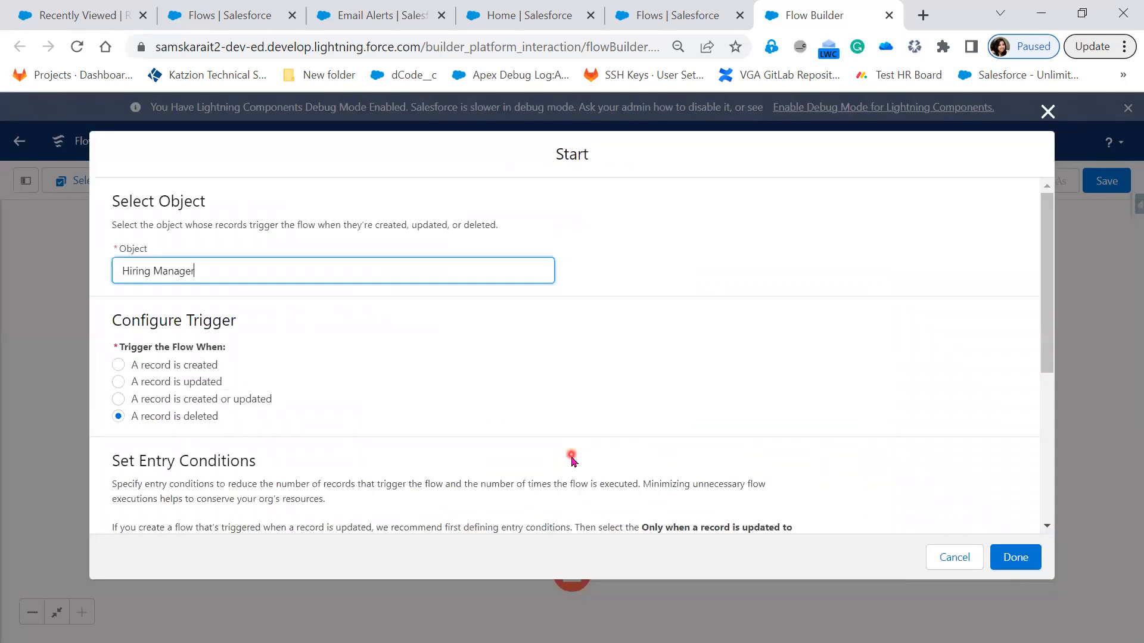
pyautogui.scroll(-3, 571, 458)
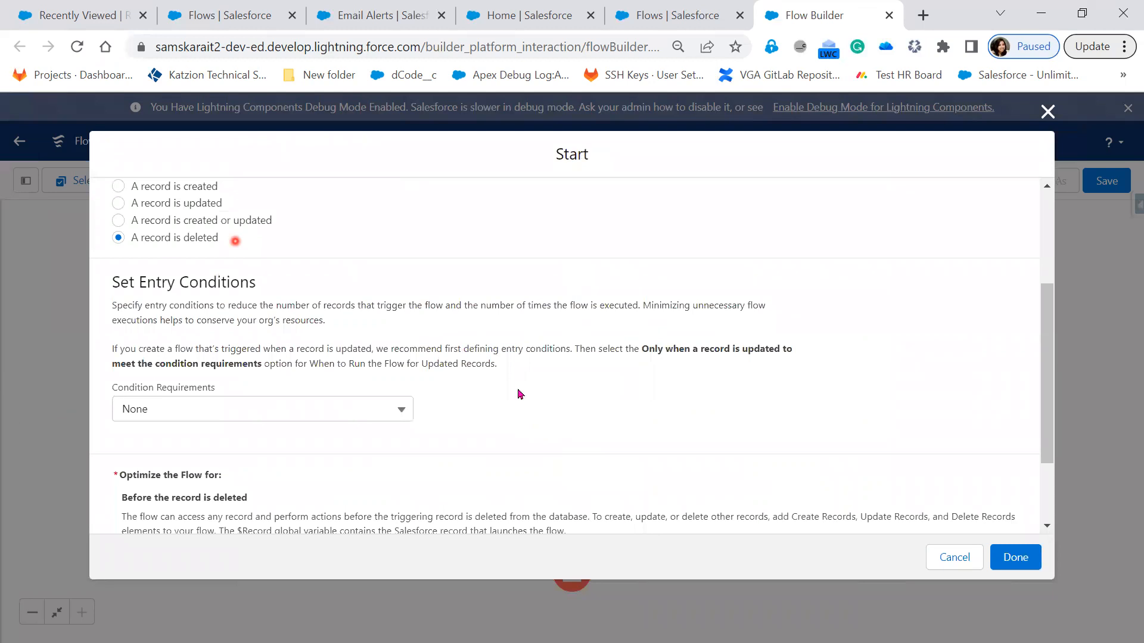
pyautogui.scroll(-2, 448, 383)
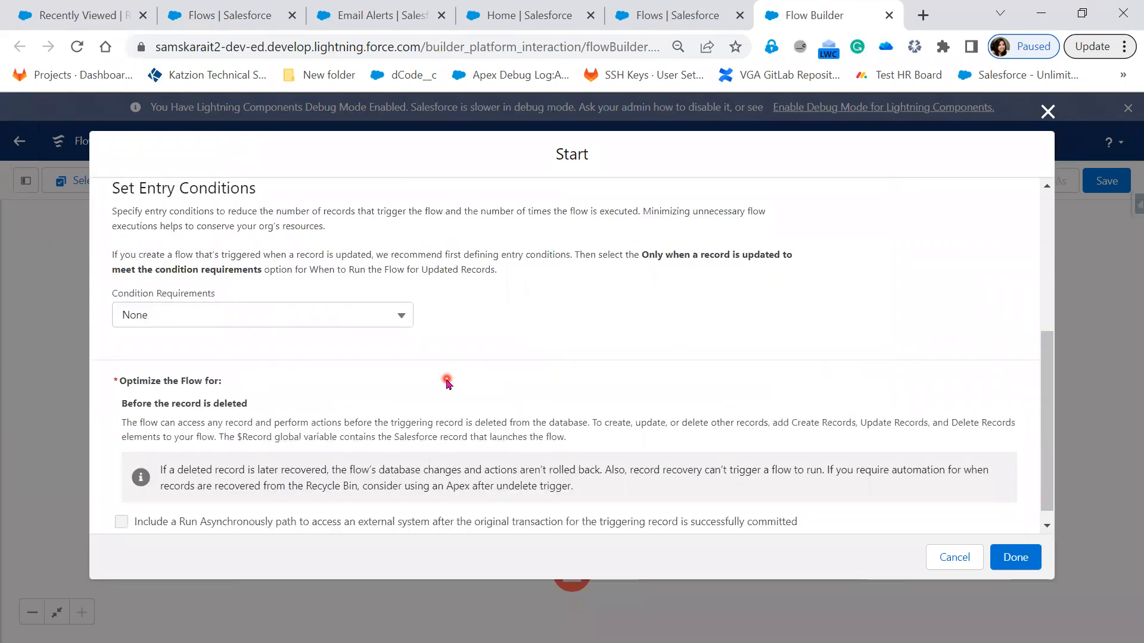
pyautogui.scroll(2, 448, 383)
pyautogui.scroll(3, 447, 379)
pyautogui.click(1029, 569)
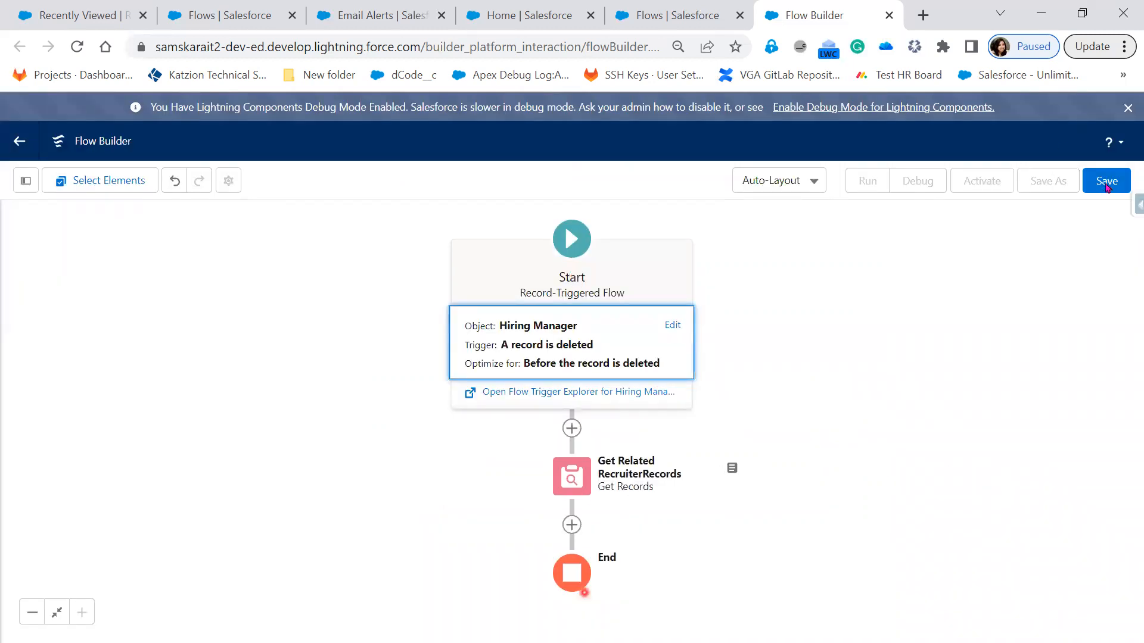
# Step: Save the flow with the label "Delete Recruiter Record" and the API name Delete_Recruiter_Record
pyautogui.click(1106, 182)
pyautogui.click(388, 305)
pyautogui.write('Delete Rec')
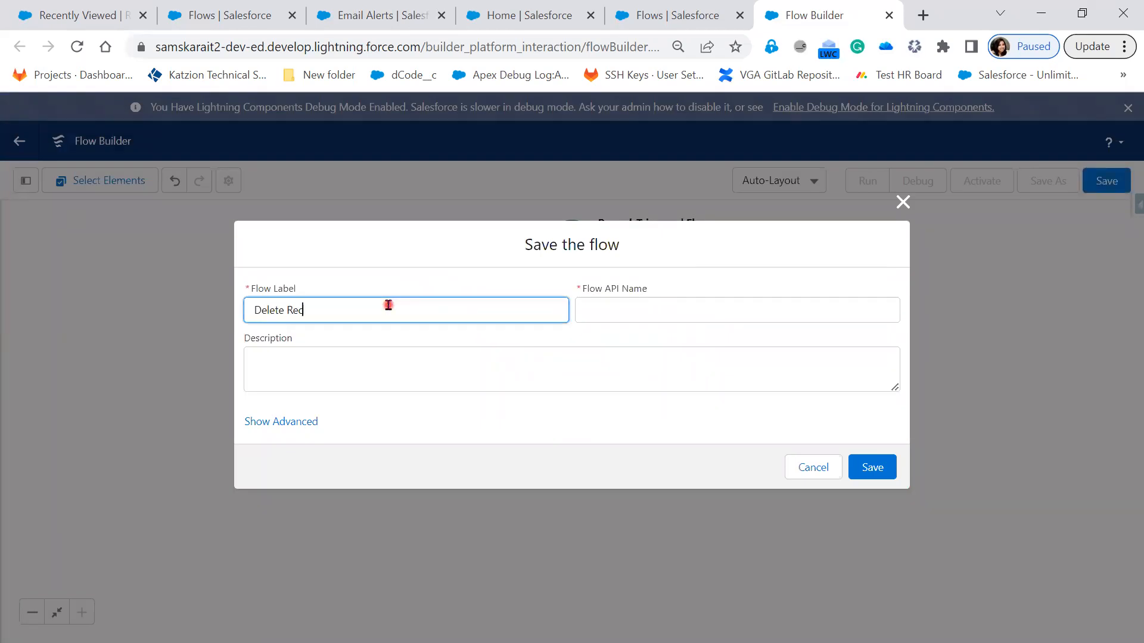
pyautogui.write('ruiter Record')
pyautogui.press('Tab')
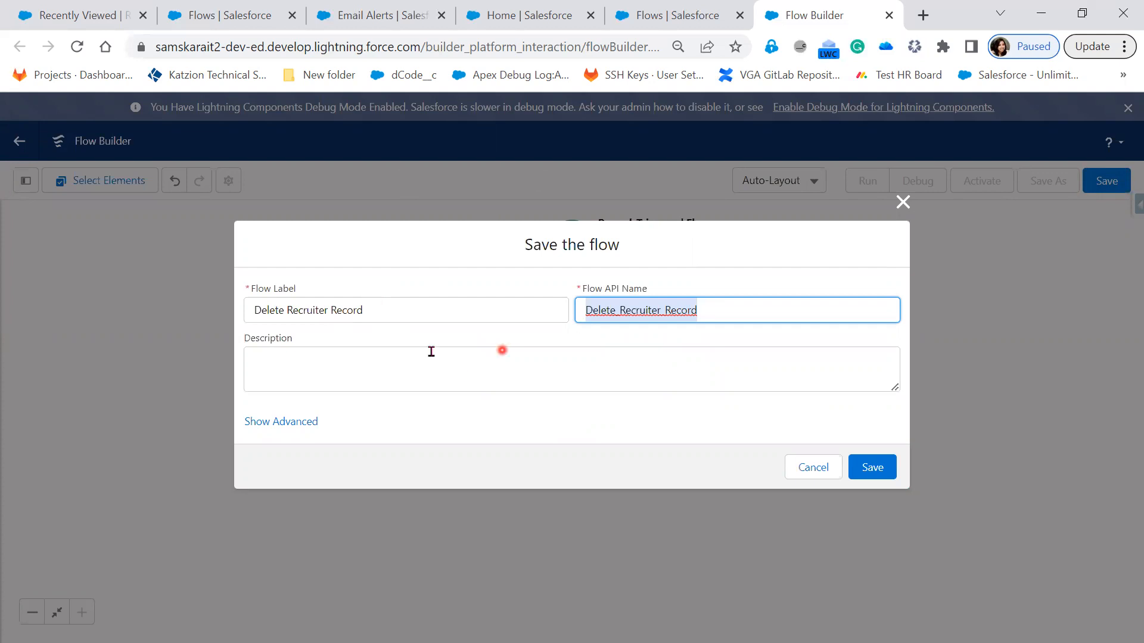
pyautogui.click(855, 470)
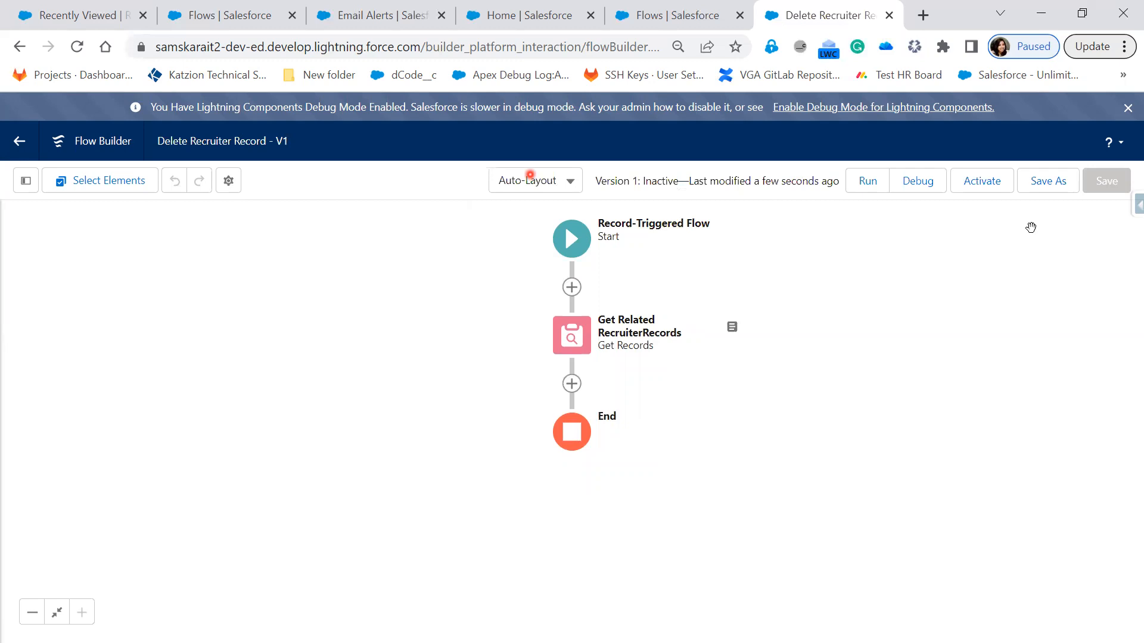
# Step: Activate the Delete Recruiter Record flow and try to run it directly from the builder
pyautogui.click(991, 189)
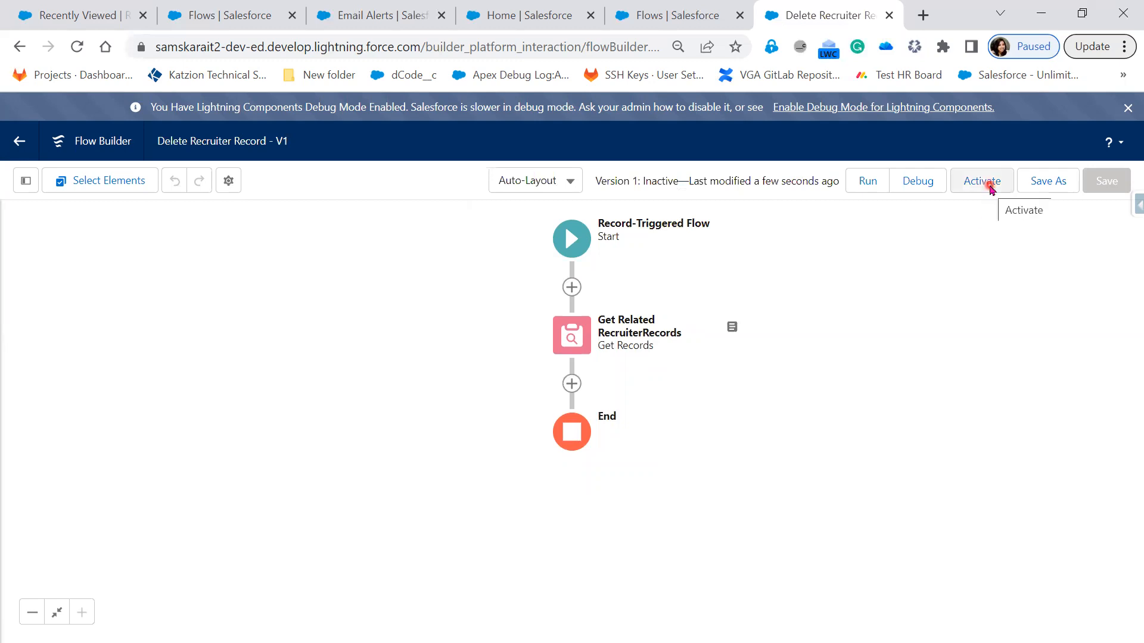
pyautogui.click(910, 193)
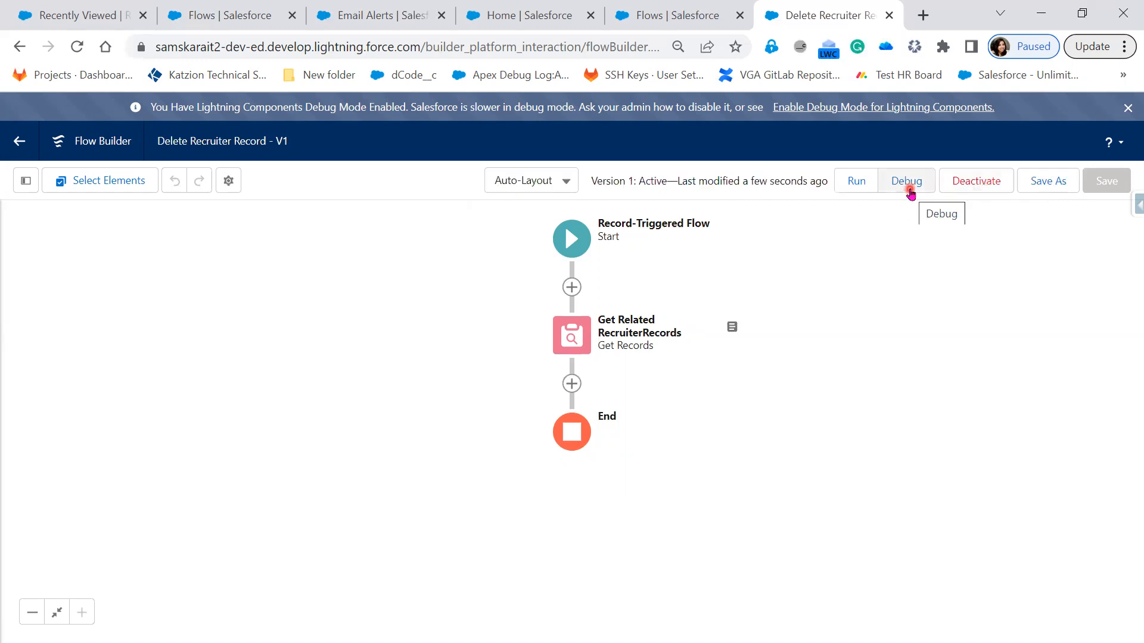
pyautogui.click(860, 186)
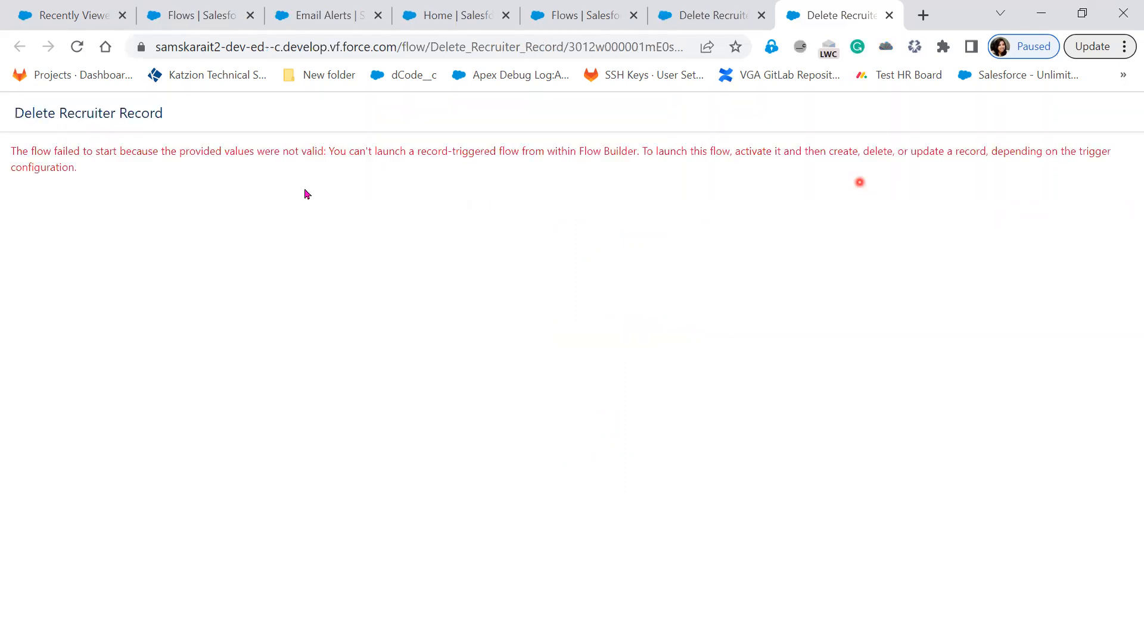
# Step: Read the message on the flow's run page, return to the flow canvas and close the run page
pyautogui.moveTo(31, 153); pyautogui.dragTo(240, 153)
pyautogui.moveTo(314, 153); pyautogui.dragTo(327, 152)
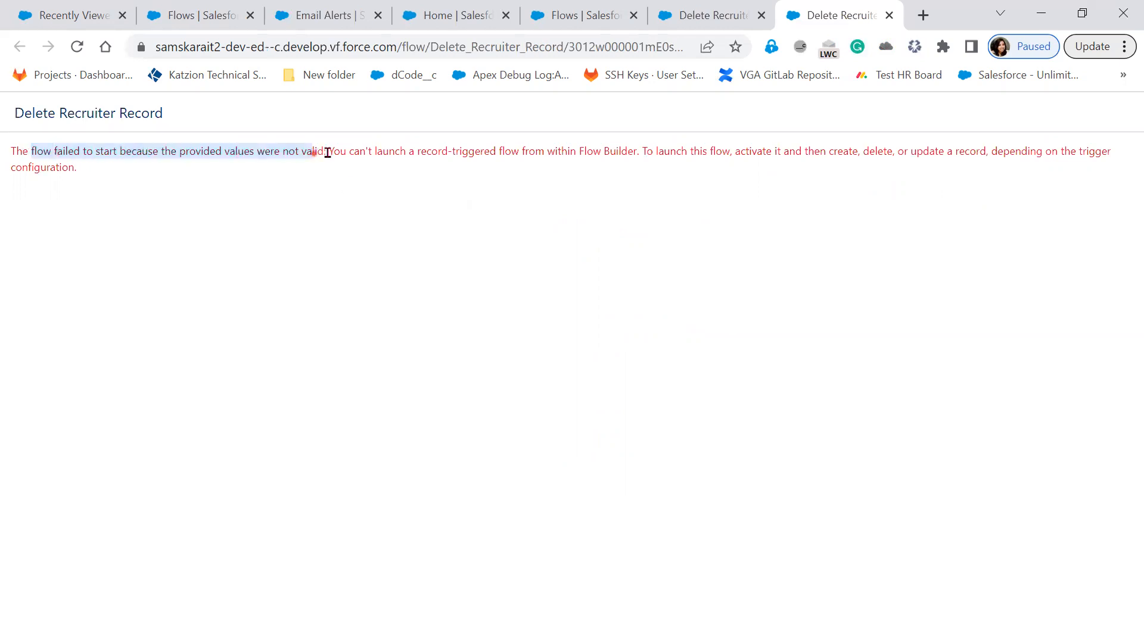
pyautogui.moveTo(409, 153); pyautogui.dragTo(421, 153)
pyautogui.moveTo(540, 148); pyautogui.dragTo(696, 172)
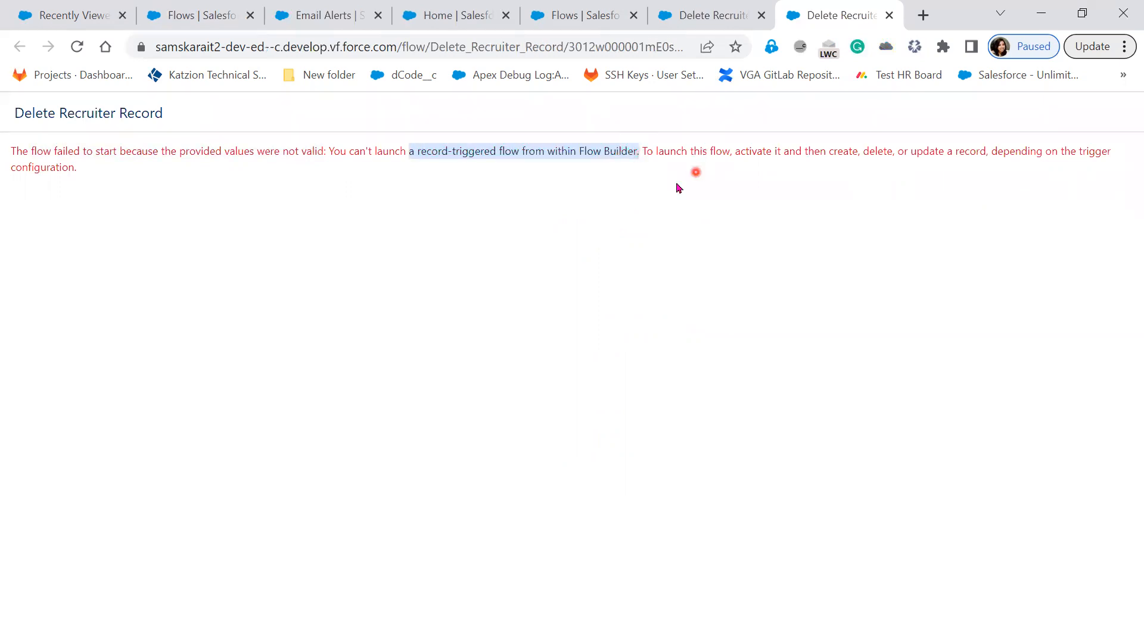
pyautogui.click(677, 188)
pyautogui.moveTo(826, 151); pyautogui.dragTo(1048, 177)
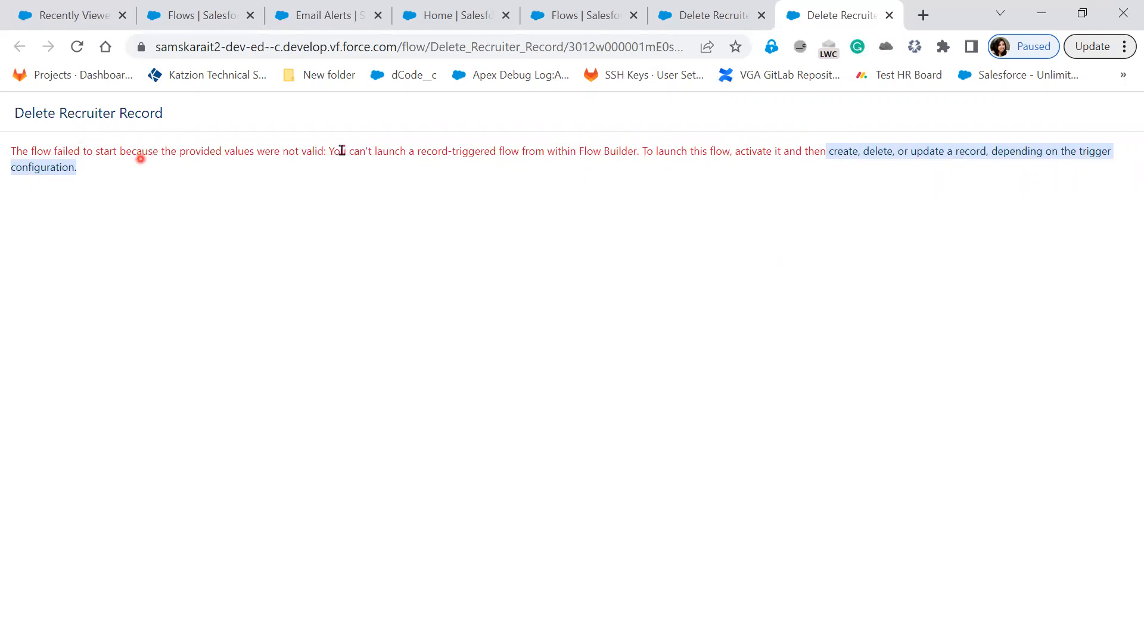
pyautogui.moveTo(342, 150); pyautogui.dragTo(637, 150)
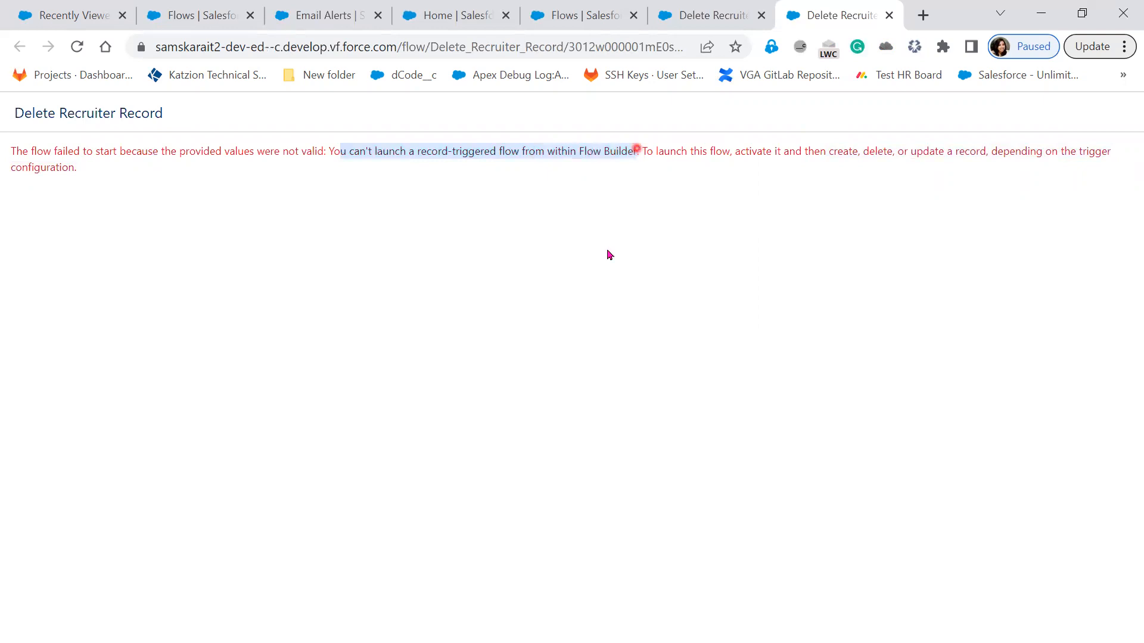
pyautogui.click(608, 252)
pyautogui.click(1063, 108)
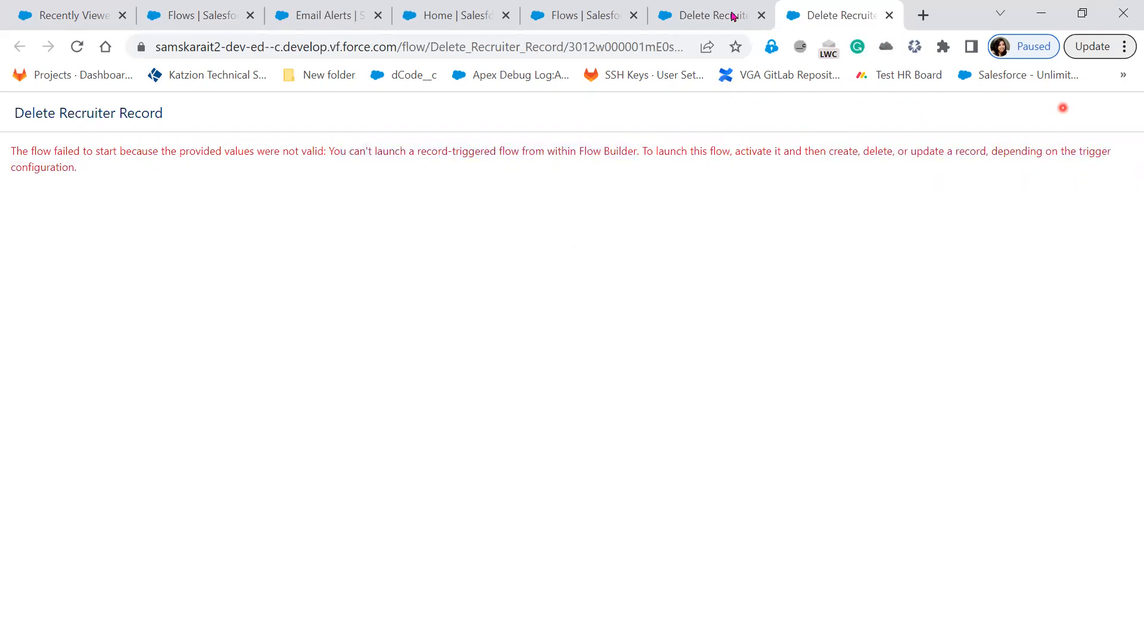
pyautogui.click(733, 16)
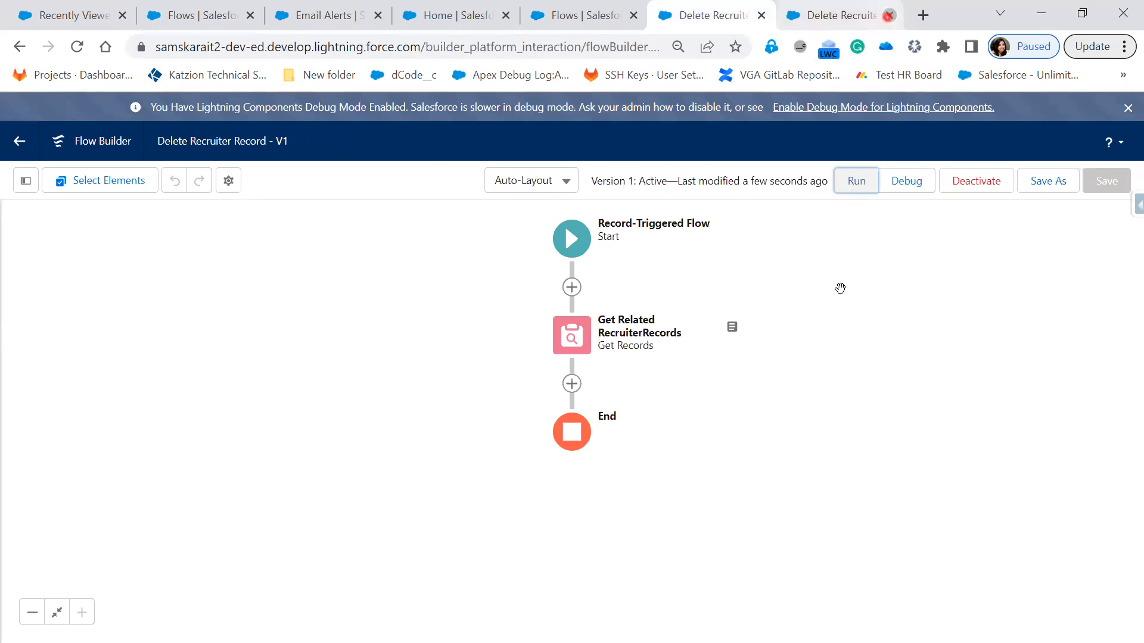
pyautogui.click(889, 16)
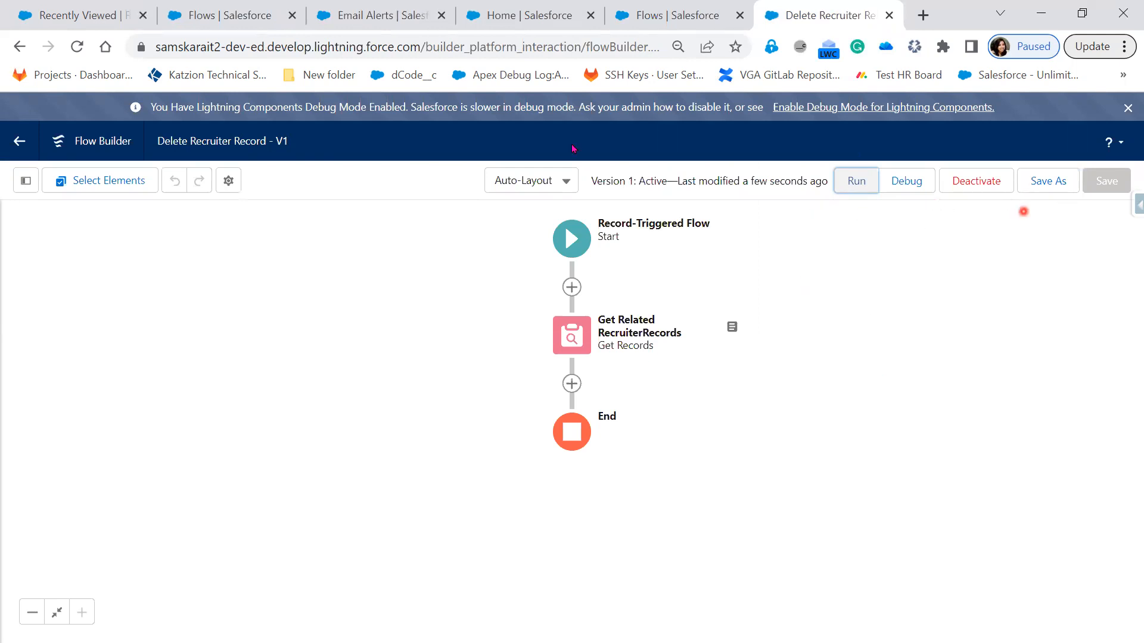
# Step: View the Recruiter record R1 and the Hiring Manager record linked to it
pyautogui.click(57, 8)
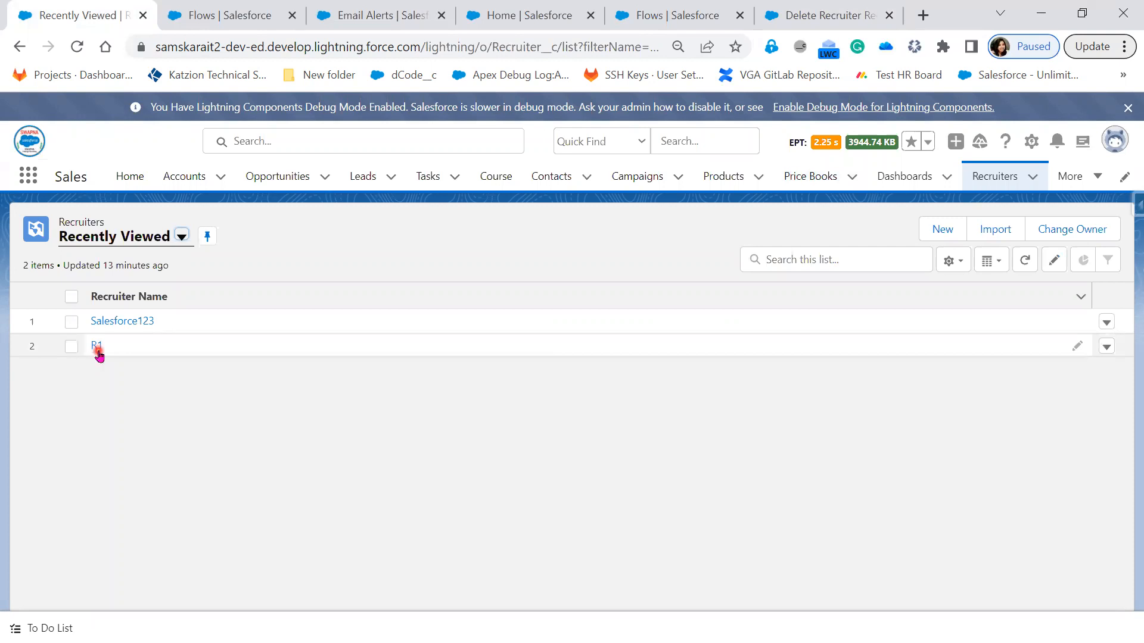
pyautogui.click(96, 348)
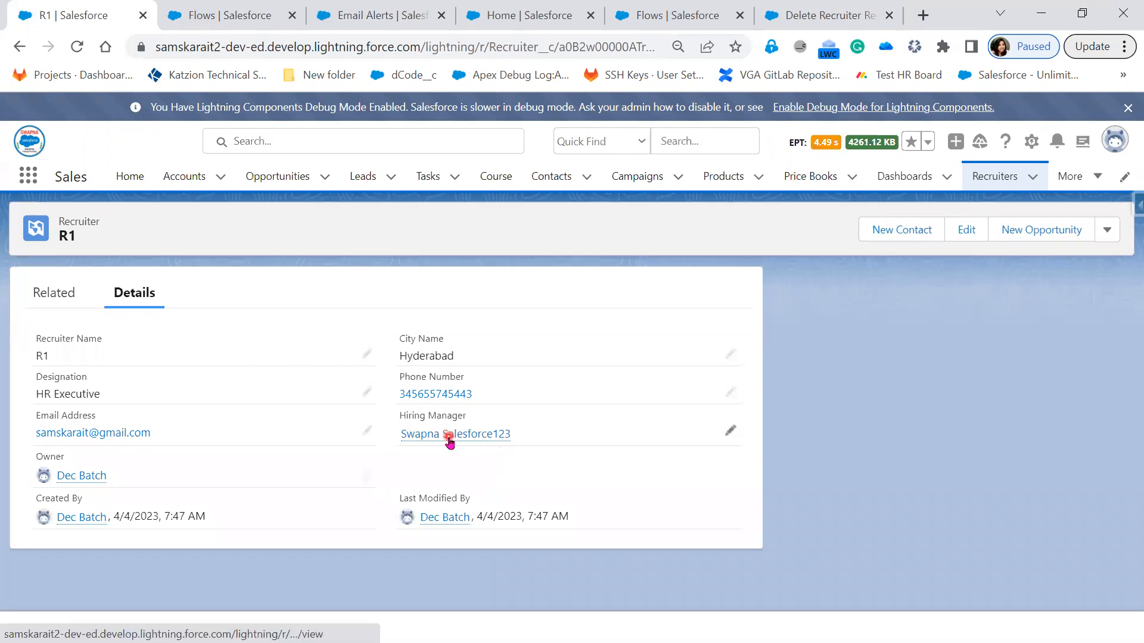
pyautogui.click(449, 436)
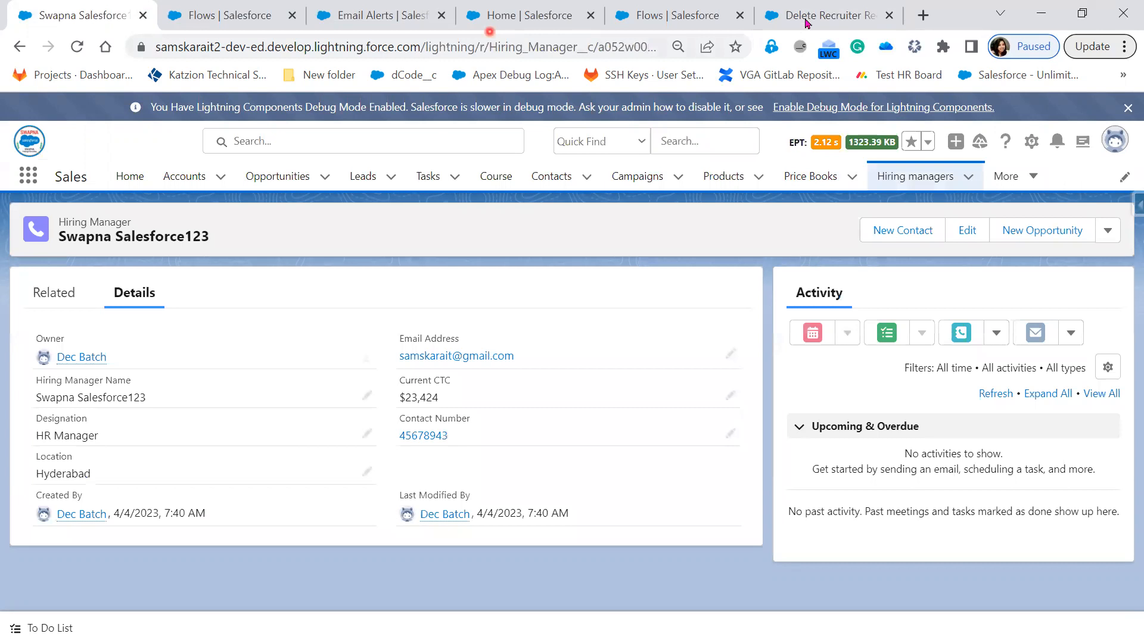
# Step: Return to the flow canvas and add a Delete Records element between Get Related RecruiterRecords and End
pyautogui.click(806, 18)
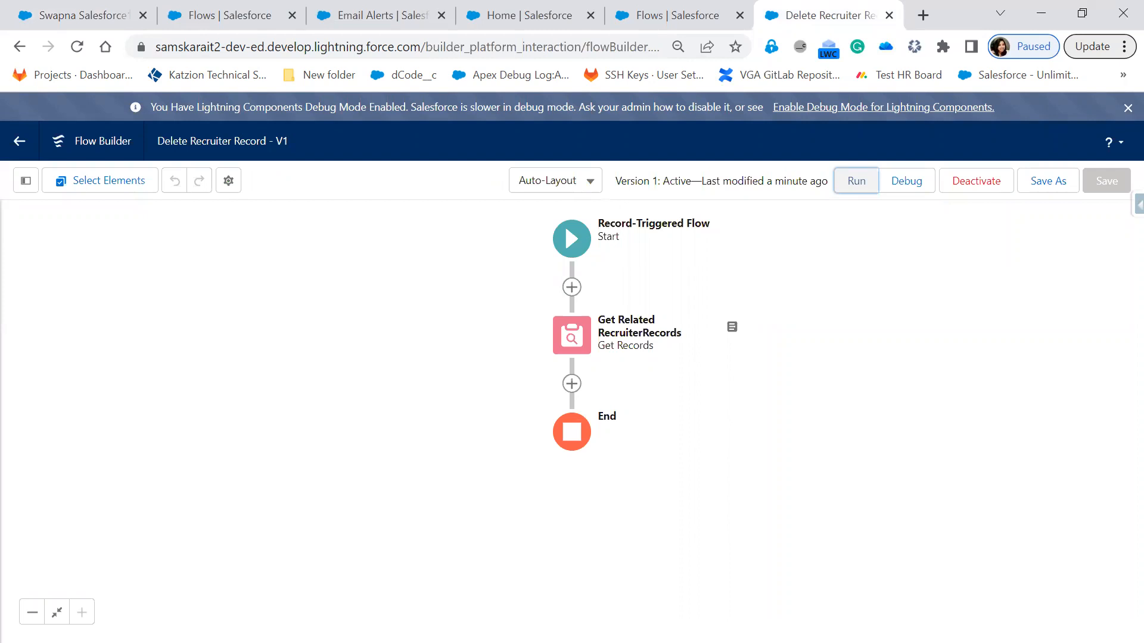
pyautogui.click(573, 386)
pyautogui.click(686, 524)
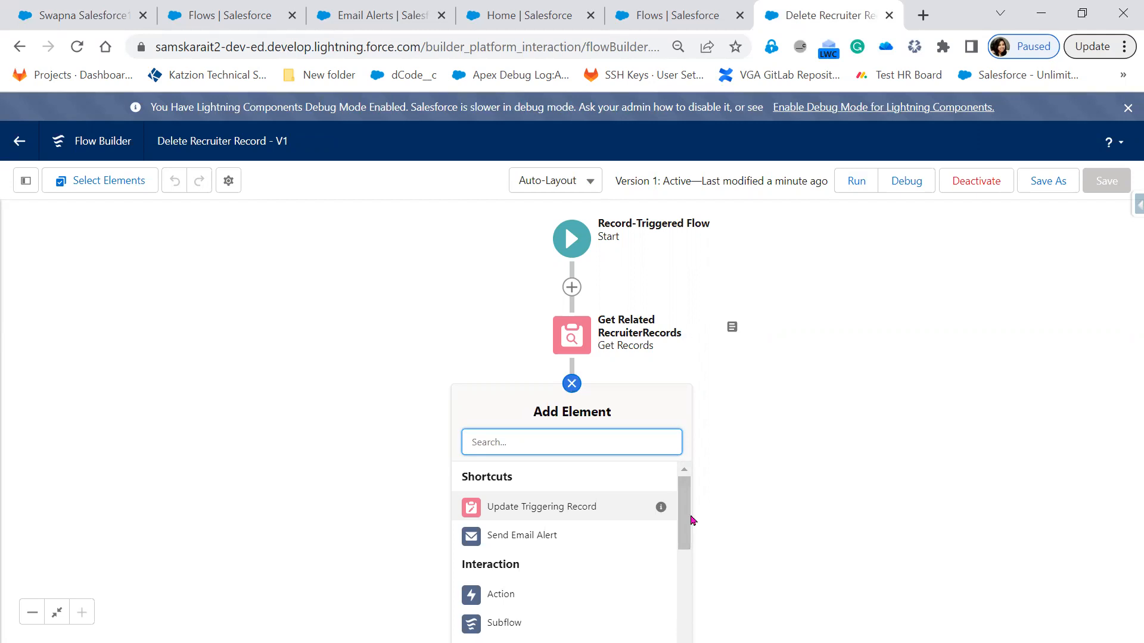
pyautogui.moveTo(690, 509); pyautogui.dragTo(521, 633)
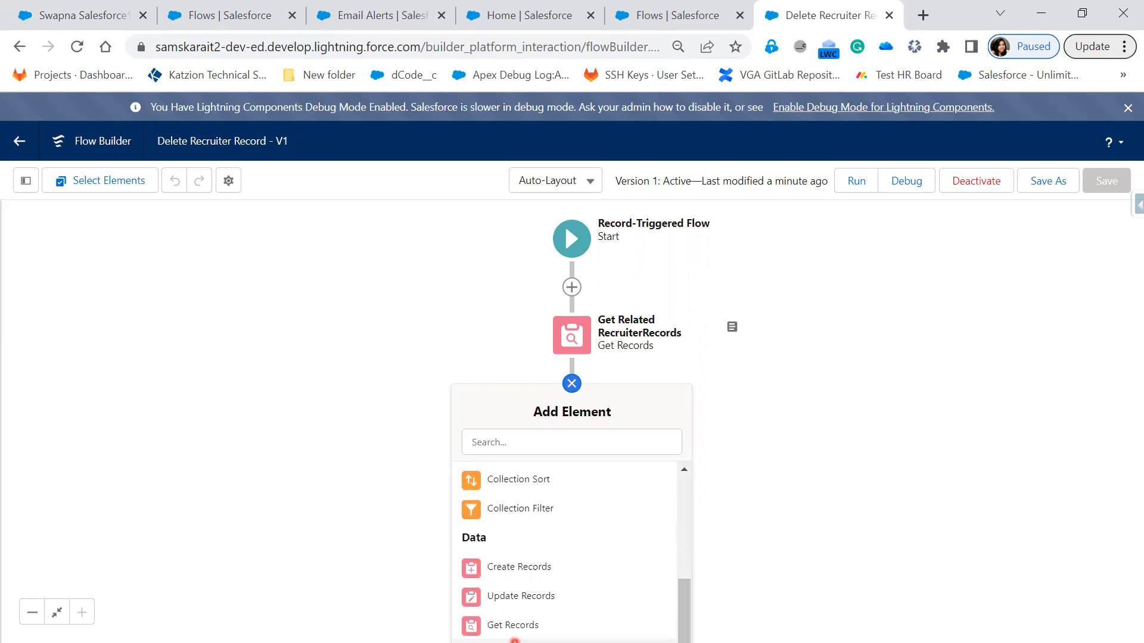
pyautogui.click(515, 639)
pyautogui.click(635, 308)
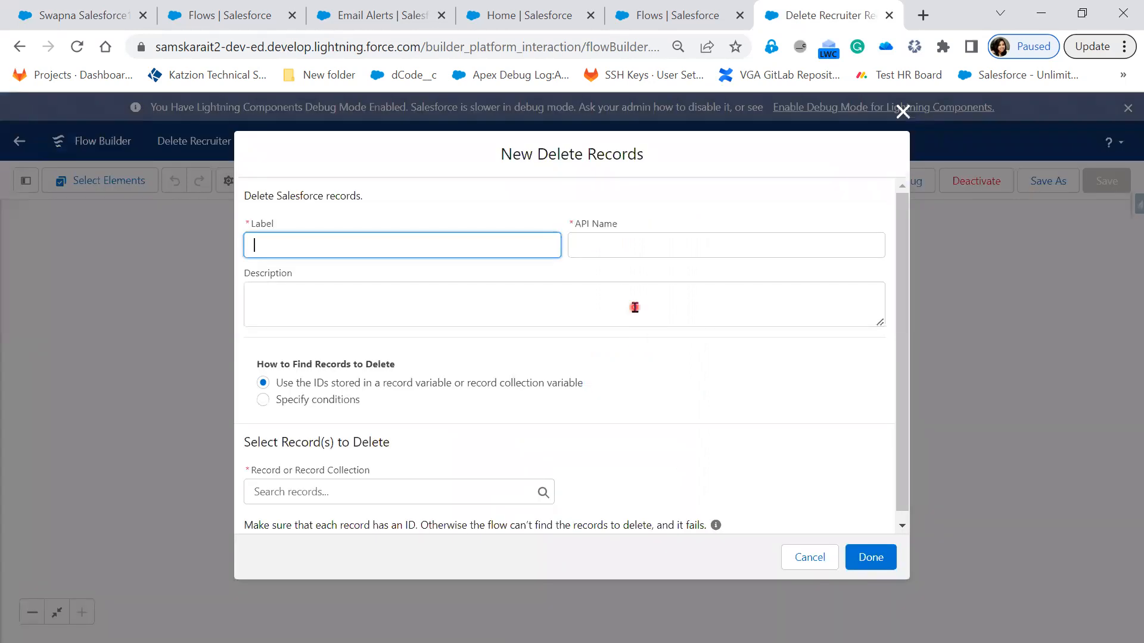
# Step: Label the Delete Records element "Delete Record" and use the IDs stored in a record variable or record collection variable to find records
pyautogui.click(431, 241)
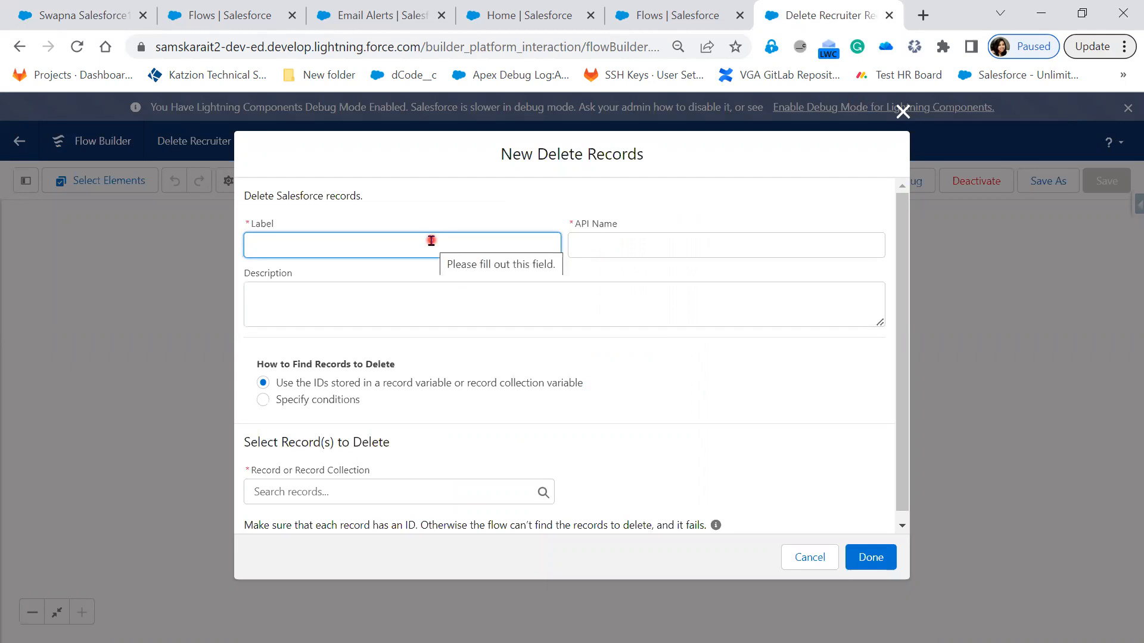
pyautogui.write('Dee')
pyautogui.write('lete')
pyautogui.press('BackSpace')
pyautogui.press('BackSpace')
pyautogui.press('BackSpace')
pyautogui.press('BackSpace')
pyautogui.write('ete')
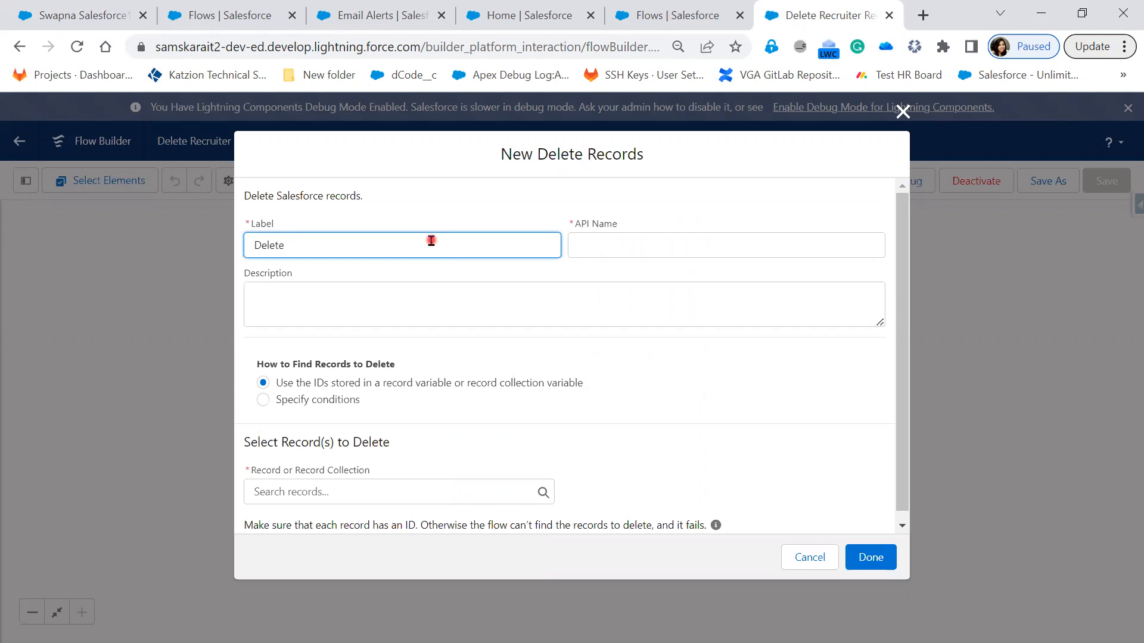
pyautogui.write(' Record')
pyautogui.press('Tab')
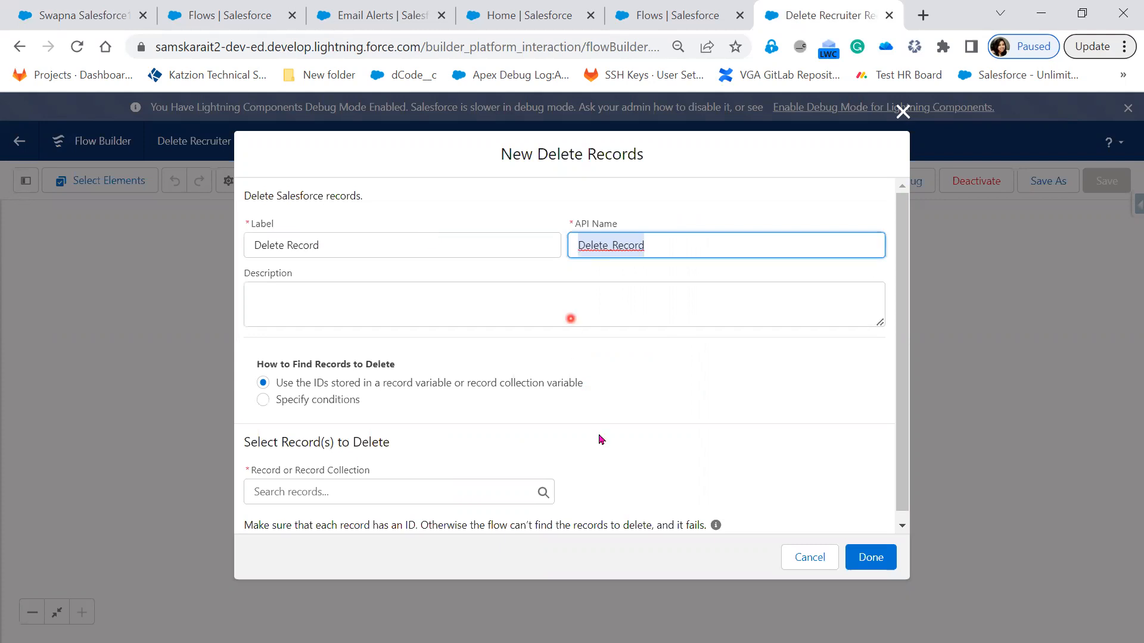
pyautogui.click(307, 384)
pyautogui.moveTo(391, 397); pyautogui.dragTo(588, 392)
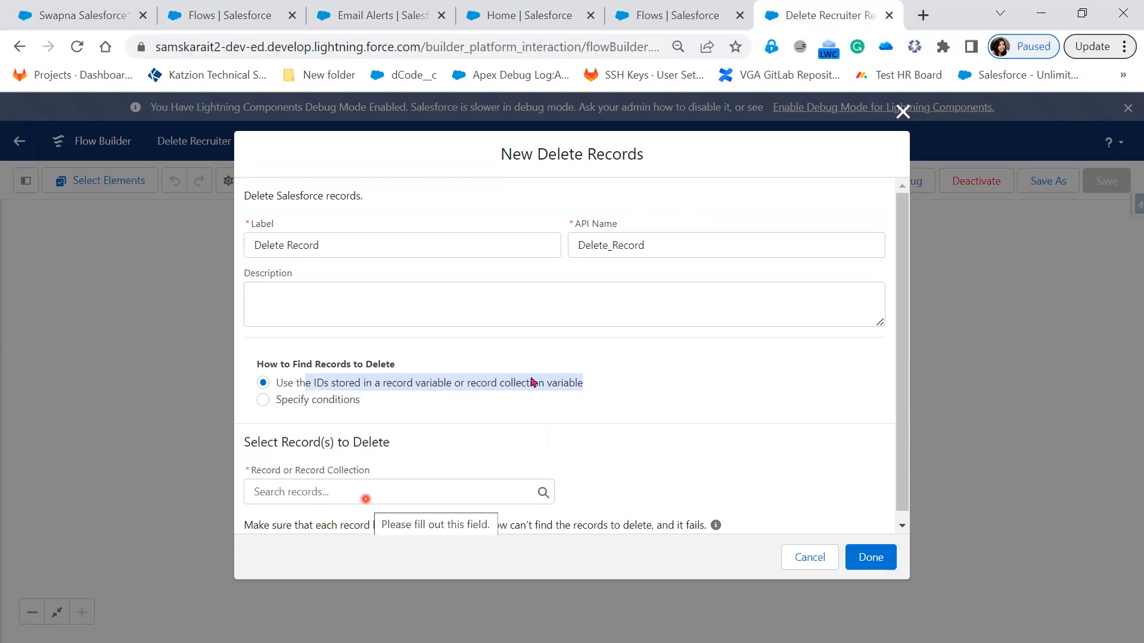
pyautogui.click(331, 489)
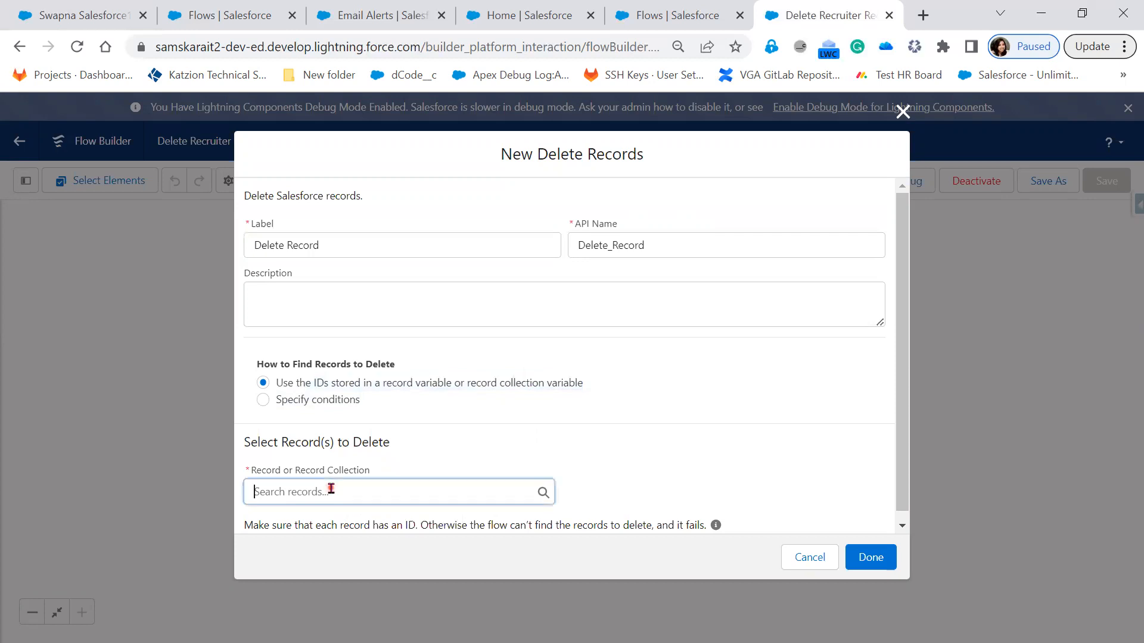
pyautogui.click(330, 489)
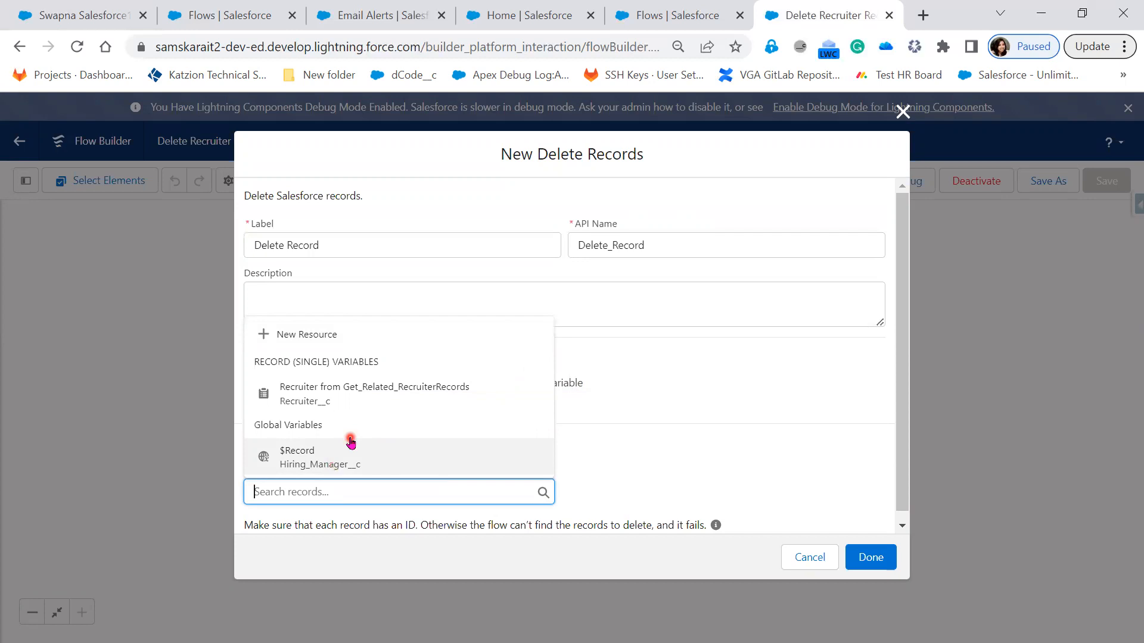
pyautogui.click(754, 433)
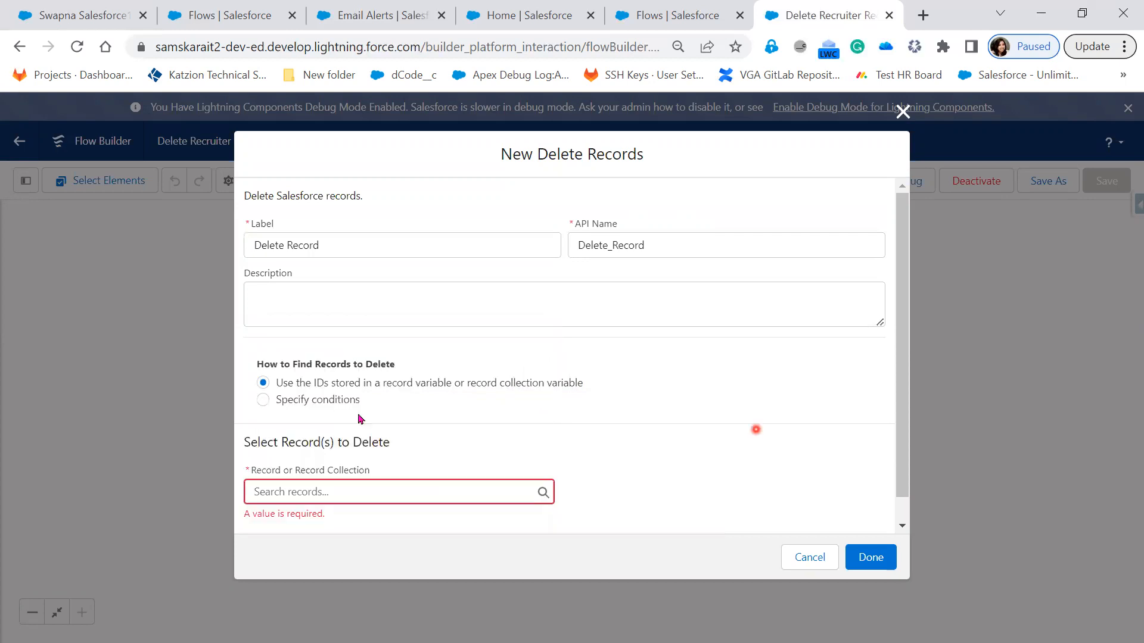
pyautogui.click(322, 403)
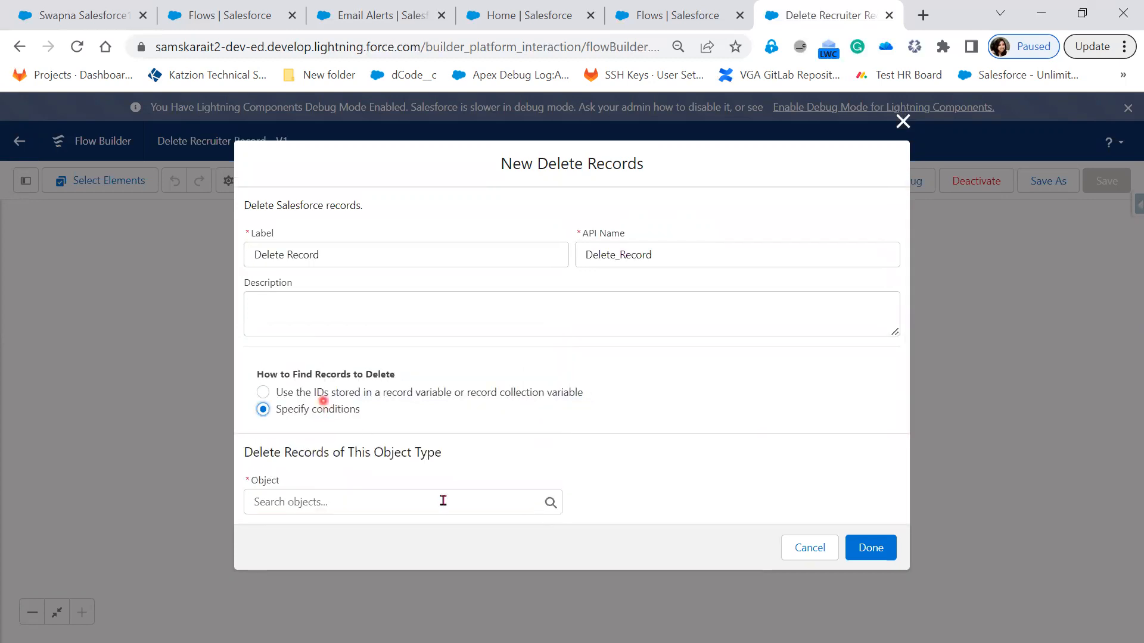
pyautogui.click(438, 500)
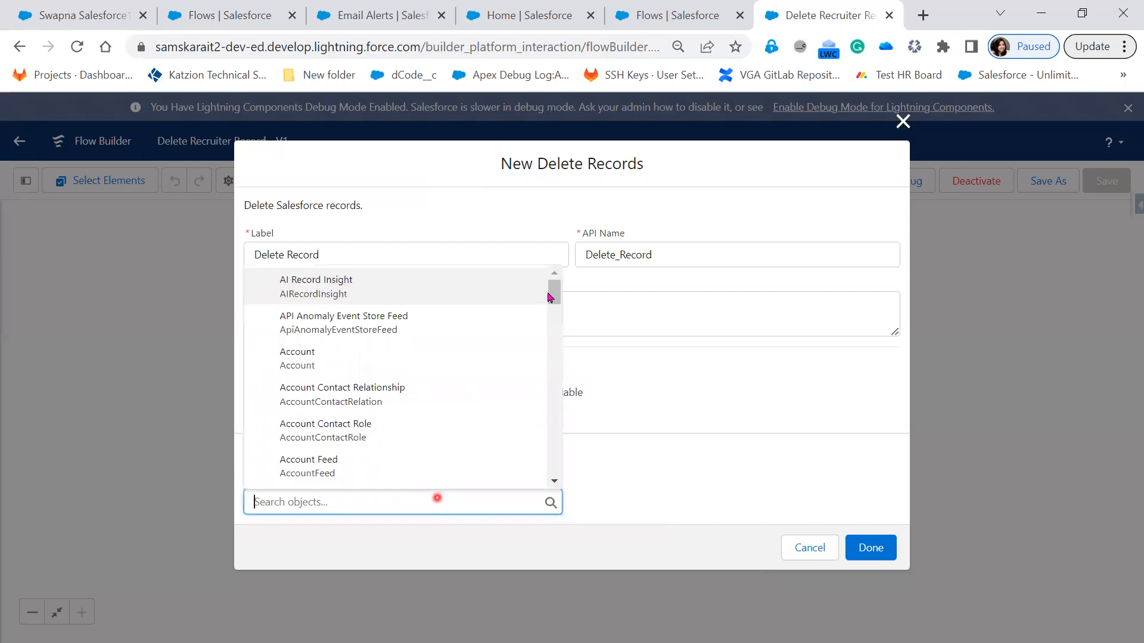
pyautogui.moveTo(554, 292); pyautogui.dragTo(560, 487)
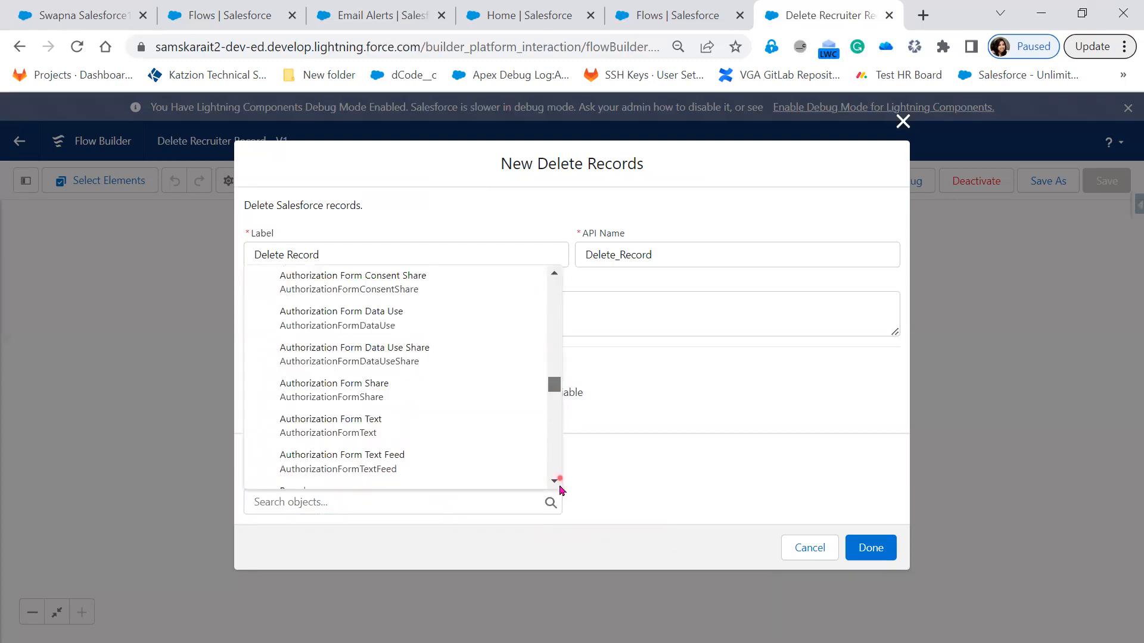
pyautogui.click(300, 496)
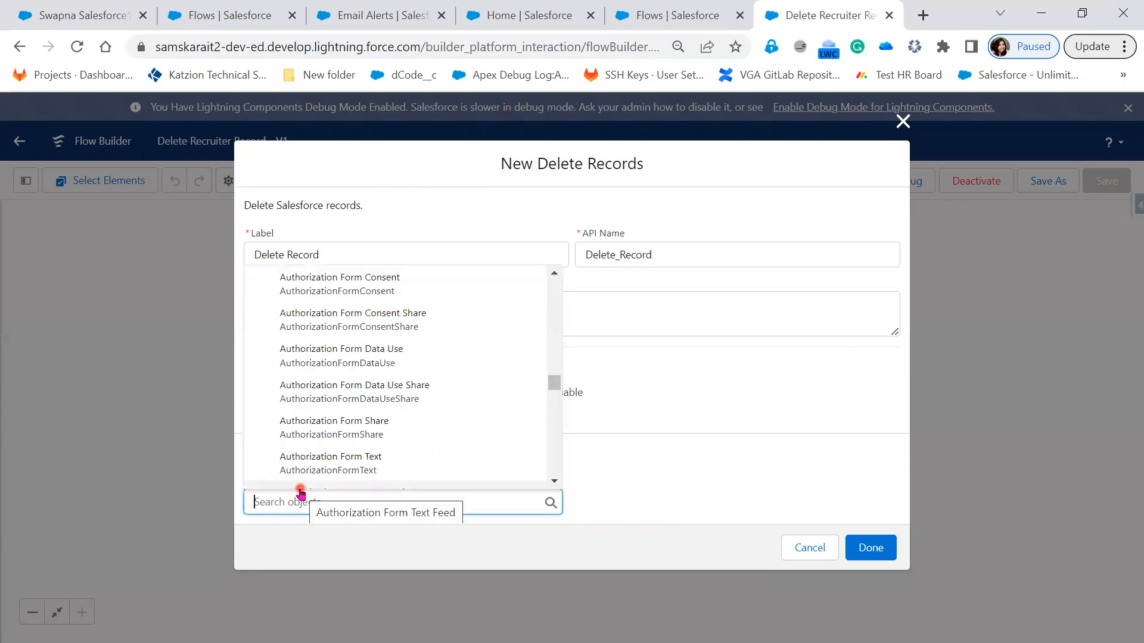
pyautogui.write('hir')
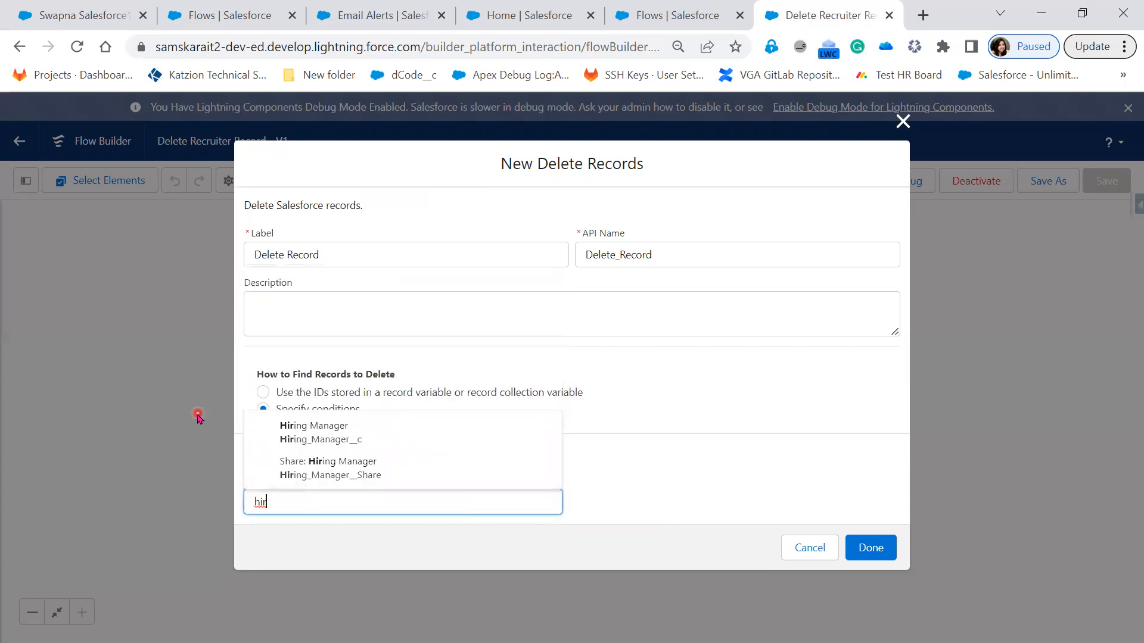
pyautogui.press('BackSpace')
pyautogui.press('BackSpace')
pyautogui.press('BackSpace')
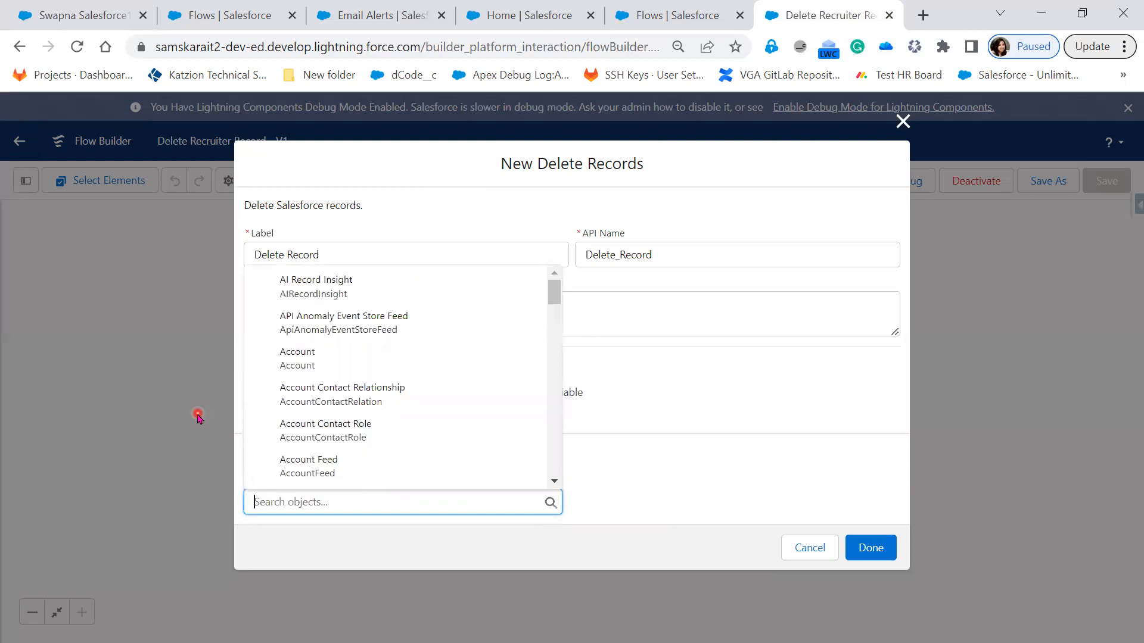
pyautogui.write('rec')
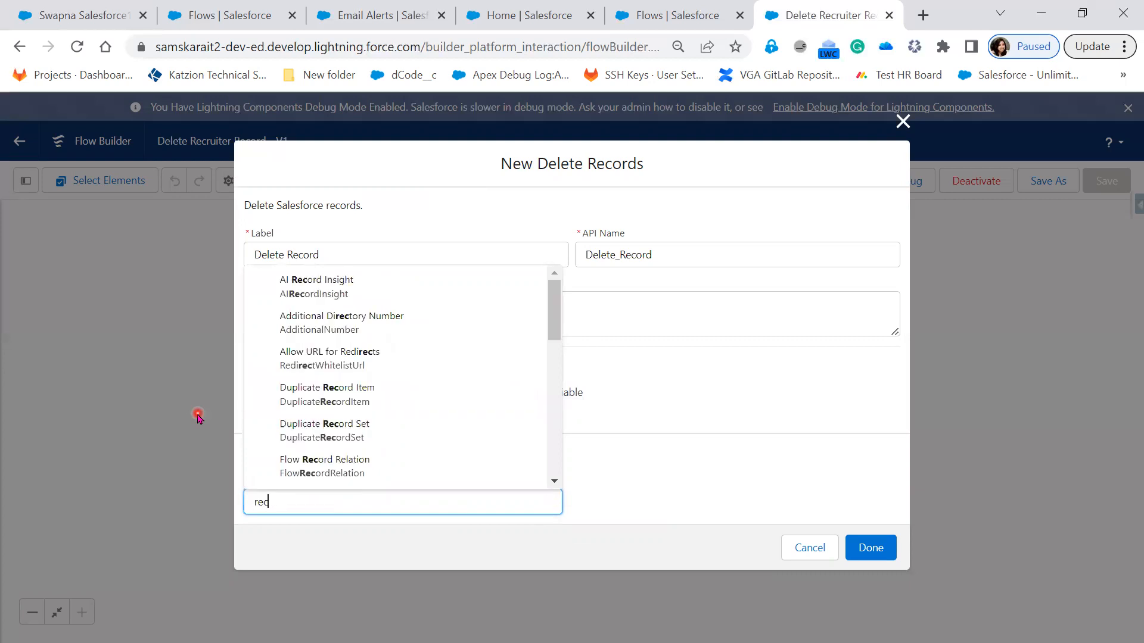
pyautogui.write('r')
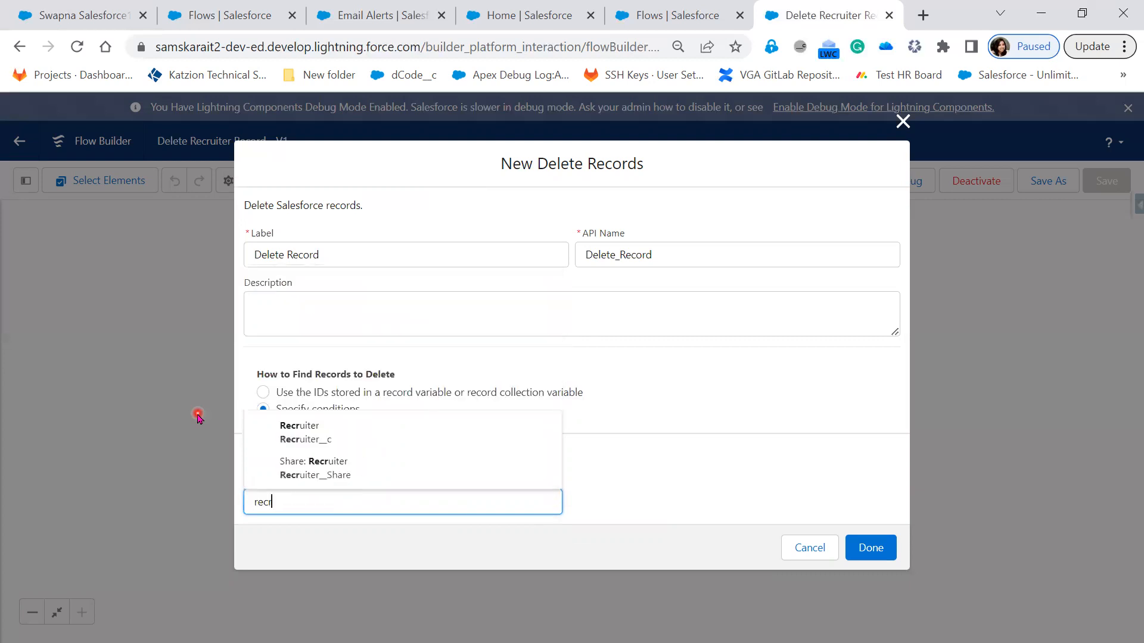
pyautogui.click(373, 441)
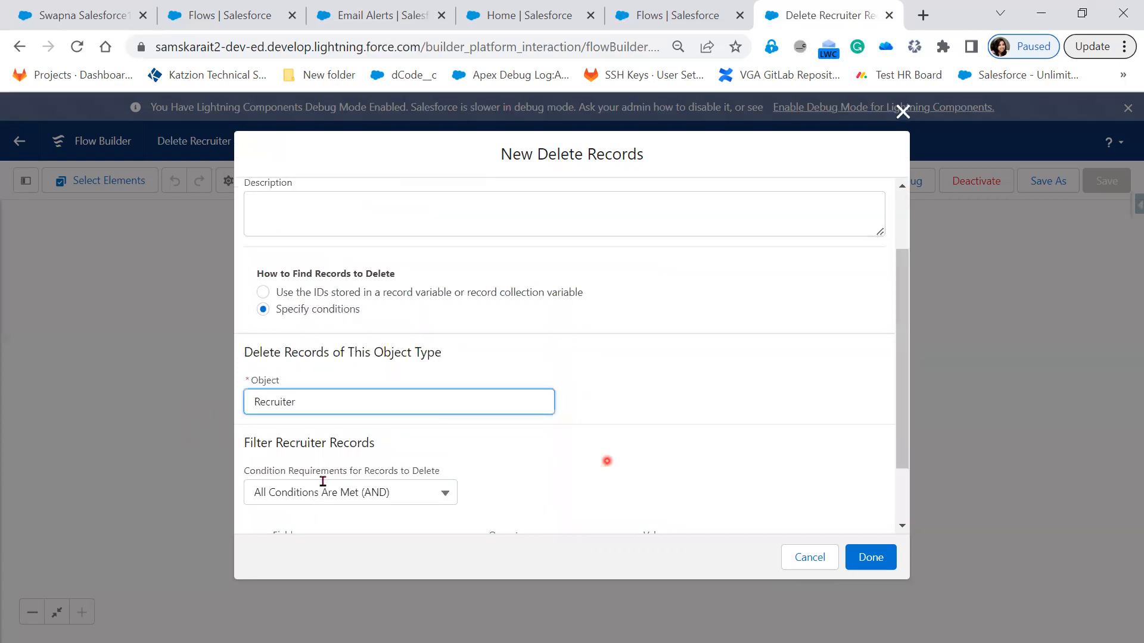
pyautogui.scroll(-1, 323, 482)
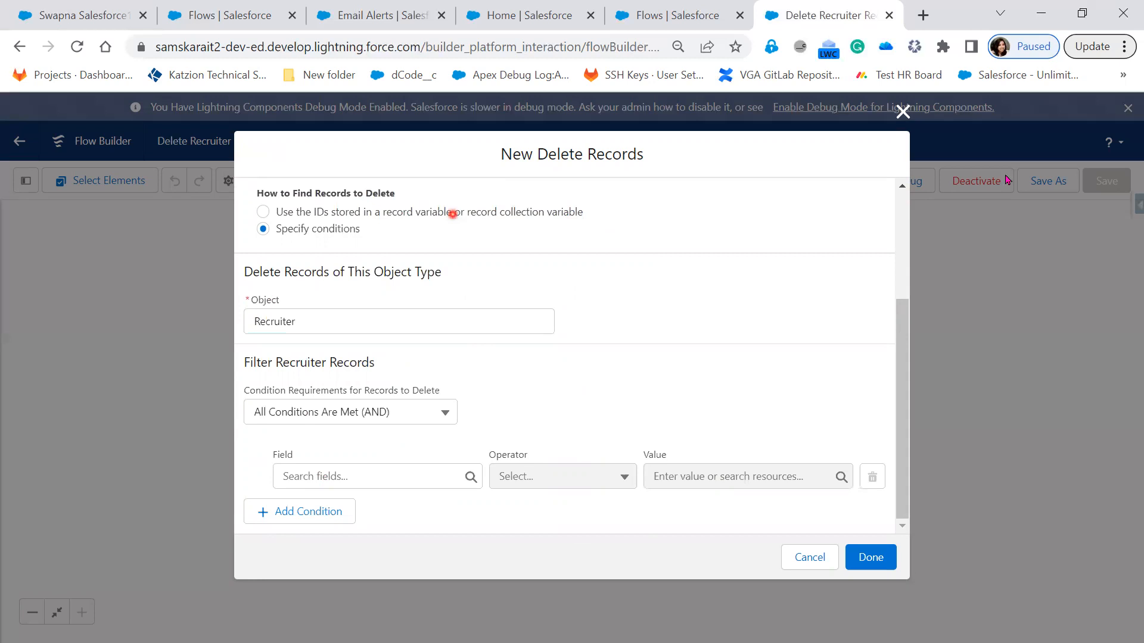
pyautogui.click(452, 213)
pyautogui.press('Escape')
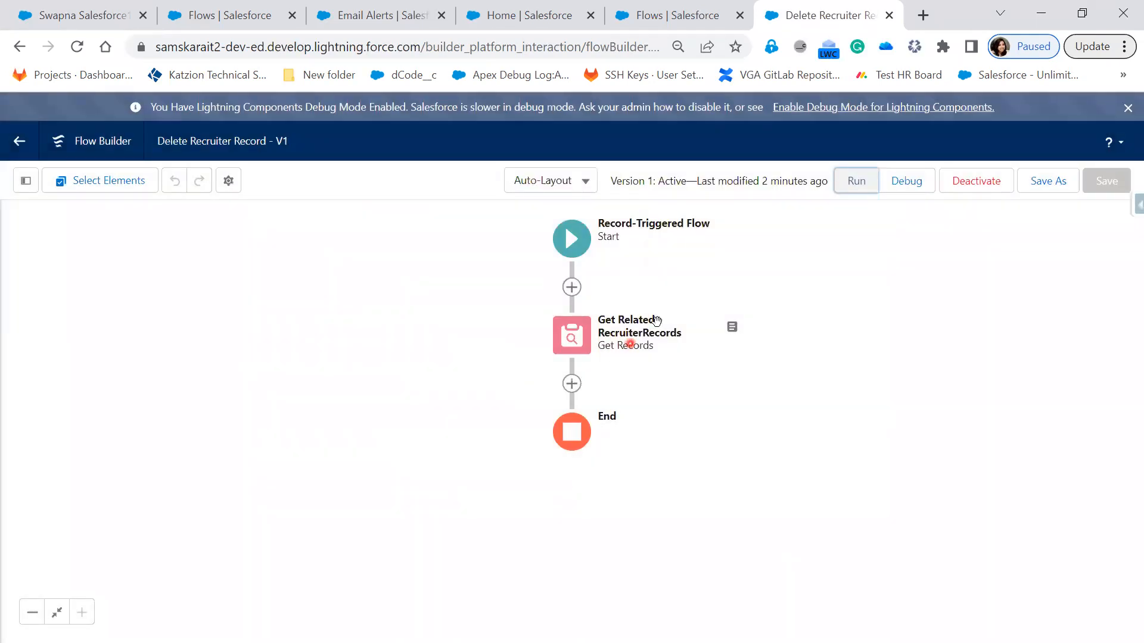
# Step: Add a Delete Records element between Get Related RecruiterRecords and End, and label it "Delete Record"
pyautogui.click(574, 385)
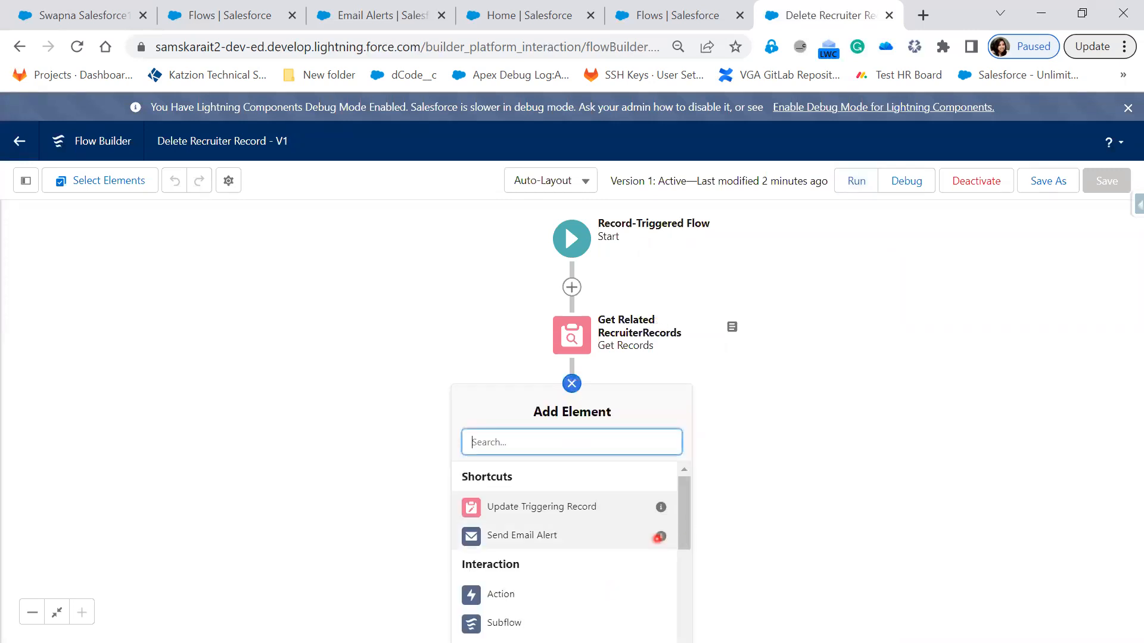
pyautogui.moveTo(686, 534); pyautogui.dragTo(686, 637)
pyautogui.click(503, 641)
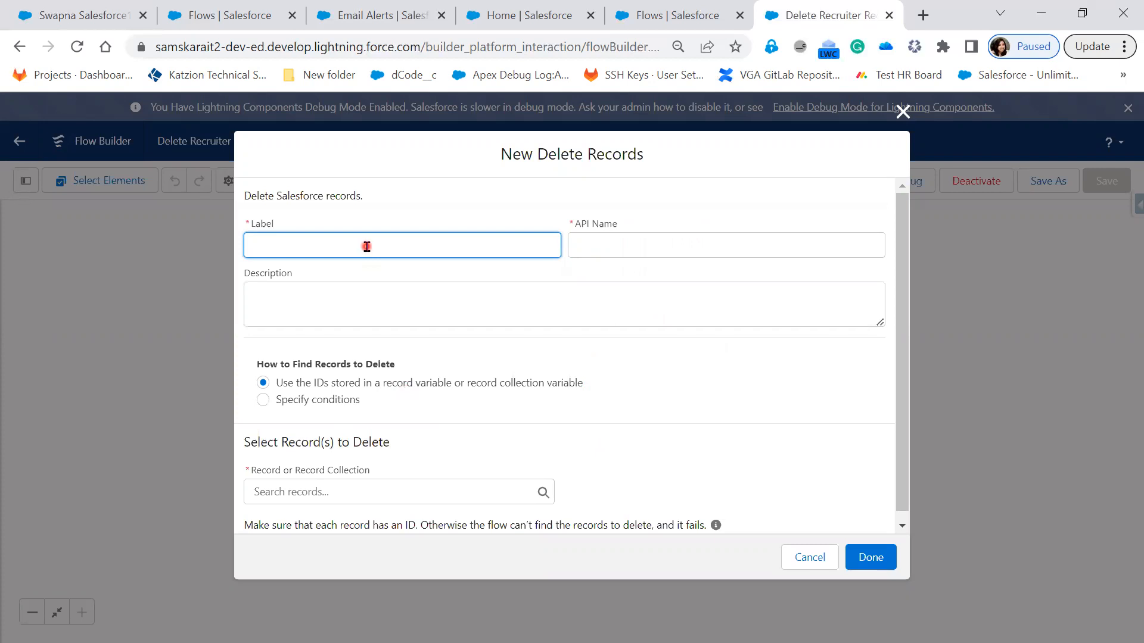
pyautogui.write('DeleteRecord')
pyautogui.press('Tab')
pyautogui.press('Tab')
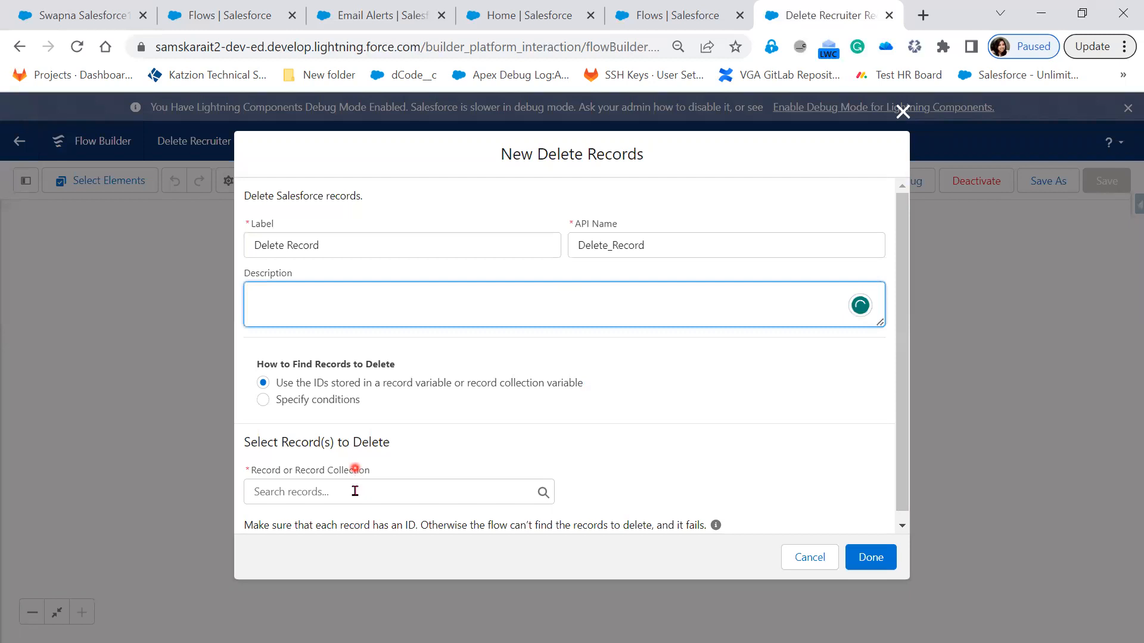
# Step: Set the element to delete the Recruiter from Get_Related_RecruiterRecords and finish it
pyautogui.click(355, 492)
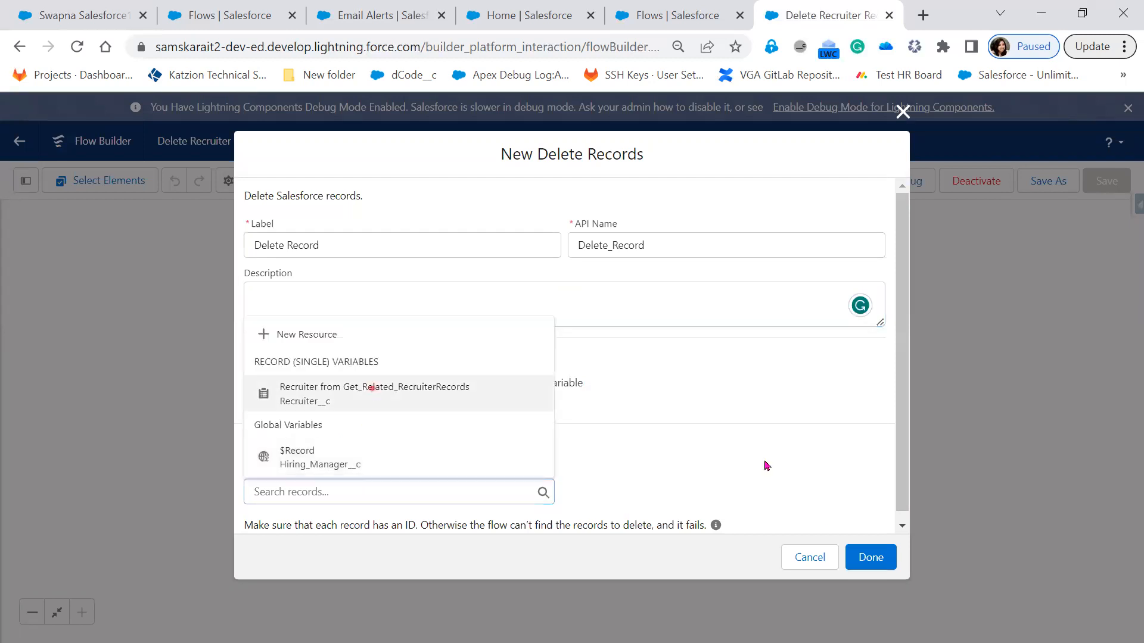
pyautogui.click(372, 390)
pyautogui.click(876, 560)
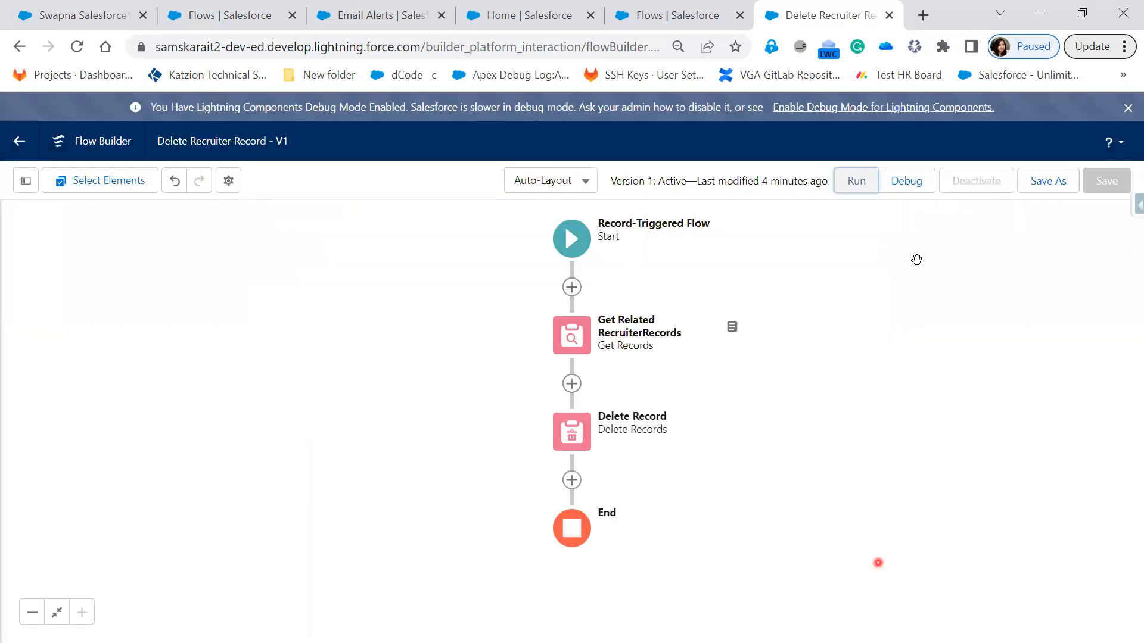
# Step: Save the Delete Recruiter Record flow as a new version and activate it
pyautogui.click(918, 187)
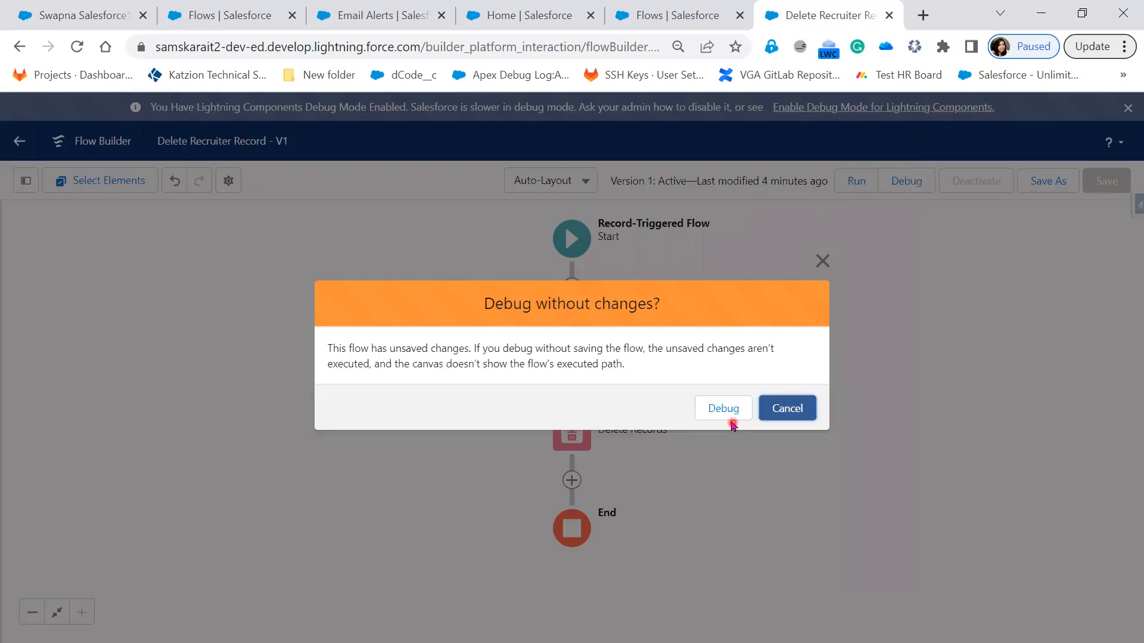
pyautogui.click(789, 415)
pyautogui.click(1062, 182)
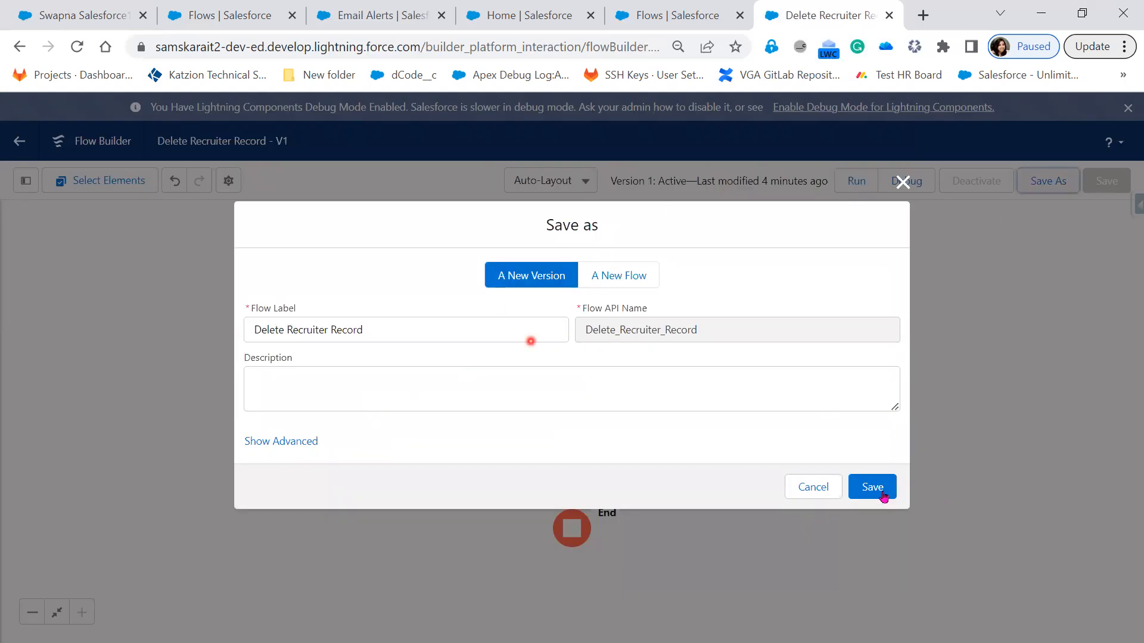
pyautogui.click(872, 488)
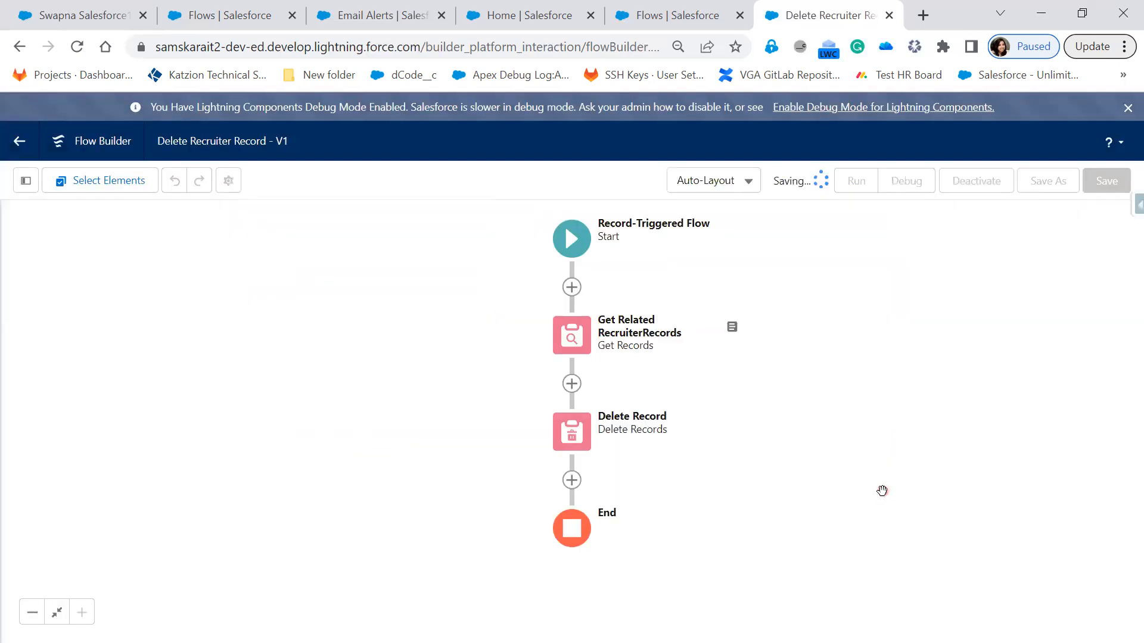
pyautogui.click(995, 185)
pyautogui.click(997, 187)
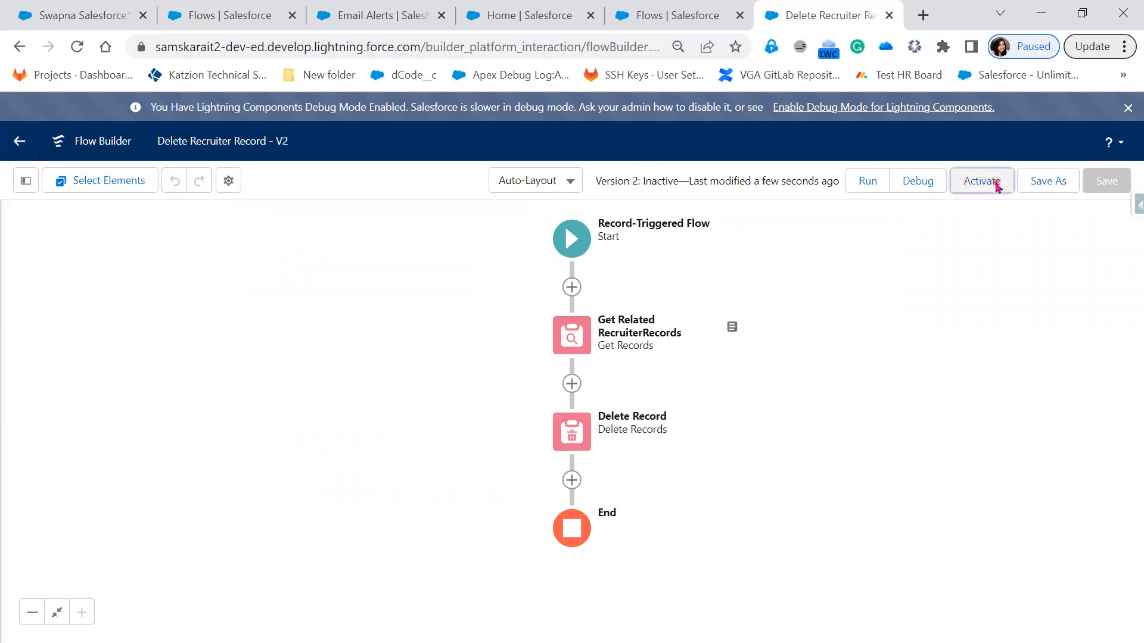
# Step: Open the debug settings for the flow and browse the Hiring Manager records available as the triggering record
pyautogui.click(911, 181)
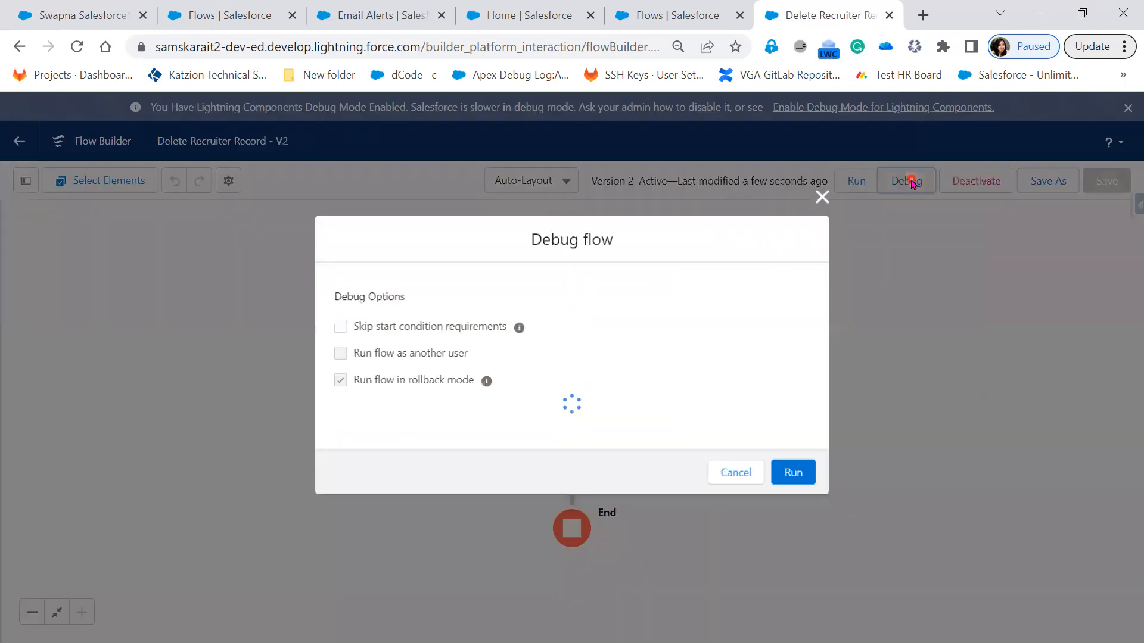
pyautogui.click(559, 443)
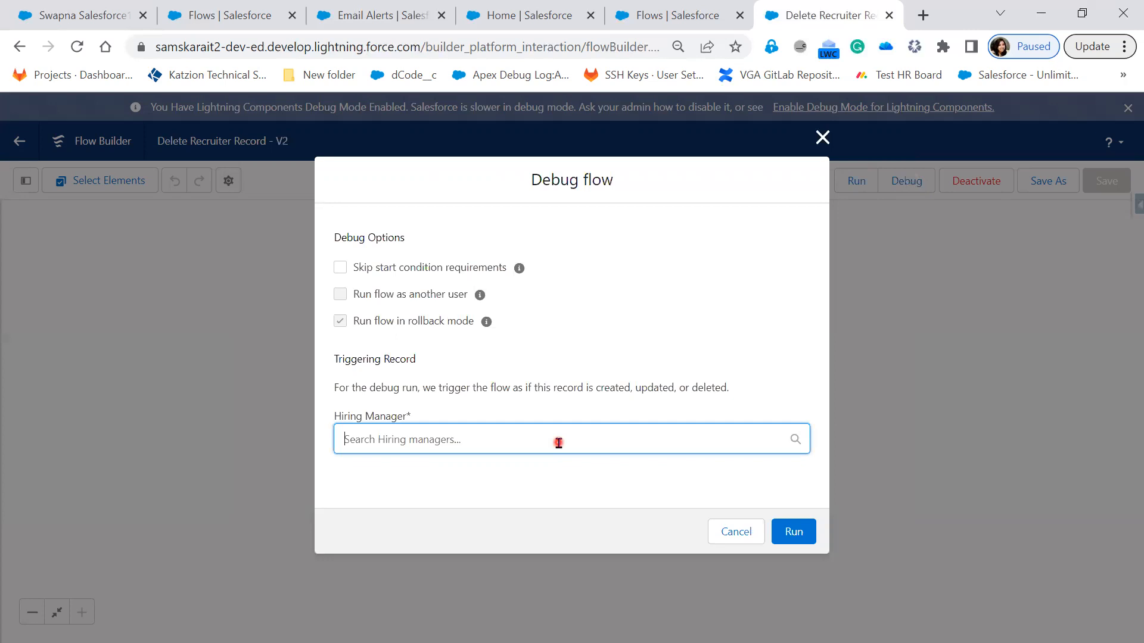
pyautogui.click(555, 483)
pyautogui.scroll(-1, 555, 484)
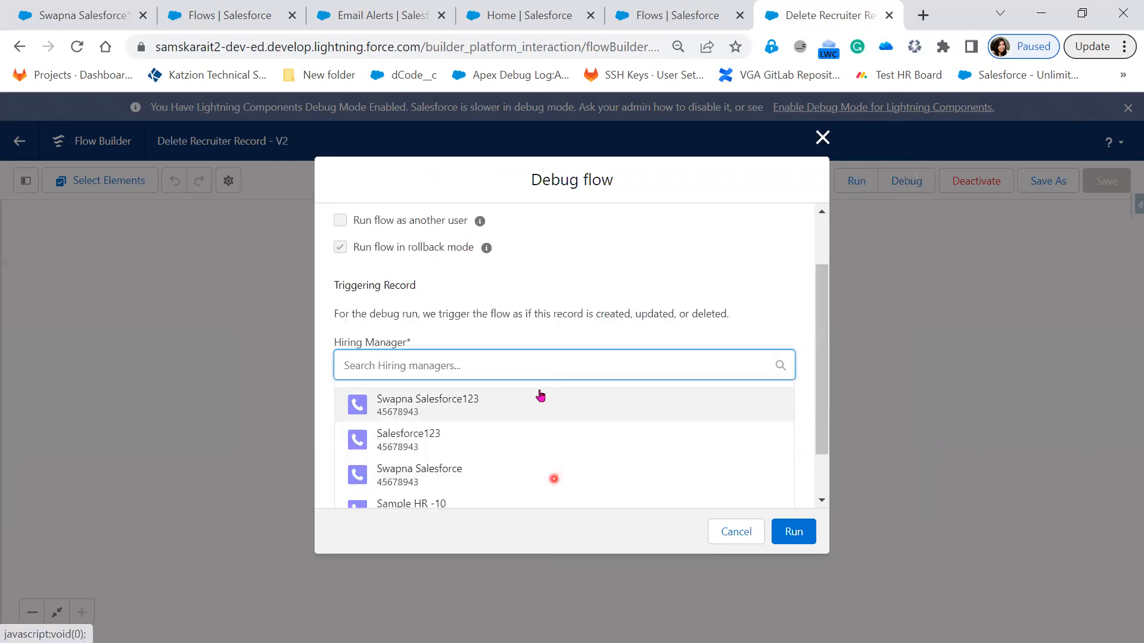
pyautogui.scroll(-1, 540, 394)
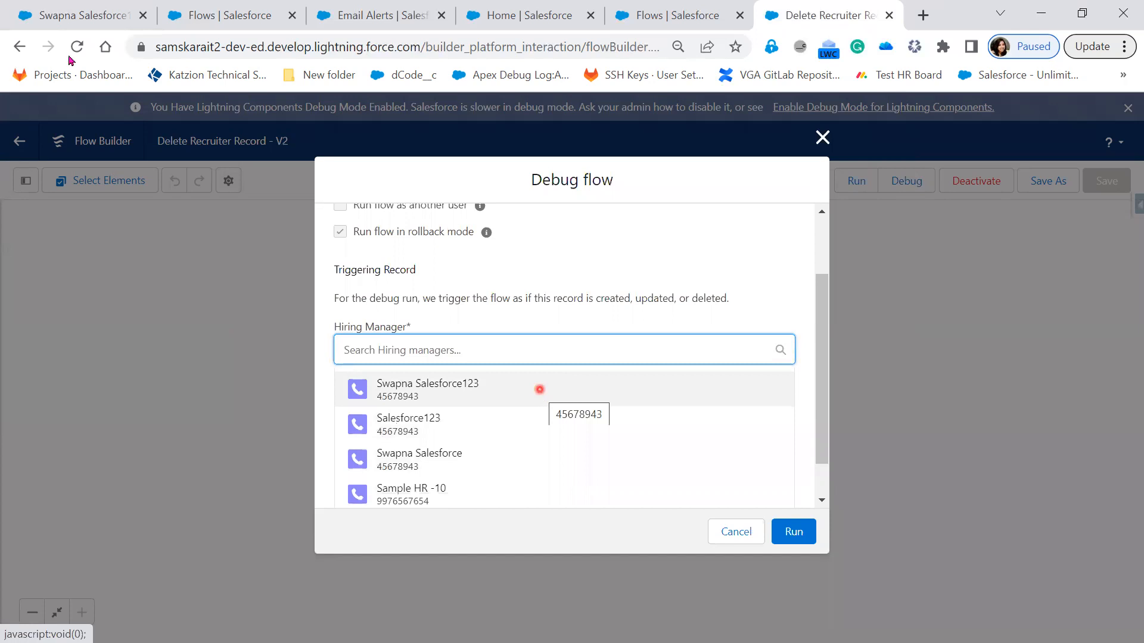
# Step: Check the related Recruiters of the Hiring Manager record open in the other browser tab, and return to the flow's debug settings
pyautogui.click(85, 18)
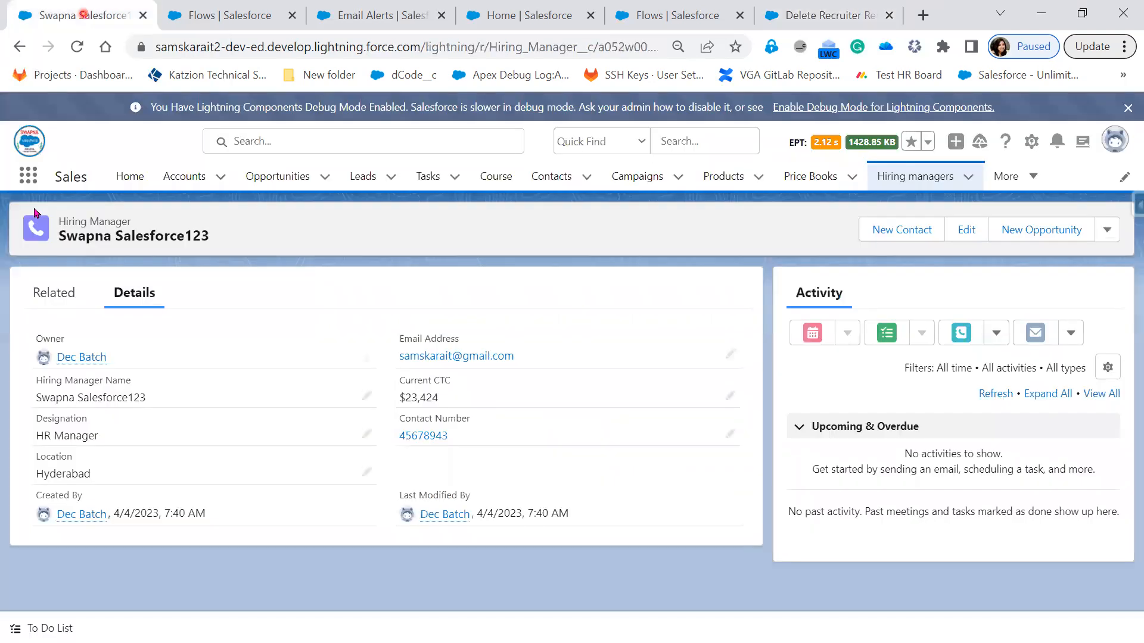
pyautogui.click(45, 292)
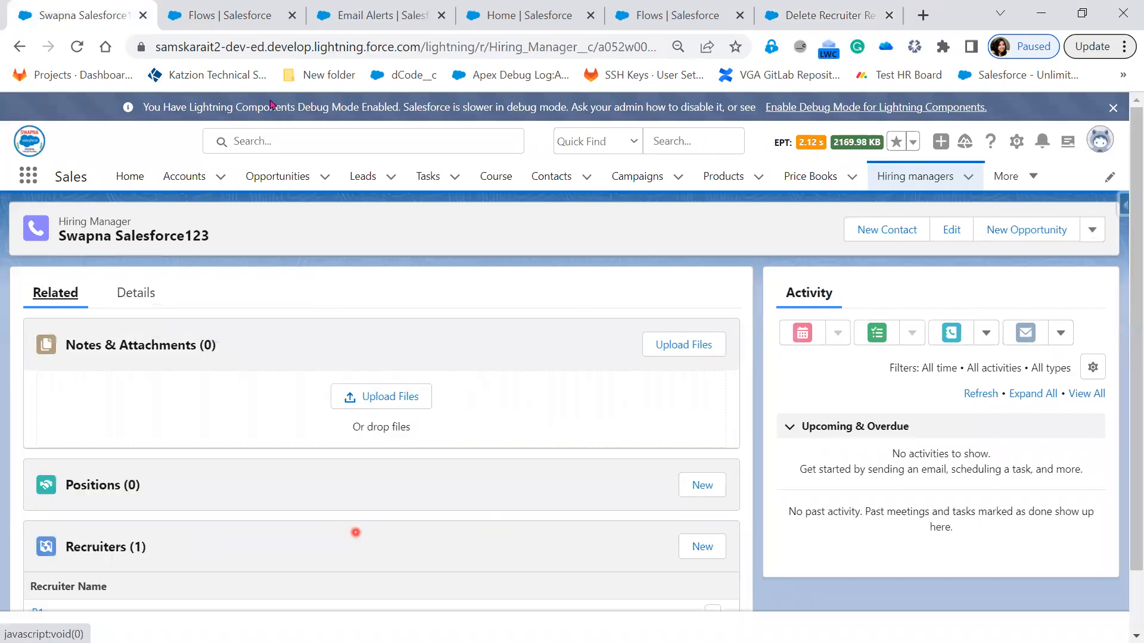
pyautogui.click(827, 23)
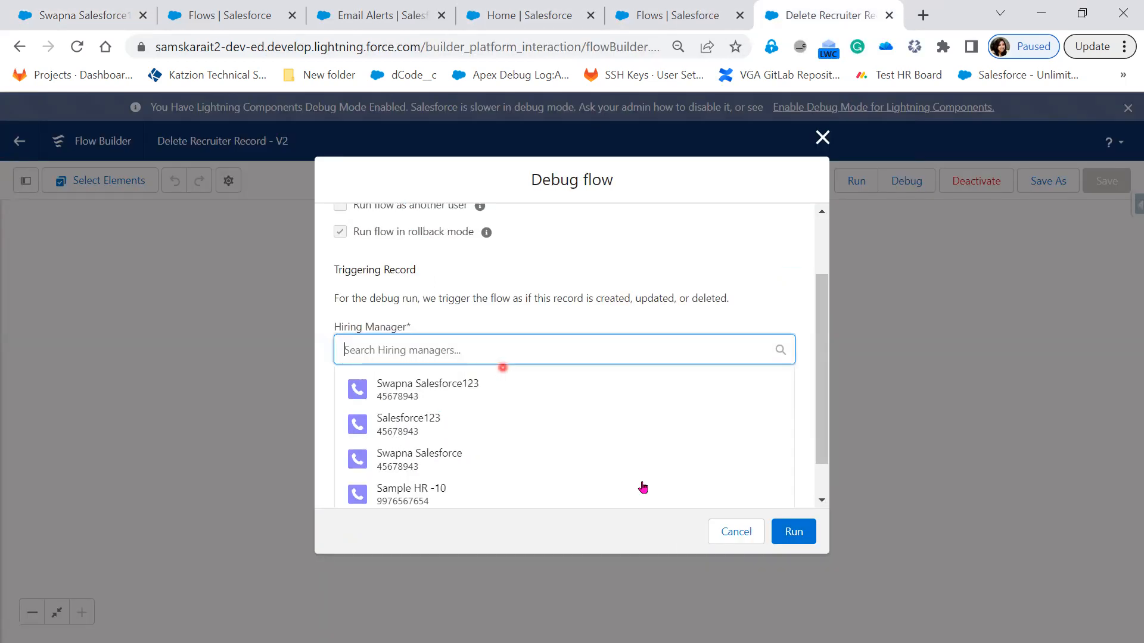
# Step: Run the debug with the checked Hiring Manager as triggering record, and review the Start Condition Requirements and Get Records details
pyautogui.click(805, 544)
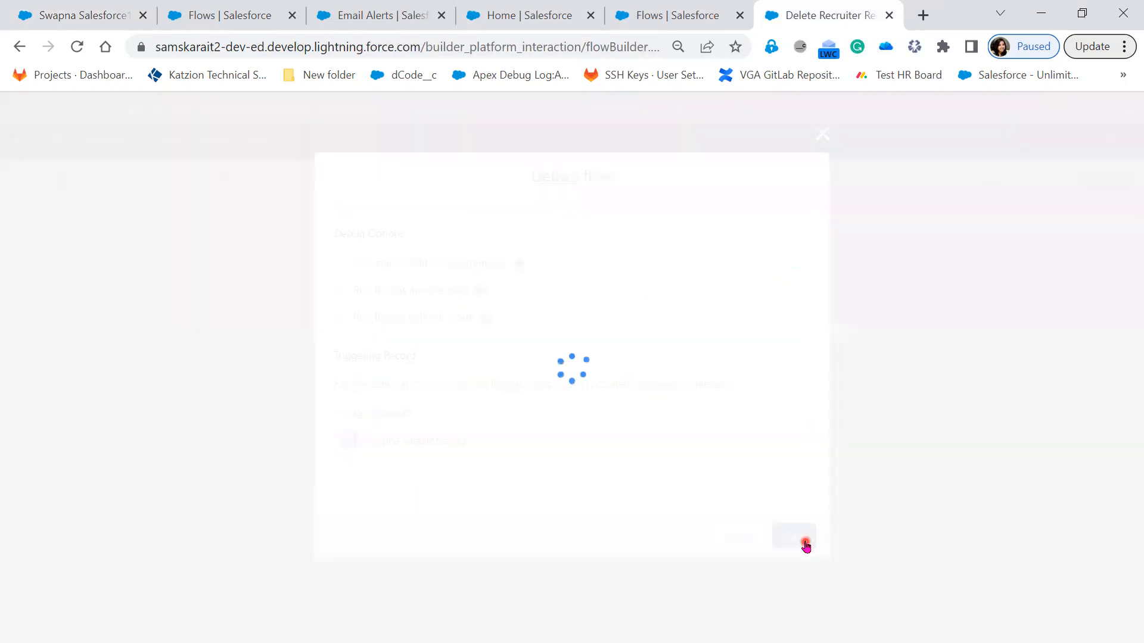
pyautogui.click(861, 313)
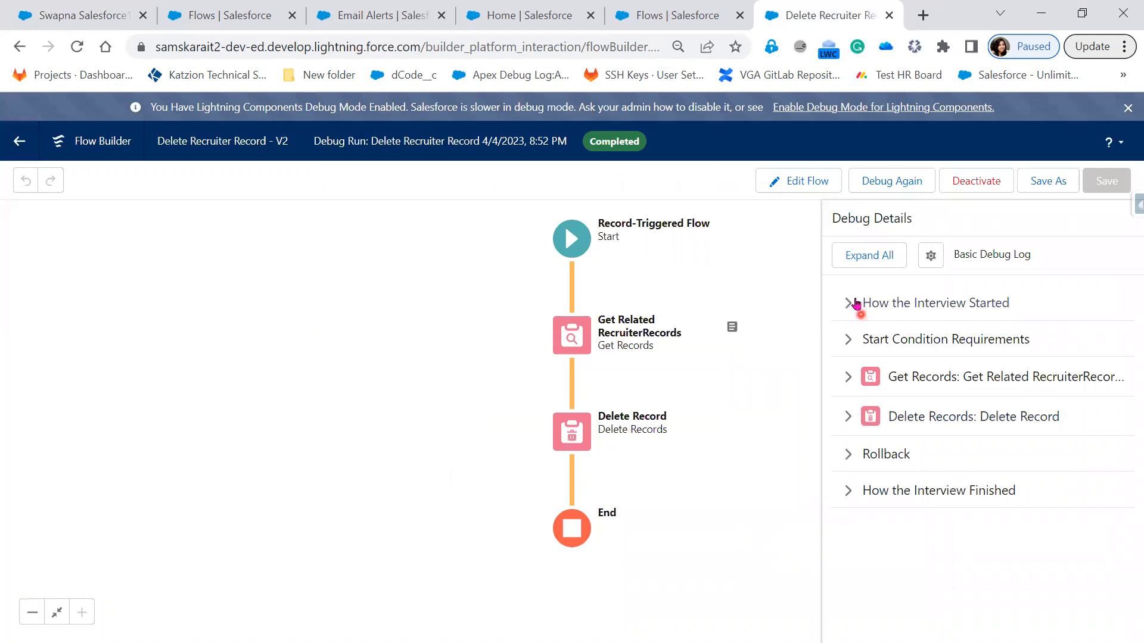
pyautogui.click(847, 344)
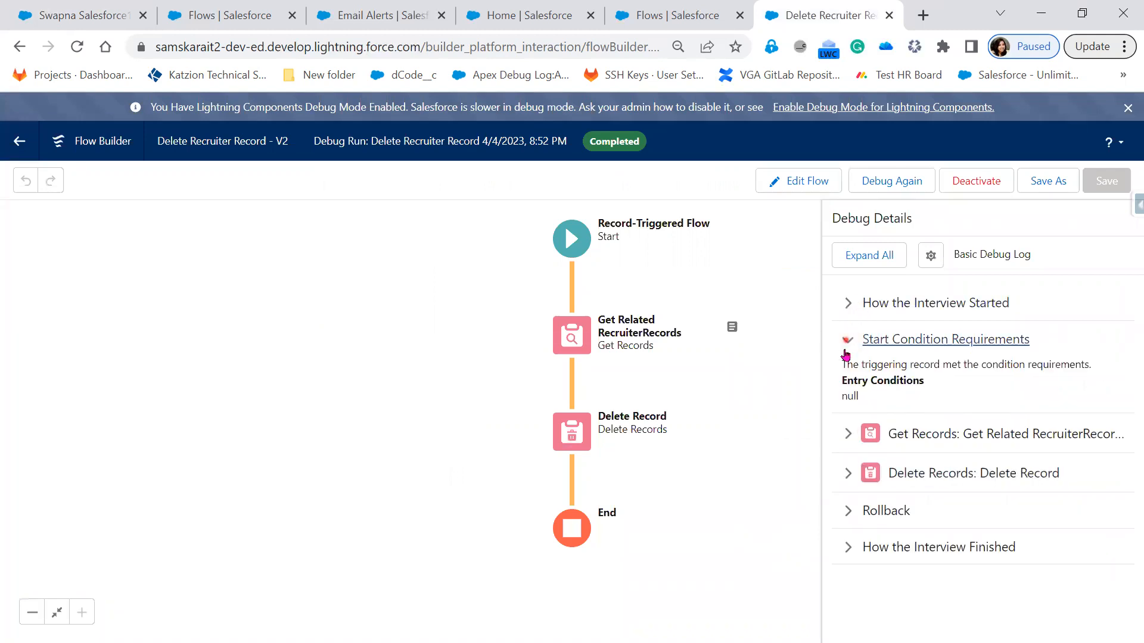
pyautogui.click(843, 387)
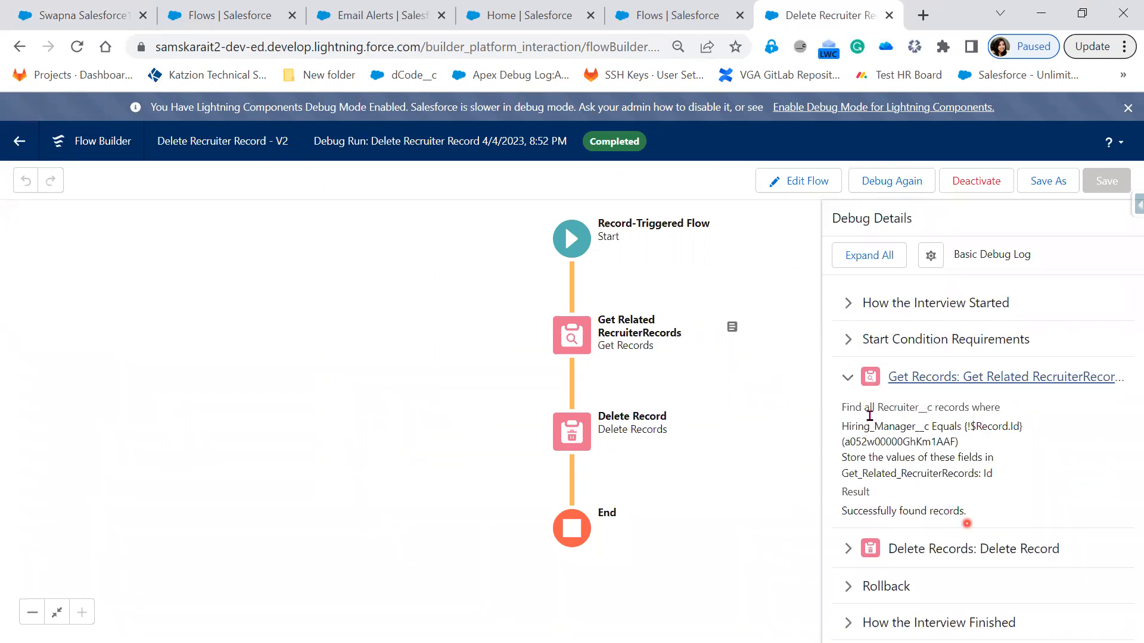
pyautogui.click(849, 378)
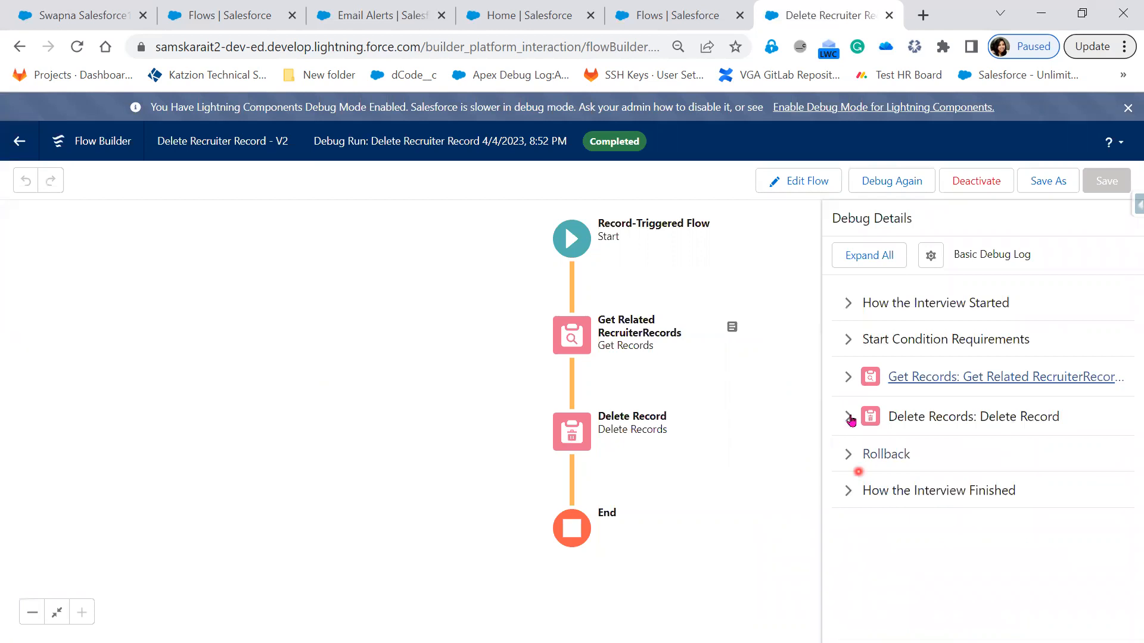
# Step: Review the Delete Records and Rollback details of the debug run, and return to the Hiring Manager record in the other browser tab
pyautogui.click(849, 419)
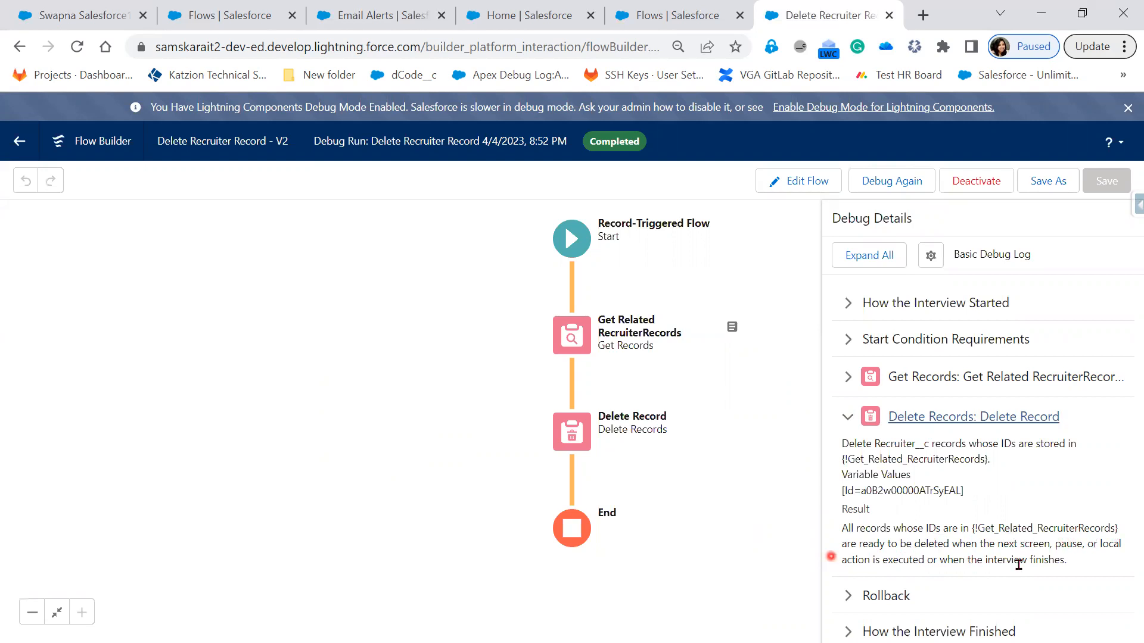
pyautogui.click(847, 595)
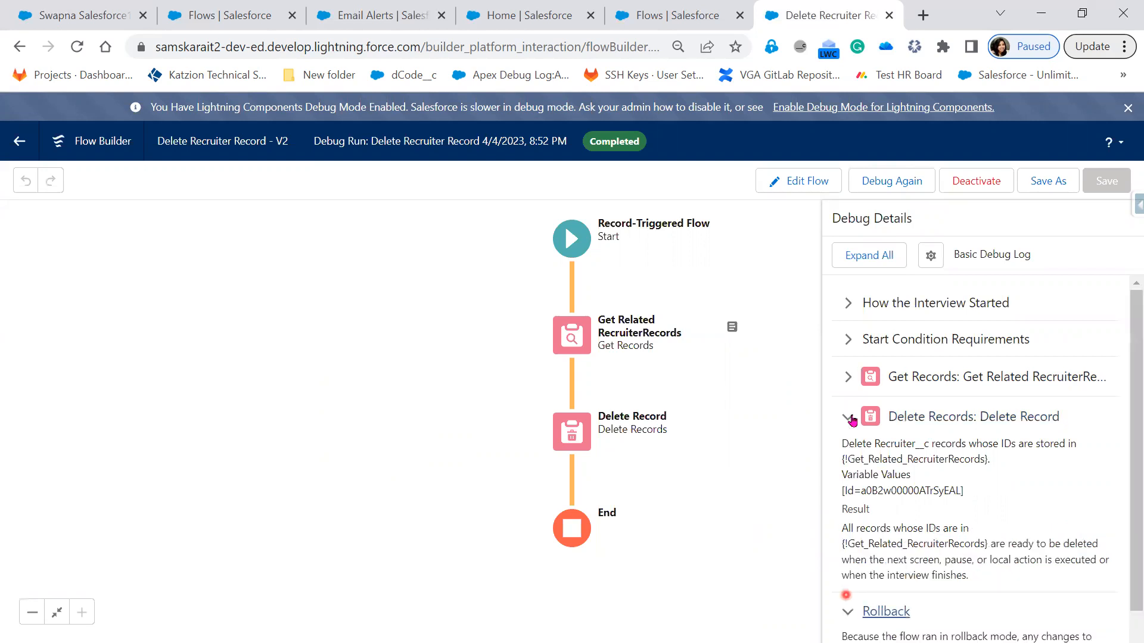
pyautogui.click(848, 415)
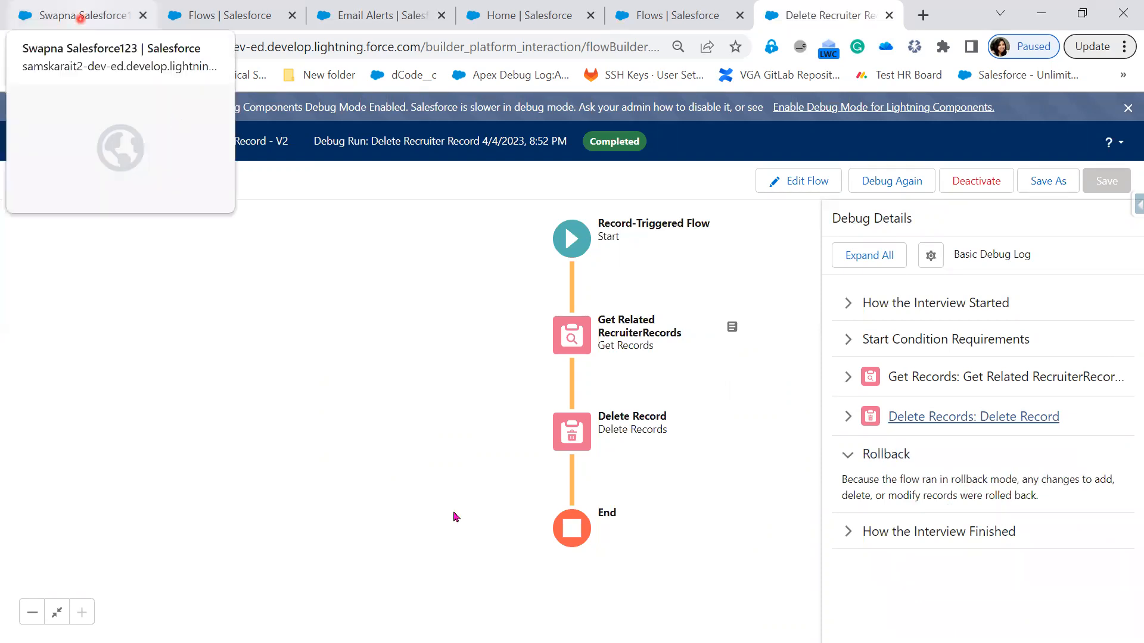
pyautogui.click(80, 16)
pyautogui.click(1091, 243)
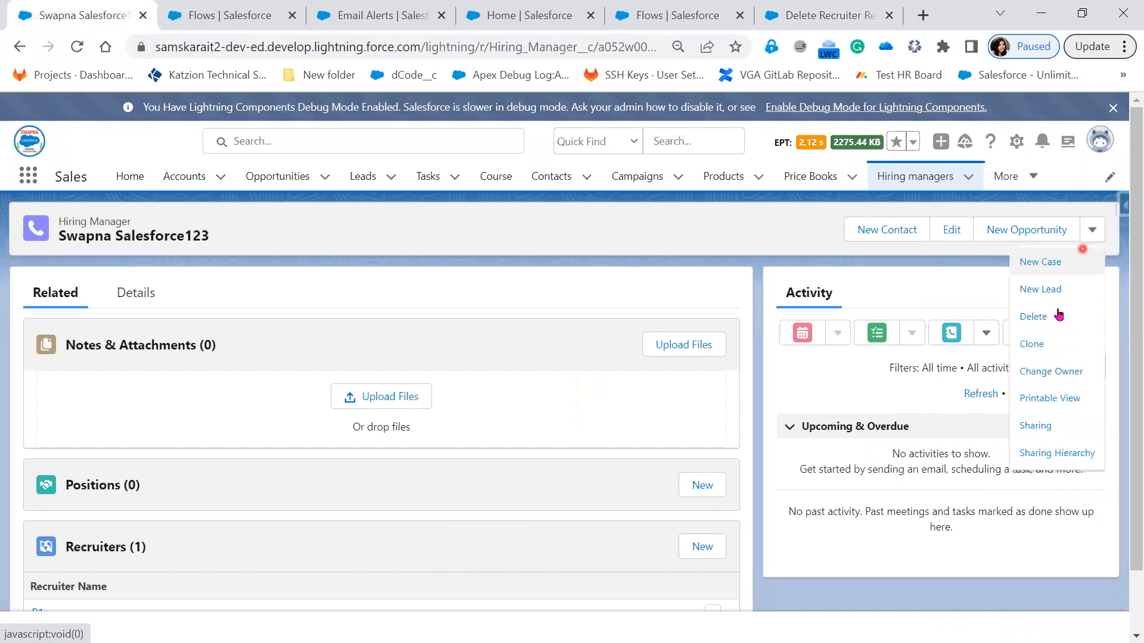
pyautogui.click(1054, 318)
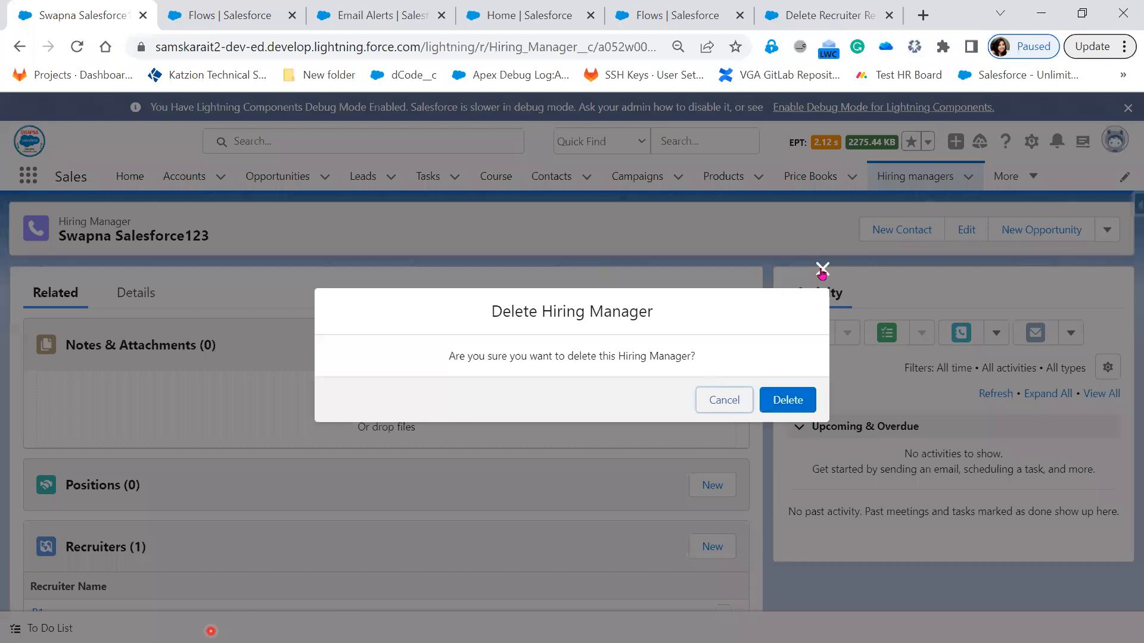
pyautogui.click(822, 269)
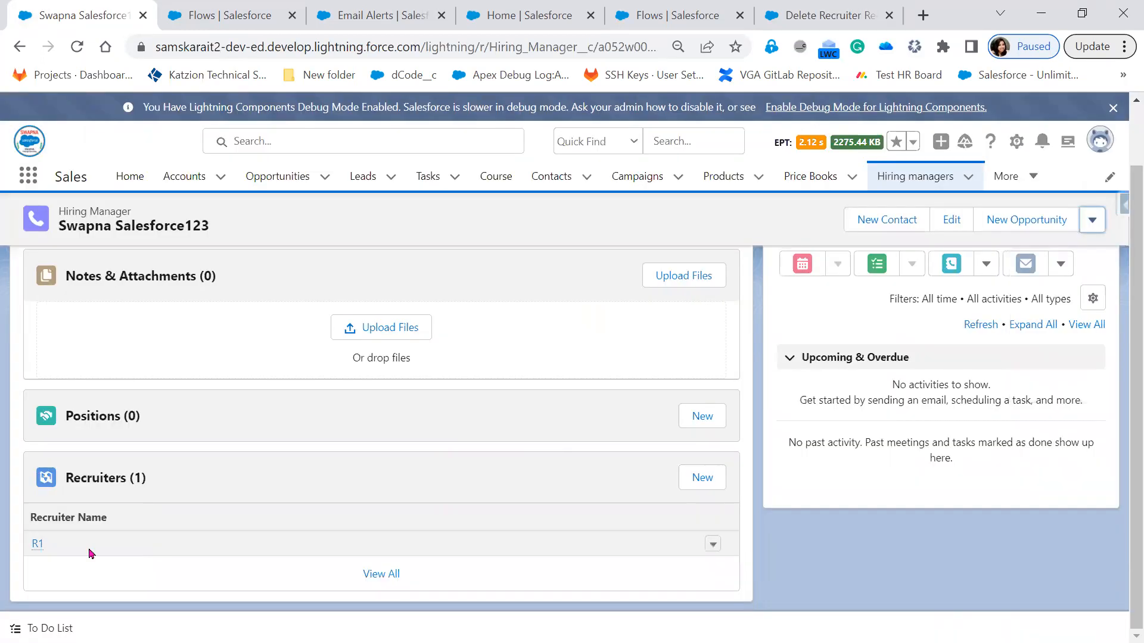
# Step: Delete the open Hiring Manager record that has the related Recruiter R1, and dismiss the notification
pyautogui.click(1103, 222)
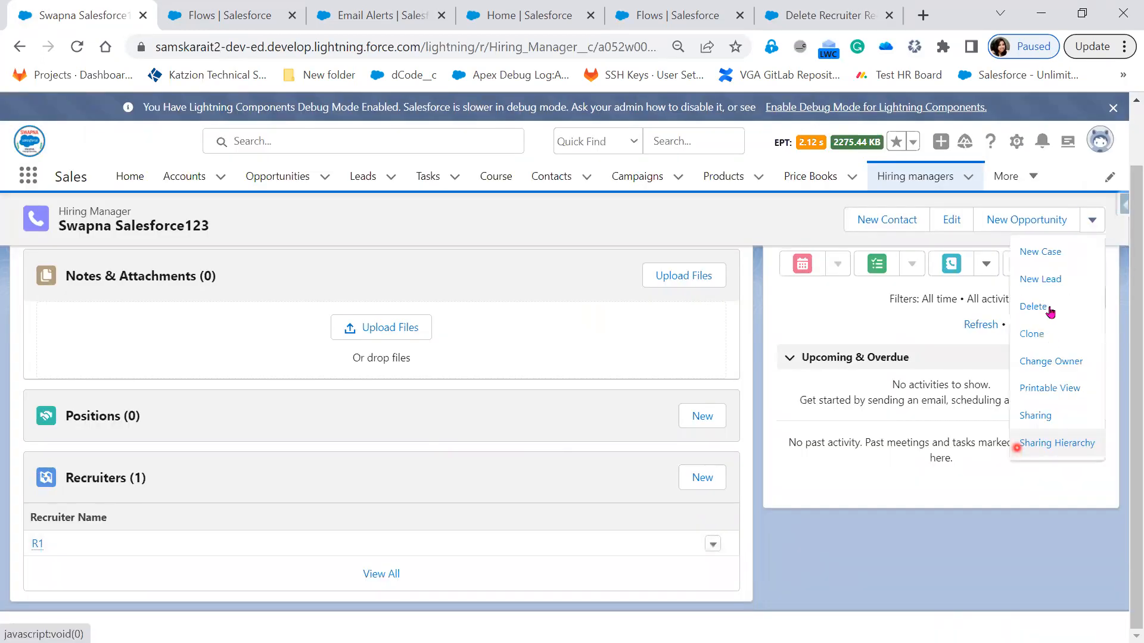
pyautogui.click(1049, 311)
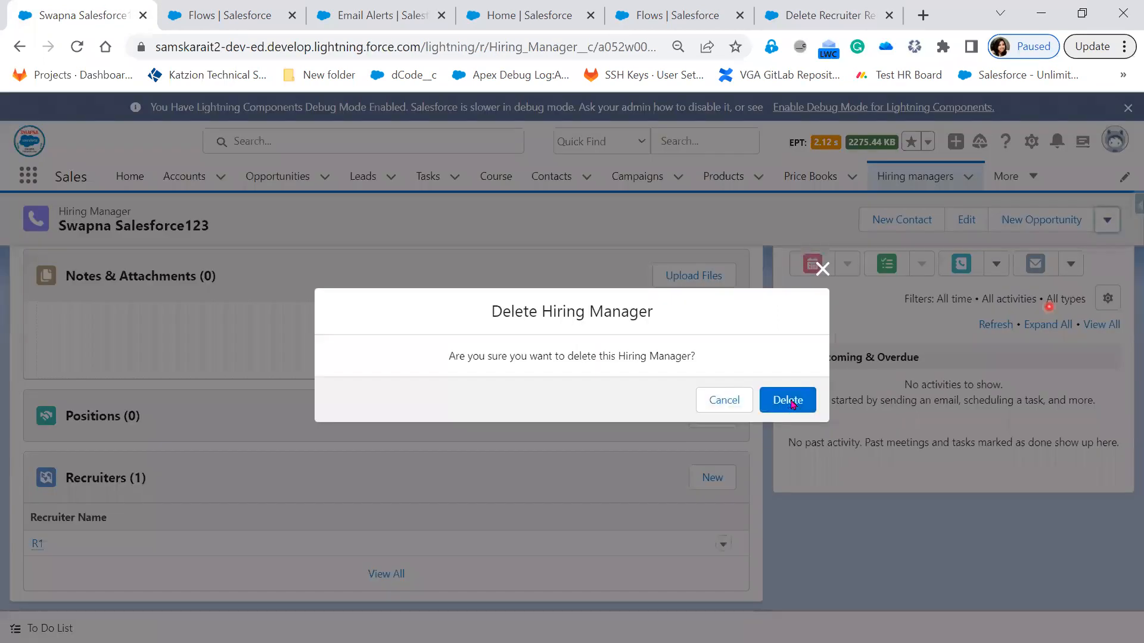
pyautogui.click(789, 400)
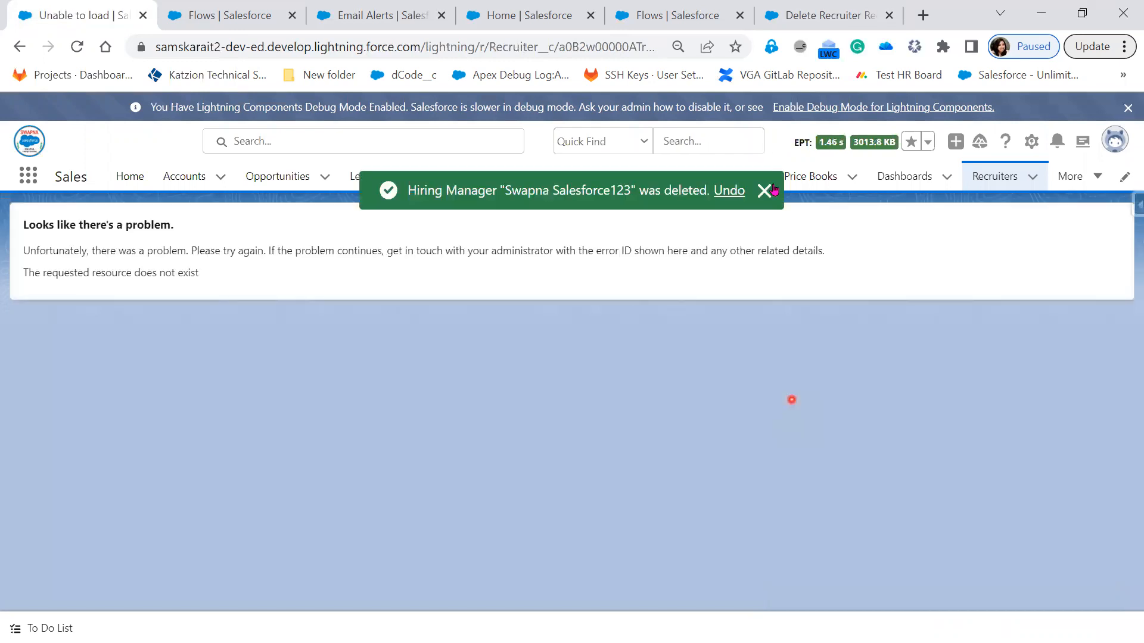
pyautogui.click(766, 192)
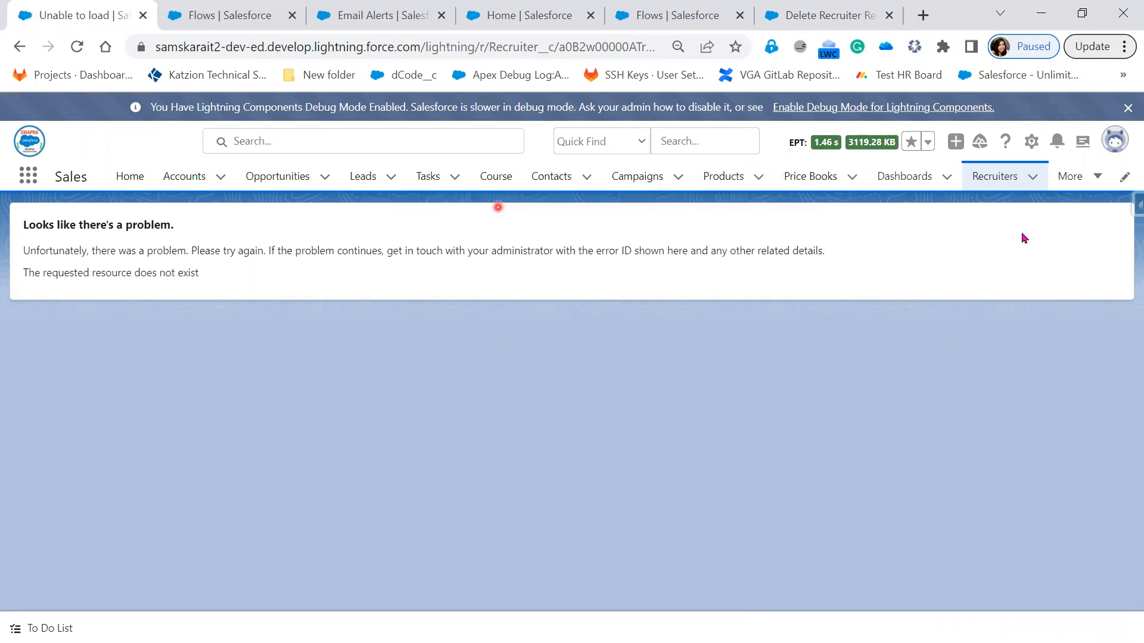
# Step: Check the recently viewed Recruiters list, and find and open the Recycle Bin to look for the deleted Recruiter and Hiring Manager records
pyautogui.click(1000, 185)
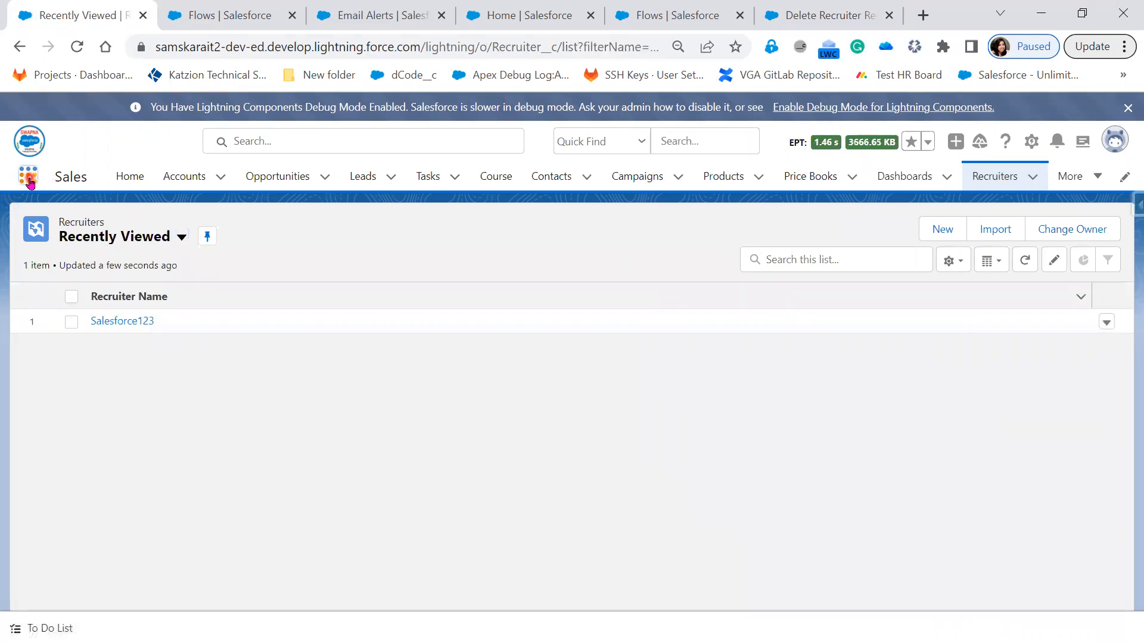
pyautogui.click(29, 178)
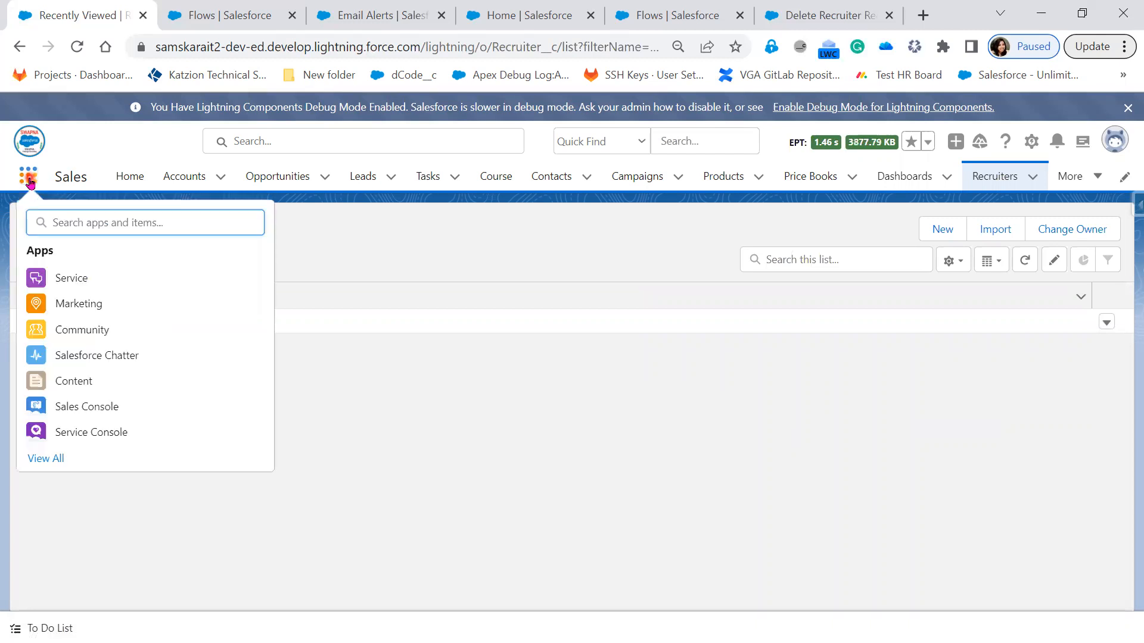
pyautogui.write('recy')
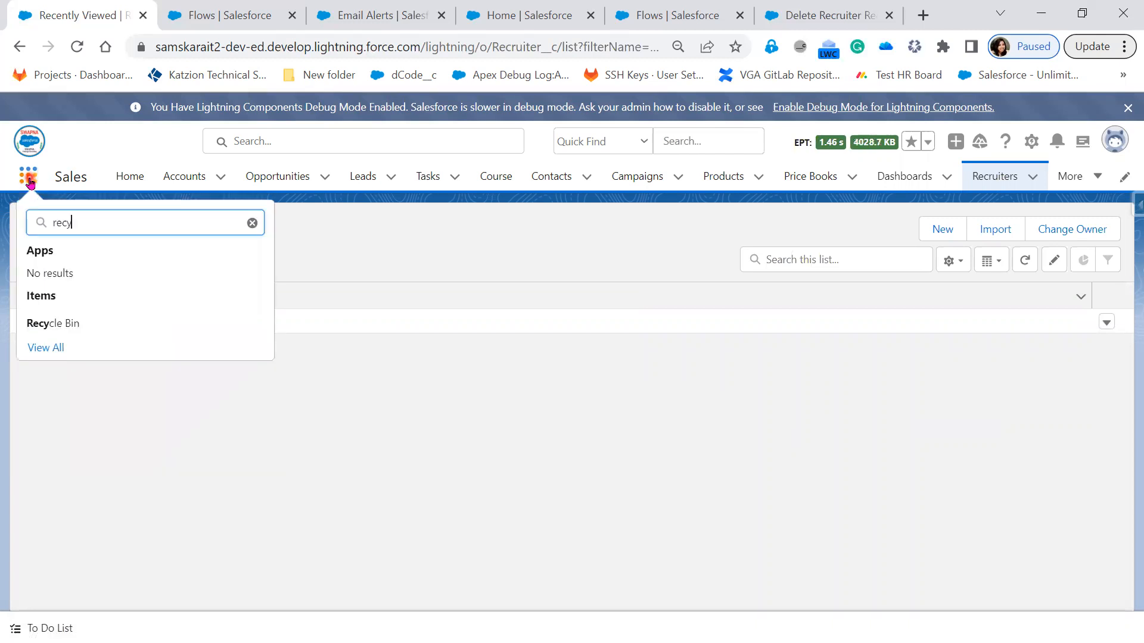
pyautogui.click(54, 324)
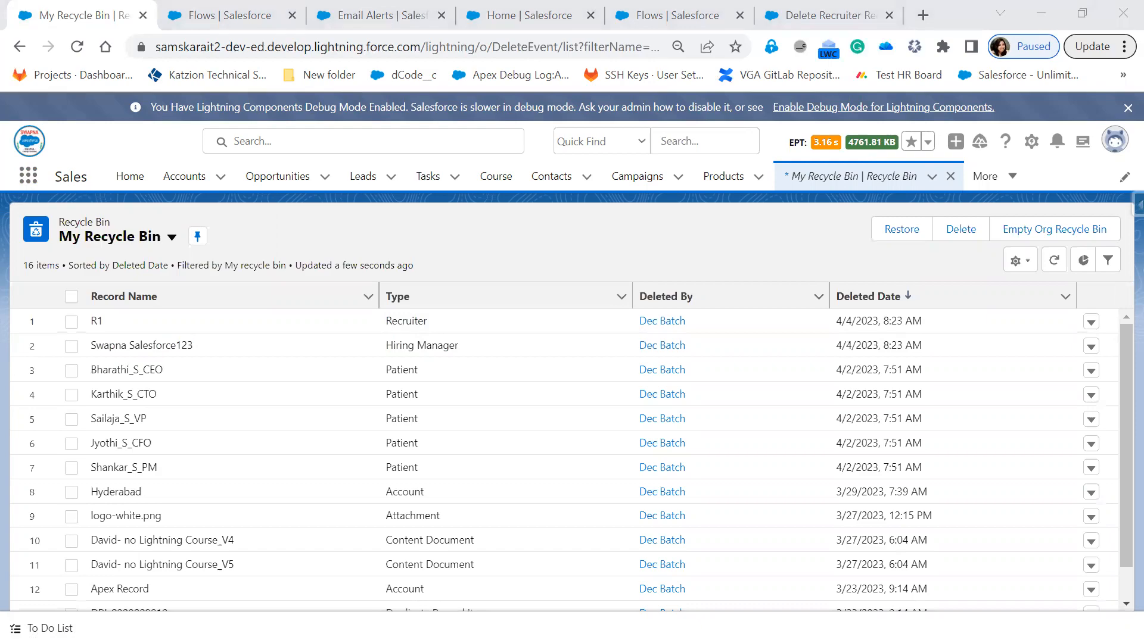
# Step: Switch to the PowerPoint slide show and go back to the use case slide about removing related Recruiter records with a flow
pyautogui.hotkey('alt', 'Tab')
pyautogui.click(645, 386)
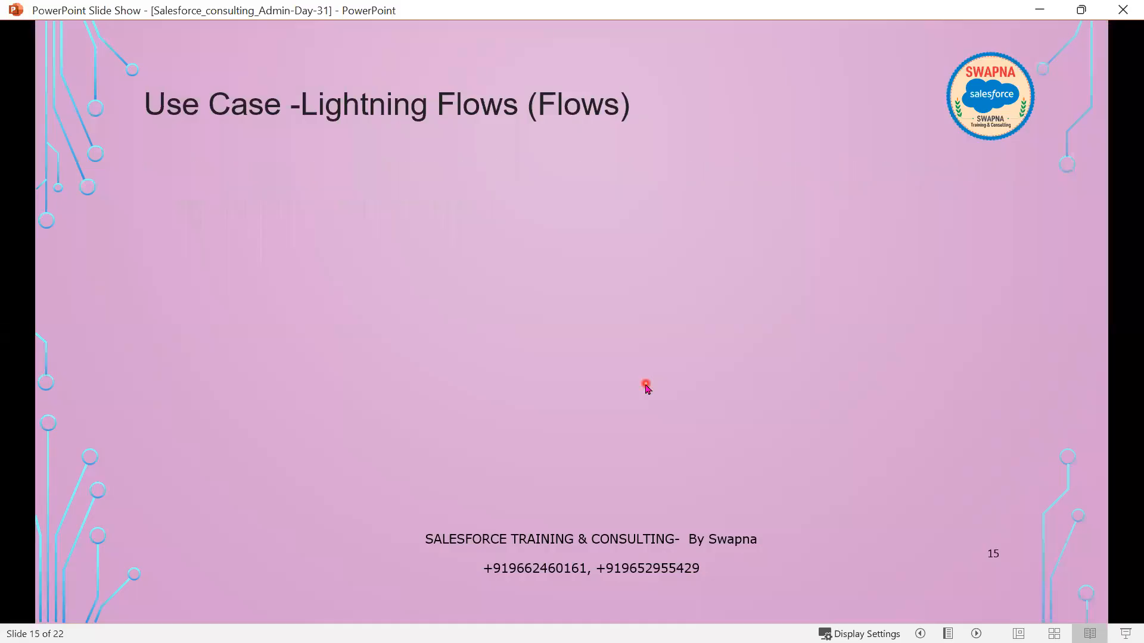
pyautogui.click(645, 385)
pyautogui.press('Left')
pyautogui.press('Left')
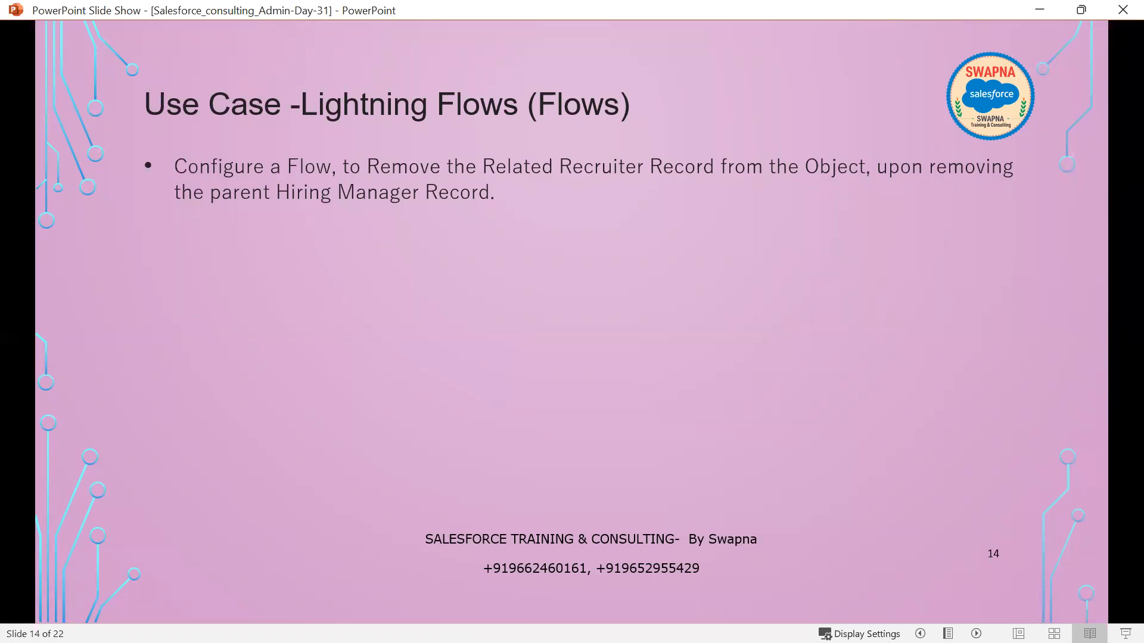
pyautogui.hotkey('alt', 'Tab')
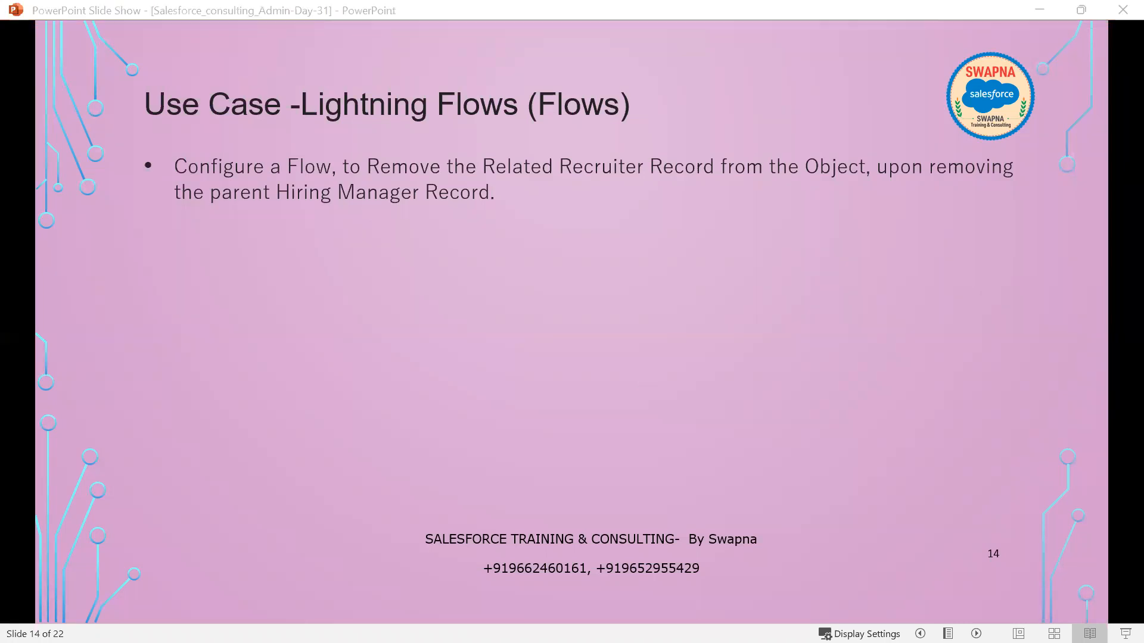
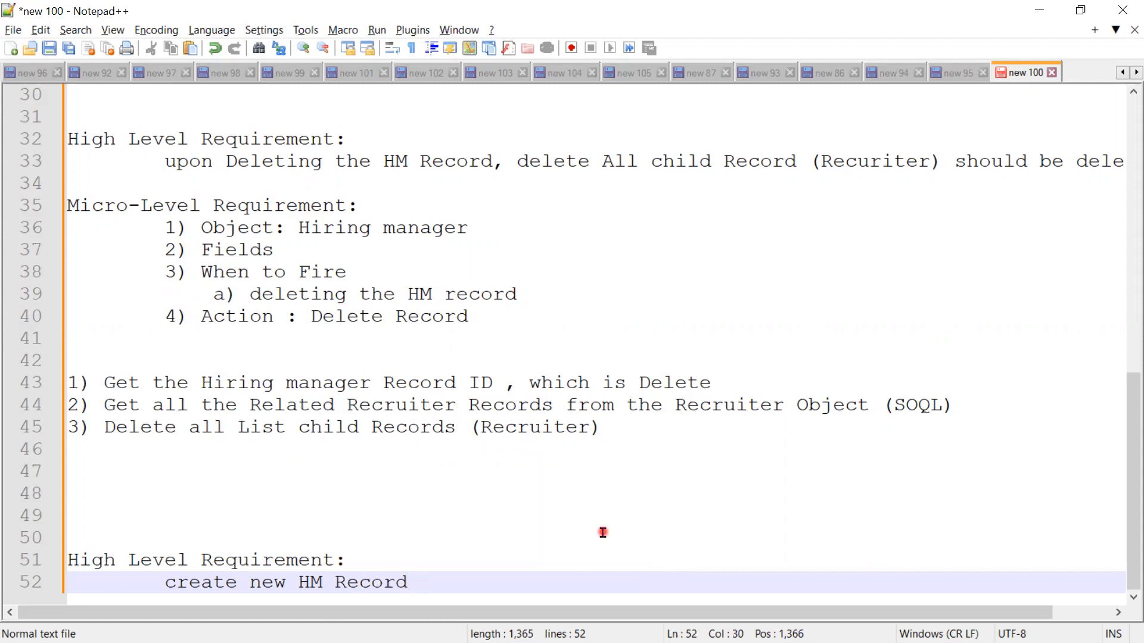
# Step: Append "(user input )" to the "create new HM Record" line under the last High Level Requirement heading
pyautogui.write('(us')
pyautogui.write('er in')
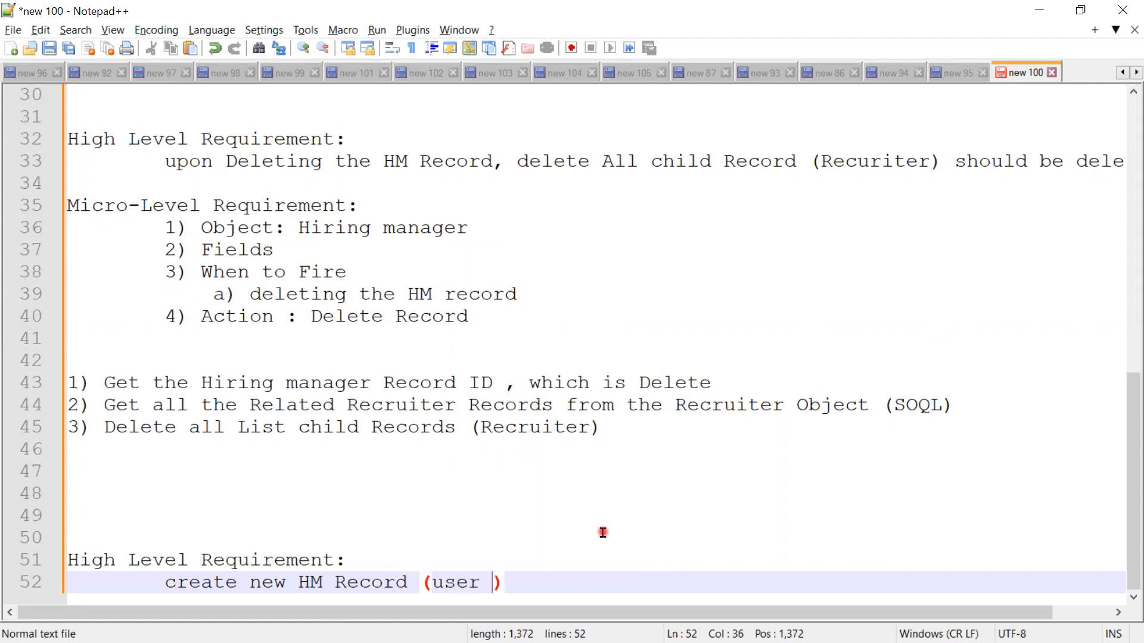
pyautogui.write('put')
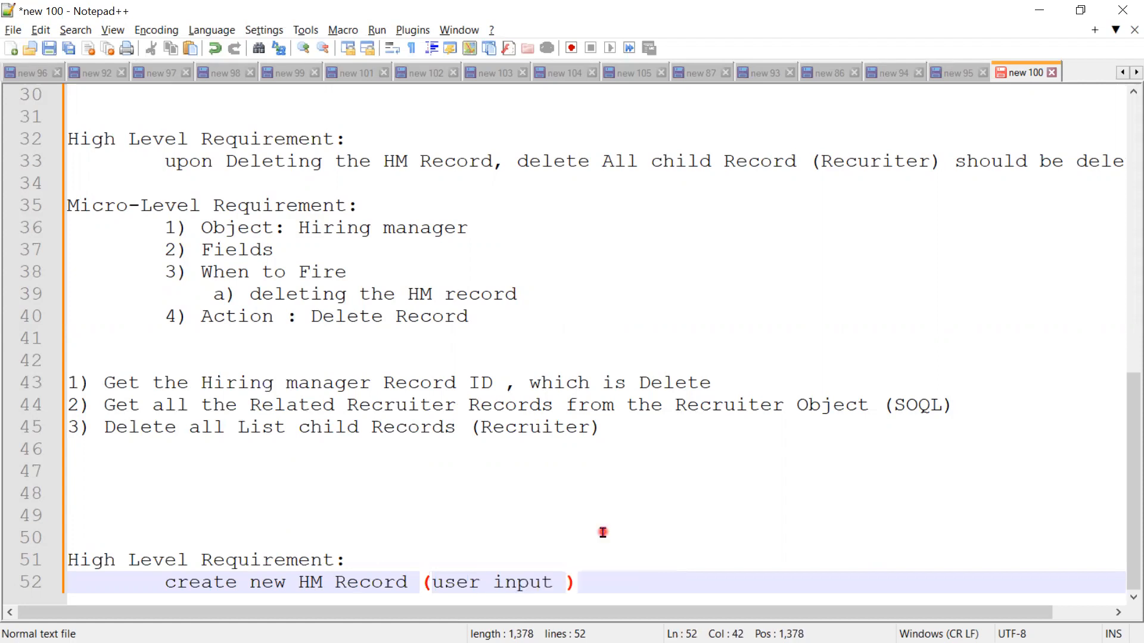
# Step: Add two new lines below "create new HM Record (user input )" and remove the indentation from the last one
pyautogui.click(596, 582)
pyautogui.press('Return')
pyautogui.press('Return')
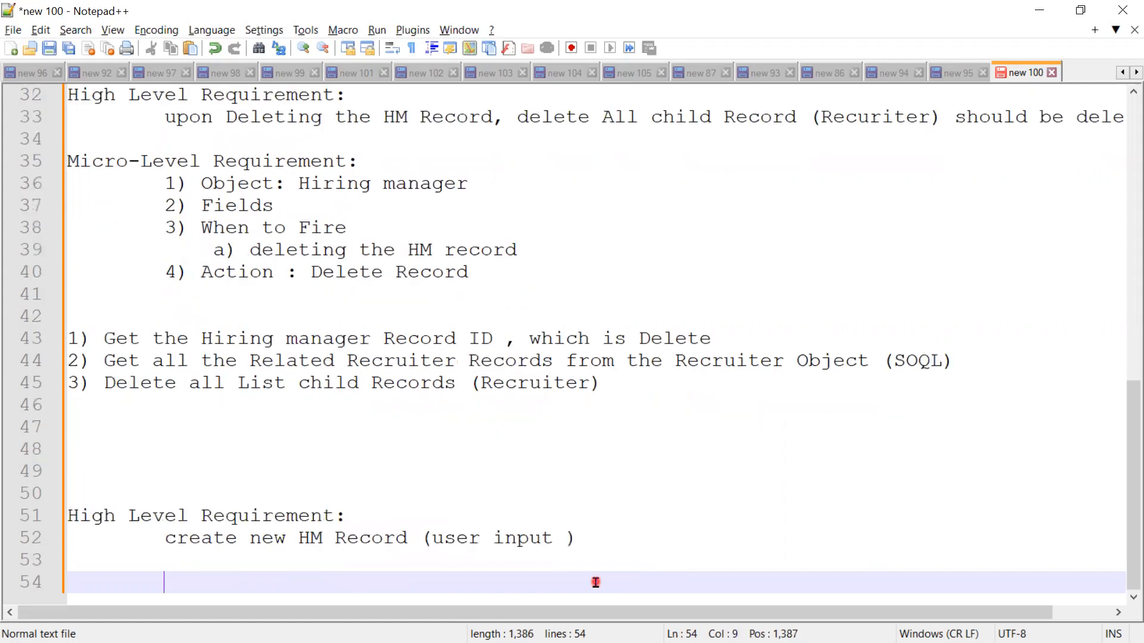
pyautogui.press('BackSpace')
pyautogui.press('BackSpace')
pyautogui.press('BackSpace')
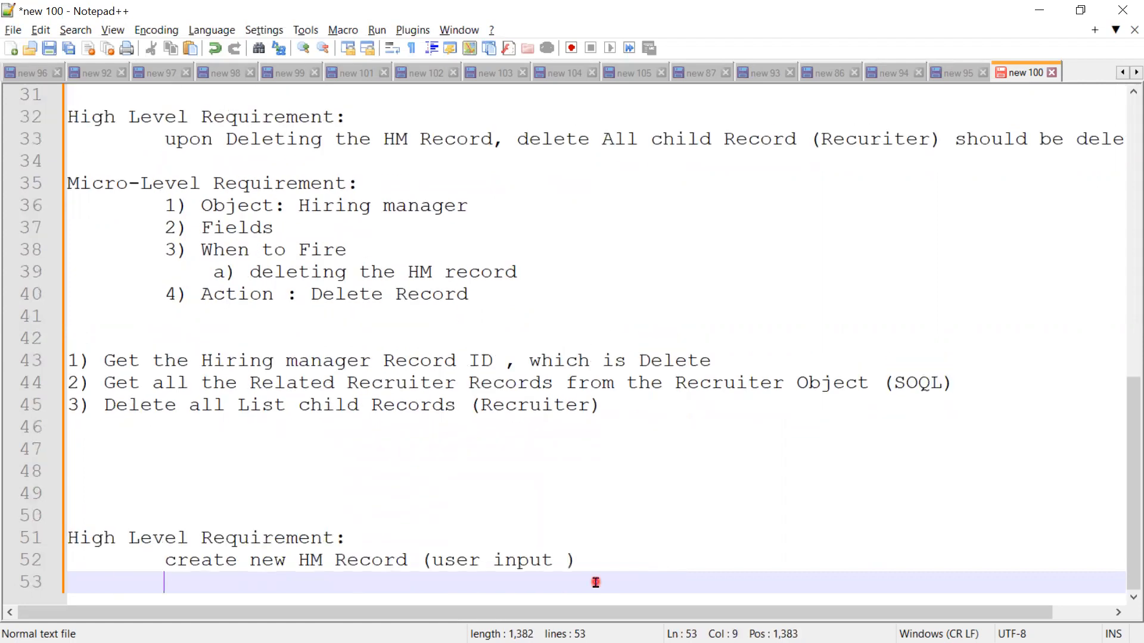
pyautogui.press('Return')
pyautogui.press('BackSpace')
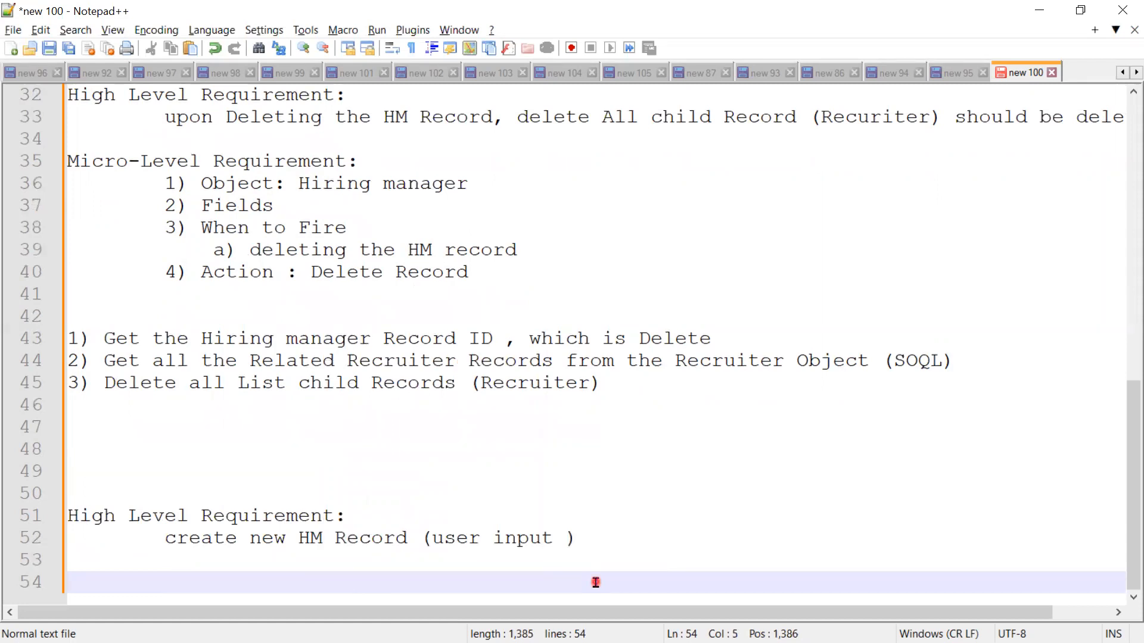
pyautogui.press('BackSpace')
# Step: Copy the whole Micro-Level Requirement block from lines 35 to 40 and paste it at line 54
pyautogui.moveTo(514, 282); pyautogui.dragTo(51, 168)
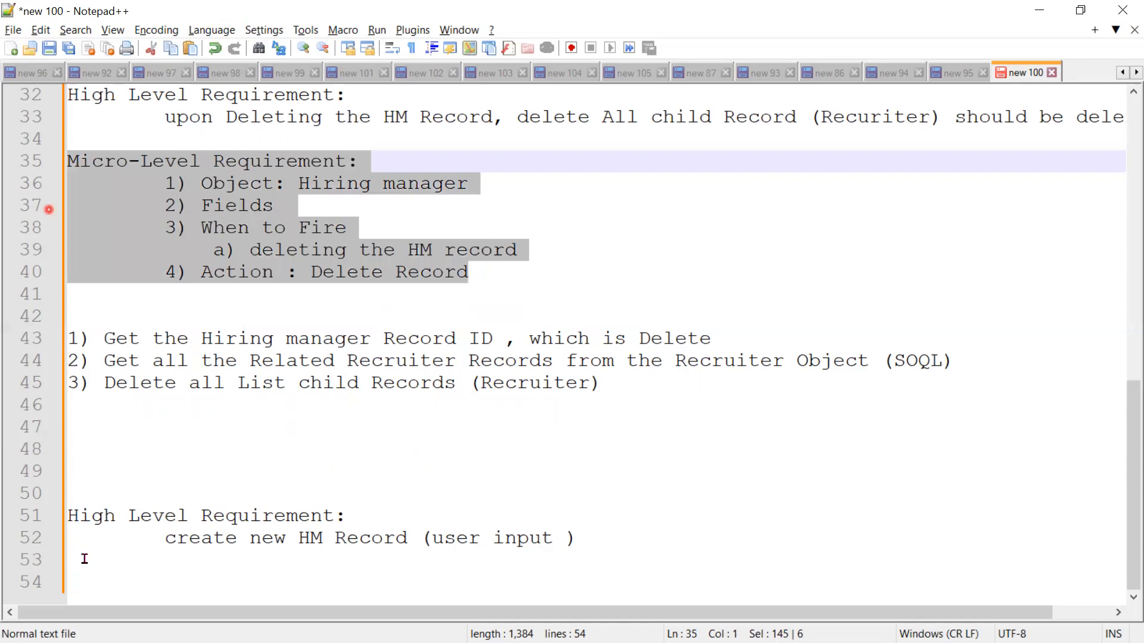
pyautogui.hotkey('ctrl', 'c')
pyautogui.click(79, 584)
pyautogui.hotkey('ctrl', 'v')
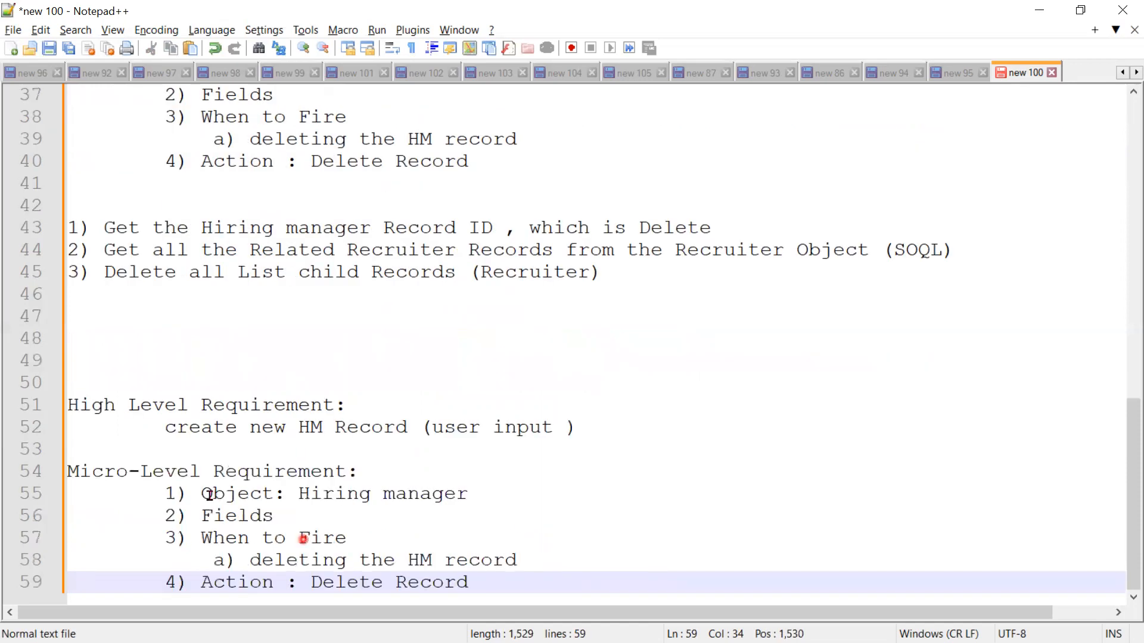
# Step: Clear the text of items 1 to 4 and sub-item a) in the pasted block, keeping the numbers 1) to 4)
pyautogui.click(201, 494)
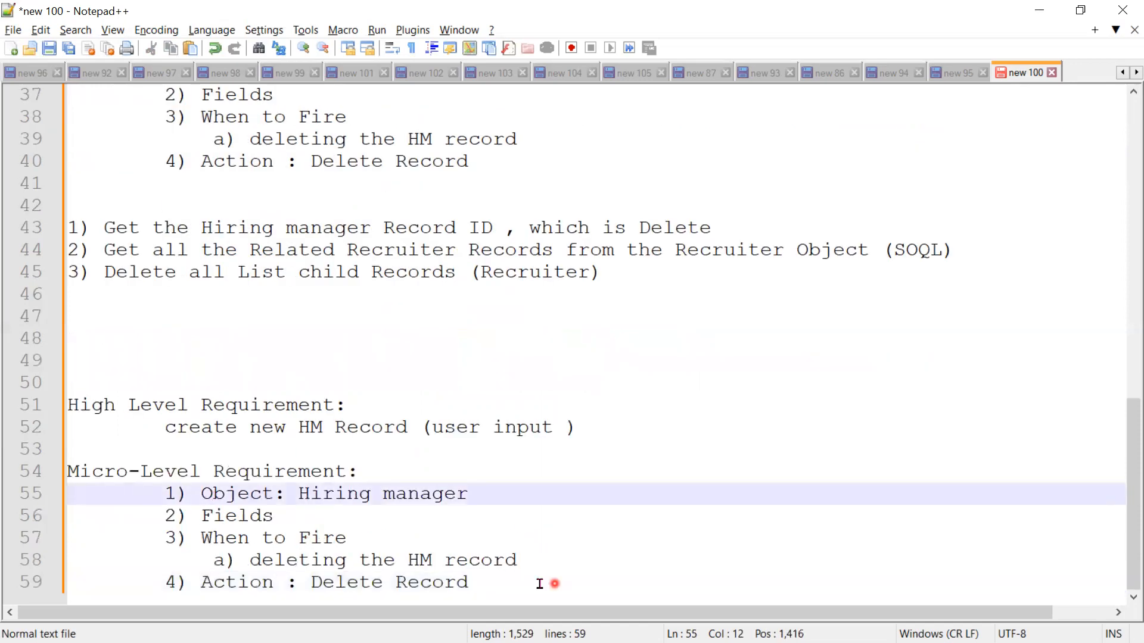
pyautogui.moveTo(486, 496); pyautogui.dragTo(201, 494)
pyautogui.press('Delete')
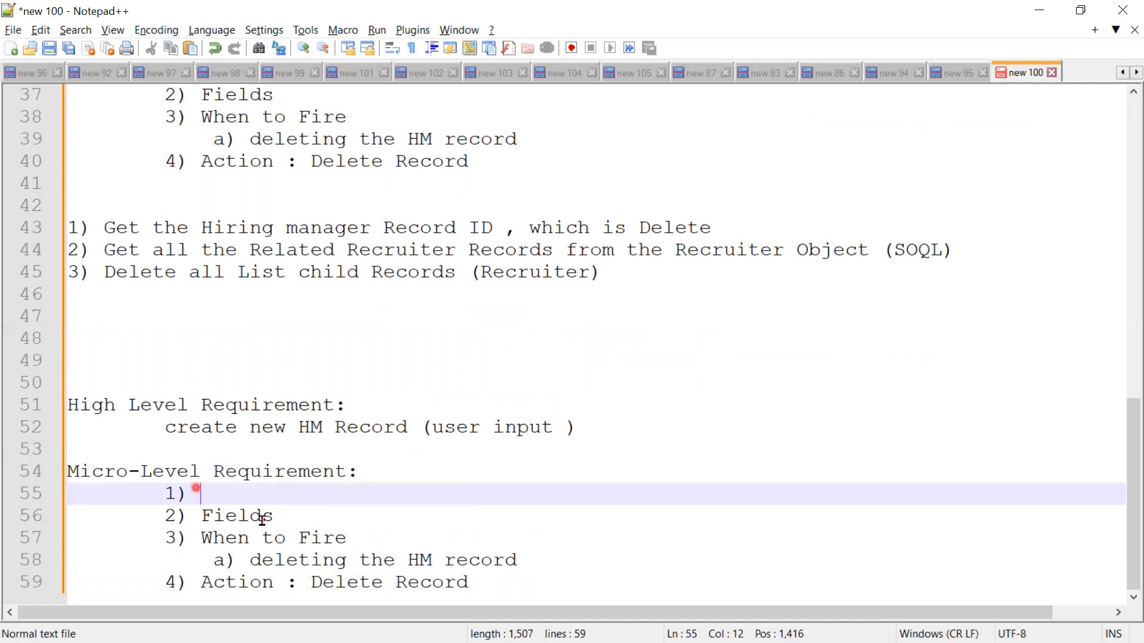
pyautogui.moveTo(280, 517); pyautogui.dragTo(202, 517)
pyautogui.press('Delete')
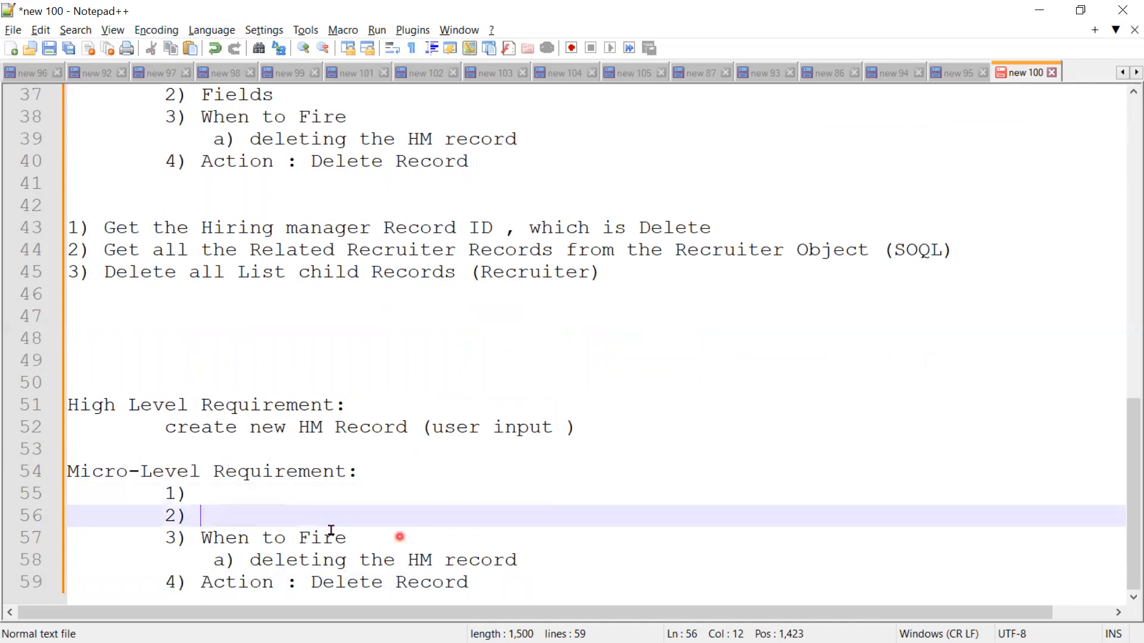
pyautogui.moveTo(400, 536); pyautogui.dragTo(201, 538)
pyautogui.press('Delete')
pyautogui.click(535, 564)
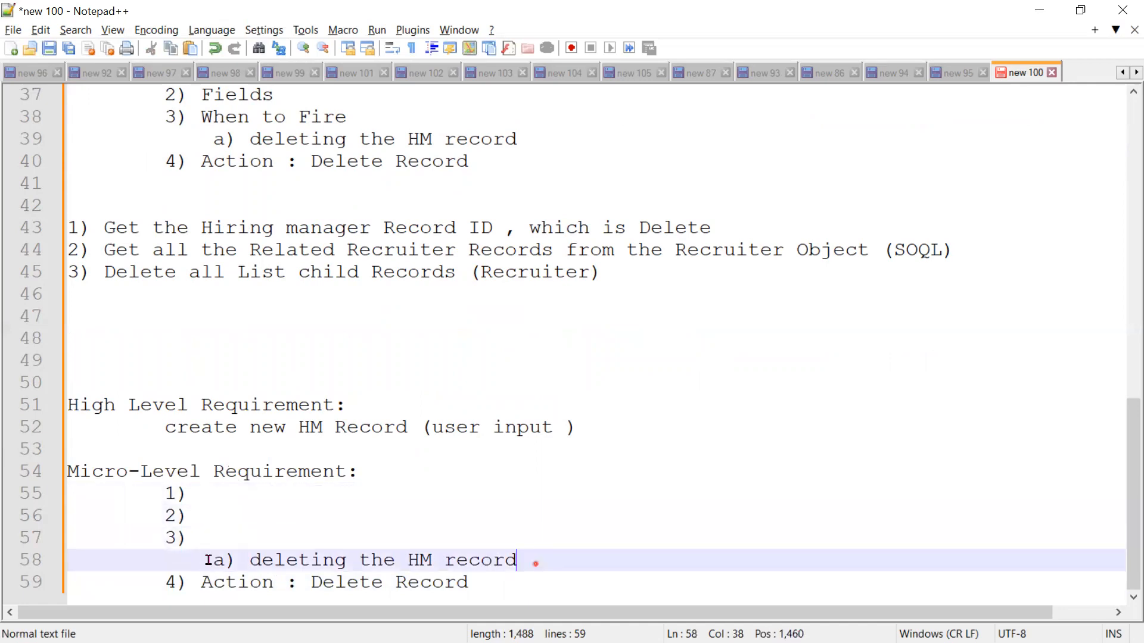
pyautogui.press('Delete')
pyautogui.moveTo(475, 582); pyautogui.dragTo(192, 583)
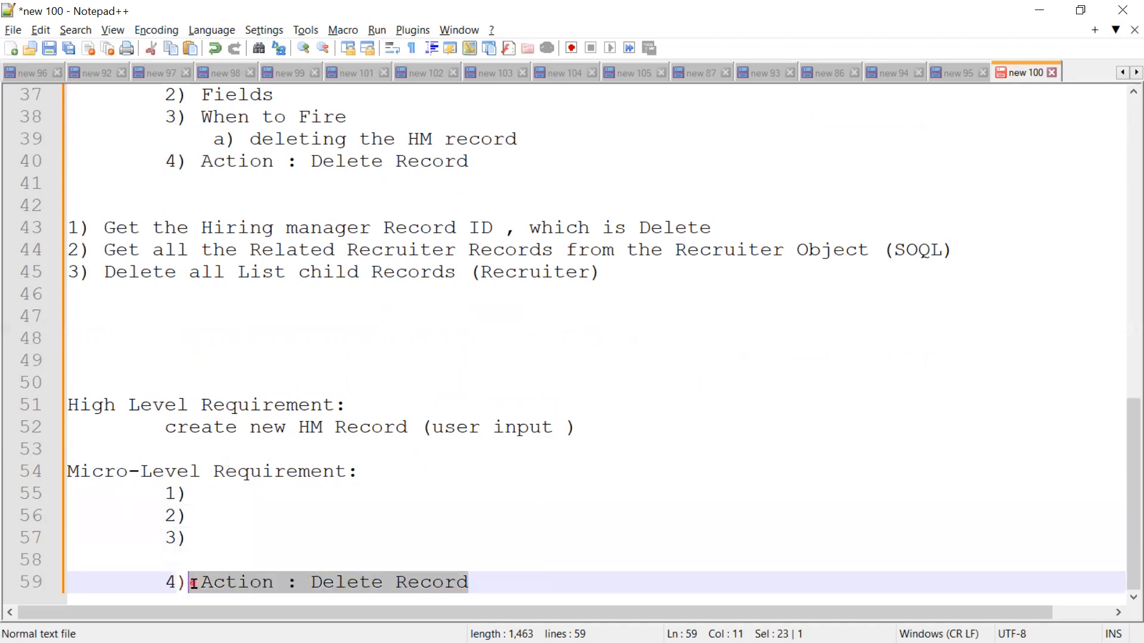
pyautogui.press('Delete')
# Step: Enter "UI (Name, Location, Phone, Email, Designation)" as item 1 of the new Micro-Level Requirement
pyautogui.click(216, 490)
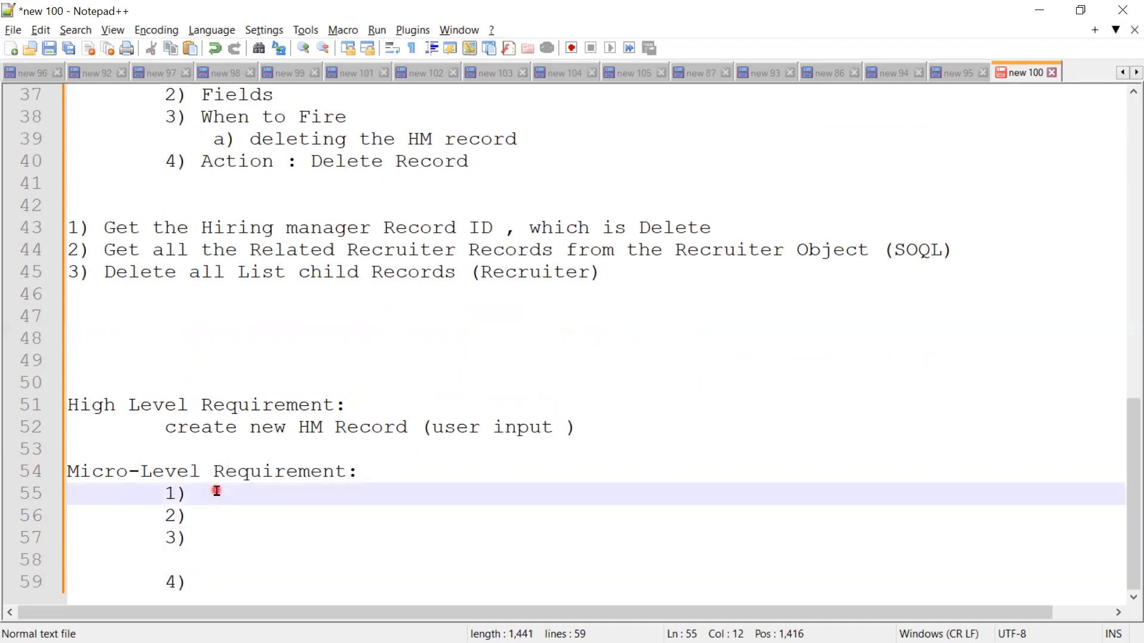
pyautogui.write('UI (Nam')
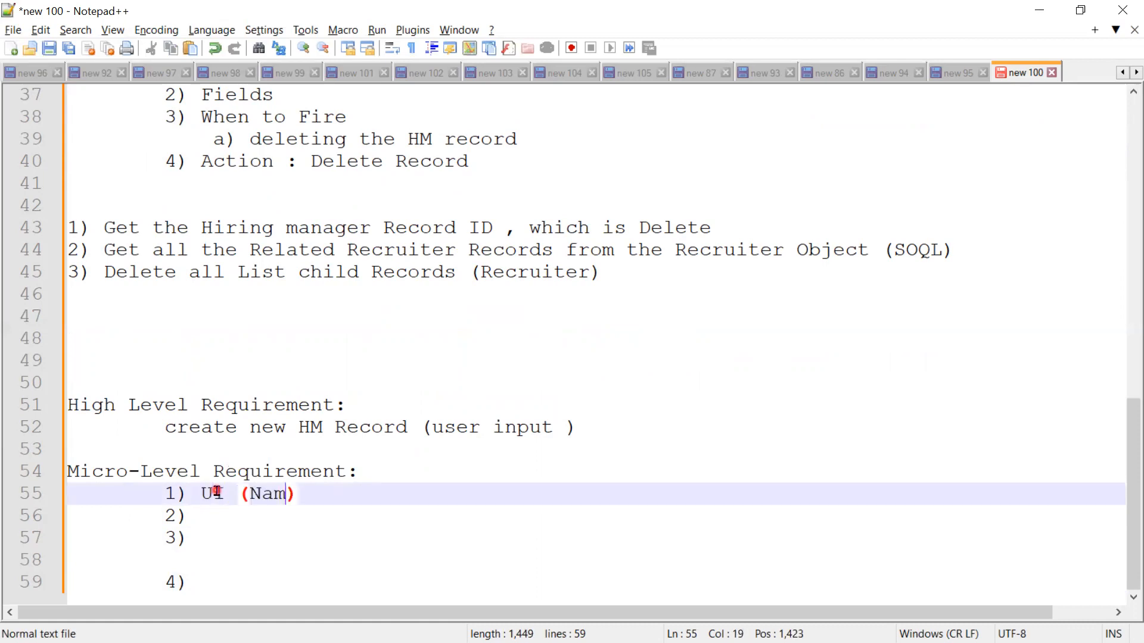
pyautogui.write('e, Locatio')
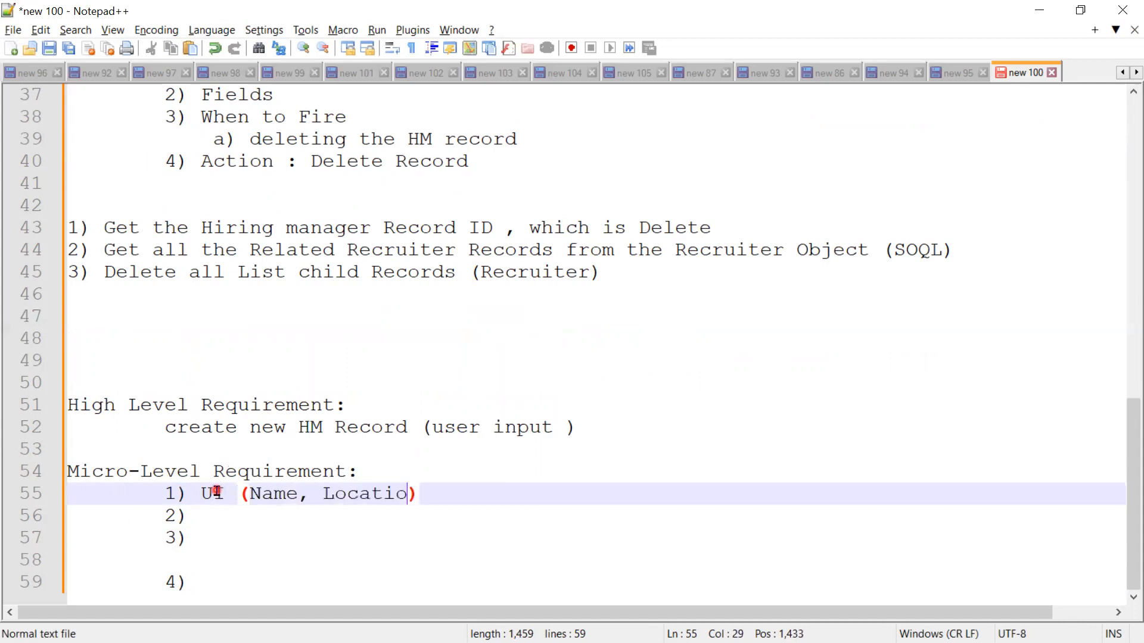
pyautogui.write('n, Pho')
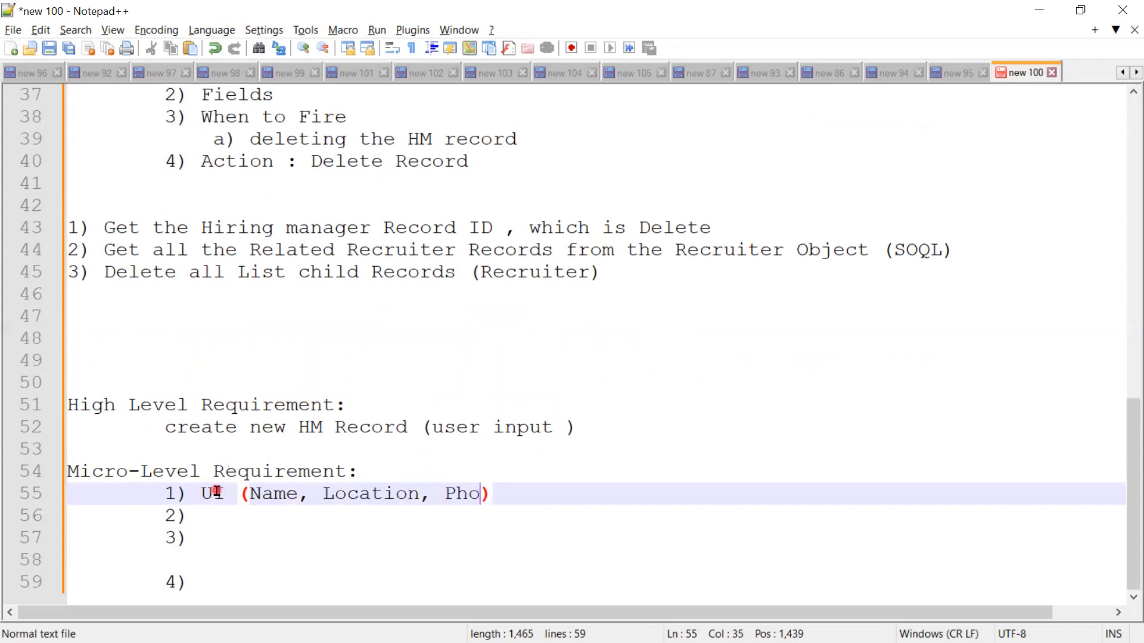
pyautogui.write('ne, E')
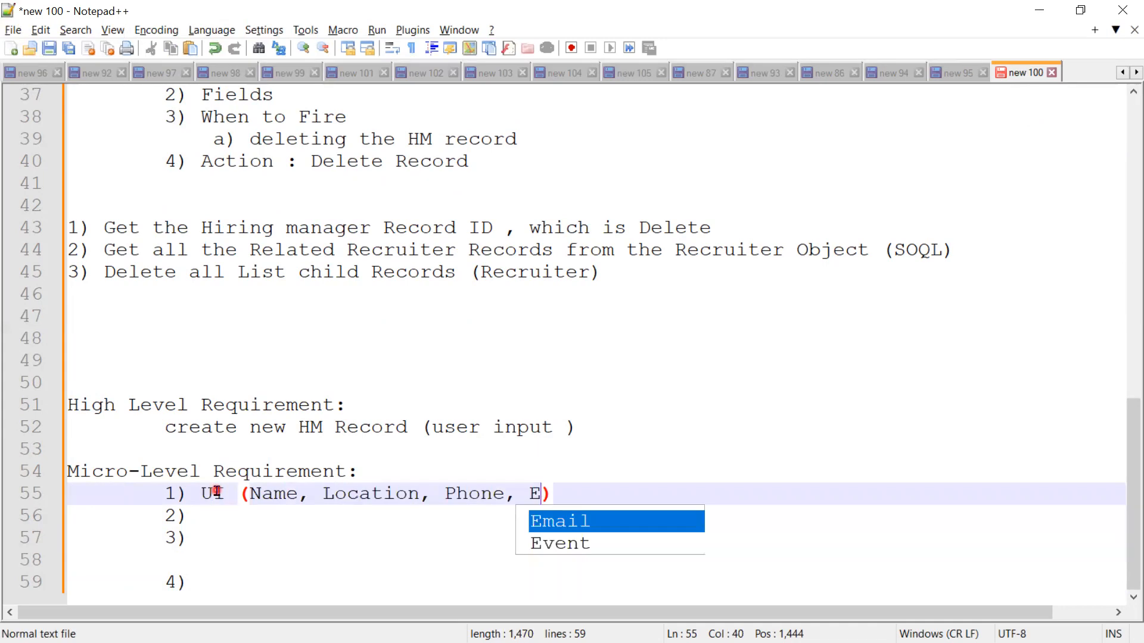
pyautogui.write('mia')
pyautogui.press('BackSpace')
pyautogui.press('BackSpace')
pyautogui.write('a')
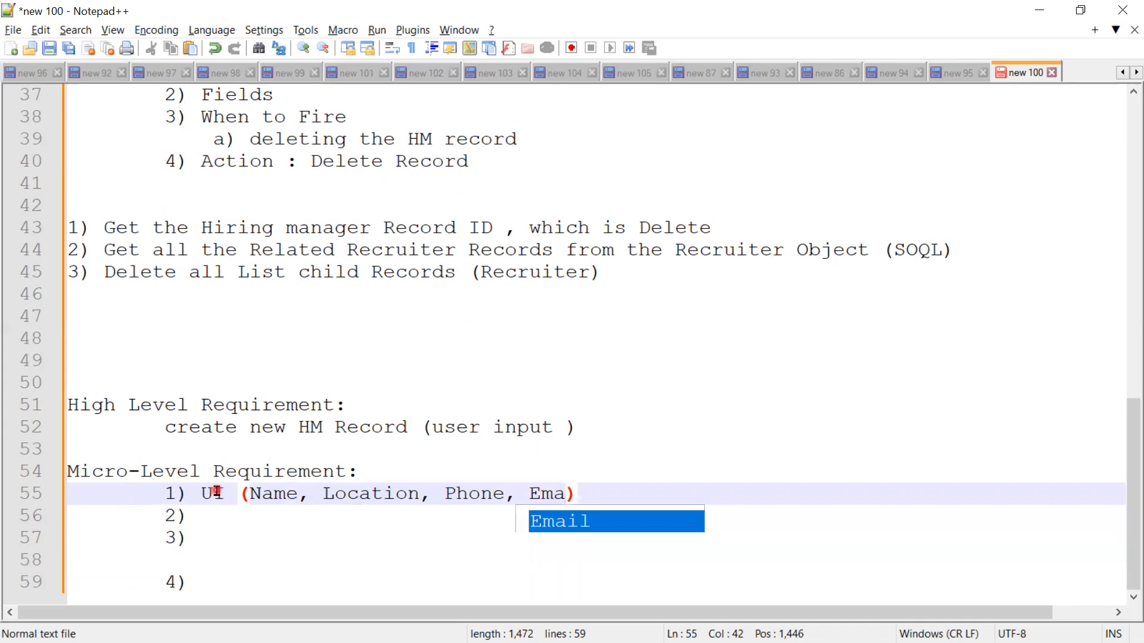
pyautogui.write('il, Desi')
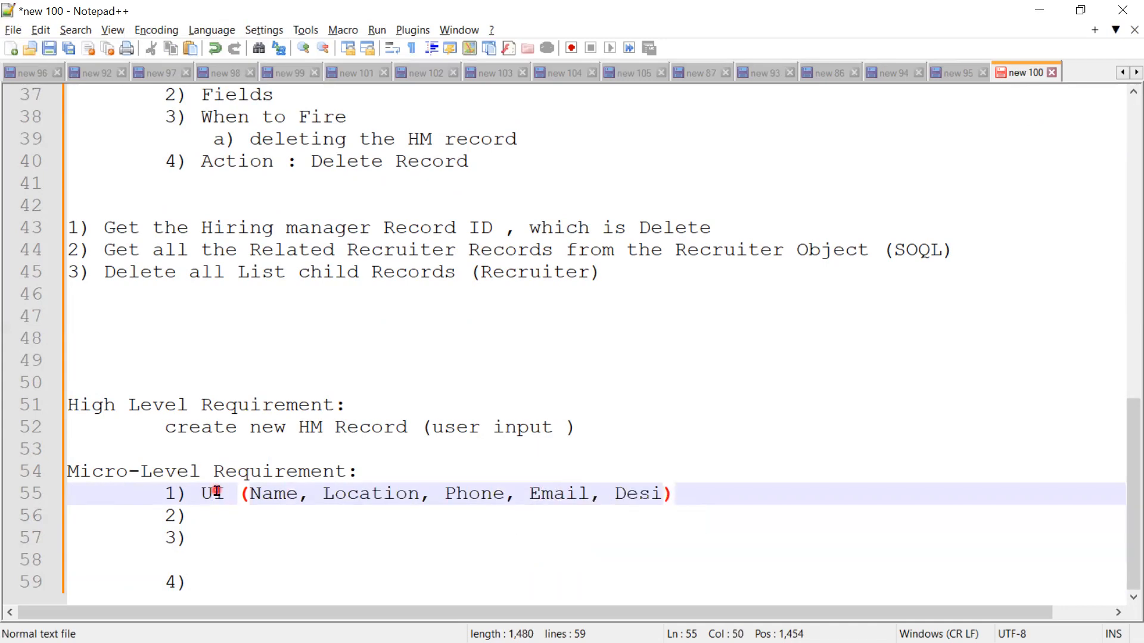
pyautogui.write('gnatio')
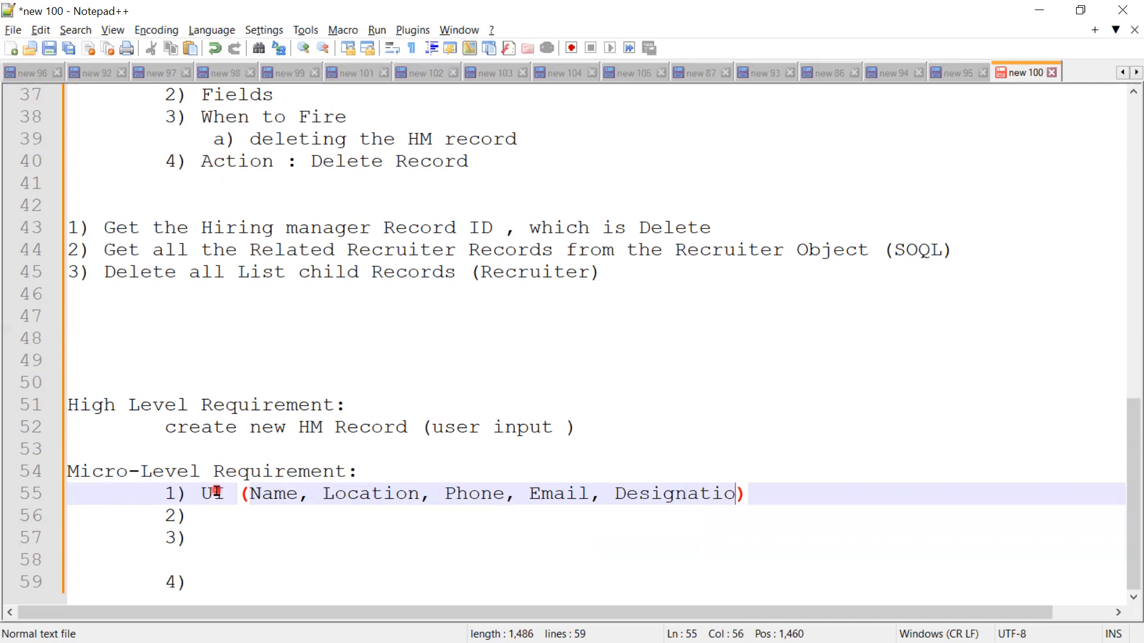
pyautogui.write('n')
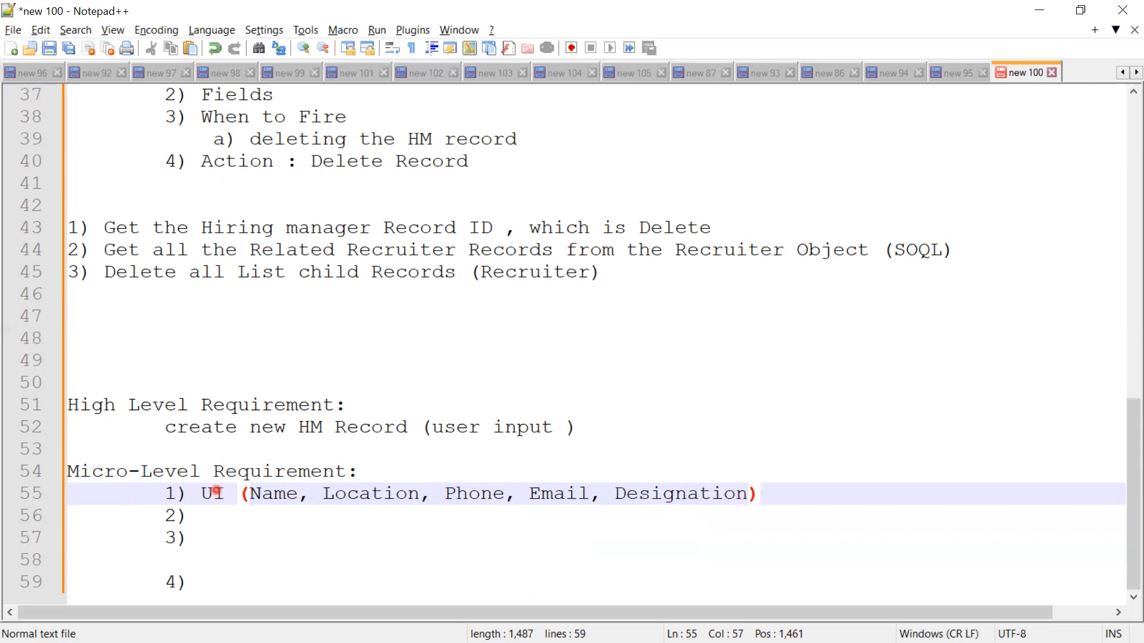
pyautogui.hotkey('alt', 'Tab')
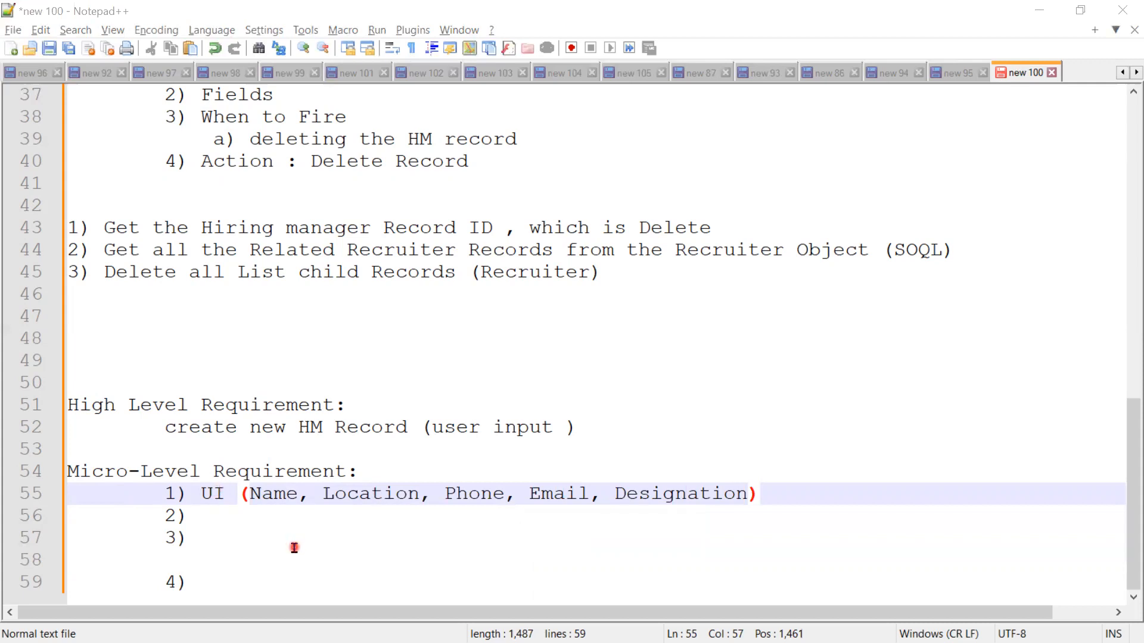
# Step: Enter "Object : Hiring Manager" as item 2 of the new Micro-Level Requirement
pyautogui.click(210, 517)
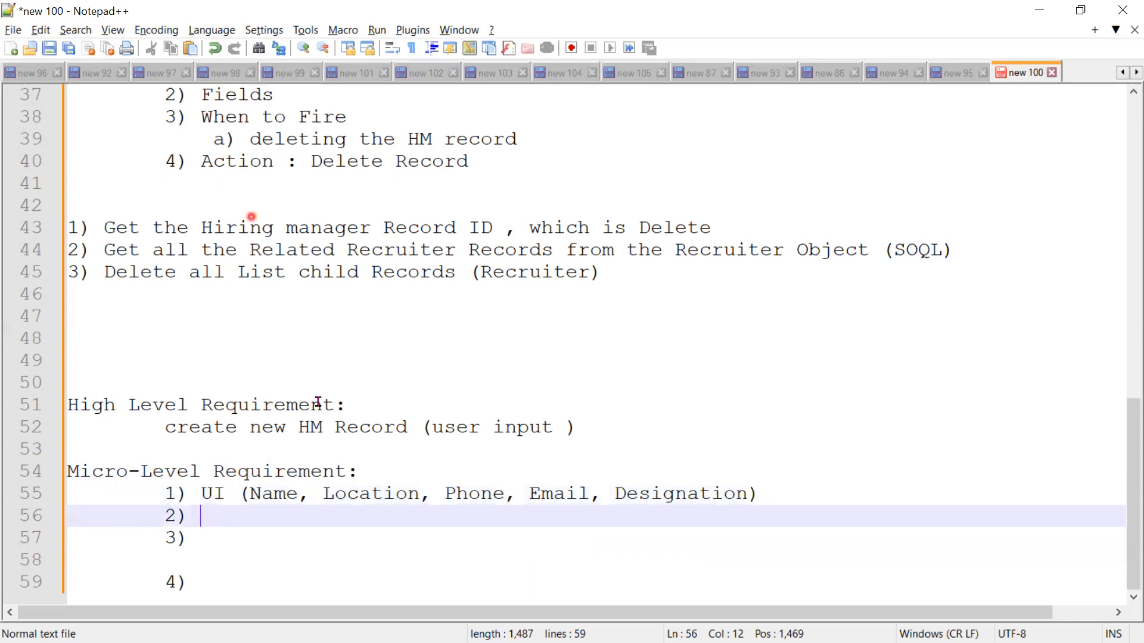
pyautogui.write('O')
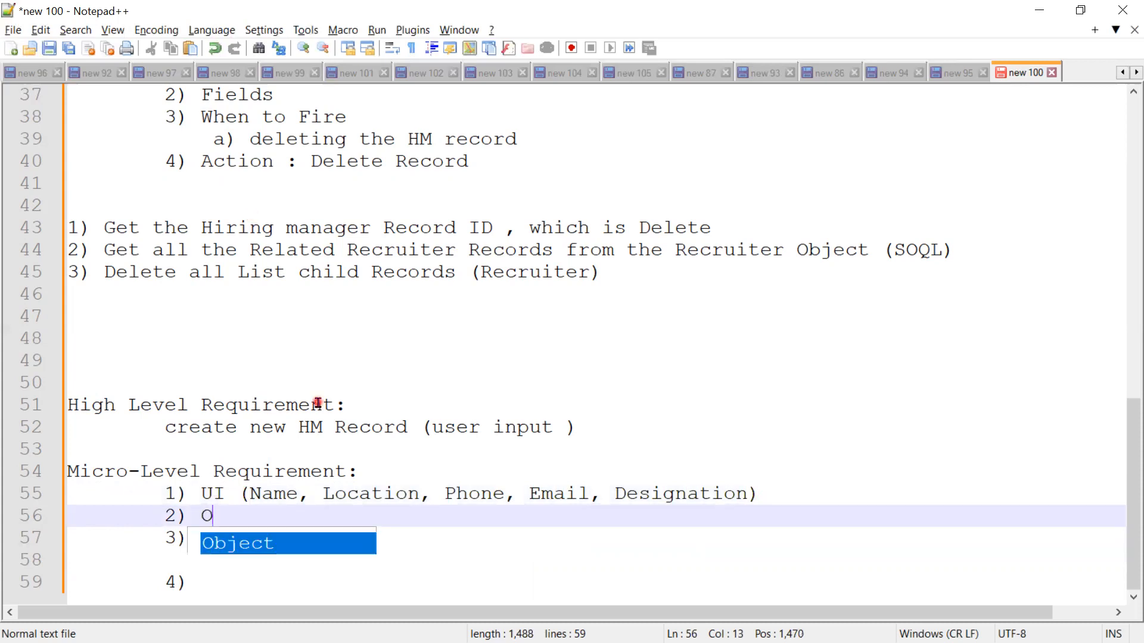
pyautogui.write('bject : ')
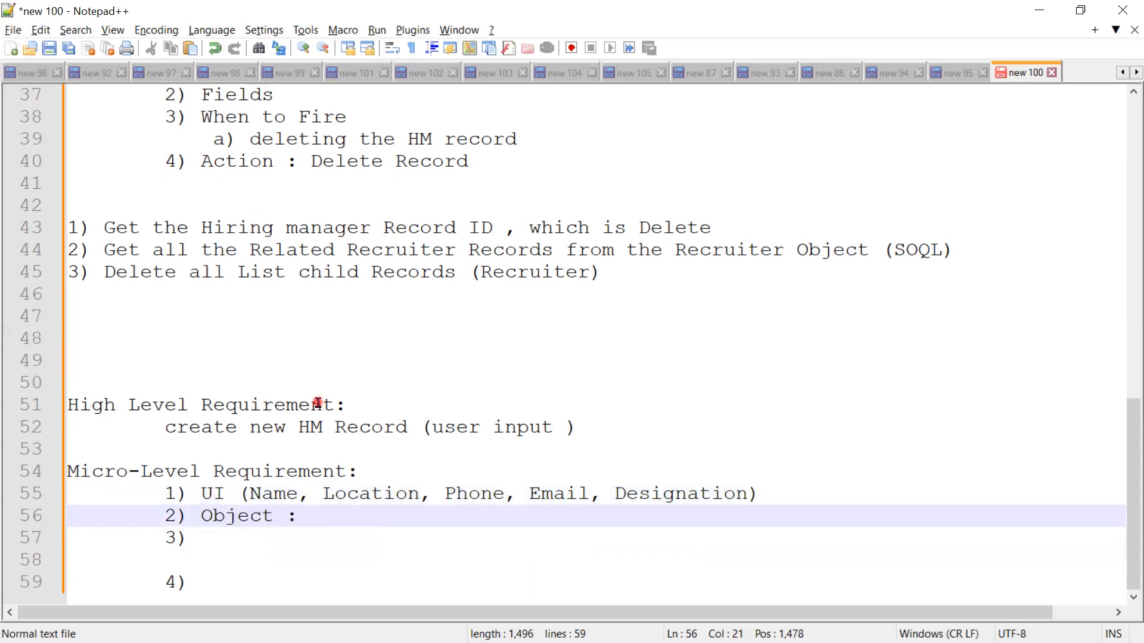
pyautogui.write('Hir')
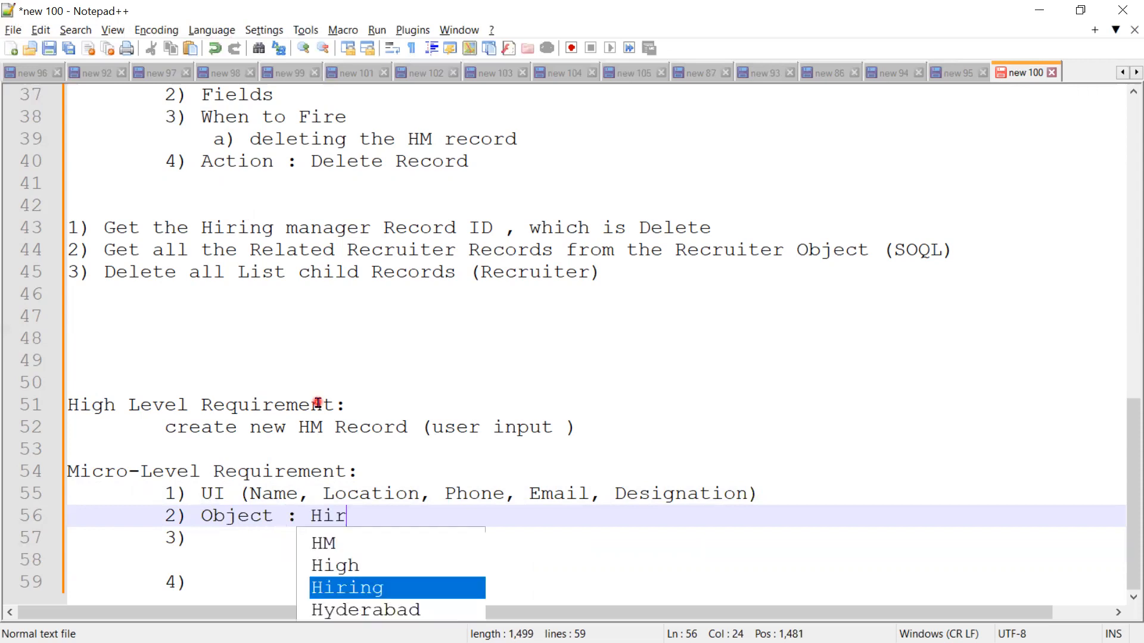
pyautogui.write('ing Mana')
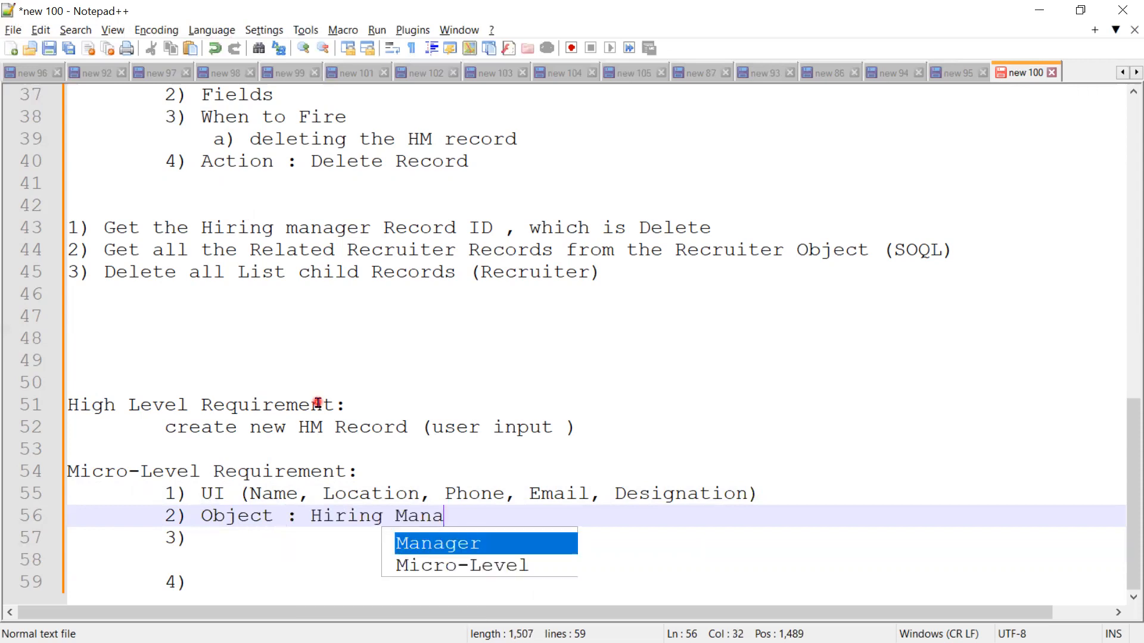
pyautogui.write('ger')
pyautogui.hotkey('alt', 'Tab')
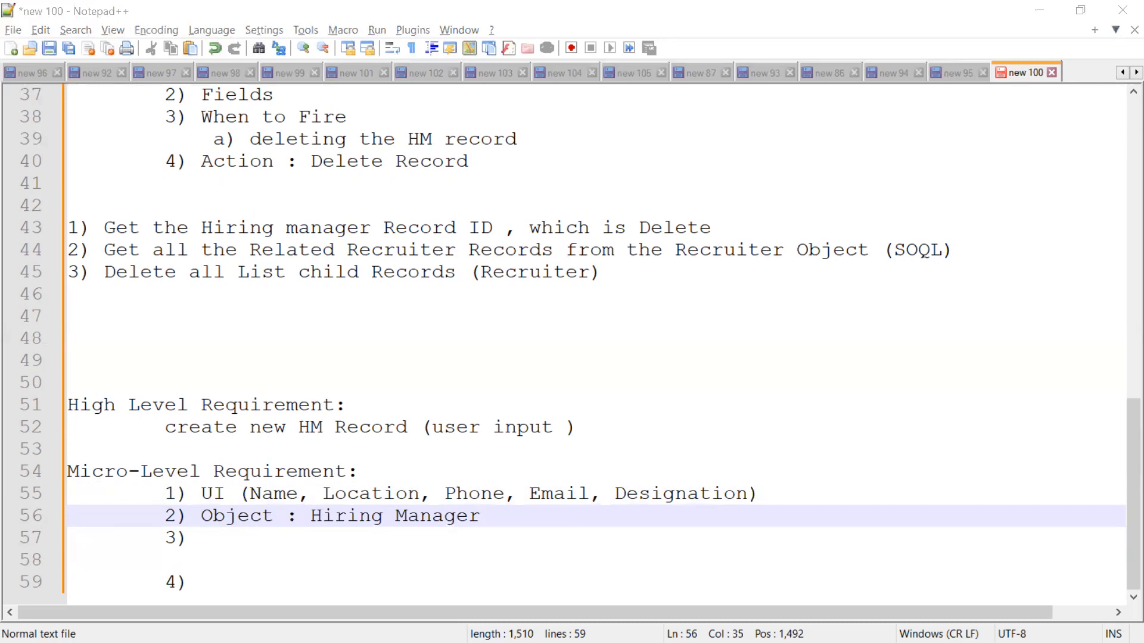
# Step: Enter "Field : UI--> store object" as item 3 of the new Micro-Level Requirement
pyautogui.click(278, 542)
pyautogui.write('Fie')
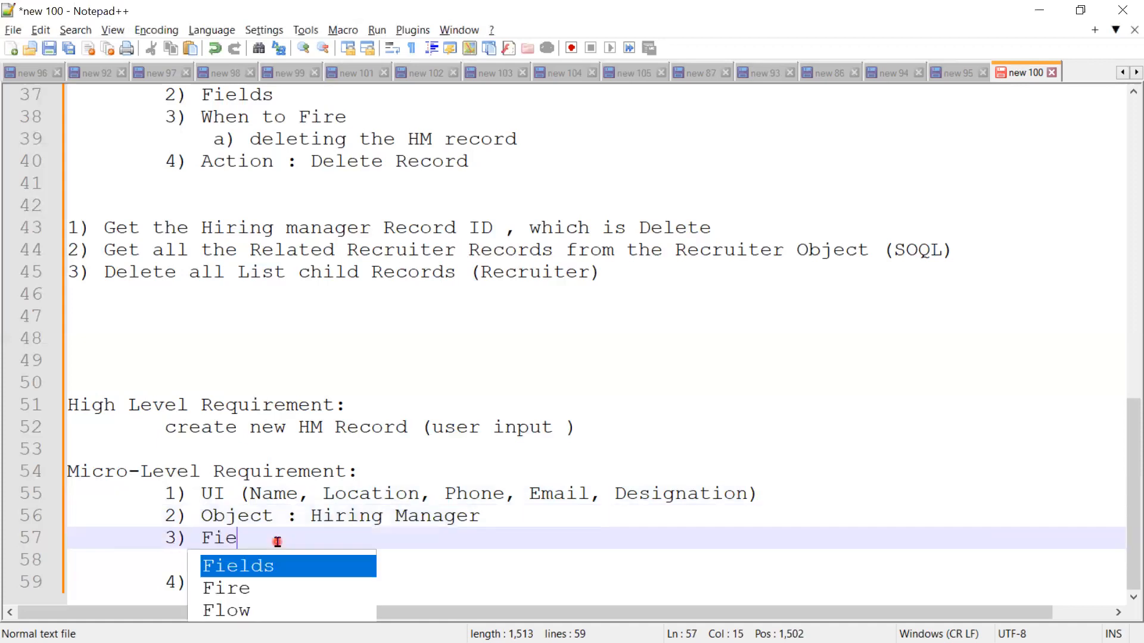
pyautogui.write('ld : ')
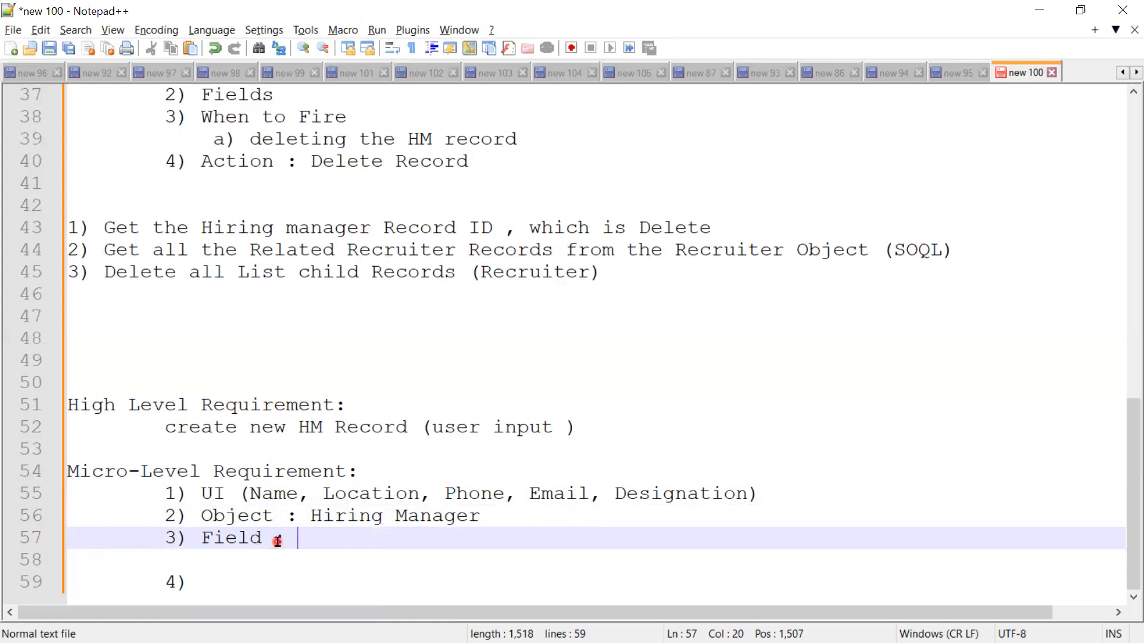
pyautogui.write('UI')
pyautogui.press('Left')
pyautogui.press('Right')
pyautogui.write('--> store')
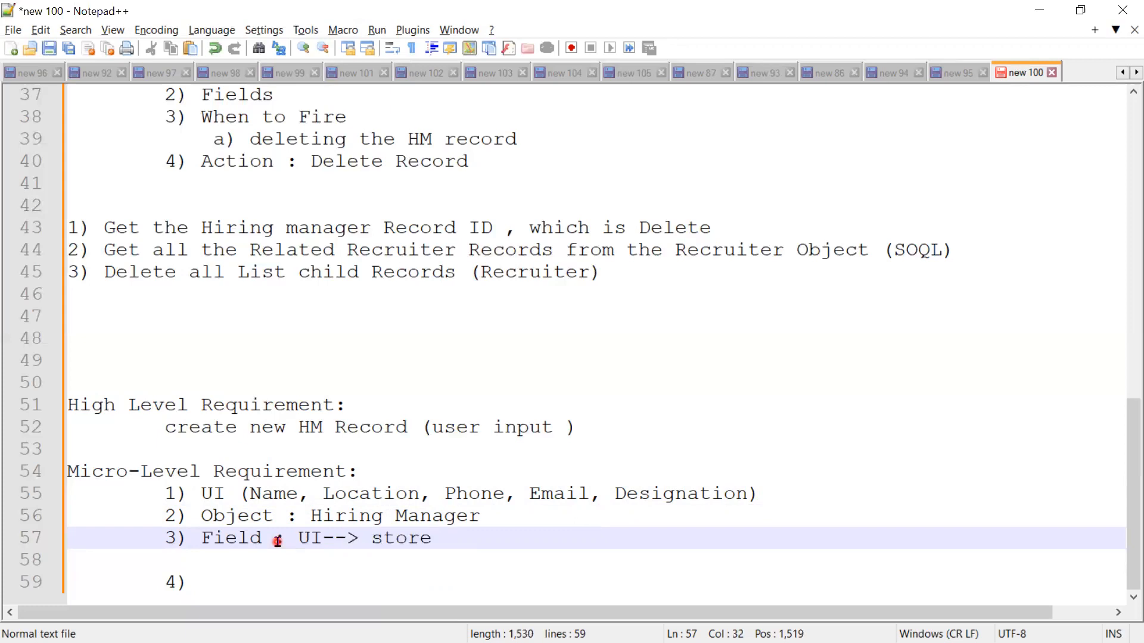
pyautogui.write(' object')
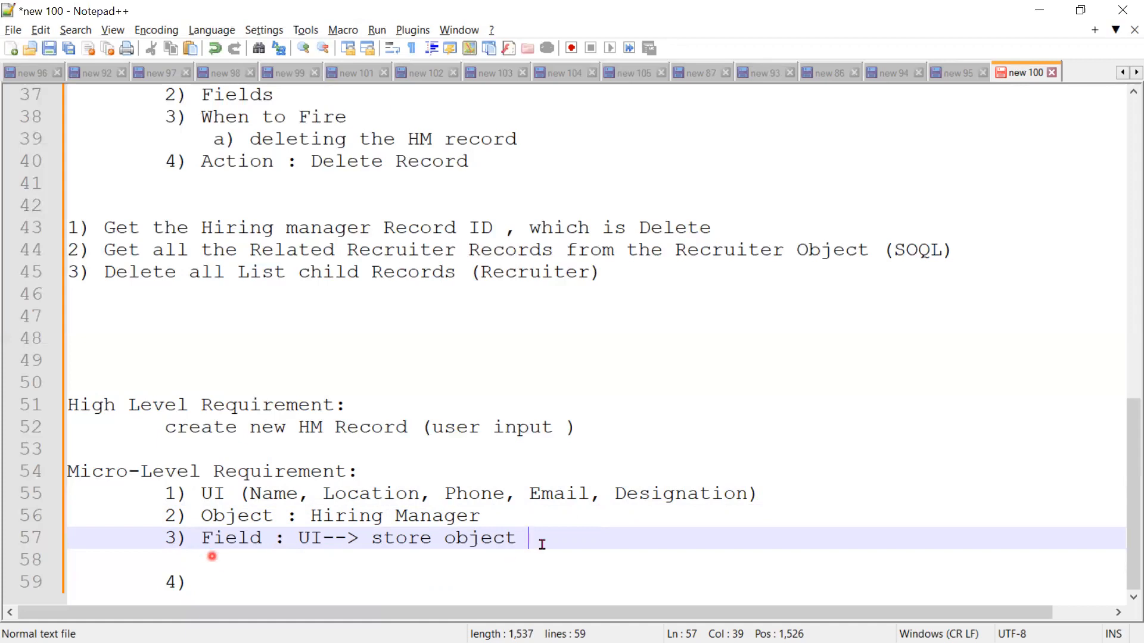
# Step: Remove the empty line between items 3 and 4 and place the cursor after "4)"
pyautogui.moveTo(227, 561); pyautogui.dragTo(22, 518)
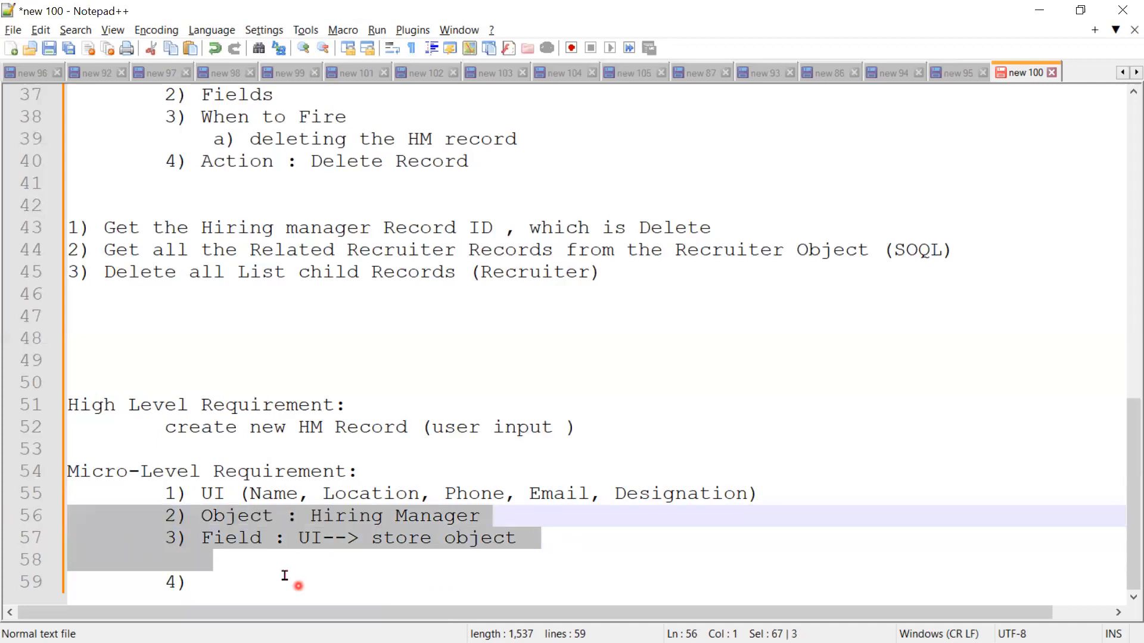
pyautogui.moveTo(182, 549); pyautogui.dragTo(32, 560)
pyautogui.press('BackSpace')
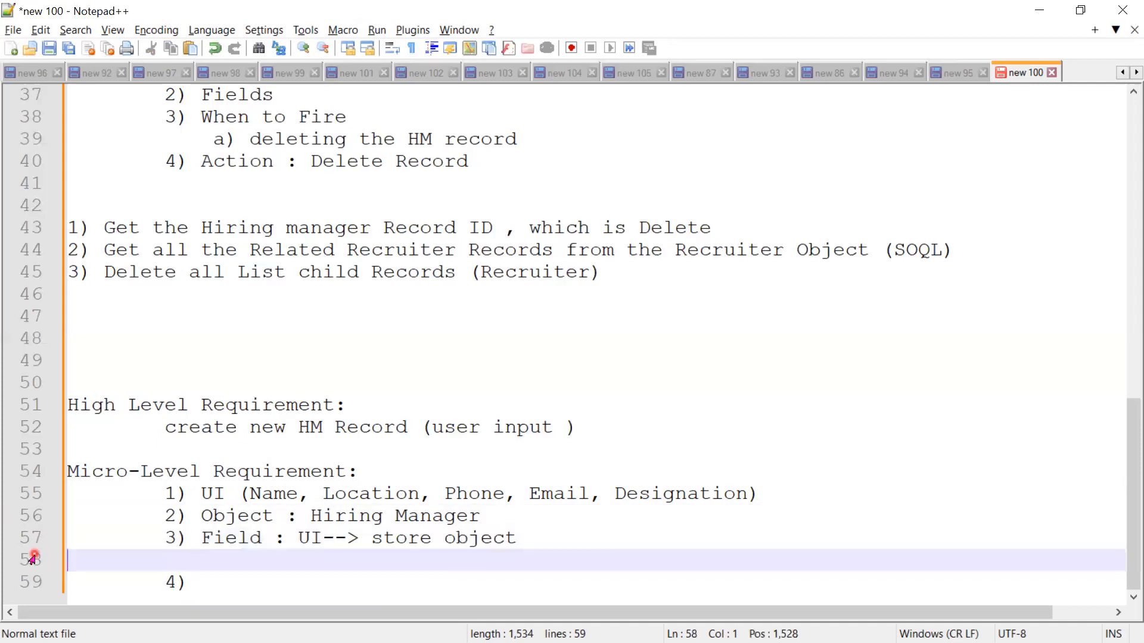
pyautogui.press('Delete')
pyautogui.press('End')
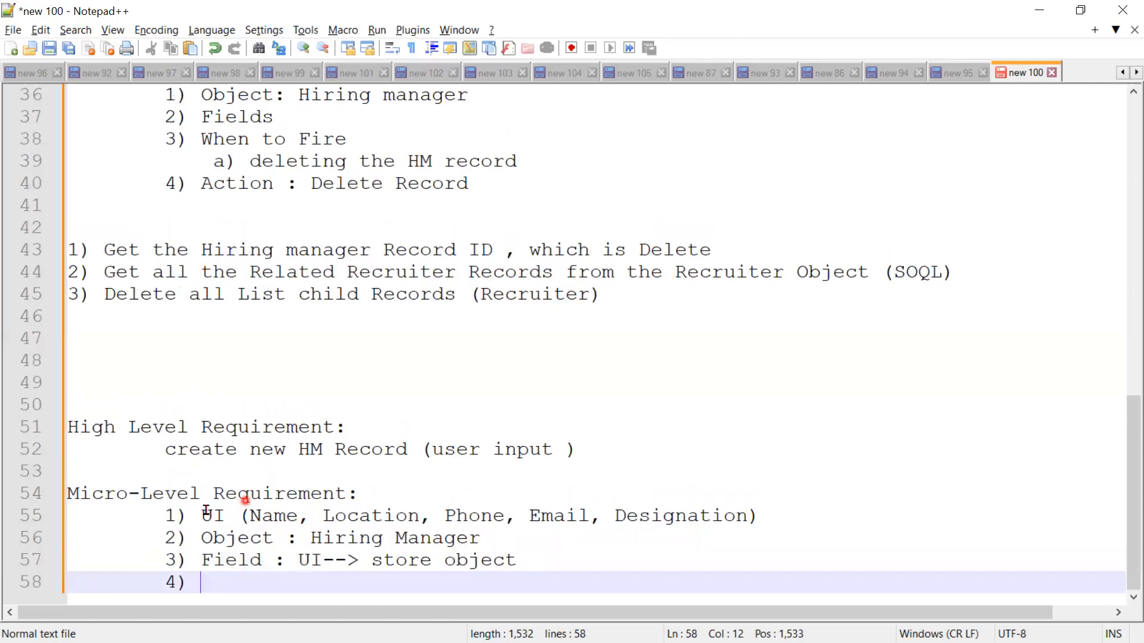
pyautogui.moveTo(201, 517); pyautogui.dragTo(787, 519)
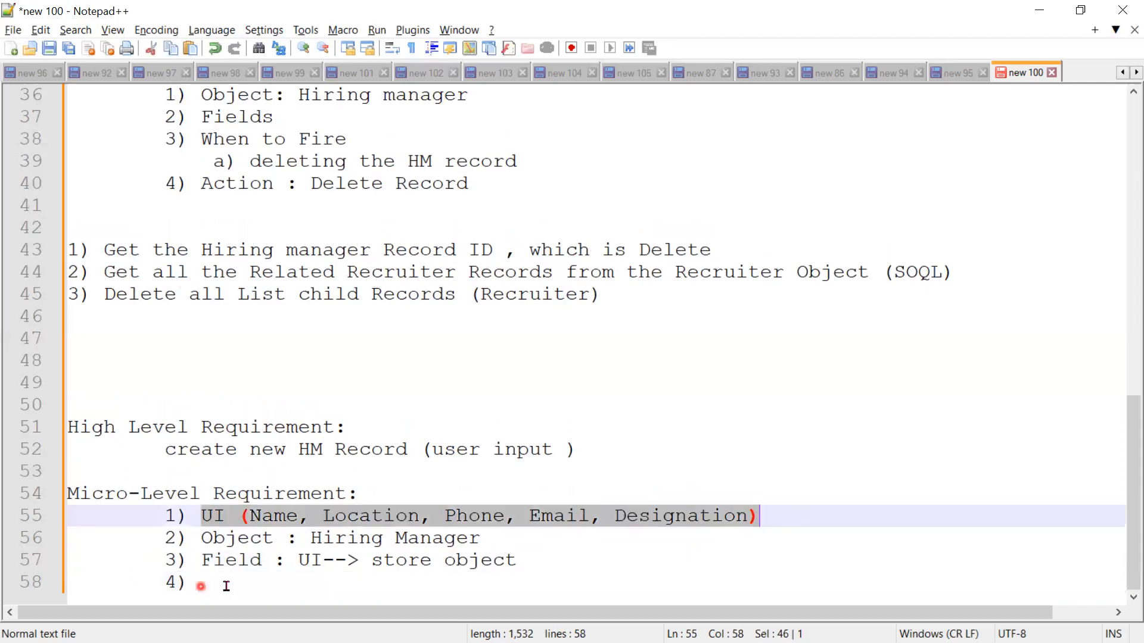
pyautogui.click(226, 586)
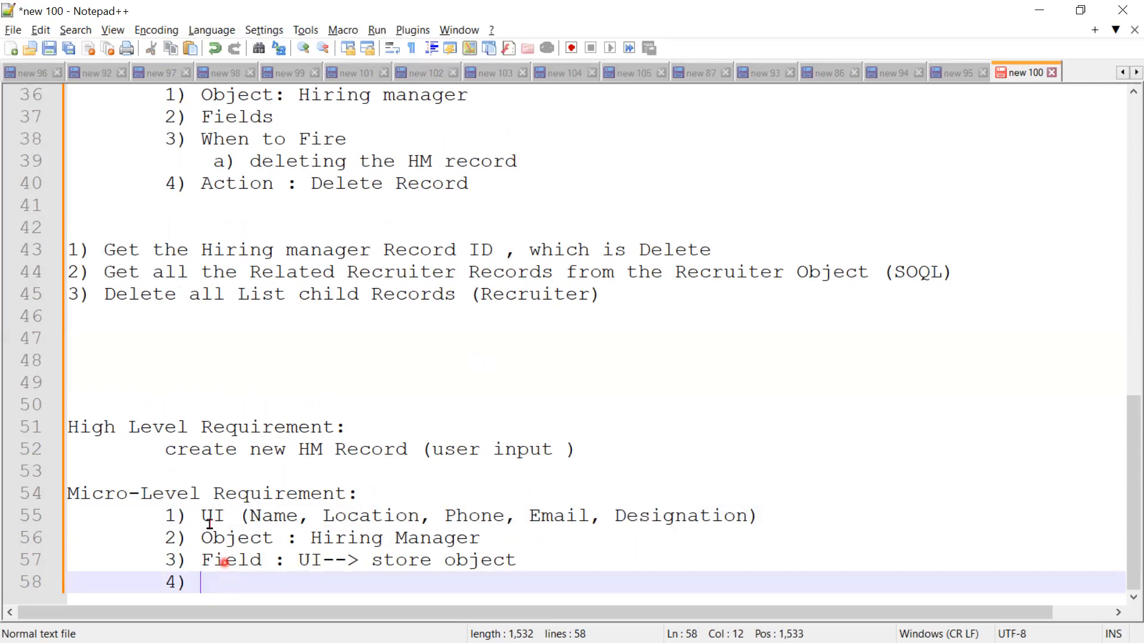
pyautogui.moveTo(201, 517); pyautogui.dragTo(757, 521)
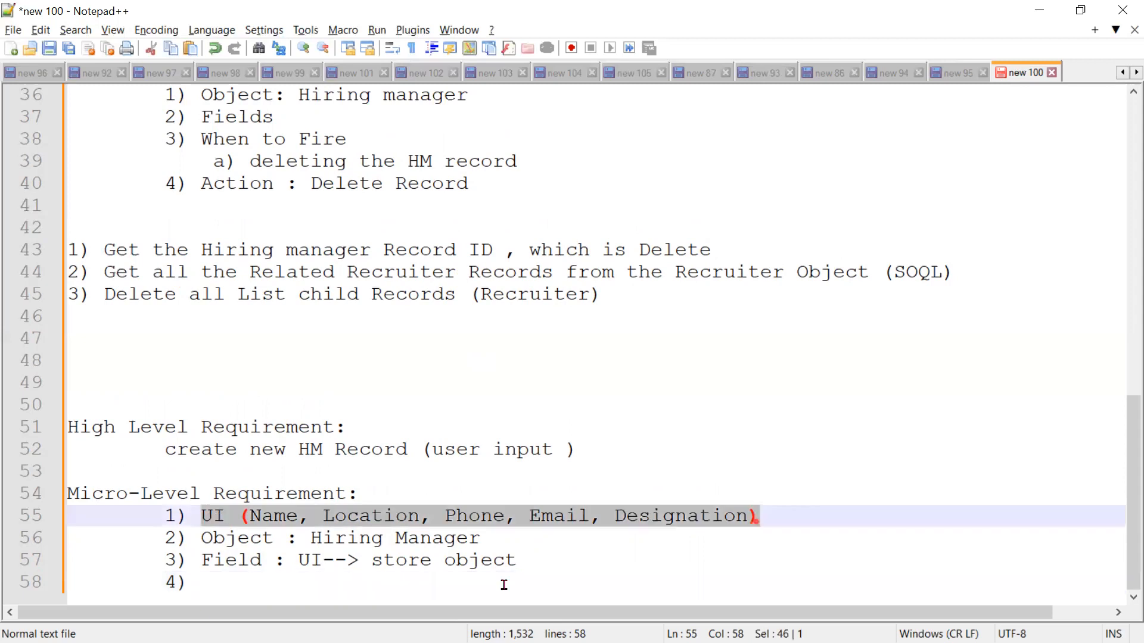
# Step: Enter "Action : Create a Record" as item 4 of the new Micro-Level Requirement
pyautogui.click(213, 584)
pyautogui.write('Ac')
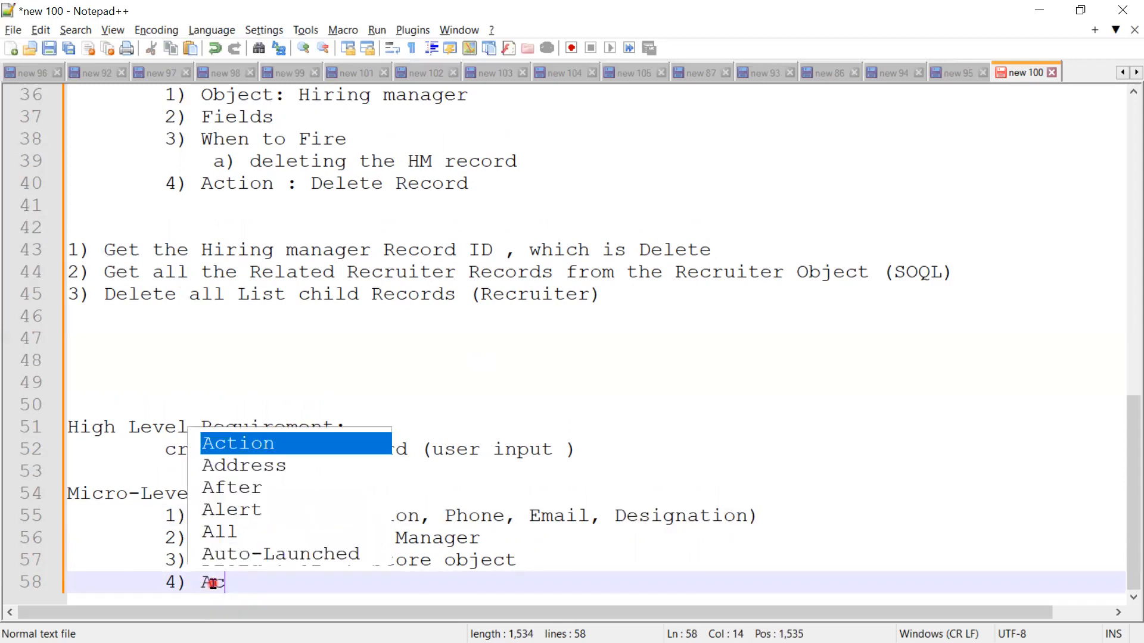
pyautogui.write('tion : C')
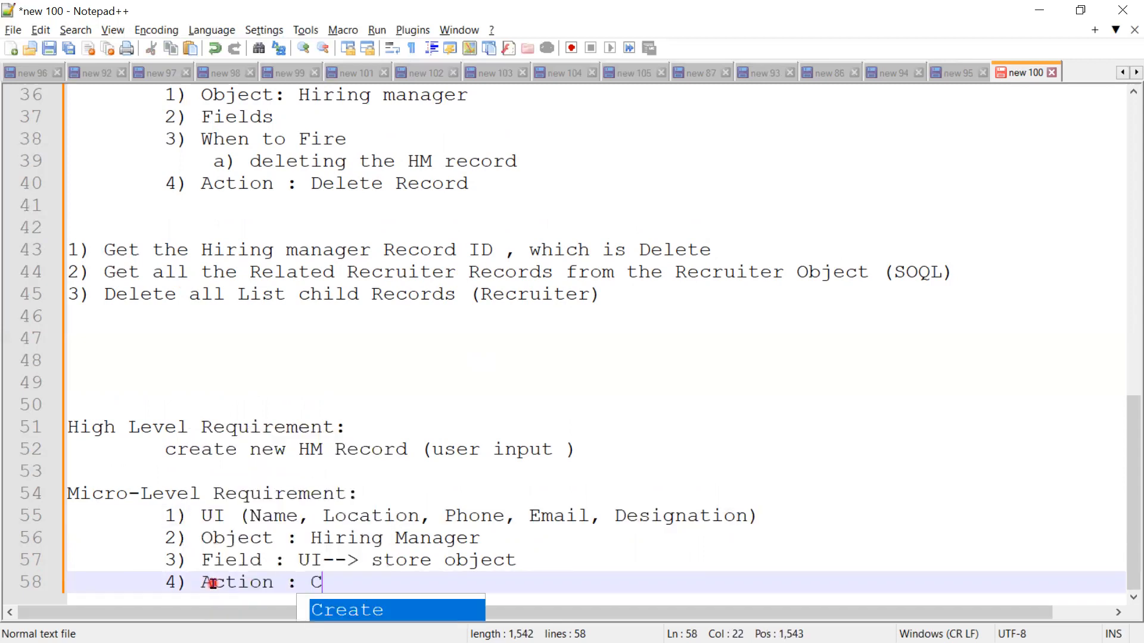
pyautogui.write('reate a')
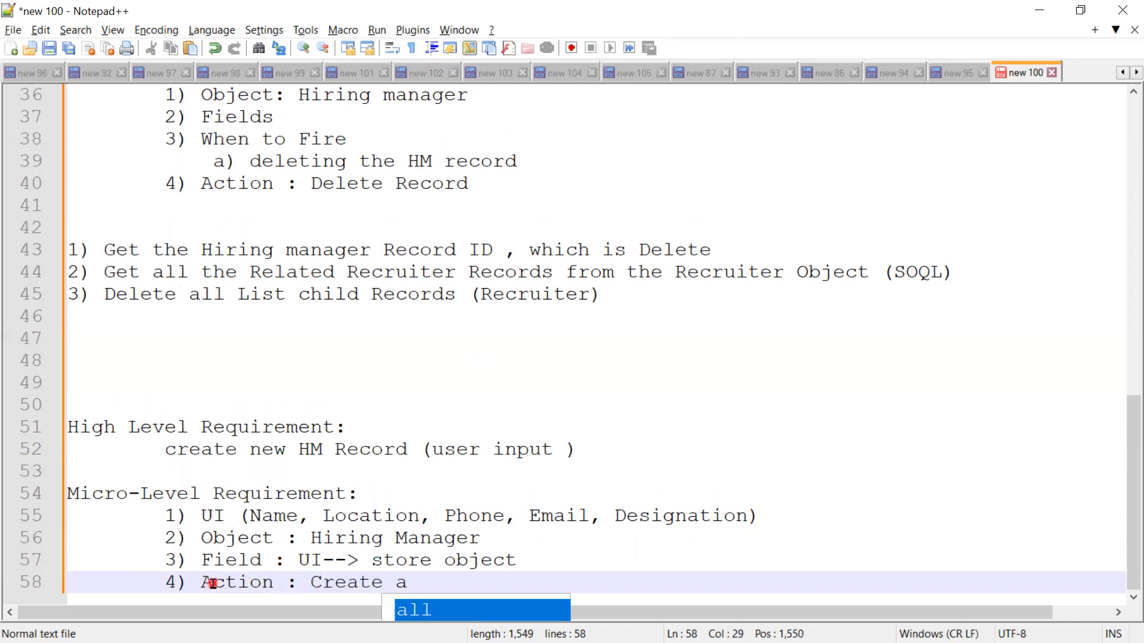
pyautogui.write(' Recor')
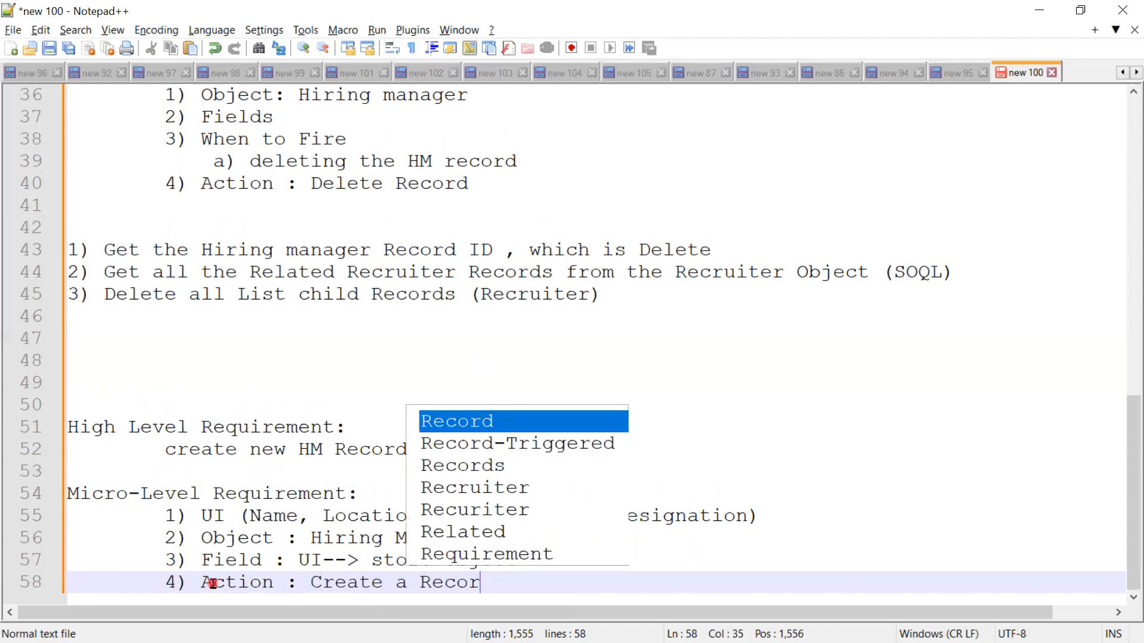
pyautogui.write('d')
pyautogui.click(788, 465)
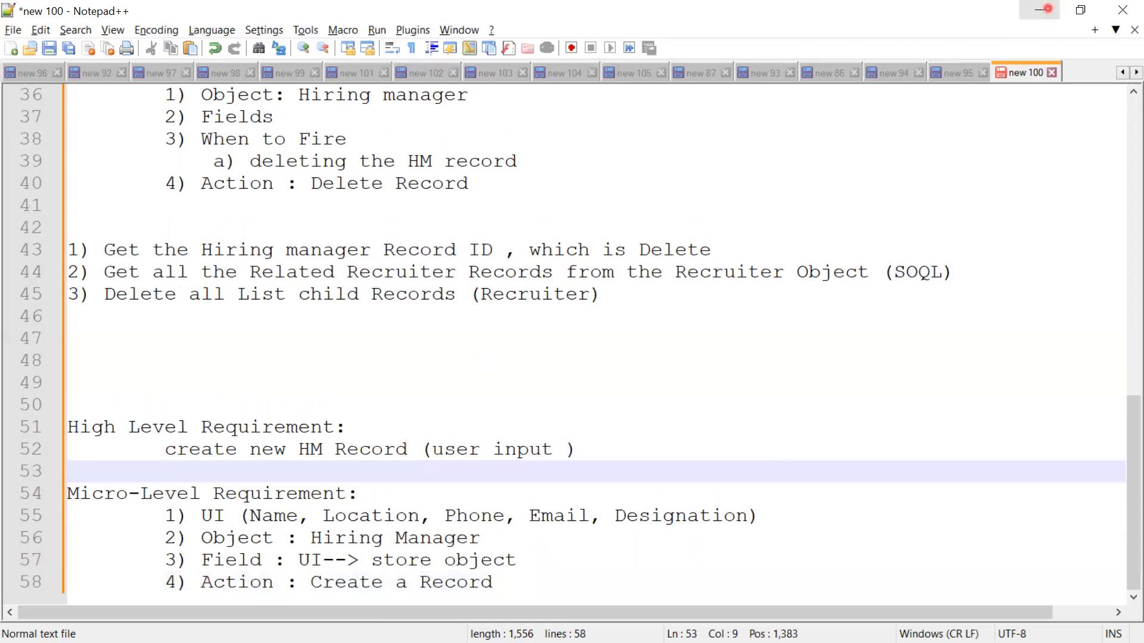
# Step: Switch to Salesforce in the browser and close the Delete Recruiter flow's page, returning to the Flows setup page
pyautogui.click(1041, 10)
pyautogui.click(1043, 9)
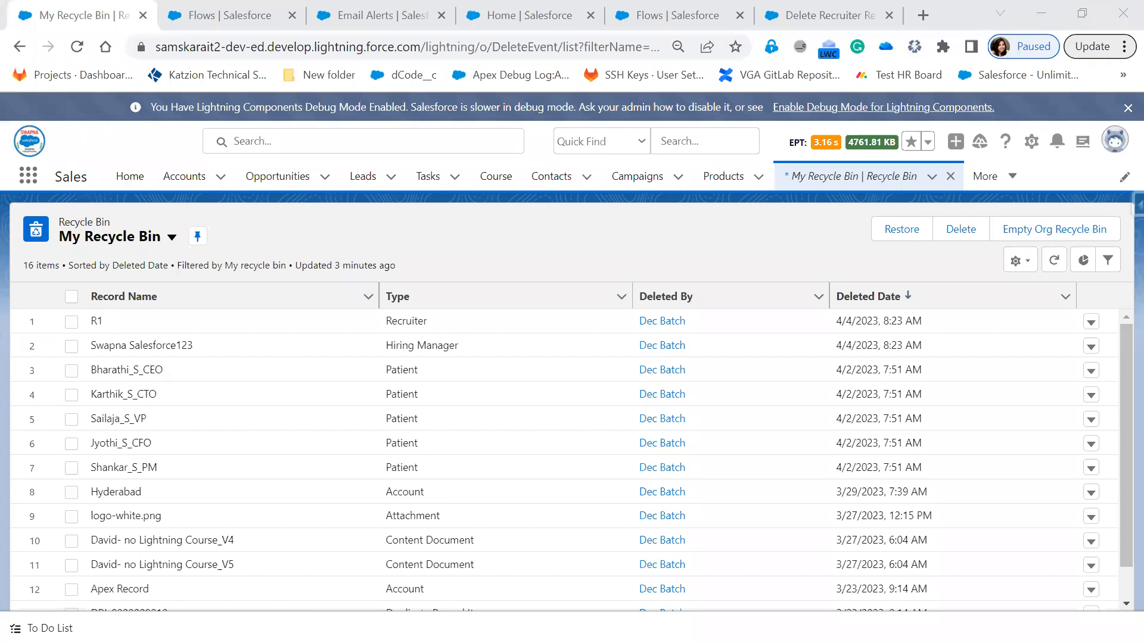
pyautogui.hotkey('alt', 'Tab')
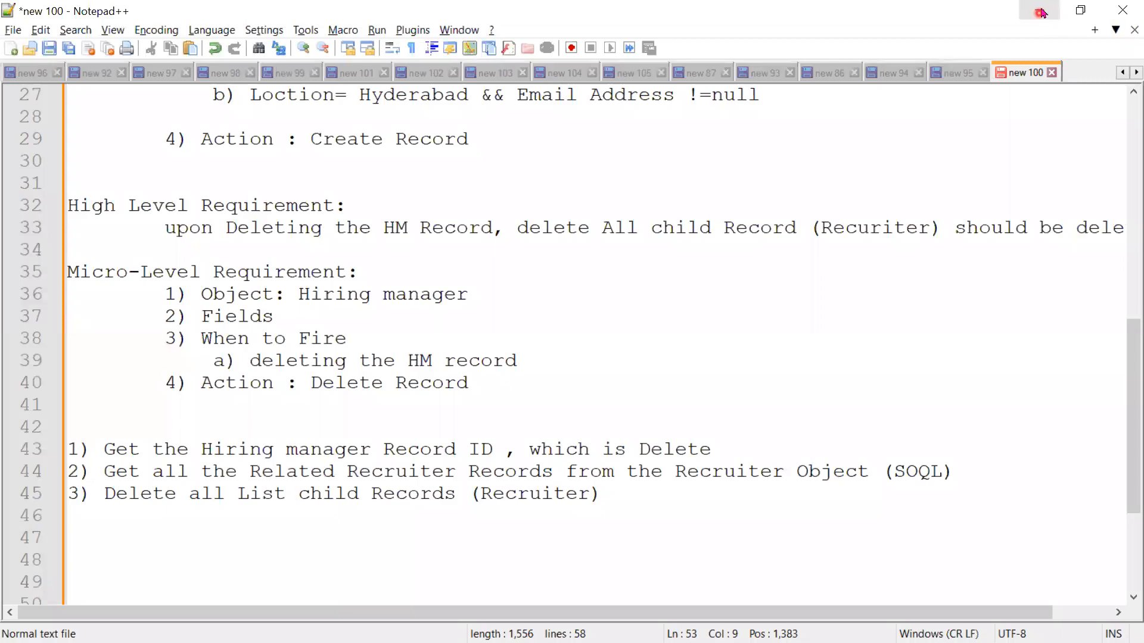
pyautogui.hotkey('alt', 'Tab')
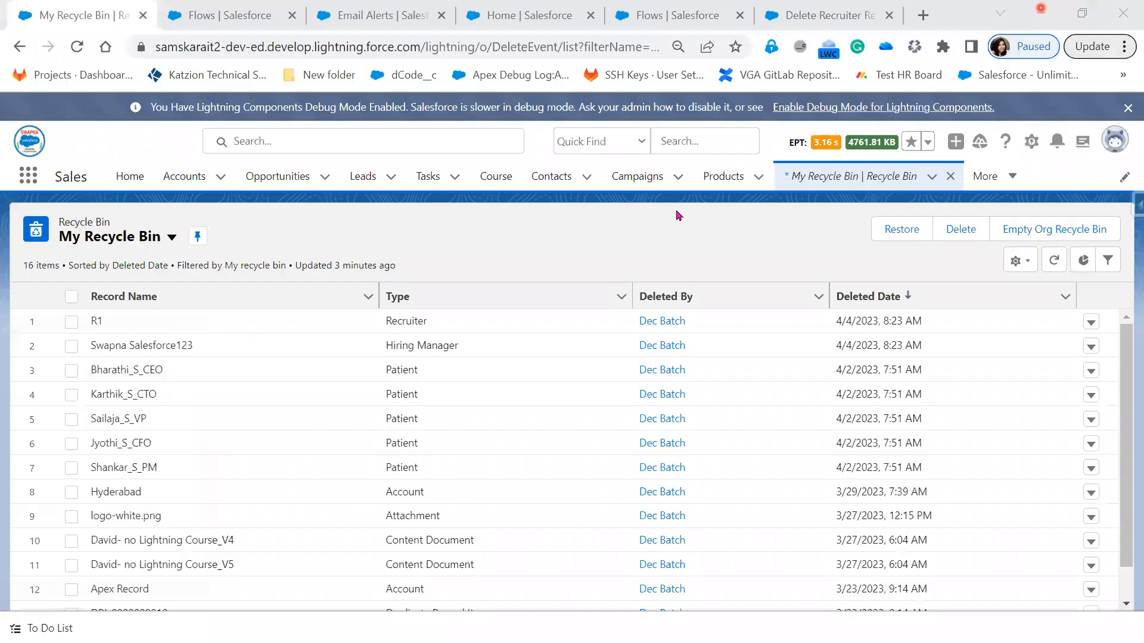
pyautogui.click(876, 19)
pyautogui.hotkey('ctrl', 'w')
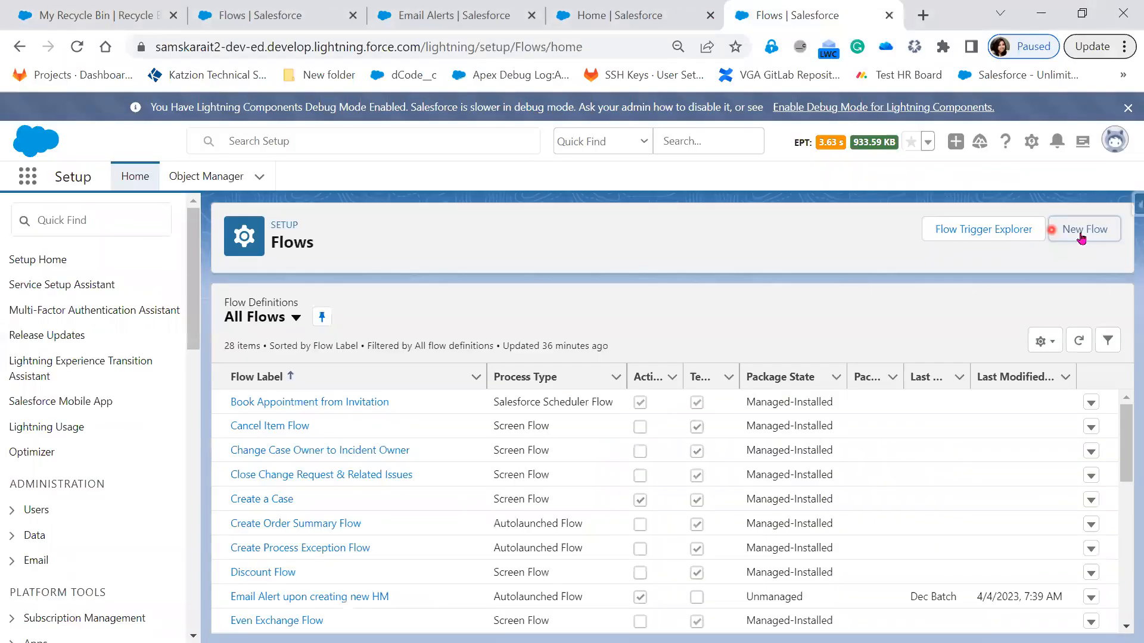
# Step: Create a new Screen Flow and add a Screen element between Start and End
pyautogui.click(1081, 232)
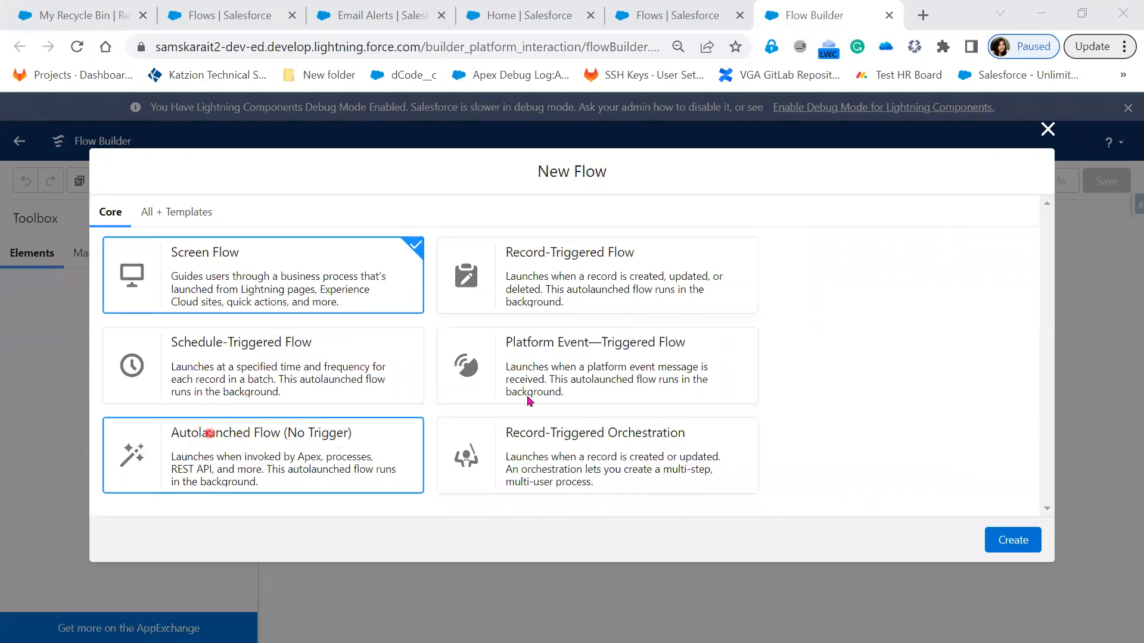
pyautogui.click(1014, 543)
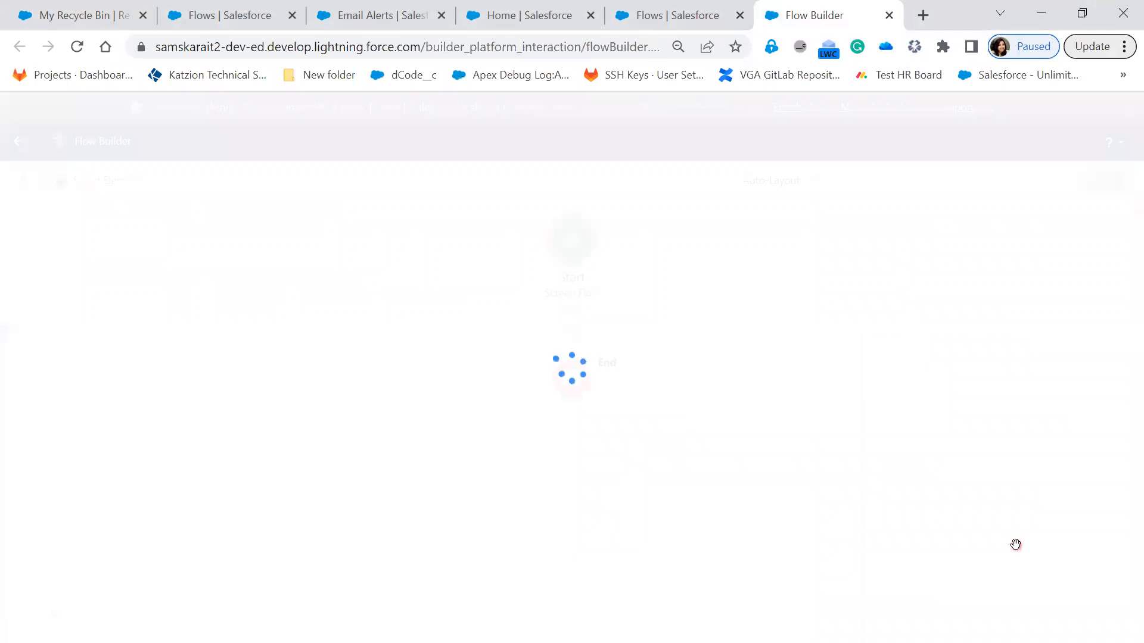
pyautogui.click(572, 331)
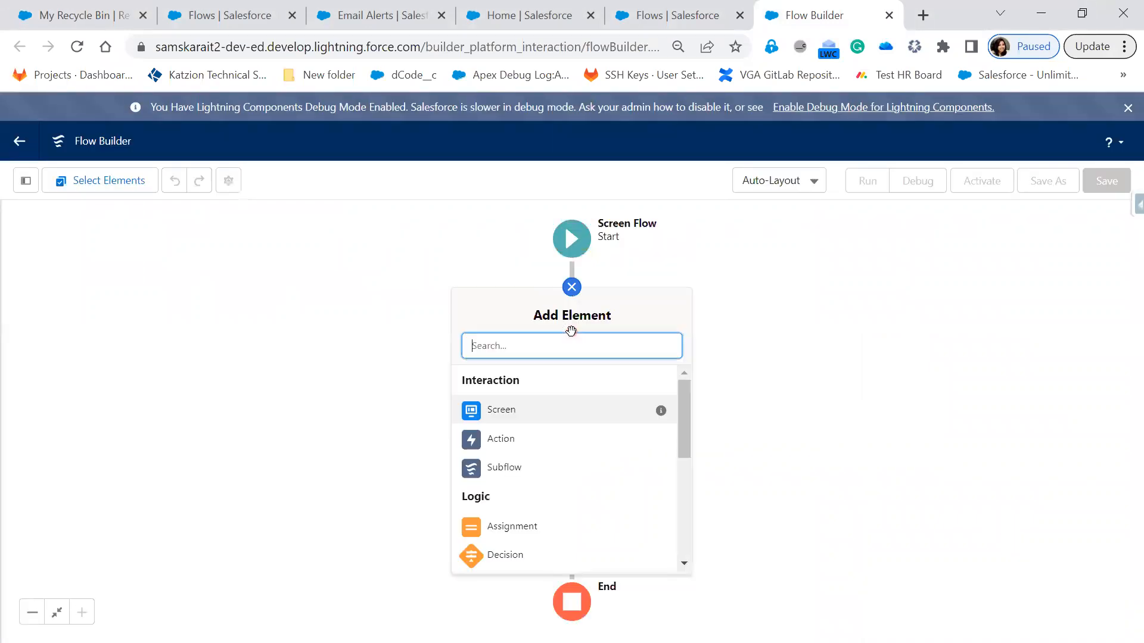
pyautogui.click(686, 423)
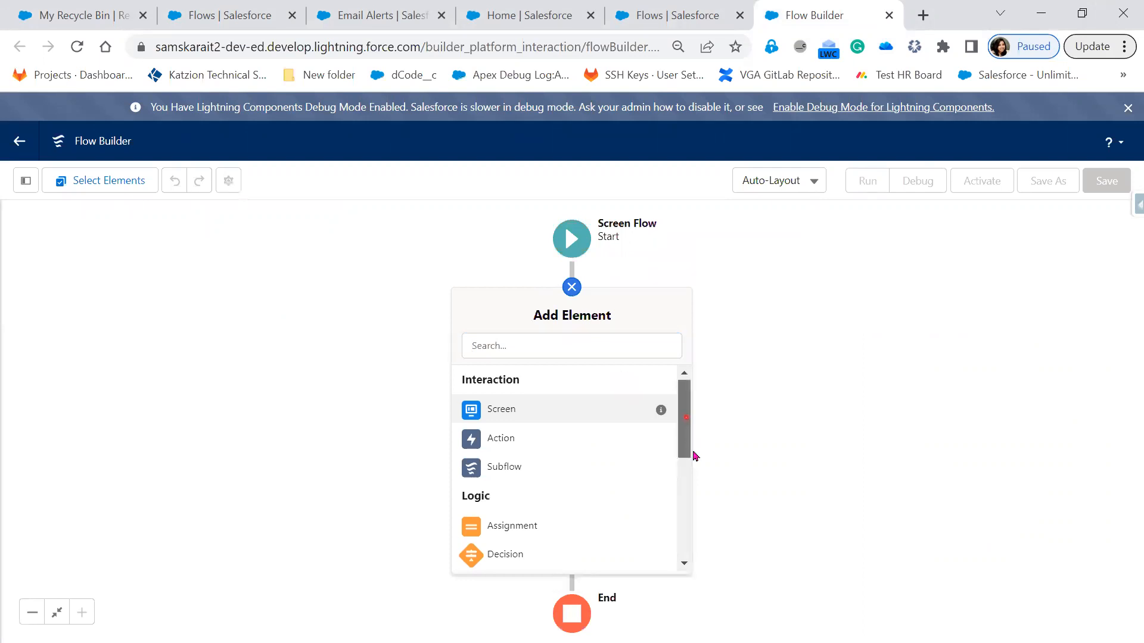
pyautogui.scroll(-3, 698, 447)
pyautogui.moveTo(698, 445); pyautogui.dragTo(680, 530)
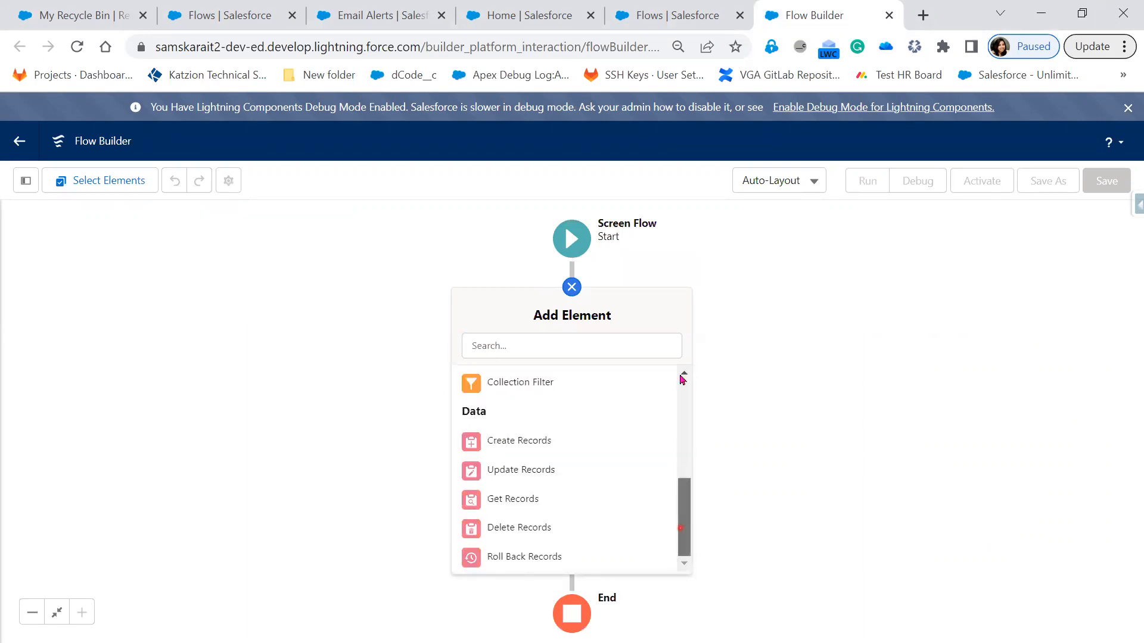
pyautogui.scroll(5, 493, 408)
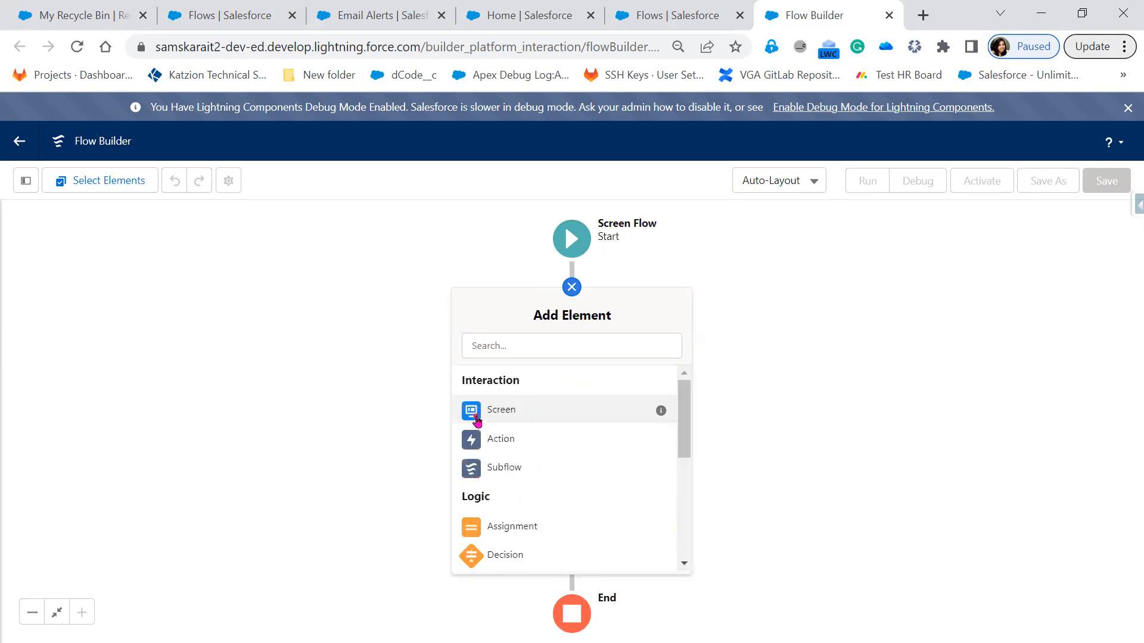
pyautogui.click(477, 420)
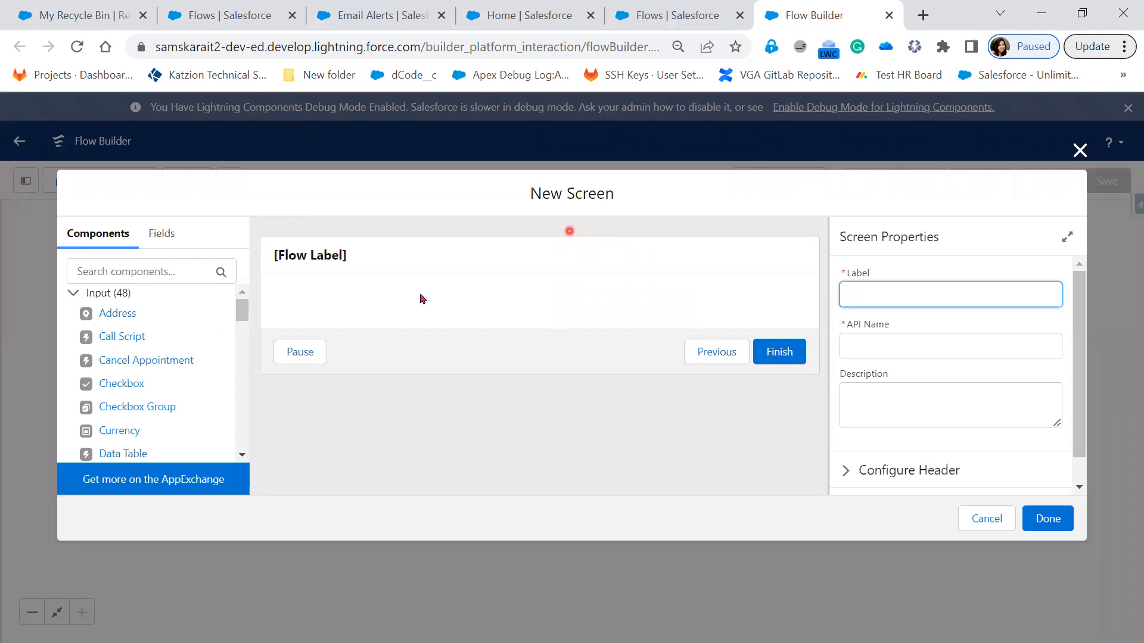
# Step: Examine the header, body and footer areas in the new screen's preview
pyautogui.click(426, 266)
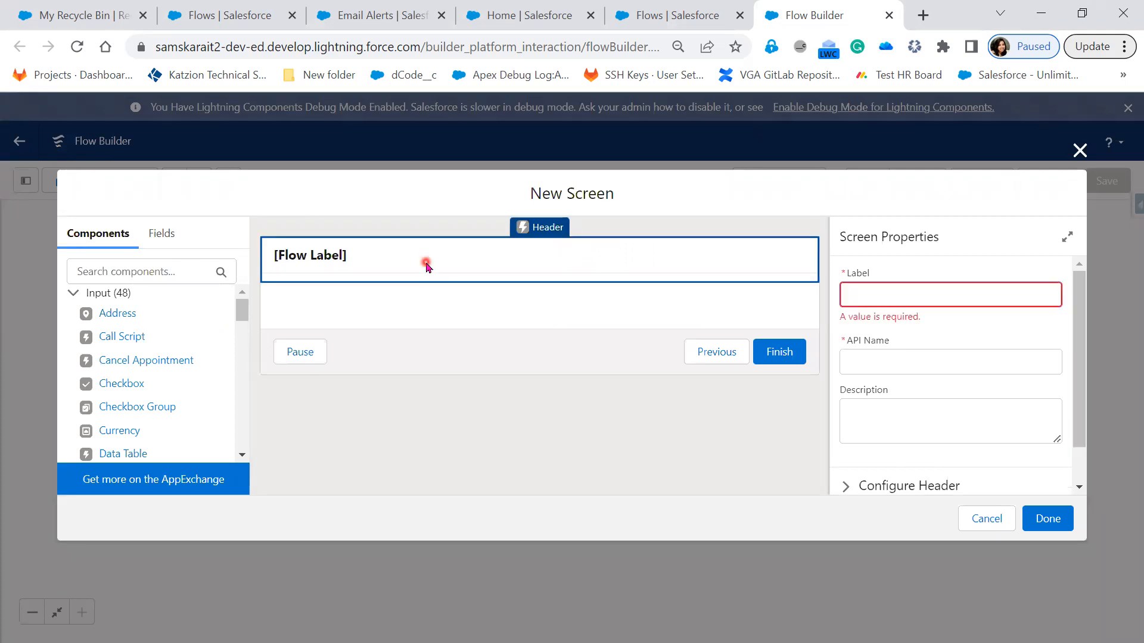
pyautogui.click(404, 349)
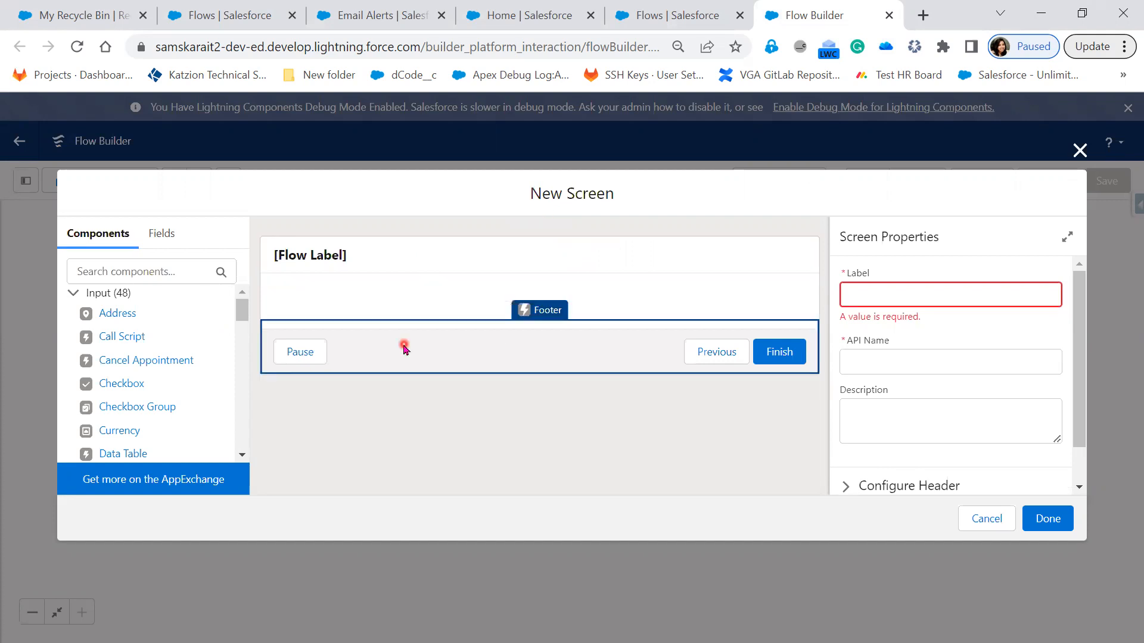
pyautogui.click(413, 262)
pyautogui.click(417, 350)
pyautogui.click(366, 296)
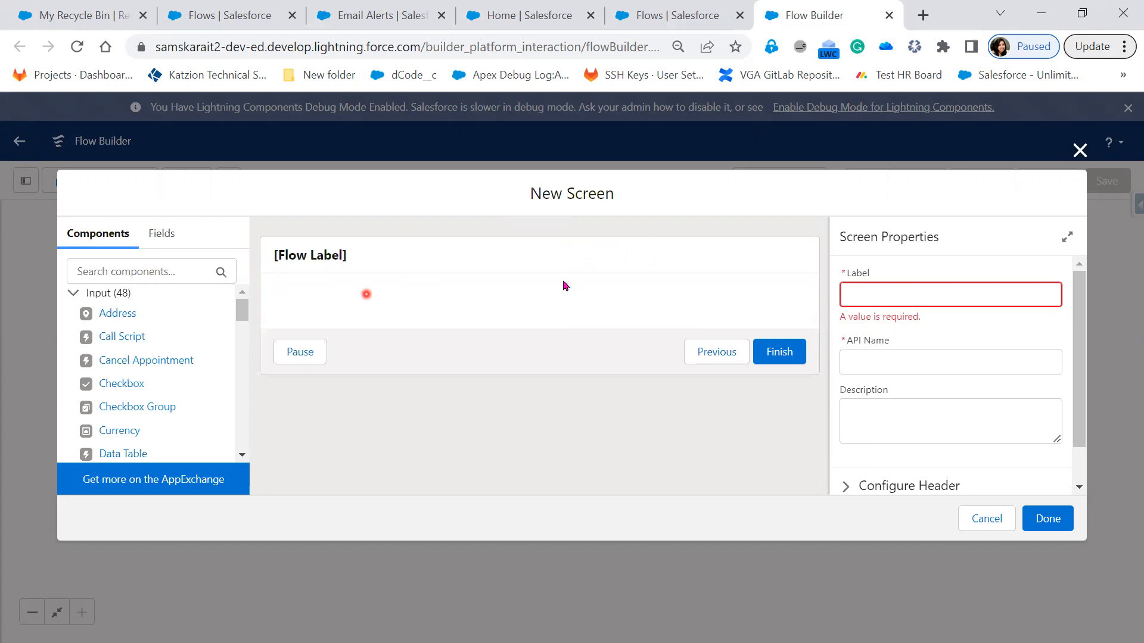
pyautogui.click(409, 280)
pyautogui.click(410, 299)
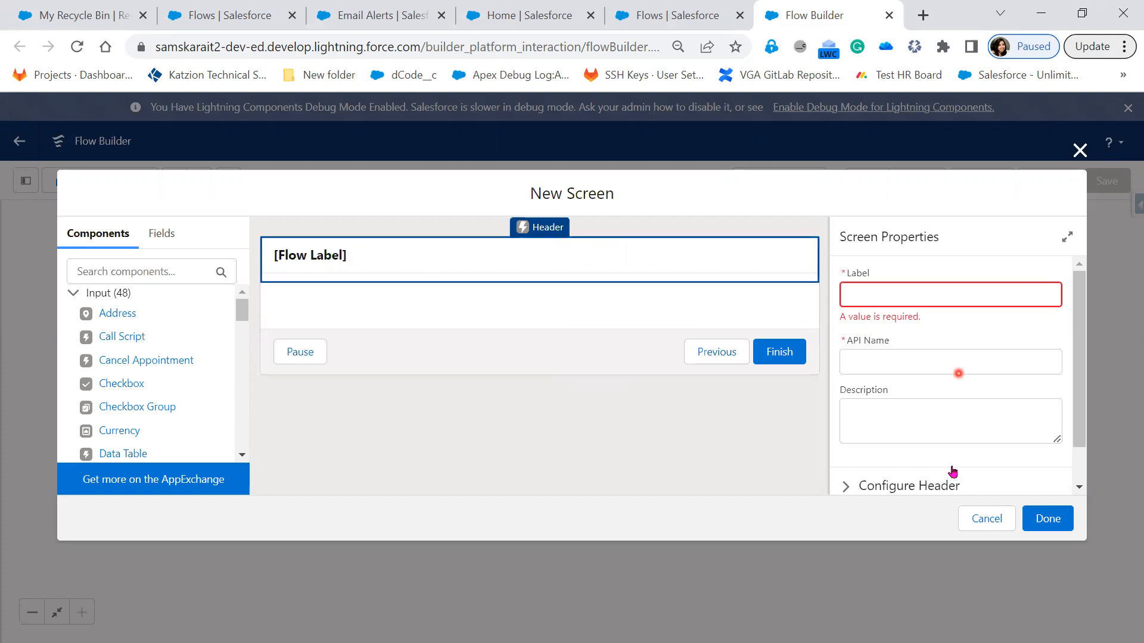
# Step: Expand the new screen's header configuration and turn off Show Header
pyautogui.scroll(-2, 848, 456)
pyautogui.click(846, 441)
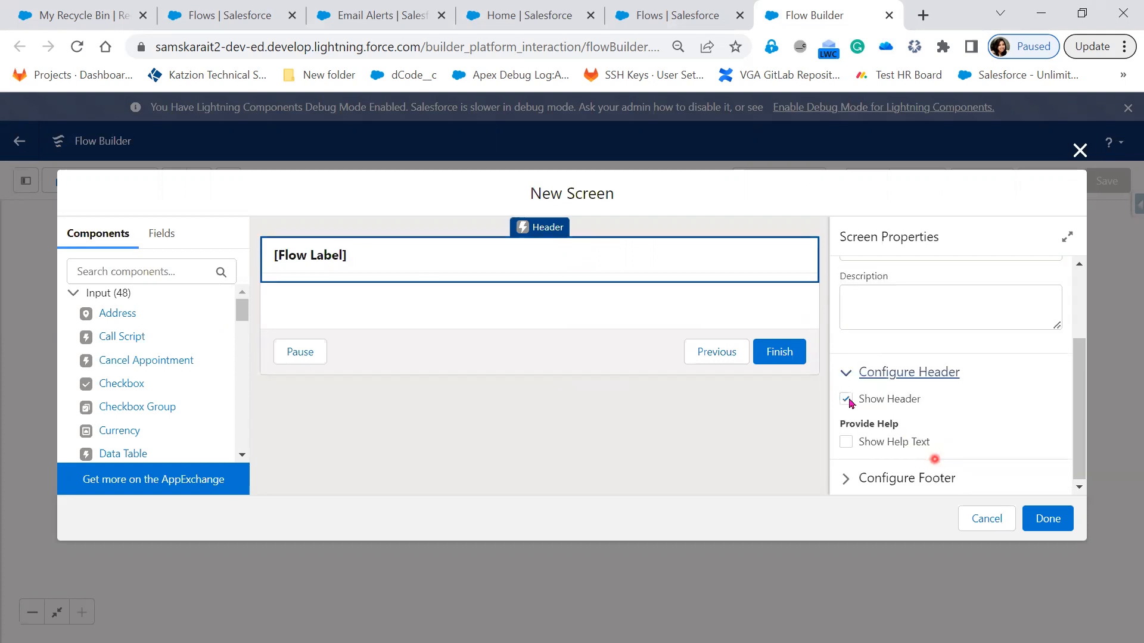
pyautogui.click(847, 399)
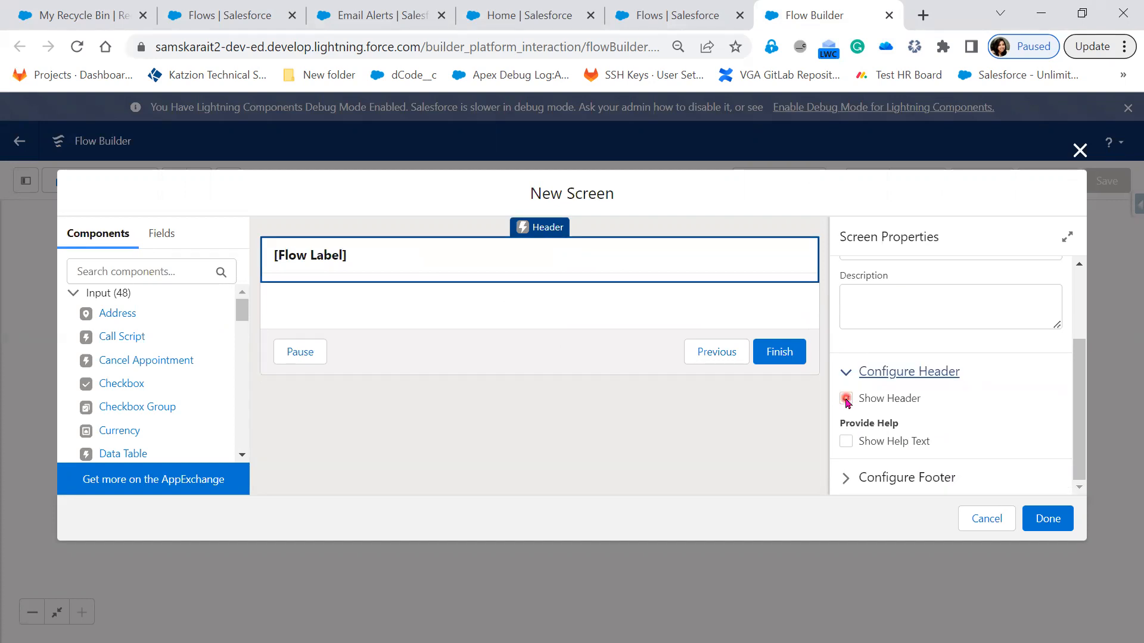
pyautogui.click(846, 399)
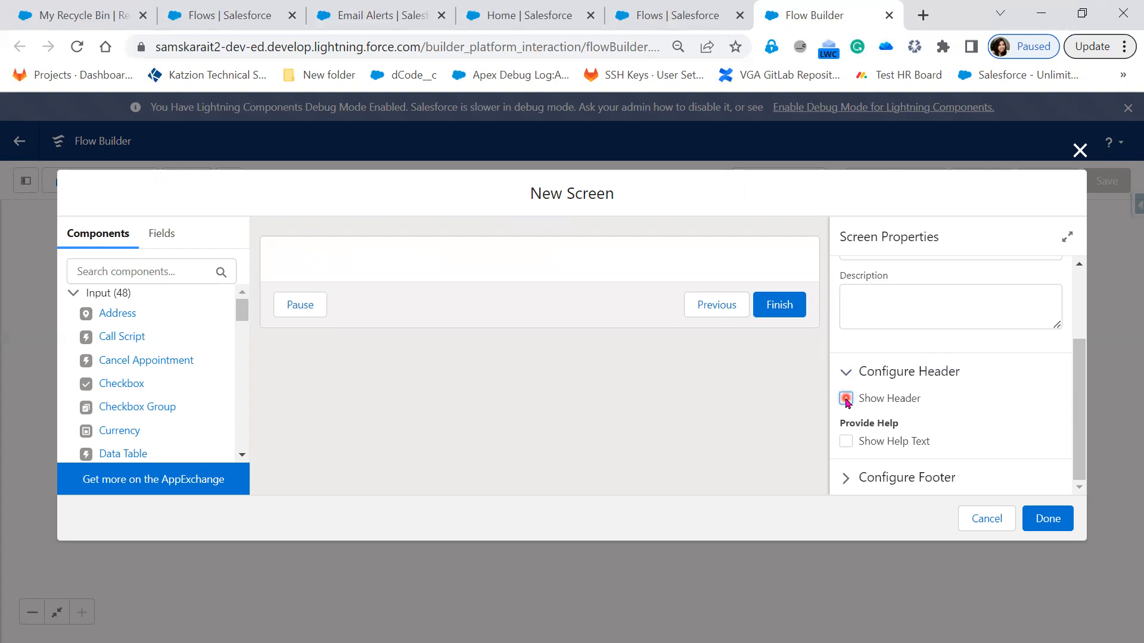
pyautogui.click(870, 402)
pyautogui.click(848, 402)
pyautogui.click(930, 418)
pyautogui.click(840, 397)
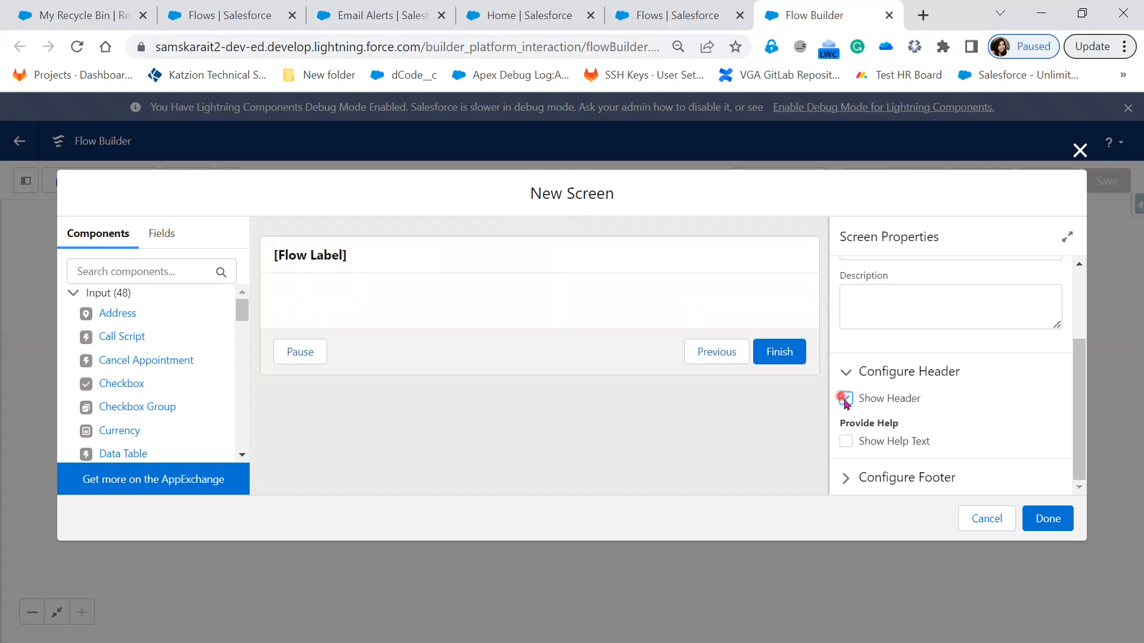
pyautogui.click(979, 450)
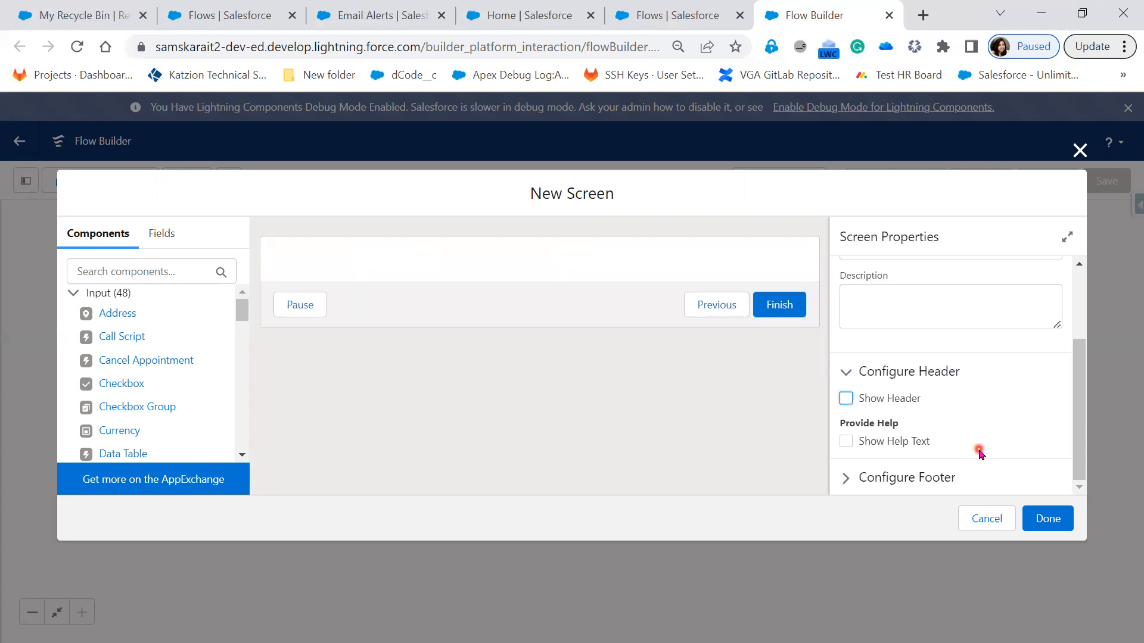
# Step: Configure the new screen's footer to hide the Previous and Pause buttons
pyautogui.click(849, 478)
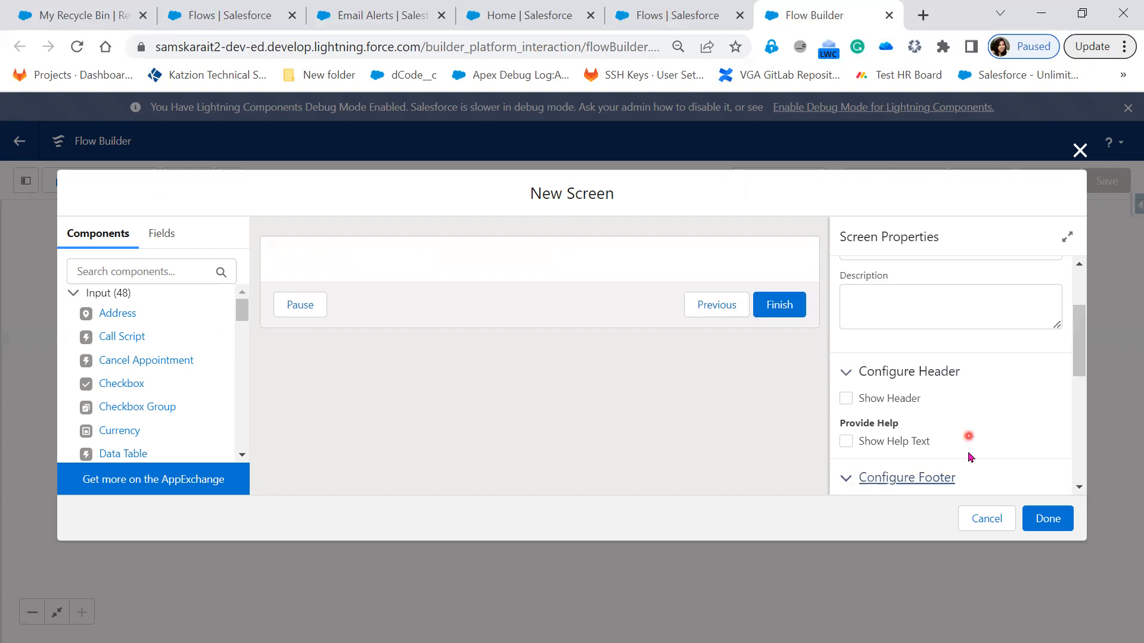
pyautogui.scroll(-1, 968, 458)
pyautogui.scroll(-2, 968, 459)
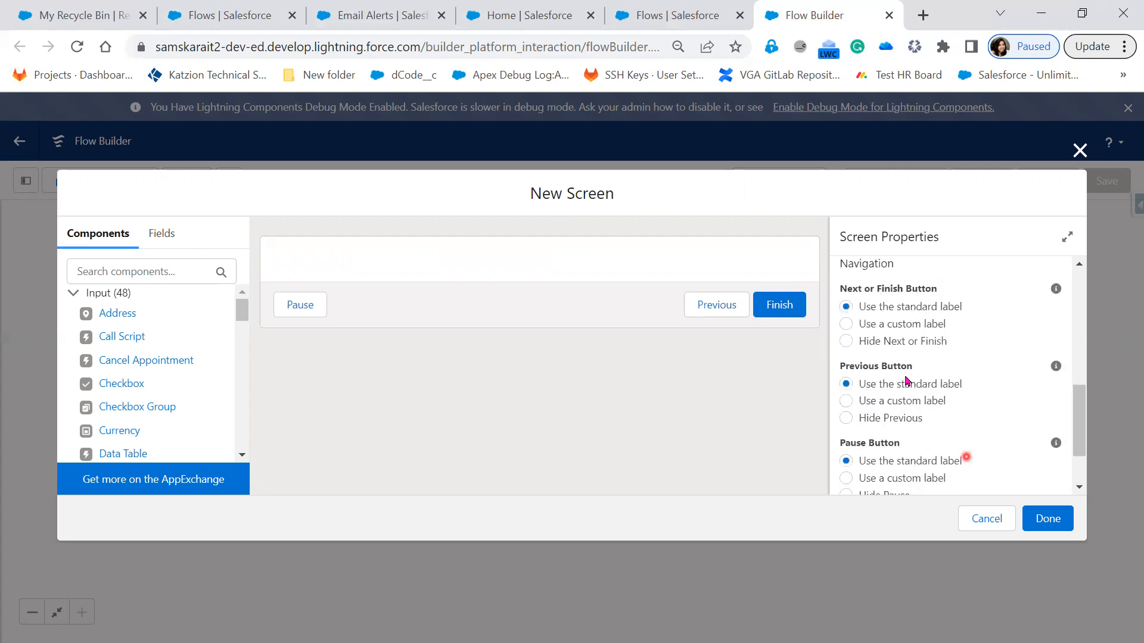
pyautogui.scroll(1, 899, 327)
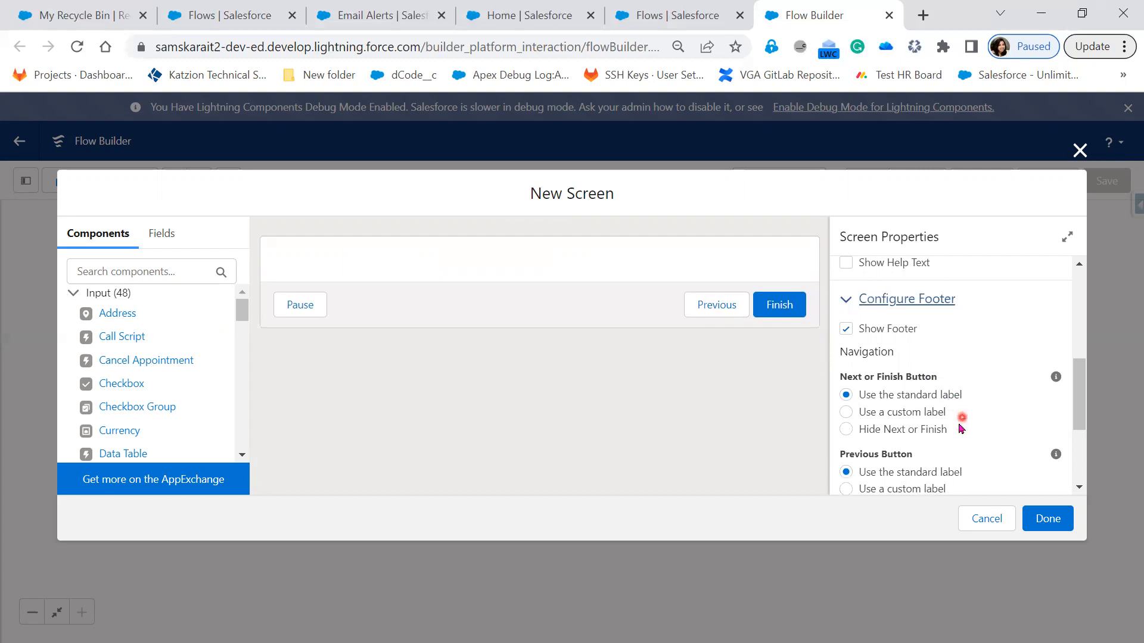
pyautogui.scroll(-2, 930, 447)
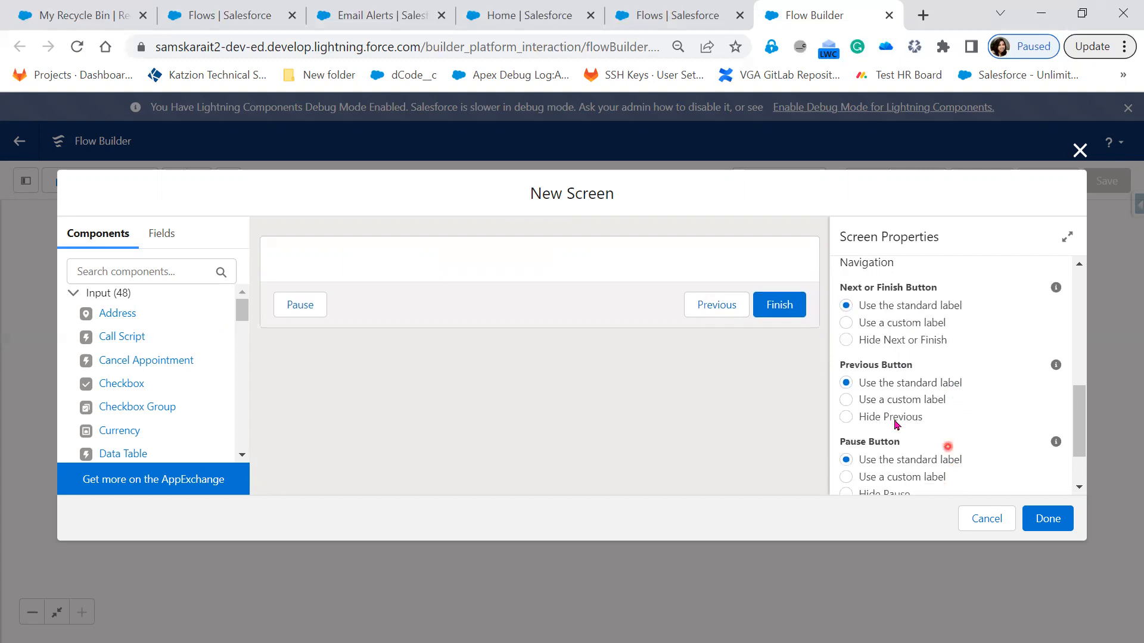
pyautogui.click(895, 418)
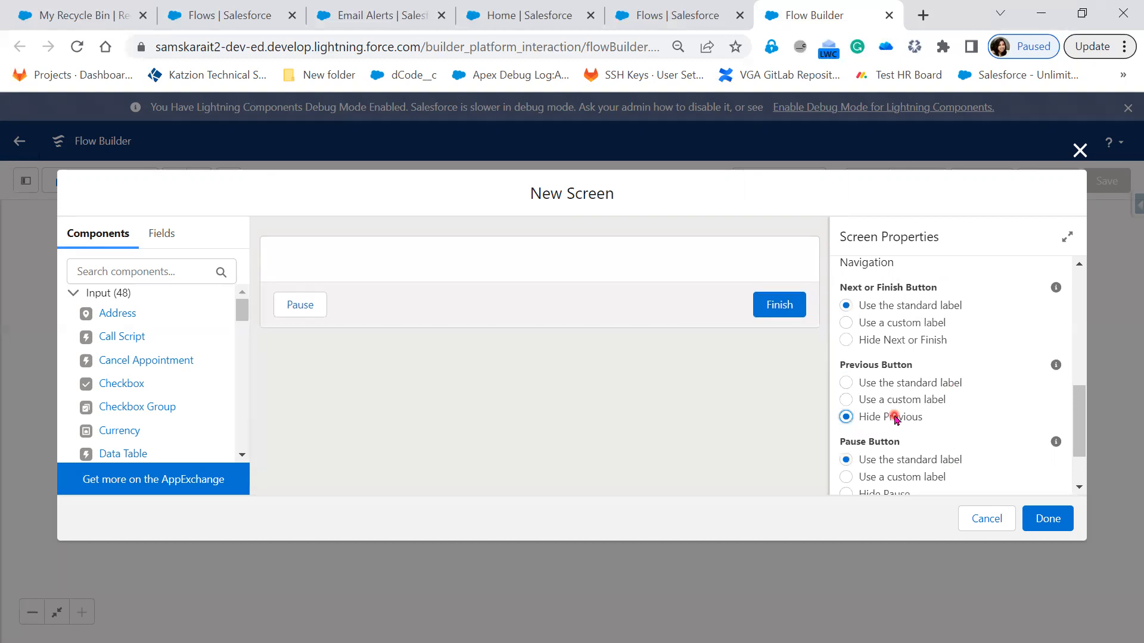
pyautogui.scroll(-2, 983, 435)
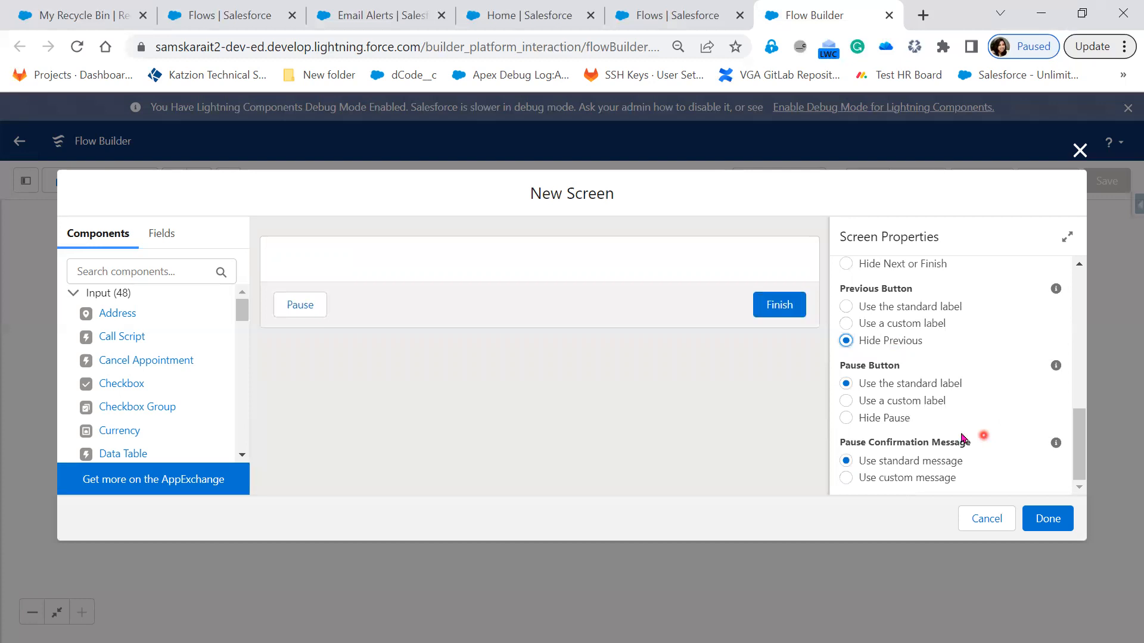
pyautogui.click(897, 418)
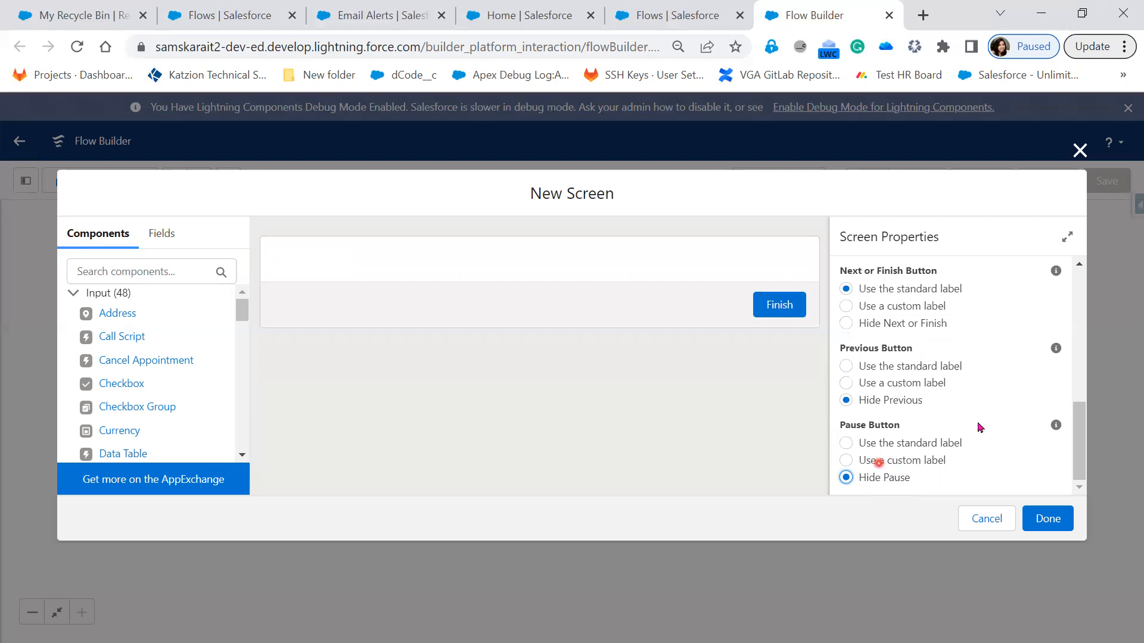
# Step: Set the new screen's label and API name to HM
pyautogui.scroll(5, 979, 450)
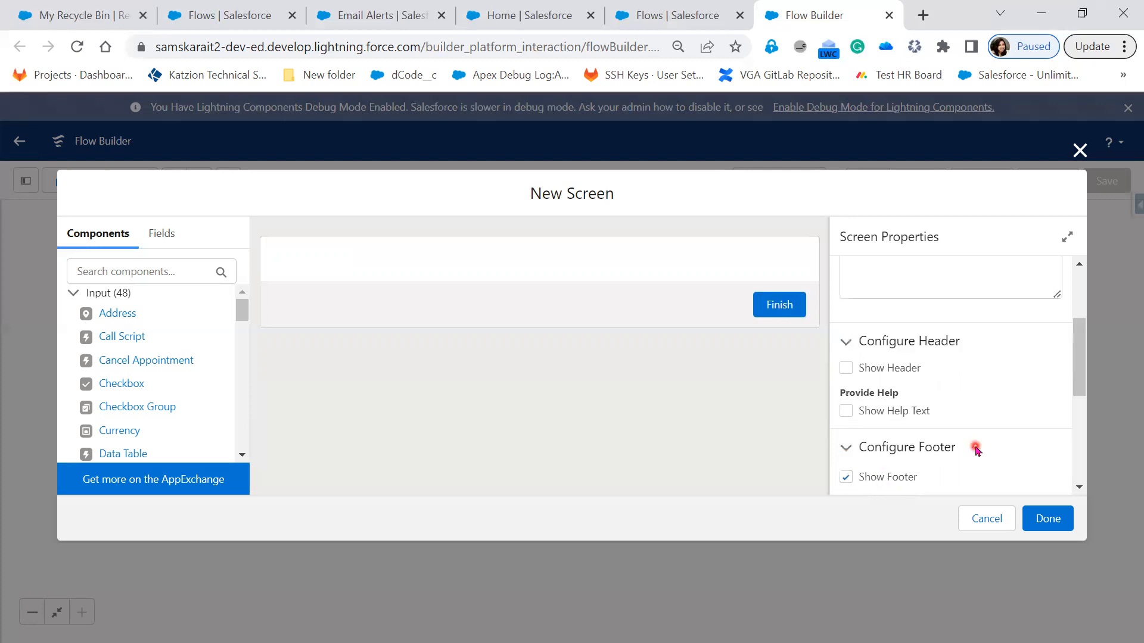
pyautogui.scroll(5, 911, 305)
pyautogui.click(911, 306)
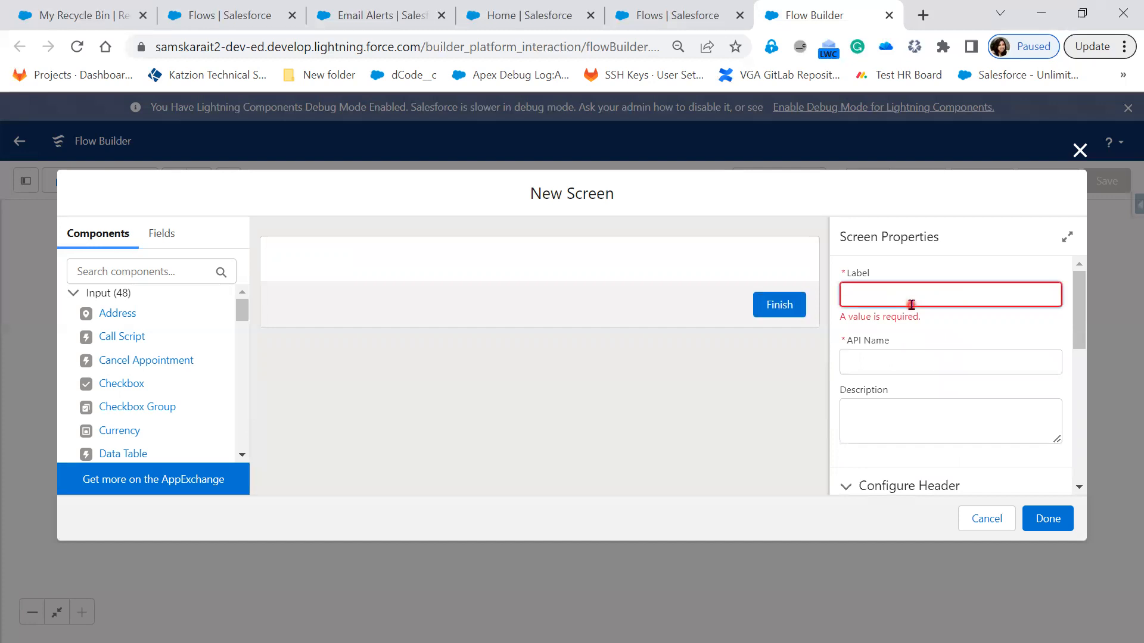
pyautogui.write('Hiring')
pyautogui.press('BackSpace')
pyautogui.press('BackSpace')
pyautogui.press('BackSpace')
pyautogui.press('BackSpace')
pyautogui.press('BackSpace')
pyautogui.write('M')
pyautogui.press('Tab')
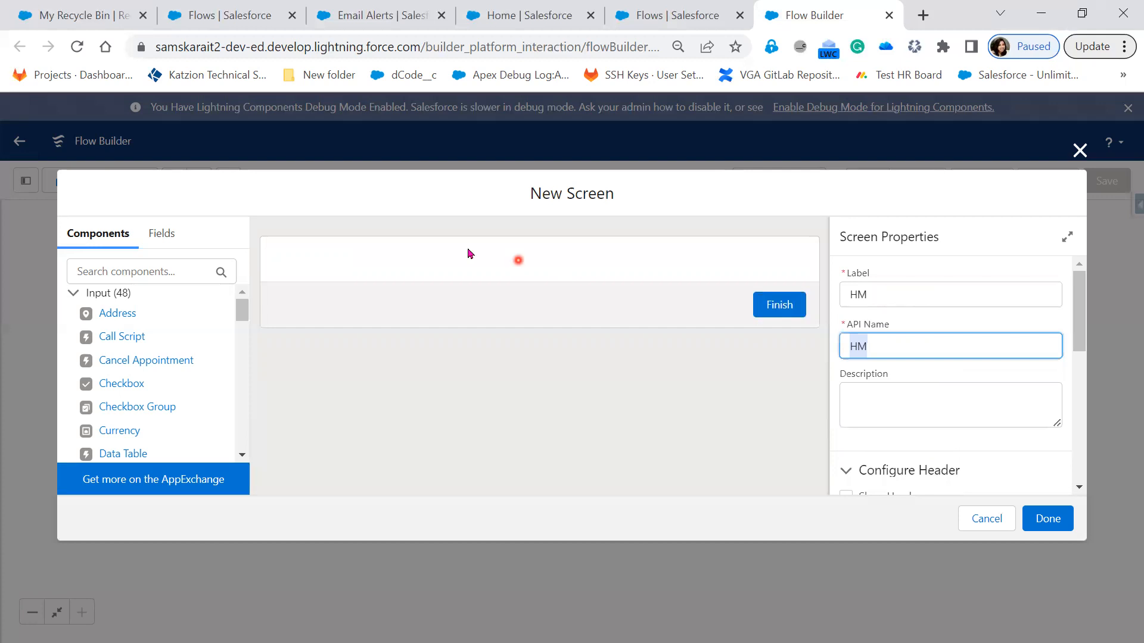
# Step: Examine the component list and the record variable options available for adding fields to the screen
pyautogui.click(457, 273)
pyautogui.click(453, 257)
pyautogui.click(172, 244)
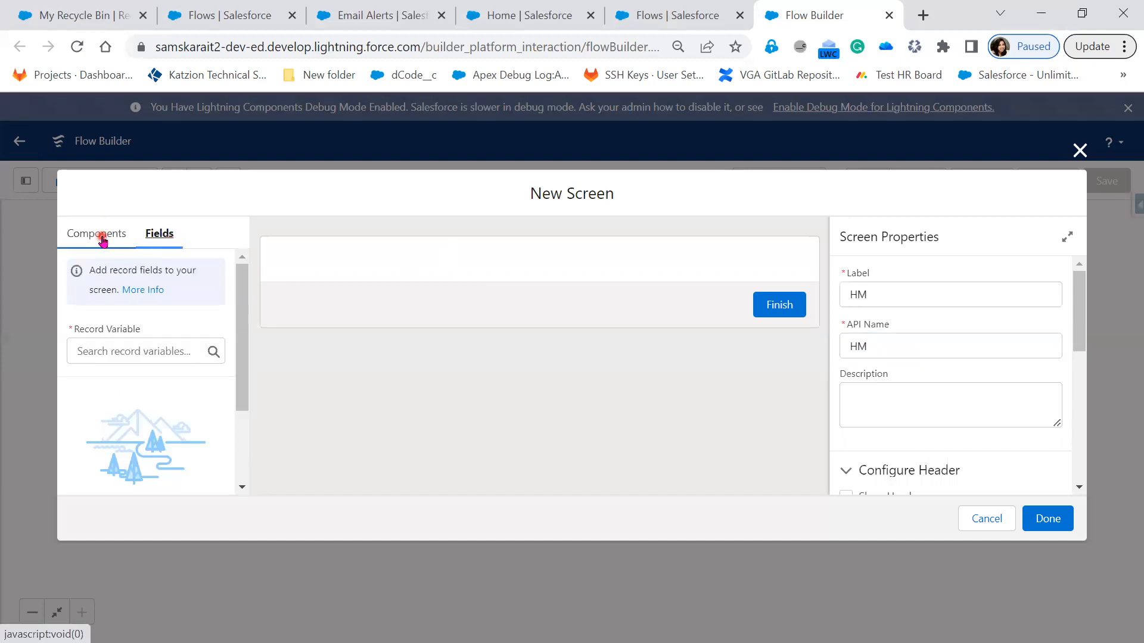
pyautogui.click(101, 237)
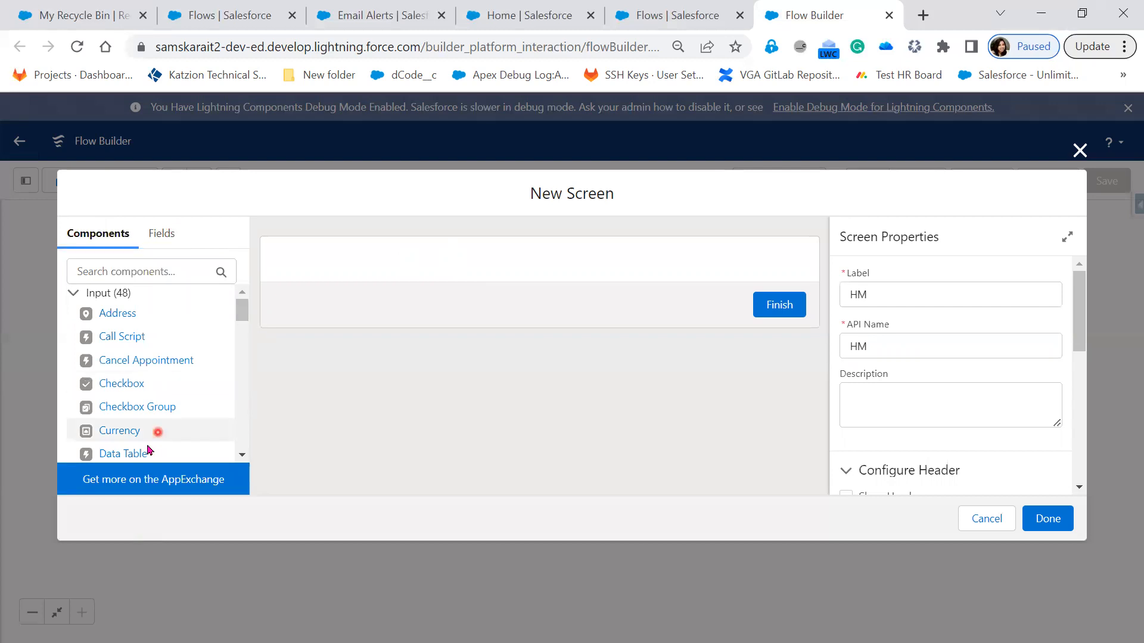
pyautogui.moveTo(242, 316); pyautogui.dragTo(238, 462)
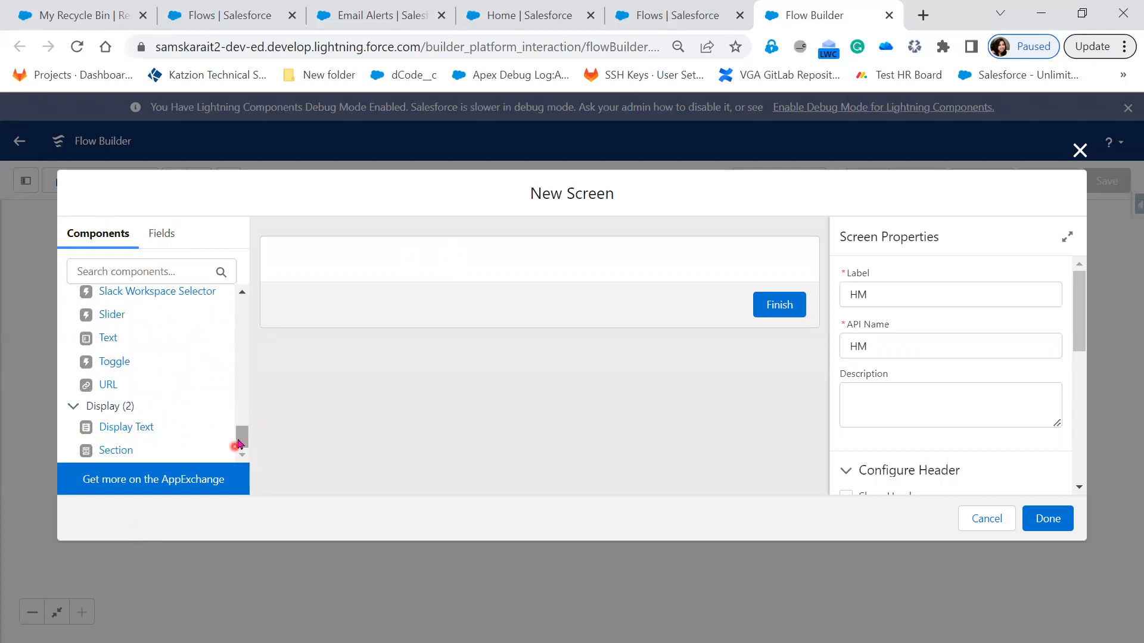
pyautogui.moveTo(239, 439); pyautogui.dragTo(224, 288)
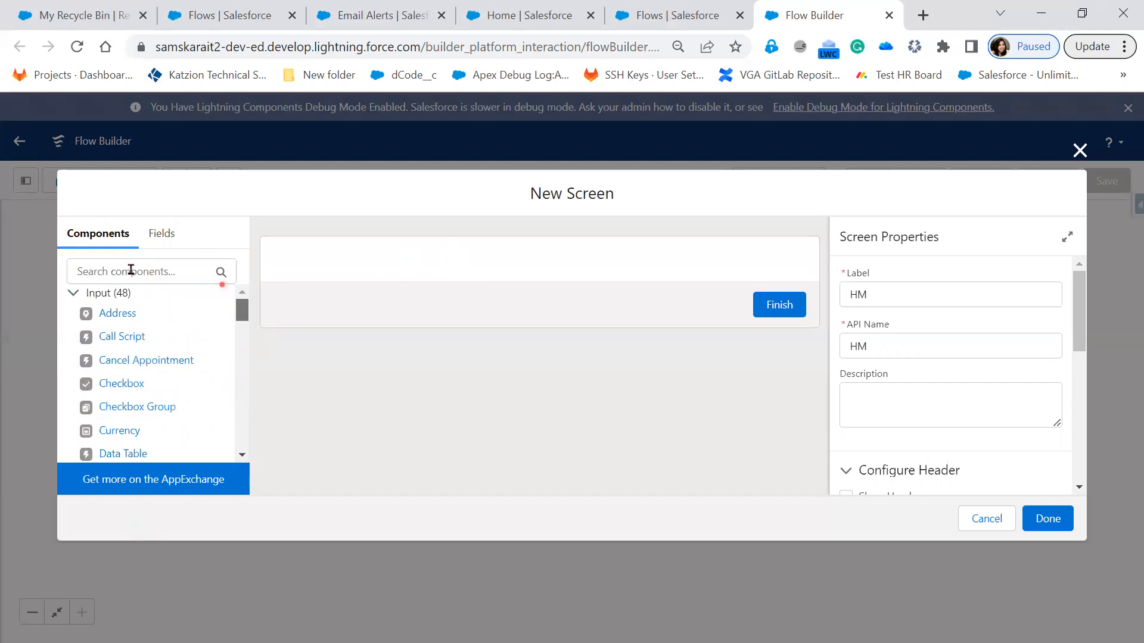
pyautogui.click(158, 236)
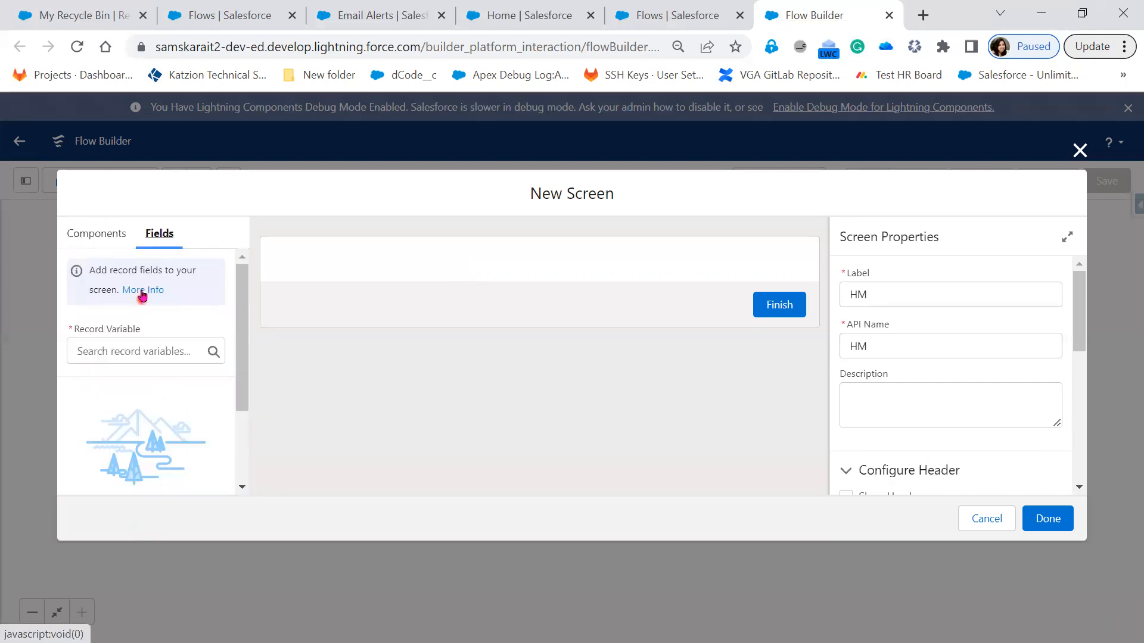
pyautogui.click(166, 352)
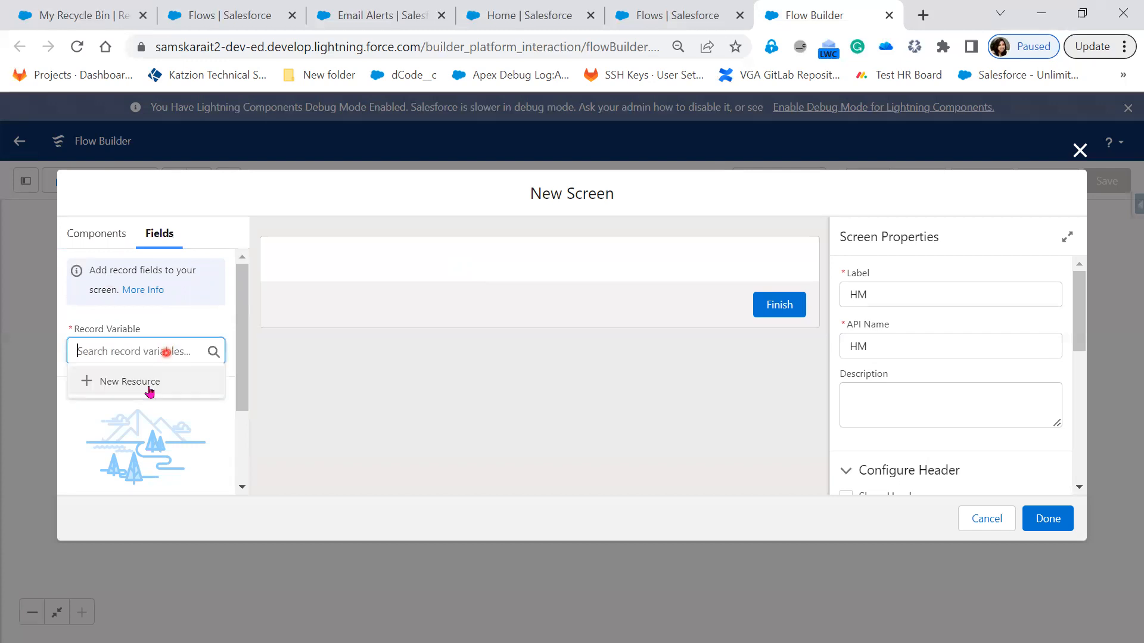
pyautogui.click(315, 424)
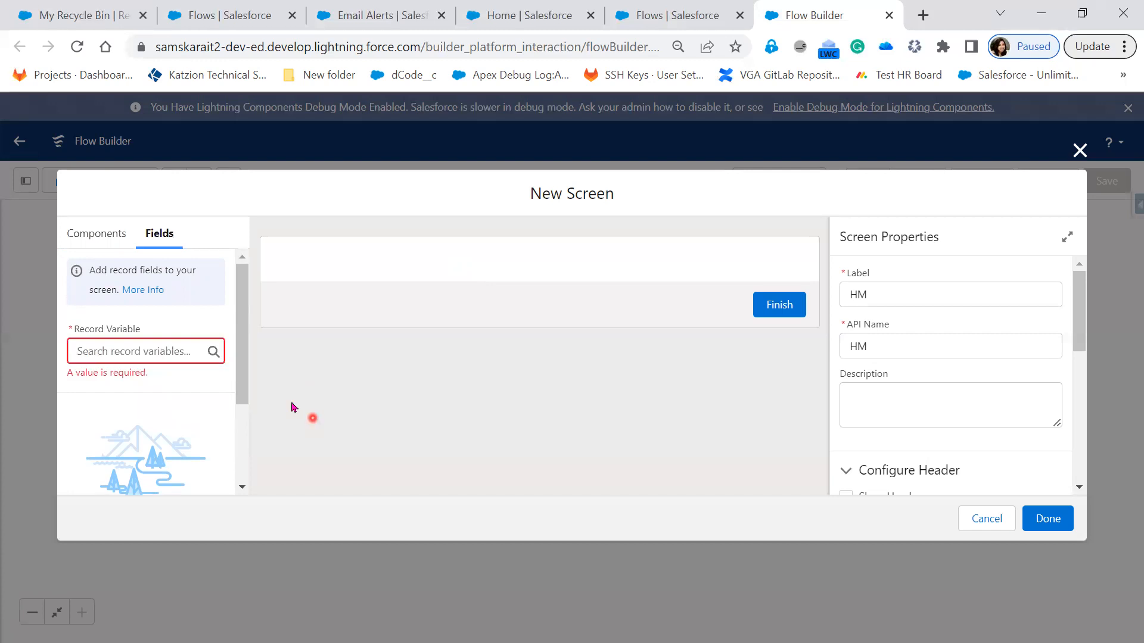
pyautogui.click(107, 238)
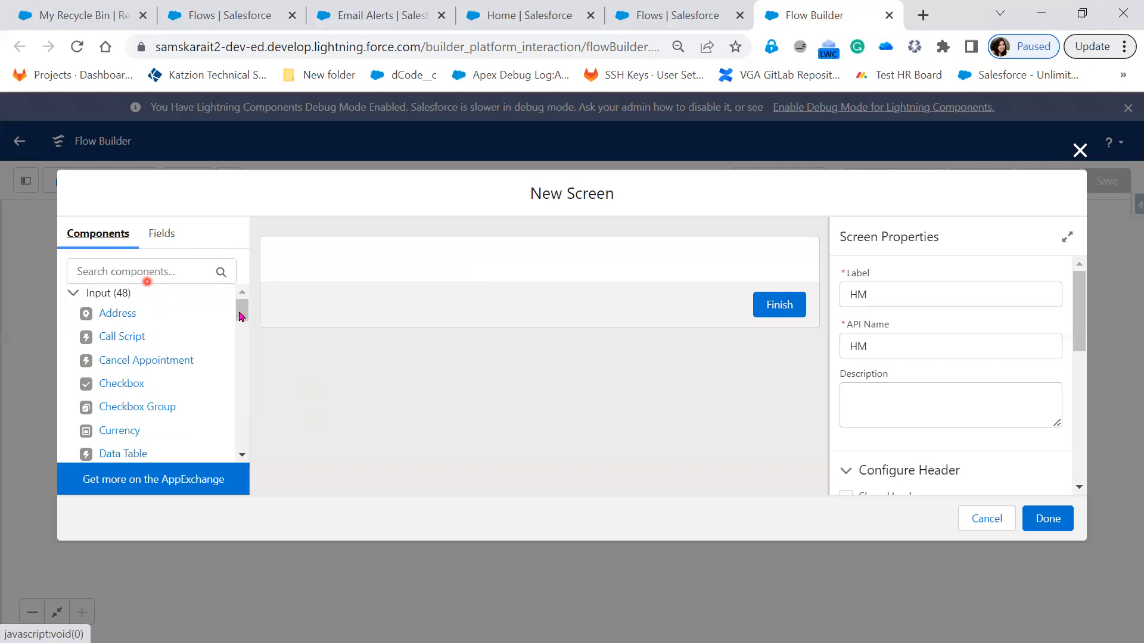
# Step: Find the Text input component with the search term "Text" and add it to the screen body
pyautogui.click(242, 378)
pyautogui.scroll(2, 115, 276)
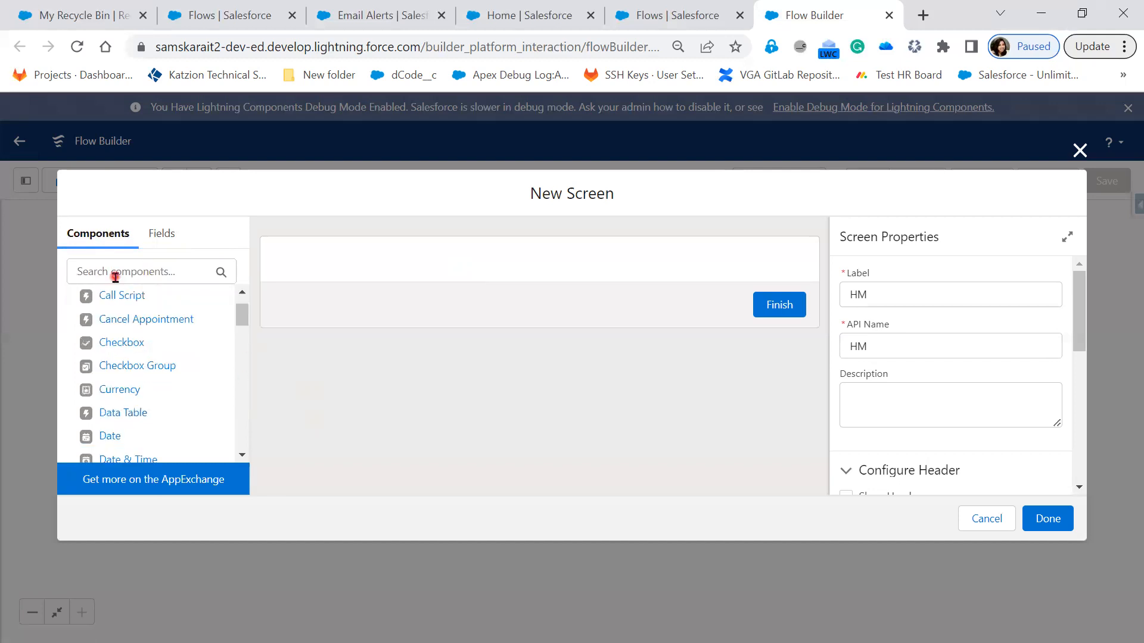
pyautogui.click(115, 276)
pyautogui.write('Text')
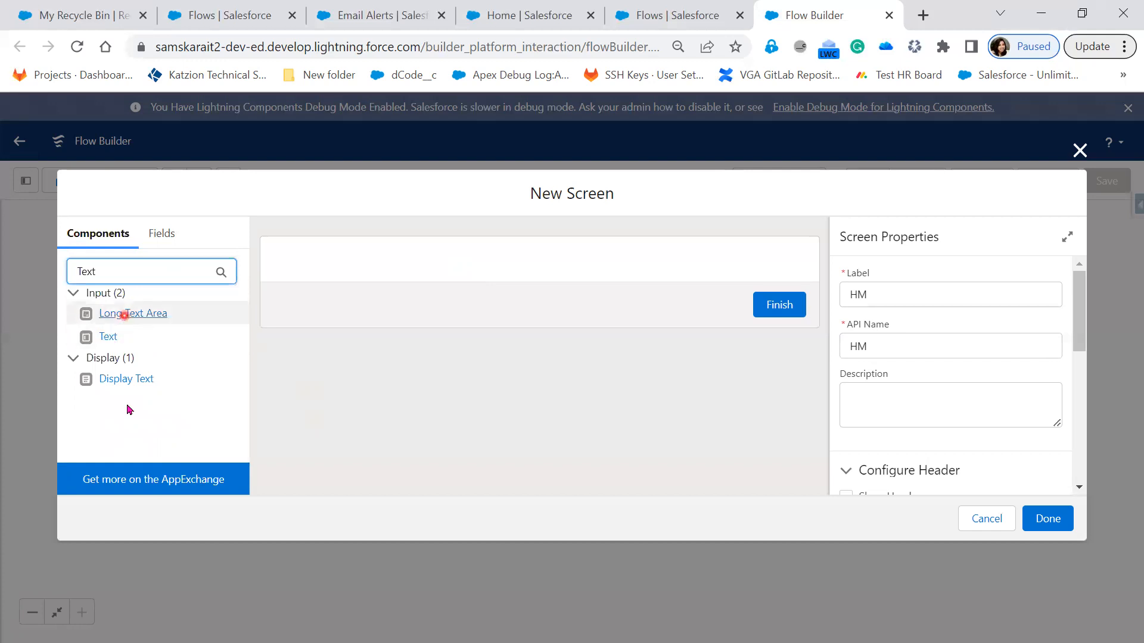
pyautogui.moveTo(114, 343); pyautogui.dragTo(395, 264)
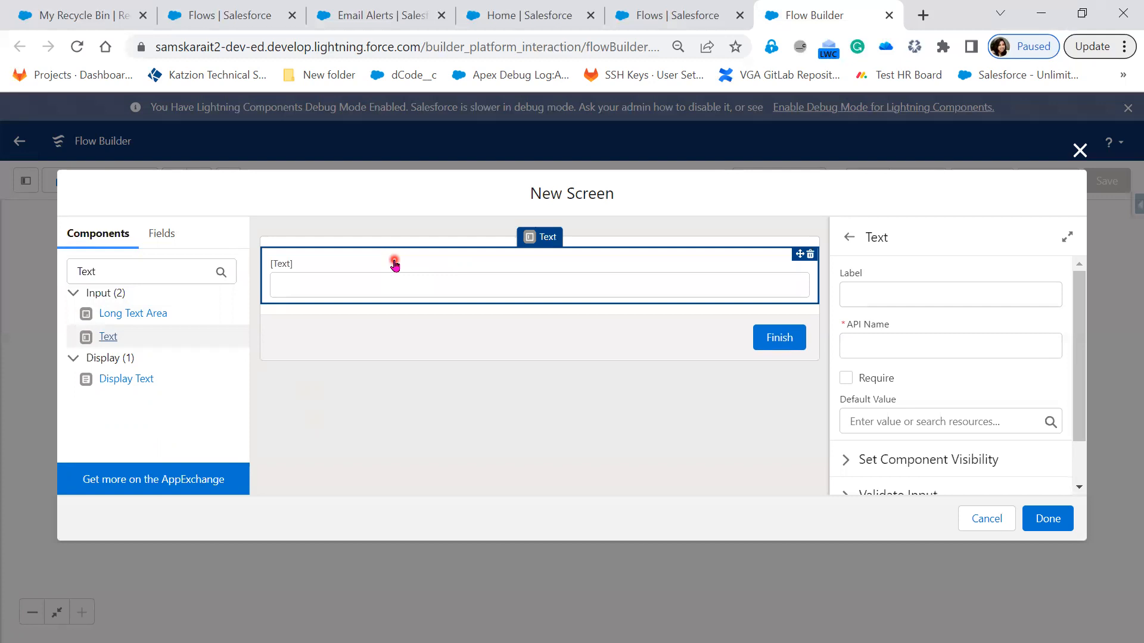
# Step: Label the new text component HM Name and give it the API name HM_Name
pyautogui.click(868, 293)
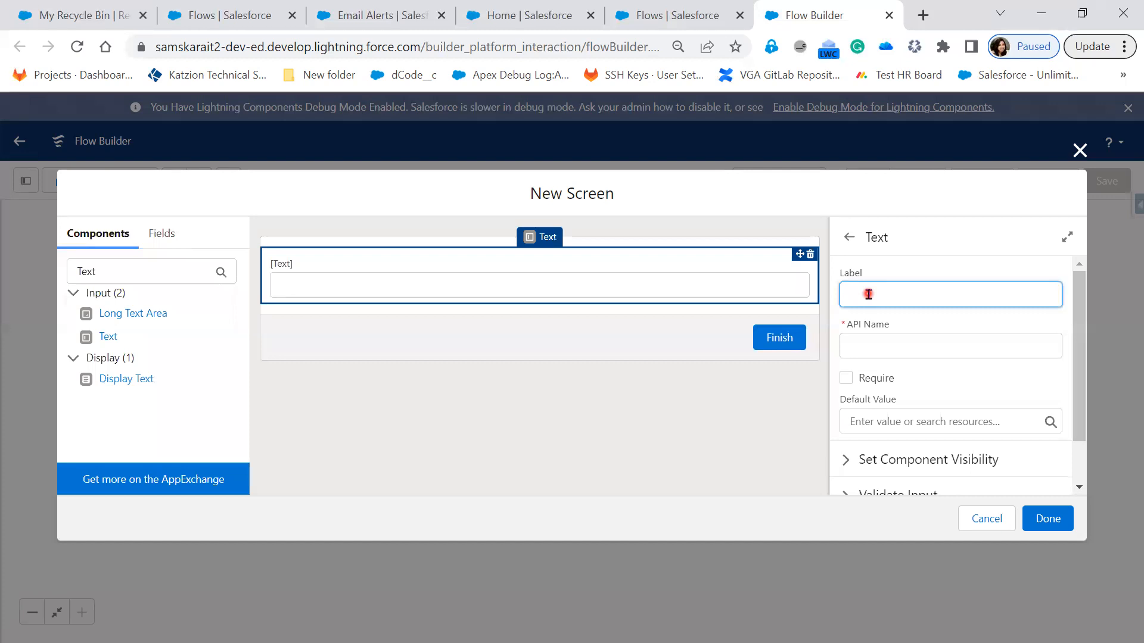
pyautogui.write('Hi')
pyautogui.write('ring')
pyautogui.write(' N')
pyautogui.press('BackSpace')
pyautogui.press('BackSpace')
pyautogui.press('BackSpace')
pyautogui.press('BackSpace')
pyautogui.press('BackSpace')
pyautogui.press('BackSpace')
pyautogui.write('M Name')
pyautogui.press('Tab')
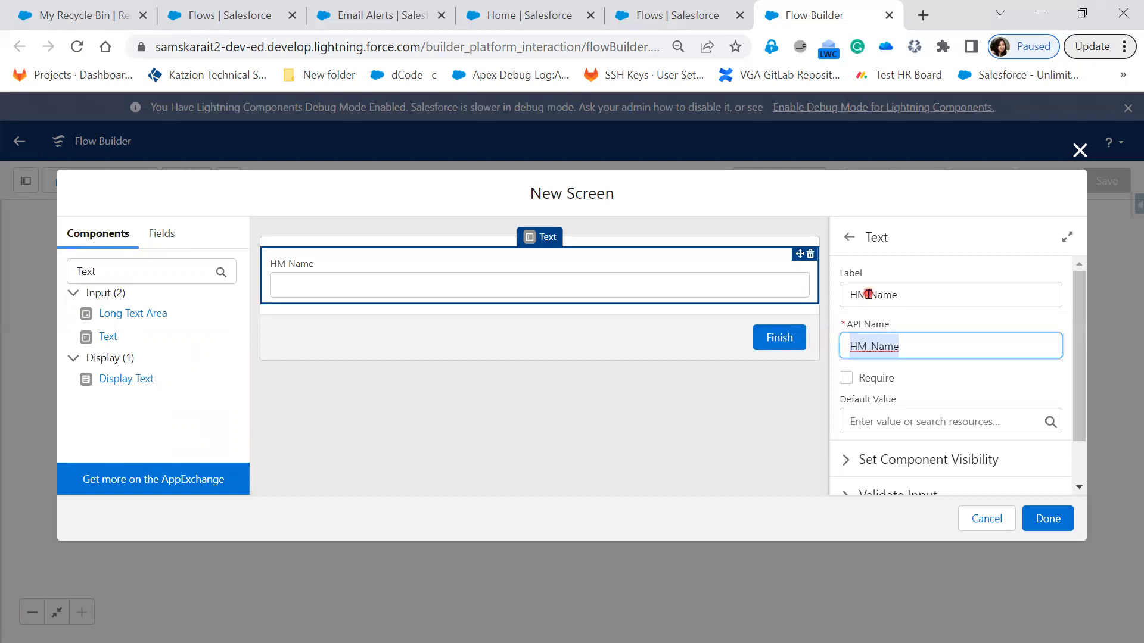
# Step: Change the text component's label to Hiring Manager Name and make the field required
pyautogui.click(858, 295)
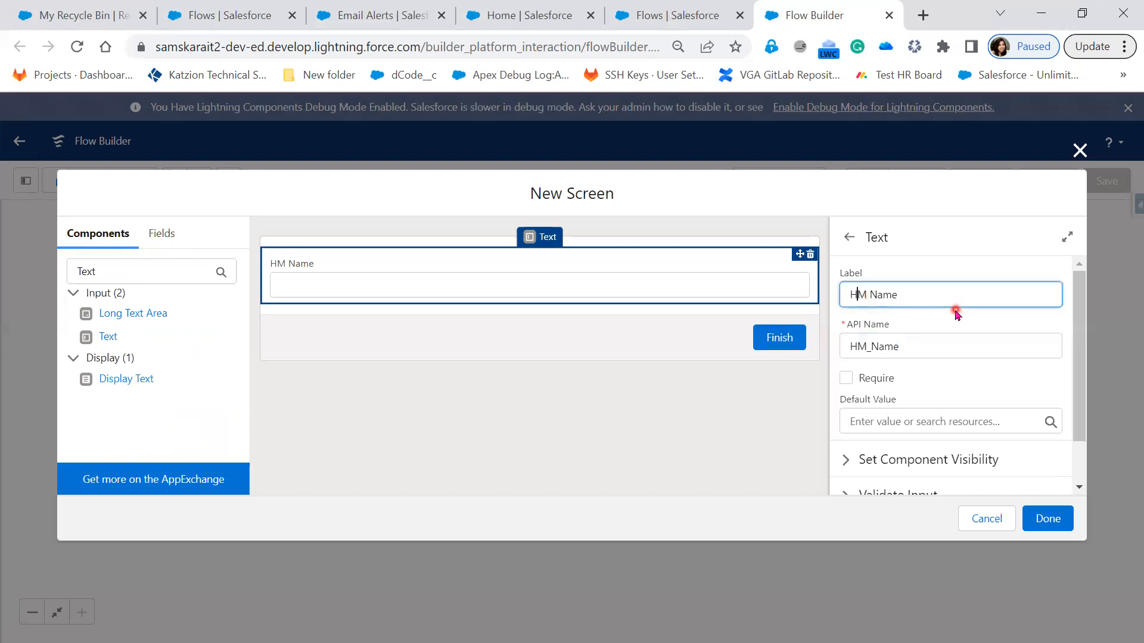
pyautogui.write('iring Manager')
pyautogui.click(925, 350)
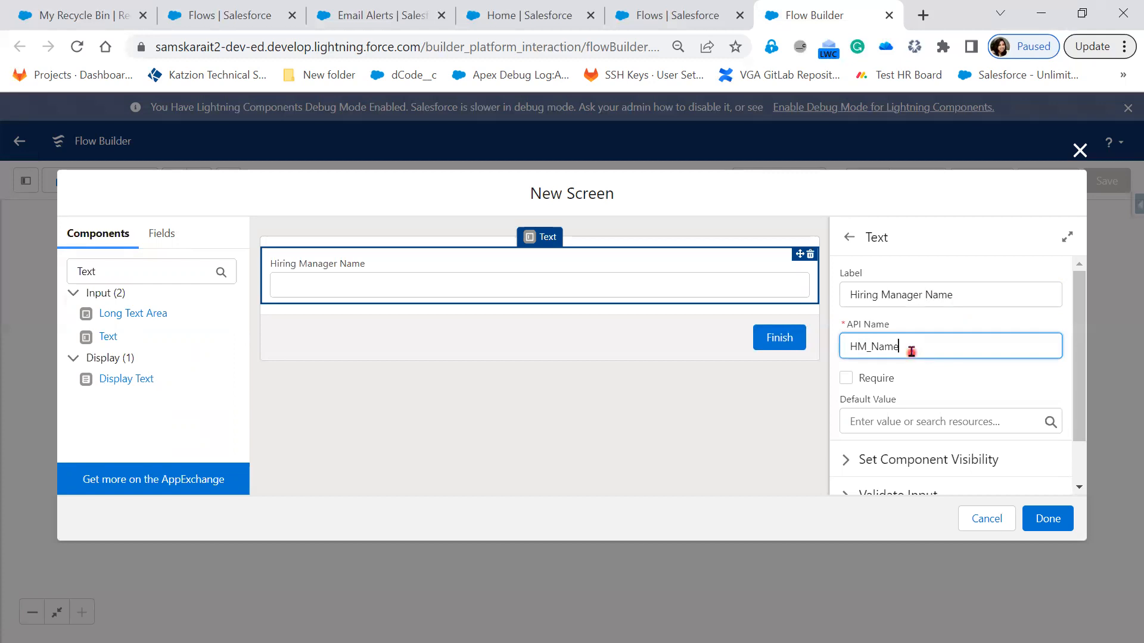
pyautogui.click(846, 379)
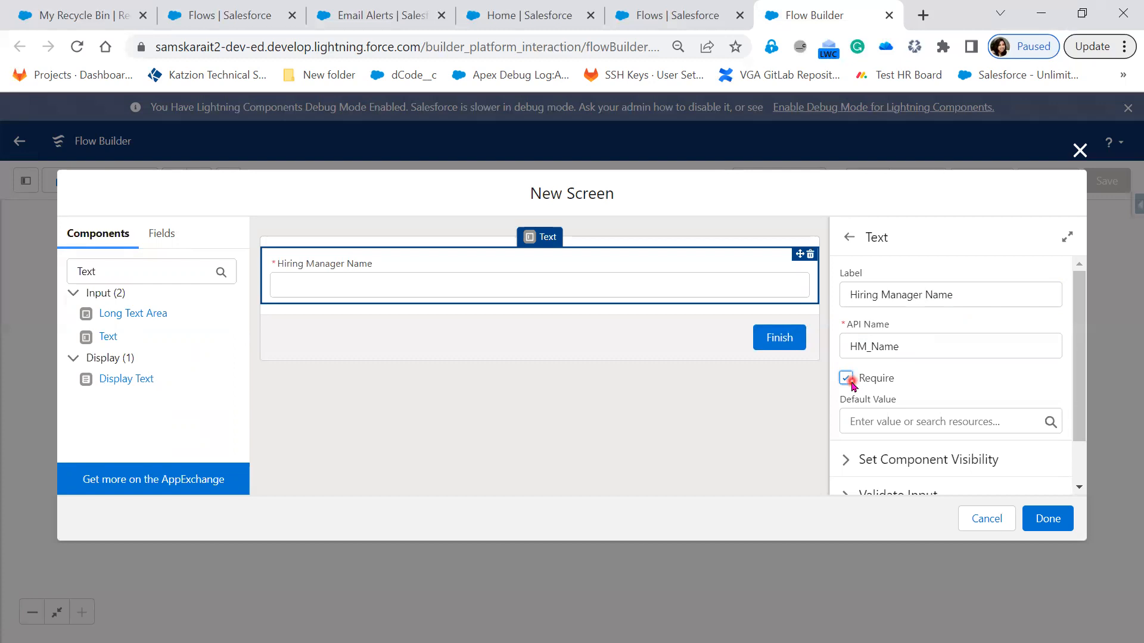
# Step: Examine the component visibility options for the Hiring Manager Name field, keeping the current choice
pyautogui.scroll(-2, 936, 398)
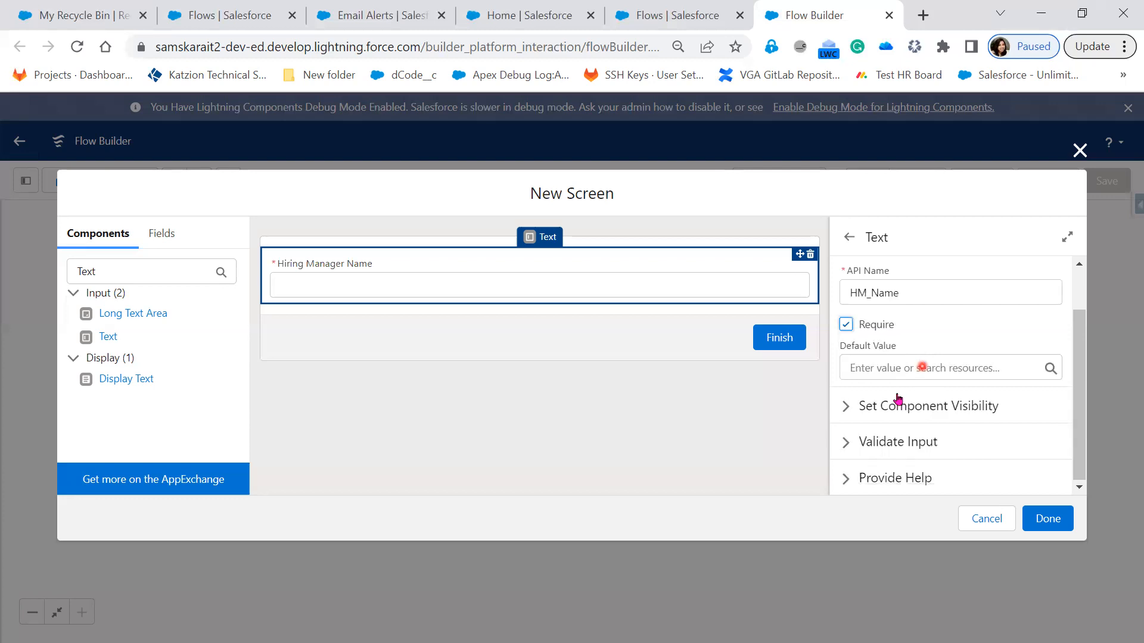
pyautogui.click(849, 410)
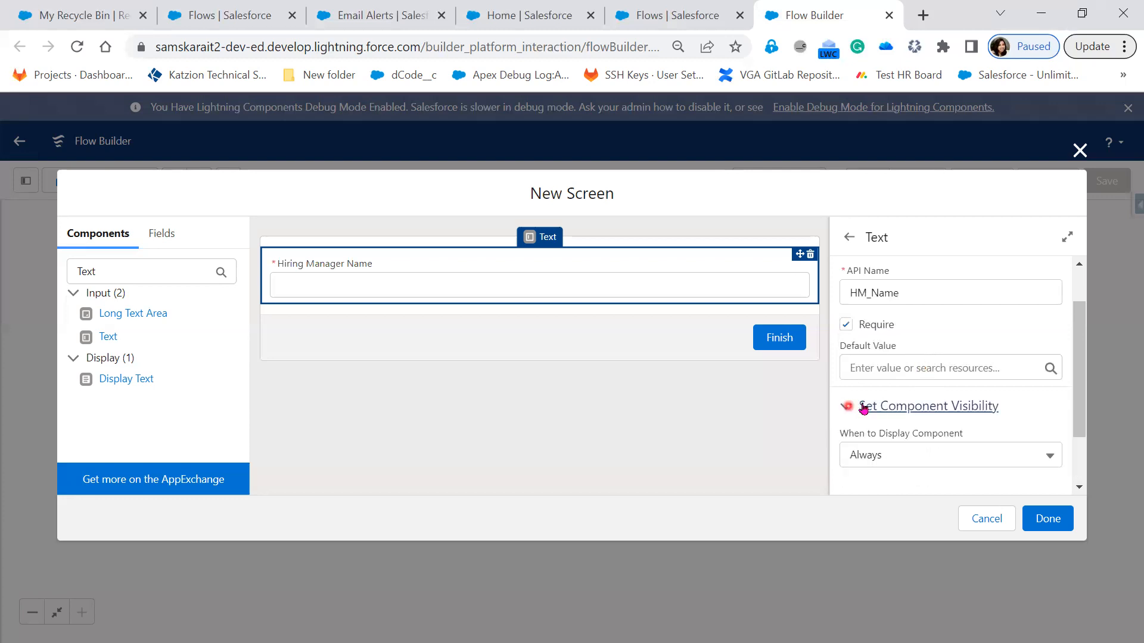
pyautogui.scroll(-1, 977, 398)
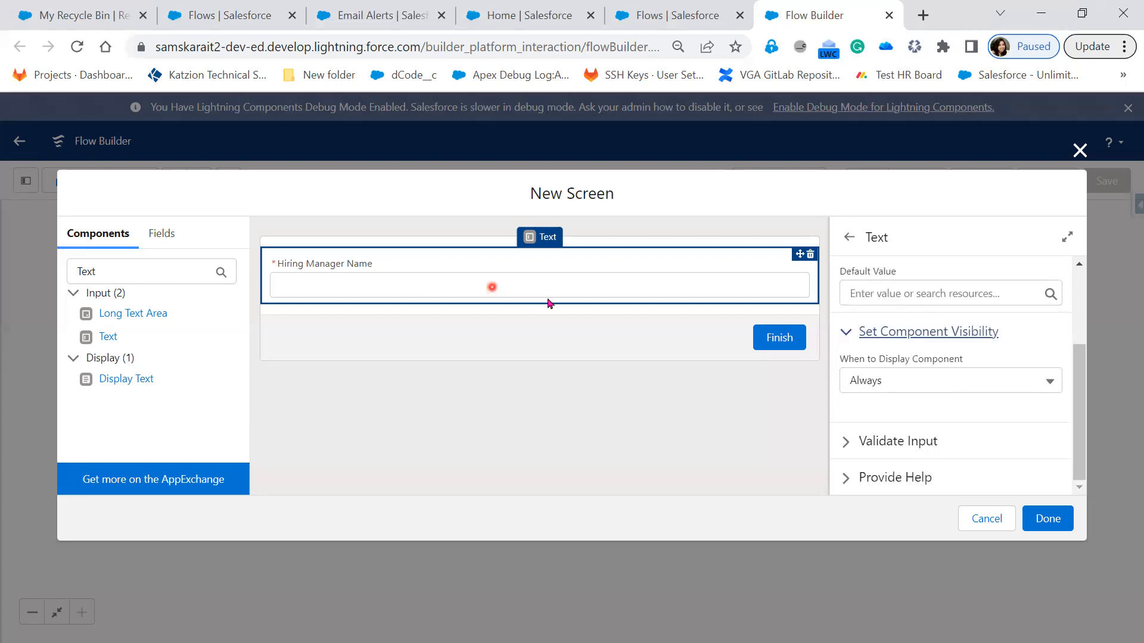
pyautogui.click(964, 386)
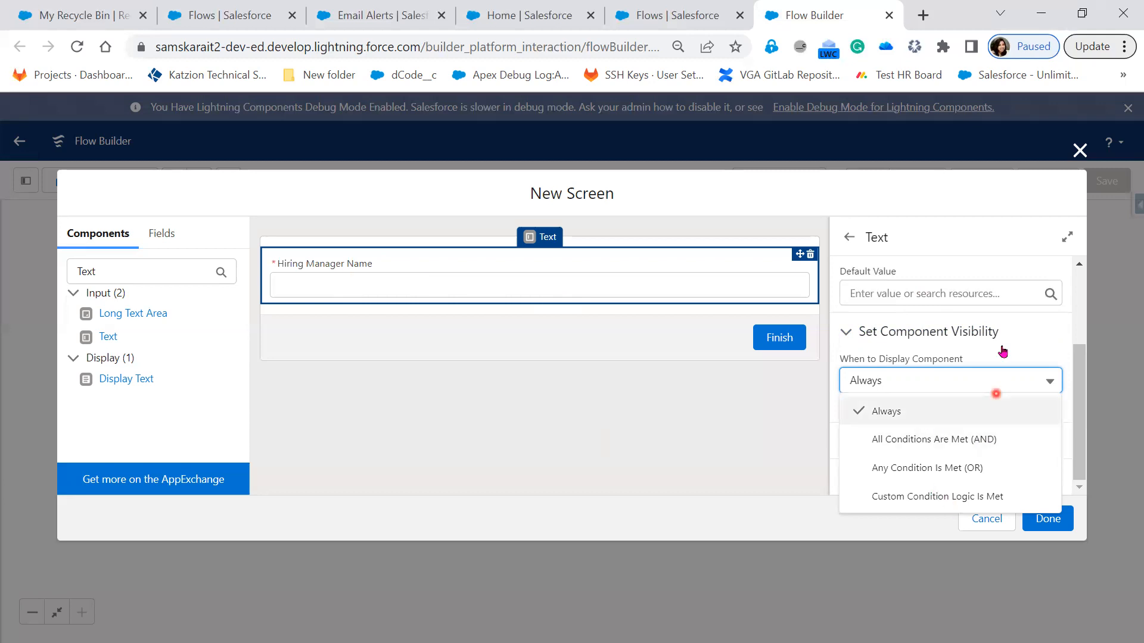
pyautogui.click(836, 445)
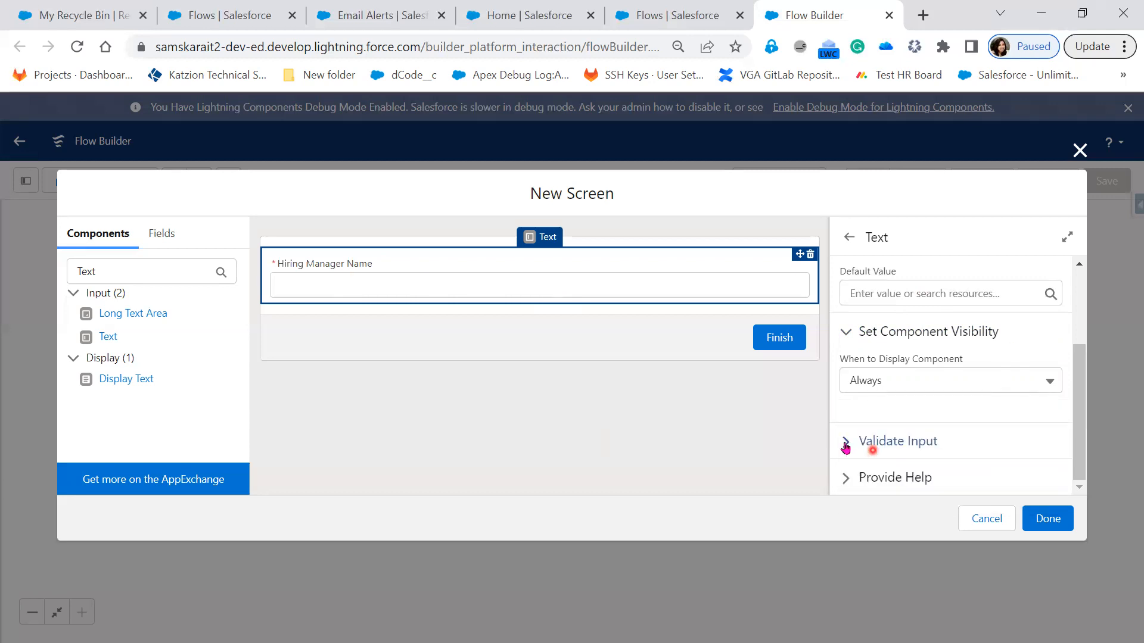
# Step: Examine the Validate Input settings of the Hiring Manager Name field, including its error message and formula
pyautogui.click(846, 447)
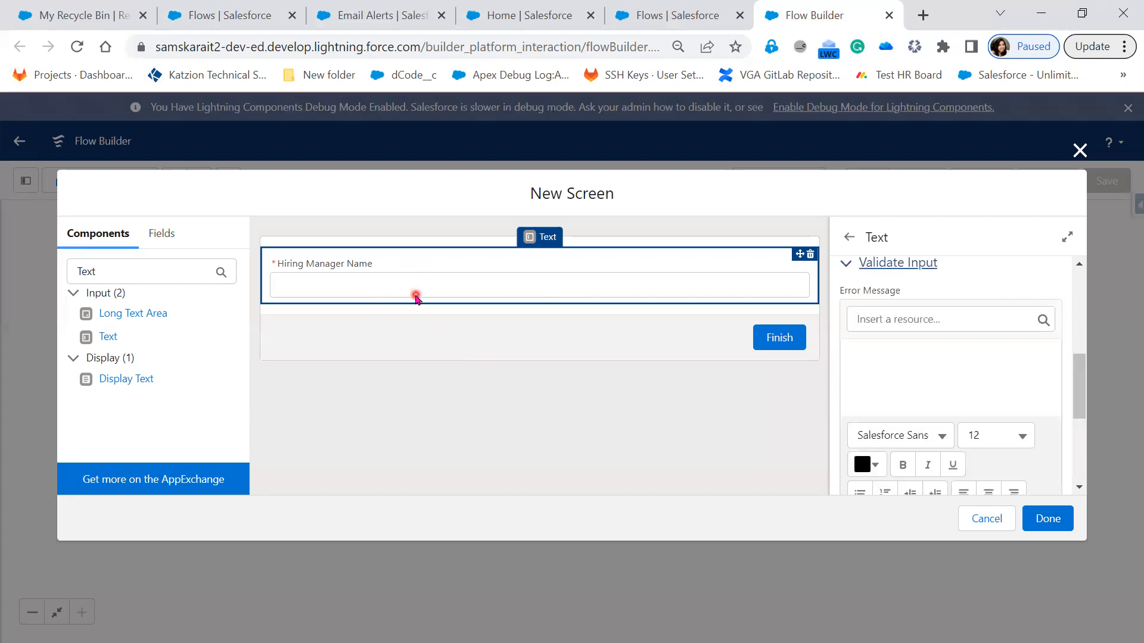
pyautogui.click(970, 397)
pyautogui.scroll(-1, 941, 414)
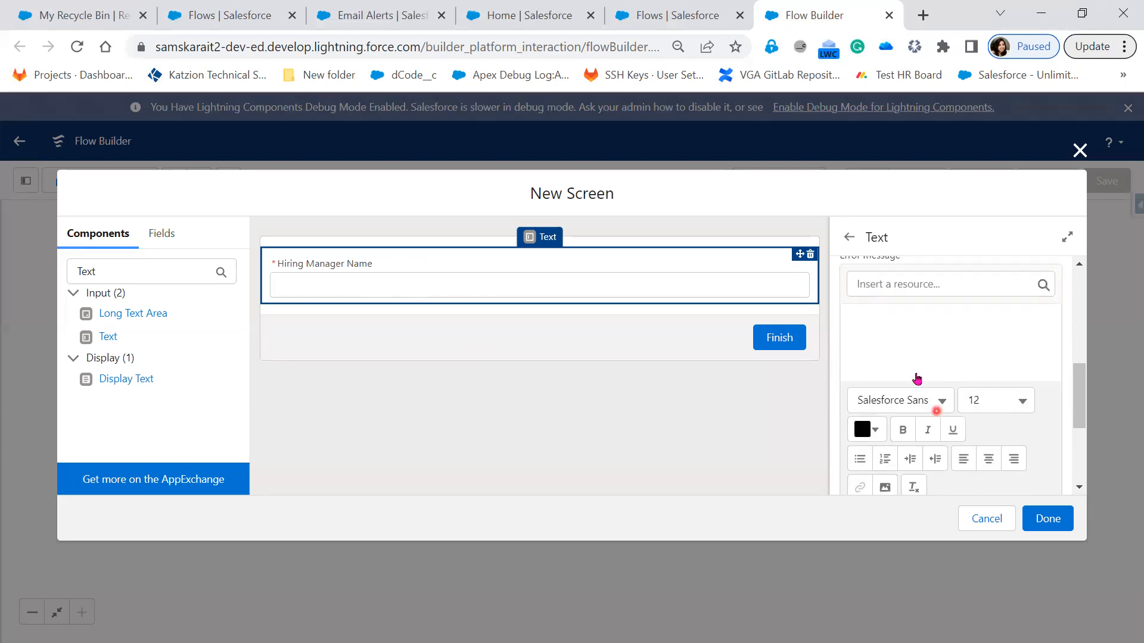
pyautogui.scroll(-3, 915, 438)
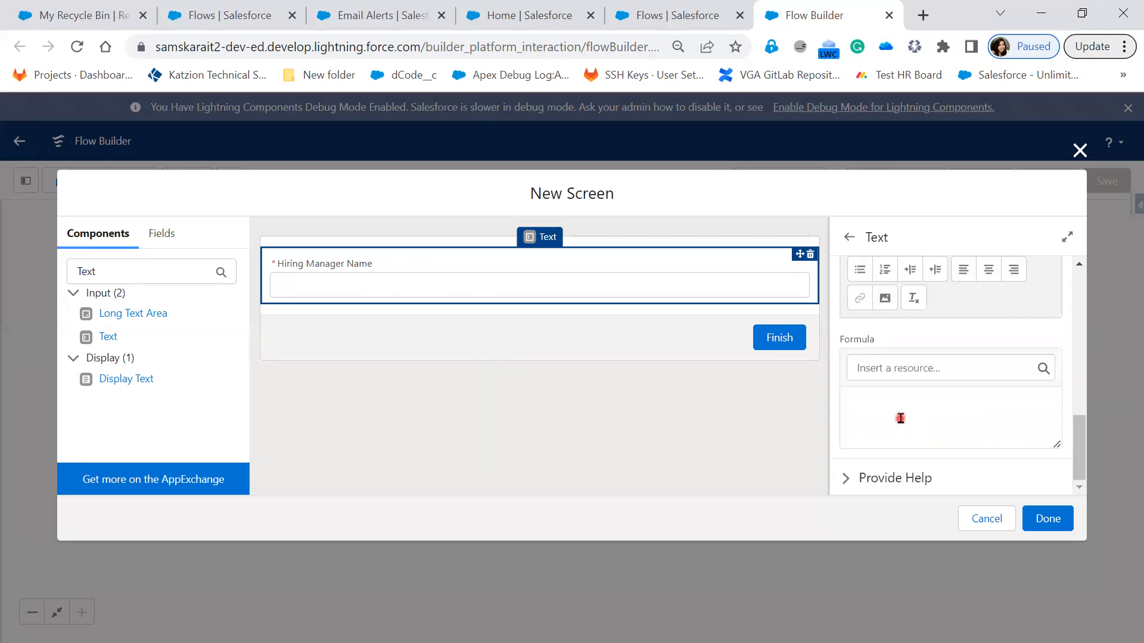
pyautogui.click(900, 418)
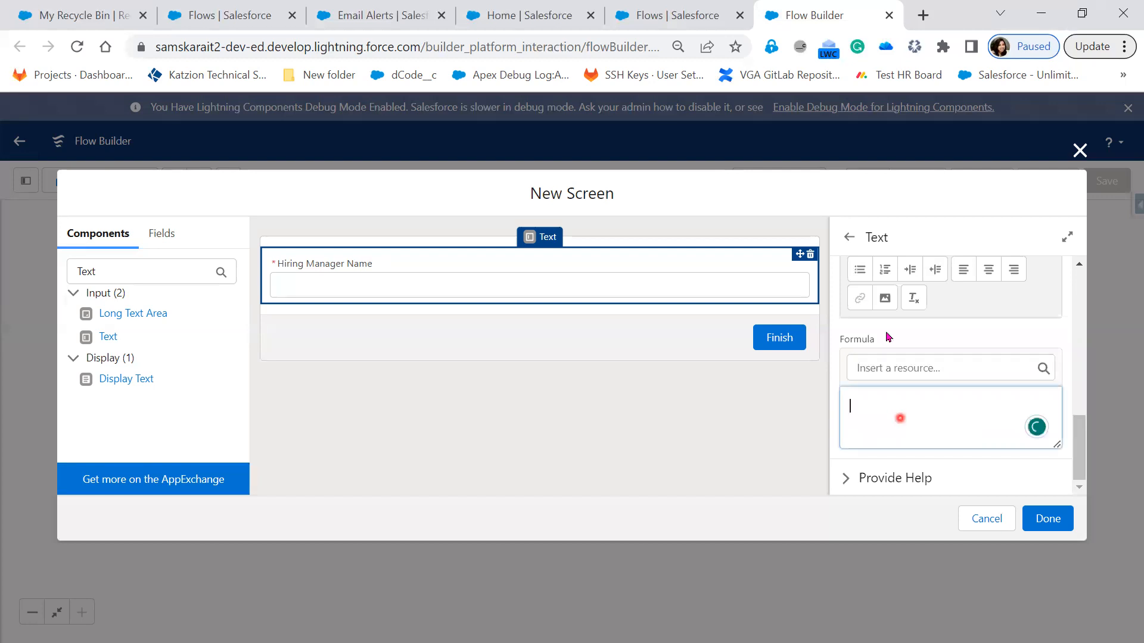
pyautogui.scroll(3, 873, 333)
pyautogui.scroll(-2, 871, 356)
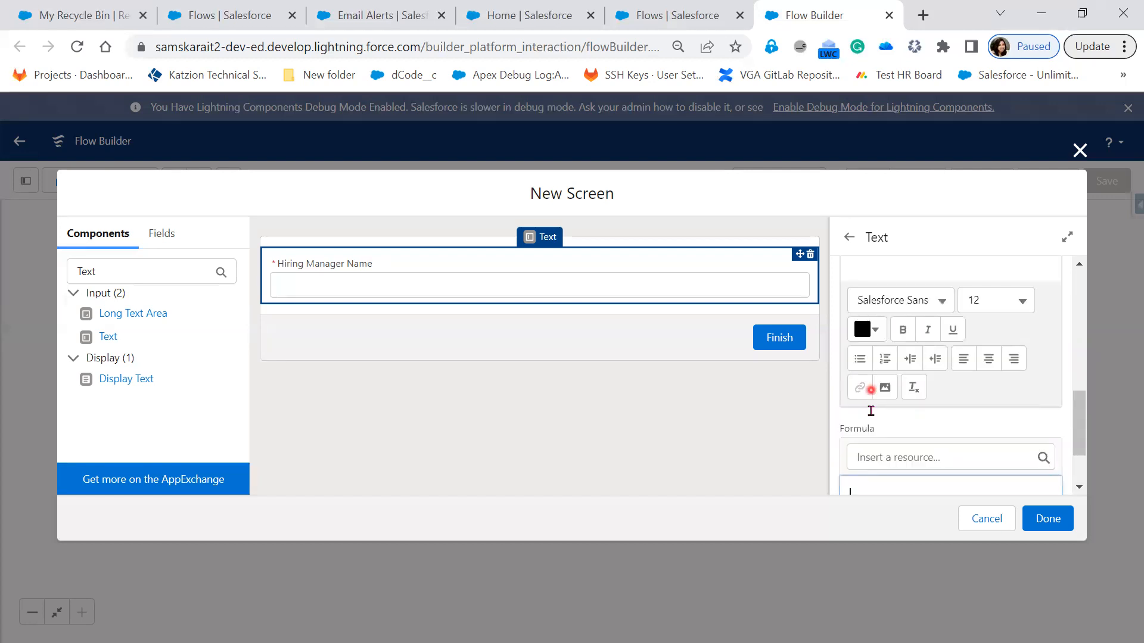
pyautogui.scroll(-2, 878, 463)
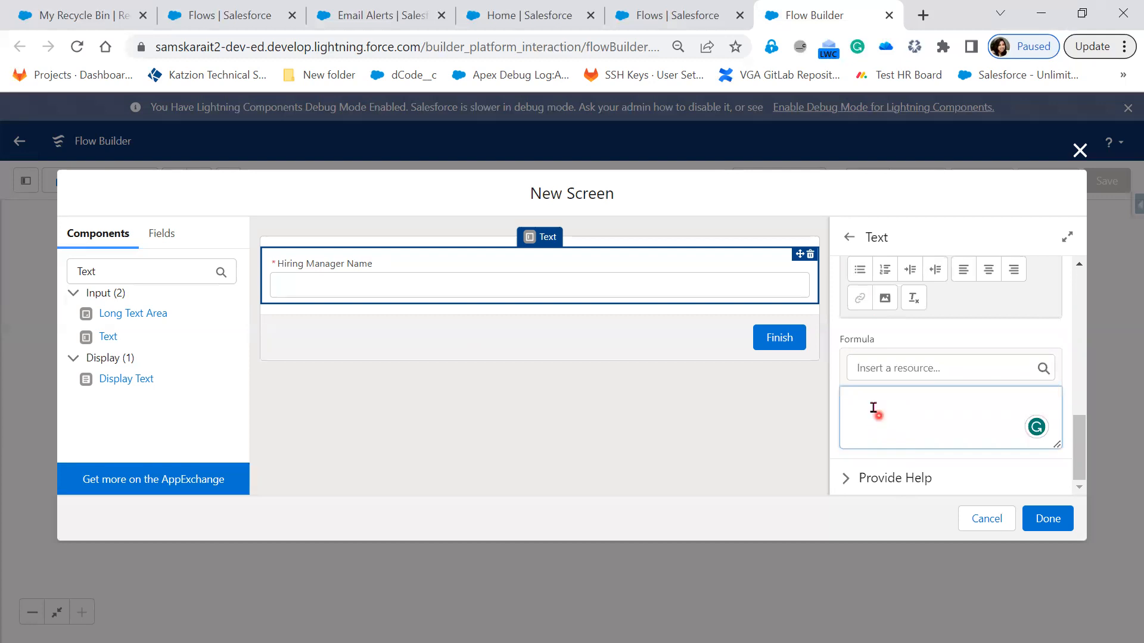
pyautogui.click(873, 407)
pyautogui.click(363, 327)
pyautogui.click(374, 289)
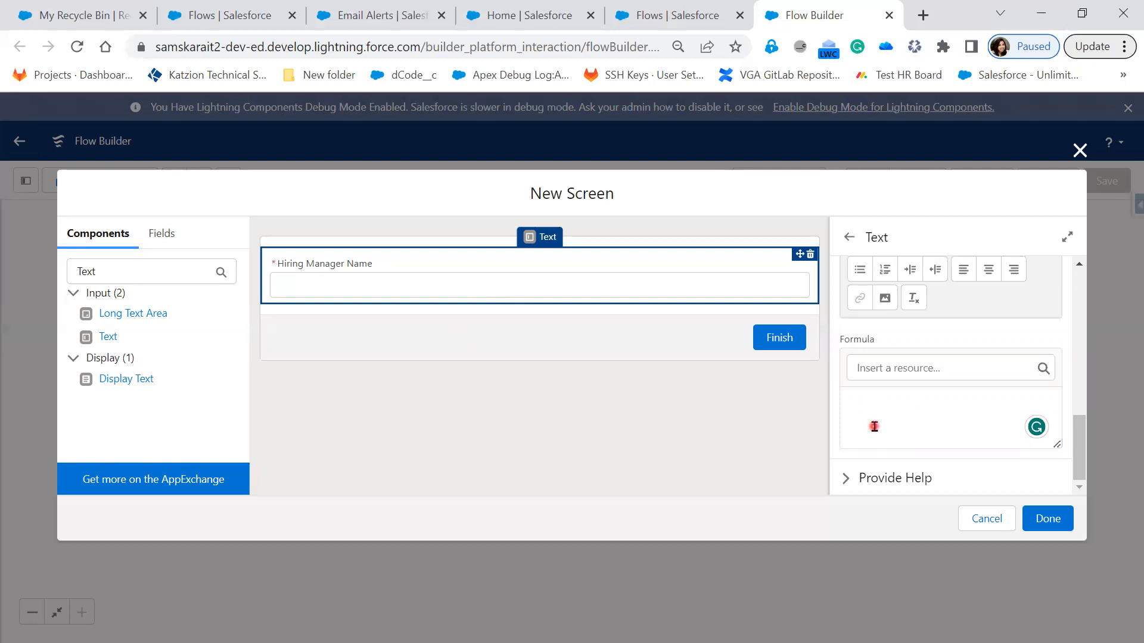
# Step: Expand the Provide Help settings of the Hiring Manager Name field and examine the help text editor
pyautogui.scroll(-2, 923, 405)
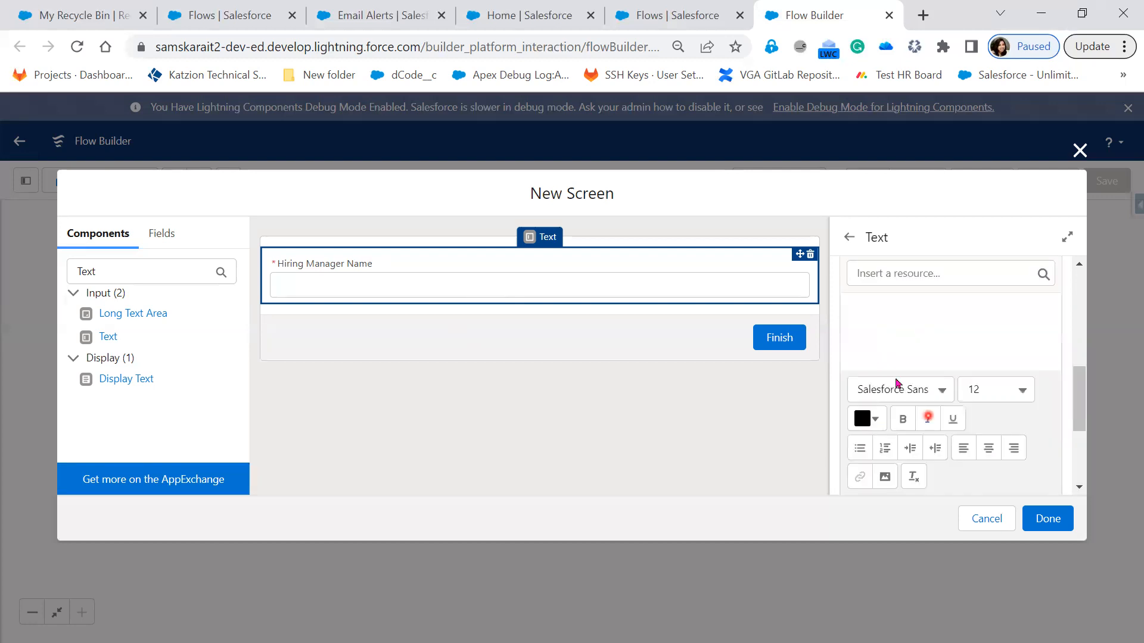
pyautogui.scroll(-3, 891, 459)
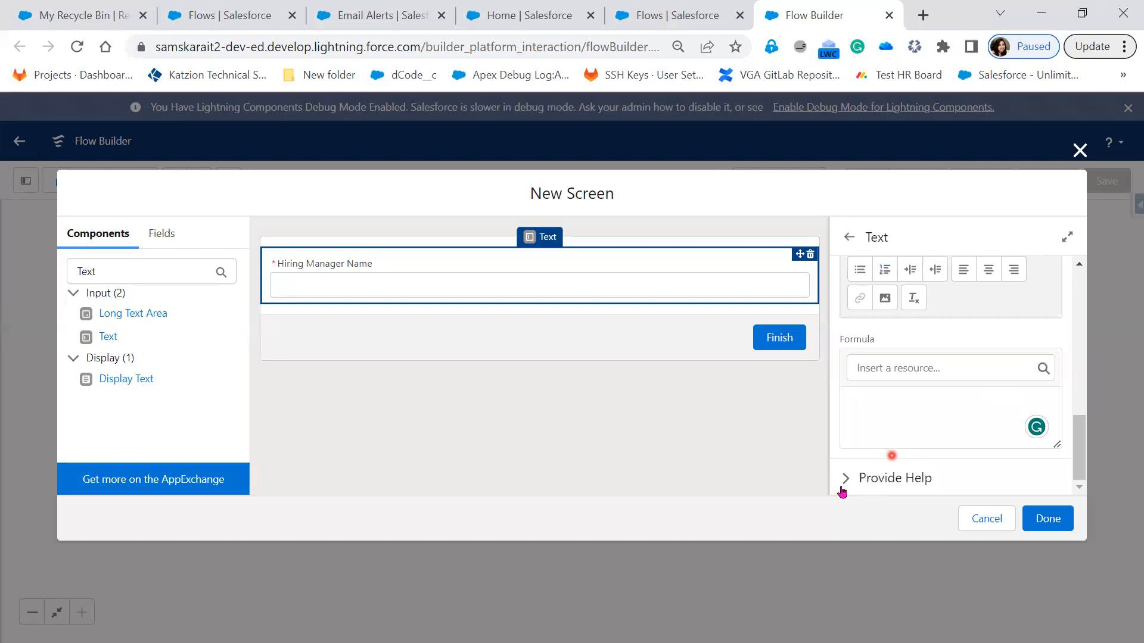
pyautogui.scroll(-3, 923, 396)
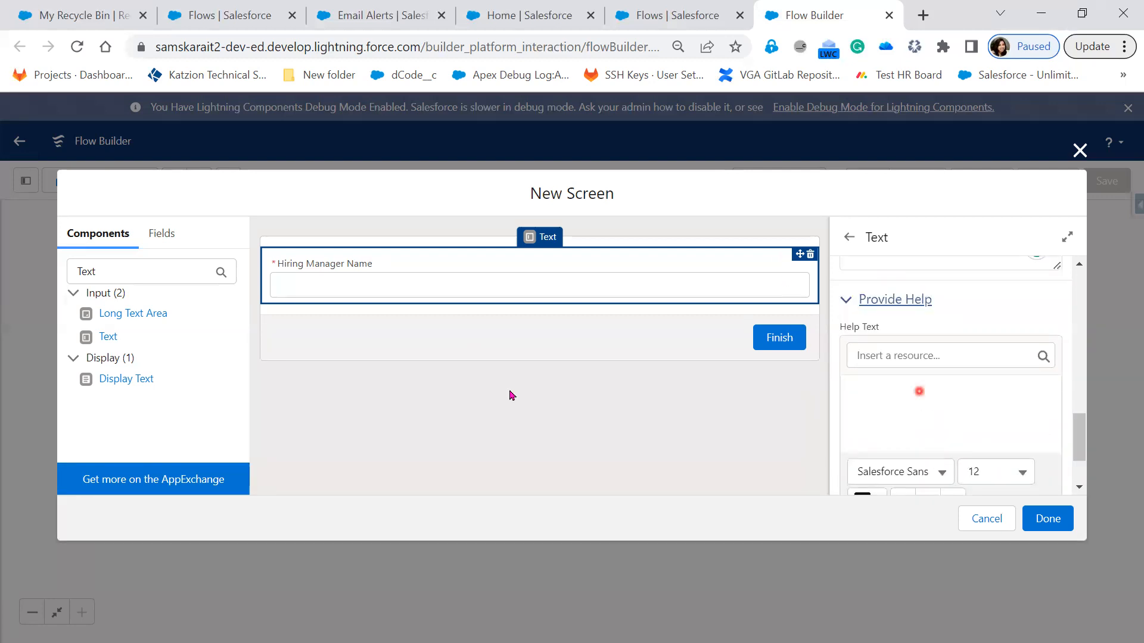
pyautogui.scroll(-2, 920, 392)
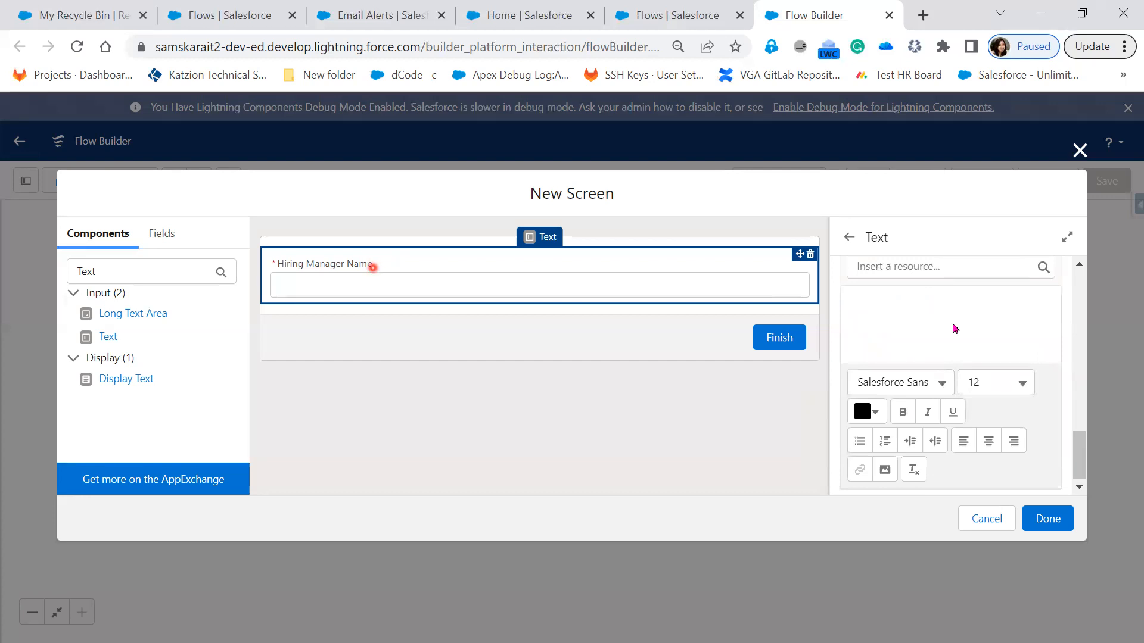
# Step: Open a blank New Hiring Manager form in the Hiring managers tab of the Sales app, examine its fields, and close it unsaved
pyautogui.scroll(1, 948, 390)
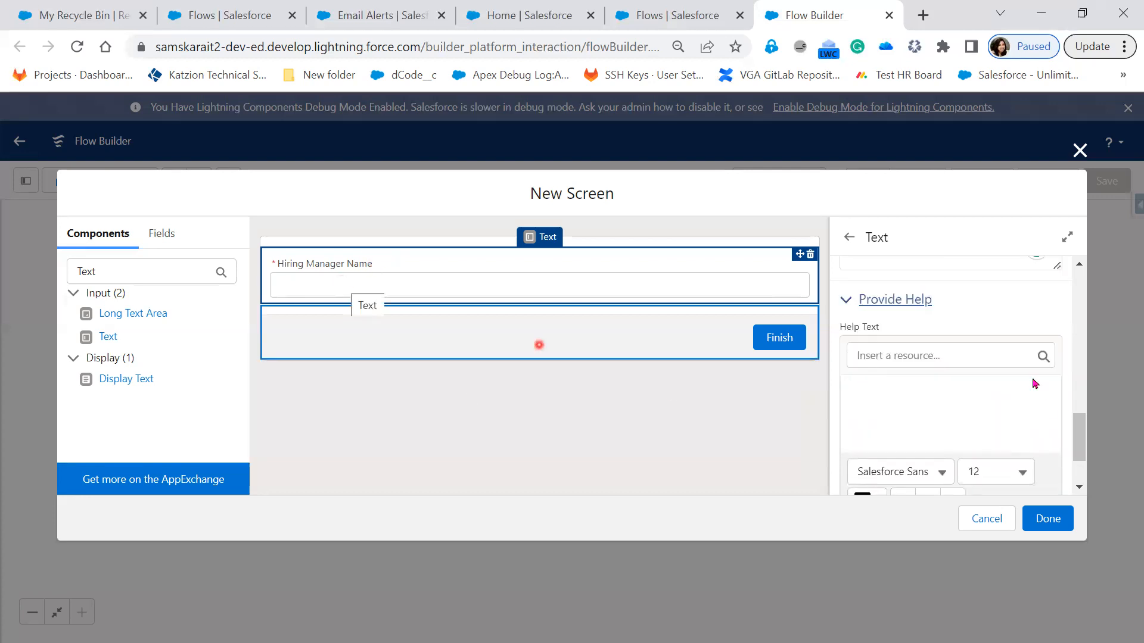
pyautogui.scroll(2, 1035, 383)
pyautogui.scroll(3, 1034, 378)
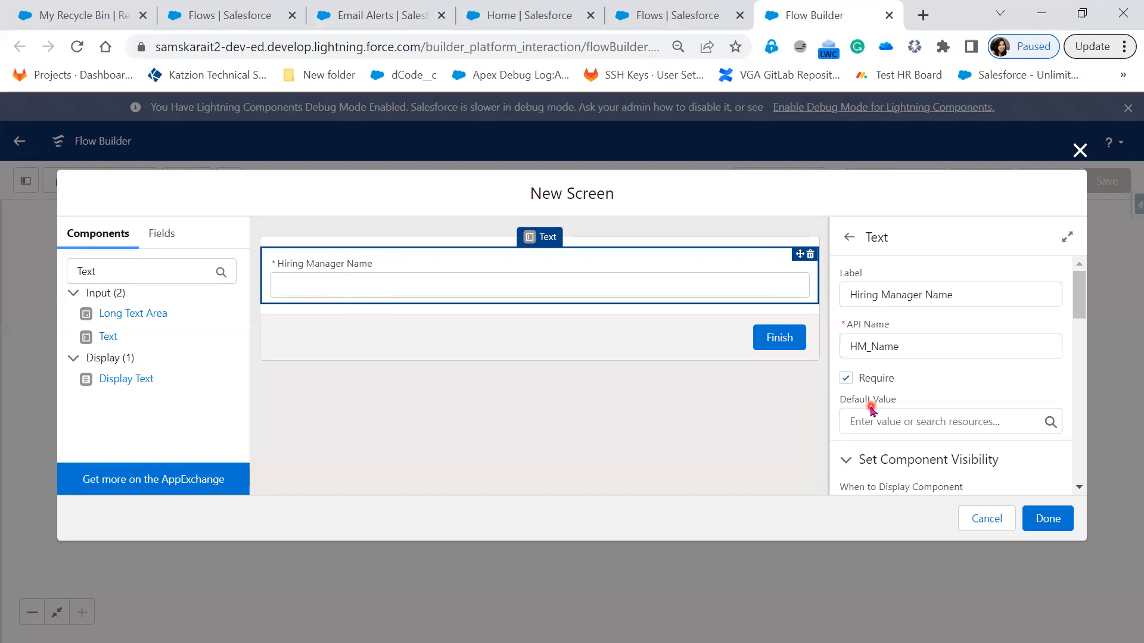
pyautogui.click(59, 19)
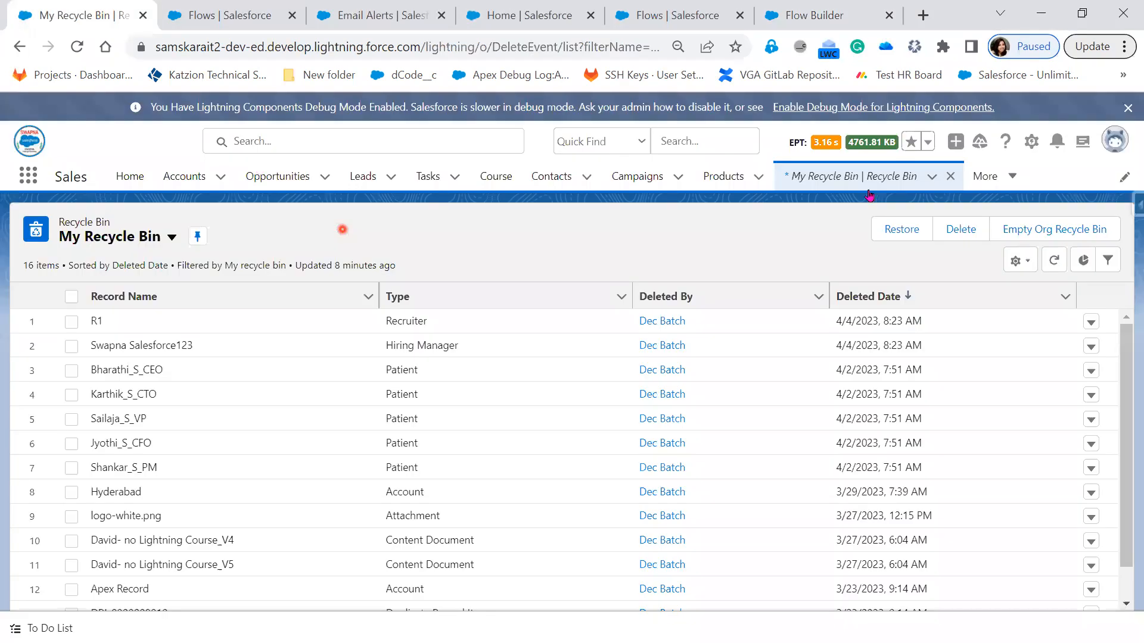
pyautogui.click(992, 175)
pyautogui.click(981, 511)
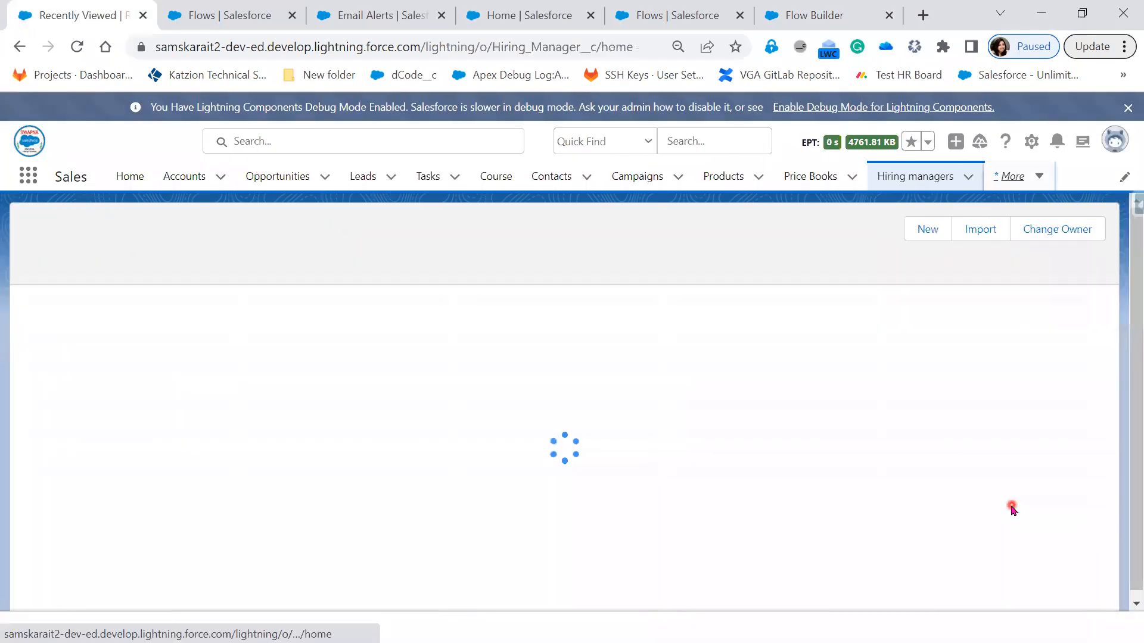
pyautogui.click(934, 233)
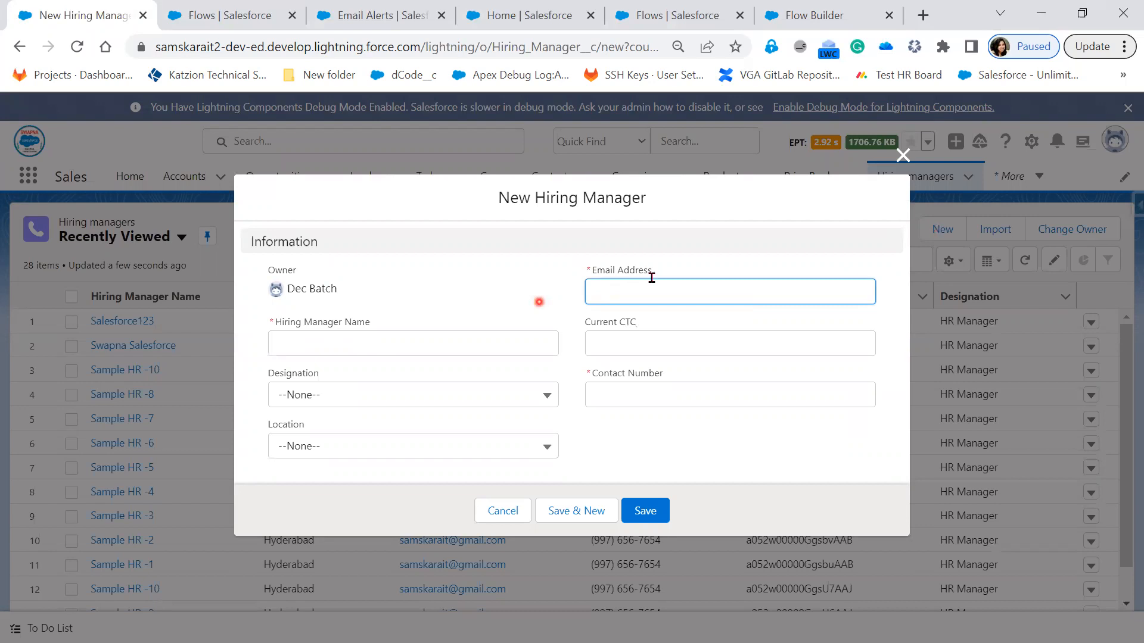
pyautogui.click(902, 167)
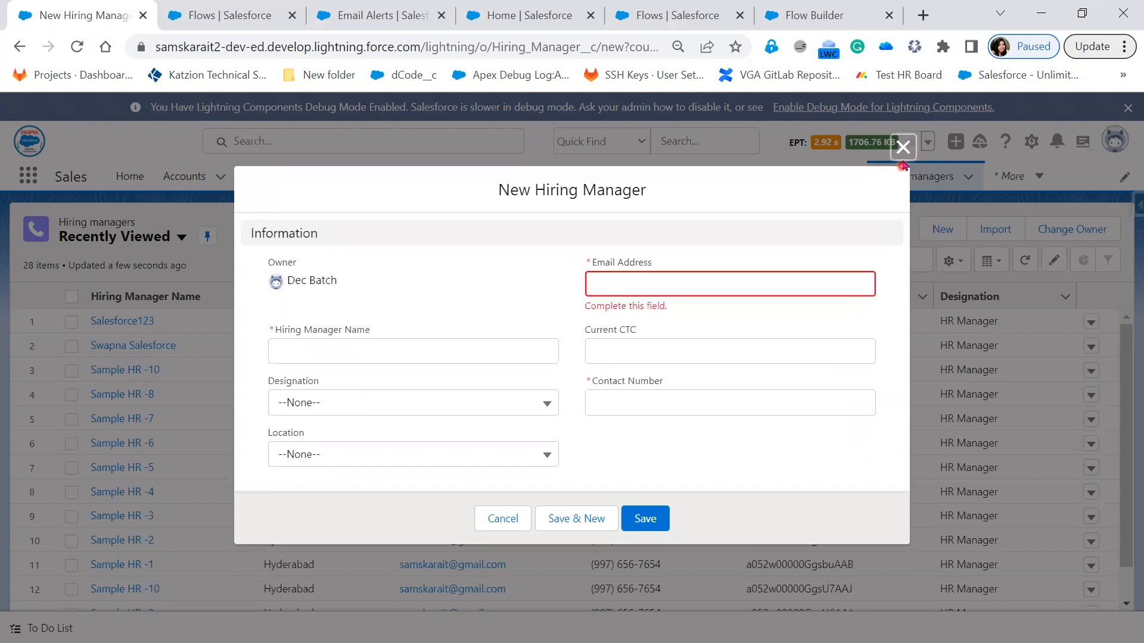
pyautogui.click(902, 147)
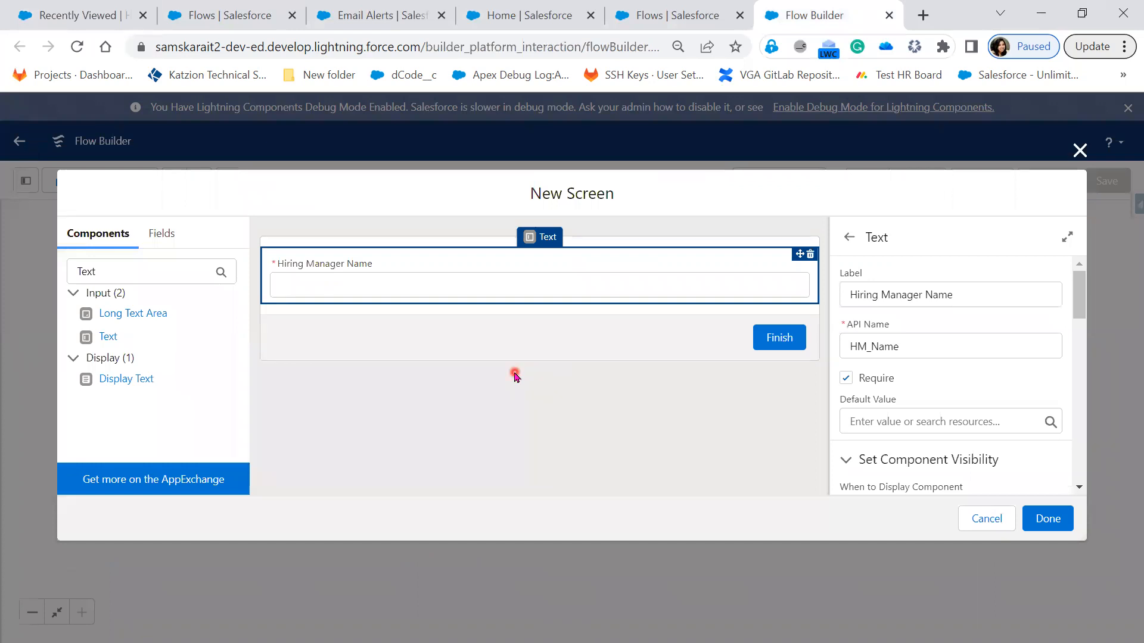
# Step: Add an Email component below the Hiring Manager Name field on the flow screen and give it the API name Email
pyautogui.doubleClick(115, 278)
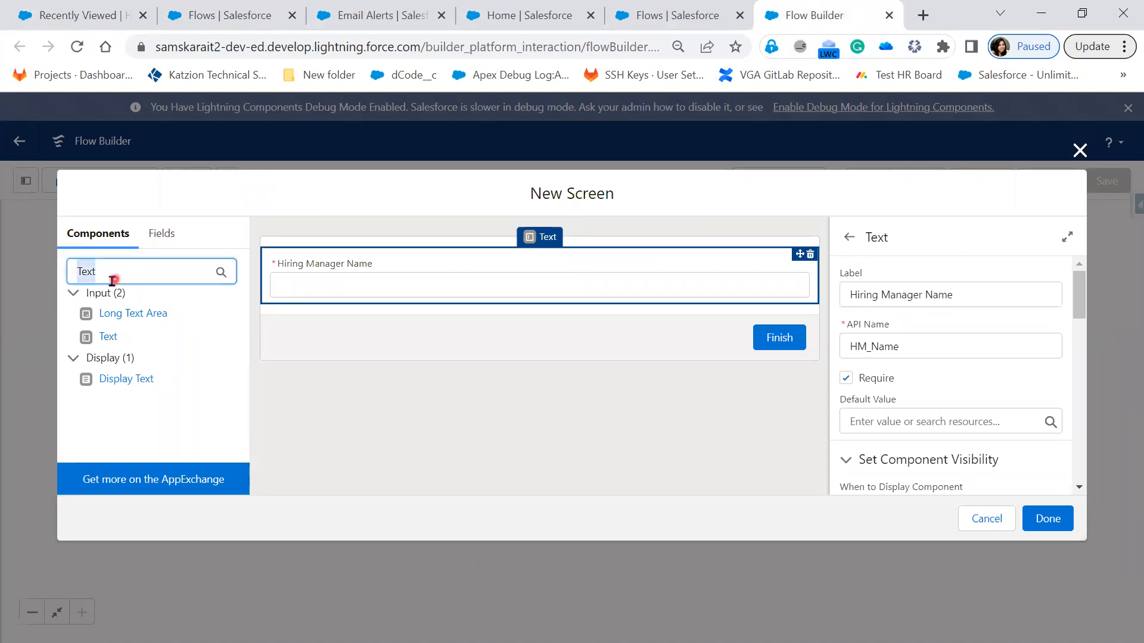
pyautogui.write('Ema')
pyautogui.moveTo(108, 319); pyautogui.dragTo(407, 308)
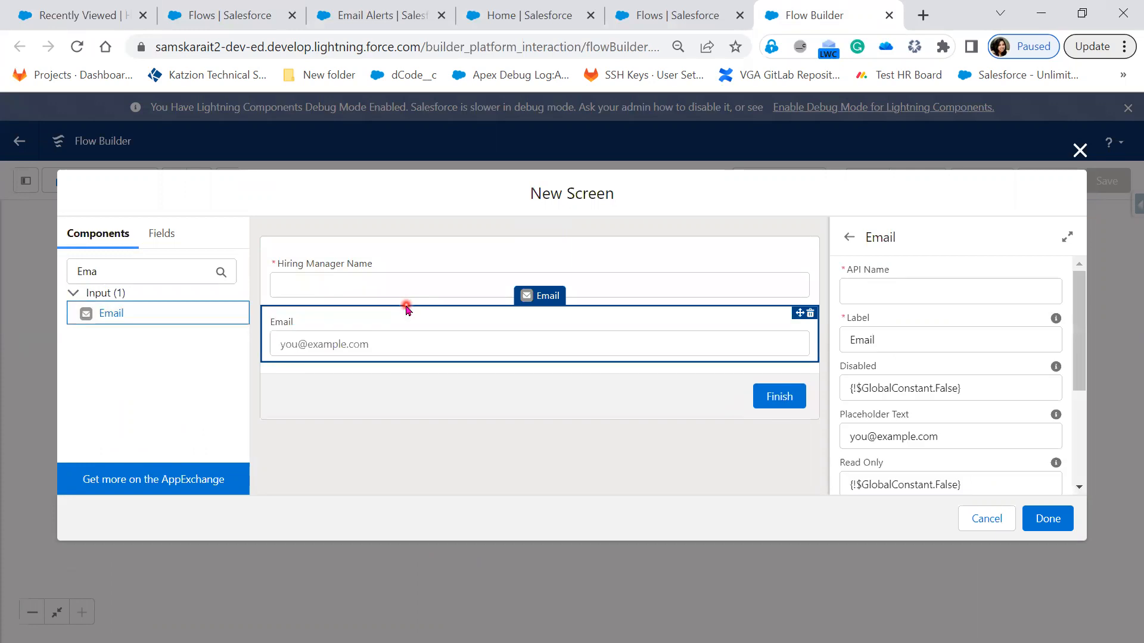
pyautogui.click(890, 293)
pyautogui.write('Email')
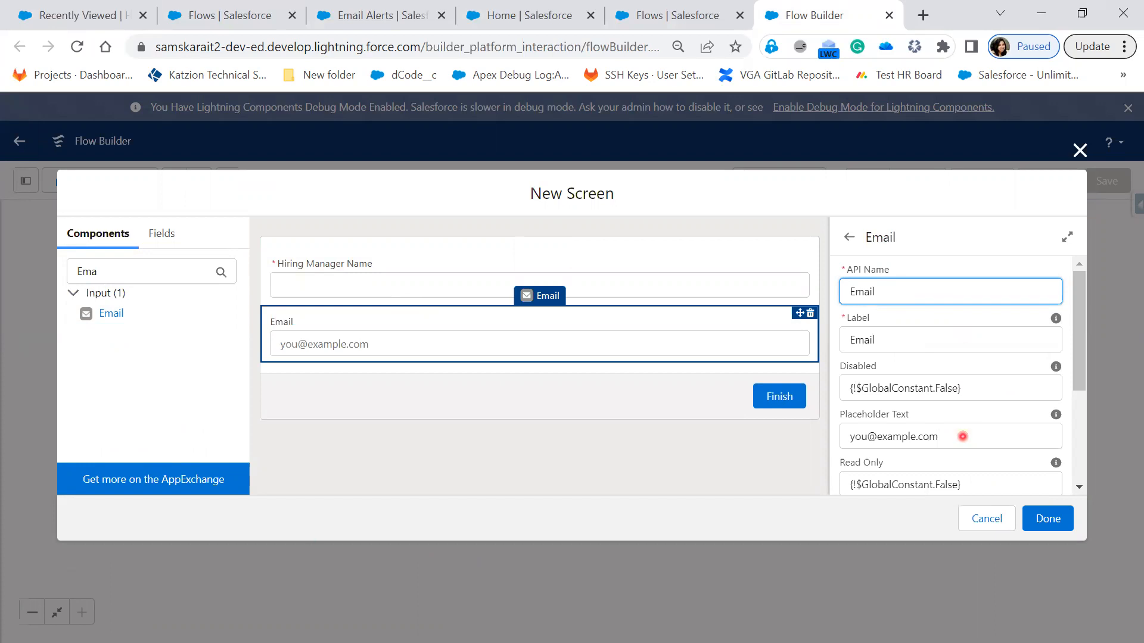
pyautogui.scroll(-2, 1006, 464)
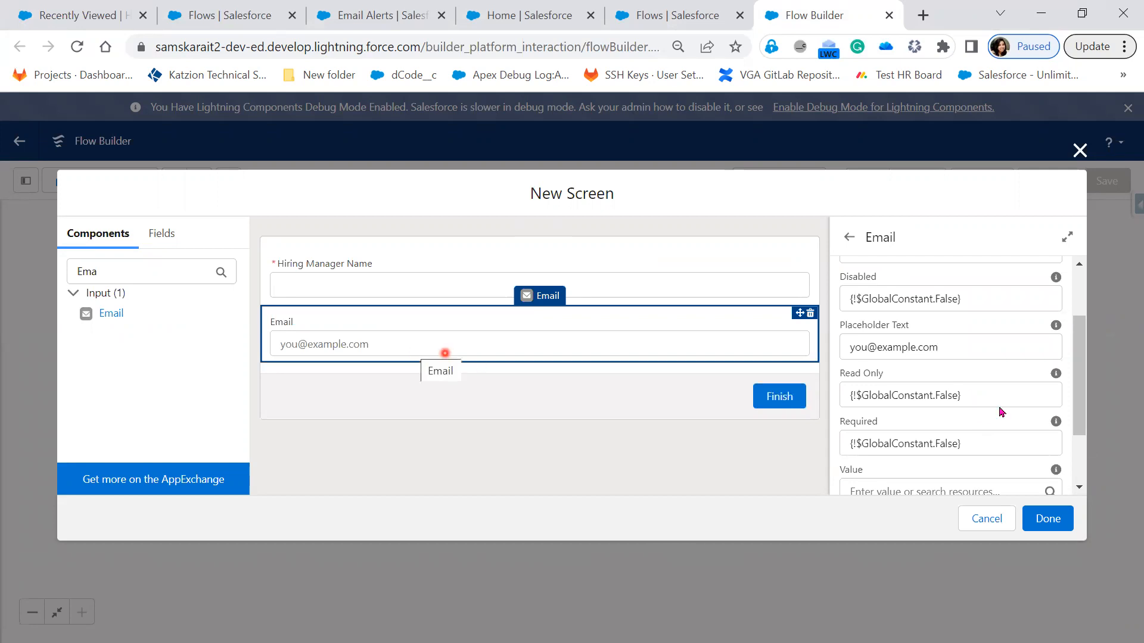
pyautogui.scroll(2, 962, 397)
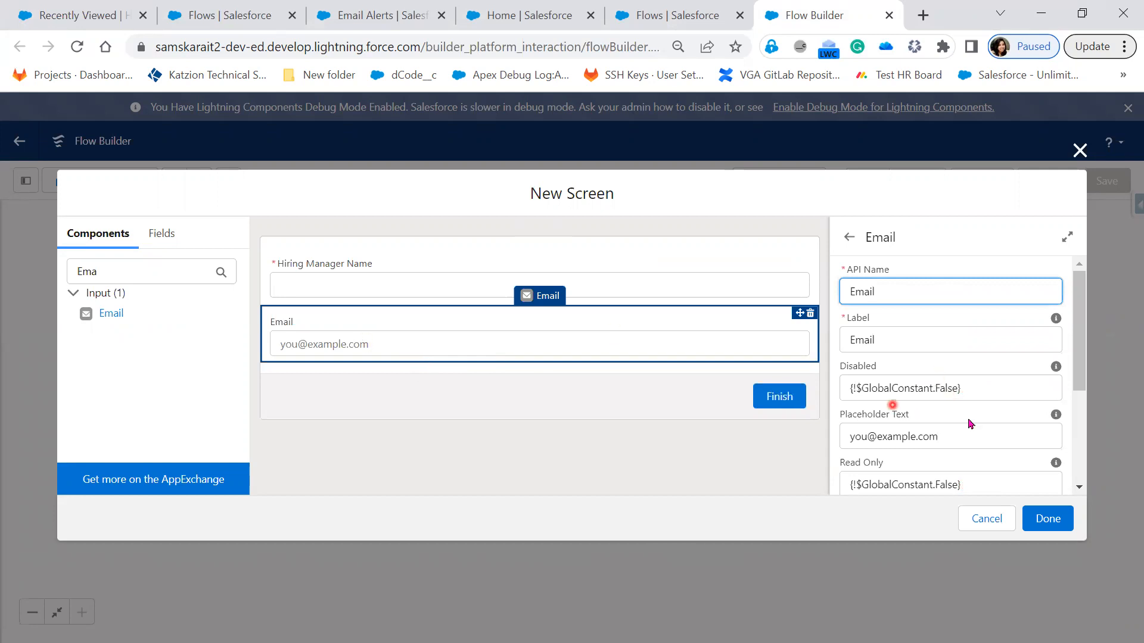
pyautogui.scroll(-1, 970, 424)
pyautogui.scroll(-2, 852, 337)
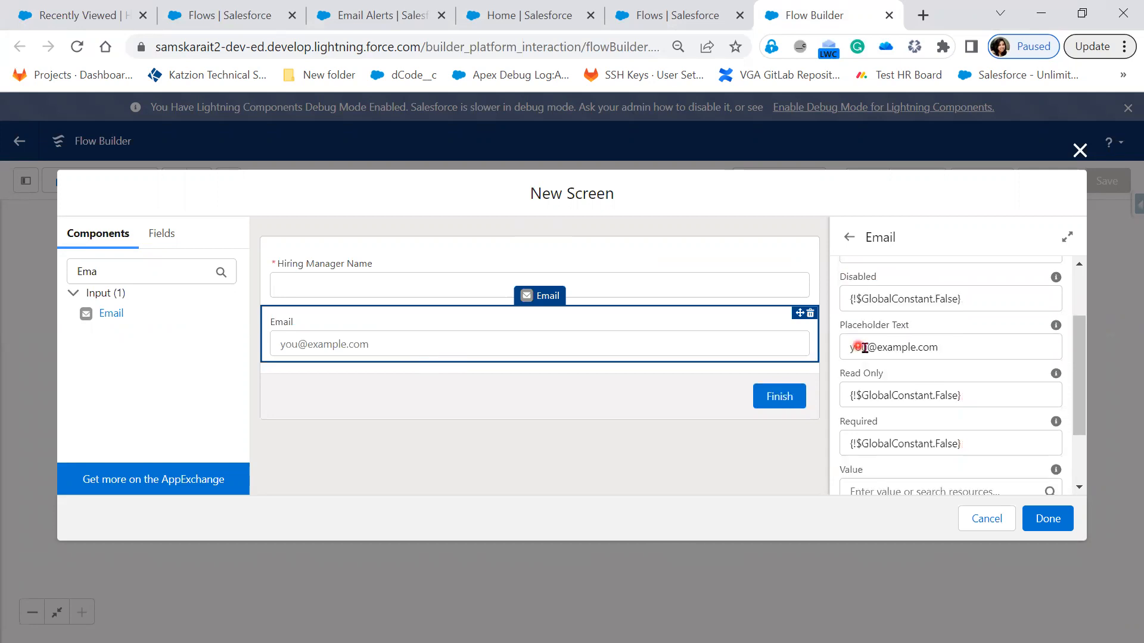
pyautogui.doubleClick(857, 347)
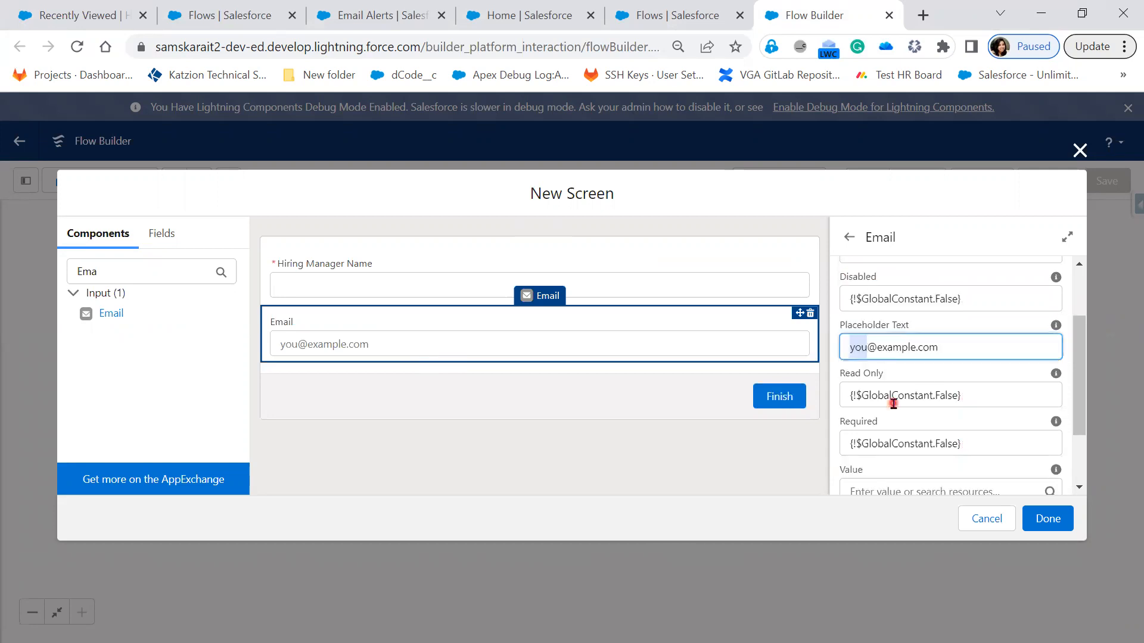
pyautogui.write('<>')
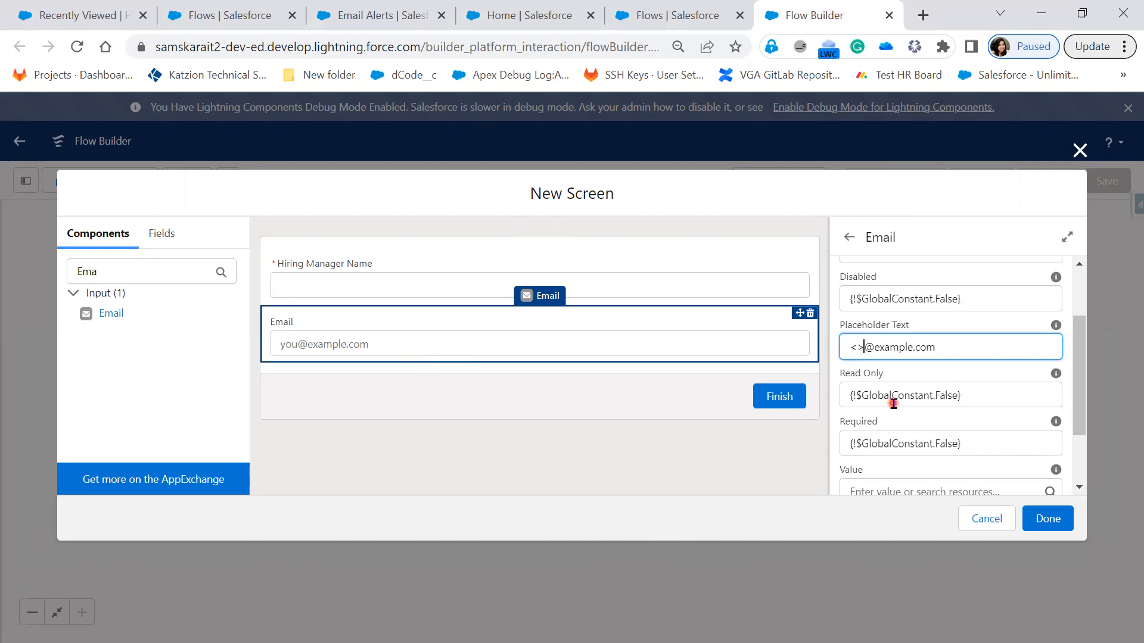
pyautogui.press('Left')
pyautogui.write('Name')
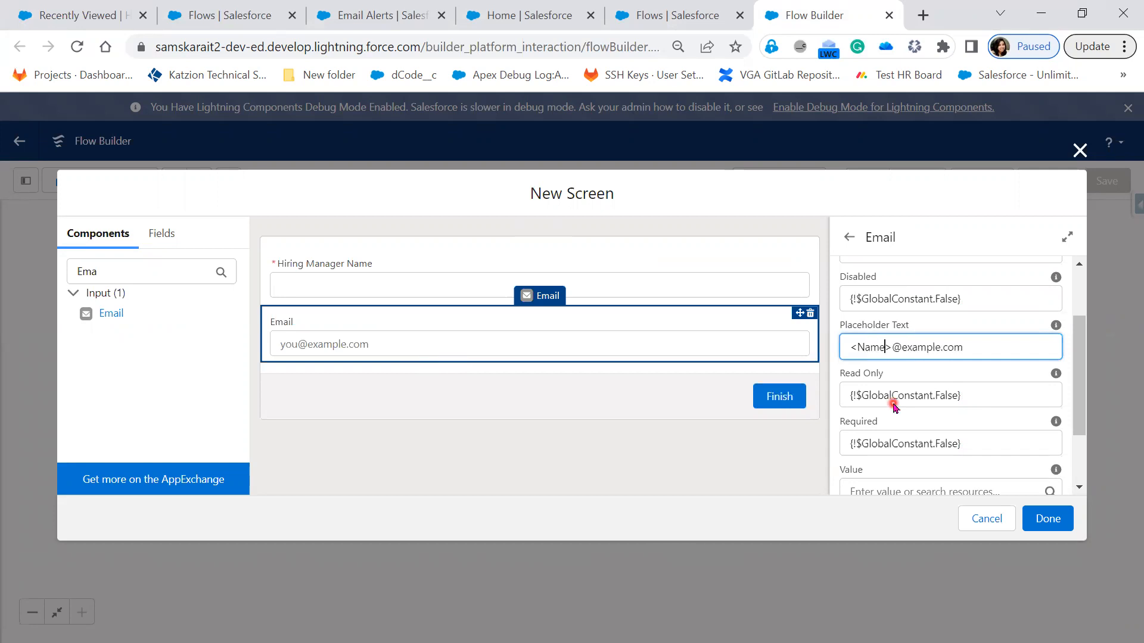
pyautogui.doubleClick(910, 345)
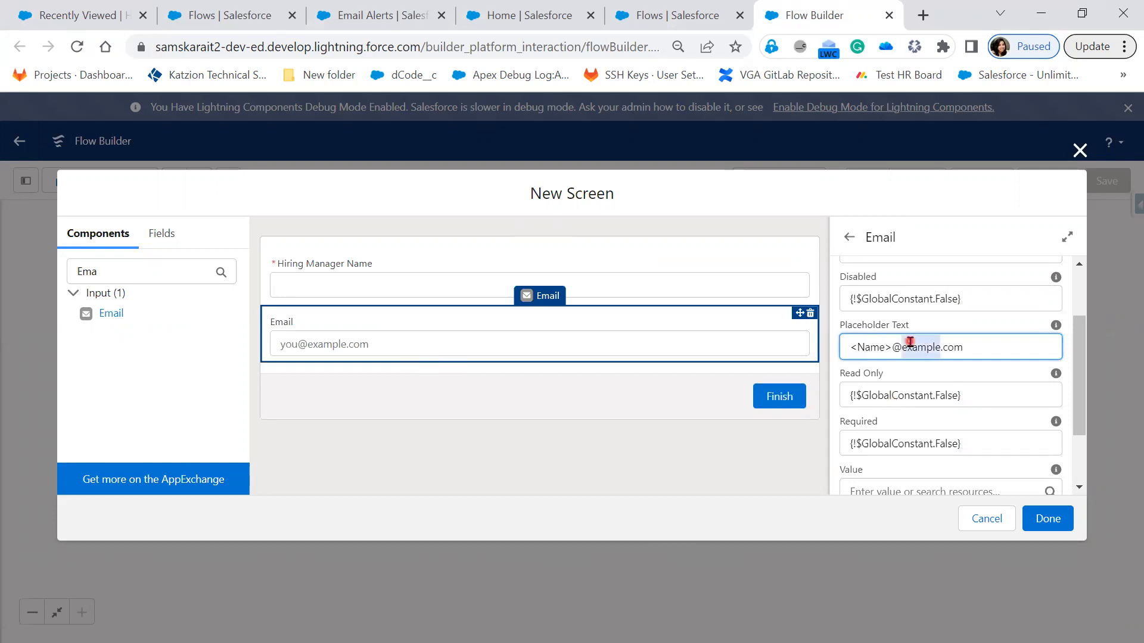
pyautogui.write('gmail')
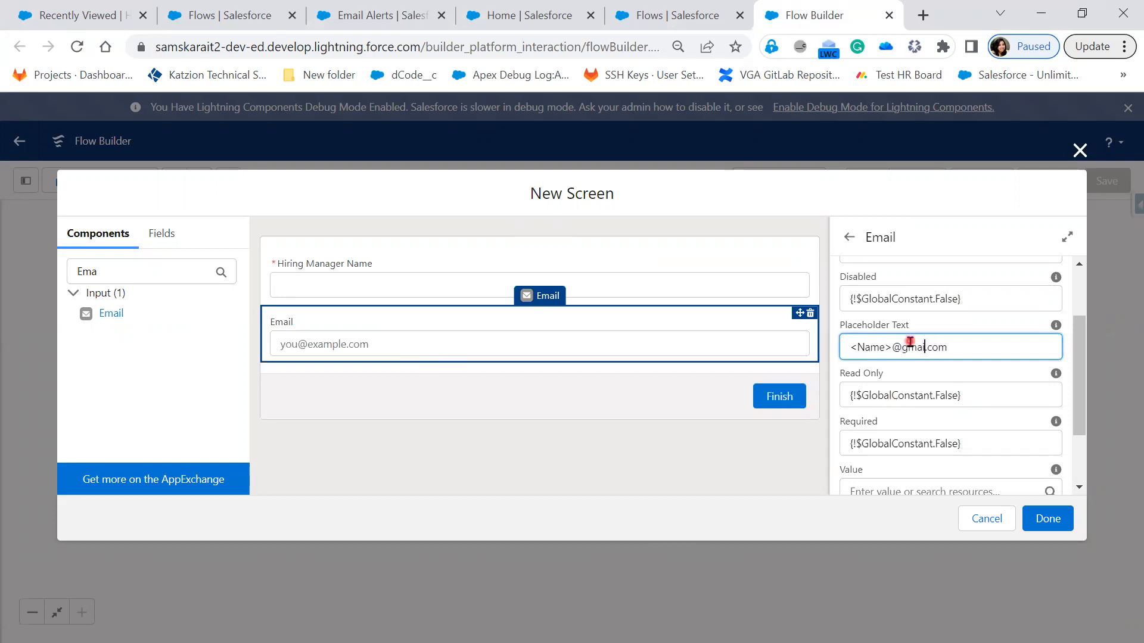
pyautogui.click(940, 375)
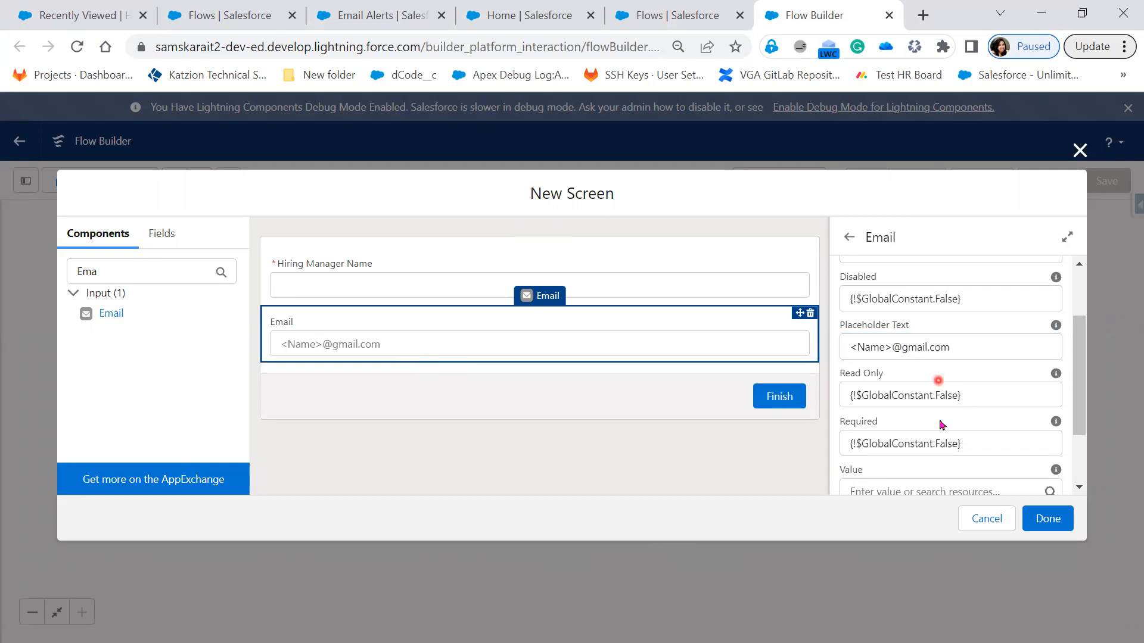
# Step: Make the Email component mandatory by setting Required to {!$GlobalConstant.True}
pyautogui.scroll(-2, 951, 299)
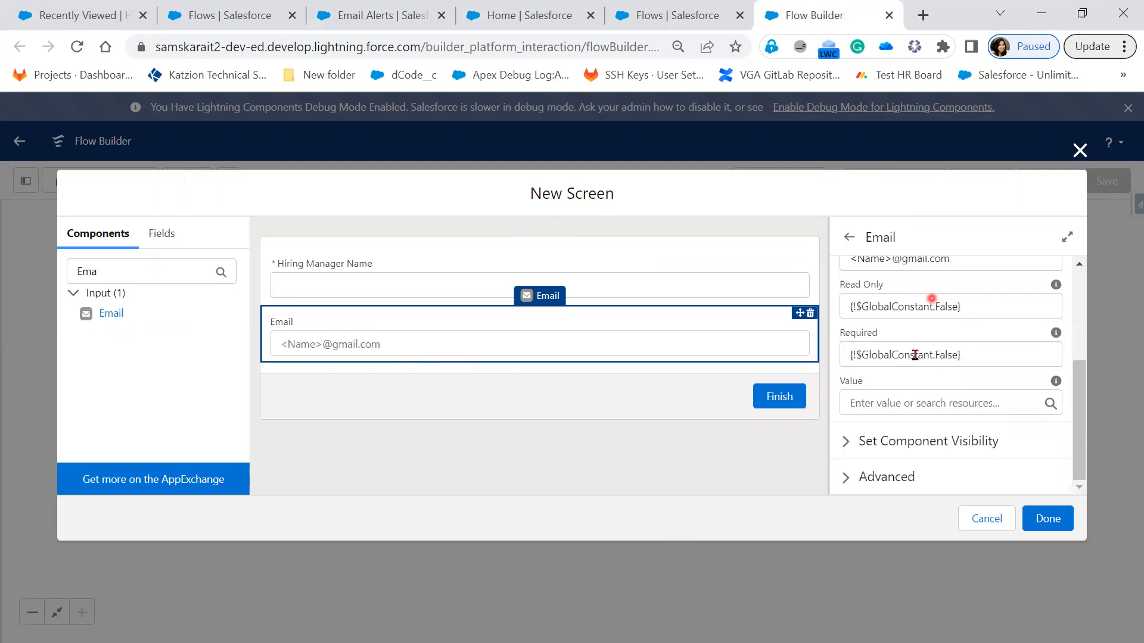
pyautogui.click(954, 354)
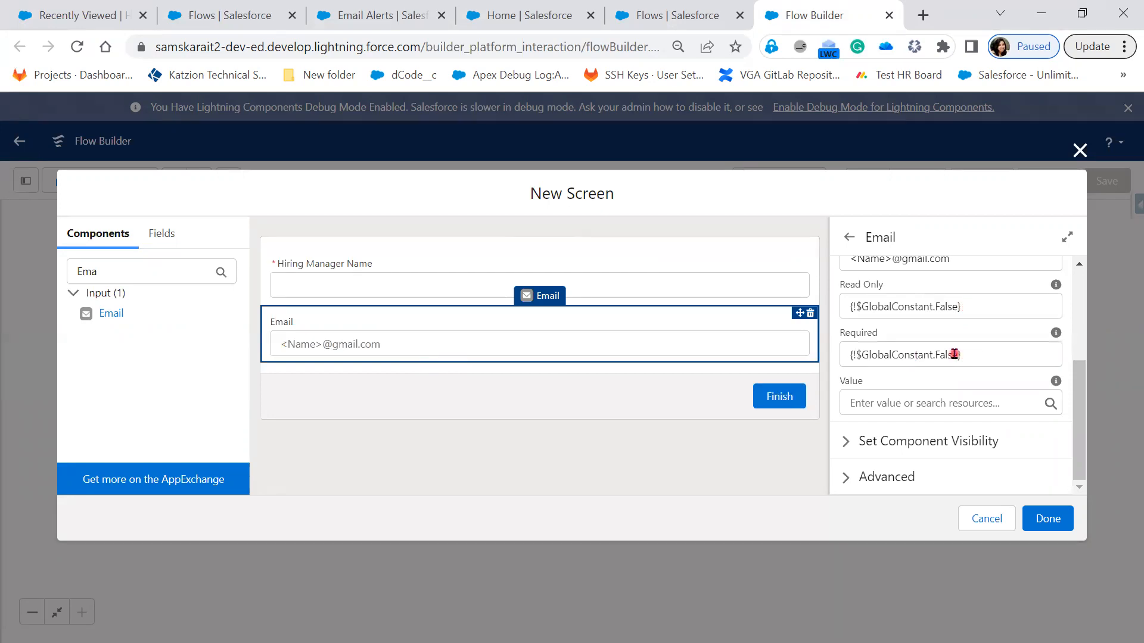
pyautogui.doubleClick(954, 354)
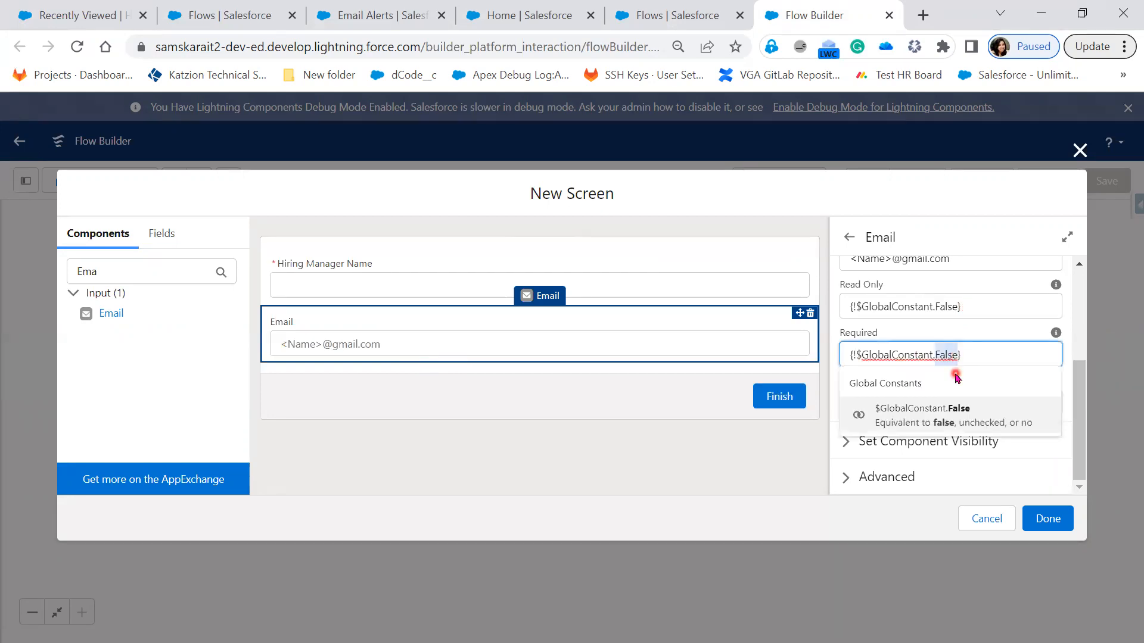
pyautogui.write('True')
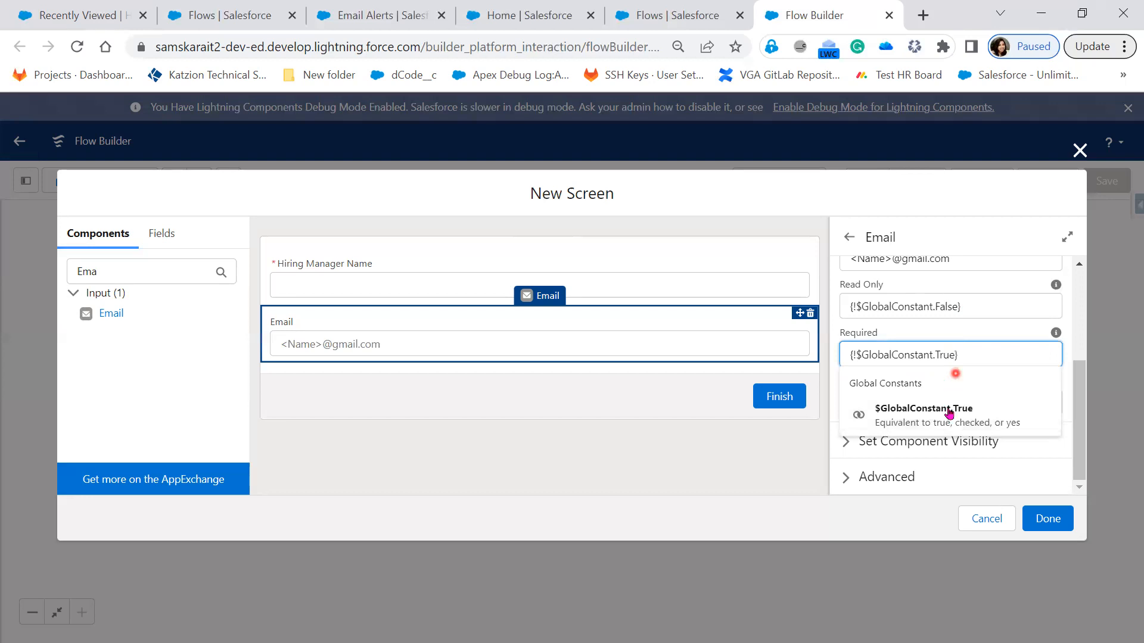
pyautogui.click(948, 409)
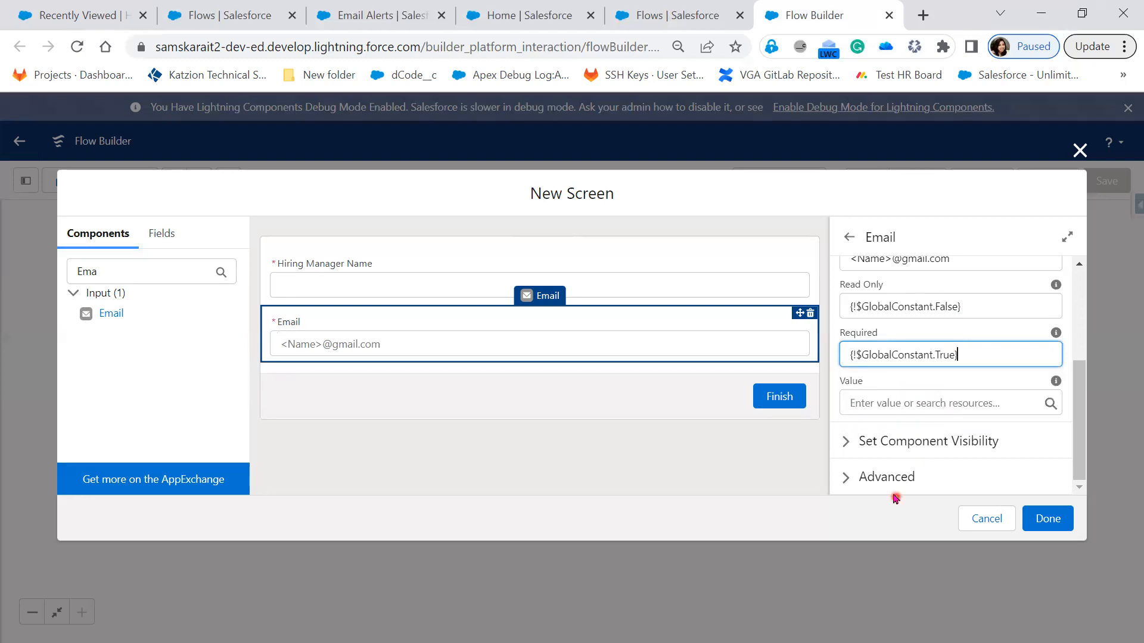
# Step: Examine the Email component's Advanced settings, including variable assignment and revisited screen values, and collapse them again
pyautogui.click(894, 472)
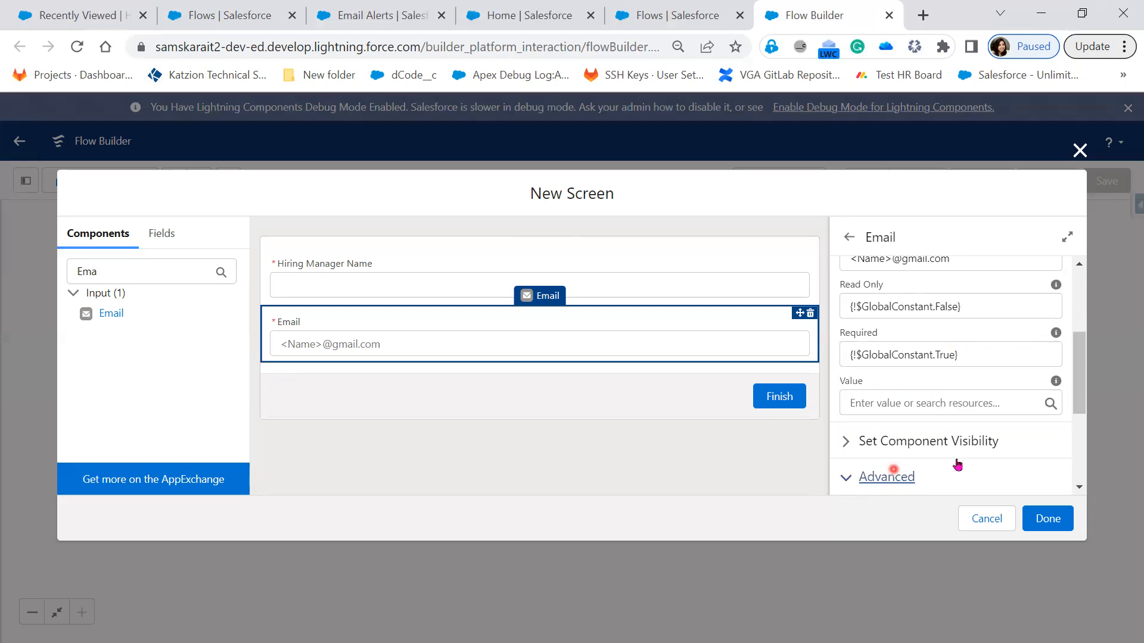
pyautogui.scroll(-2, 957, 468)
pyautogui.scroll(-2, 899, 354)
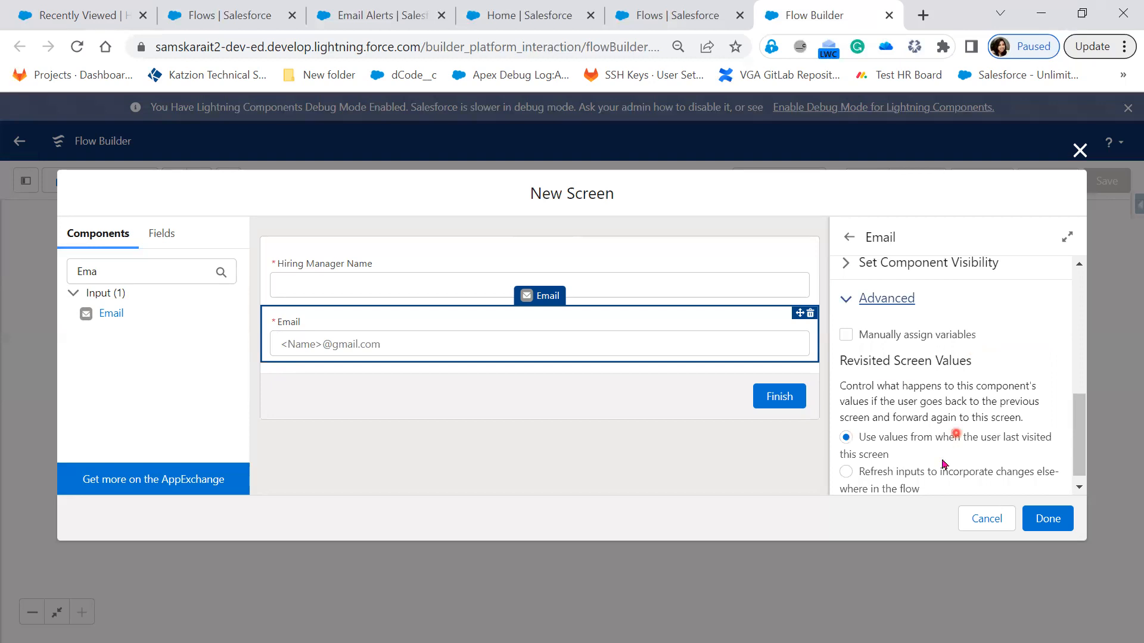
pyautogui.scroll(-1, 942, 468)
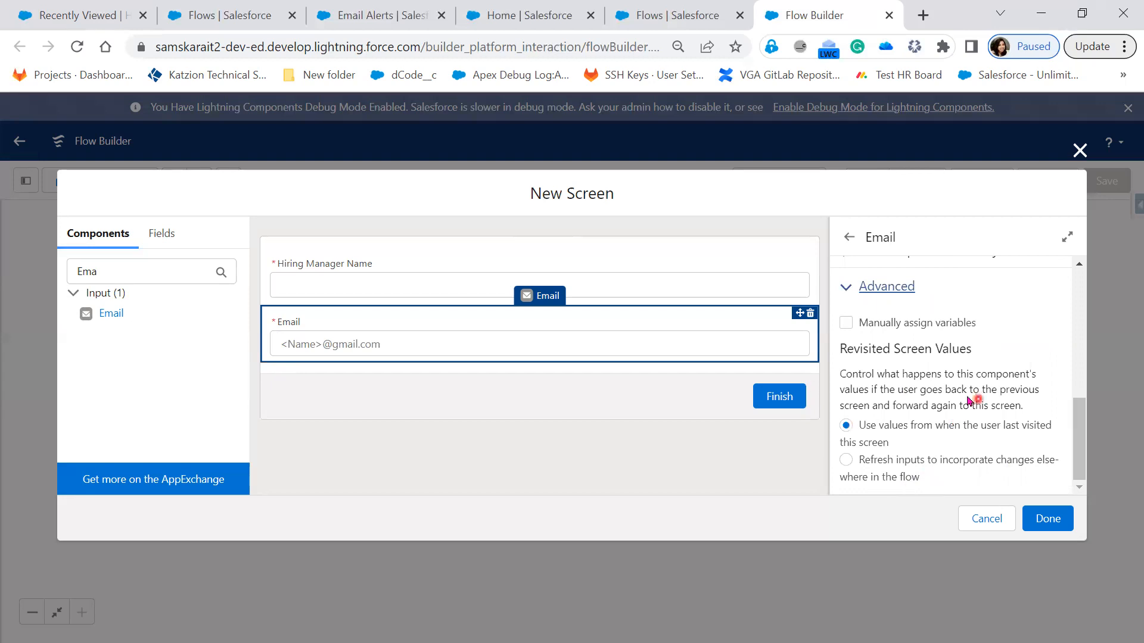
pyautogui.click(847, 288)
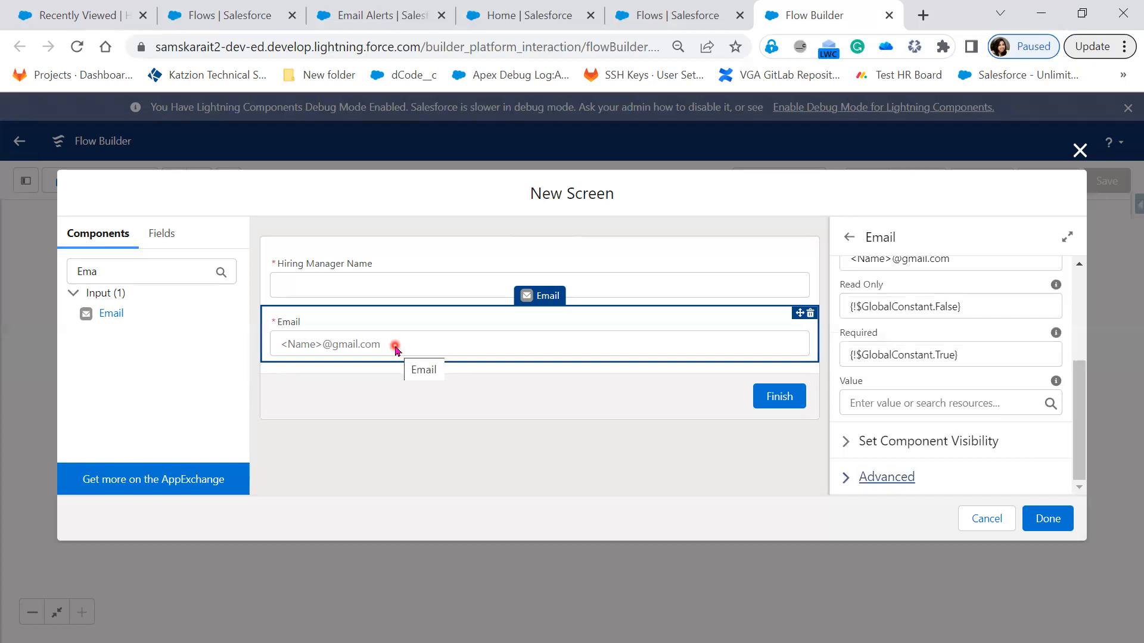
# Step: Check the Location options on a New Hiring Manager record form and return to the flow's New Screen editor
pyautogui.moveTo(114, 277); pyautogui.dragTo(47, 280)
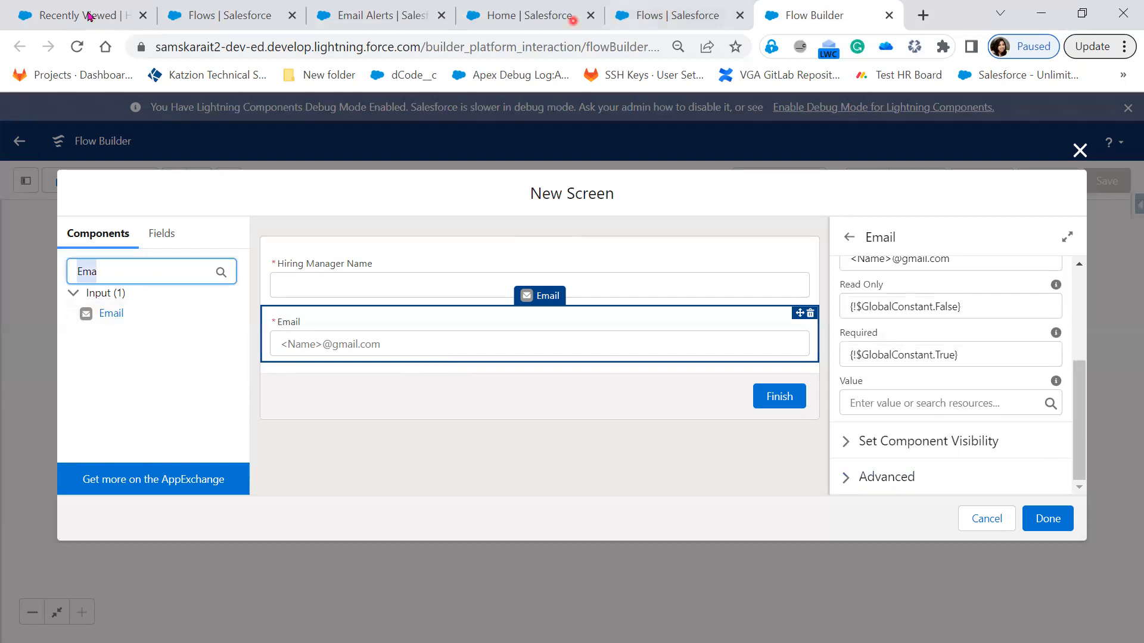
pyautogui.click(943, 231)
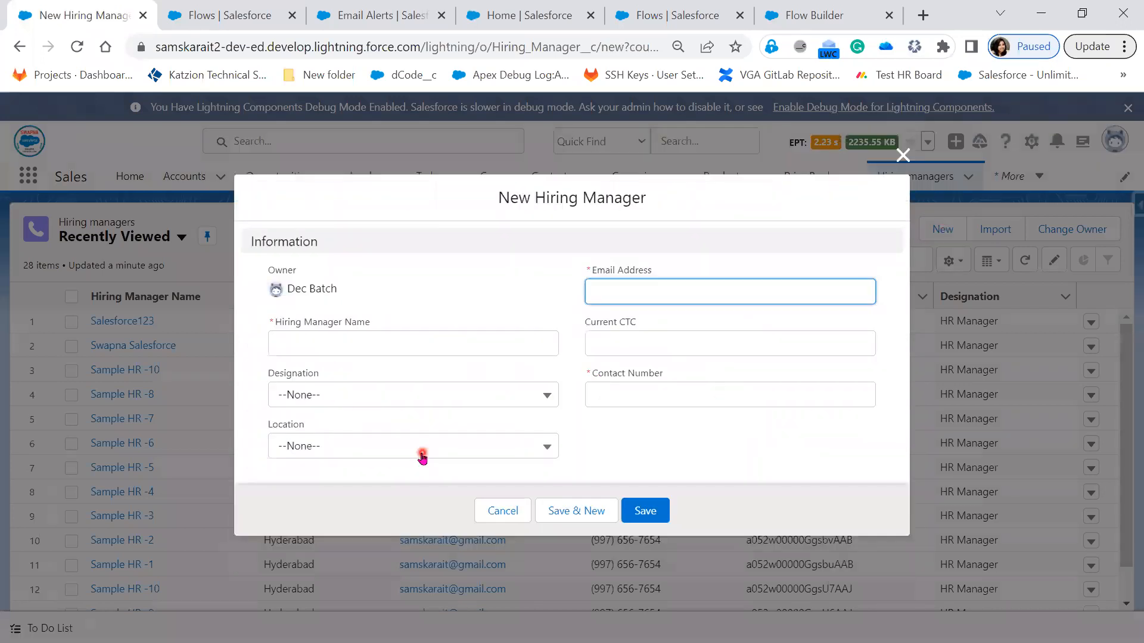
pyautogui.click(421, 457)
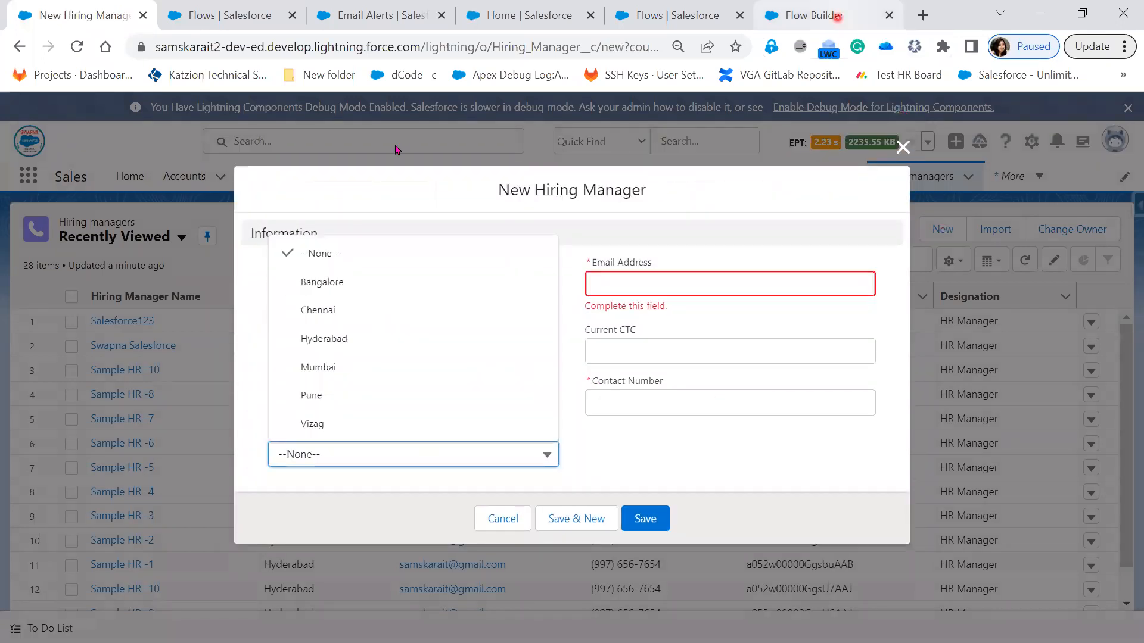
pyautogui.click(837, 17)
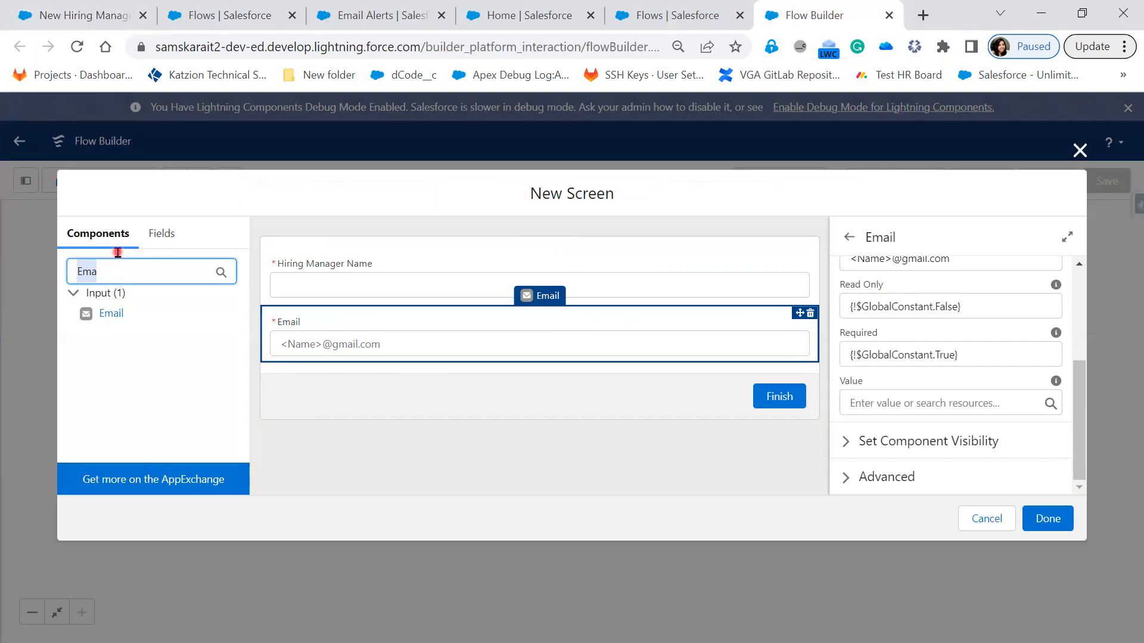
# Step: Add a Picklist component to the flow screen between the Hiring Manager Name and Email fields
pyautogui.write('pick')
pyautogui.moveTo(98, 375); pyautogui.dragTo(412, 371)
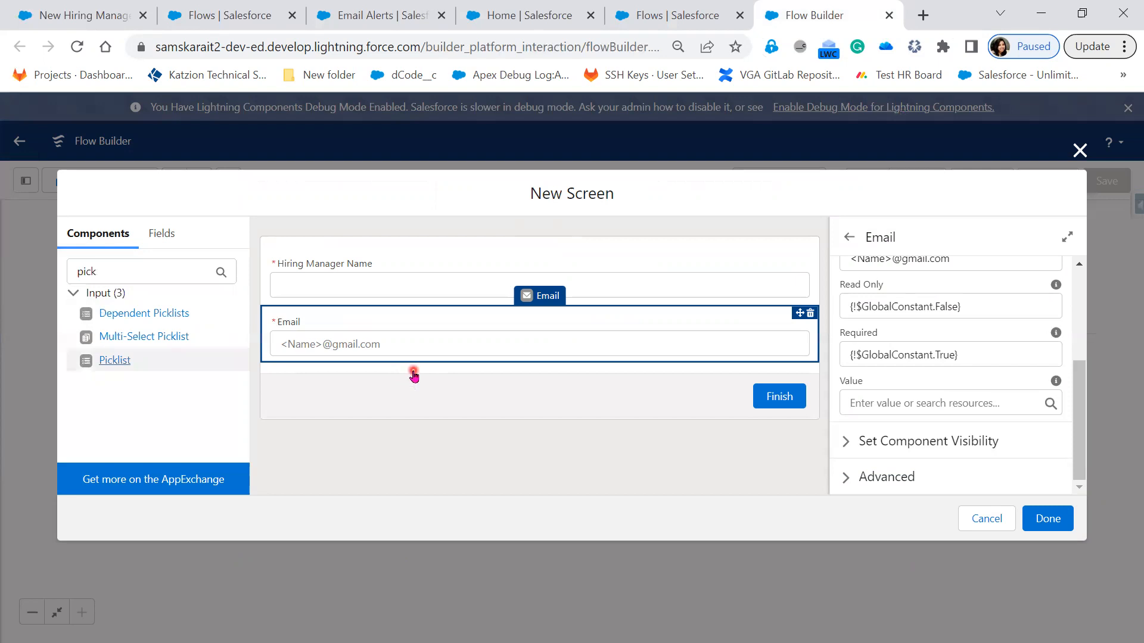
pyautogui.moveTo(124, 362); pyautogui.dragTo(370, 365)
pyautogui.moveTo(161, 370); pyautogui.dragTo(361, 323)
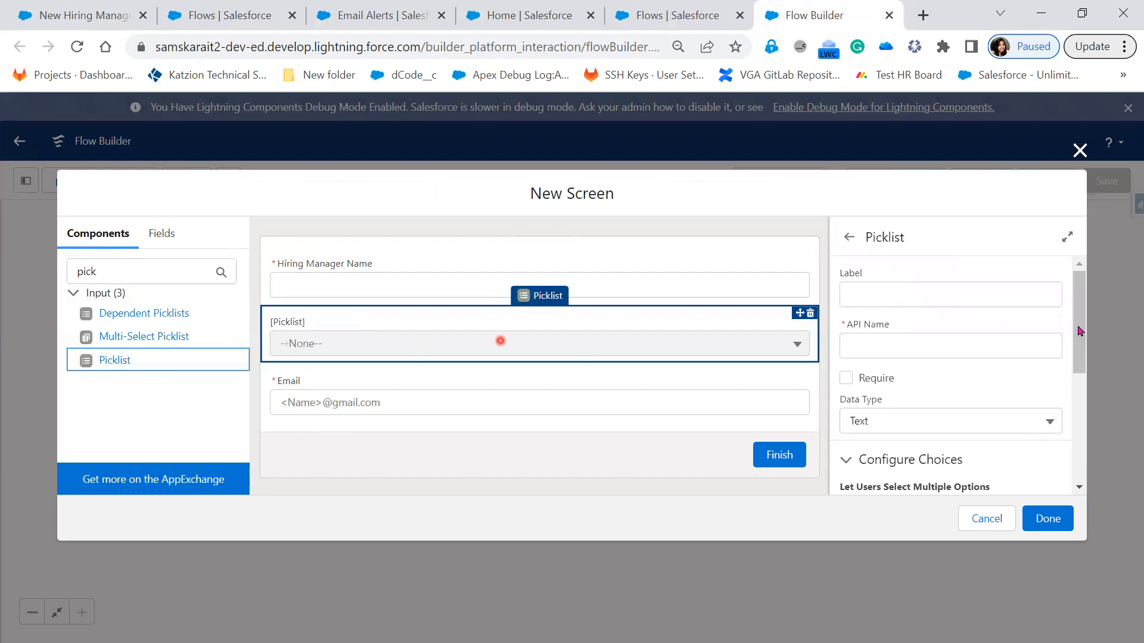
# Step: Set the new picklist's label and API name to Location
pyautogui.click(943, 298)
pyautogui.write('Location')
pyautogui.press('Tab')
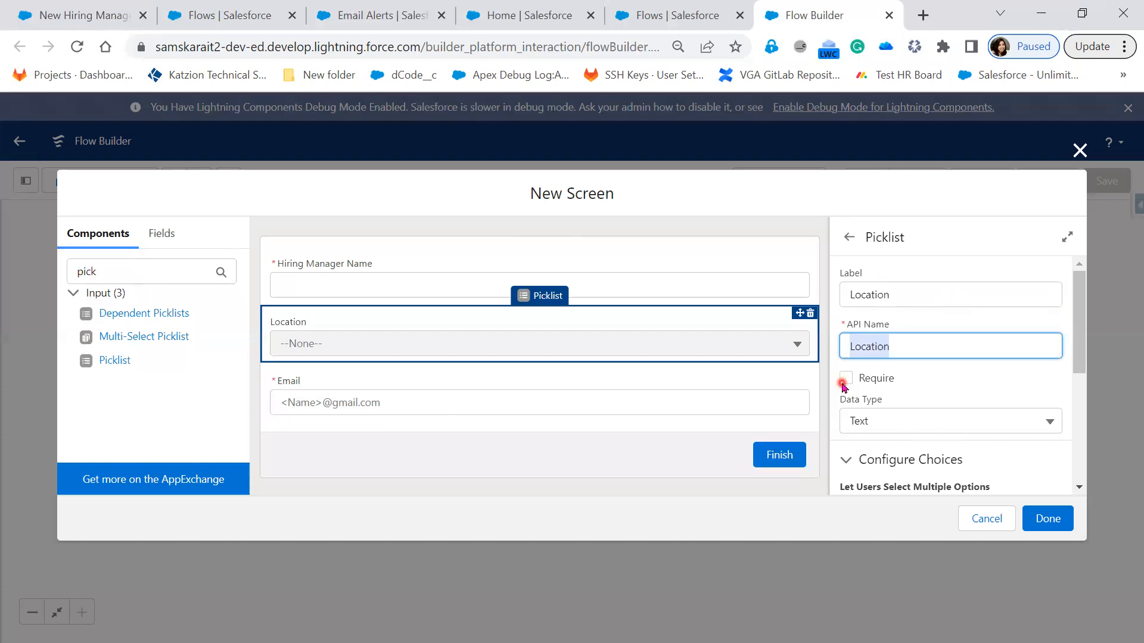
# Step: Compare the Component Type options for single and multiple selection on the Location picklist, leaving multiple selection off
pyautogui.scroll(-2, 986, 430)
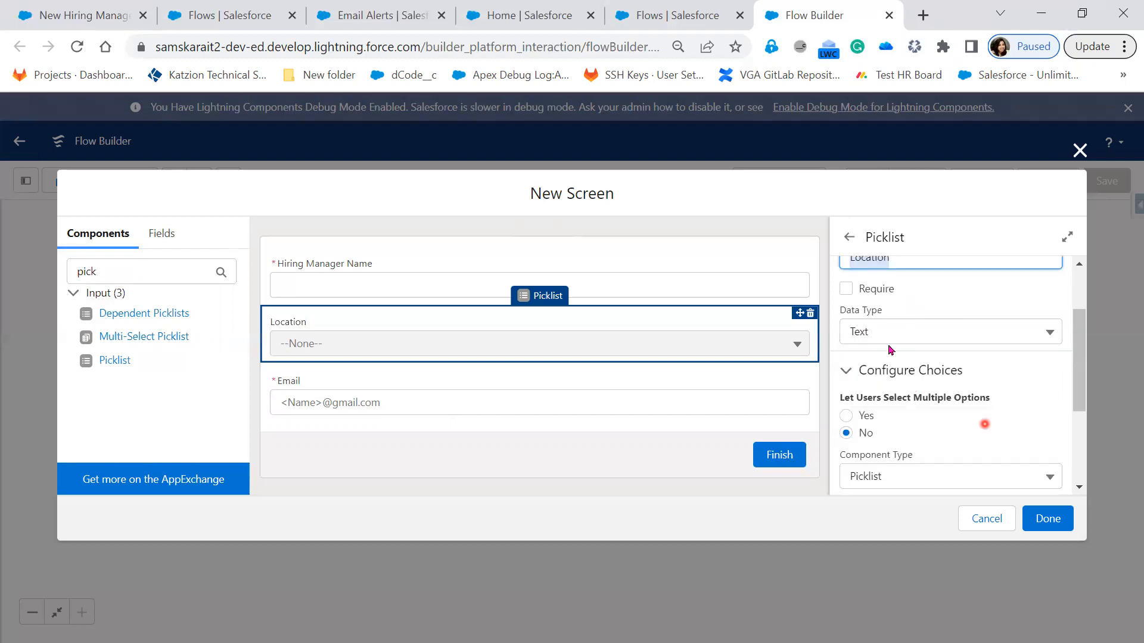
pyautogui.scroll(-2, 864, 349)
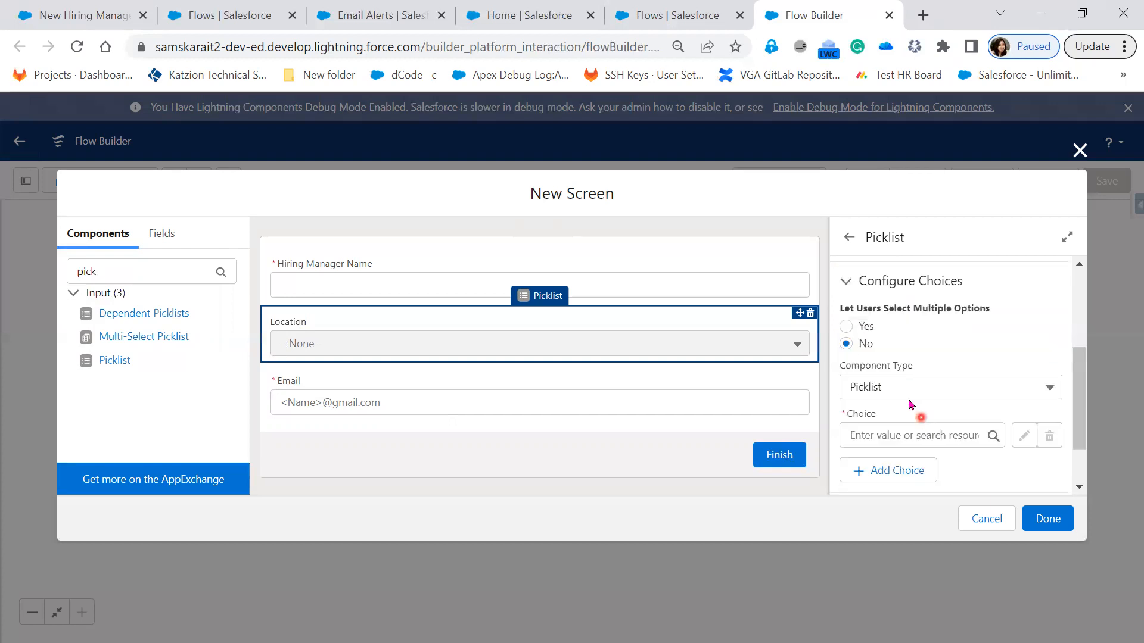
pyautogui.click(945, 388)
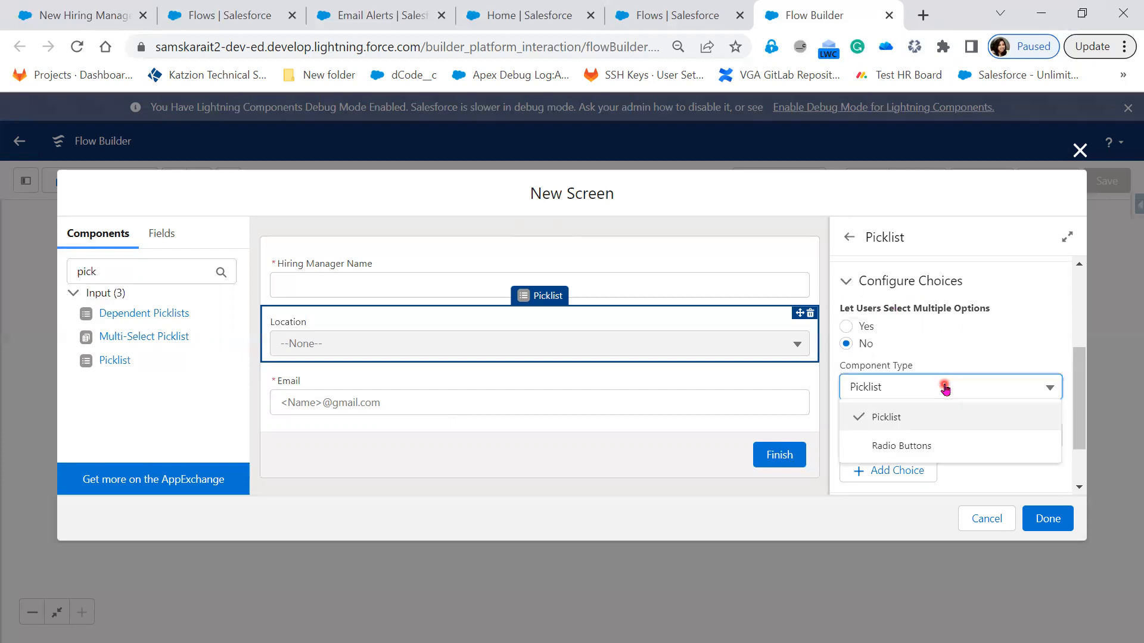
pyautogui.click(945, 388)
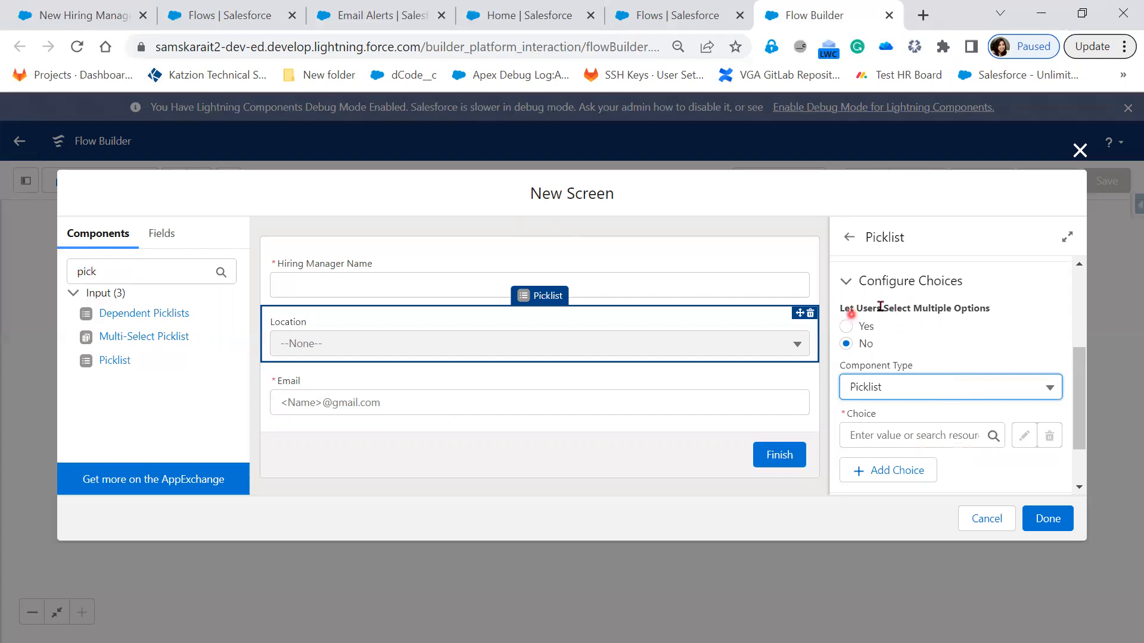
pyautogui.click(847, 327)
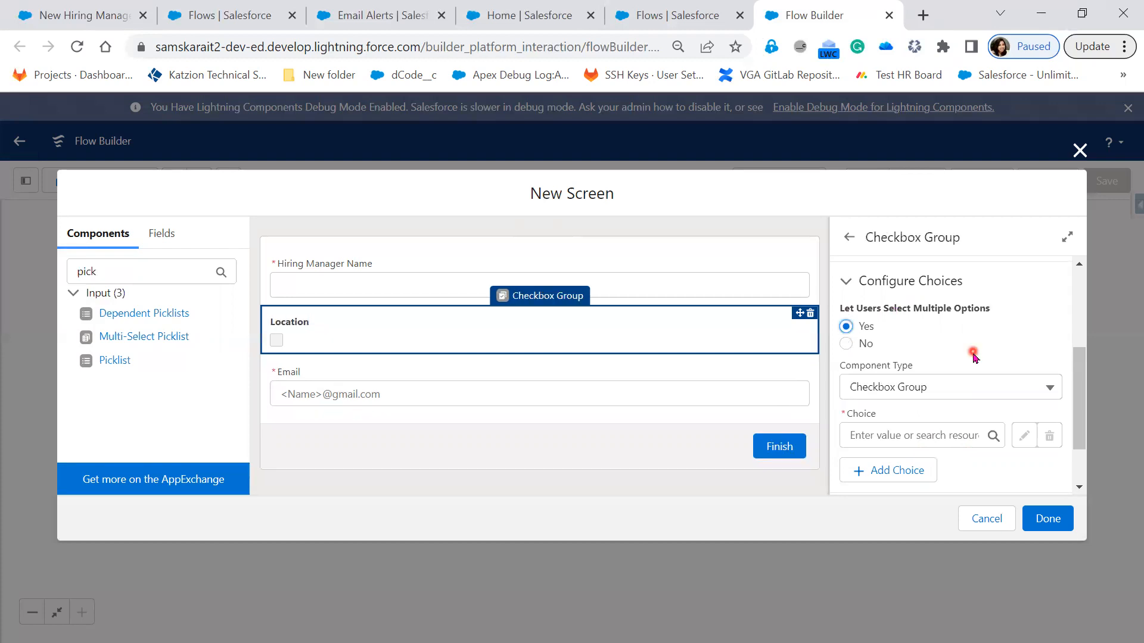
pyautogui.click(933, 393)
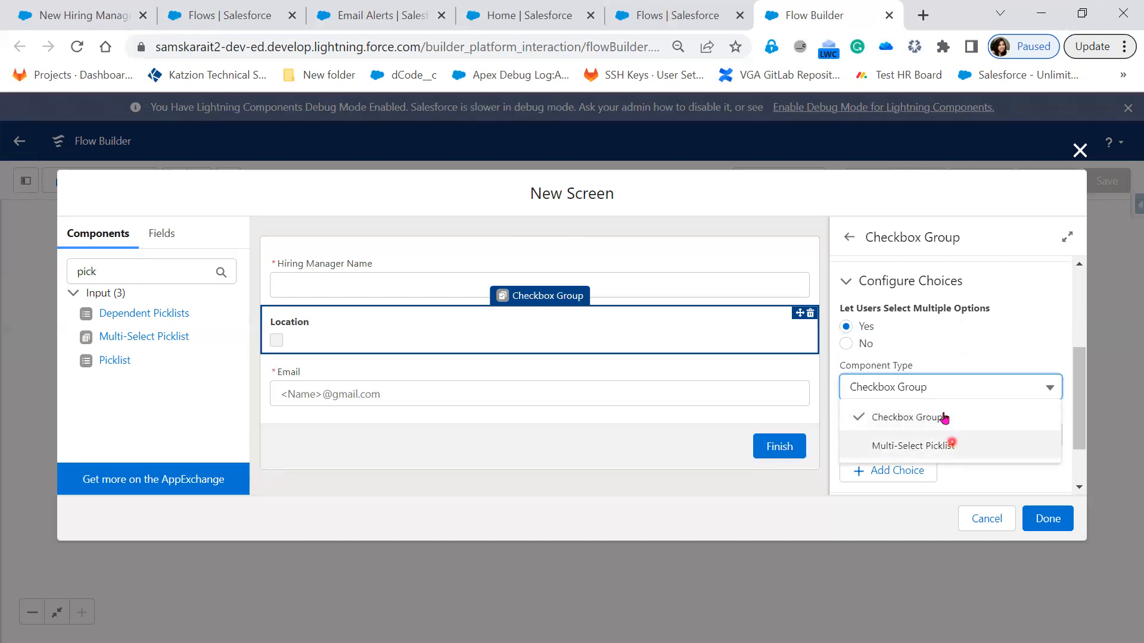
pyautogui.click(858, 345)
pyautogui.click(907, 388)
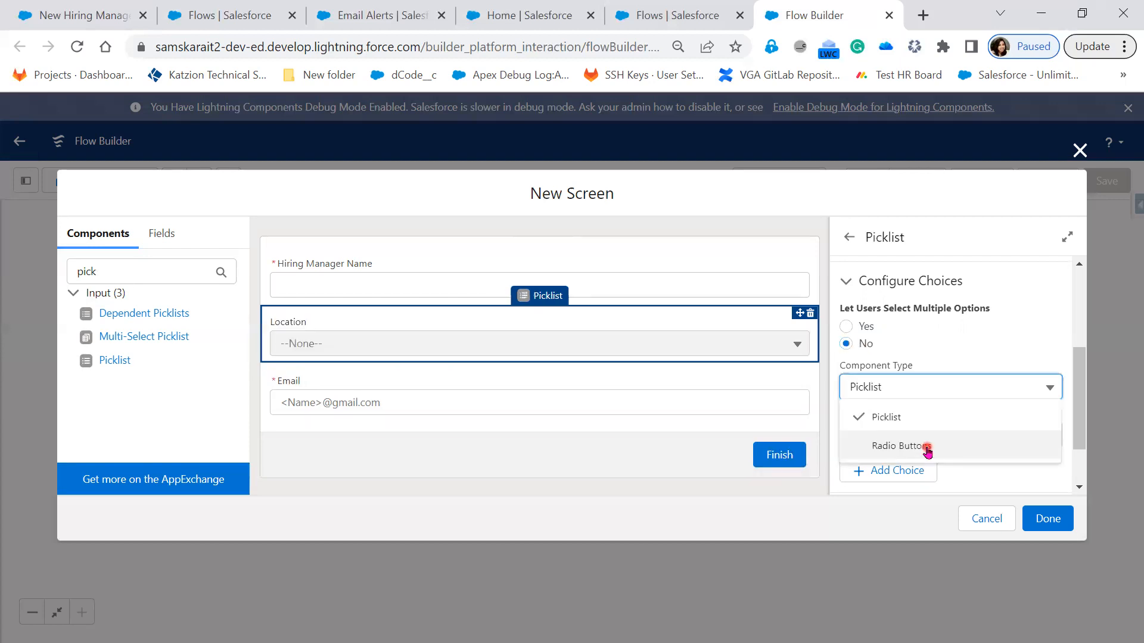
pyautogui.click(939, 351)
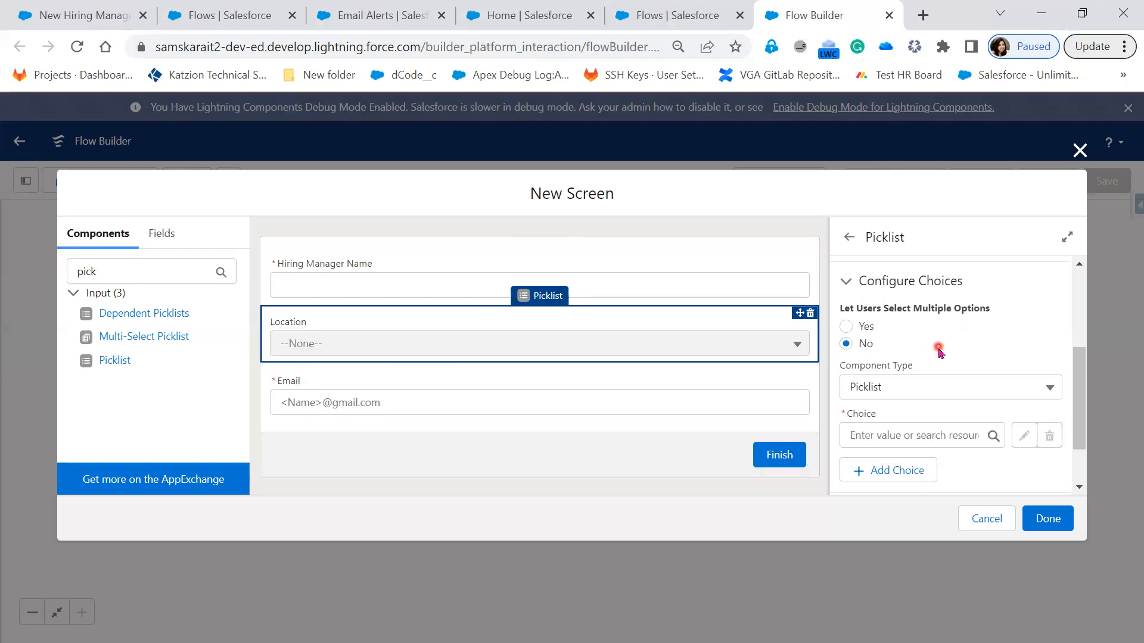
# Step: Start a new choice resource for the Location picklist's choice and bring up the available resource types
pyautogui.click(936, 432)
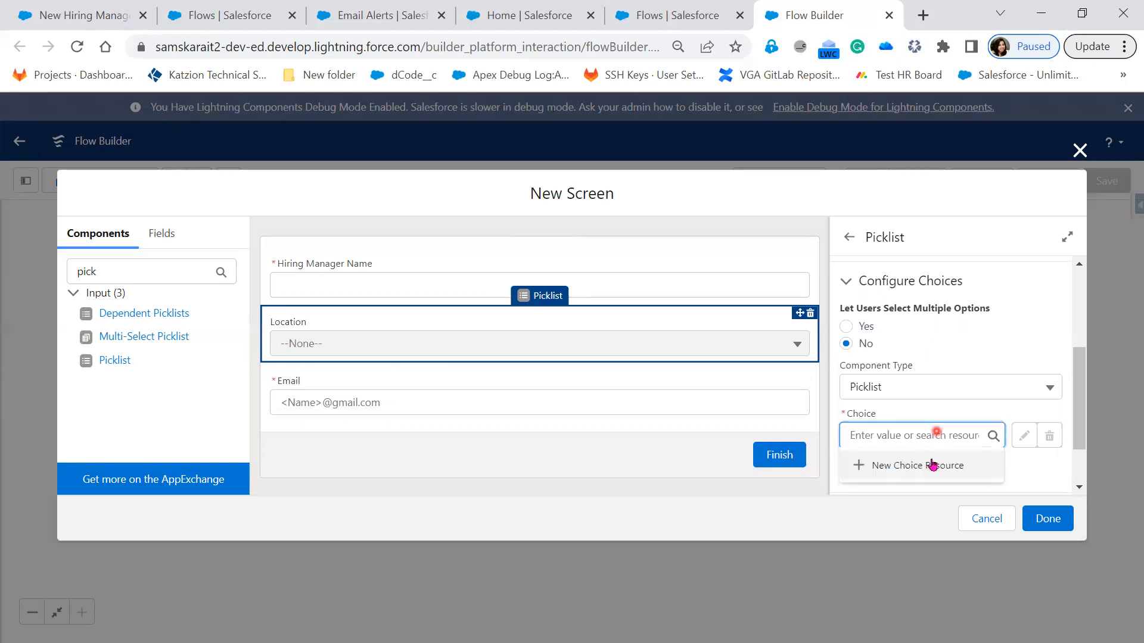
pyautogui.click(871, 474)
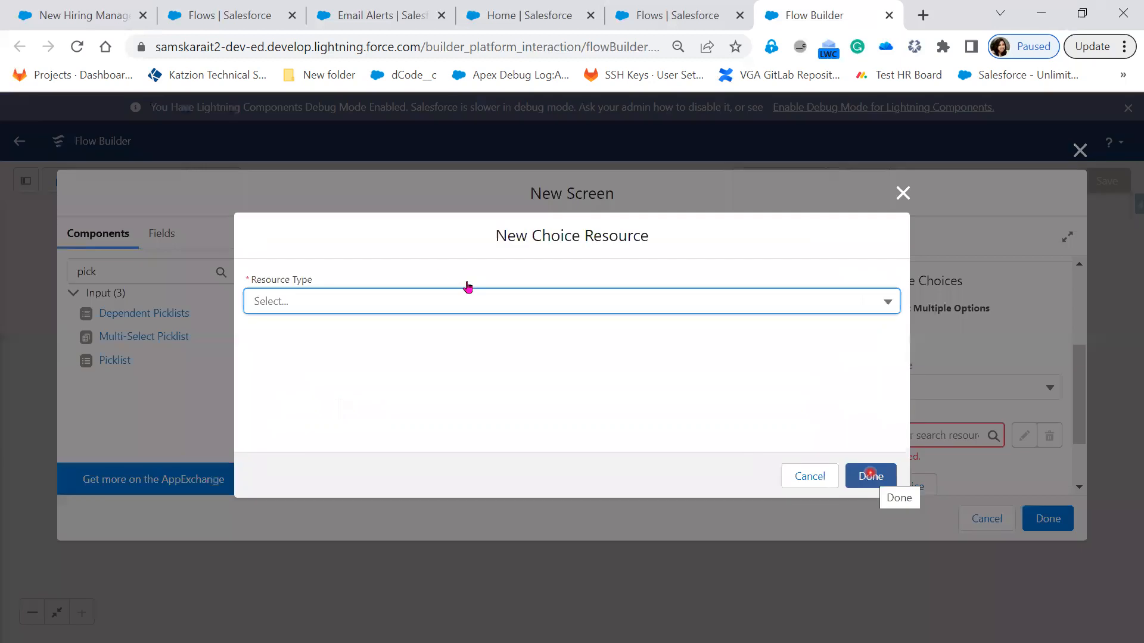
pyautogui.click(390, 301)
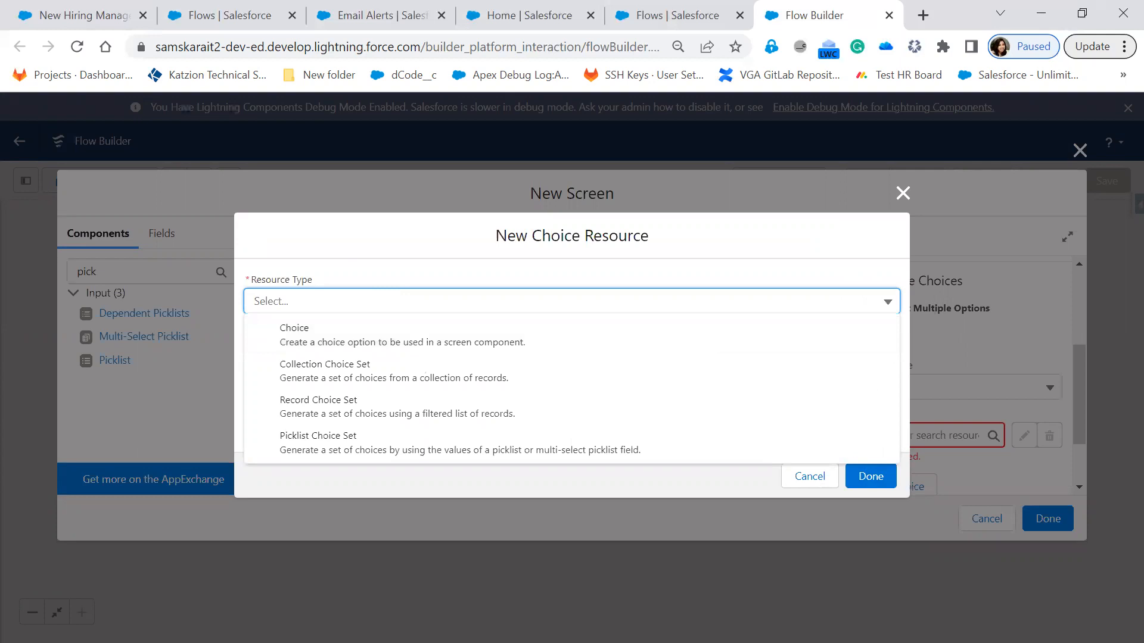
# Step: Check the Location values on the New Hiring Manager record form and return to the flow's New Choice Resource dialog
pyautogui.click(104, 20)
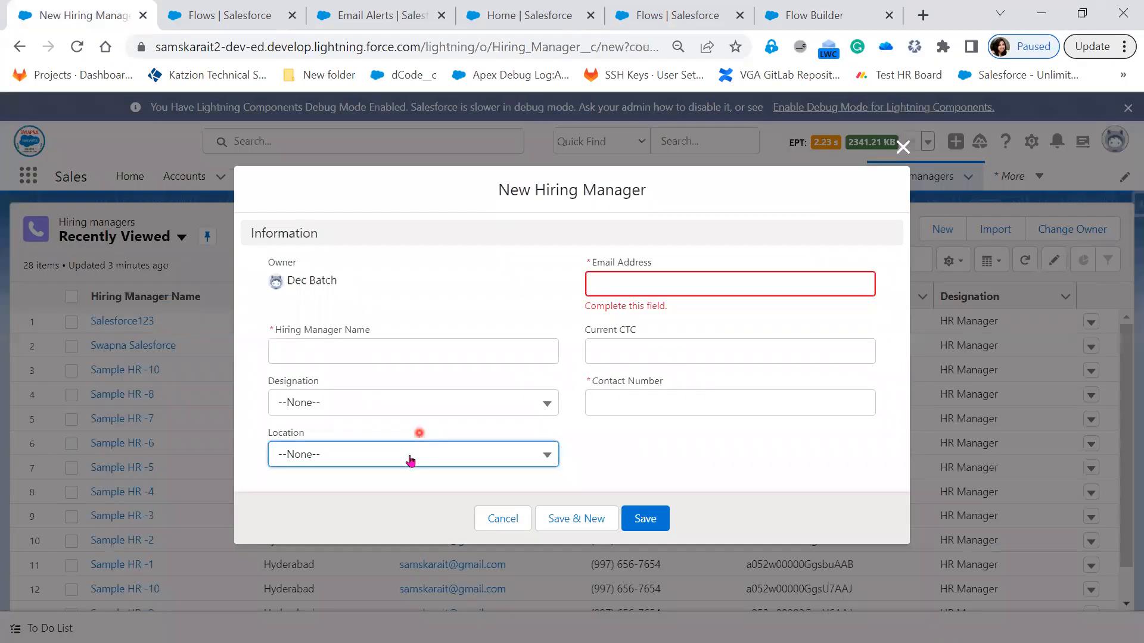
pyautogui.click(411, 458)
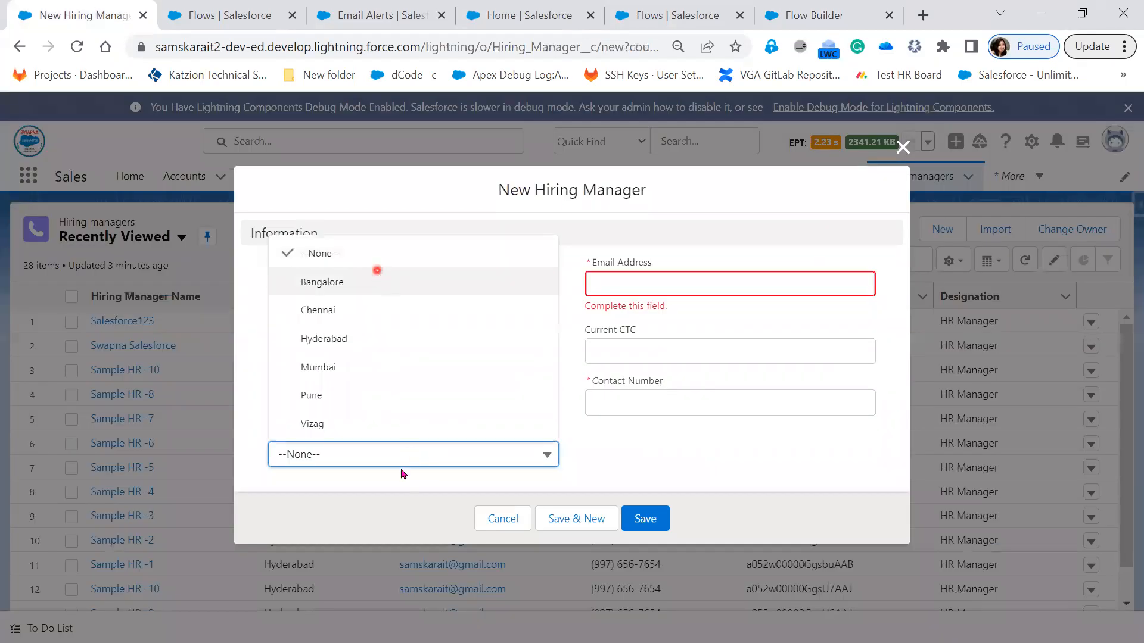
pyautogui.click(823, 23)
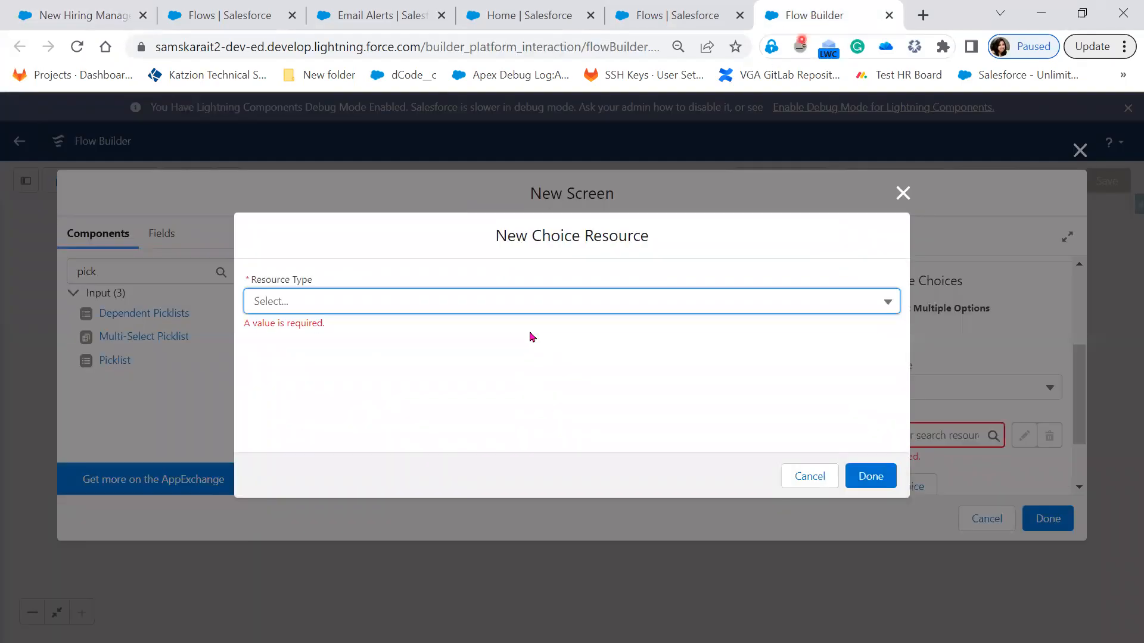
# Step: Set the new choice resource's type to Picklist Choice Set and its API name to Location
pyautogui.click(418, 303)
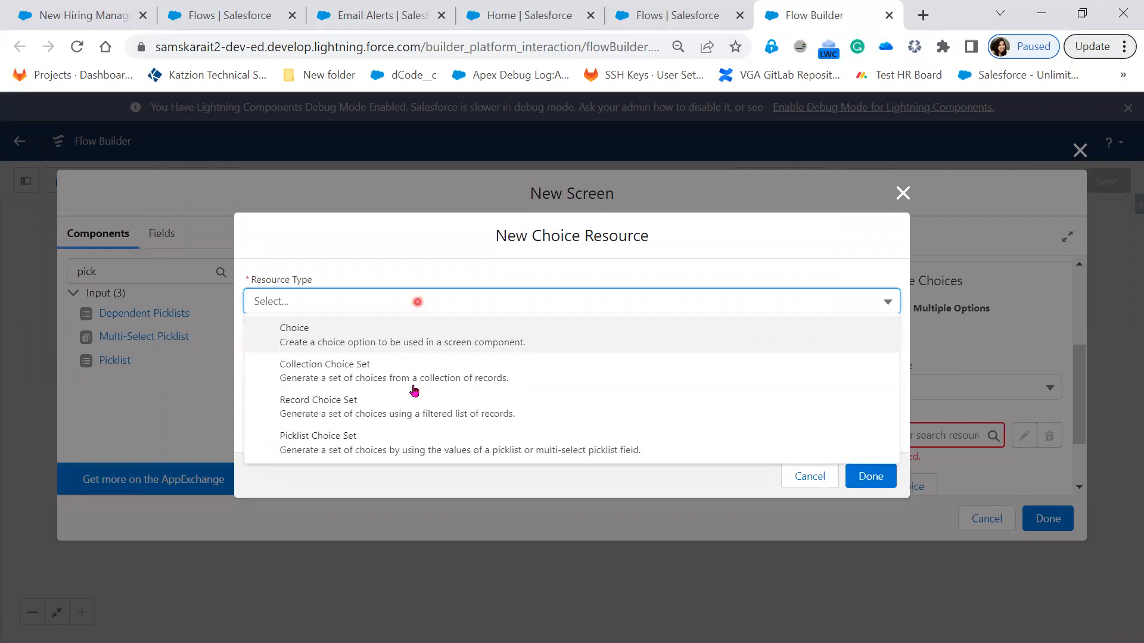
pyautogui.click(412, 451)
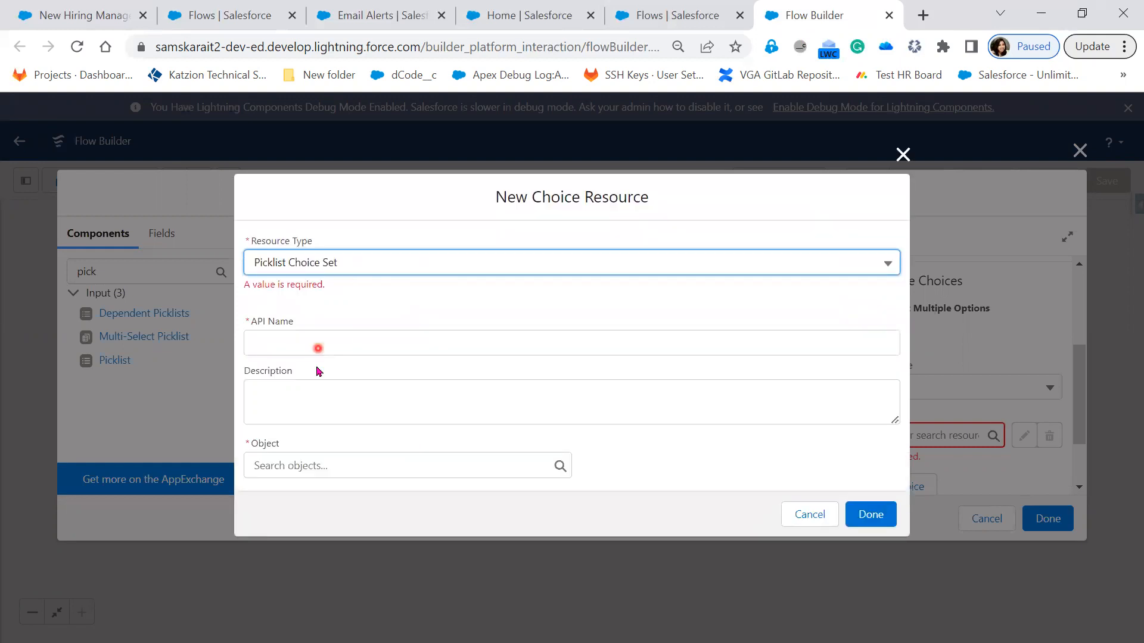
pyautogui.click(305, 344)
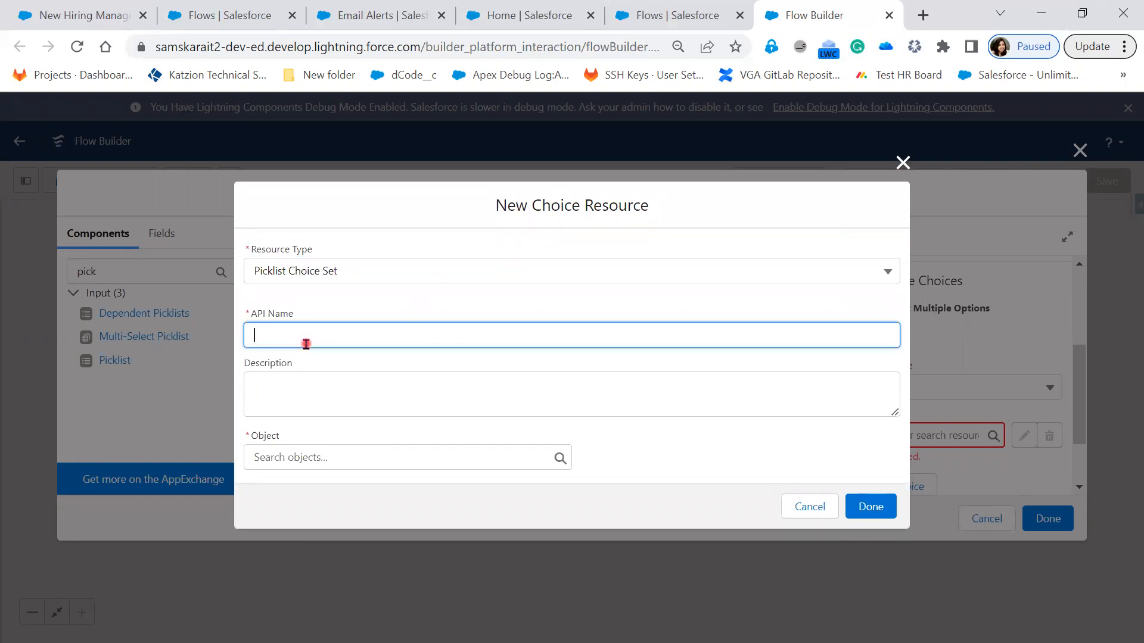
pyautogui.write('Location')
pyautogui.click(307, 377)
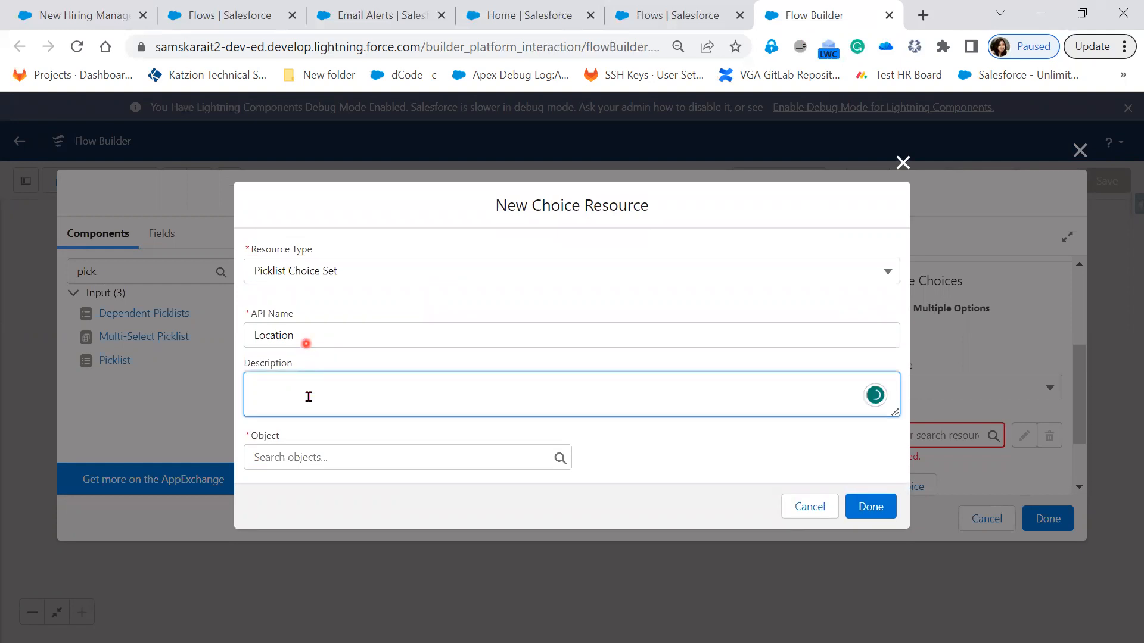
# Step: Choose the Hiring Manager object as the source of the Location choice set
pyautogui.click(329, 453)
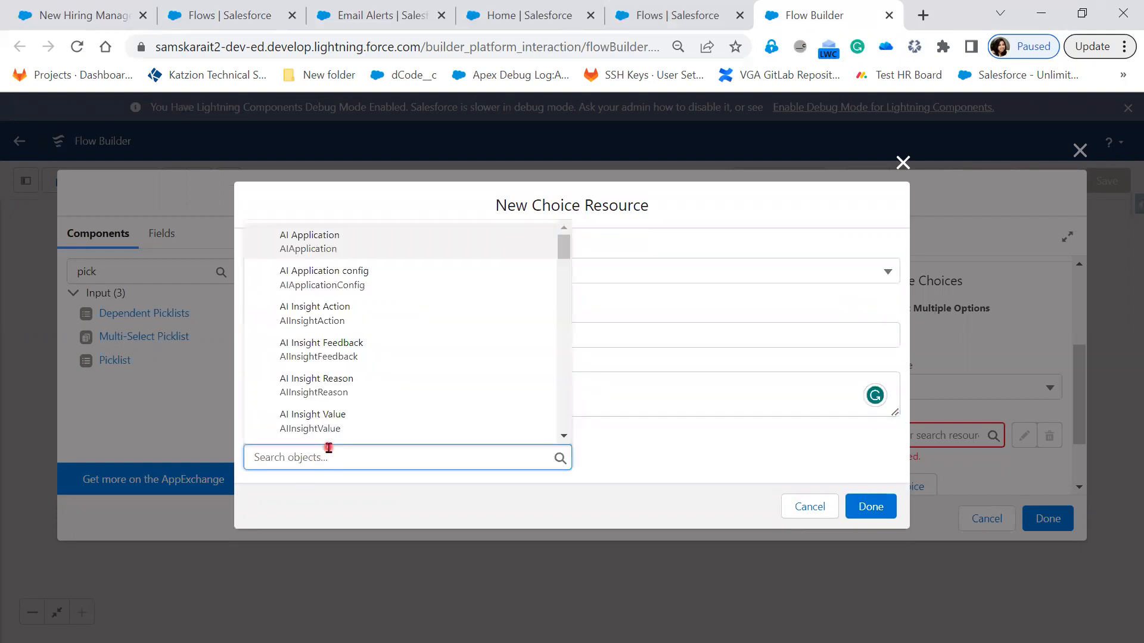
pyautogui.write('Hiribng')
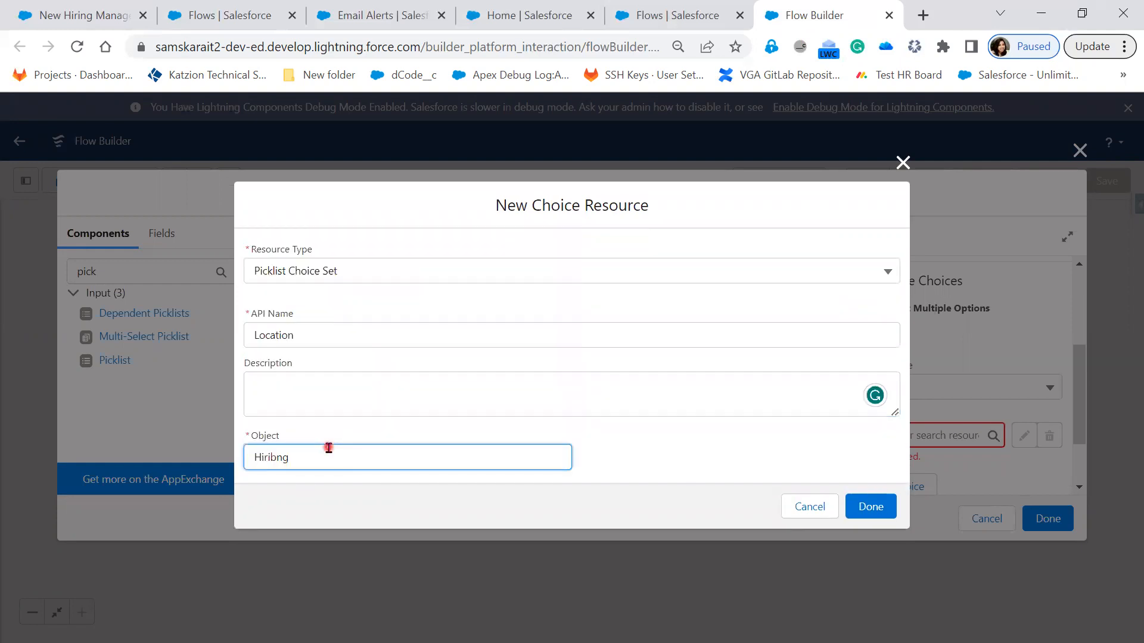
pyautogui.press('BackSpace')
pyautogui.press('BackSpace')
pyautogui.press('BackSpace')
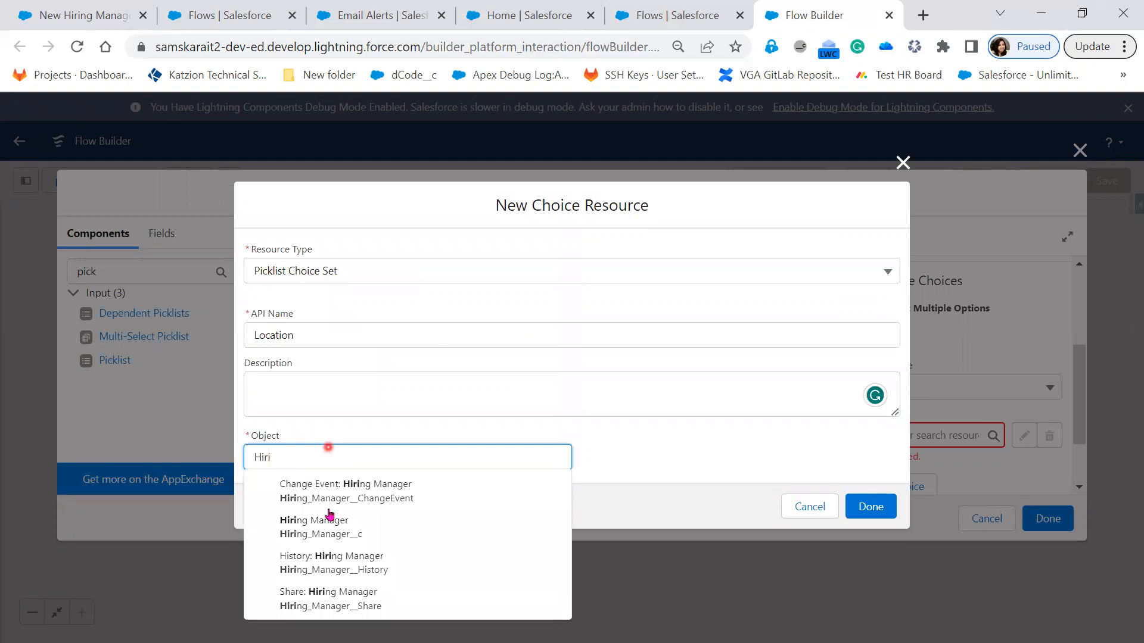
pyautogui.click(383, 532)
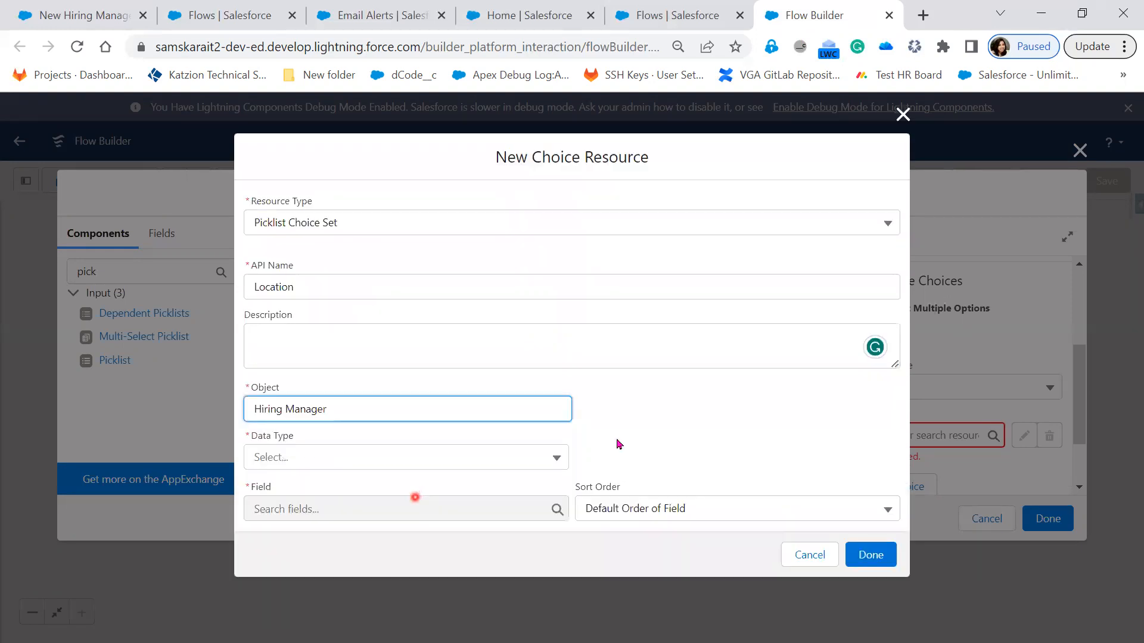
# Step: Set the choice set's data type to Picklist and its field to Location__c
pyautogui.click(511, 463)
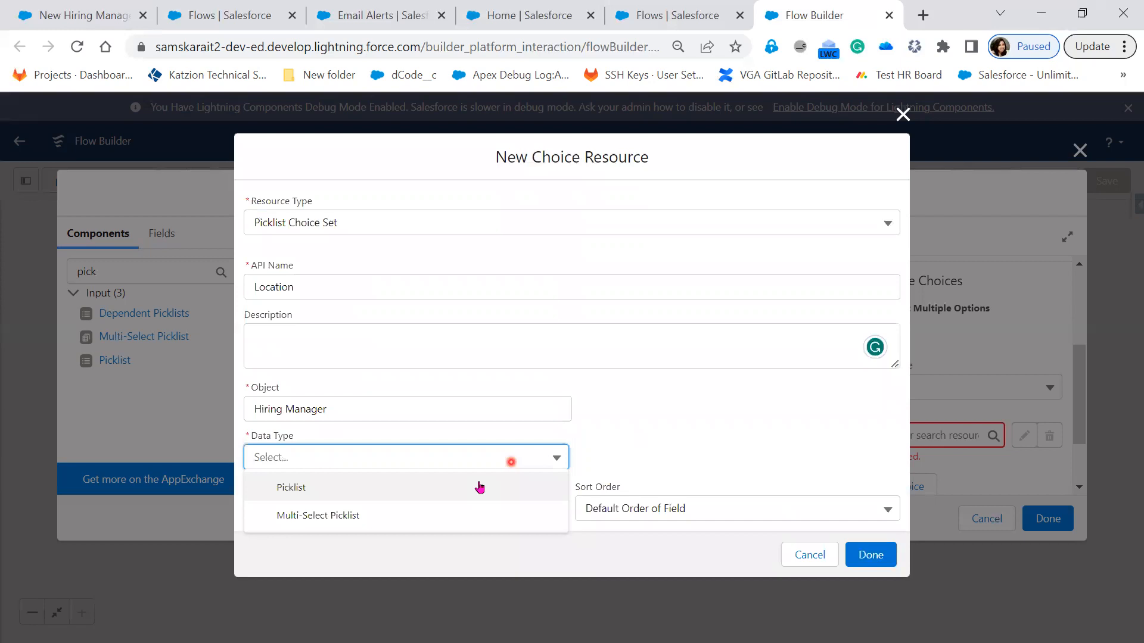
pyautogui.click(479, 489)
pyautogui.click(458, 508)
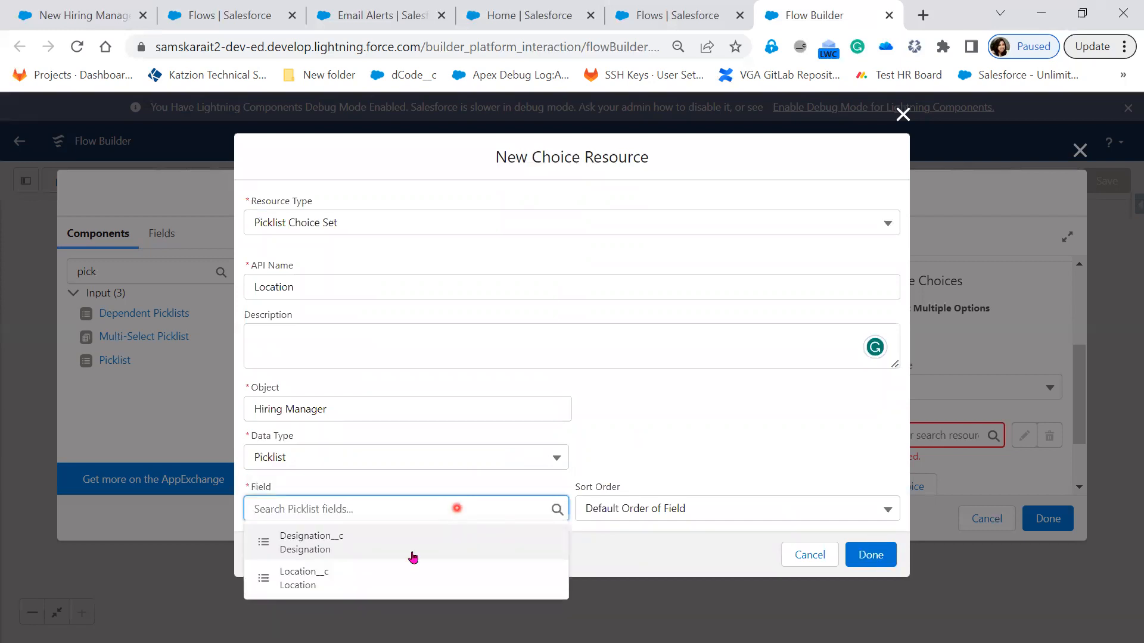
pyautogui.click(334, 586)
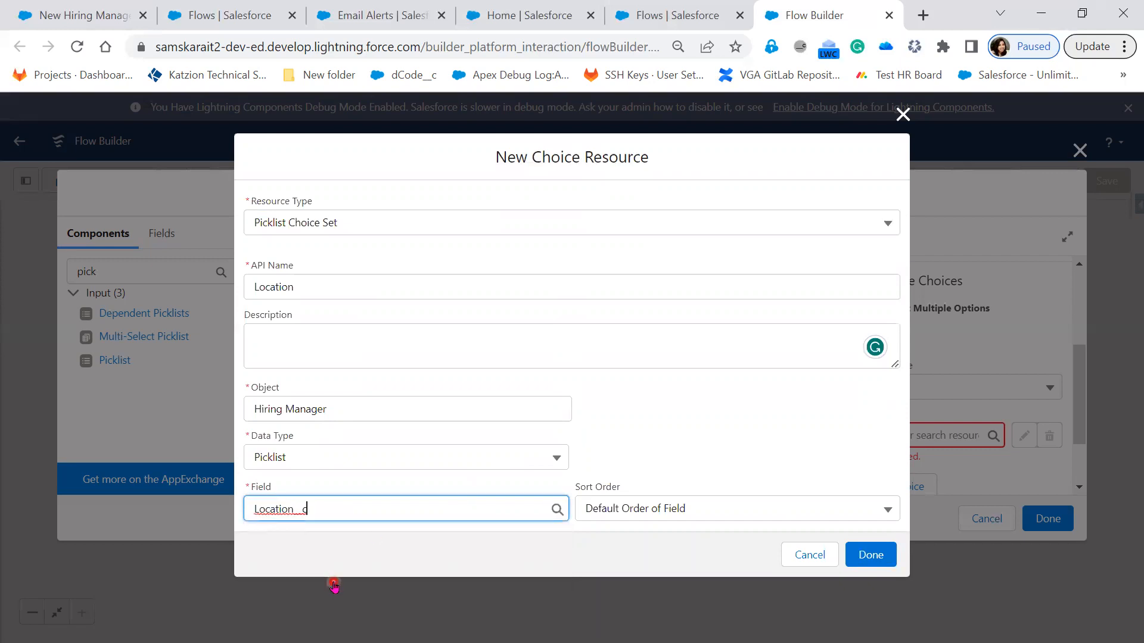
# Step: Review the Sort Order and Resource Type options of the Location choice set, keeping Default Order of Field and Picklist Choice Set
pyautogui.click(641, 516)
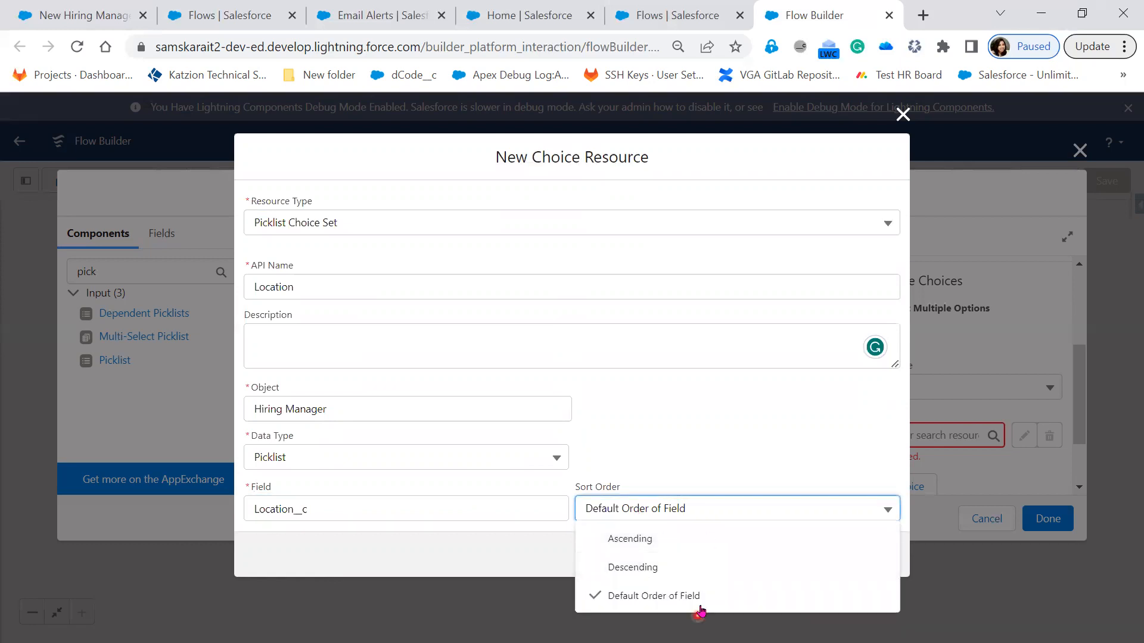
pyautogui.click(720, 469)
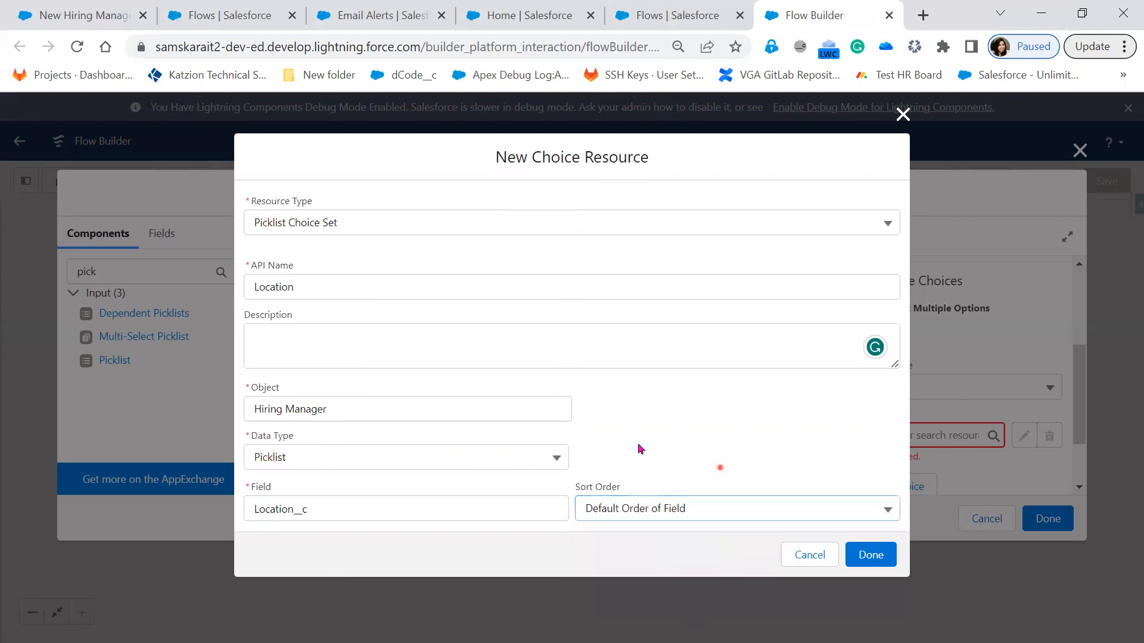
pyautogui.click(335, 472)
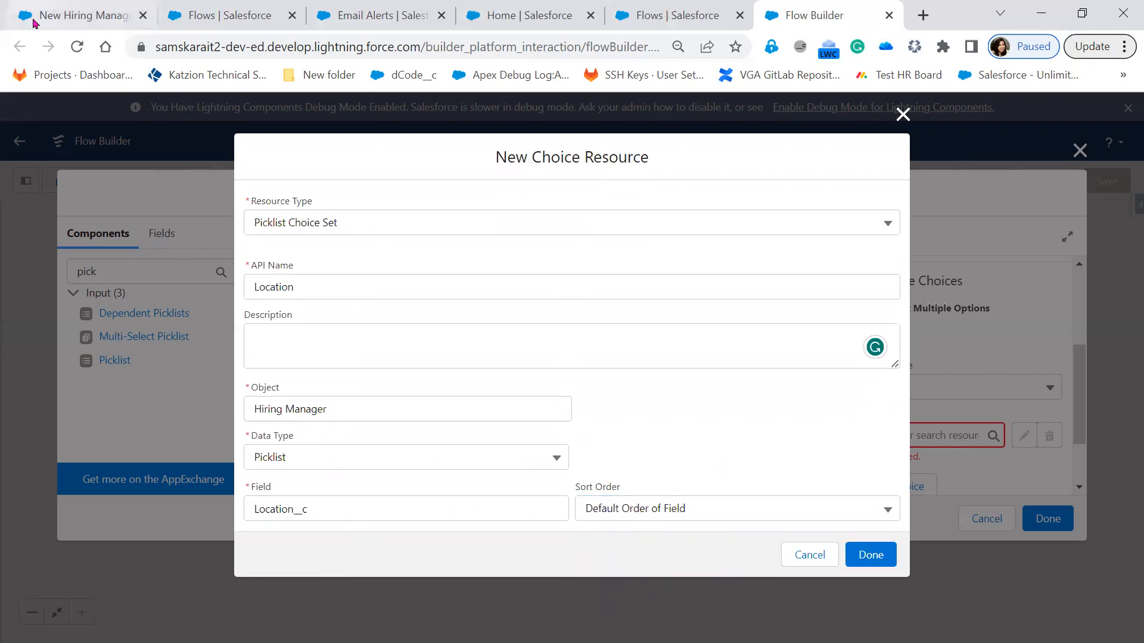
pyautogui.click(530, 376)
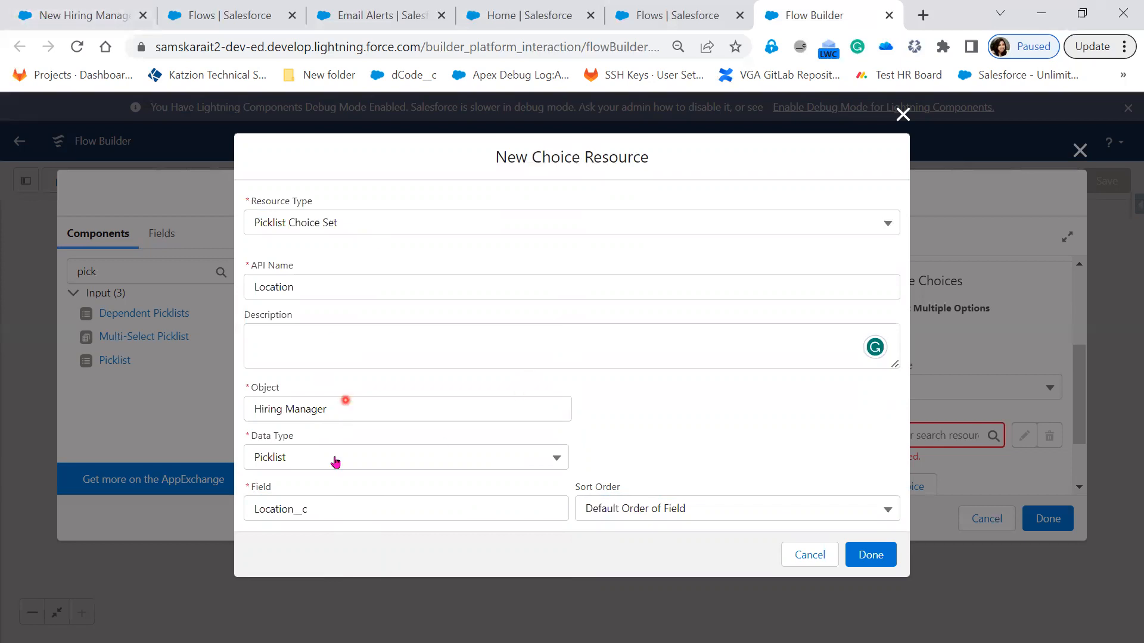
pyautogui.click(425, 233)
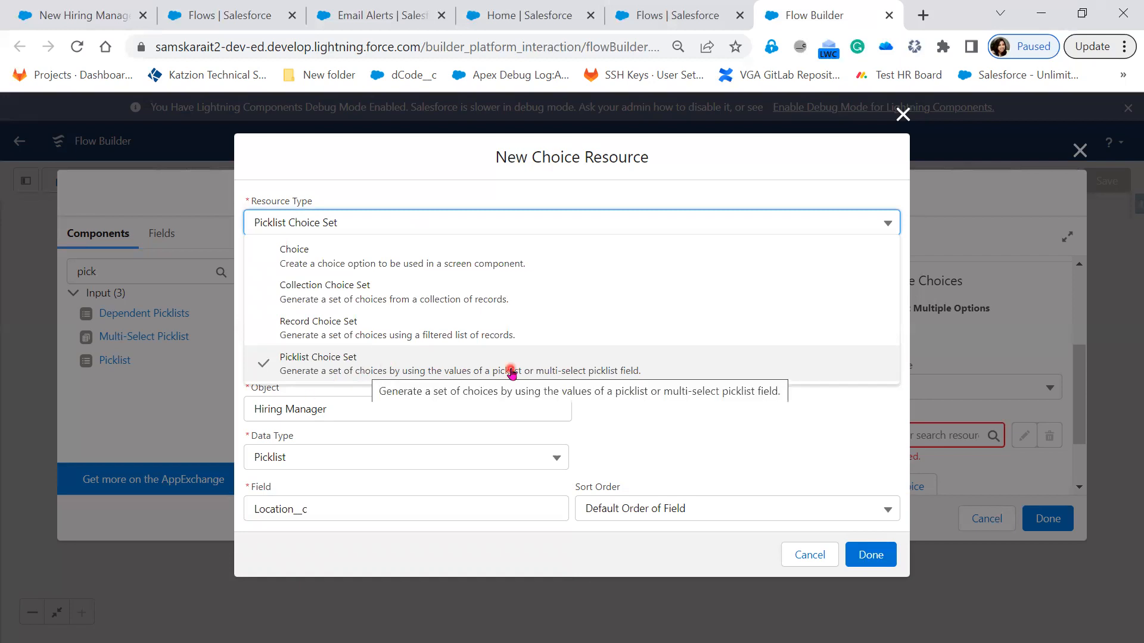
pyautogui.click(636, 455)
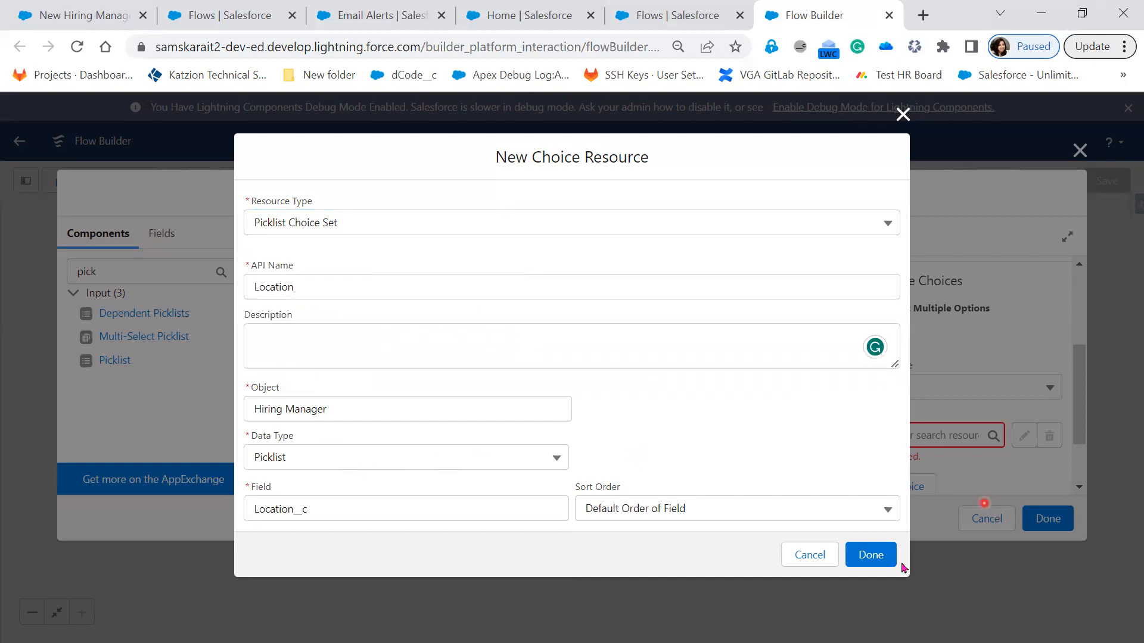
# Step: Finish the Location choice resource so it is used as the Location picklist's choice, and review the remaining picklist settings
pyautogui.click(876, 560)
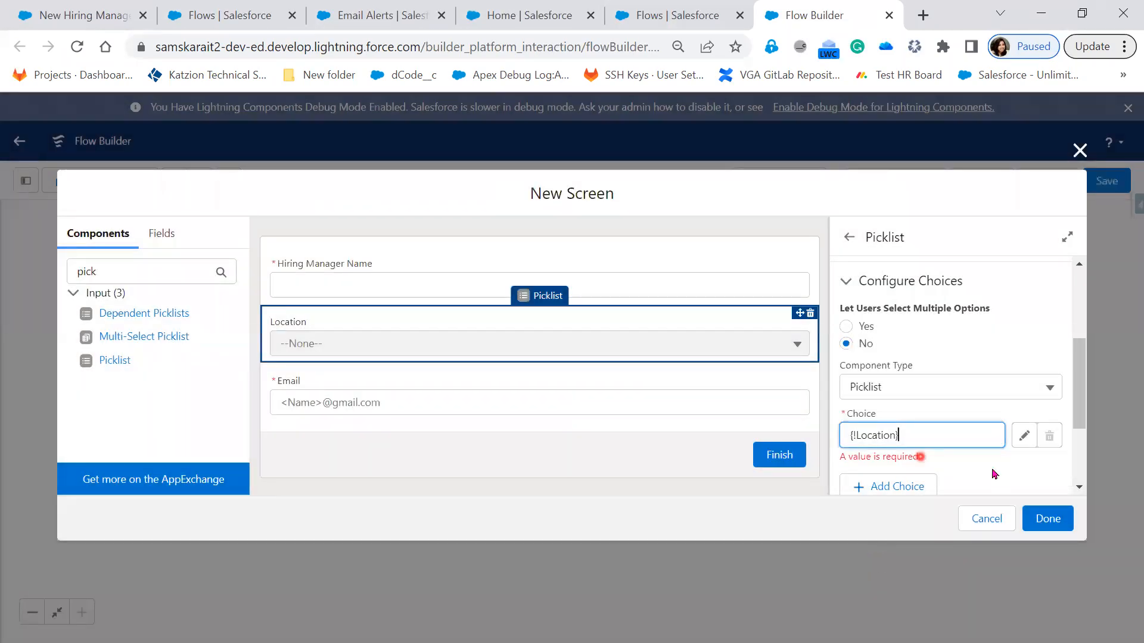
pyautogui.scroll(-2, 984, 429)
pyautogui.scroll(-1, 984, 429)
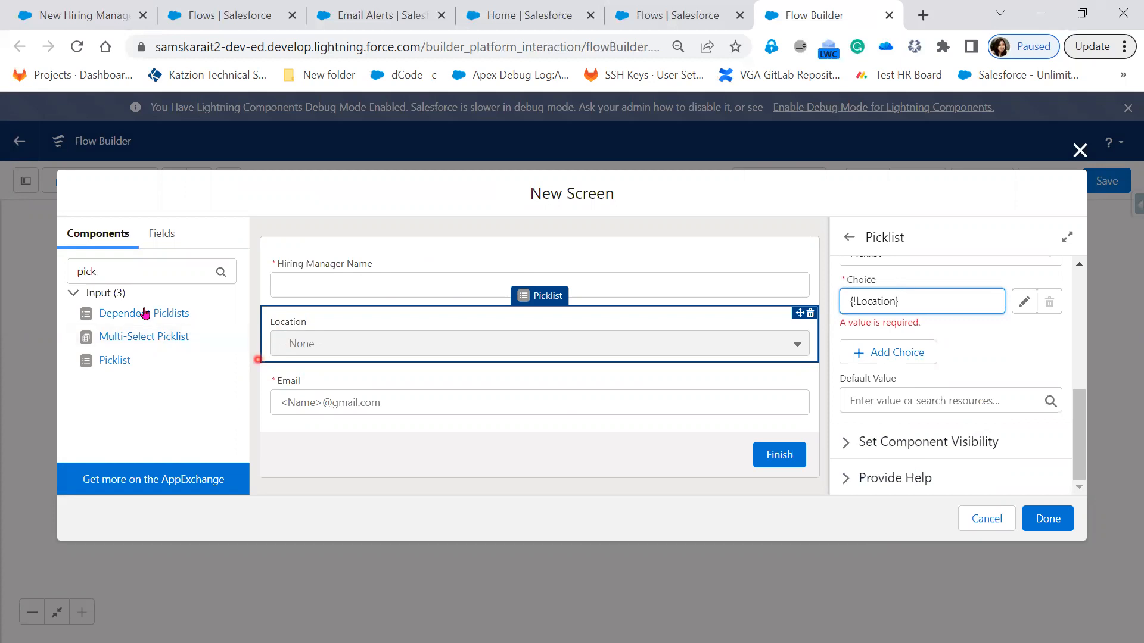
# Step: Add another Picklist component to the flow screen below the Email field and open its label for editing
pyautogui.doubleClick(83, 269)
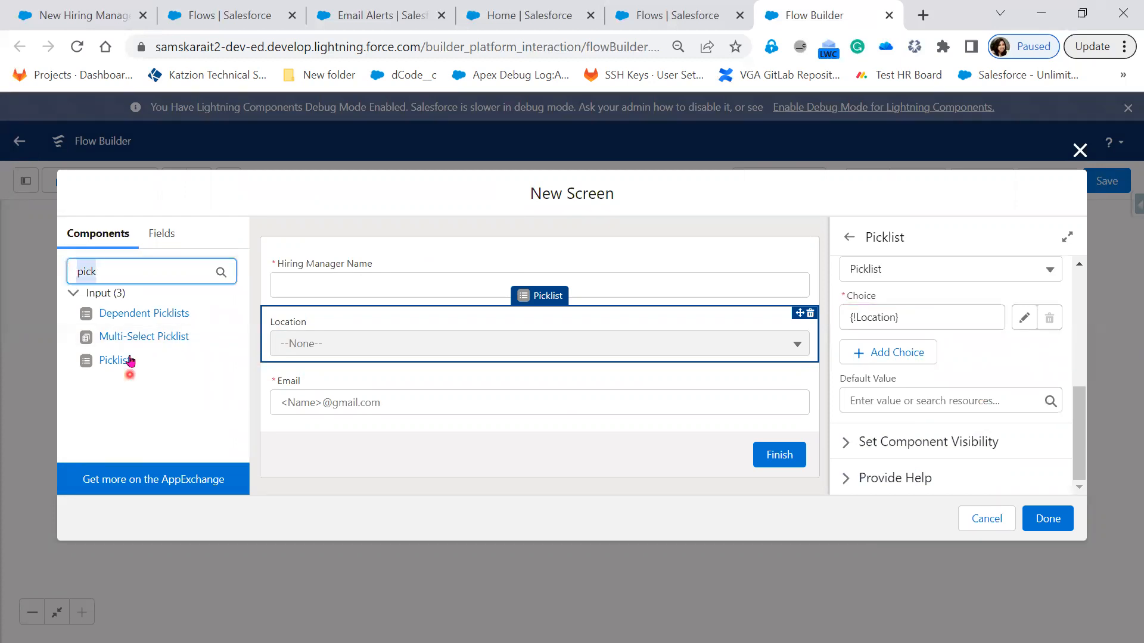
pyautogui.moveTo(126, 360); pyautogui.dragTo(370, 408)
pyautogui.click(964, 298)
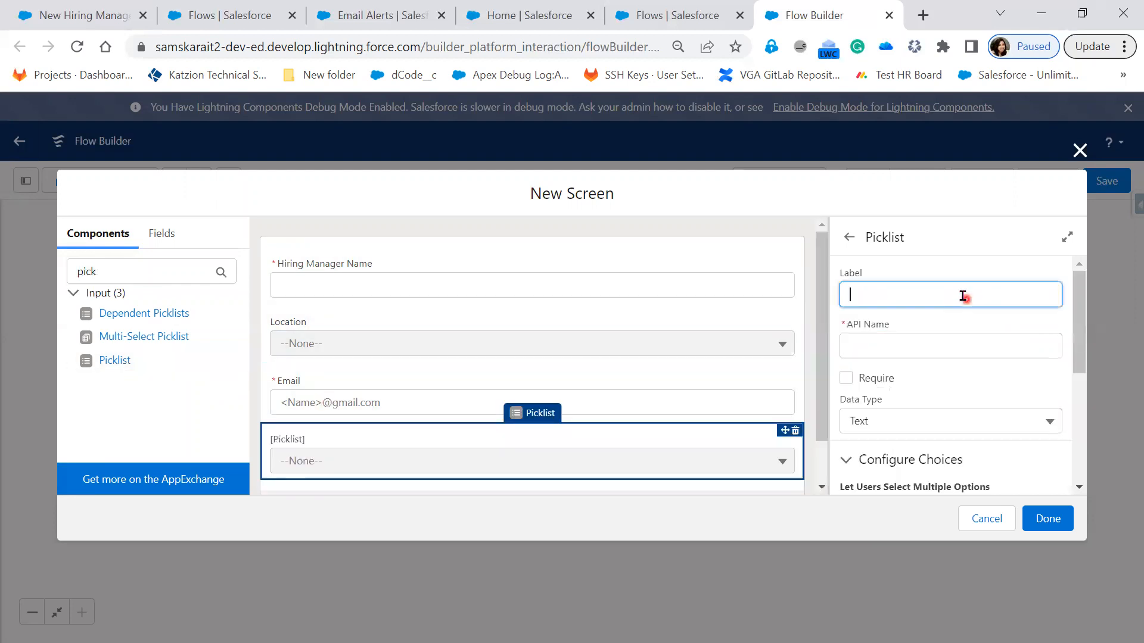
# Step: Label the new picklist below the Email field Designation, with the matching API name Designation
pyautogui.write('Designation')
pyautogui.press('Tab')
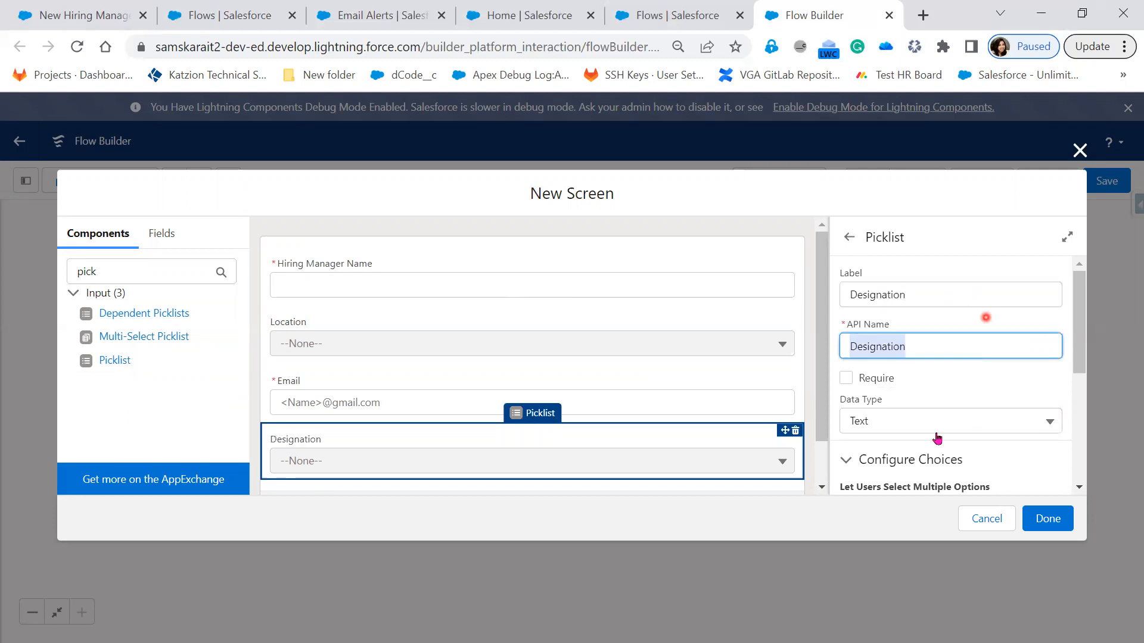
# Step: Create a new choice resource for the Designation picklist as a Picklist Choice Set with the API name Designation
pyautogui.scroll(-2, 936, 439)
pyautogui.scroll(-2, 926, 418)
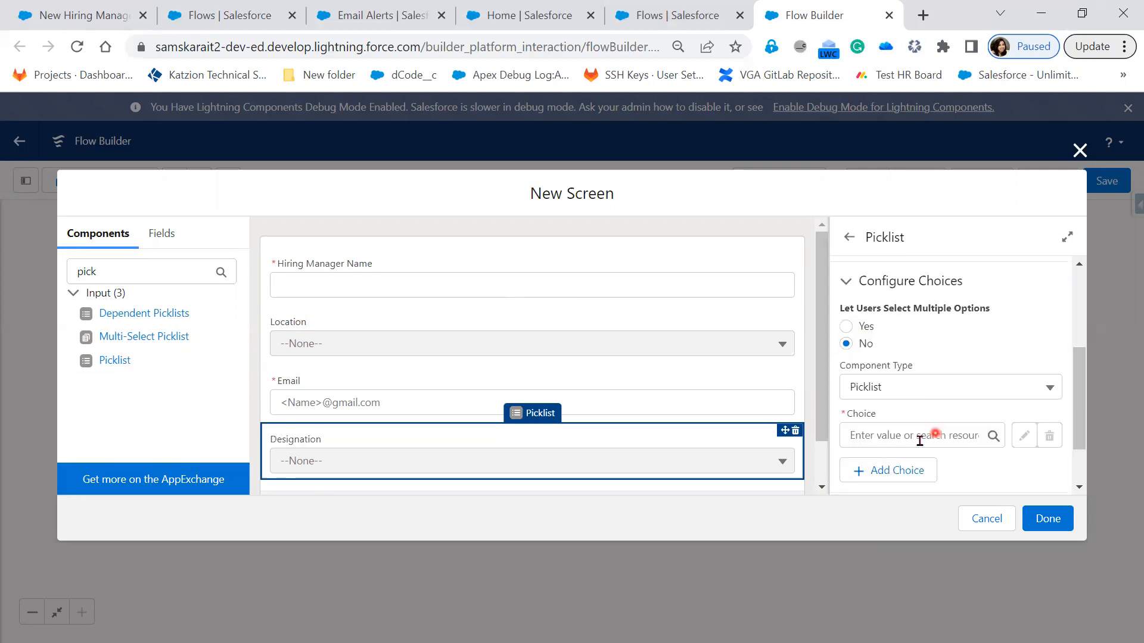
pyautogui.click(920, 438)
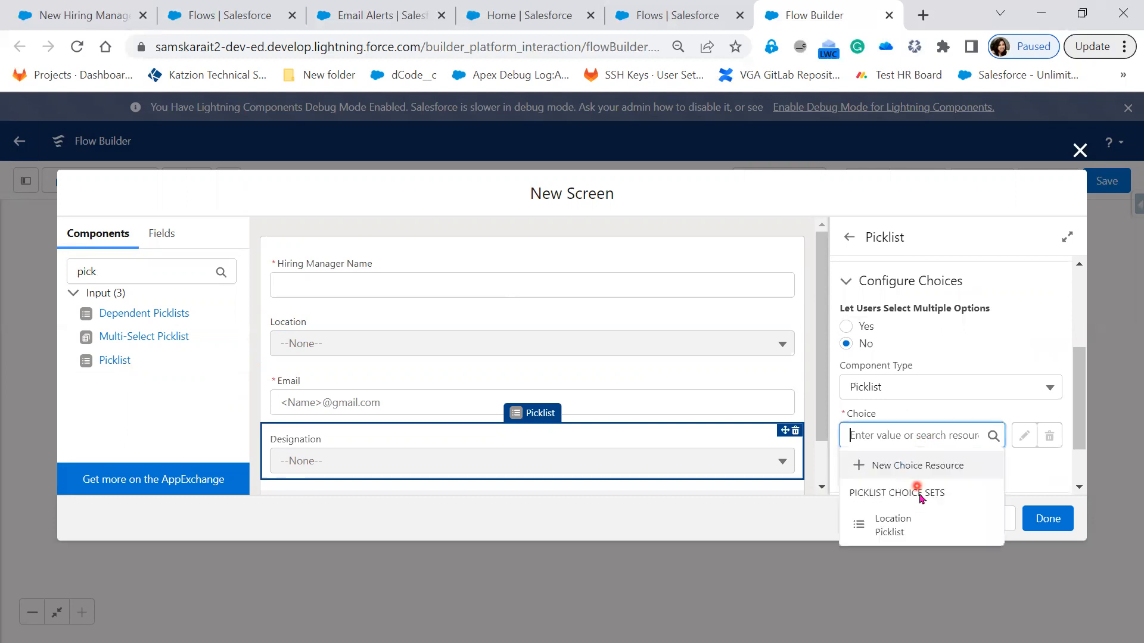
pyautogui.click(921, 466)
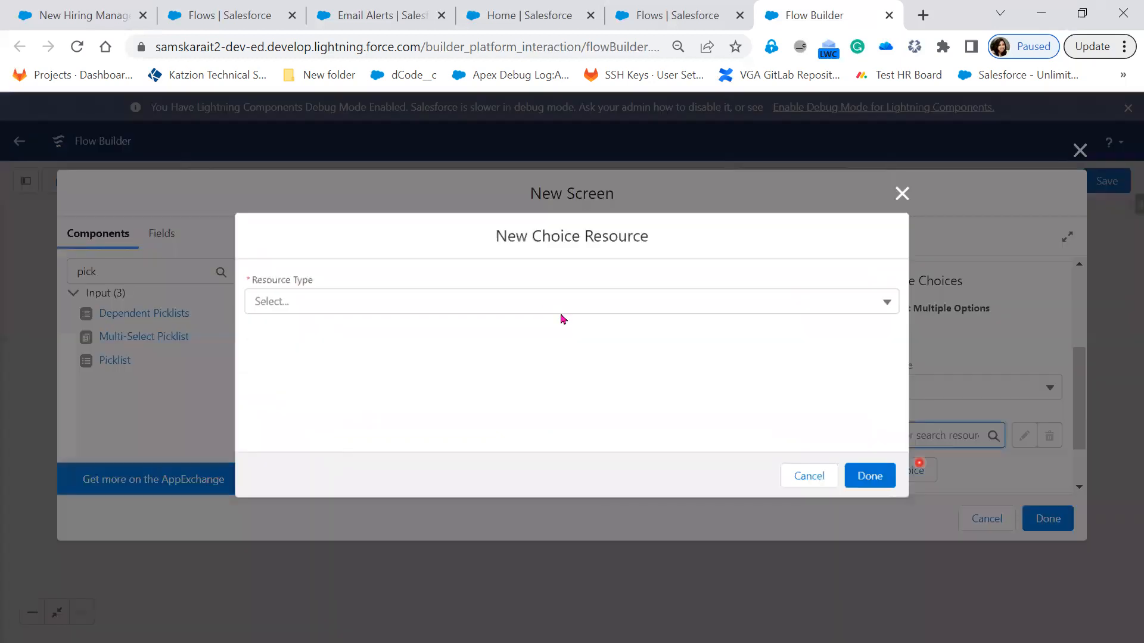
pyautogui.click(536, 304)
pyautogui.click(488, 440)
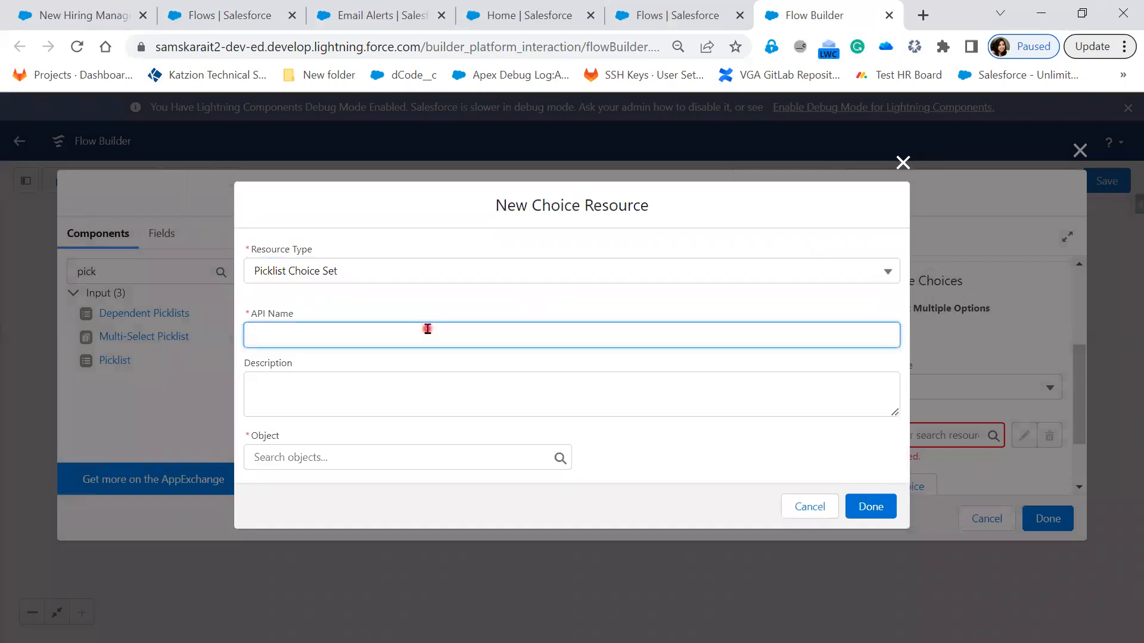
pyautogui.write('Designation')
pyautogui.press('Tab')
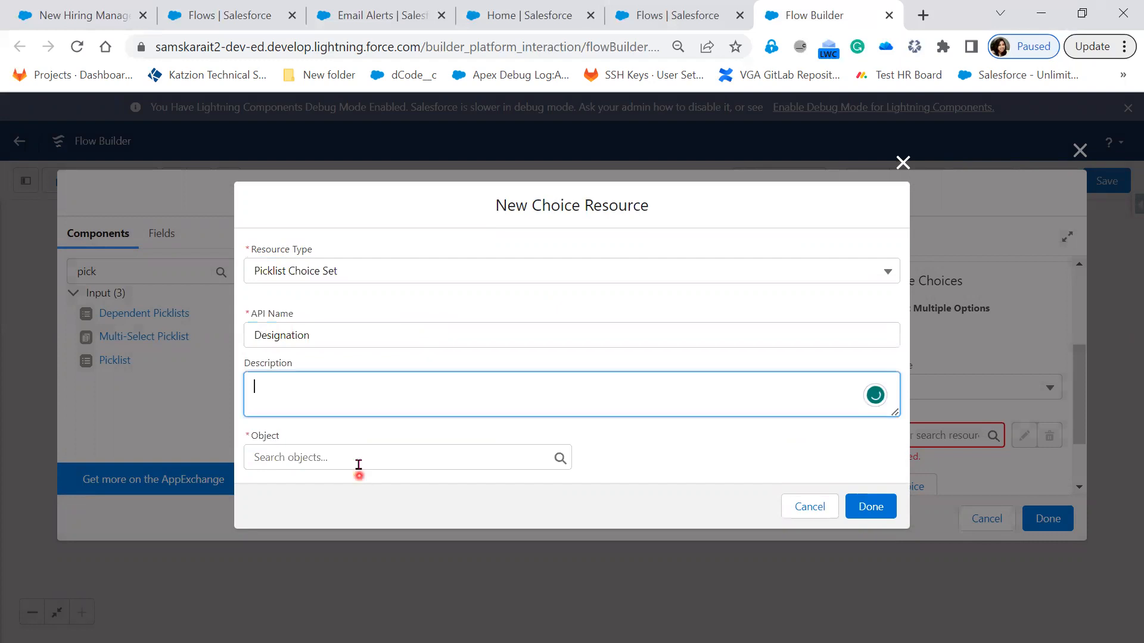
# Step: Base the choice set on the Hiring Manager object's Designation__c field with data type Picklist, and finish the resource
pyautogui.click(359, 464)
pyautogui.write('Hir')
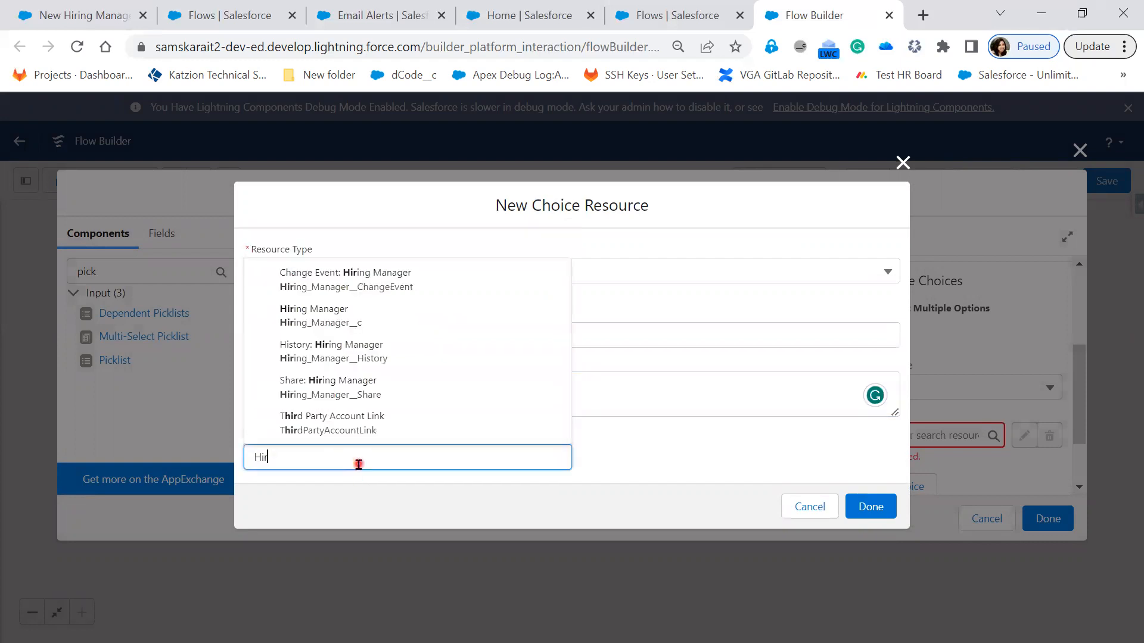
pyautogui.click(368, 322)
pyautogui.click(368, 463)
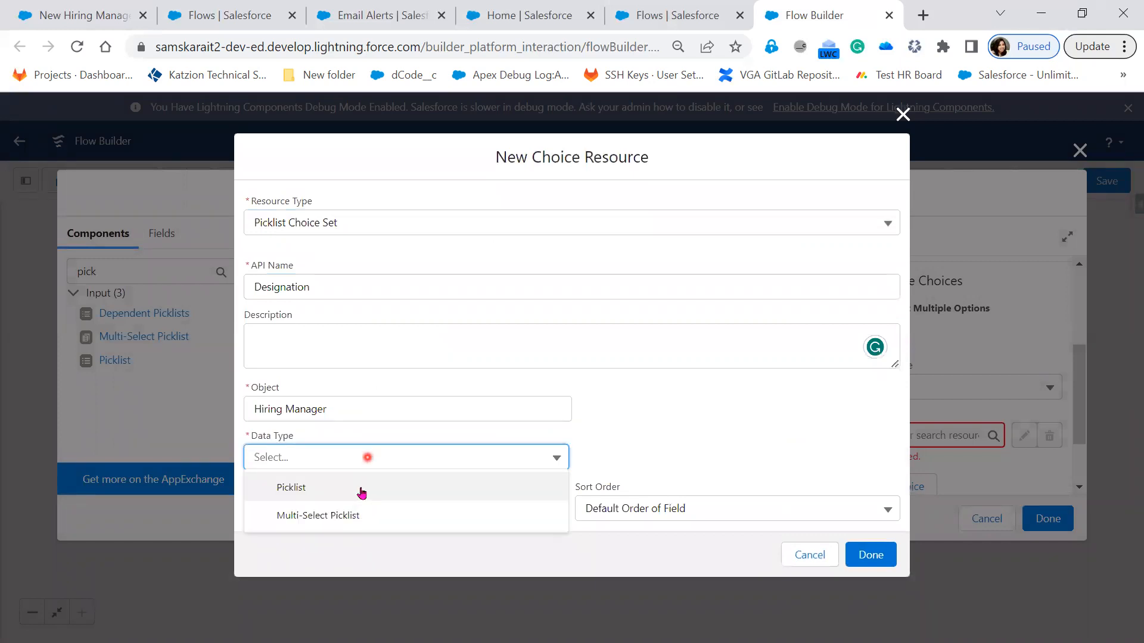
pyautogui.click(355, 496)
pyautogui.click(355, 503)
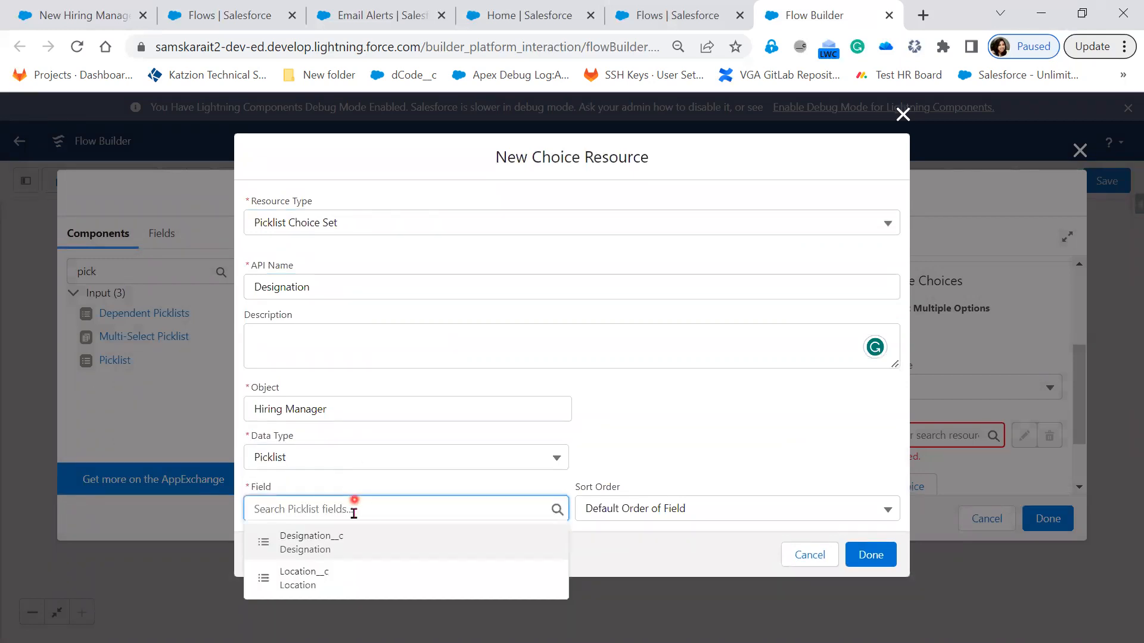
pyautogui.click(373, 546)
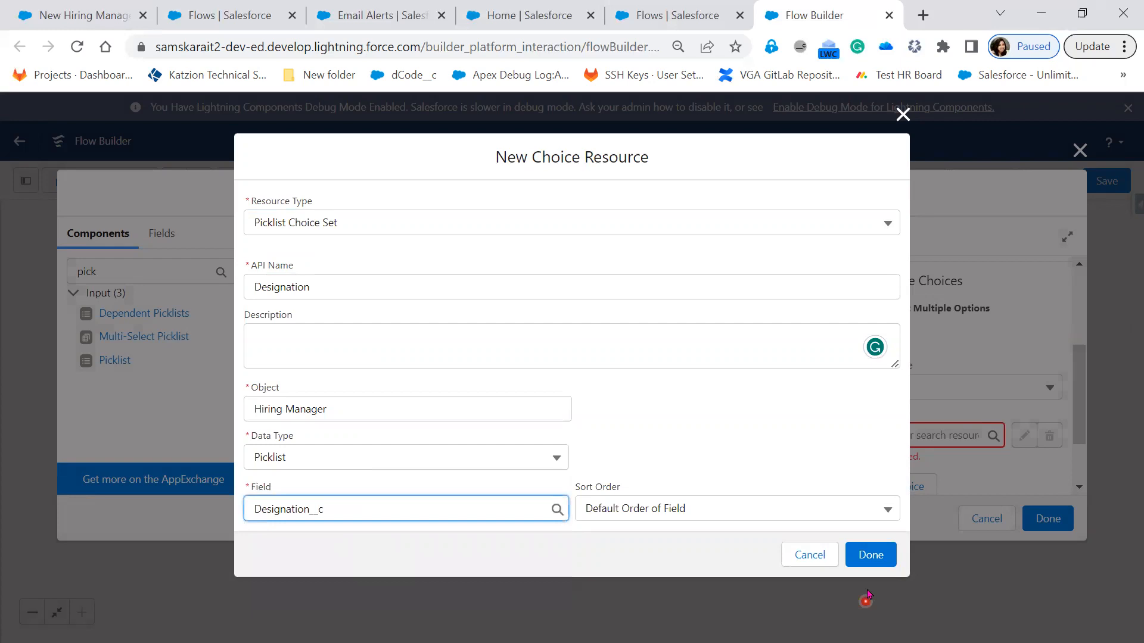
pyautogui.click(871, 557)
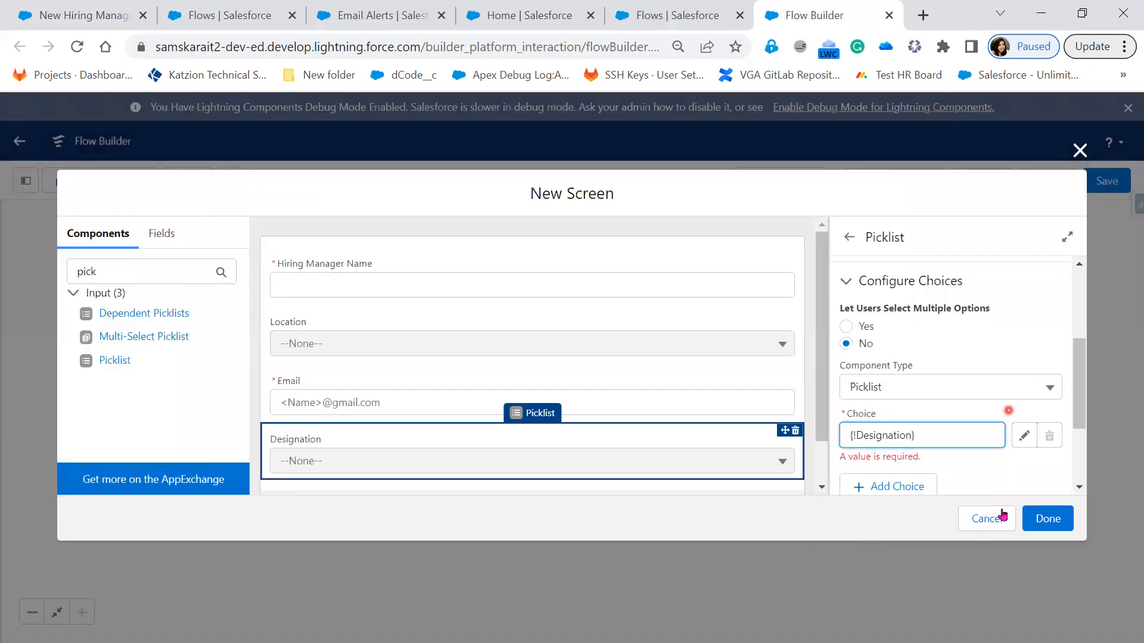
# Step: Check the fields on the New Hiring Manager form, and add a Phone component below the Designation picklist in the flow screen
pyautogui.scroll(-3, 993, 471)
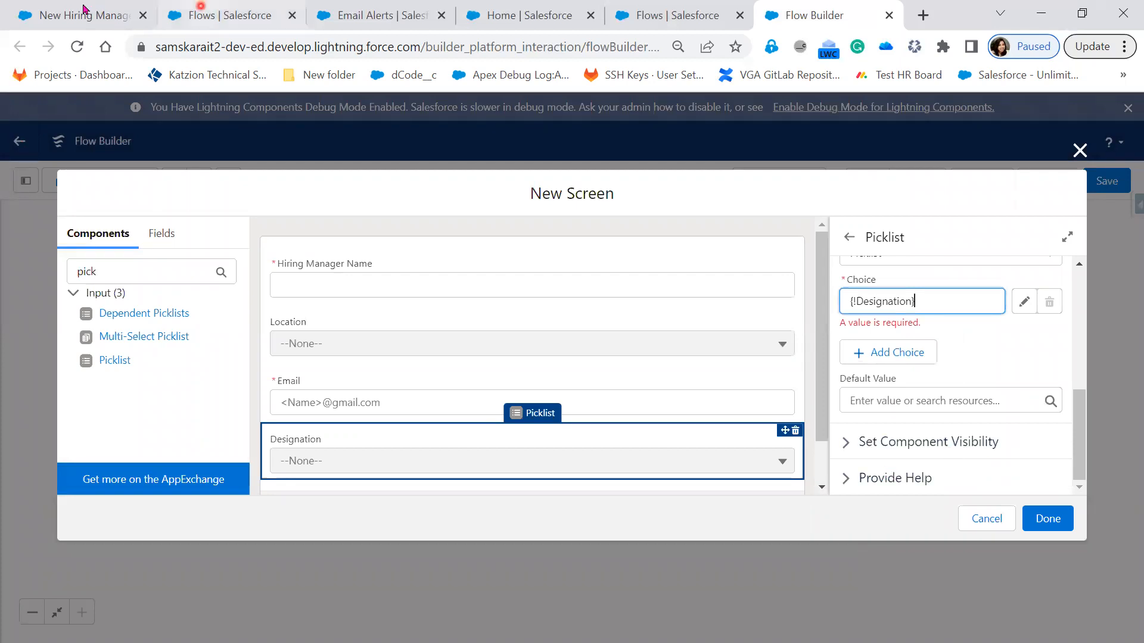
pyautogui.hotkey('ctrl', '1')
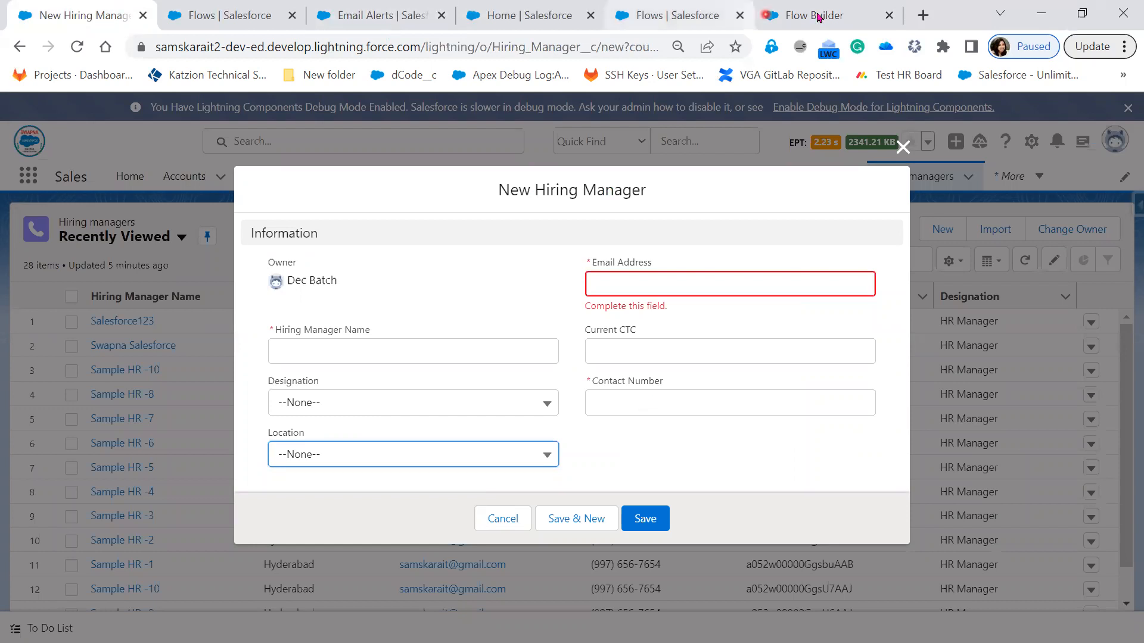
pyautogui.hotkey('ctrl', '6')
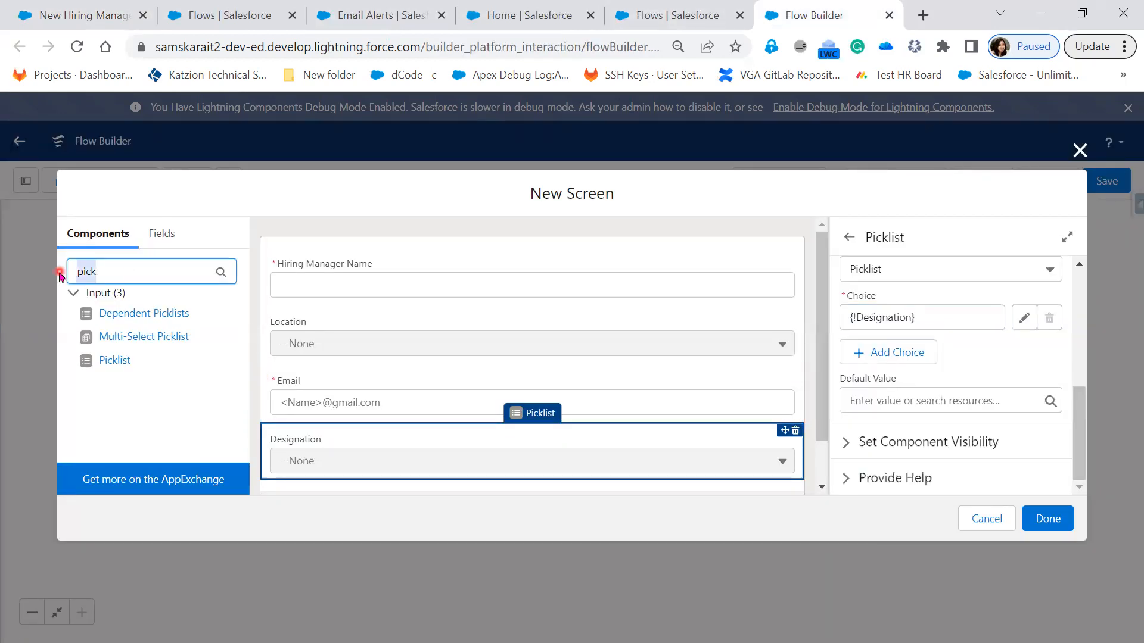
pyautogui.write('pho')
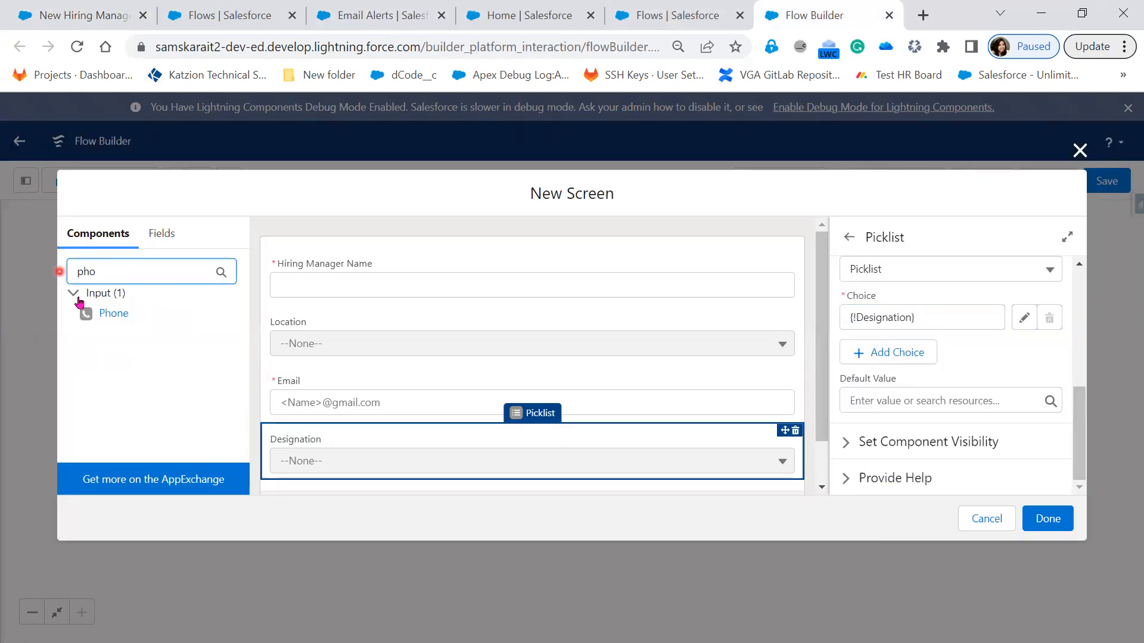
pyautogui.moveTo(101, 313); pyautogui.dragTo(457, 484)
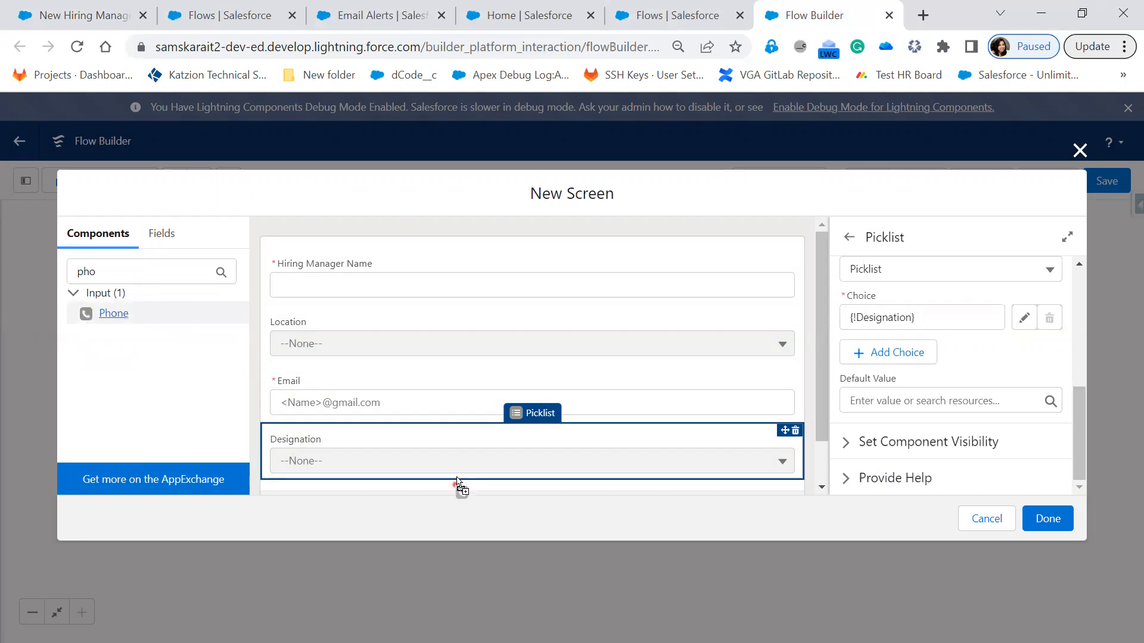
pyautogui.scroll(-2, 463, 418)
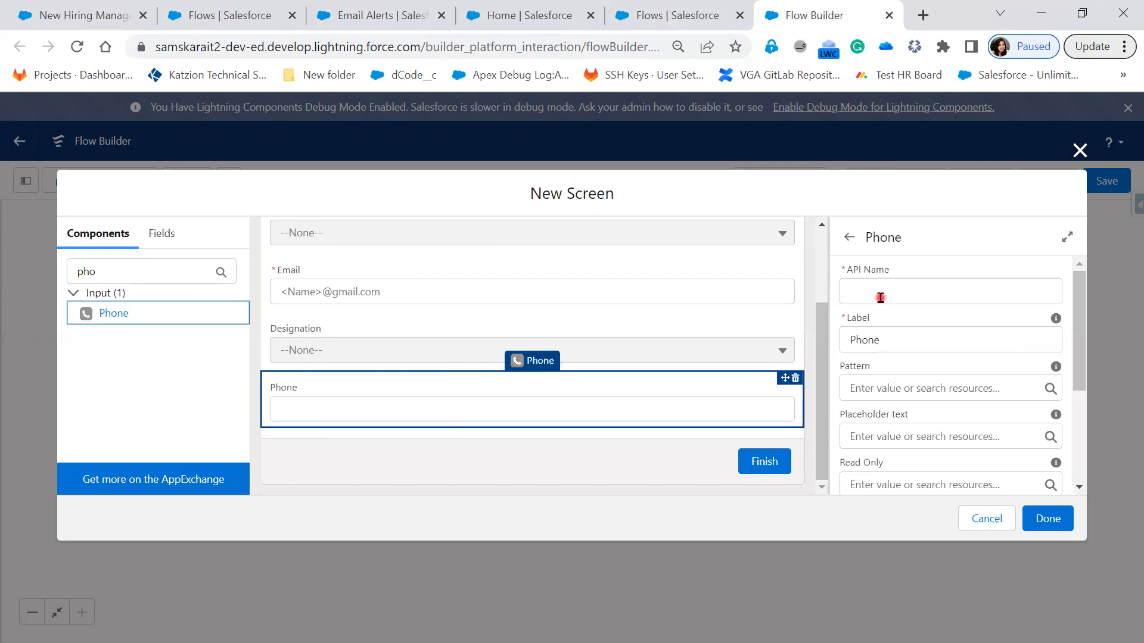
# Step: Enter Contact Number as the Phone component's API name
pyautogui.click(880, 298)
pyautogui.write('Cont')
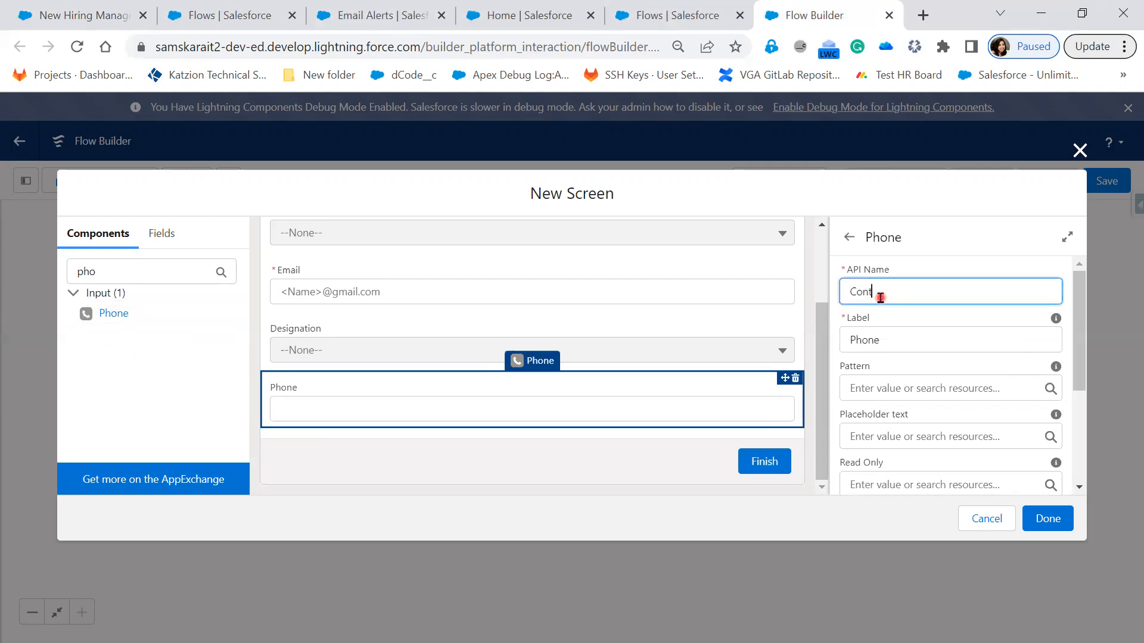
pyautogui.write('act Number')
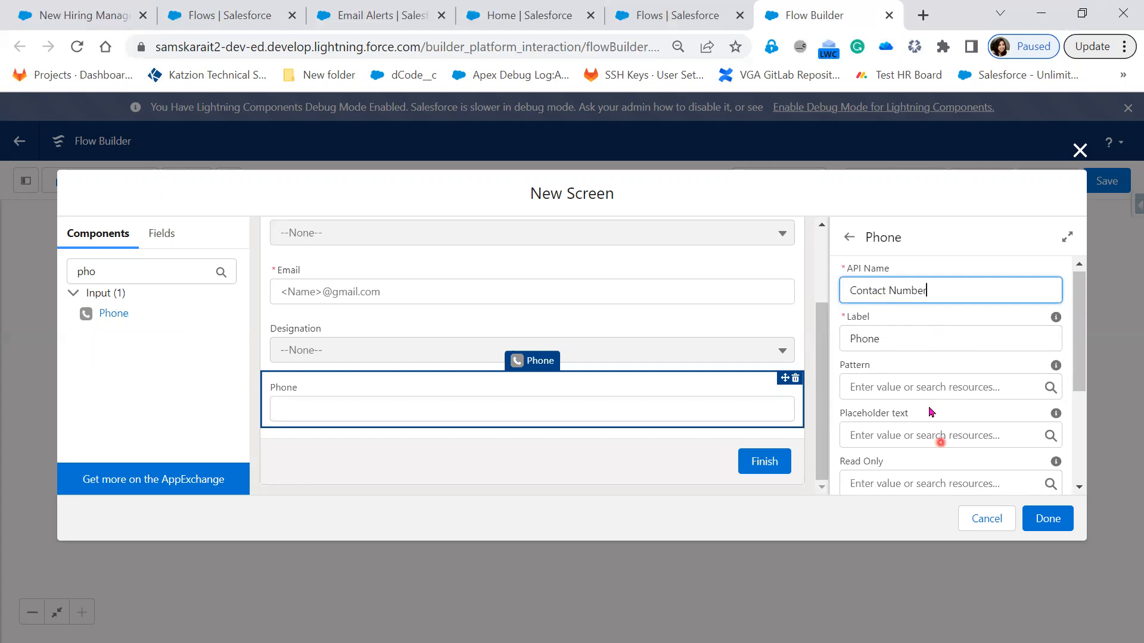
# Step: Try to make the Phone component required with {!$GlobalConstant.True}, and clear the Required value
pyautogui.scroll(-1, 903, 317)
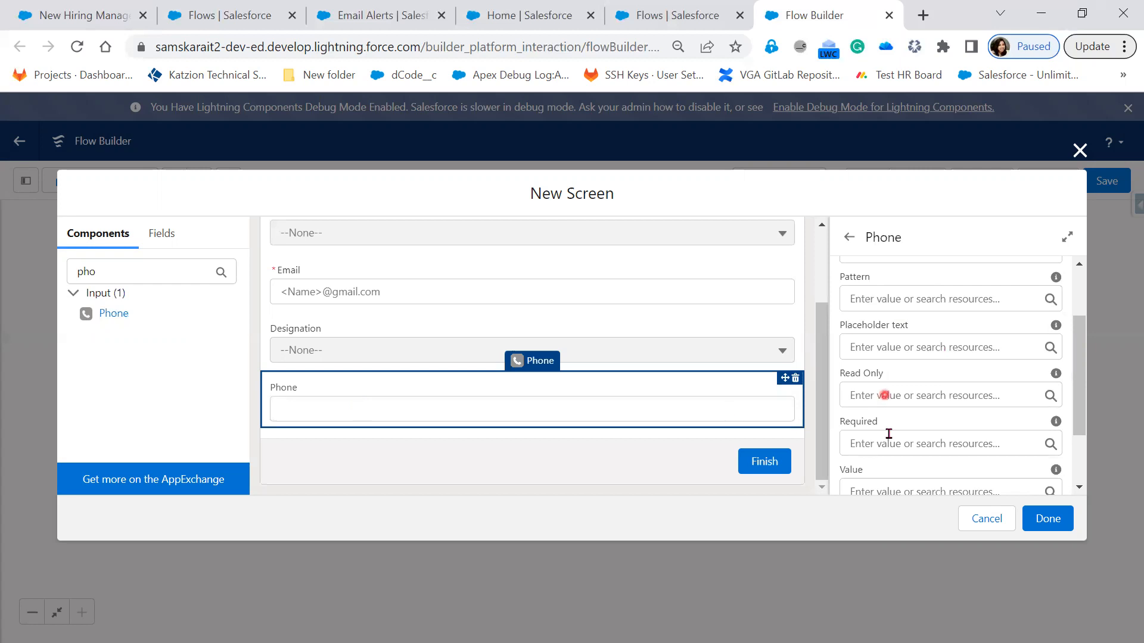
pyautogui.click(935, 438)
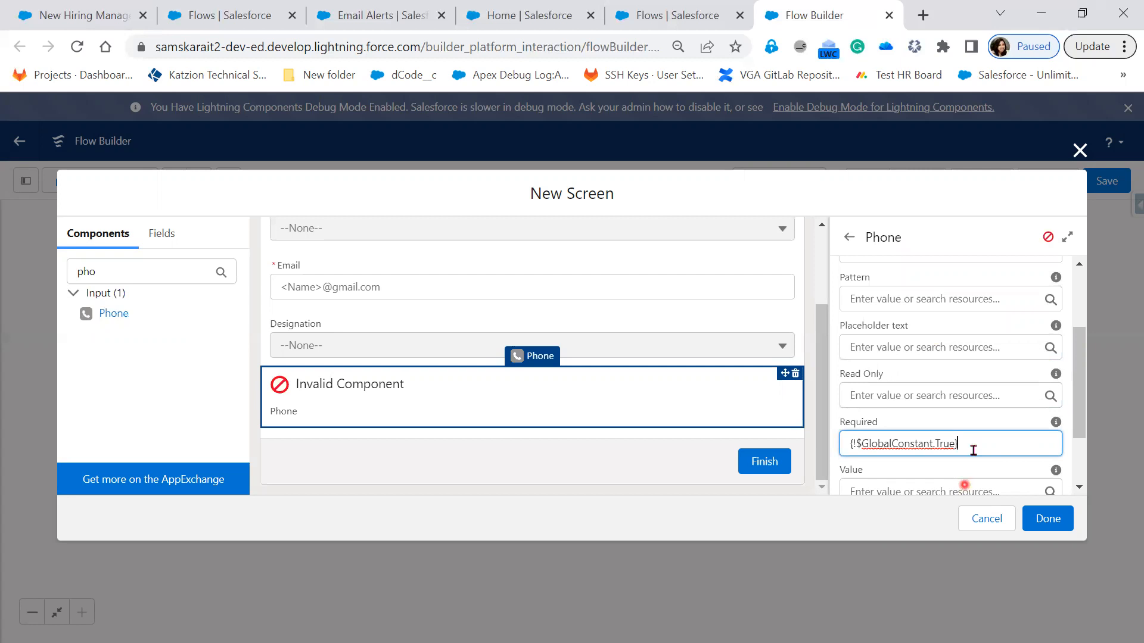
pyautogui.hotkey('ctrl', 'a')
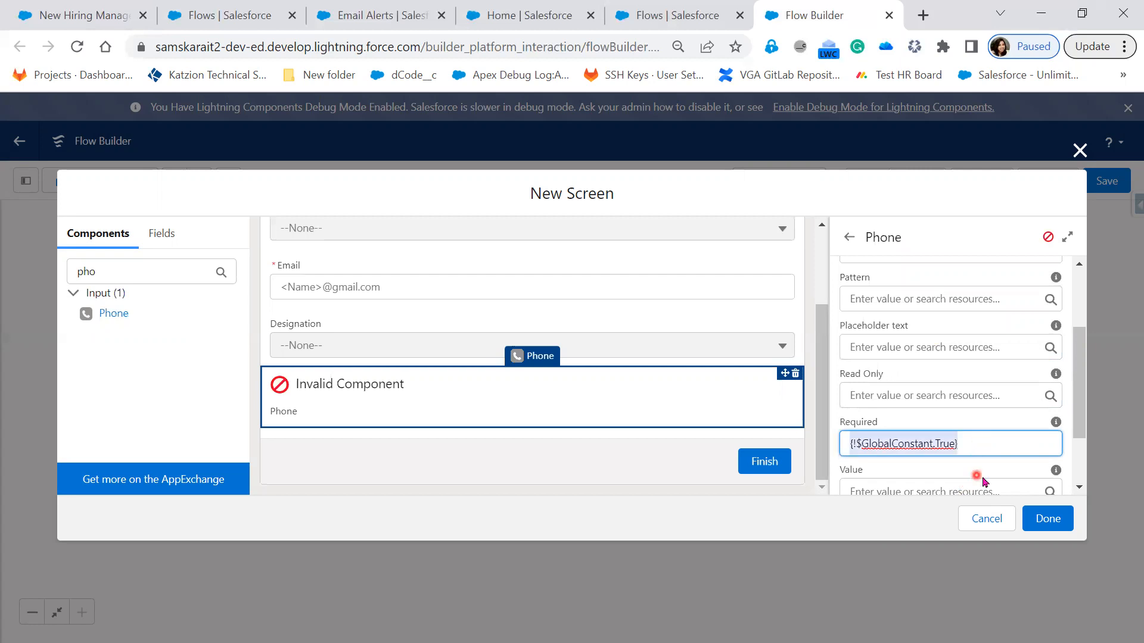
pyautogui.press('BackSpace')
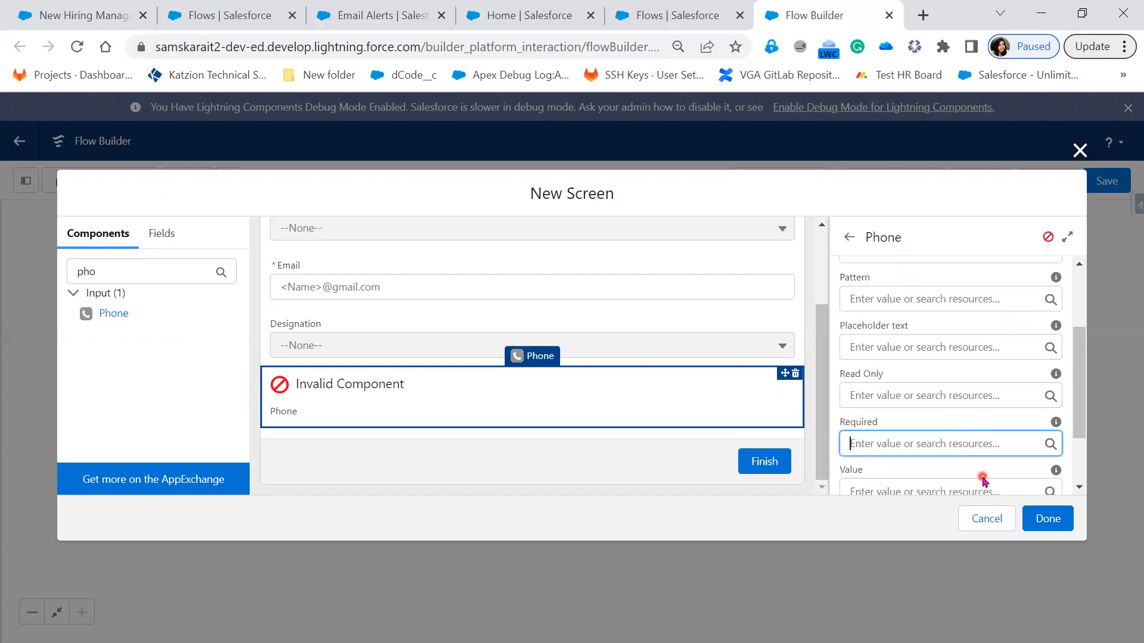
pyautogui.click(978, 423)
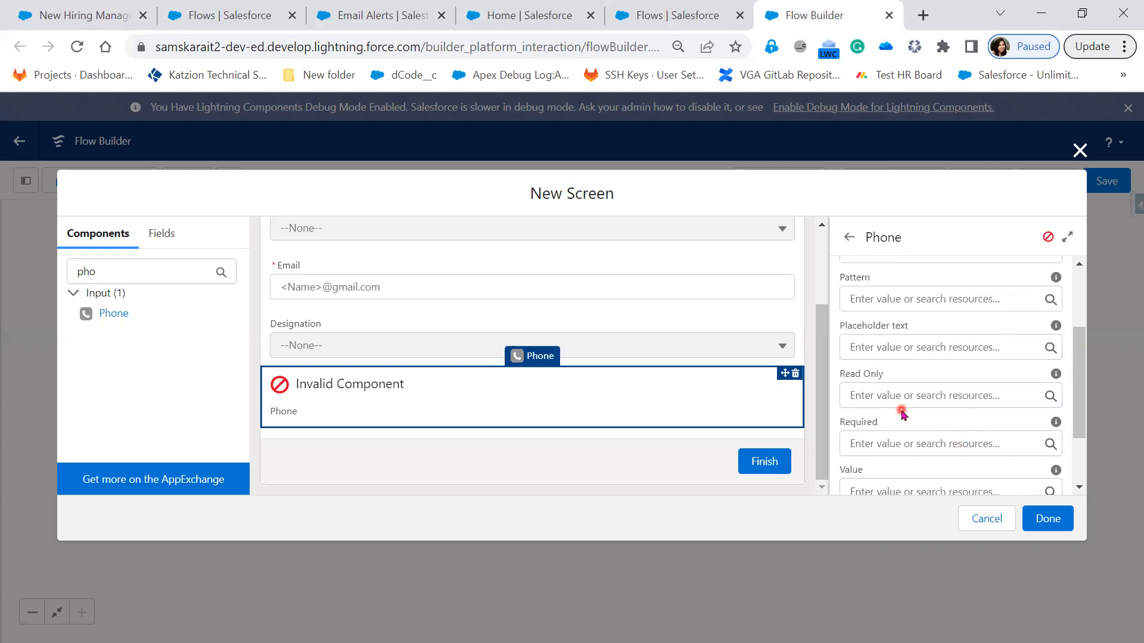
# Step: Correct the Phone component's API name to Contact_Number
pyautogui.scroll(2, 894, 355)
pyautogui.click(888, 293)
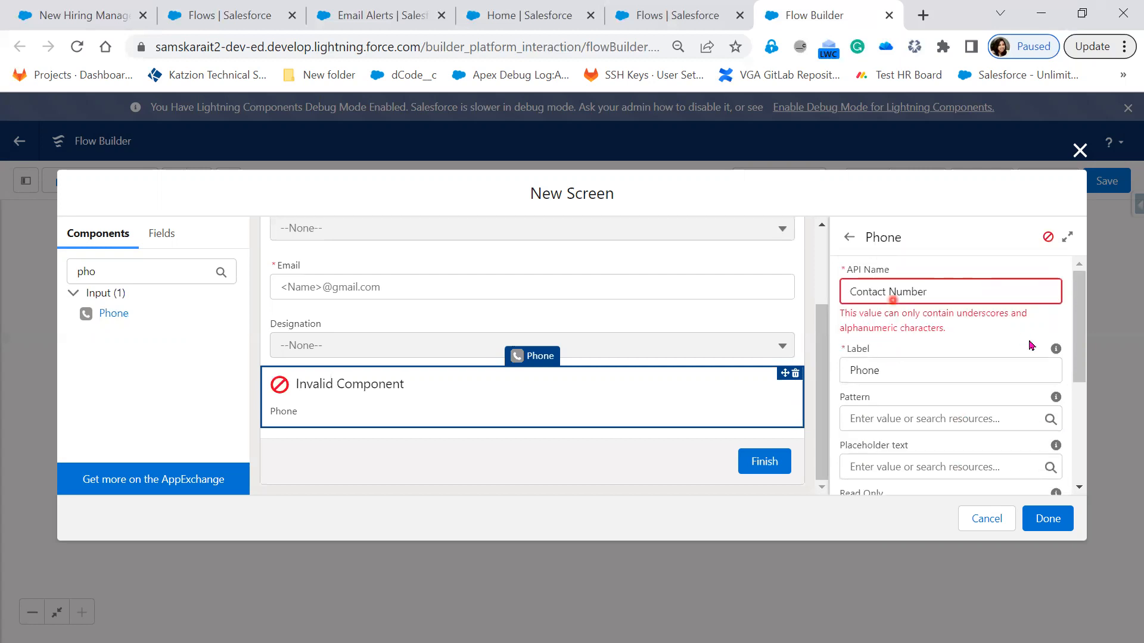
pyautogui.click(1030, 344)
pyautogui.press('BackSpace')
pyautogui.write('_')
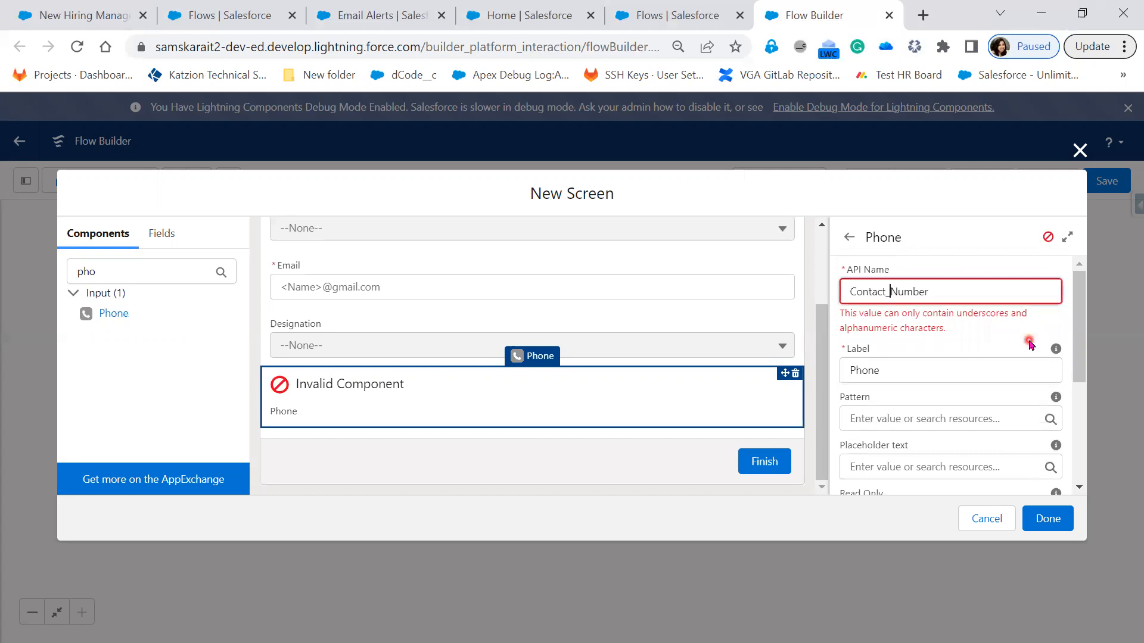
pyautogui.click(898, 412)
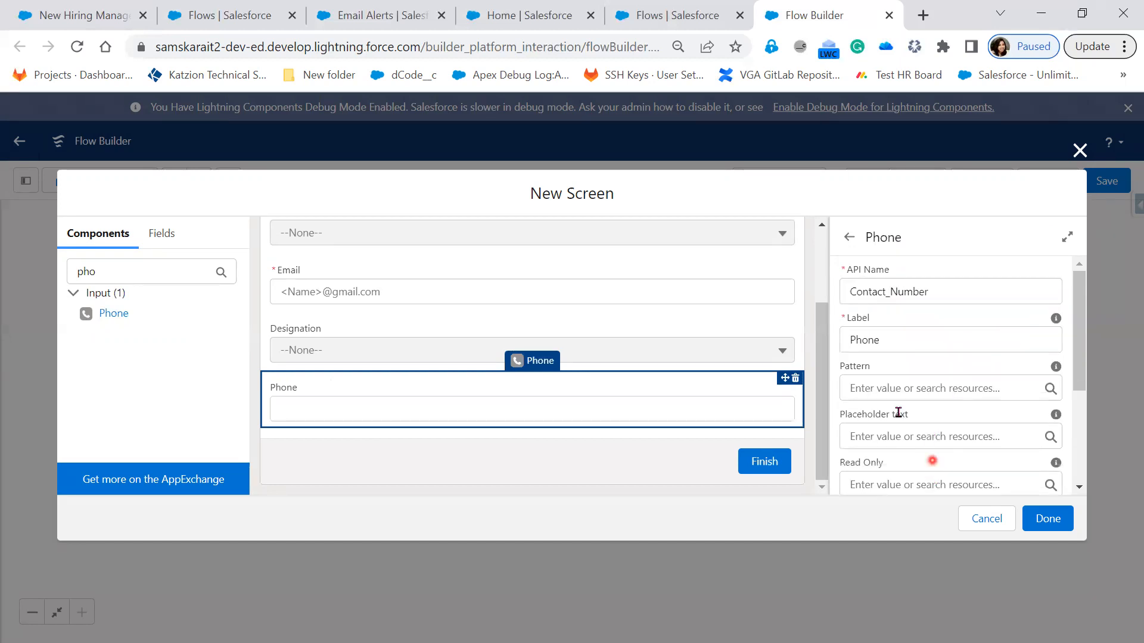
# Step: Make the Phone component required with $GlobalConstant.True, leaving its Value empty
pyautogui.scroll(-3, 876, 360)
pyautogui.click(876, 360)
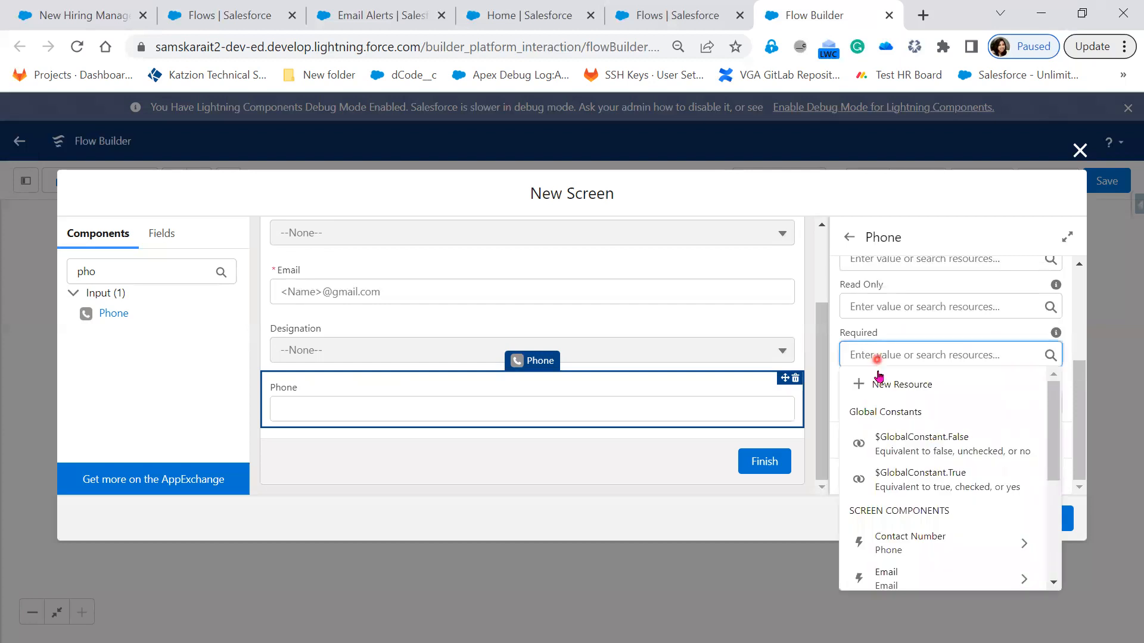
pyautogui.click(929, 475)
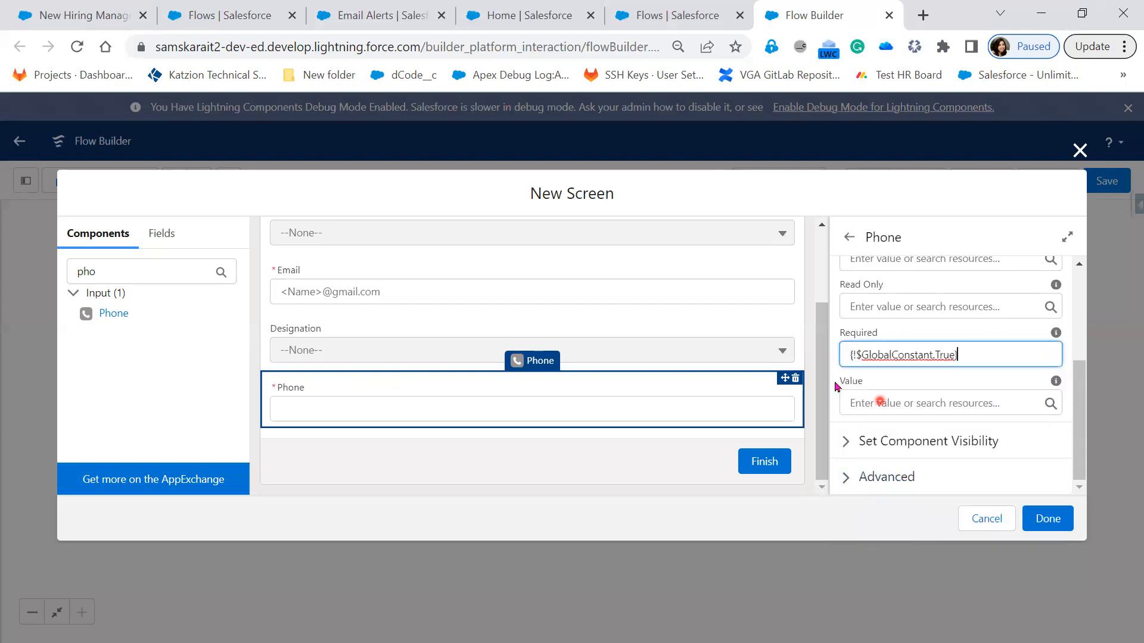
pyautogui.click(956, 405)
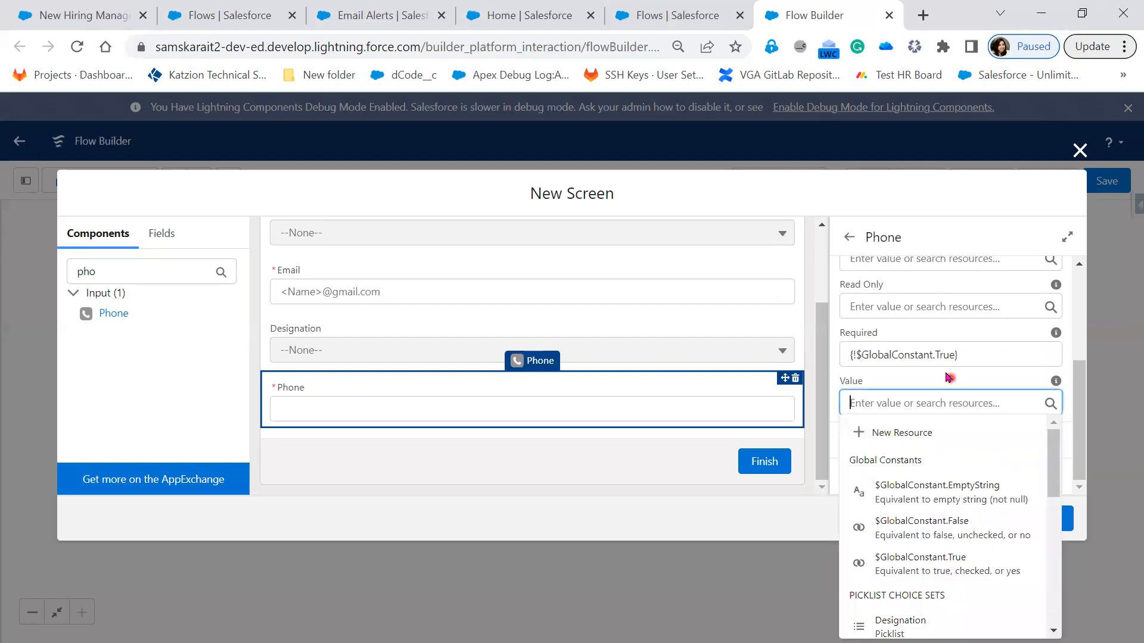
pyautogui.click(949, 378)
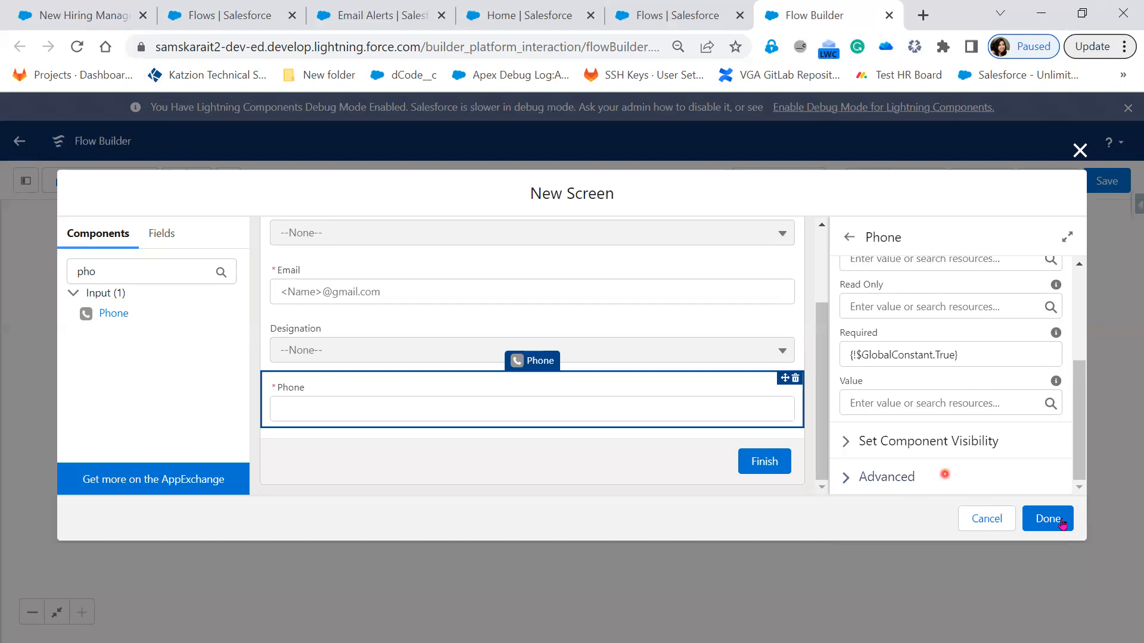
# Step: Try to finish the new screen, and open the settings of the invalid Location picklist
pyautogui.scroll(1, 753, 441)
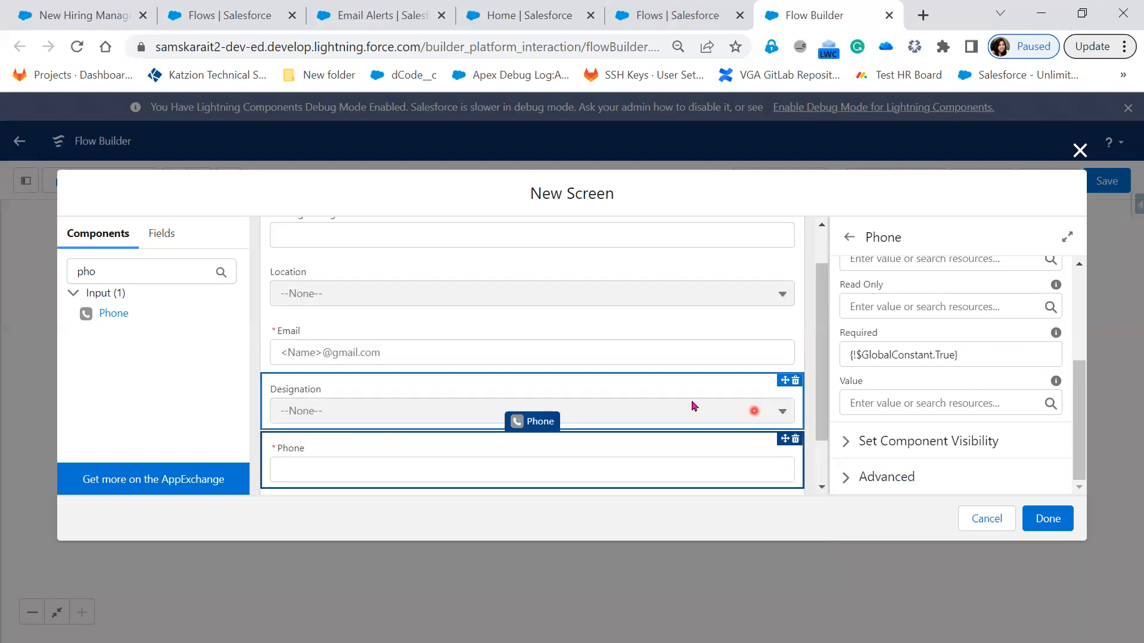
pyautogui.scroll(1, 754, 417)
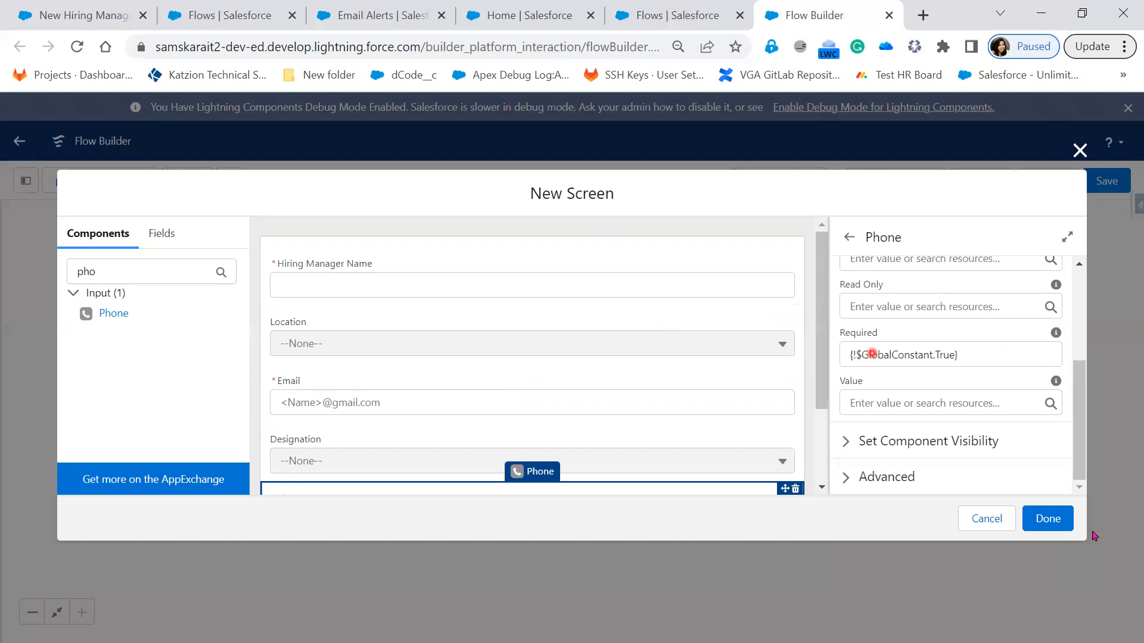
pyautogui.click(1055, 521)
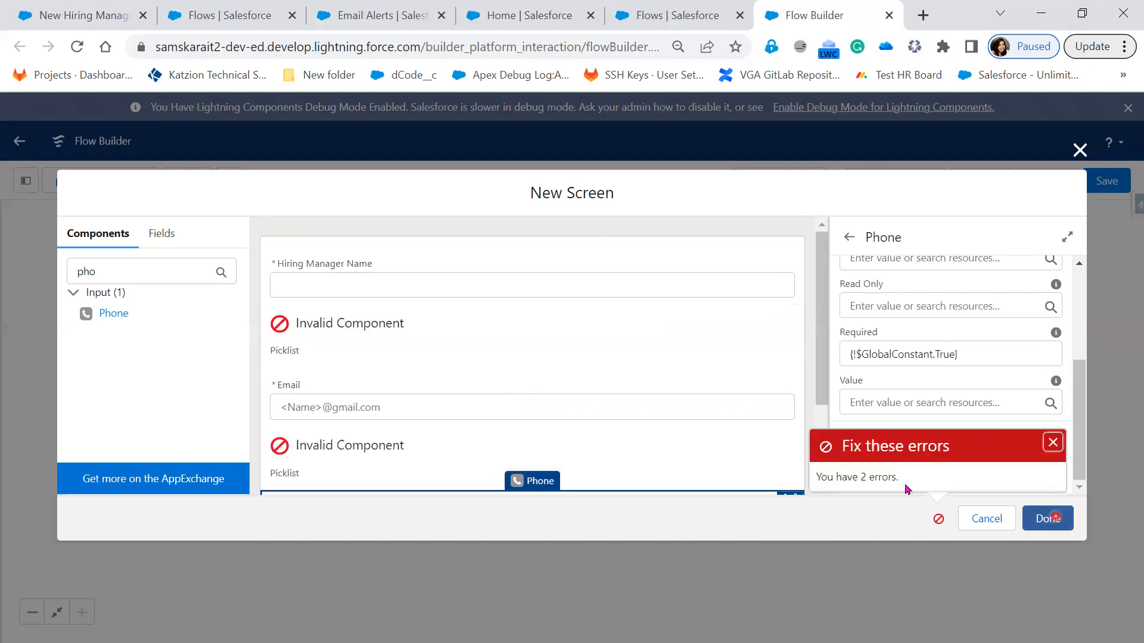
pyautogui.click(517, 380)
pyautogui.click(449, 352)
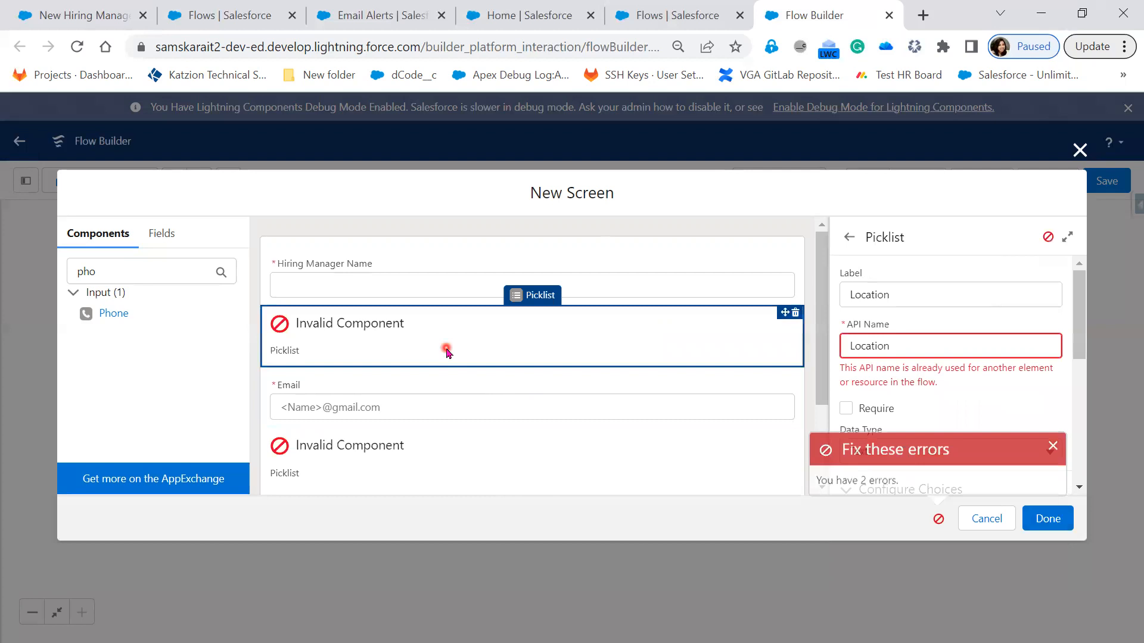
# Step: Change the Location picklist's API name to Location_Name
pyautogui.click(908, 367)
pyautogui.click(914, 347)
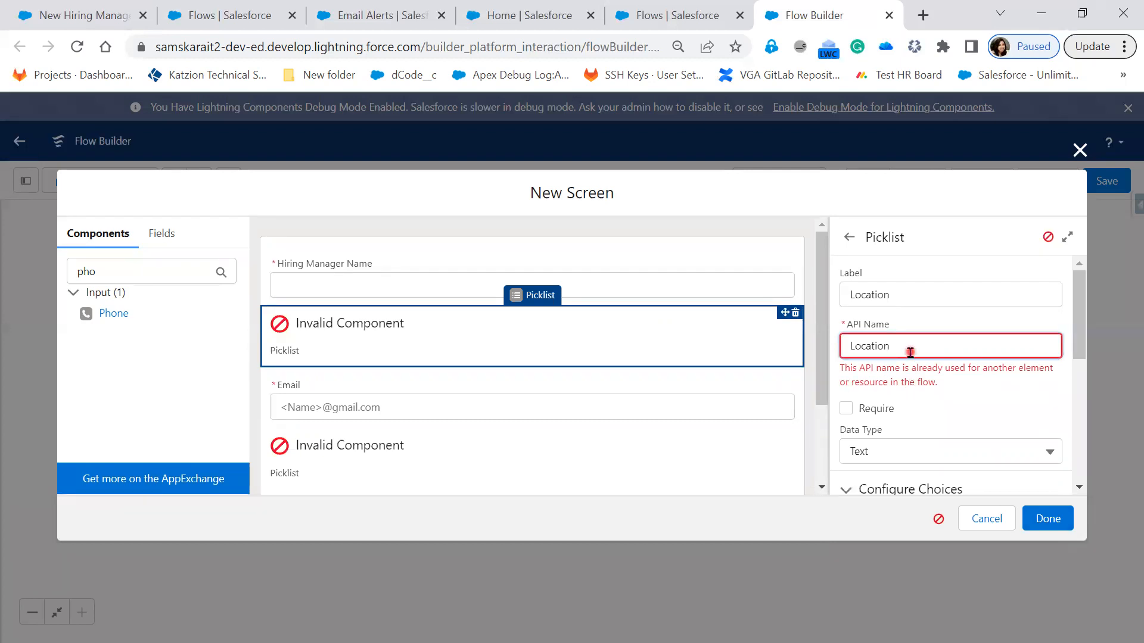
pyautogui.write('Name')
# Step: Change the Designation picklist's API name to Designation_Name and finish the new screen
pyautogui.click(526, 452)
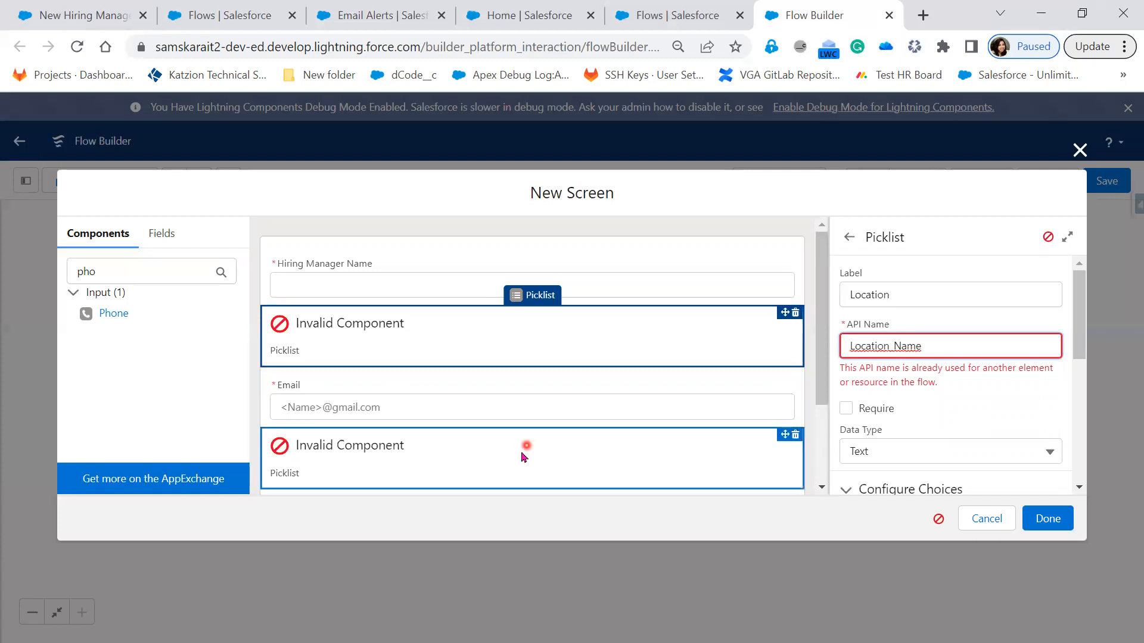
pyautogui.click(961, 356)
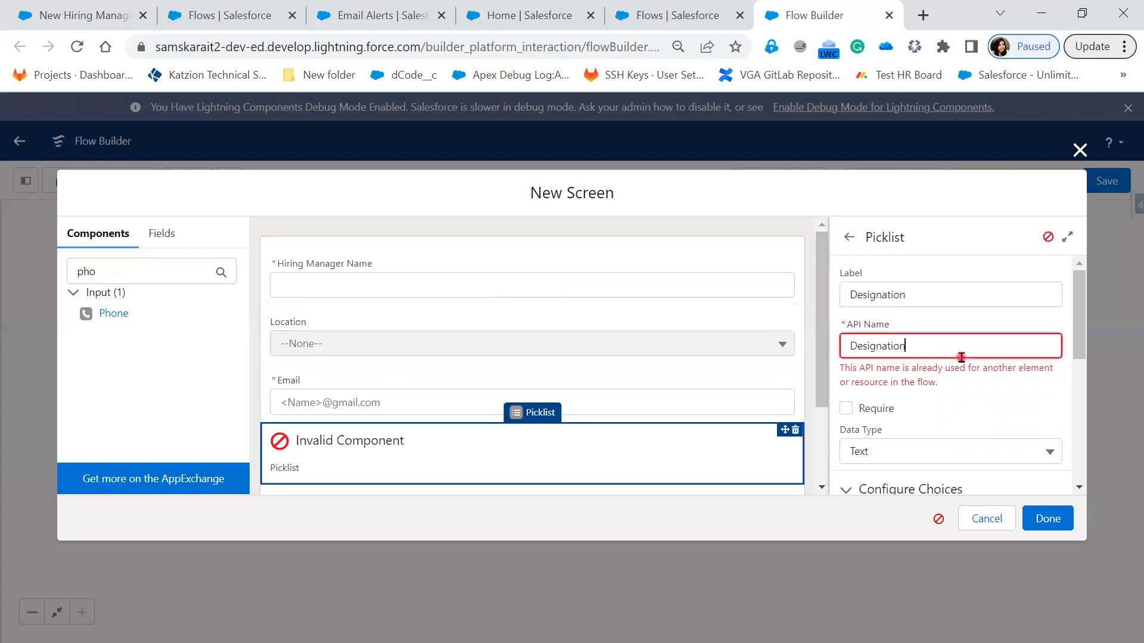
pyautogui.write('_Name')
pyautogui.click(977, 403)
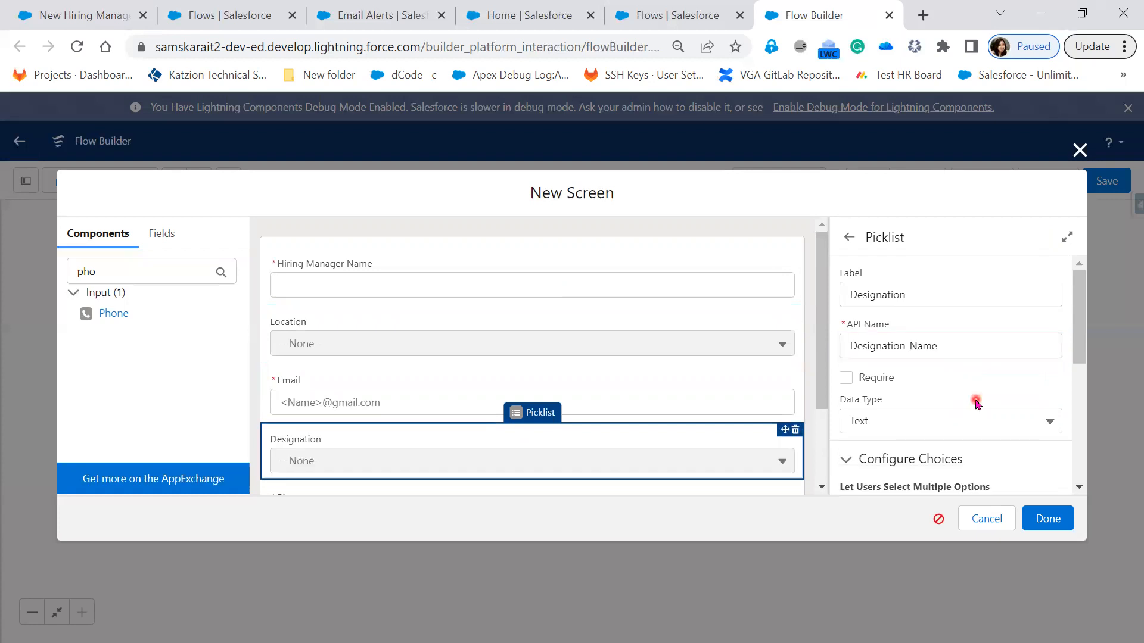
pyautogui.click(1049, 521)
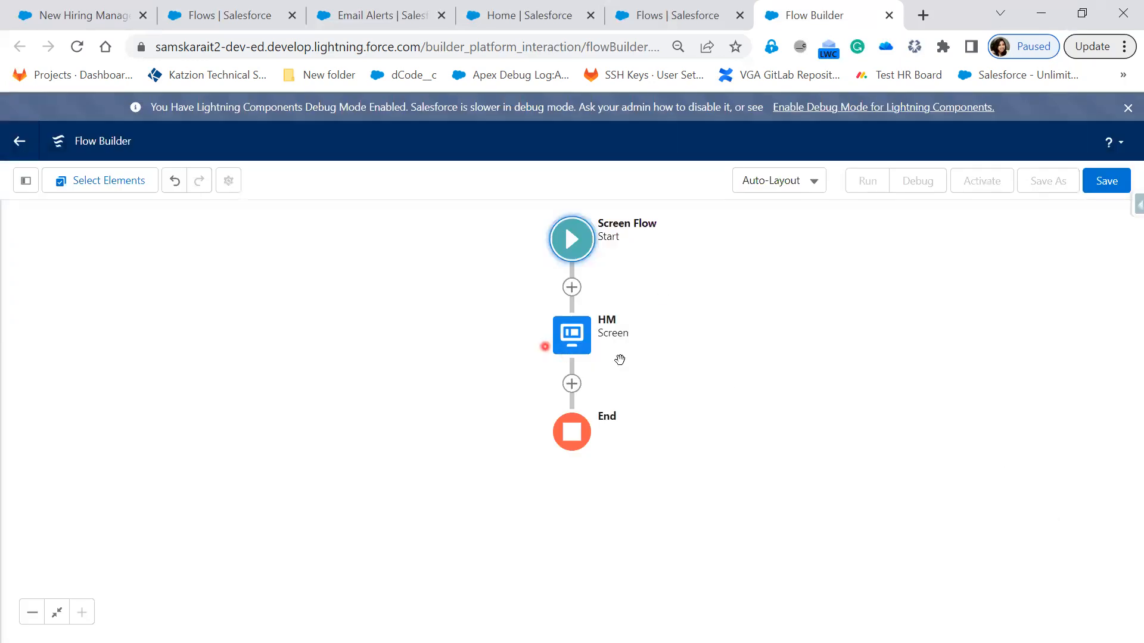
# Step: Add a Create Records element between the HM screen and the end of the flow
pyautogui.click(581, 345)
pyautogui.click(572, 384)
pyautogui.scroll(-3, 556, 608)
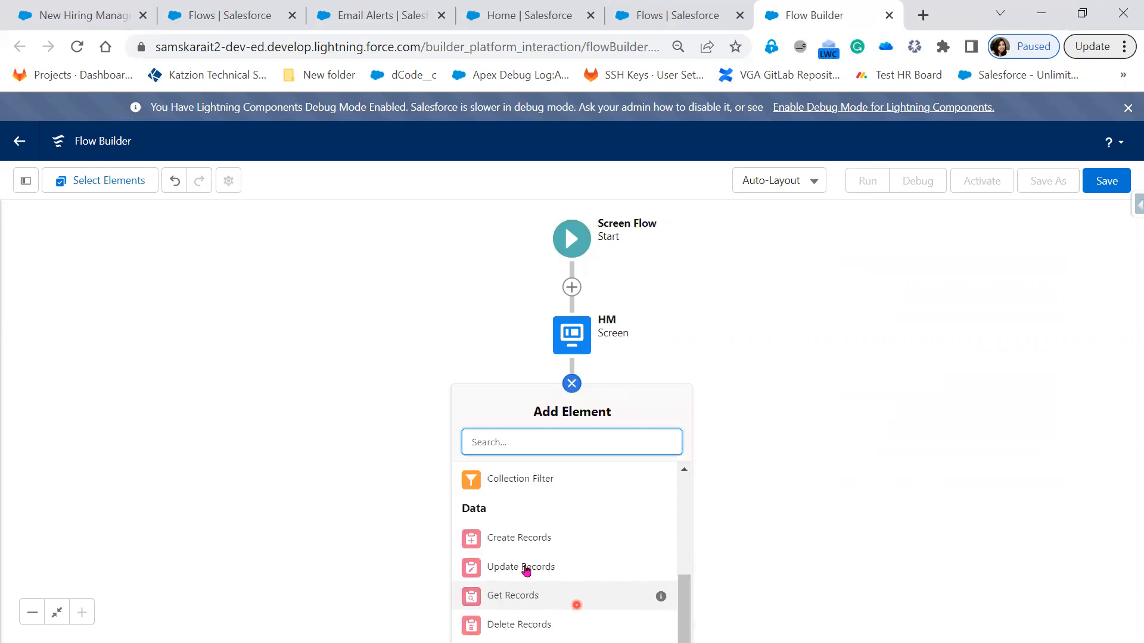
pyautogui.click(525, 539)
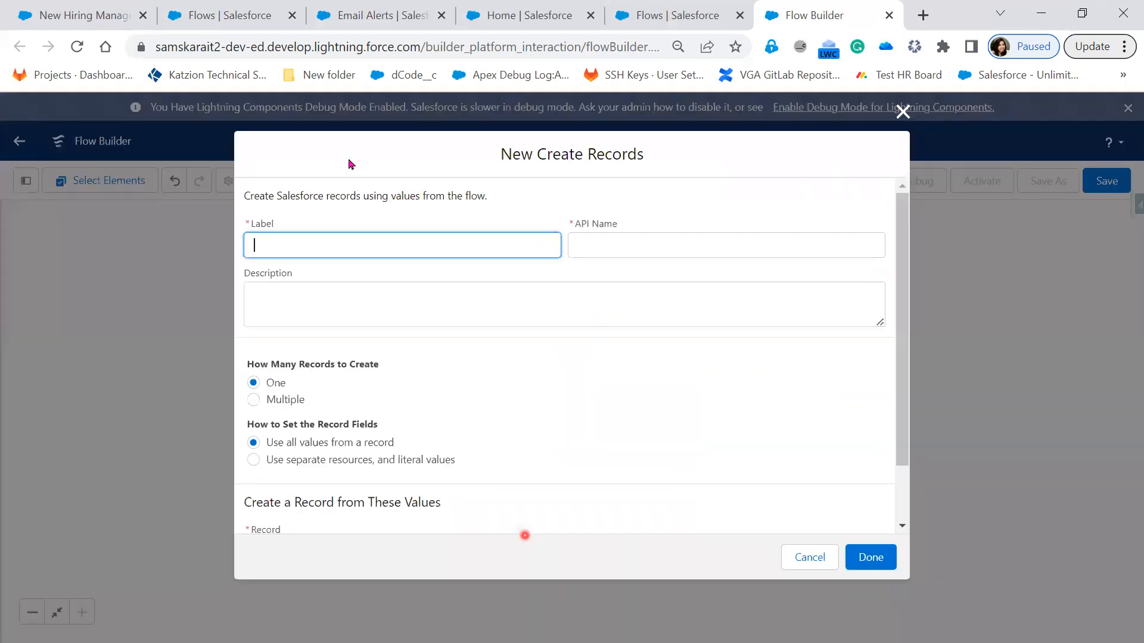
# Step: Label the new element Create a HM Record, with Create_a_Record as its API name
pyautogui.click(363, 244)
pyautogui.click(362, 247)
pyautogui.write('Create a Record')
pyautogui.press('Tab')
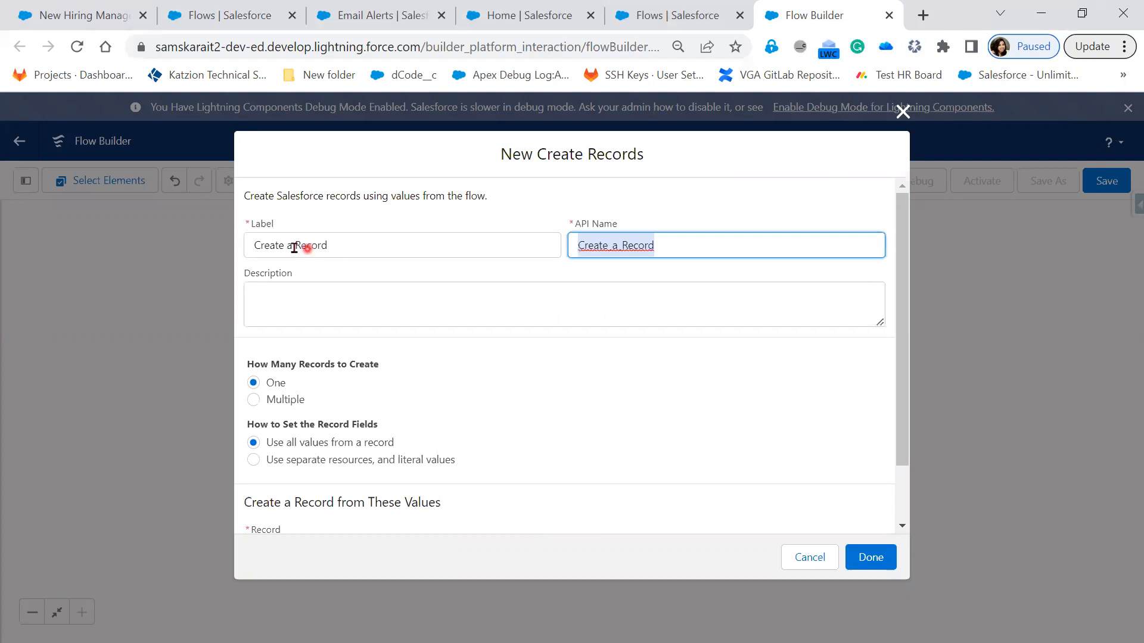
pyautogui.click(435, 249)
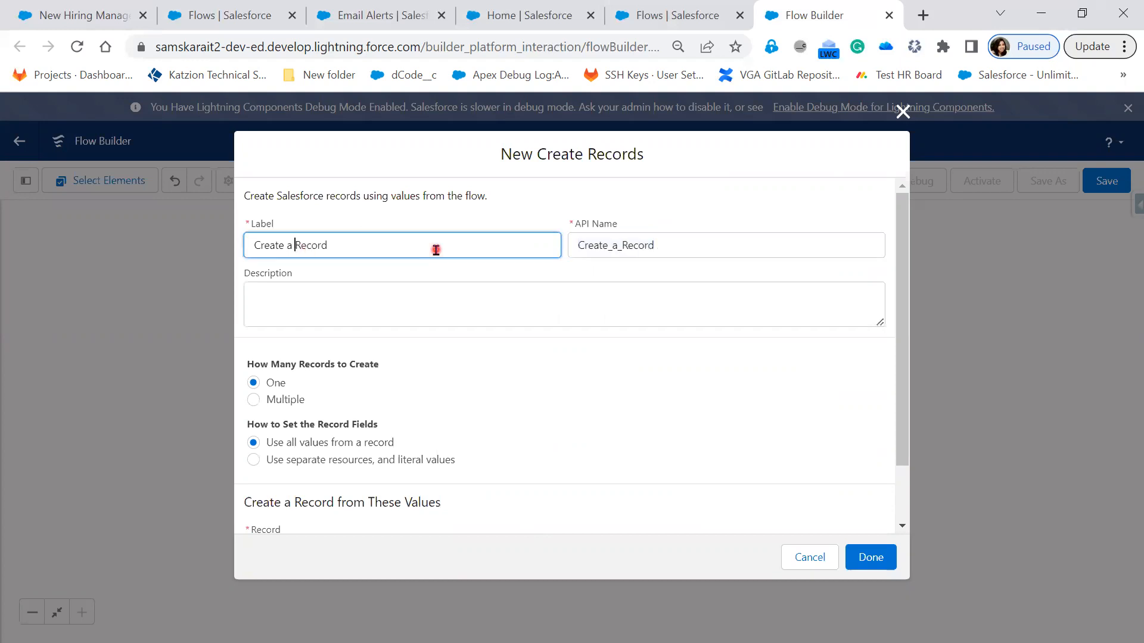
pyautogui.write('HM')
# Step: Set the record fields from separate resources and literal values, and choose Hiring Manager as the object
pyautogui.scroll(-1, 408, 417)
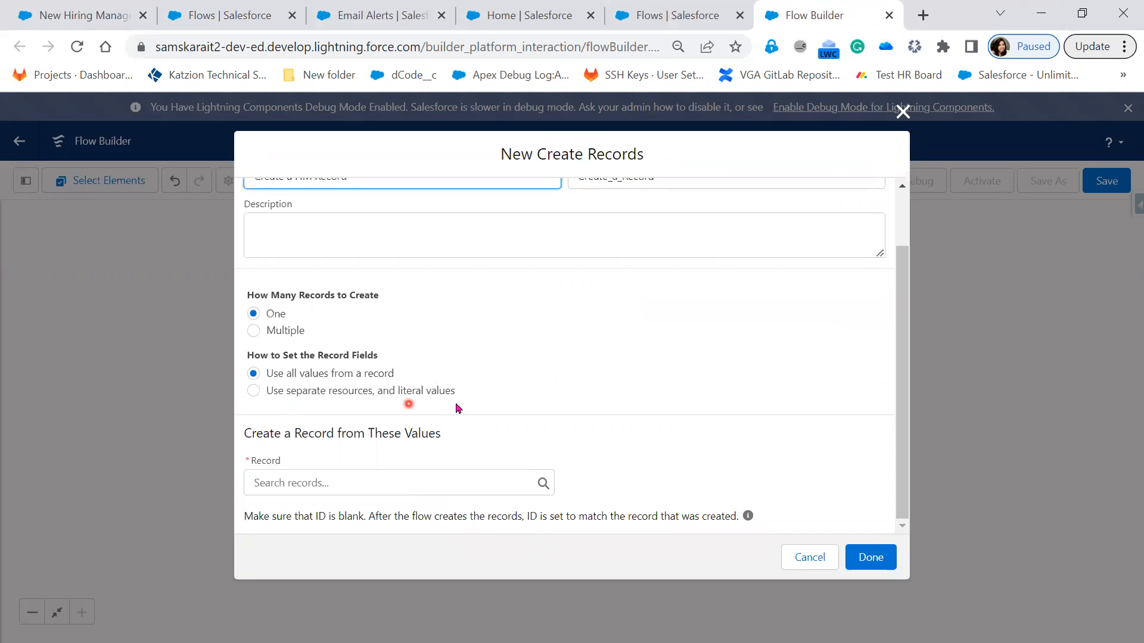
pyautogui.click(376, 392)
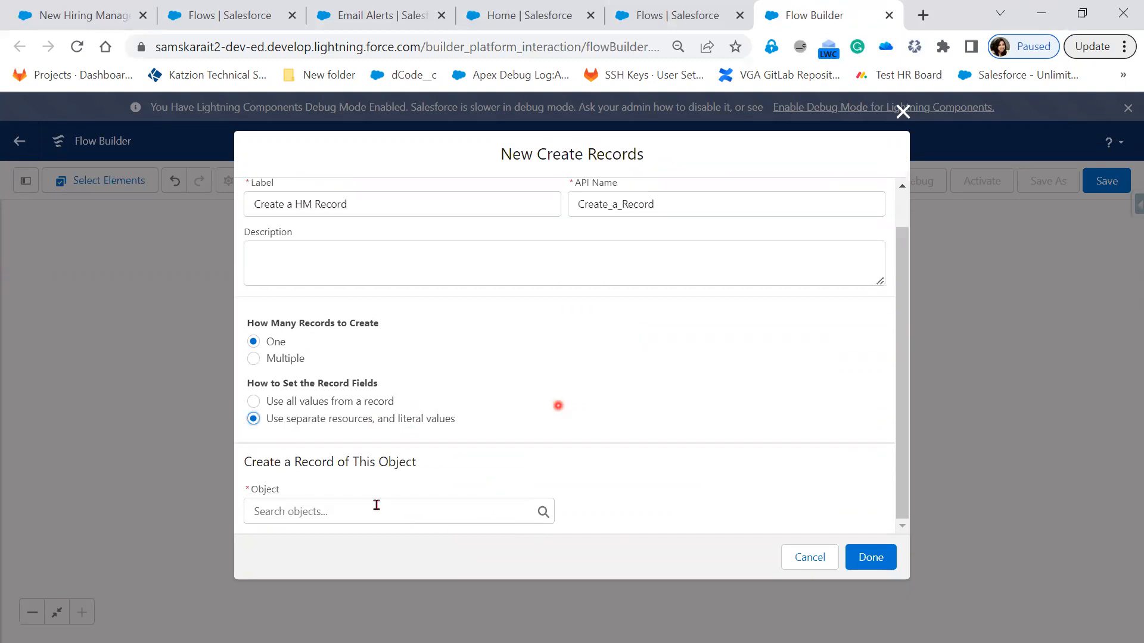
pyautogui.click(375, 504)
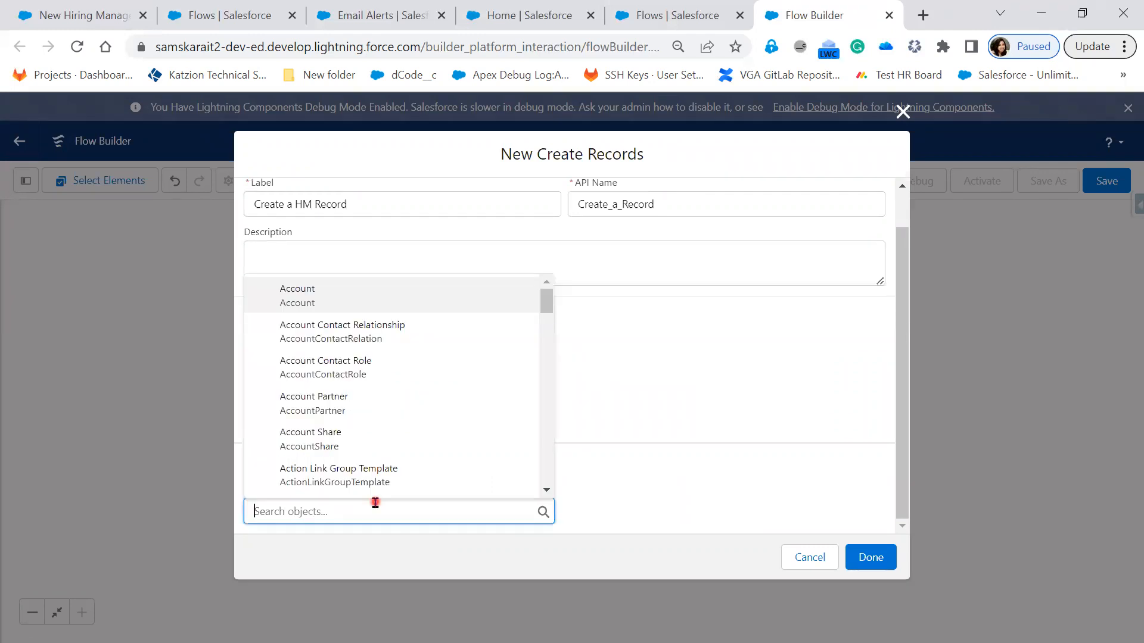
pyautogui.write('Hirin')
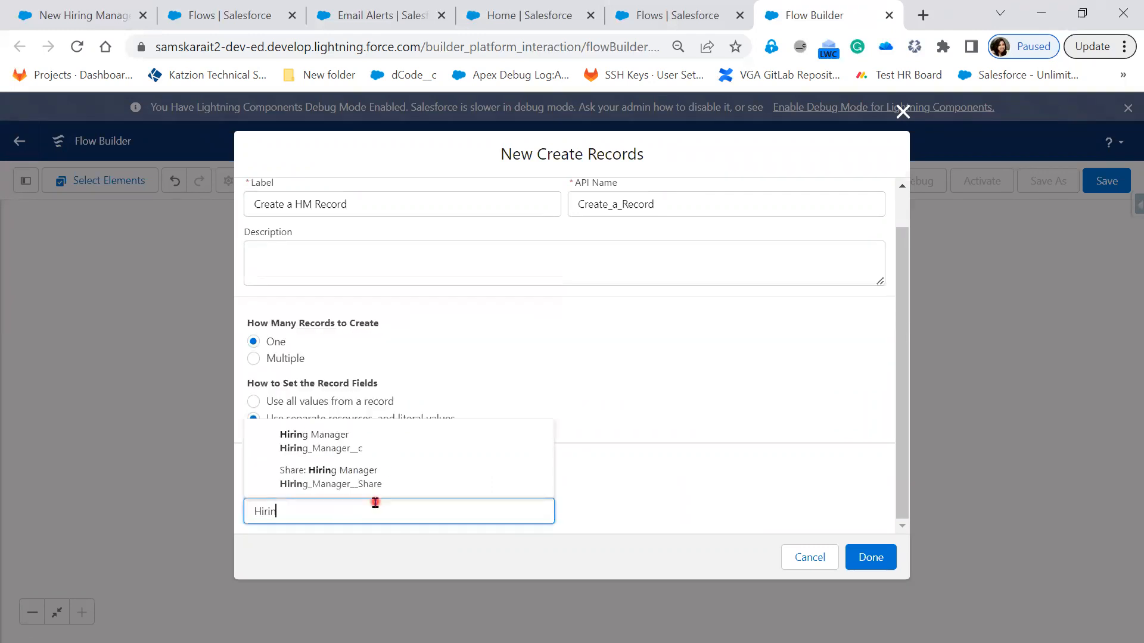
pyautogui.click(386, 448)
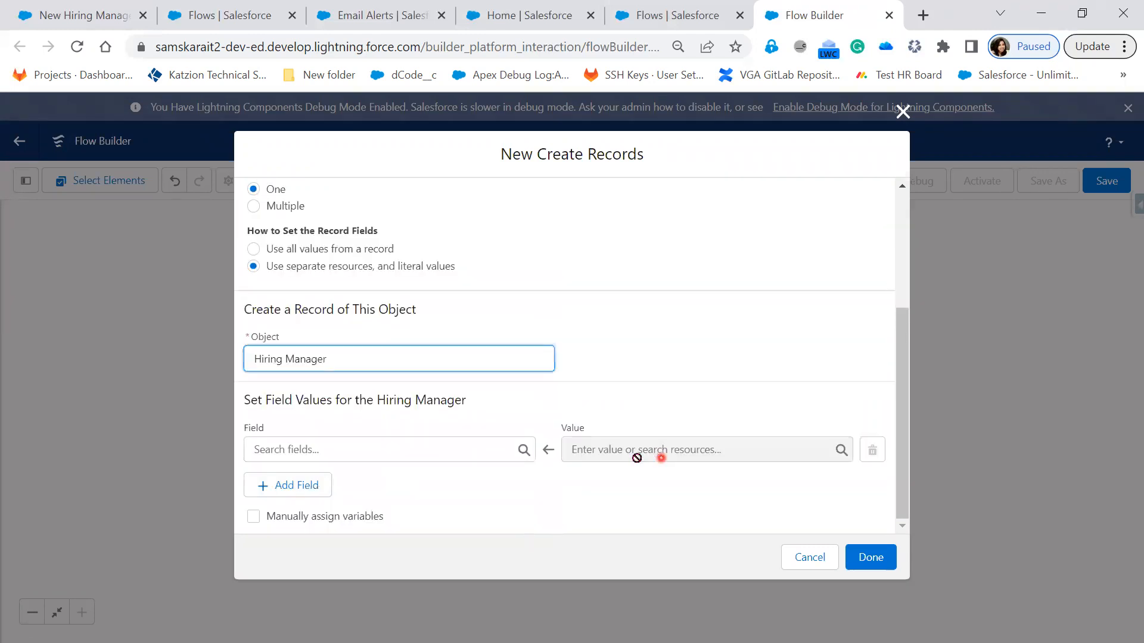
# Step: Map the Contact_Number__c field to the value of the Contact_Number screen component
pyautogui.click(459, 448)
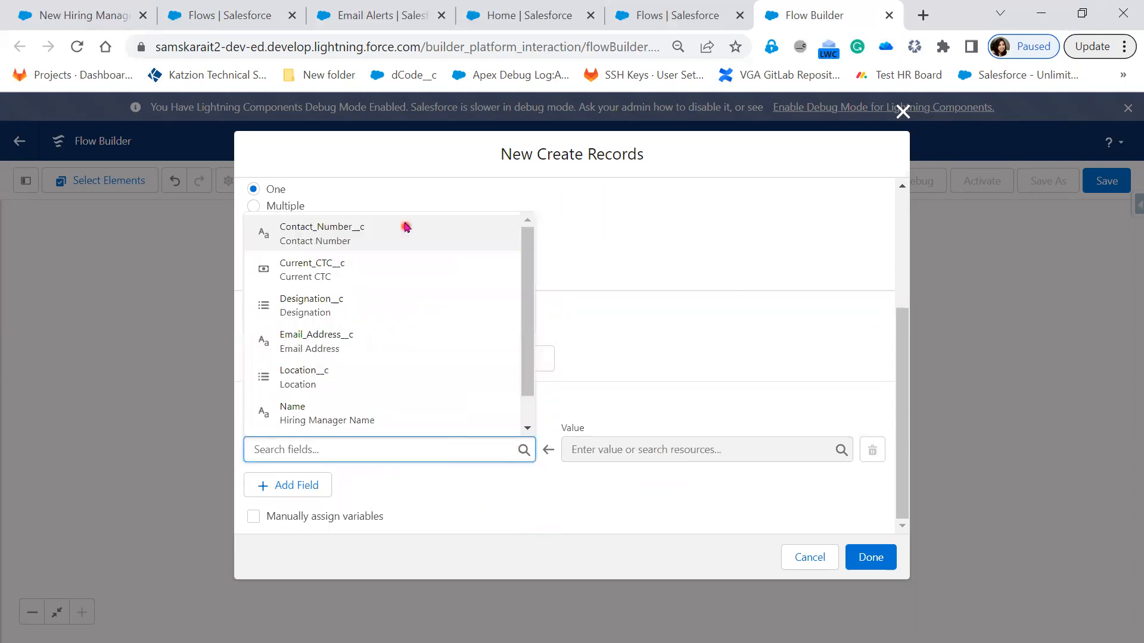
pyautogui.click(406, 226)
pyautogui.click(685, 453)
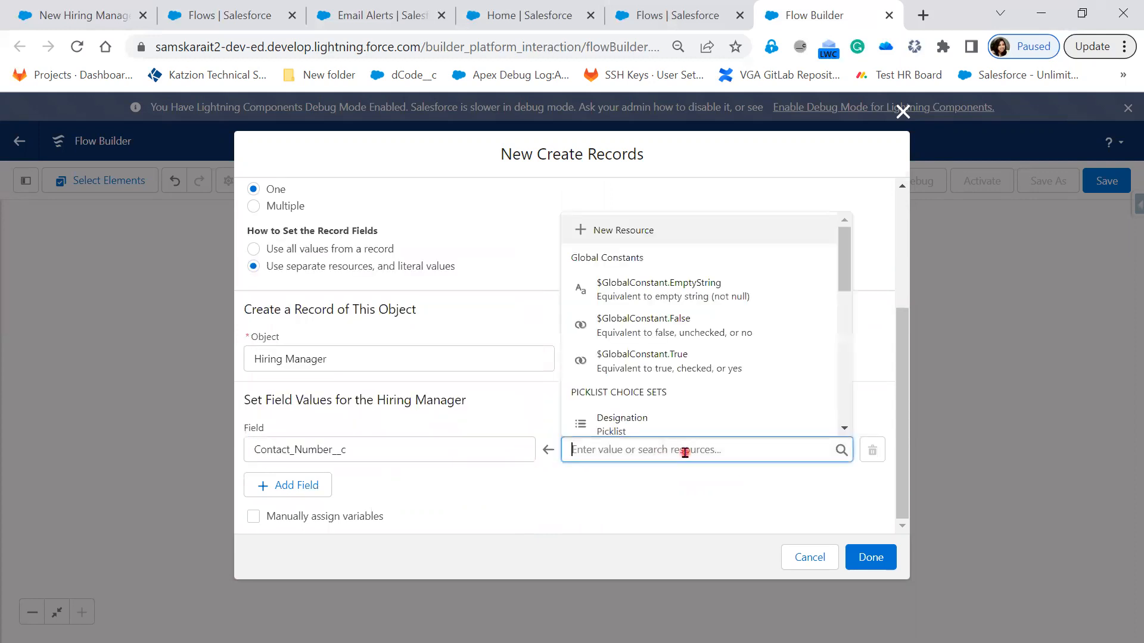
pyautogui.scroll(-3, 714, 386)
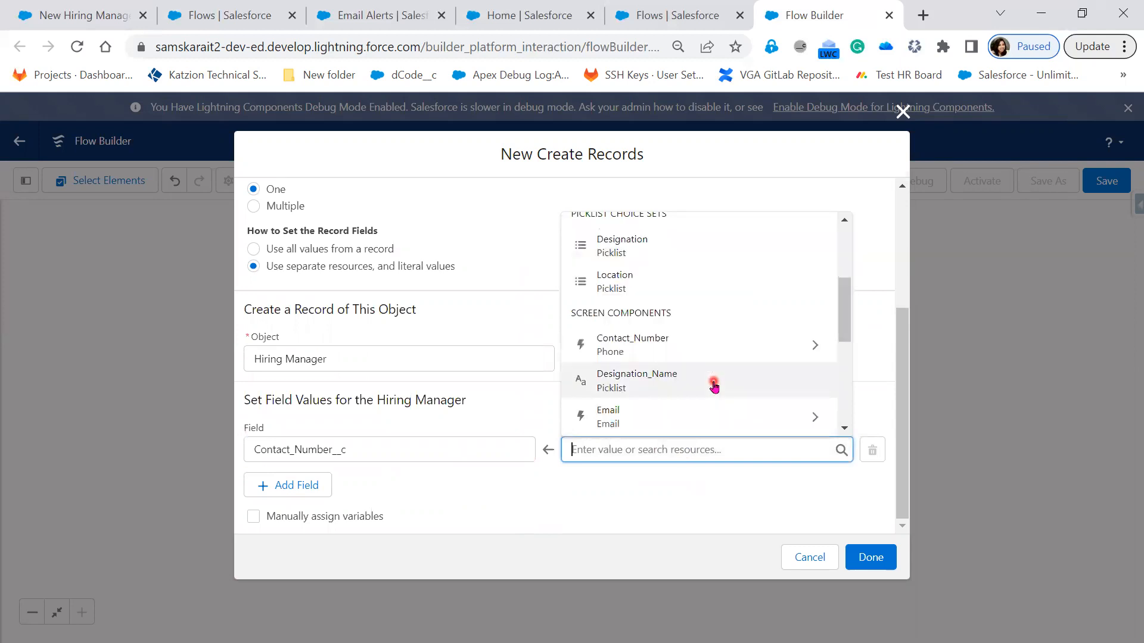
pyautogui.click(720, 356)
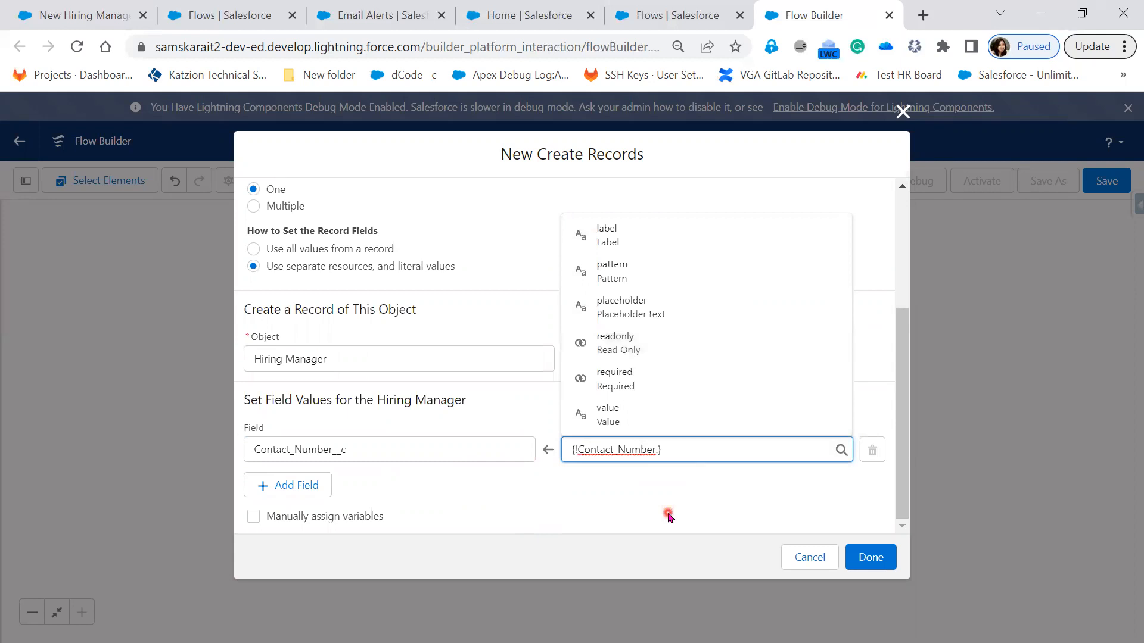
pyautogui.click(662, 426)
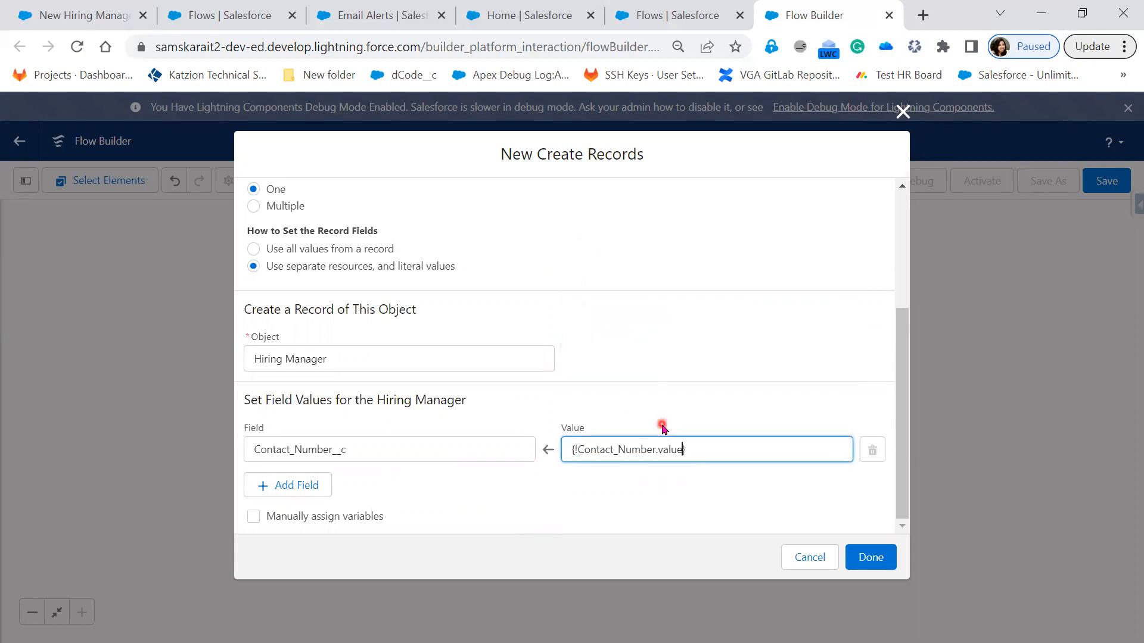
pyautogui.click(701, 370)
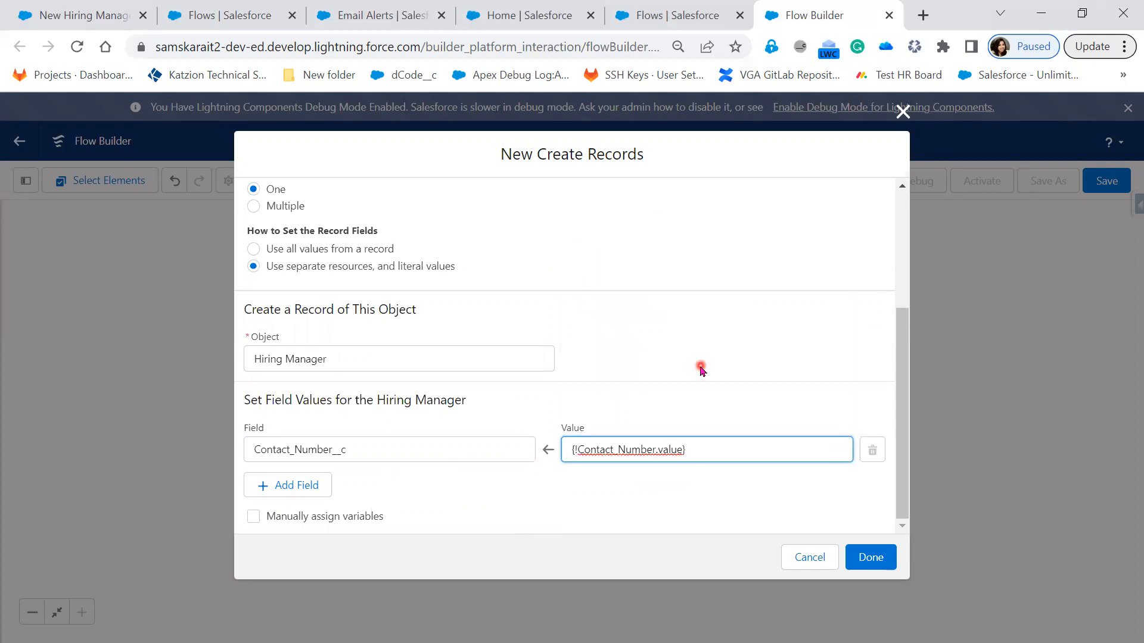
# Step: Add a field row that maps Designation__c to the Designation_Name screen component
pyautogui.click(281, 490)
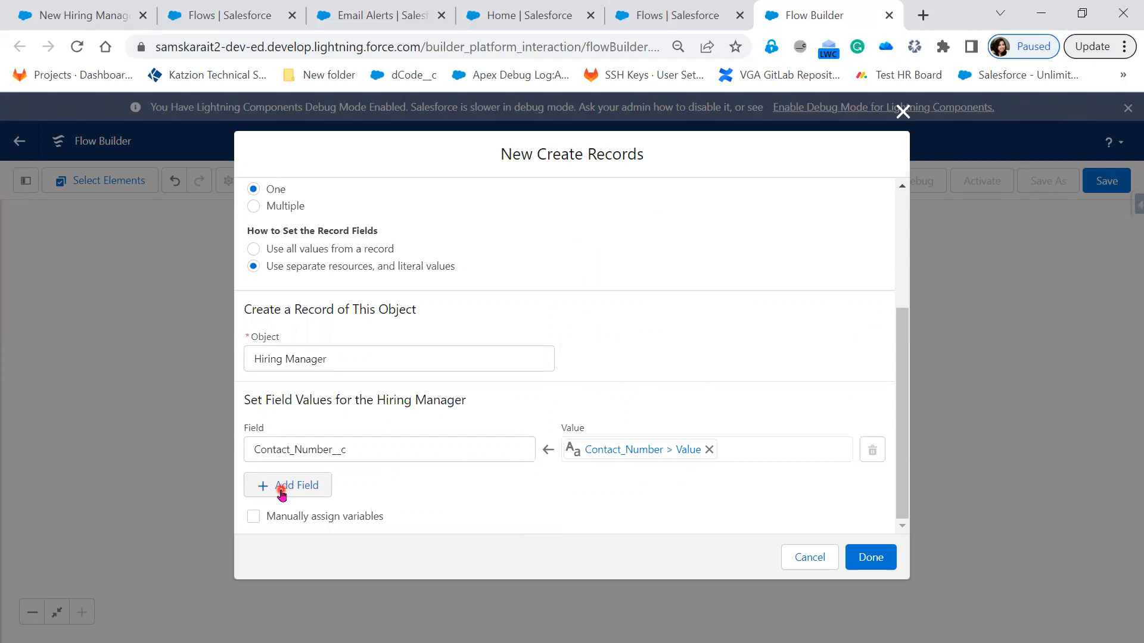
pyautogui.click(308, 501)
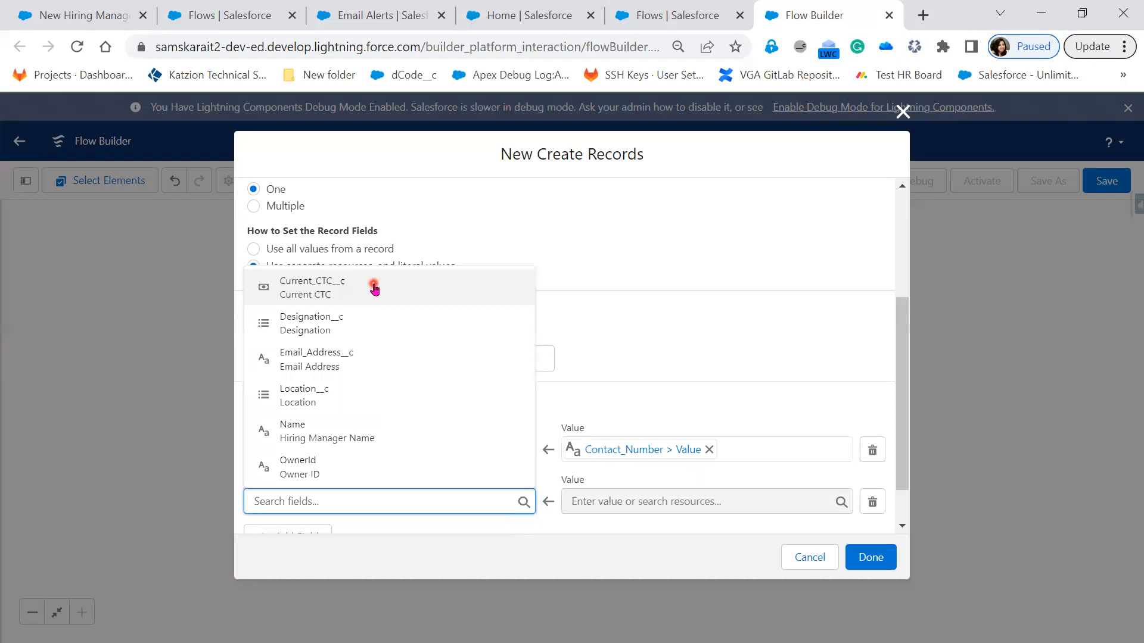
pyautogui.click(360, 332)
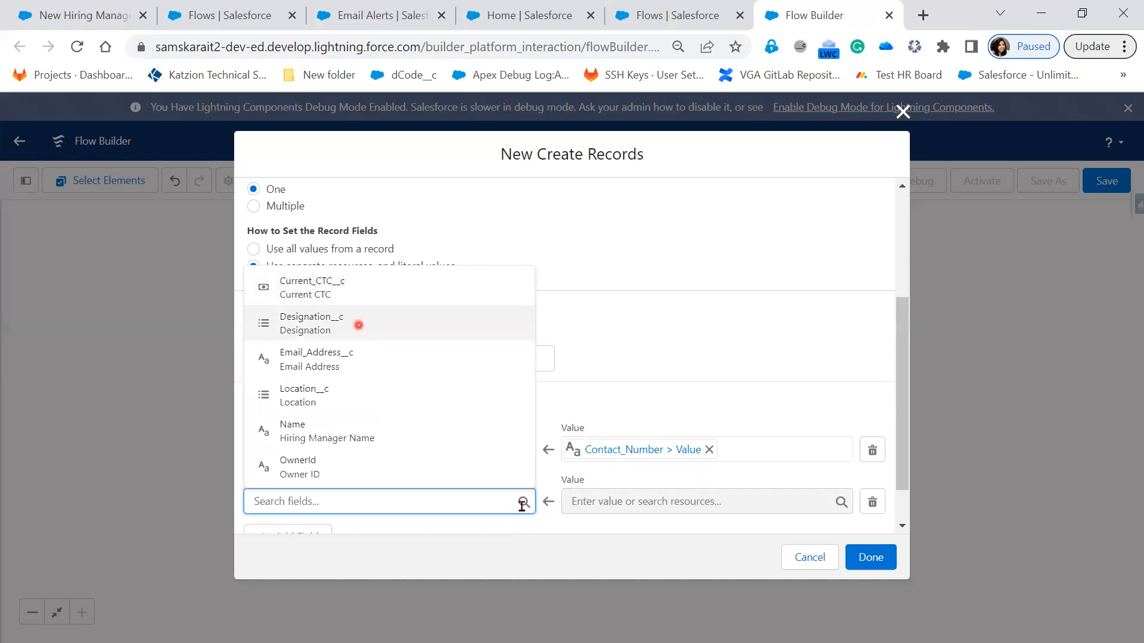
pyautogui.click(614, 502)
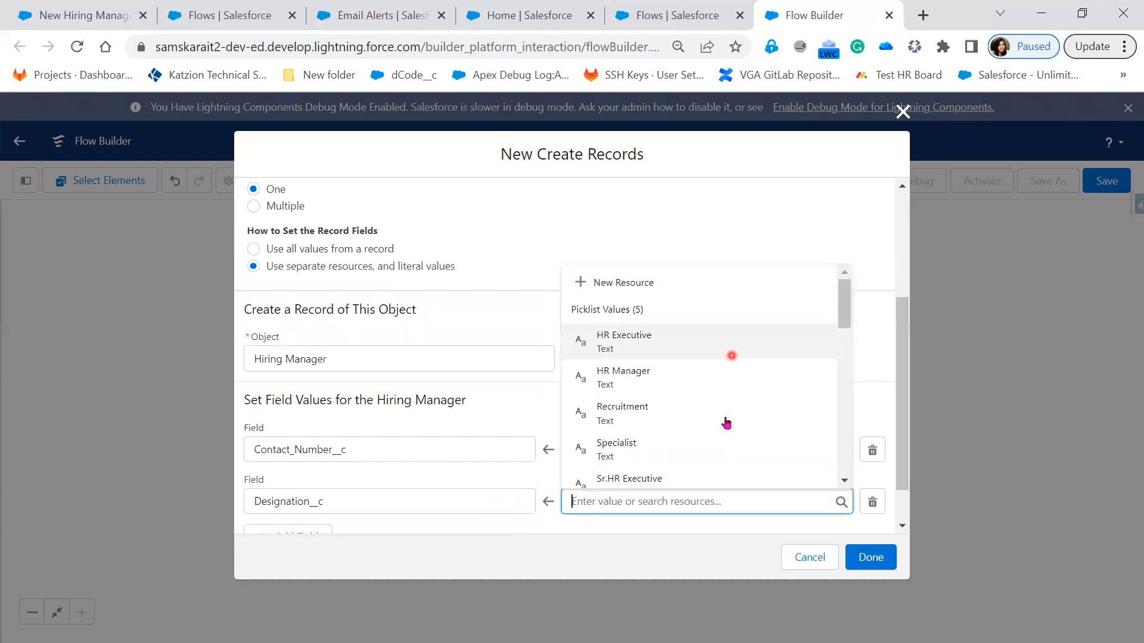
pyautogui.scroll(-3, 725, 430)
pyautogui.scroll(-3, 725, 430)
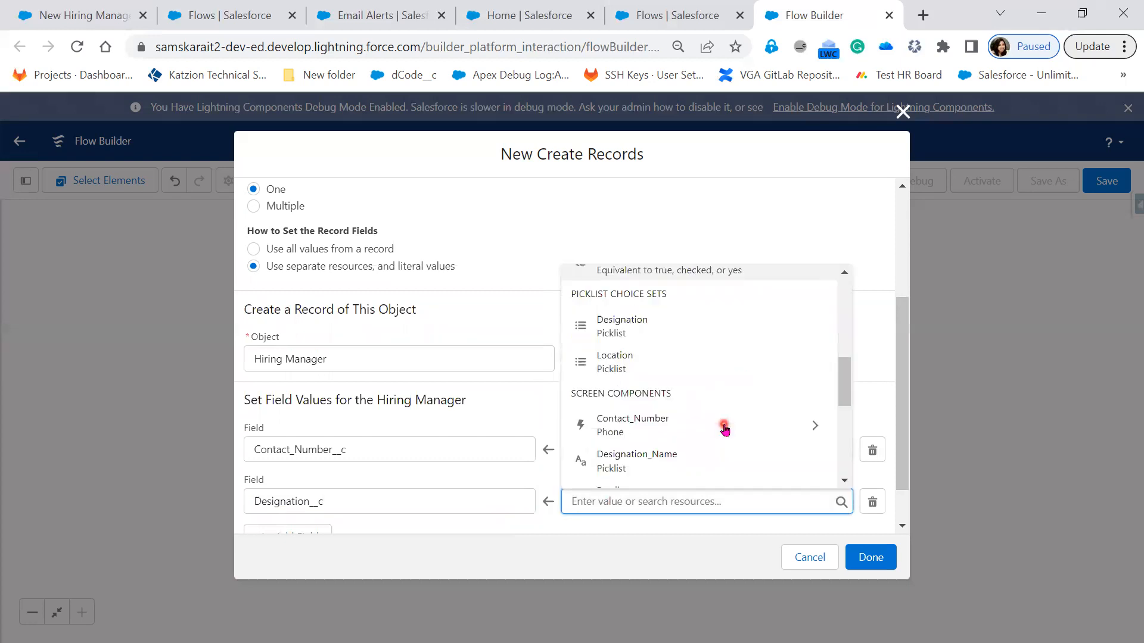
pyautogui.scroll(-2, 719, 382)
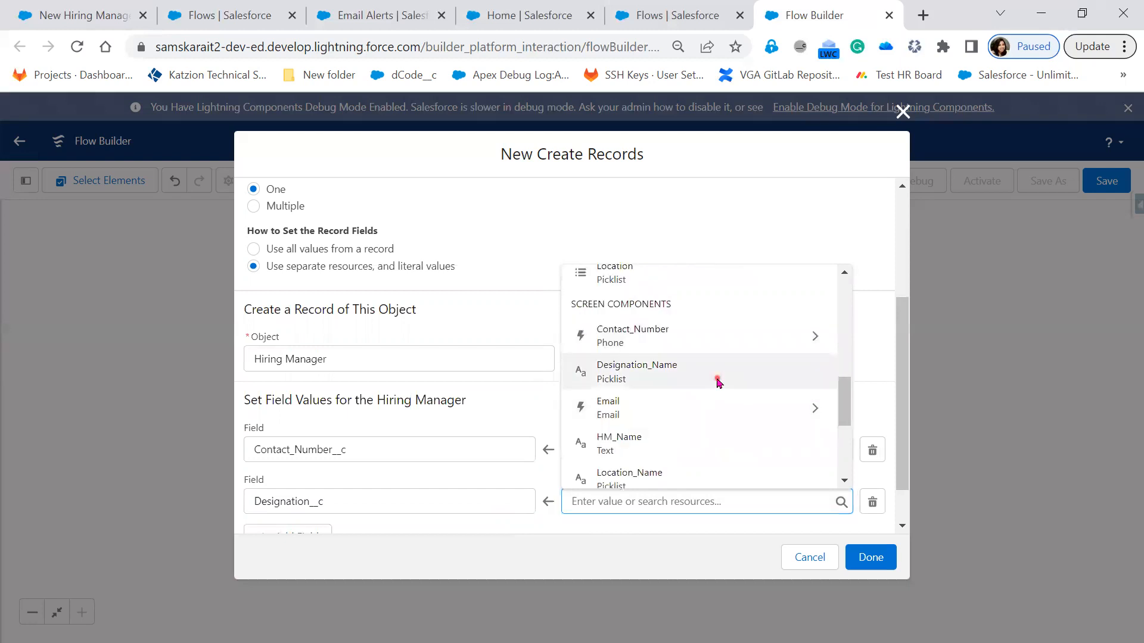
pyautogui.click(719, 382)
# Step: Add a field row that maps Email_Address__c to the value of the Email screen component
pyautogui.scroll(-1, 570, 471)
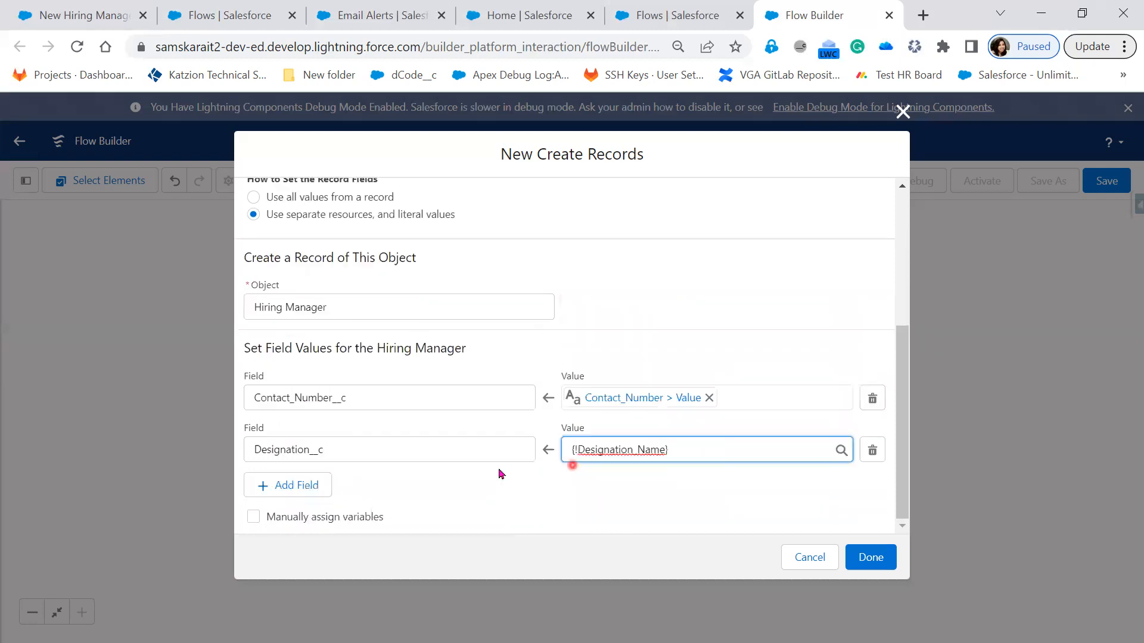
pyautogui.click(266, 487)
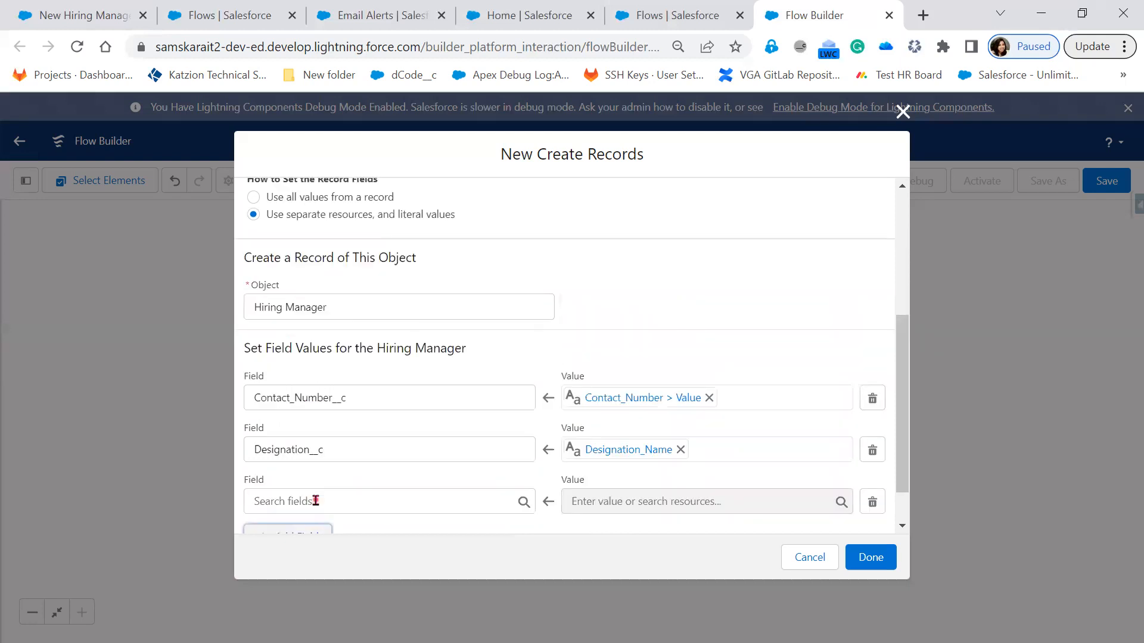
pyautogui.click(326, 499)
pyautogui.click(421, 351)
pyautogui.click(618, 501)
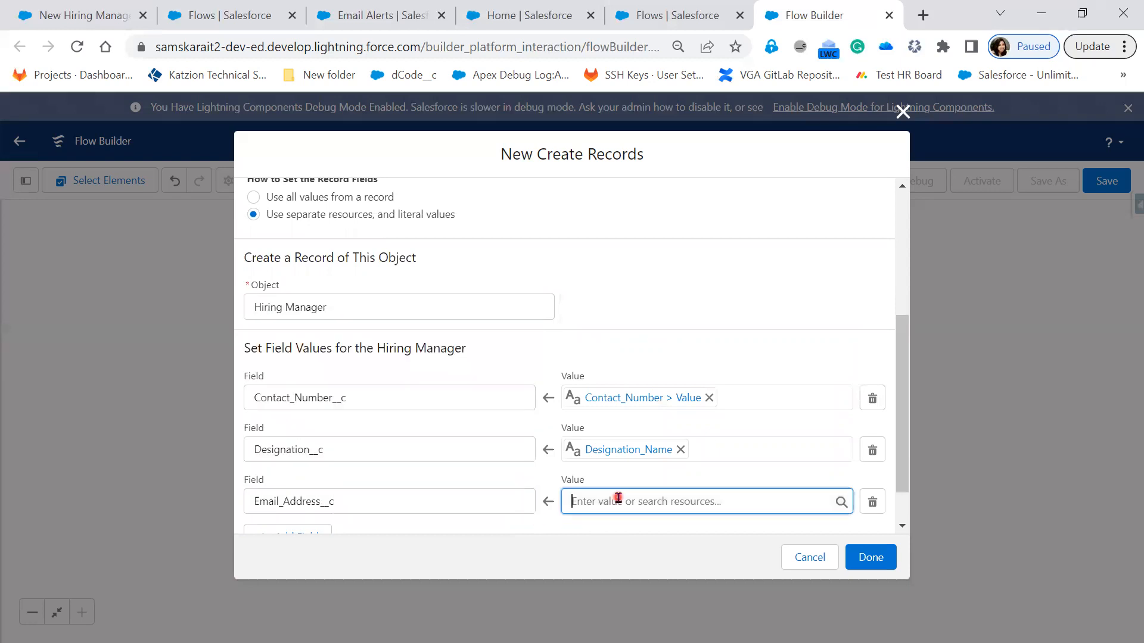
pyautogui.scroll(-2, 727, 446)
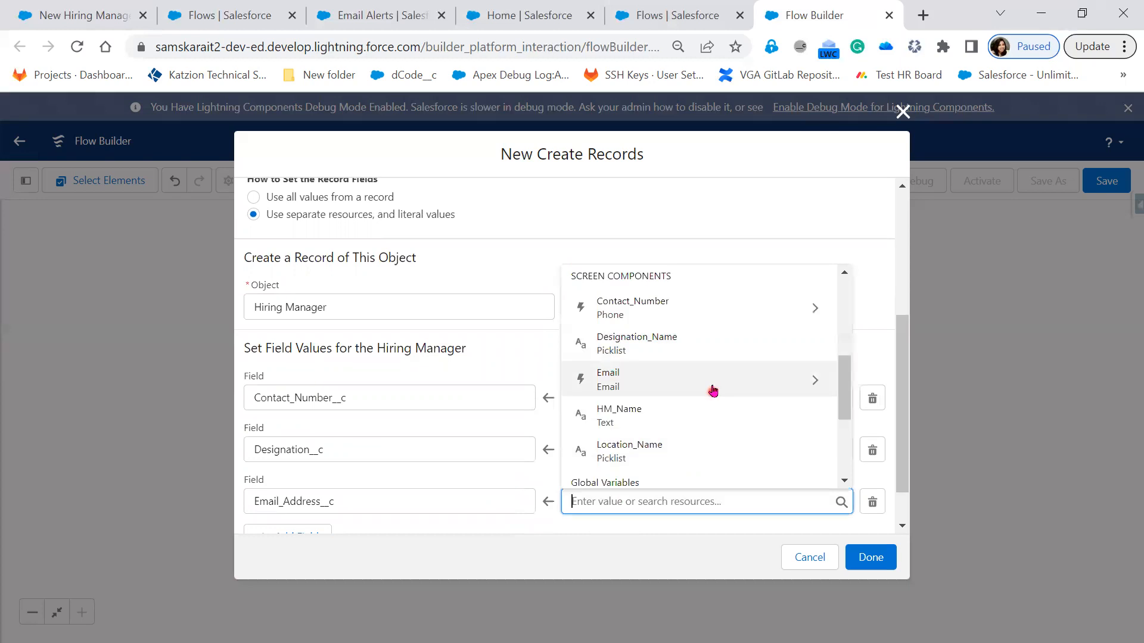
pyautogui.click(714, 391)
pyautogui.click(676, 475)
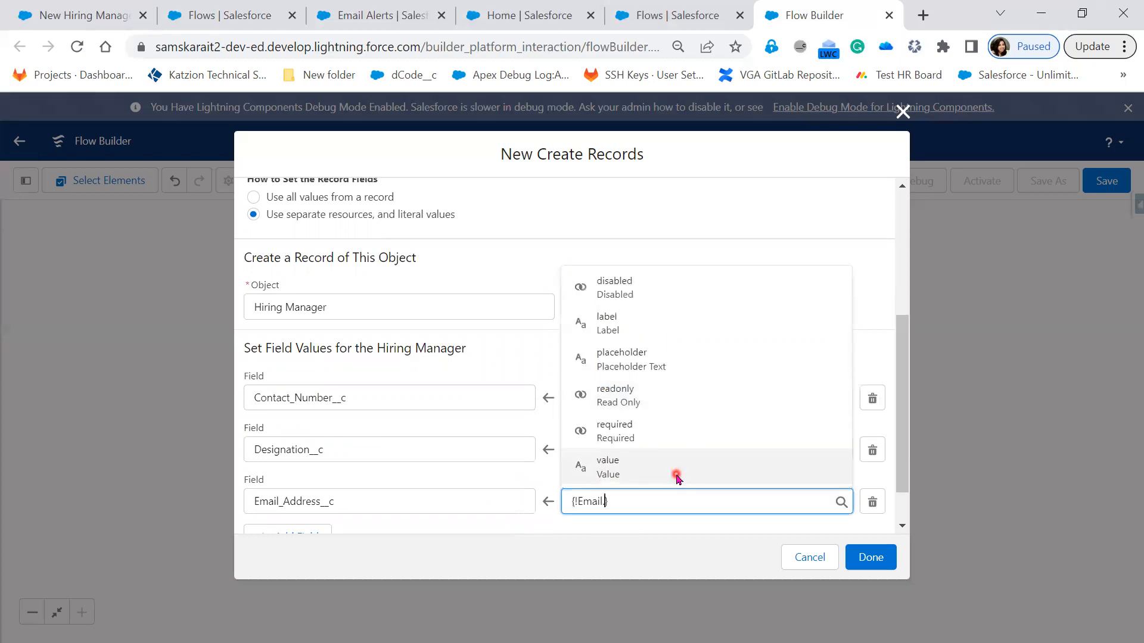
# Step: Add a field row that maps the Hiring Manager's Name field to the HM_Name screen component
pyautogui.scroll(-1, 310, 511)
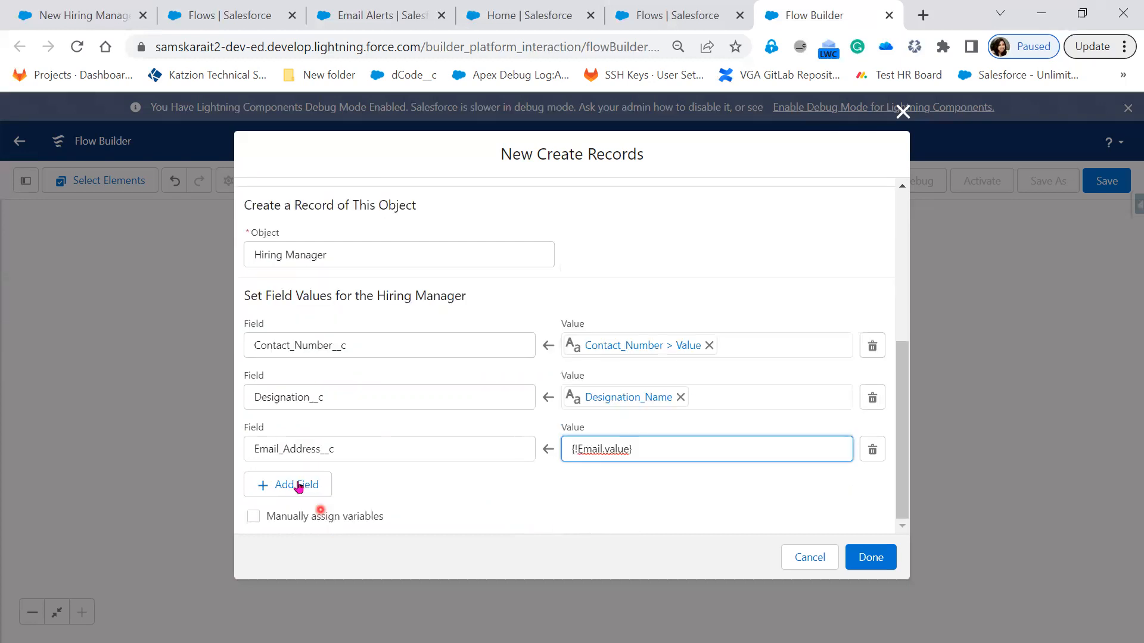
pyautogui.click(310, 487)
pyautogui.click(376, 498)
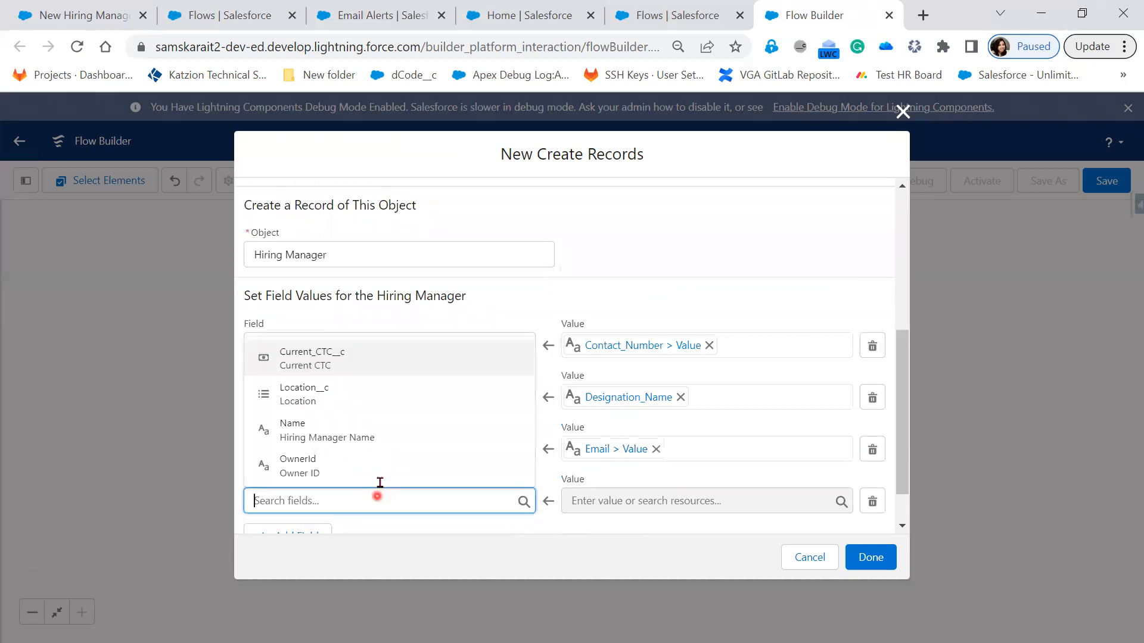
pyautogui.click(656, 500)
pyautogui.scroll(-3, 687, 428)
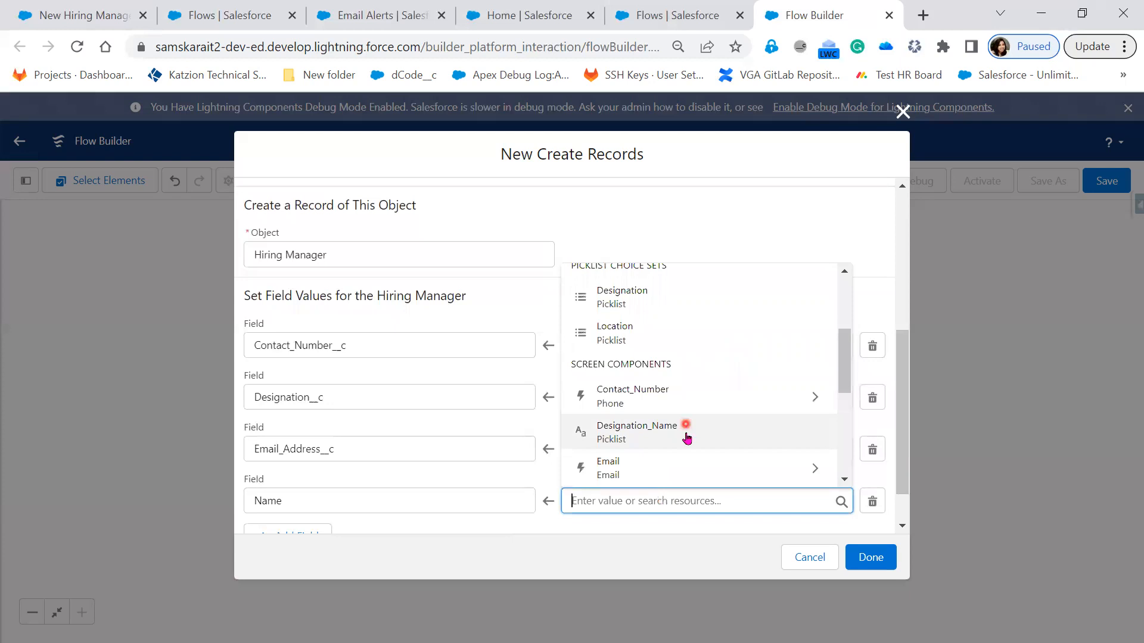
pyautogui.scroll(-2, 684, 441)
pyautogui.click(684, 413)
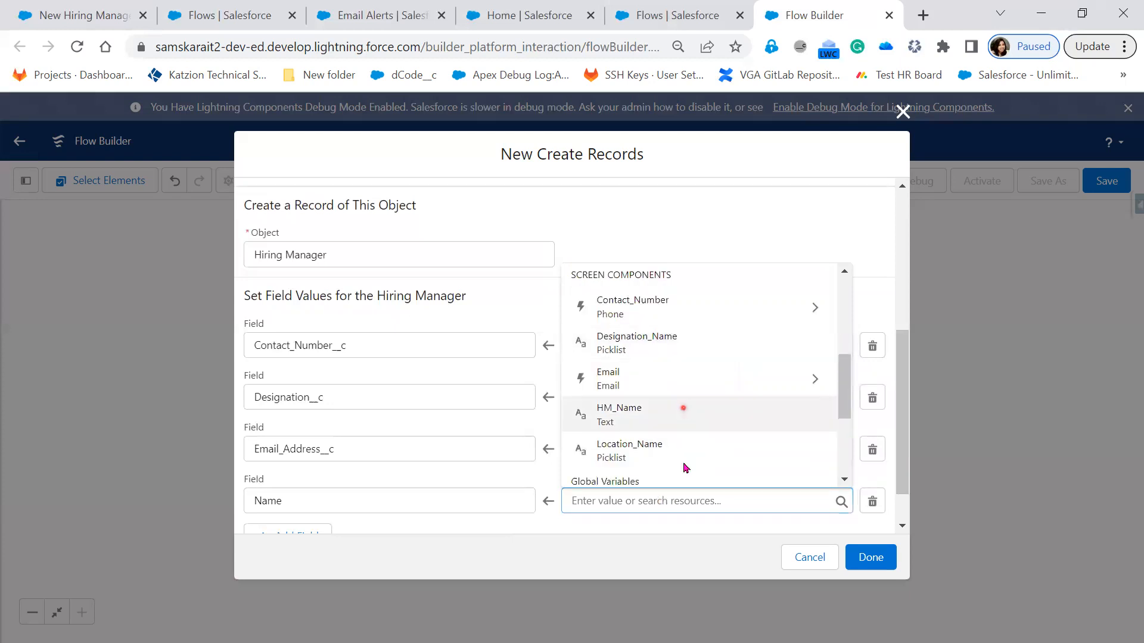
# Step: Add a field row that maps Location__c to the Location_Name screen component
pyautogui.click(297, 532)
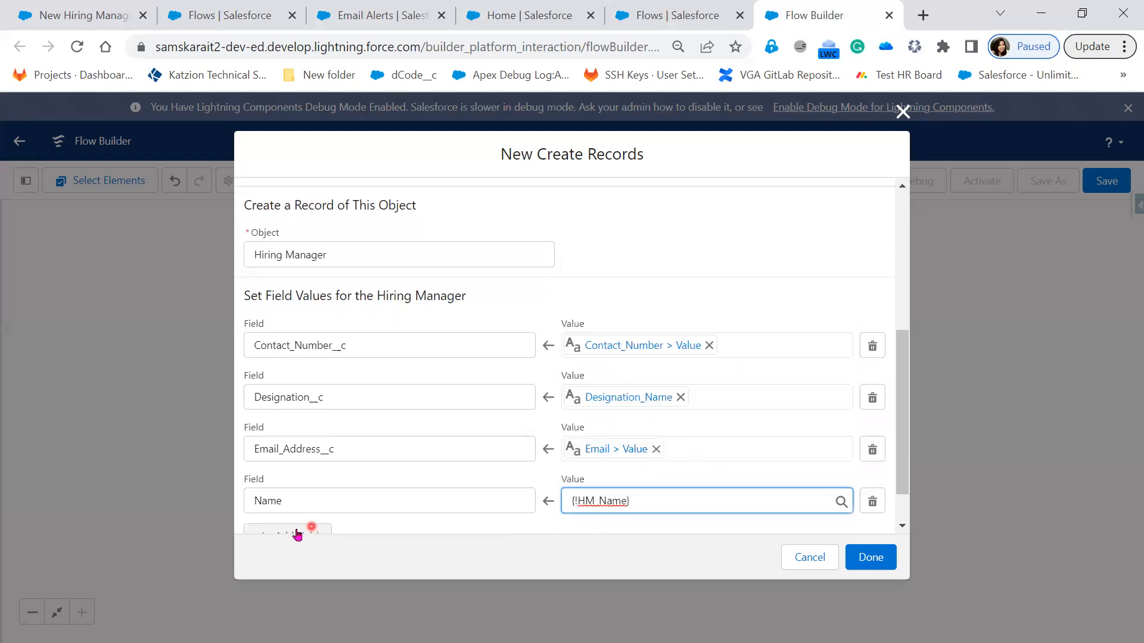
pyautogui.click(376, 446)
pyautogui.click(394, 519)
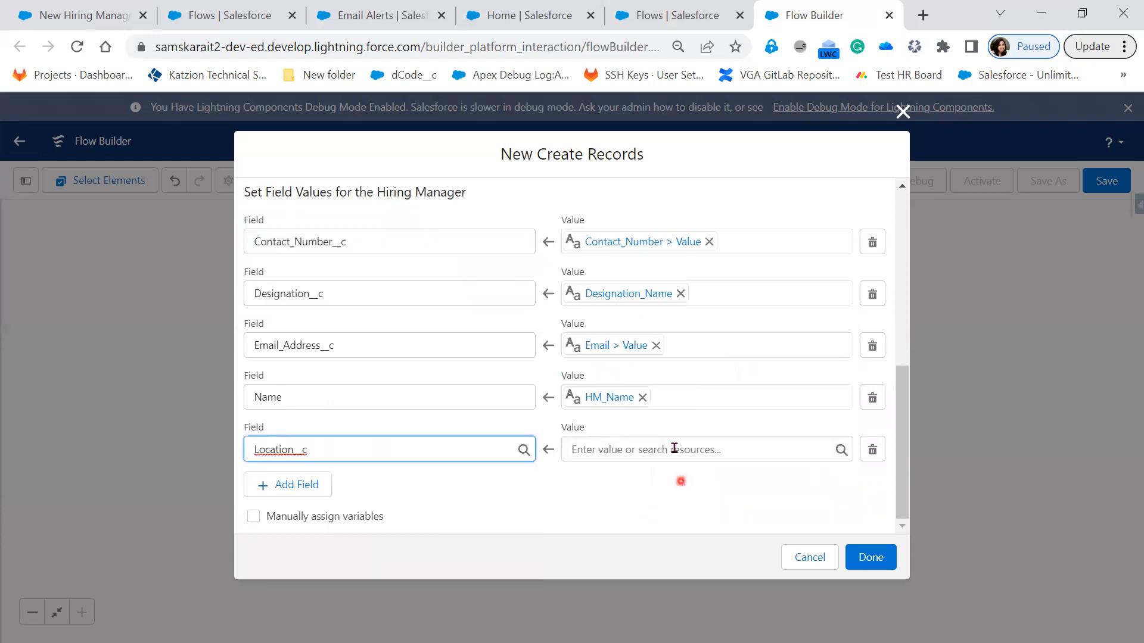
pyautogui.click(675, 448)
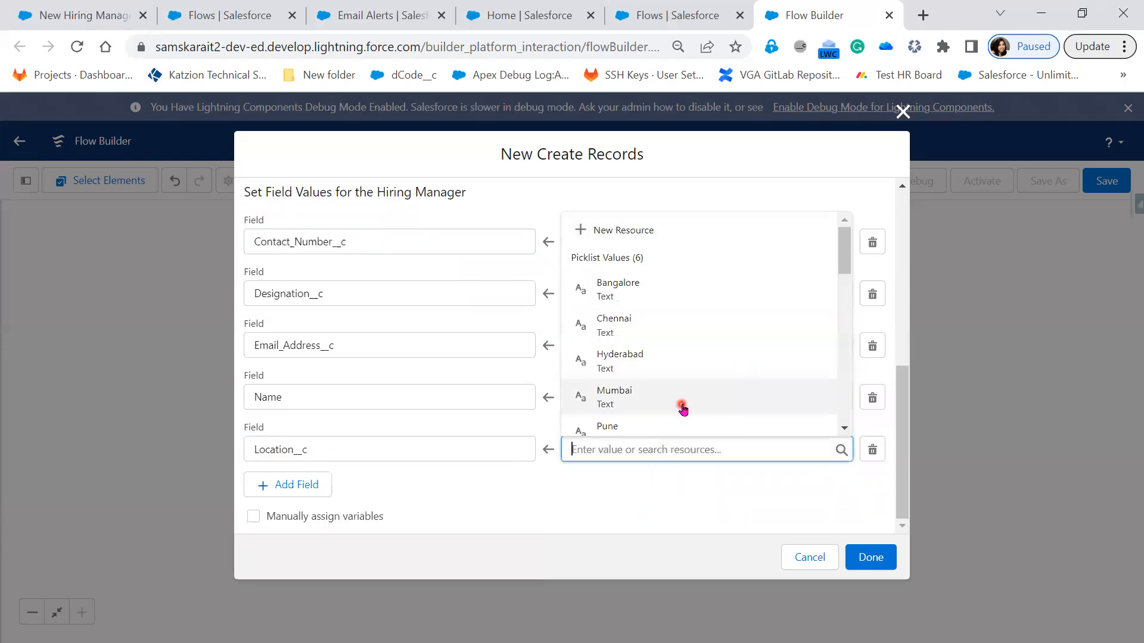
pyautogui.scroll(-5, 683, 408)
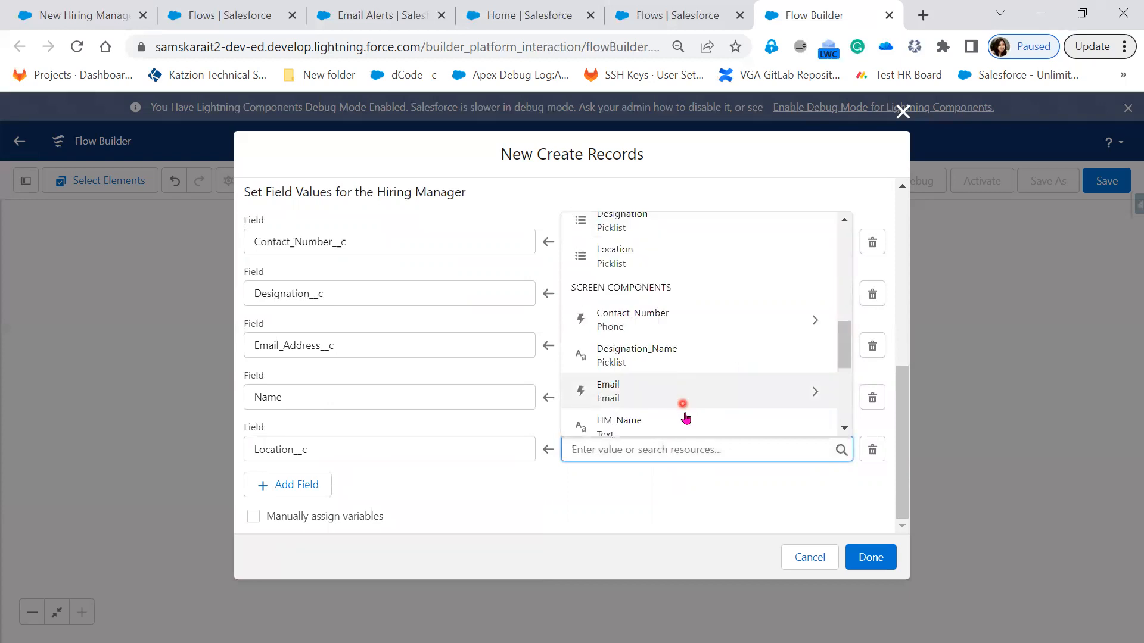
pyautogui.scroll(-2, 683, 411)
pyautogui.click(677, 379)
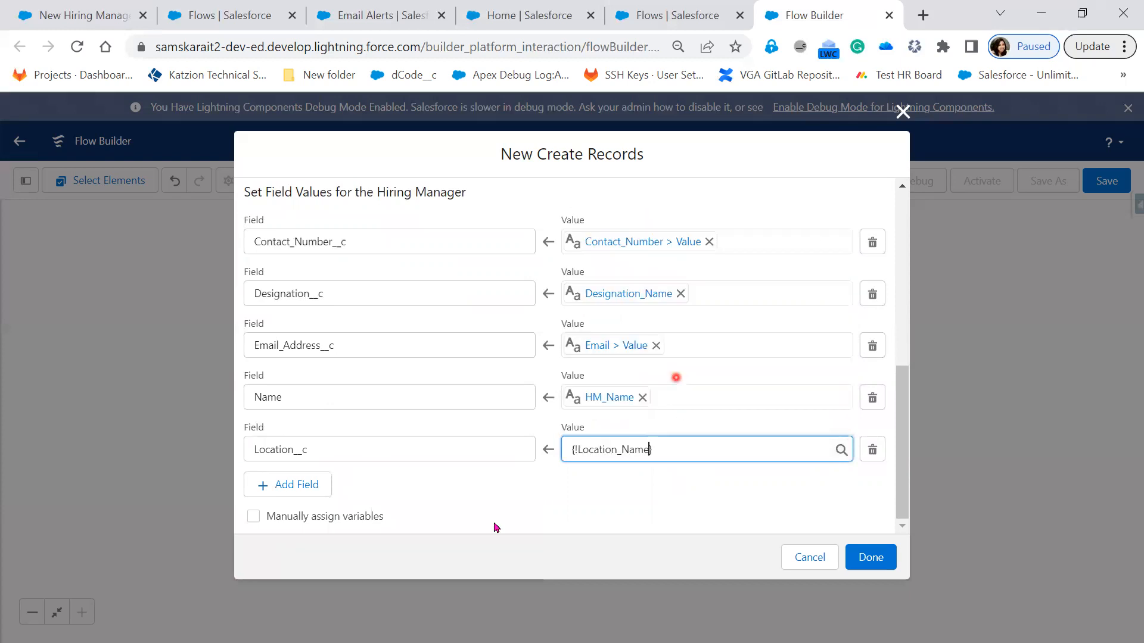
pyautogui.click(498, 497)
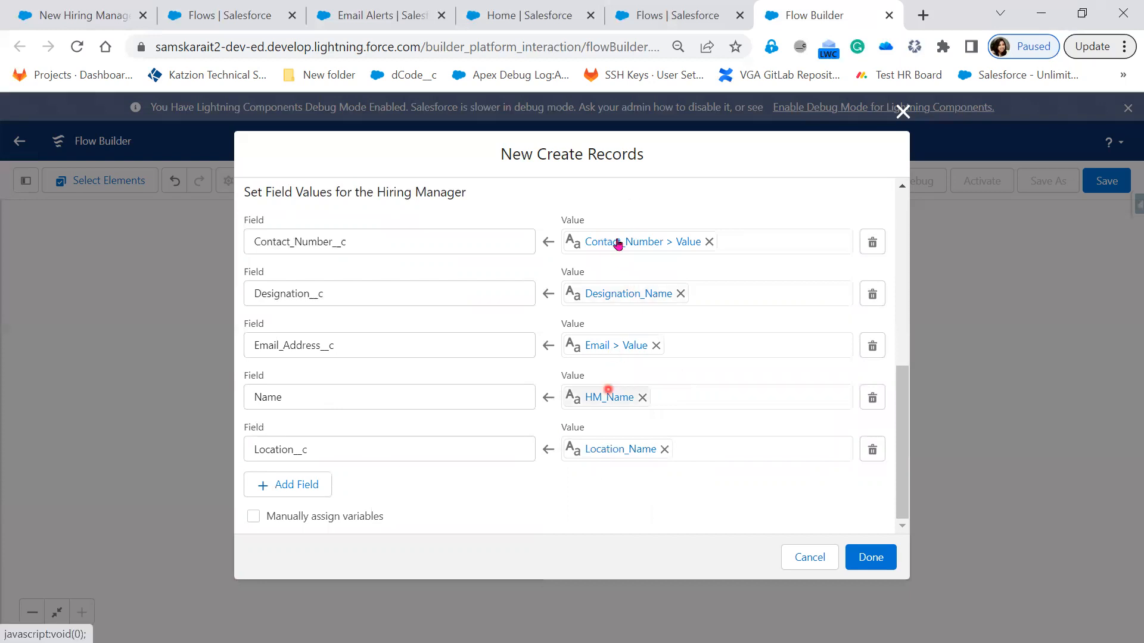
pyautogui.click(306, 485)
pyautogui.click(317, 495)
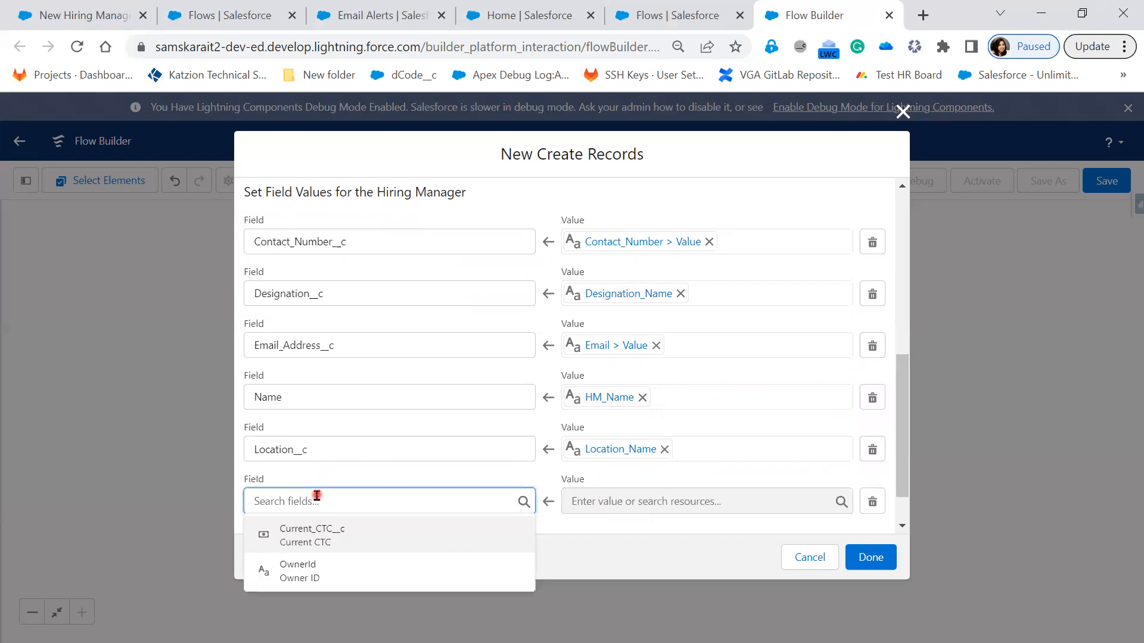
pyautogui.click(382, 544)
pyautogui.click(622, 504)
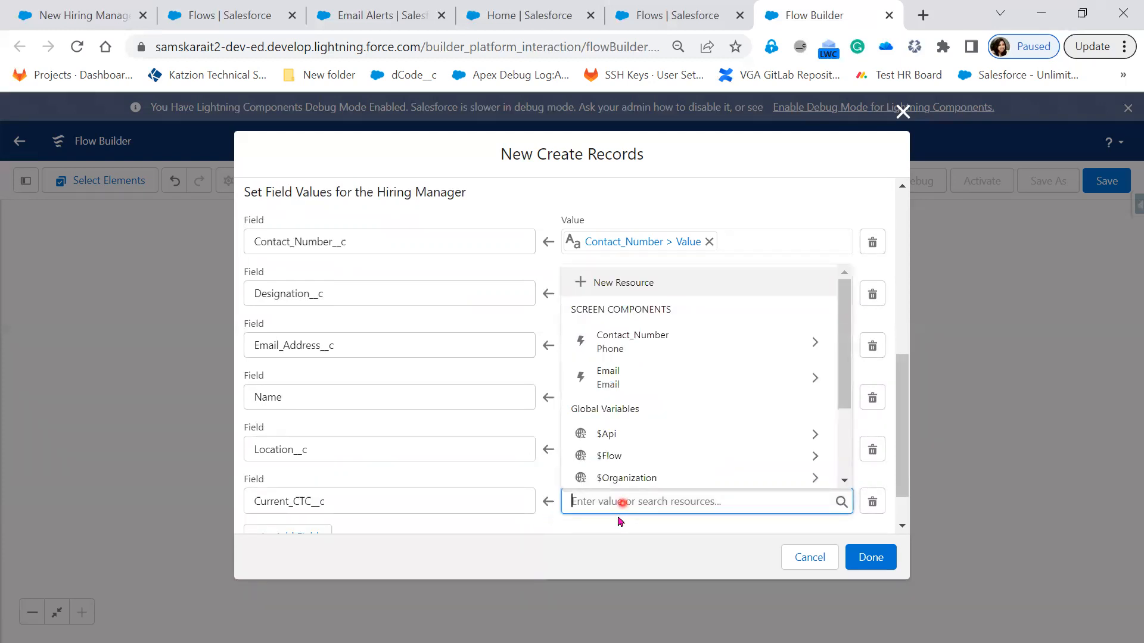
pyautogui.click(872, 502)
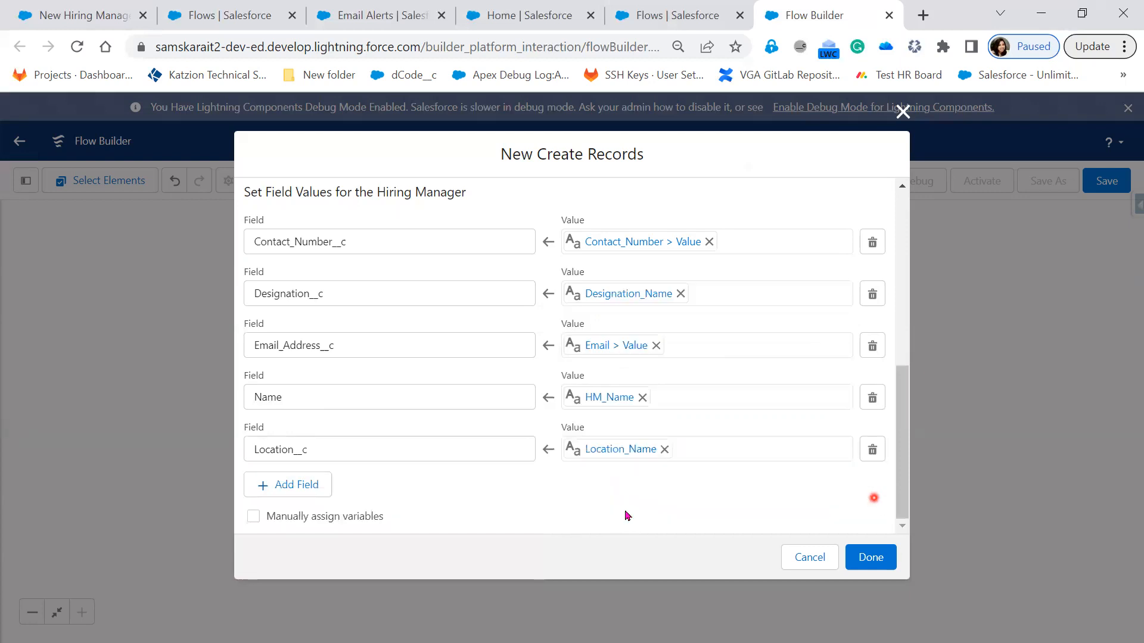
# Step: Finish the Create Records element and save the flow with the label Create New HM record
pyautogui.click(869, 561)
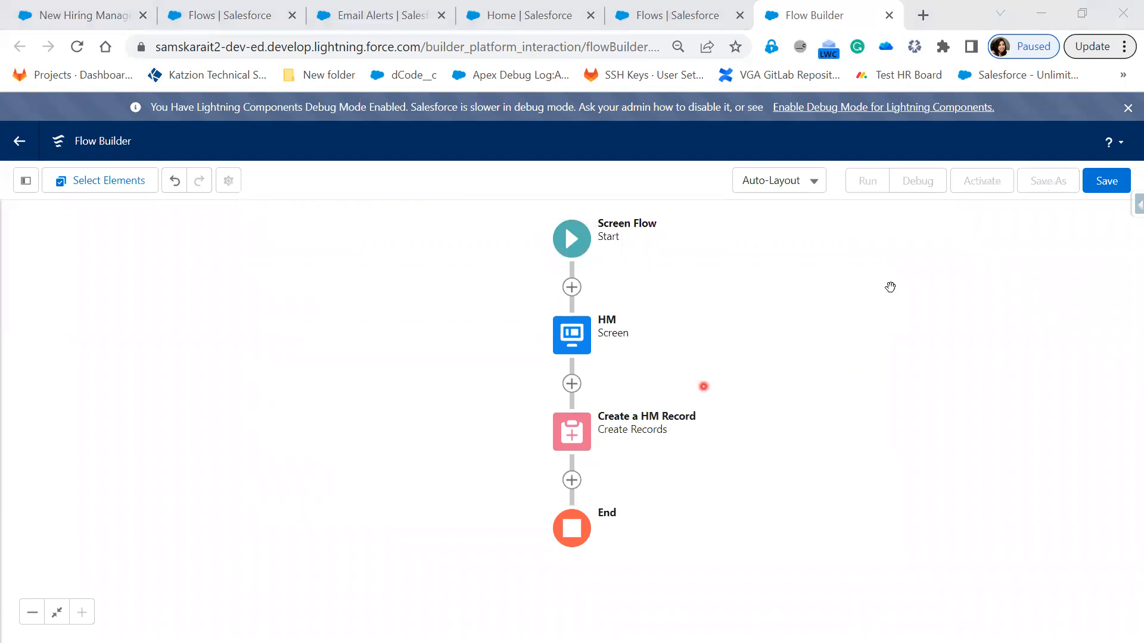
pyautogui.click(1106, 181)
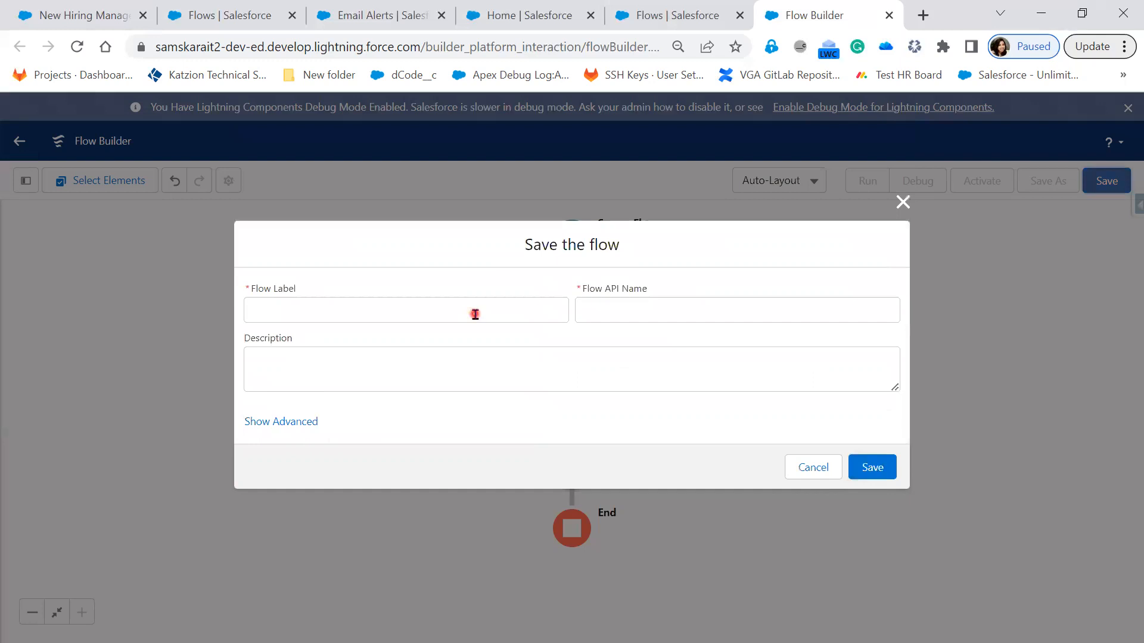
pyautogui.click(475, 314)
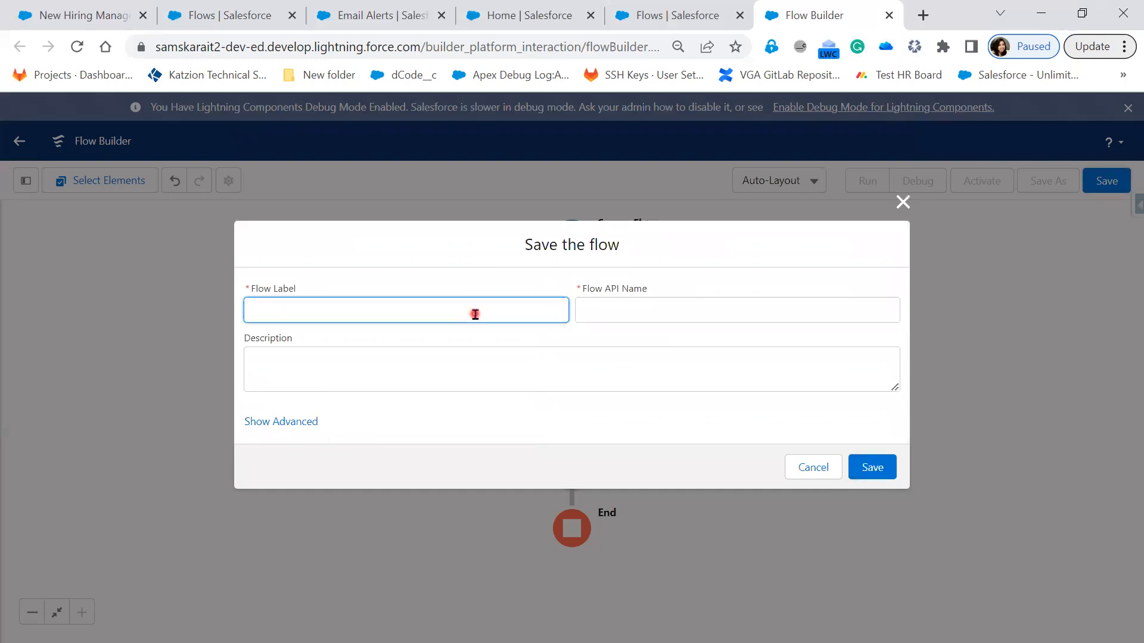
pyautogui.write('Cre')
pyautogui.write('ate ')
pyautogui.write('E')
pyautogui.write('New H')
pyautogui.write('M rec')
pyautogui.write('ord')
pyautogui.press('Tab')
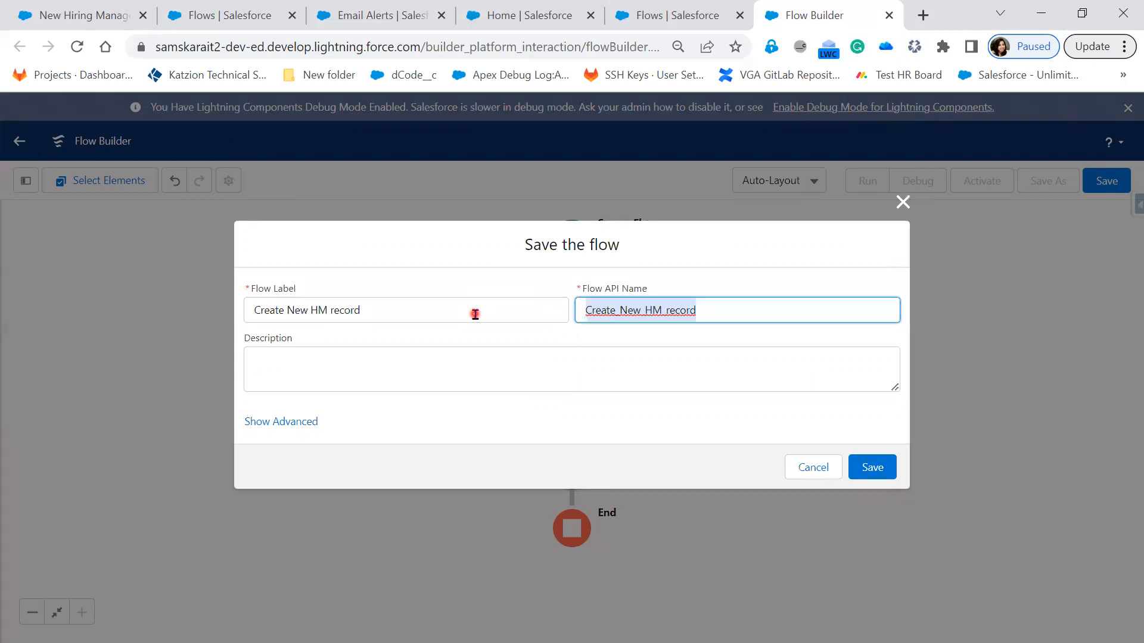
pyautogui.click(860, 462)
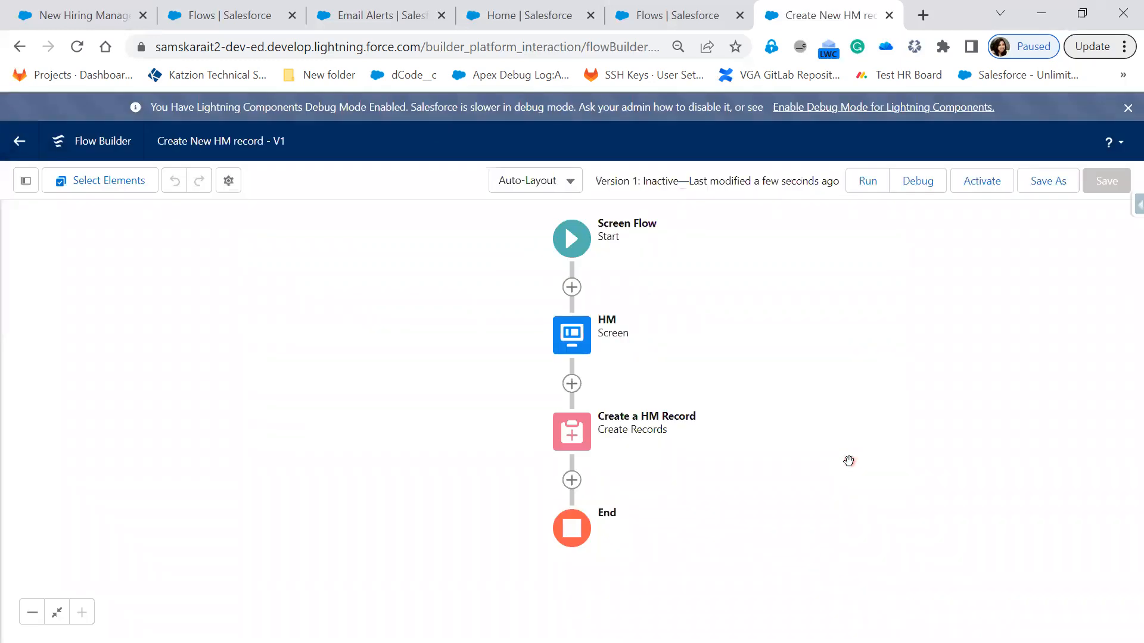
# Step: Start debugging the saved Create New HM record flow
pyautogui.click(921, 192)
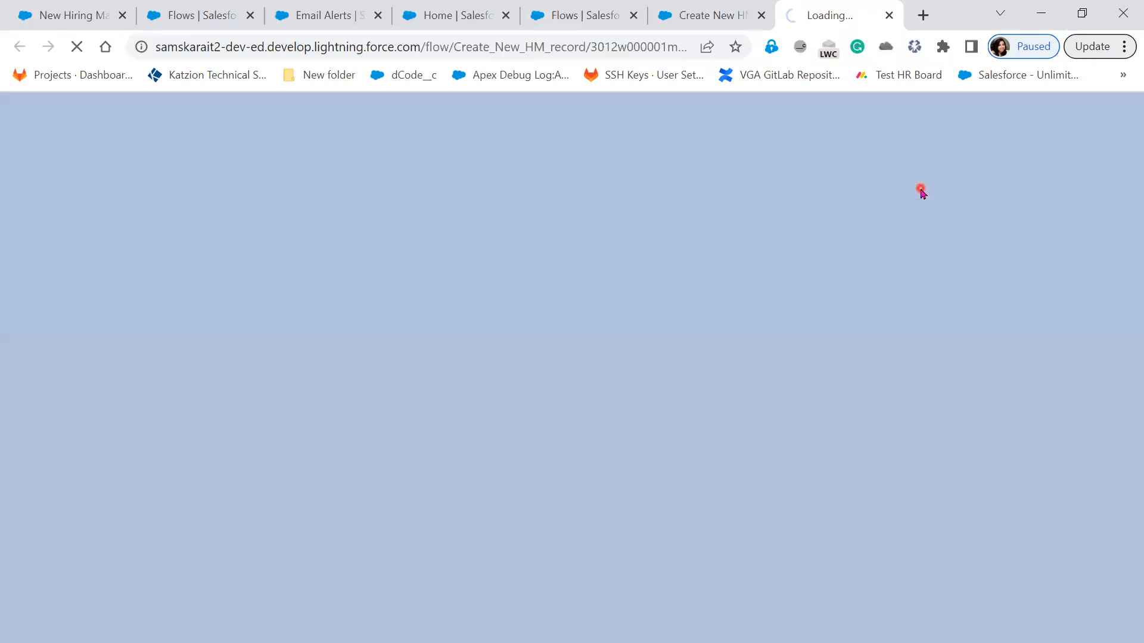
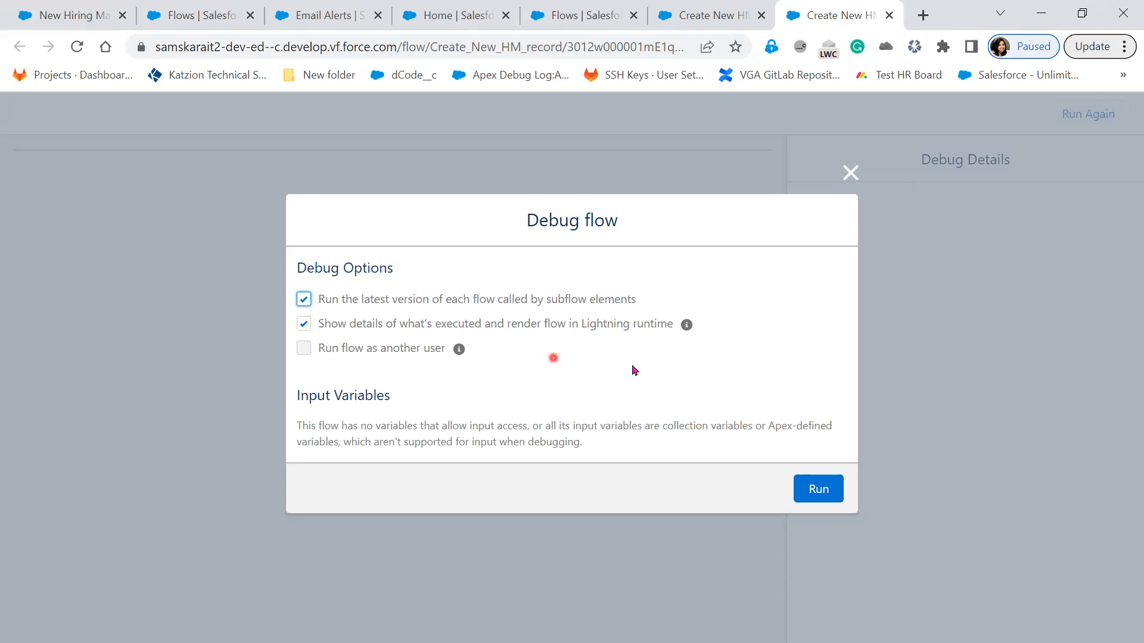
# Step: Run the debug session, enter the hiring manager's name, and choose Bangalore as the location
pyautogui.click(816, 495)
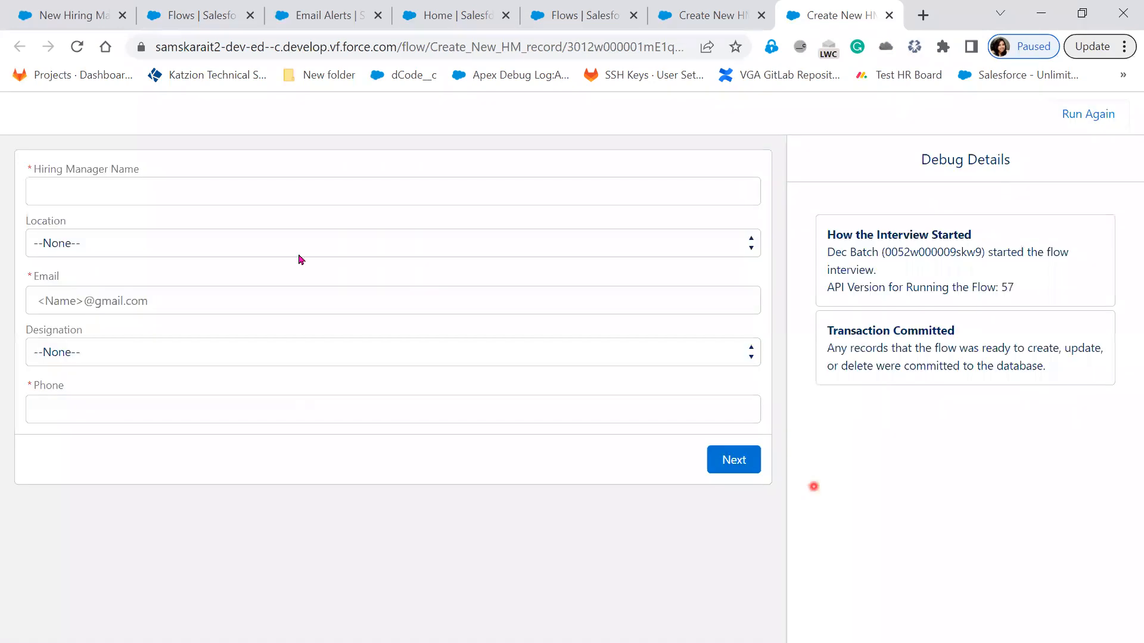
pyautogui.click(214, 199)
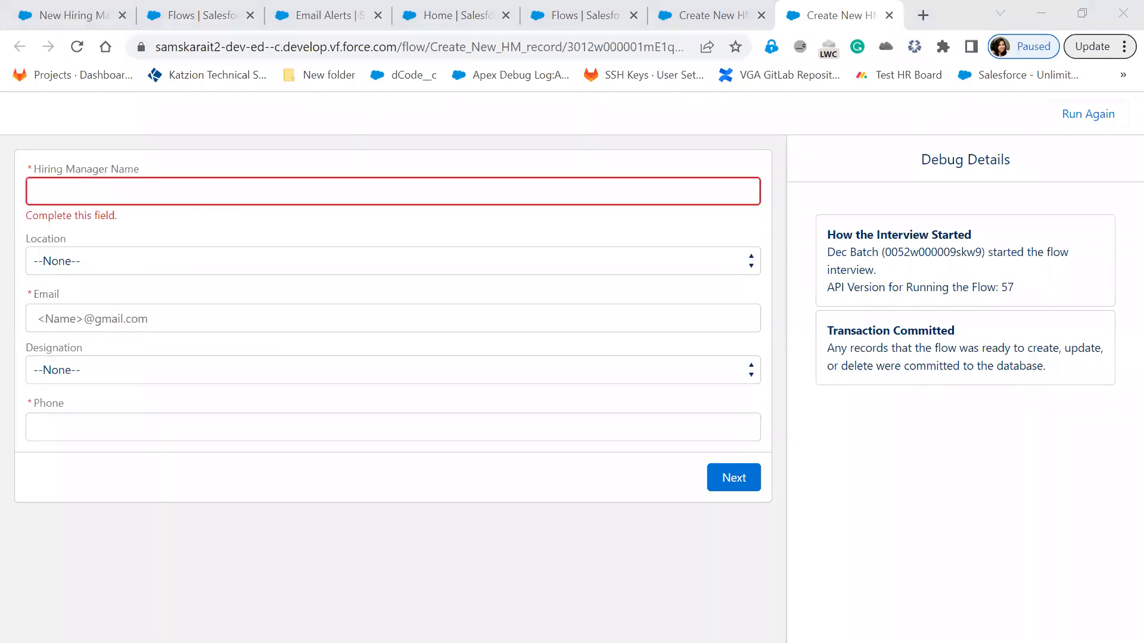
pyautogui.click(219, 189)
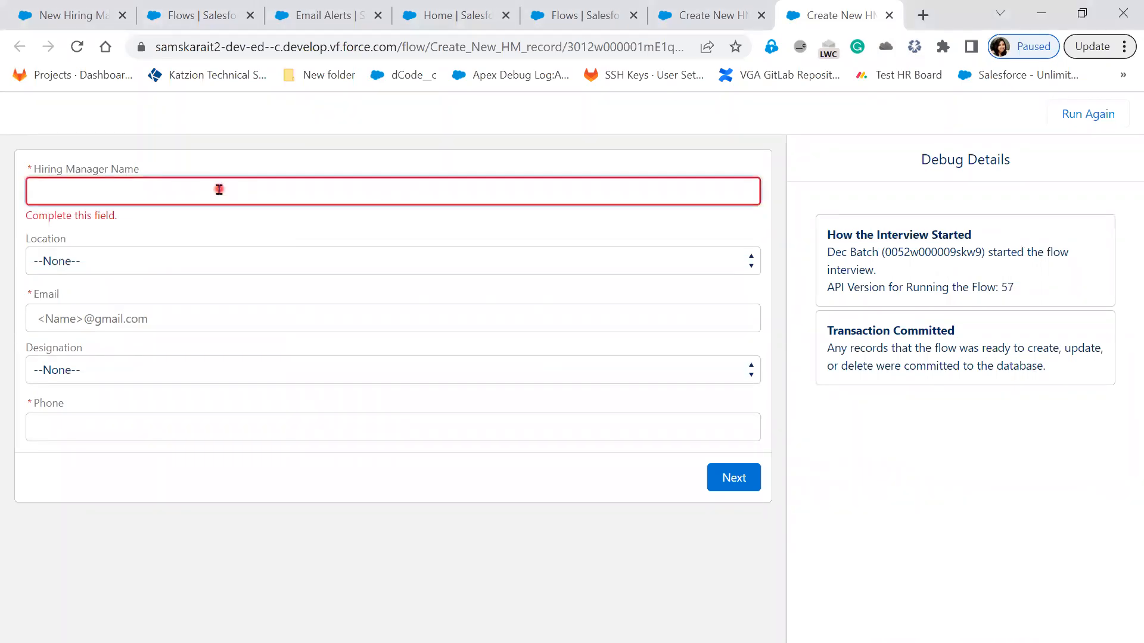
pyautogui.write('T')
pyautogui.write('ajK')
pyautogui.write('umar')
pyautogui.press('Tab')
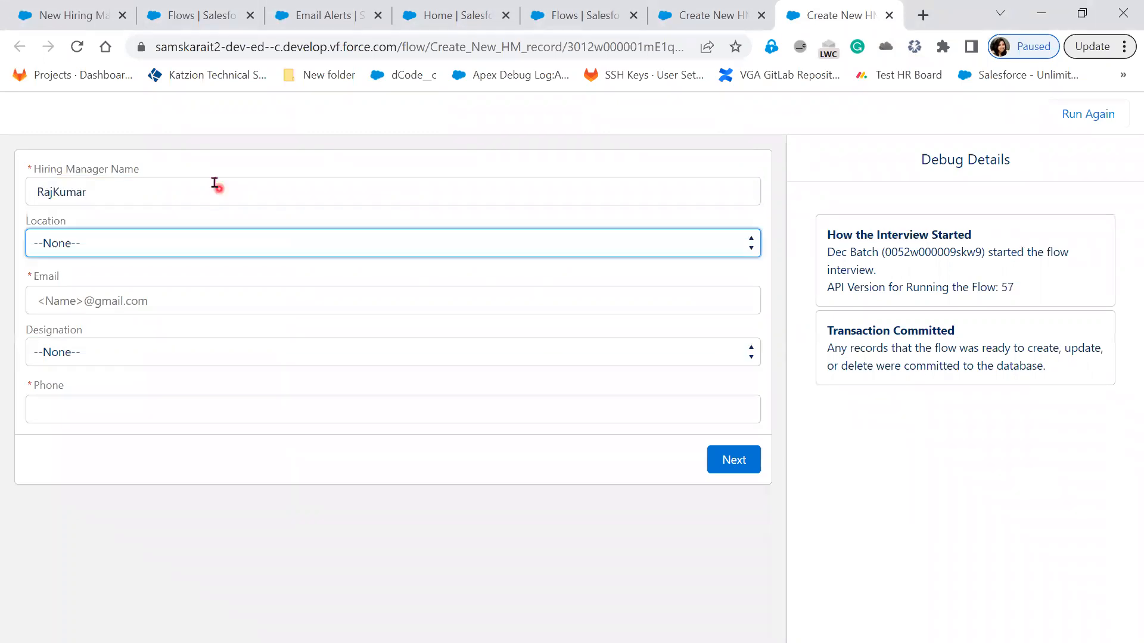
pyautogui.click(173, 253)
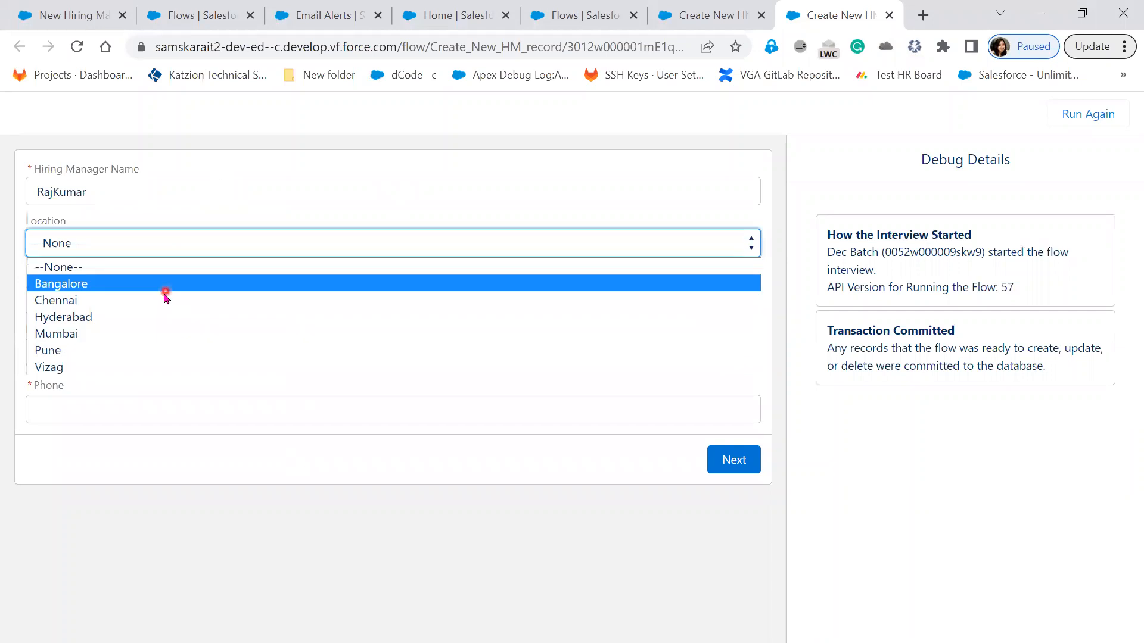
pyautogui.click(164, 288)
pyautogui.click(144, 357)
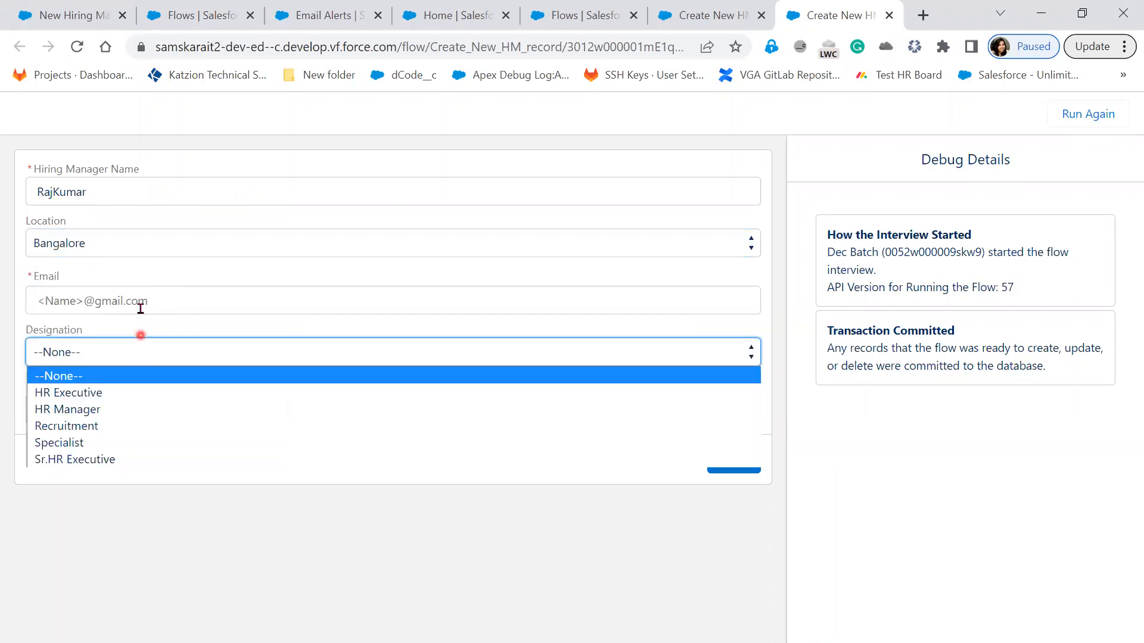
pyautogui.click(140, 303)
pyautogui.click(139, 353)
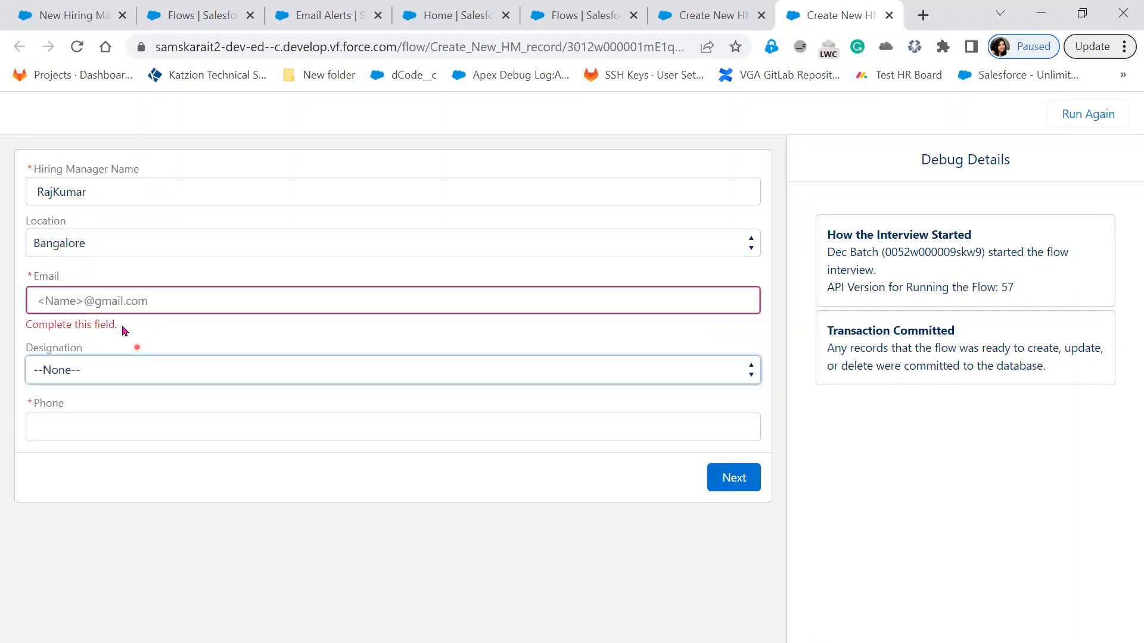
pyautogui.click(150, 335)
pyautogui.click(54, 285)
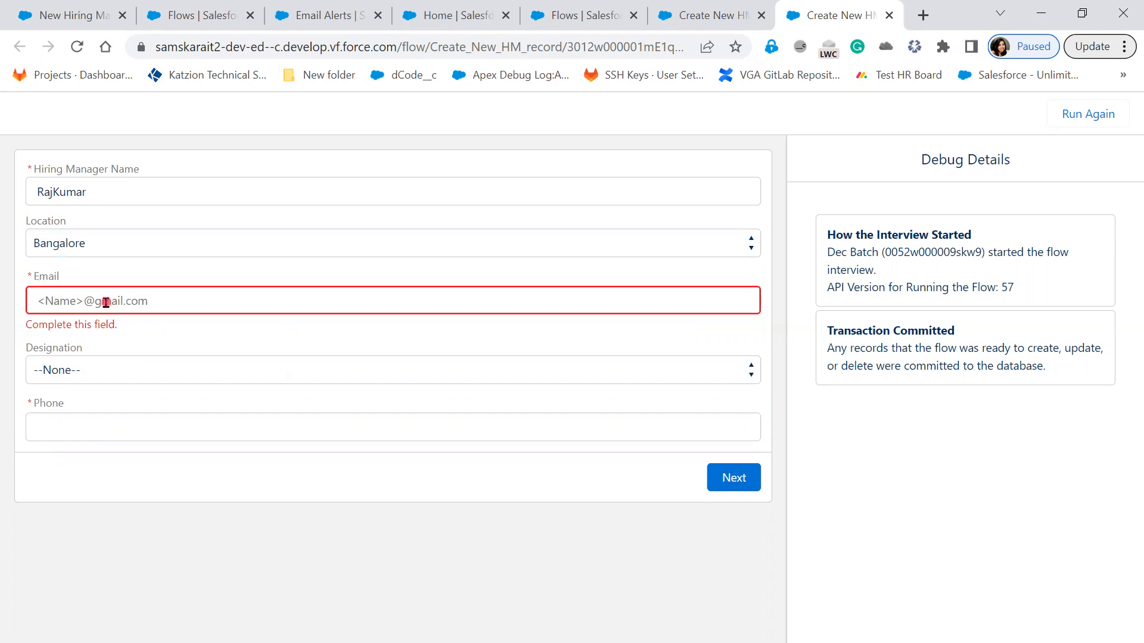
# Step: Fill in the hiring manager's email address on the debugged HM screen
pyautogui.click(106, 302)
pyautogui.write('sam')
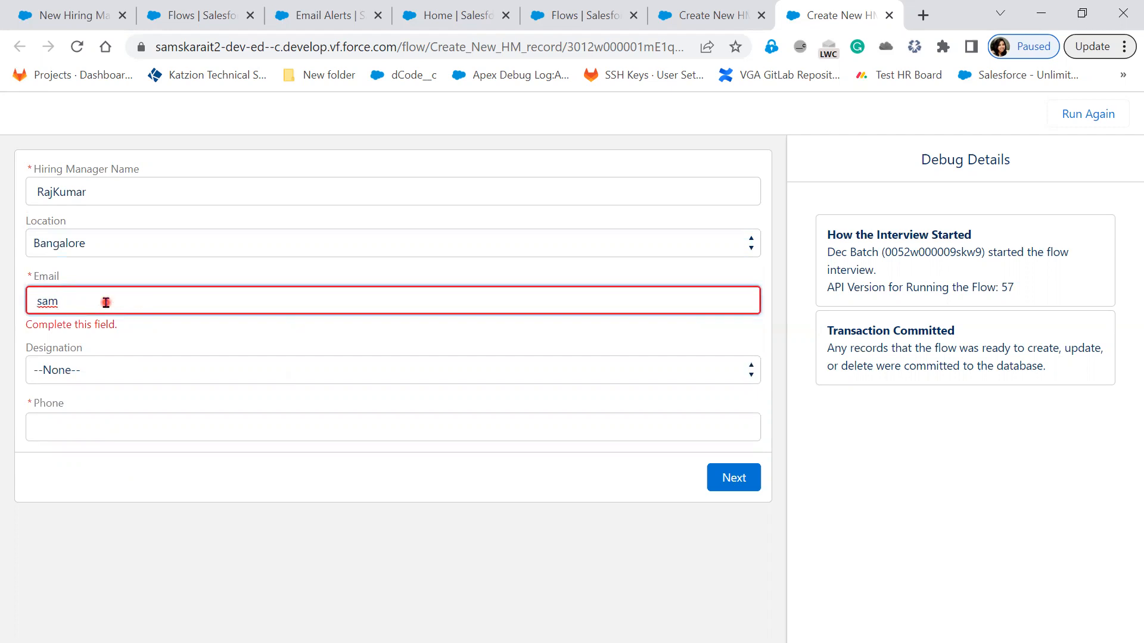
pyautogui.write('s')
pyautogui.press('BackSpace')
pyautogui.press('BackSpace')
pyautogui.press('BackSpace')
pyautogui.press('BackSpace')
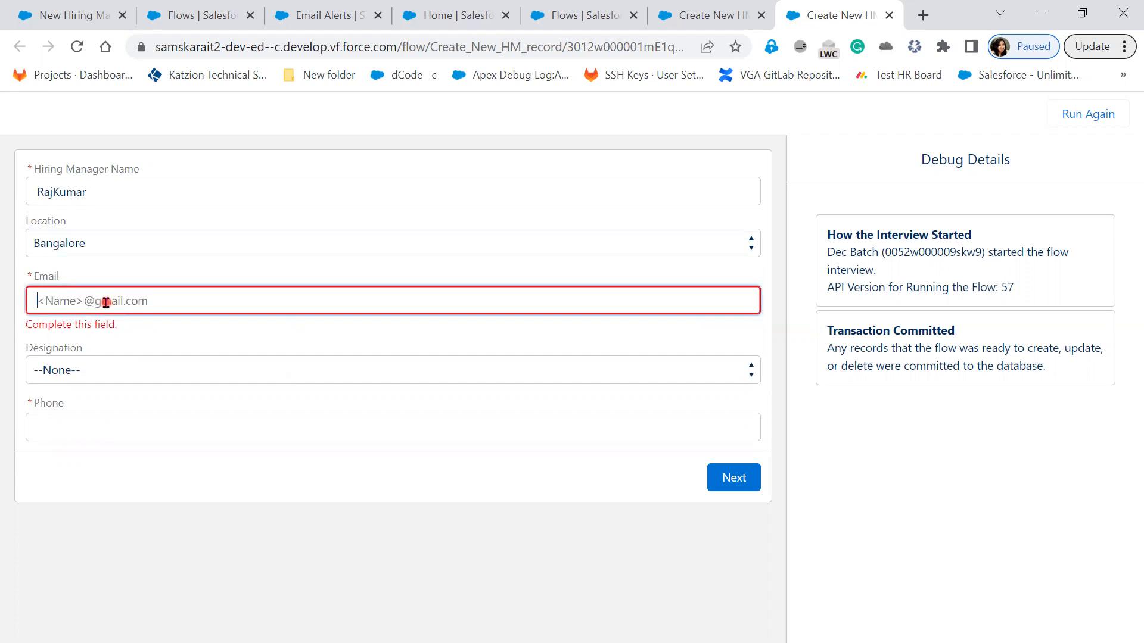
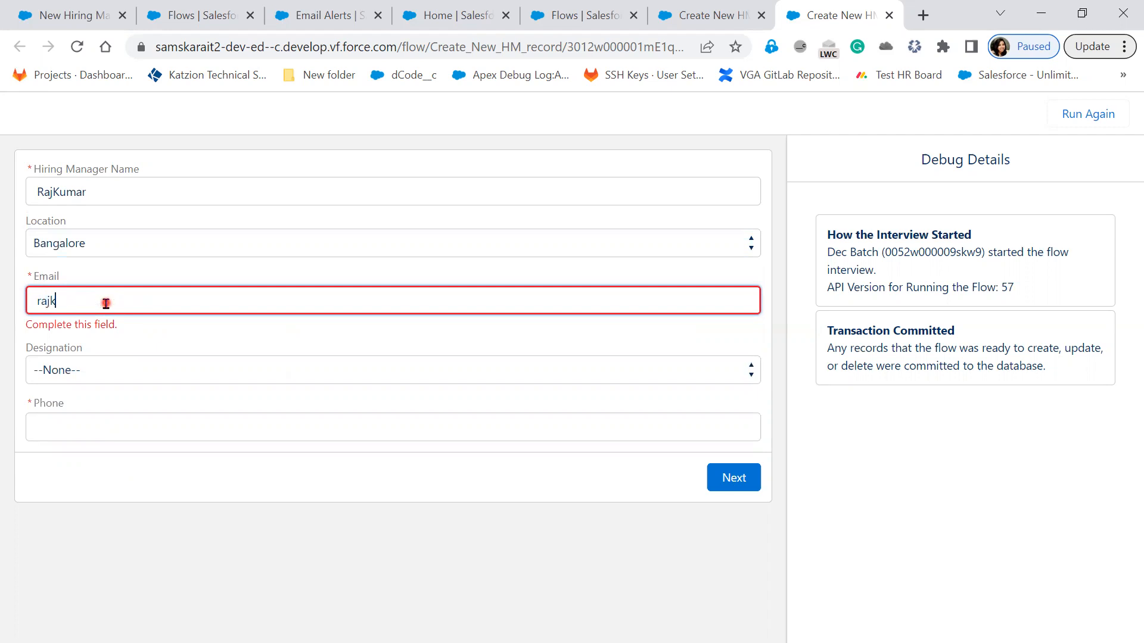
pyautogui.press('Tab')
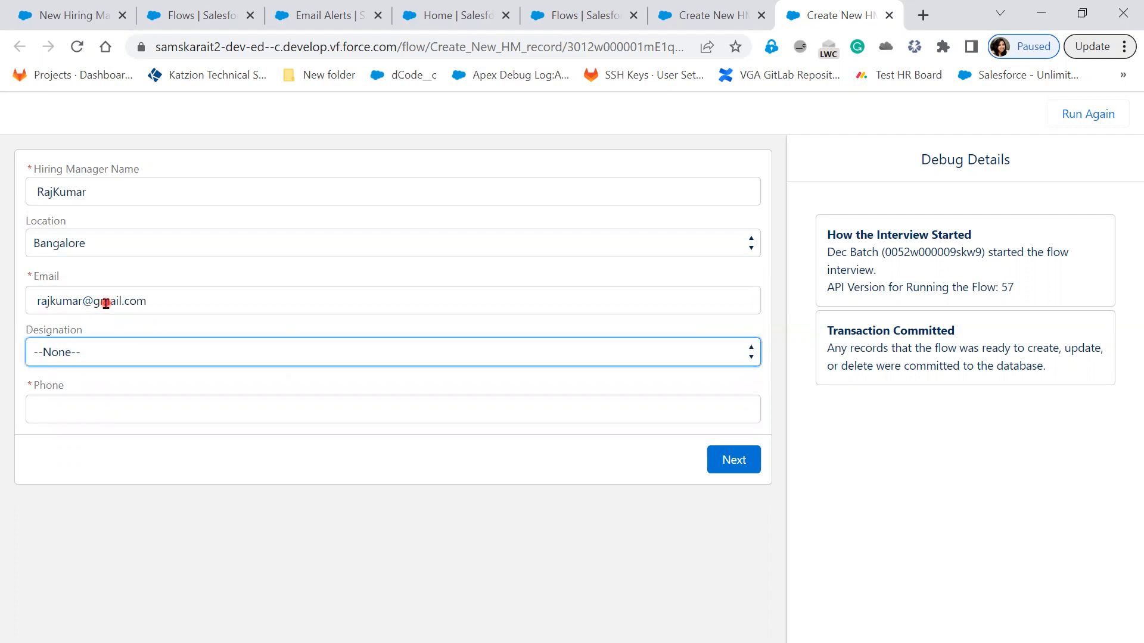
# Step: Choose HR Executive as the designation and enter the hiring manager's phone number
pyautogui.click(74, 351)
pyautogui.click(84, 397)
pyautogui.click(84, 398)
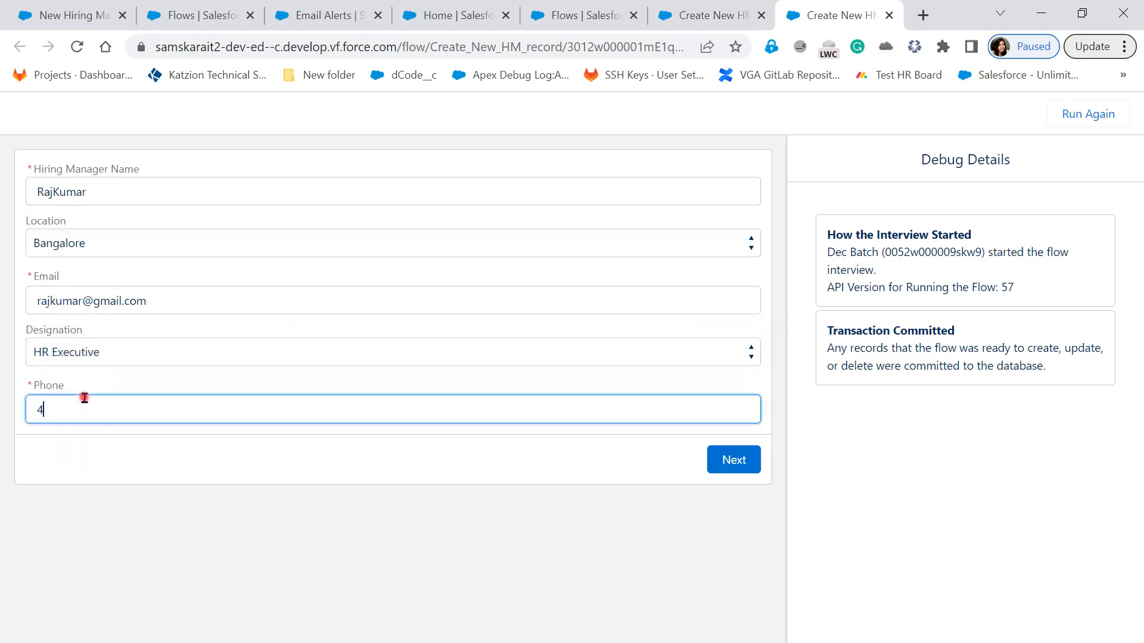
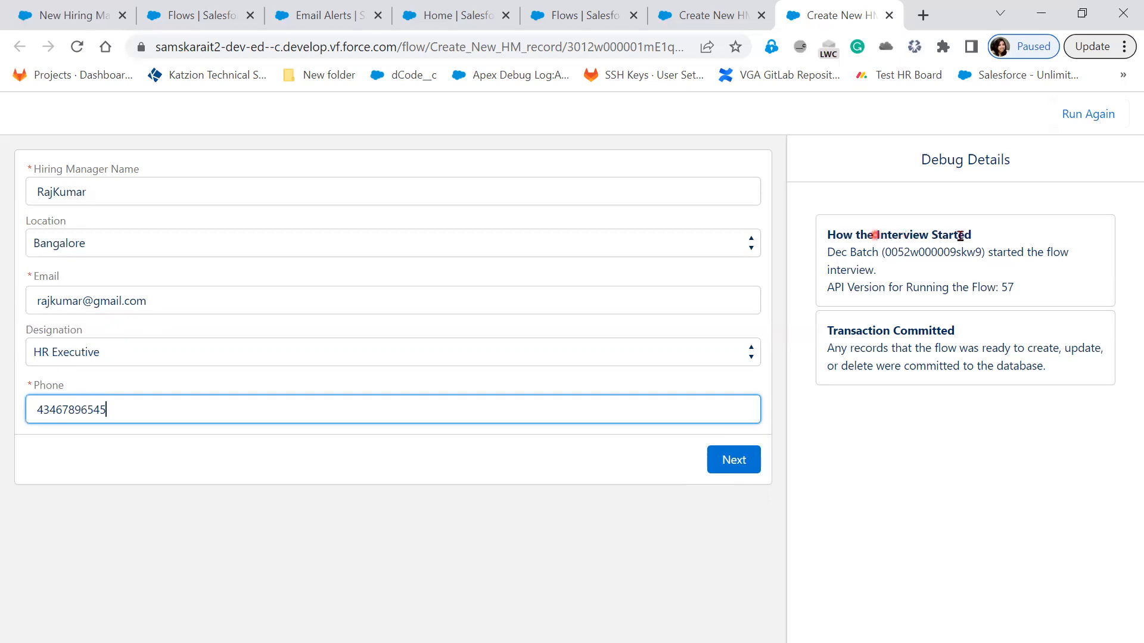
# Step: Read the interview start and transaction notes in the debug details and submit the completed HM screen
pyautogui.moveTo(970, 237); pyautogui.dragTo(973, 280)
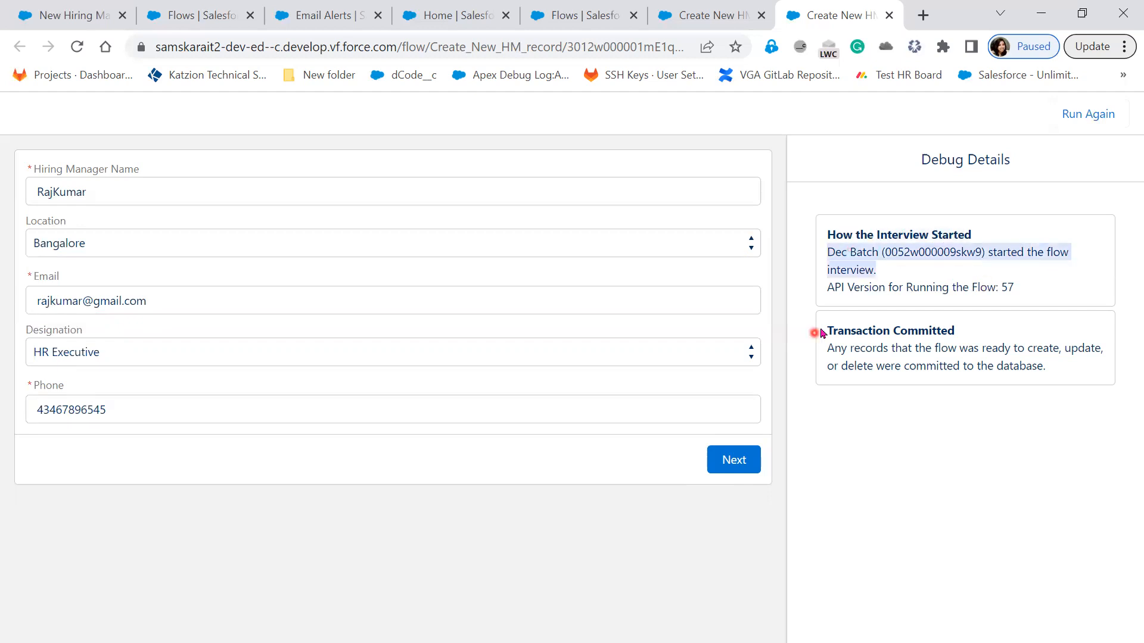
pyautogui.moveTo(927, 334); pyautogui.dragTo(962, 332)
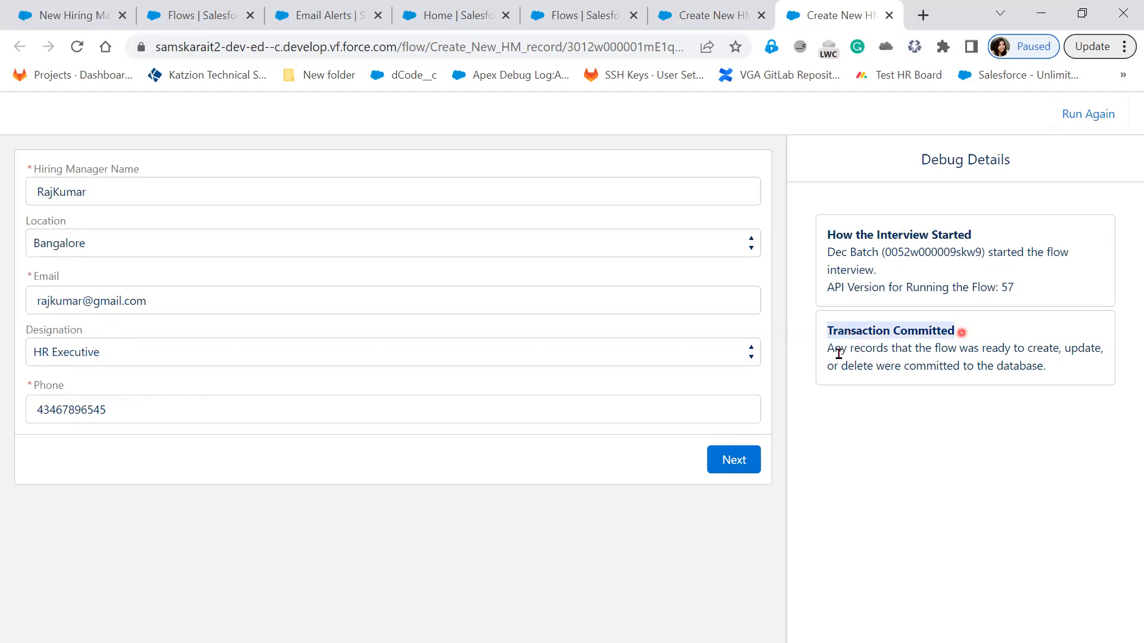
pyautogui.moveTo(841, 349)
pyautogui.mouseDown()
pyautogui.moveTo(1094, 345)
pyautogui.moveTo(1097, 372)
pyautogui.mouseUp()
pyautogui.click(732, 463)
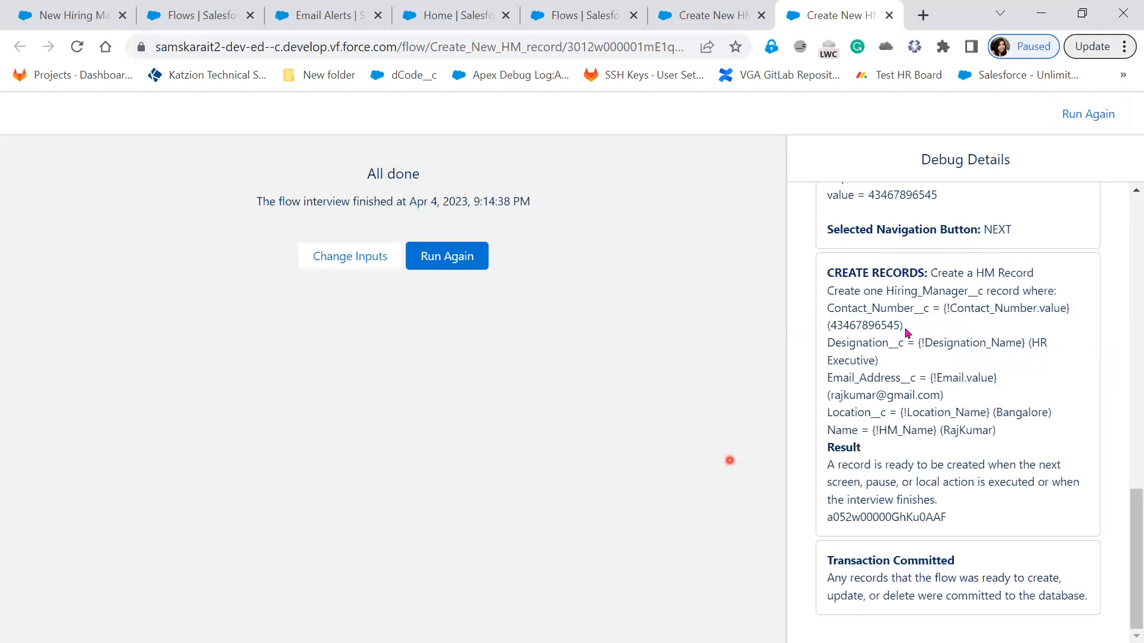
# Step: Examine the Create Records field assignments and result in the debug details, back up to the start of the log
pyautogui.moveTo(993, 274); pyautogui.dragTo(1066, 287)
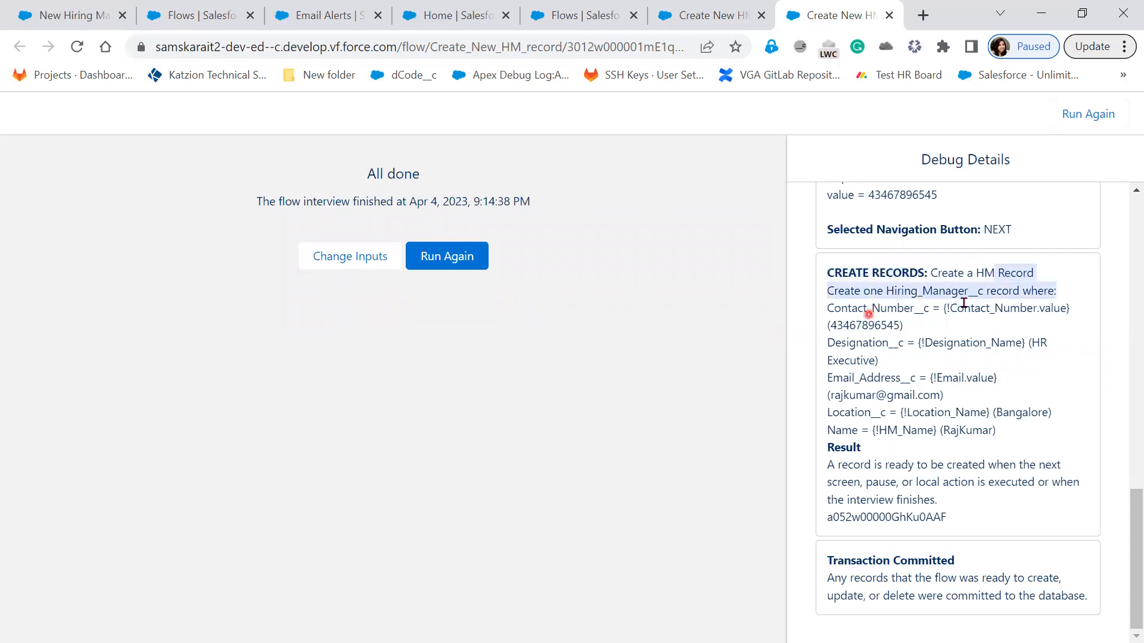
pyautogui.moveTo(828, 309); pyautogui.dragTo(916, 320)
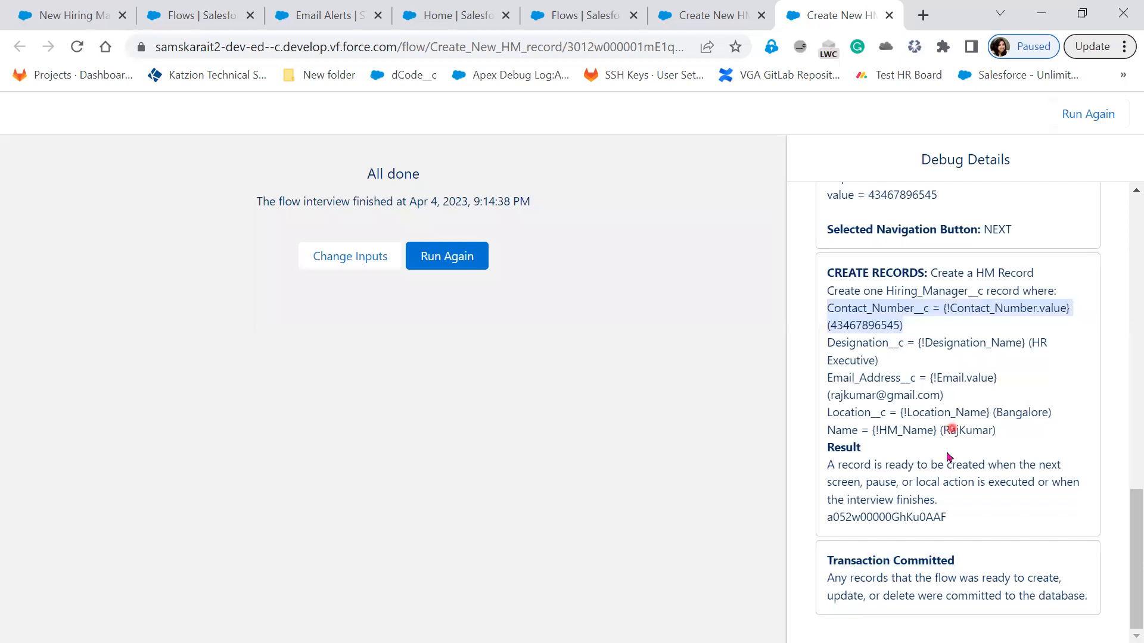
pyautogui.moveTo(998, 433); pyautogui.dragTo(990, 443)
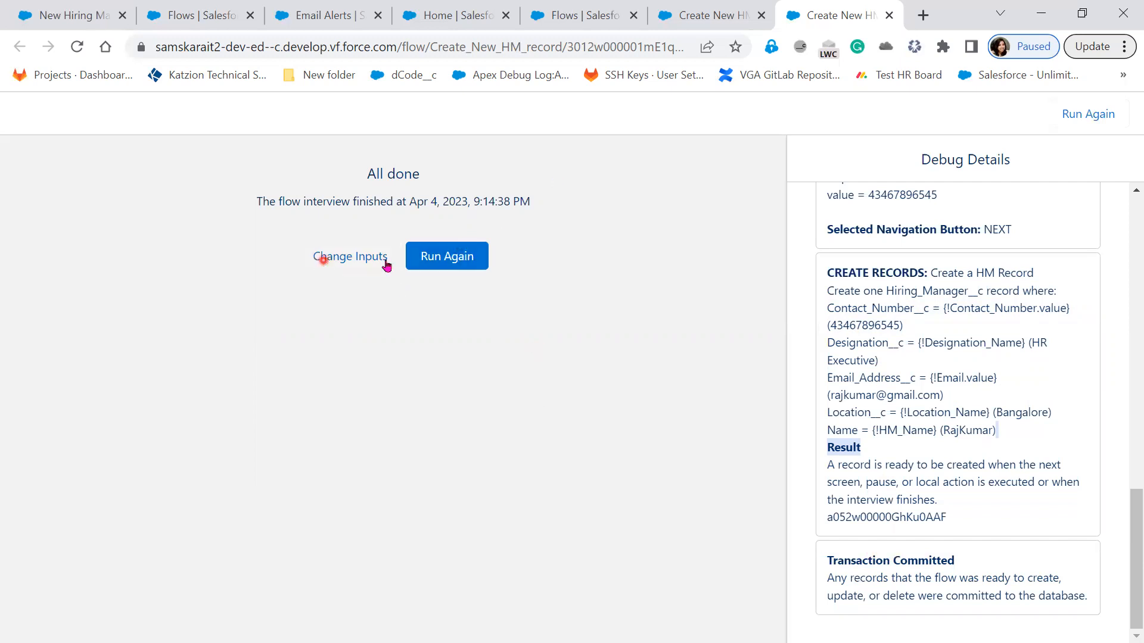
pyautogui.scroll(15, 933, 448)
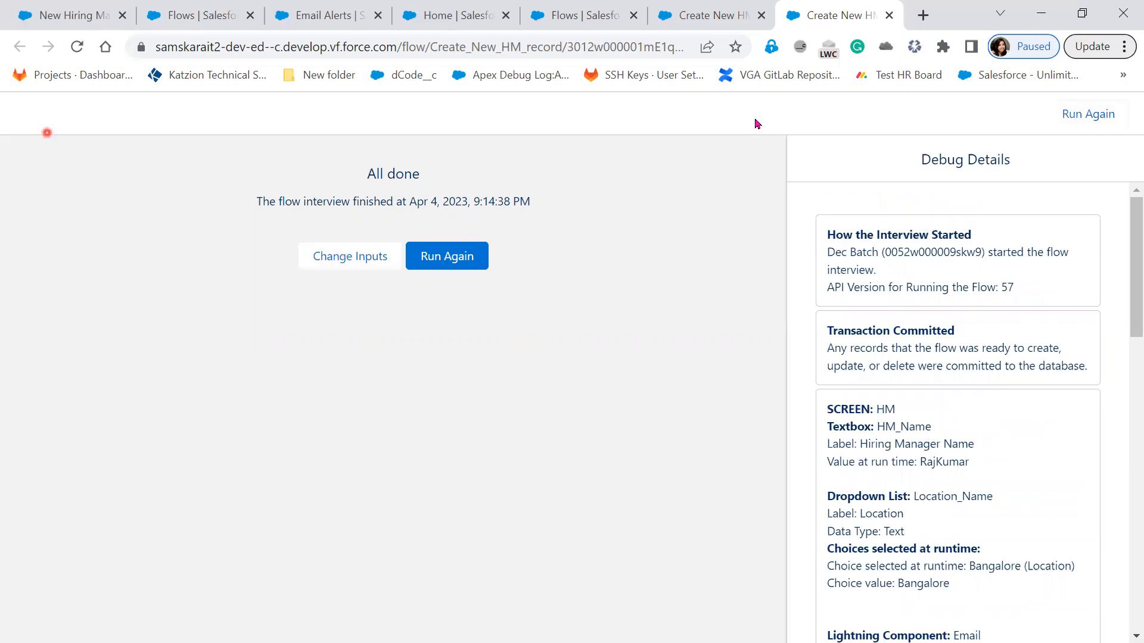
# Step: Return to the Create New HM record flow in Flow Builder and run it outside debug mode
pyautogui.click(712, 17)
pyautogui.click(886, 227)
pyautogui.click(868, 184)
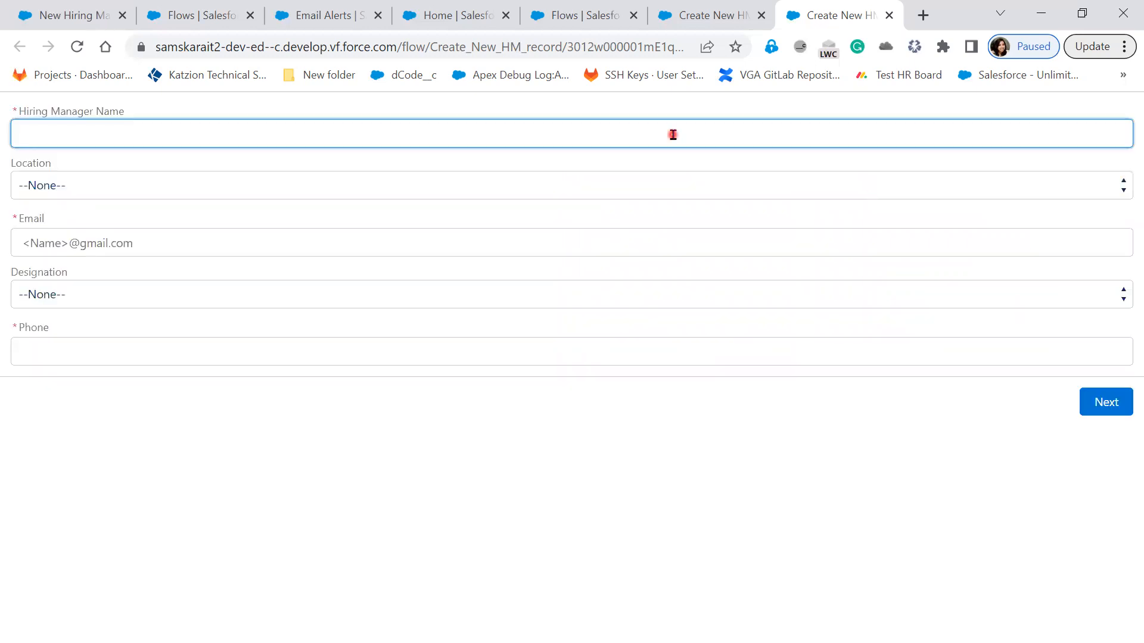
# Step: Enter the hiring manager's name with the suffix 123 and choose Bangalore as the location
pyautogui.write('Rajkumar')
pyautogui.press('Tab')
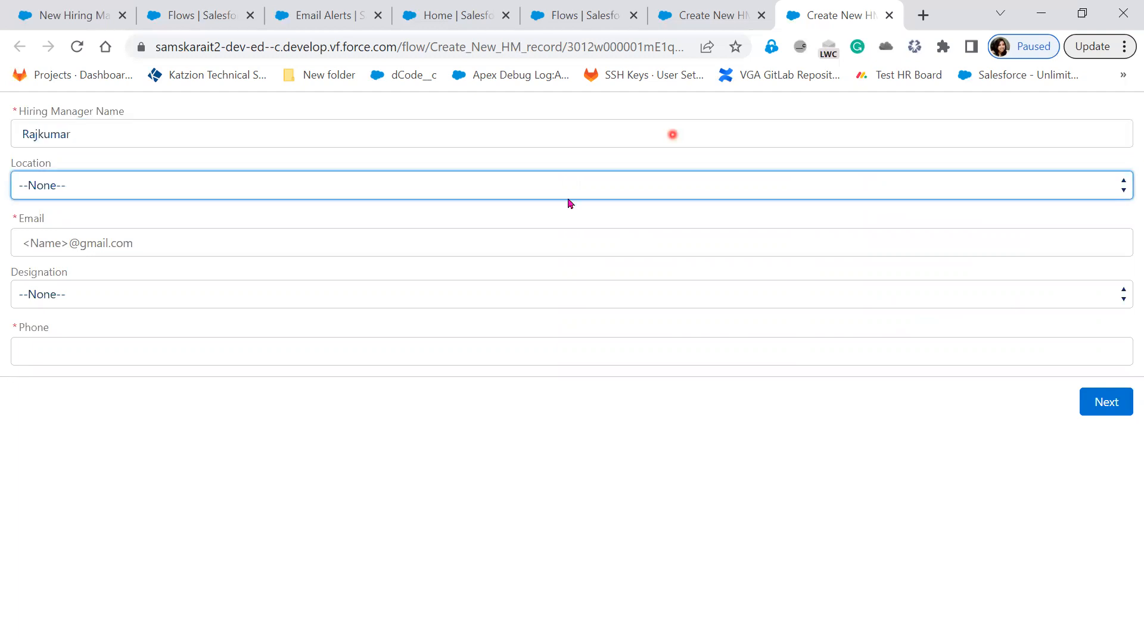
pyautogui.click(567, 193)
pyautogui.click(417, 227)
pyautogui.click(330, 123)
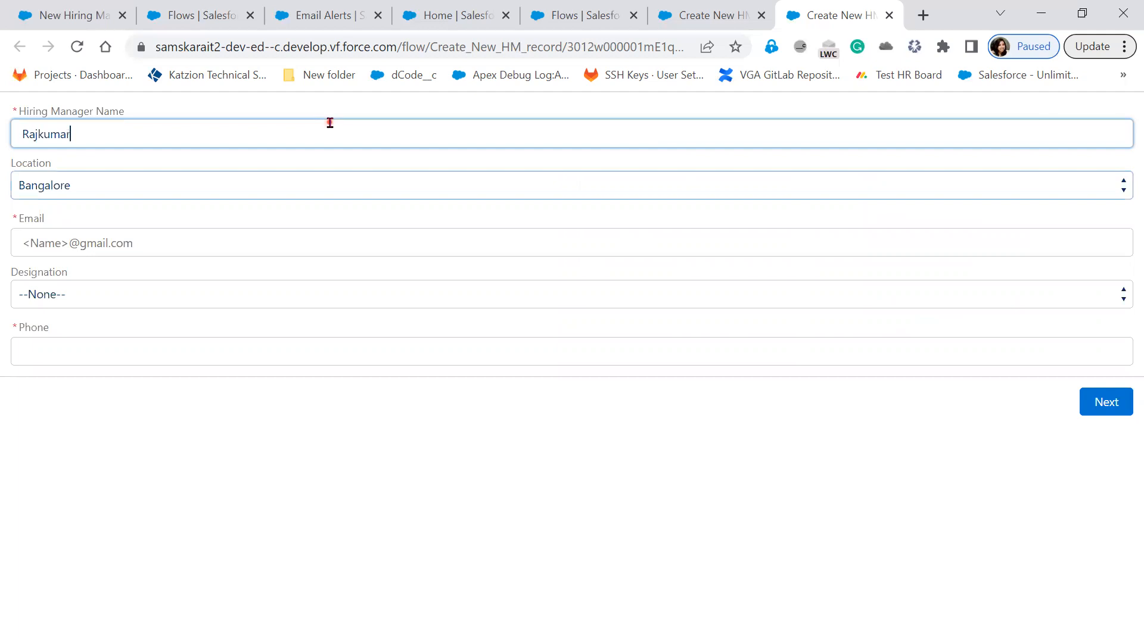
pyautogui.write('123')
# Step: Fill in the email address for the second hiring manager on the running flow screen
pyautogui.click(196, 247)
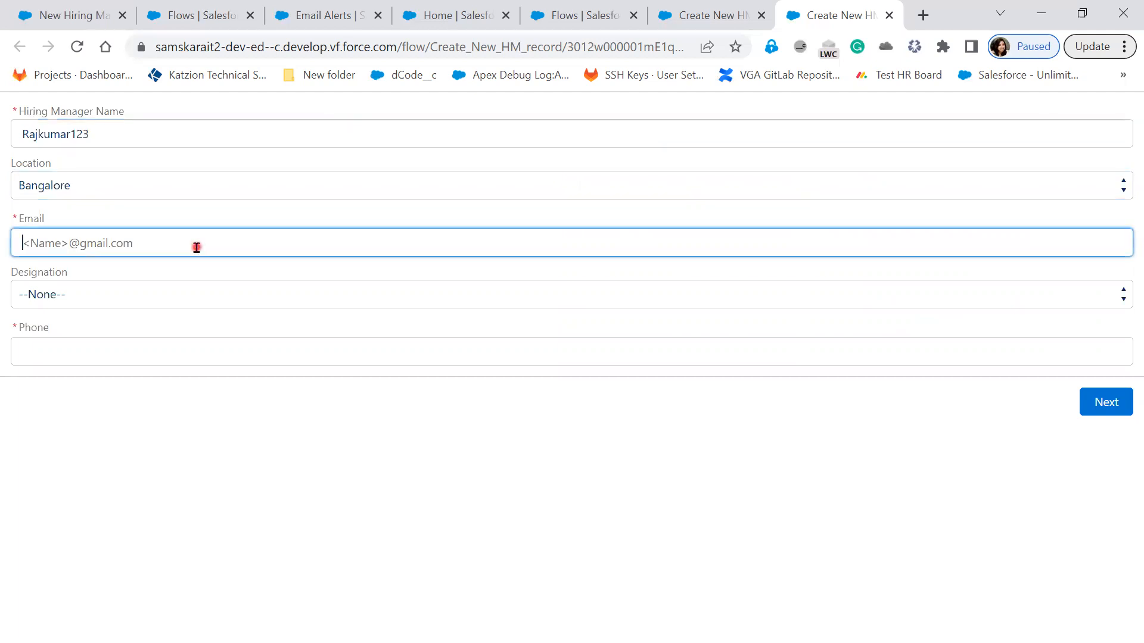
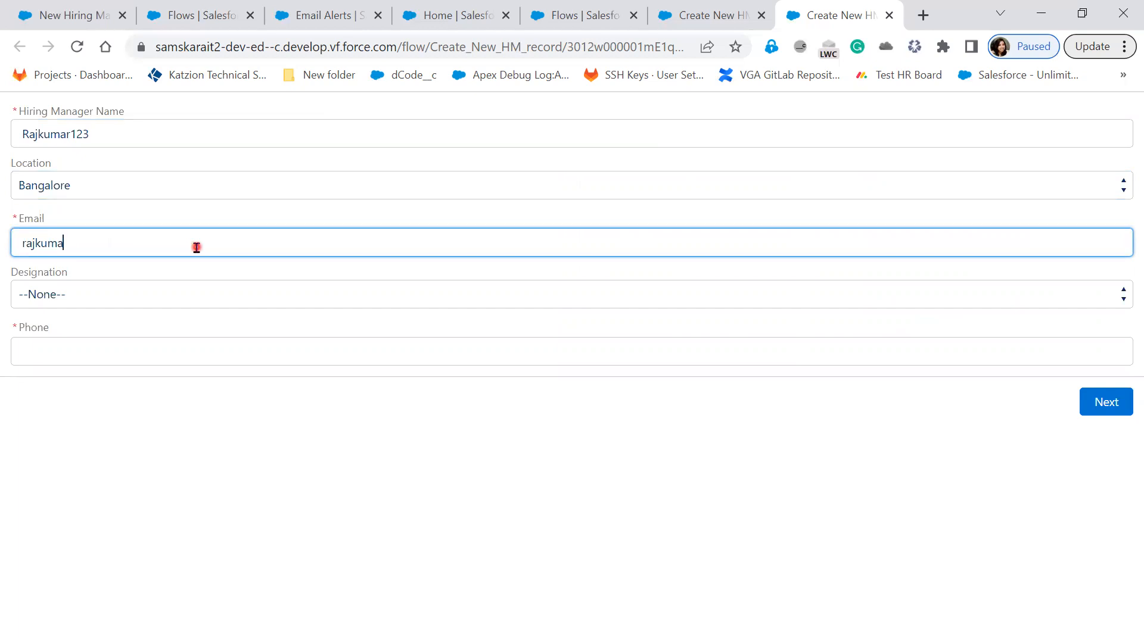
pyautogui.press('Tab')
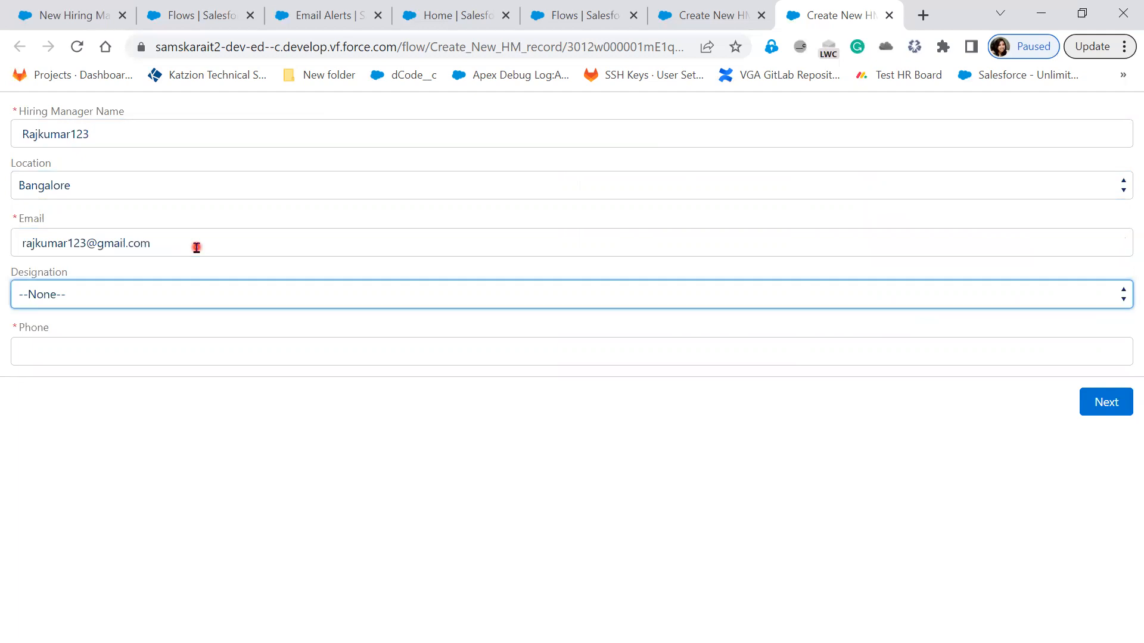
# Step: Choose HR Executive as the designation, enter the phone number, and submit the flow screen
pyautogui.click(197, 283)
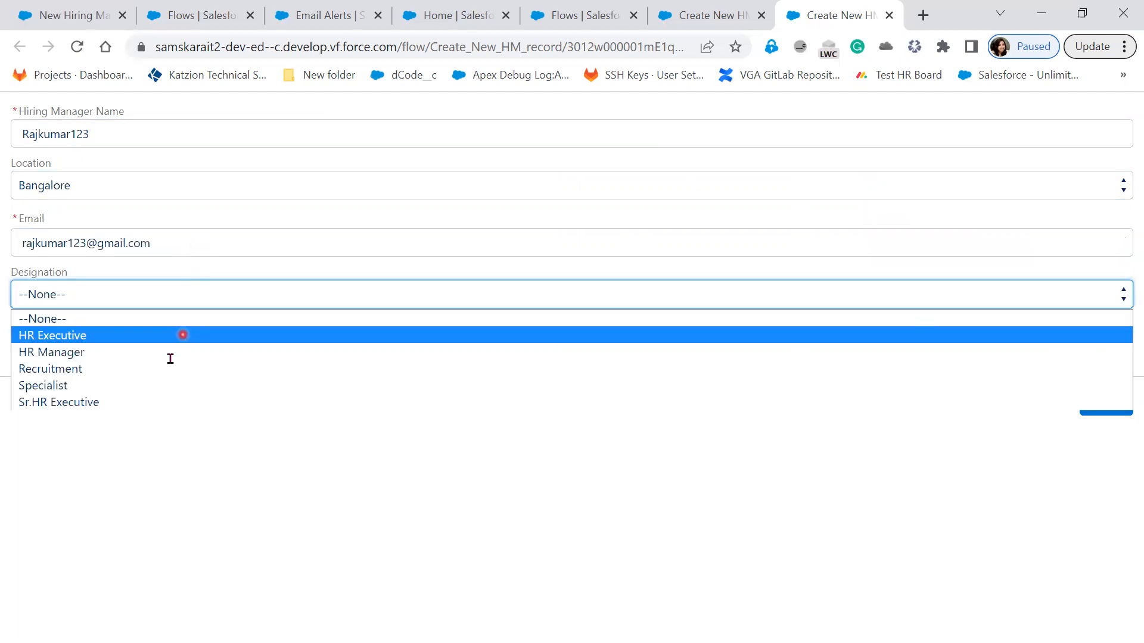
pyautogui.click(151, 335)
pyautogui.press('Tab')
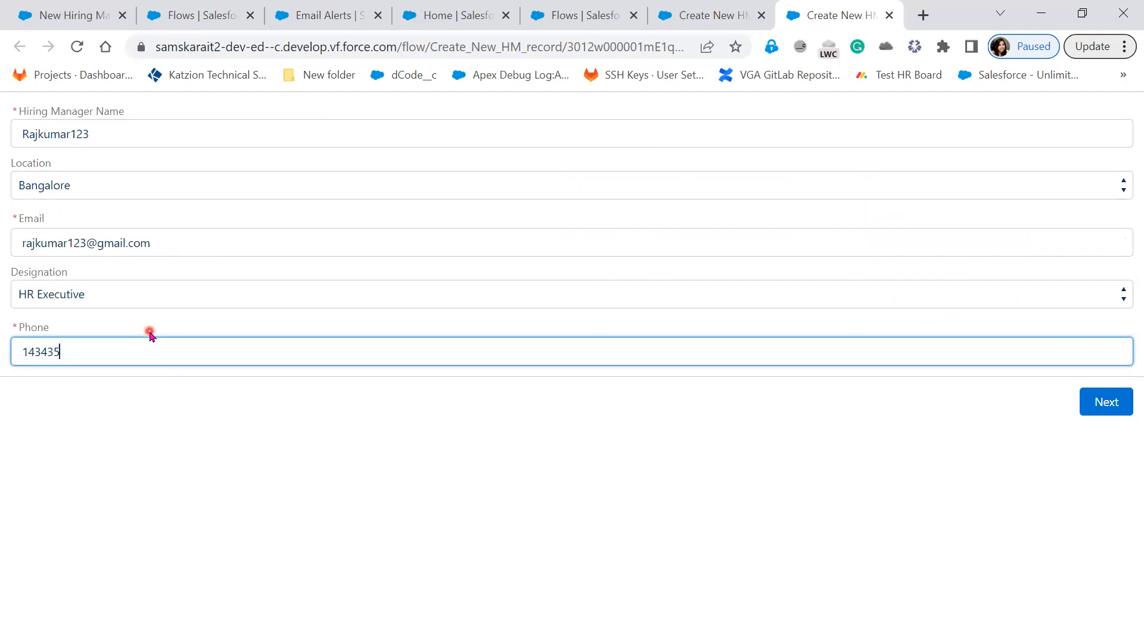
pyautogui.click(1112, 402)
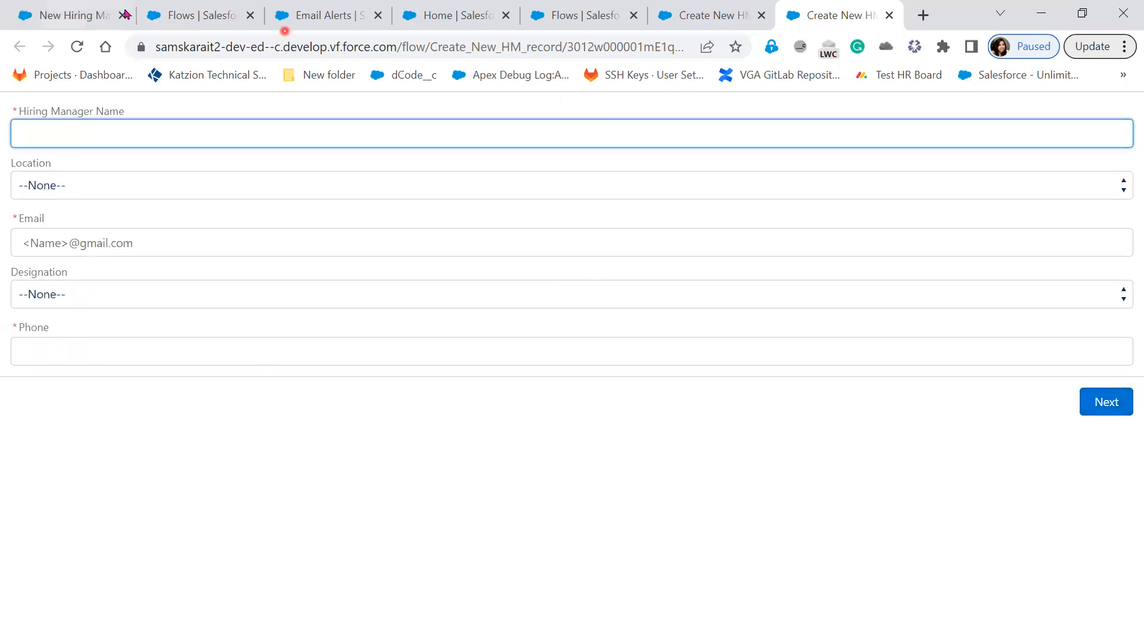
# Step: Discard the blank New Hiring Manager form and reload the Recently Viewed list of hiring managers
pyautogui.click(92, 12)
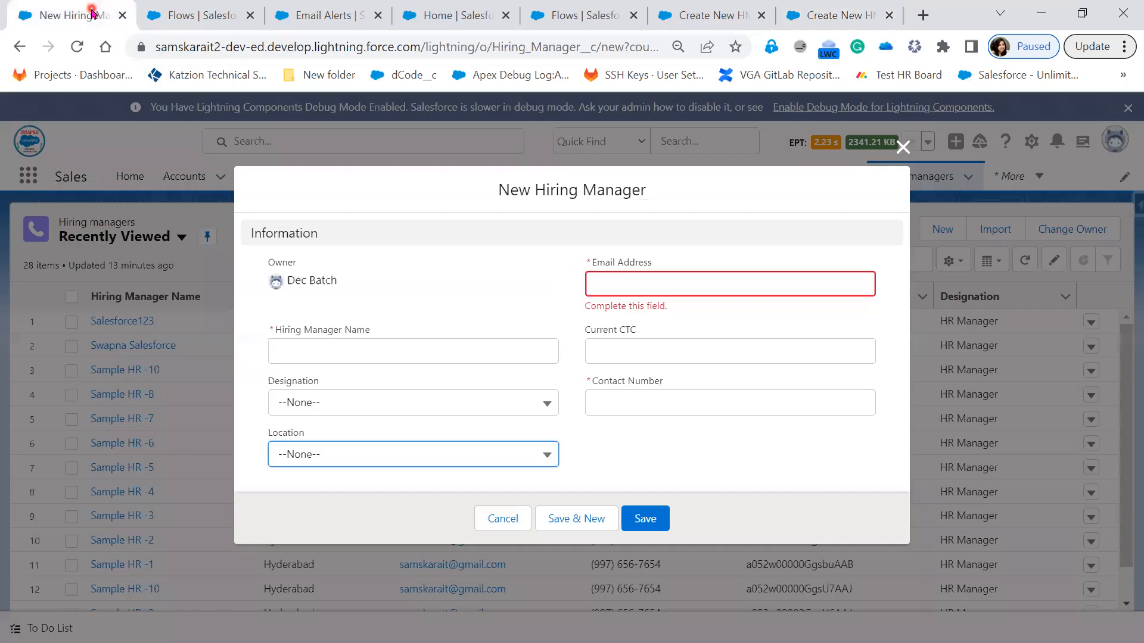
pyautogui.click(903, 148)
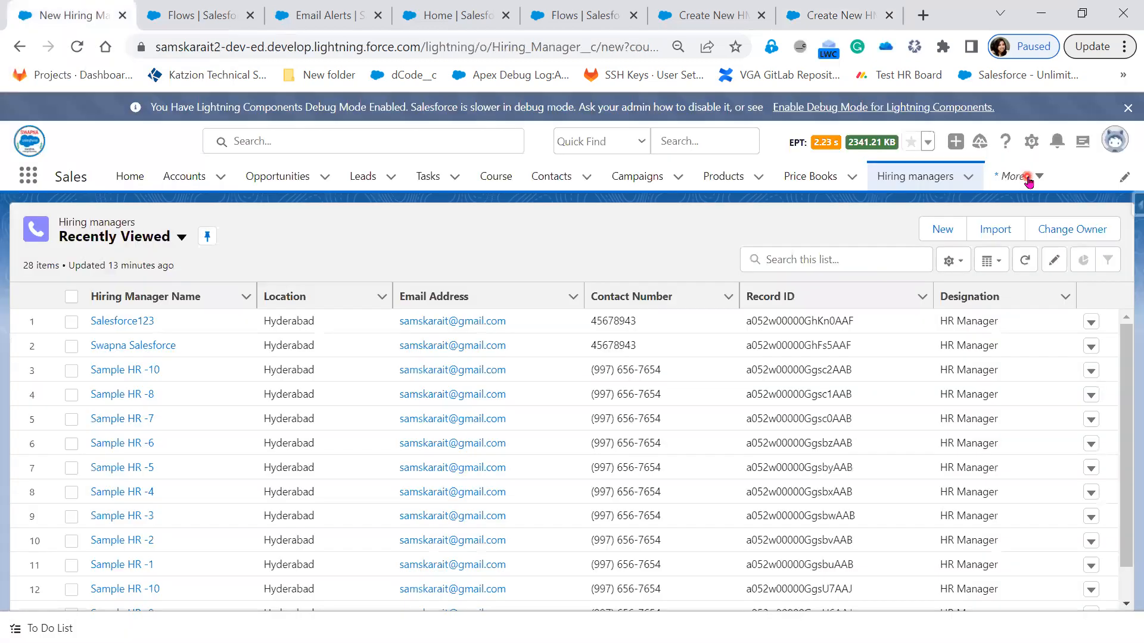
pyautogui.click(1029, 182)
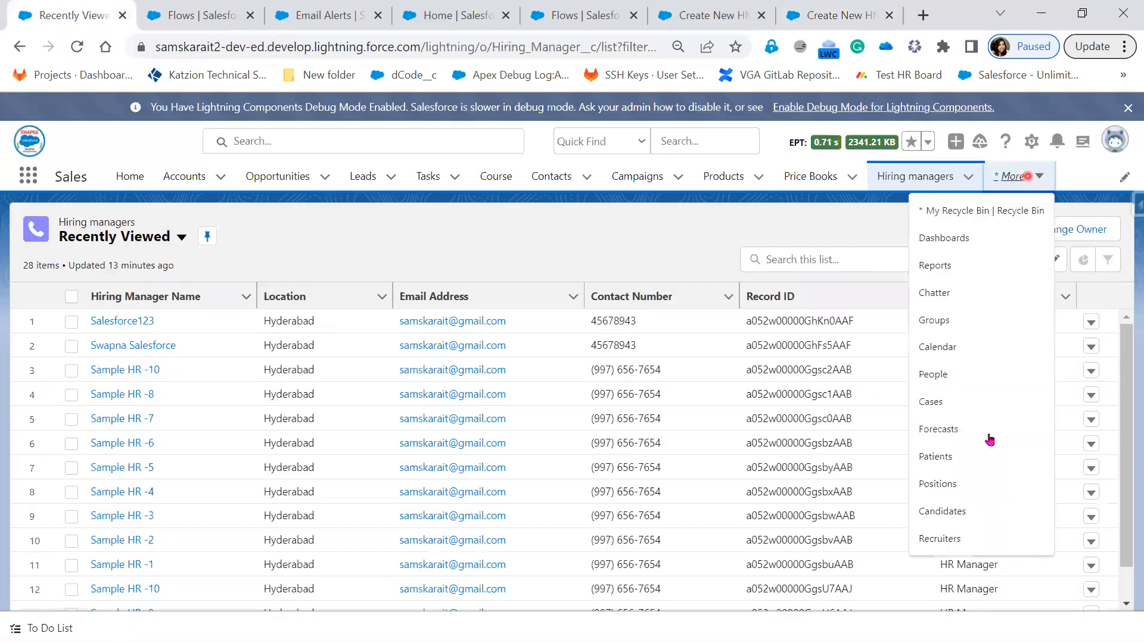
pyautogui.click(968, 542)
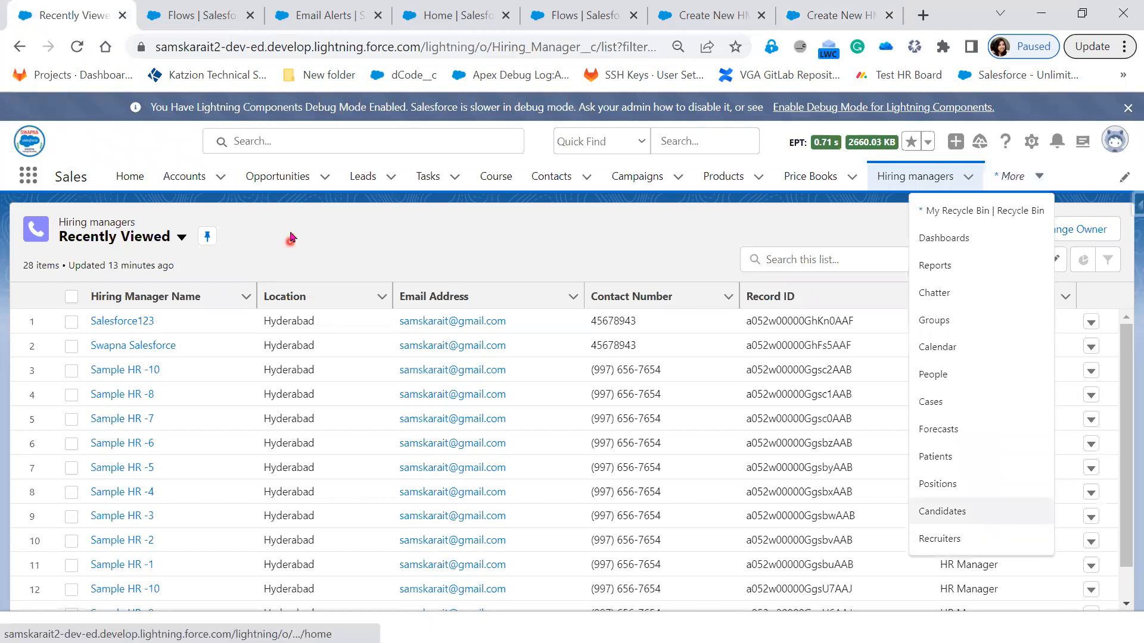
pyautogui.click(76, 48)
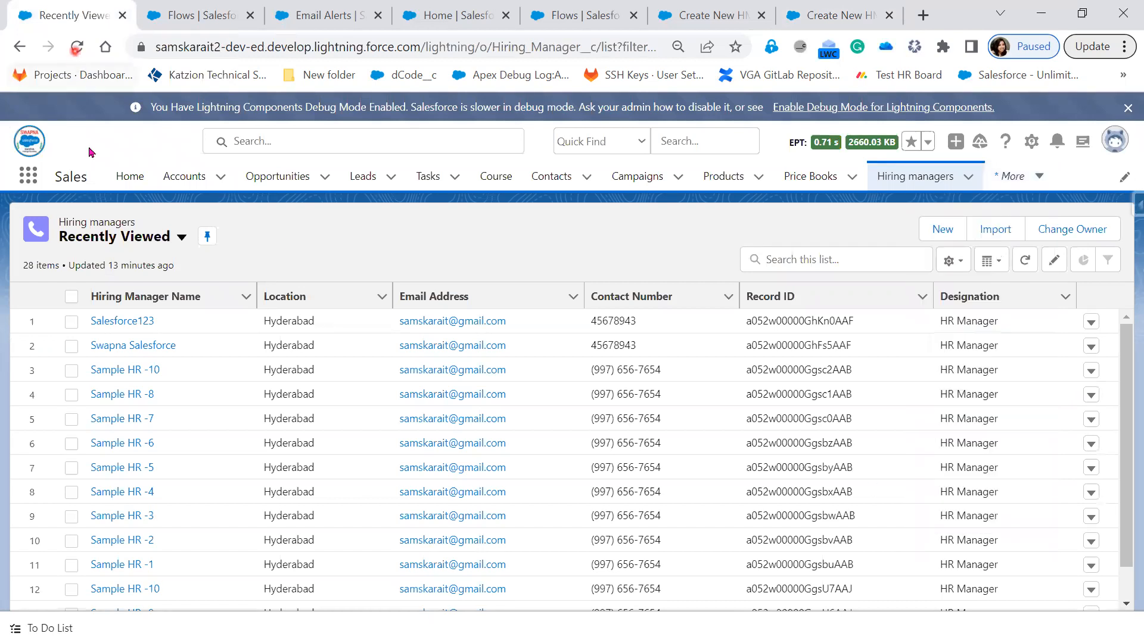
pyautogui.click(209, 327)
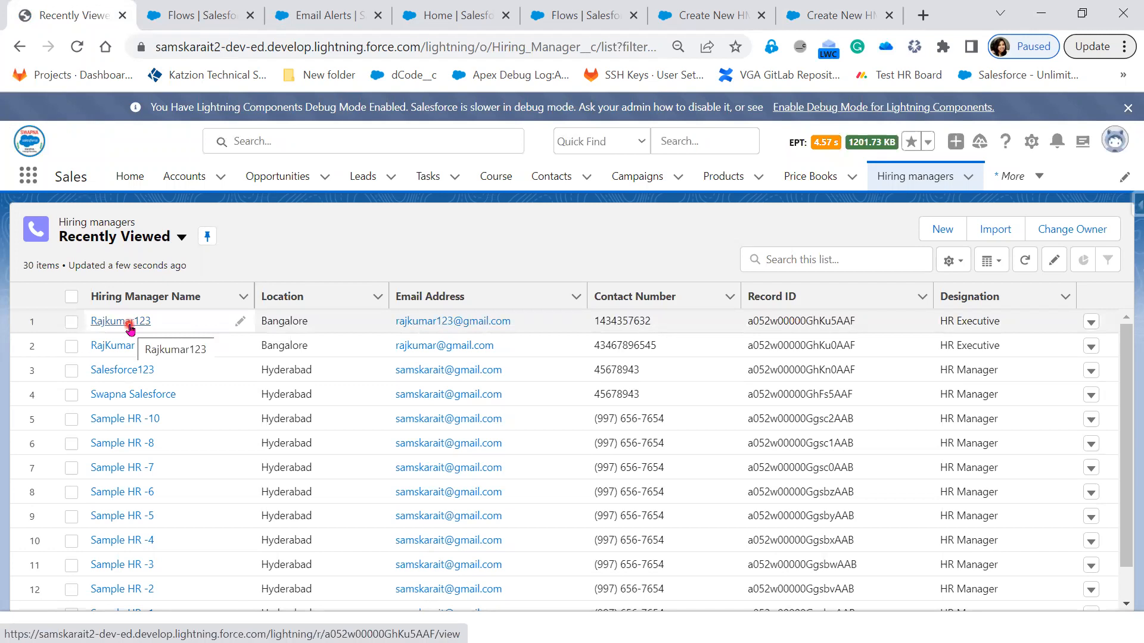
# Step: Check the blank running flow screen against the hiring managers list and close the running flow's browser tab
pyautogui.click(811, 23)
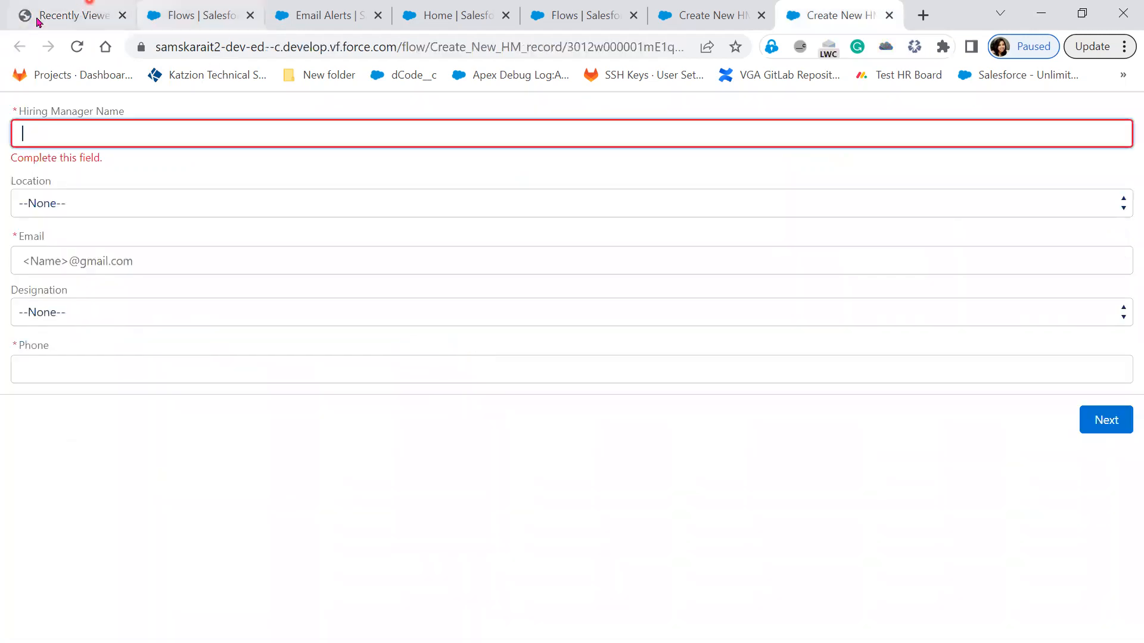
pyautogui.click(37, 21)
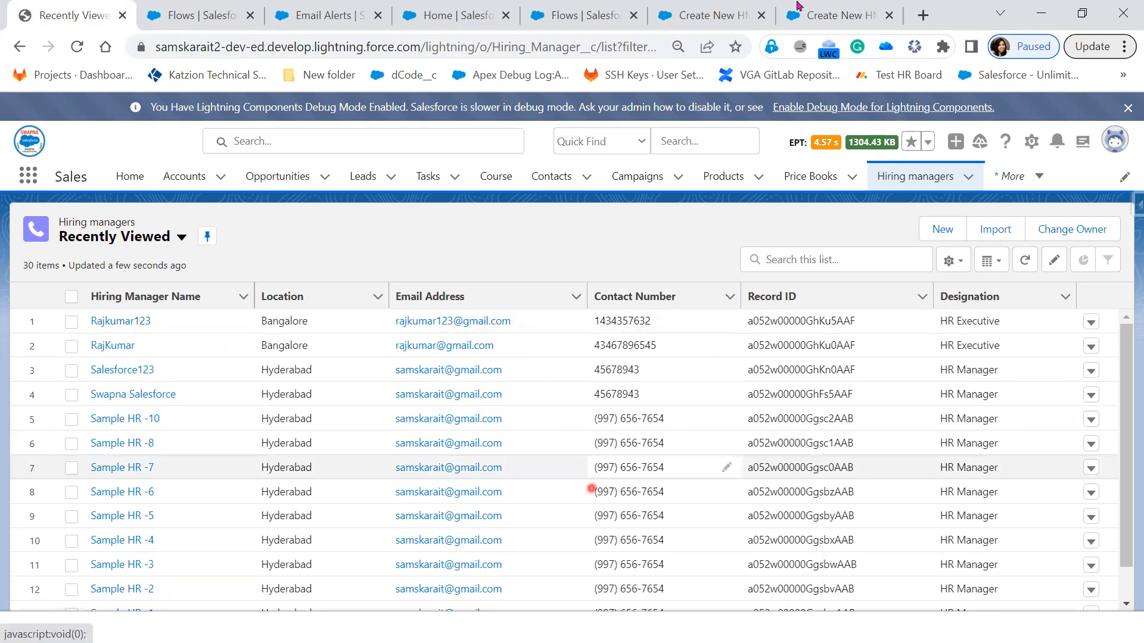
pyautogui.click(863, 25)
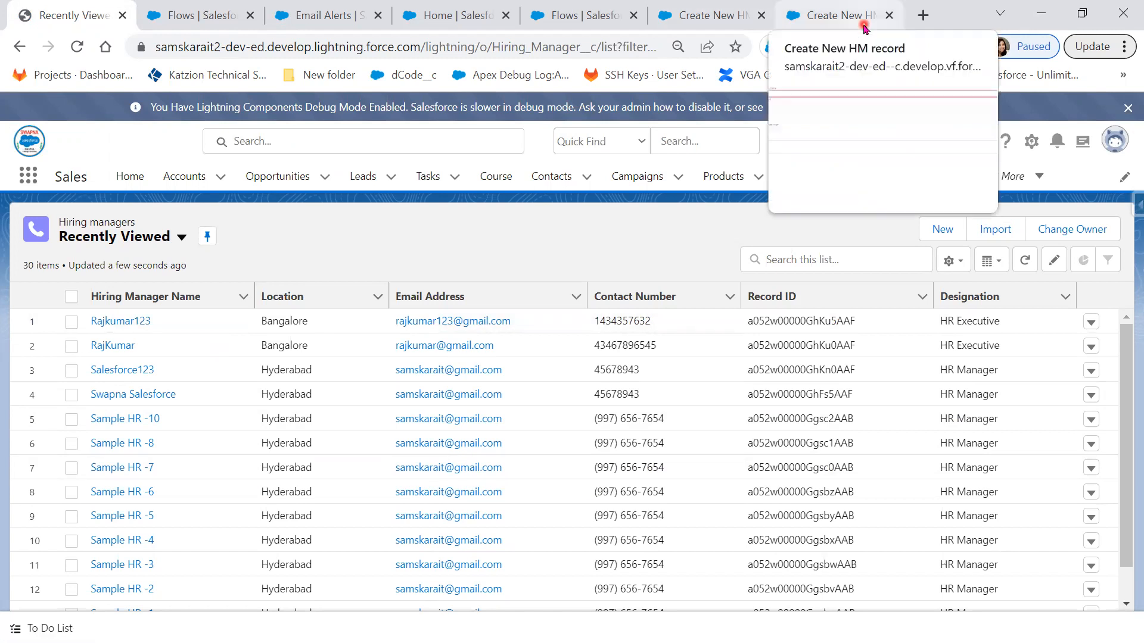
pyautogui.click(404, 422)
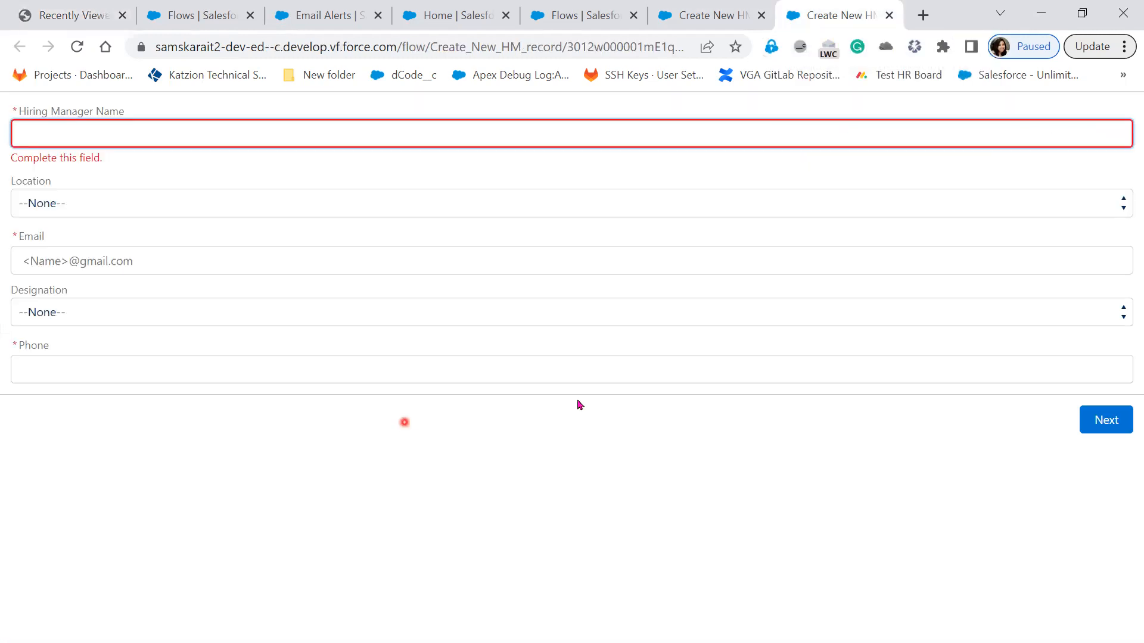
pyautogui.click(840, 9)
pyautogui.click(890, 15)
pyautogui.click(752, 404)
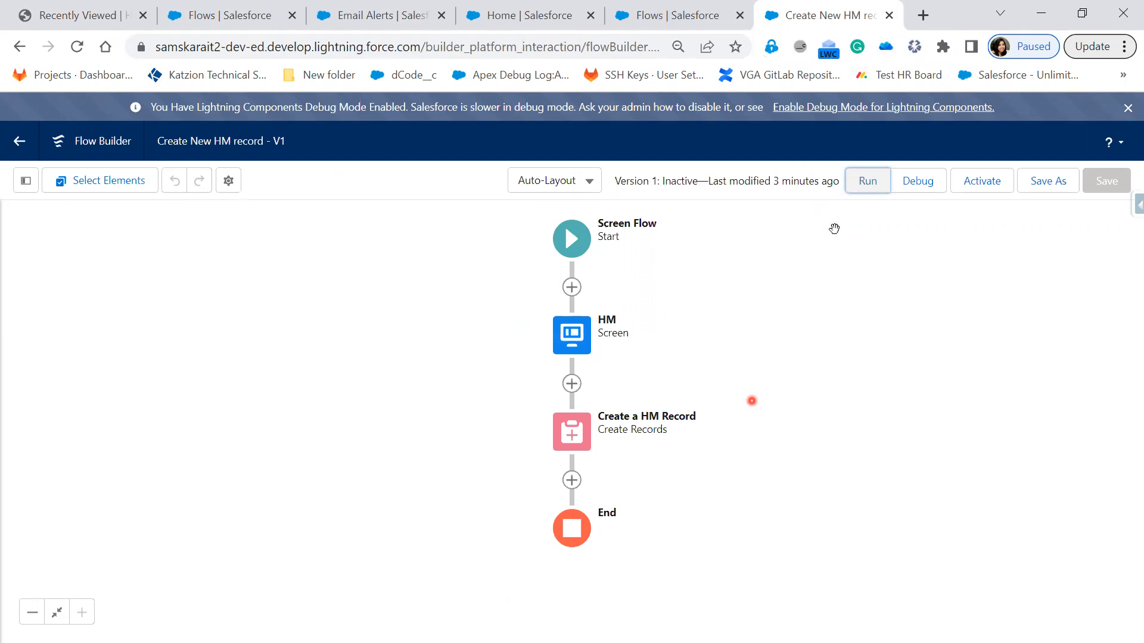
# Step: Review the newly created records in the Recently Viewed list of hiring managers
pyautogui.click(539, 207)
pyautogui.click(94, 23)
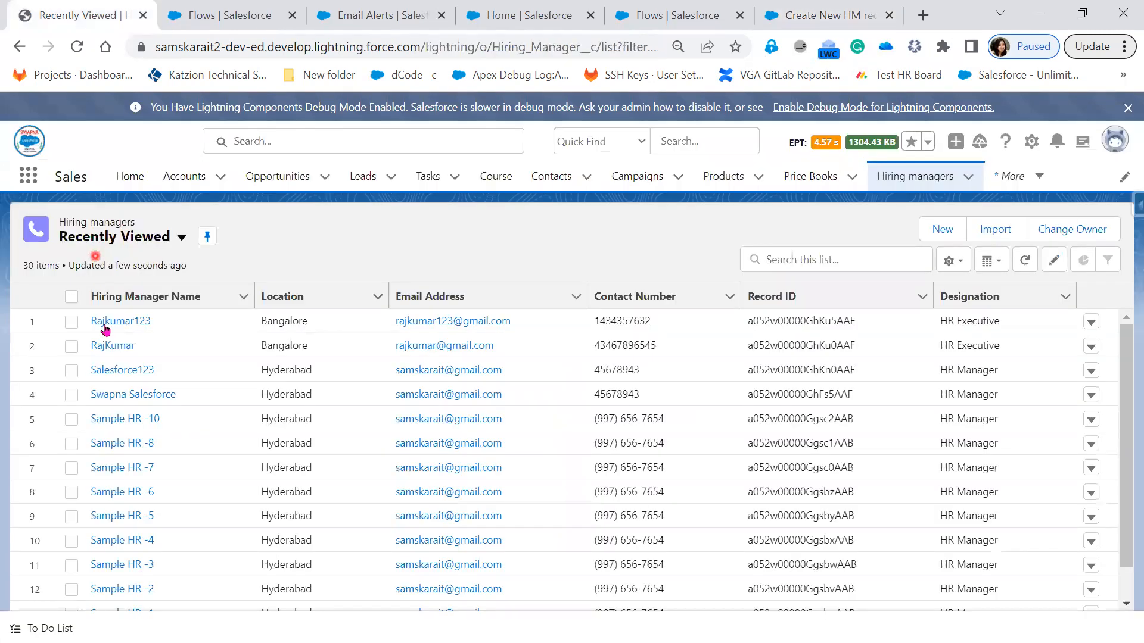
pyautogui.click(203, 339)
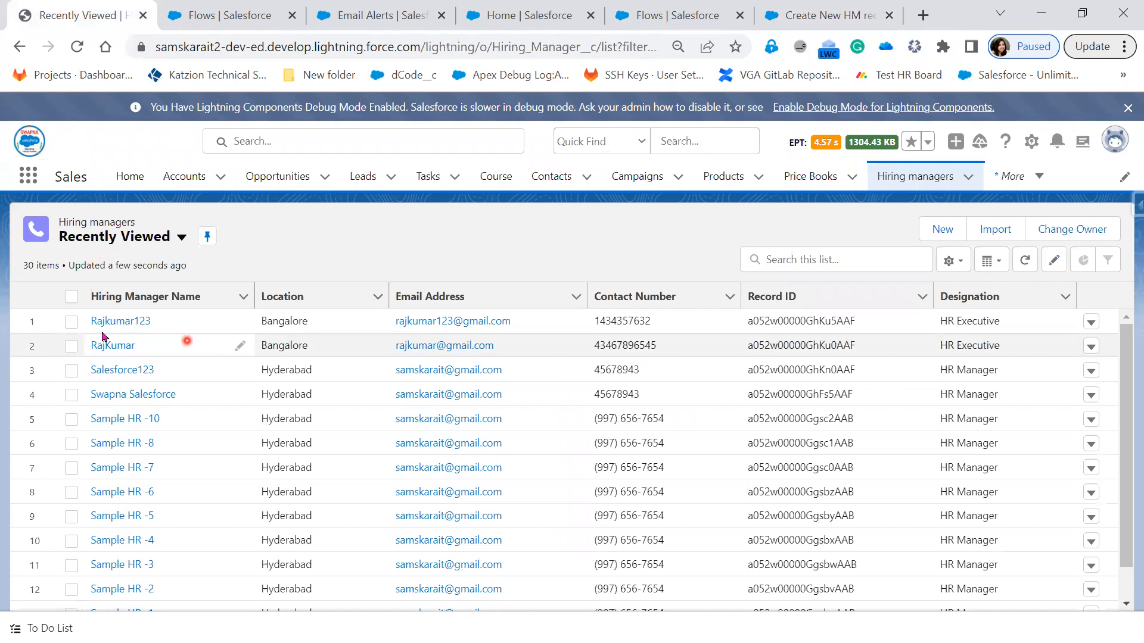
pyautogui.click(122, 322)
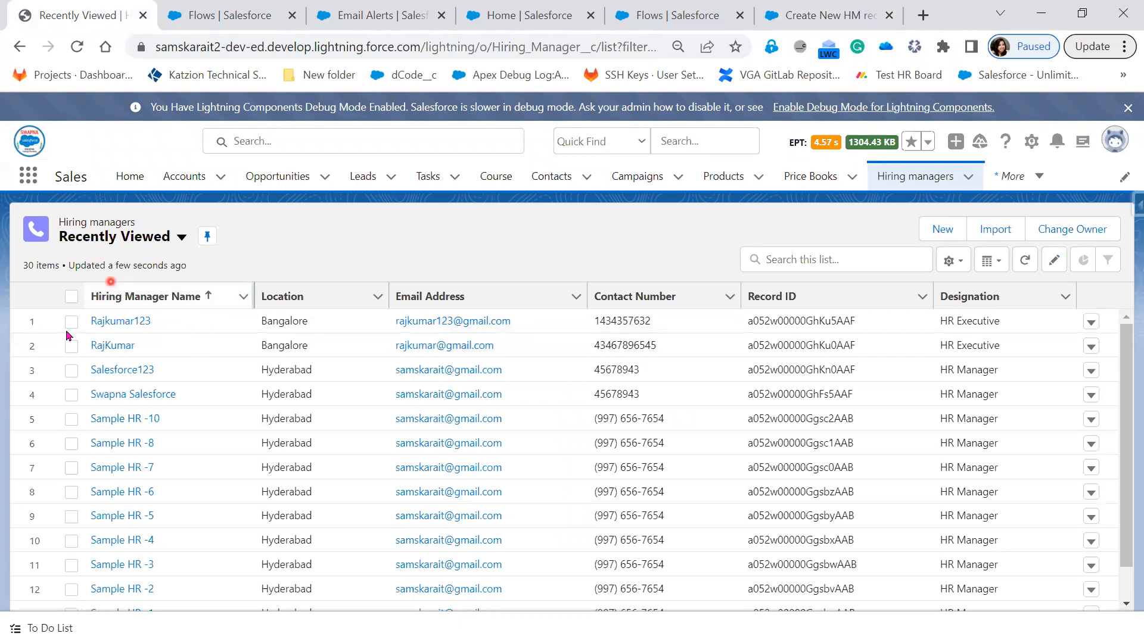
pyautogui.click(144, 307)
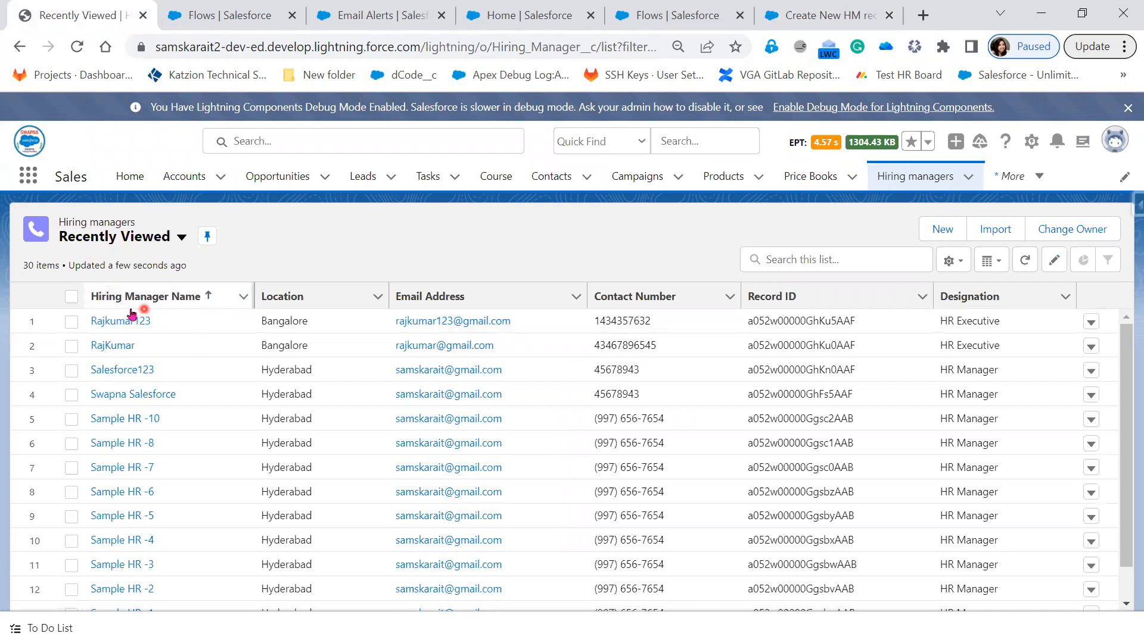
pyautogui.click(96, 312)
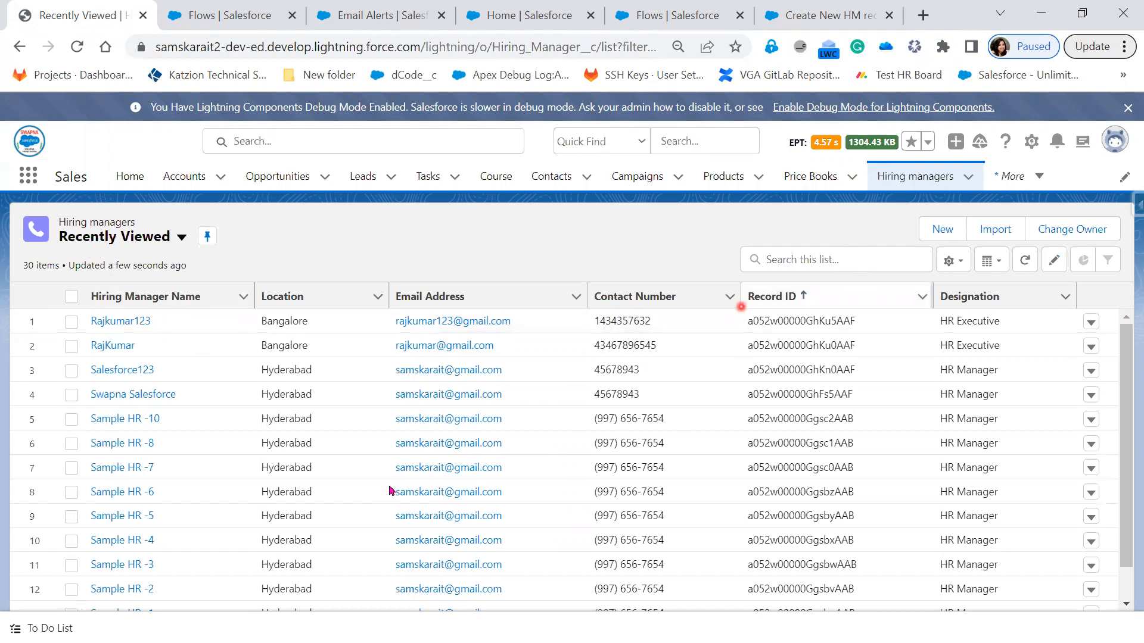
pyautogui.click(903, 322)
# Step: Find the Hiring Manager object in Object Manager and open its Buttons, Links, and Actions
pyautogui.click(225, 14)
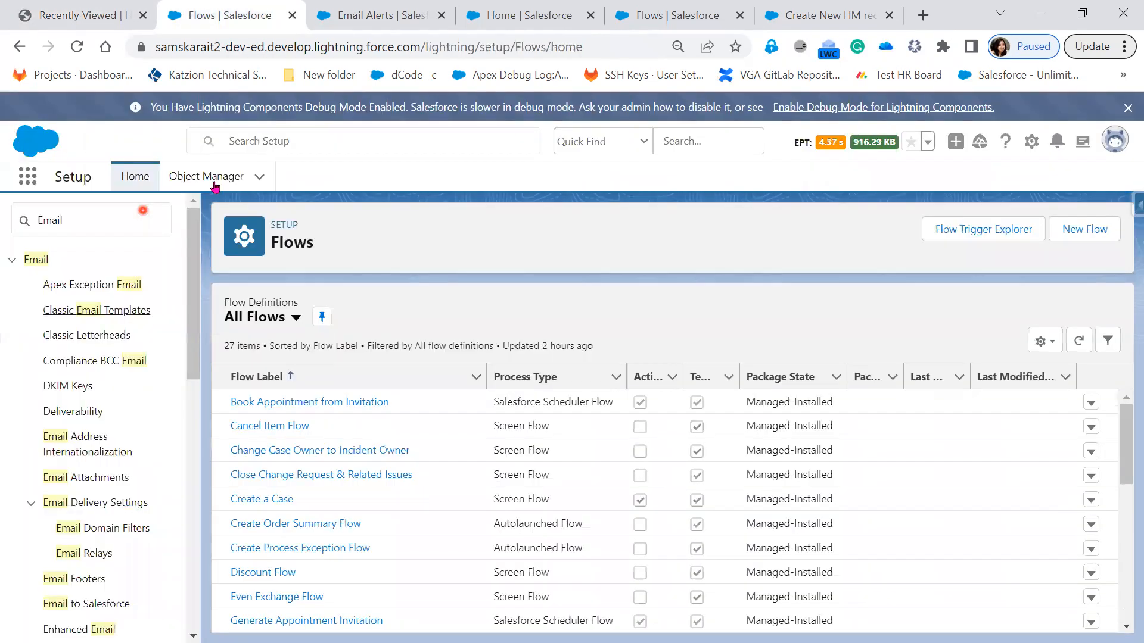
pyautogui.click(206, 177)
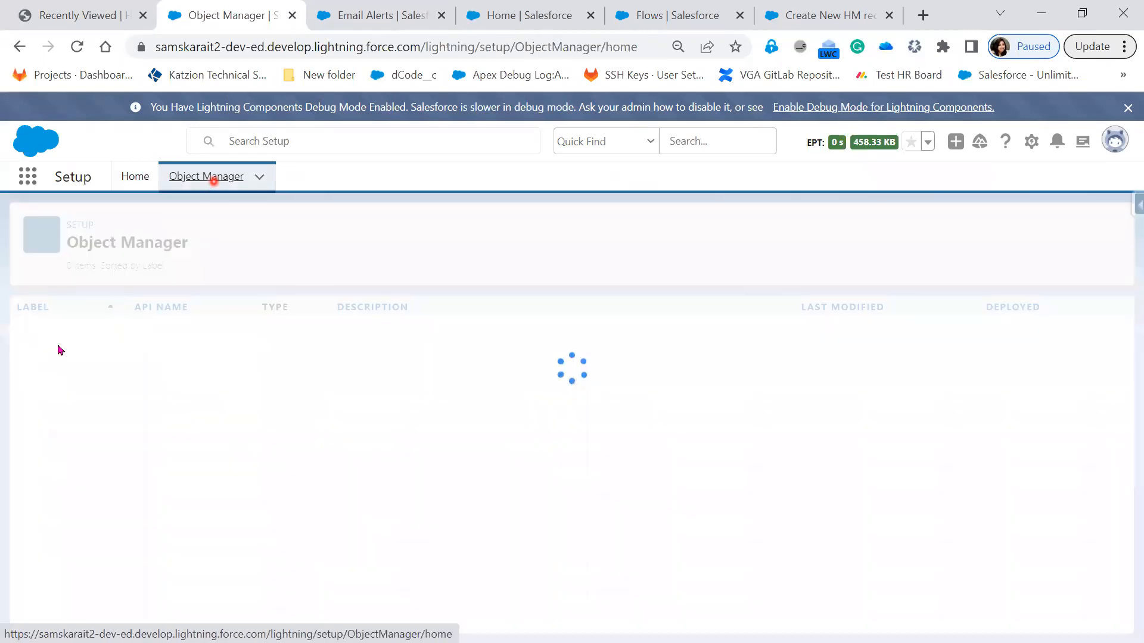
pyautogui.click(894, 224)
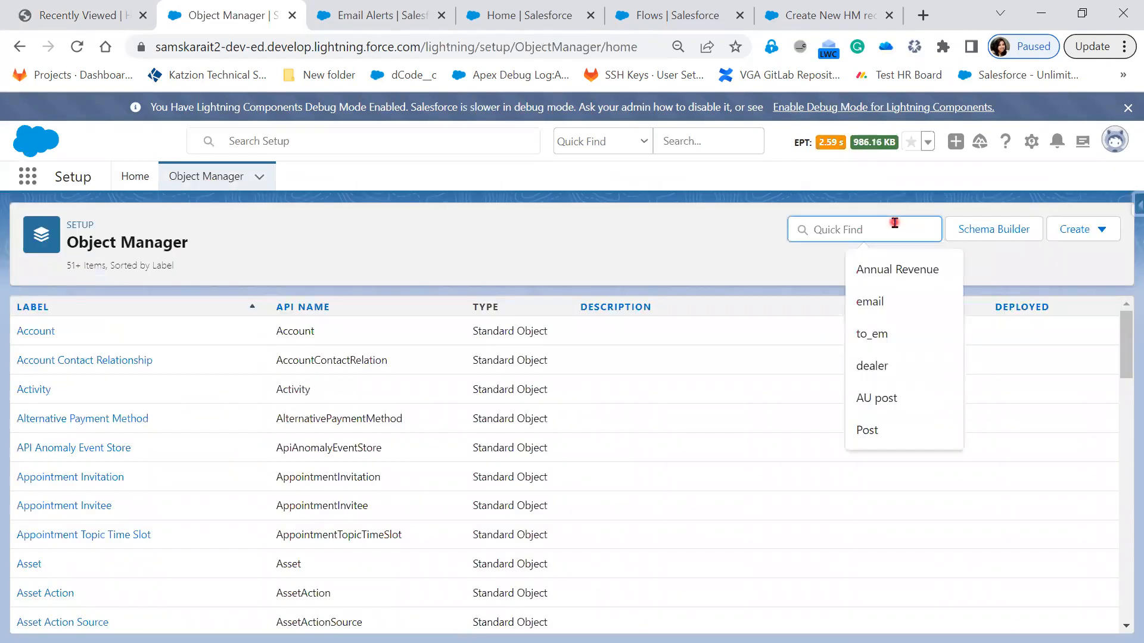
pyautogui.write('hirin')
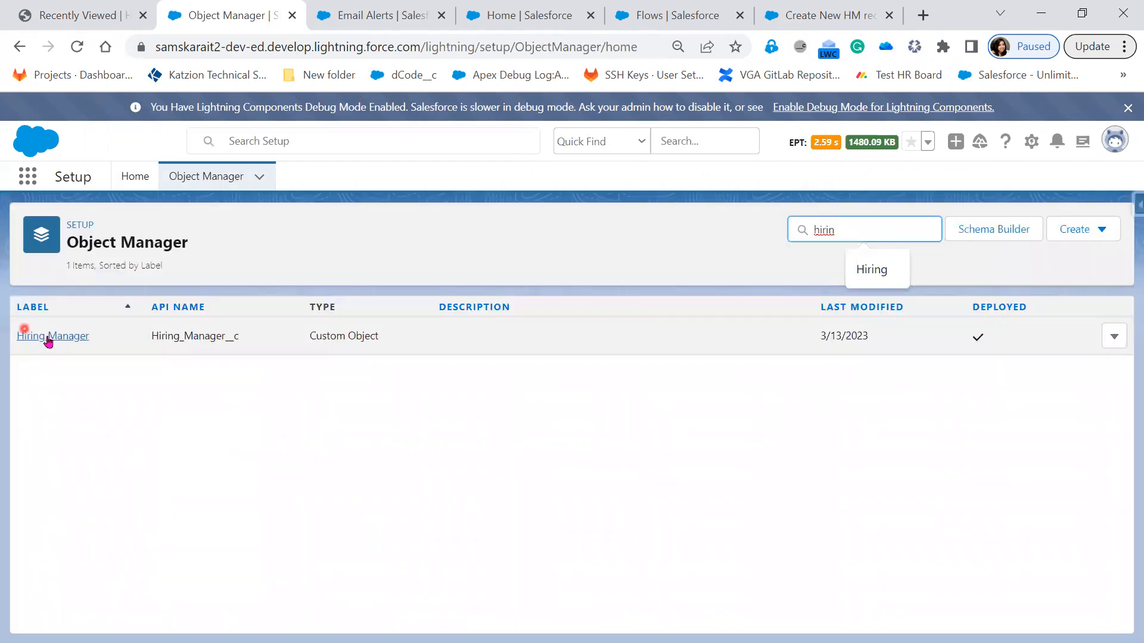
pyautogui.click(49, 338)
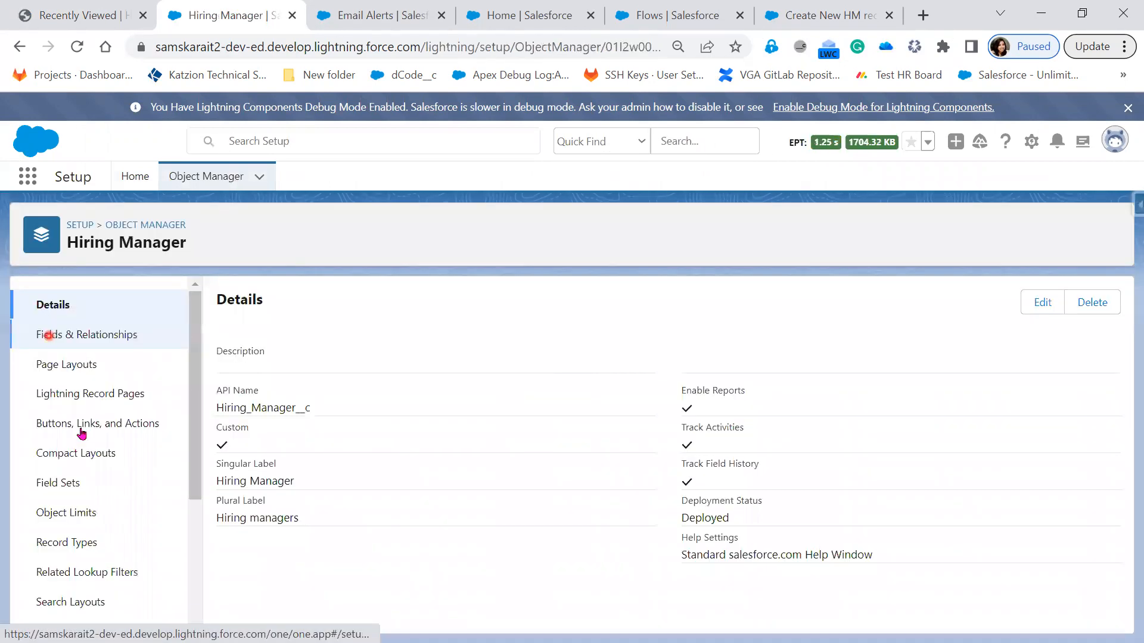
pyautogui.click(82, 431)
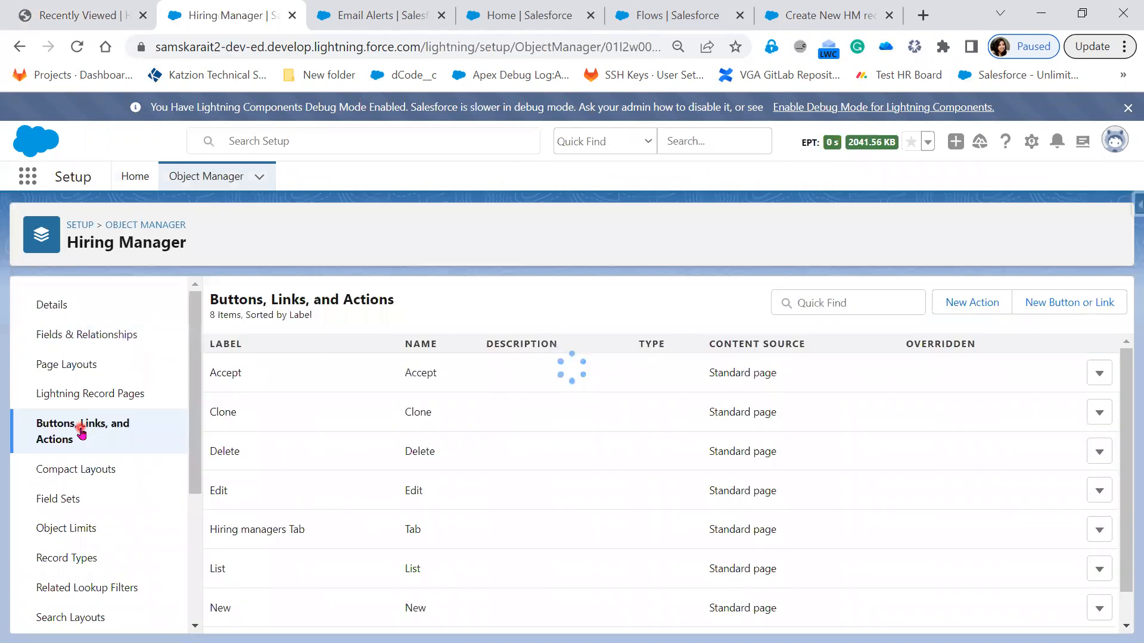
# Step: Return to the Hiring Manager object's Buttons, Links, and Actions and start a new action
pyautogui.click(843, 14)
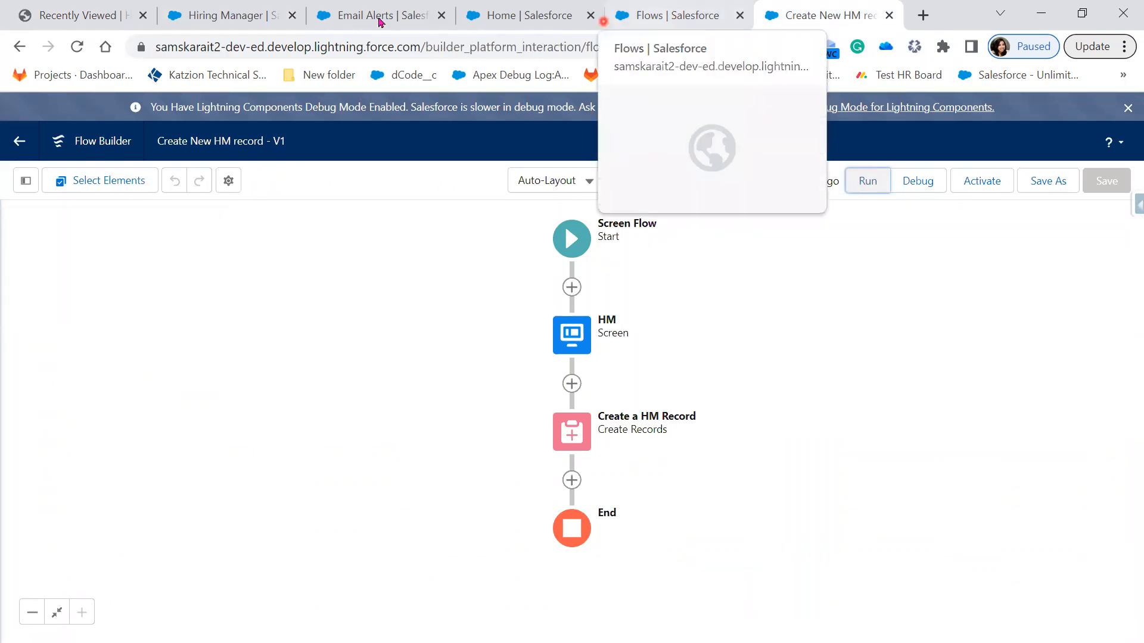
pyautogui.click(549, 8)
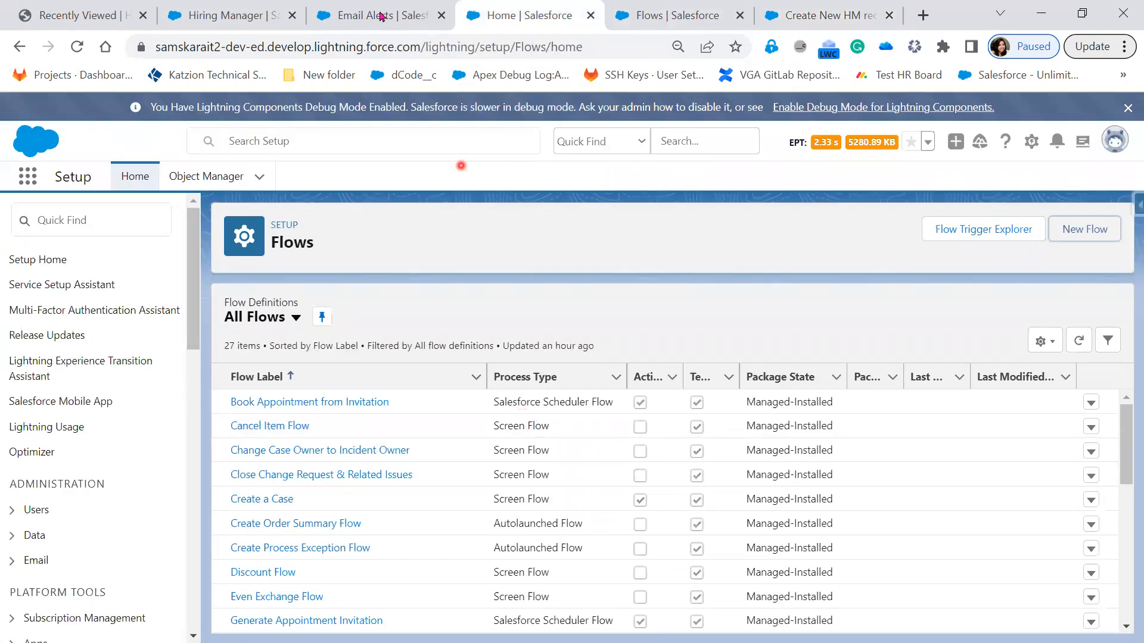
pyautogui.click(251, 18)
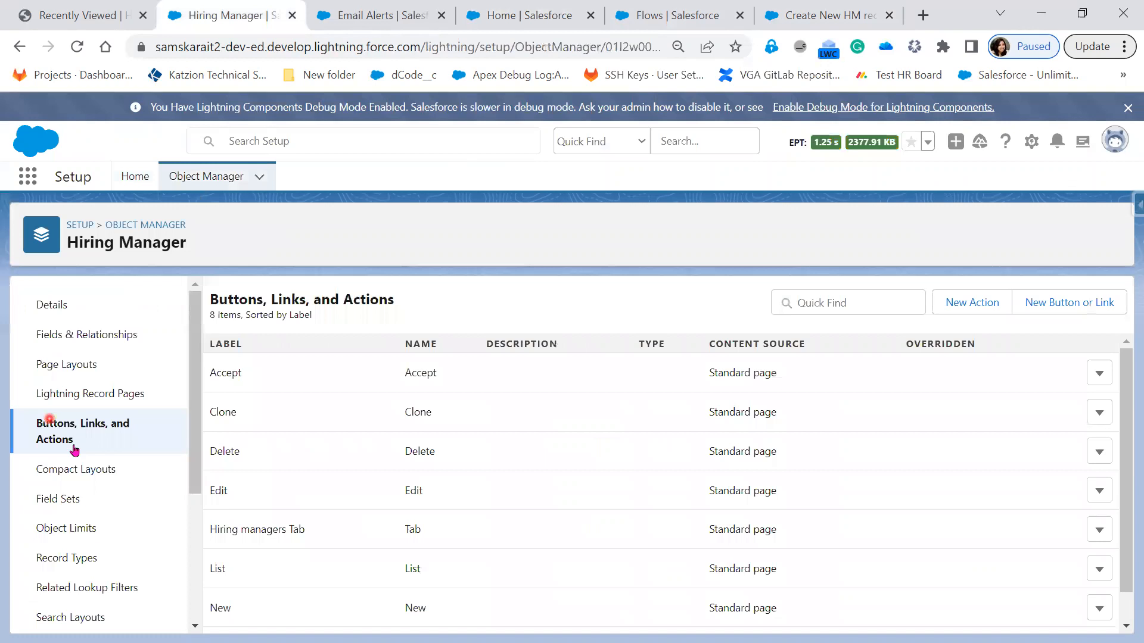
pyautogui.click(991, 305)
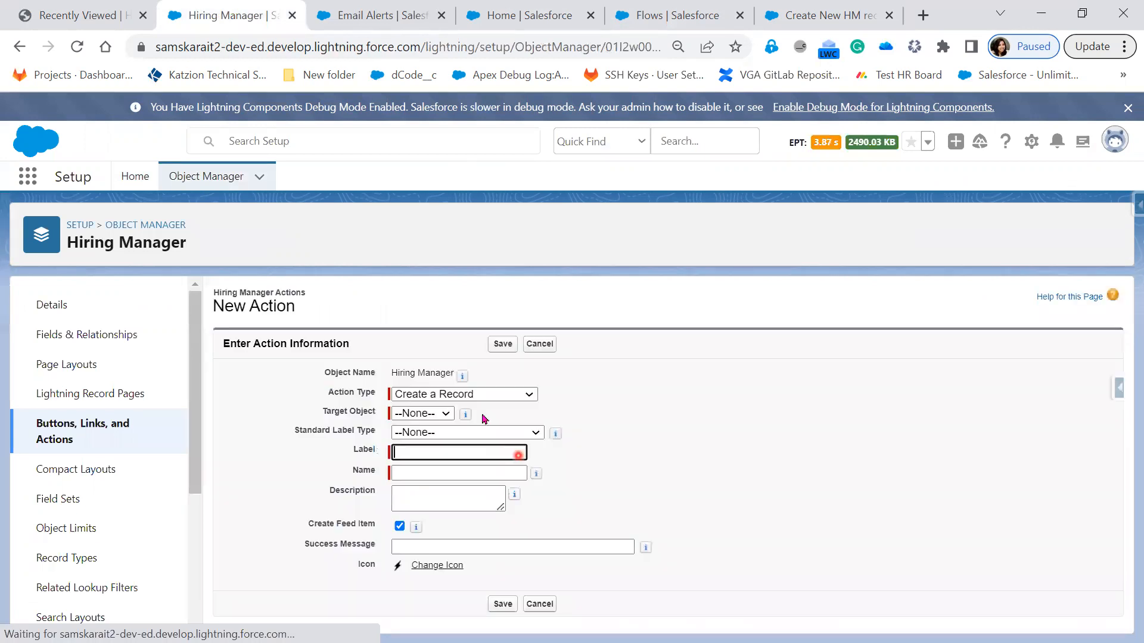
# Step: Try to set the action type to Flow and find the Create New HM record flow among the available flows
pyautogui.click(485, 398)
pyautogui.click(486, 398)
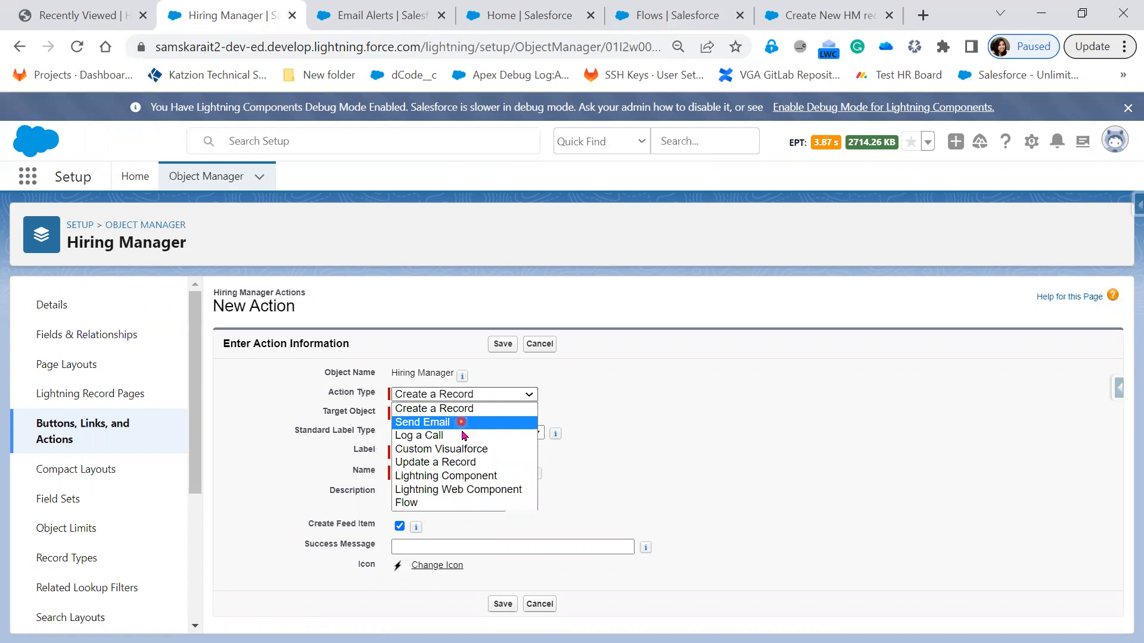
pyautogui.click(457, 502)
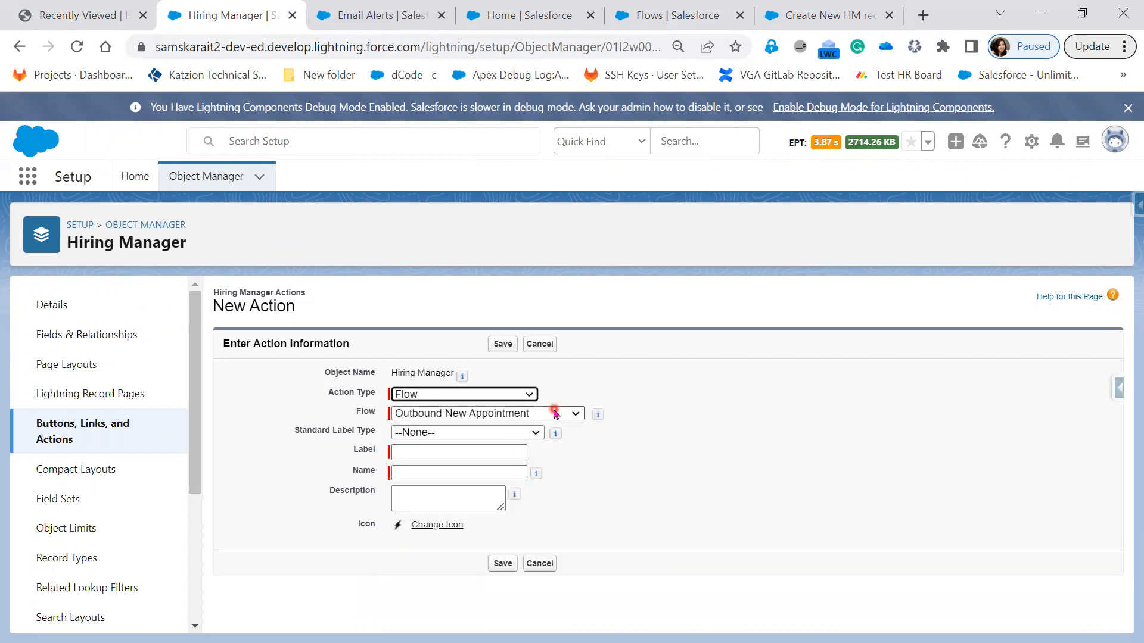
pyautogui.click(554, 414)
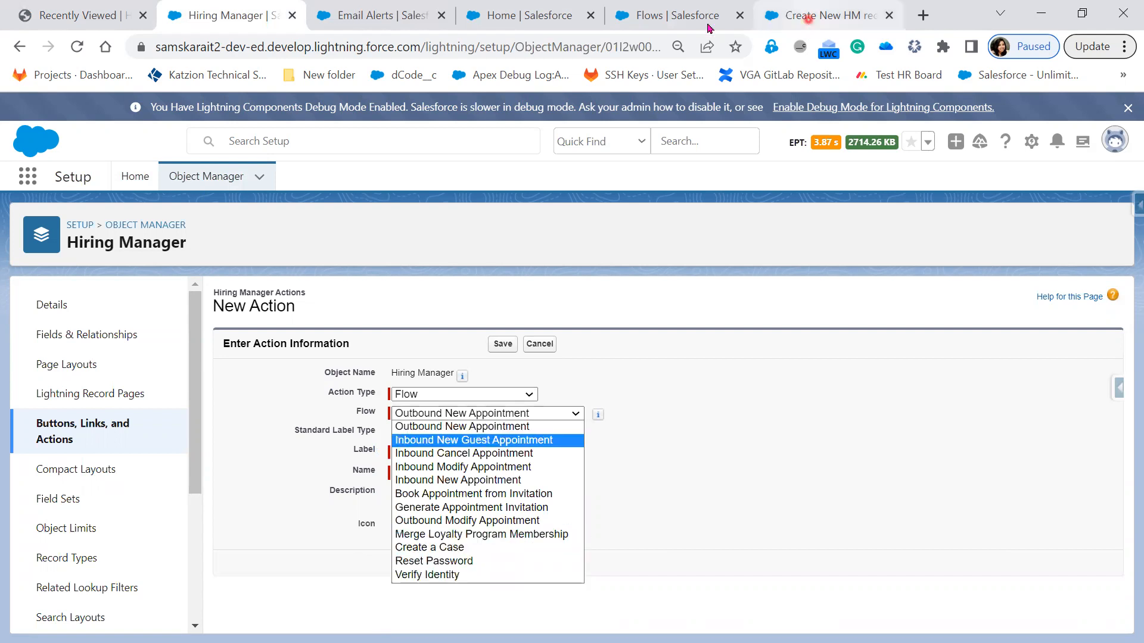
# Step: Activate version 1 of the Create New HM record flow in Flow Builder
pyautogui.click(677, 16)
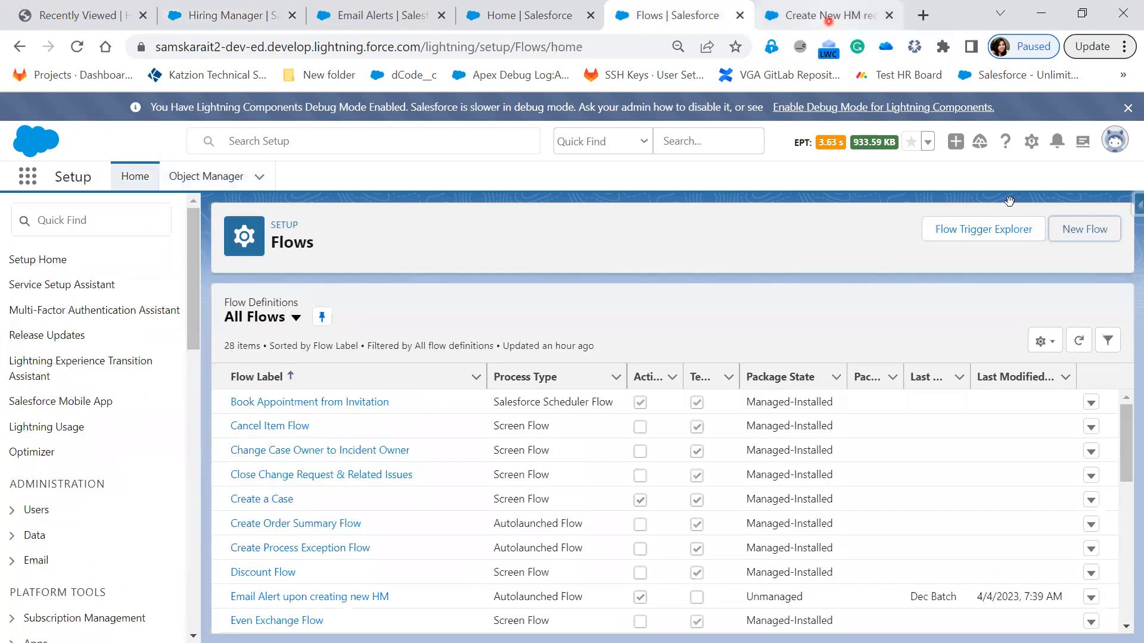
pyautogui.click(828, 21)
pyautogui.click(996, 189)
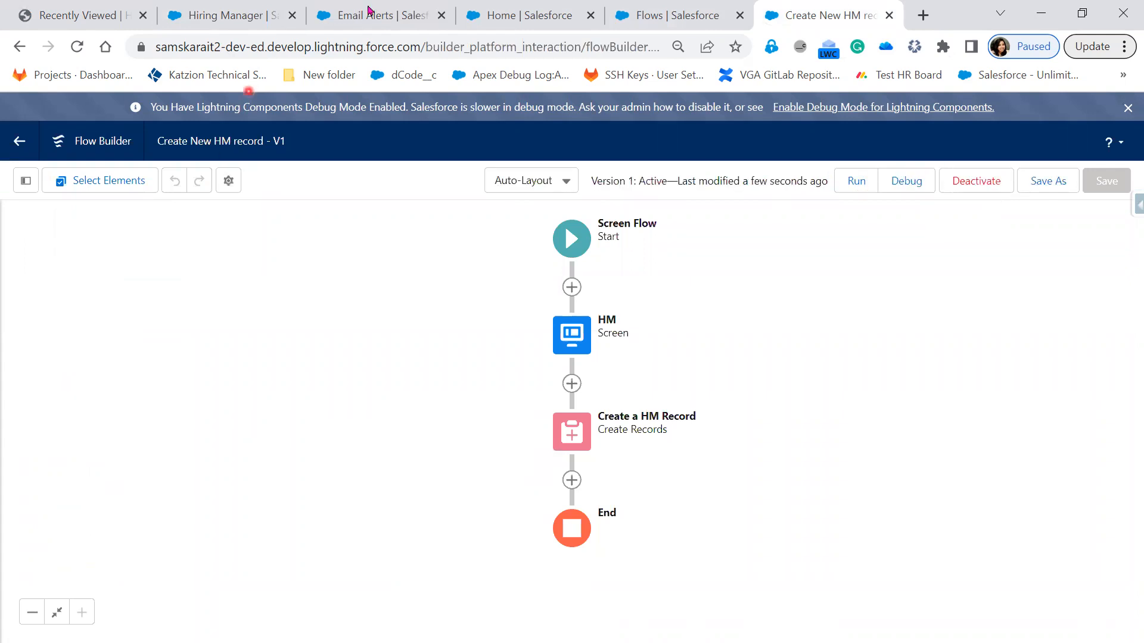
# Step: Return to the Hiring Manager New Action form and reload it to refresh the available flows
pyautogui.click(234, 15)
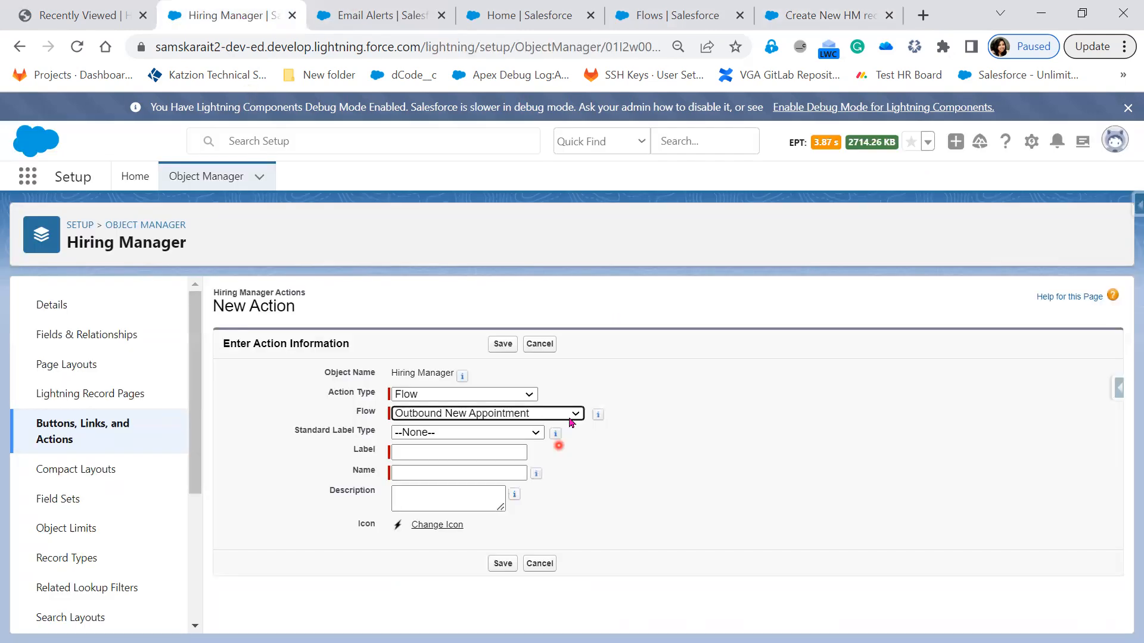
pyautogui.click(573, 419)
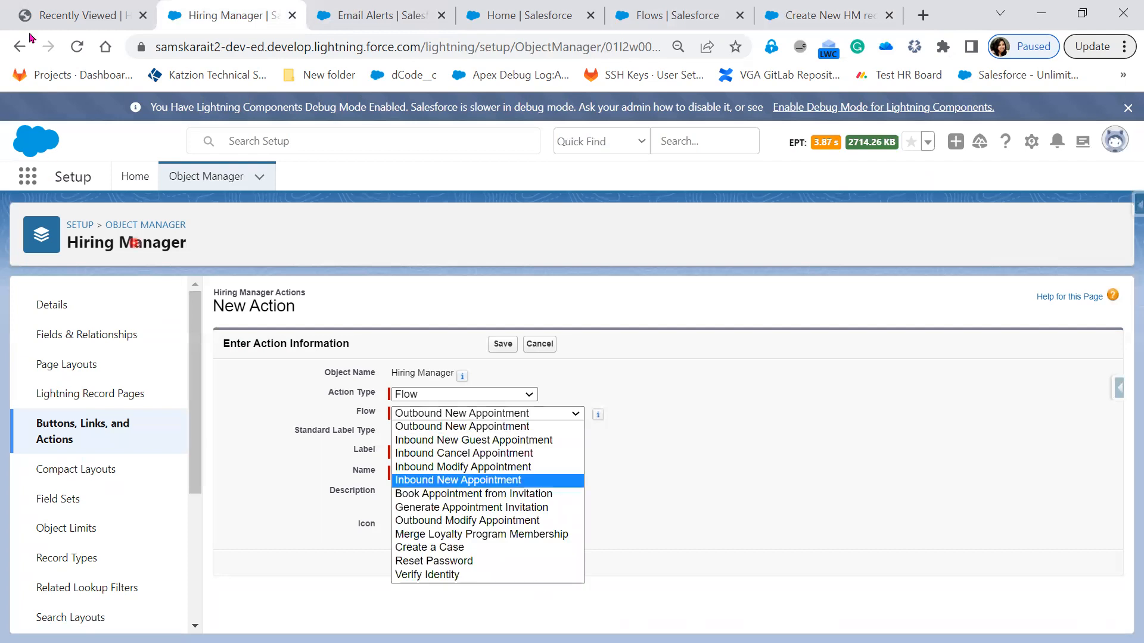
pyautogui.click(70, 51)
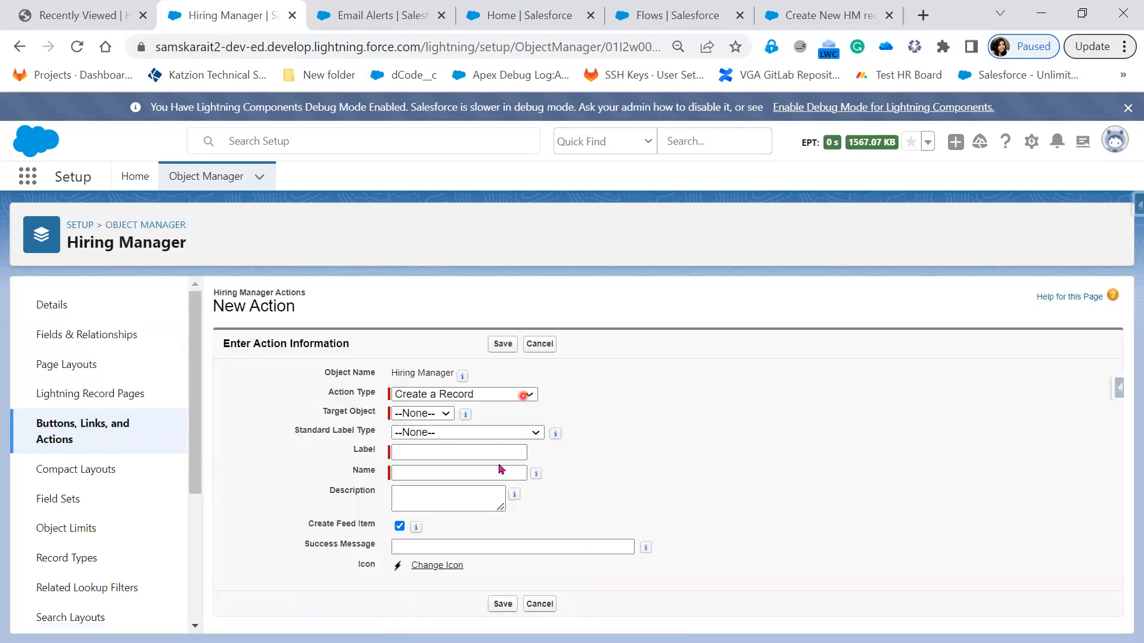
# Step: Set the action type to Flow and select Create New HM record as its flow
pyautogui.click(496, 398)
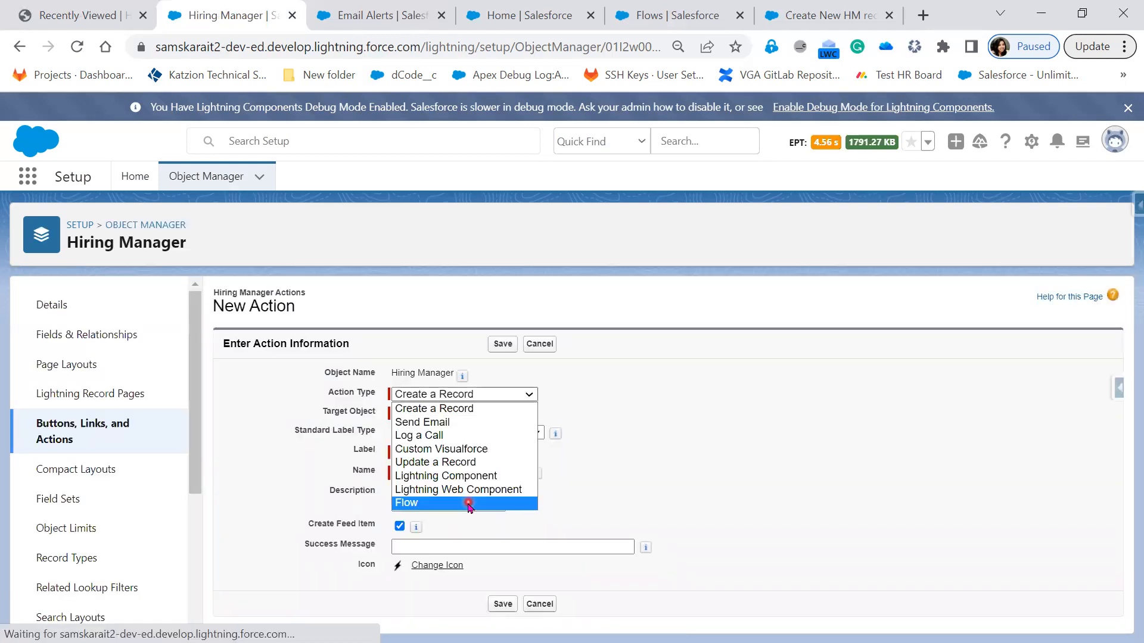
pyautogui.click(468, 503)
pyautogui.click(479, 415)
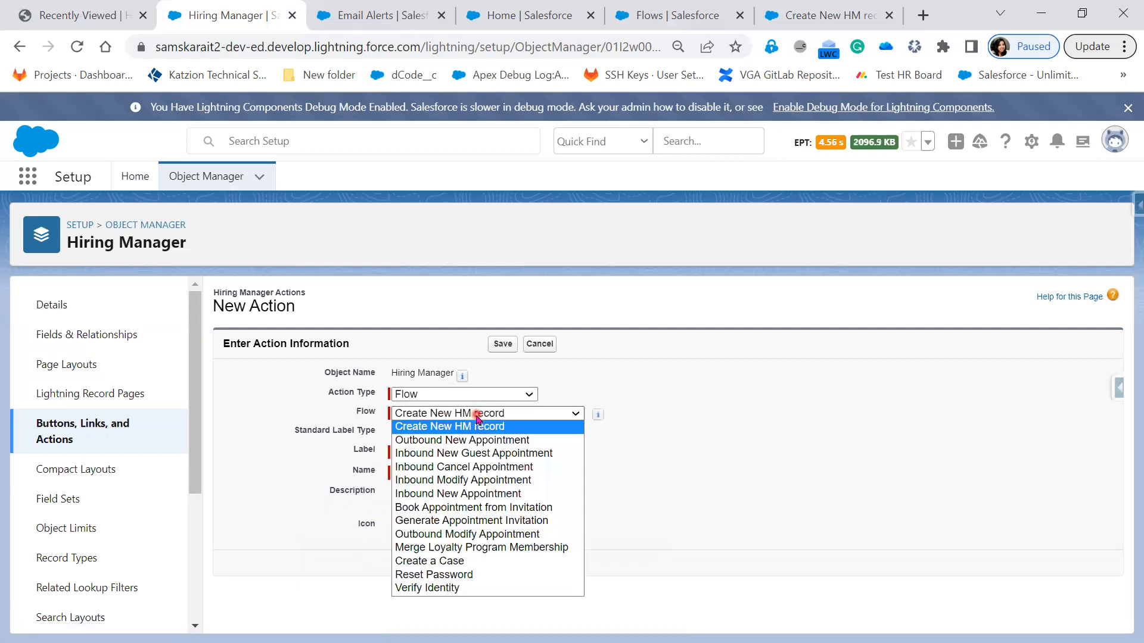
pyautogui.click(518, 428)
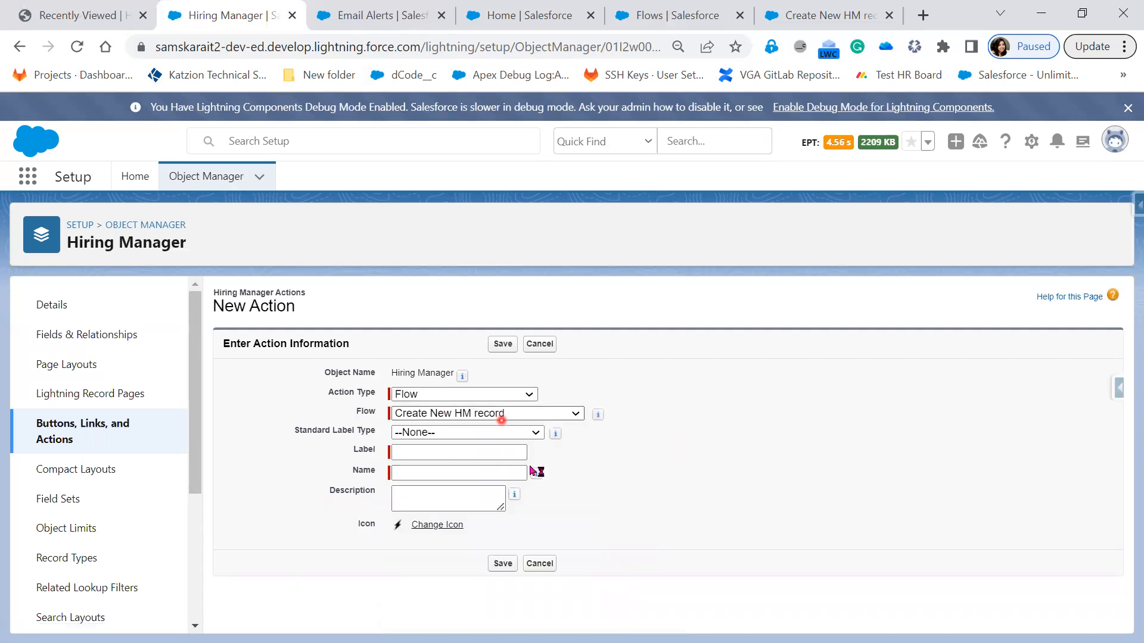
# Step: Label the new Hiring Manager action Create New Record, give it the name Create_New_Record, and save it
pyautogui.click(490, 439)
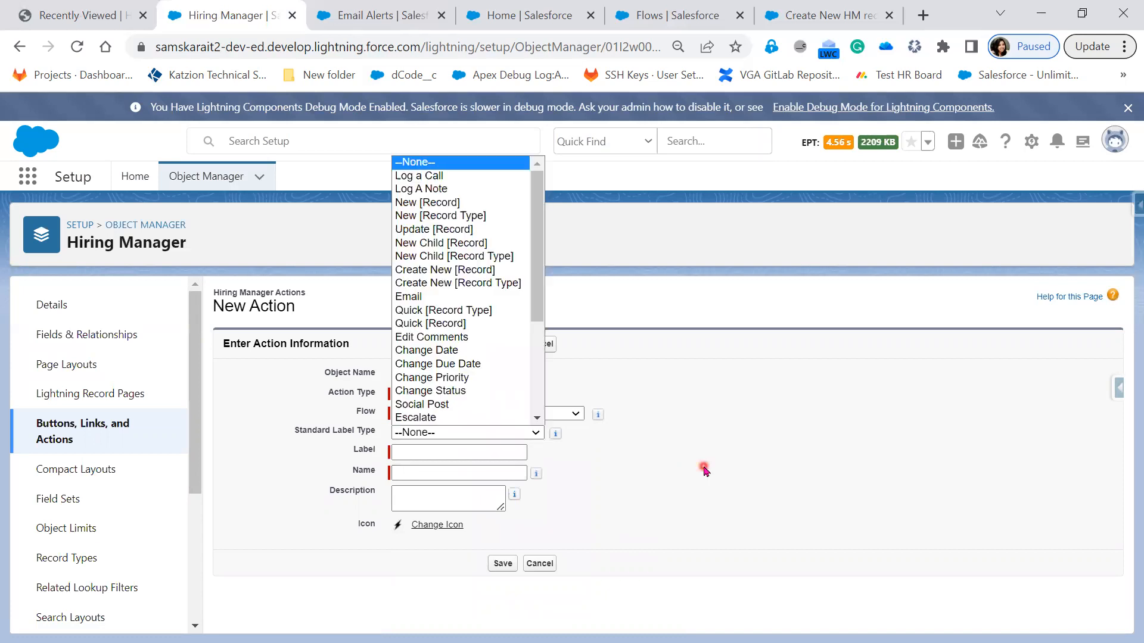
pyautogui.click(490, 455)
pyautogui.click(490, 455)
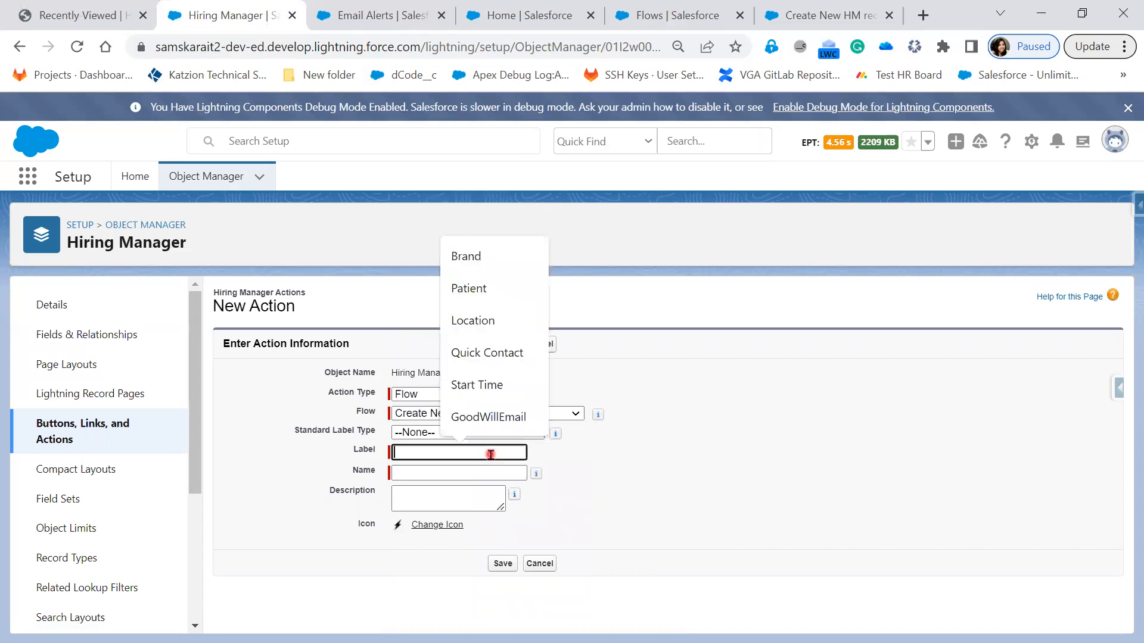
pyautogui.write('Create')
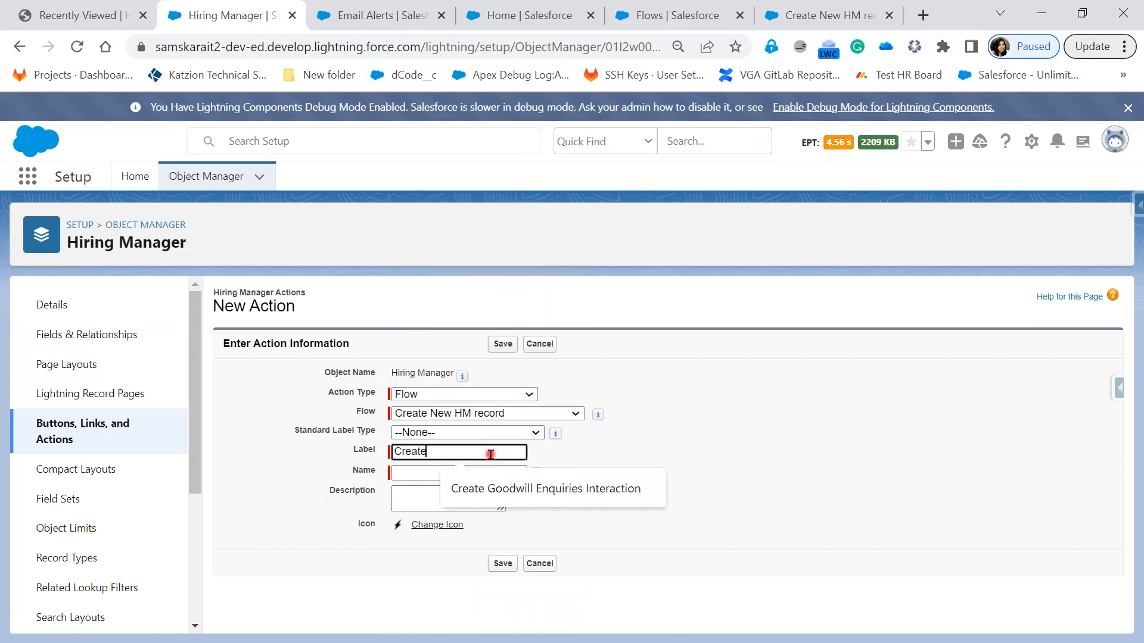
pyautogui.write(' New Reco')
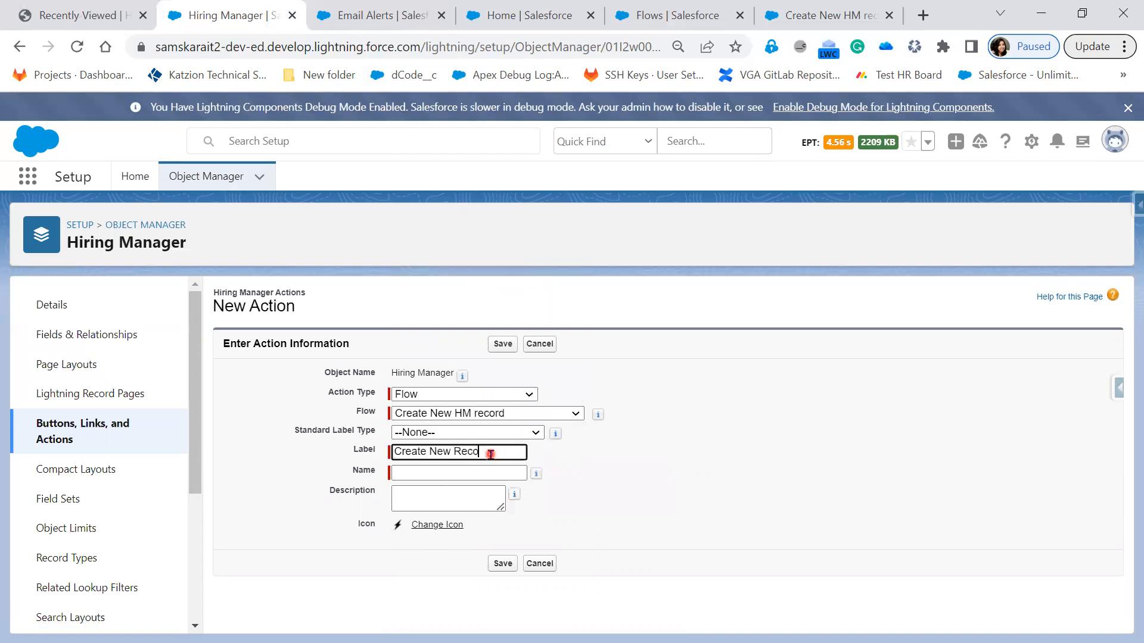
pyautogui.write('rd')
pyautogui.press('Tab')
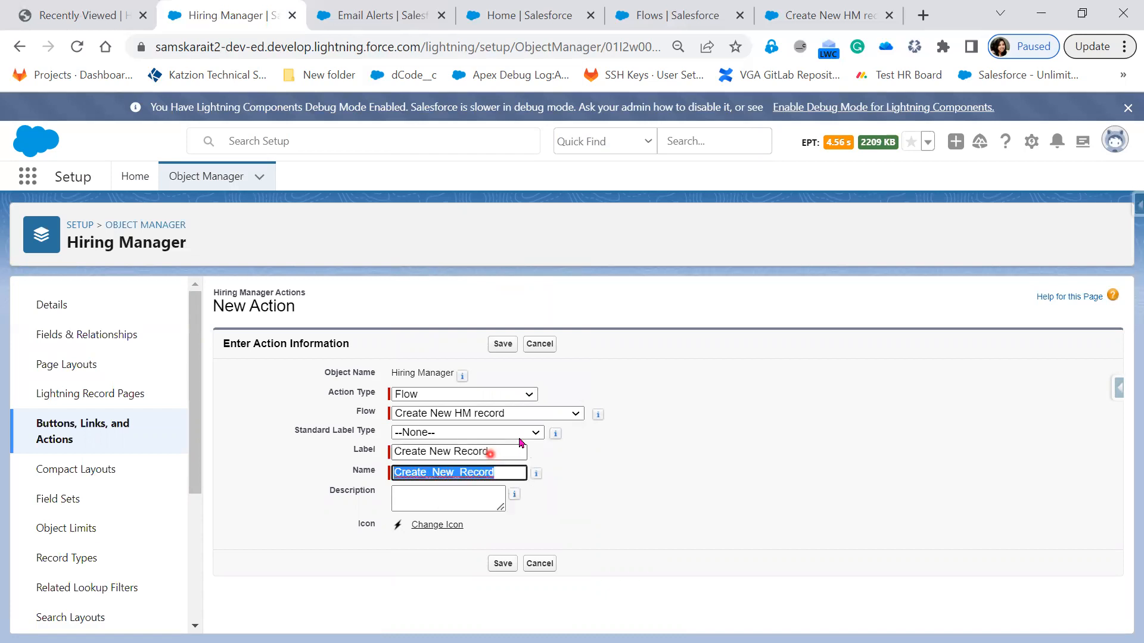
pyautogui.click(498, 343)
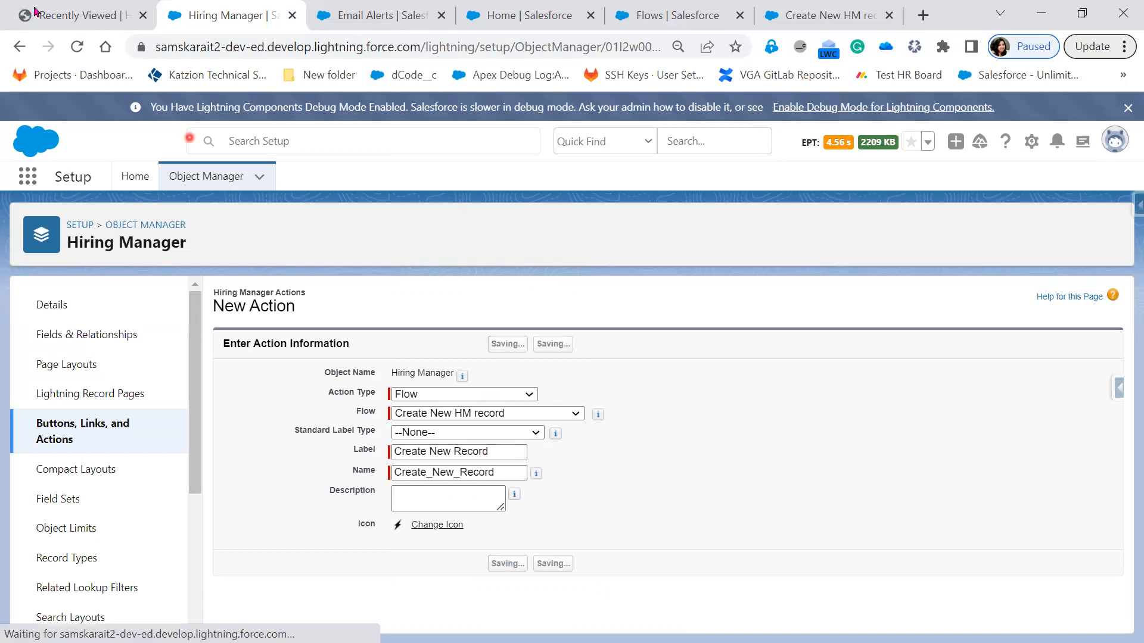
# Step: Compare the saved Create New Record action's details with the Hiring Managers recently viewed list
pyautogui.click(78, 27)
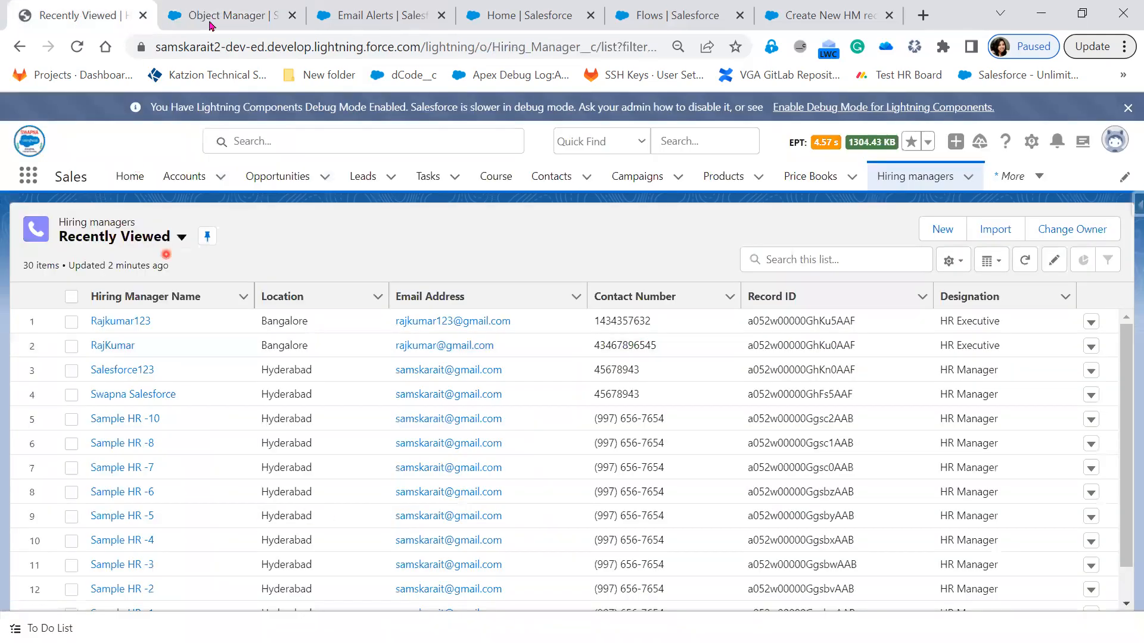
pyautogui.click(244, 17)
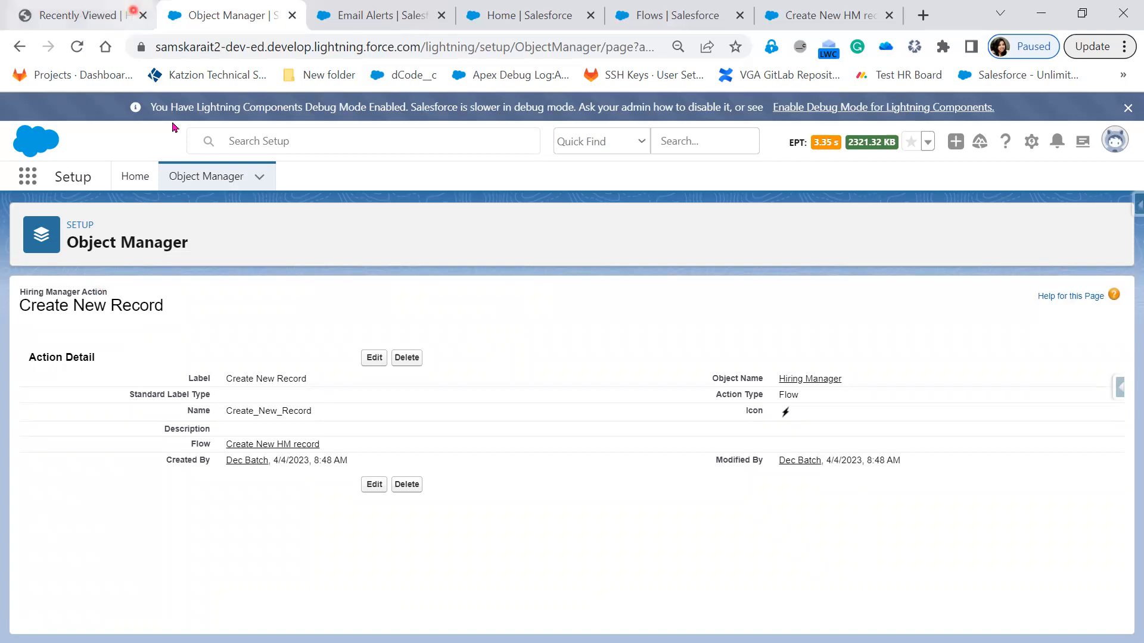
pyautogui.click(132, 10)
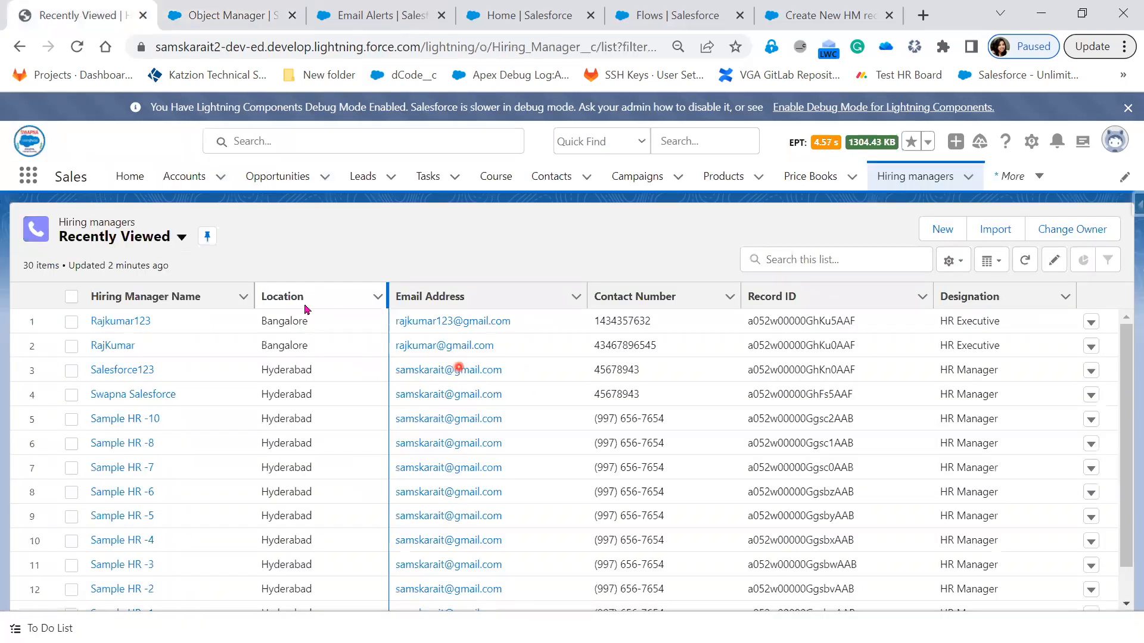
pyautogui.click(224, 12)
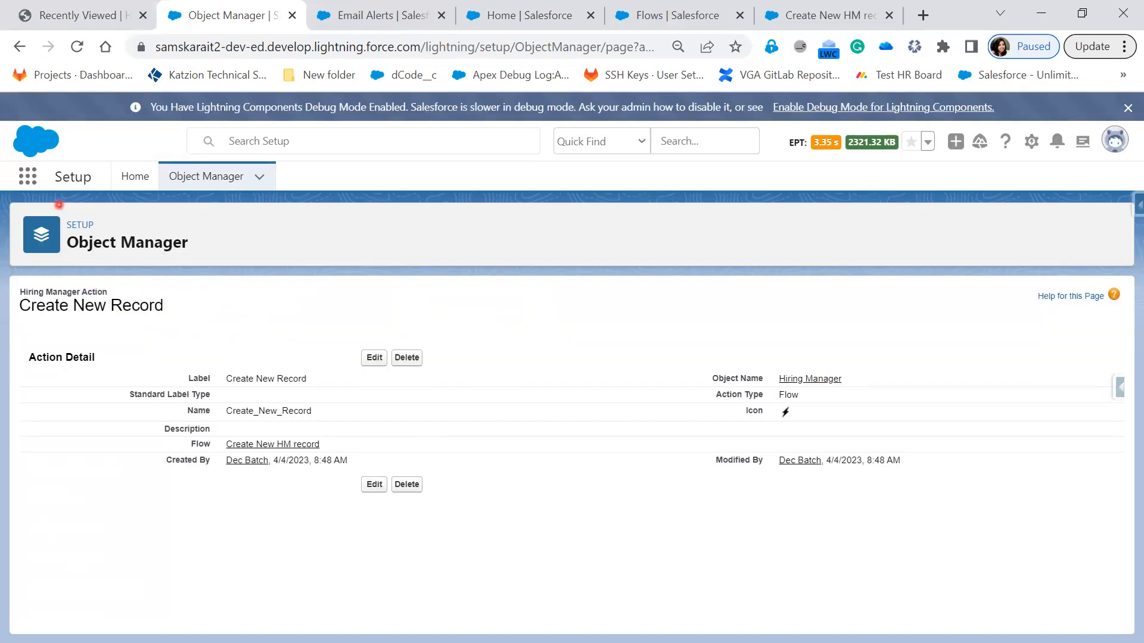
pyautogui.click(59, 16)
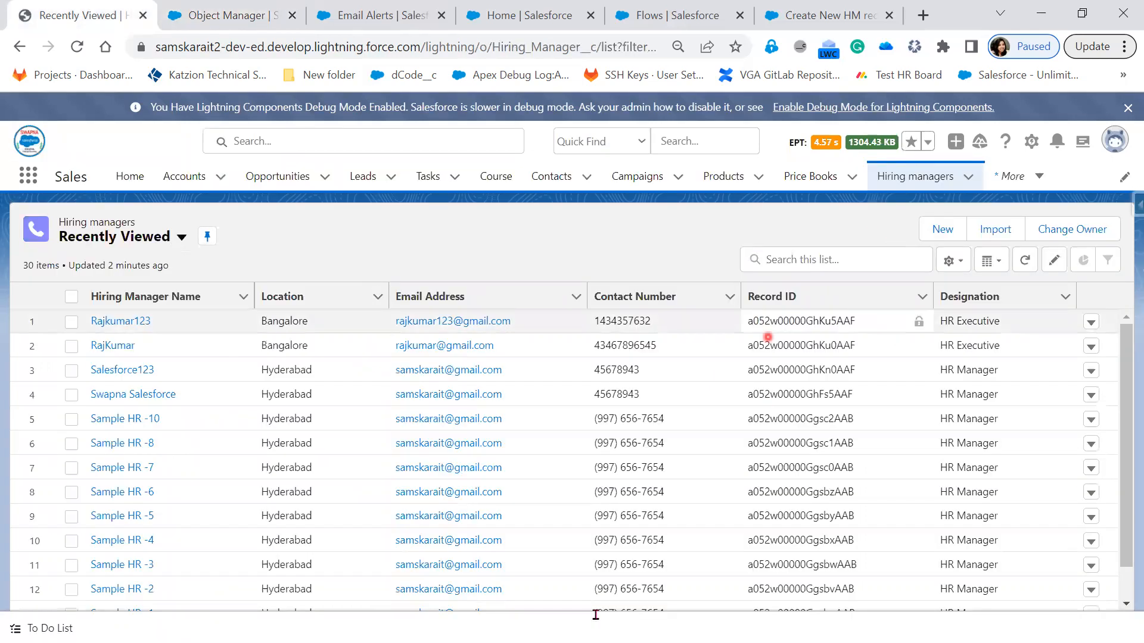
# Step: Run the active Create New HM record flow from Flow Builder and view its input screen
pyautogui.click(830, 16)
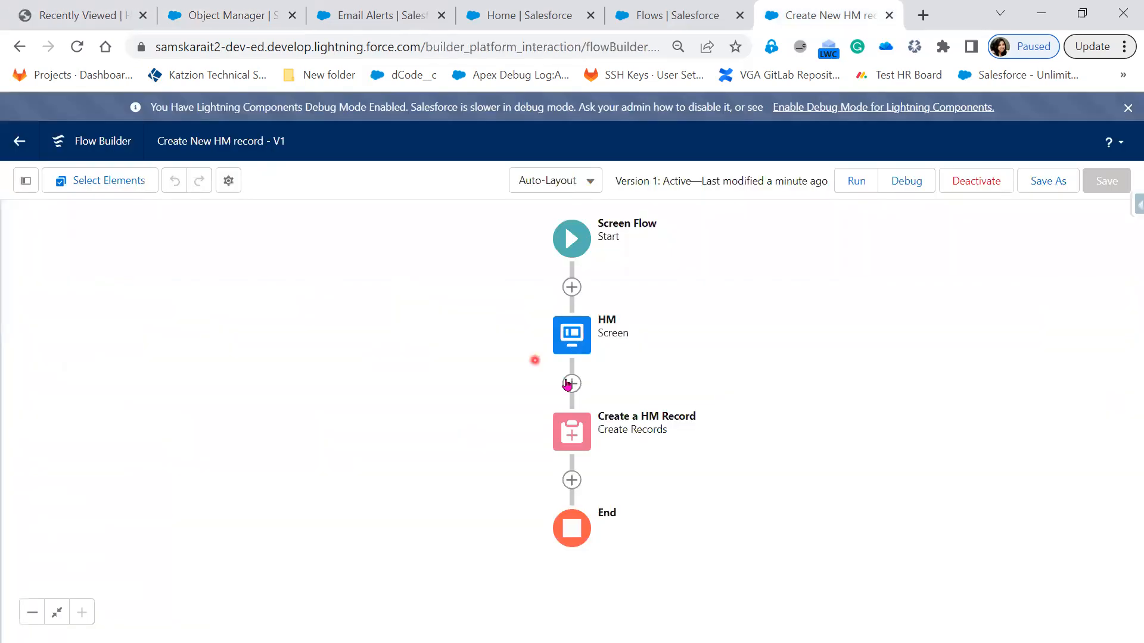
pyautogui.click(857, 181)
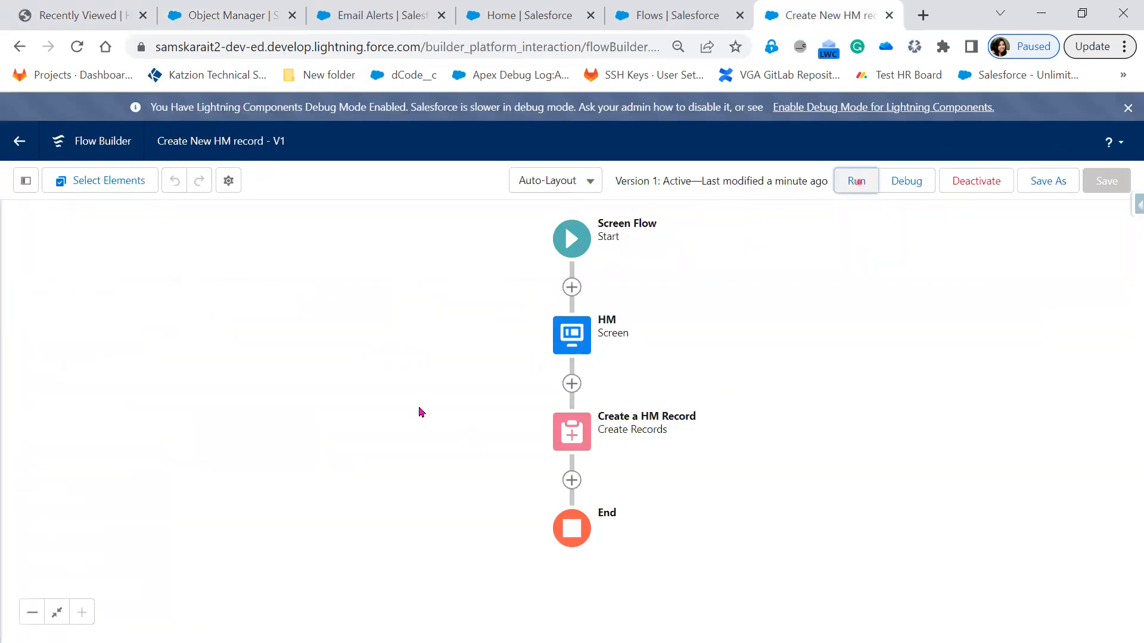
pyautogui.click(111, 345)
pyautogui.click(117, 185)
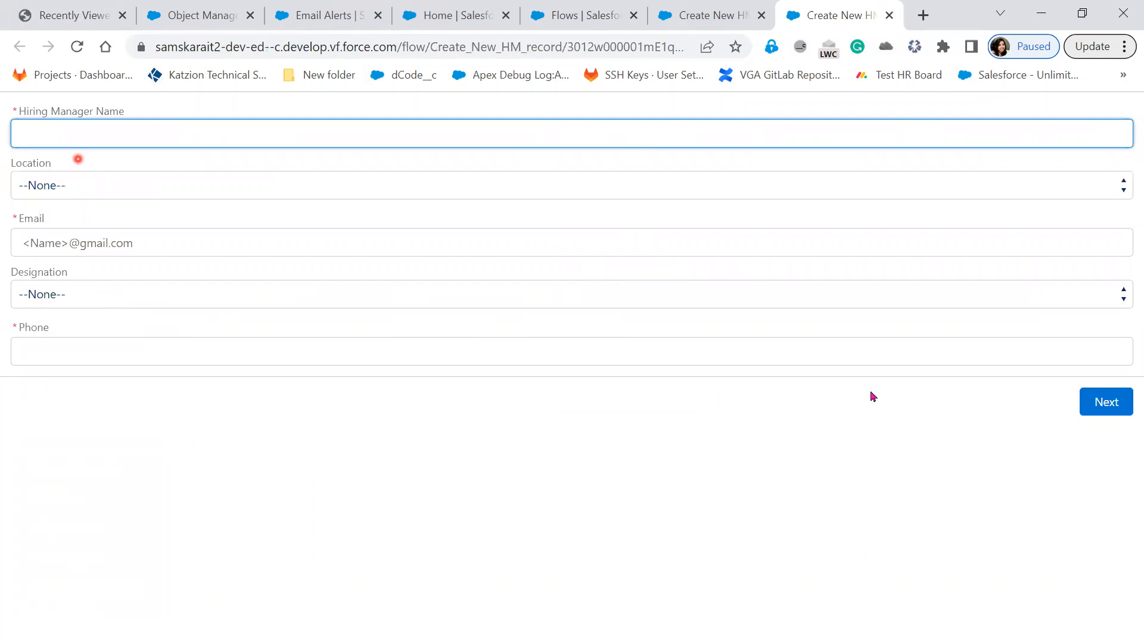
pyautogui.click(702, 478)
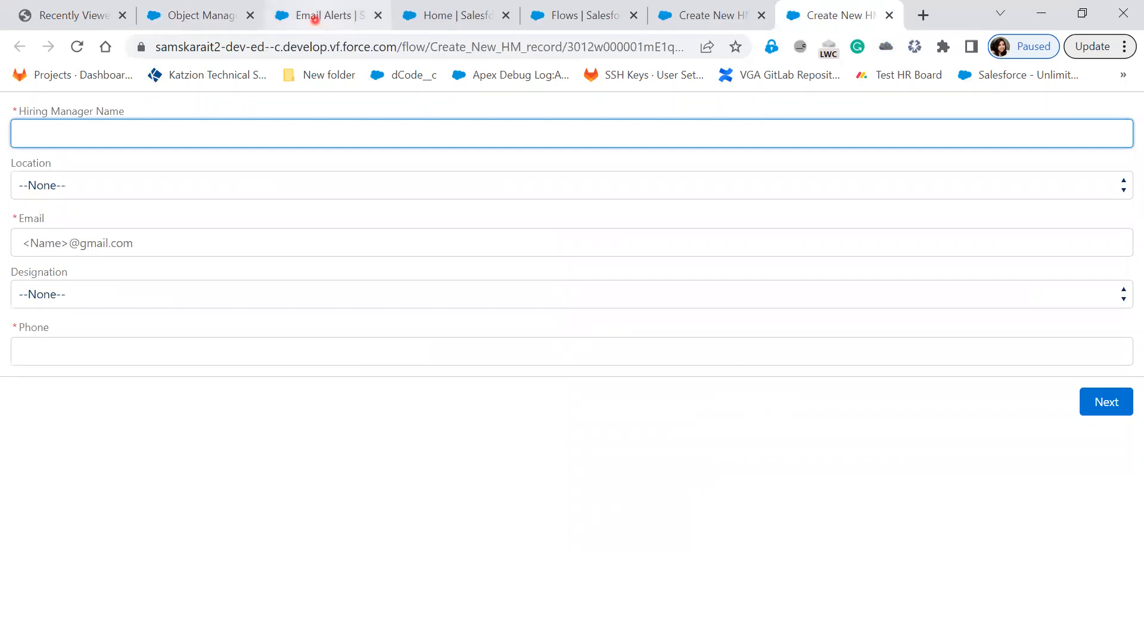
pyautogui.hotkey('alt', 'Tab')
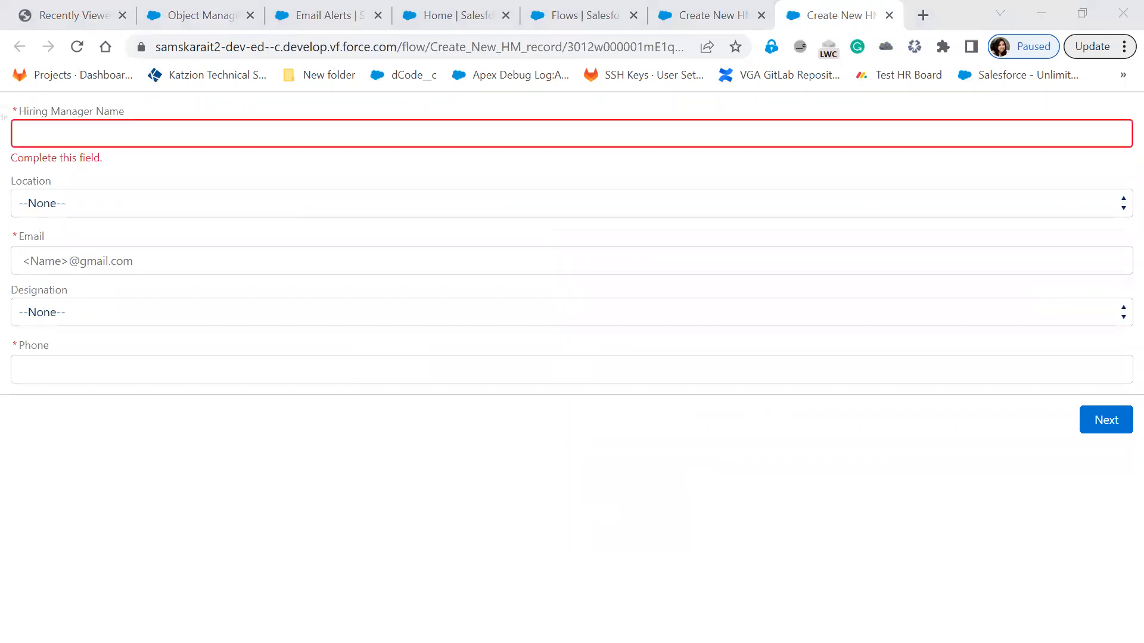
pyautogui.press('Right')
pyautogui.press('Right')
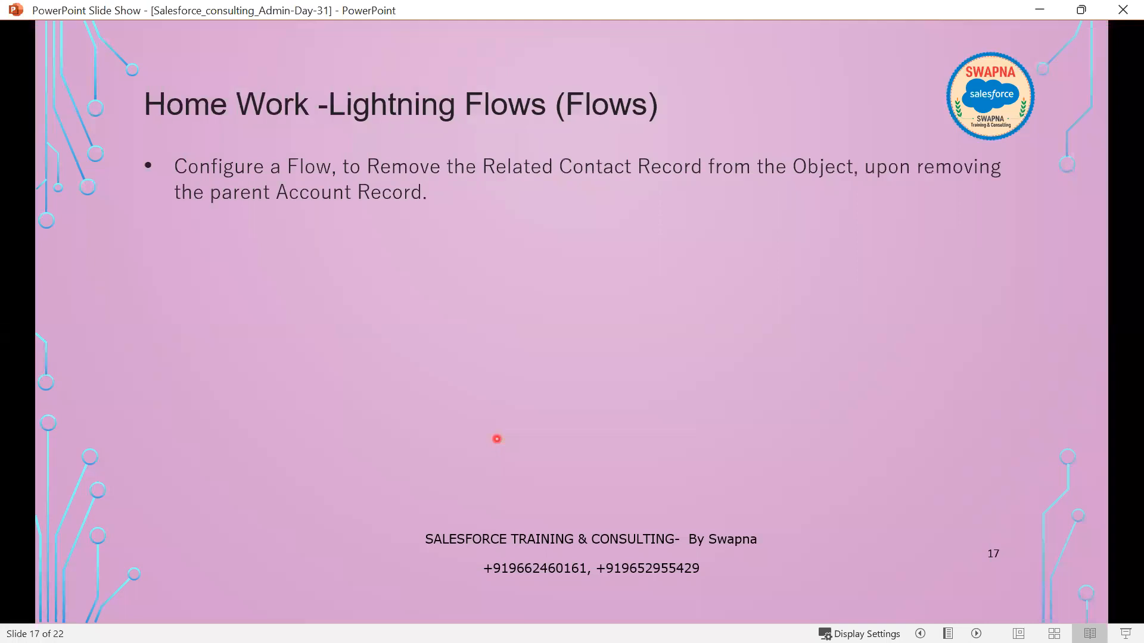
pyautogui.press('Left')
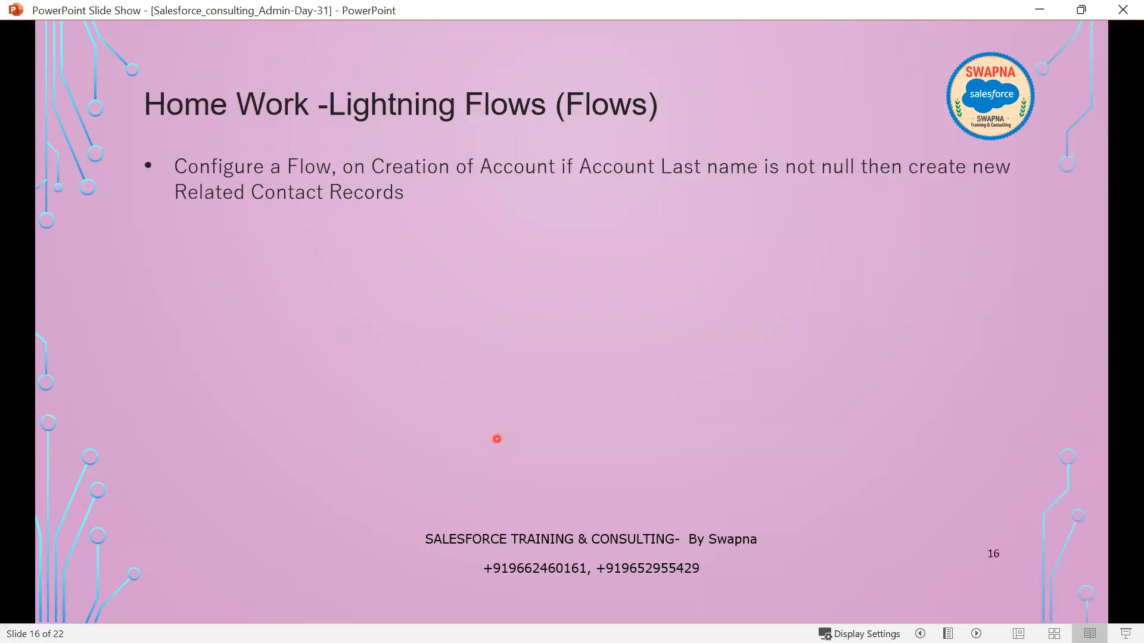